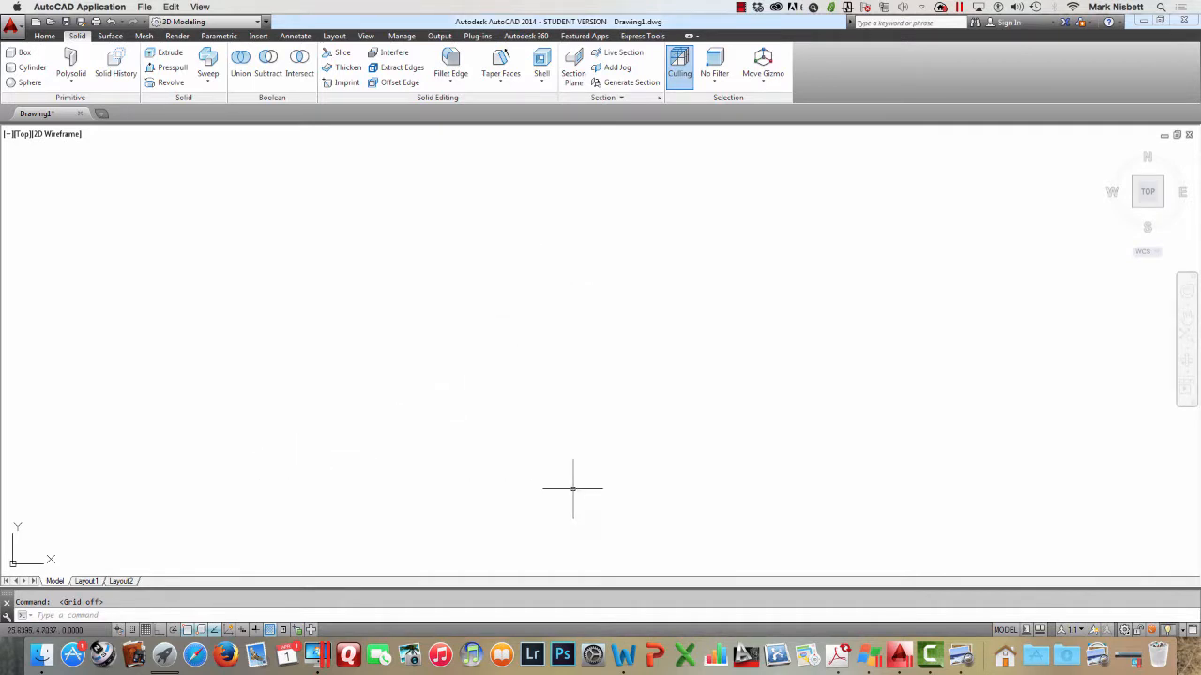
Examine the dimensioned bracket drawing Untitled1.png in Preview, and return to AutoCAD
click(961, 648)
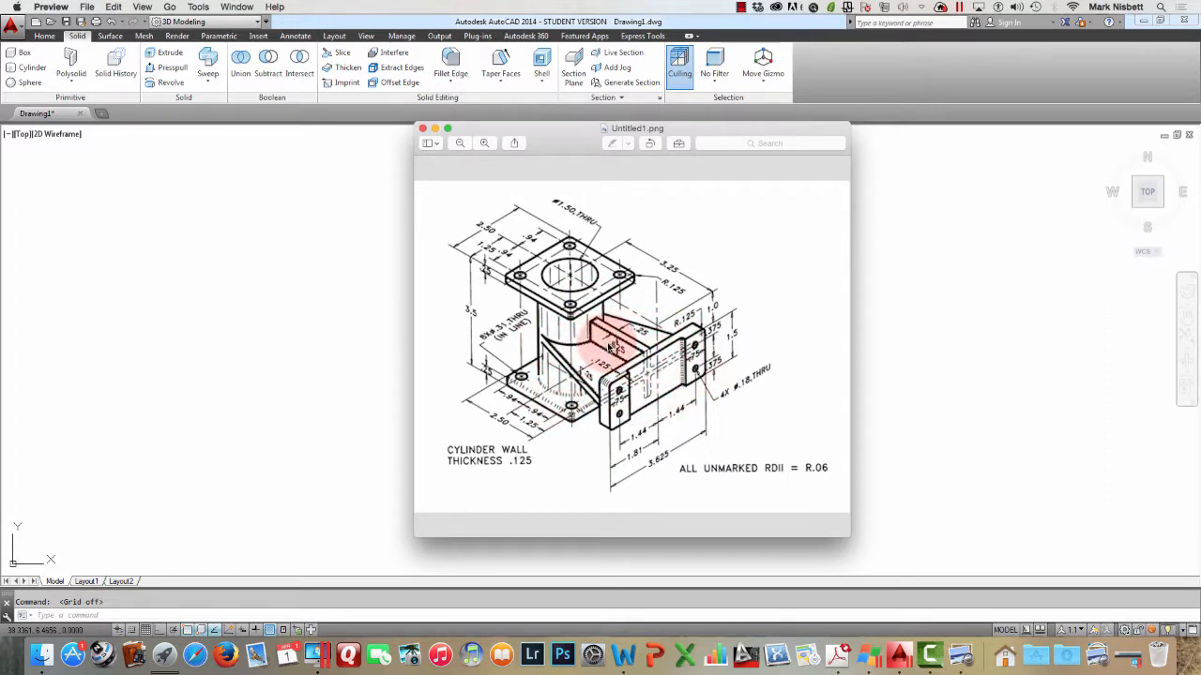
click(367, 300)
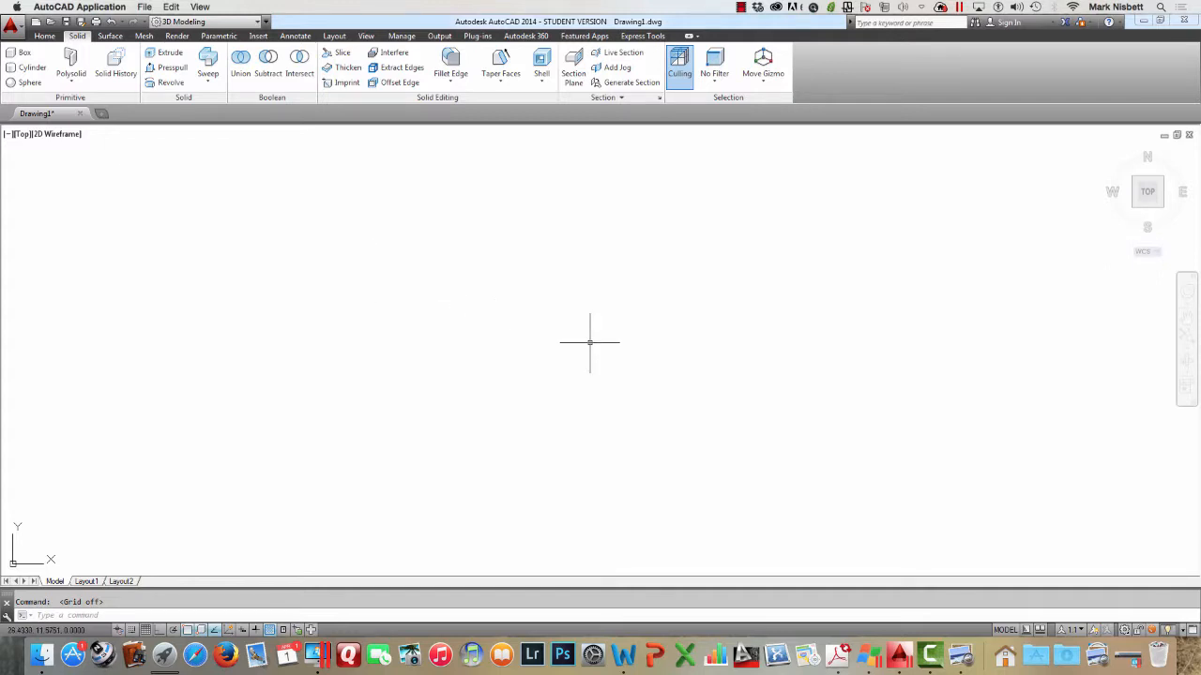
key(Return)
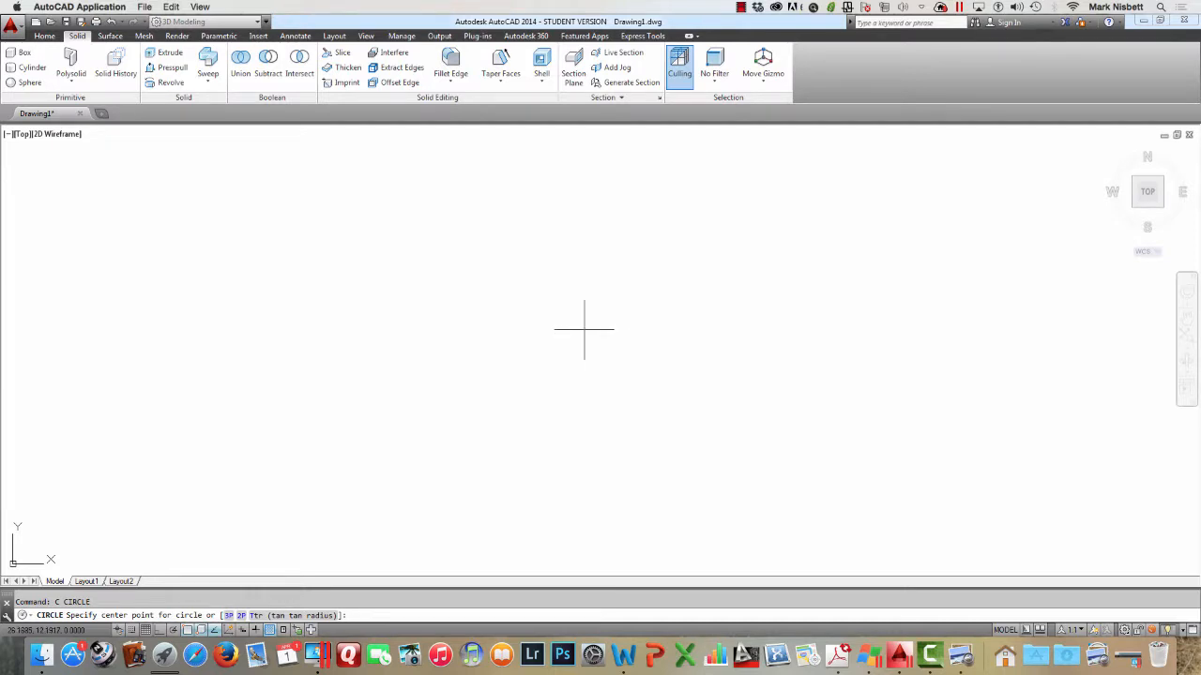
key(Escape)
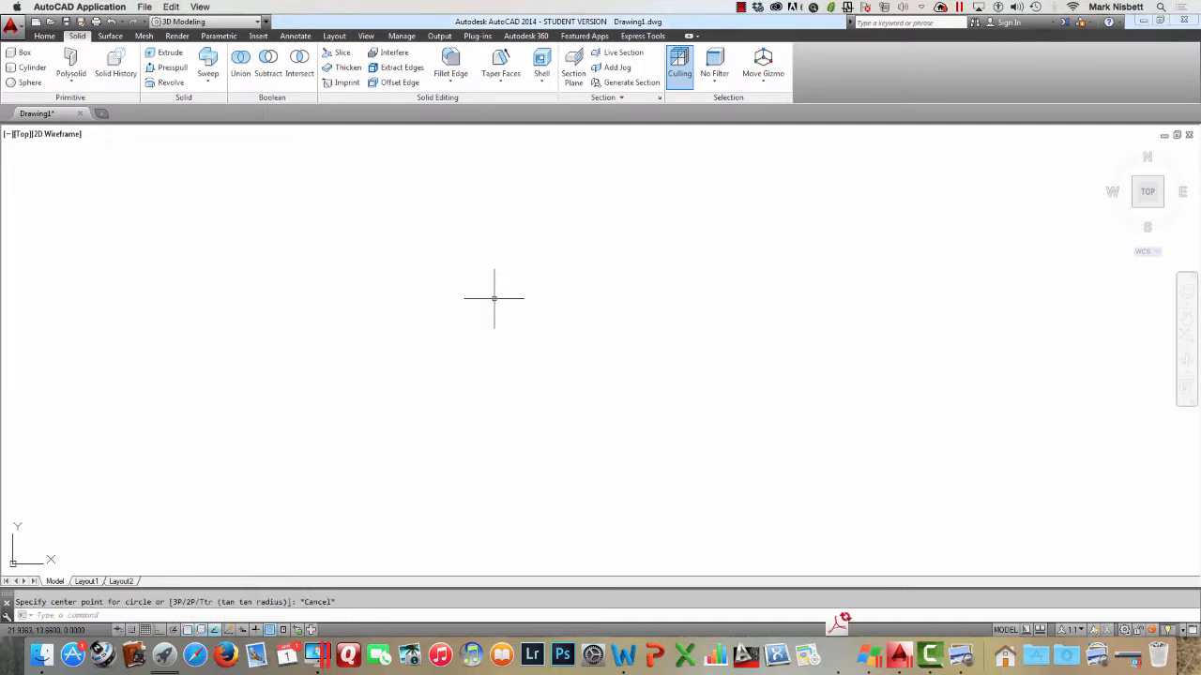
click(37, 70)
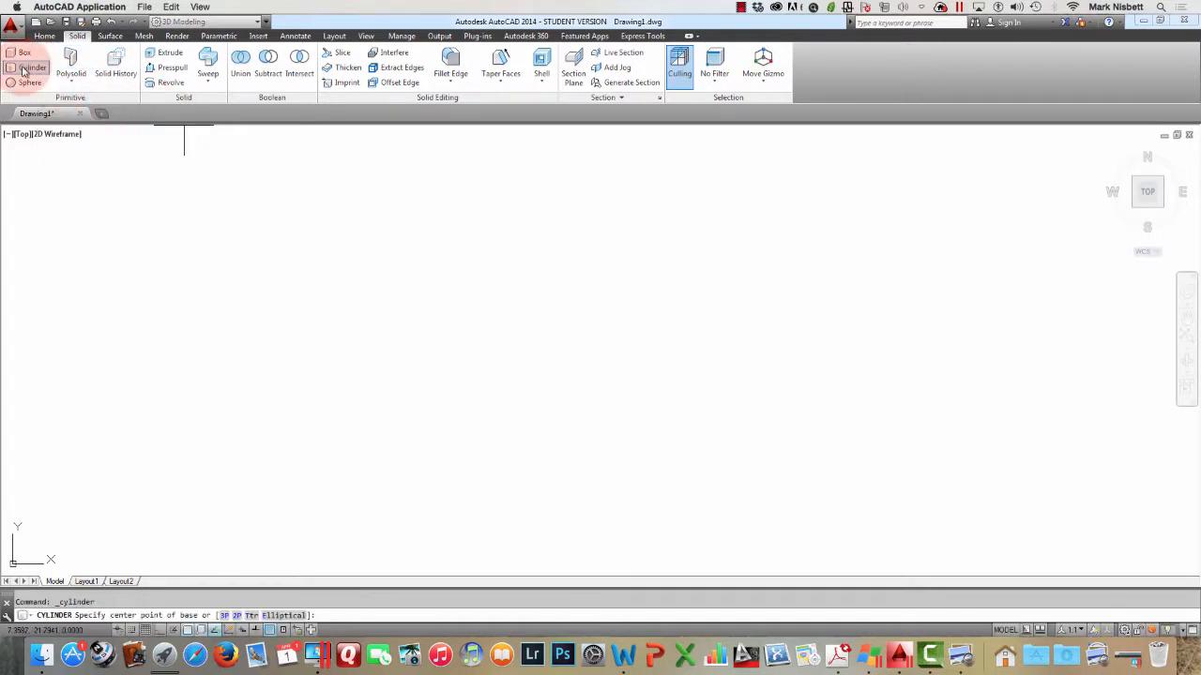
click(567, 313)
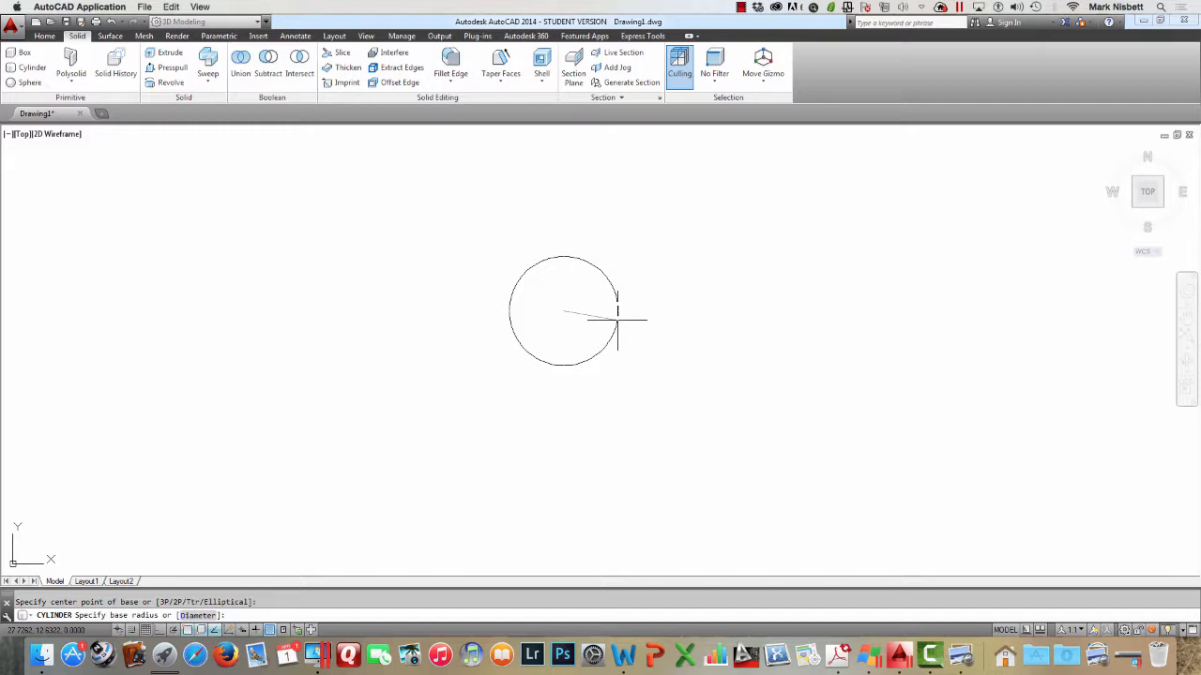
key(Escape)
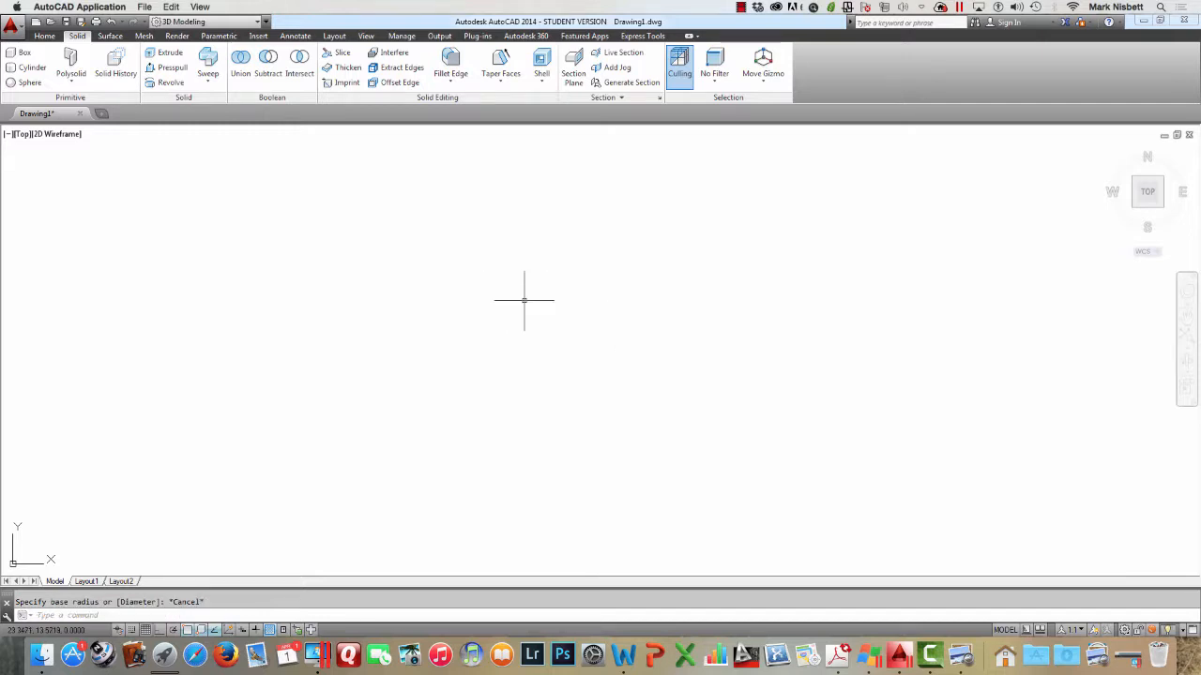
Draw a circle with a diameter of 1.5 in the middle of the drawing area
text(c)
key(Return)
click(555, 323)
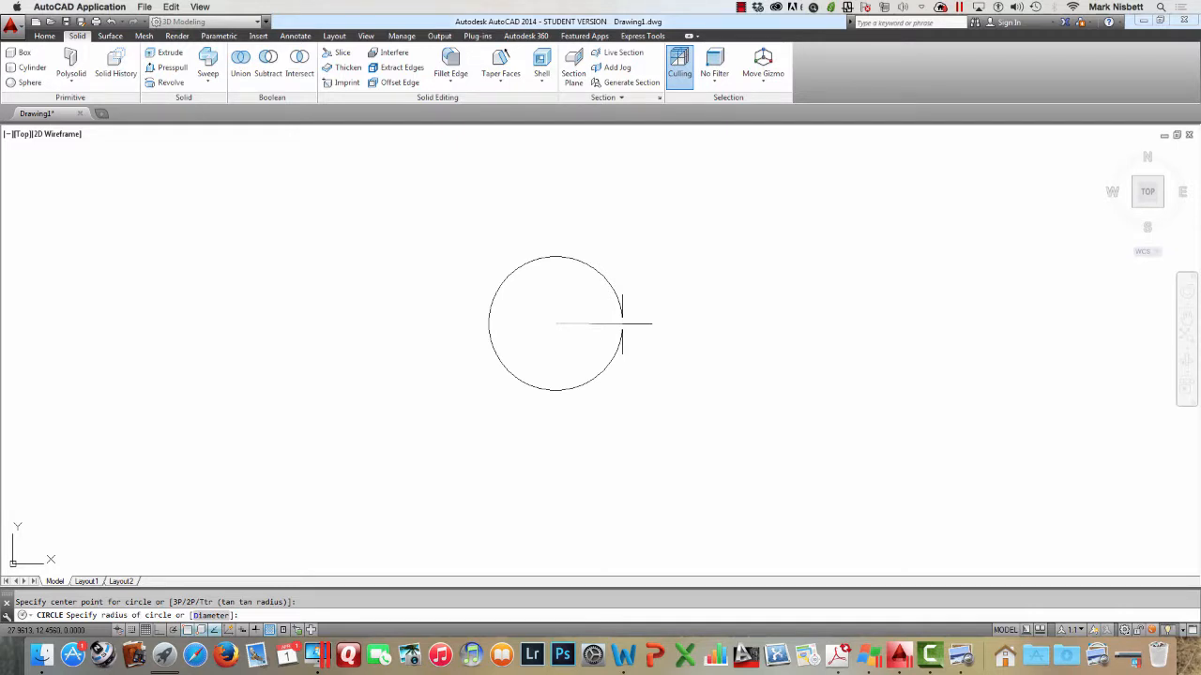
text(d)
key(Return)
text(1.5)
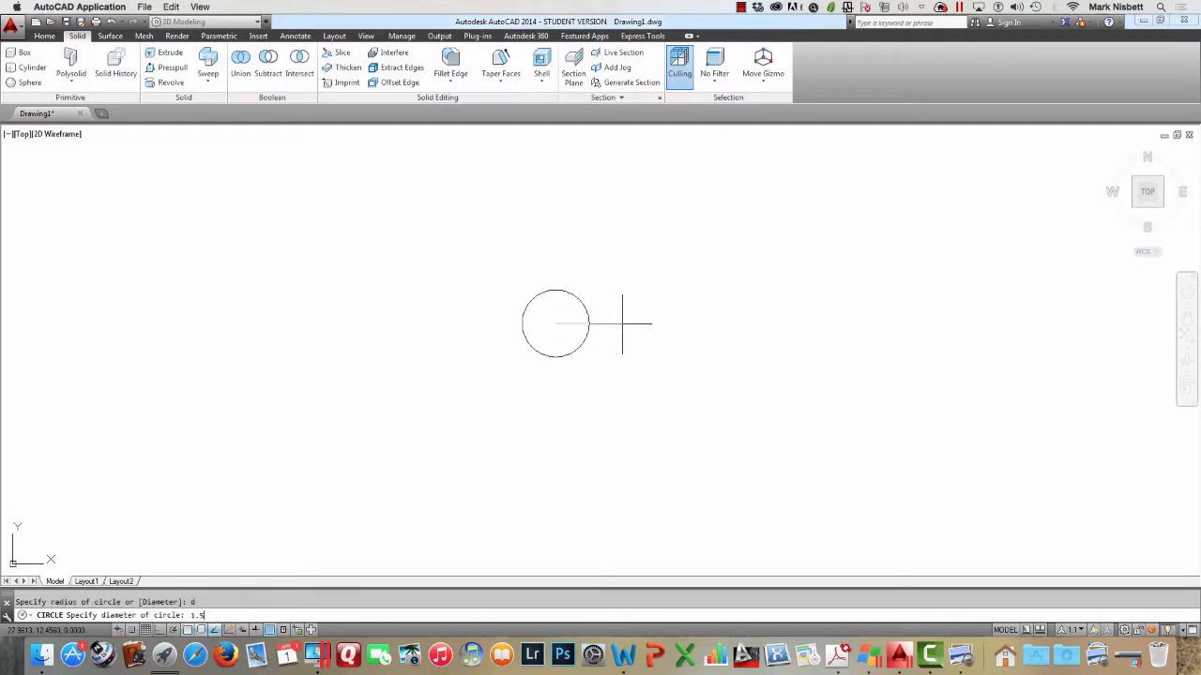
key(Return)
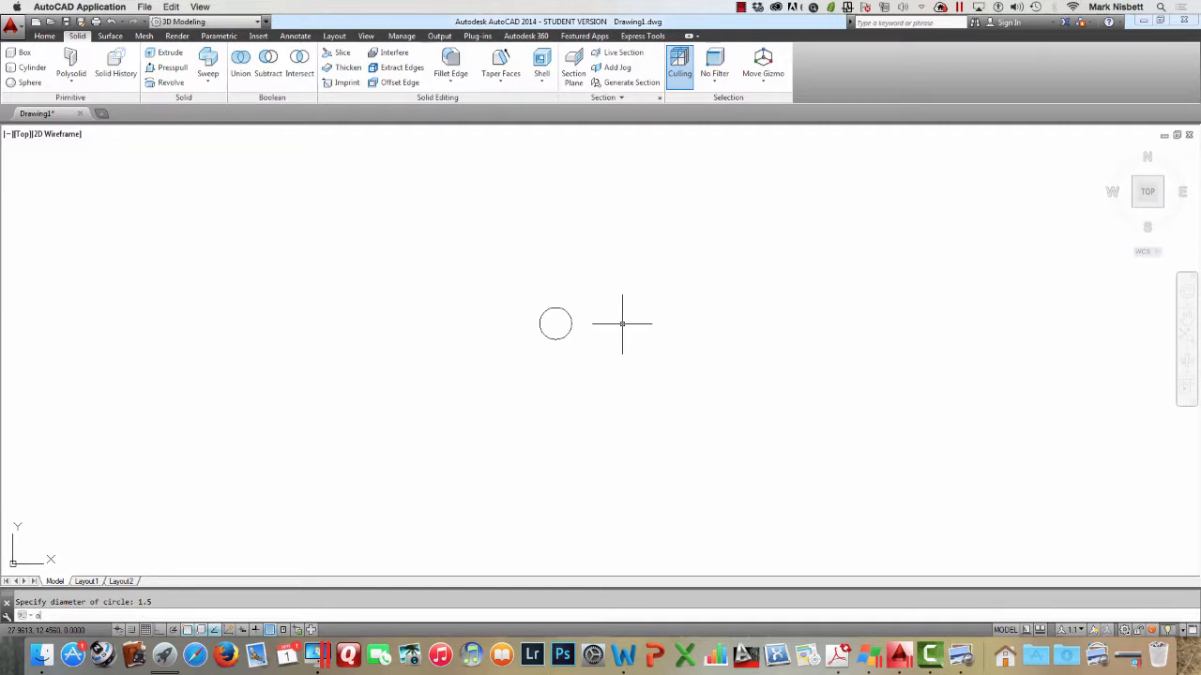
Offset the circle outward by .125 to form the cylinder wall
text(o)
key(Return)
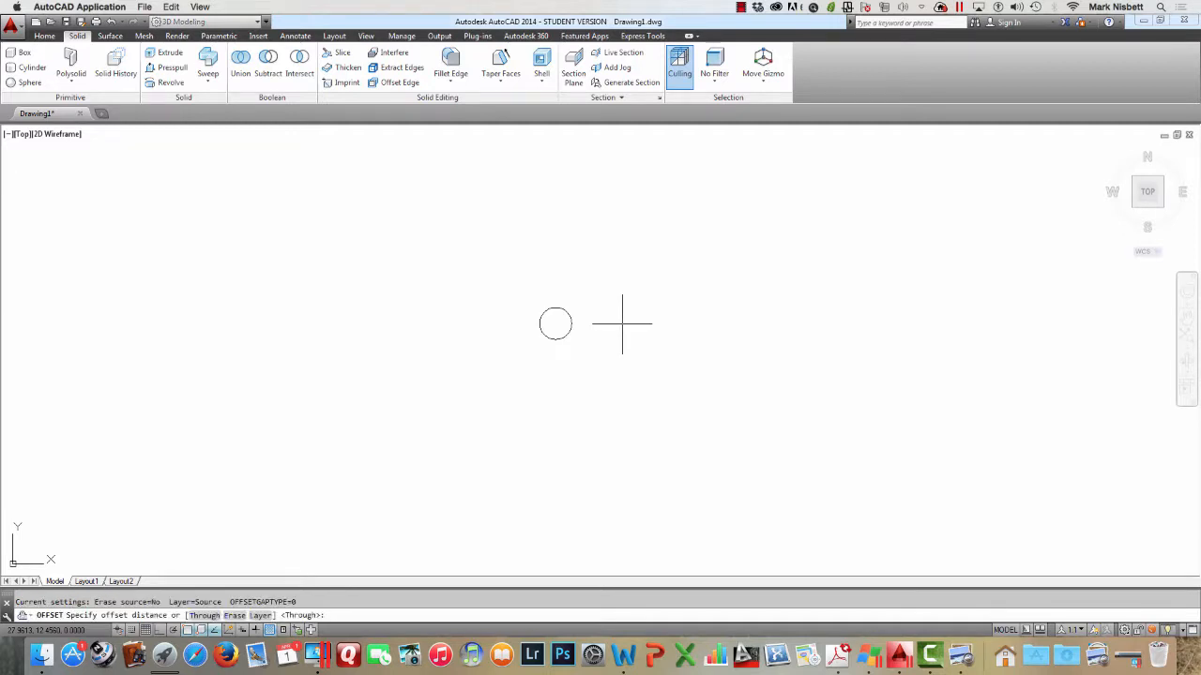
text(.125)
key(Return)
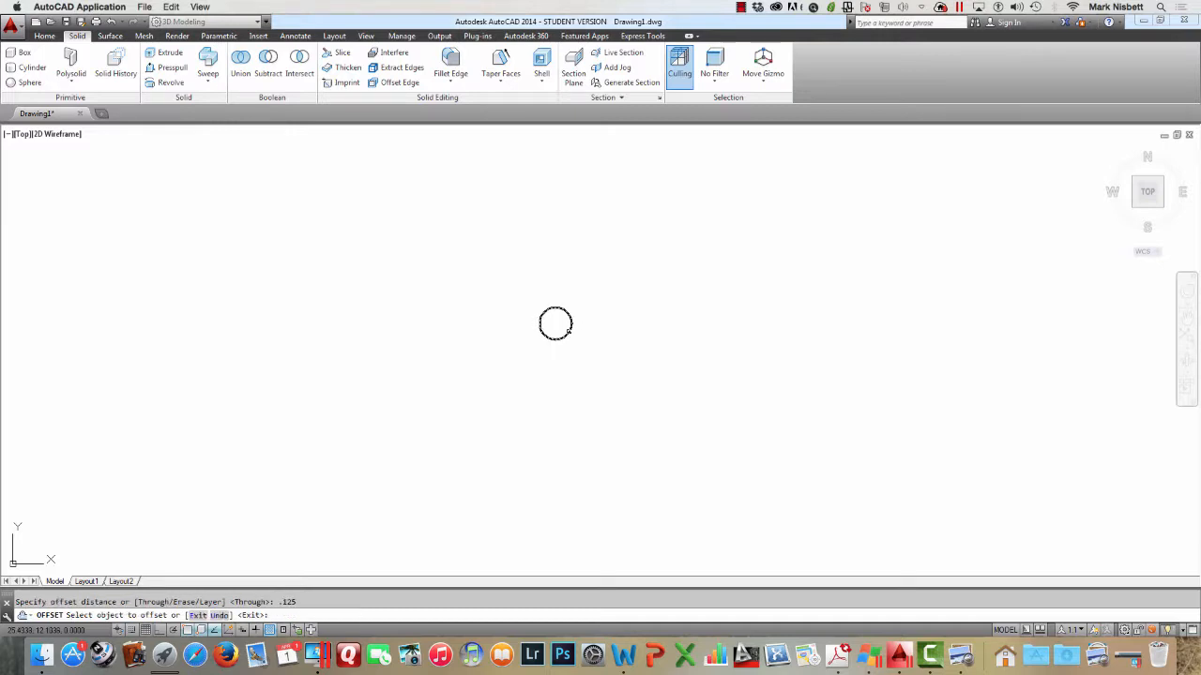
click(569, 330)
click(579, 344)
key(Escape)
scroll(555, 319, up, 5)
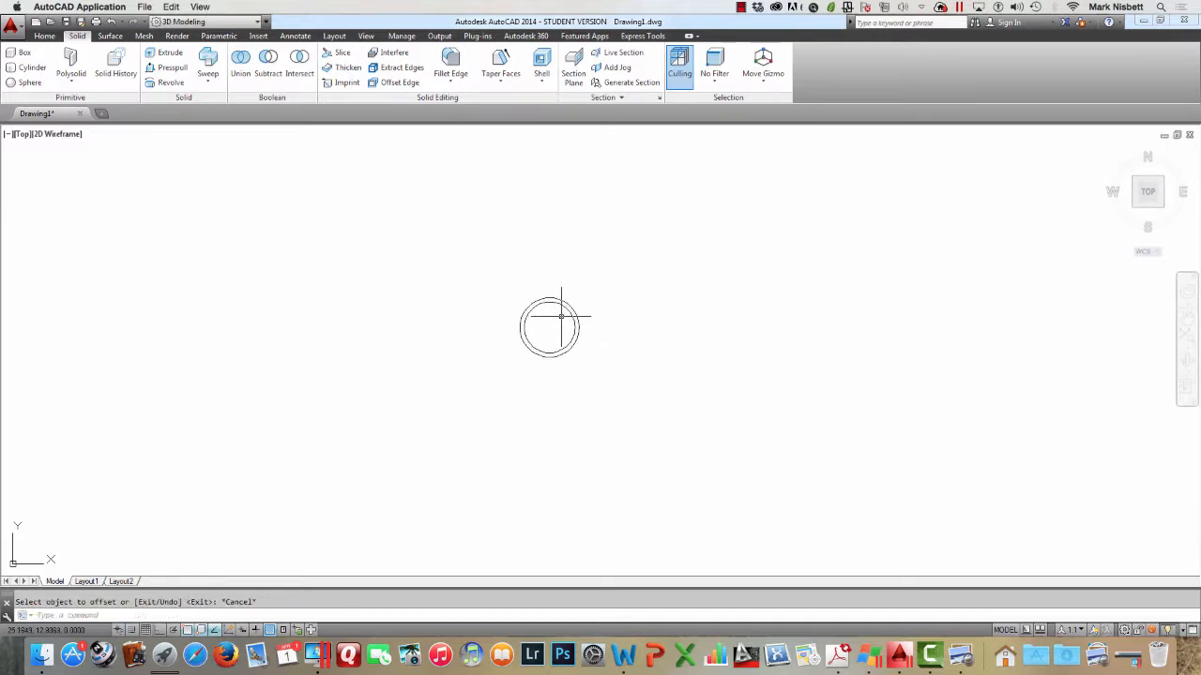
Check the cylinder wall thickness note in the reference drawing in Preview, and return to AutoCAD
key(super+Tab)
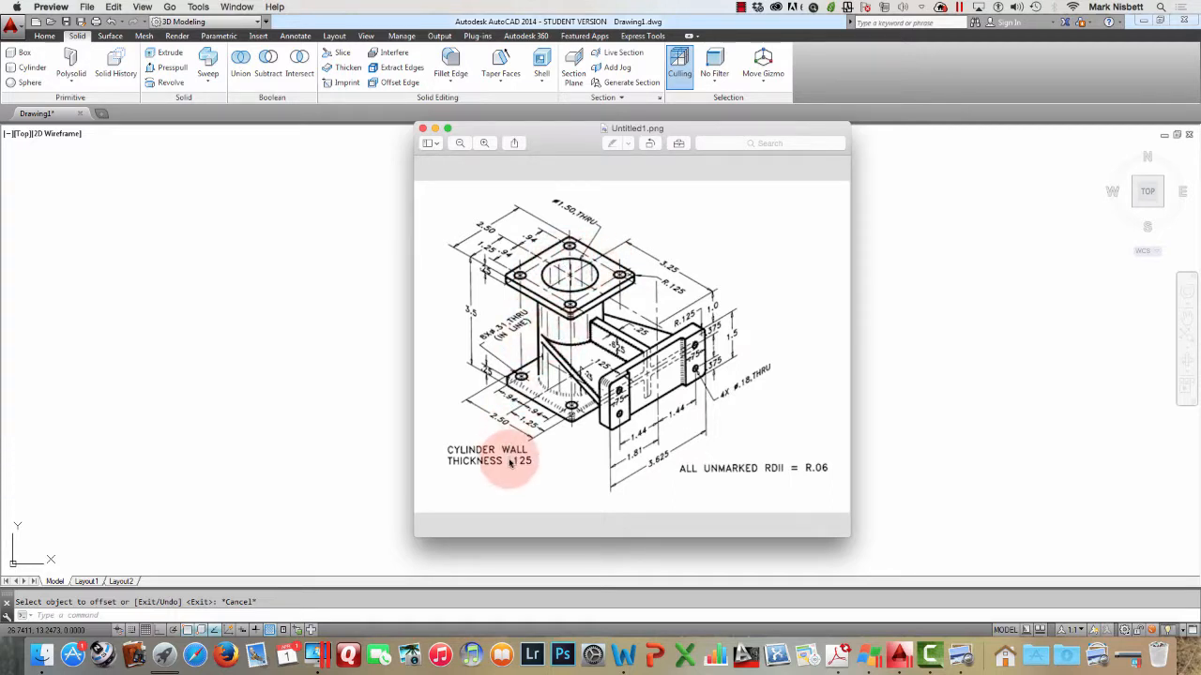
click(382, 311)
key(Escape)
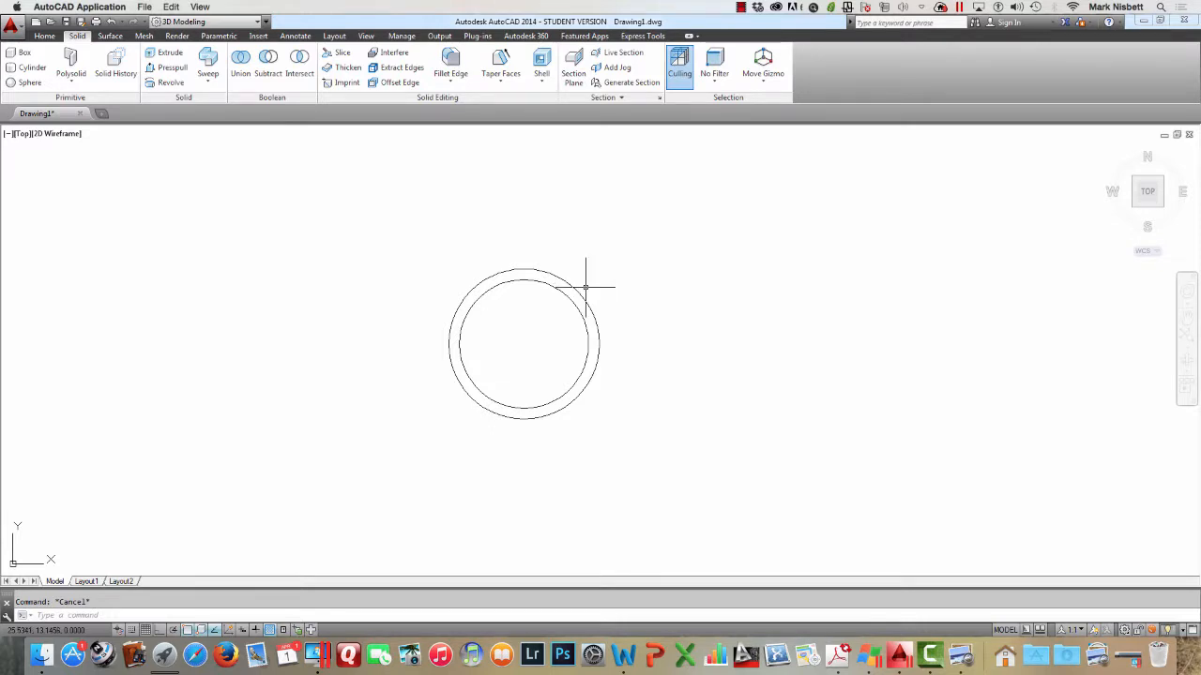
Turn on Ortho mode and abandon the line started at the circles' center
text(l)
key(Return)
click(523, 344)
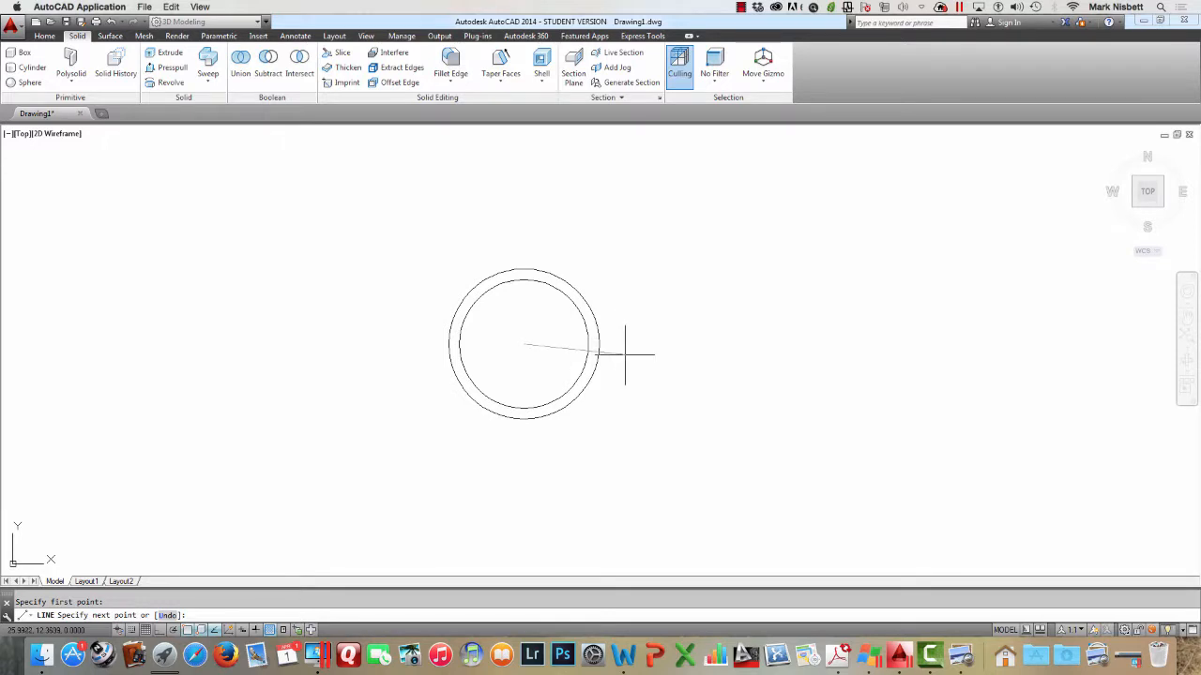
click(159, 629)
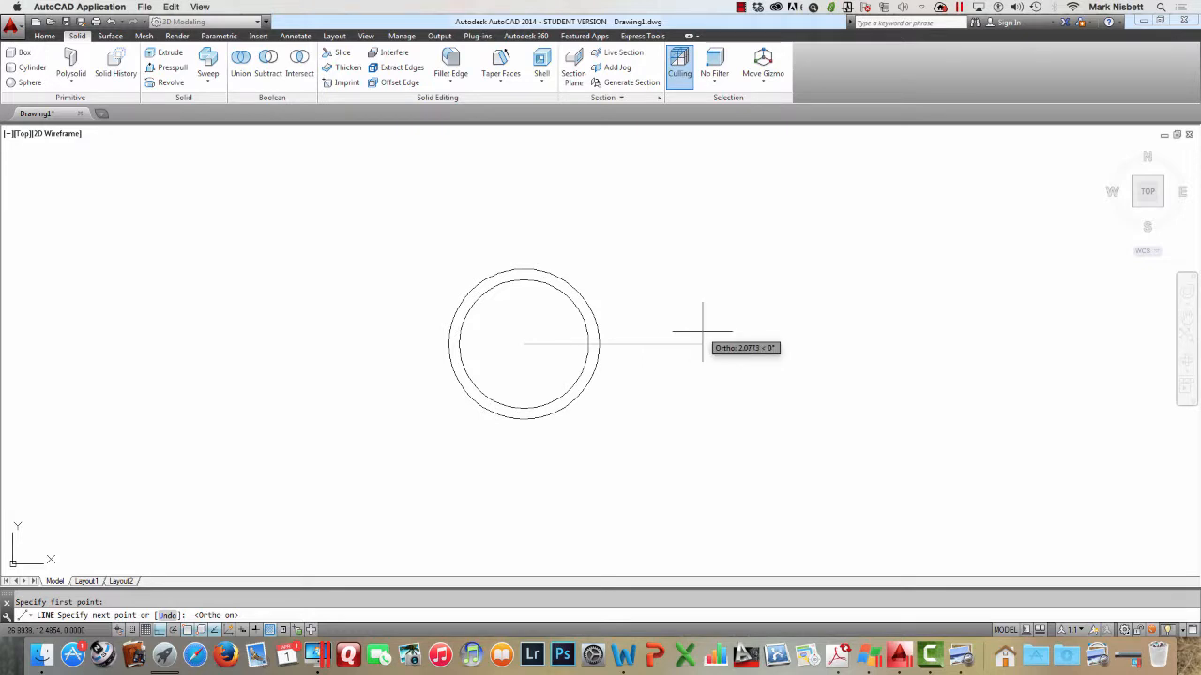
key(Escape)
Draw a closed 2.5 by 2.5 square polyline beside the two circles
text(pl)
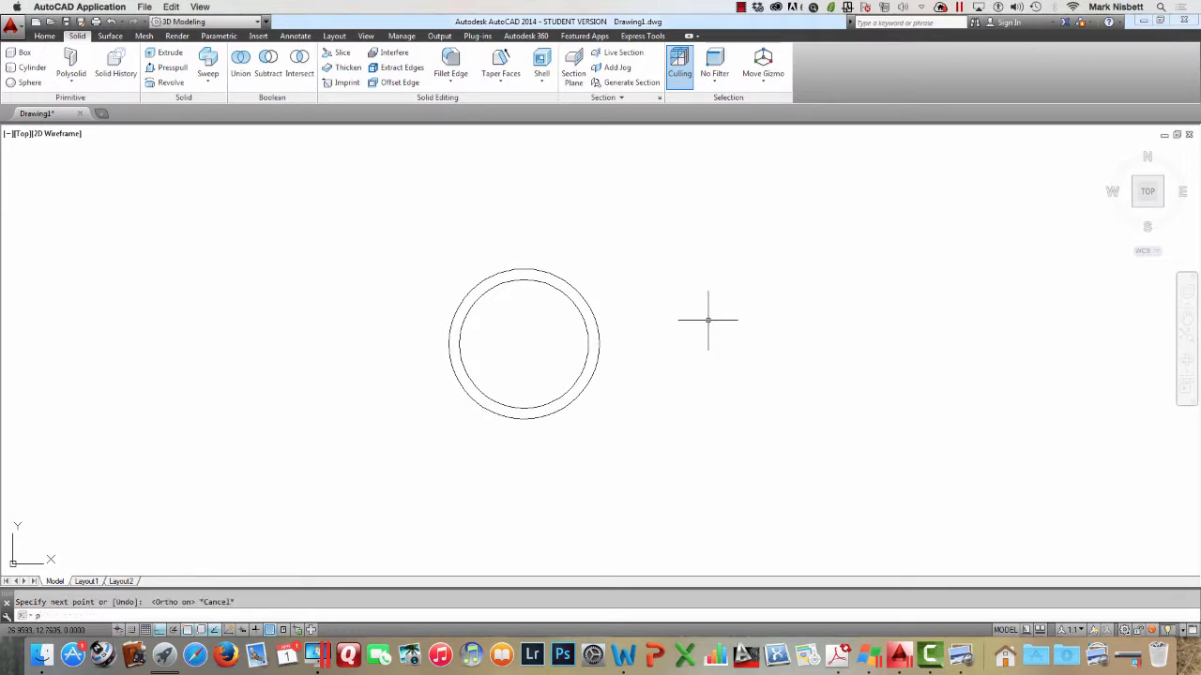
key(Return)
click(673, 278)
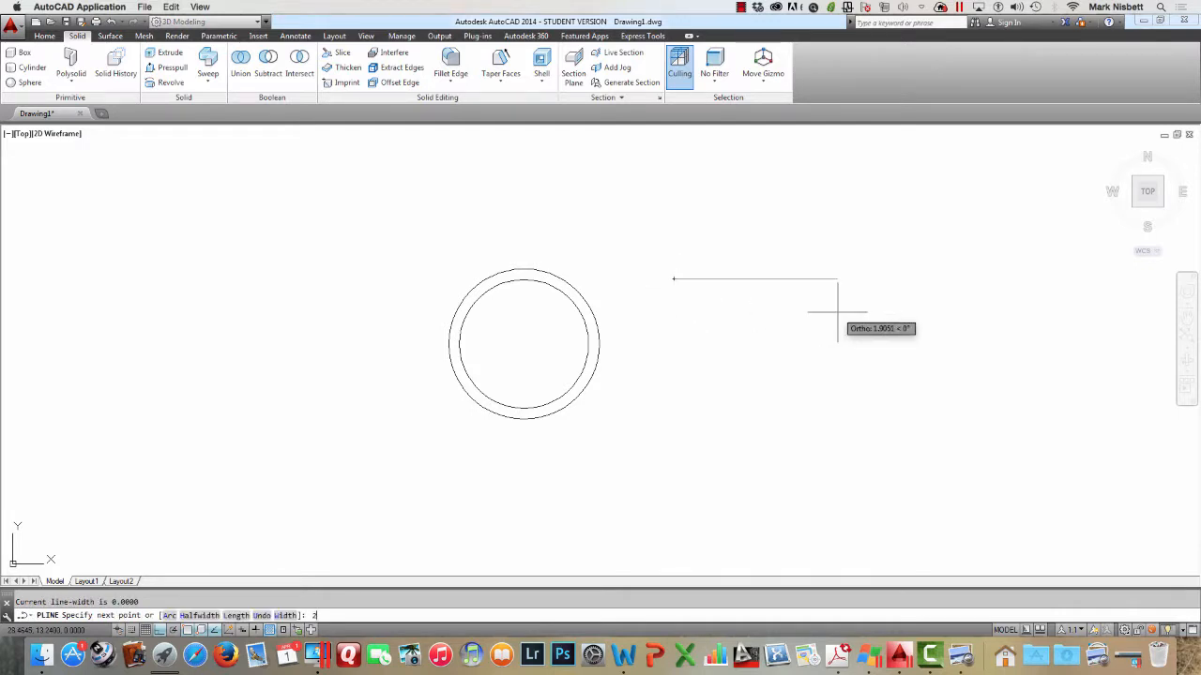
text(2.5)
key(Return)
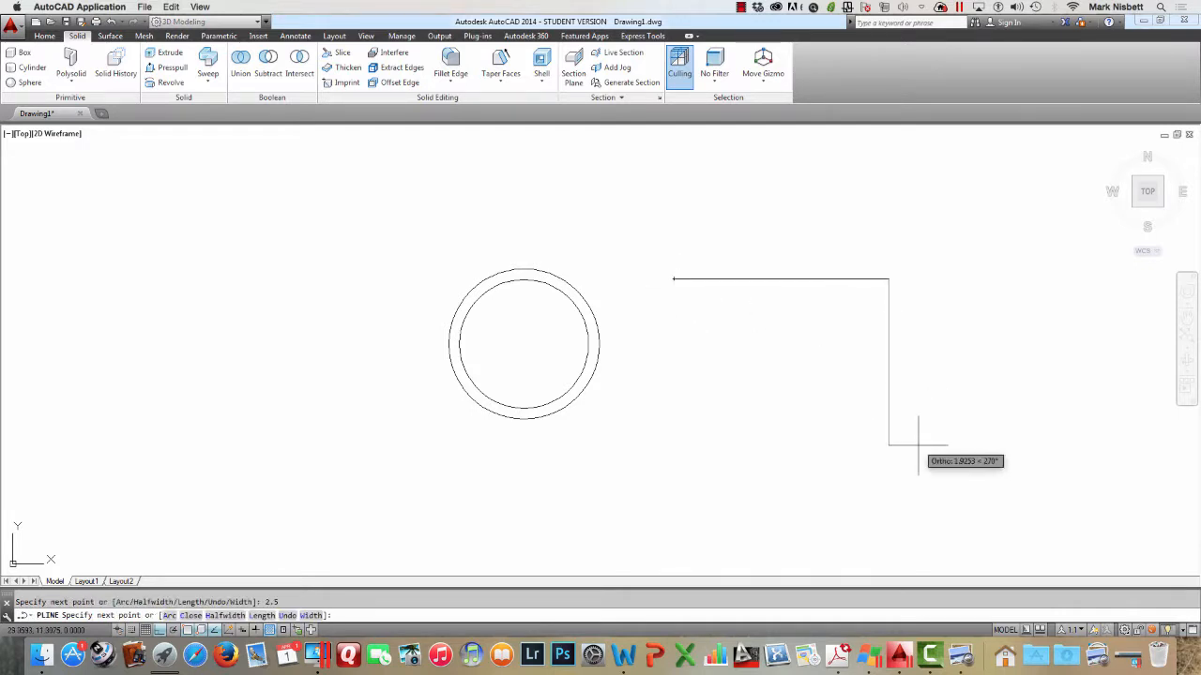
text(2.5)
key(Return)
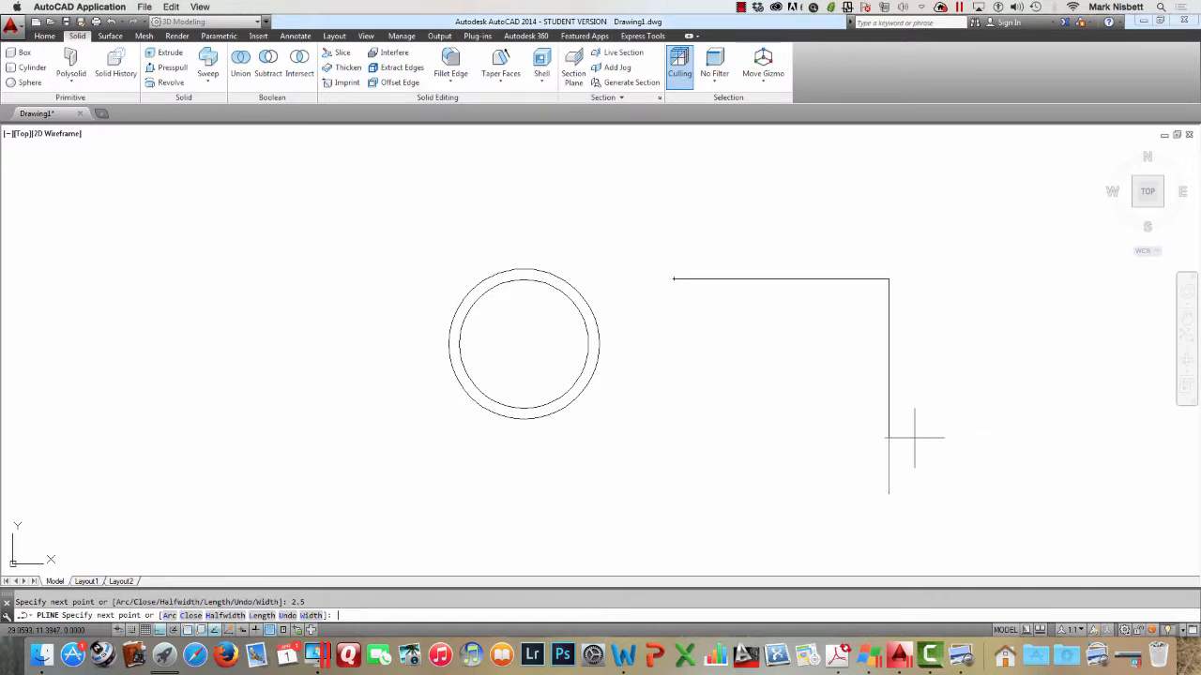
text(2.5)
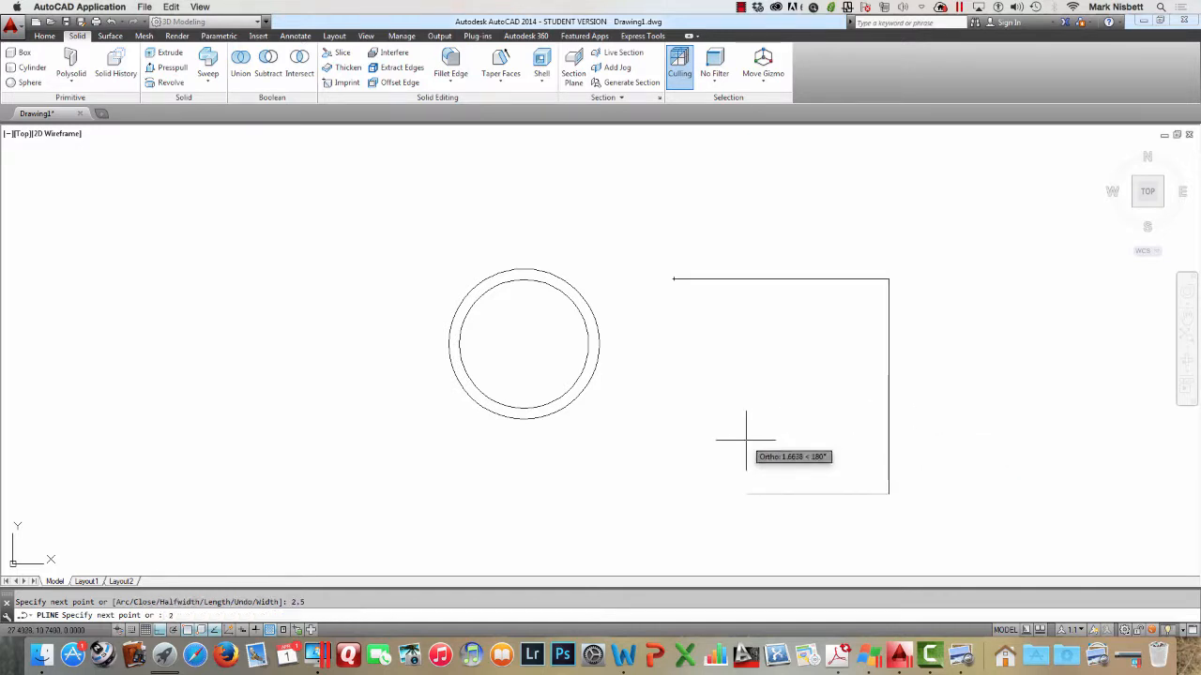
key(Return)
text(c)
key(Return)
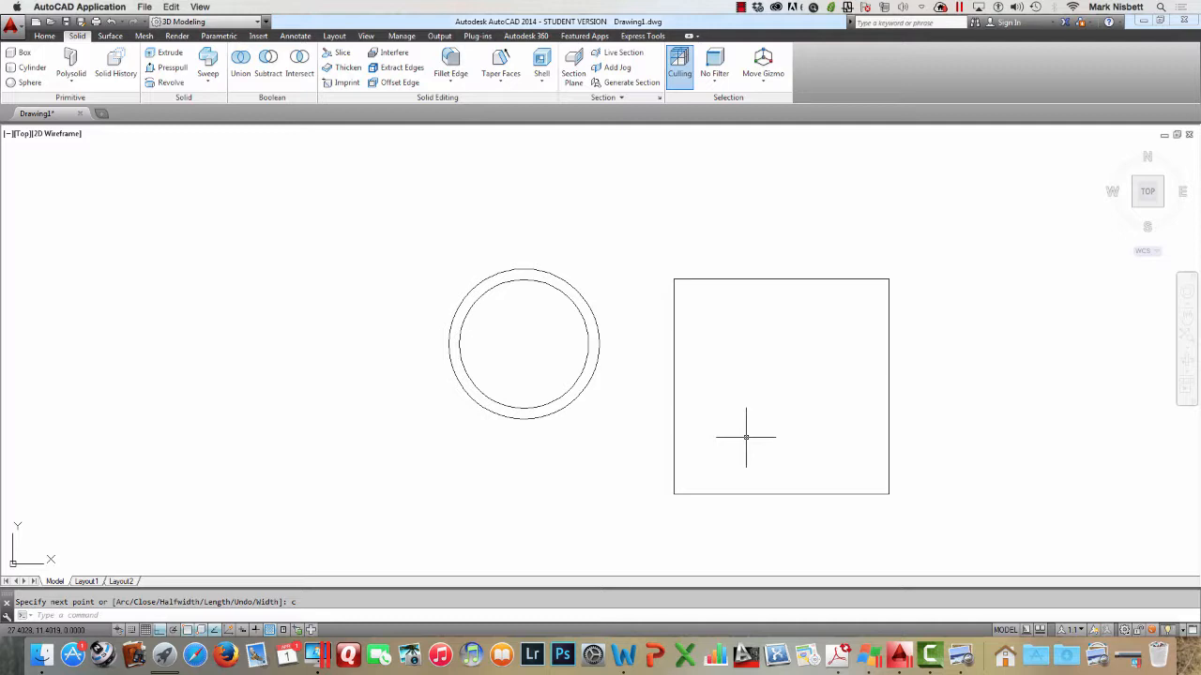
Fillet all corners of the square polyline with a radius of .125
text(f)
key(Return)
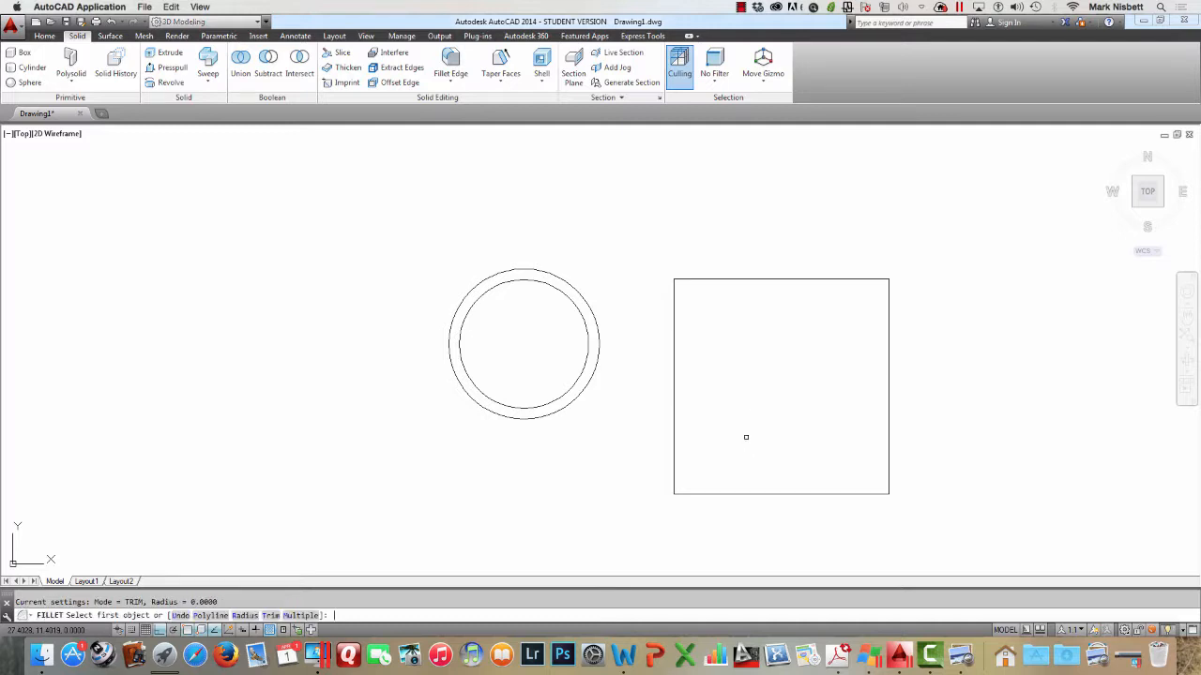
text(r)
key(Return)
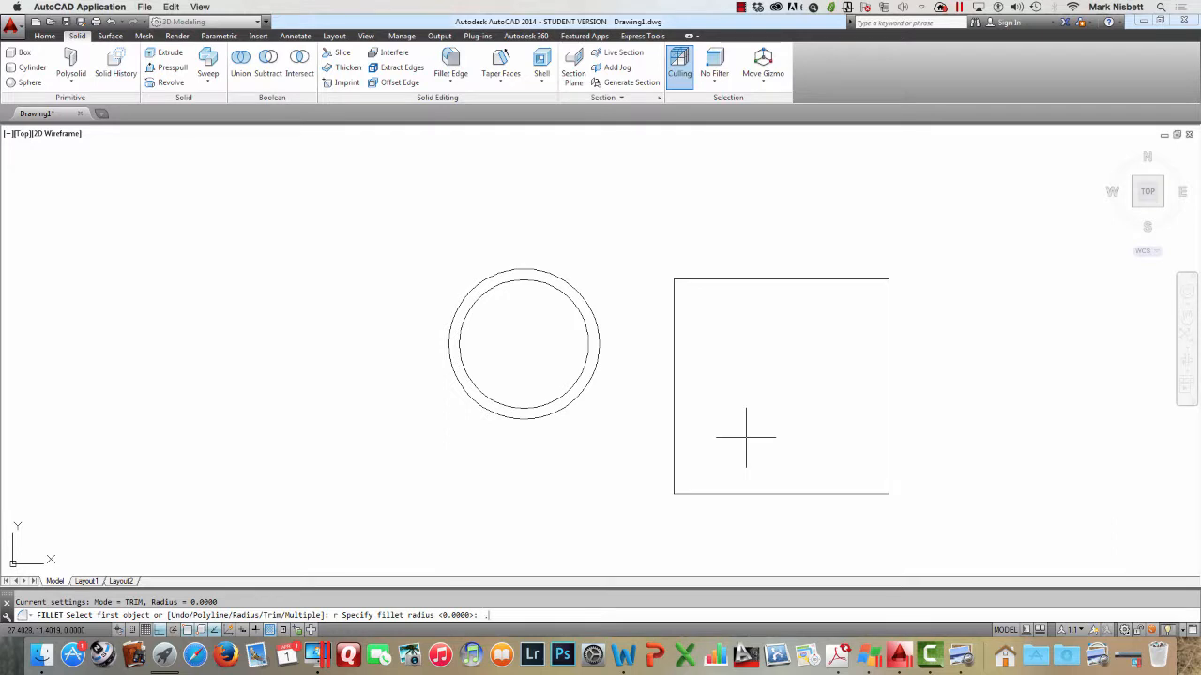
text(.125)
key(Return)
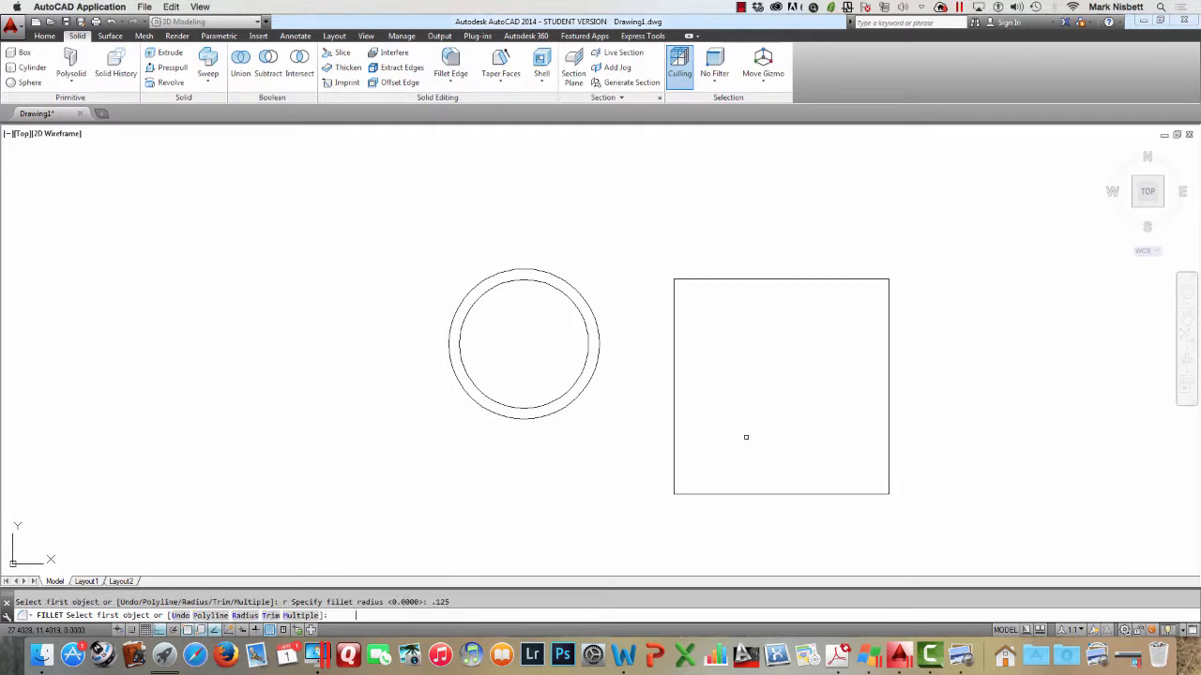
text(p)
key(Return)
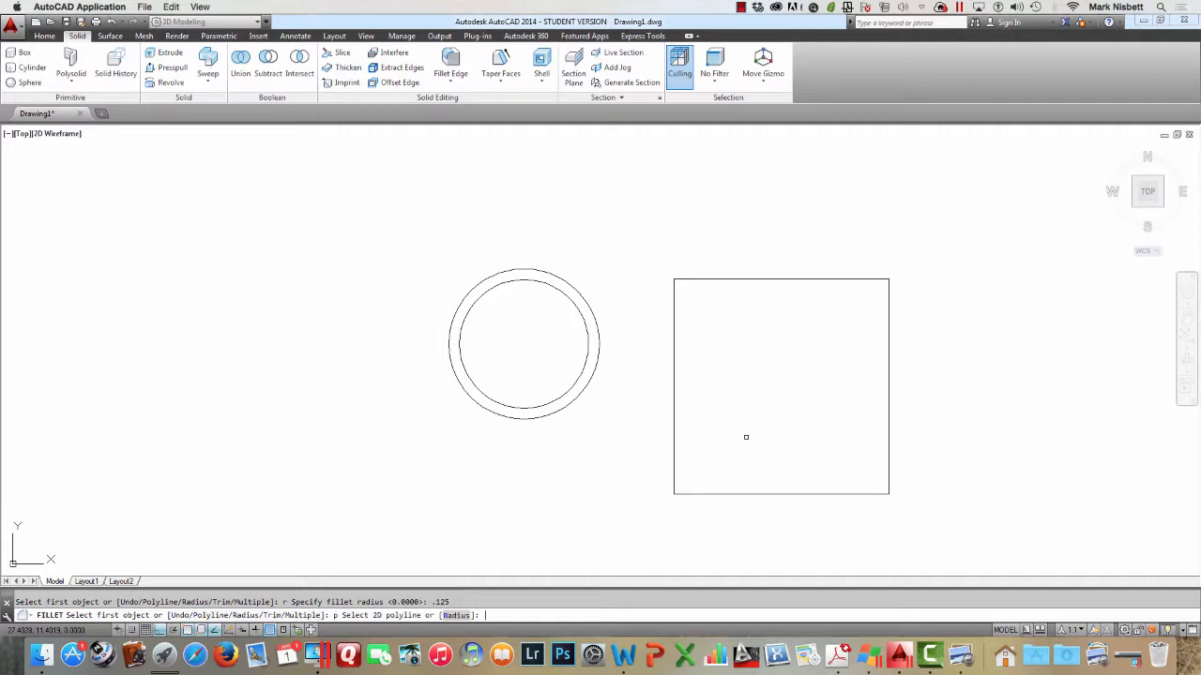
click(697, 495)
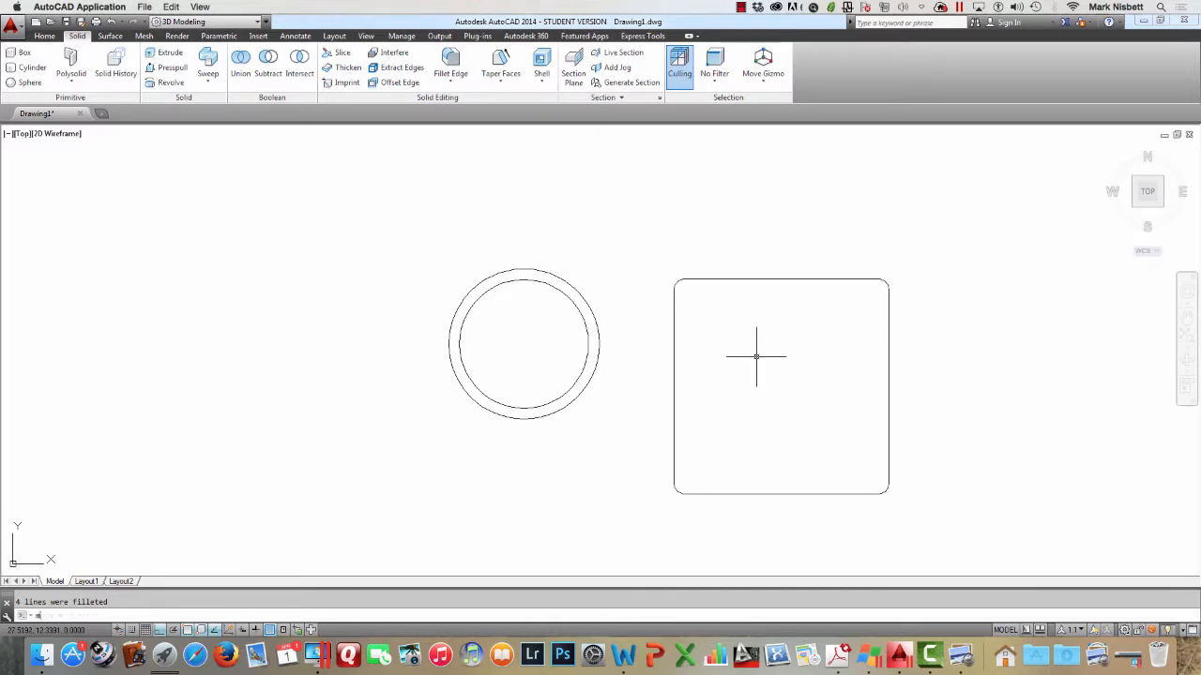
Move the rounded square by its center point onto the center of the two circles
text(m)
key(Return)
click(769, 279)
key(Return)
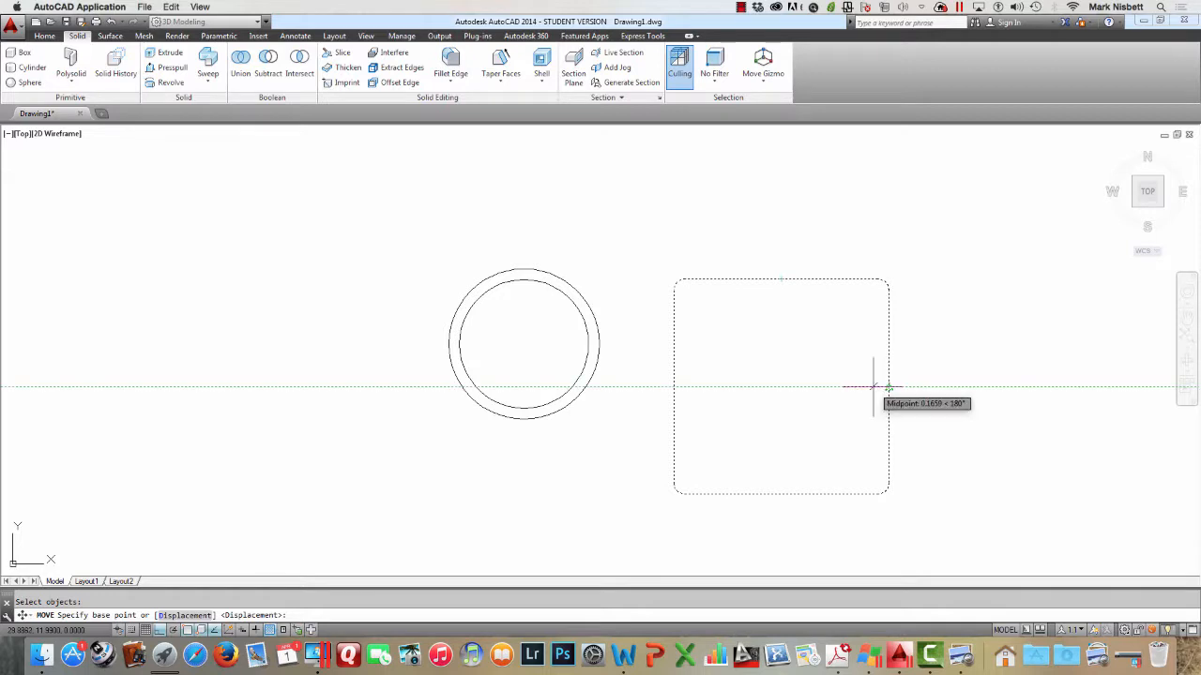
click(781, 384)
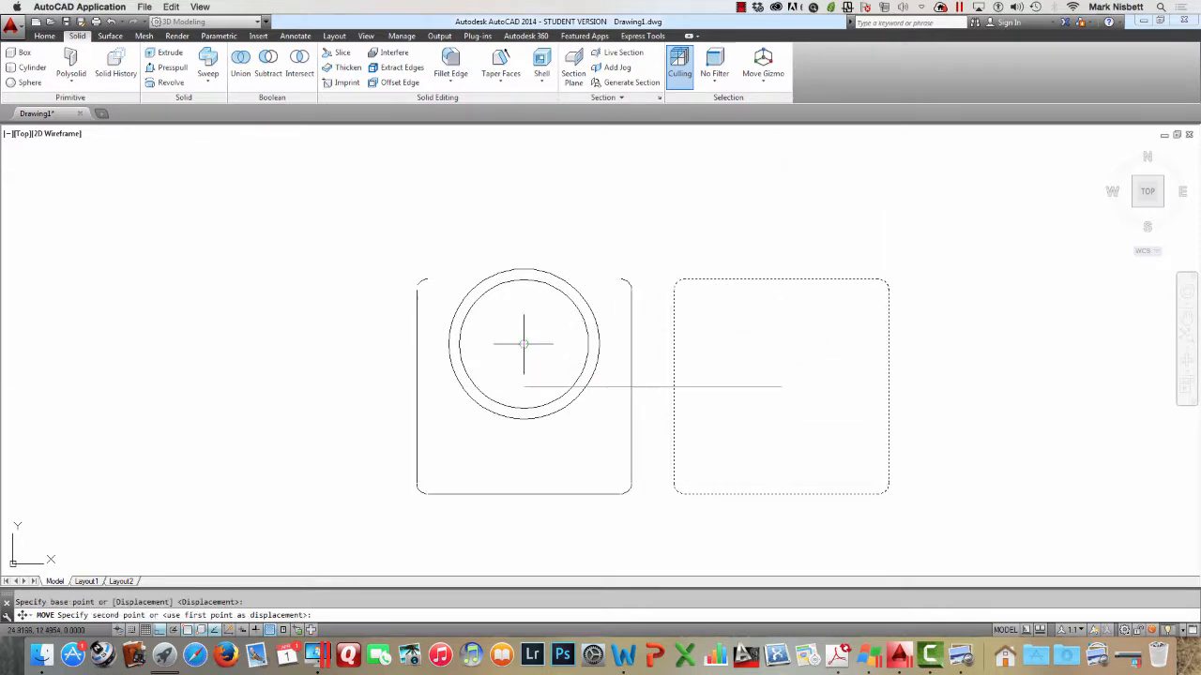
click(524, 343)
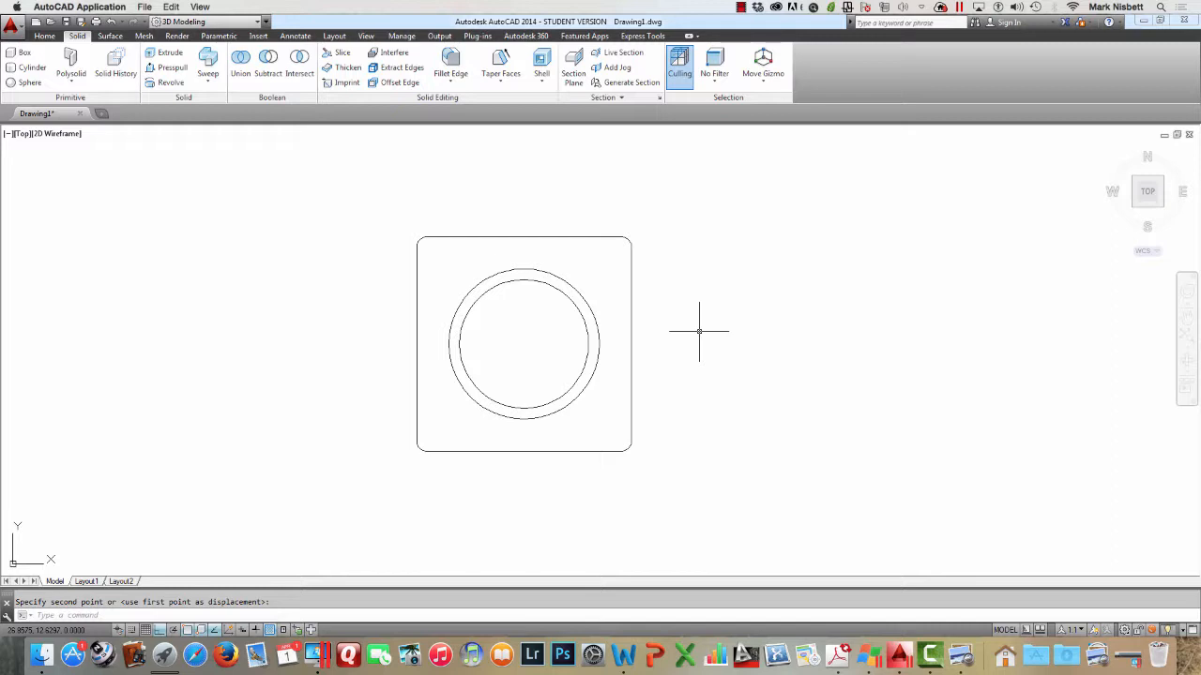
Draw a horizontal line from the midpoint of the square's right edge through the circles to beyond its left edge
text(l)
key(Return)
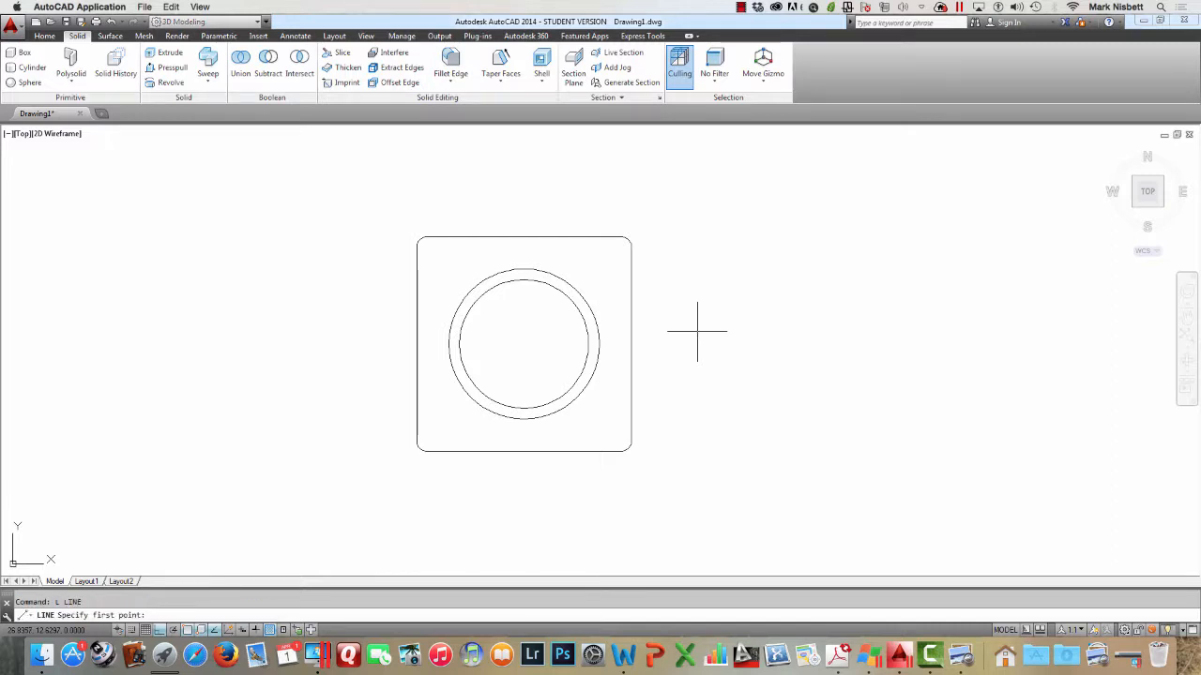
click(631, 344)
click(373, 344)
key(Escape)
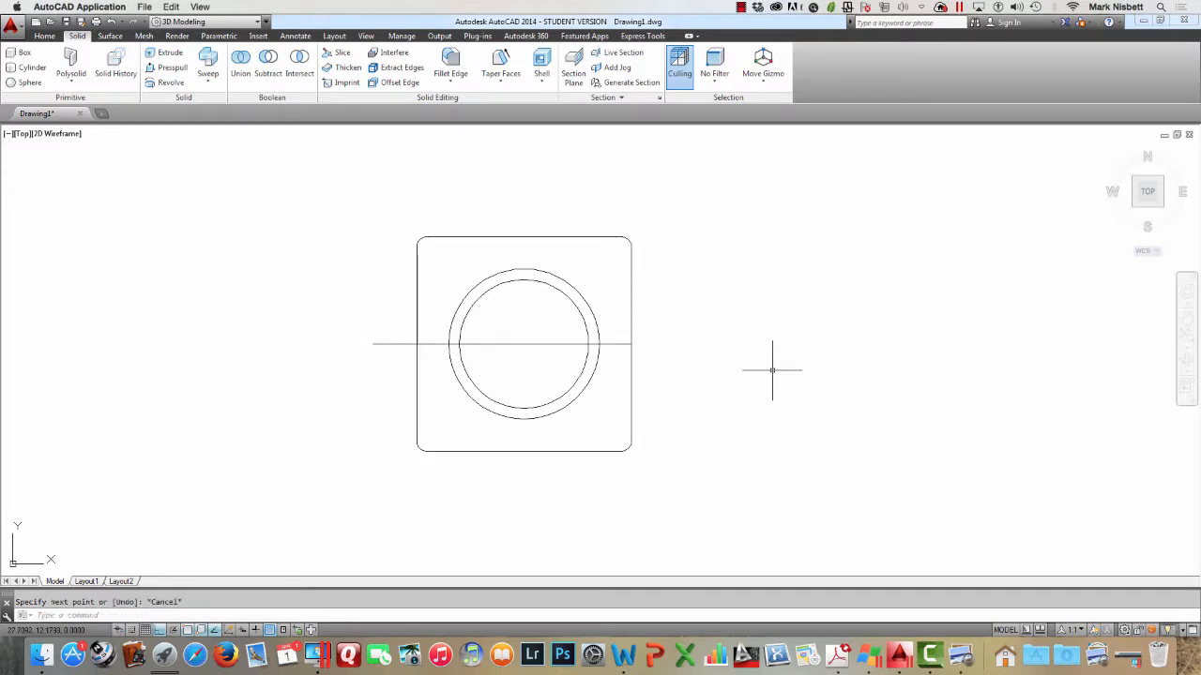
Draw a vertical line from the center of the circles up past the square's upper edge
text(l)
key(Return)
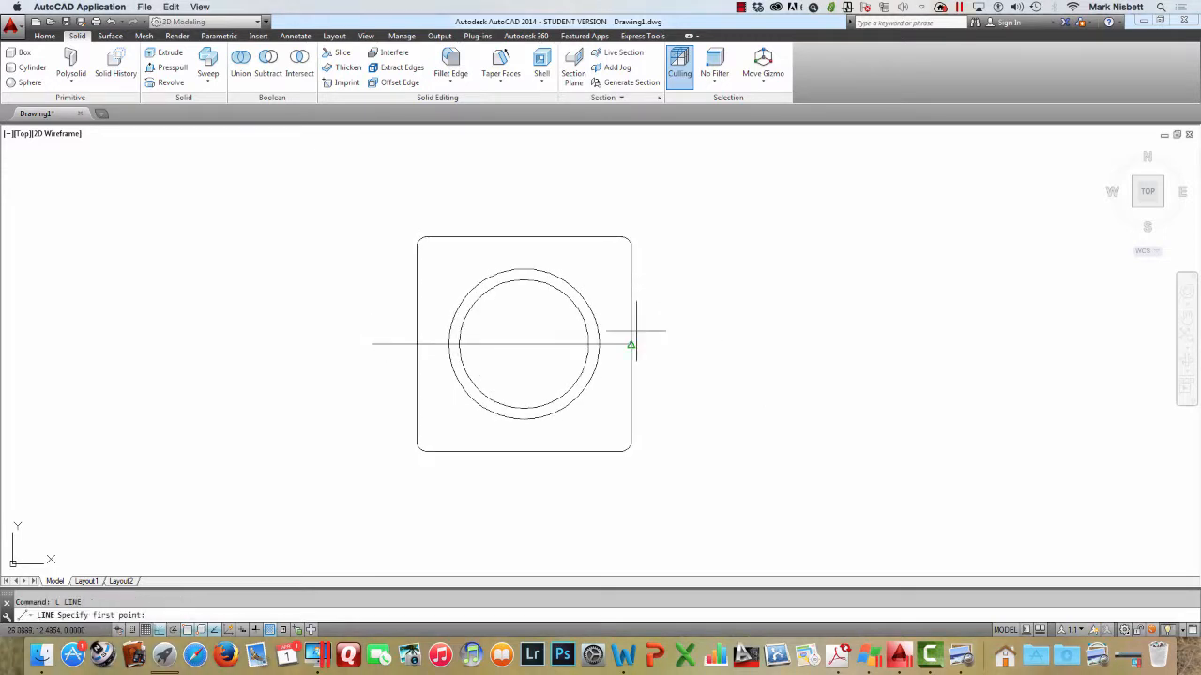
click(523, 344)
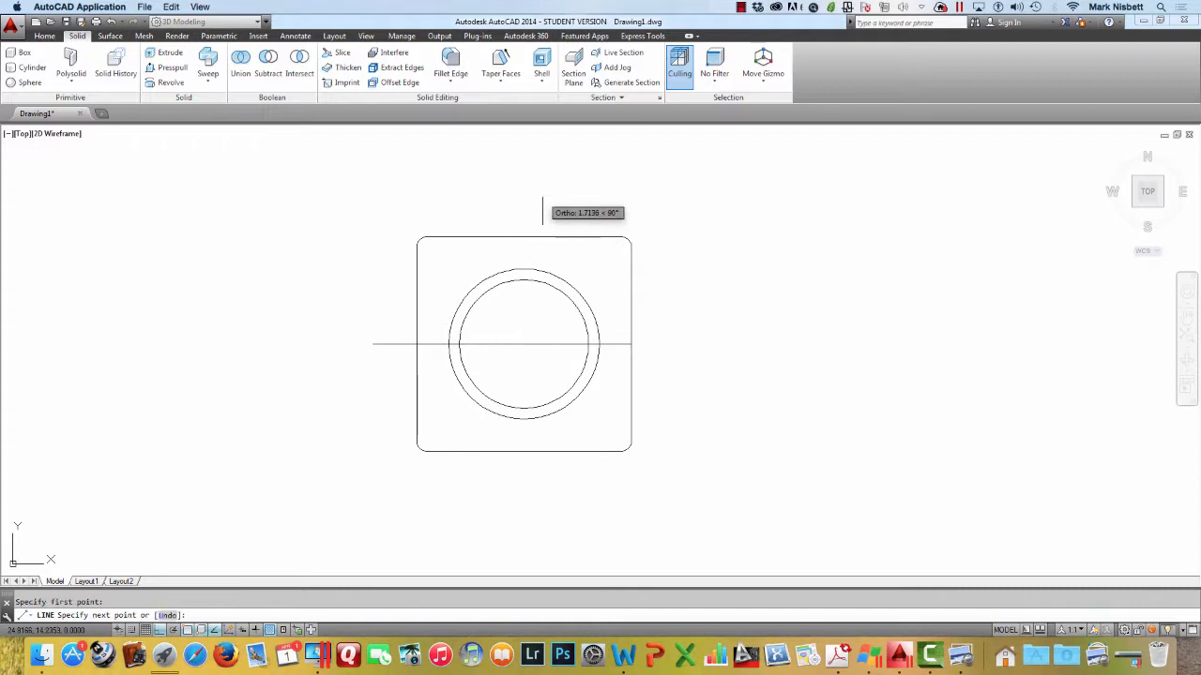
click(584, 191)
key(Escape)
Offset the vertical center line .94 to both sides and the horizontal center line .94 above and below
text(o)
key(Return)
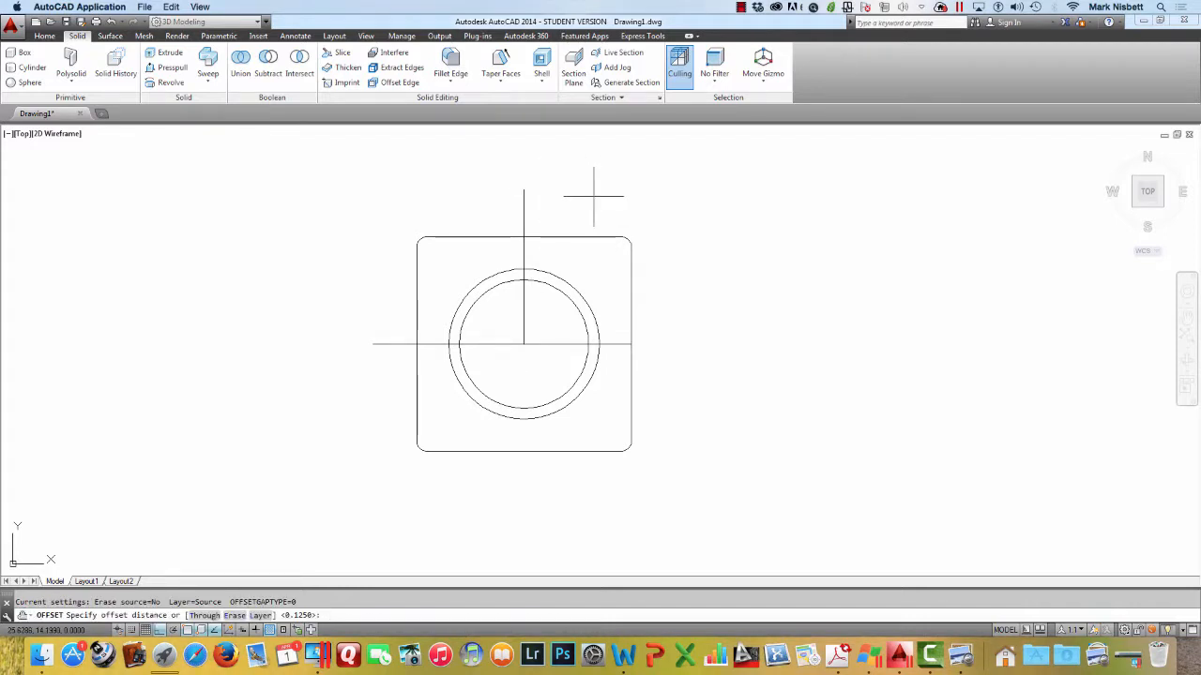
text(.94)
key(Return)
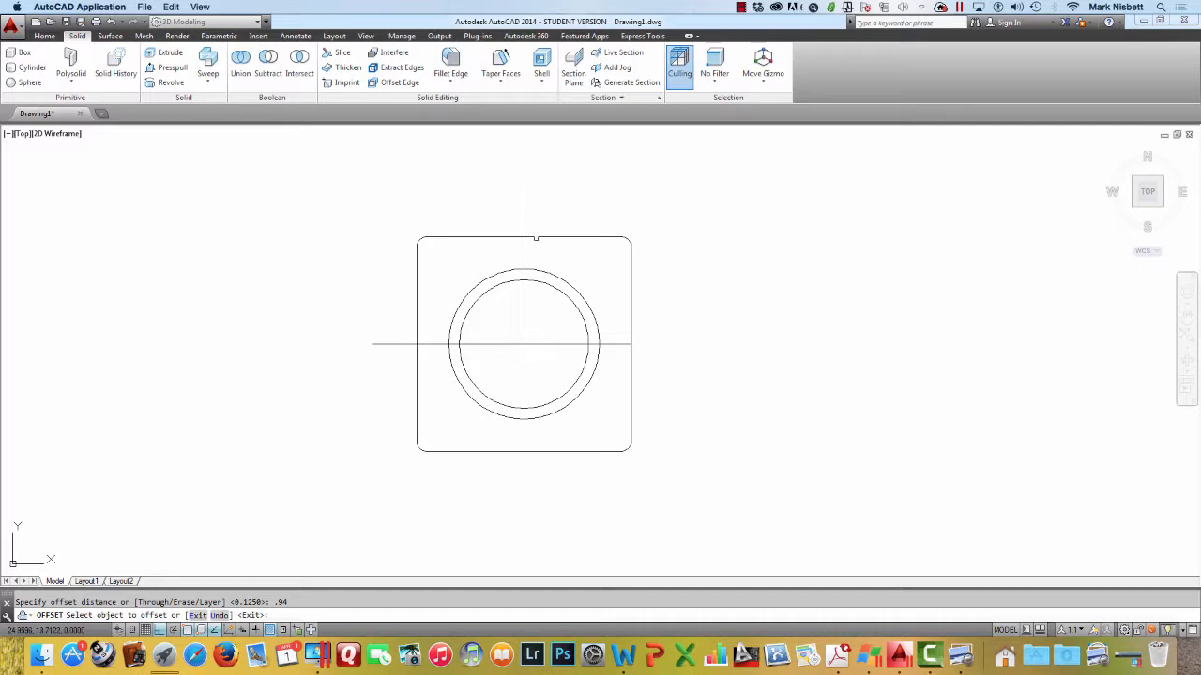
click(524, 242)
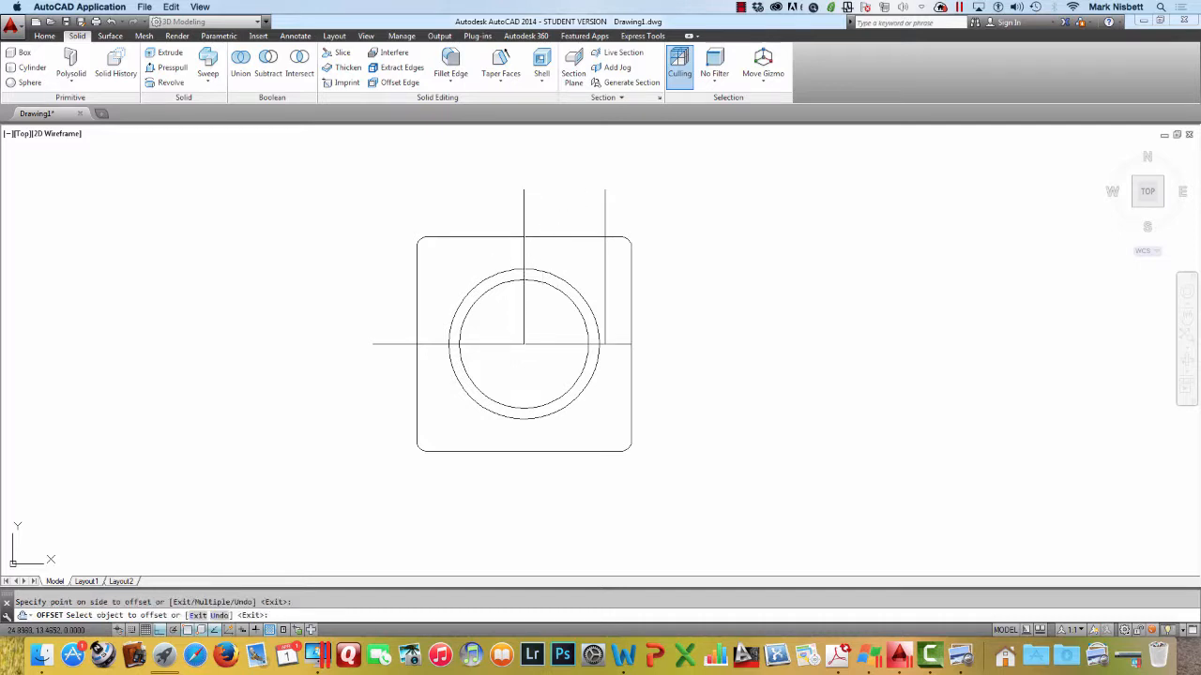
click(524, 281)
click(474, 286)
click(428, 343)
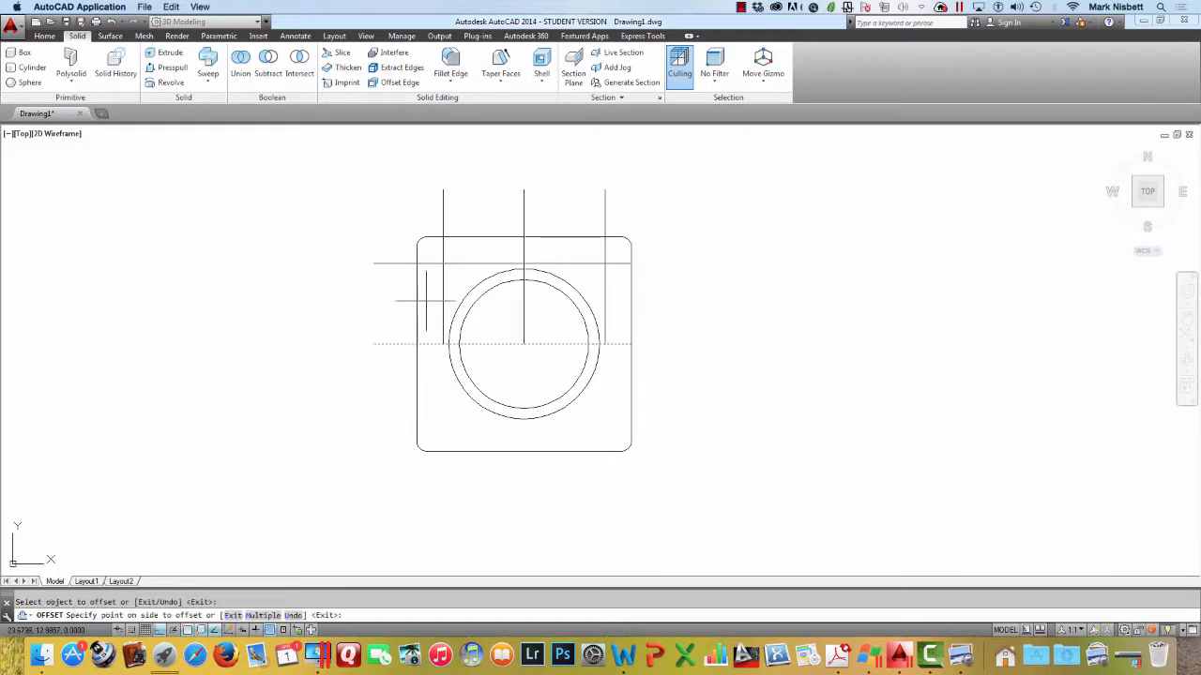
click(425, 302)
click(430, 359)
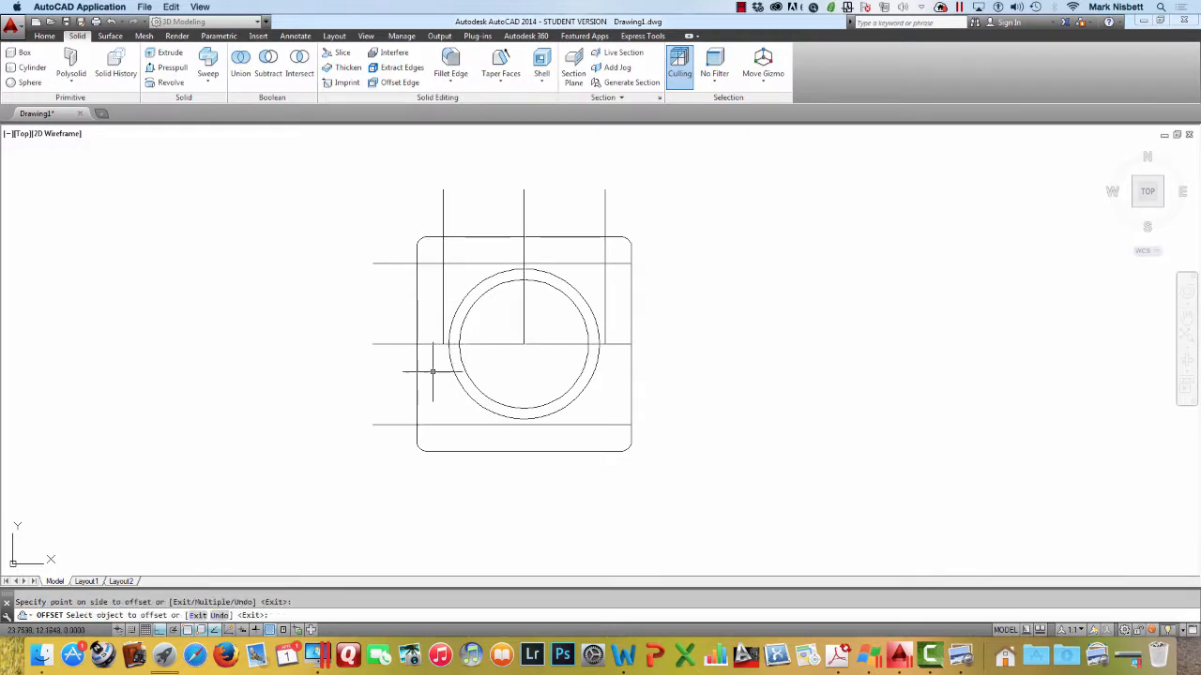
key(Escape)
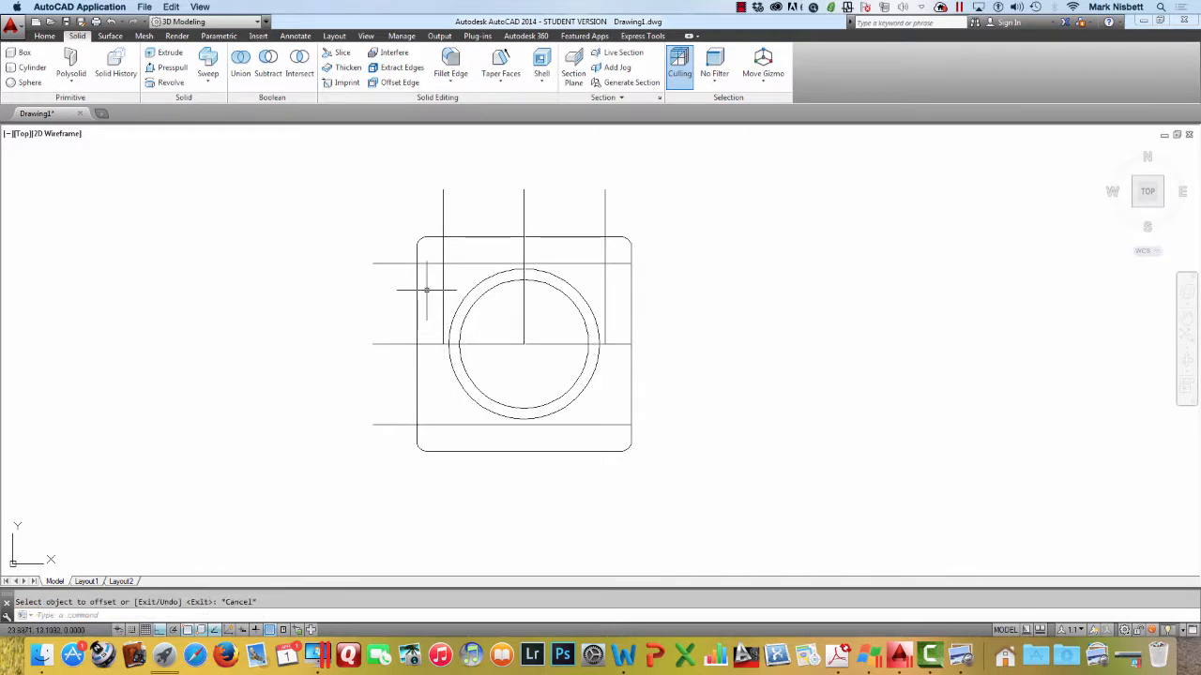
Draw a circle of diameter .31 at the upper-left intersection of the offset lines
text(c)
key(Return)
click(442, 264)
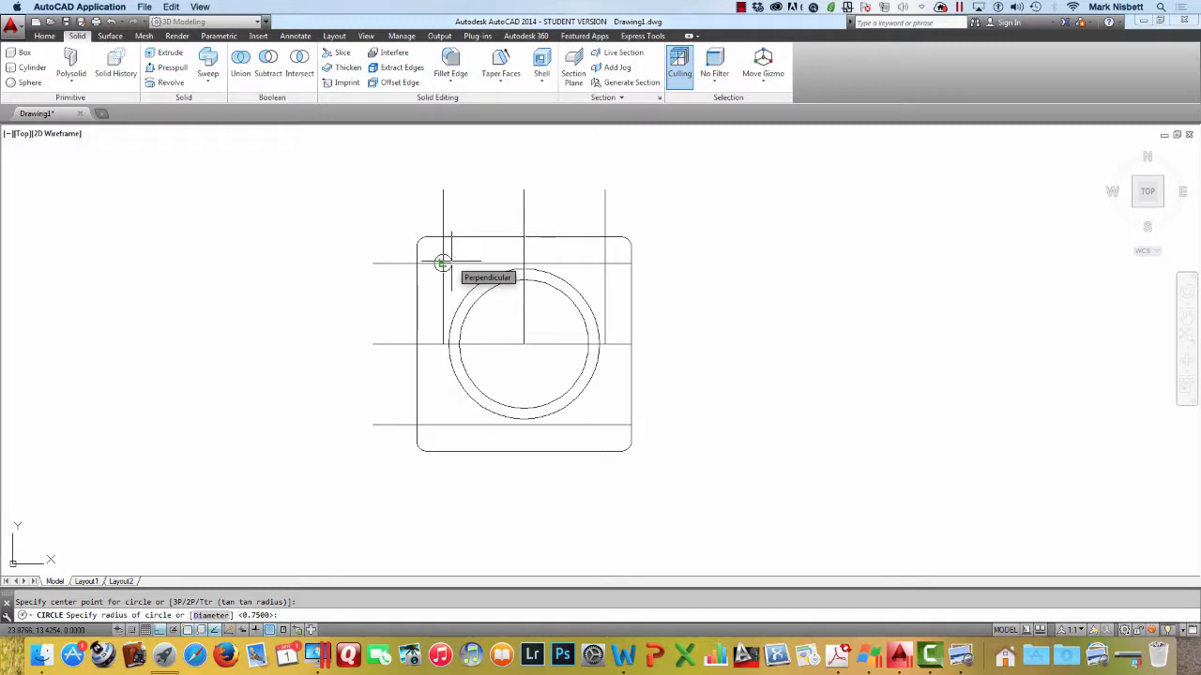
text(d)
key(Return)
text(.)
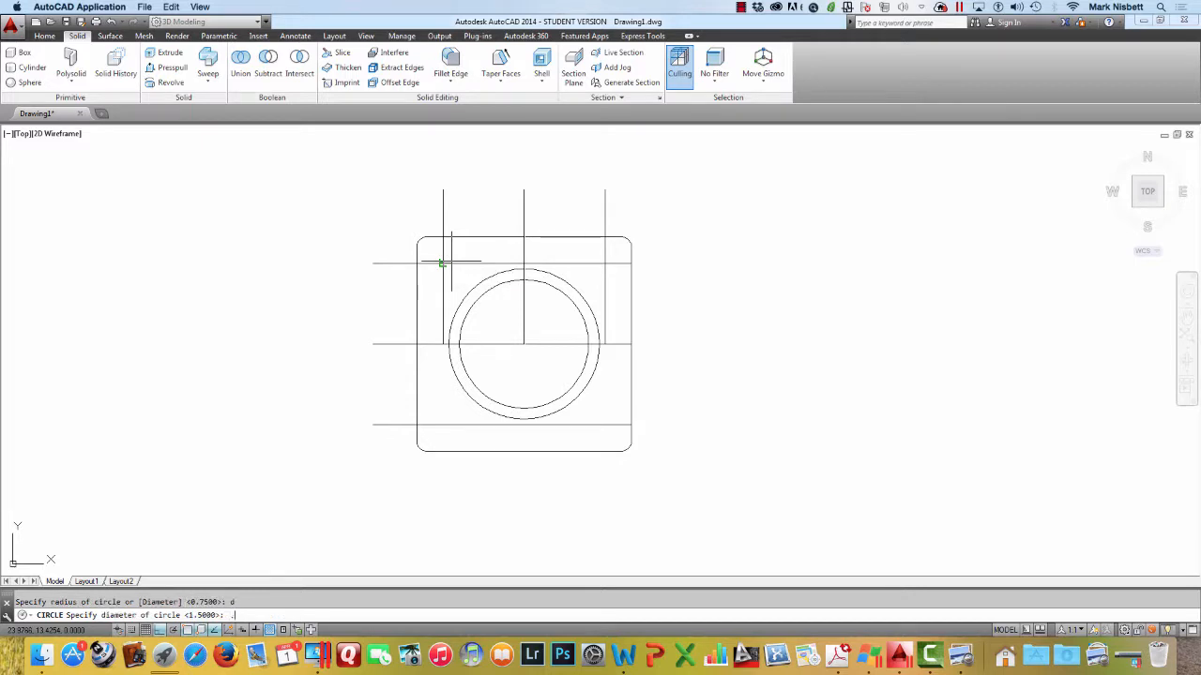
text(37)
key(Return)
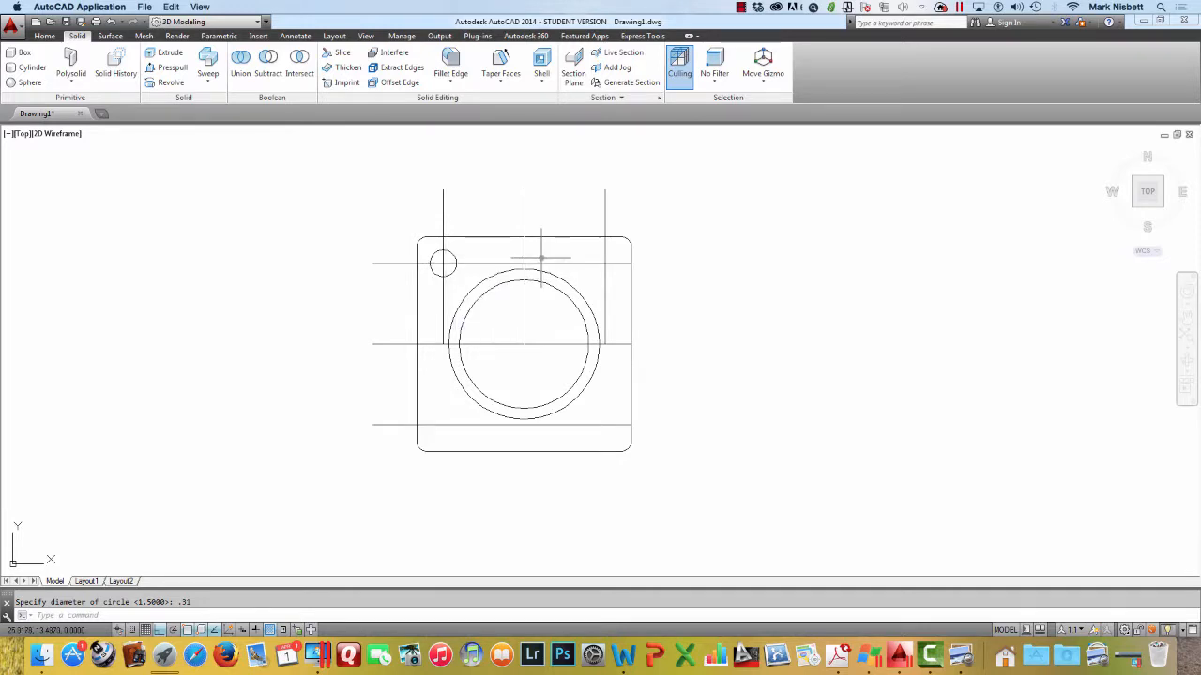
Copy the corner hole circle from its center to the upper-right intersection of the offset lines
text(copy)
key(Return)
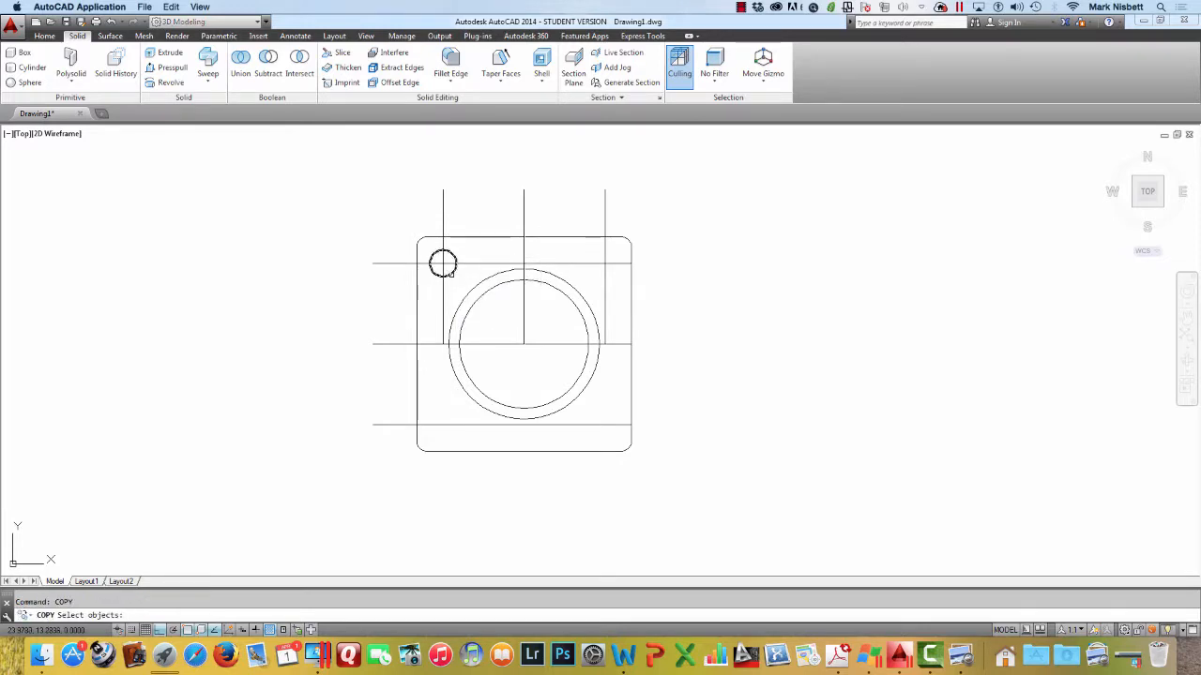
click(442, 263)
key(Return)
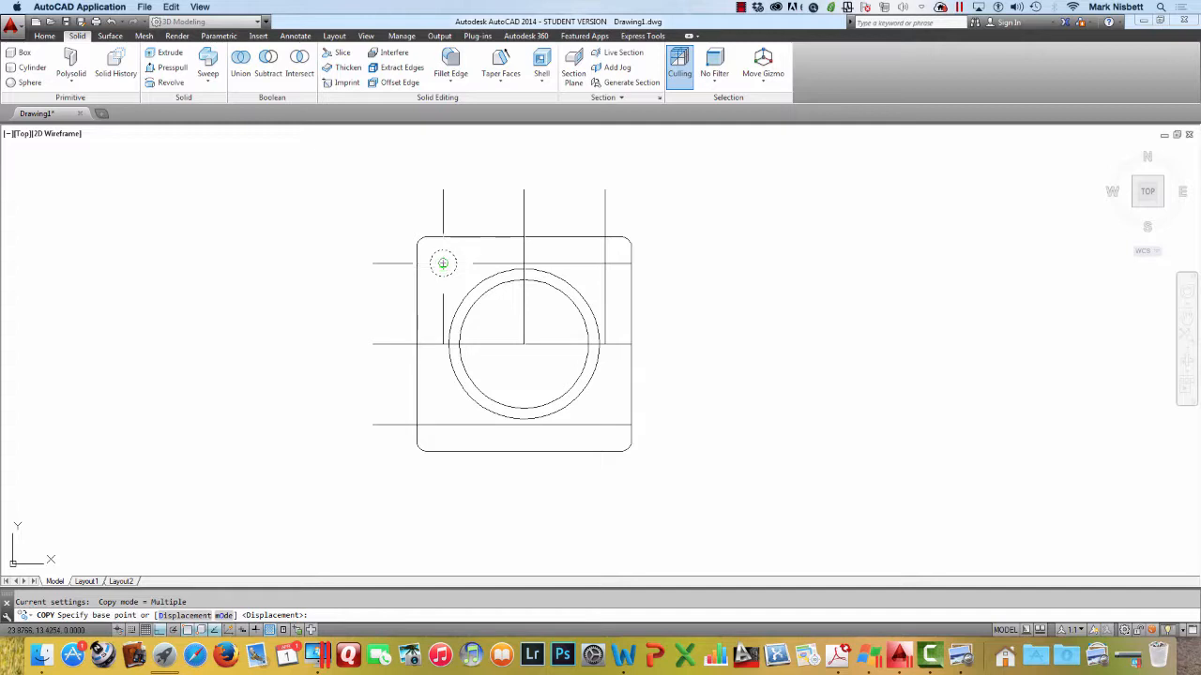
click(443, 263)
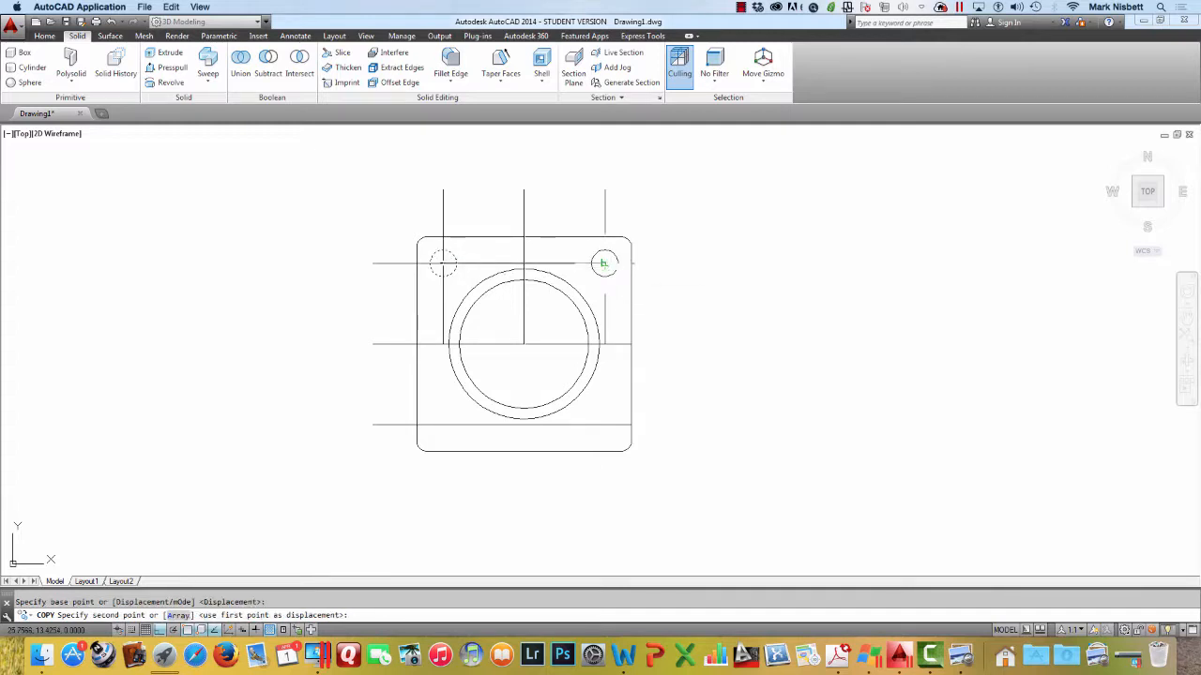
click(604, 264)
key(Escape)
Mirror the two upper hole circles about the horizontal center line, keeping the originals
text(m)
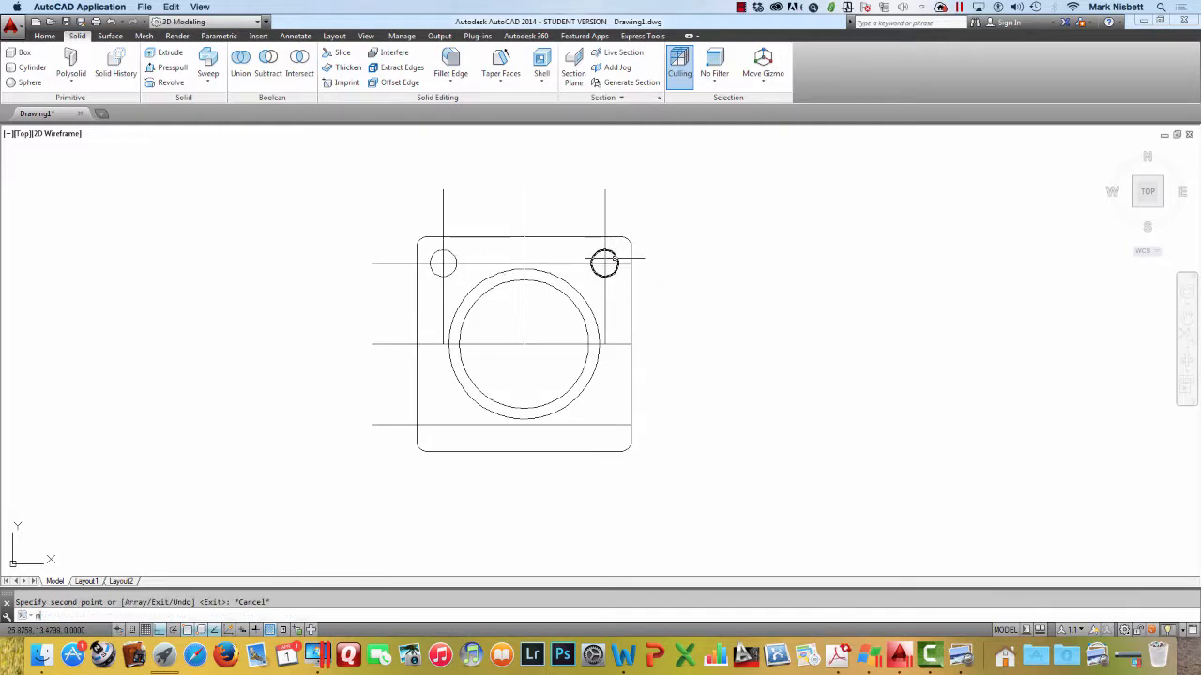
text(i)
key(Return)
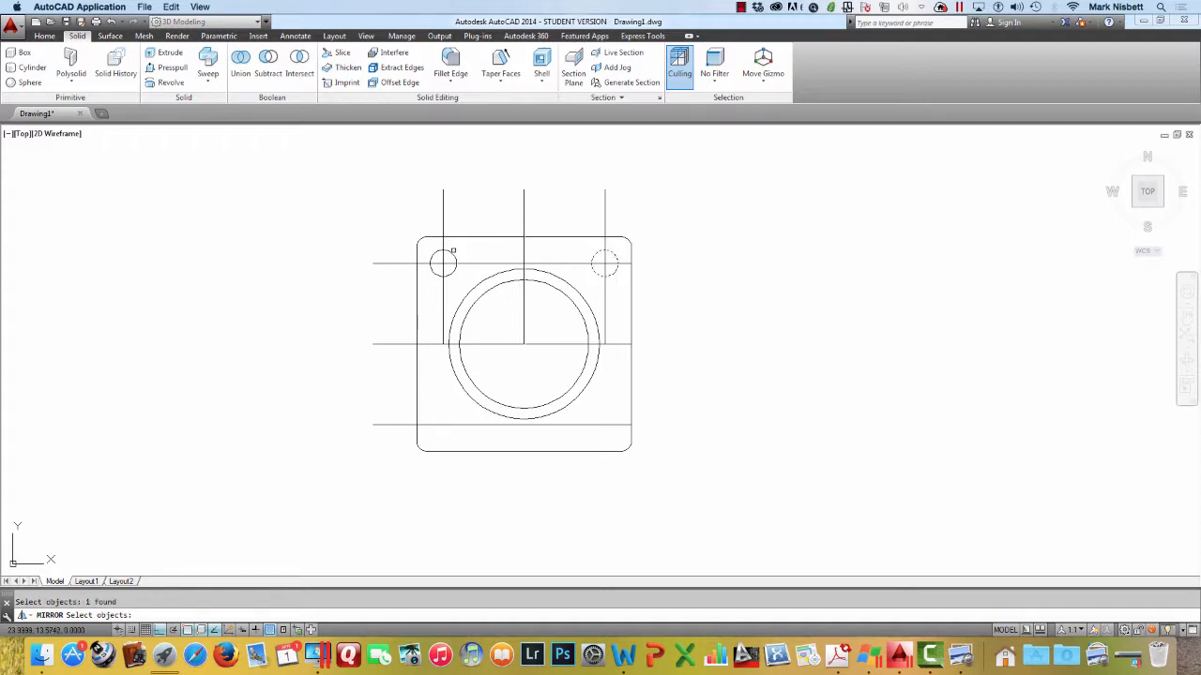
key(Return)
click(373, 343)
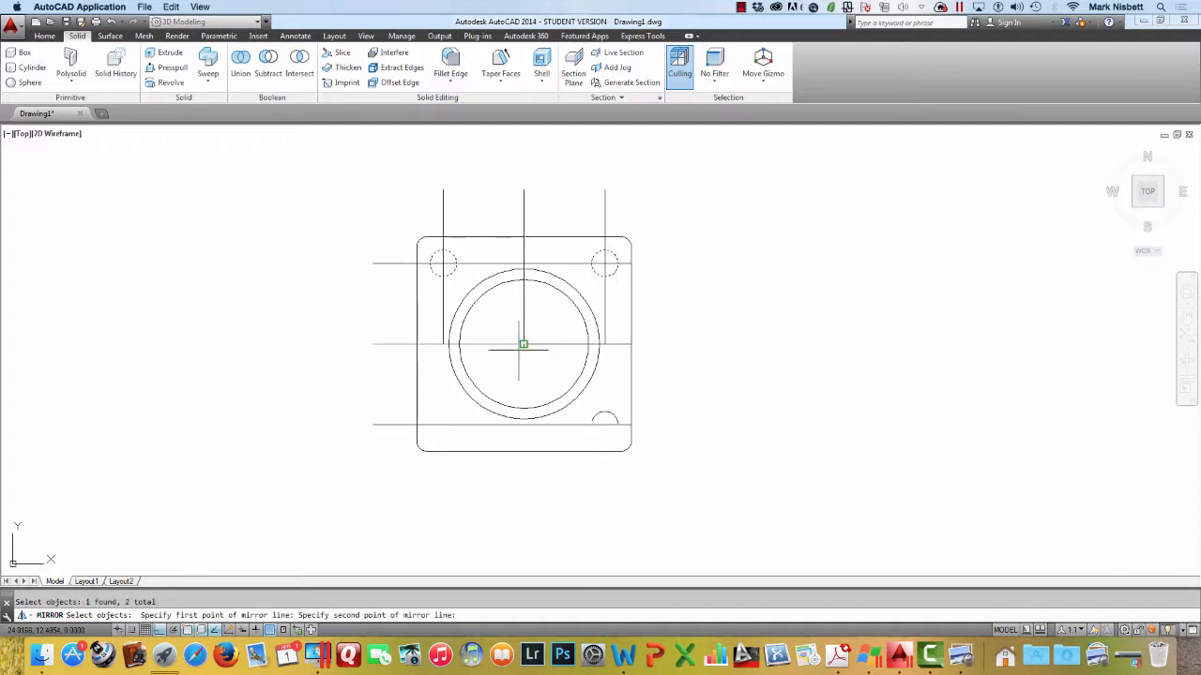
click(692, 353)
key(Return)
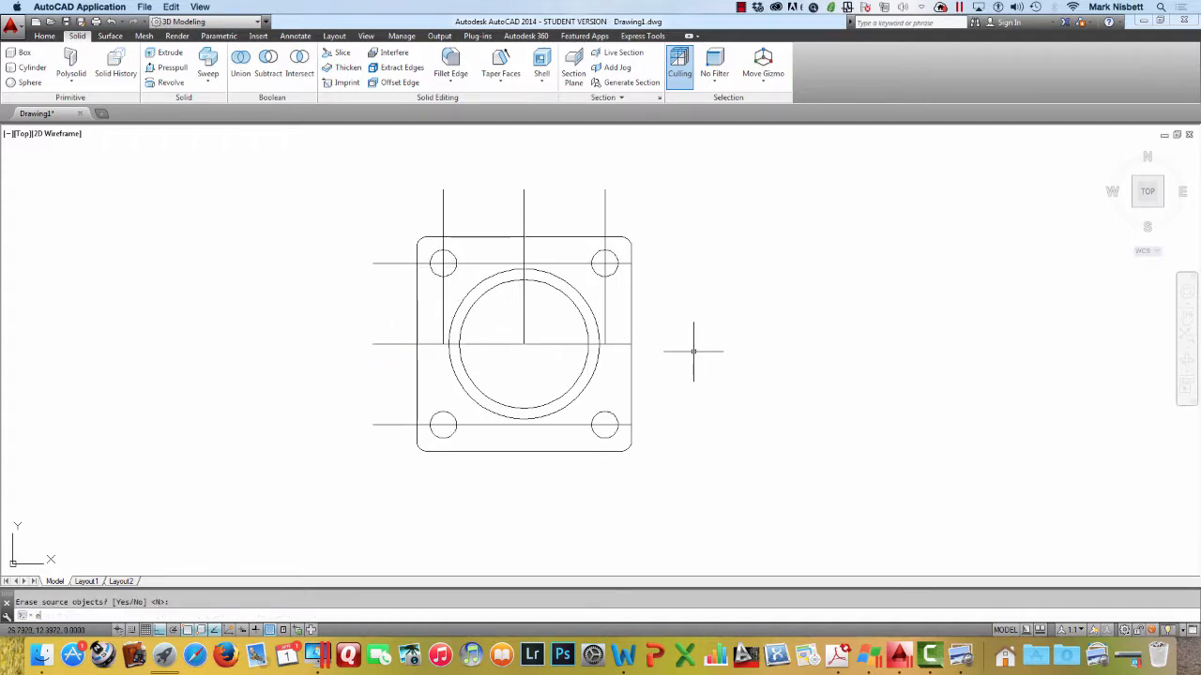
Erase the center lines and all their offset construction lines, leaving only the flange outline and circles
key(Return)
click(556, 357)
click(514, 326)
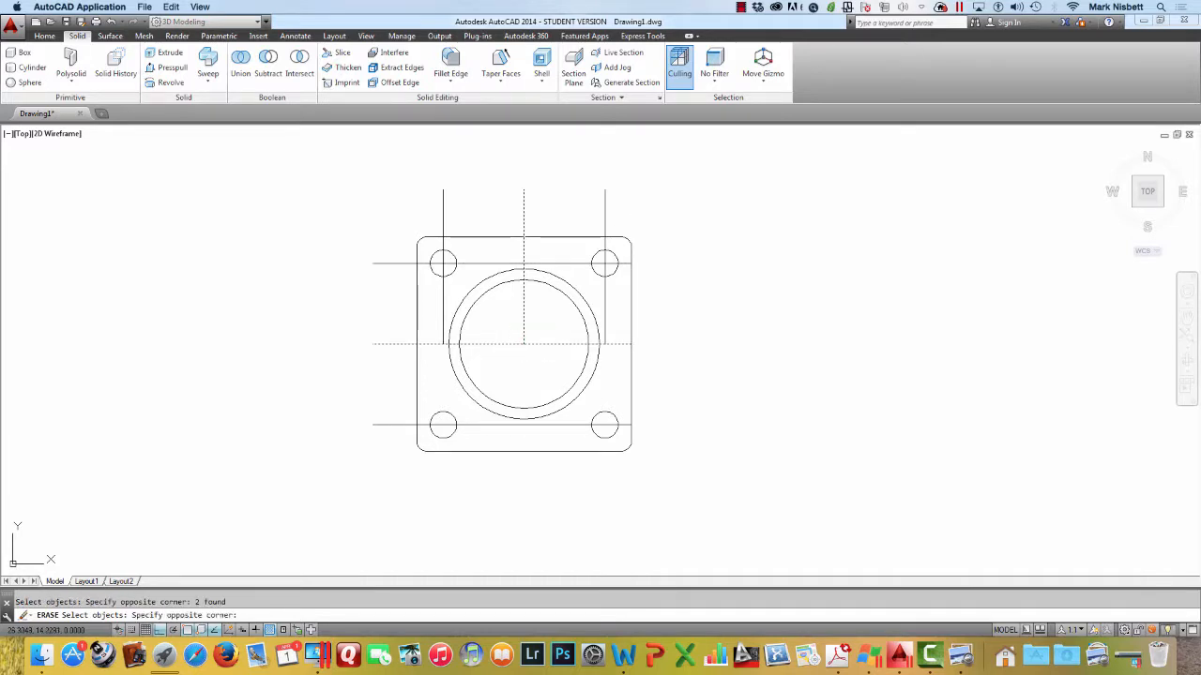
click(359, 200)
click(418, 247)
click(360, 419)
key(Return)
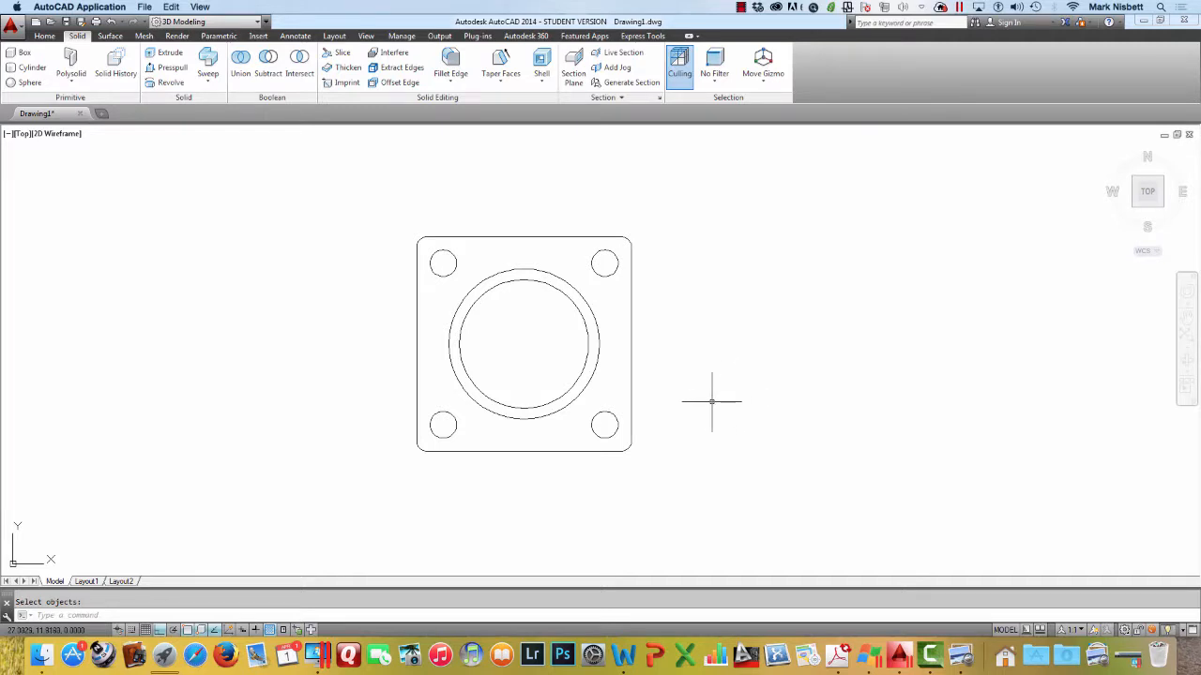
Check the bracket's dimensions in the reference image Untitled1.png in Preview, and return to the AutoCAD drawing
key(super+Tab)
click(428, 373)
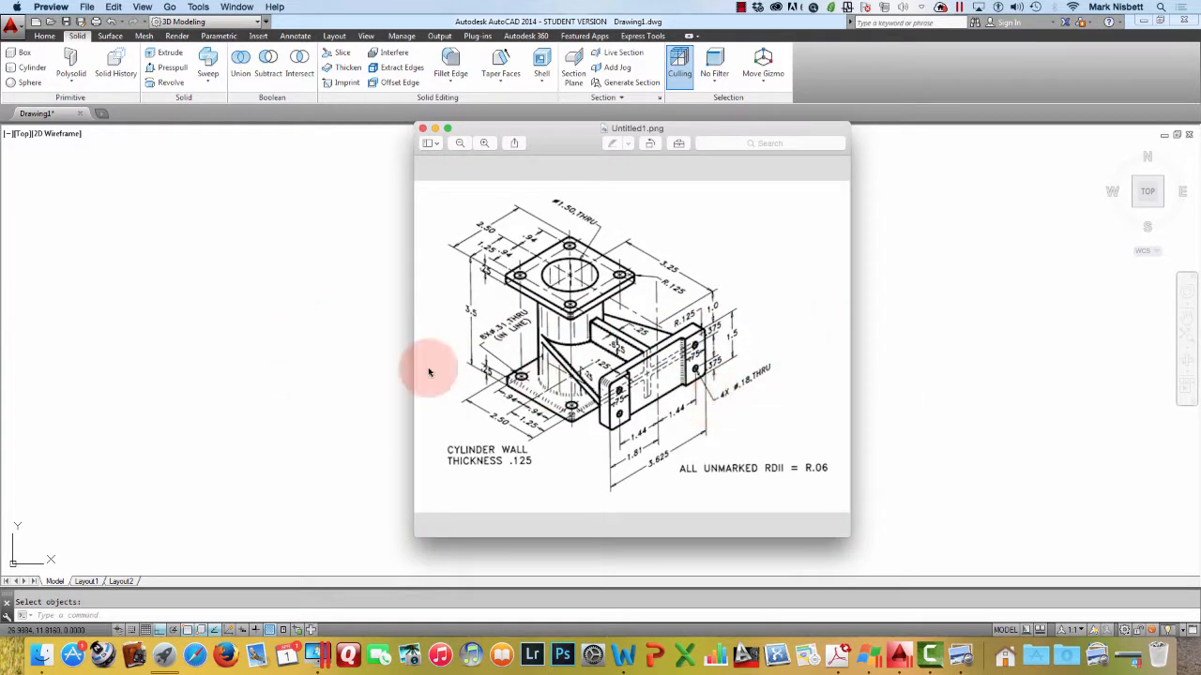
click(363, 352)
key(Escape)
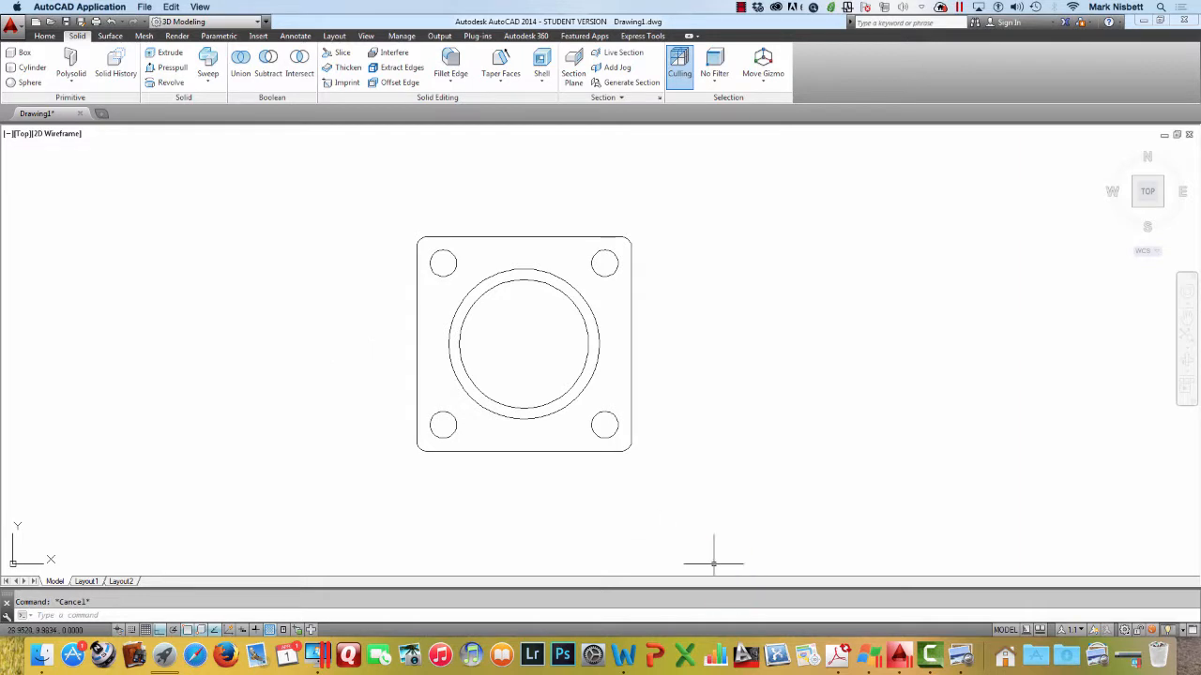
Check the Microsoft Mouse button assignments in System Preferences and close the settings
click(593, 652)
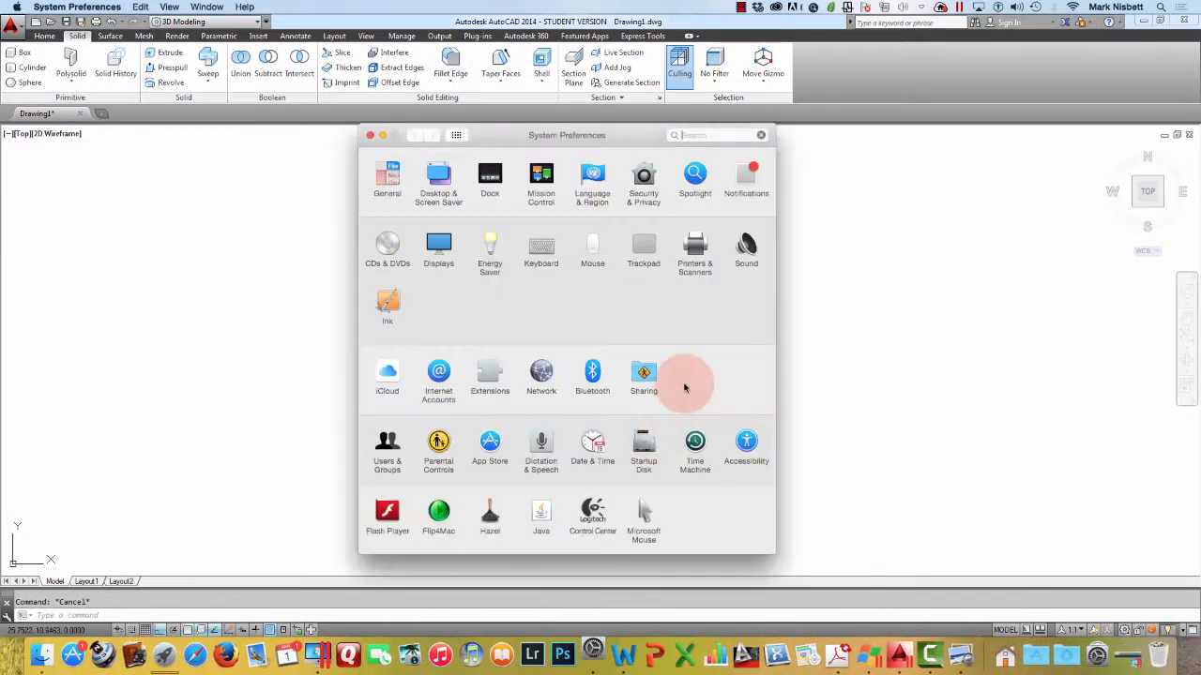
click(643, 509)
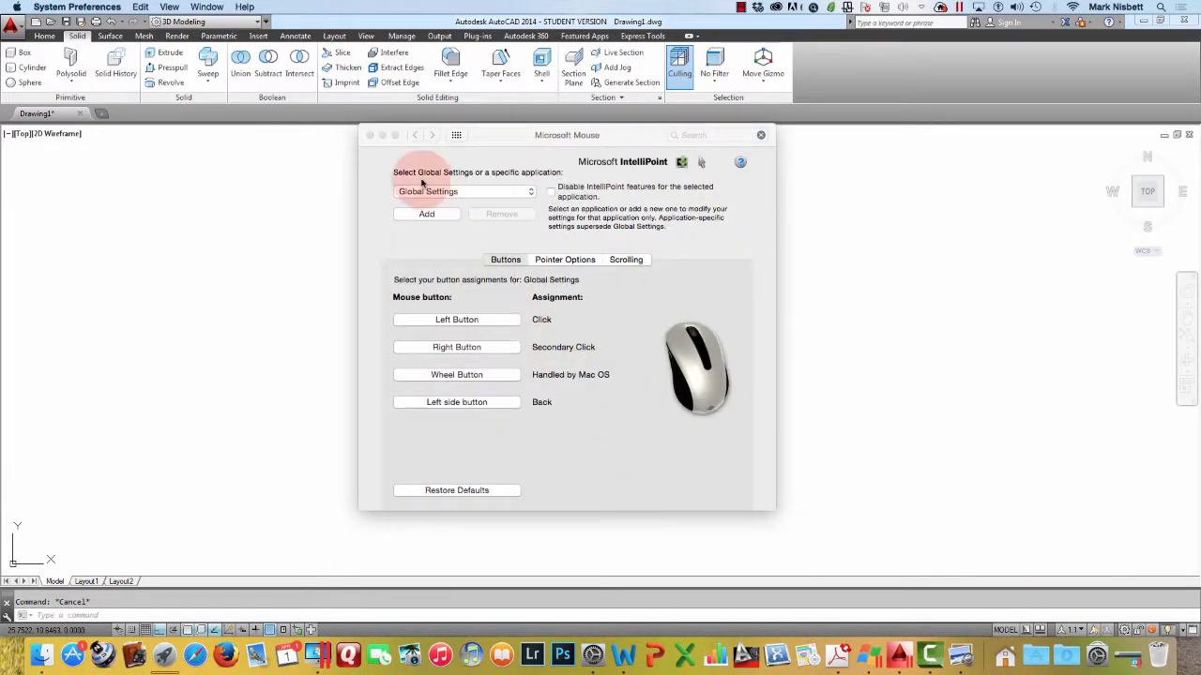
click(373, 135)
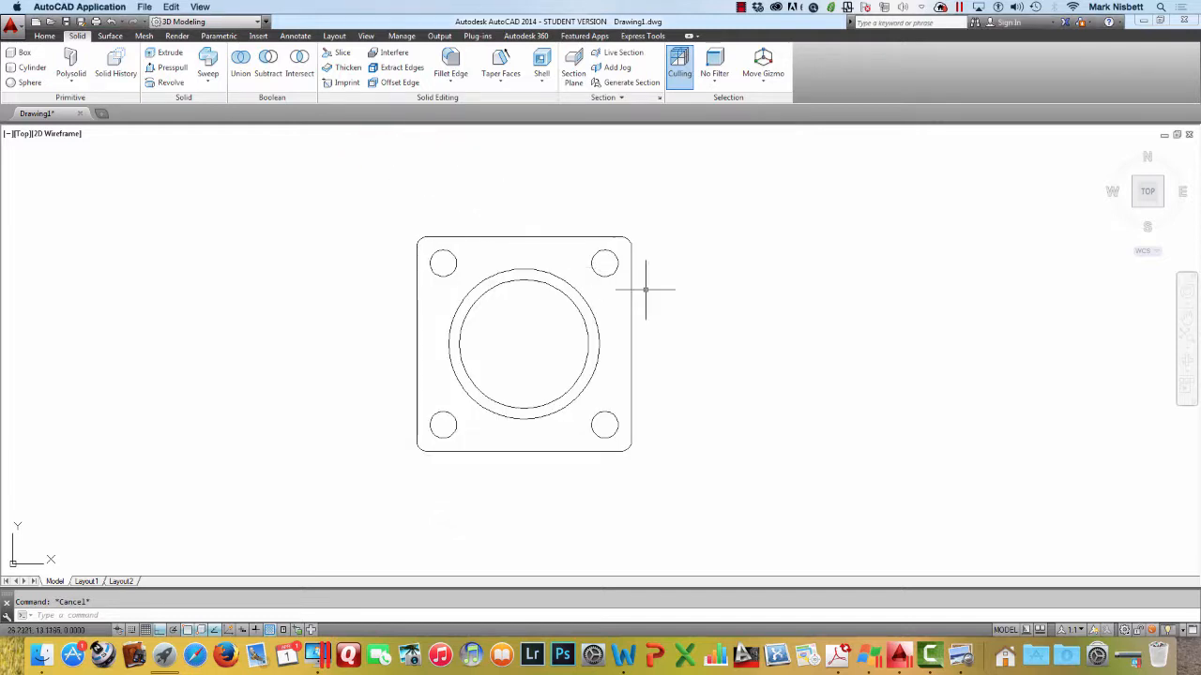
Convert the rounded square, the two concentric circles and the four hole circles into regions, viewed in 3D
mouse_move(707, 321)
shift+middle_down()
mouse_move(692, 235)
mouse_move(651, 206)
mouse_move(686, 244)
mouse_move(701, 310)
shift+middle_up()
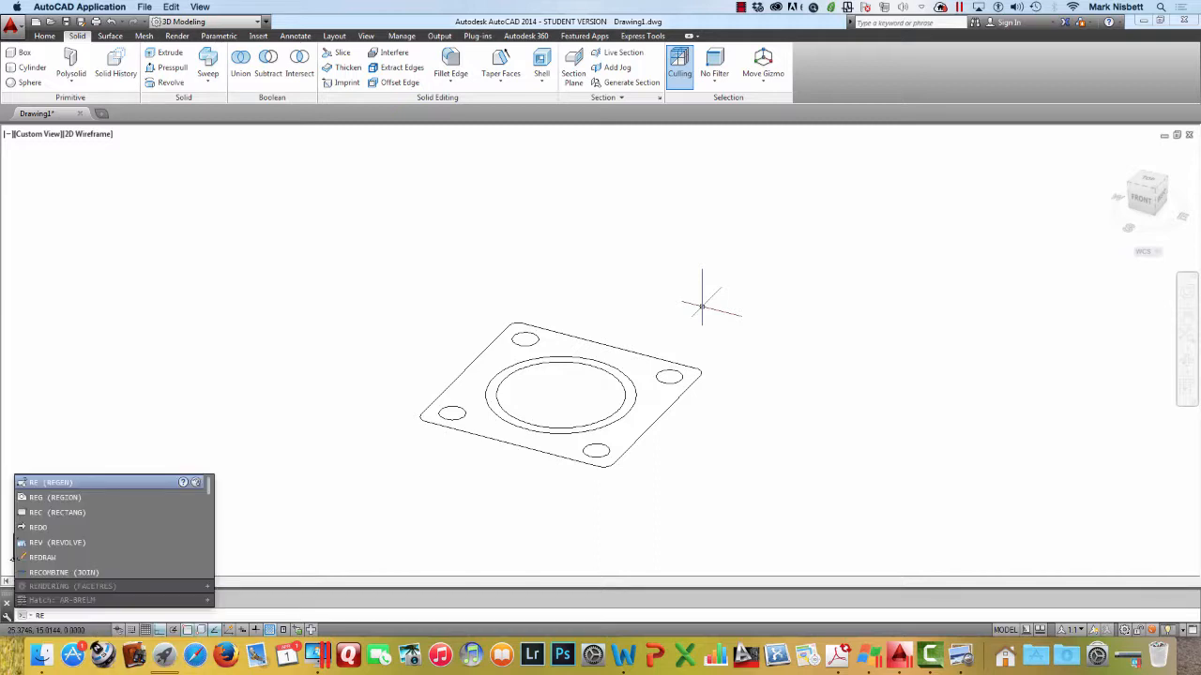
text(G)
key(Return)
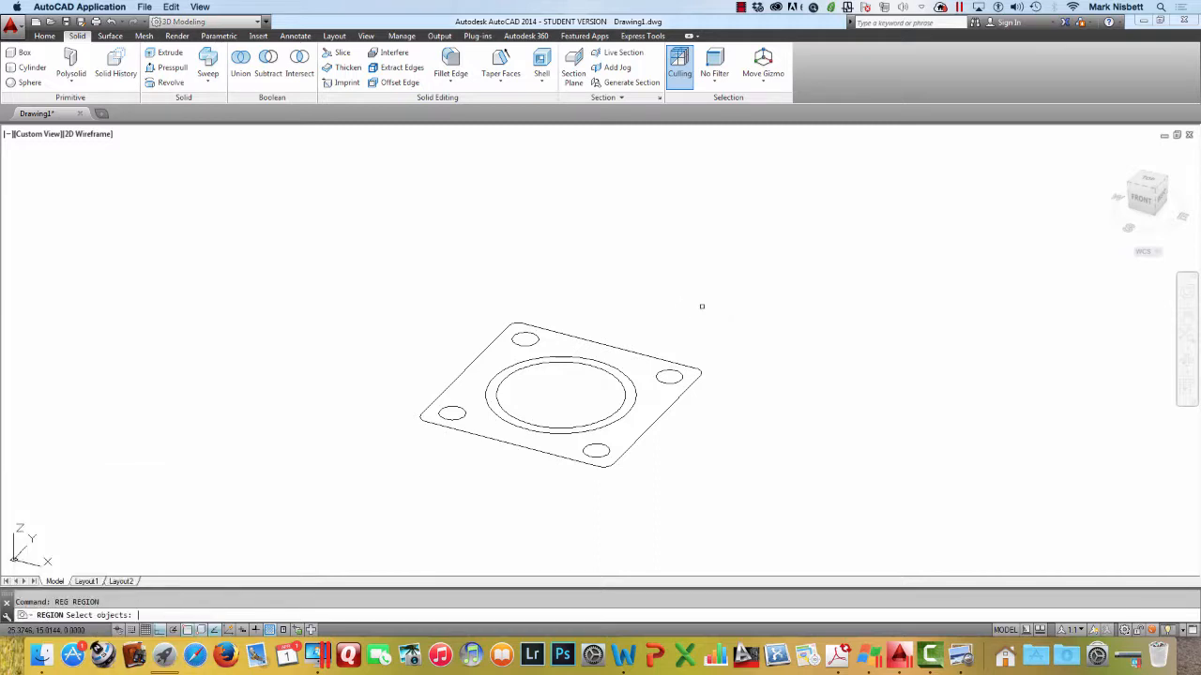
click(807, 549)
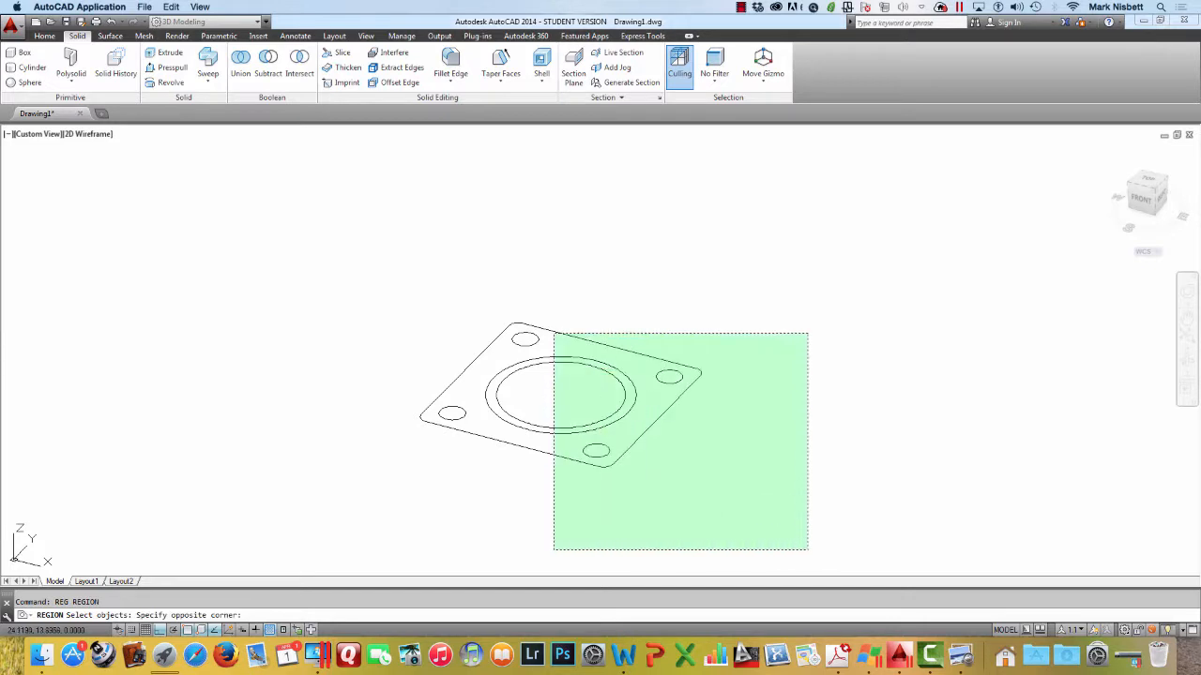
click(395, 237)
key(Return)
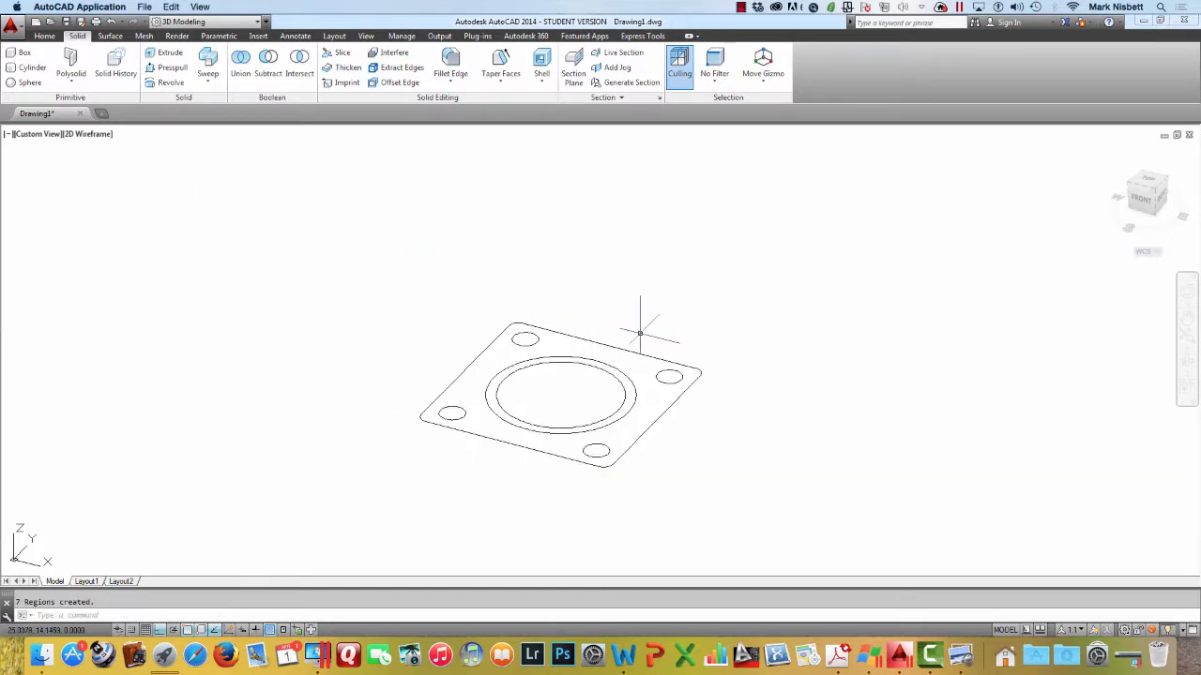
Subtract the inner circle region from the outer circle region to form the cylinder wall ring
text(su)
key(Return)
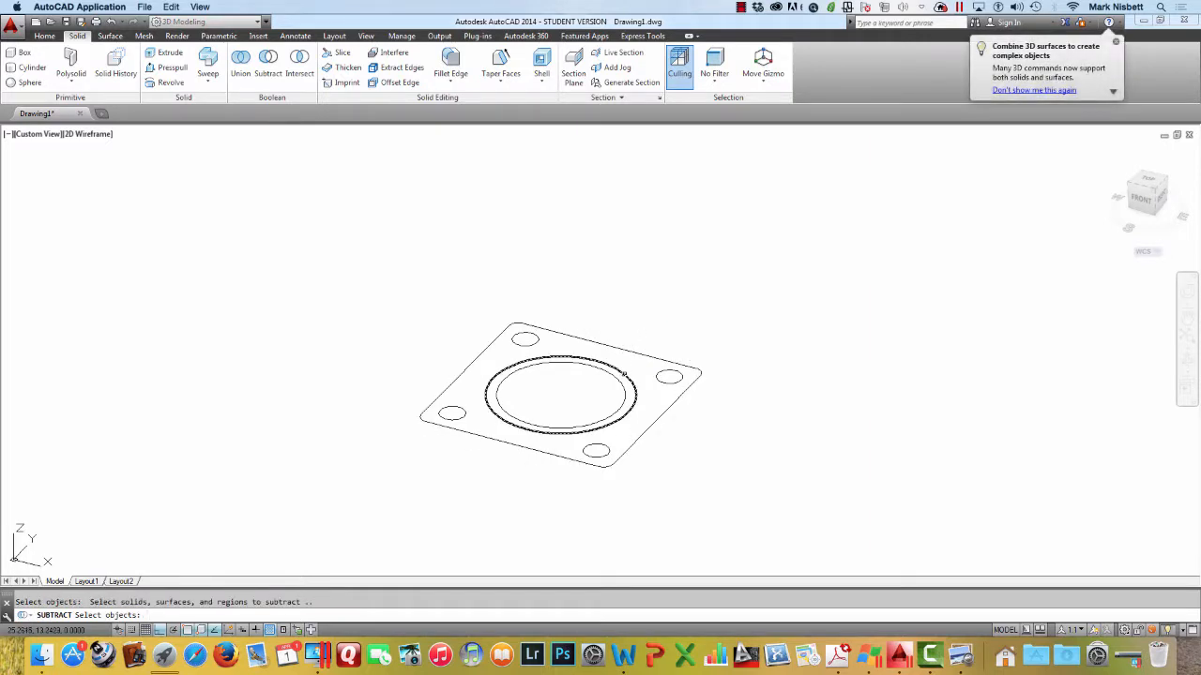
click(620, 378)
key(Return)
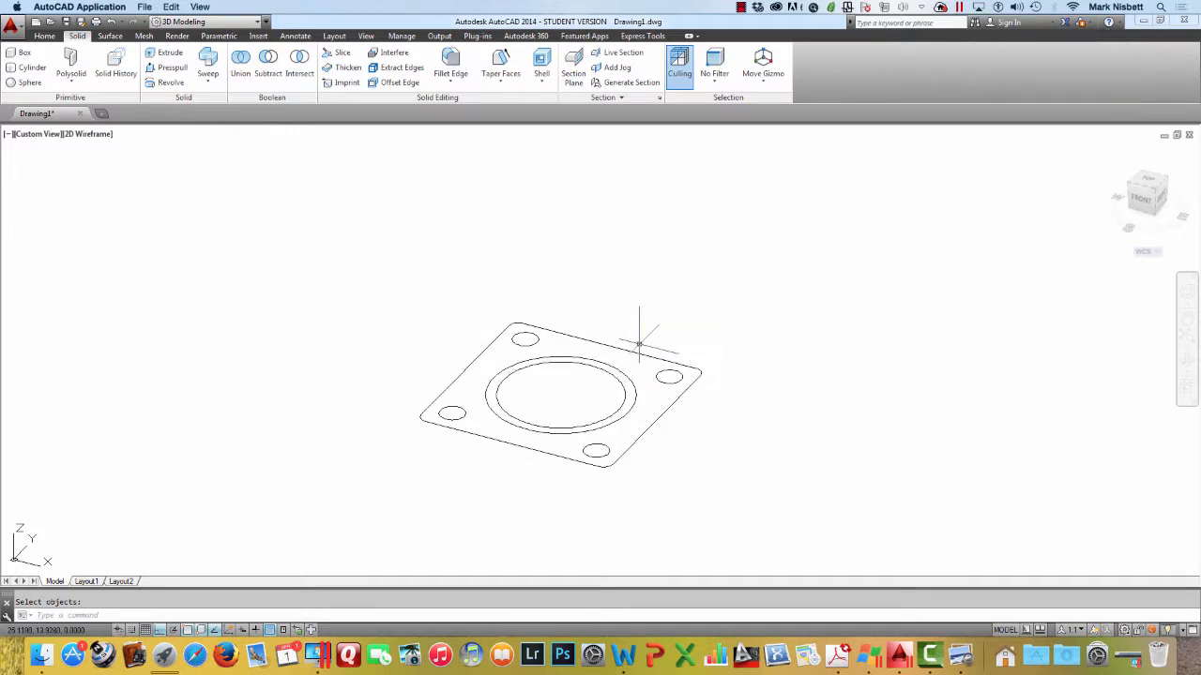
Extrude the cylinder wall ring to a height of 3.5
text(ext)
key(Return)
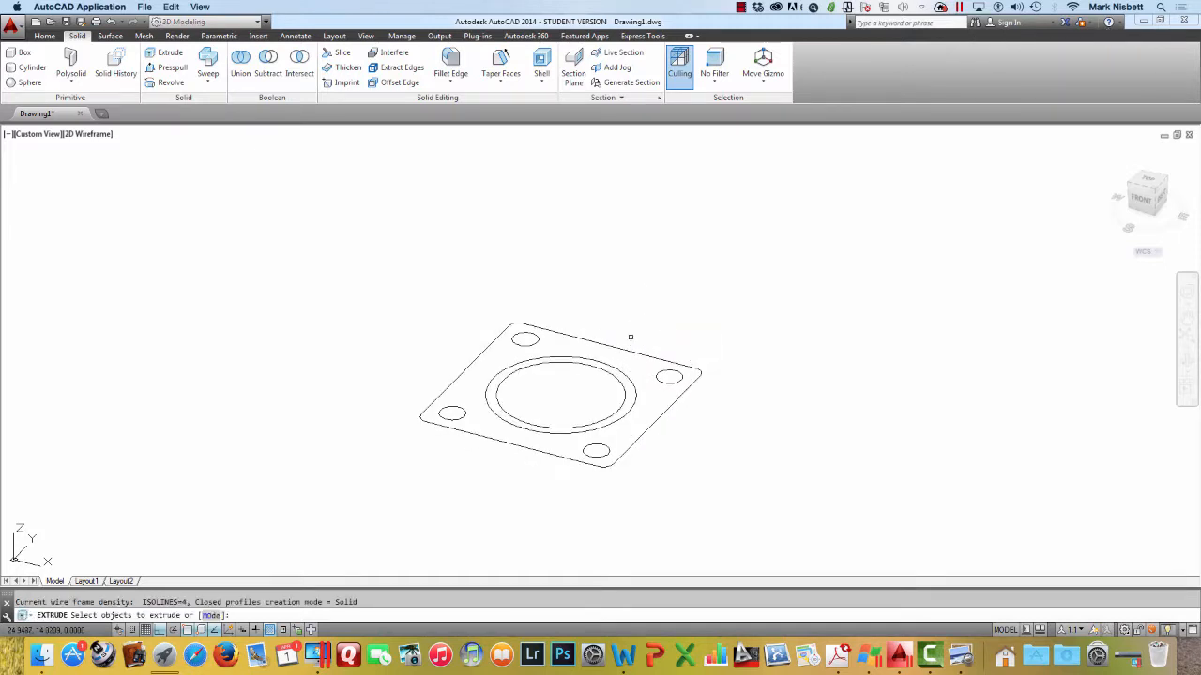
click(616, 370)
key(Return)
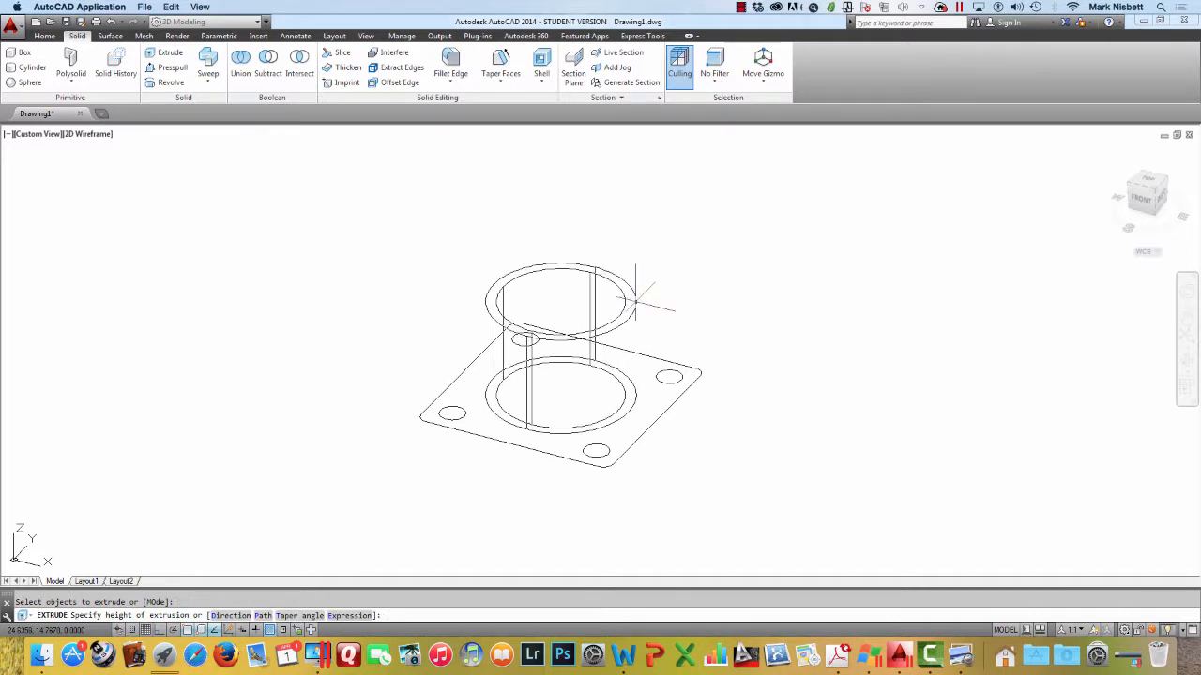
text(3.5)
key(Return)
Subtract the four corner hole circle regions from the rounded-square flange region and check the result by selecting it
shift+middle_drag(636, 305, 626, 310)
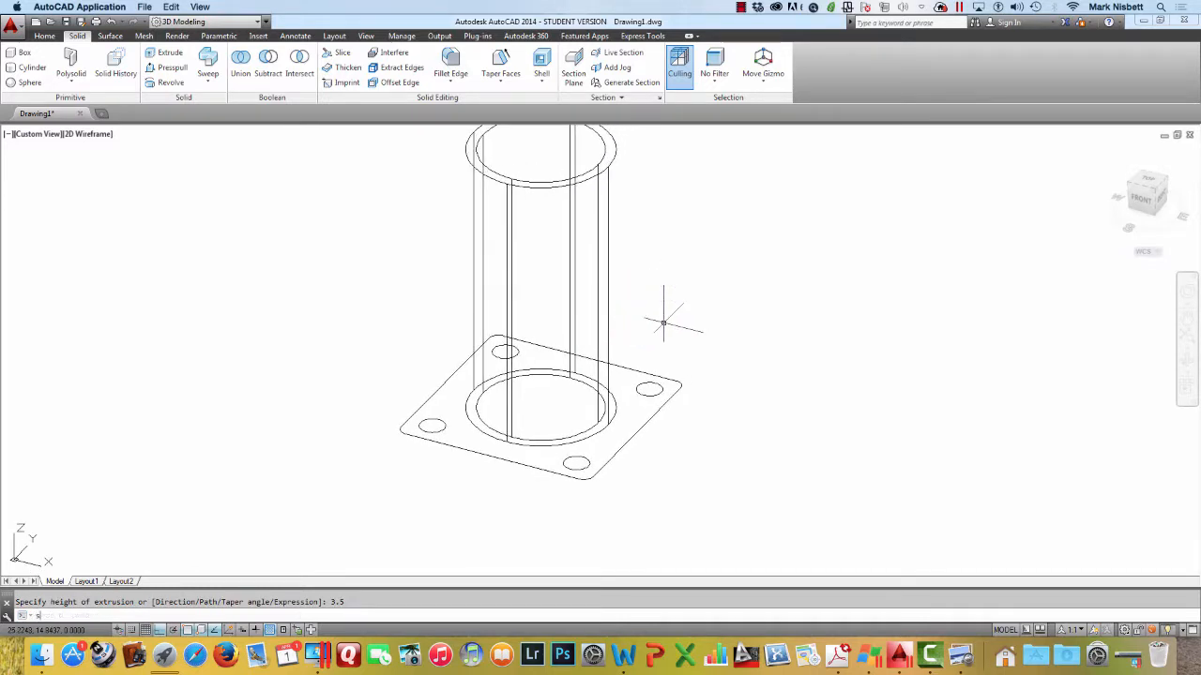
text(su)
key(Return)
click(648, 372)
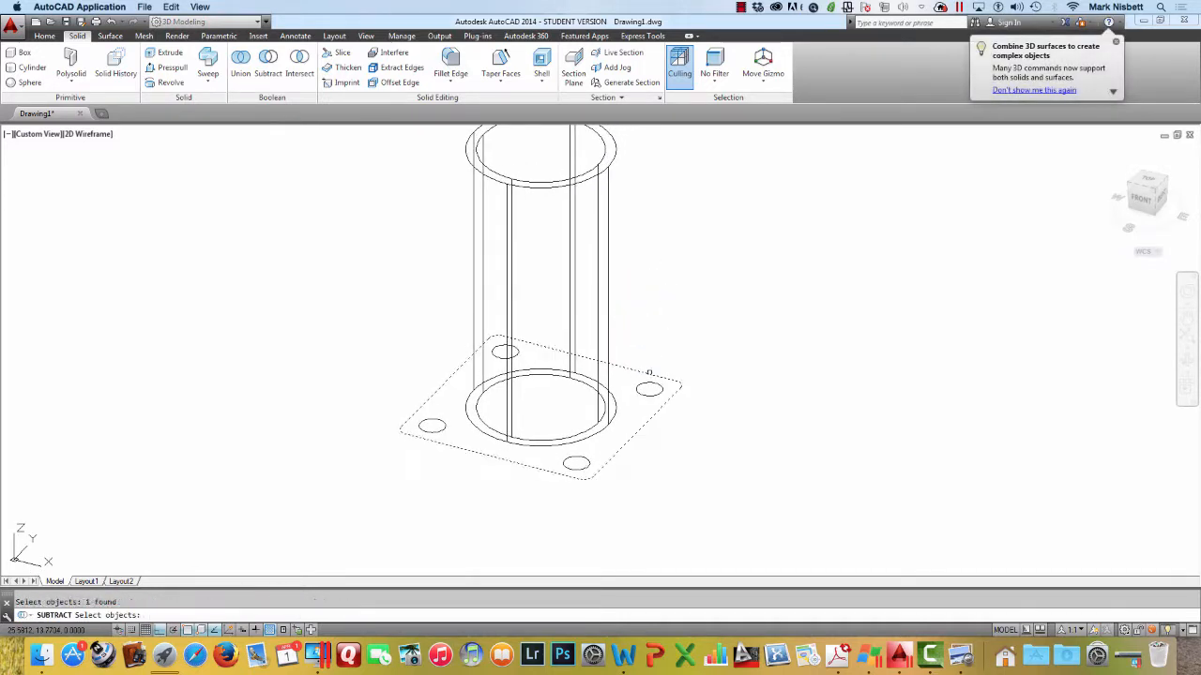
key(Return)
click(649, 388)
click(517, 353)
click(576, 463)
key(Return)
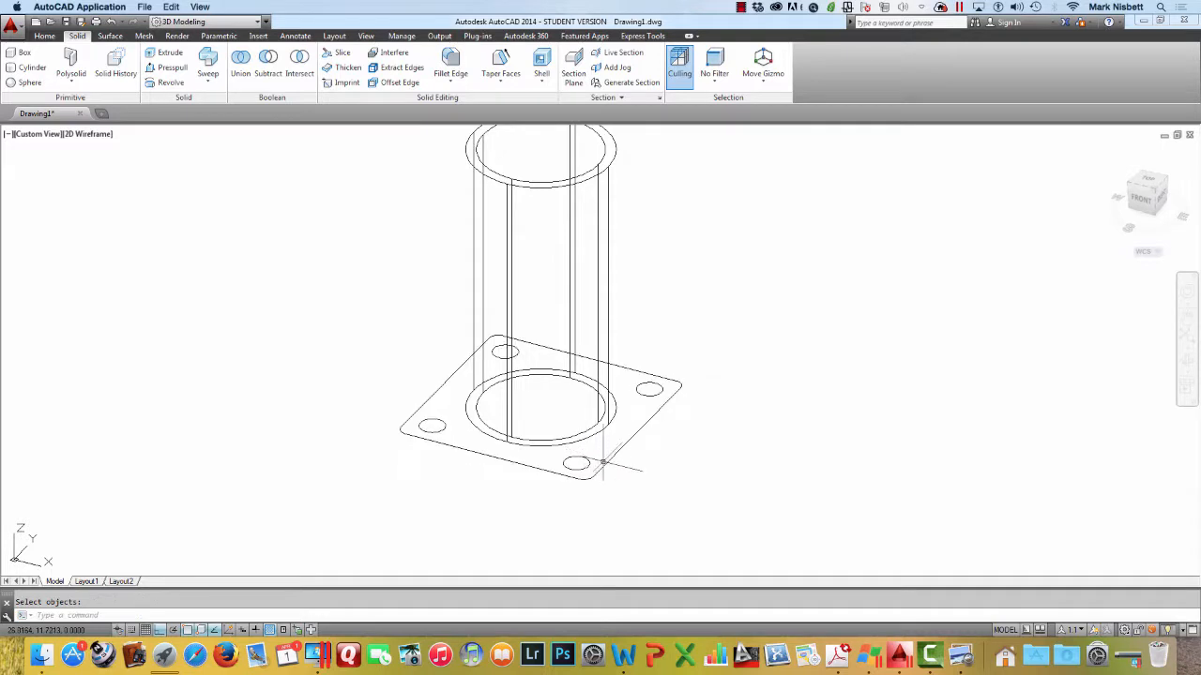
click(605, 464)
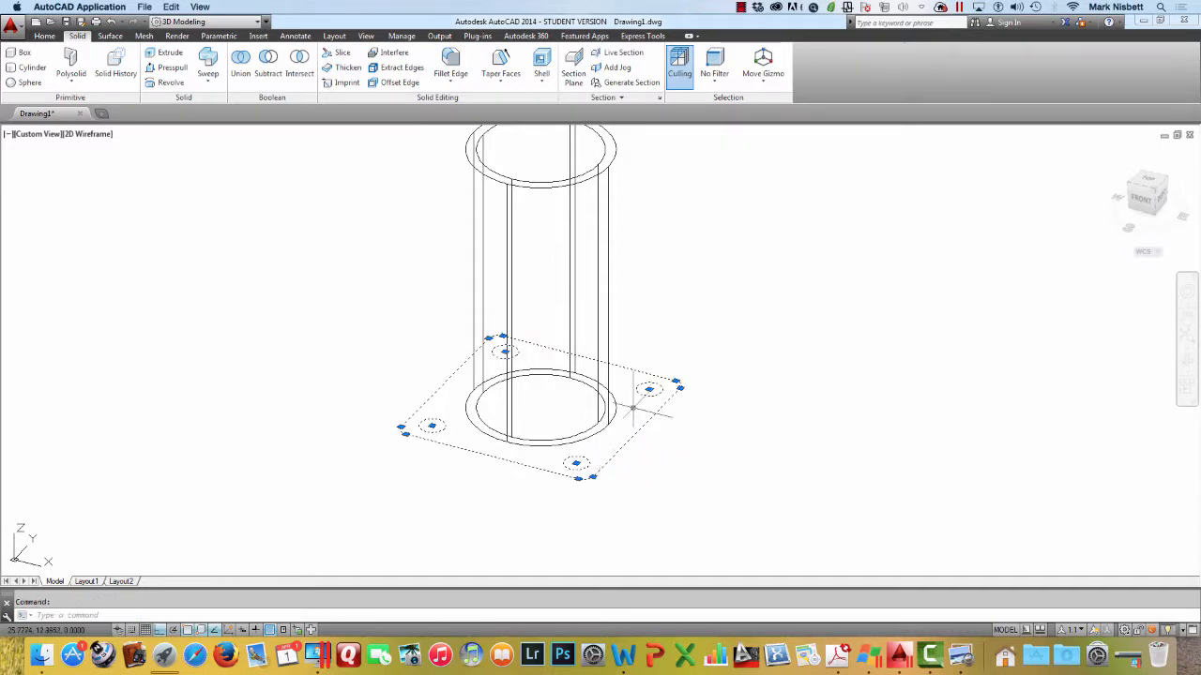
key(Escape)
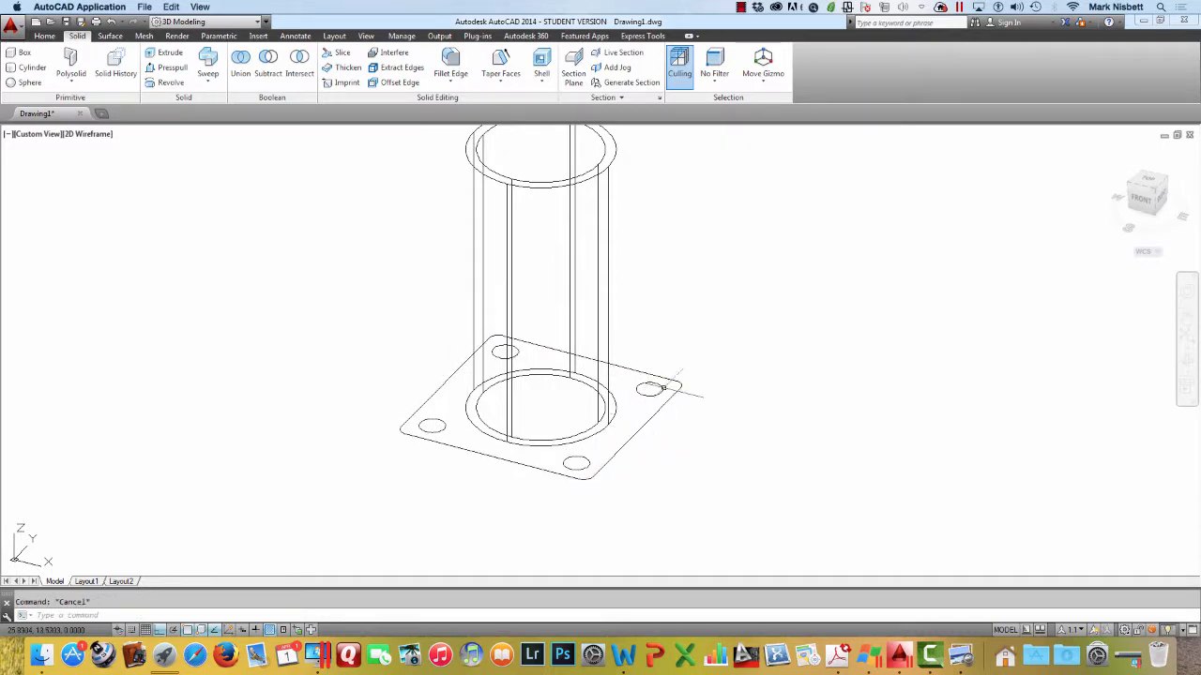
Extrude the square flange region with its four holes to a height of .25
key(Return)
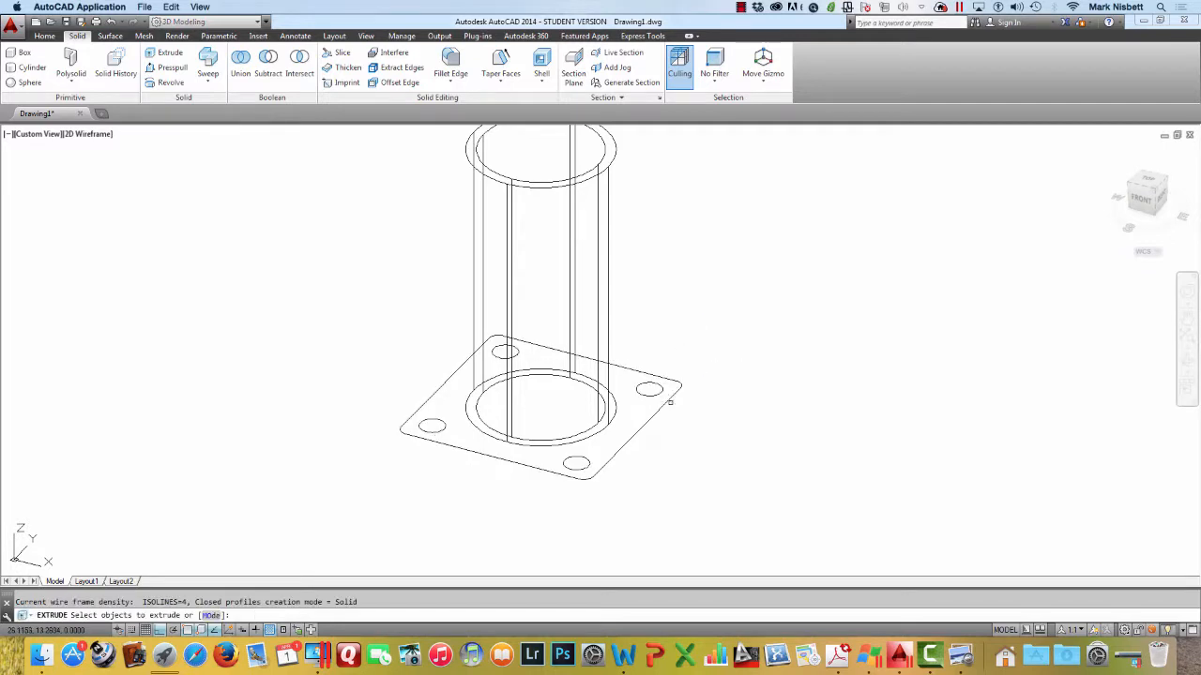
click(670, 404)
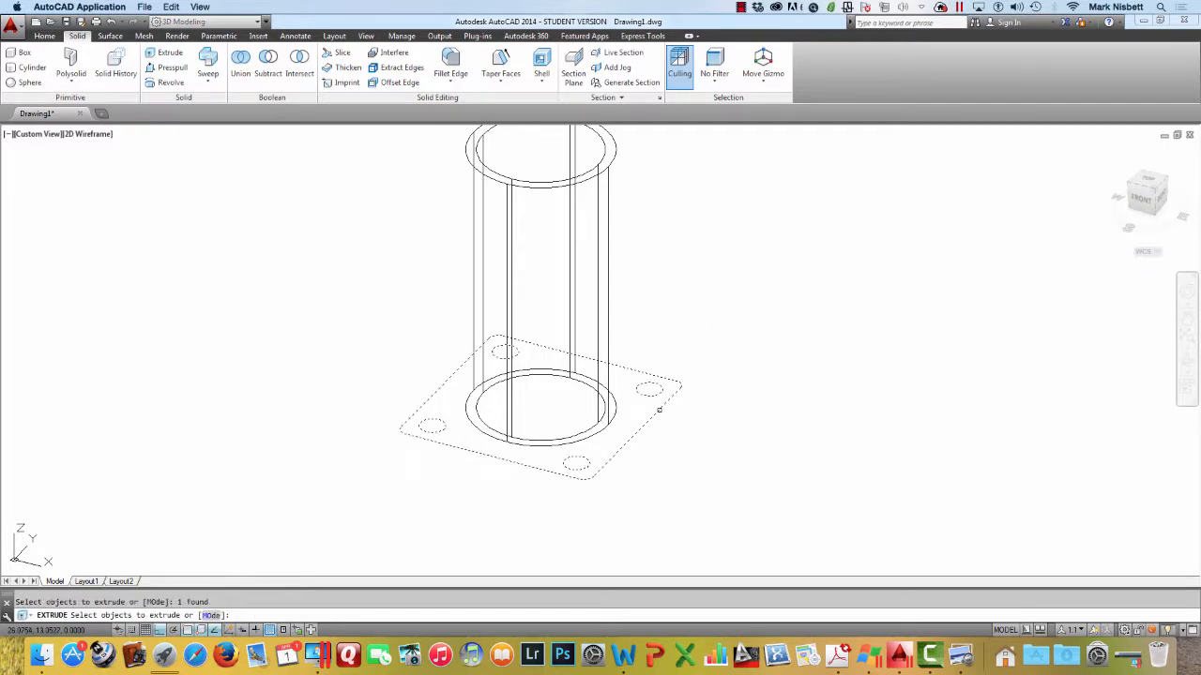
key(Return)
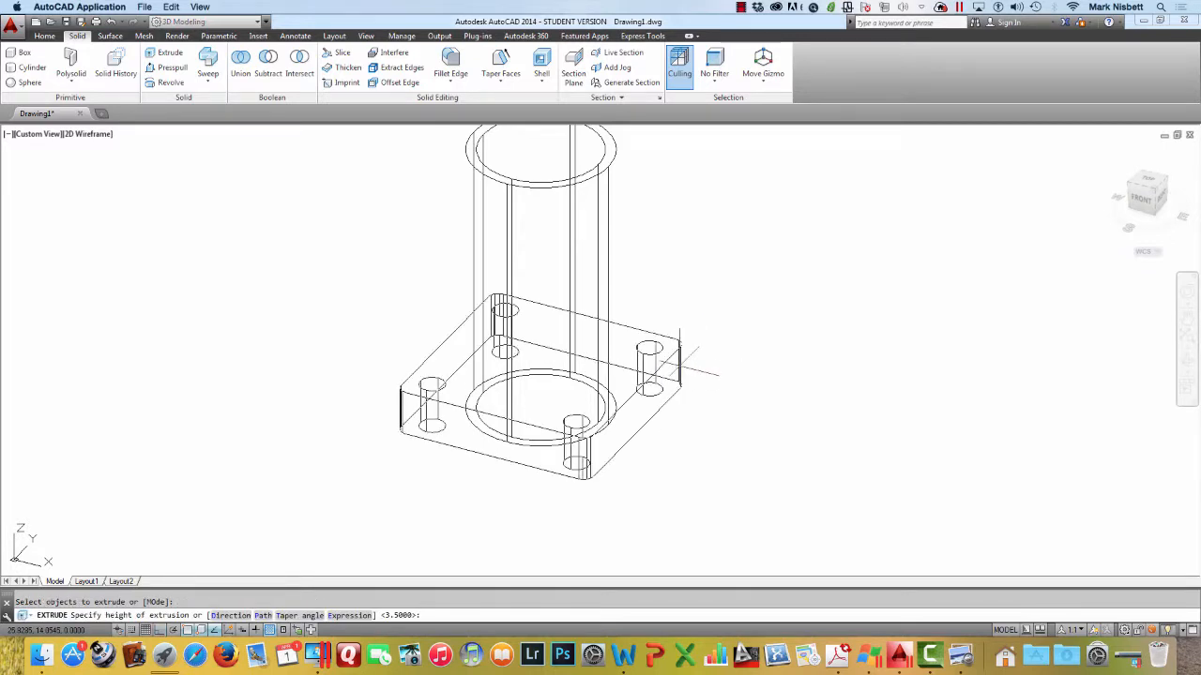
text(.25)
key(Return)
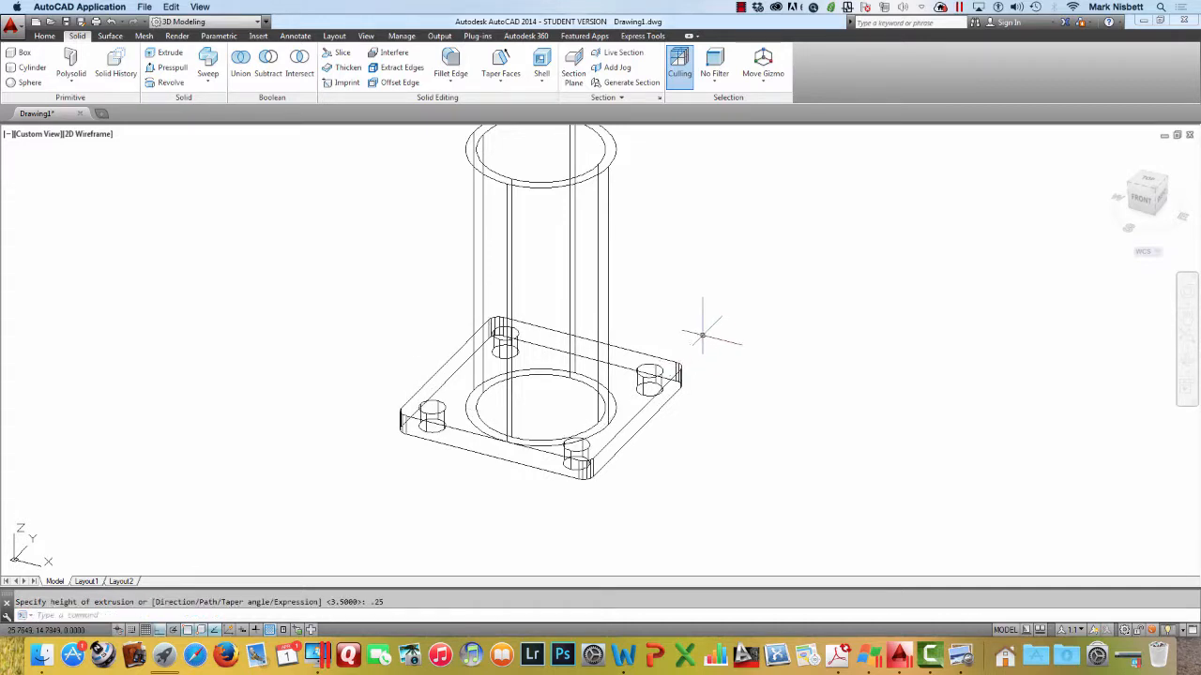
Copy the square flange from the cylinder's bottom center to its top center
middle_drag(701, 335, 696, 362)
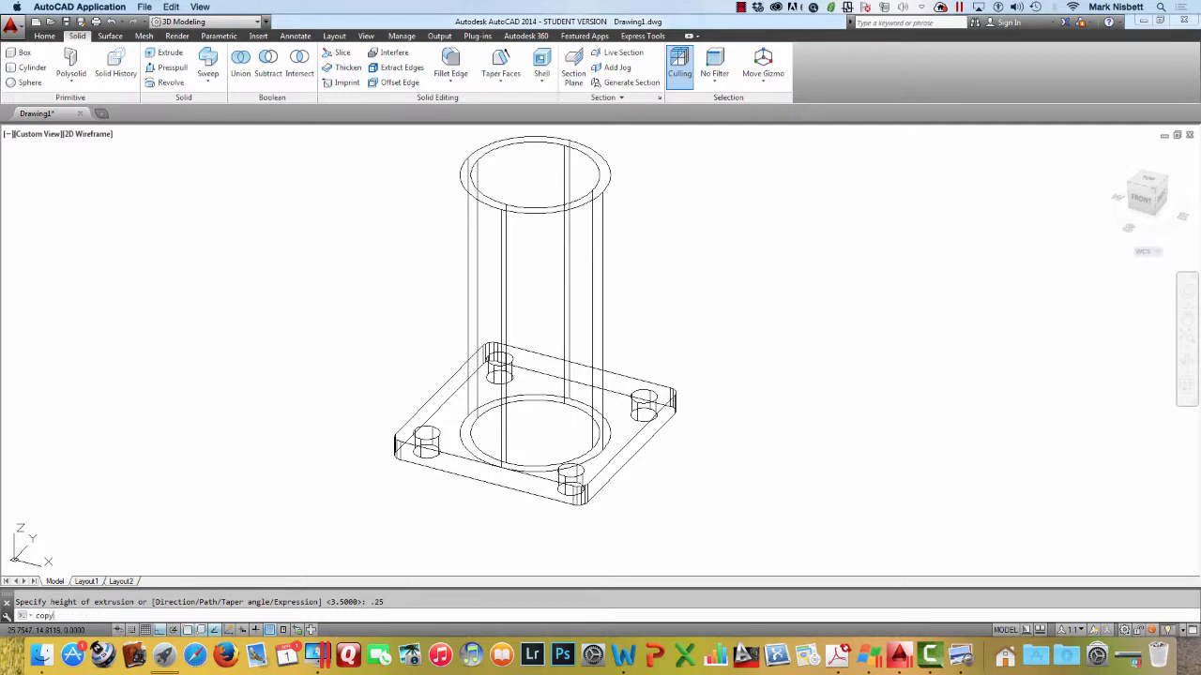
text(copy)
key(Return)
click(651, 418)
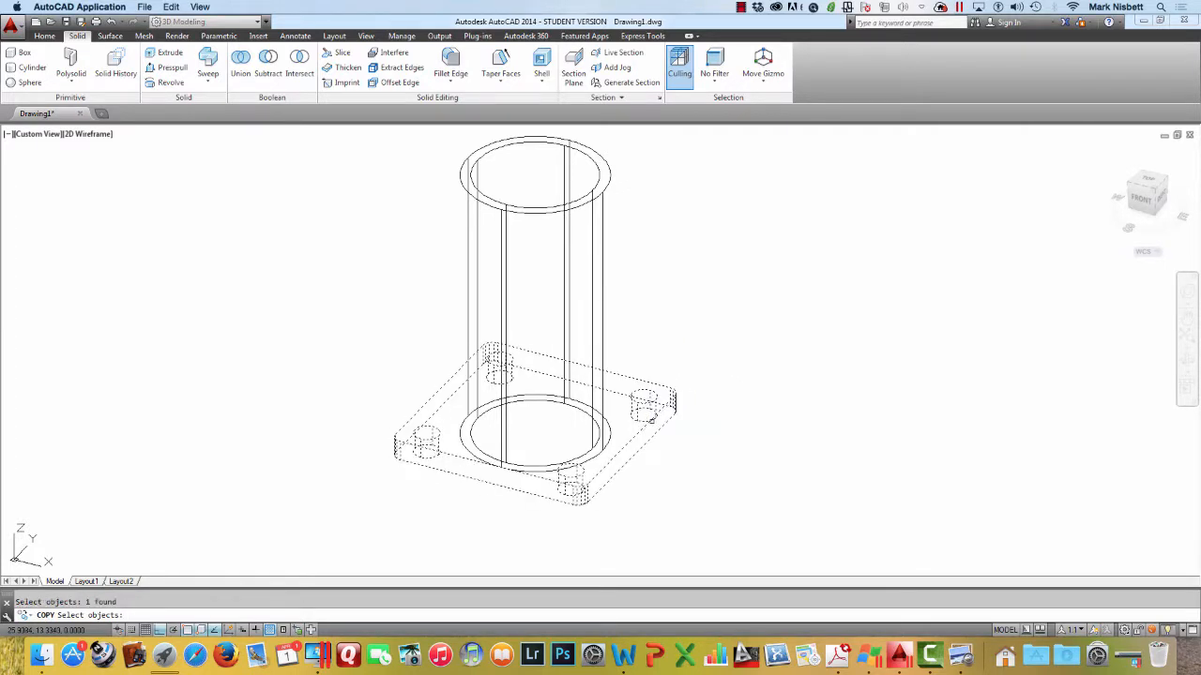
key(Return)
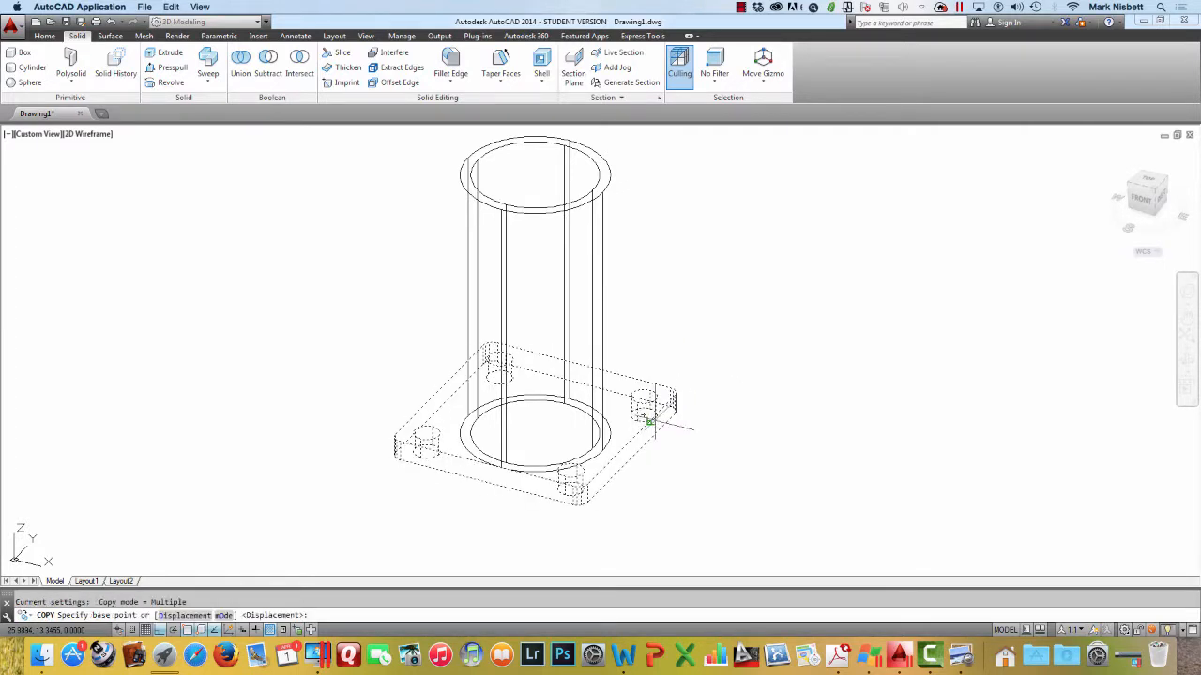
click(534, 434)
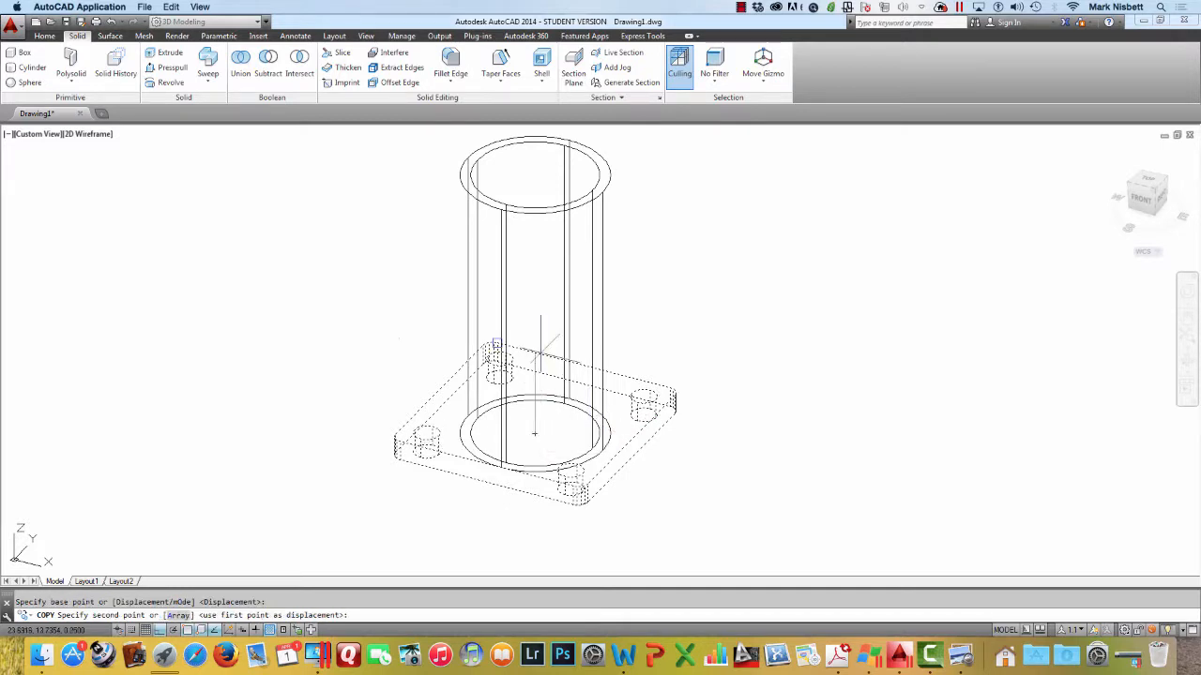
click(535, 175)
key(Escape)
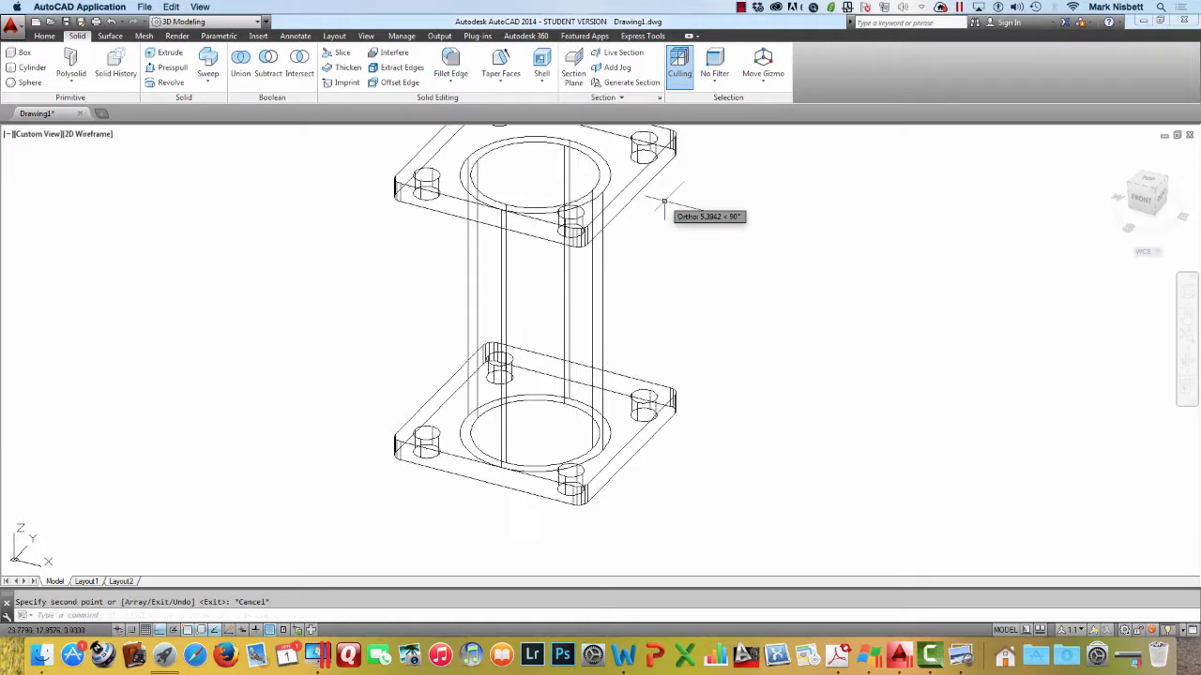
key(Escape)
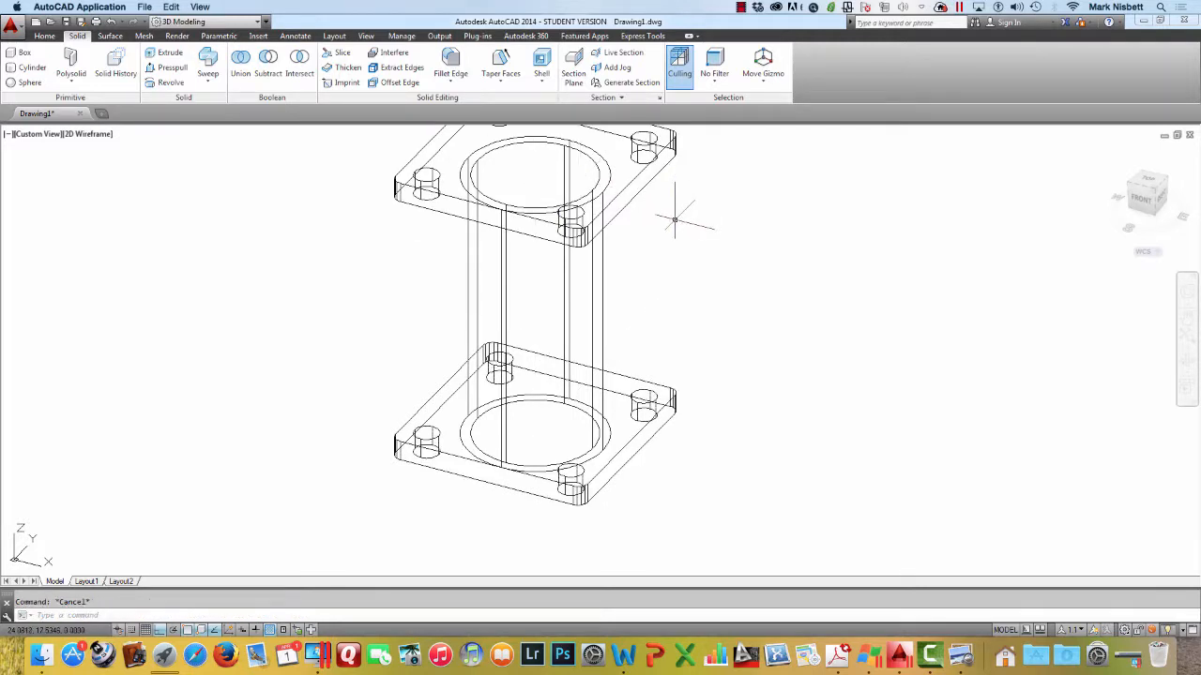
Try to move the upper flange straight down by .25, using the cylinder's top center as base point
click(634, 187)
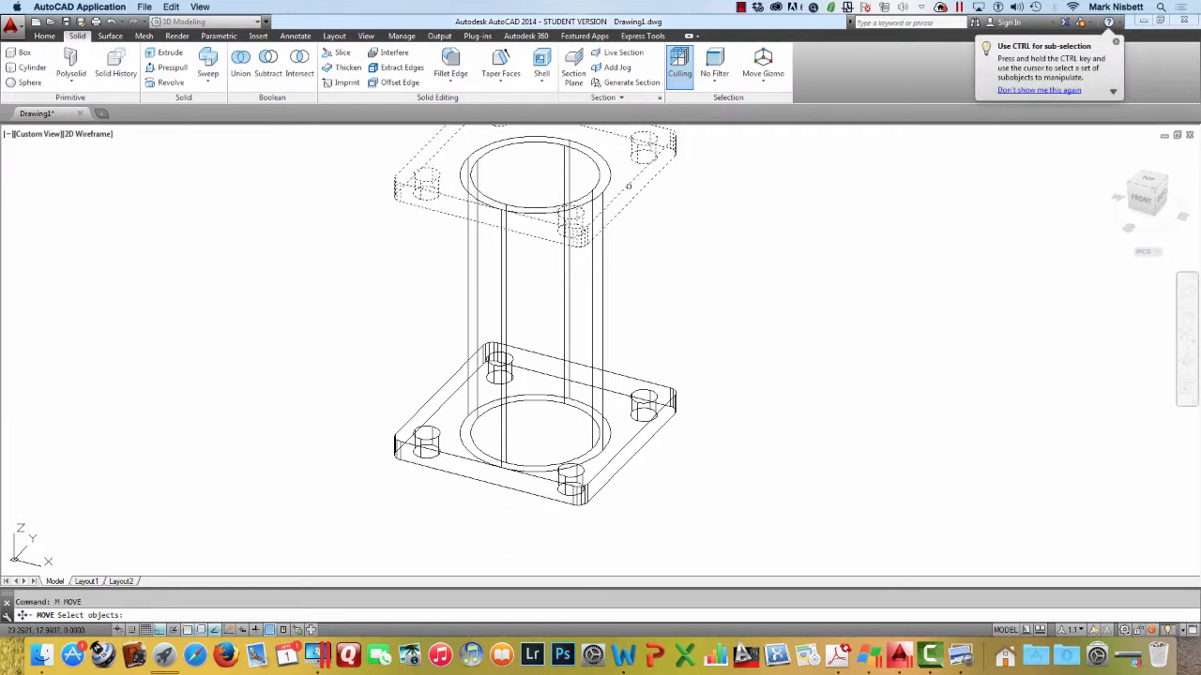
text(m)
key(Return)
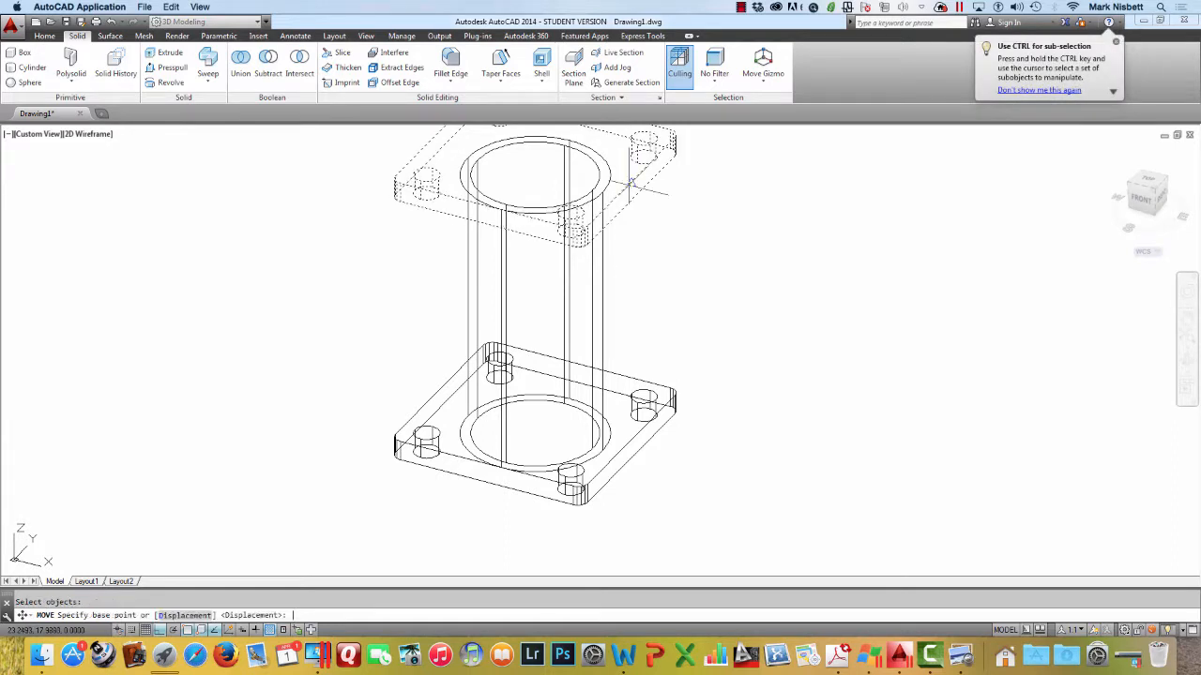
click(534, 174)
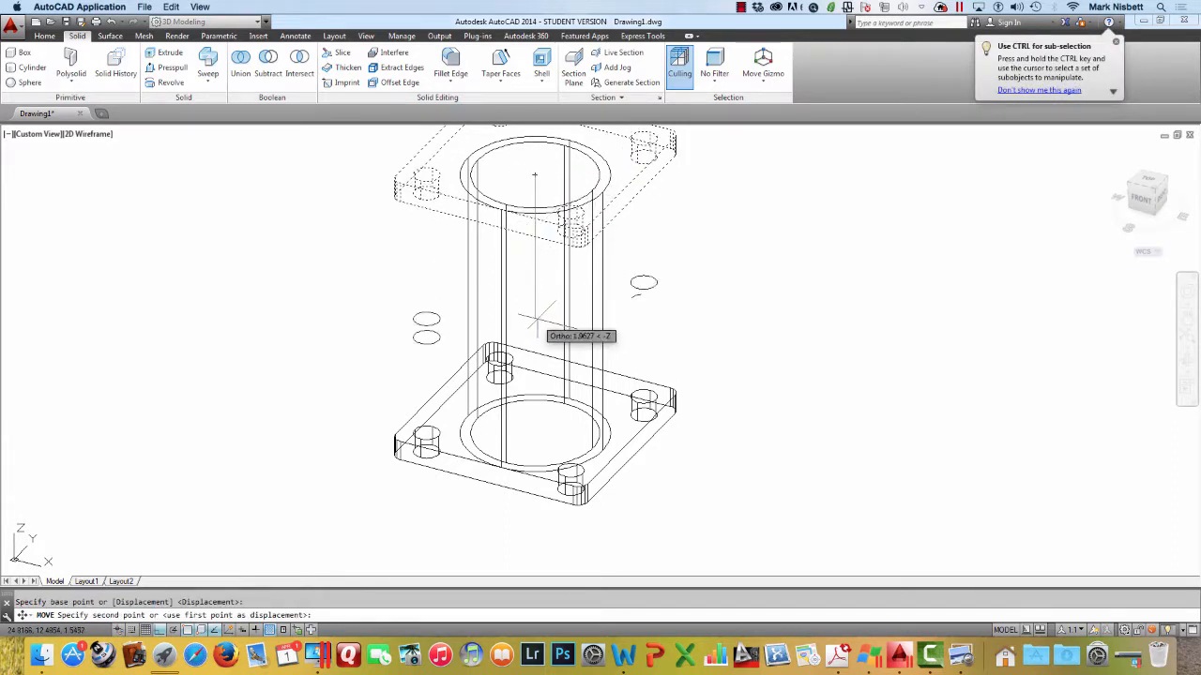
text(.25)
key(Return)
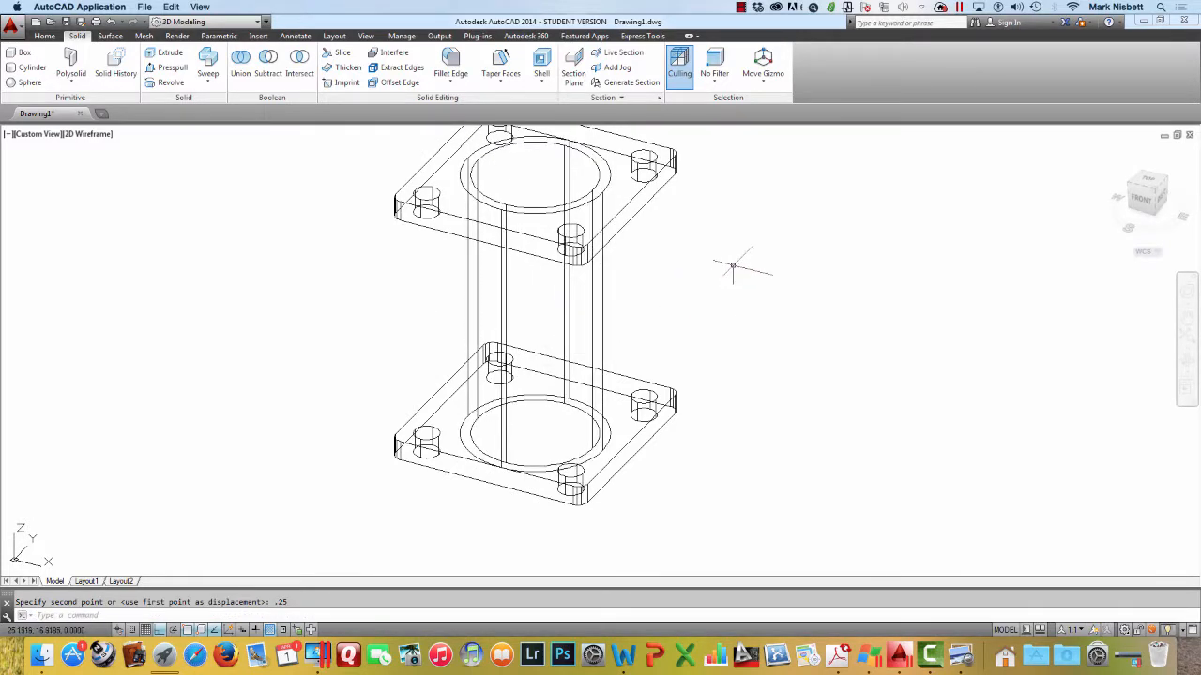
Undo the last move of the upper flange
middle_drag(735, 250, 733, 292)
text(u)
key(Return)
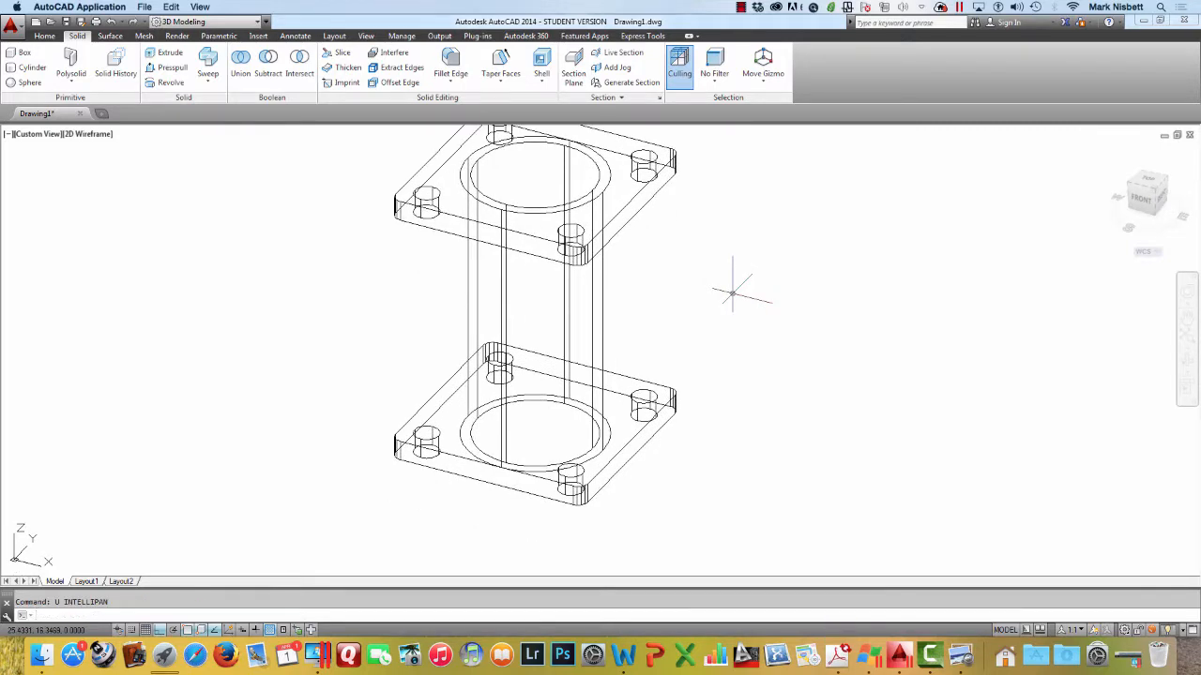
Display the model in the Shaded with edges visual style
shift+middle_drag(724, 272, 708, 357)
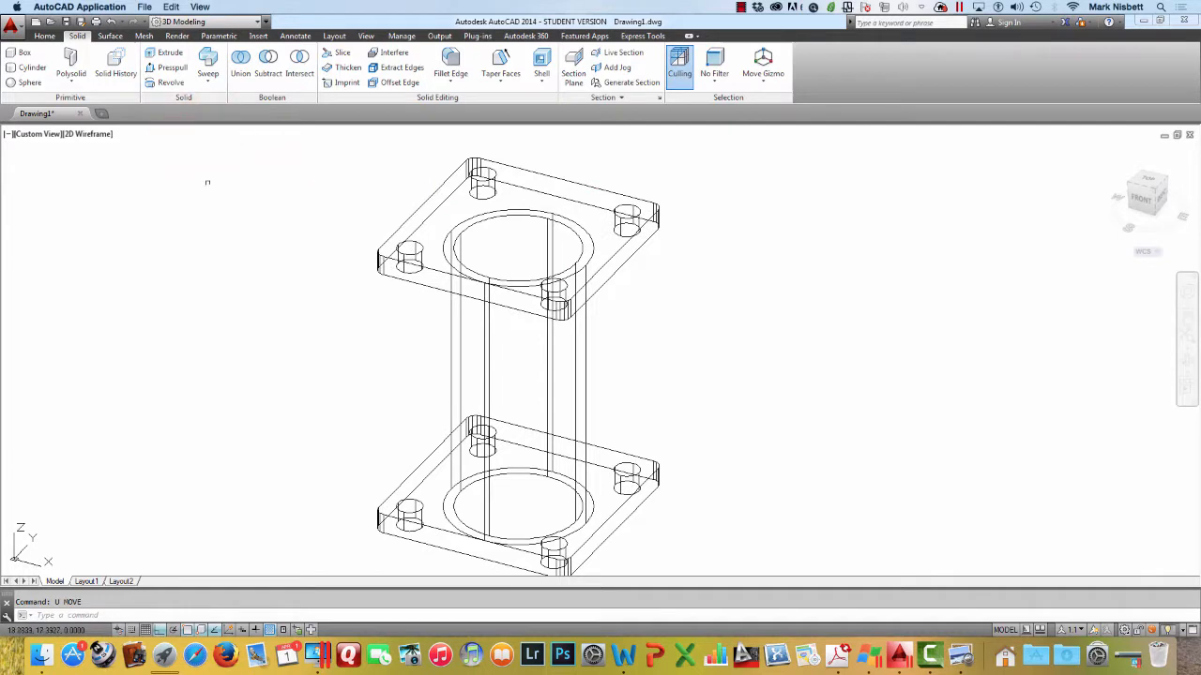
click(86, 133)
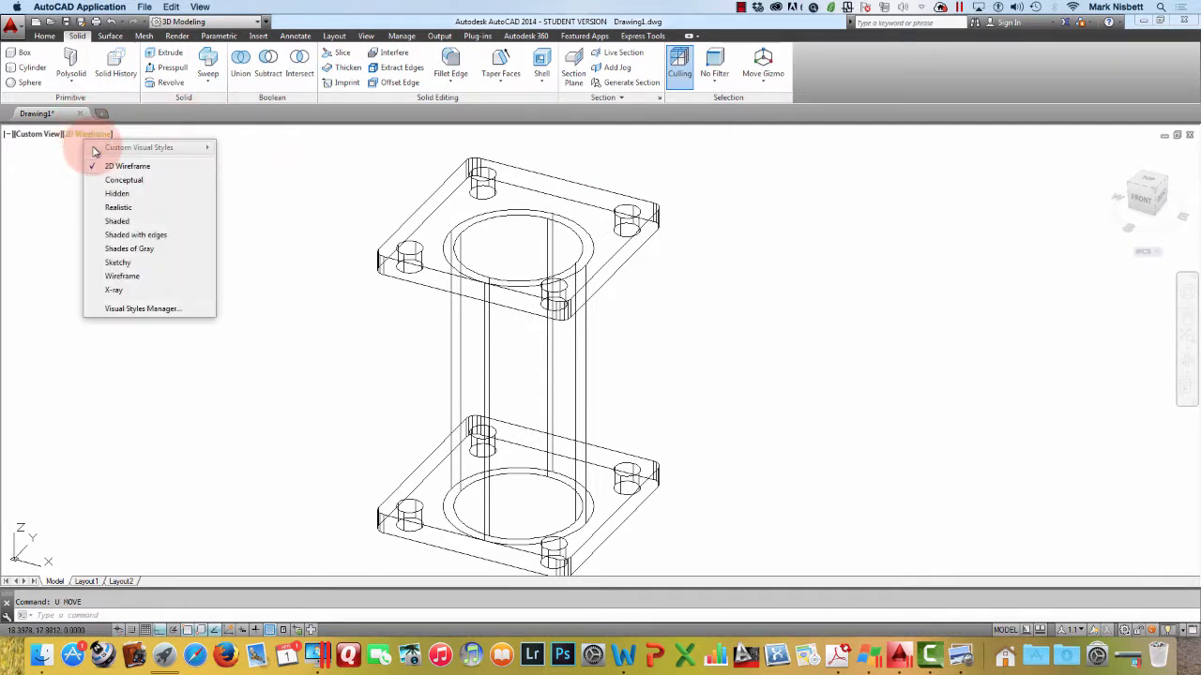
click(136, 235)
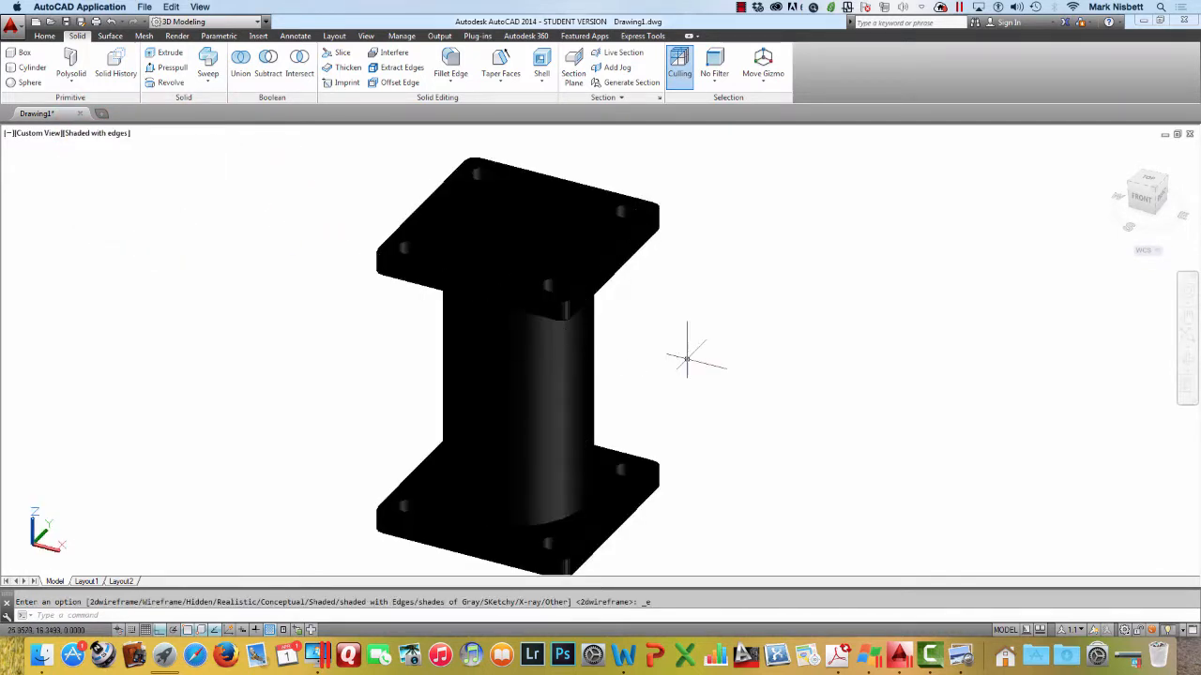
click(697, 368)
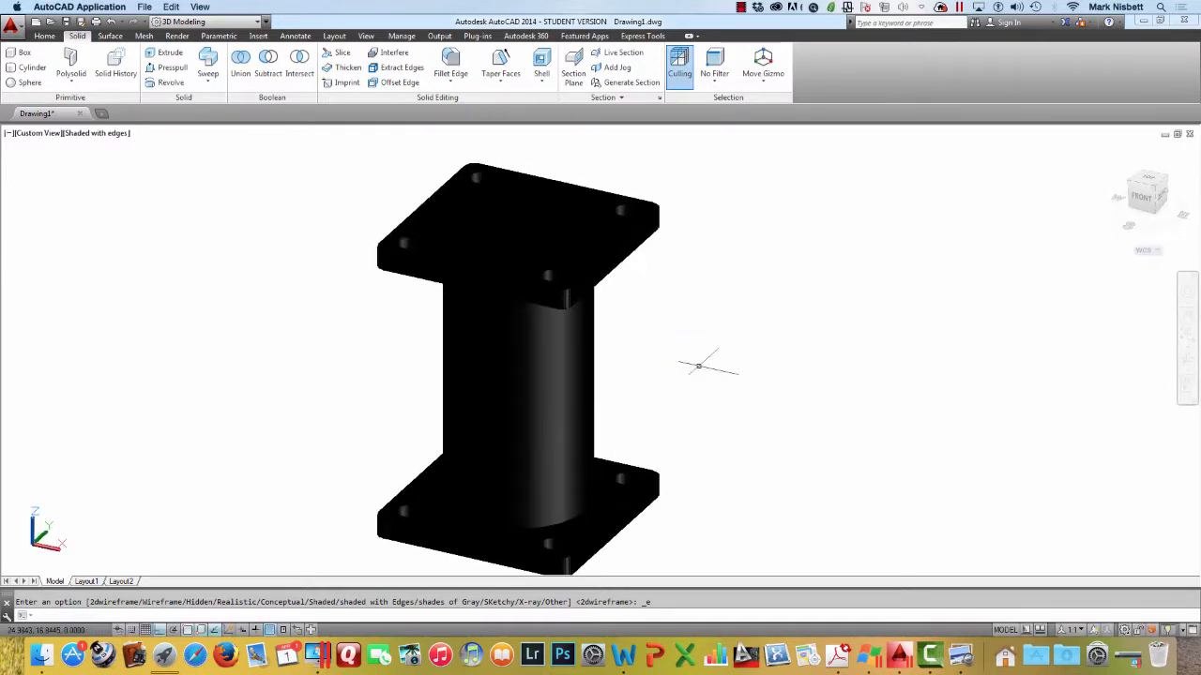
Switch the visual style to Conceptual and inspect the flanged cylinder from below and above
click(119, 139)
click(82, 133)
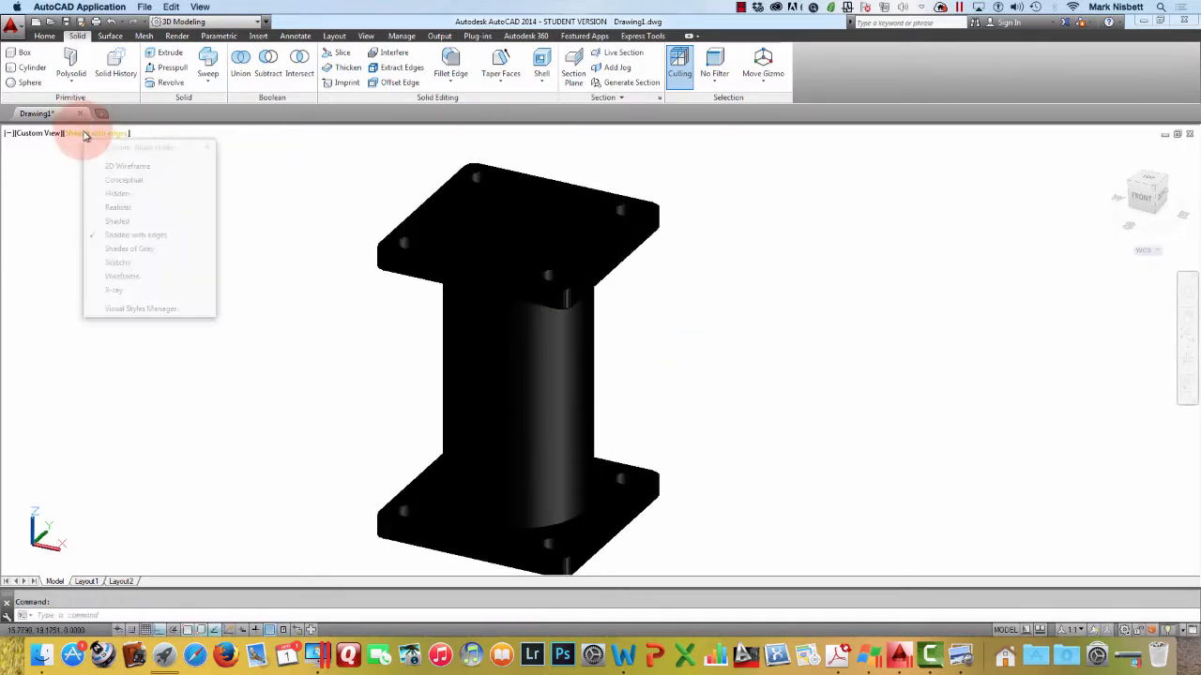
click(129, 181)
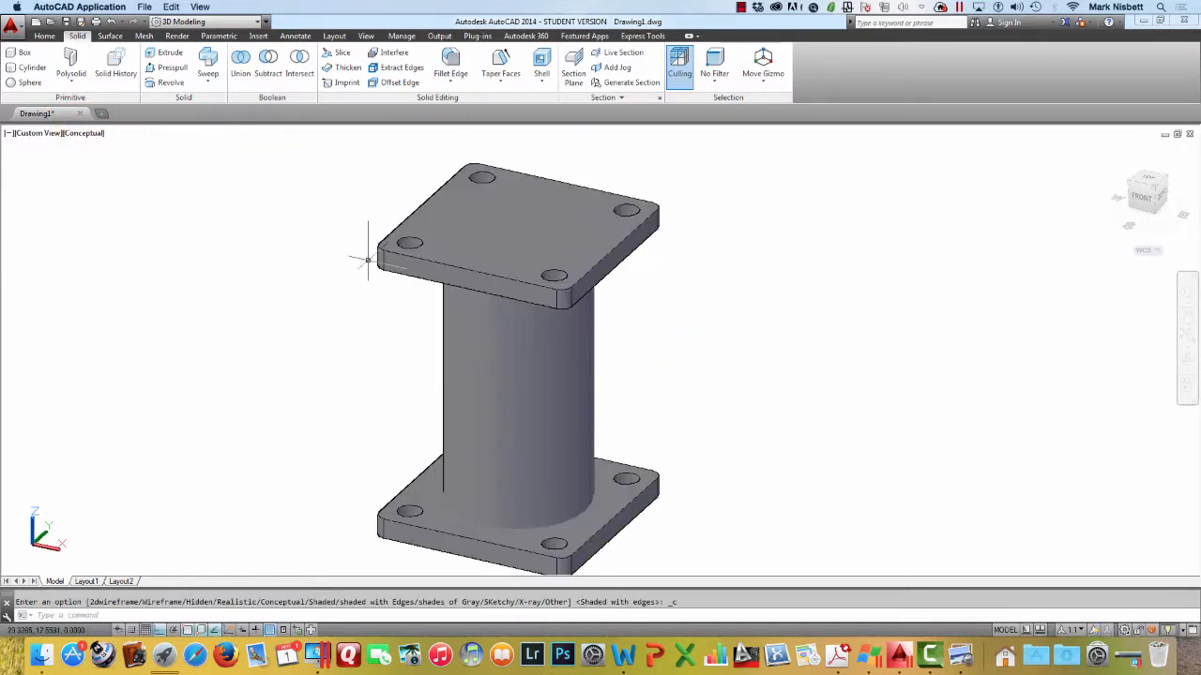
middle_drag(724, 377, 737, 336)
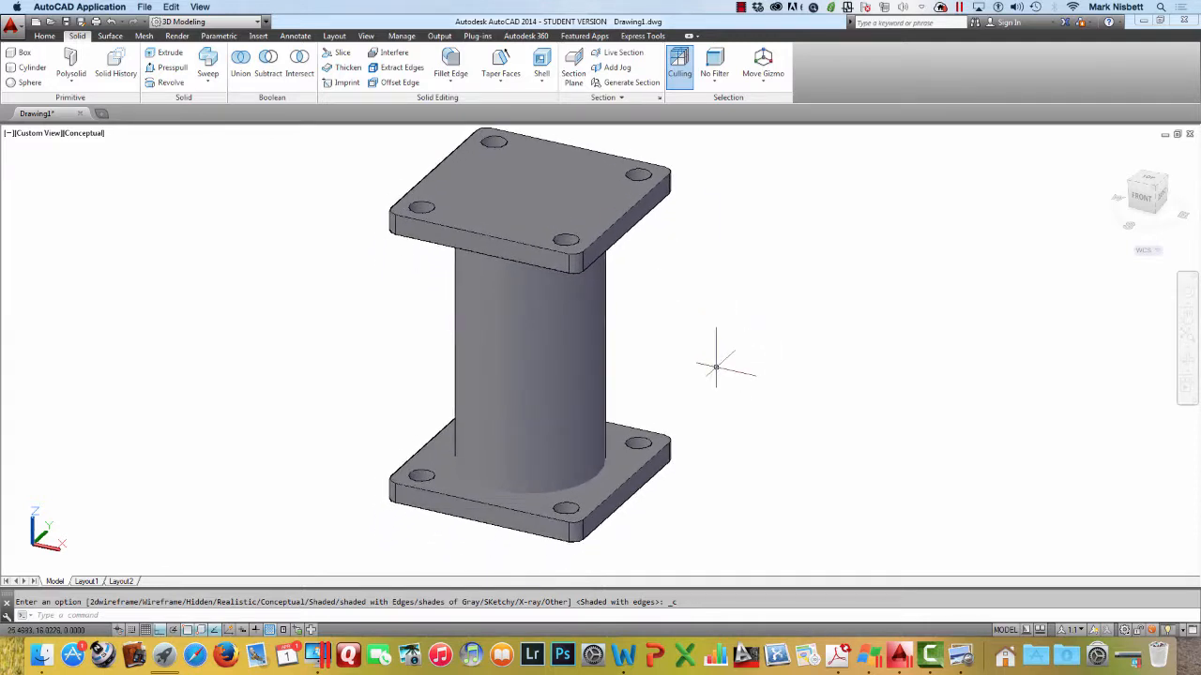
shift+middle_drag(684, 294, 638, 215)
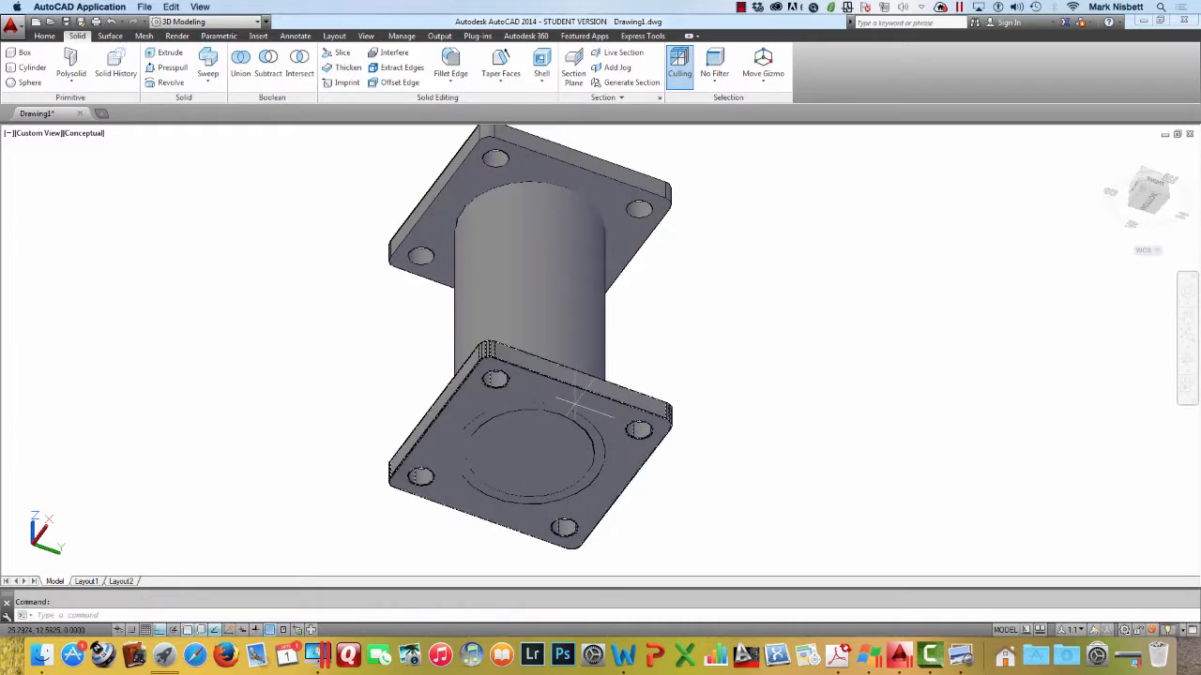
shift+middle_drag(651, 309, 713, 477)
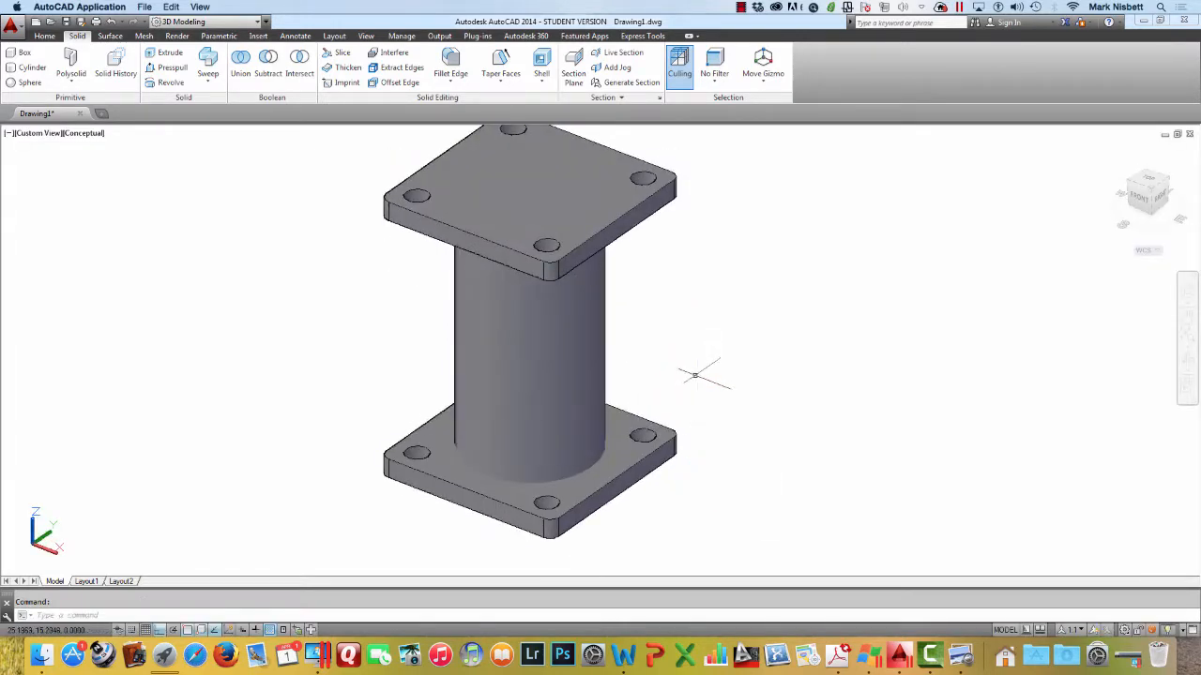
Move the upper flange down along Z by .25, using one of its corner hole centers as base point
text(m)
key(Return)
click(614, 225)
key(Return)
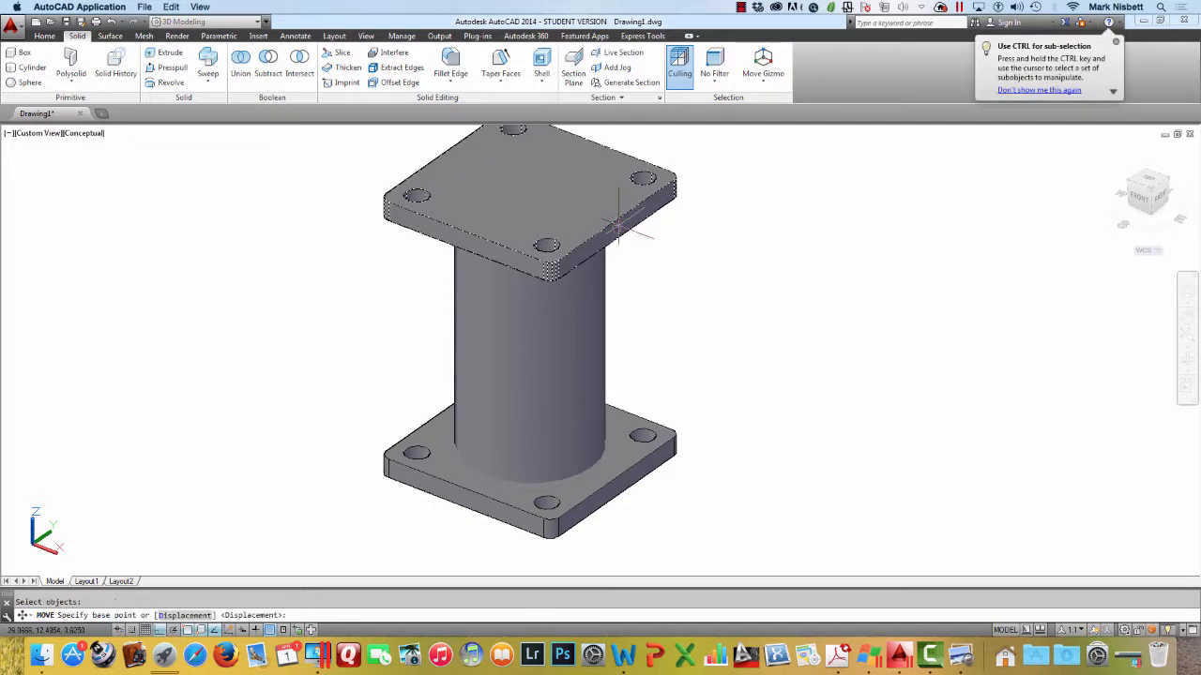
click(642, 178)
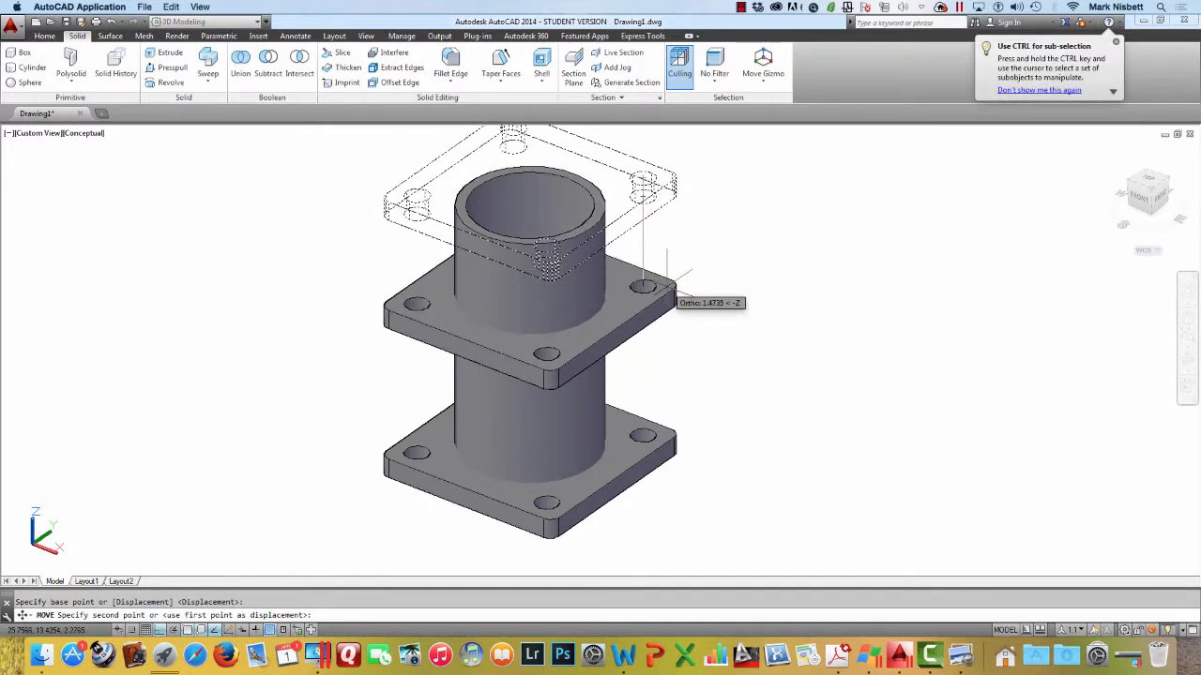
text(.25)
key(Return)
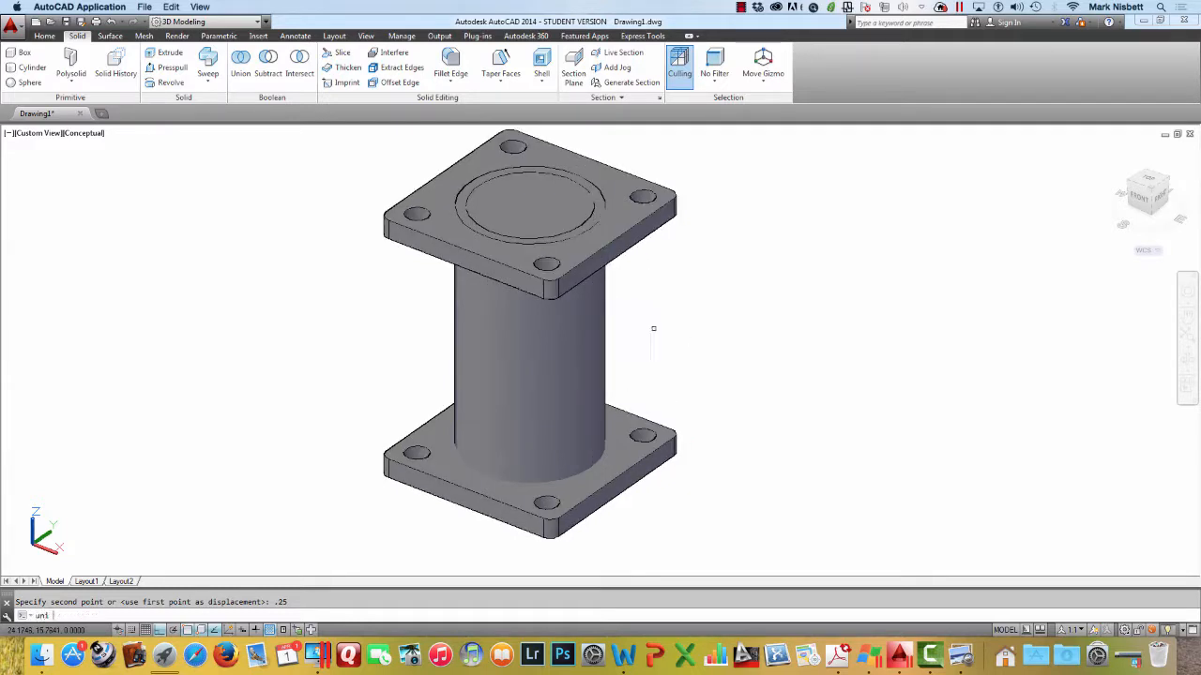
Union the lower flange, the cylinder wall and the upper flange into one solid
text(on)
key(Return)
click(614, 406)
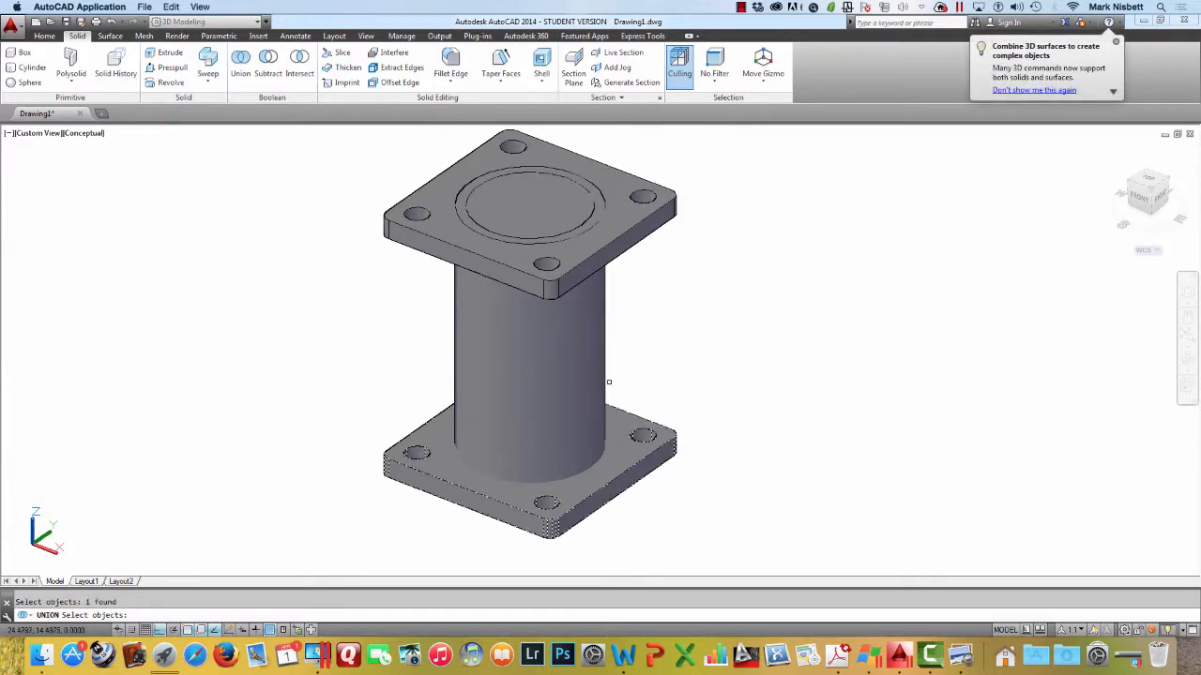
click(606, 382)
click(610, 245)
key(Return)
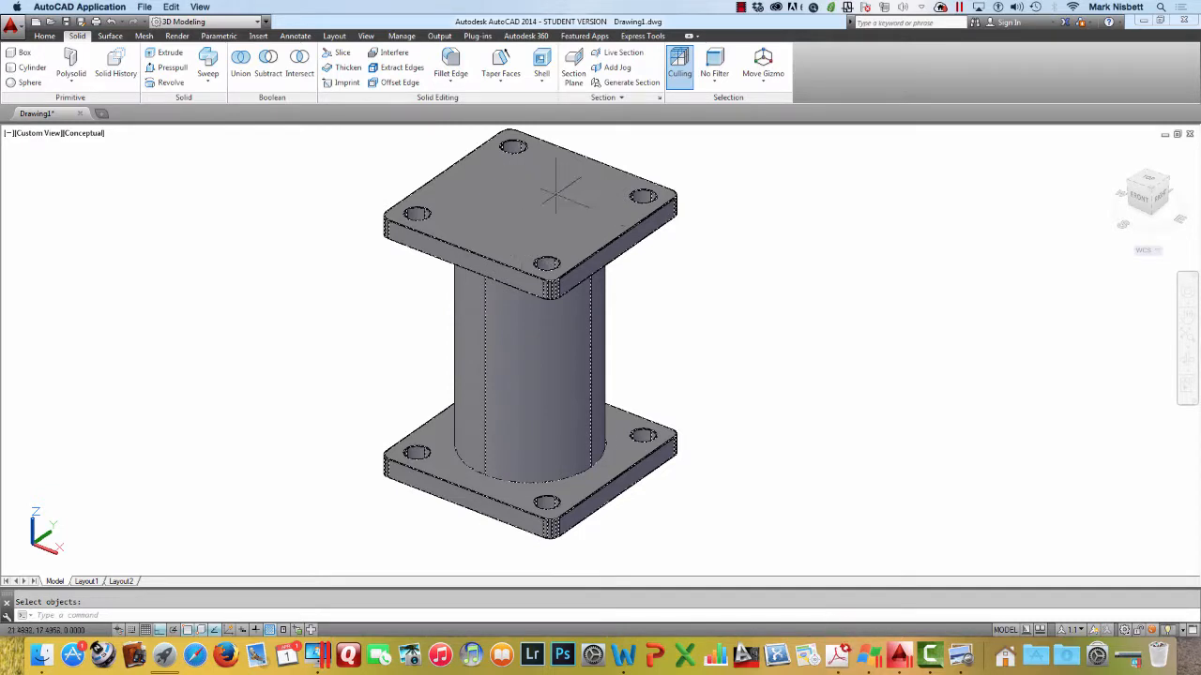
Inspect the united solid in the X-ray visual style and return it to Conceptual
click(84, 133)
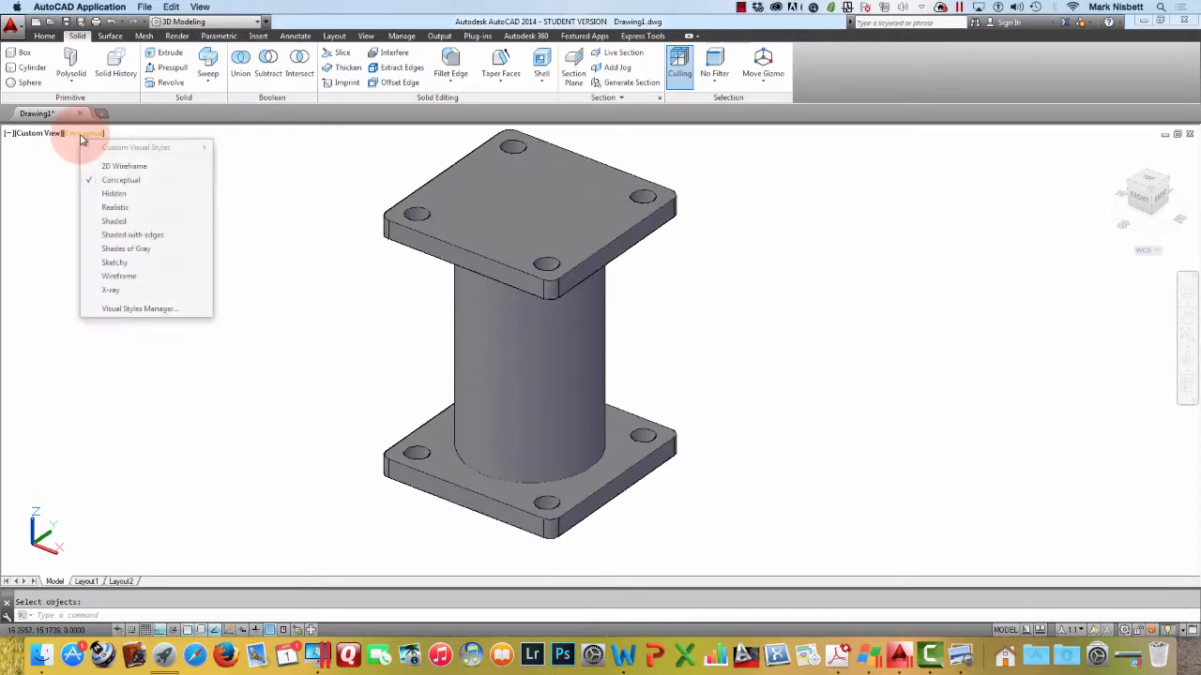
click(117, 289)
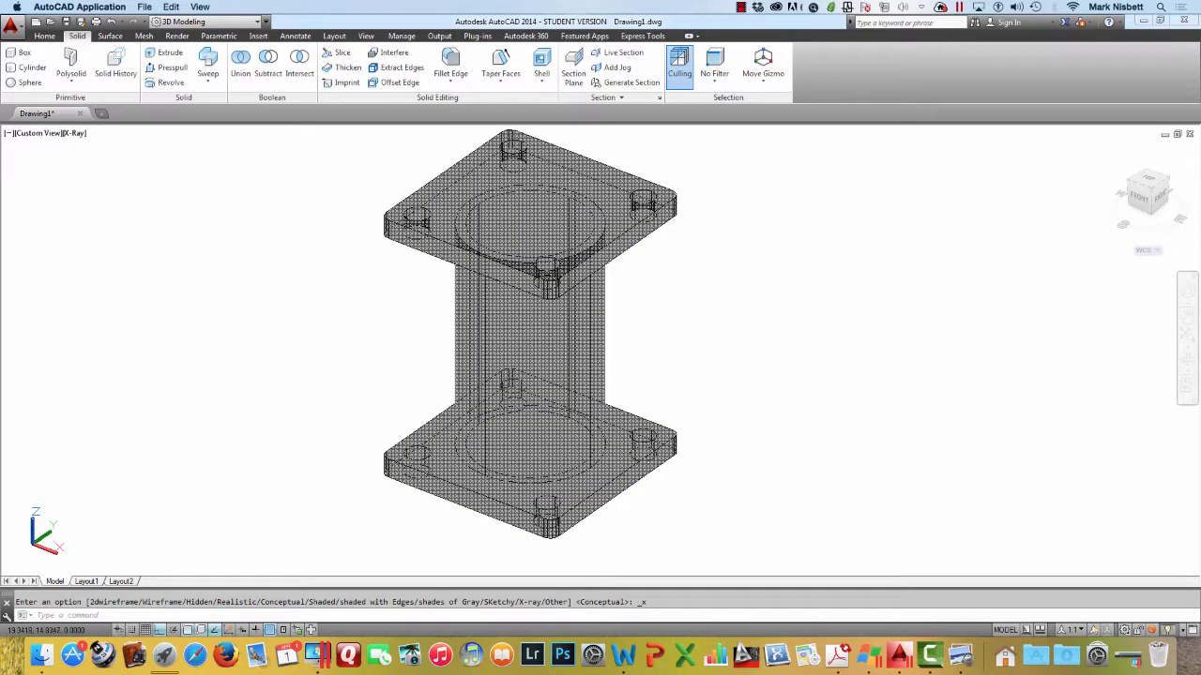
click(82, 134)
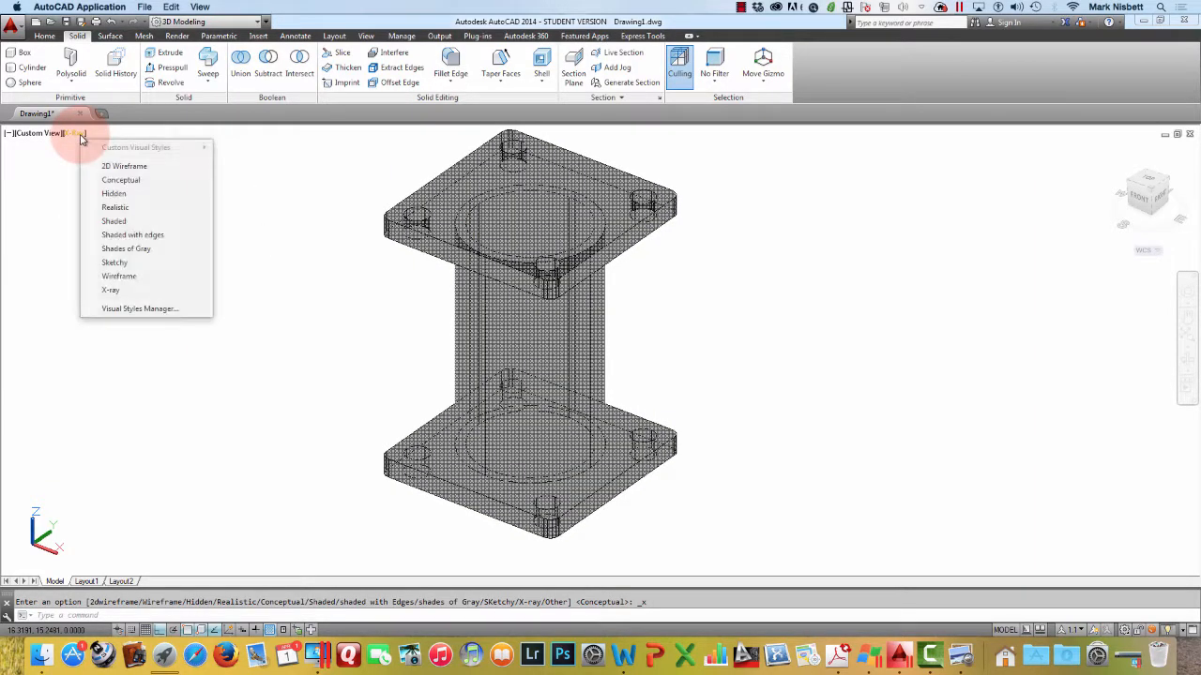
click(129, 183)
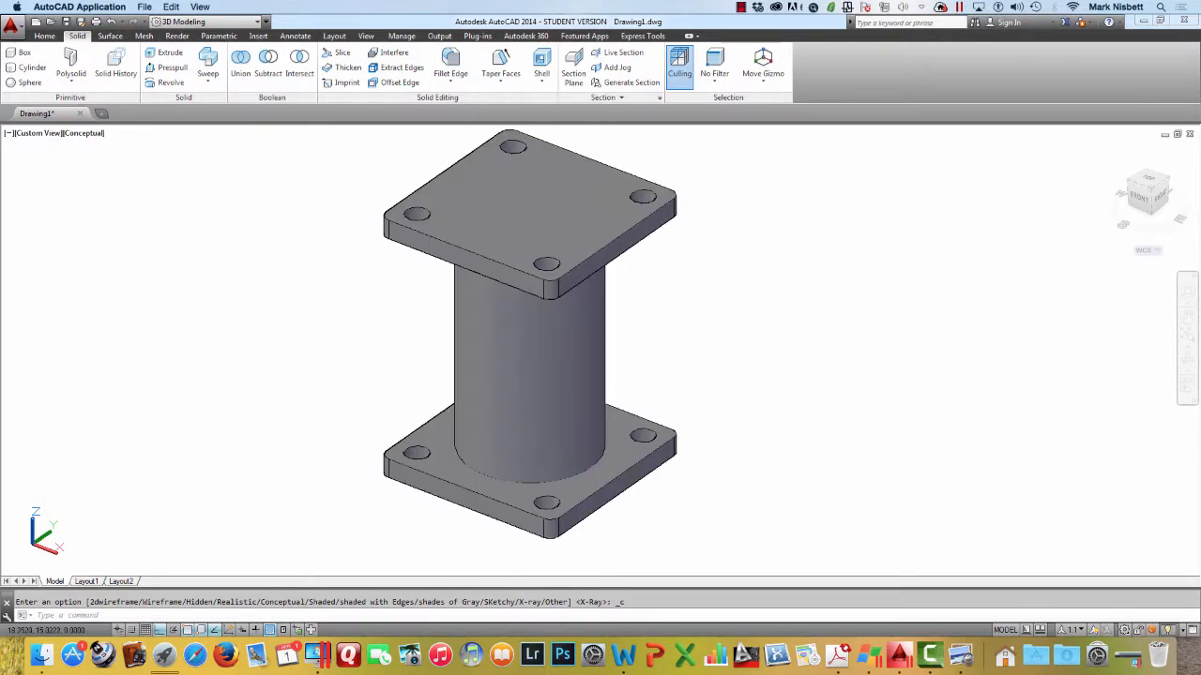
Display the model in the Wireframe visual style and check the upper cylinder opening from slightly different angles
click(83, 136)
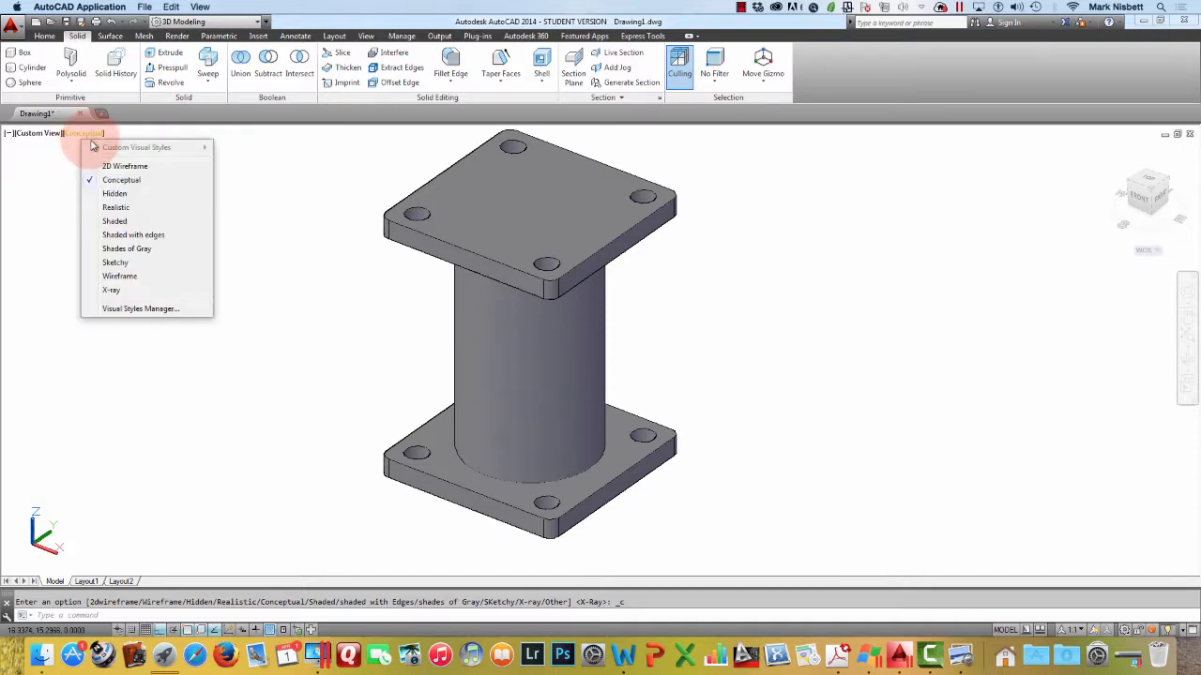
click(124, 277)
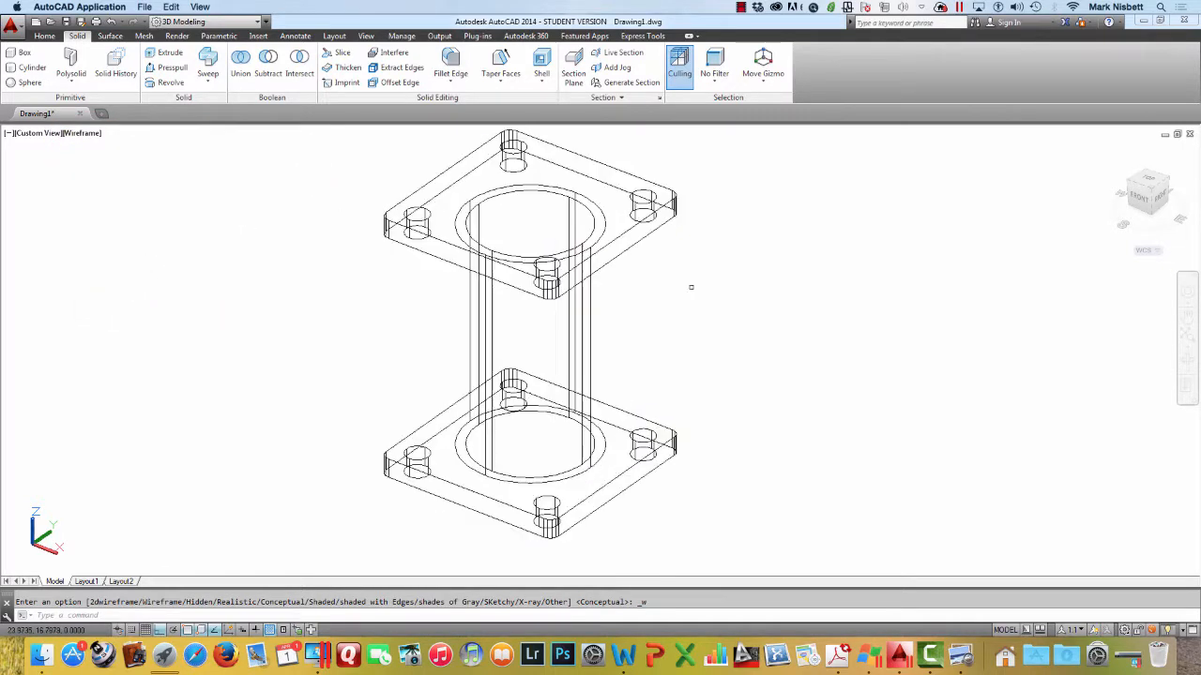
shift+middle_drag(719, 300, 691, 247)
shift+middle_drag(690, 314, 721, 380)
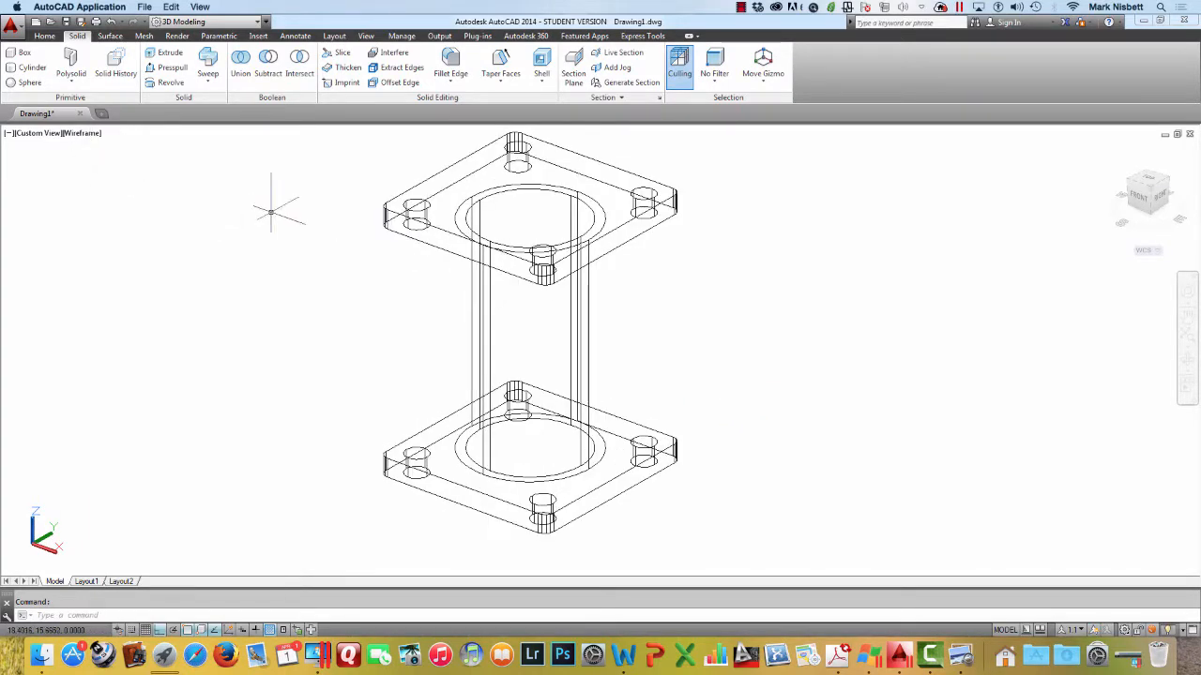
Draw a circle of diameter 1.5 centered on the cylinder's axis at the top face of the upper flange
text(c)
key(Return)
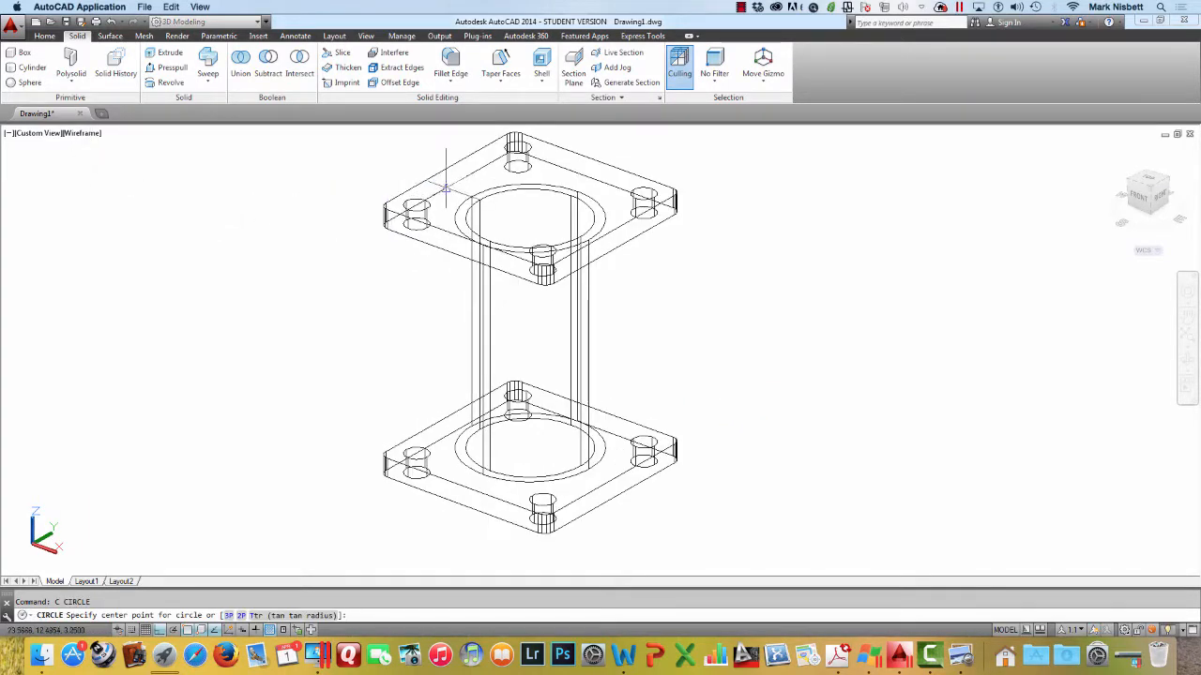
click(530, 218)
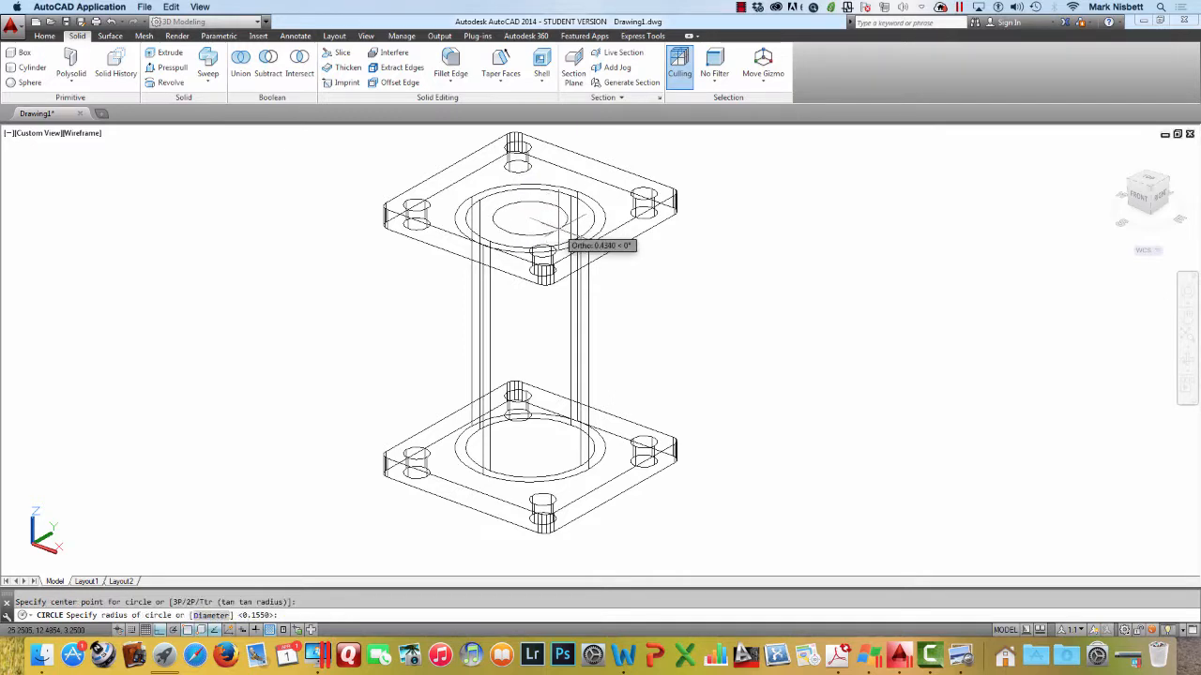
text(d)
key(Return)
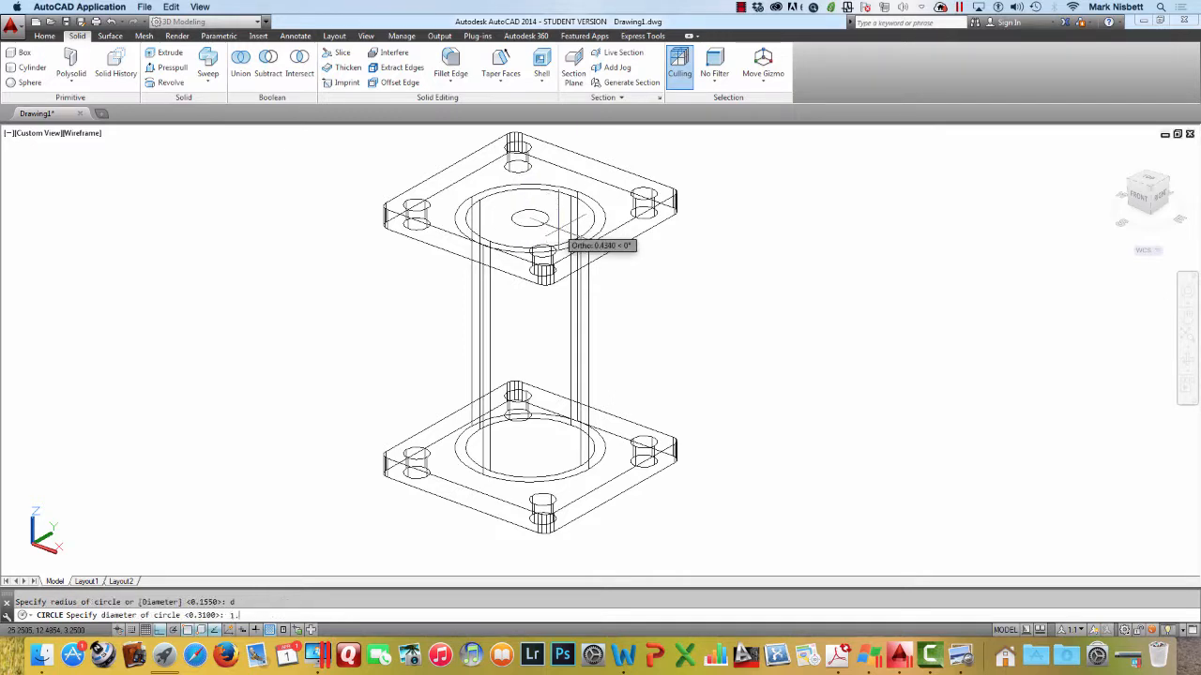
text(1.5)
key(Return)
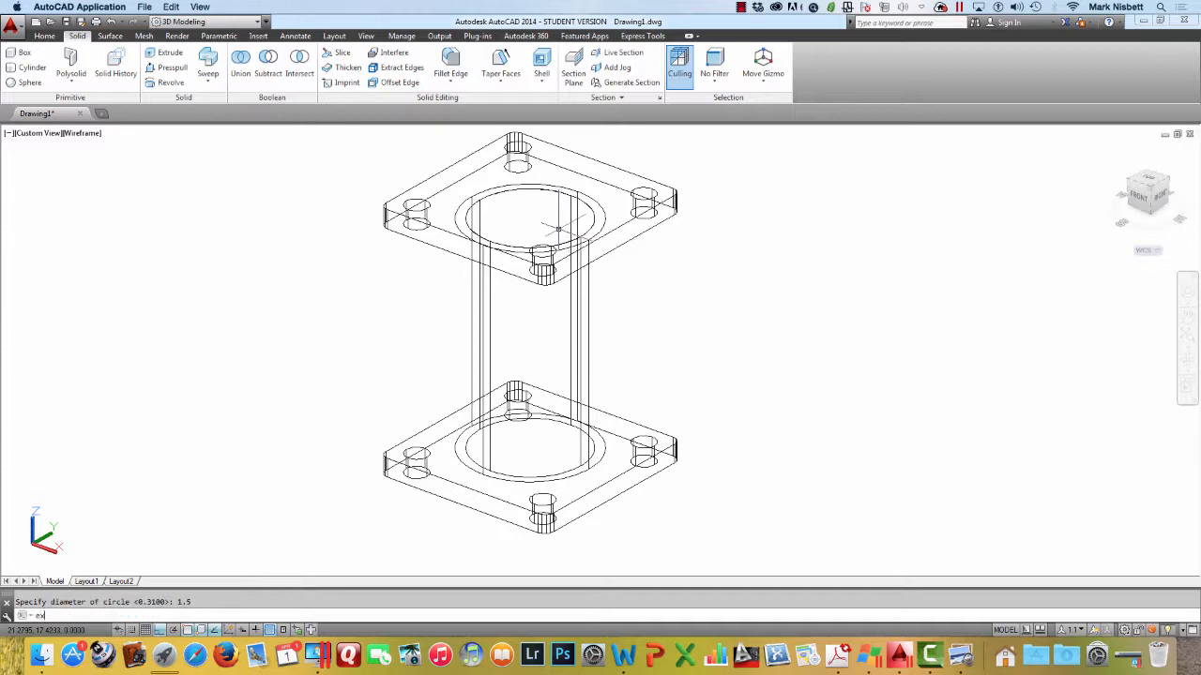
text(ex)
key(Return)
key(Return)
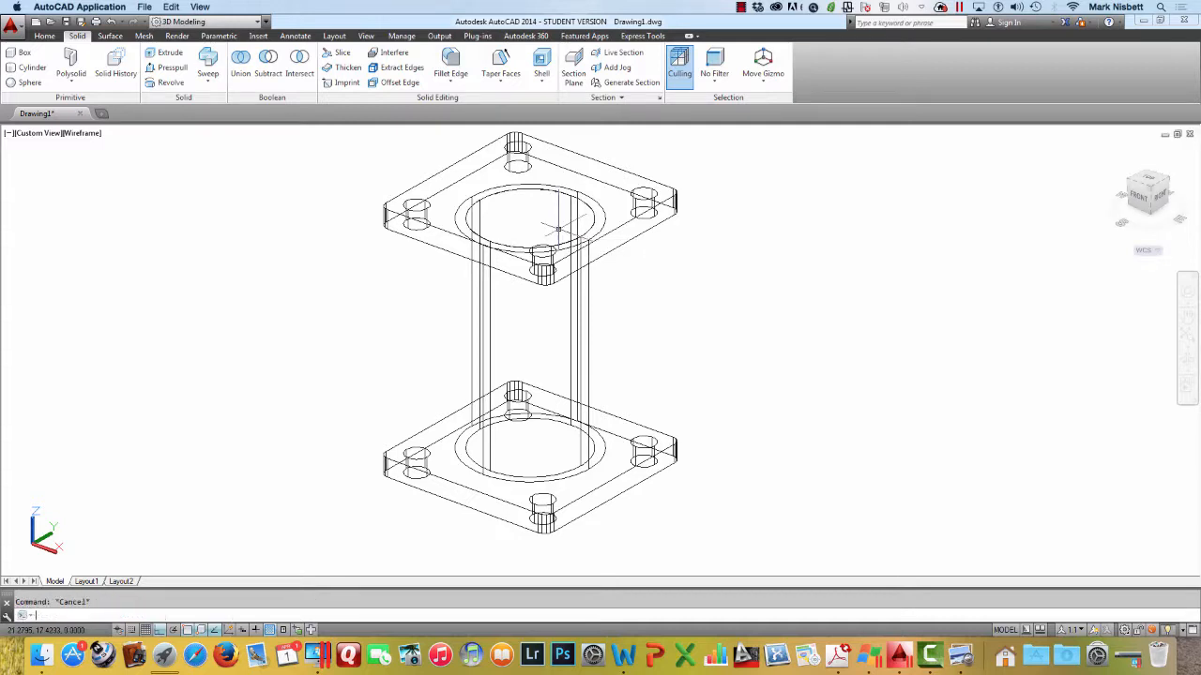
key(Return)
click(584, 229)
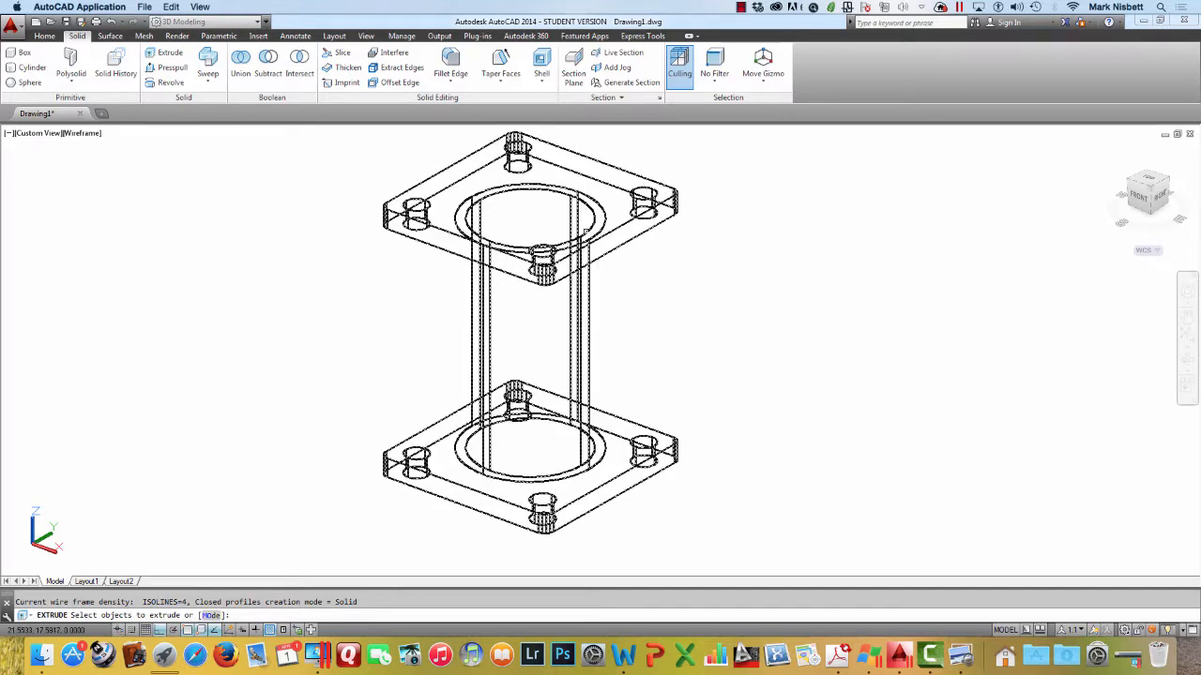
key(Escape)
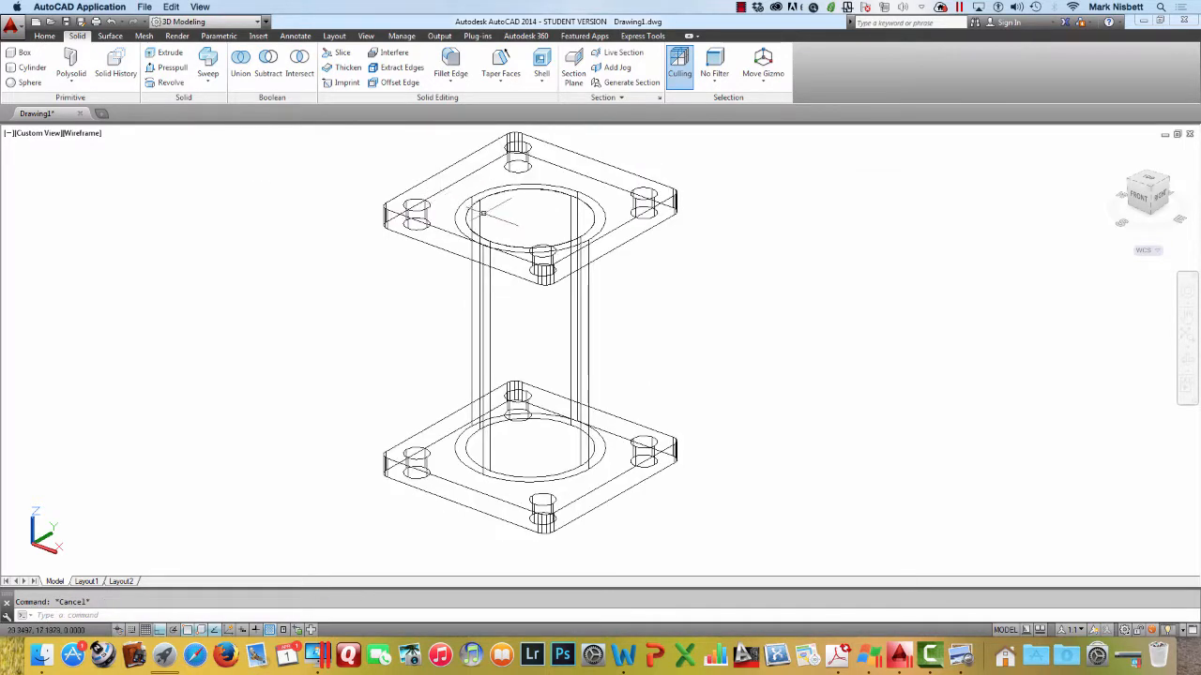
Switch the visual style to Conceptual and try to extrude the circle hidden in the upper flange's face
click(80, 133)
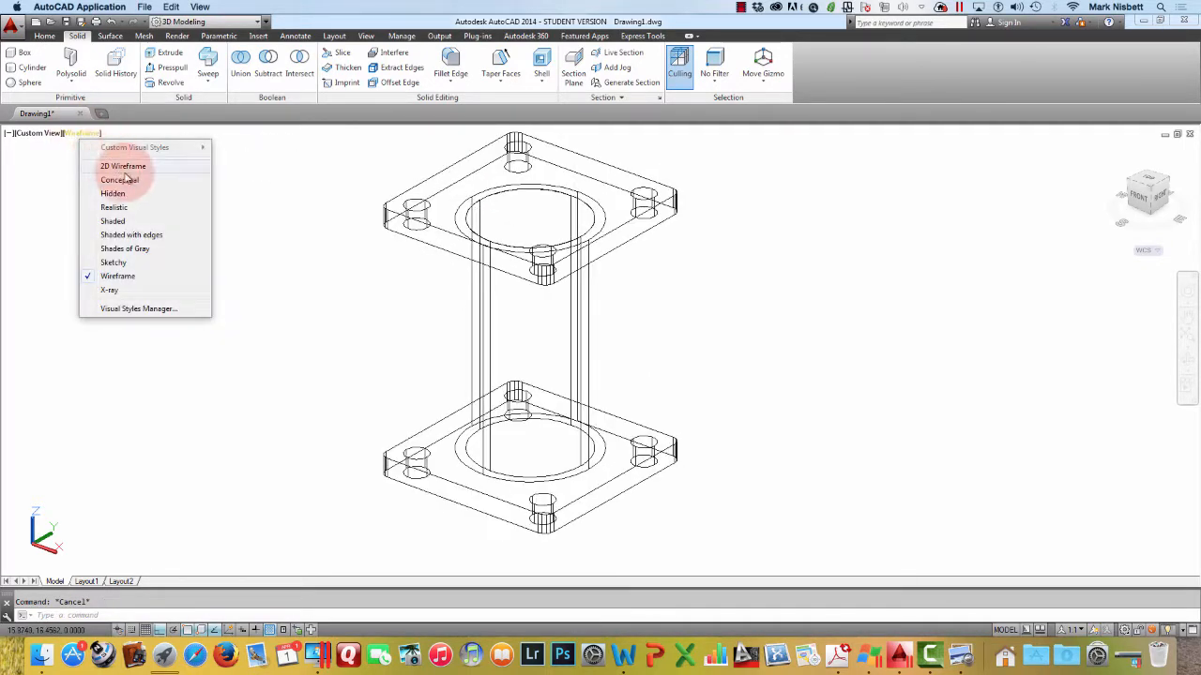
click(124, 180)
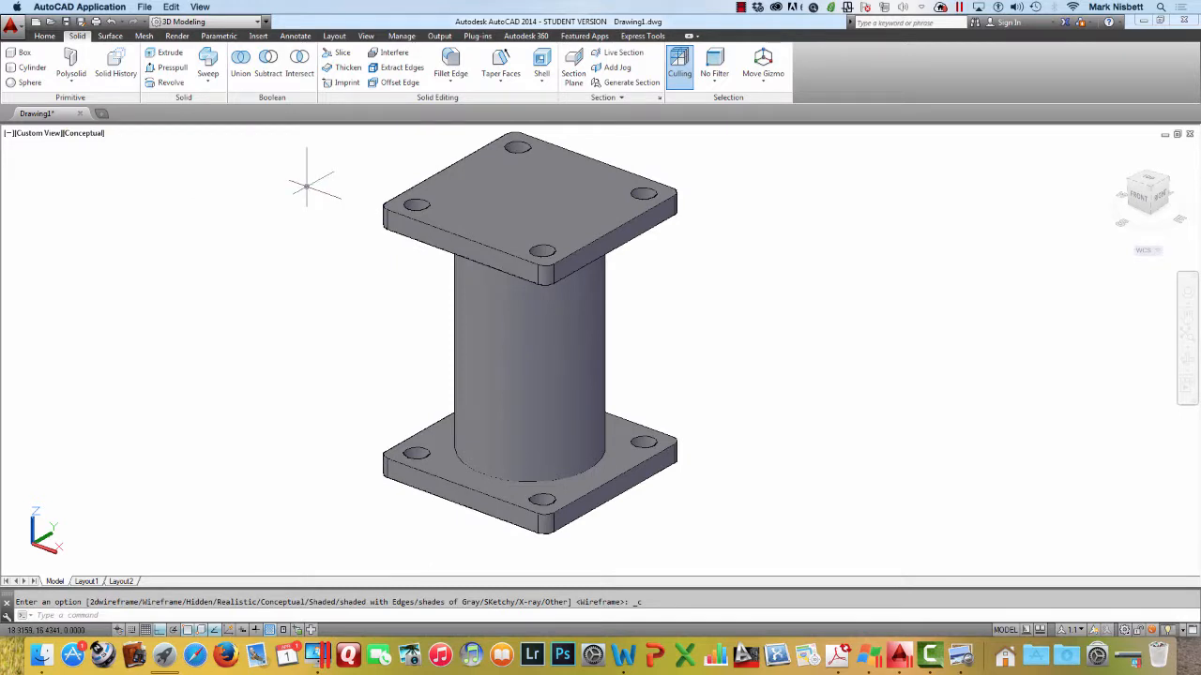
text(ext)
key(Return)
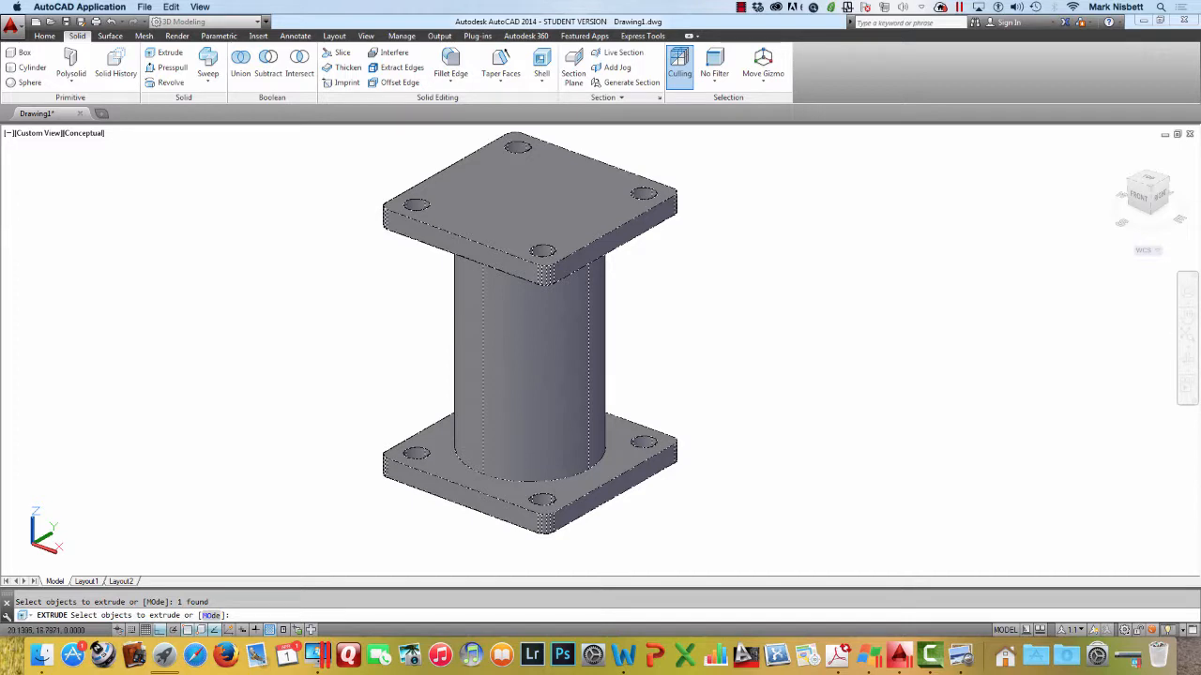
key(Escape)
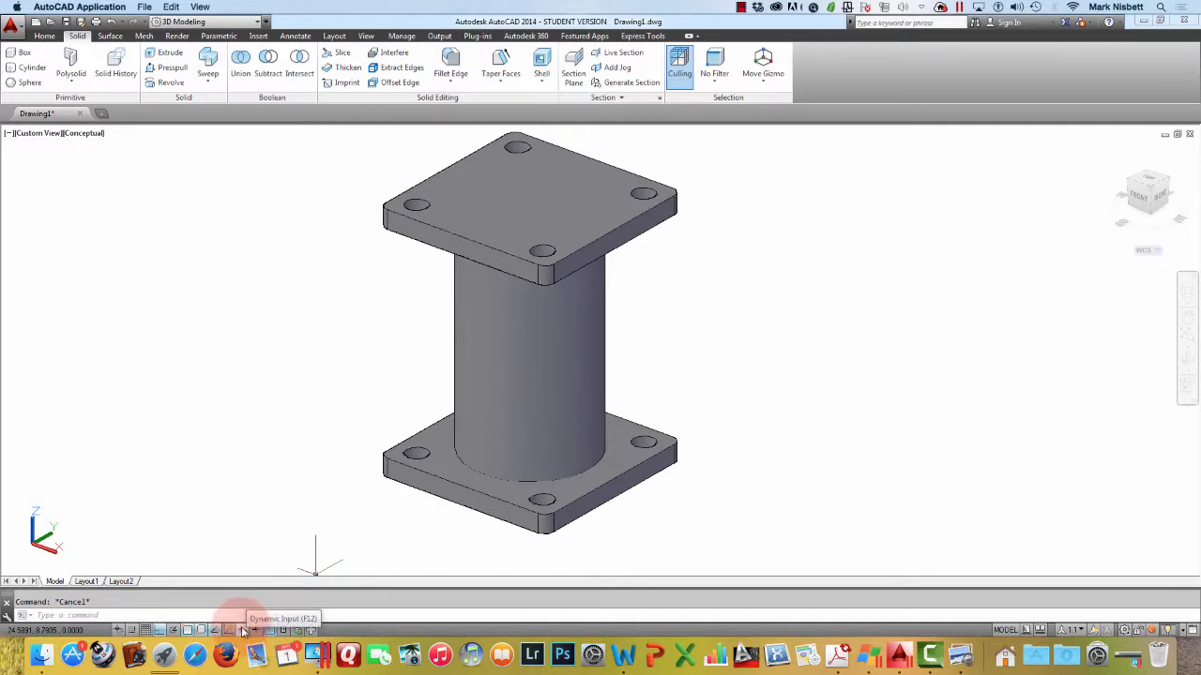
Turn on selection cycling and extrude only the circle on the upper flange downward until it extends past the lower flange
click(297, 630)
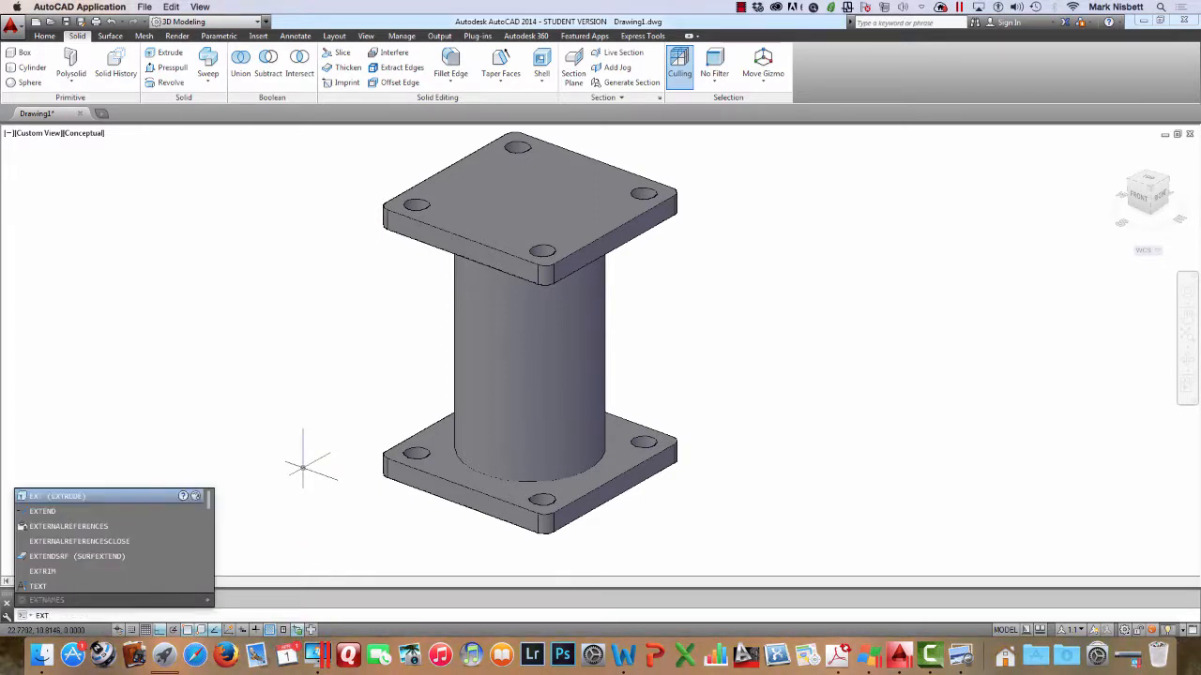
key(Return)
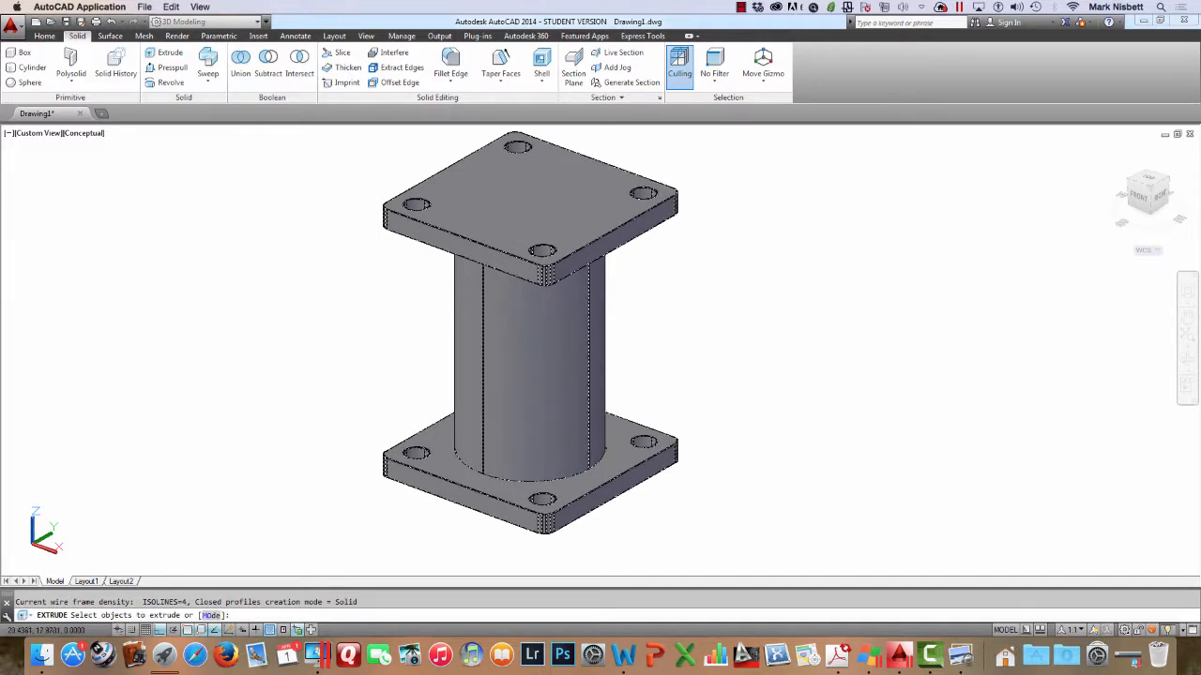
click(544, 272)
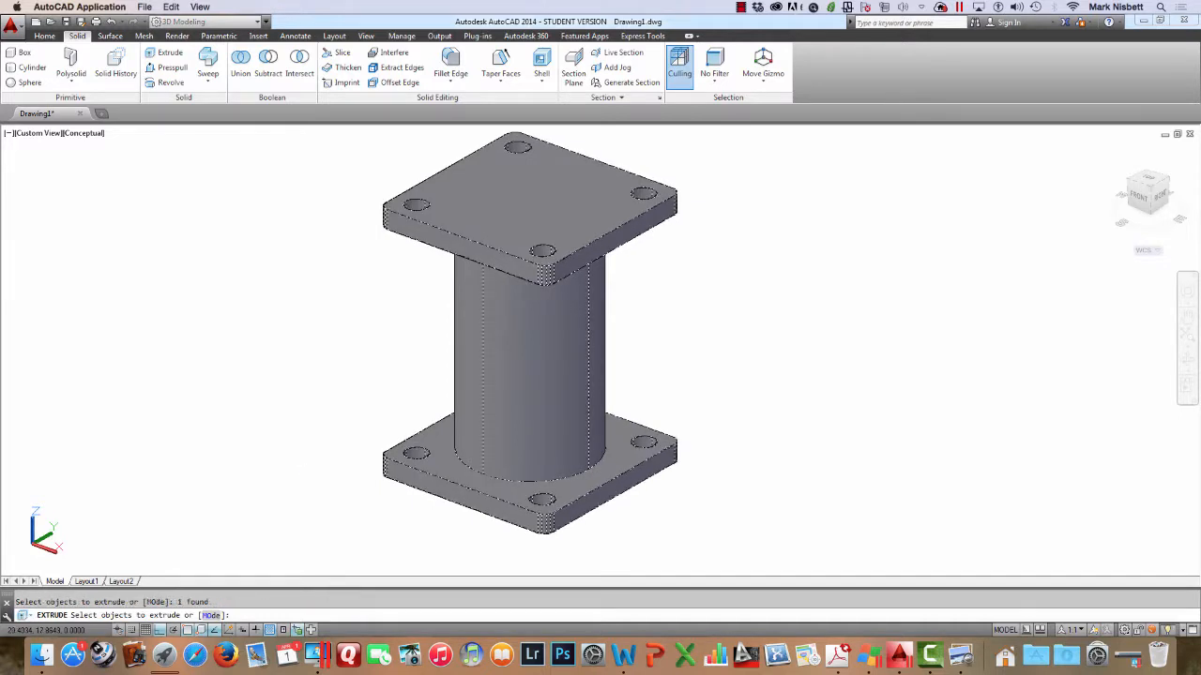
click(514, 180)
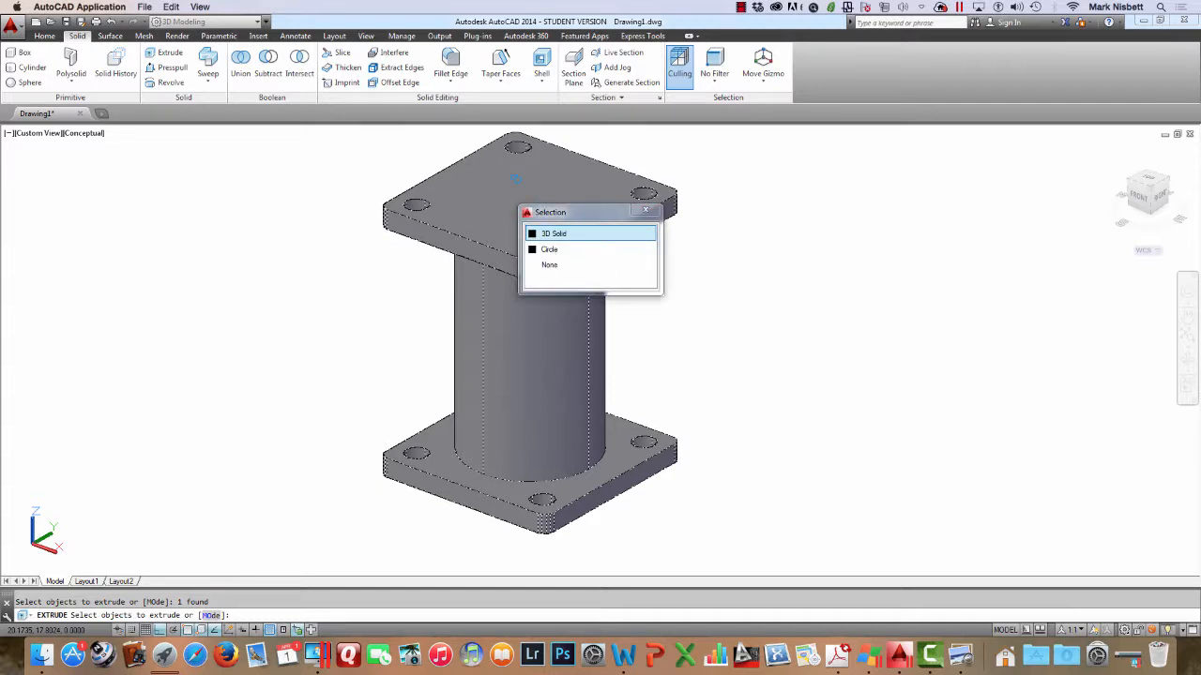
click(547, 248)
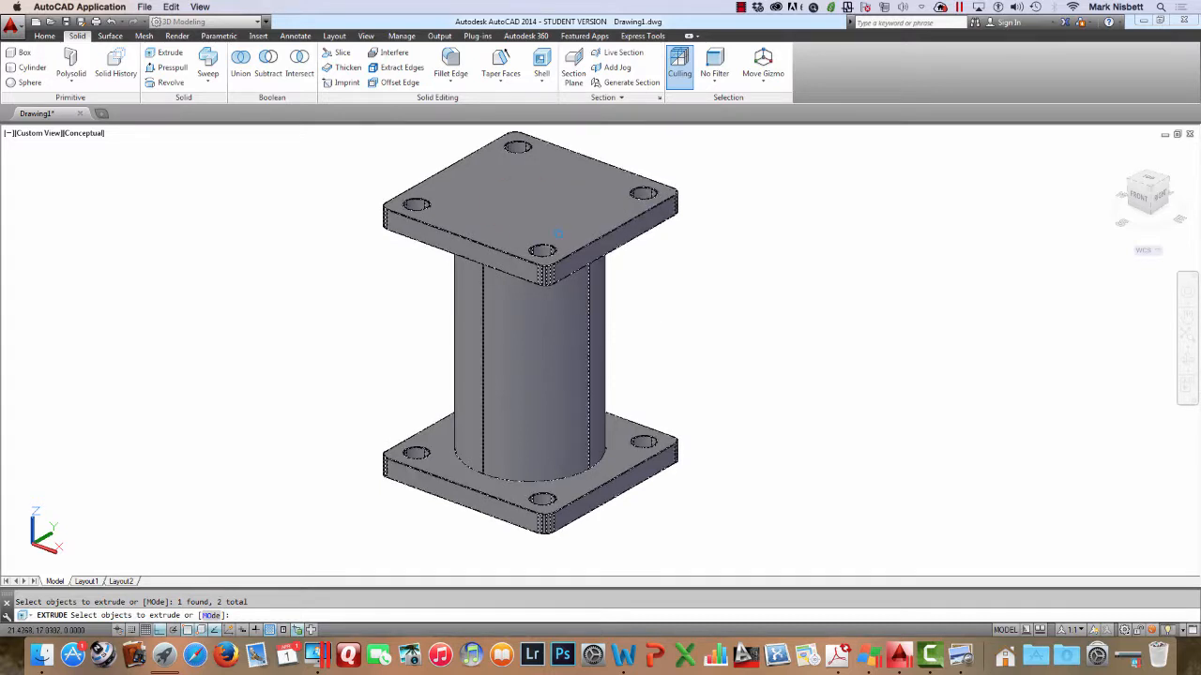
key(Return)
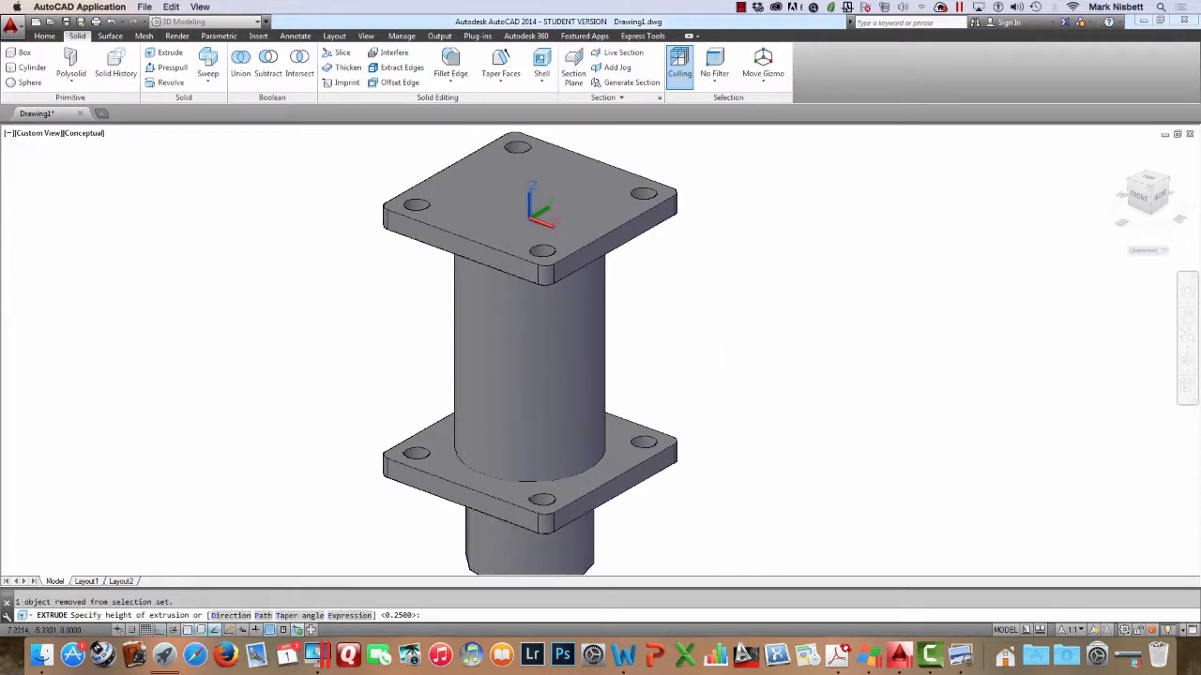
click(735, 552)
Move the extruded inner cylinder up along Z so that it protrudes beyond both flanges
text(m)
key(Return)
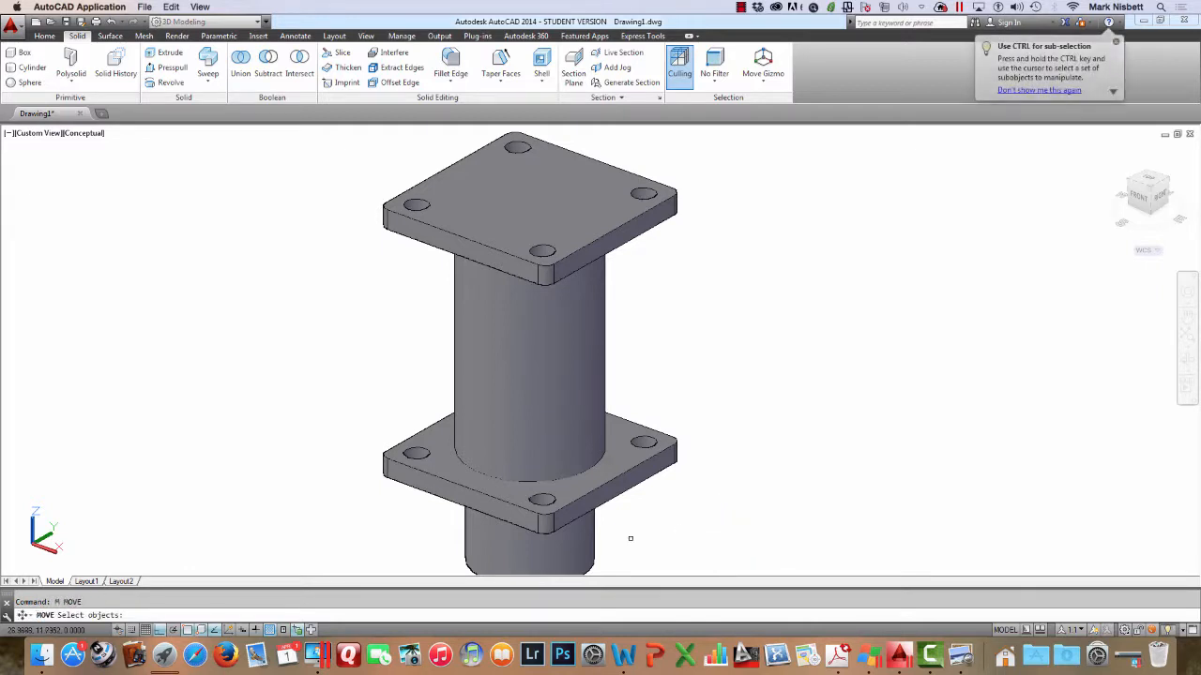
click(593, 544)
key(Return)
click(715, 549)
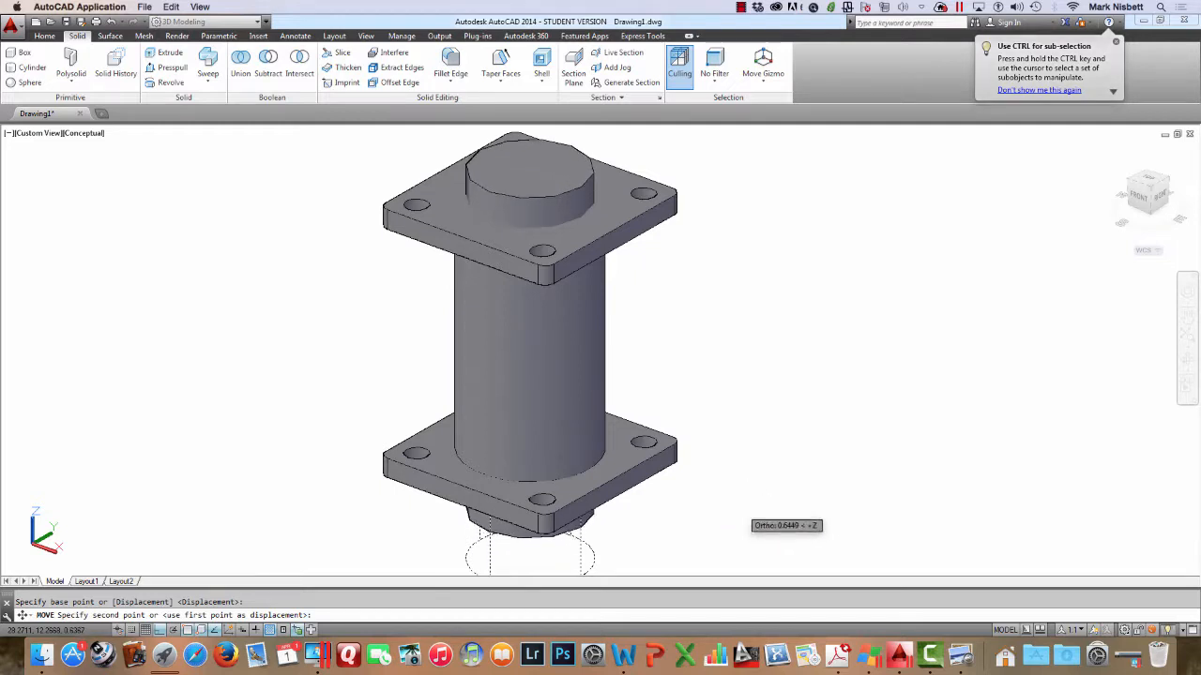
click(736, 507)
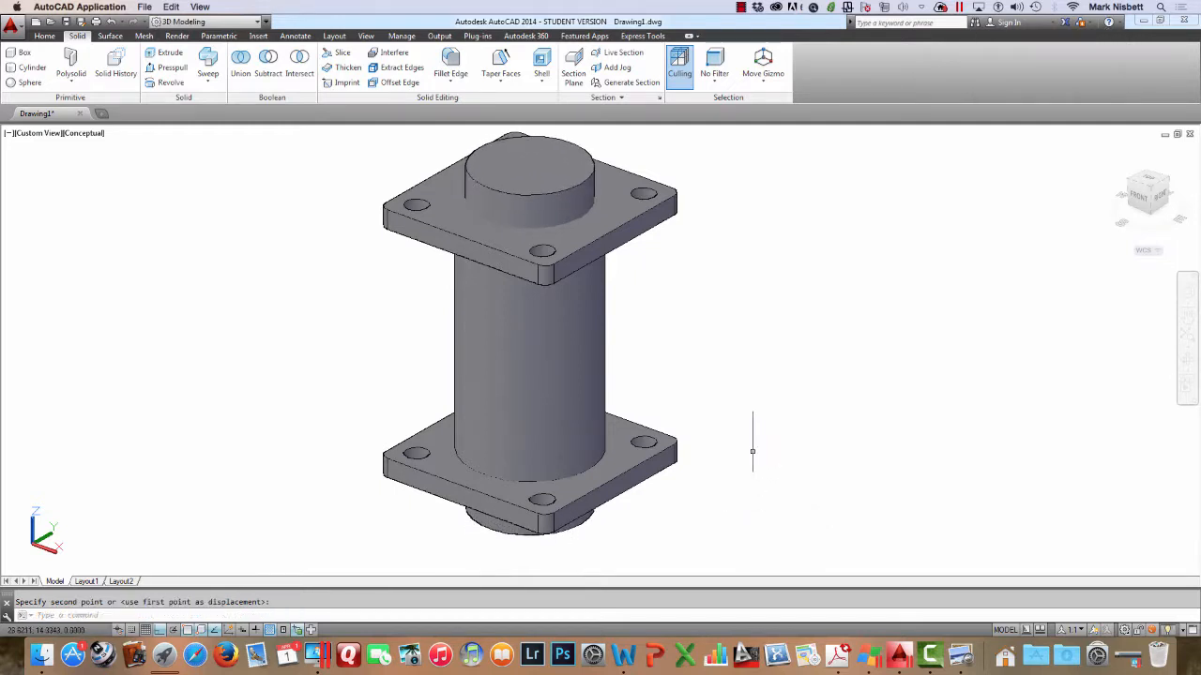
Subtract the protruding inner cylinder from the united flanged solid to open the bore through both flanges
text(su)
key(Return)
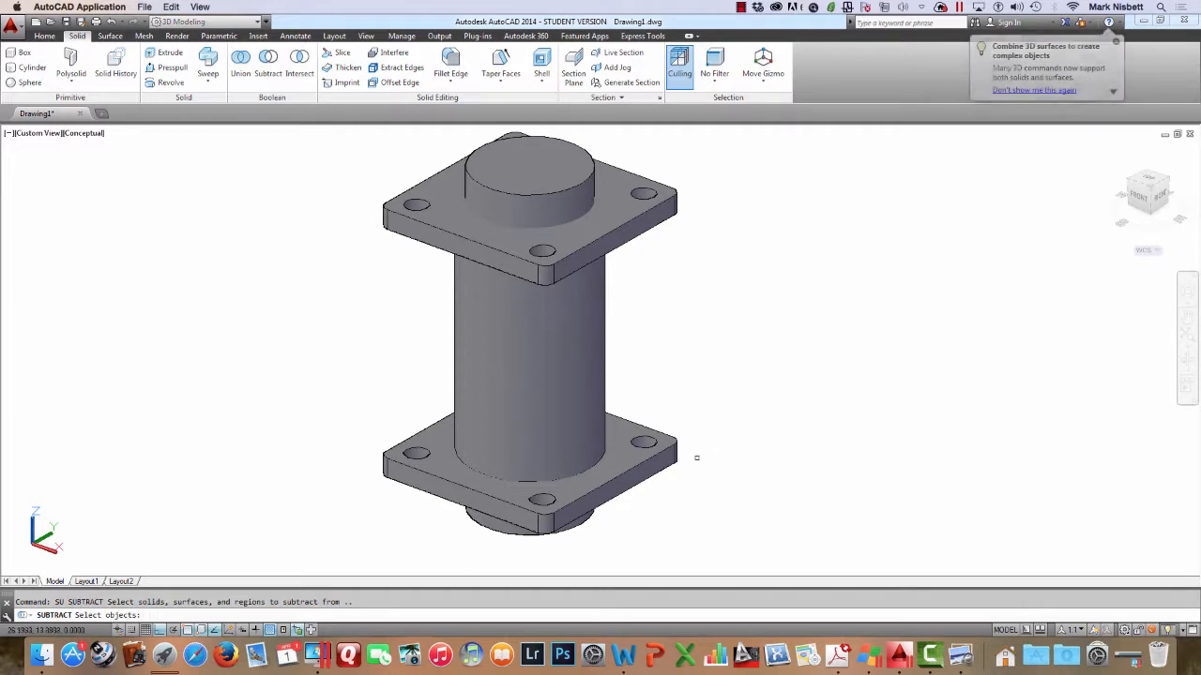
click(623, 433)
key(Return)
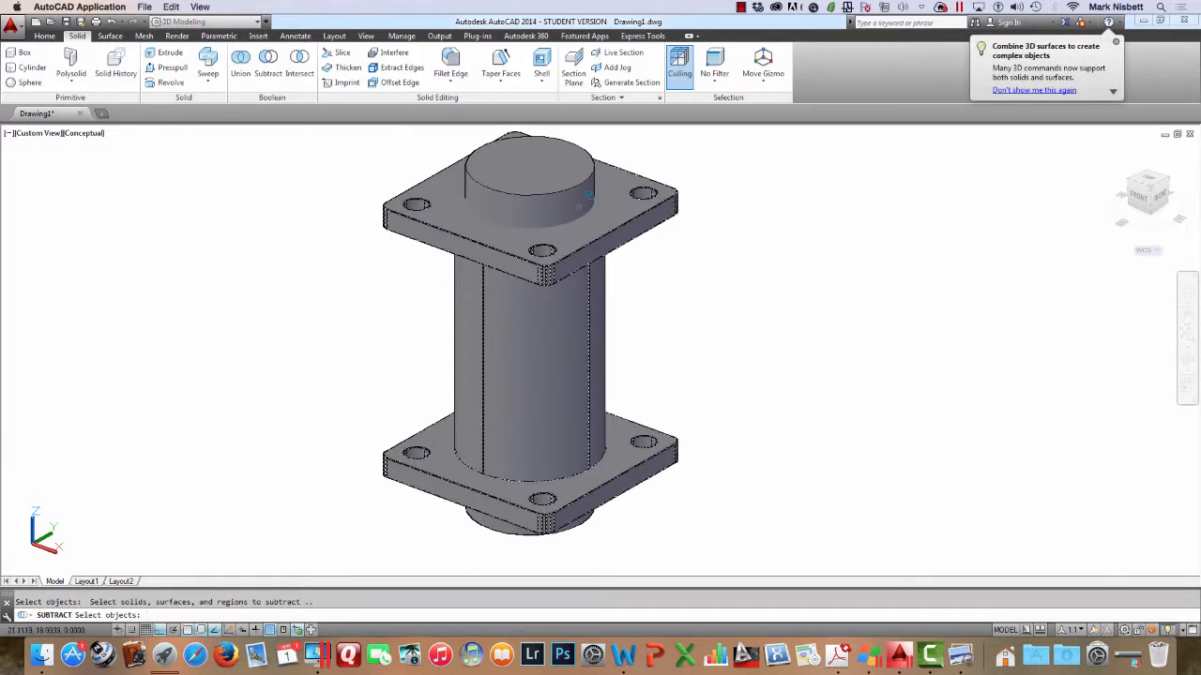
click(581, 184)
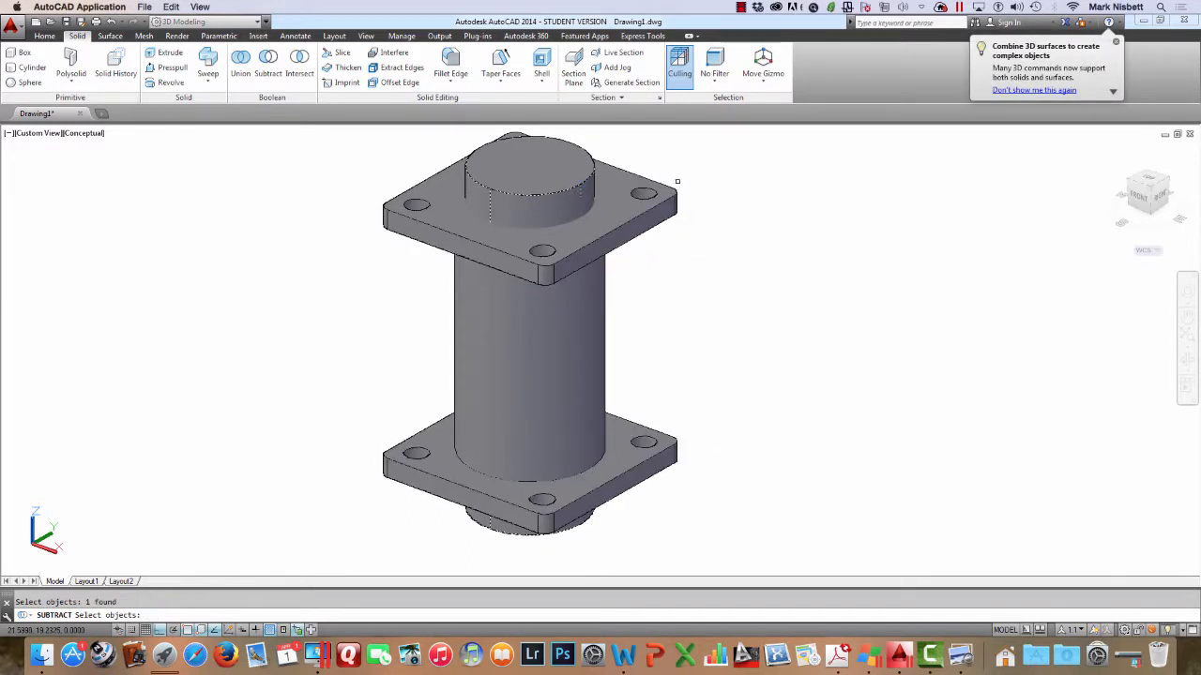
key(Return)
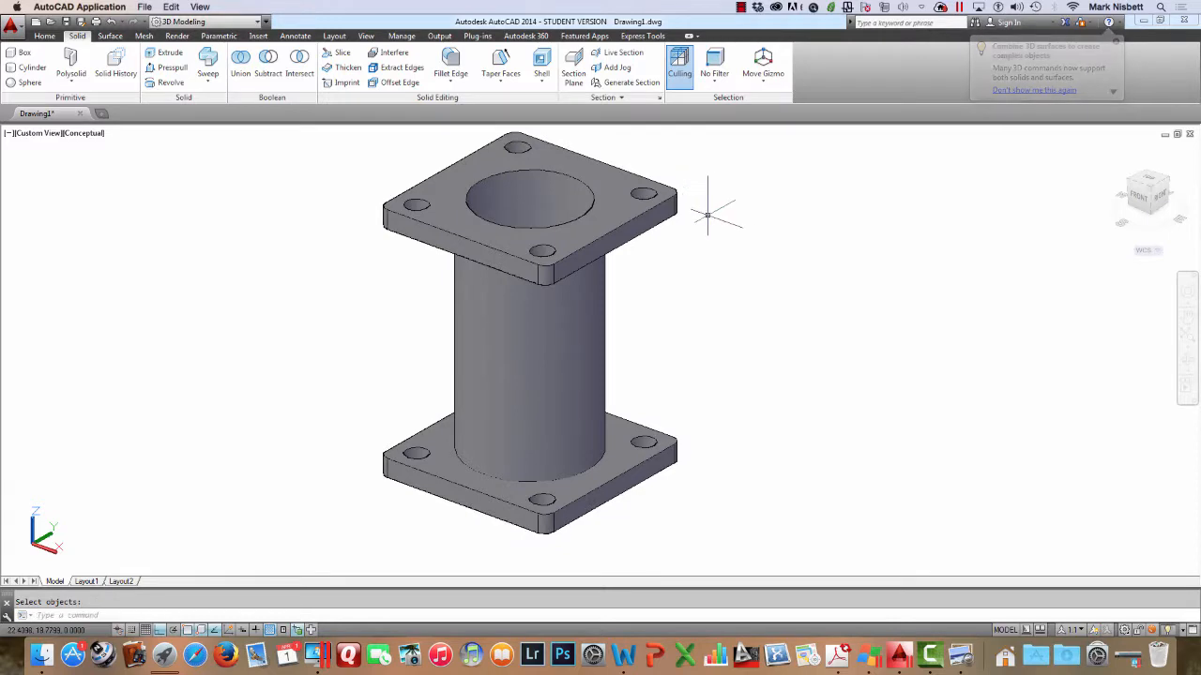
mouse_move(699, 229)
shift+middle_down()
mouse_move(692, 250)
mouse_move(719, 342)
mouse_move(691, 212)
mouse_move(704, 214)
shift+middle_up()
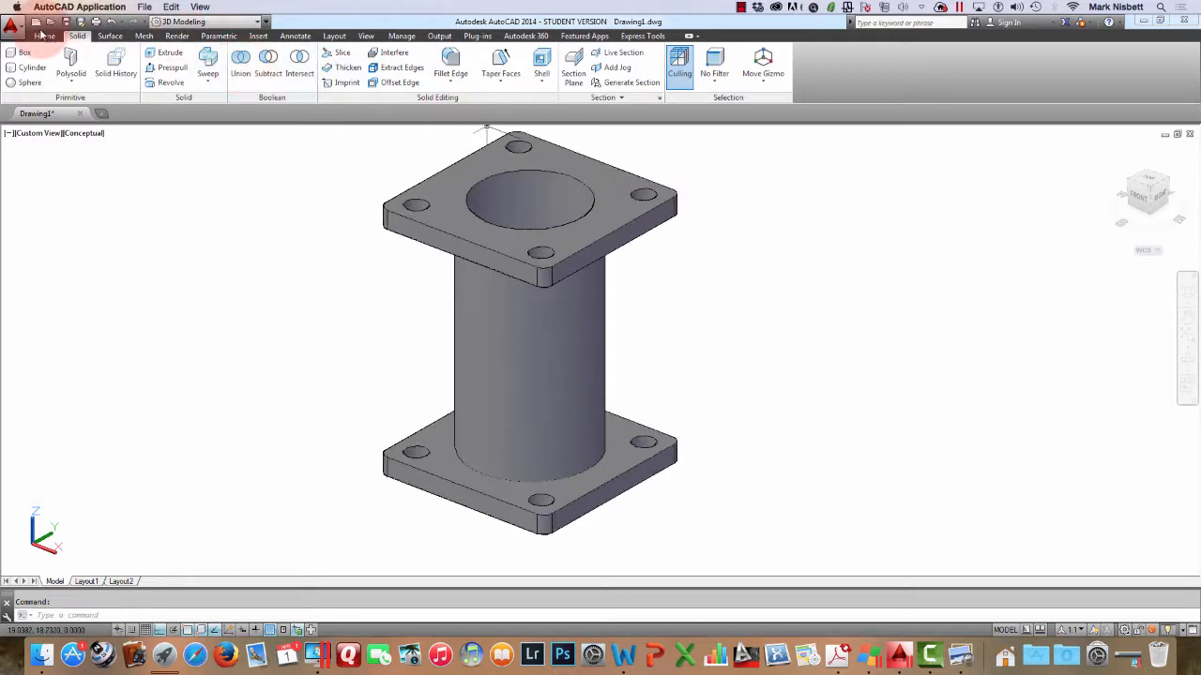
Split the model display into four equal viewports and make the Top viewport active
click(45, 35)
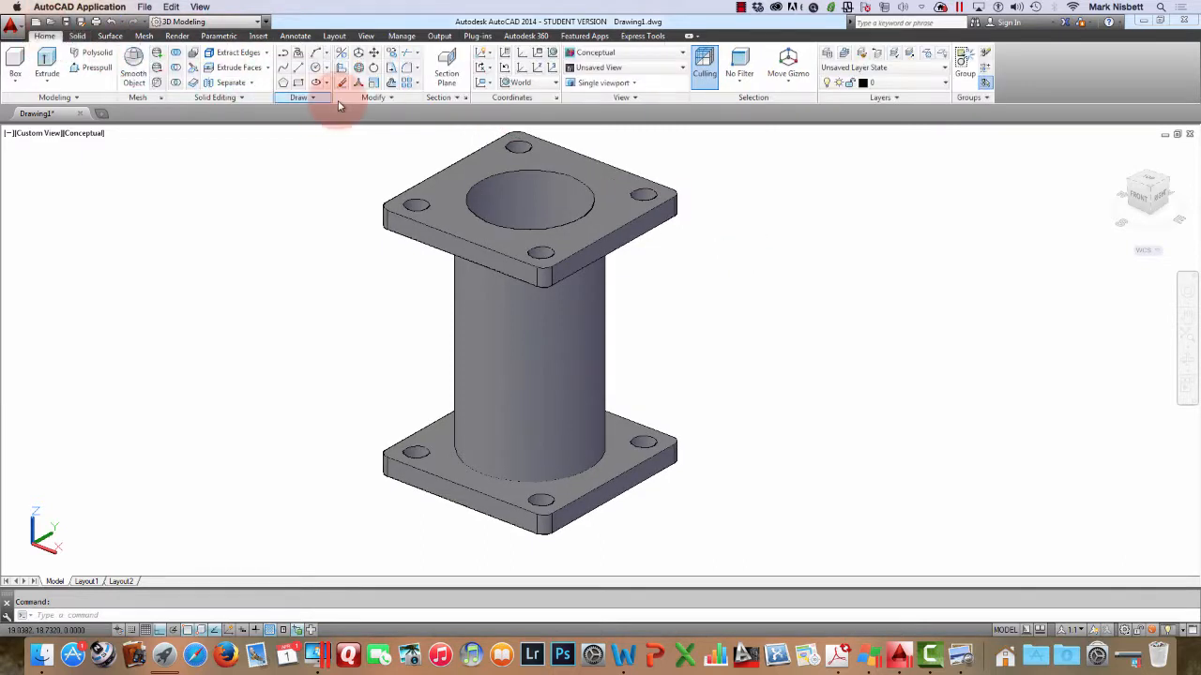
click(612, 83)
click(616, 127)
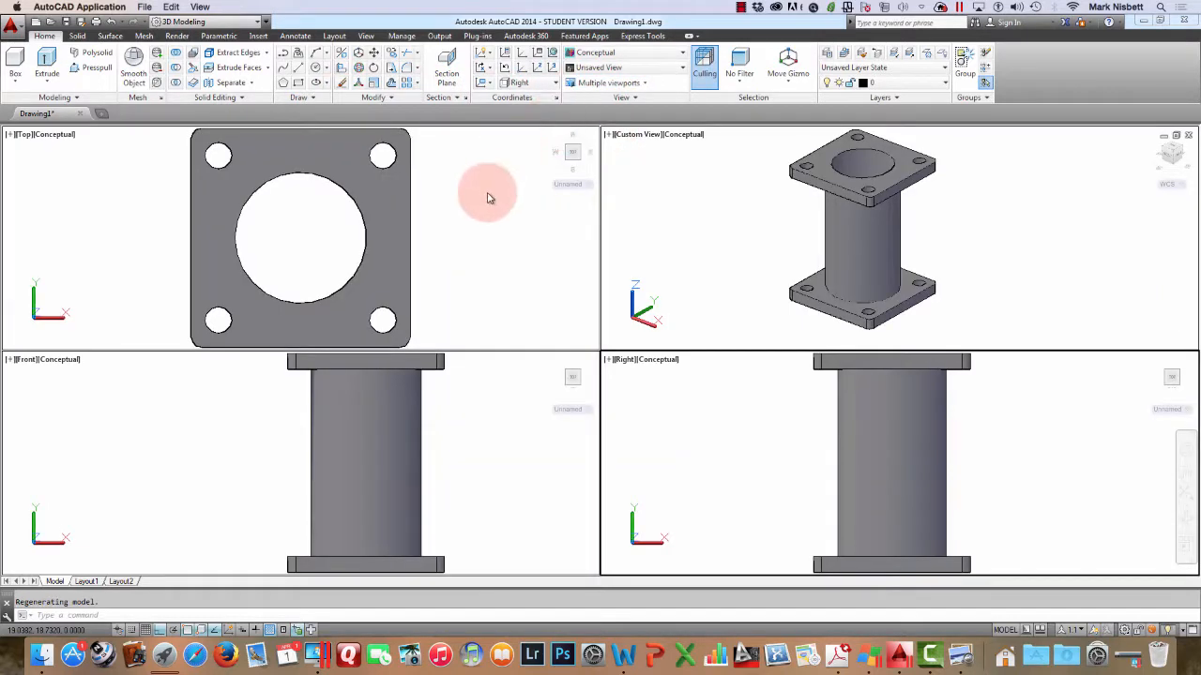
click(487, 237)
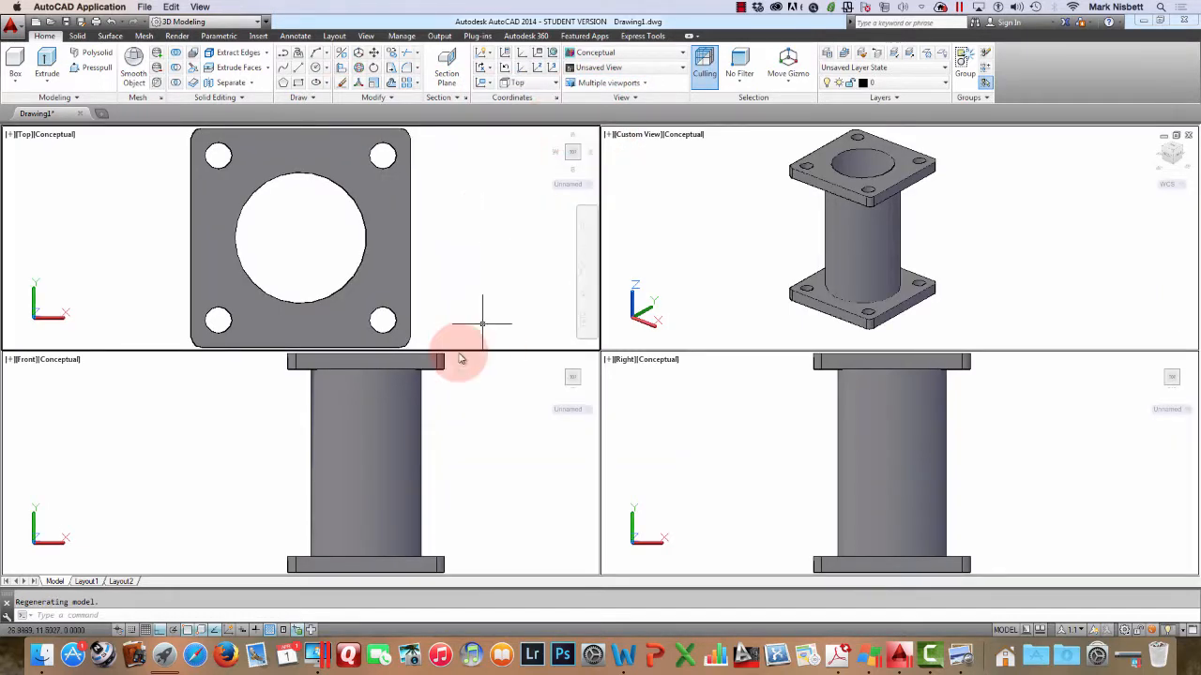
Zoom out and centre the bracket in the Front, Right and Top viewports so that each shows the whole part
click(487, 404)
scroll(484, 399, down, 1)
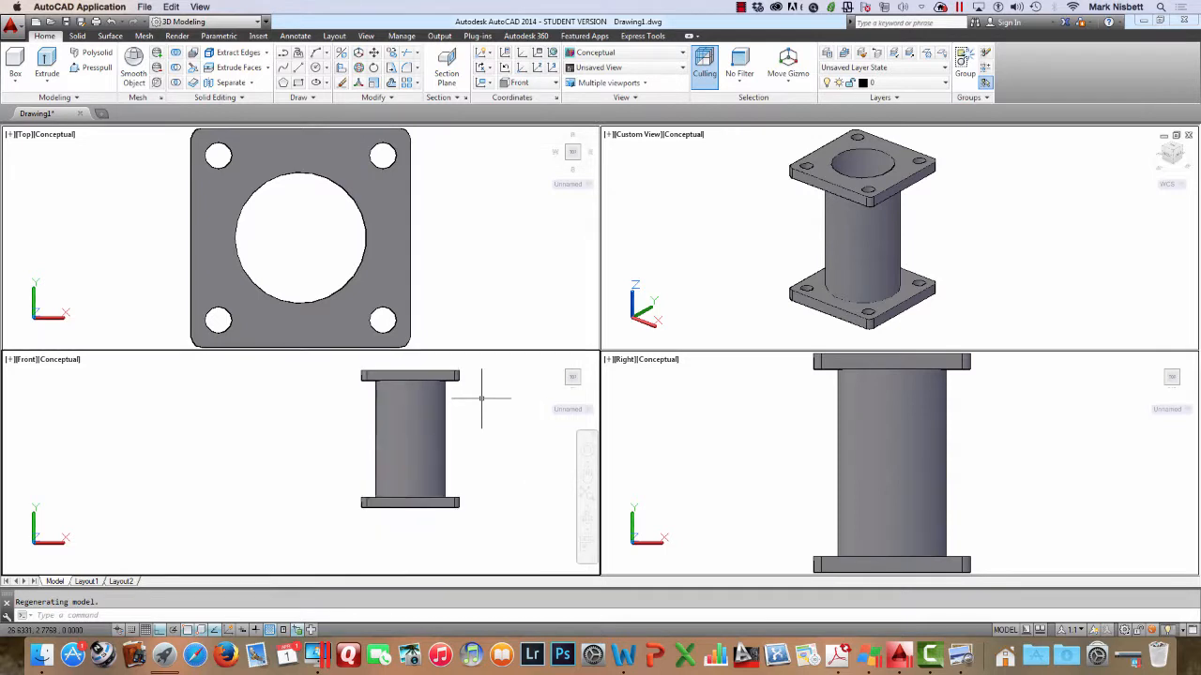
middle_drag(471, 409, 362, 431)
click(665, 432)
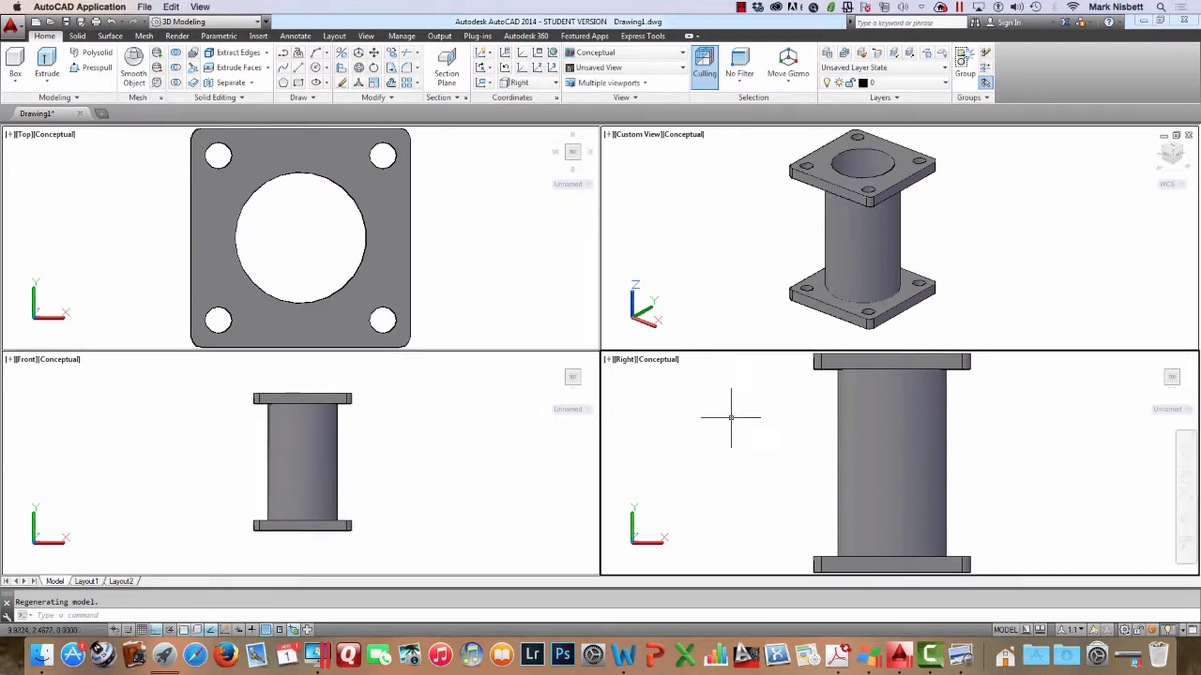
scroll(733, 418, down, 2)
scroll(732, 418, up, 1)
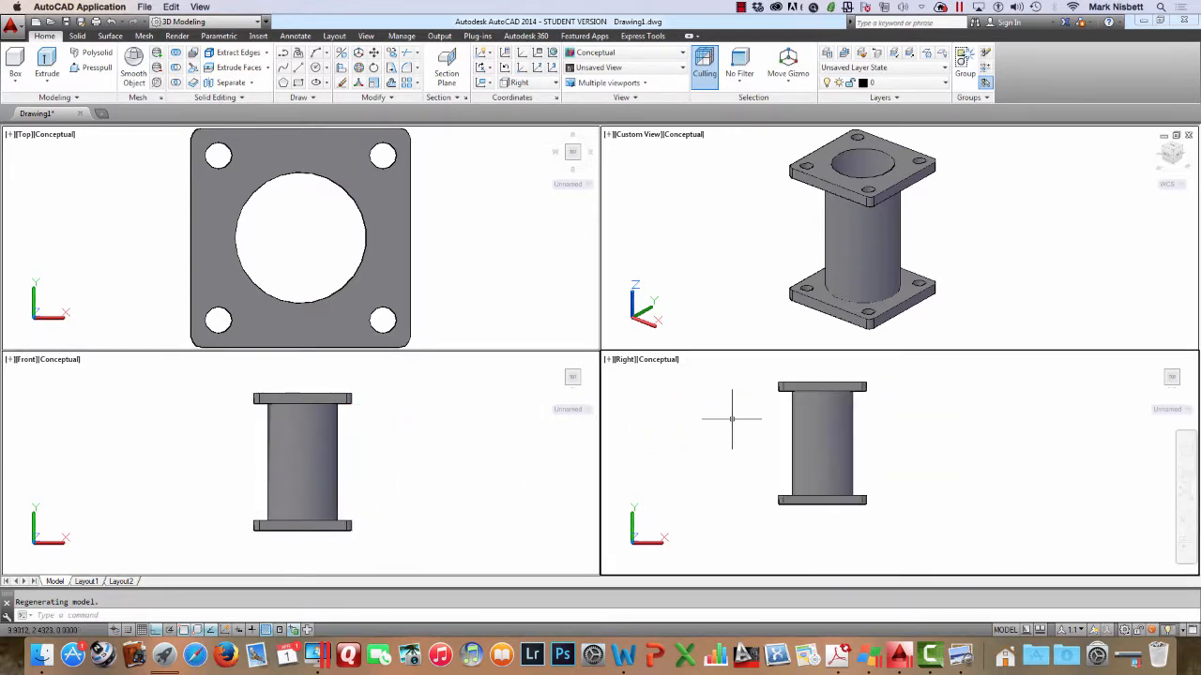
middle_drag(769, 429, 795, 438)
click(487, 277)
scroll(487, 277, down, 2)
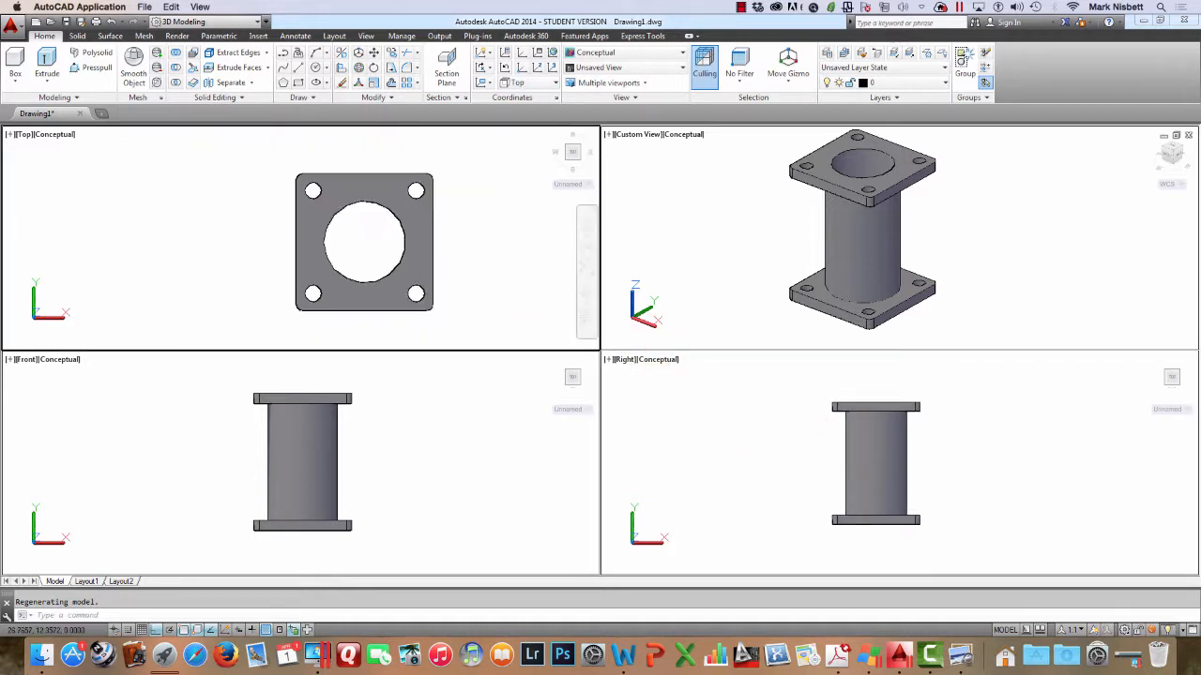
middle_drag(482, 242, 404, 228)
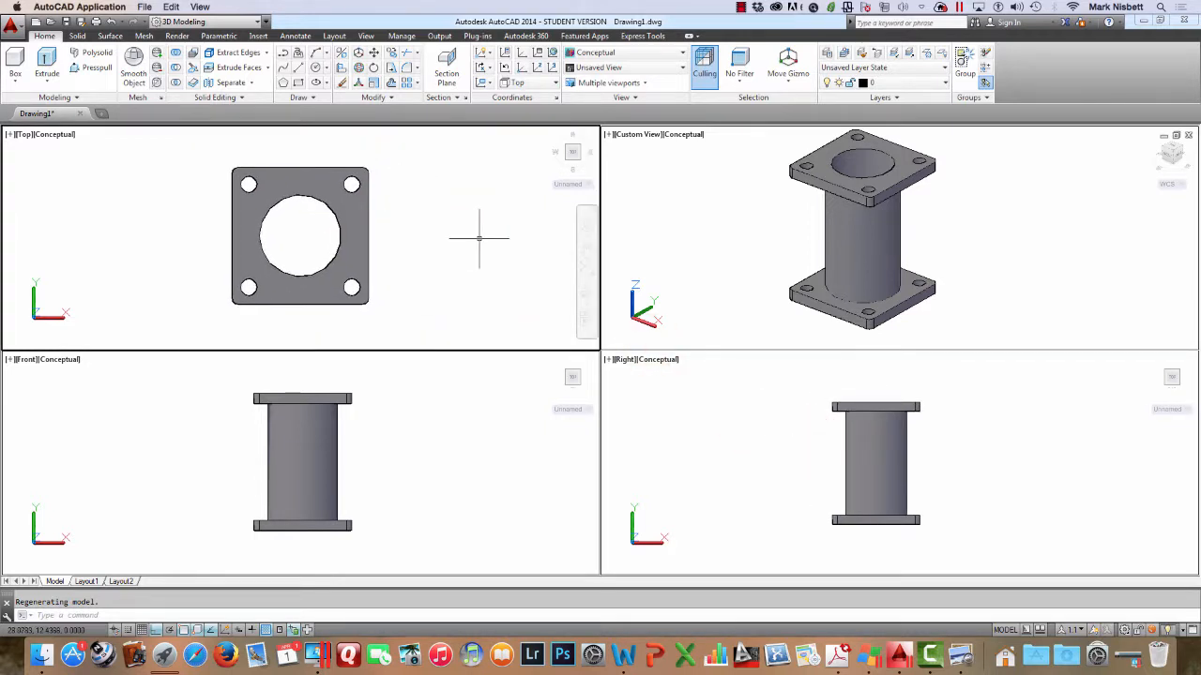
click(618, 244)
click(686, 241)
click(519, 224)
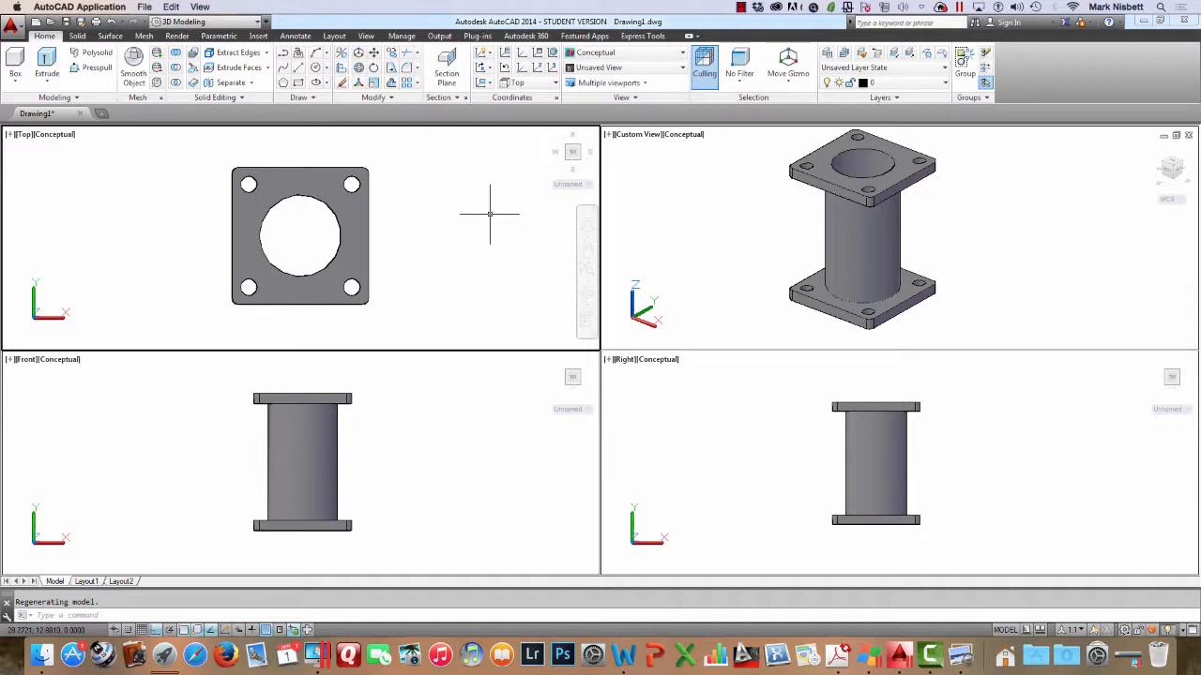
text(l)
key(Return)
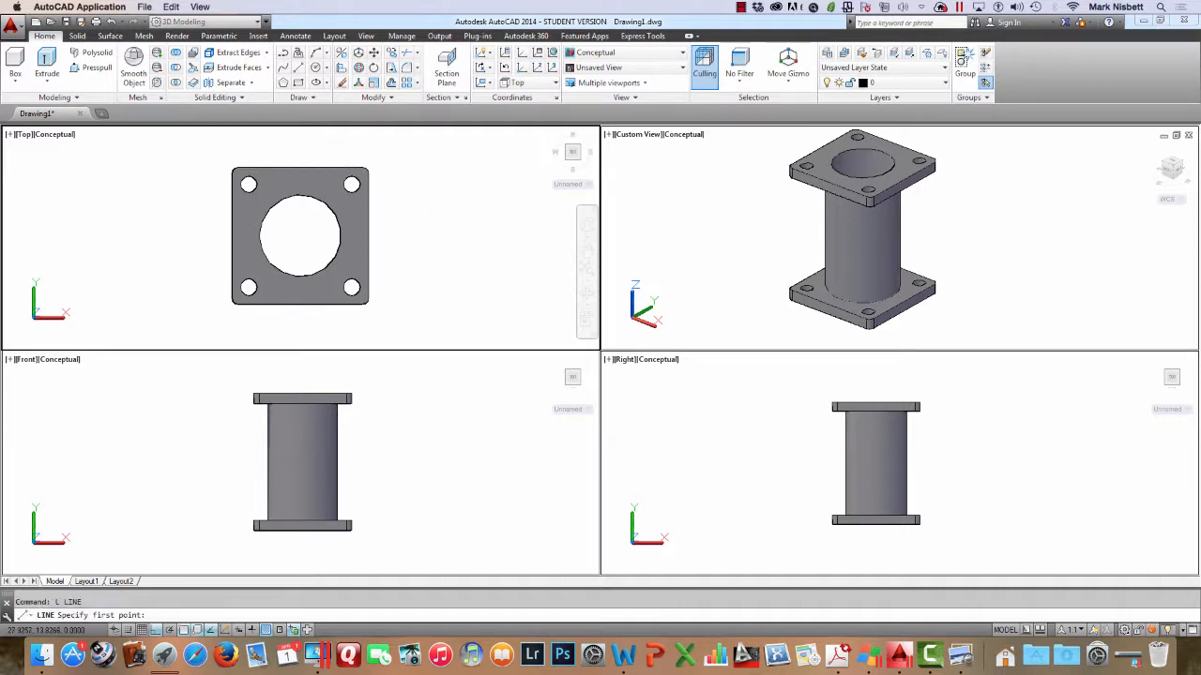
key(Escape)
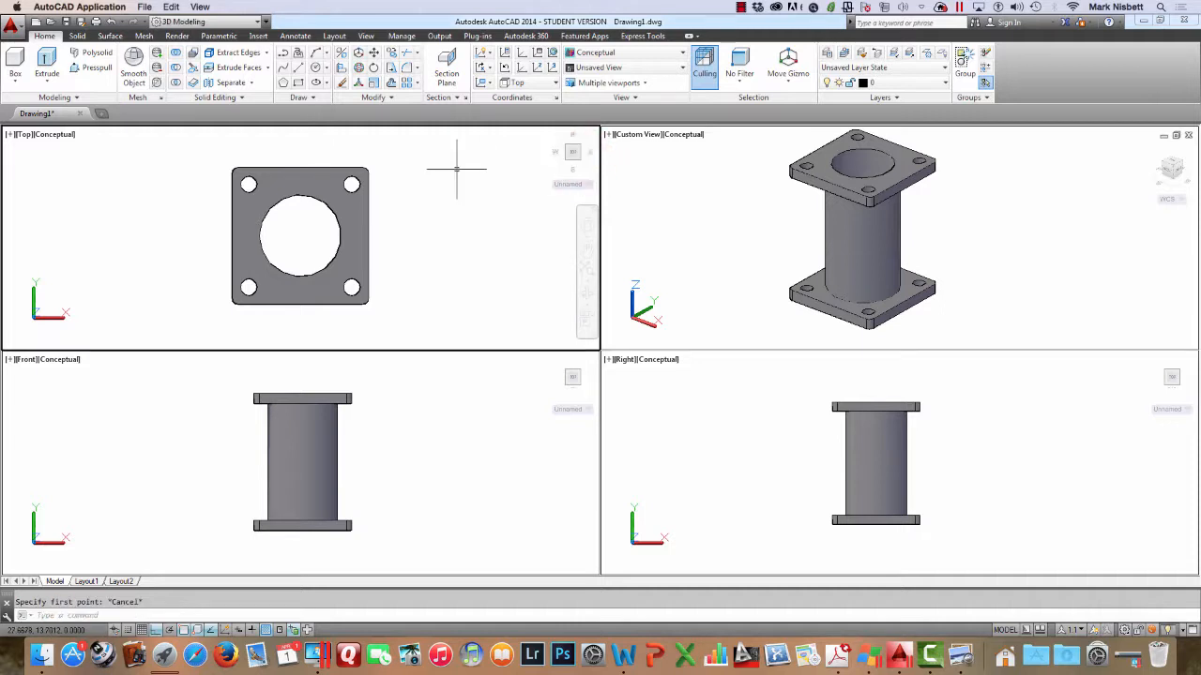
Draw a line from the bore centre on the upper flange's top face along positive Y, extending past the flange edge
text(l)
key(Return)
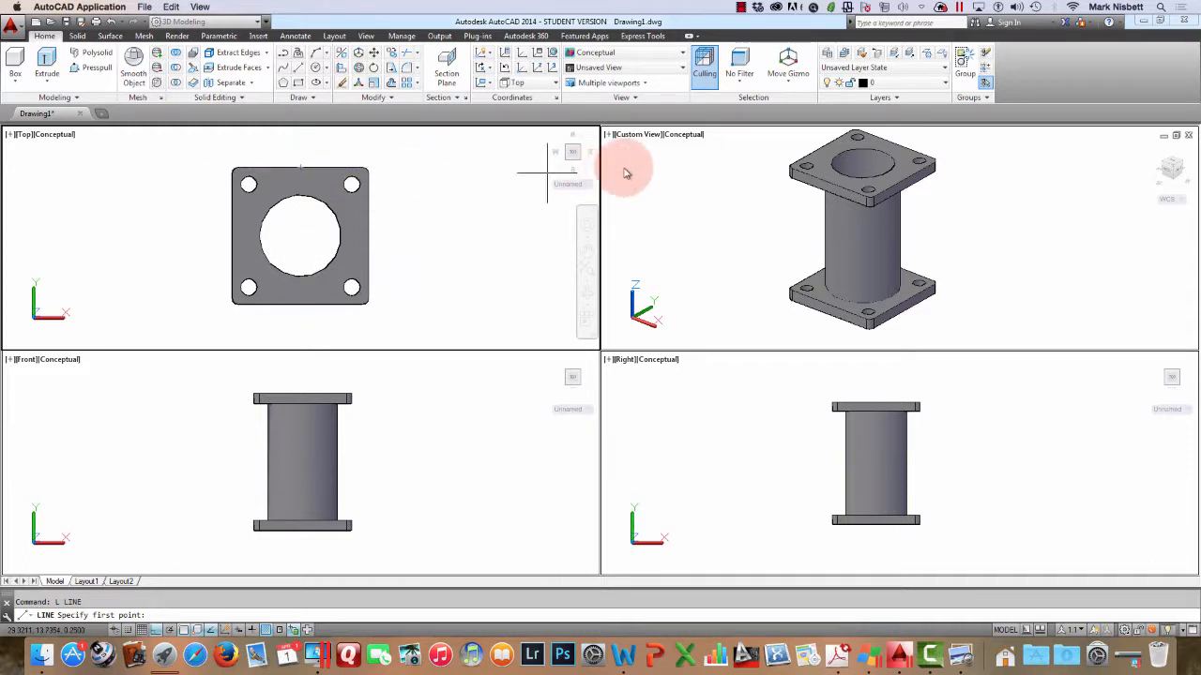
click(915, 147)
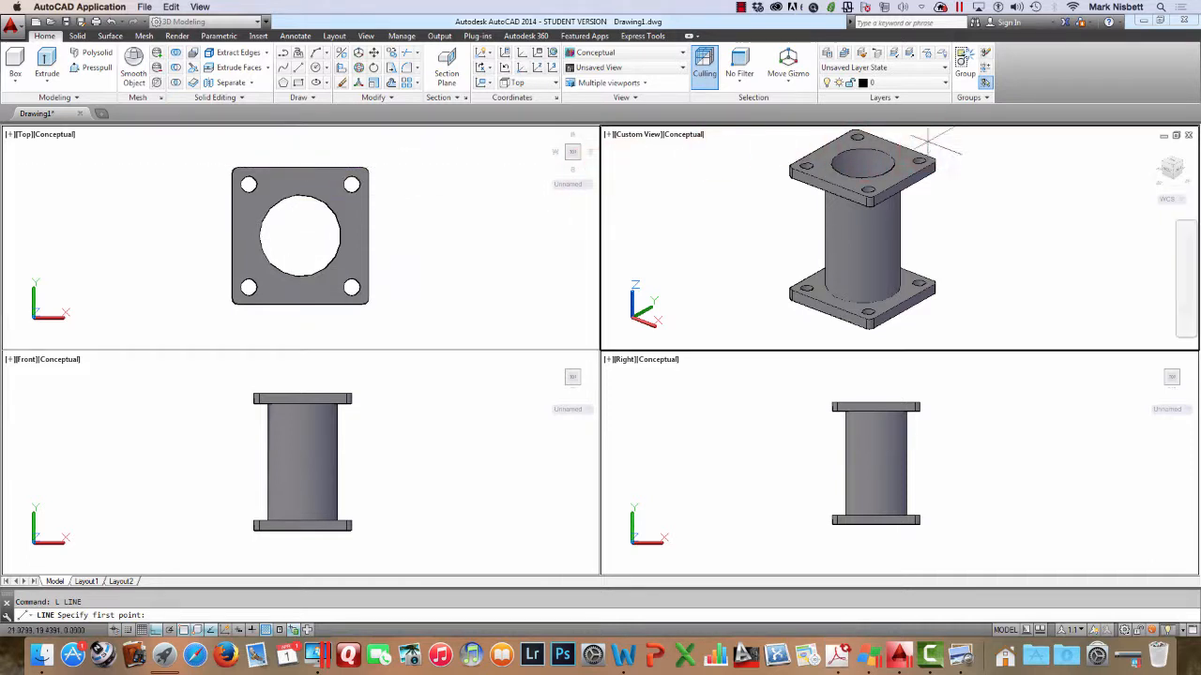
click(861, 164)
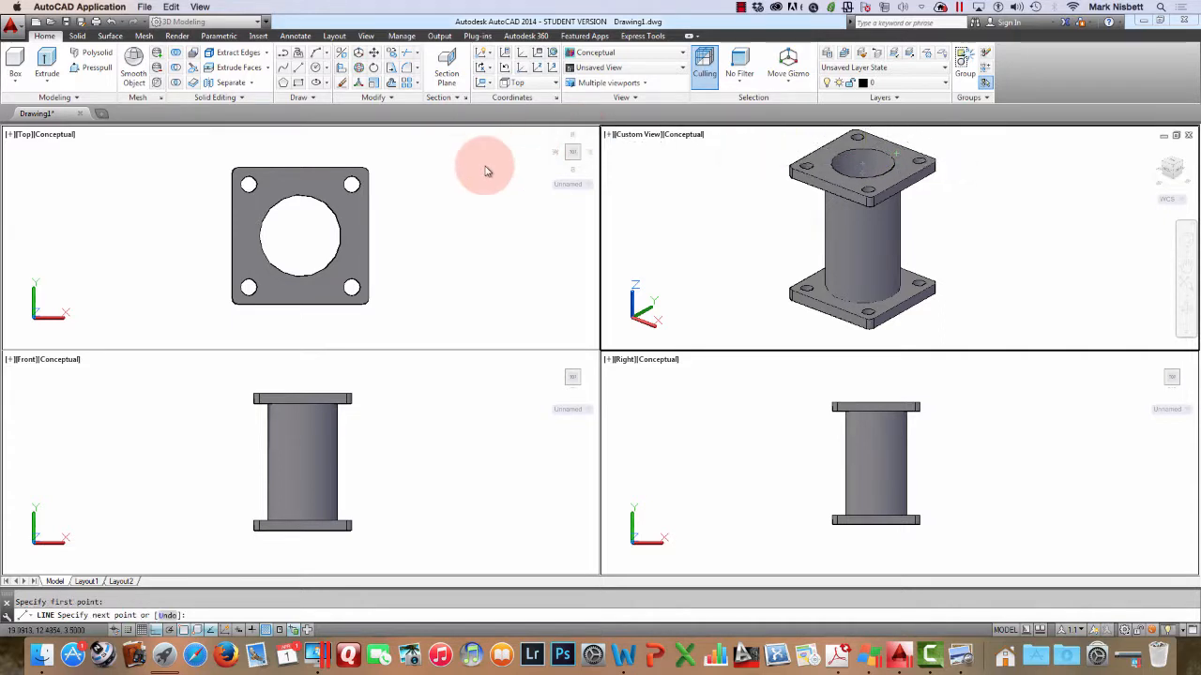
click(387, 158)
click(374, 146)
key(Escape)
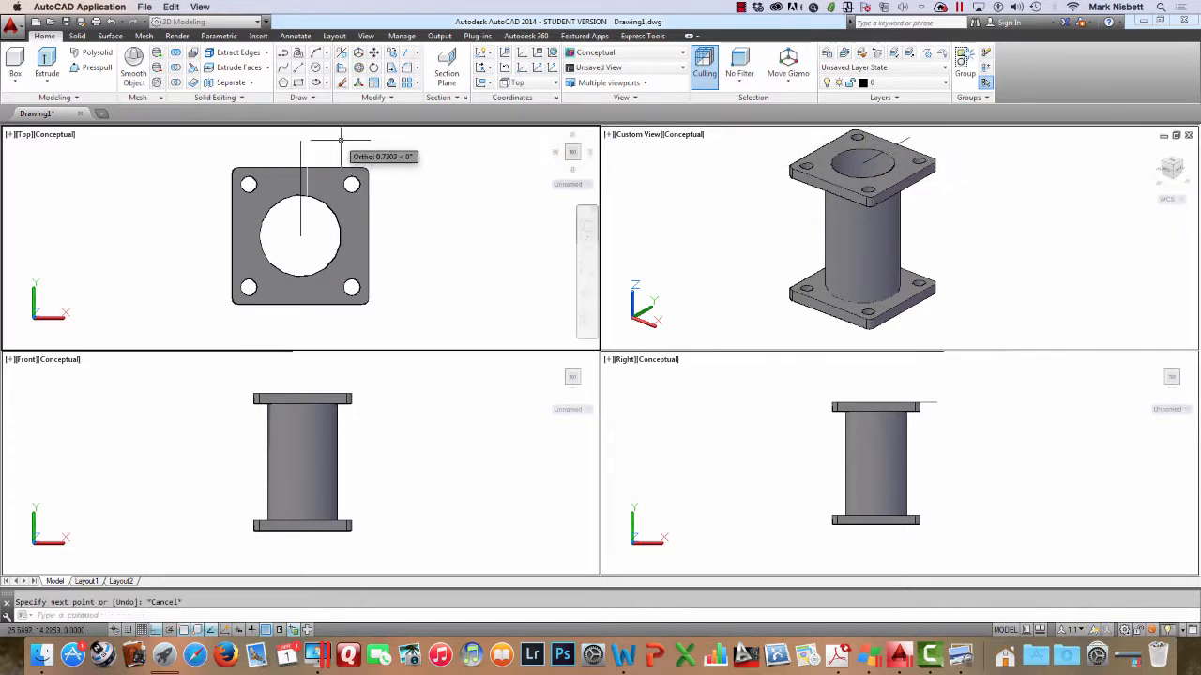
Offset the line through the bore centre by 3.25 in the positive X direction
text(o)
key(Return)
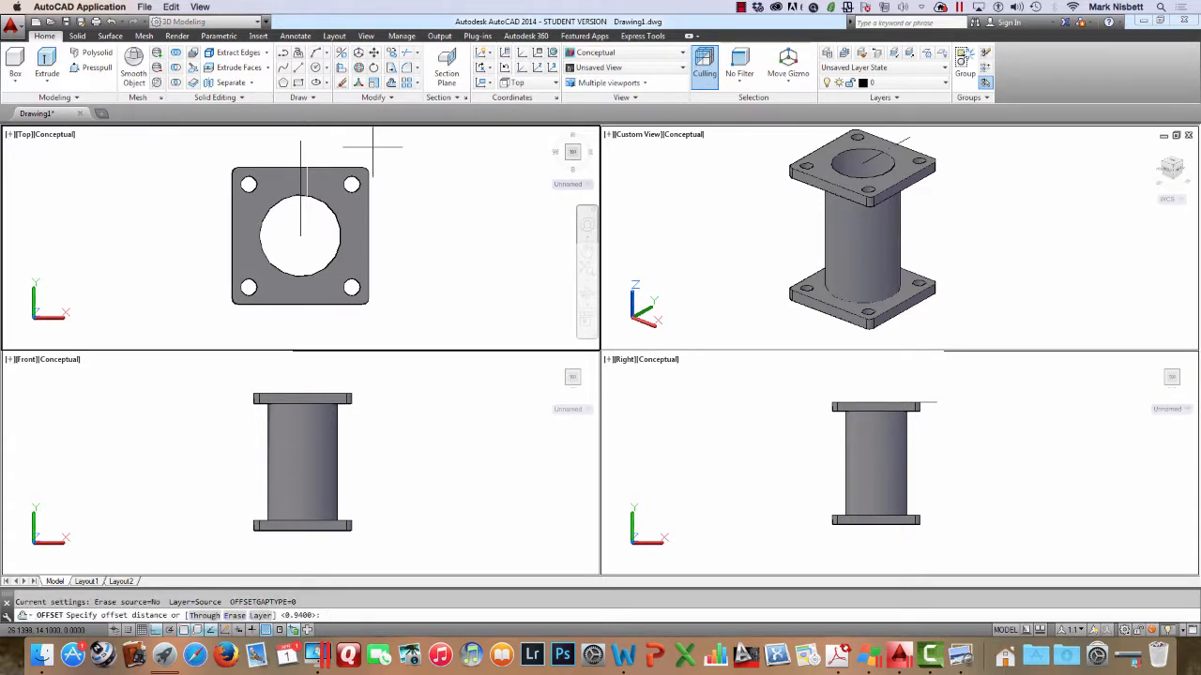
text(25)
key(Return)
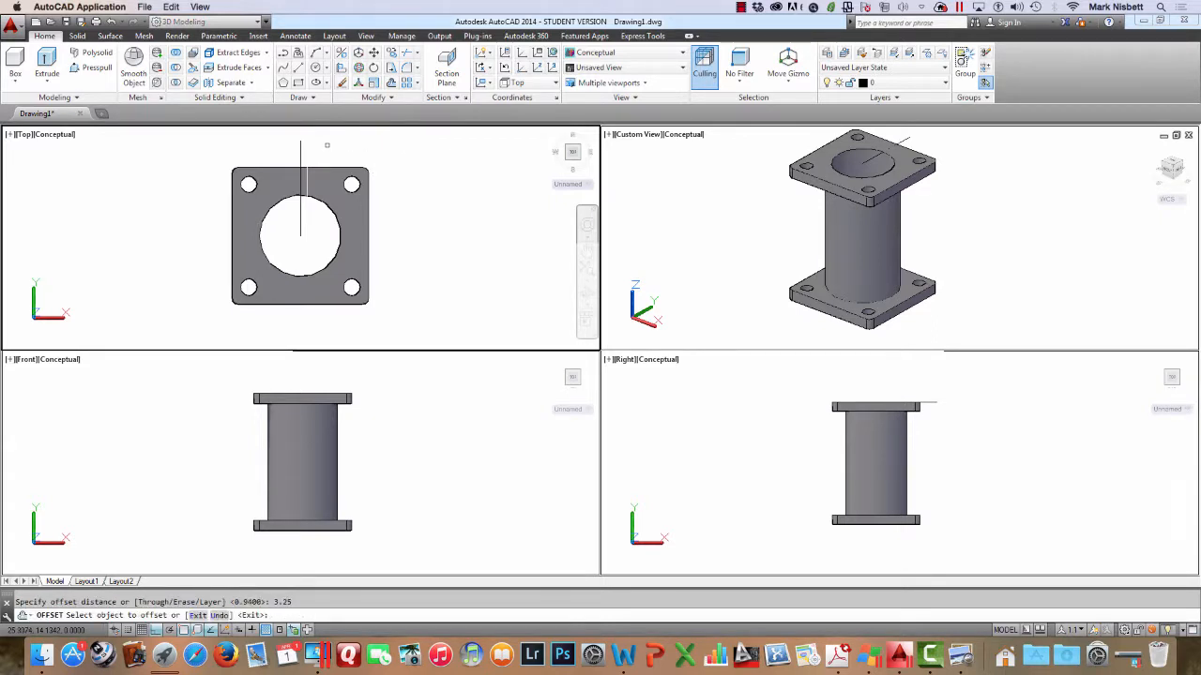
key(Escape)
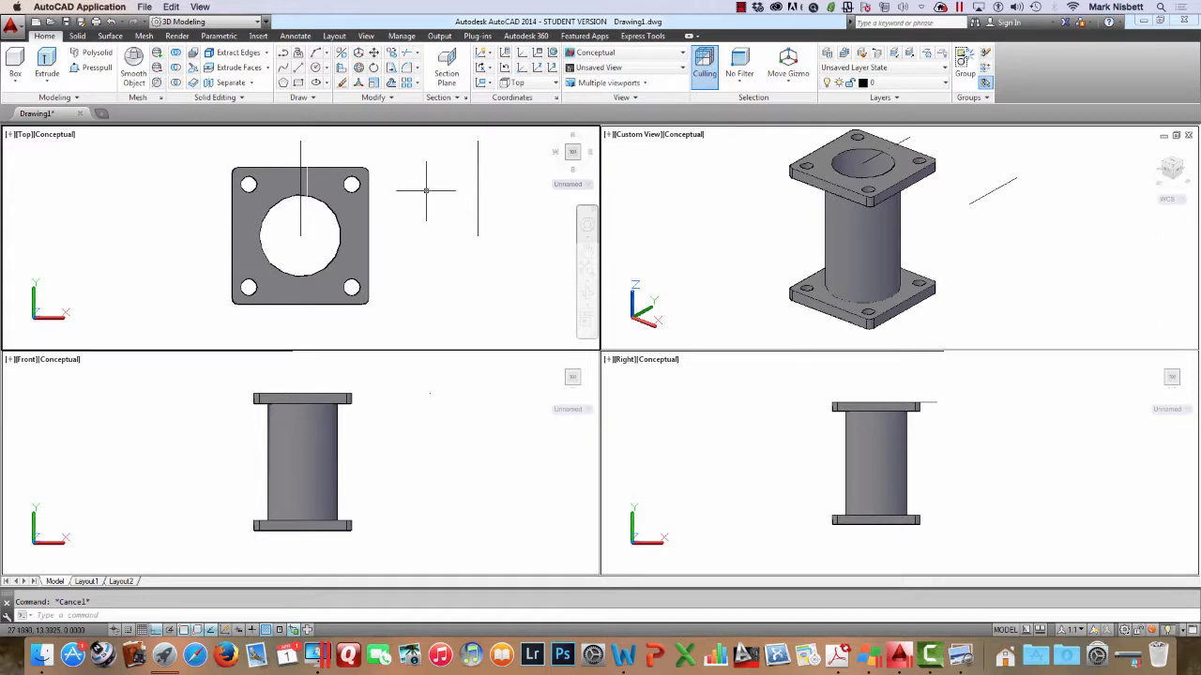
Try to draw a line in the Top viewport from the bore centre along positive X, past the offset line
text(l)
key(Return)
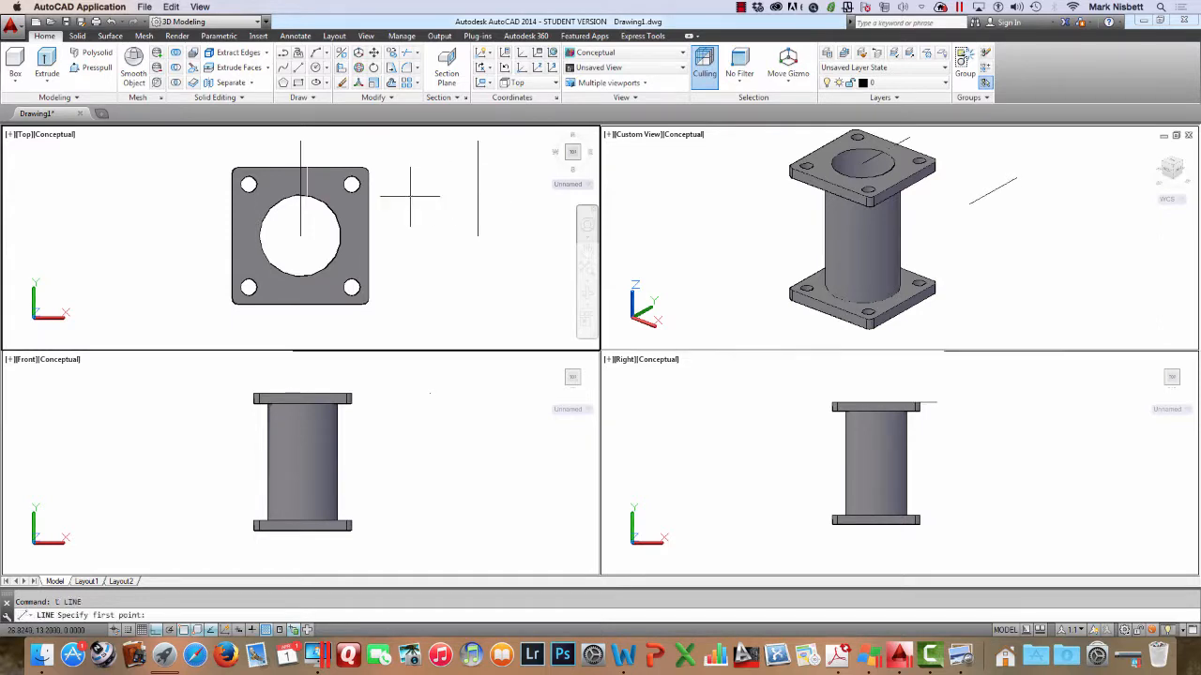
click(300, 235)
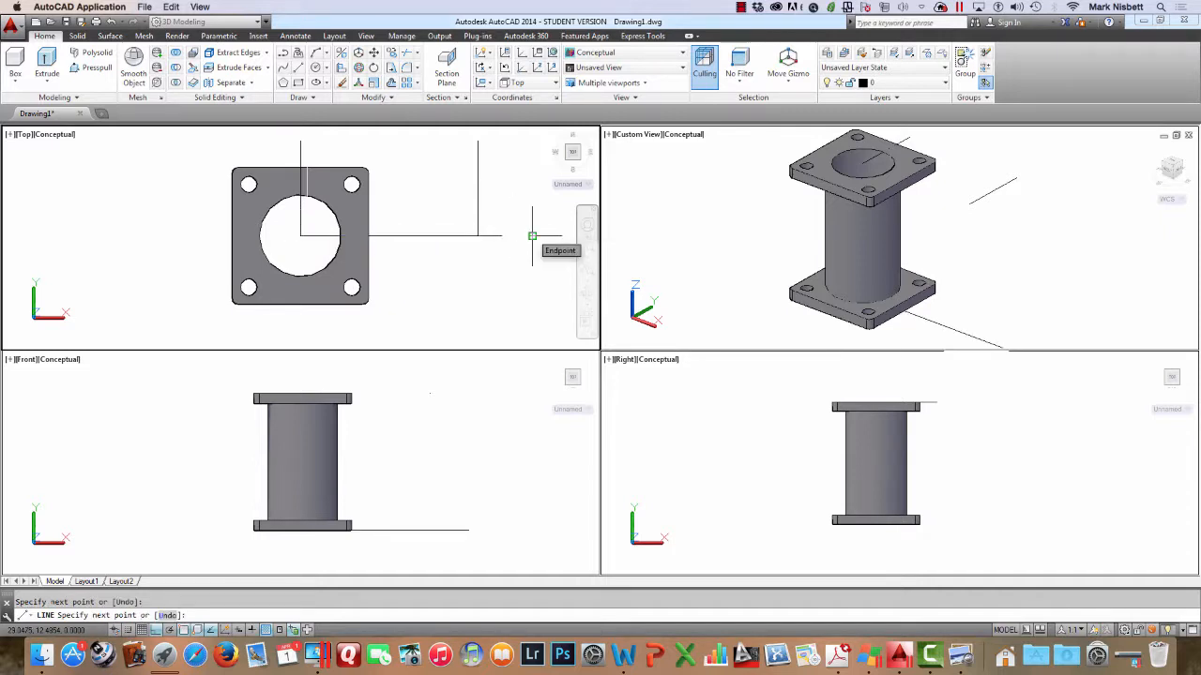
click(532, 236)
key(Escape)
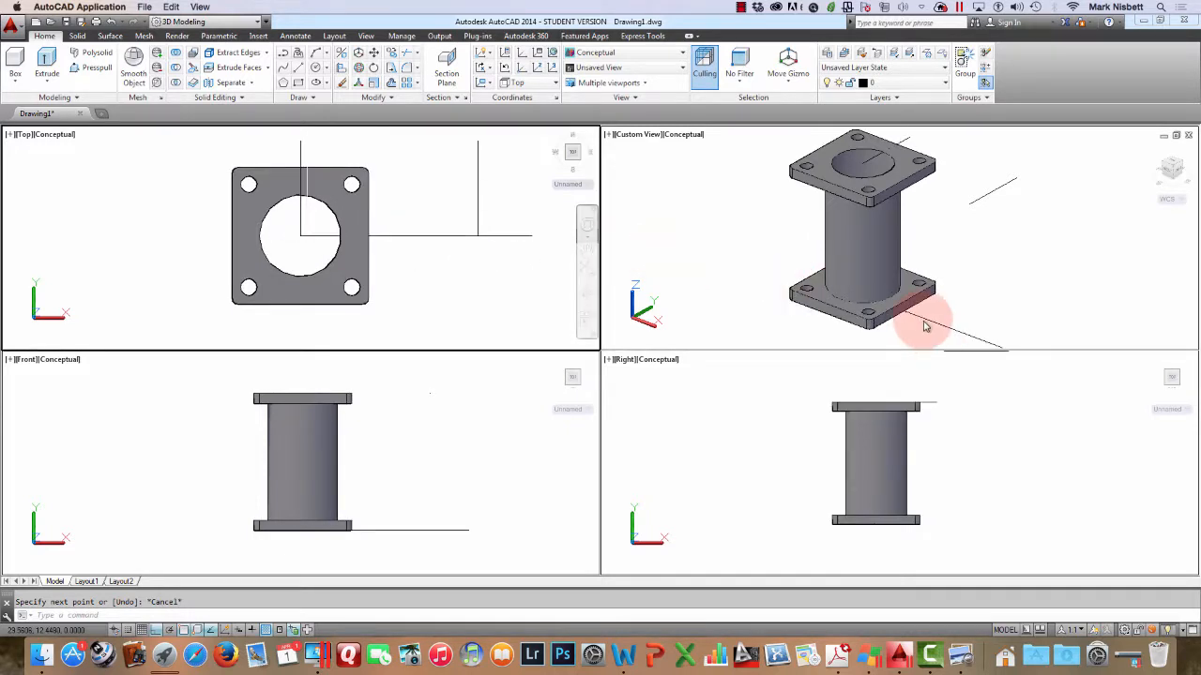
Erase the X-direction line that lies at the lower flange's level
text(e)
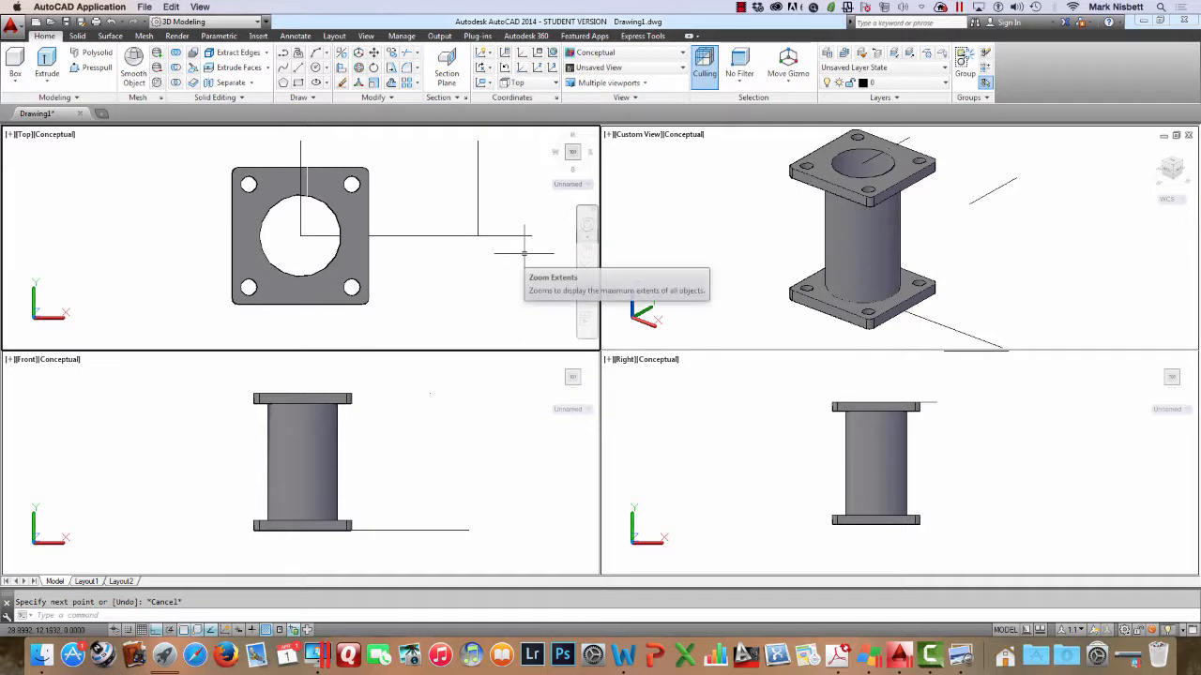
key(Return)
click(522, 236)
key(Return)
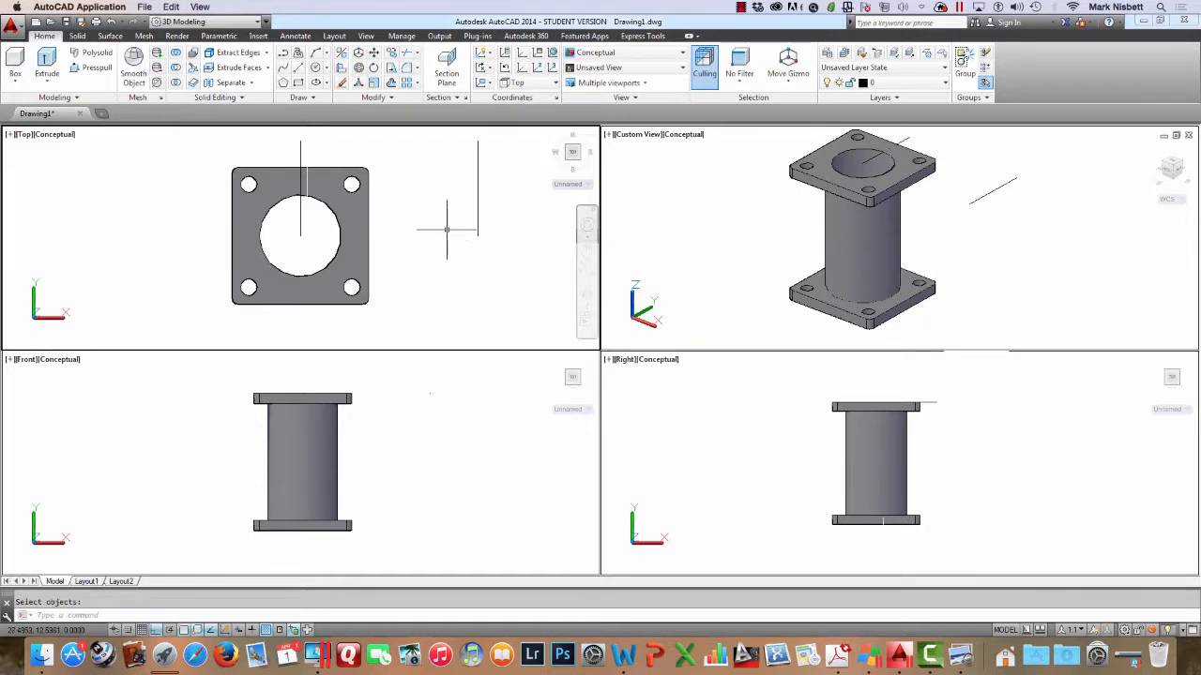
Draw a line from the bore centre on the upper flange's top face along positive X, past the offset line
text(l)
key(Return)
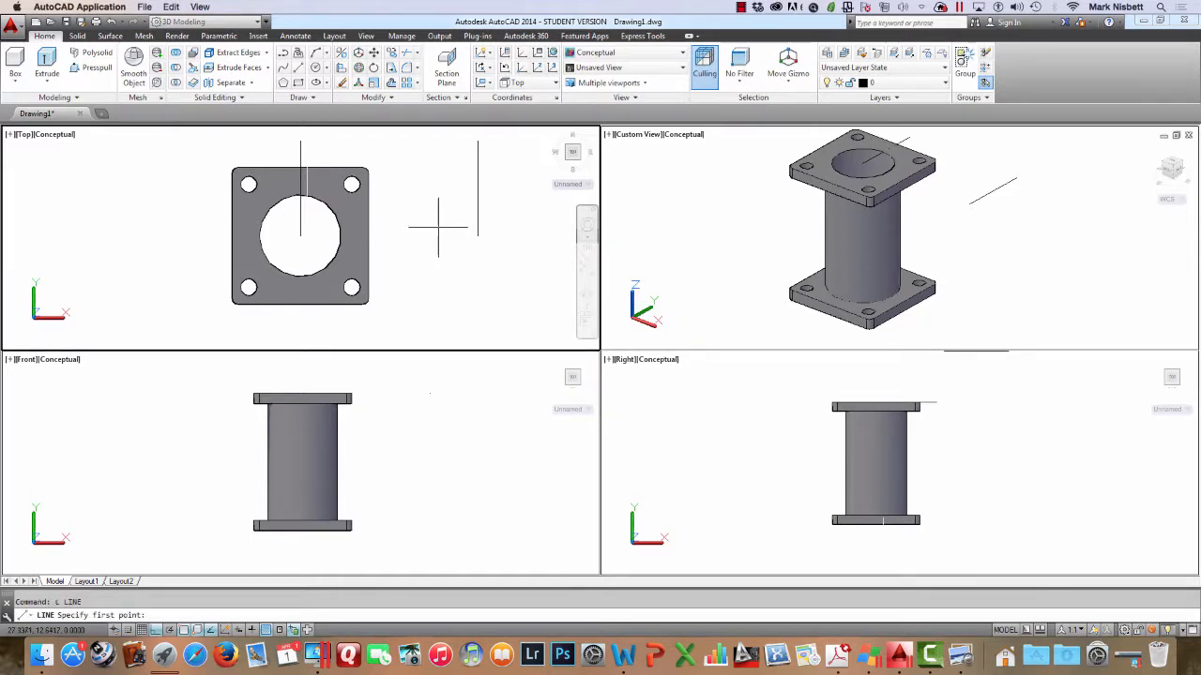
click(959, 169)
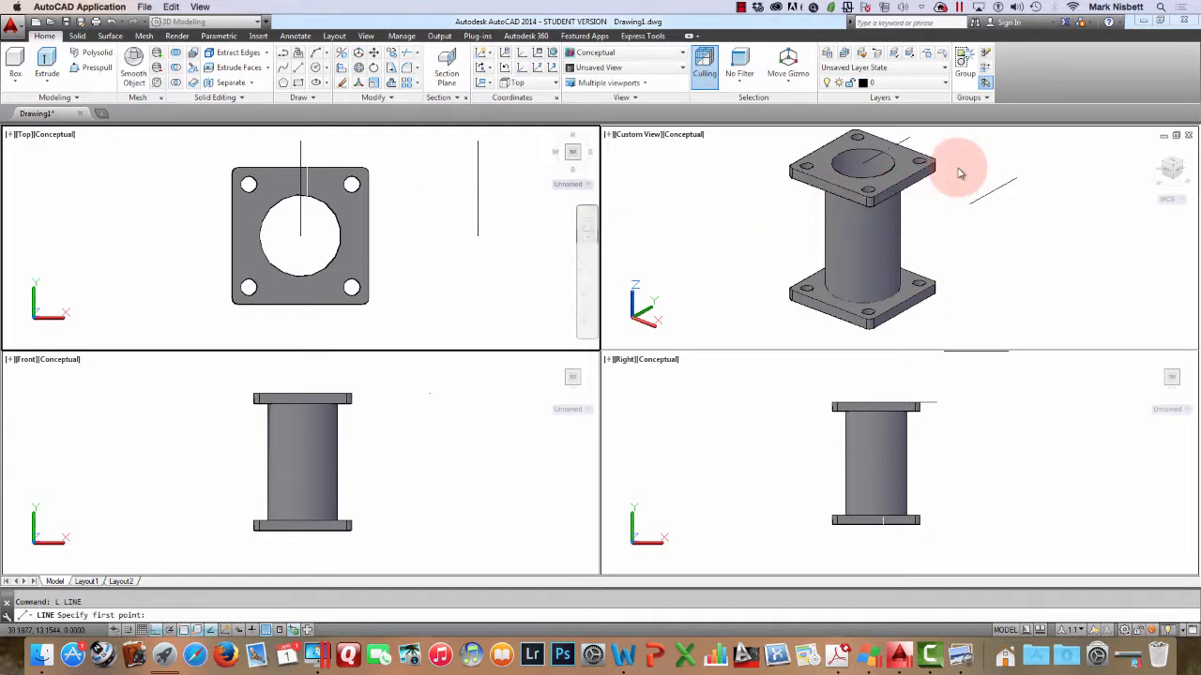
click(861, 164)
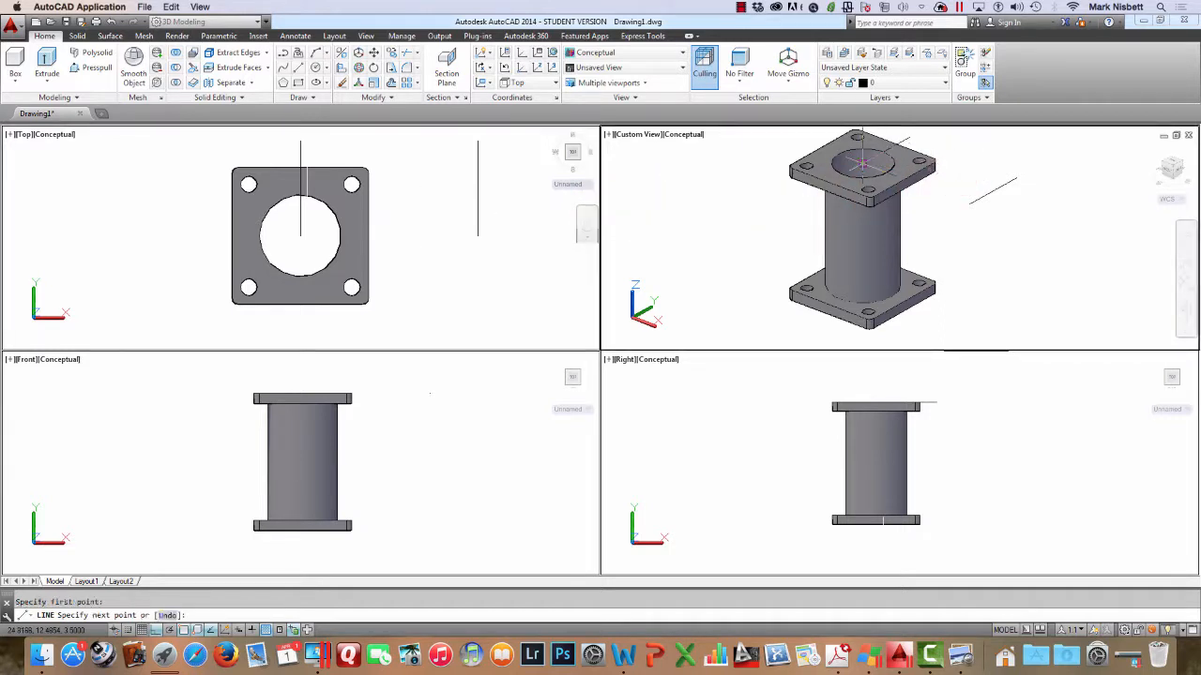
click(476, 225)
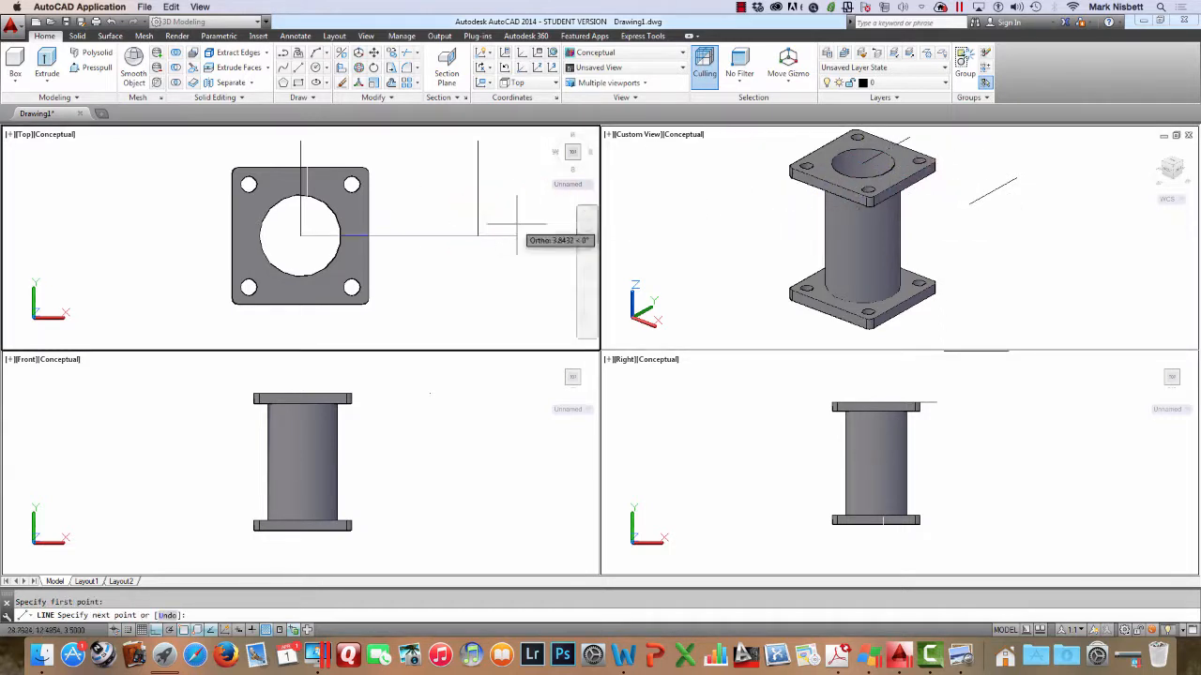
key(Escape)
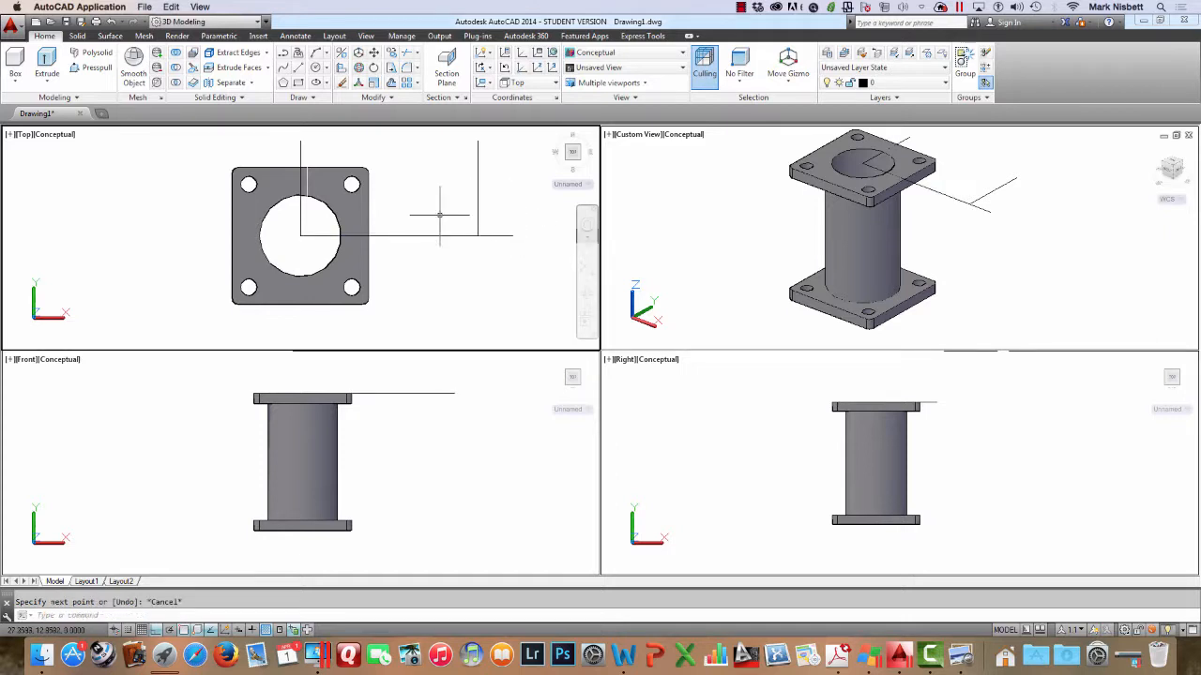
Offset the X-direction centre line to both sides by half of 3.625, calculating the distance with 'cal as 3.625/2
text(o)
key(Return)
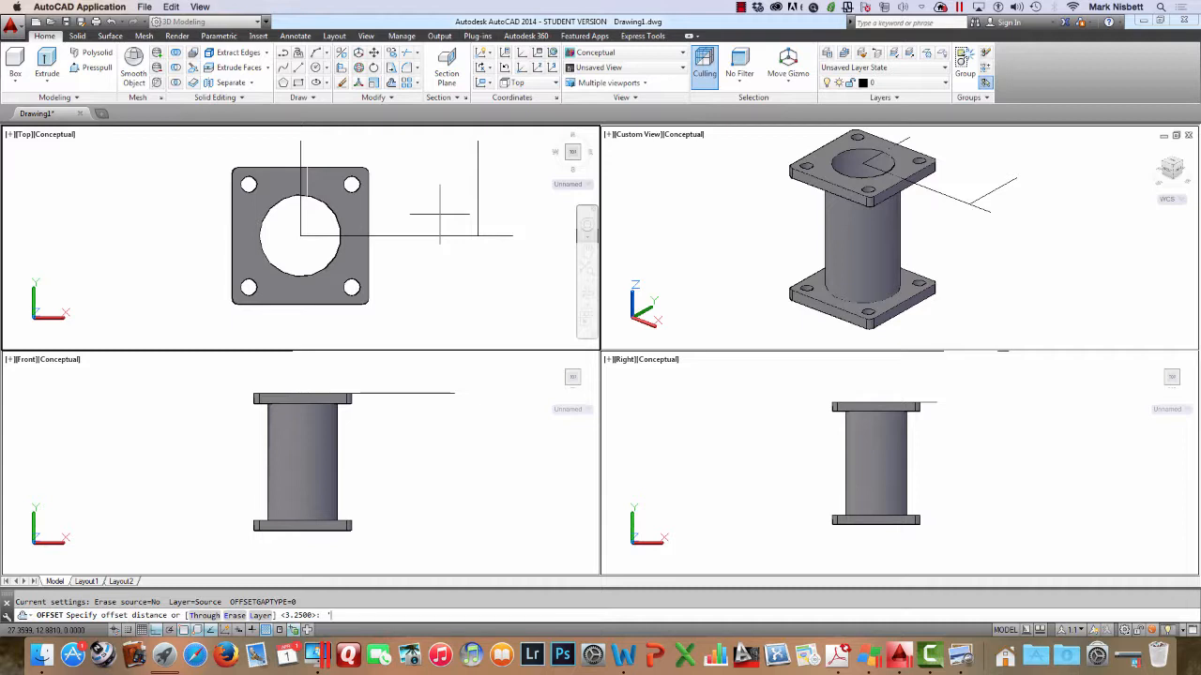
text(cal)
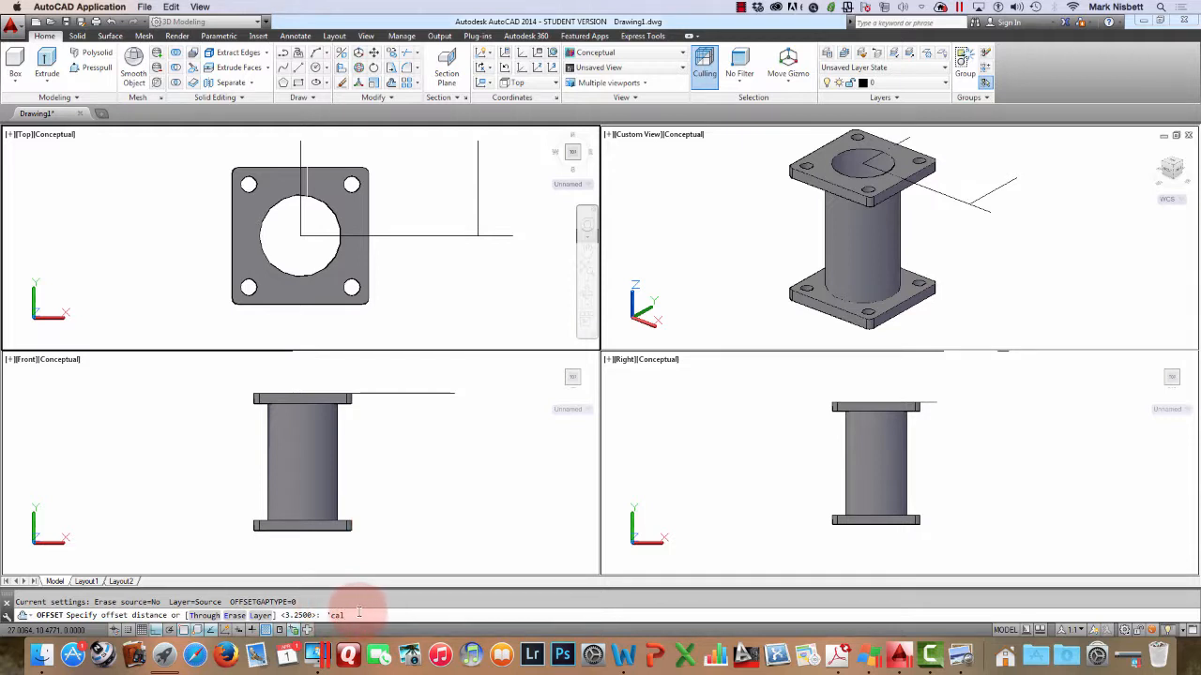
key(Return)
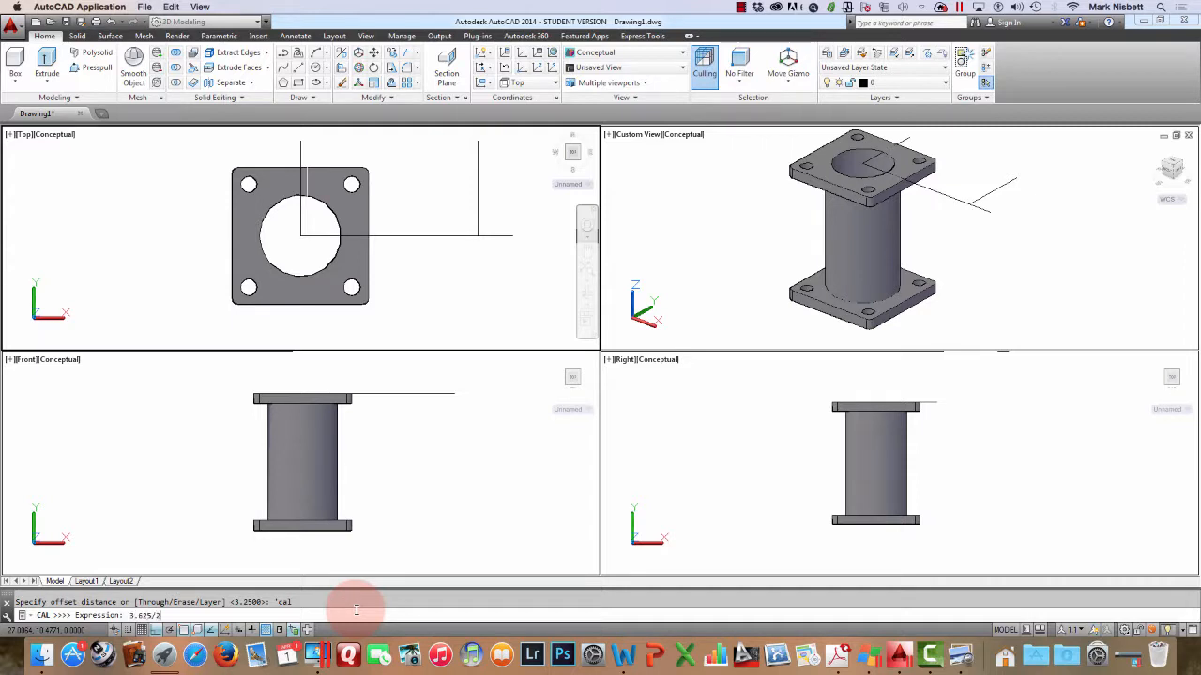
key(Return)
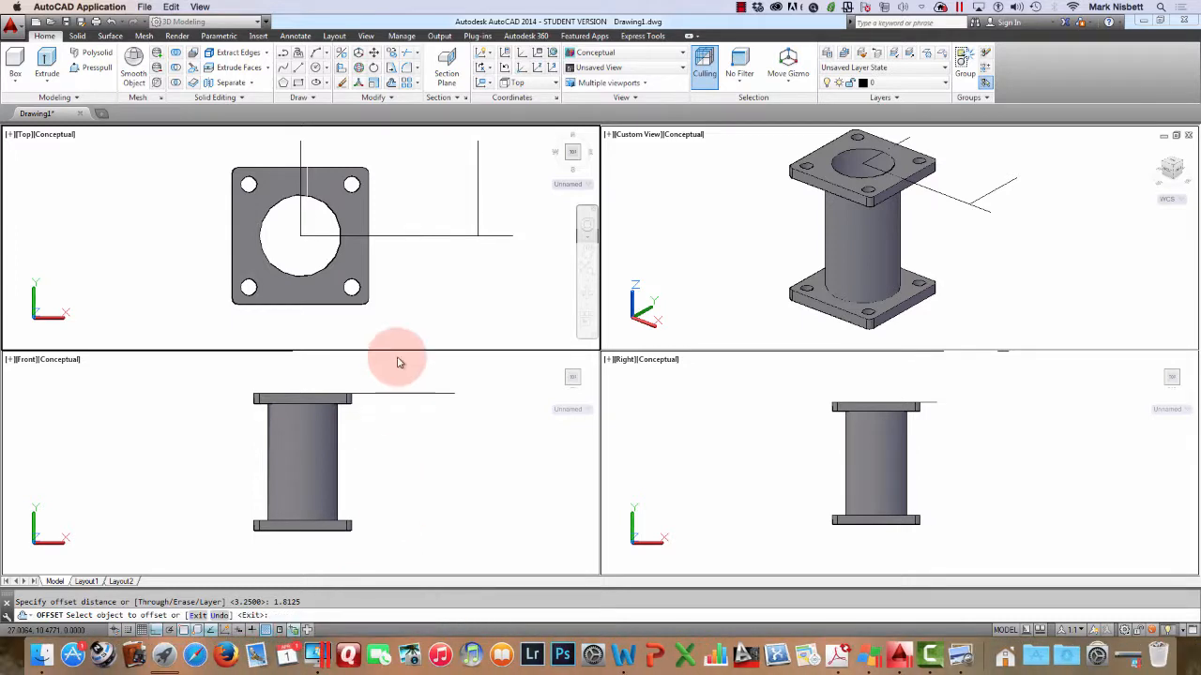
click(454, 236)
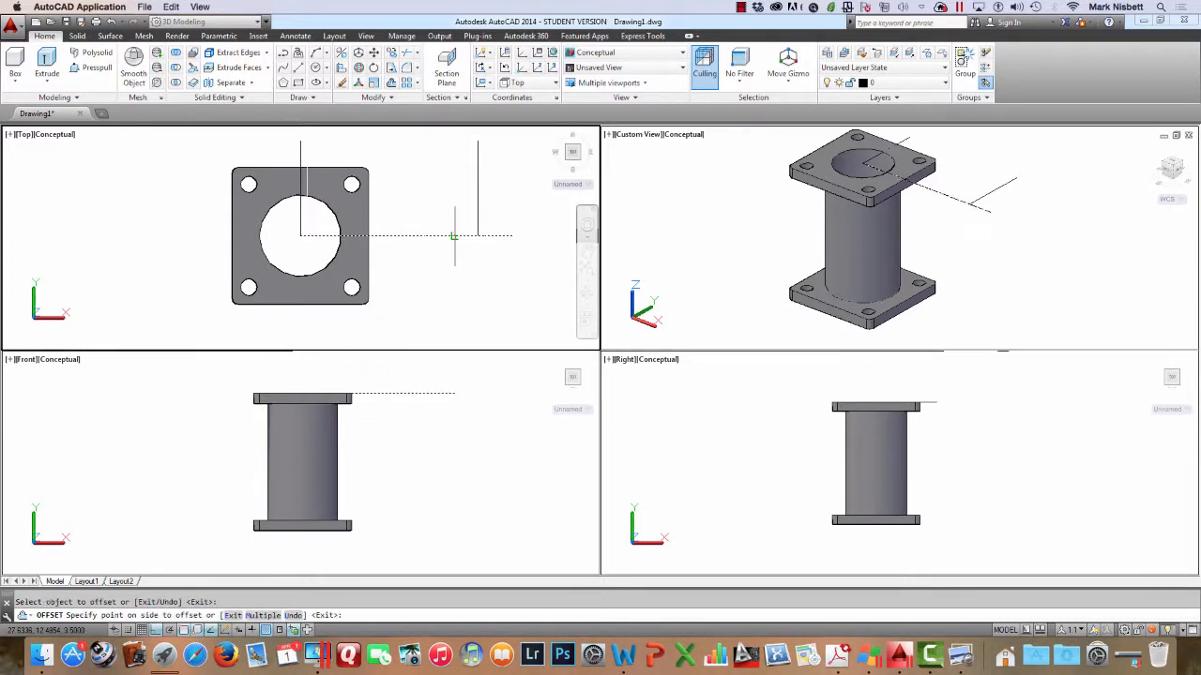
click(453, 203)
click(453, 236)
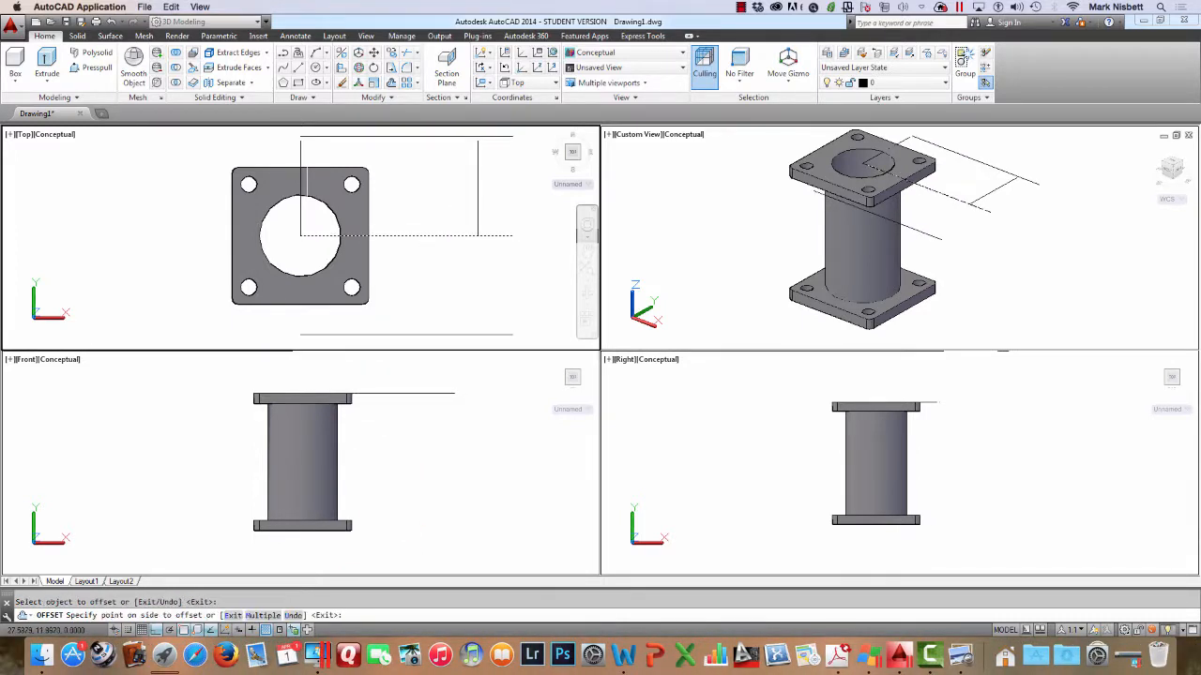
key(Escape)
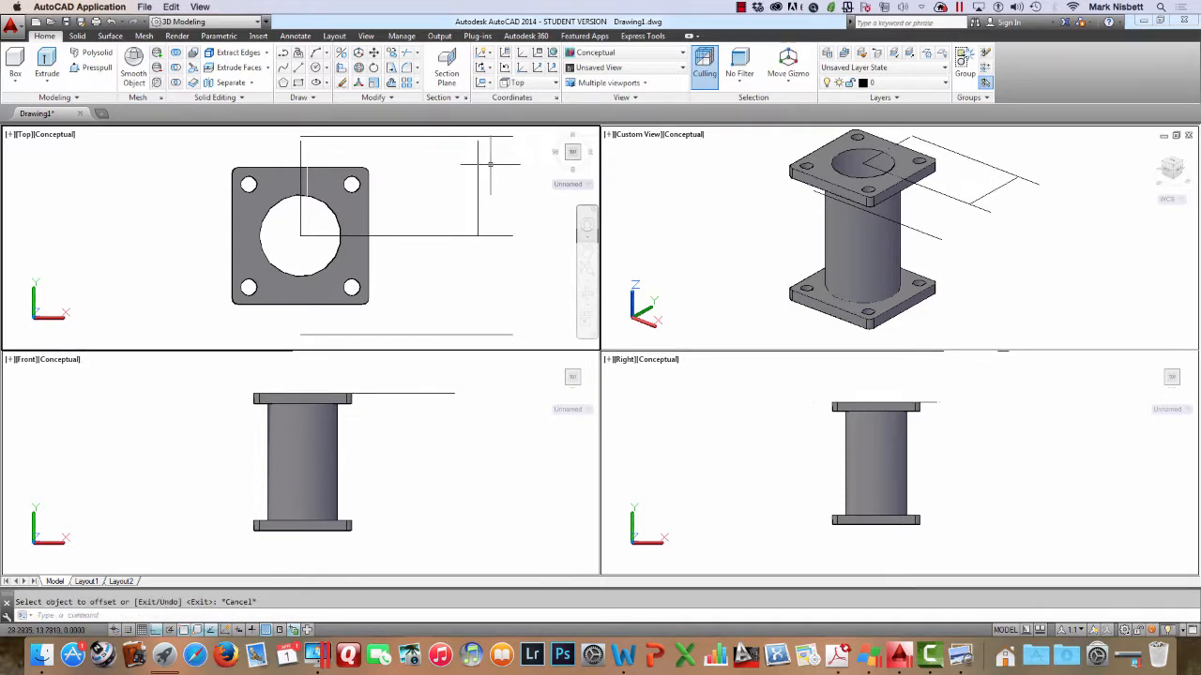
Fillet the outer Y-direction line with both X-direction offset lines at radius 0 to form square corners
text(f)
key(Return)
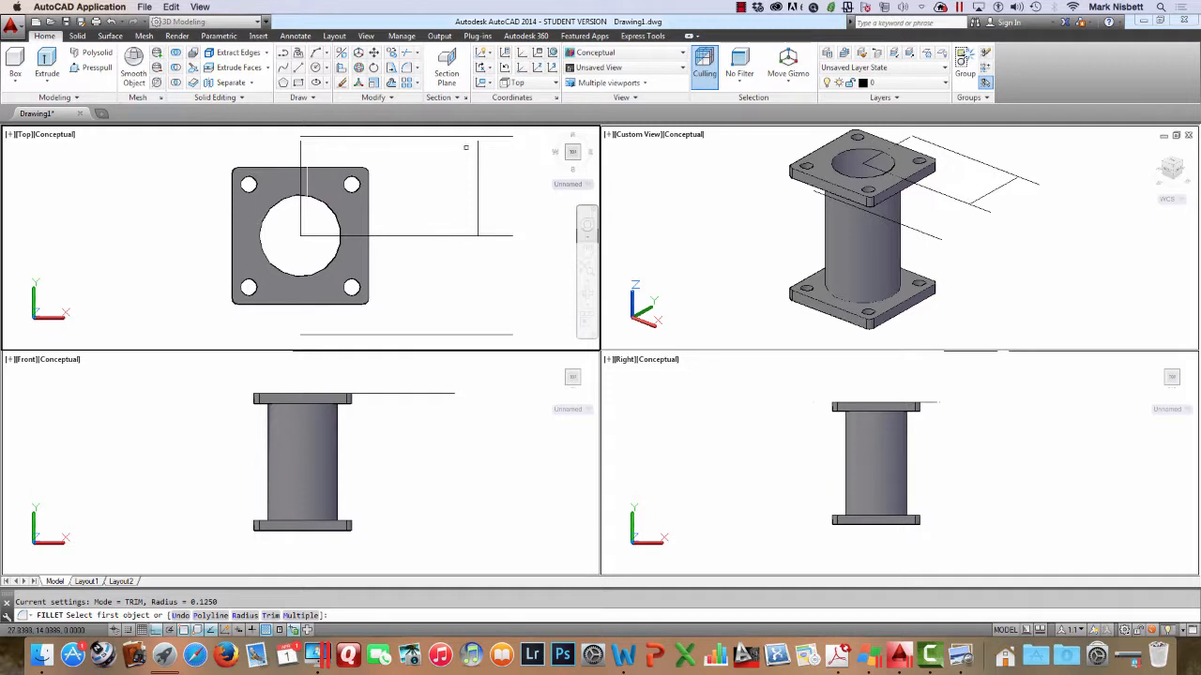
text(r)
key(Return)
text(0)
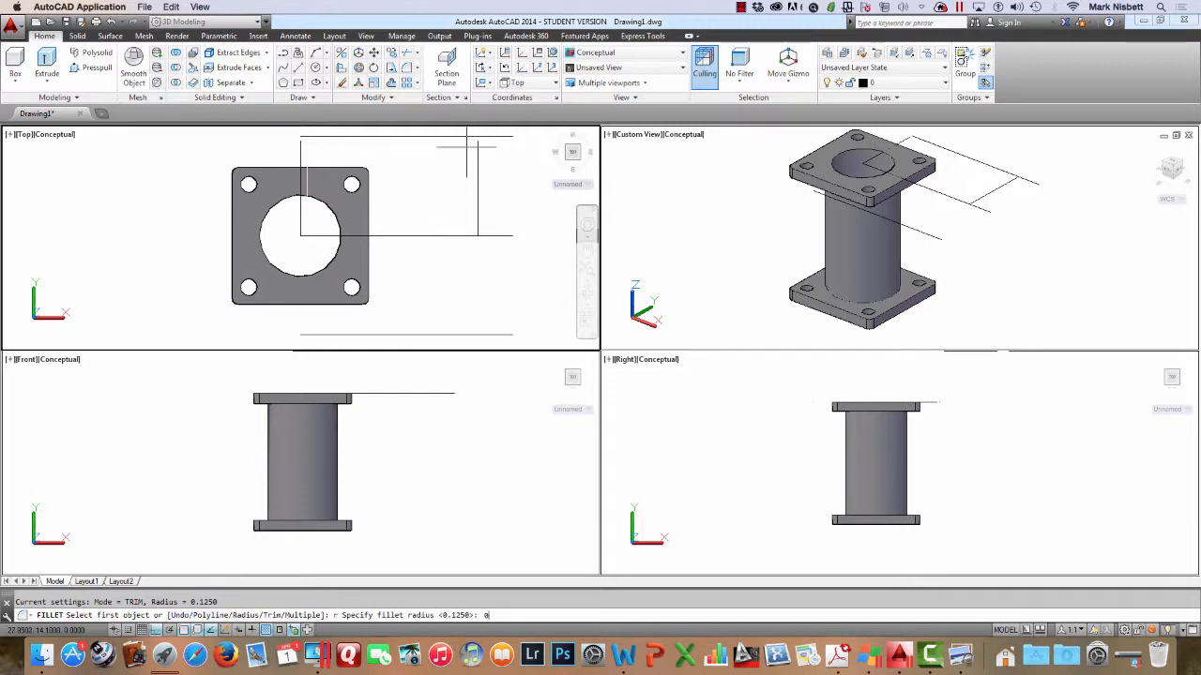
key(Return)
click(477, 151)
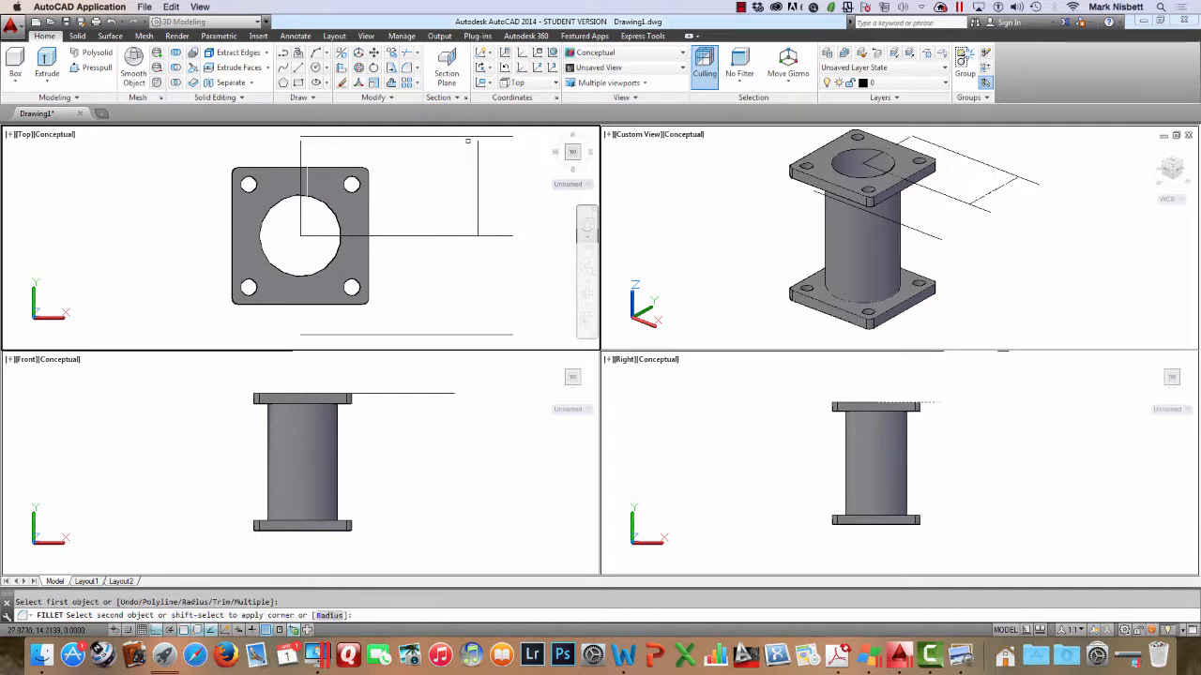
click(468, 139)
key(Return)
click(478, 220)
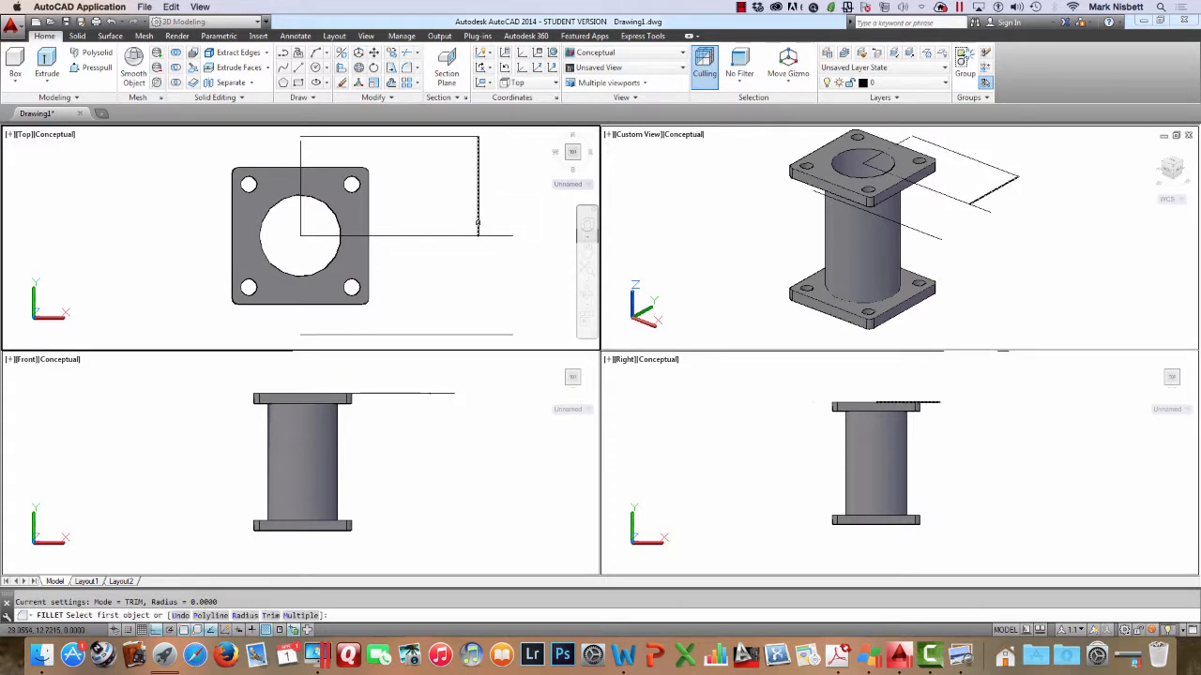
click(456, 331)
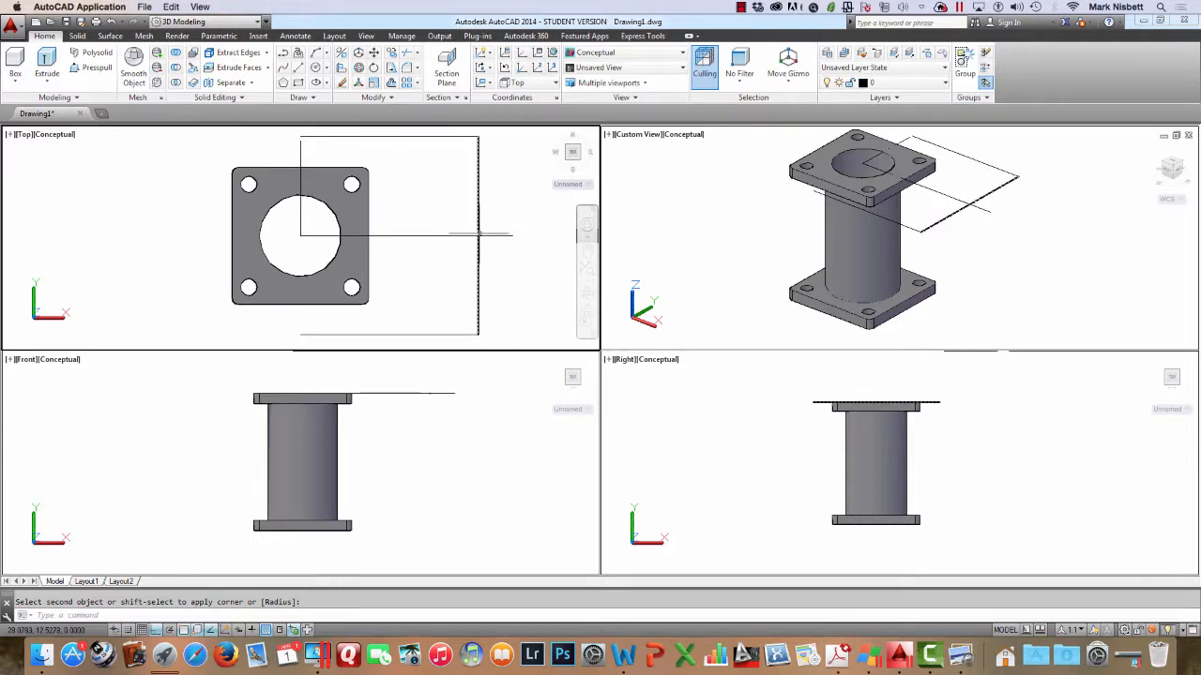
Offset the outer Y-direction line .125 toward the bore
text(o)
key(Return)
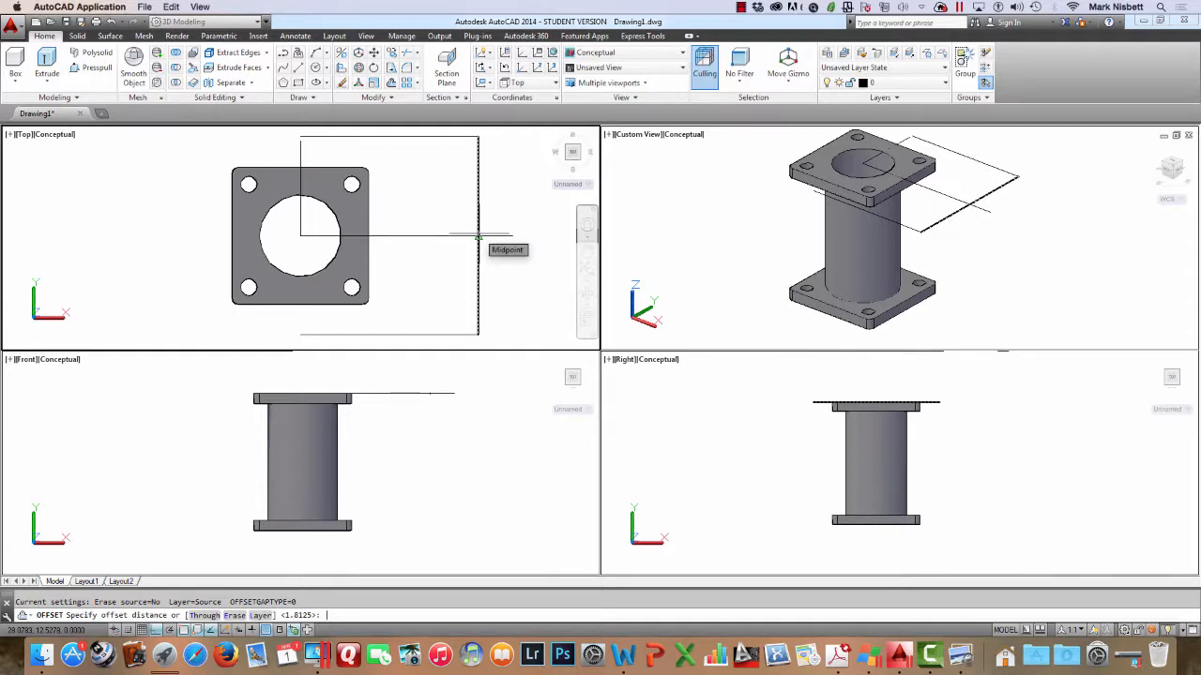
text(.1)
key(Return)
click(479, 237)
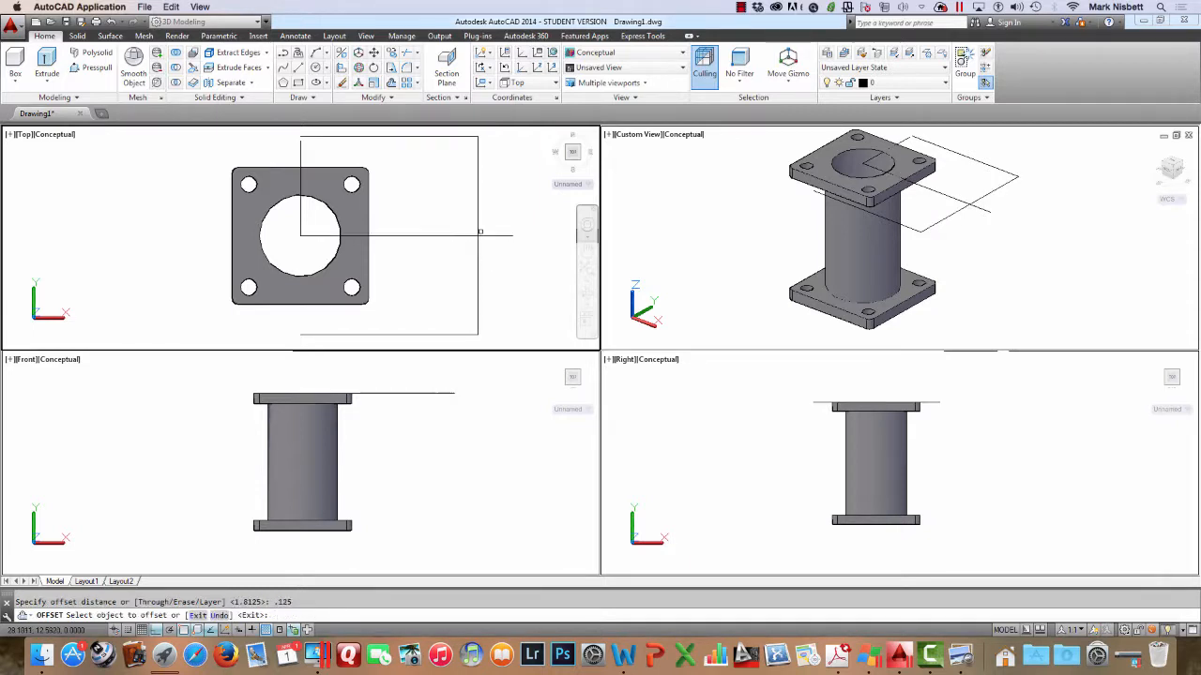
click(463, 219)
key(Escape)
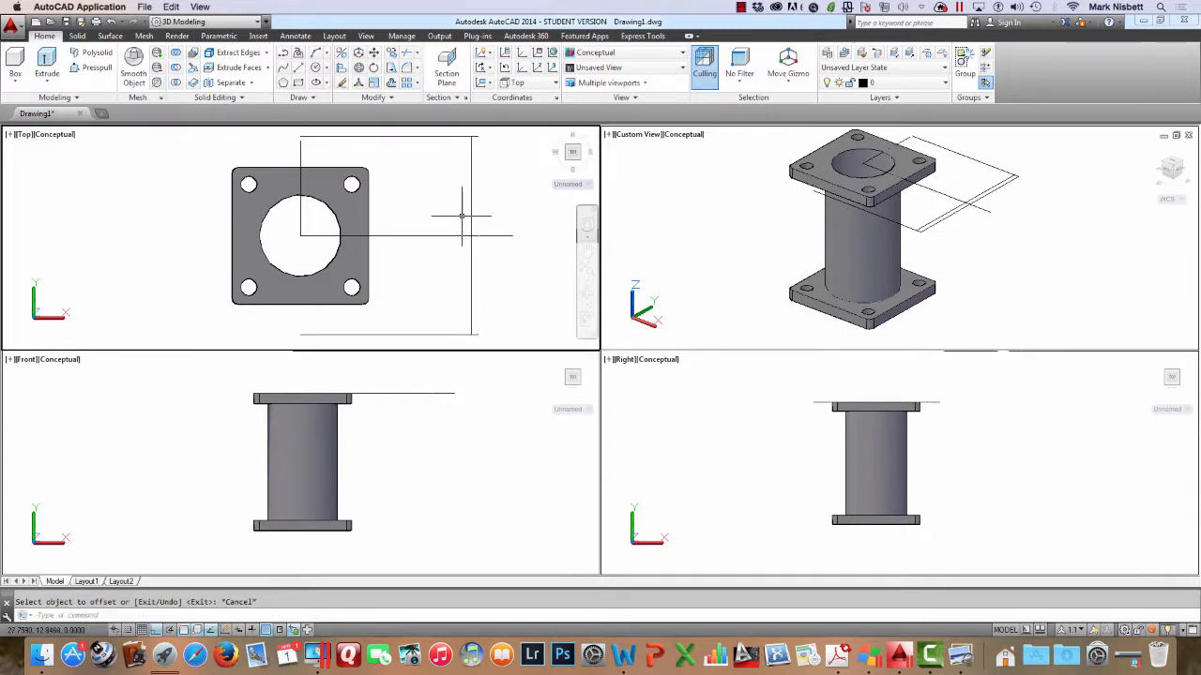
Offset the inner of the two Y-direction lines a further .25 toward the bore
key(Return)
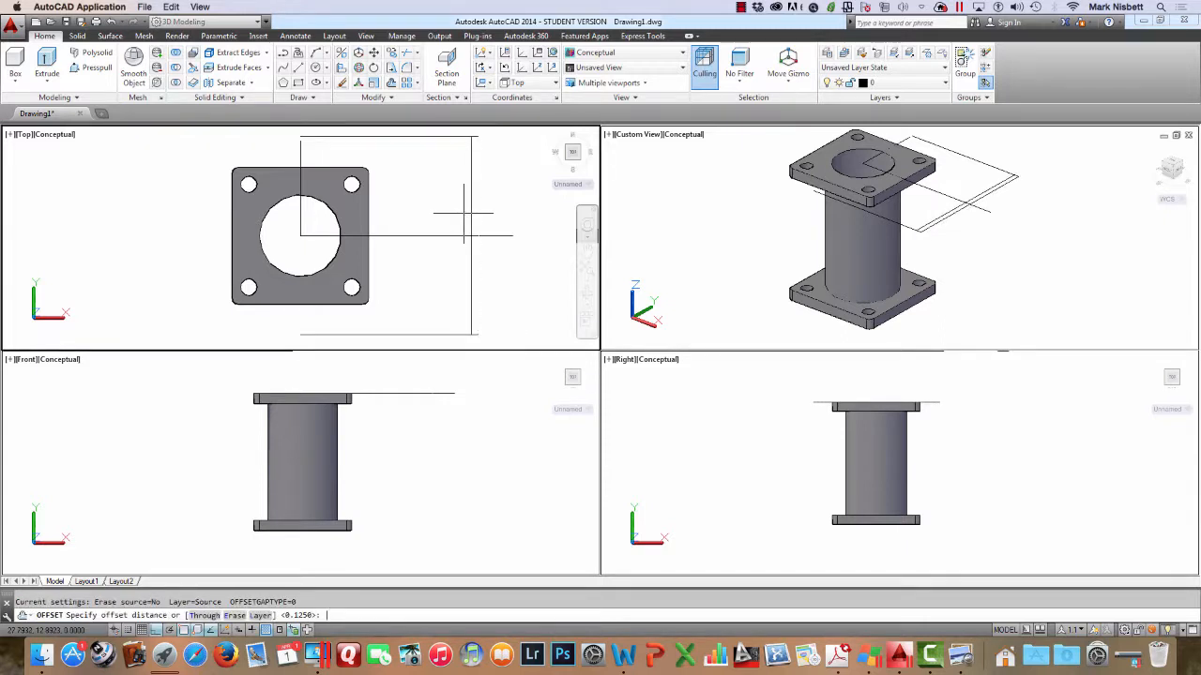
text(.25)
key(Return)
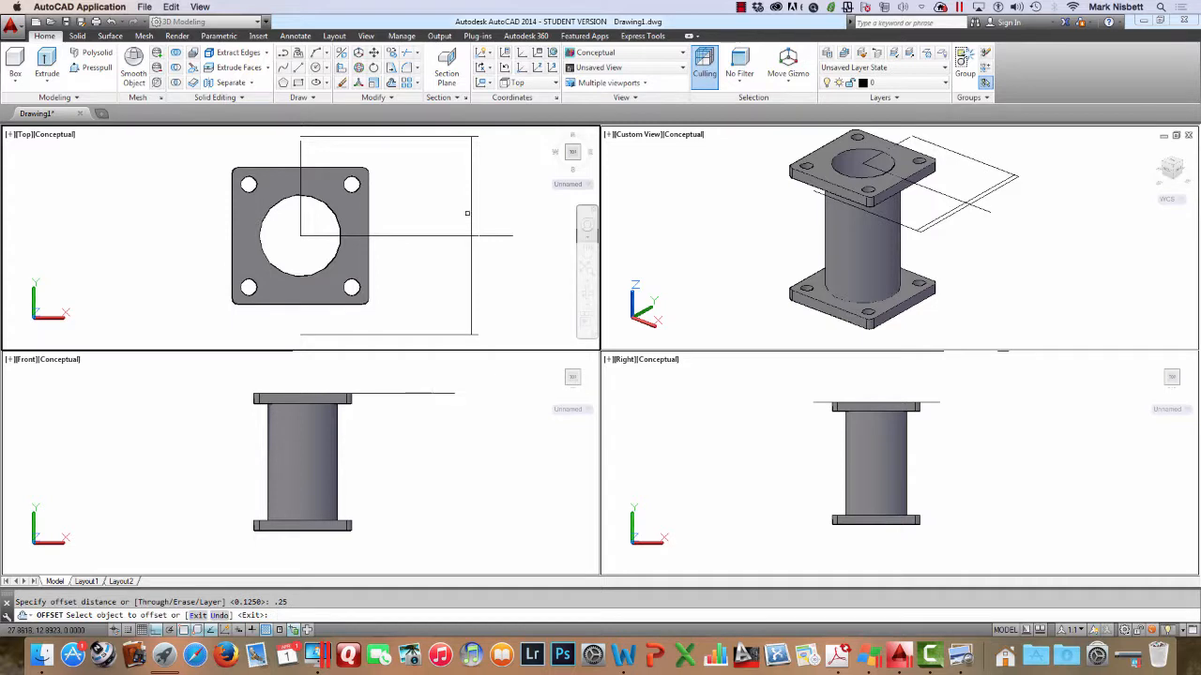
click(473, 210)
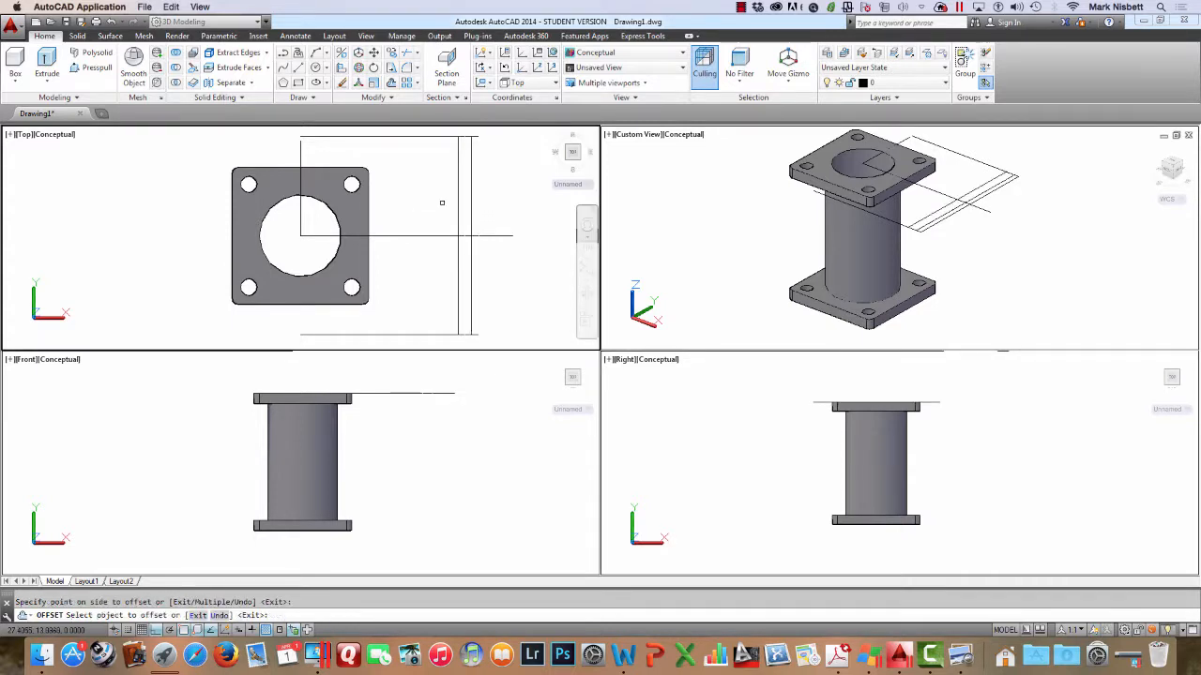
click(440, 201)
key(Escape)
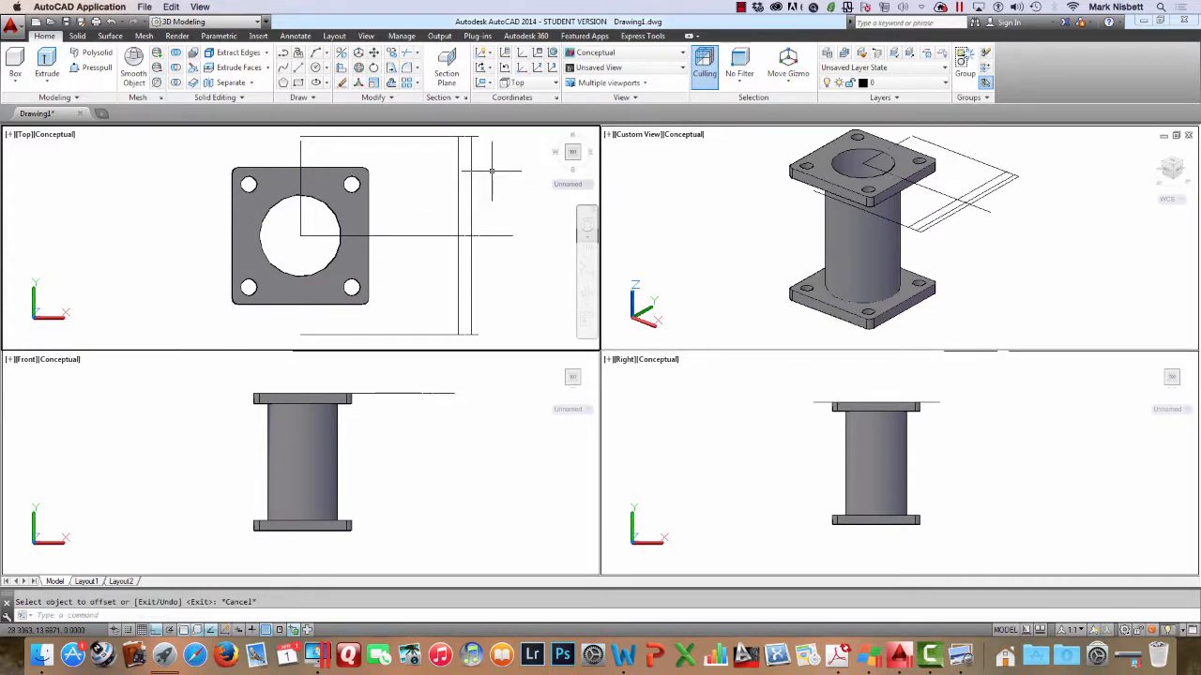
Regenerate the drawing to refresh the construction lines in the Top viewport
text(regen)
key(Return)
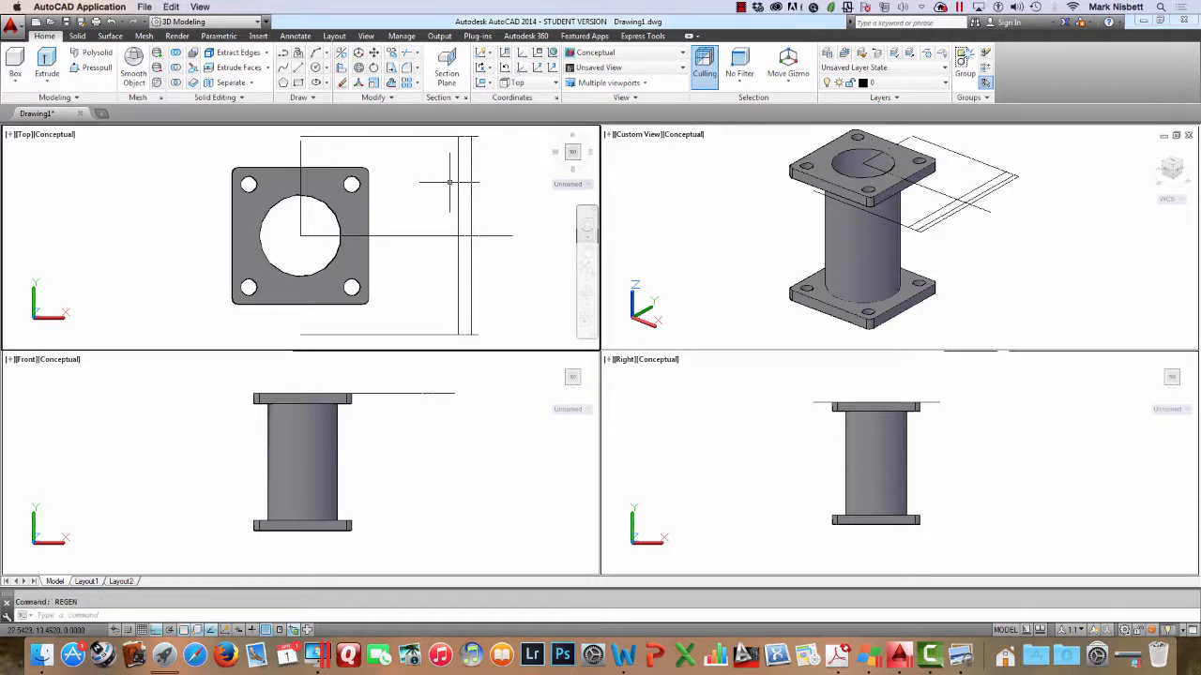
scroll(503, 207, up, 5)
scroll(503, 206, down, 8)
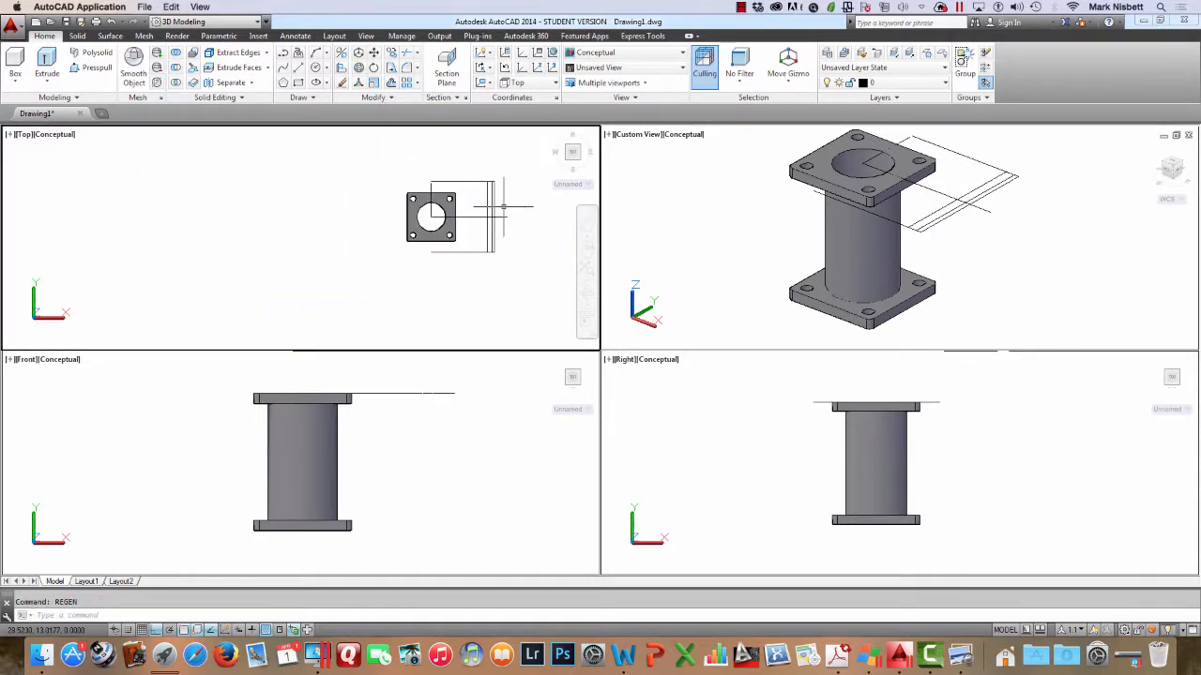
scroll(503, 207, up, 4)
scroll(503, 206, down, 4)
scroll(503, 207, up, 3)
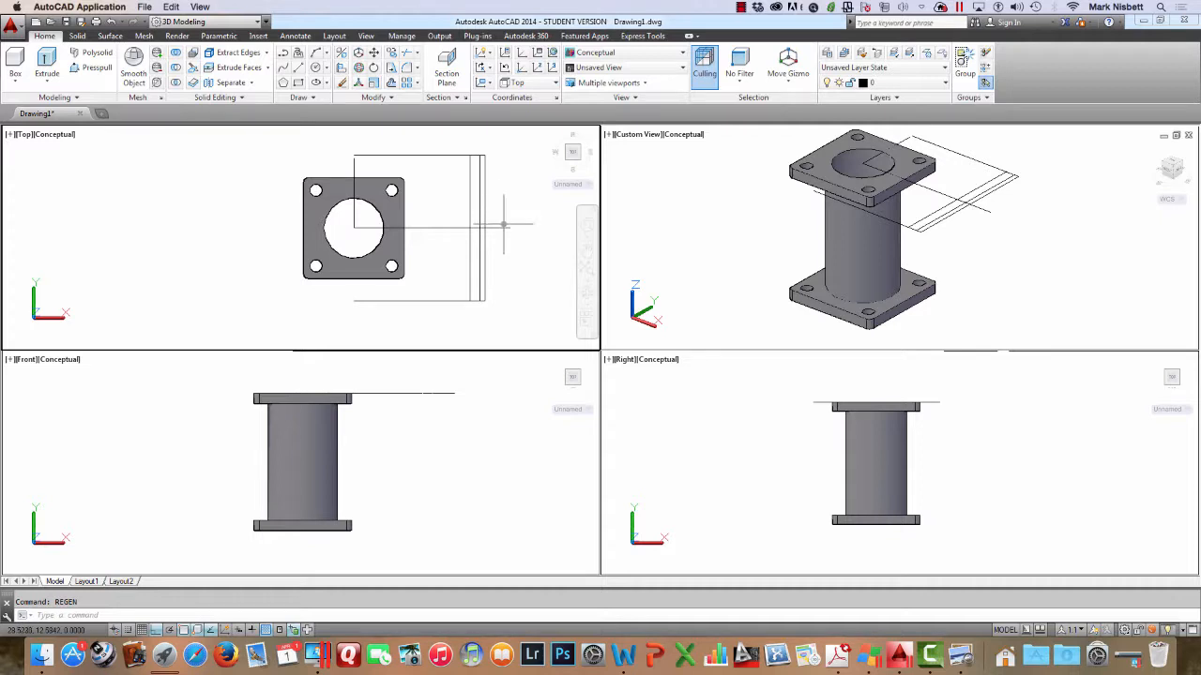
Check the side plate's dimensions in the reference image Untitled1.png, then return to the AutoCAD drawing
click(519, 486)
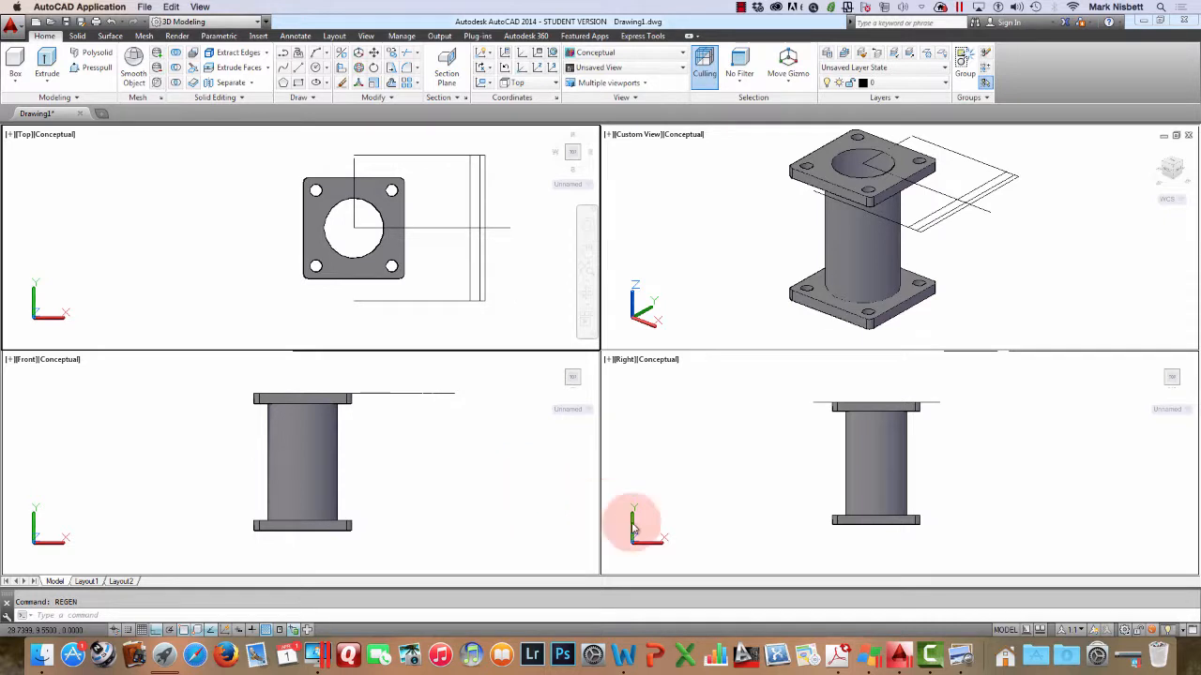
click(941, 585)
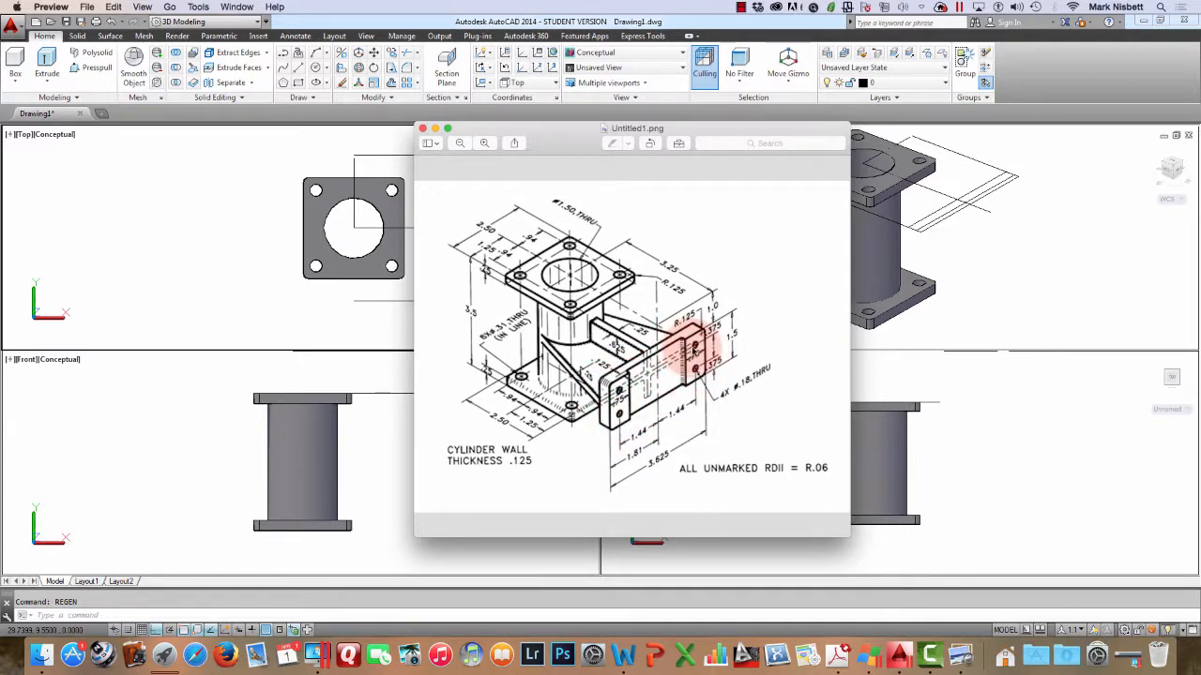
click(398, 298)
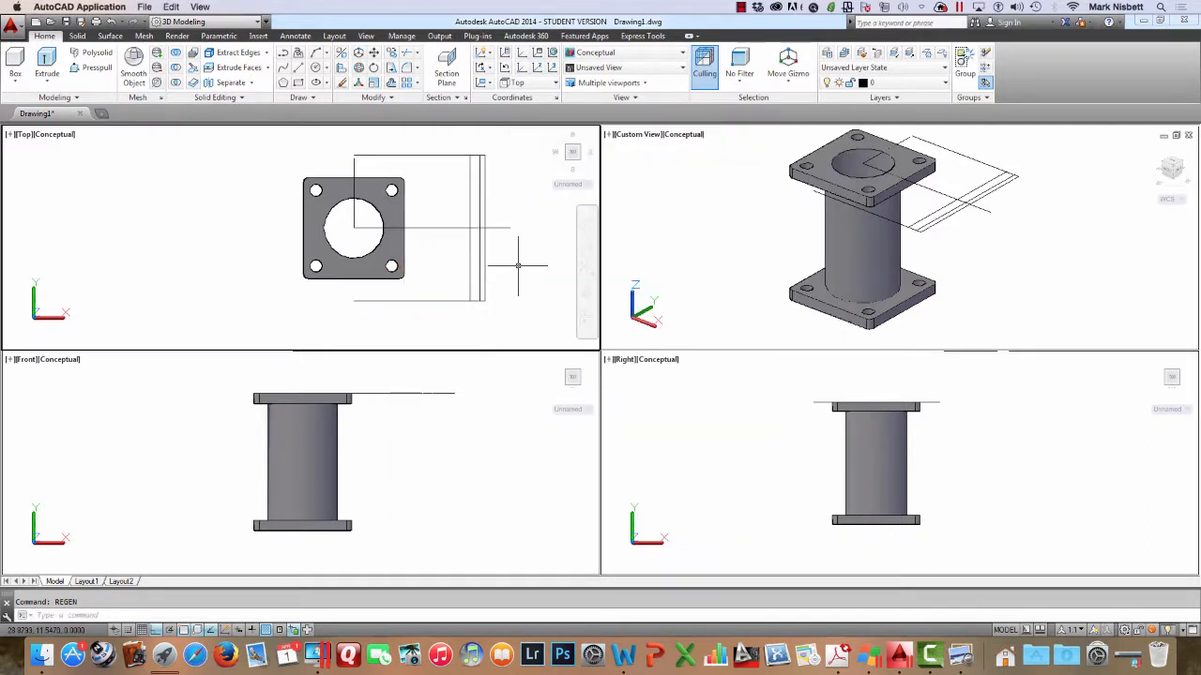
Try to offset the lower X-direction line toward the bore centre with a distance of 75, and regenerate the drawing
text(o)
key(Return)
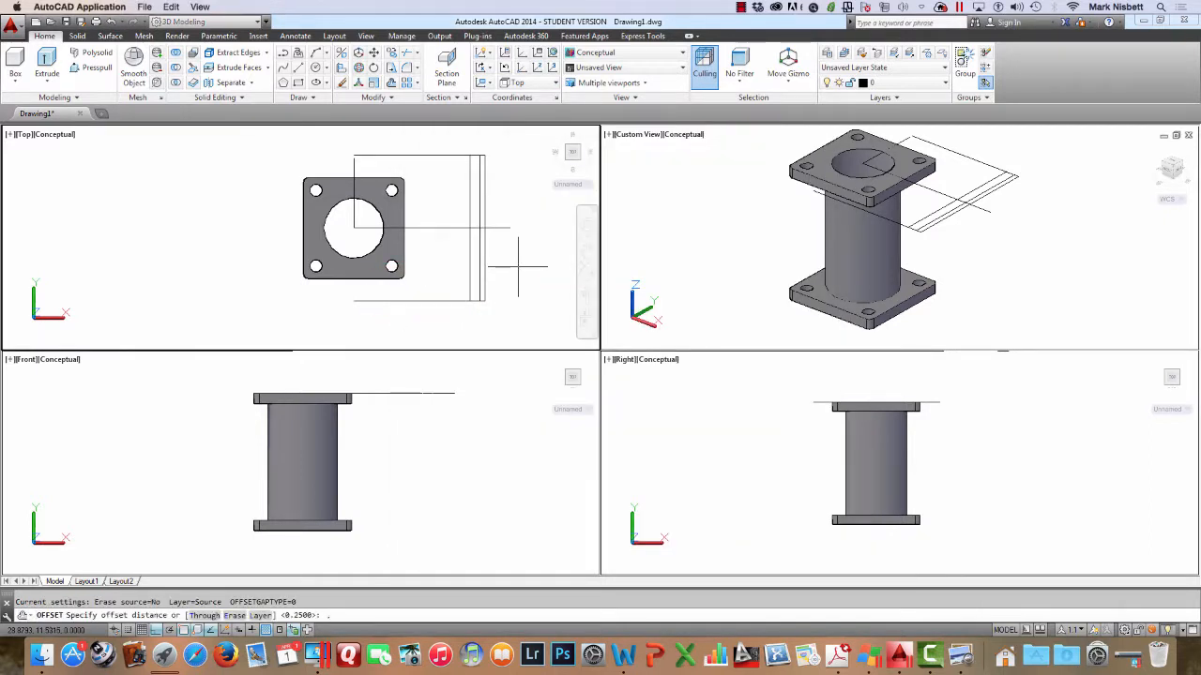
text(7)
key(Return)
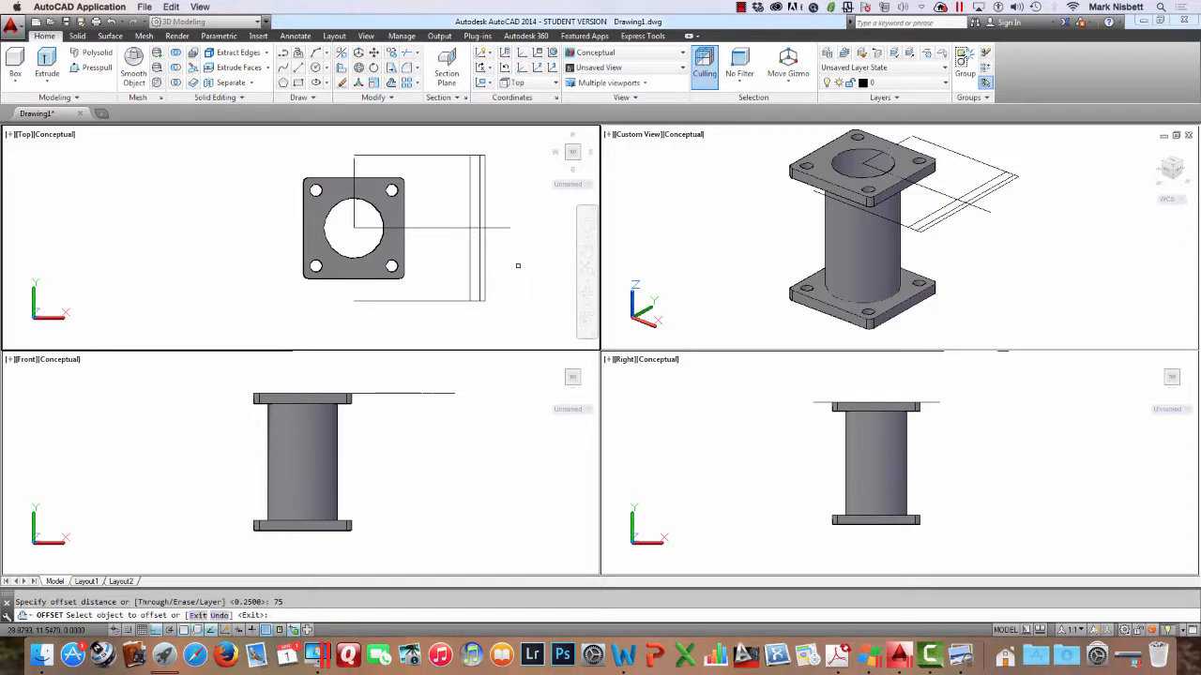
click(449, 300)
click(448, 267)
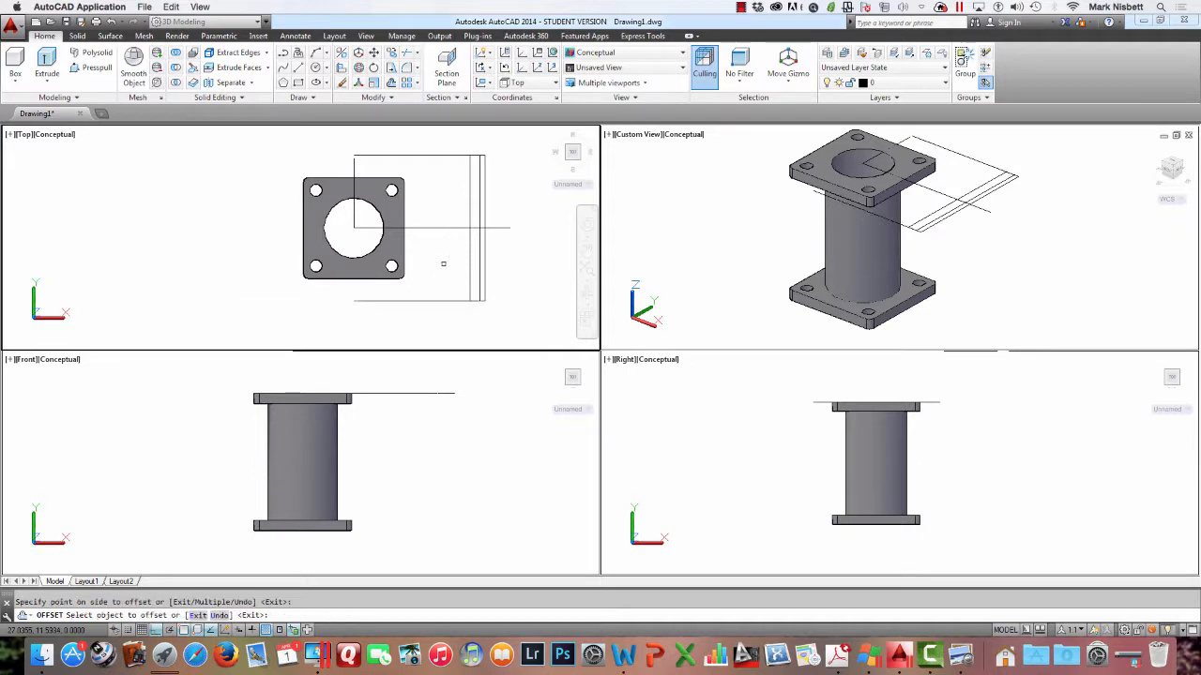
key(Escape)
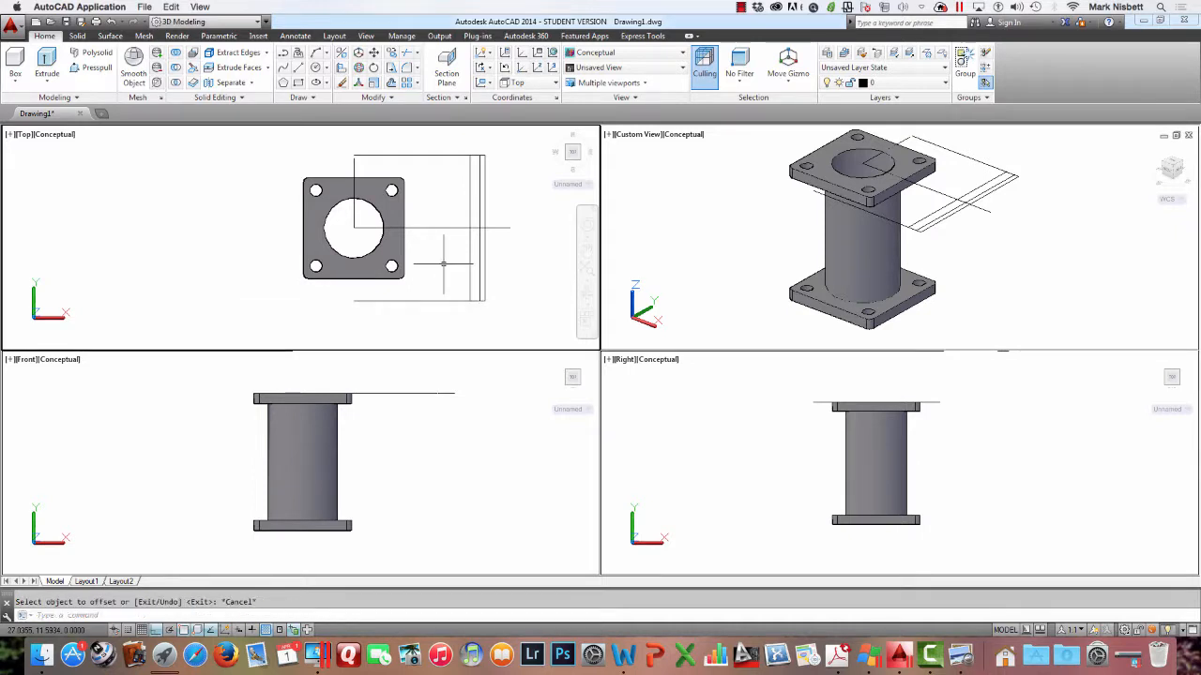
text(regen)
key(Return)
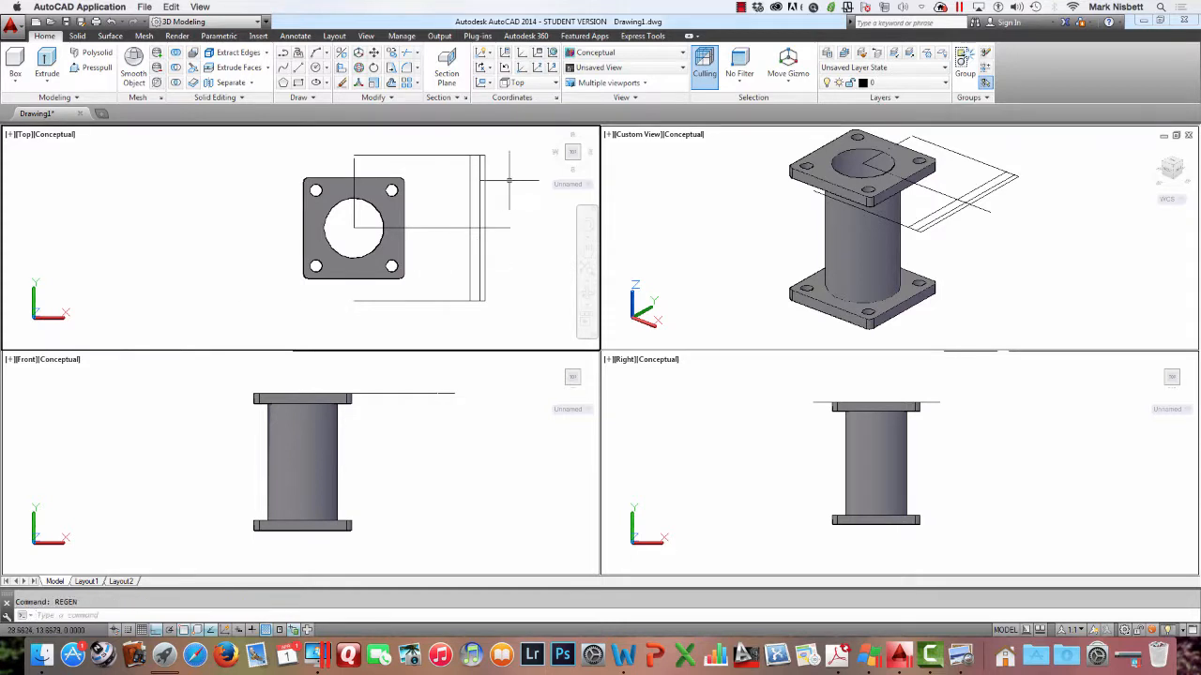
Switch from four viewports to a single viewport showing the Top view
click(607, 82)
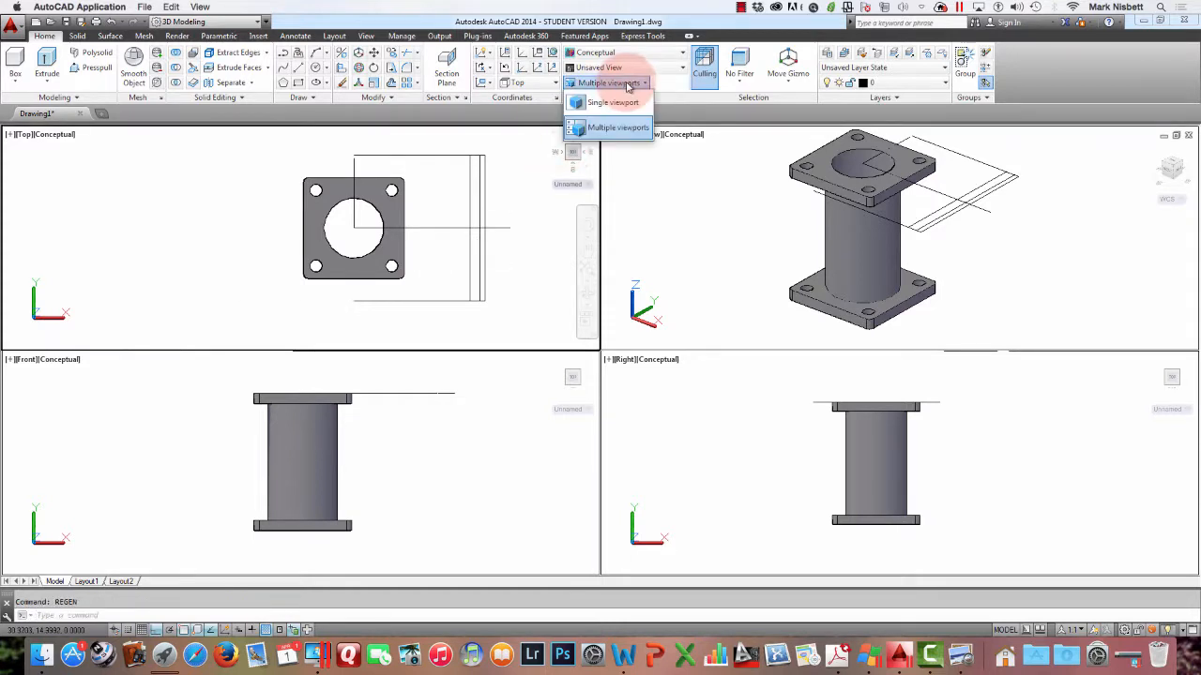
click(602, 101)
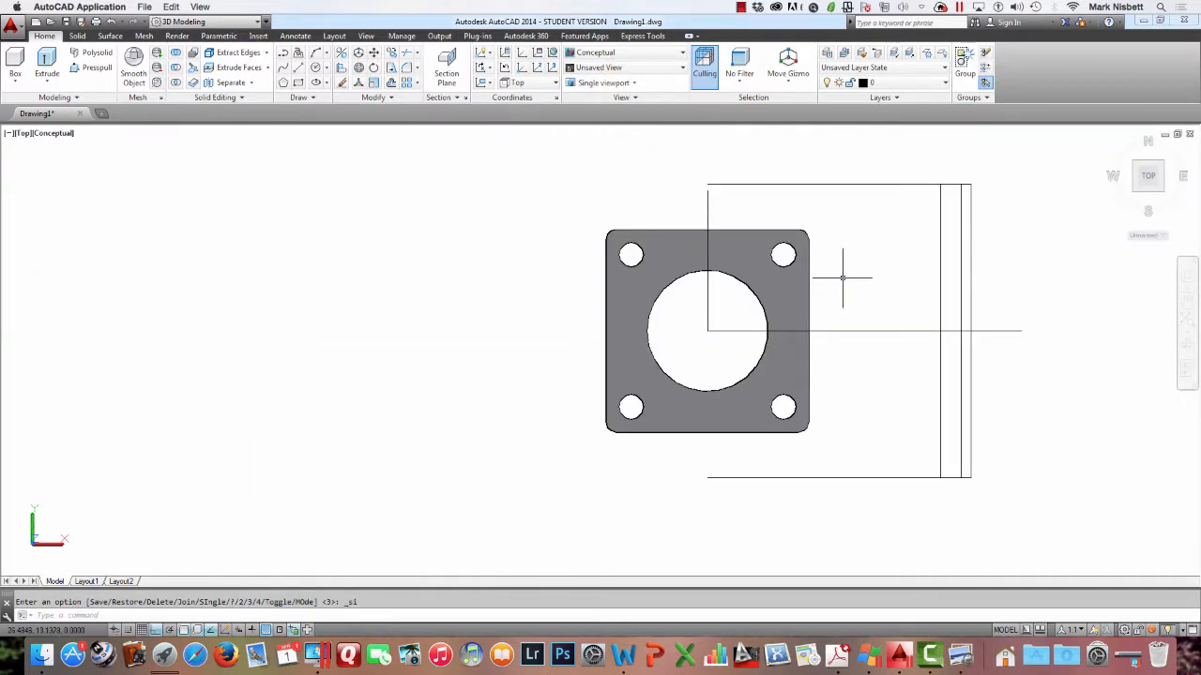
middle_drag(800, 290, 611, 296)
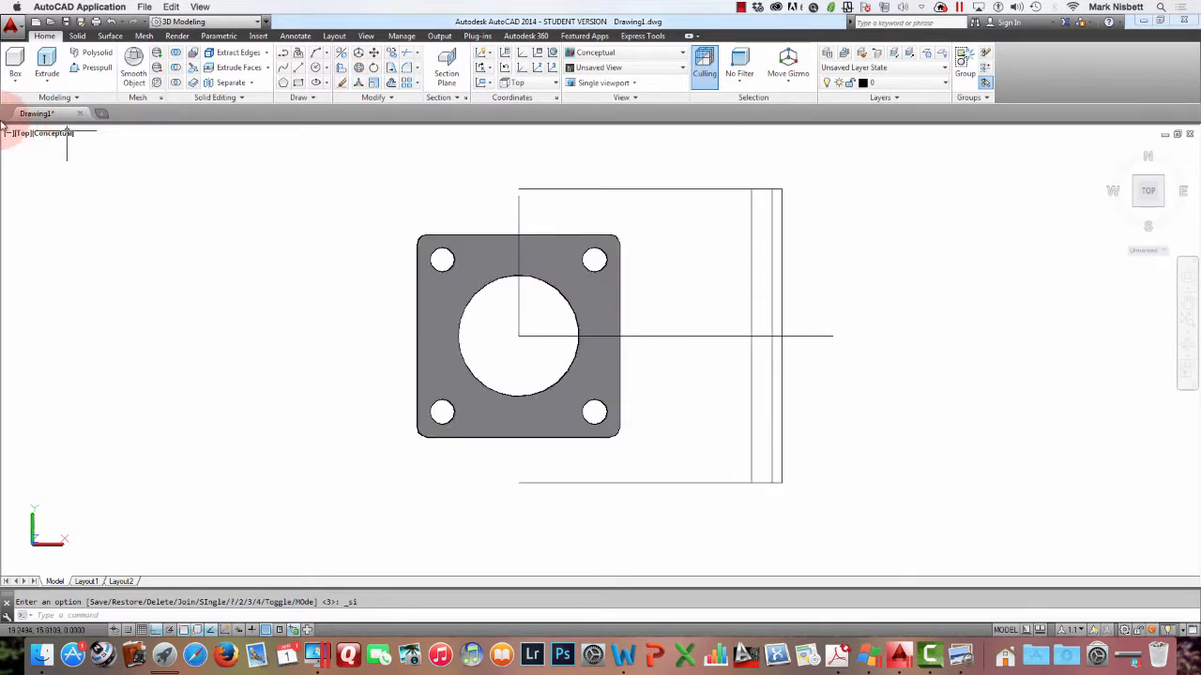
click(22, 133)
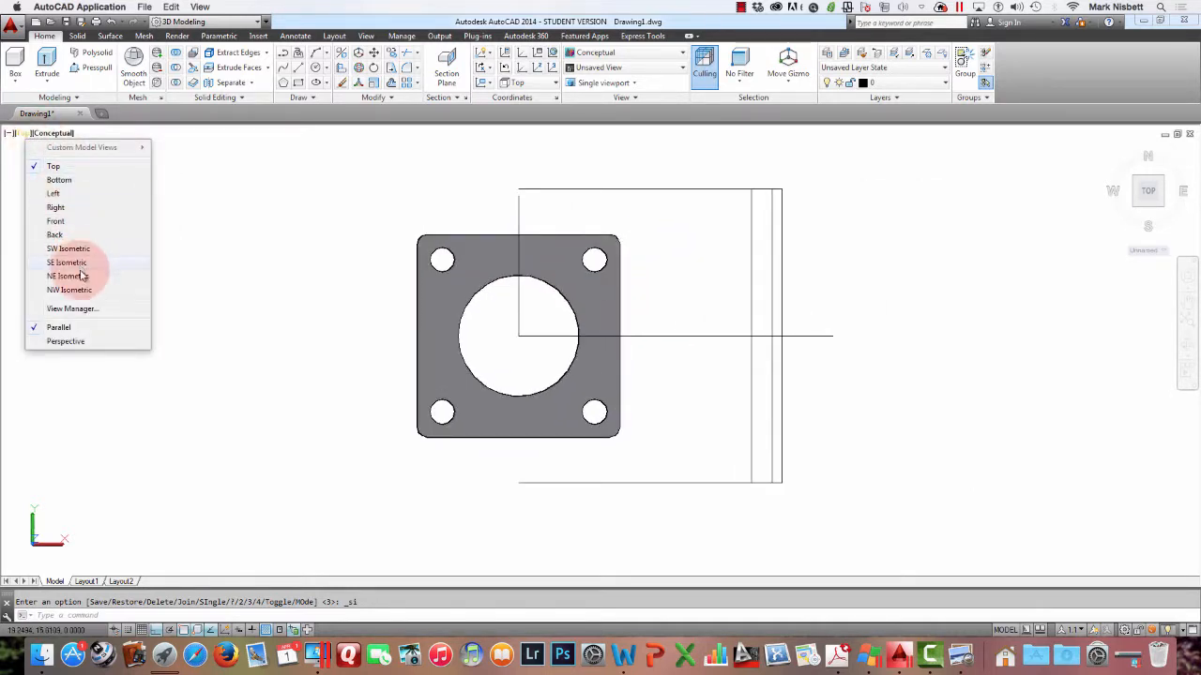
click(60, 181)
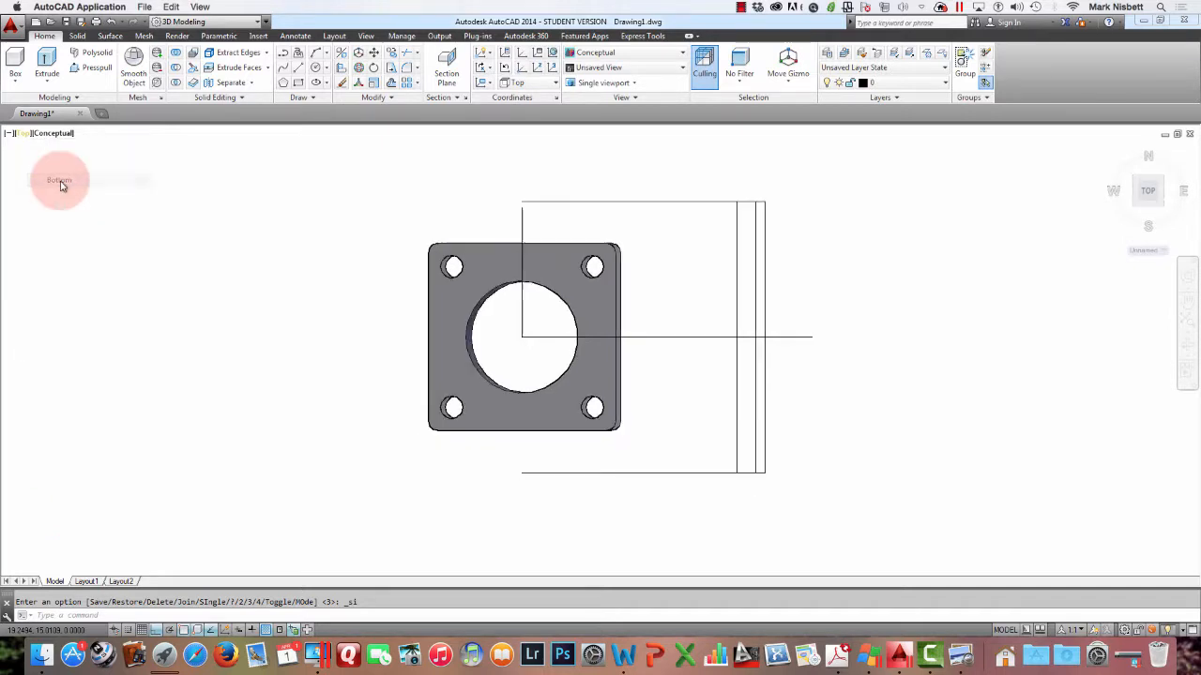
click(31, 134)
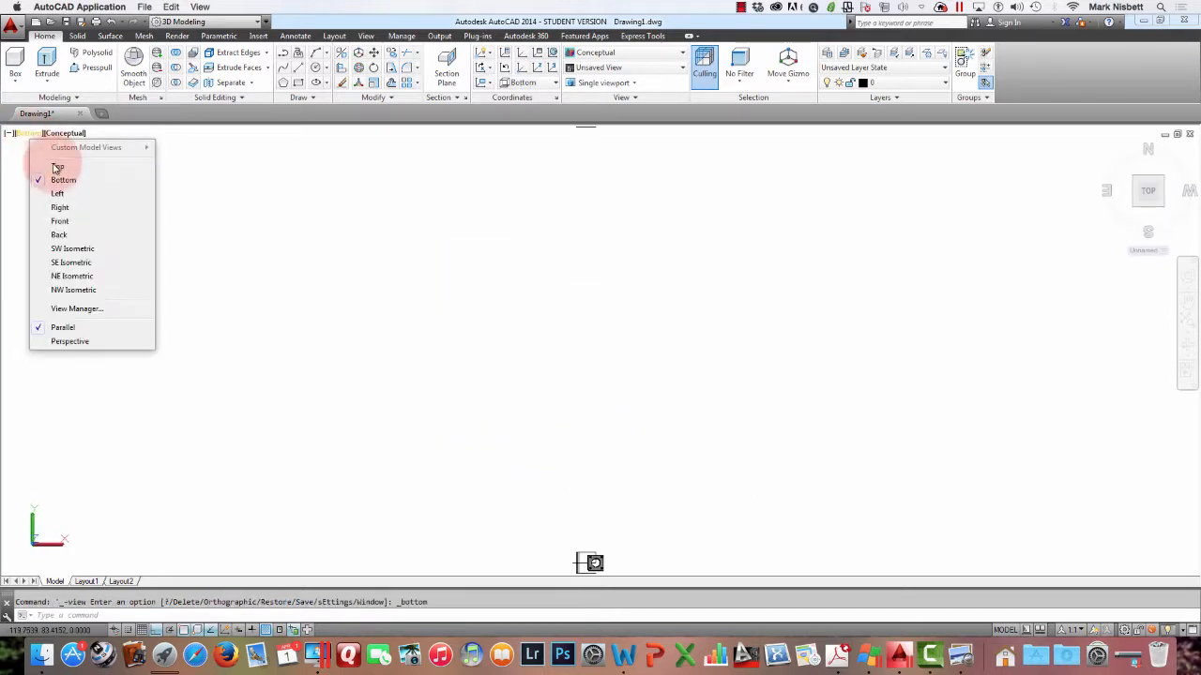
click(56, 166)
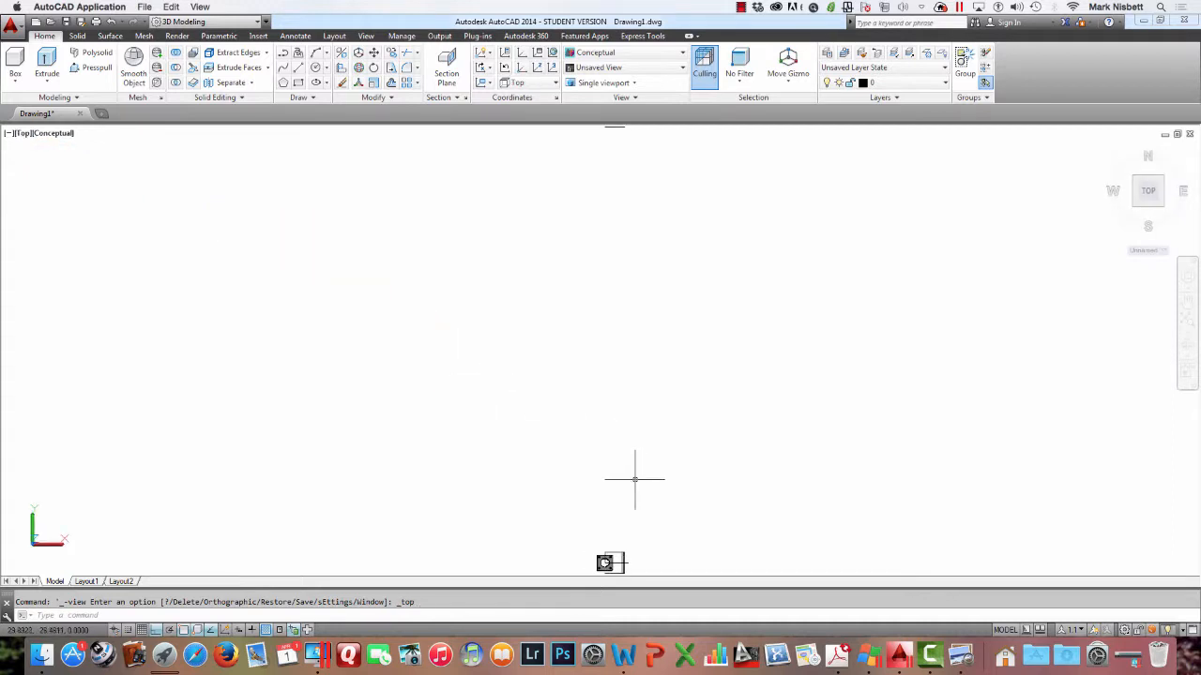
middle_drag(632, 452, 633, 255)
scroll(624, 362, up, 5)
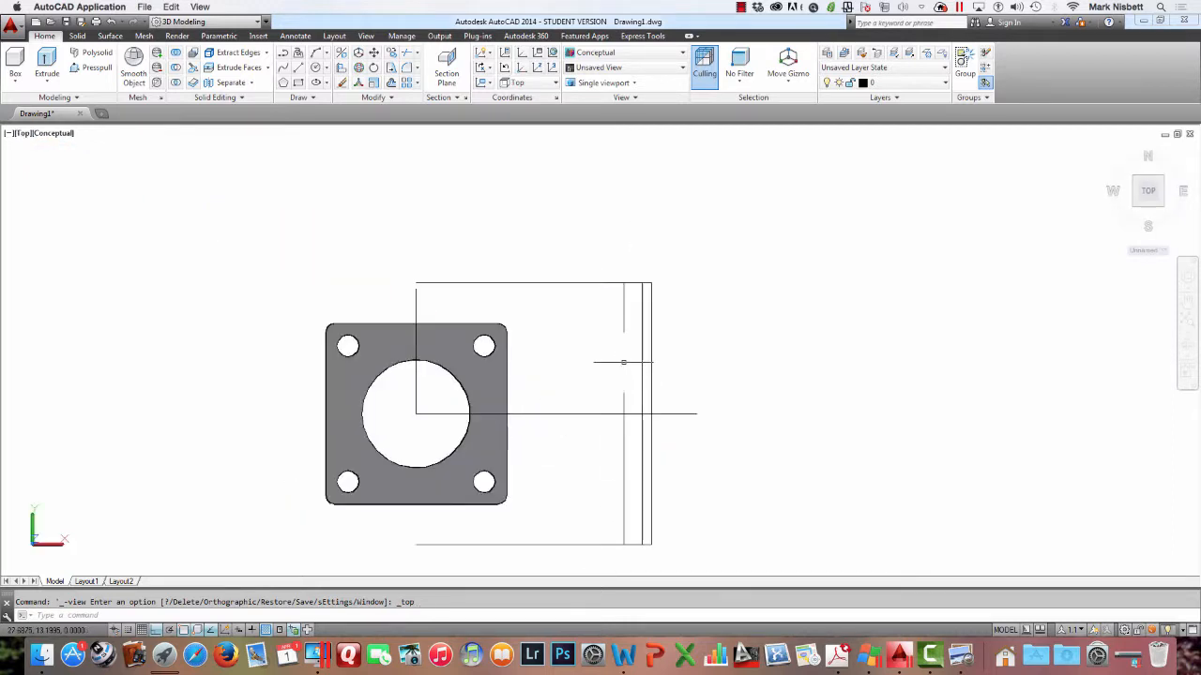
scroll(622, 363, down, 4)
scroll(619, 361, up, 3)
scroll(618, 361, up, 2)
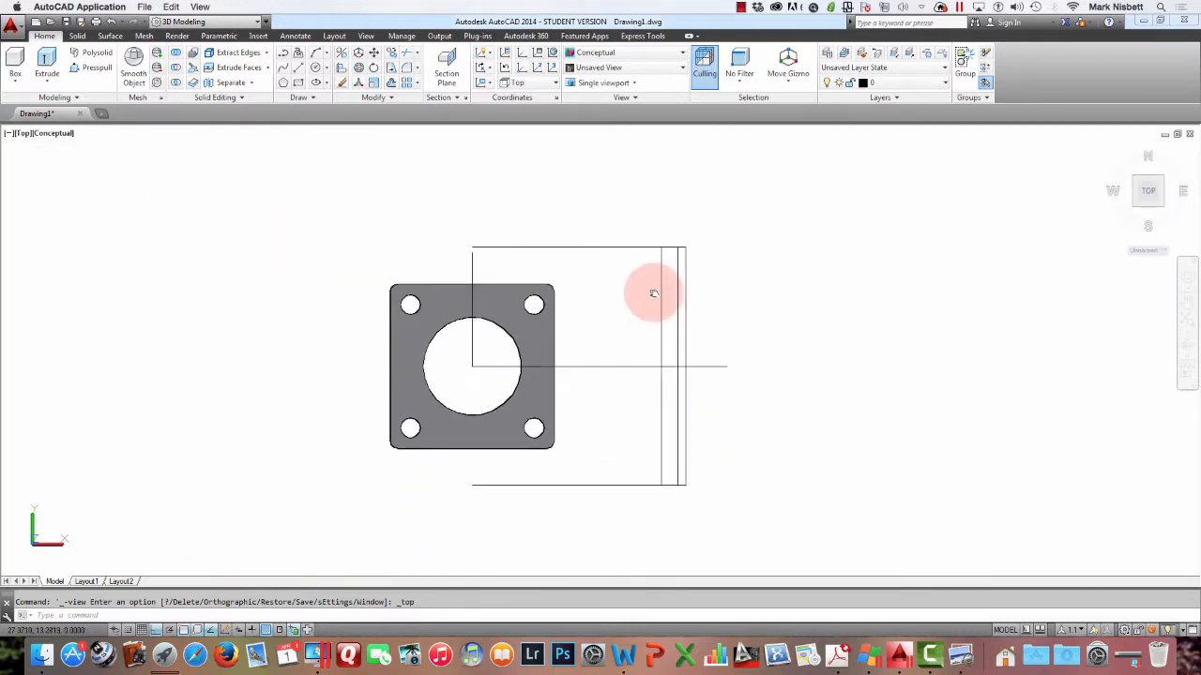
Offset the side plate's lower and upper end lines inward by .75 toward the plate's middle
middle_drag(651, 290, 705, 278)
text(o)
key(Return)
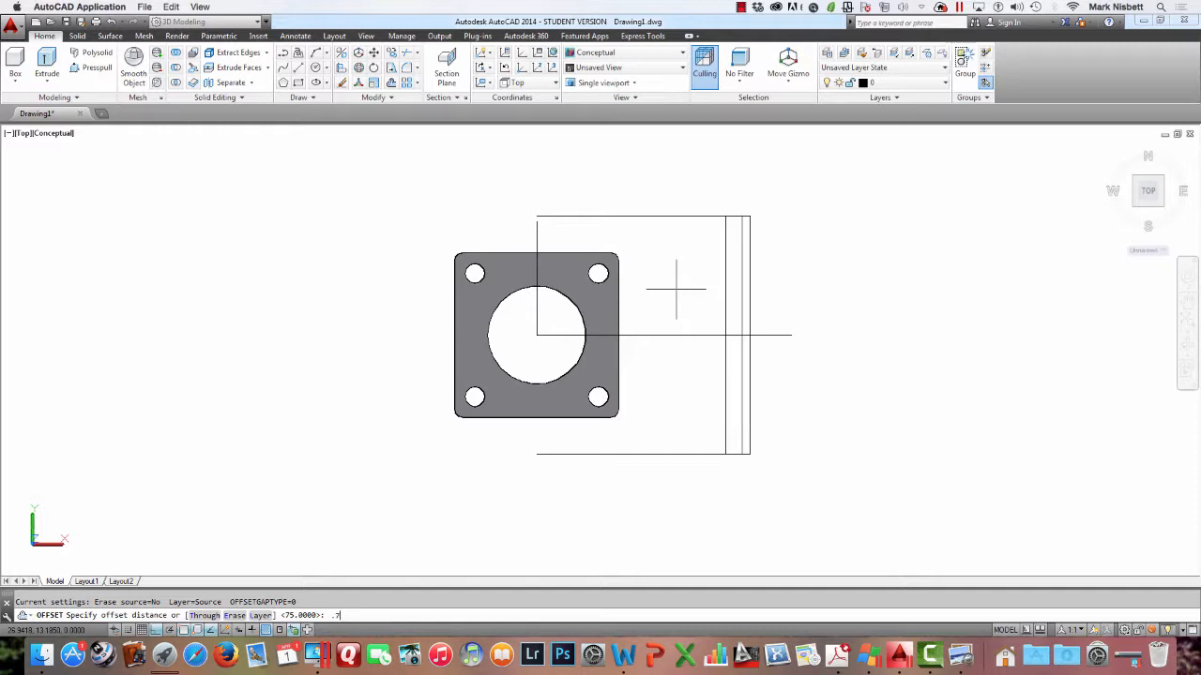
text(5)
key(Return)
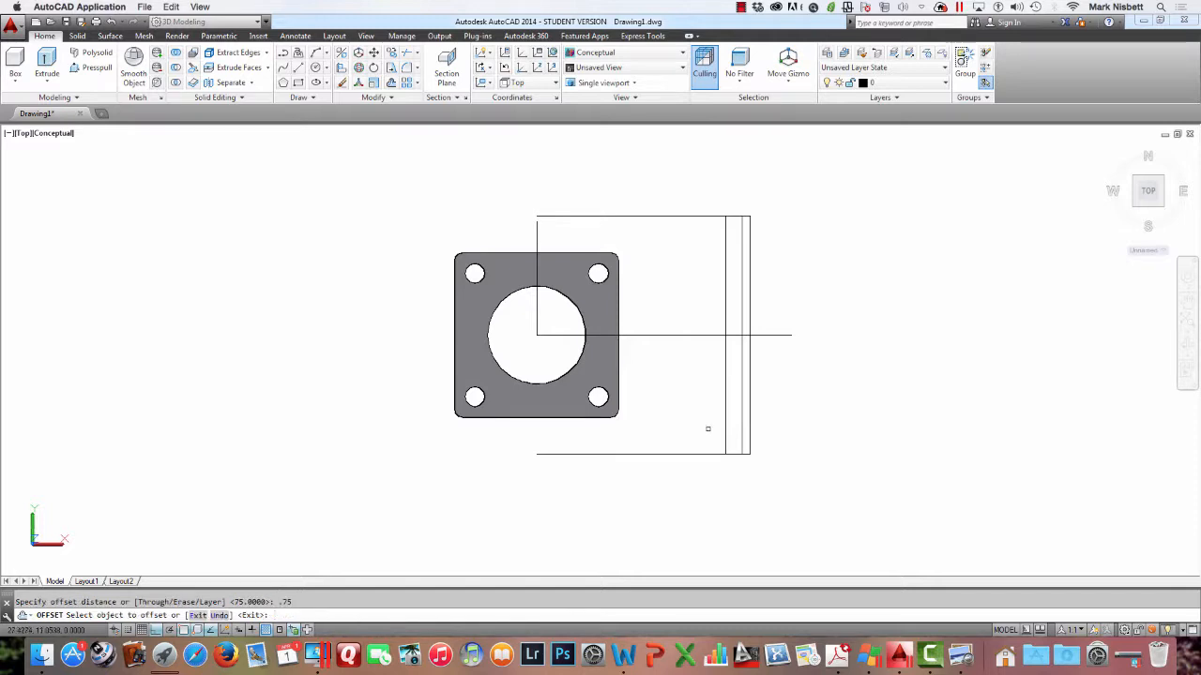
click(710, 454)
click(705, 422)
click(699, 216)
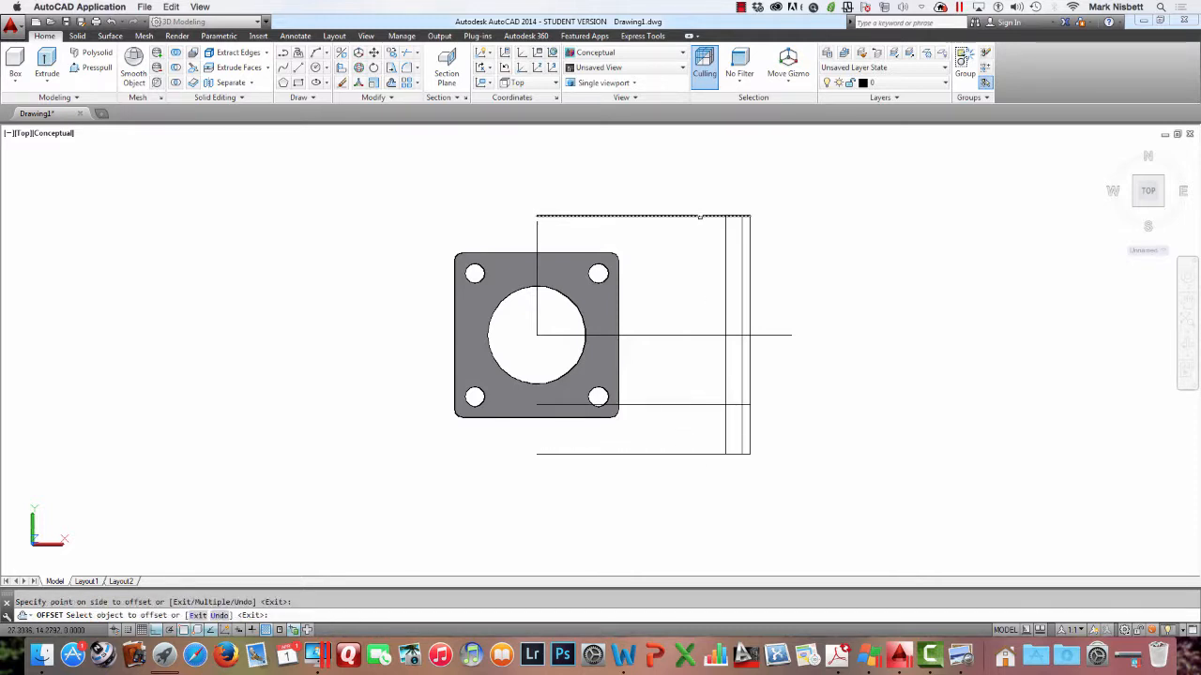
click(700, 234)
key(Escape)
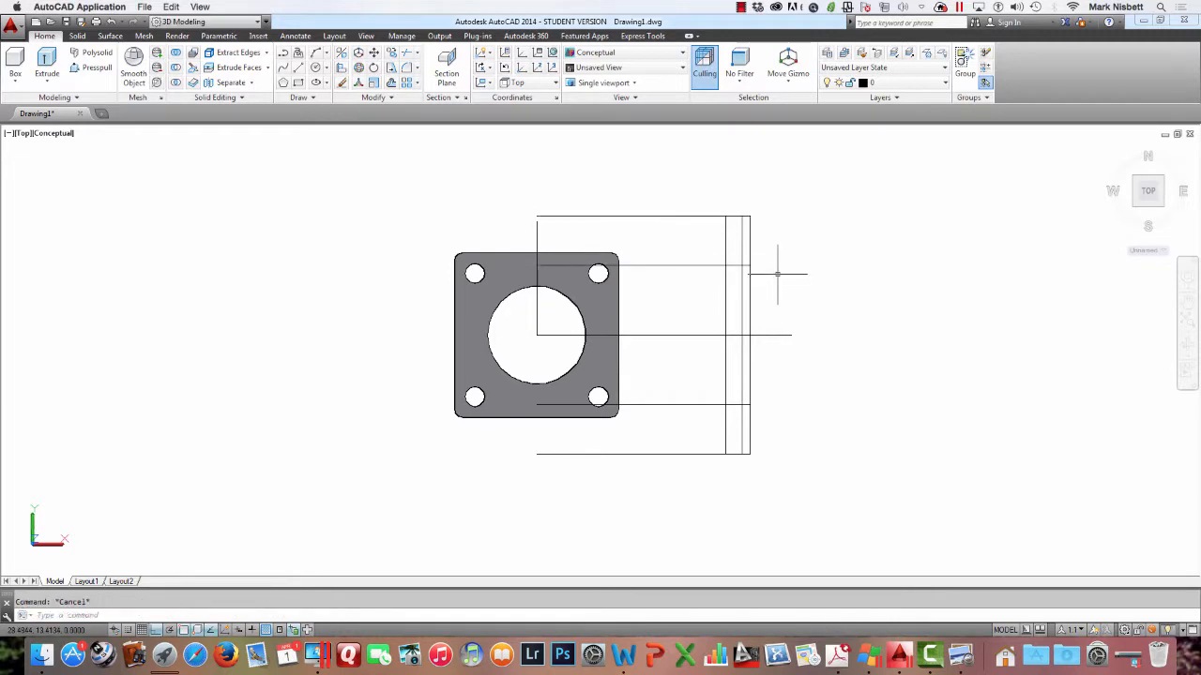
Trim the four X-direction construction lines back to the inner edge of the side plate outline
text(tr)
key(Return)
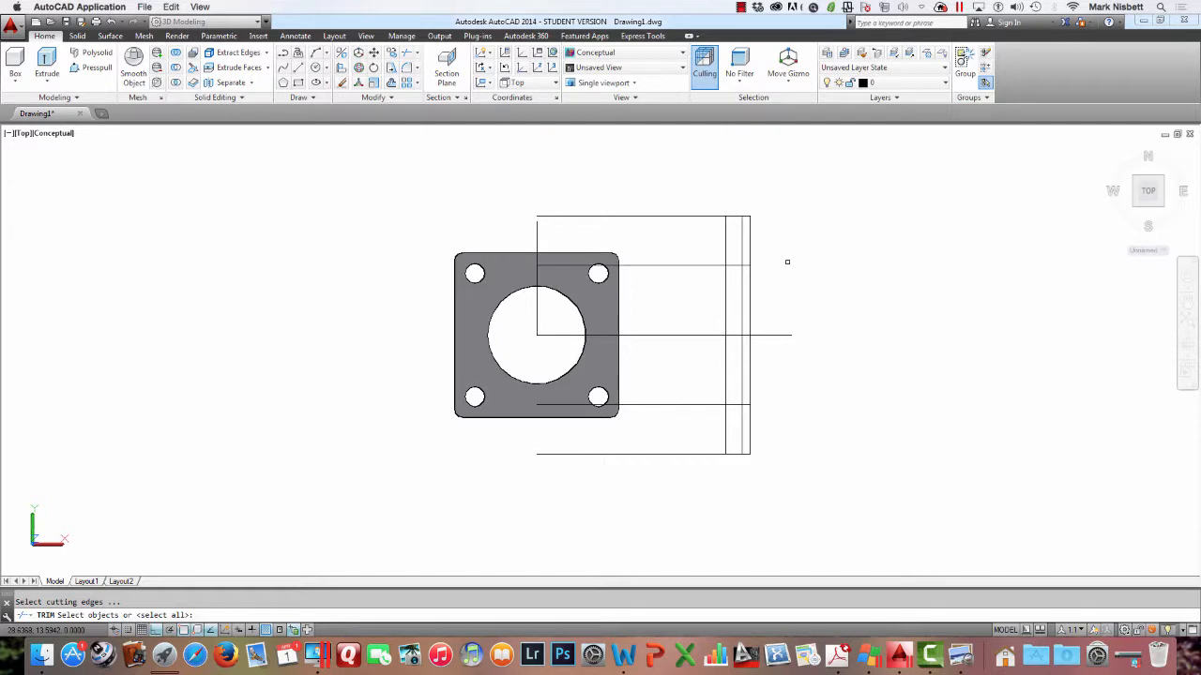
key(Return)
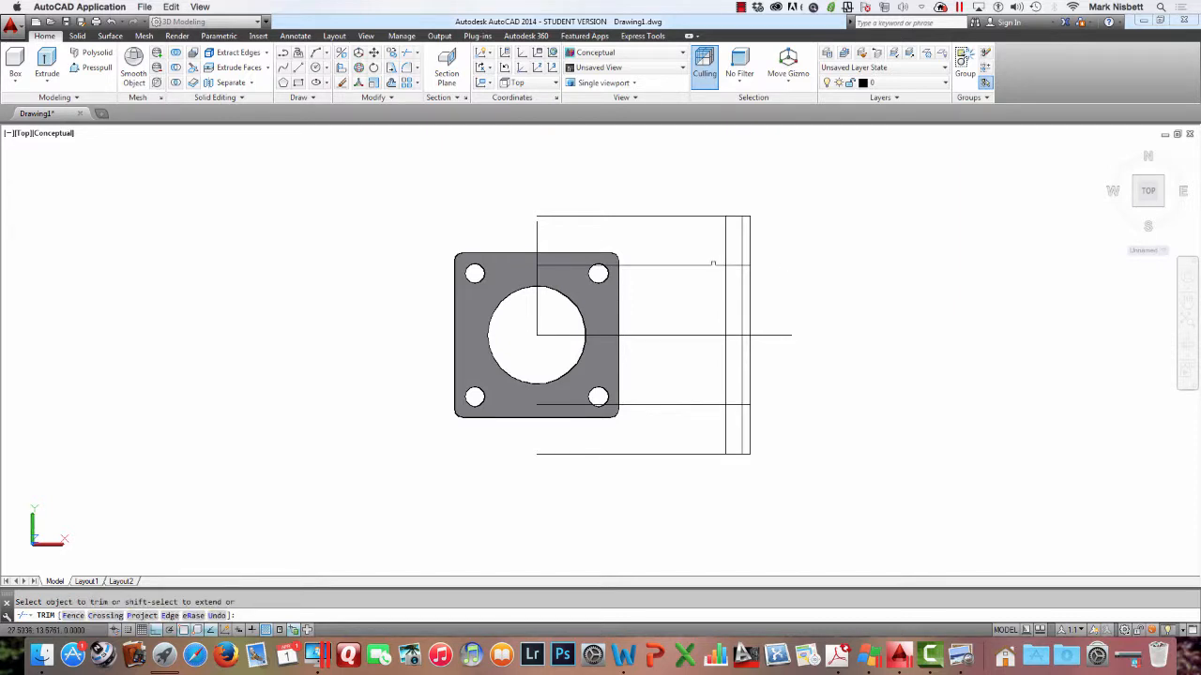
click(711, 265)
click(705, 406)
click(699, 454)
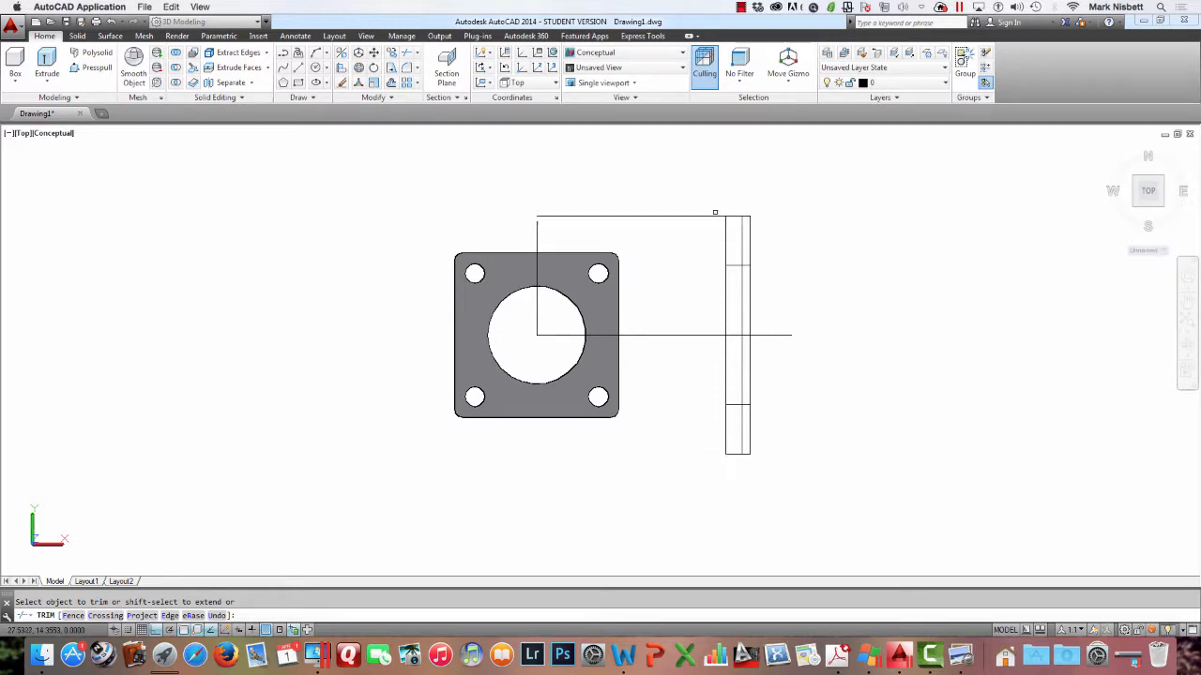
click(715, 214)
click(708, 220)
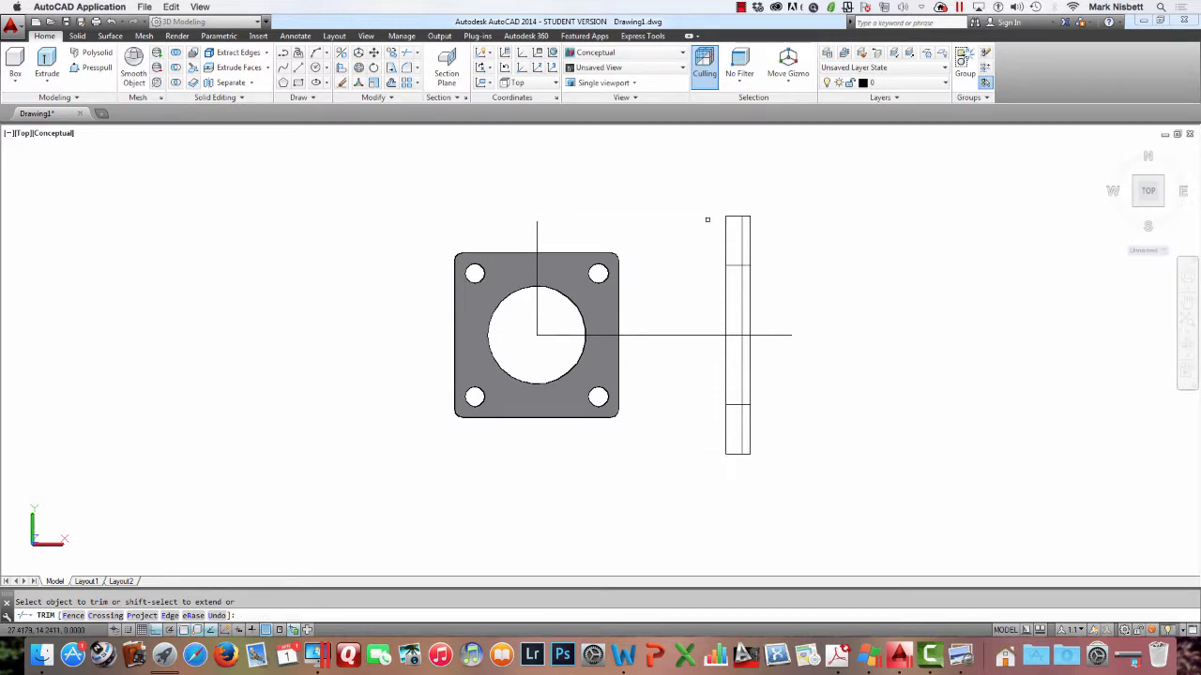
Trim the side plate's outer edge between the offset lines and the excess recess line at both ends to form the stepped profile
click(750, 281)
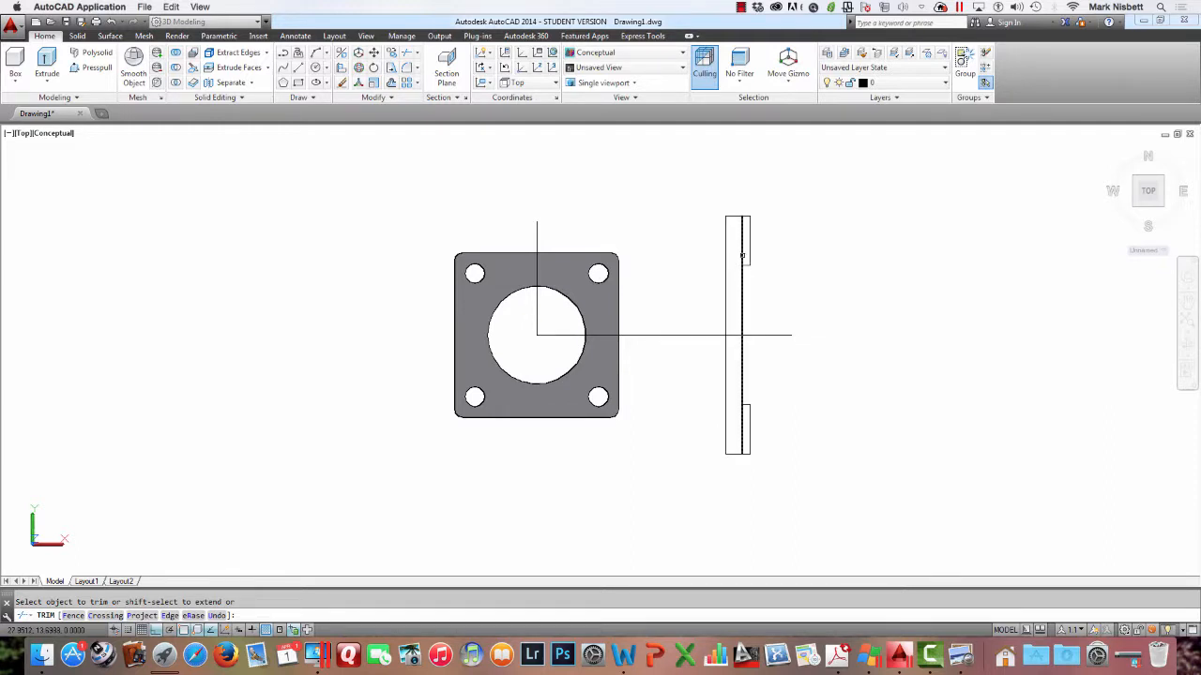
click(743, 423)
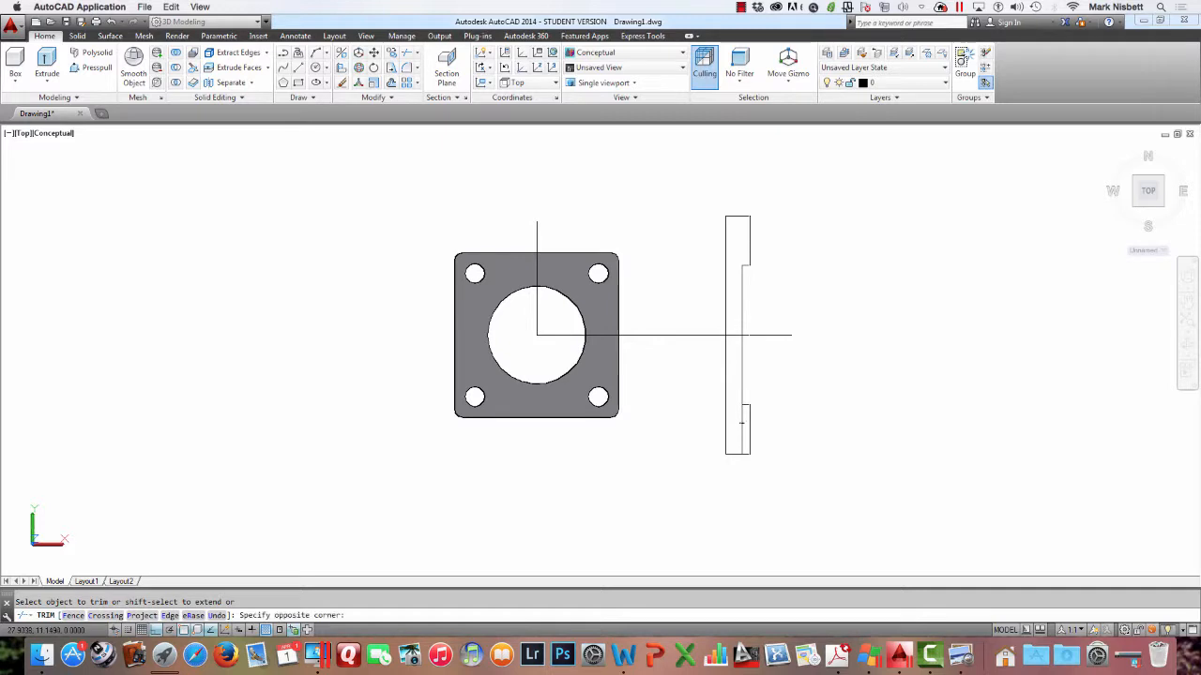
click(738, 421)
key(Escape)
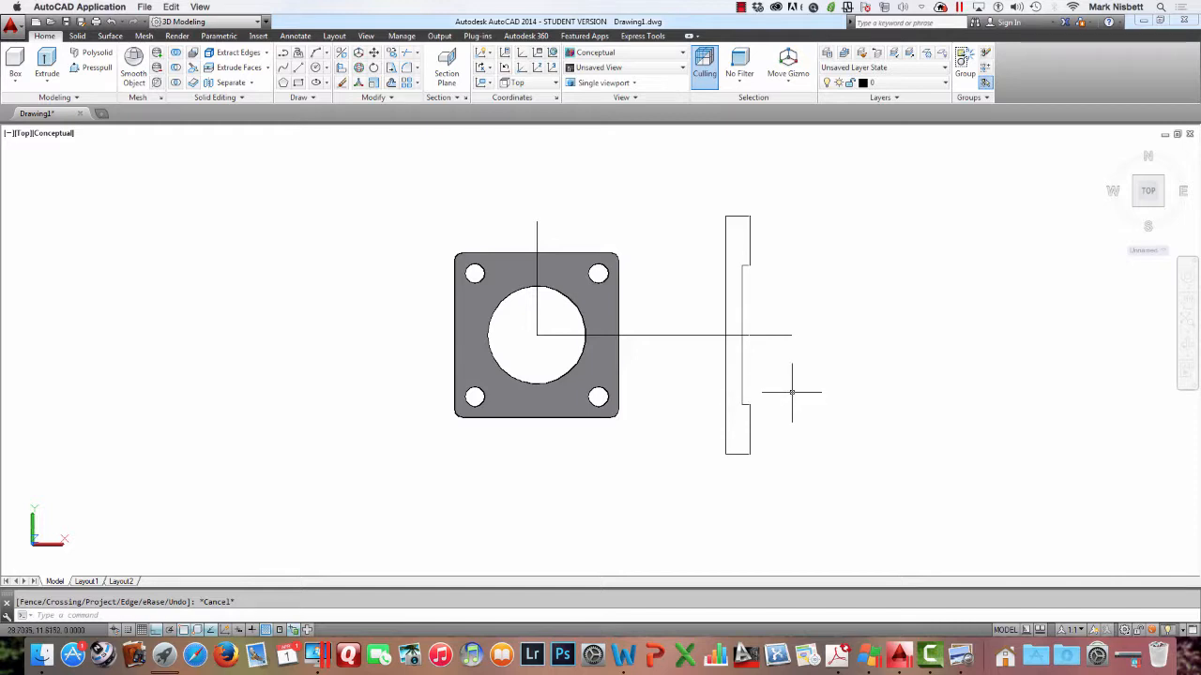
Fillet both inner corners of the side plate's recess with a radius of .06
text(fillet)
key(Return)
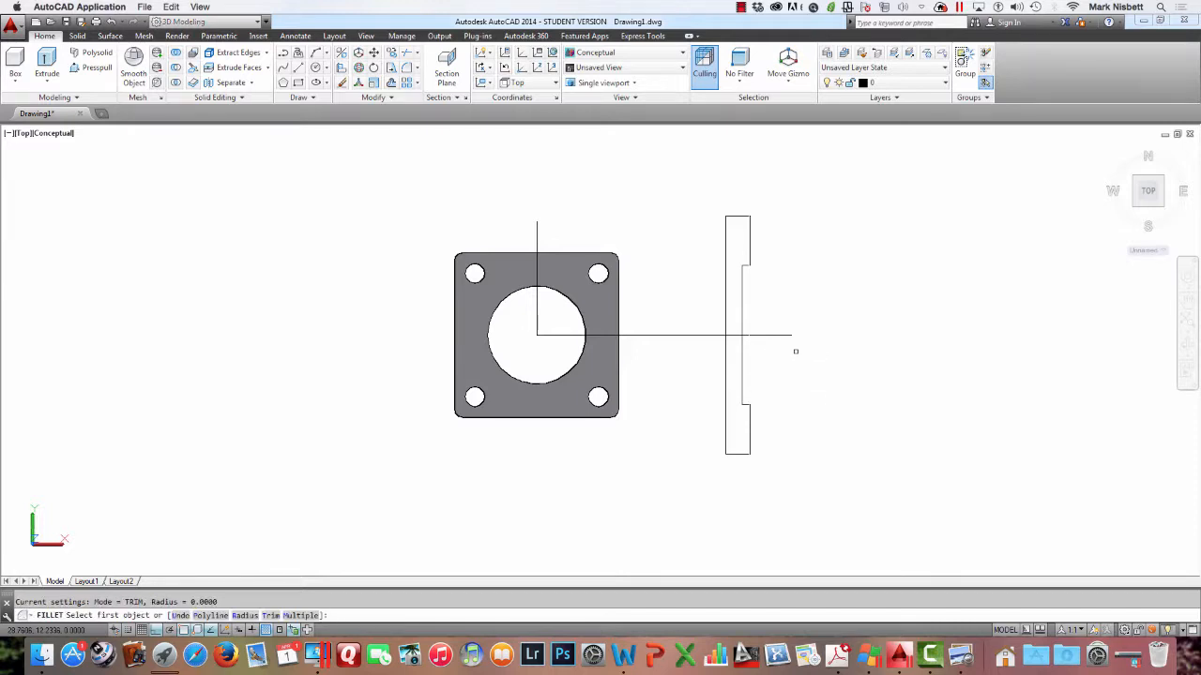
text(r)
key(Return)
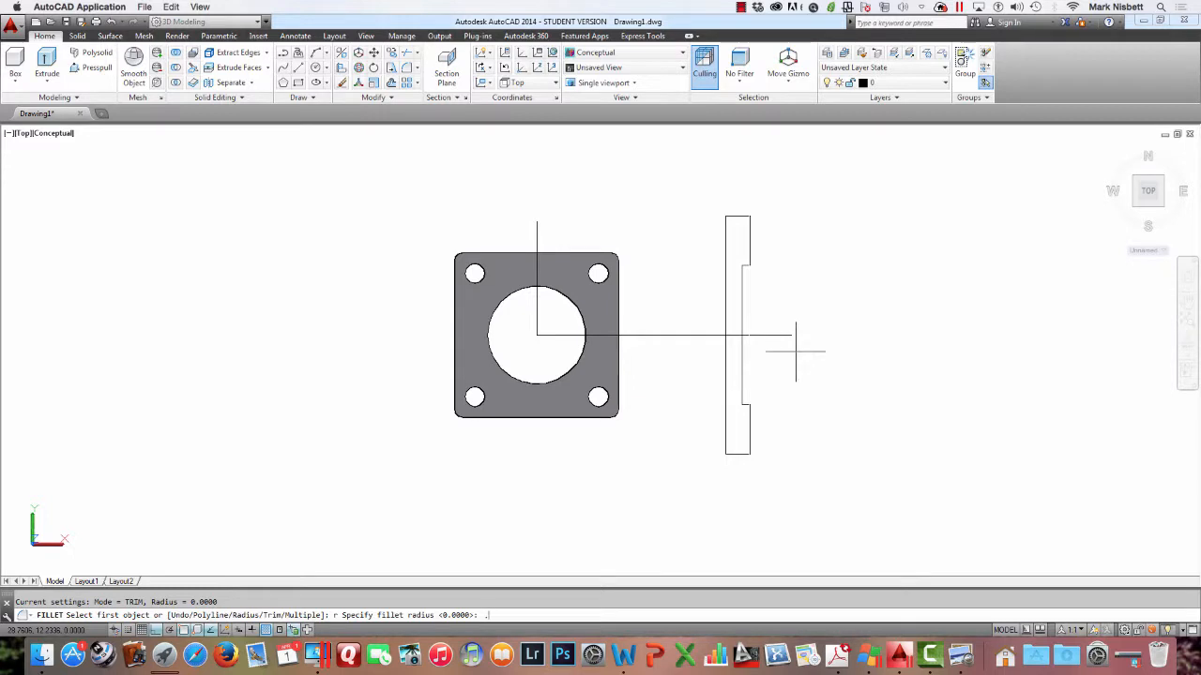
text(.06)
key(Return)
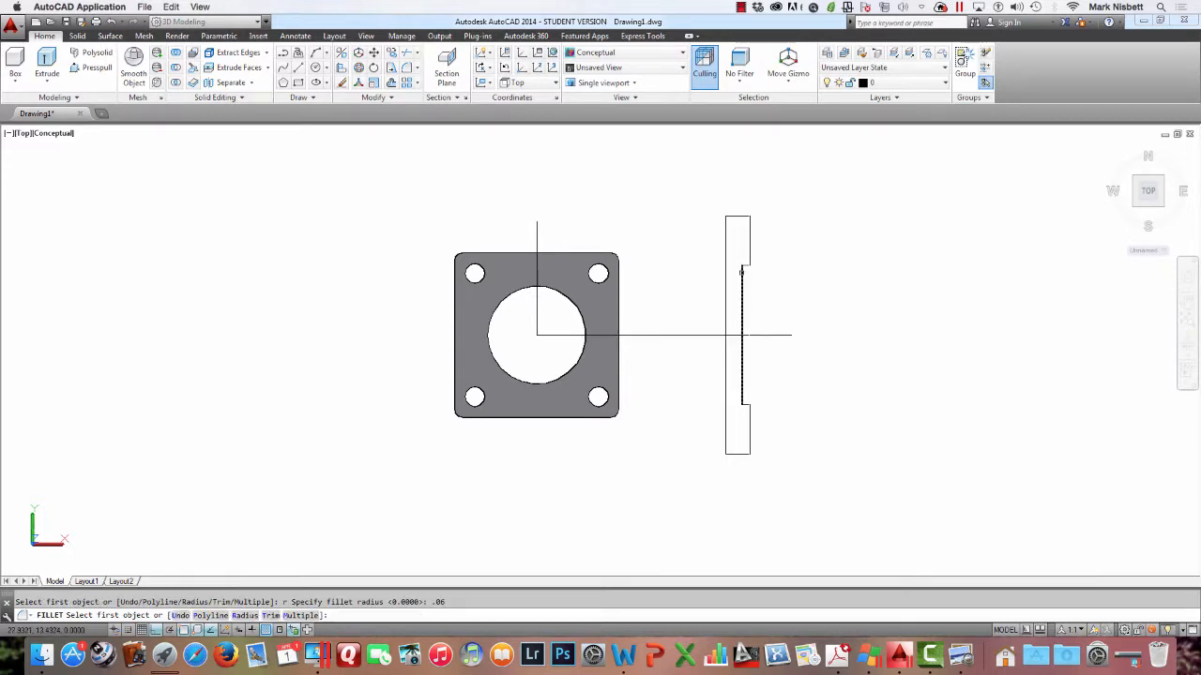
click(744, 266)
click(742, 272)
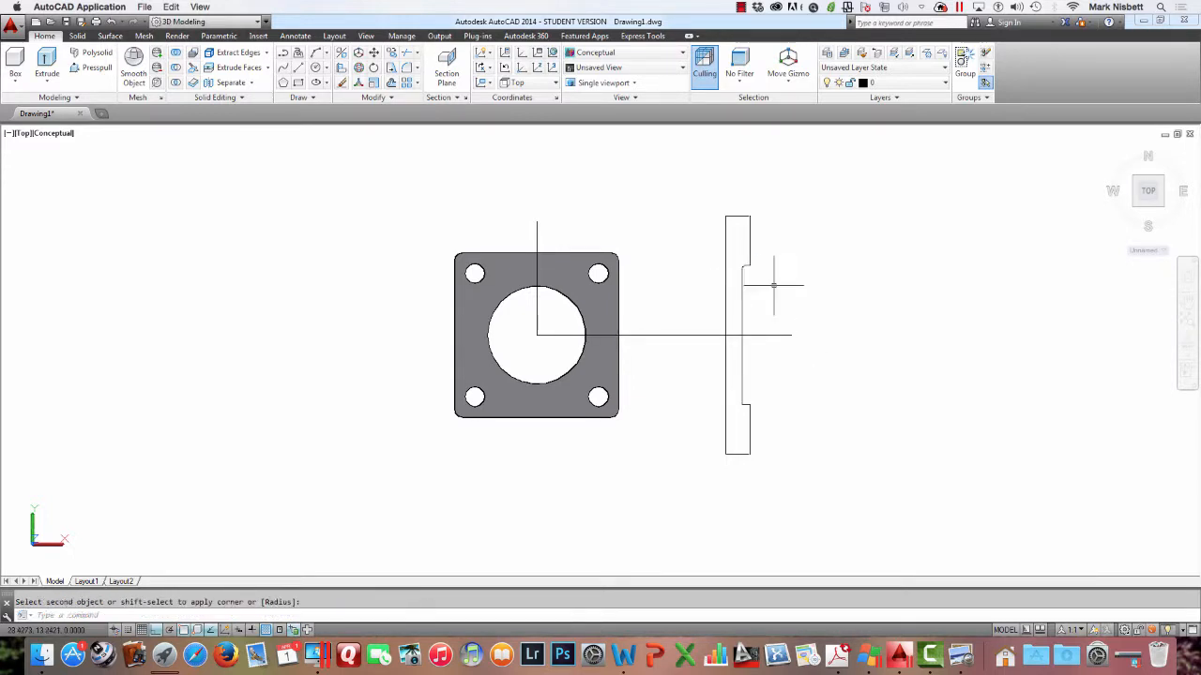
key(Return)
click(743, 403)
key(Escape)
Convert the closed side plate profile into a region
text(REG)
key(Return)
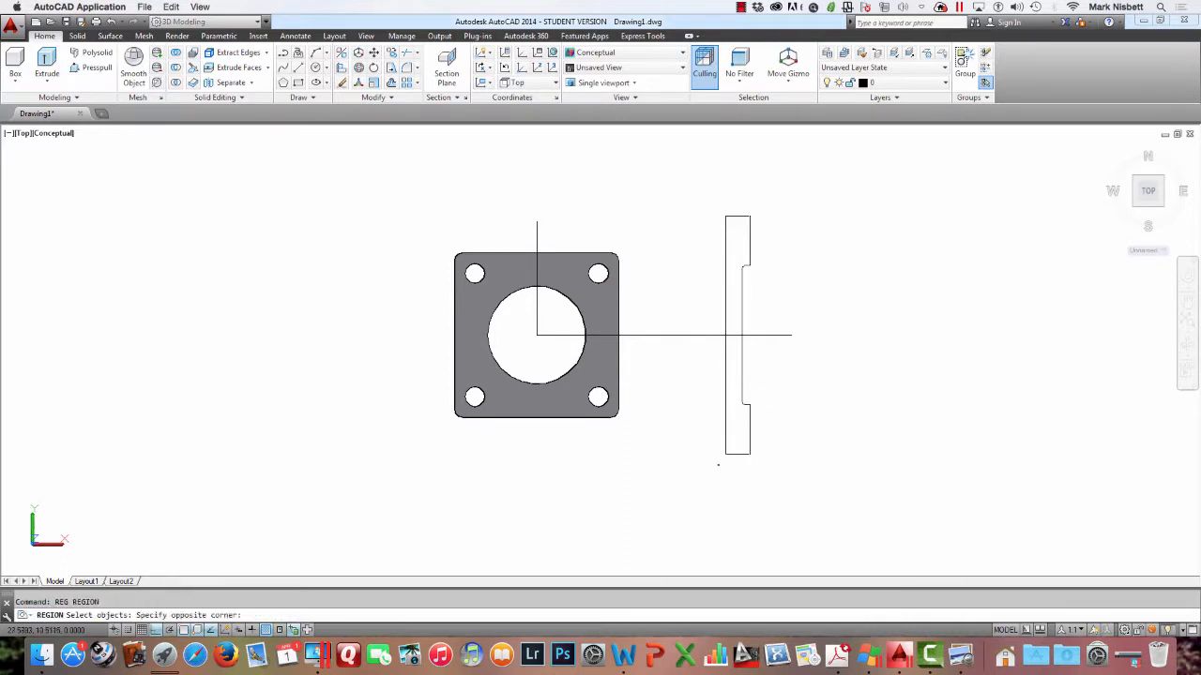
click(717, 467)
click(757, 205)
key(Return)
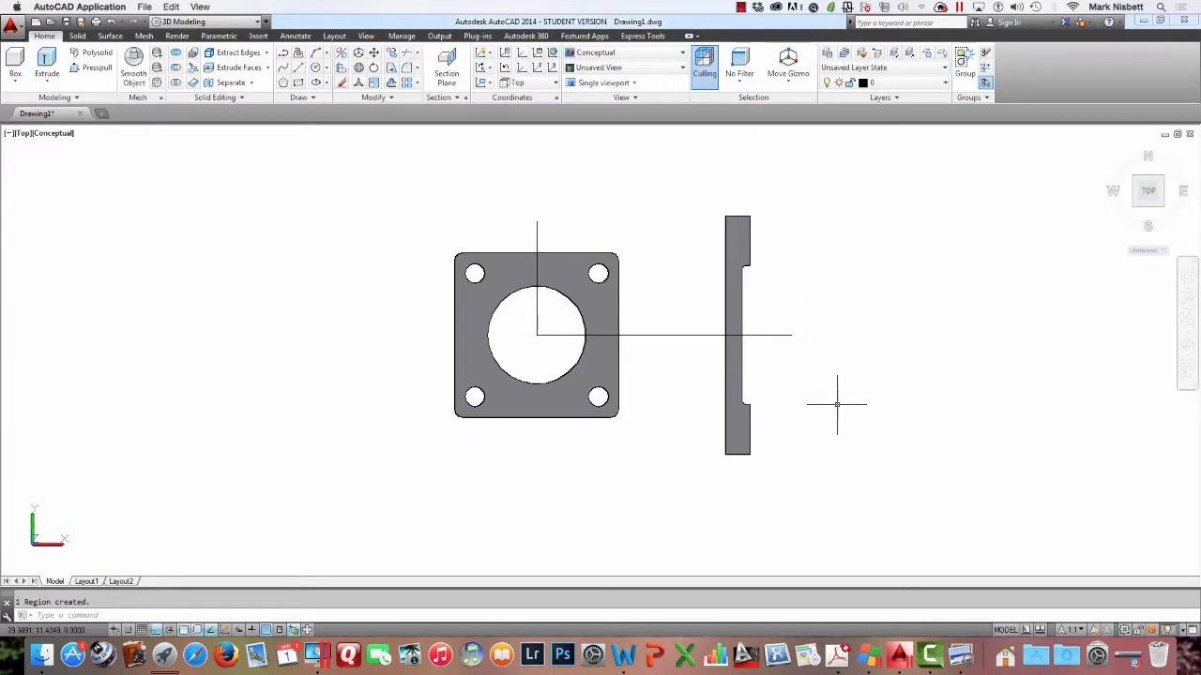
Check the side plate's height in the reference image Untitled1.png, then extrude the plate region 1.5 in the AutoCAD drawing
click(935, 613)
click(961, 655)
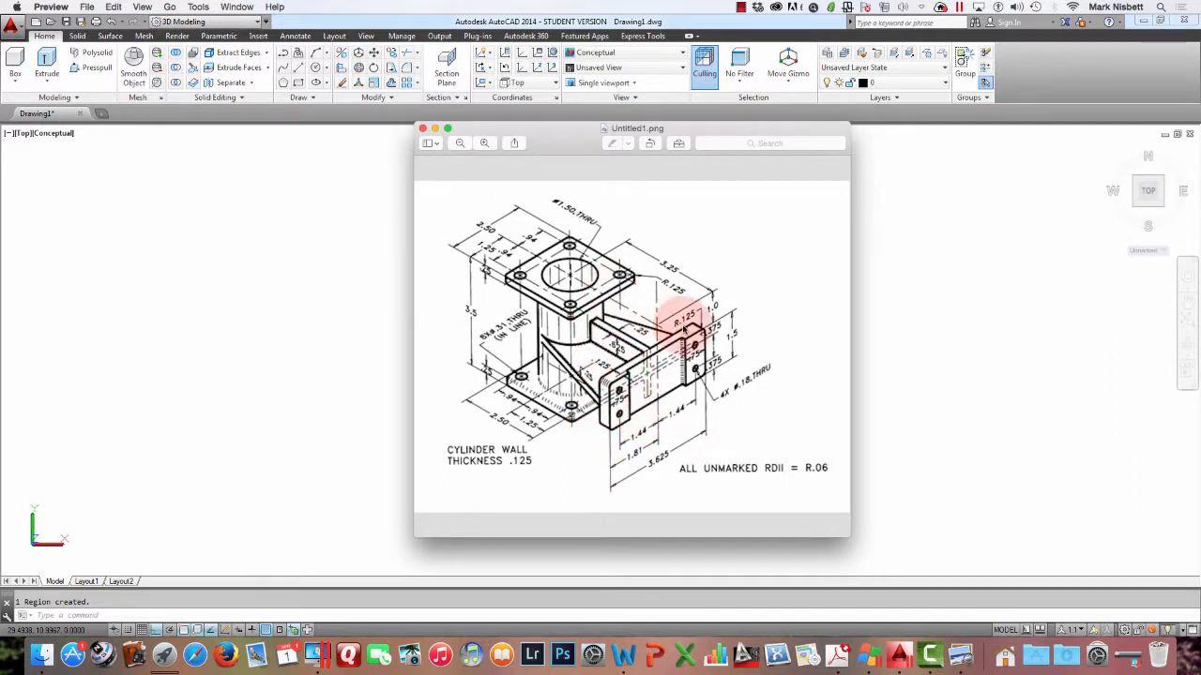
click(389, 271)
text(e)
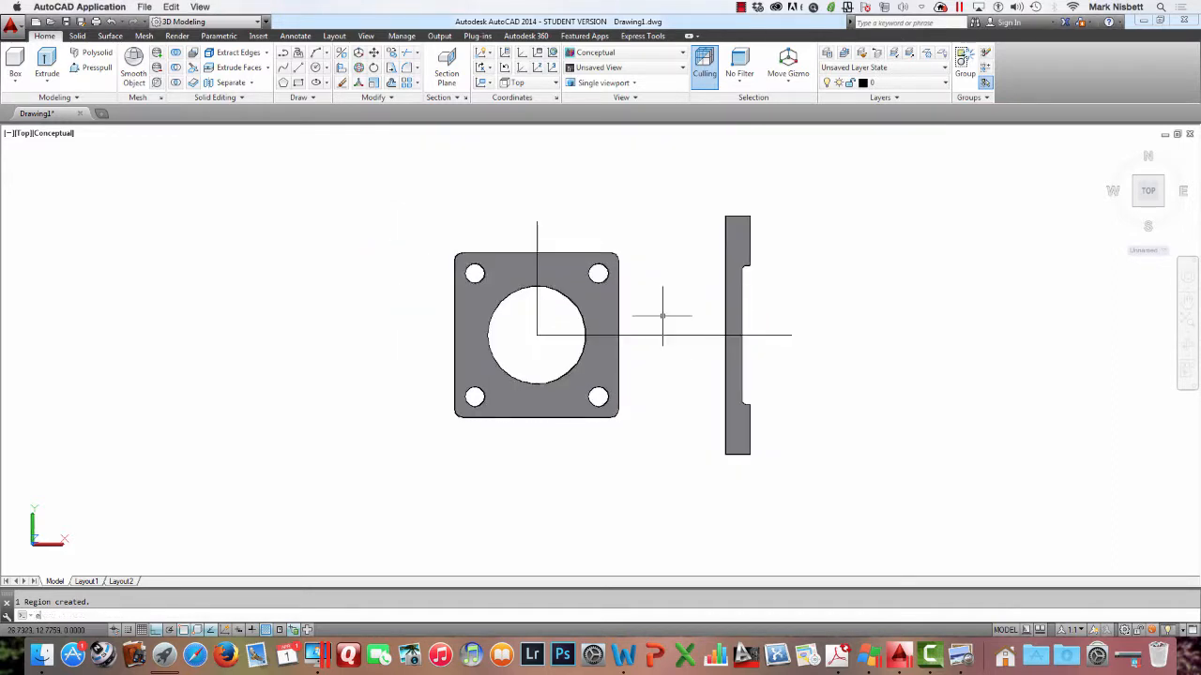
text(xt)
key(Return)
click(738, 300)
key(Return)
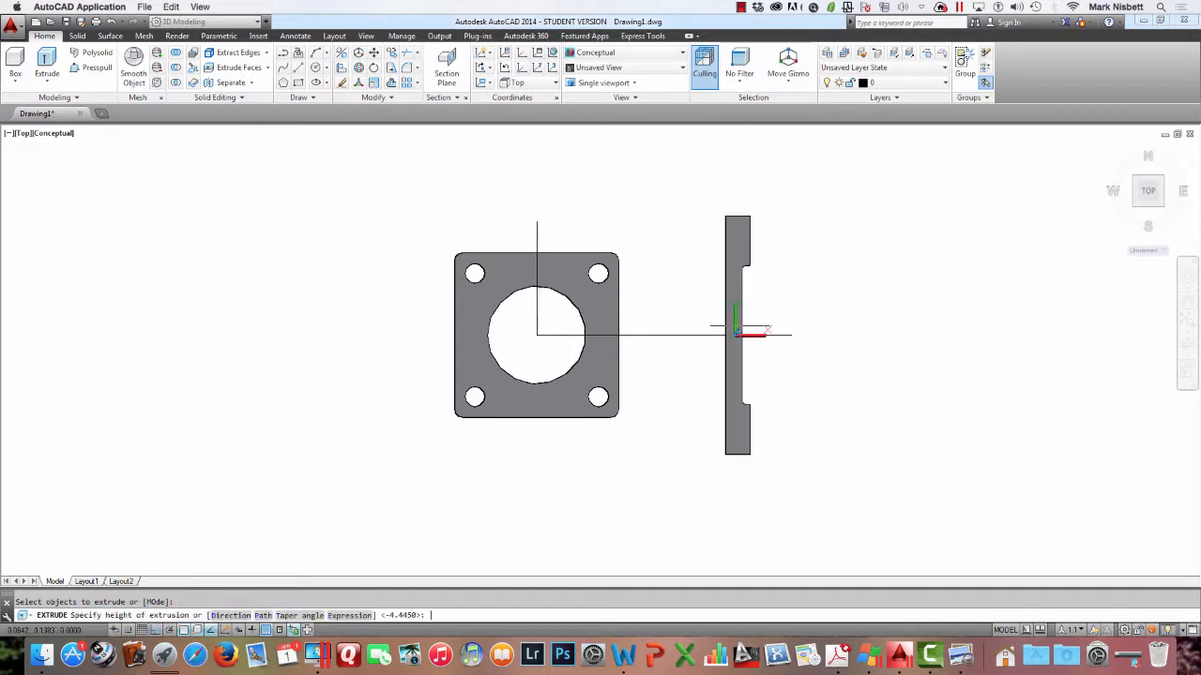
text(1.5)
key(Return)
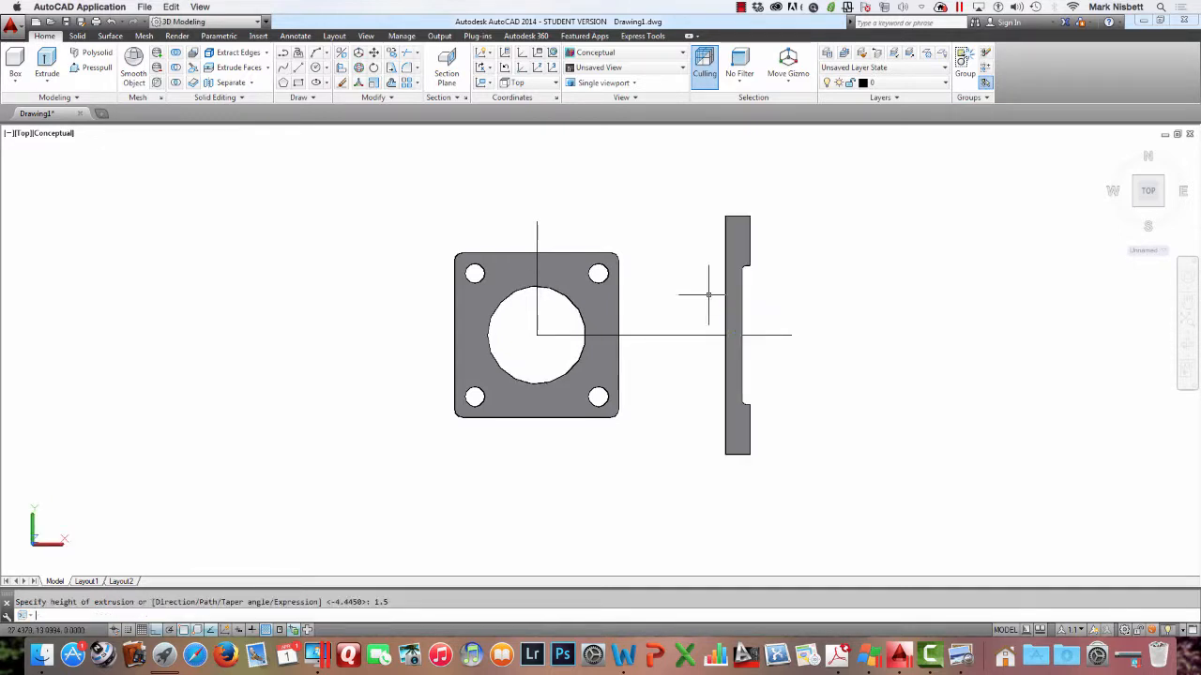
Restore the four-viewport layout and bring the whole side plate into view in the Right viewport
click(610, 82)
click(616, 122)
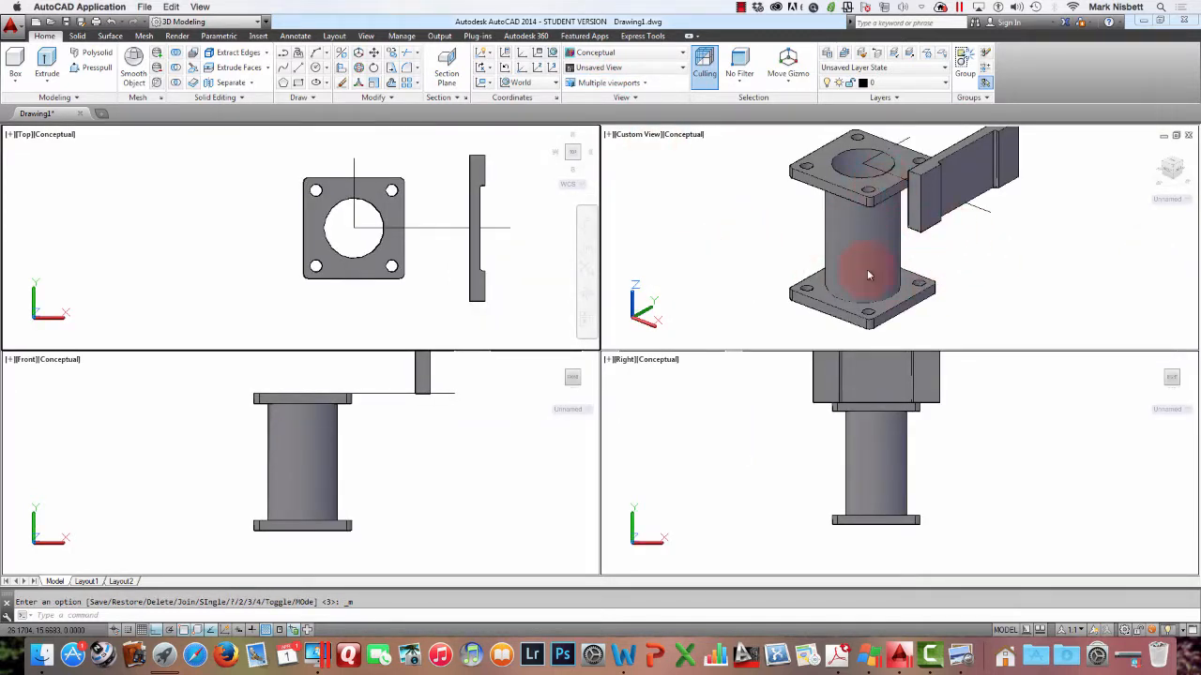
click(961, 390)
middle_drag(966, 392, 950, 412)
click(930, 406)
key(Escape)
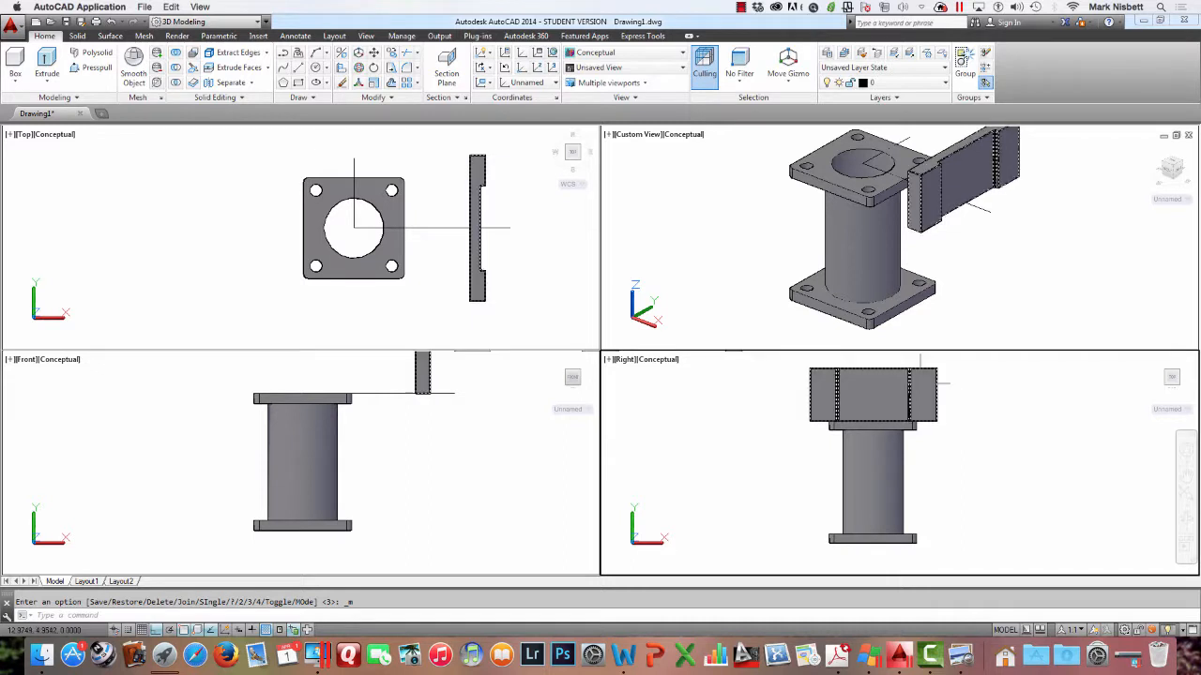
Try to move the side plate straight down by 2.25 in the Front viewport, and undo the move
click(466, 377)
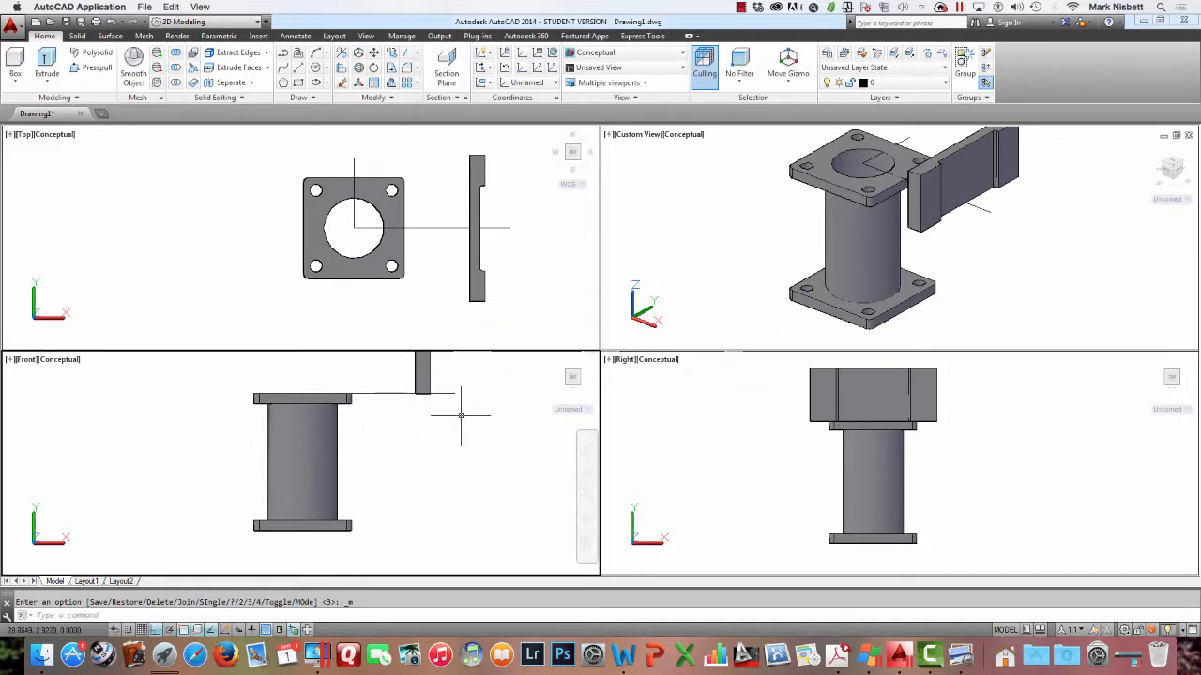
text(m)
key(Return)
click(430, 379)
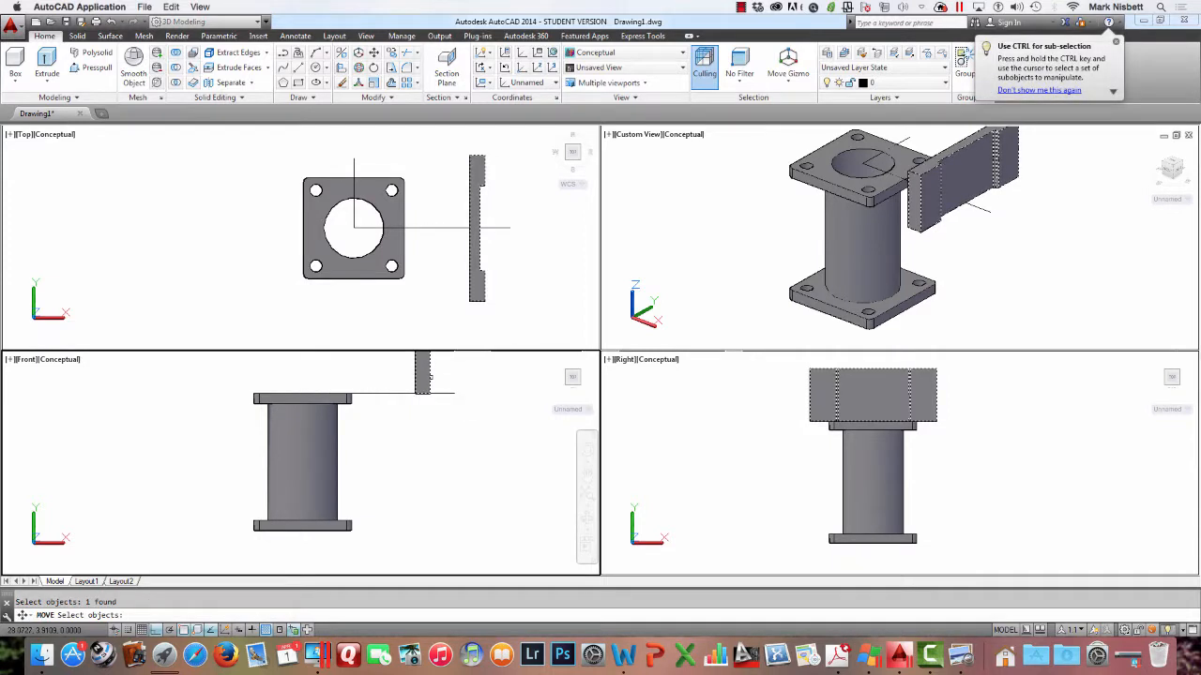
key(Return)
click(424, 377)
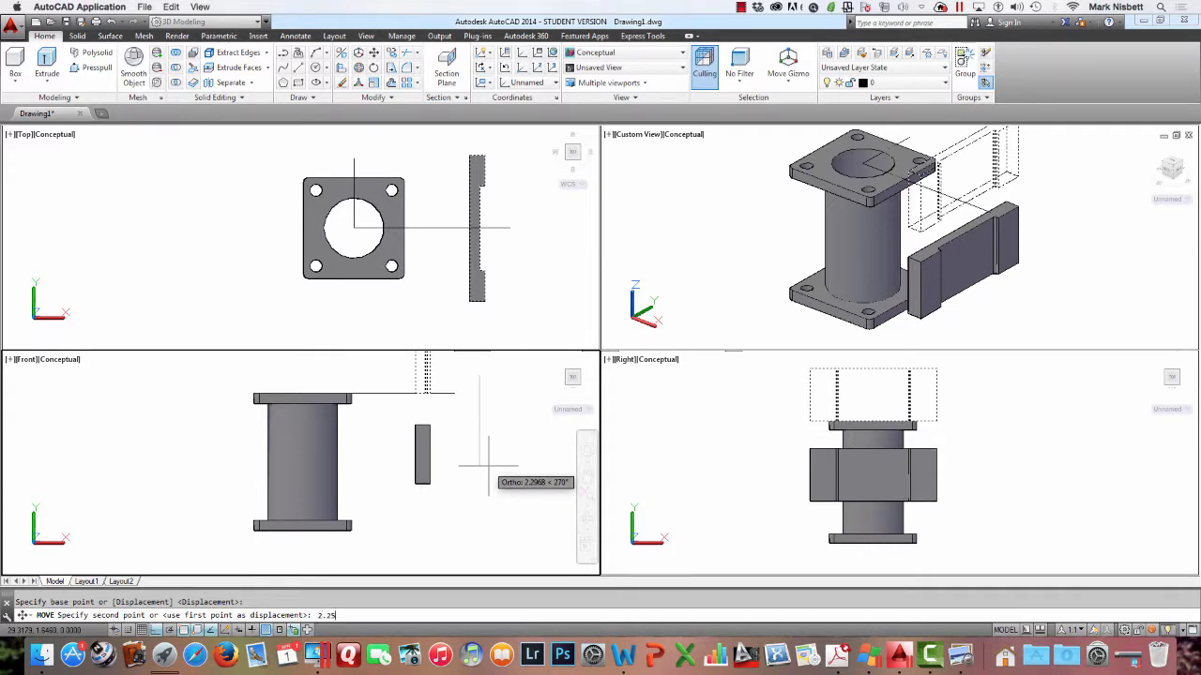
key(Return)
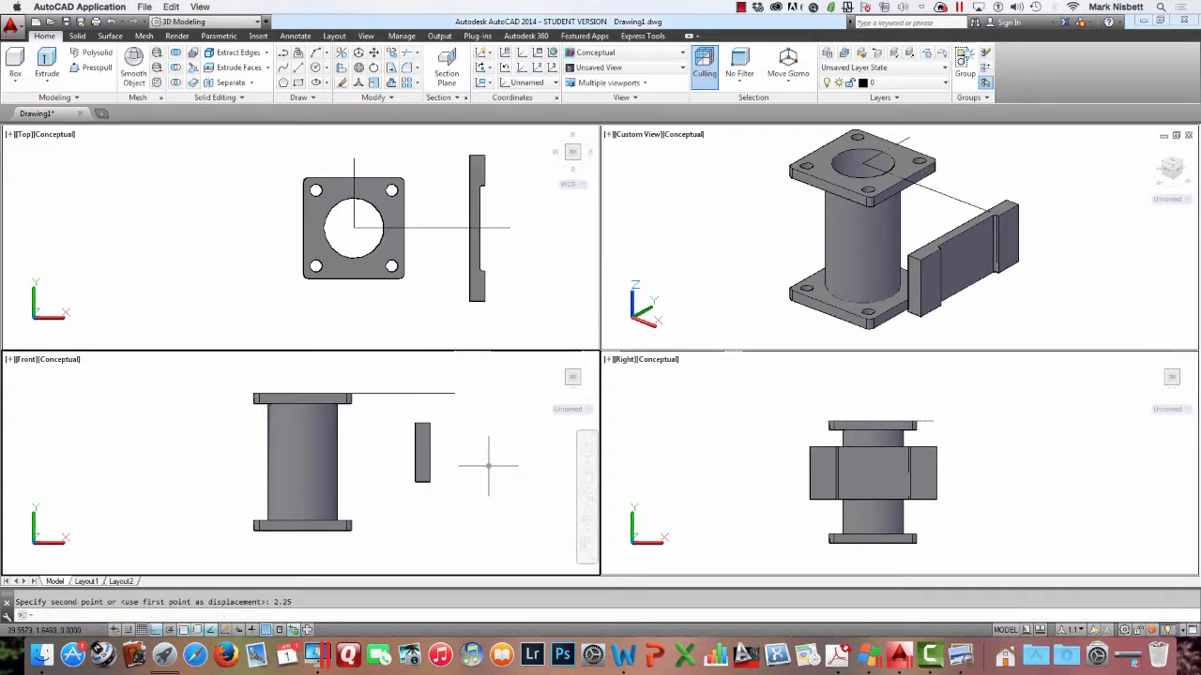
text(u)
key(Return)
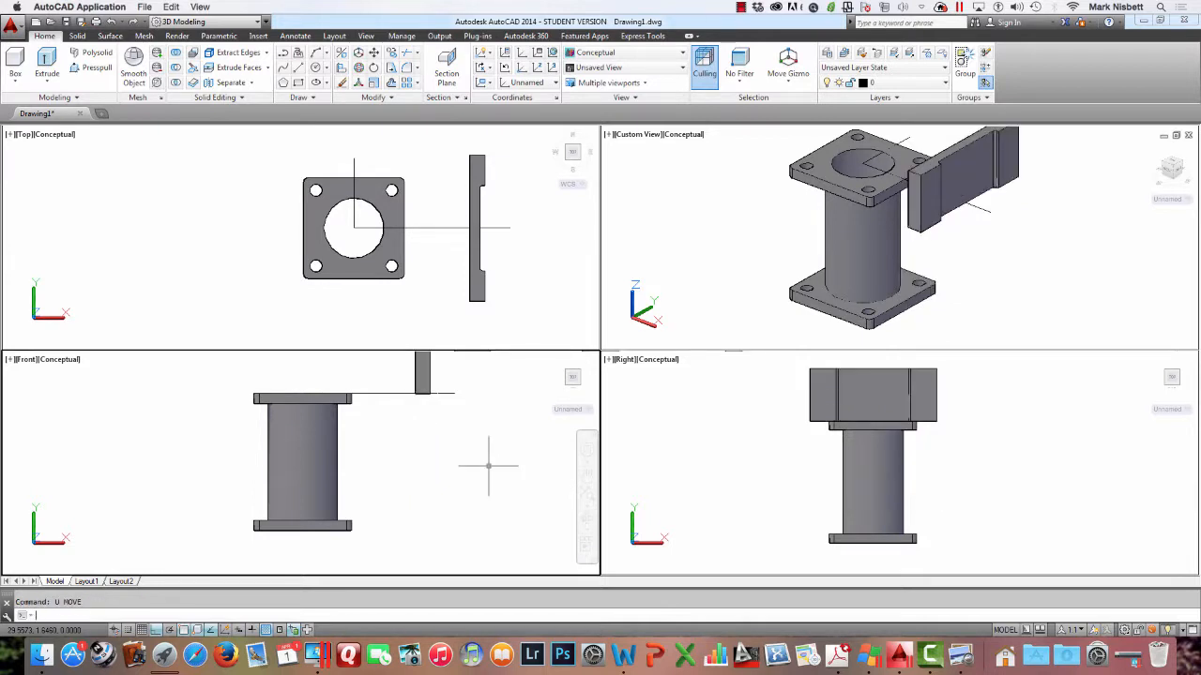
Move the side plate straight down by 2.5 in the Front viewport
text(m)
key(Return)
click(429, 373)
key(Return)
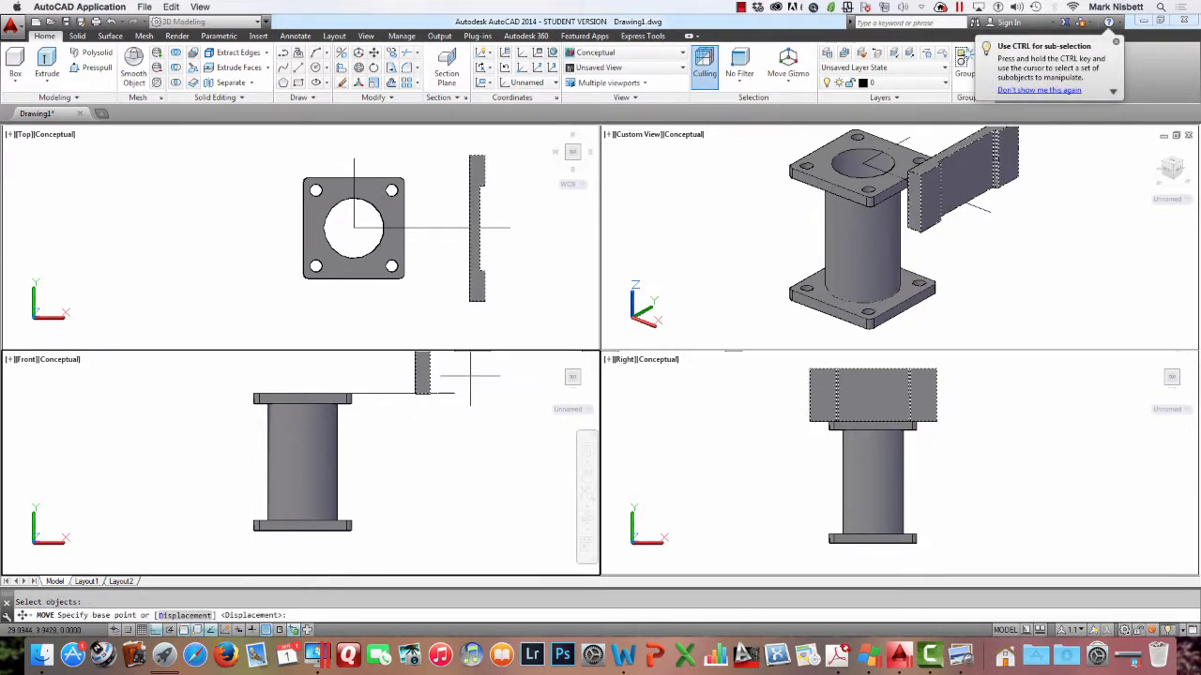
click(470, 376)
text(2)
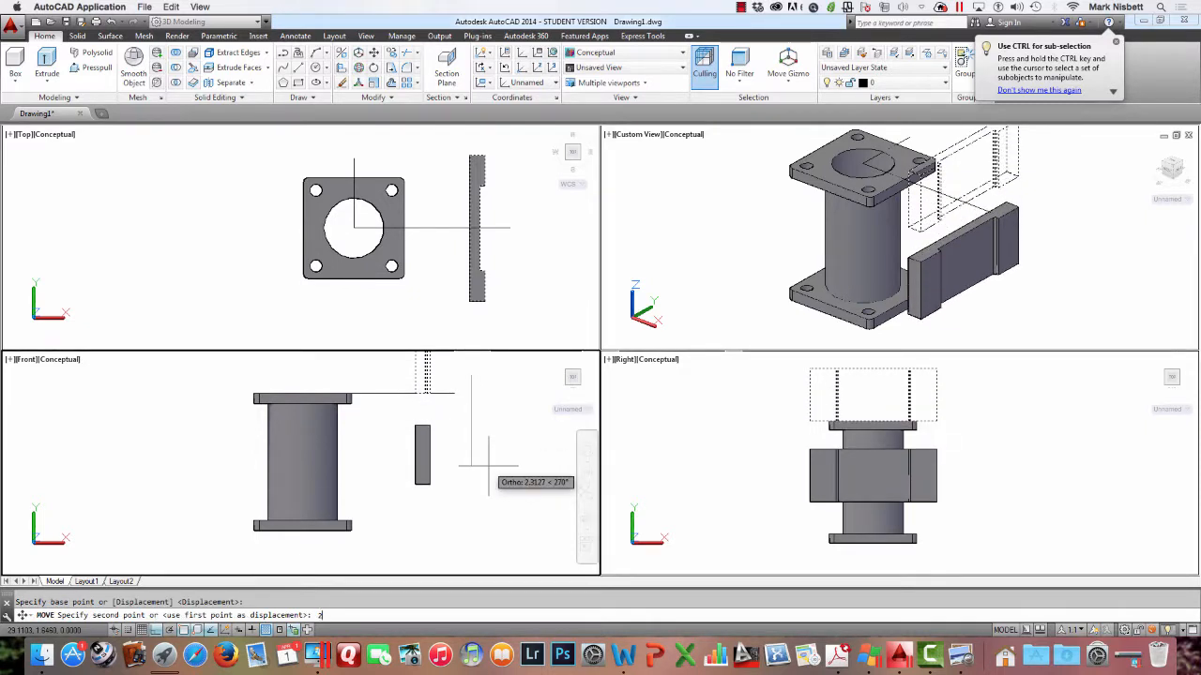
text(.5)
key(Return)
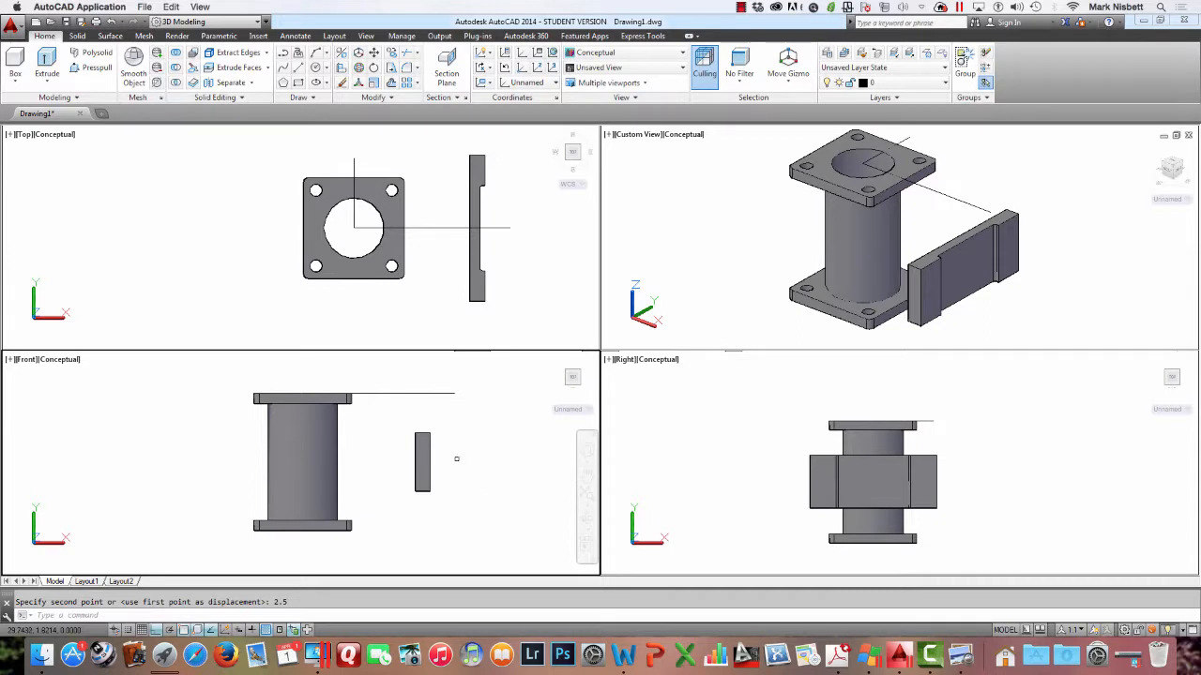
click(417, 459)
key(Escape)
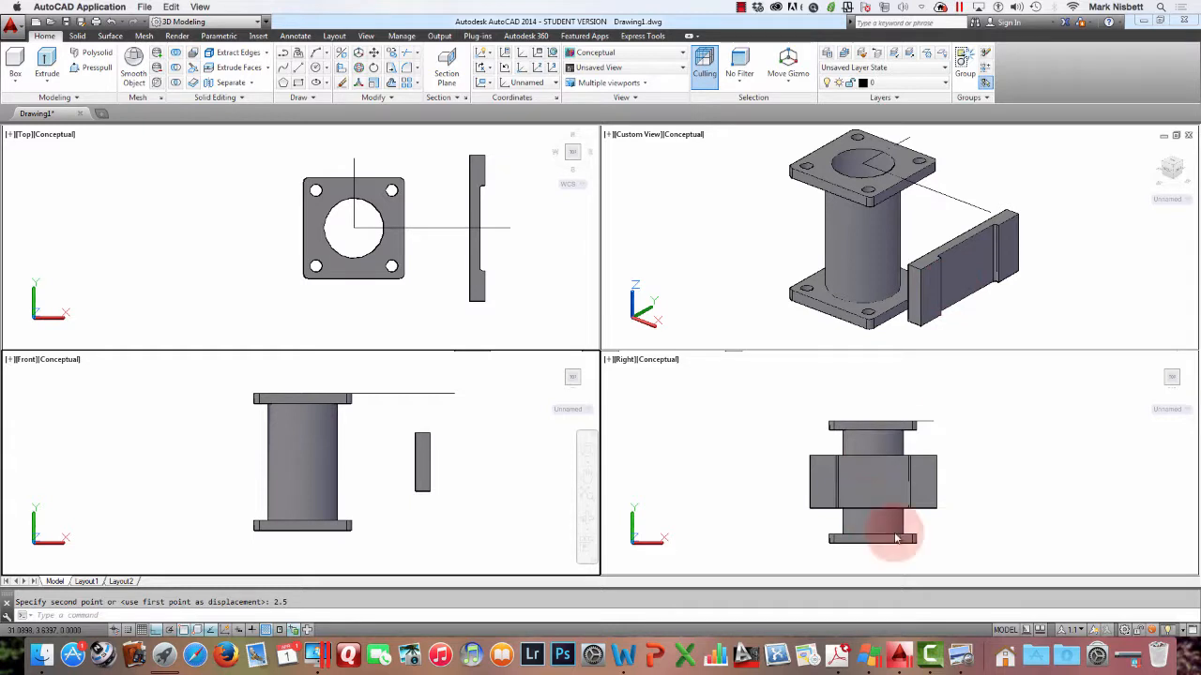
Check the connecting web in reference image Untitled1.png, then draw a line in AutoCAD from the side plate's upper inner corner to a cylinder quadrant
click(929, 654)
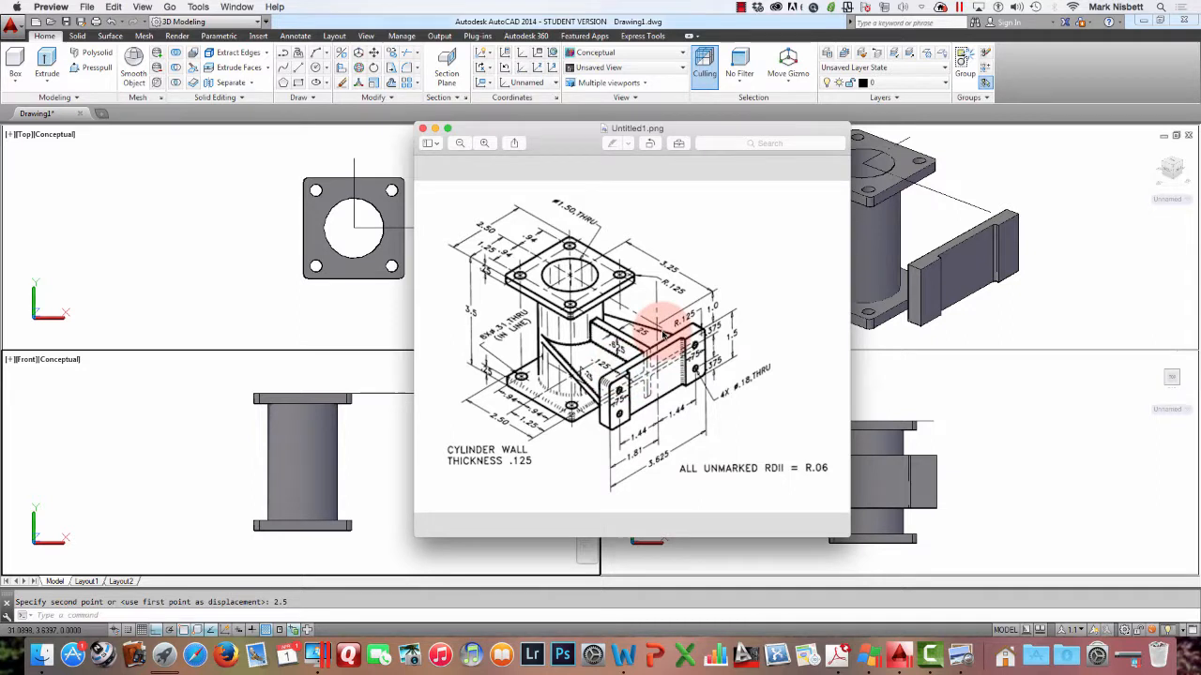
click(368, 305)
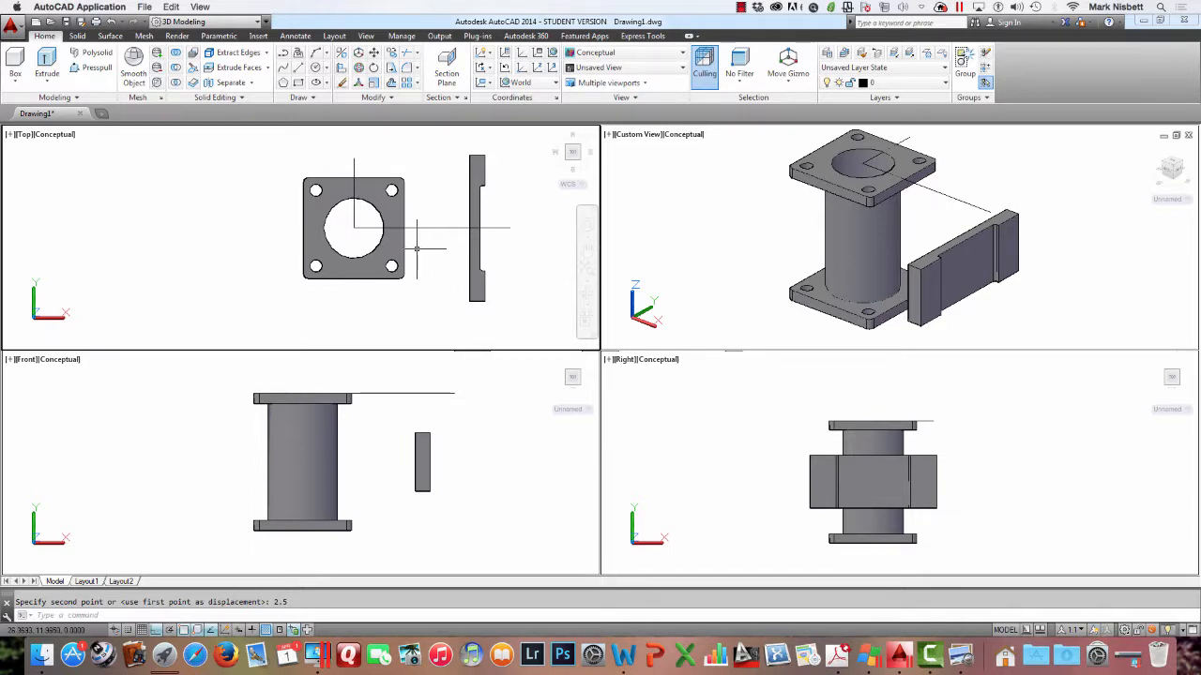
key(Return)
text(l)
key(Return)
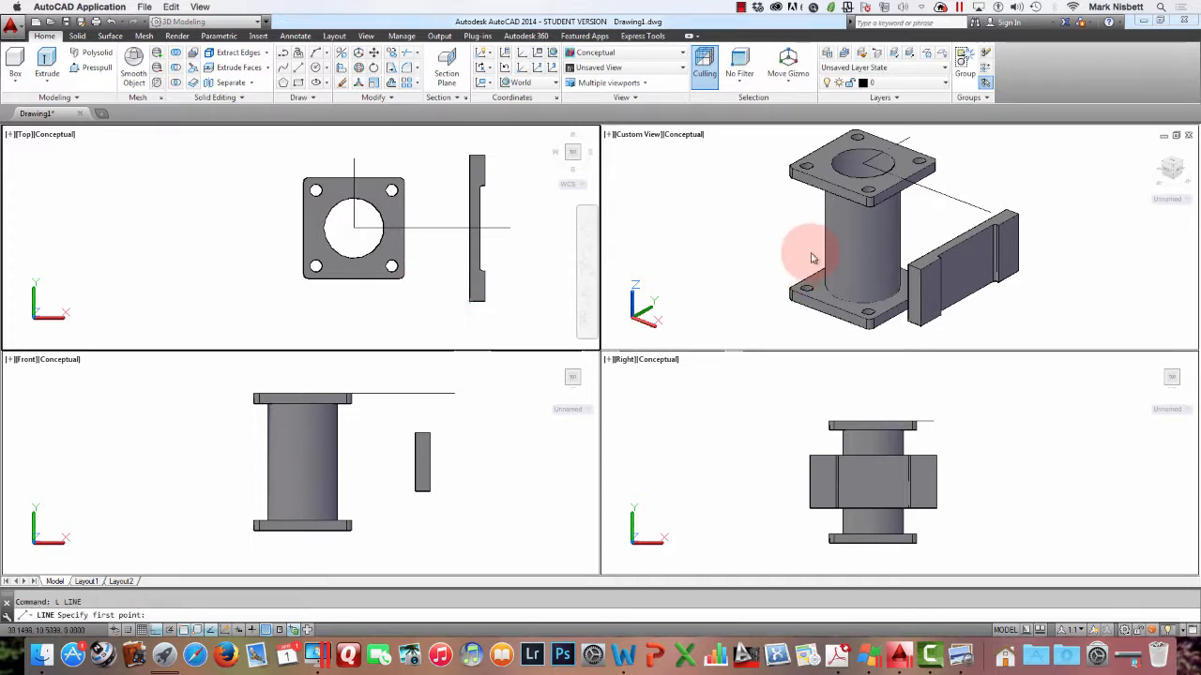
click(918, 252)
click(917, 254)
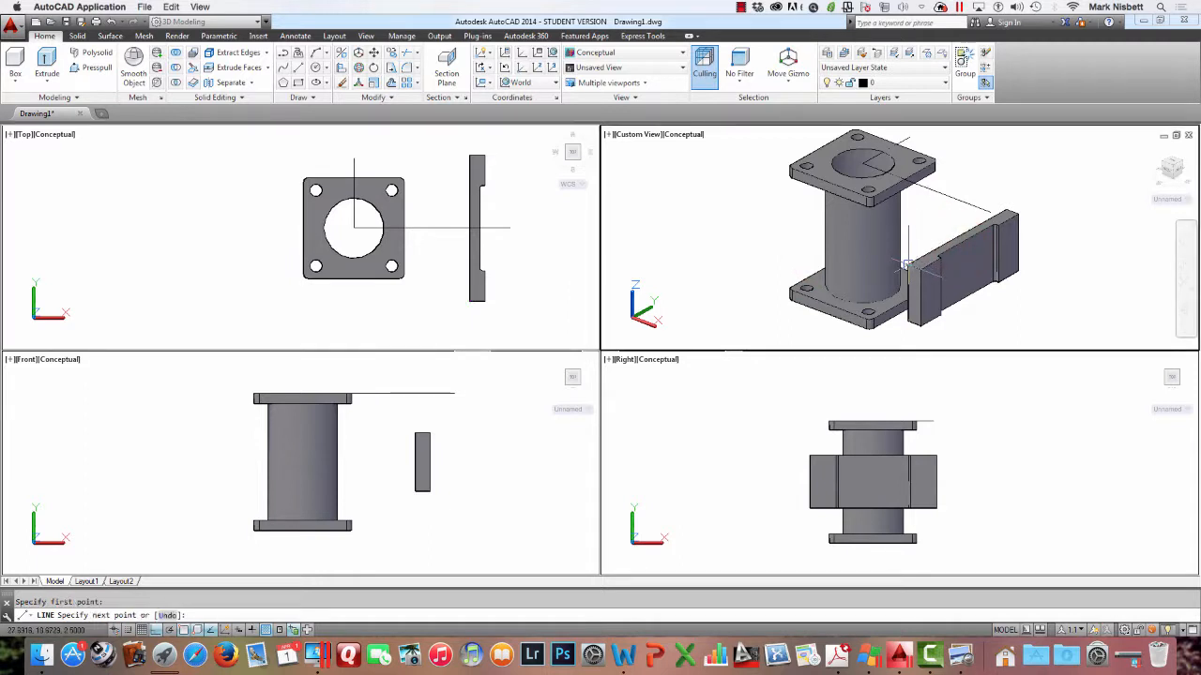
click(448, 261)
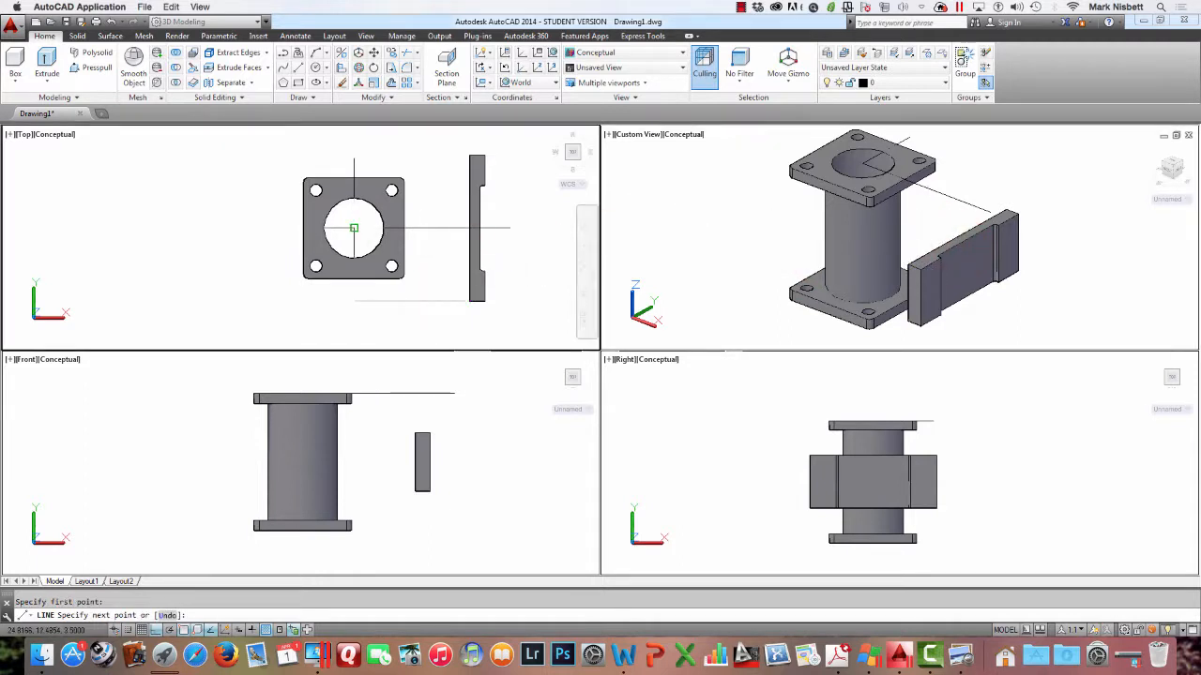
shift+right_click(354, 243)
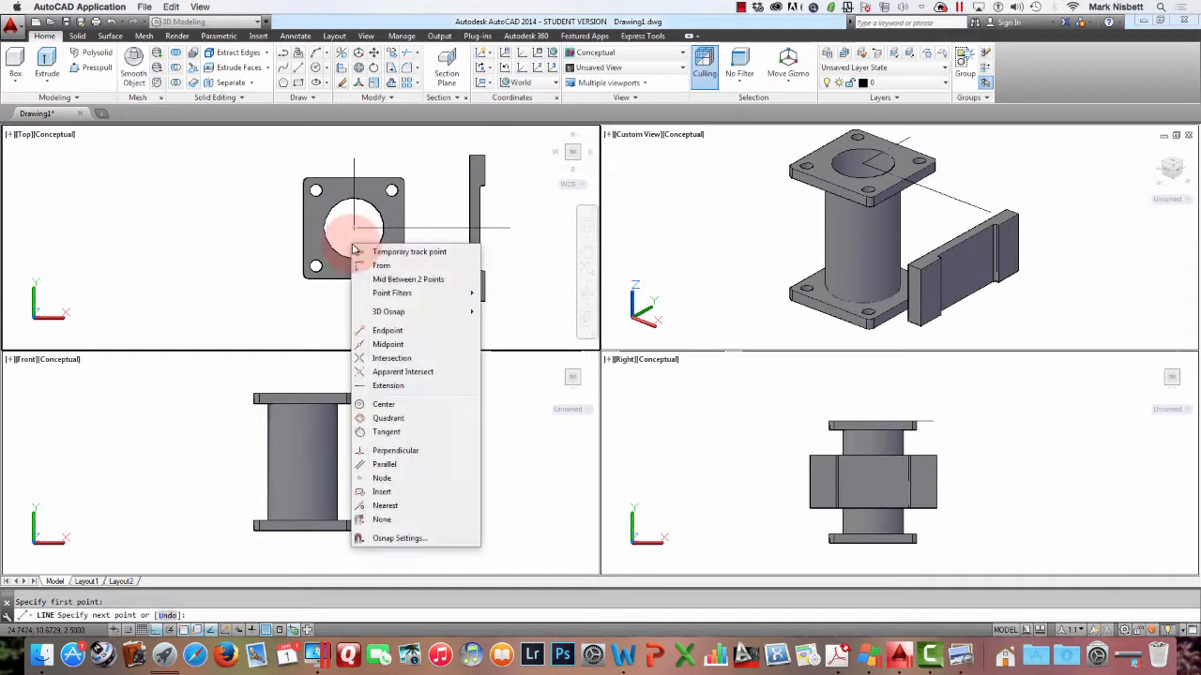
click(388, 417)
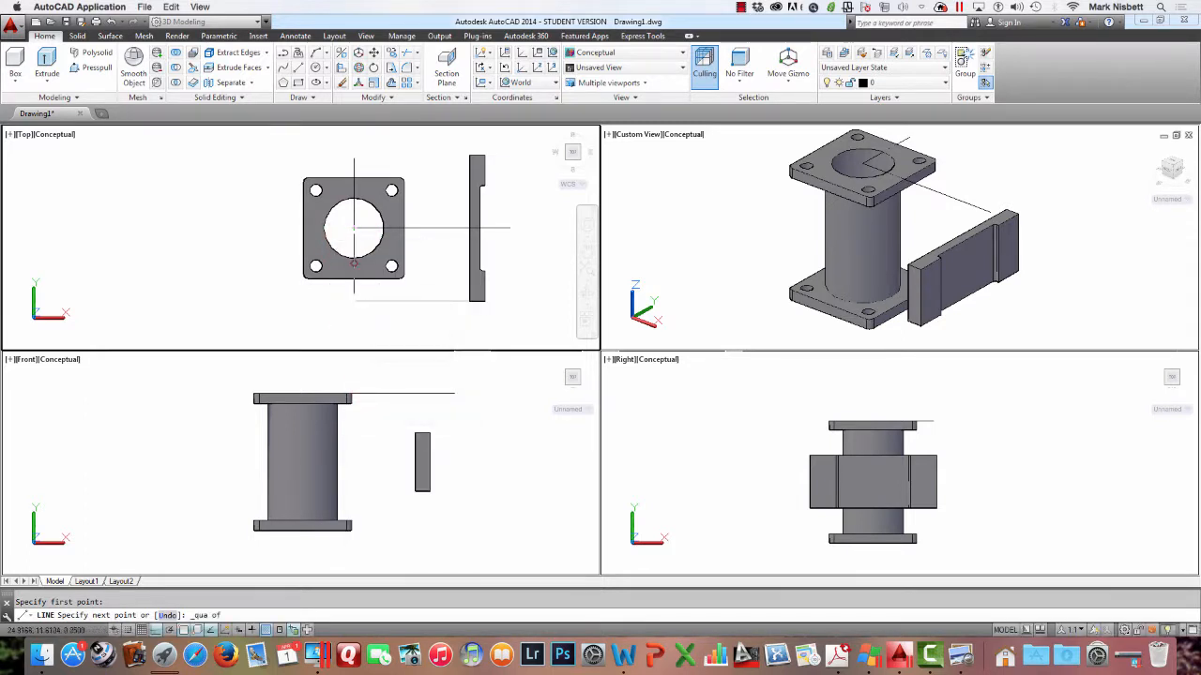
click(354, 256)
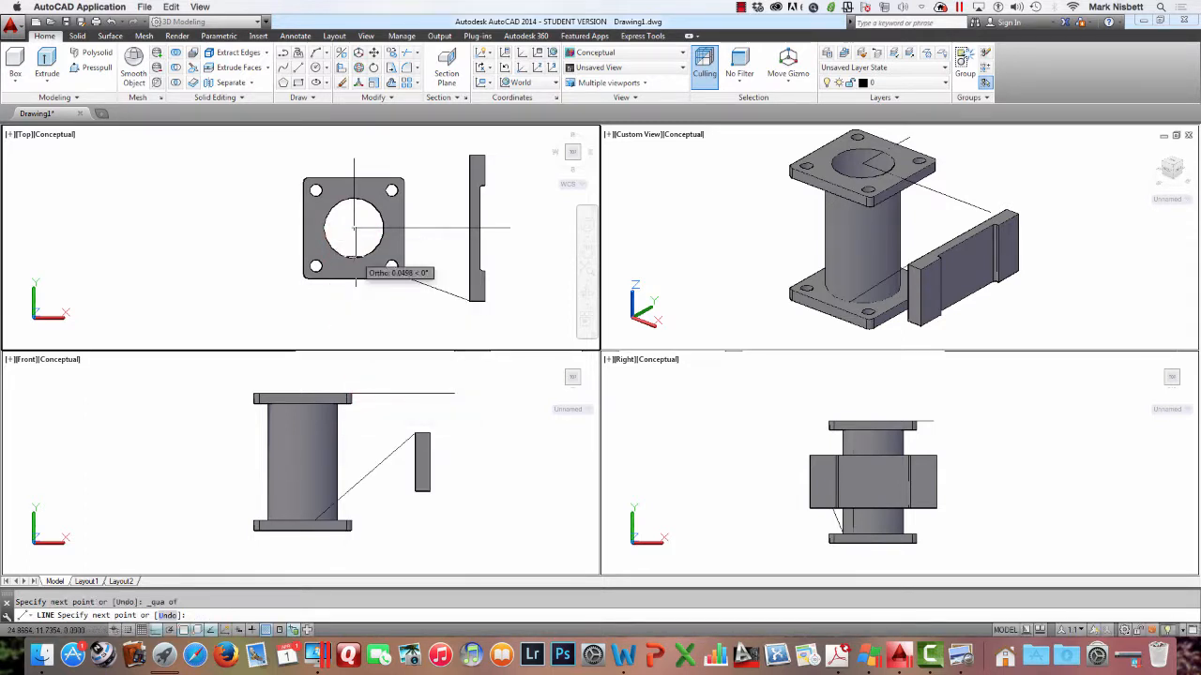
key(Return)
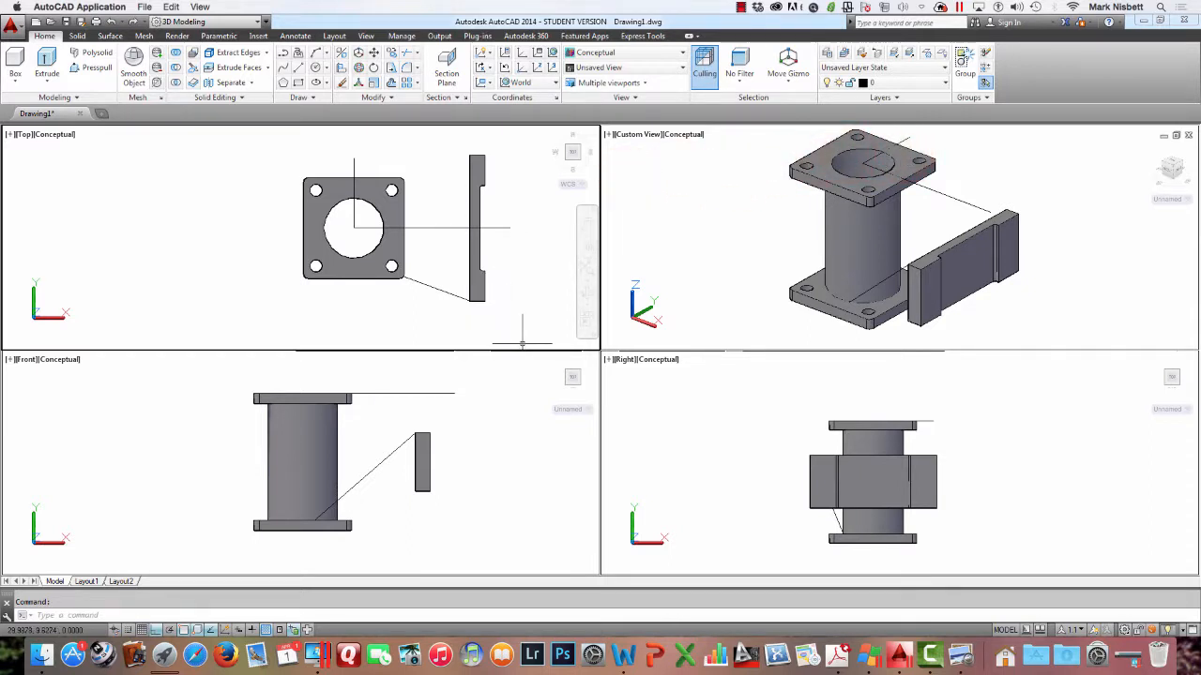
Move the side plate straight up by 1 in the Right viewport
click(927, 433)
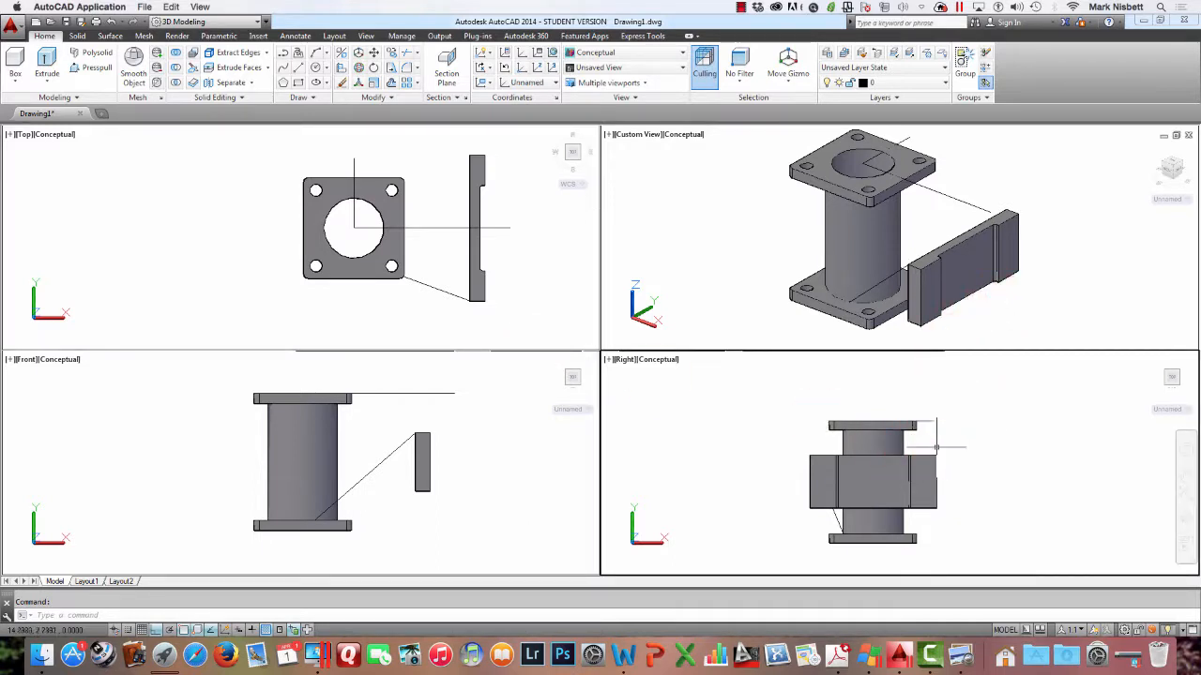
text(m)
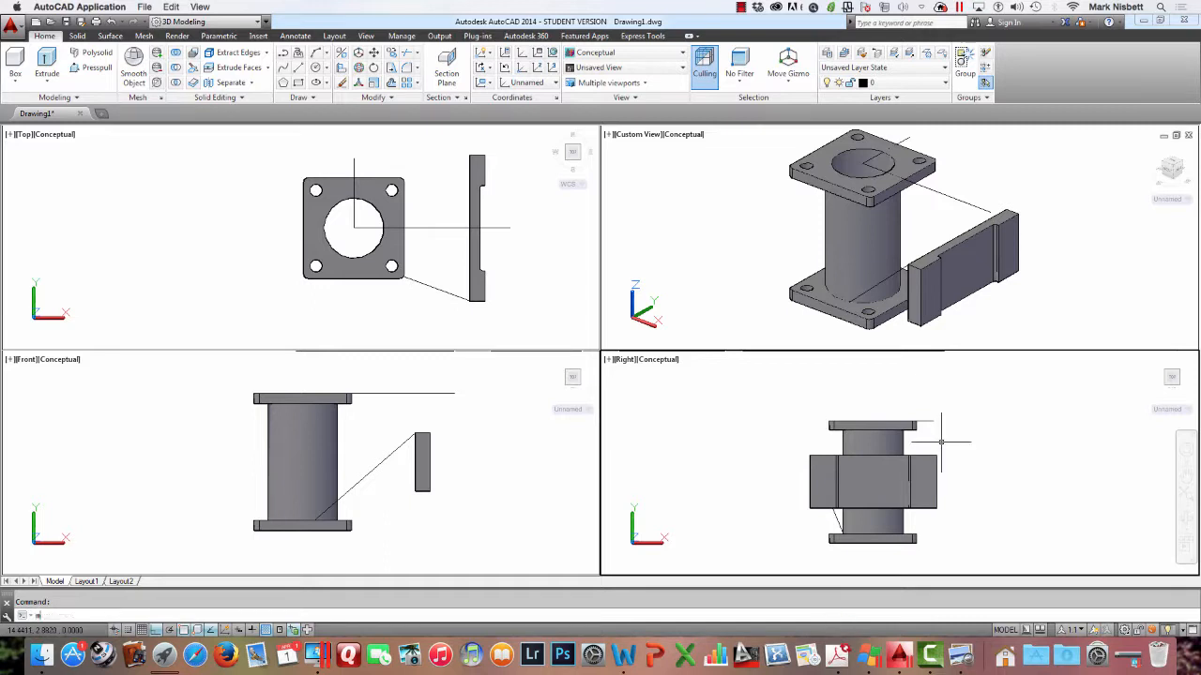
key(Return)
click(934, 454)
key(Return)
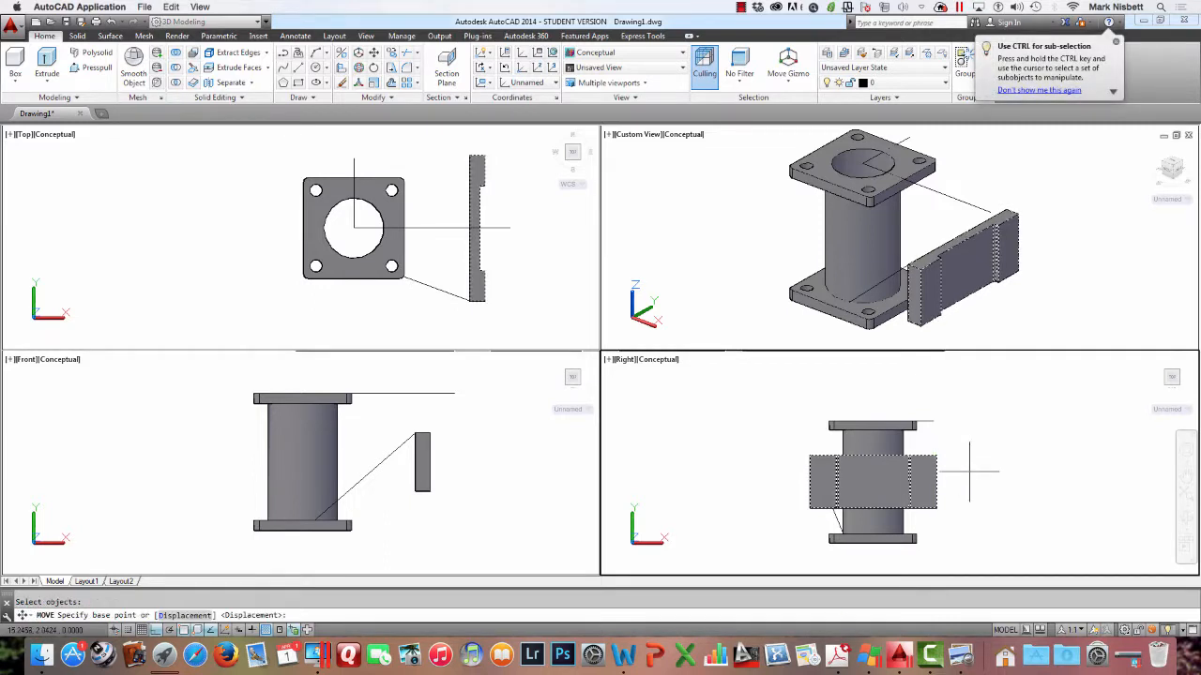
click(969, 482)
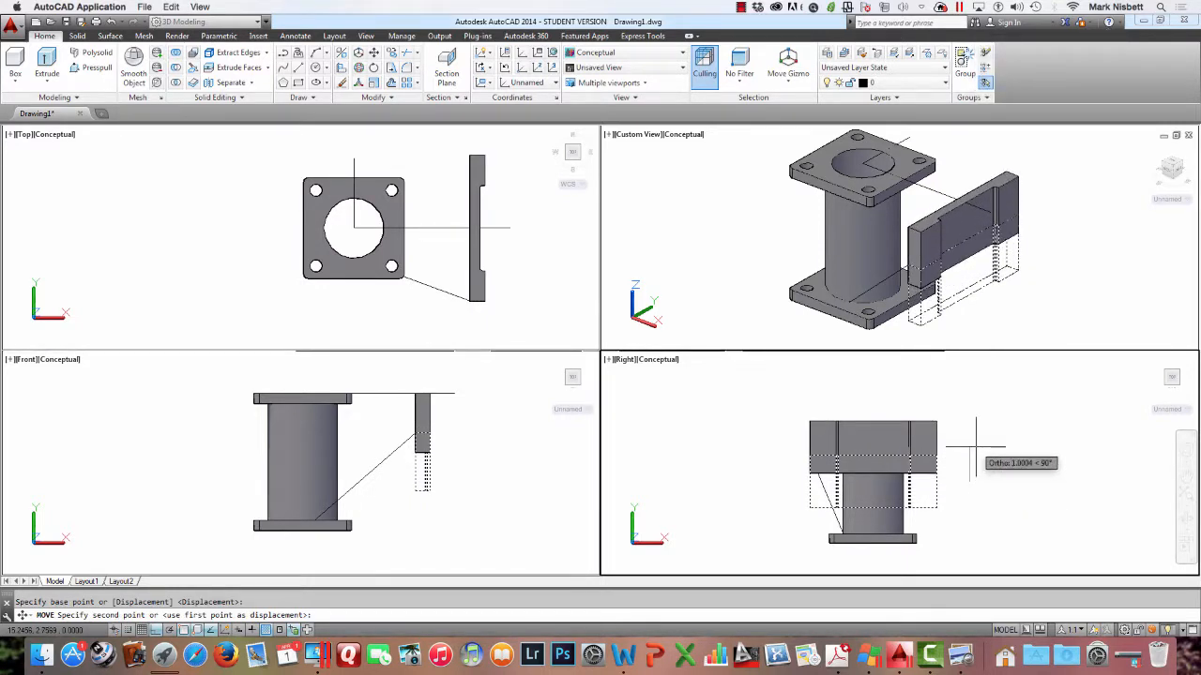
text(1)
key(Return)
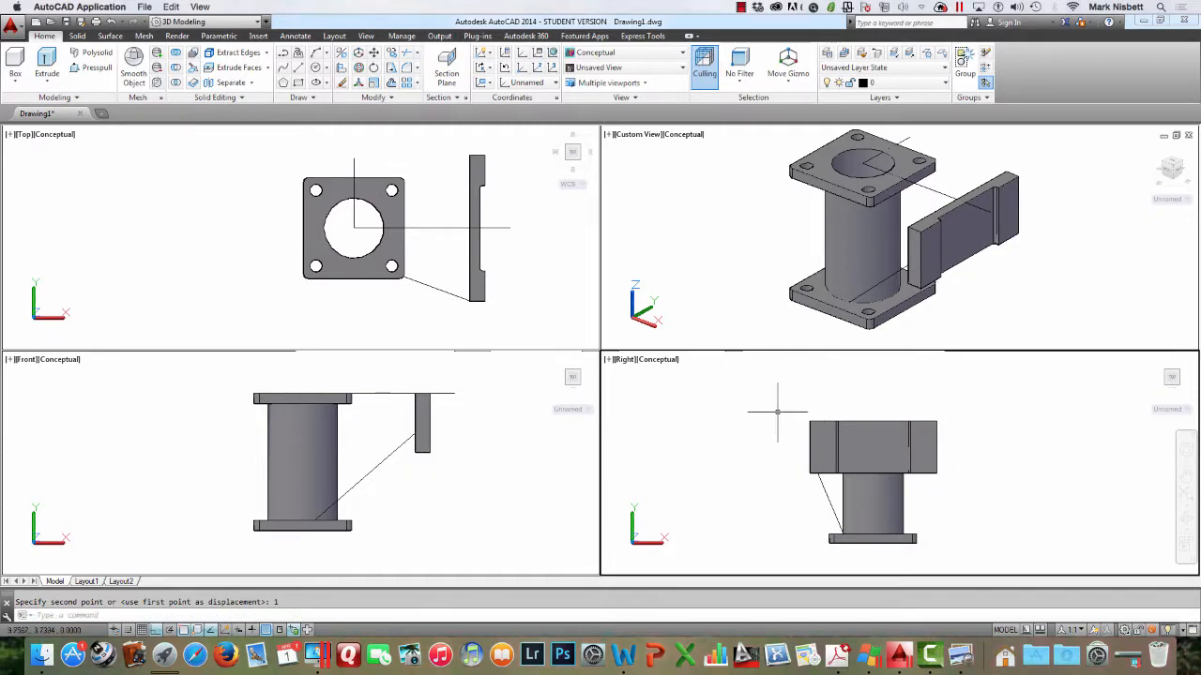
Erase the diagonal line between the plate and cylinder and the two construction lines starting at the flange's center
click(811, 423)
click(472, 437)
click(407, 461)
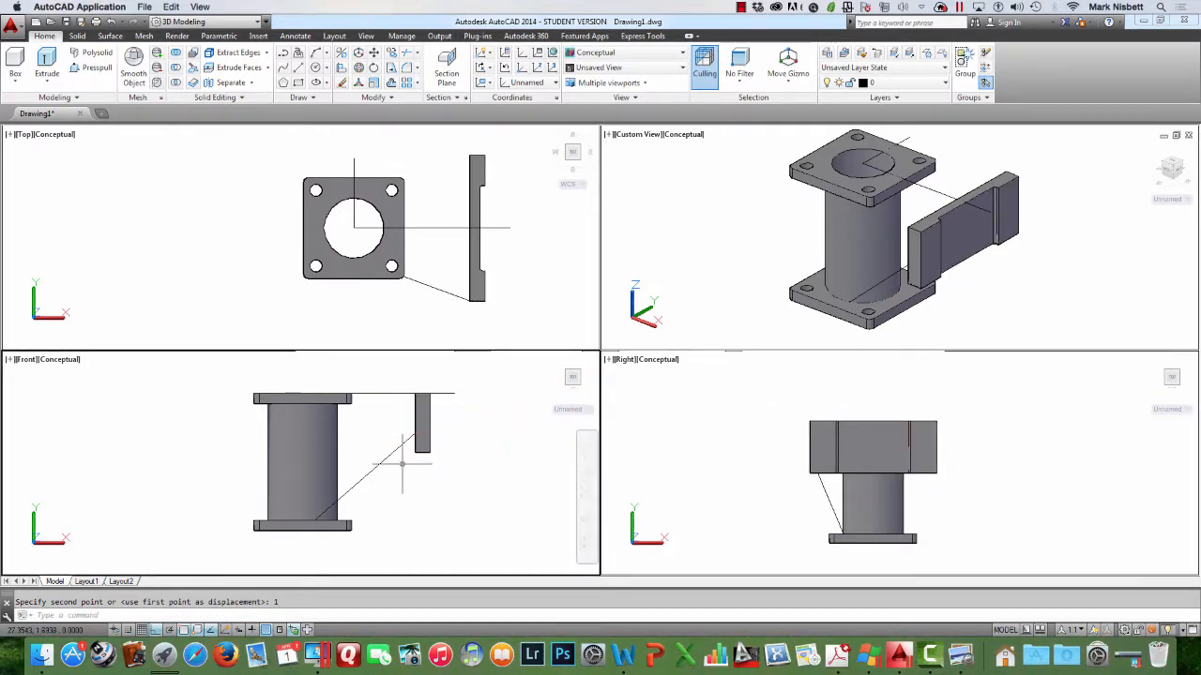
key(Return)
click(394, 452)
key(Return)
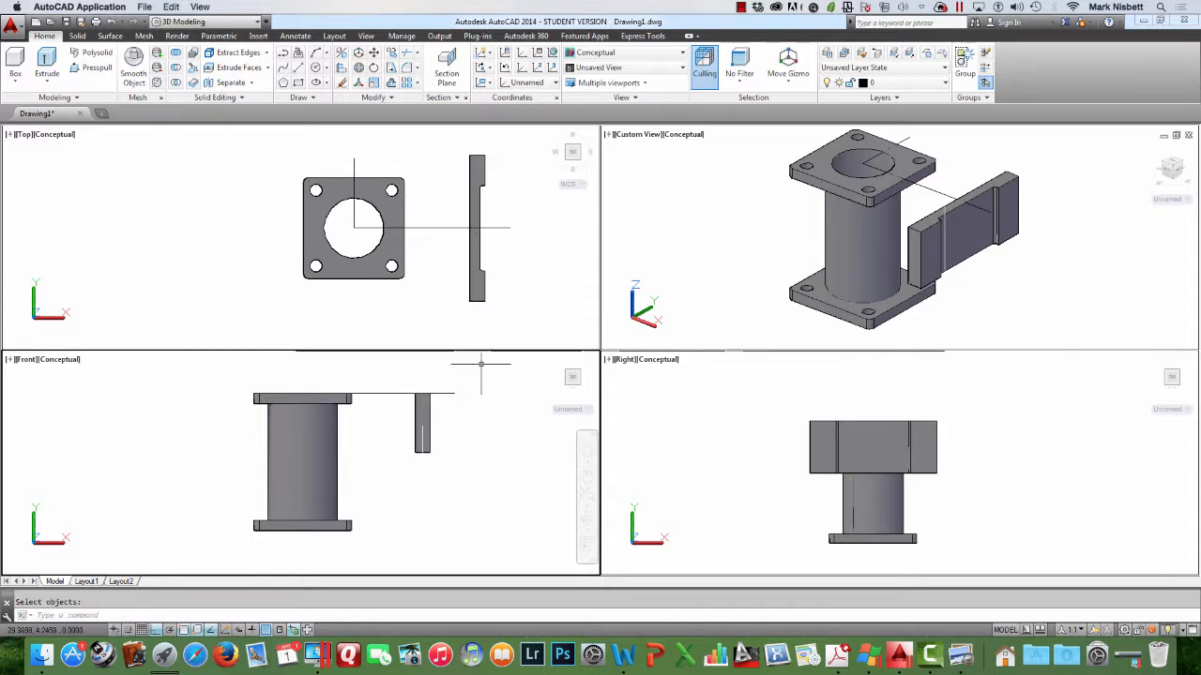
key(Return)
click(414, 215)
click(349, 215)
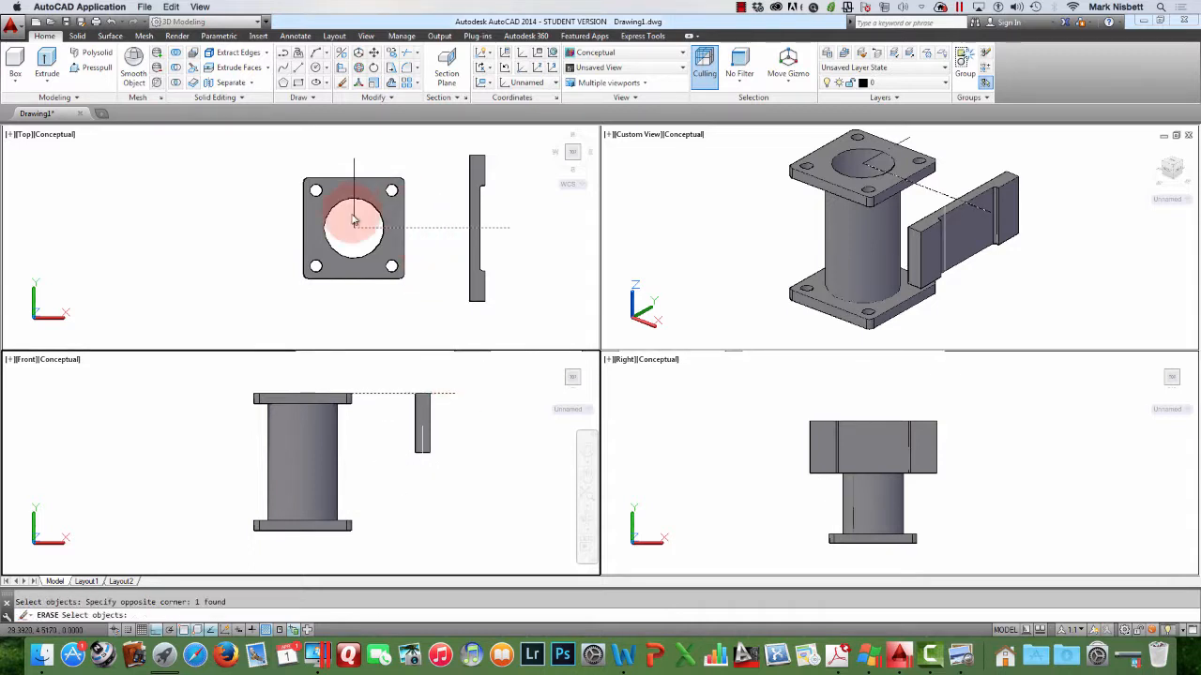
key(Return)
Draw a closed four-line outline joining the side plate's two upper inner corners to opposite quadrants of the top flange's bore
click(760, 219)
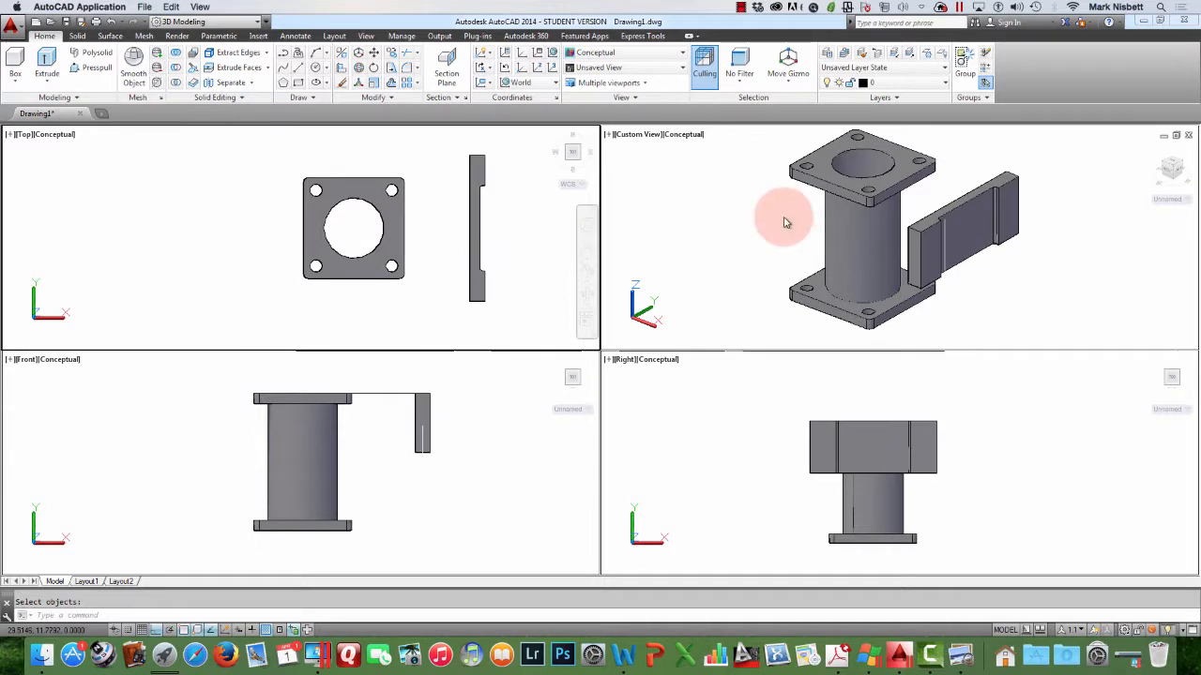
click(941, 185)
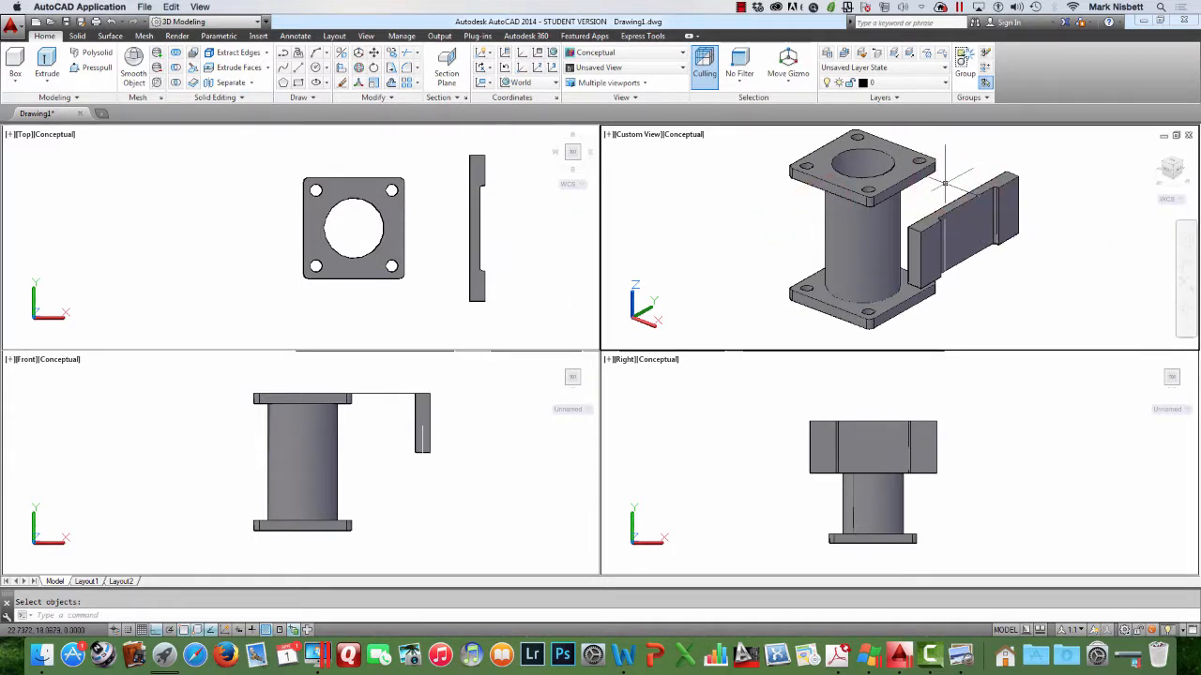
text(l)
key(Return)
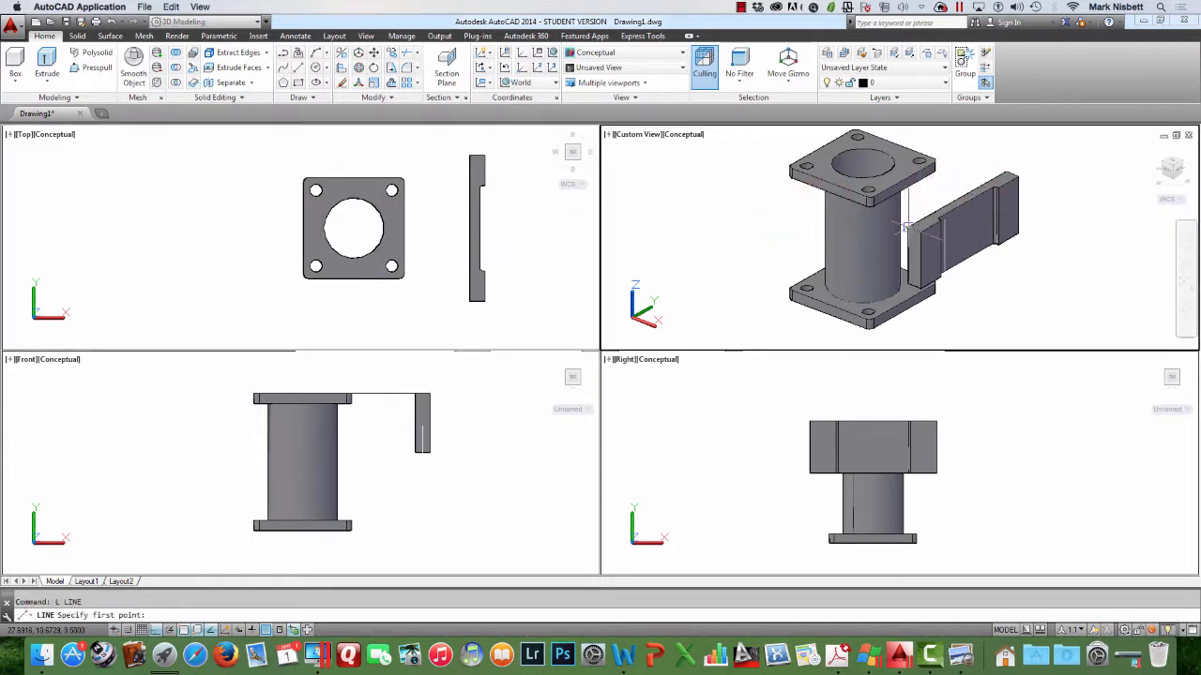
click(907, 227)
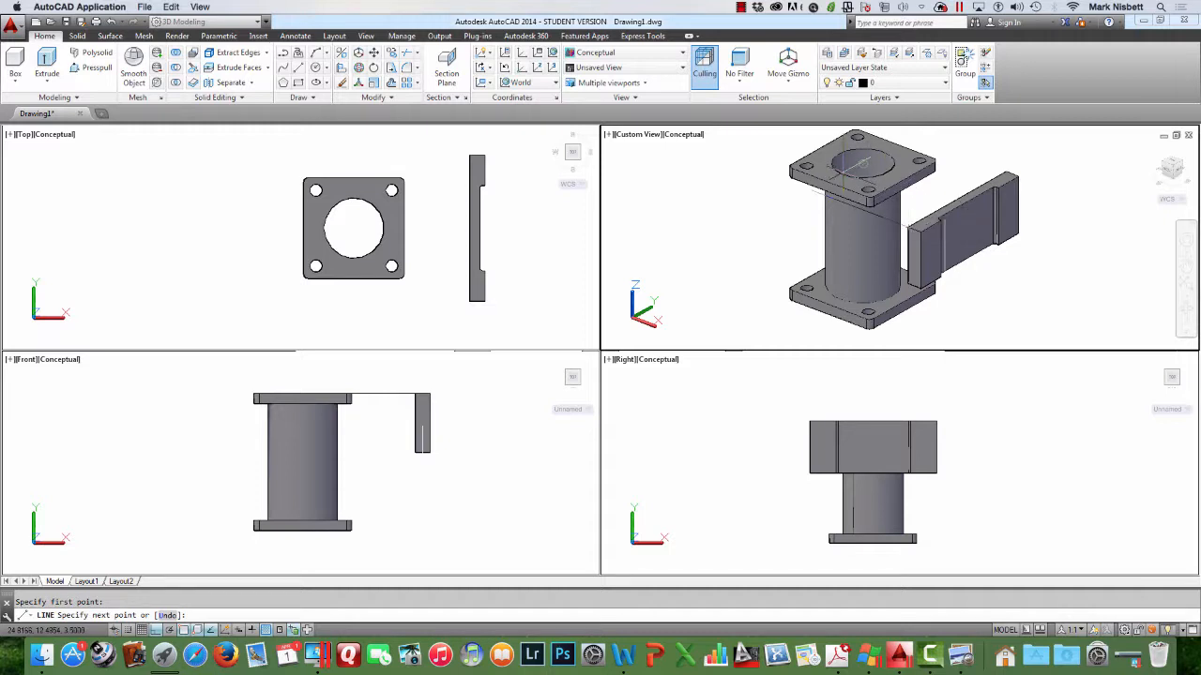
shift+right_click(837, 170)
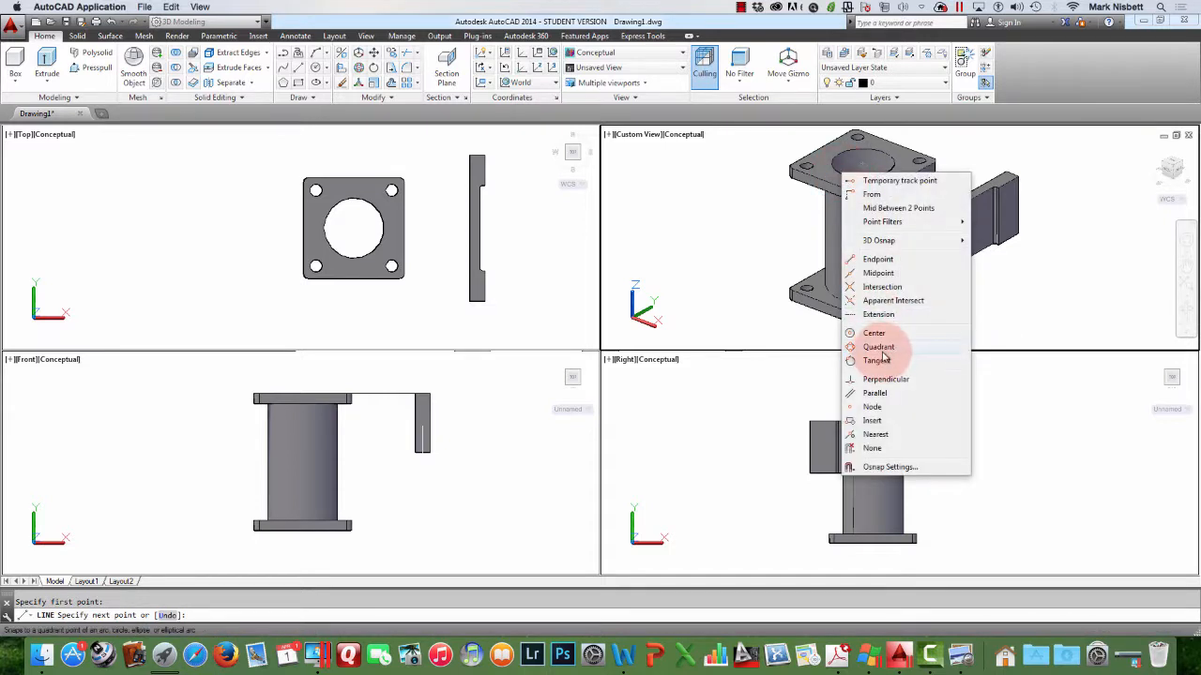
click(891, 340)
click(867, 193)
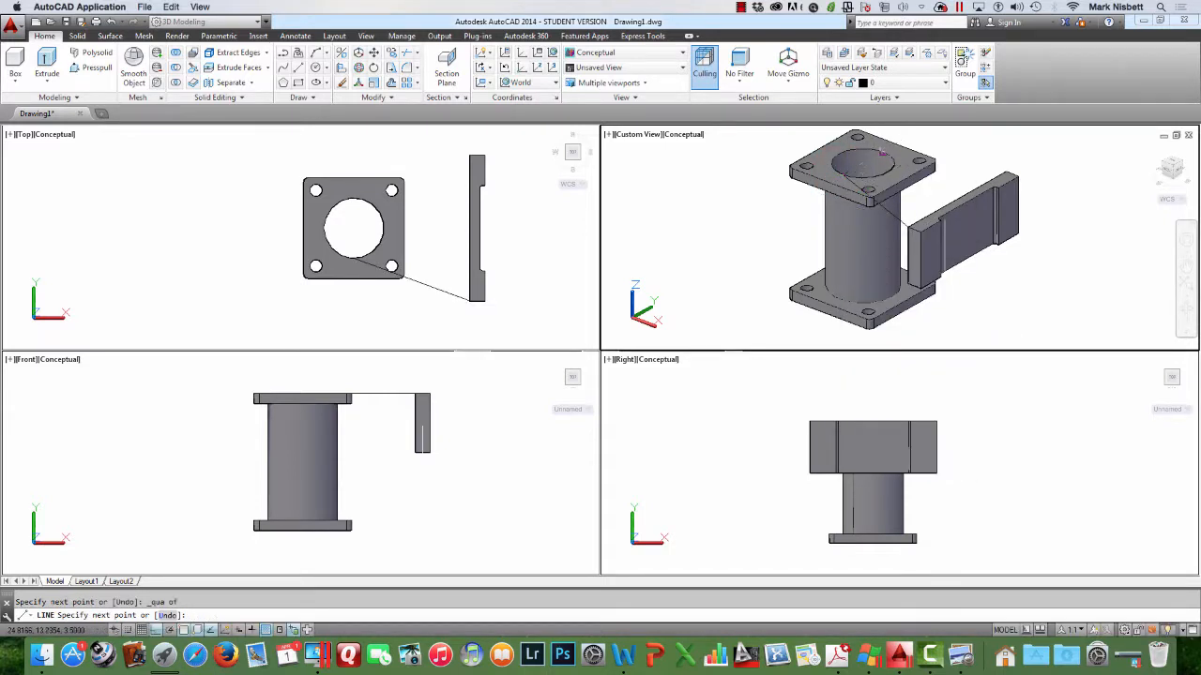
click(882, 155)
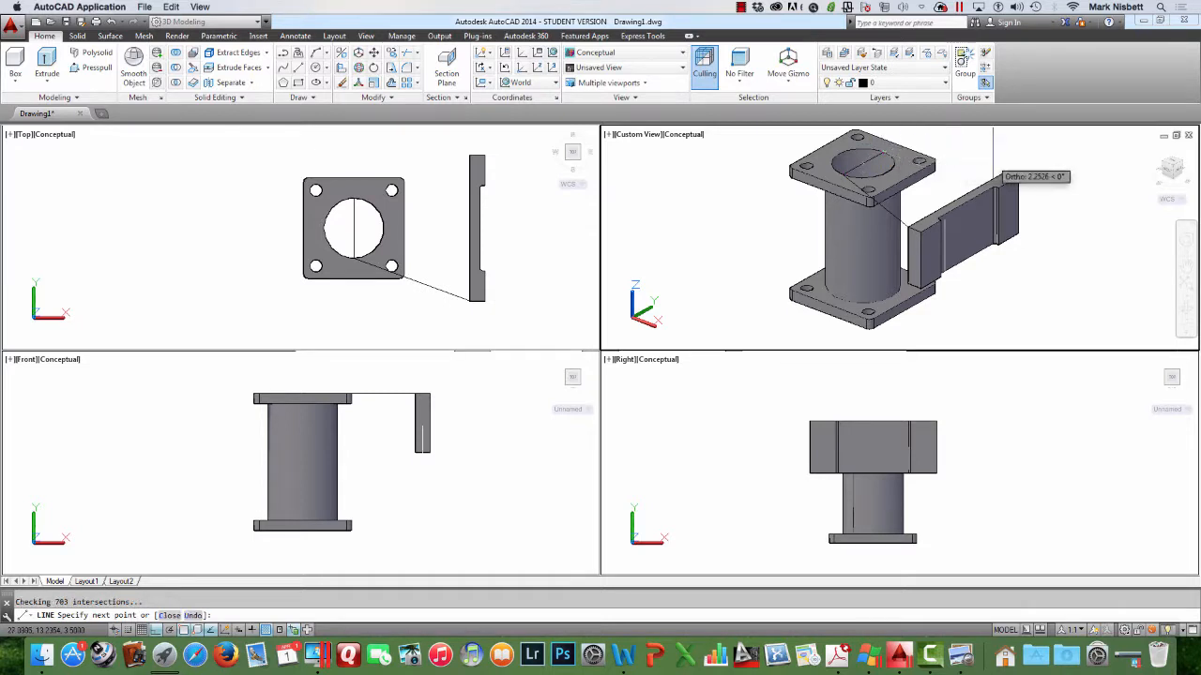
text(c)
key(Return)
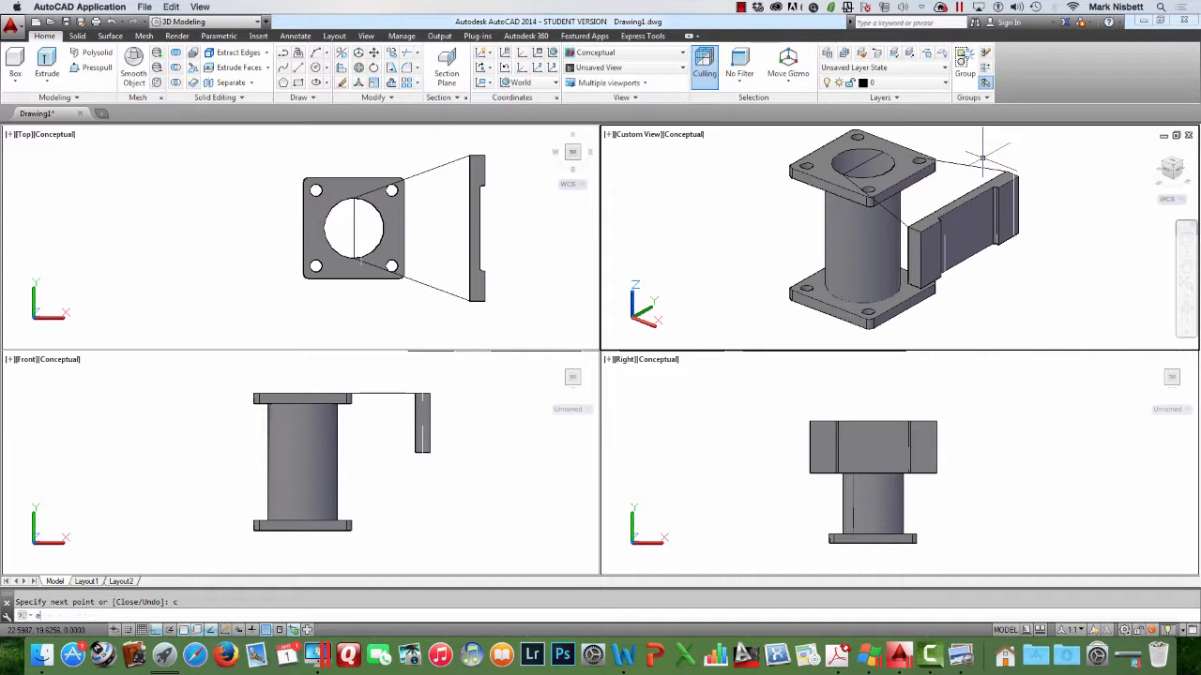
Convert the four outline lines between the bore and the side plate into a region, choosing the lines over the overlapping solids
text(ex)
key(Escape)
text(re)
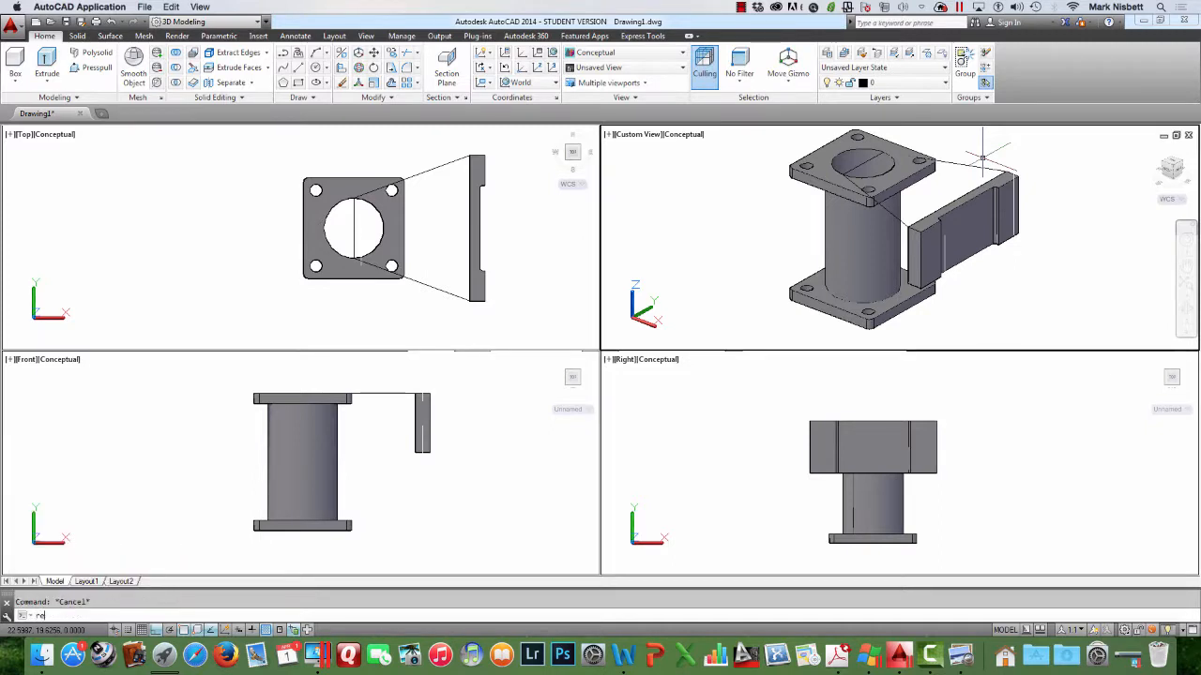
text(g)
key(Return)
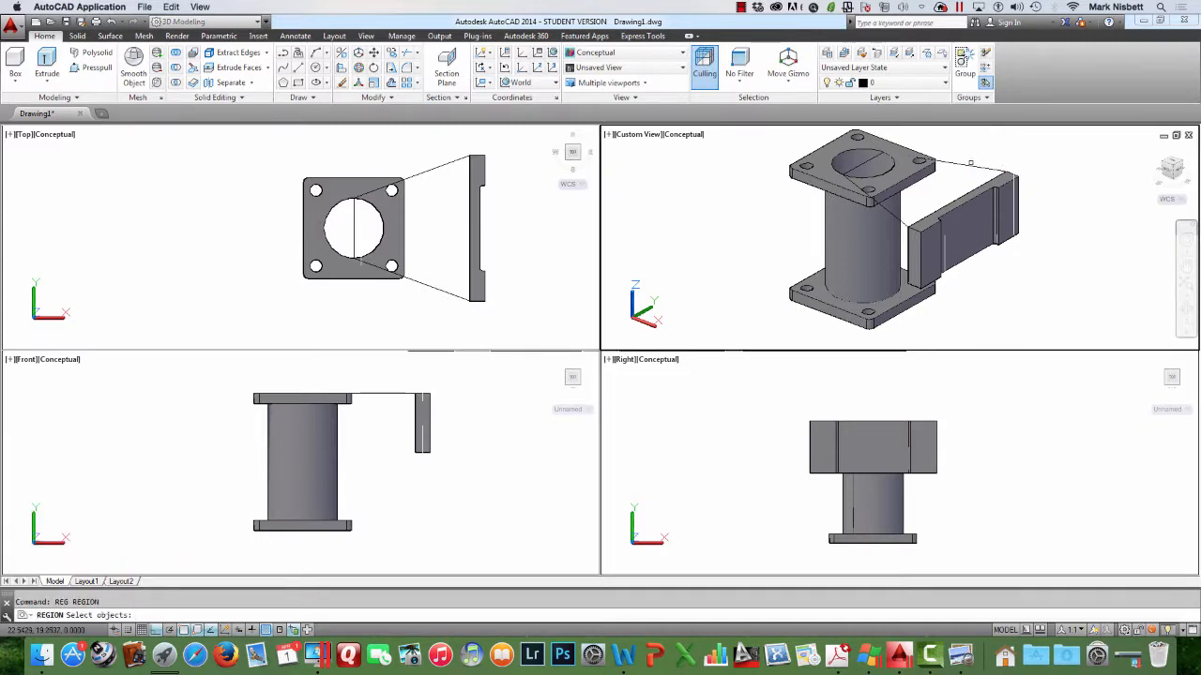
click(868, 193)
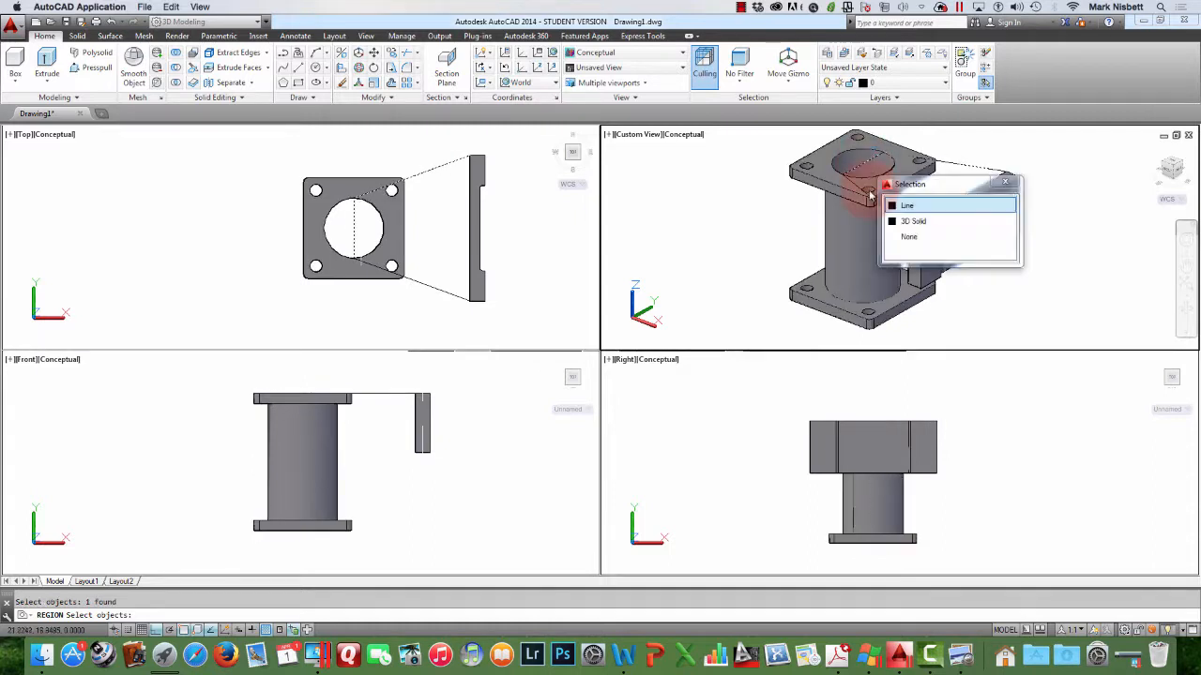
click(908, 207)
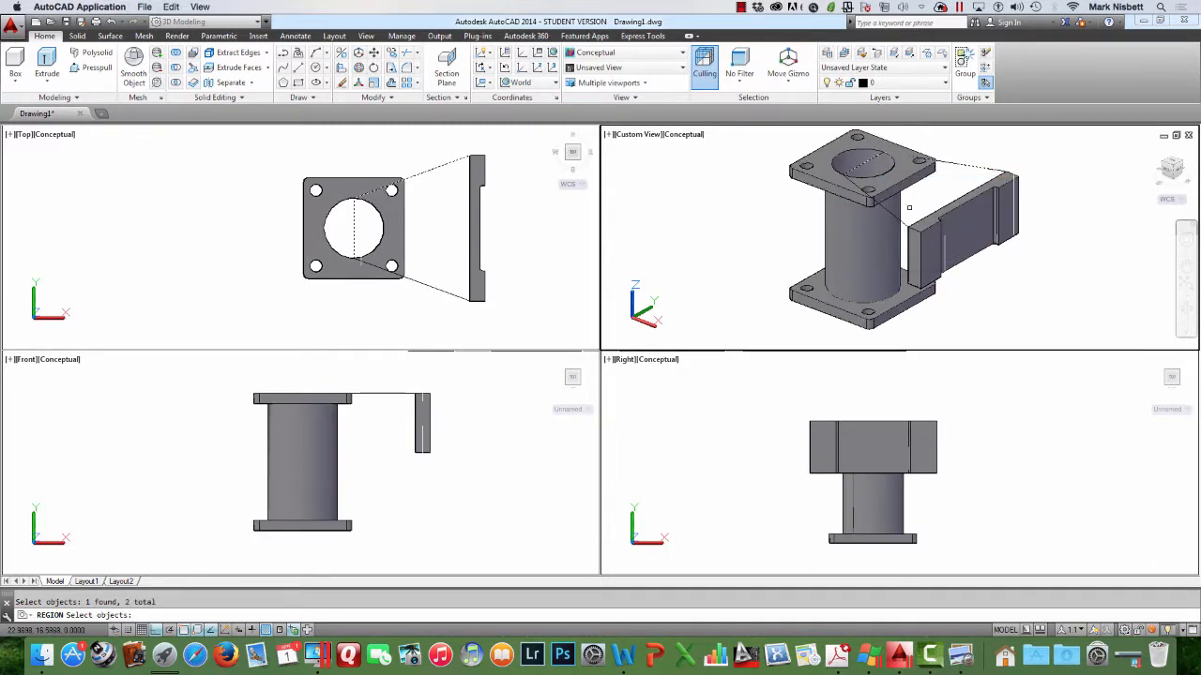
click(908, 207)
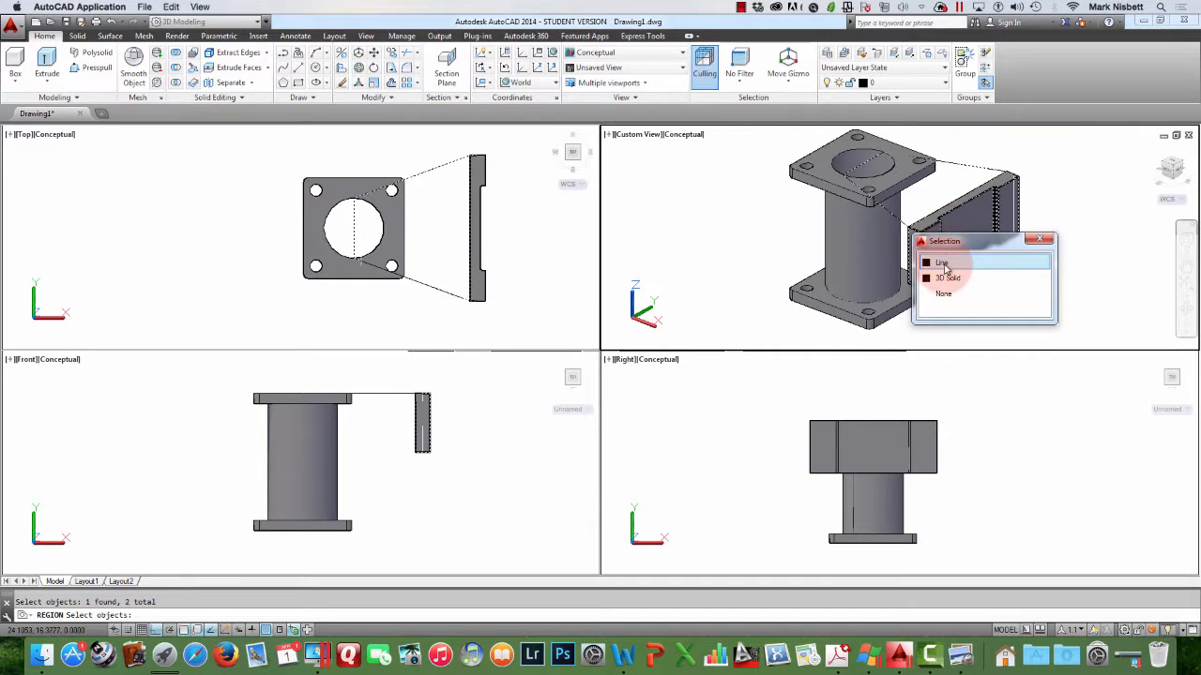
click(943, 265)
click(955, 194)
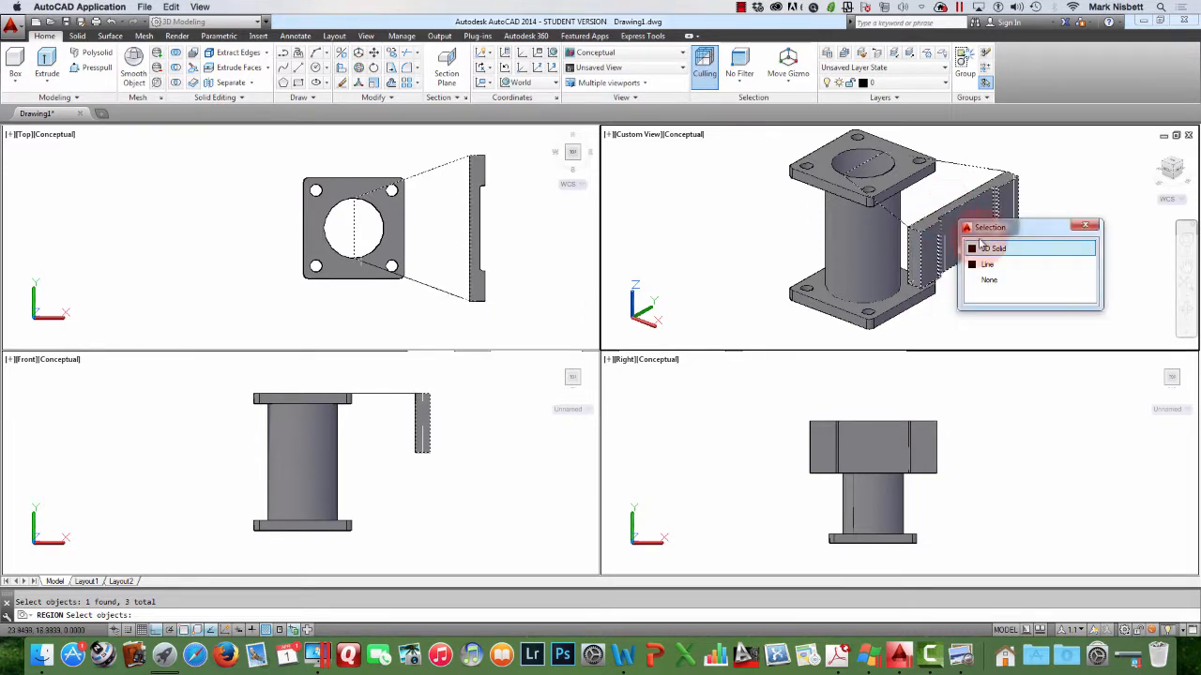
click(995, 268)
key(Return)
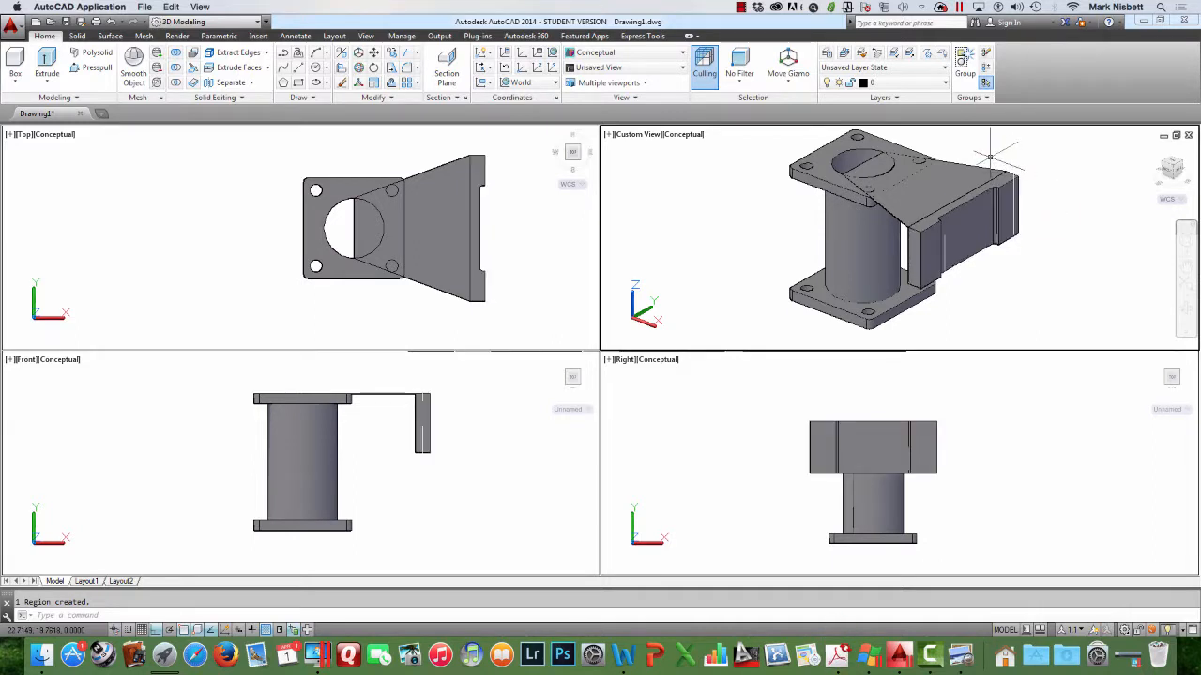
Try to extrude the tapered web region by 0.25 in and undo the extrusion
text(ext)
key(Return)
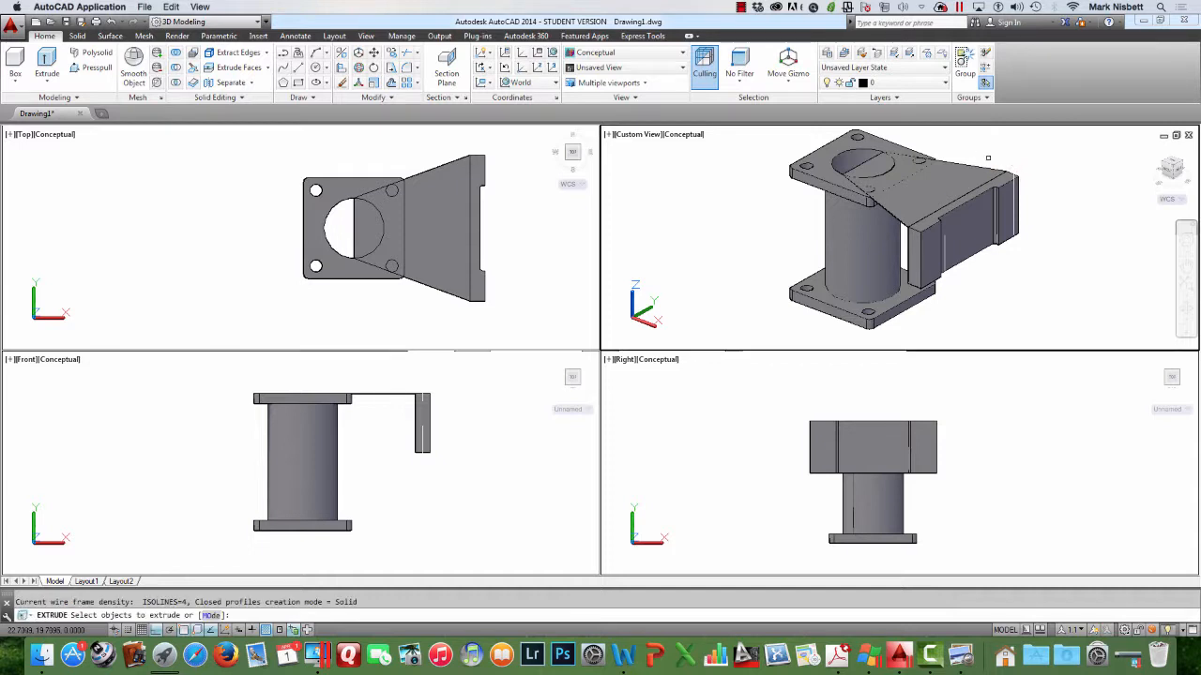
click(983, 166)
key(Return)
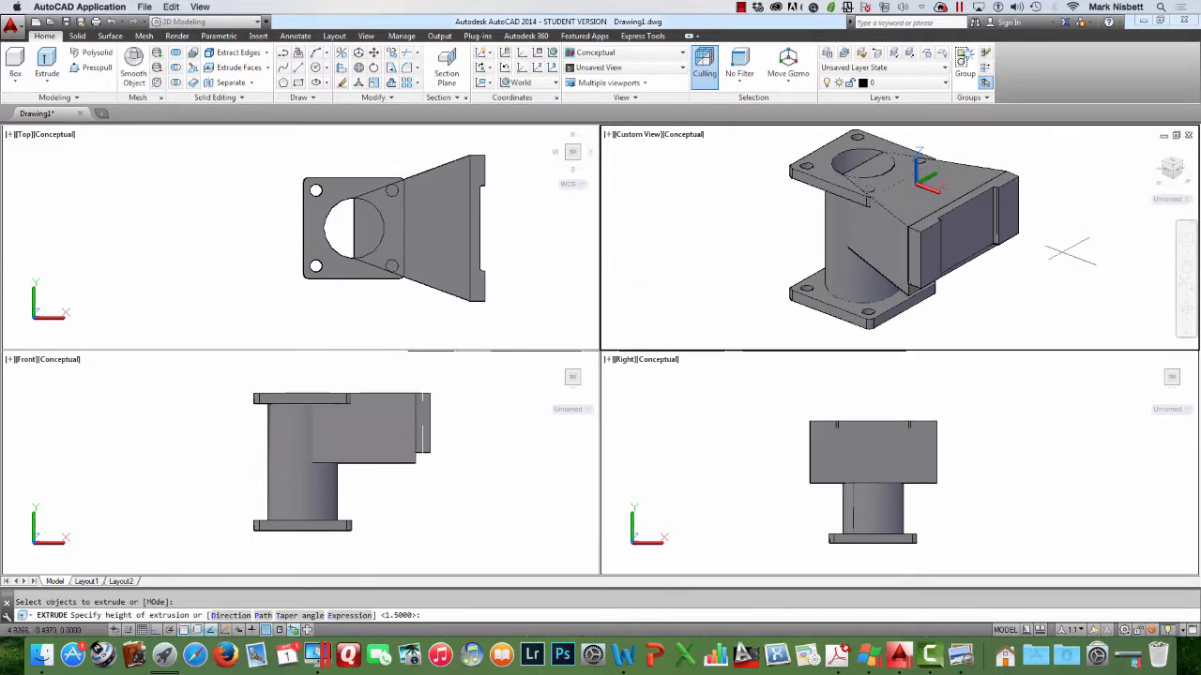
text(.)
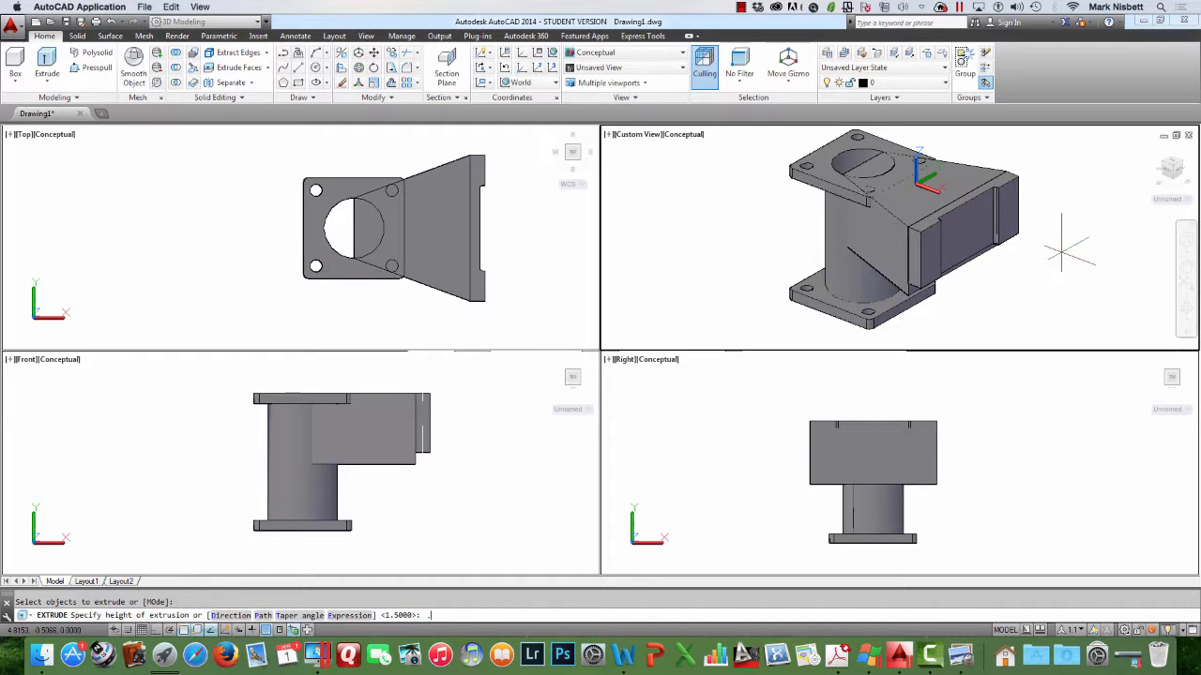
text(25)
key(Return)
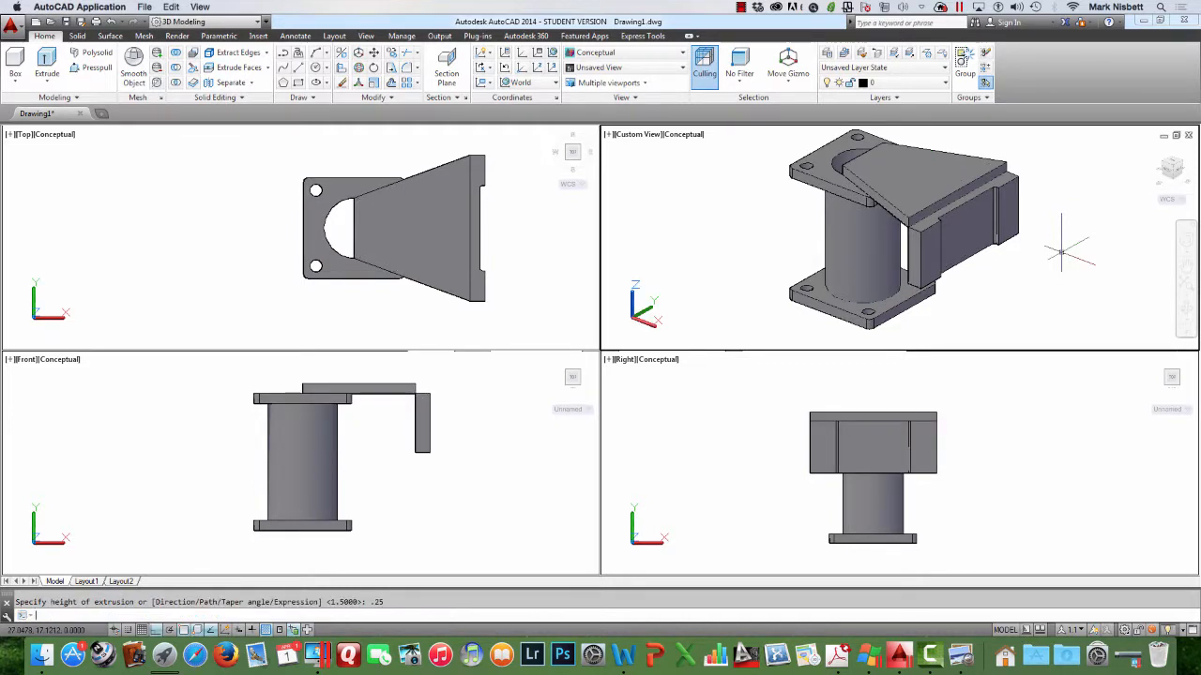
text(u)
key(Return)
Extrude the tapered region between the bore and the side plate by 0.25 in
text(ext)
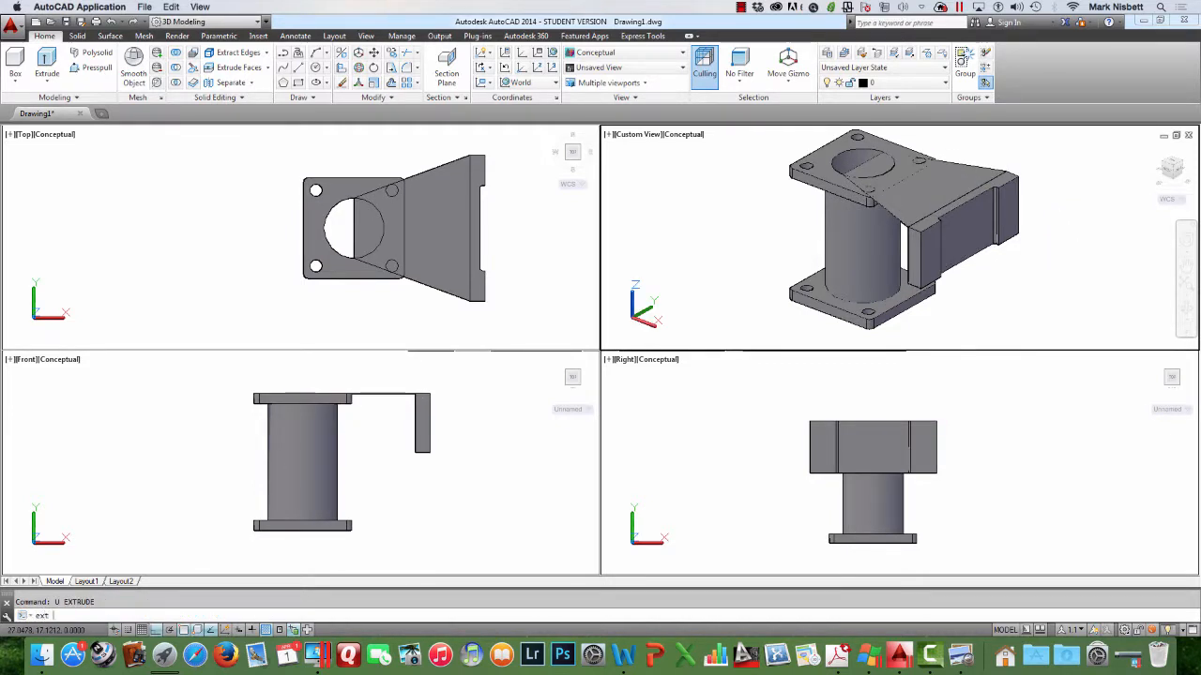
key(Return)
click(985, 167)
key(Return)
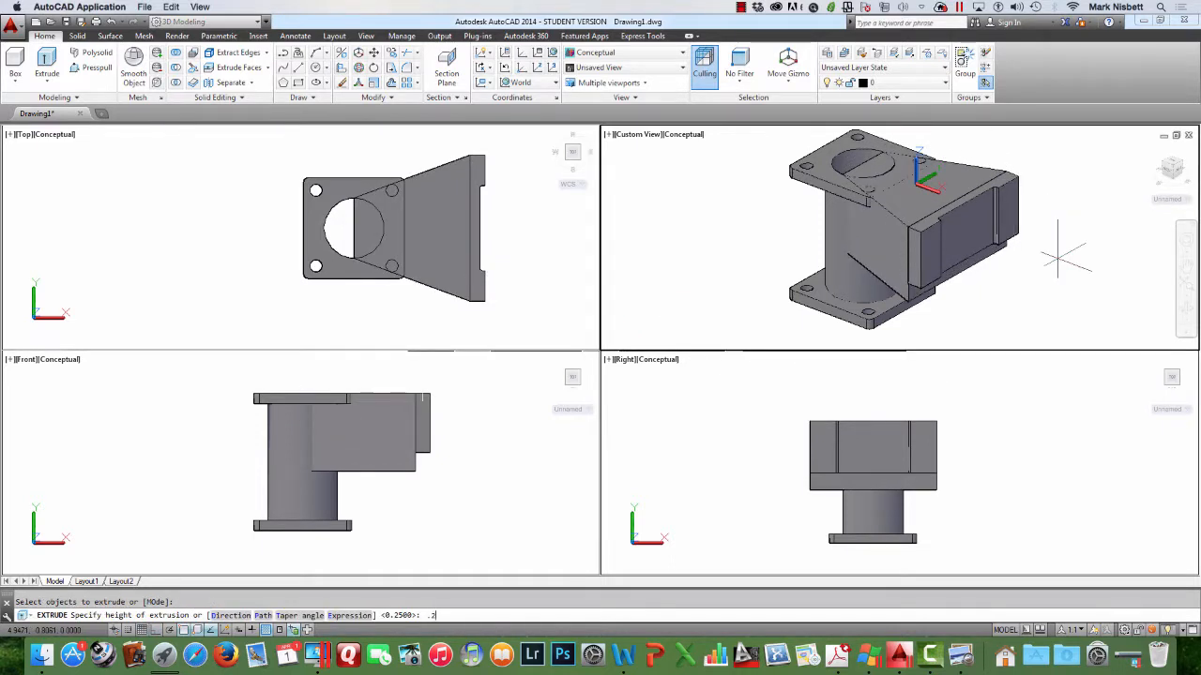
key(Return)
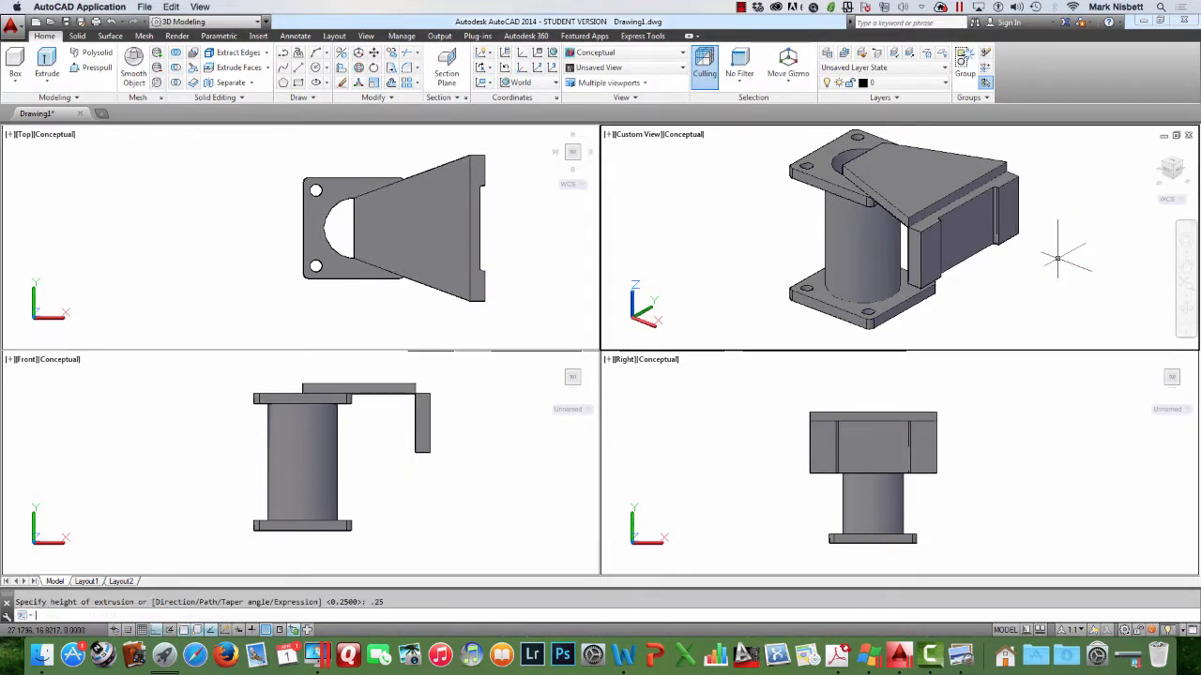
Move the extruded web straight down in the Front viewport until its top face is flush with the side plate's top
click(528, 437)
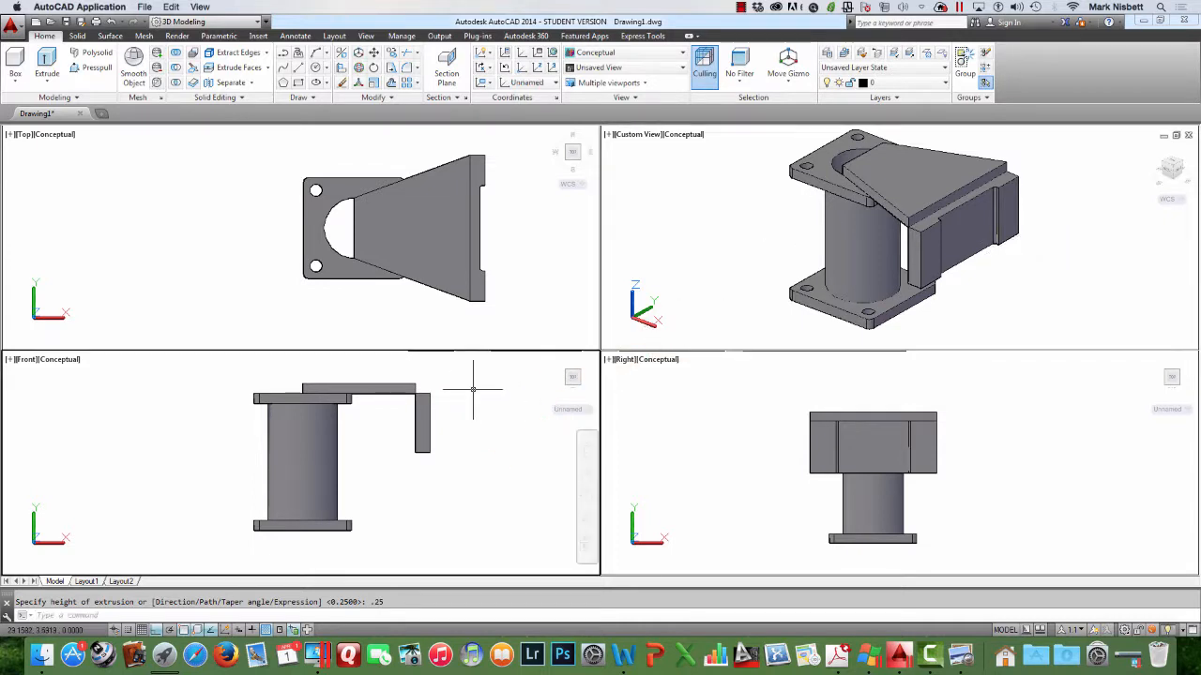
text(m)
key(Return)
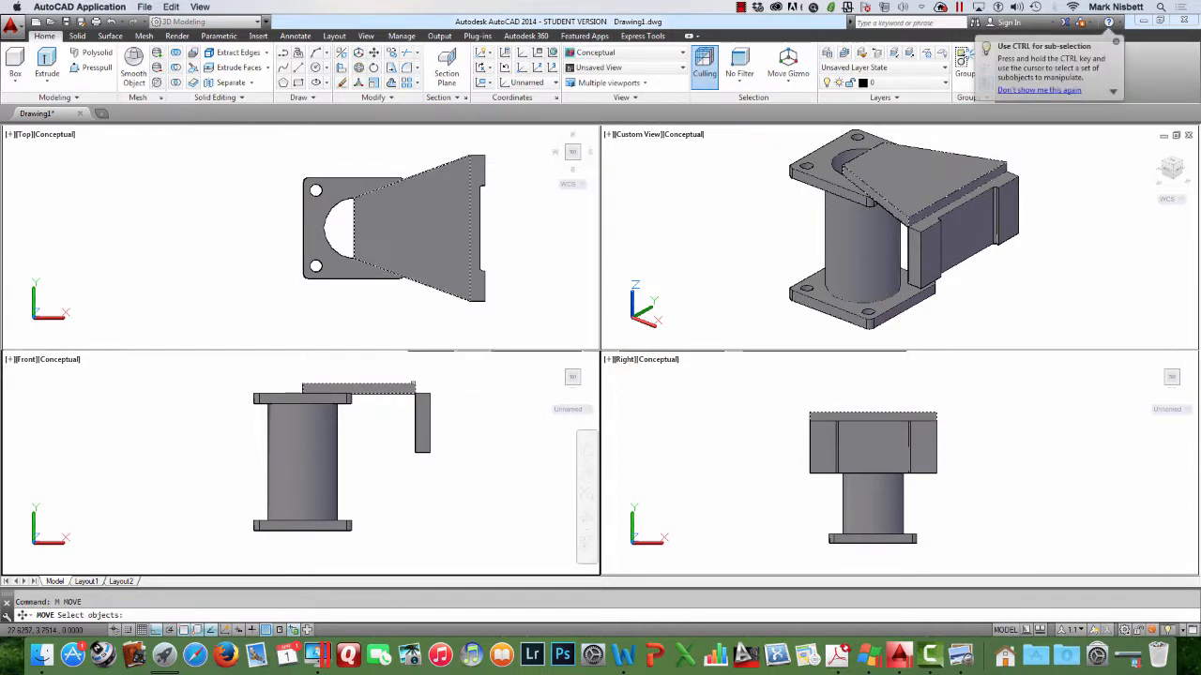
click(416, 386)
key(Return)
click(463, 376)
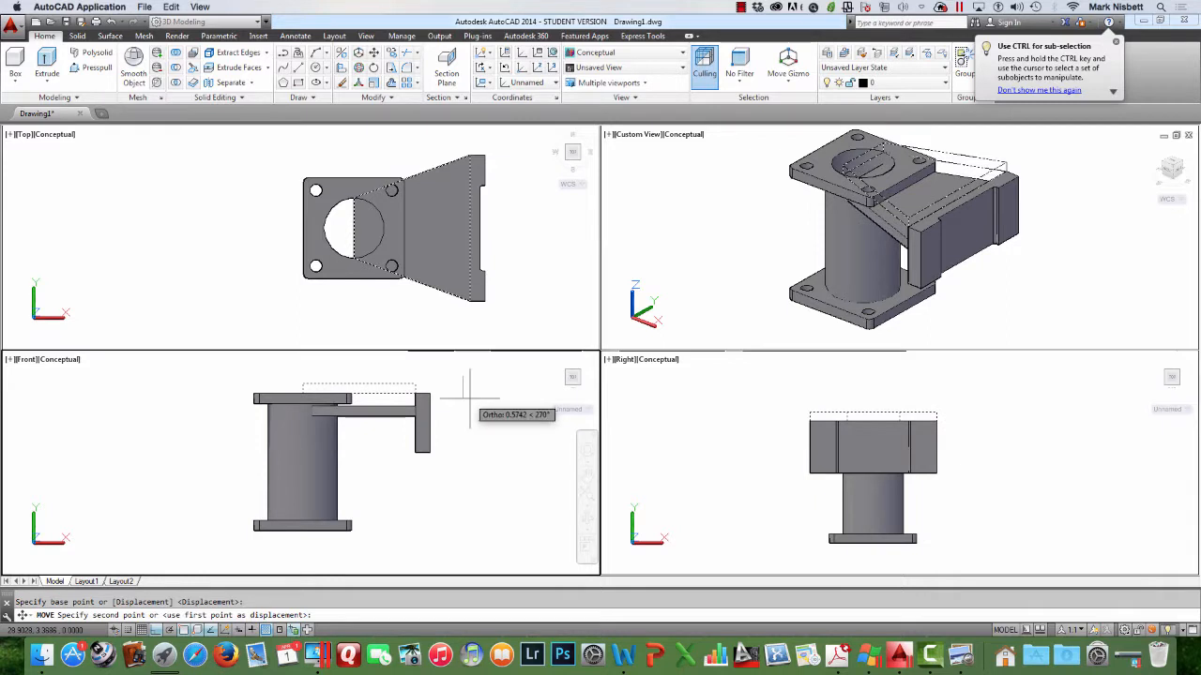
key(Return)
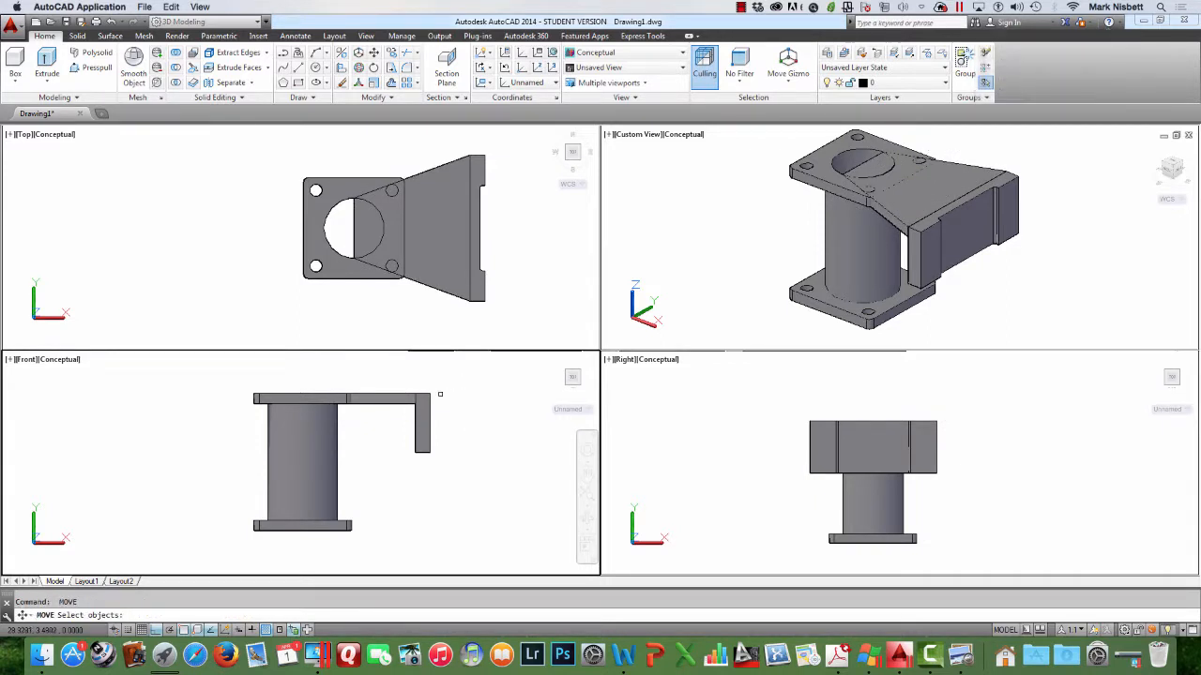
Move the web straight down by 0.5 in in the Front viewport
key(Return)
click(422, 400)
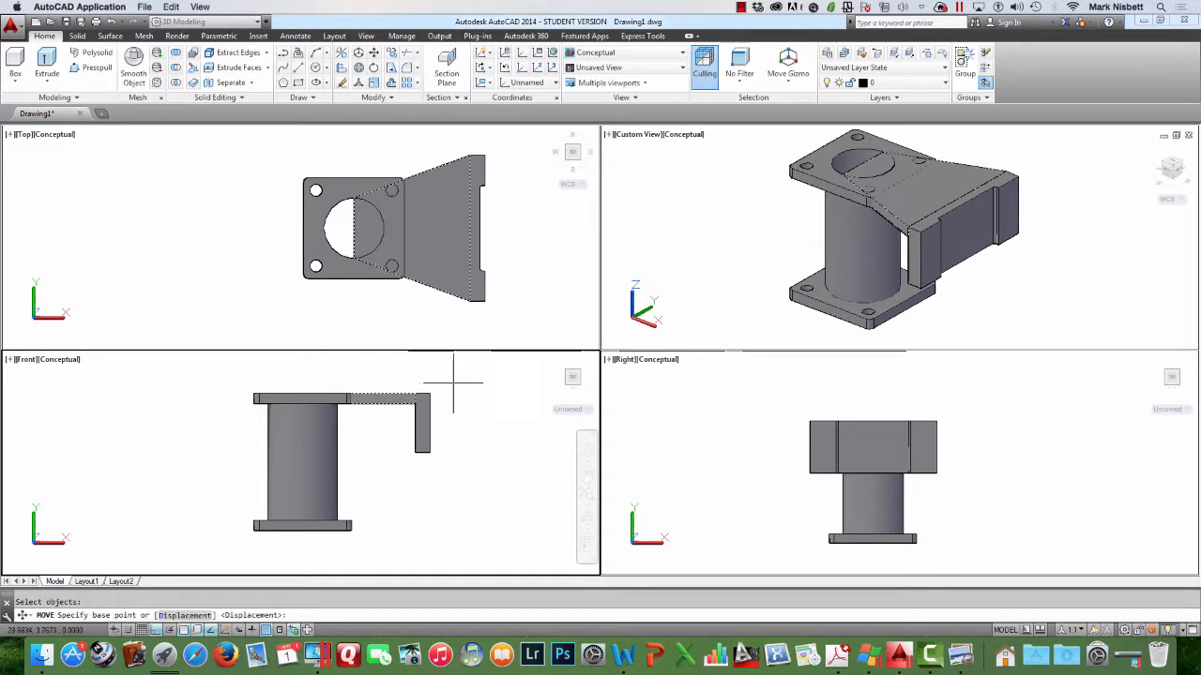
key(Return)
click(474, 382)
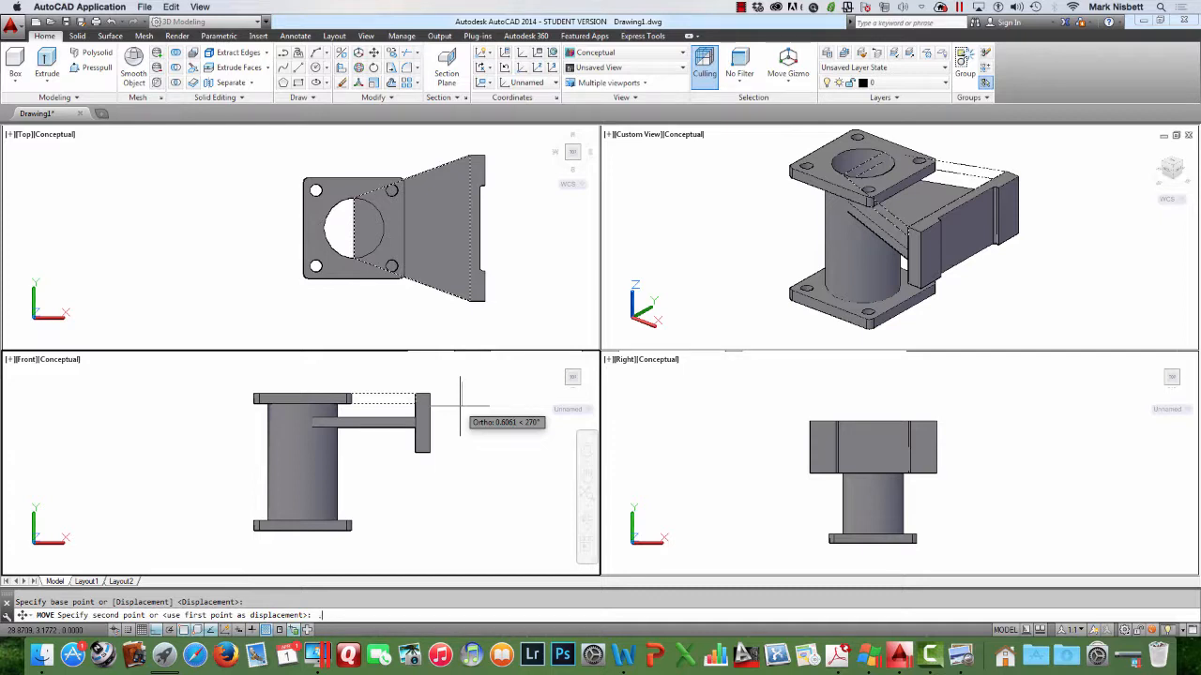
text(5)
key(Return)
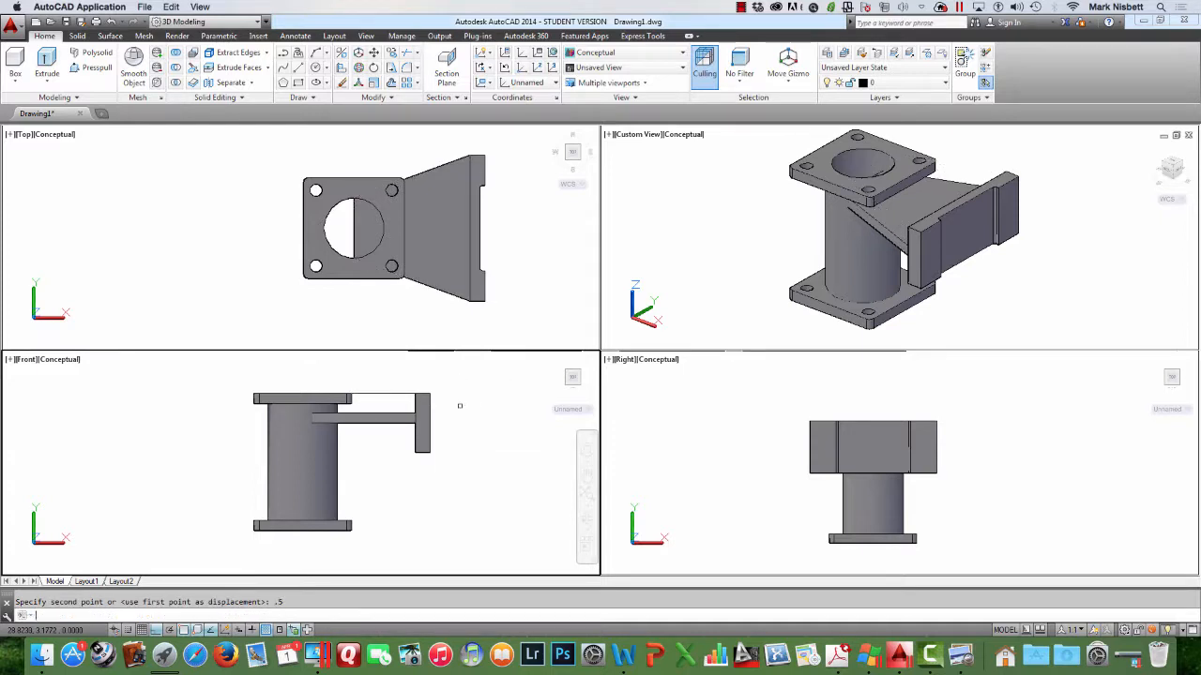
Abandon a further downward move of the web and undo its 0.5 in move
key(Return)
click(388, 415)
key(Return)
click(489, 418)
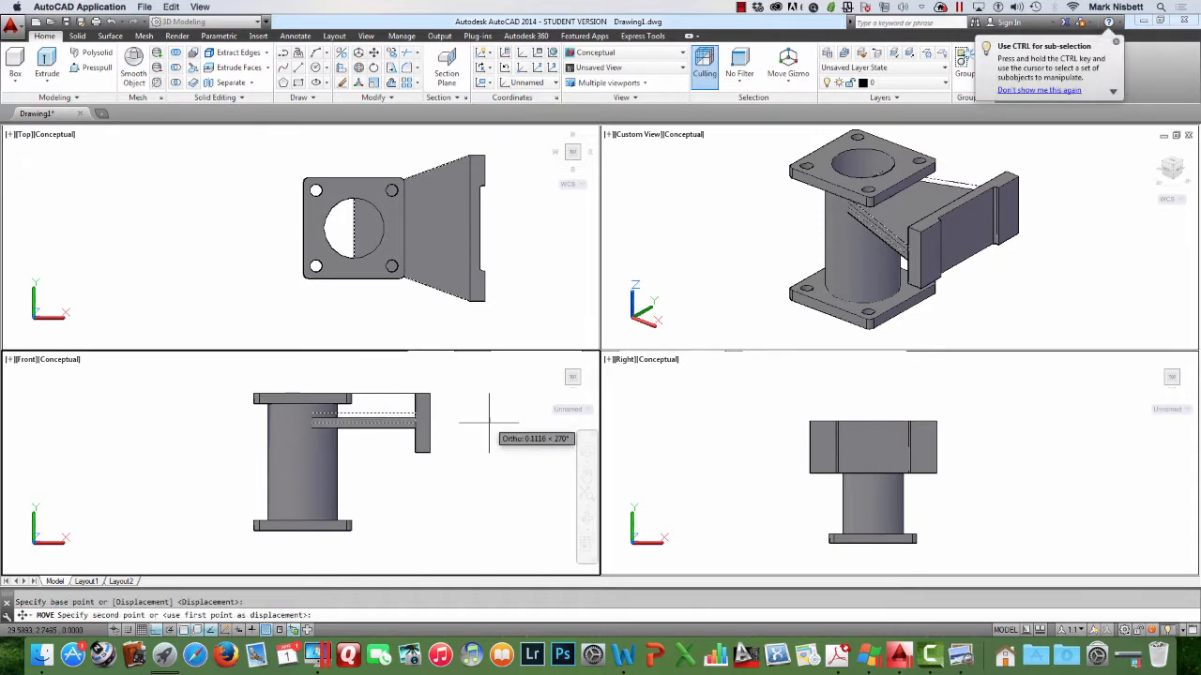
key(Escape)
text(u)
key(Return)
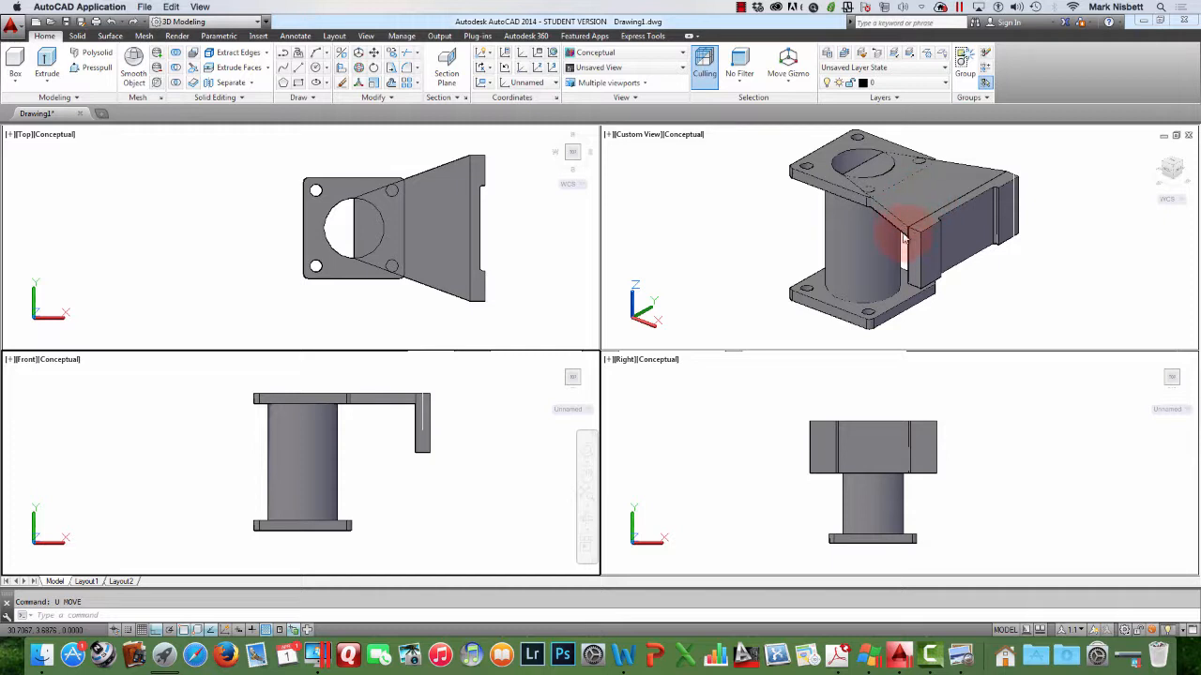
Move the web straight down by 0.6 in in the Front viewport, from its position flush with the side plate's top
click(461, 386)
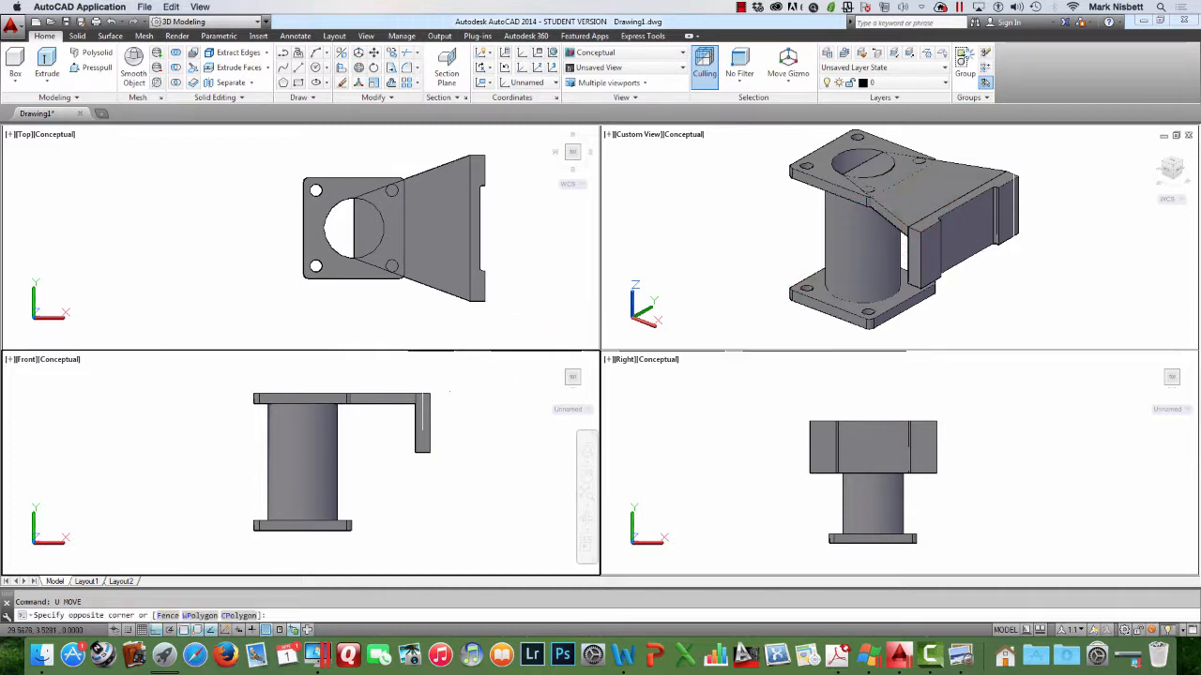
key(Escape)
text(m)
key(Return)
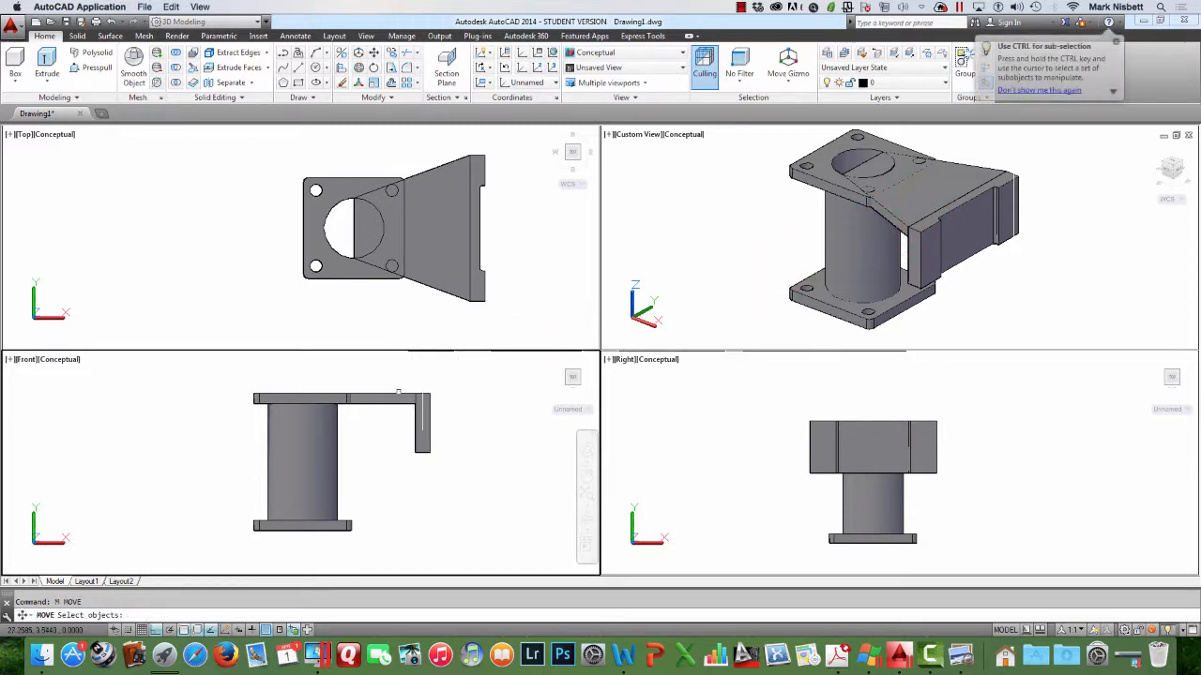
click(398, 400)
key(Return)
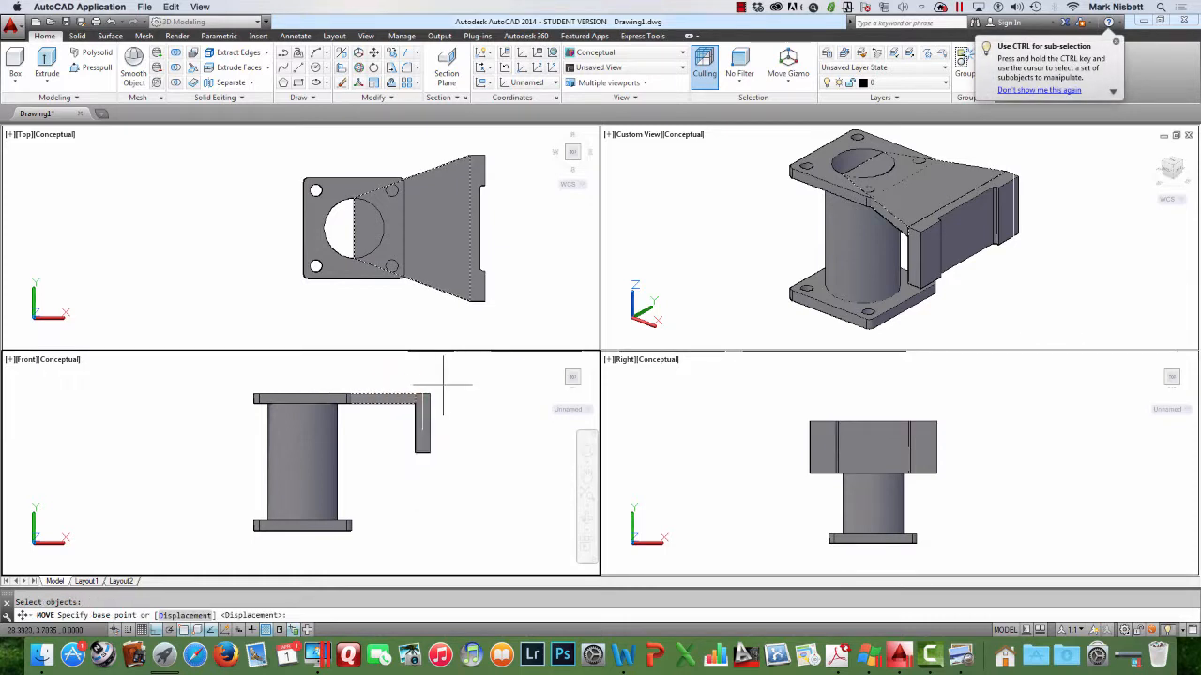
click(469, 375)
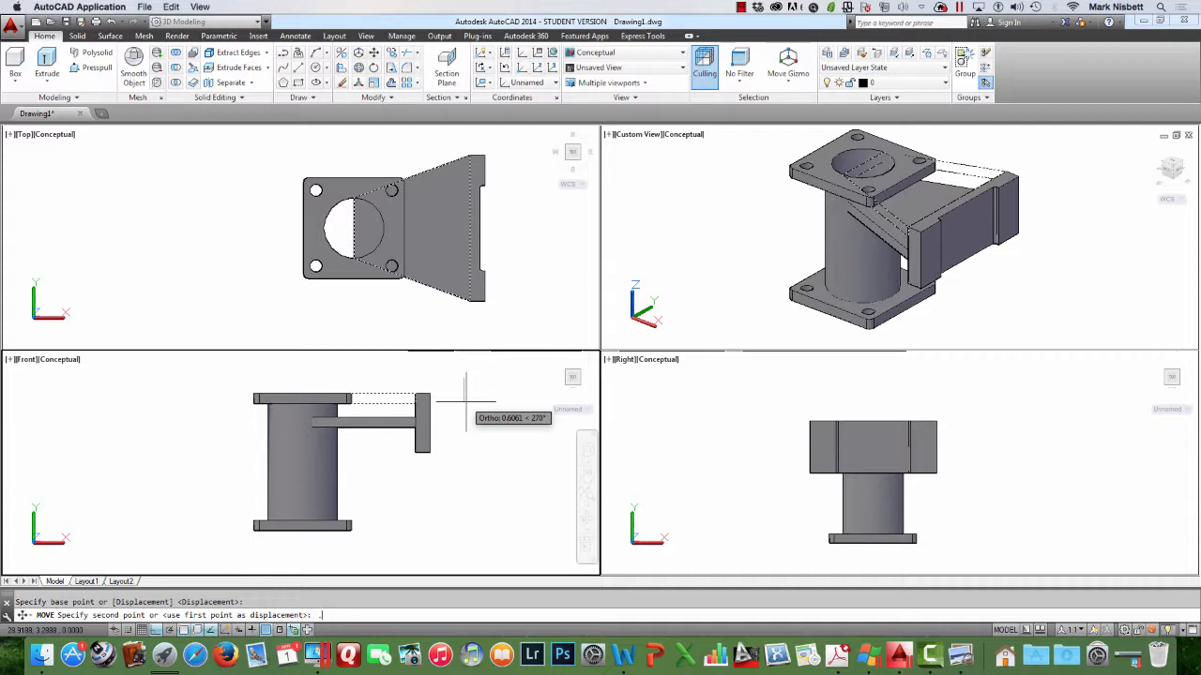
text(6)
key(Return)
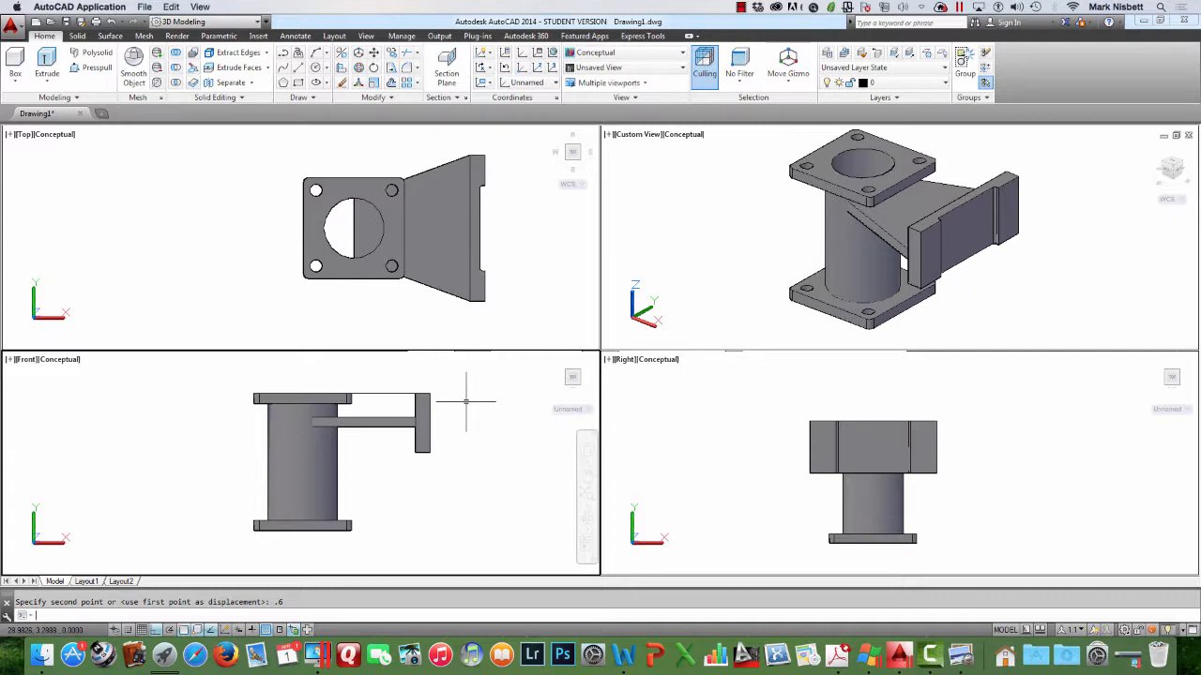
Move the side plate and the web together straight down by 1 in in the Front viewport
key(Return)
click(445, 394)
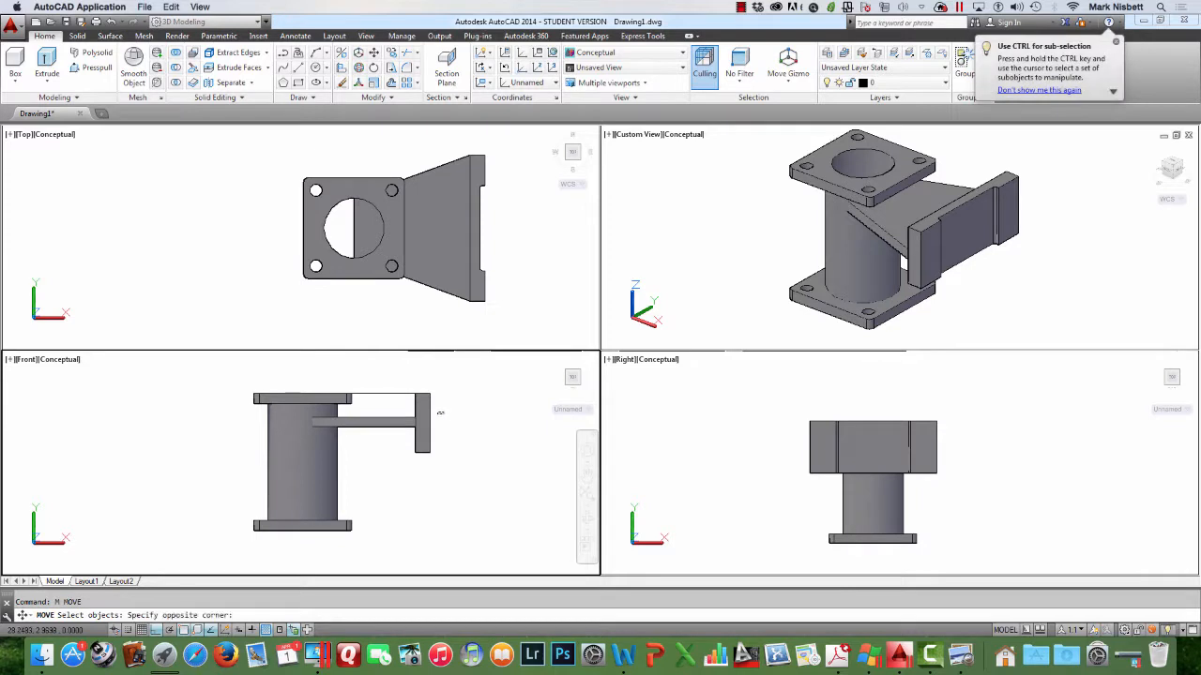
click(396, 439)
key(Return)
click(512, 422)
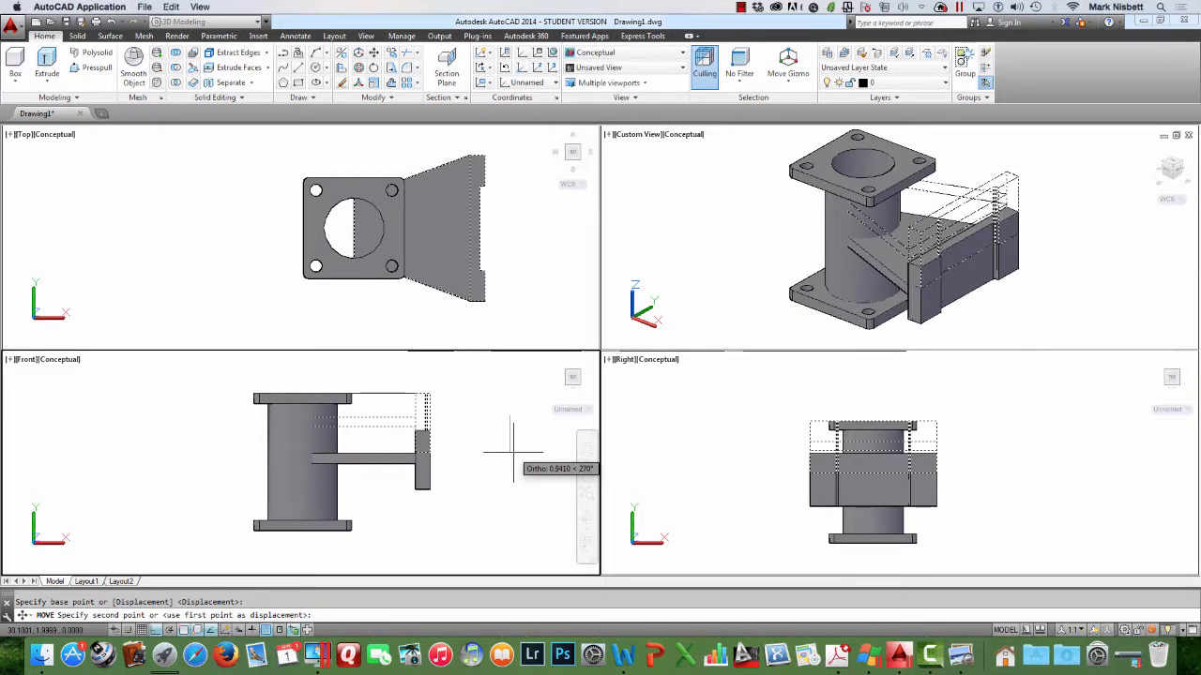
text(1)
key(Return)
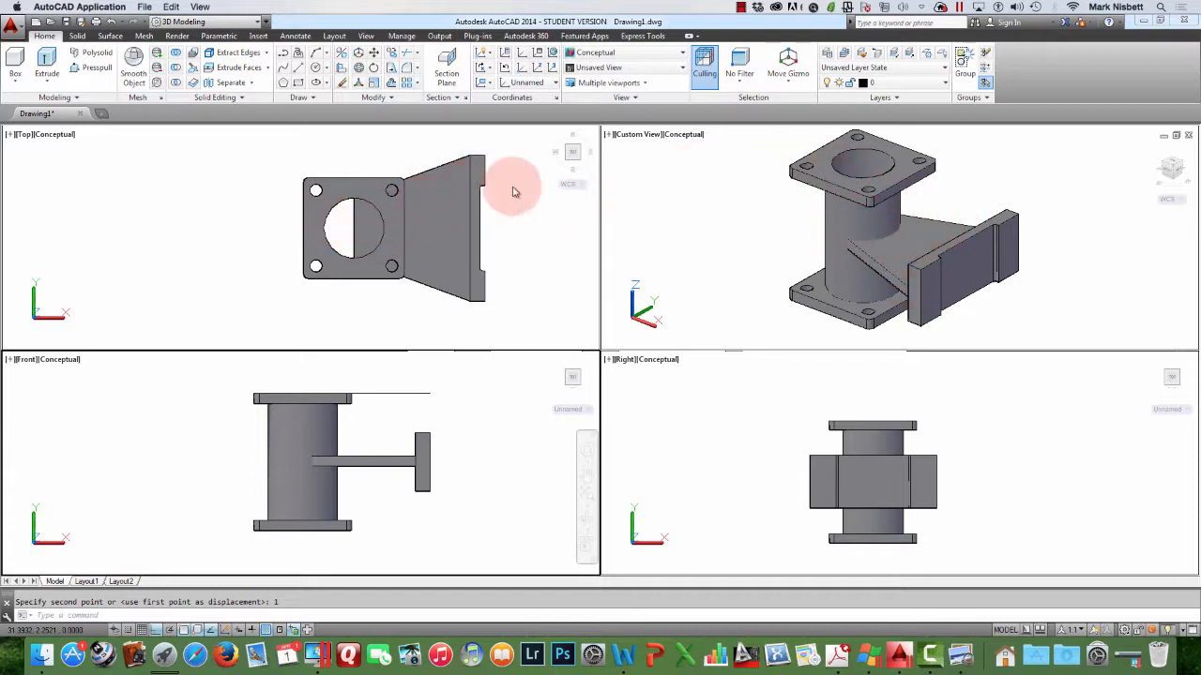
click(943, 211)
key(Escape)
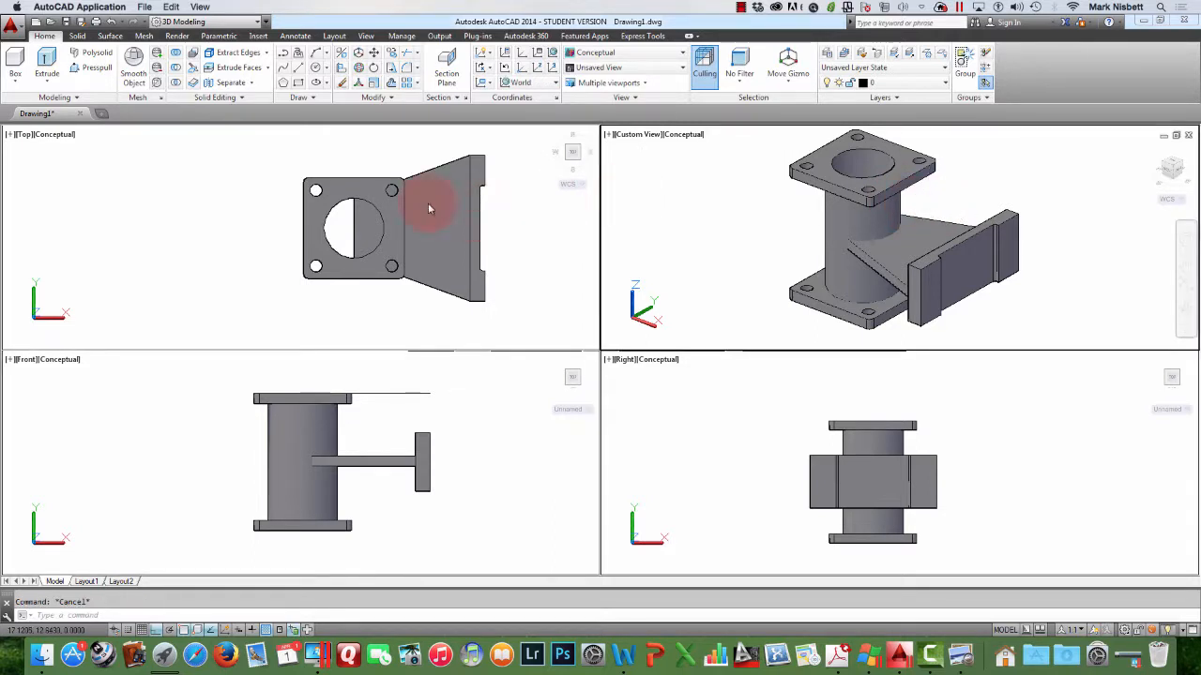
Draw a 1.5 in diameter circle centered on the cylinder's bore in the Top viewport
click(360, 158)
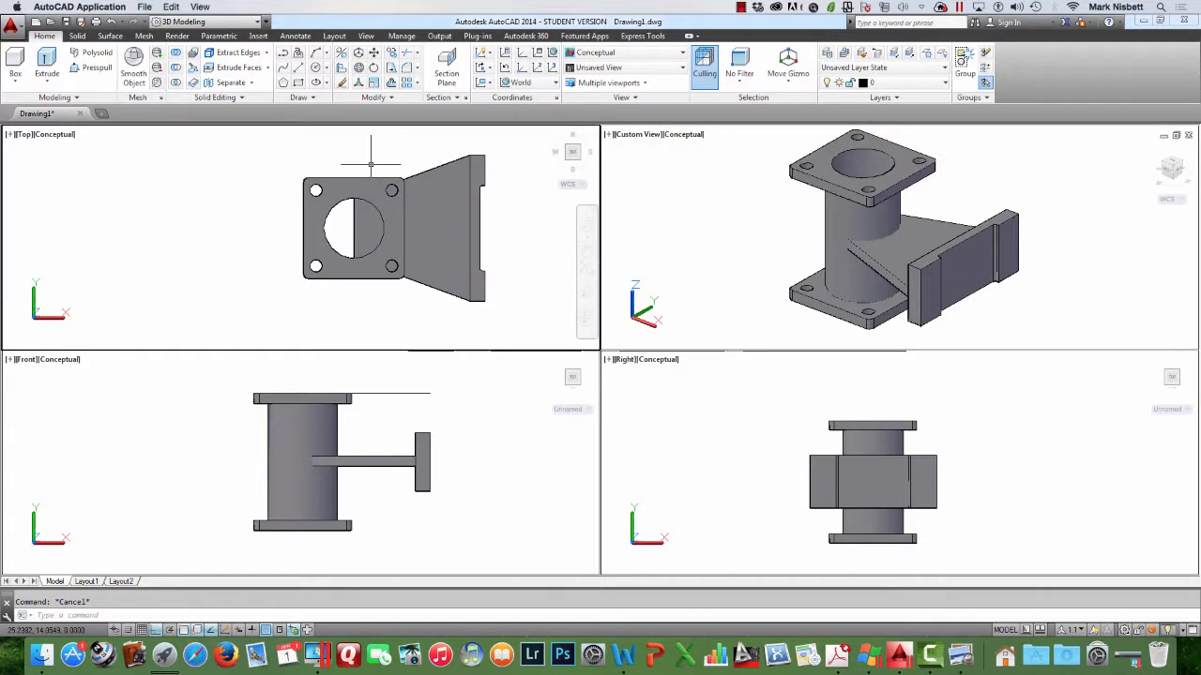
text(c)
key(Return)
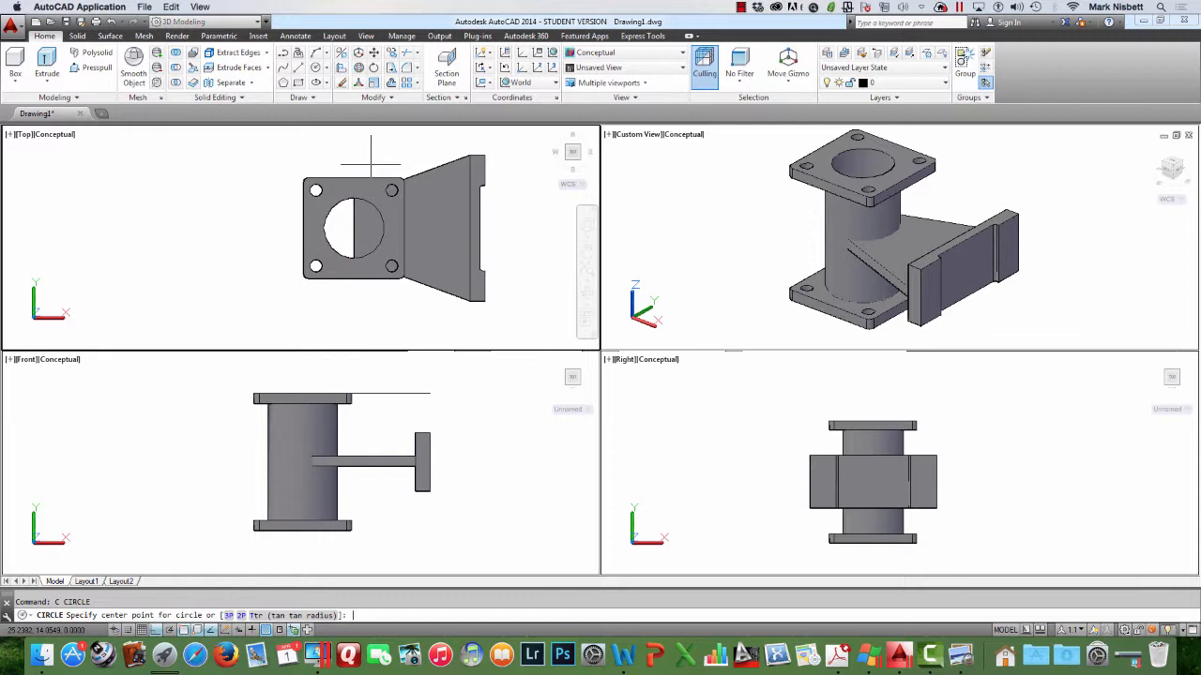
click(353, 228)
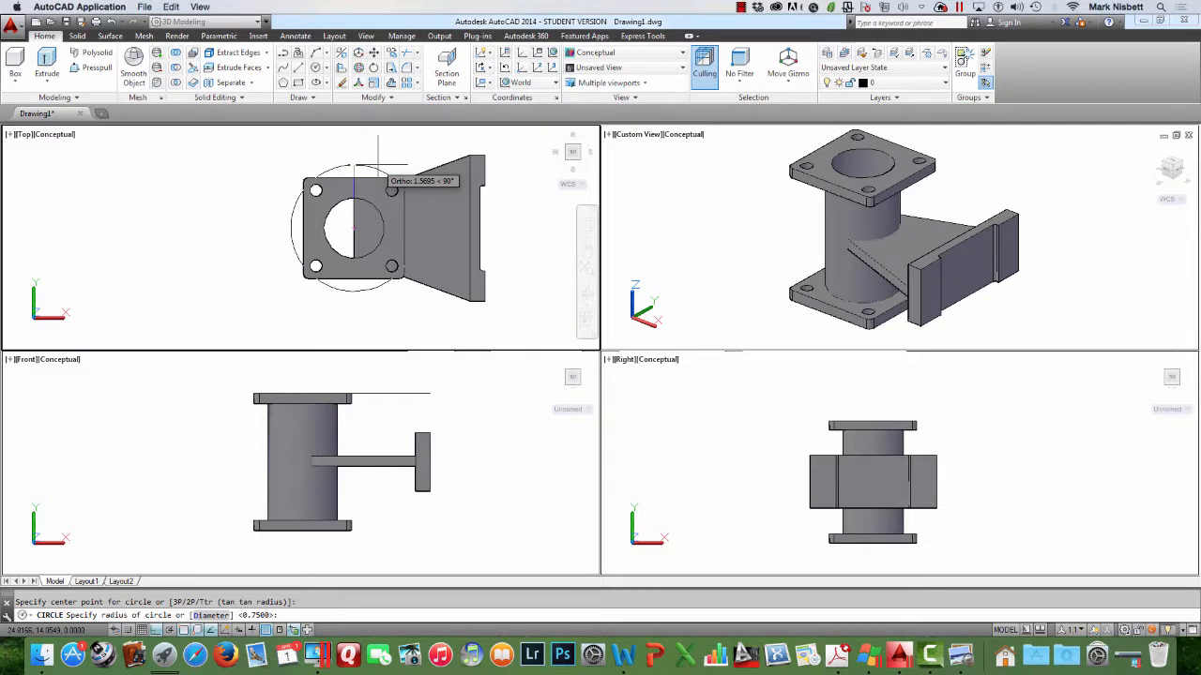
text(d)
key(Return)
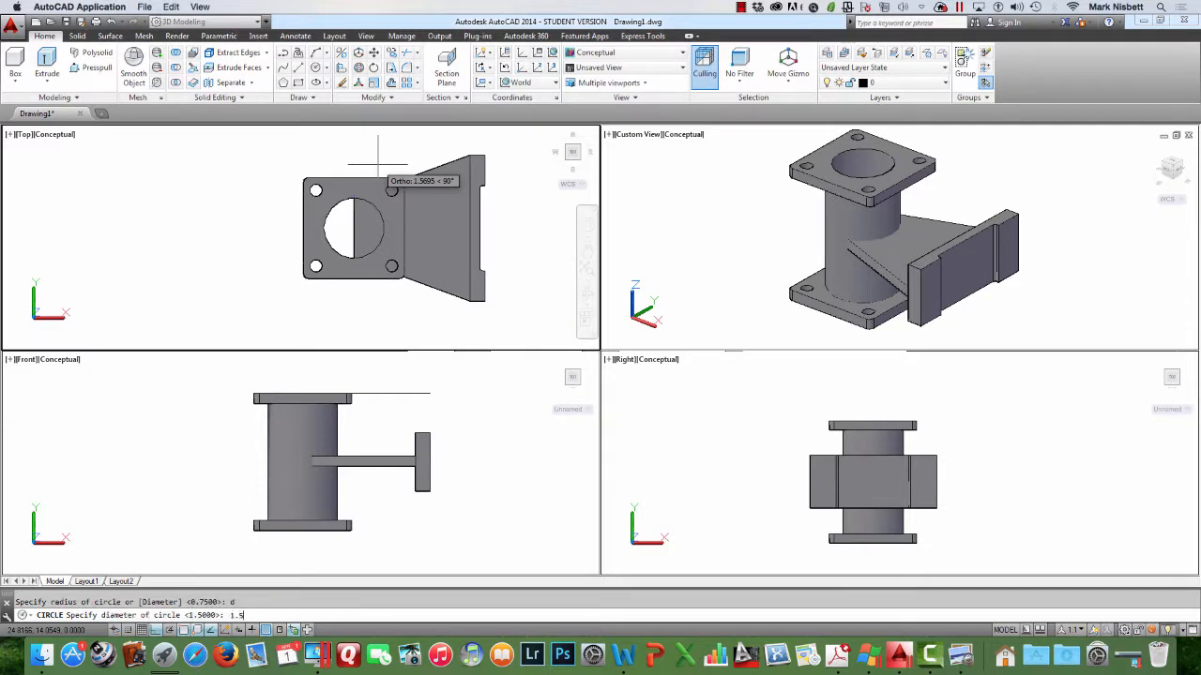
text(1.5)
key(Return)
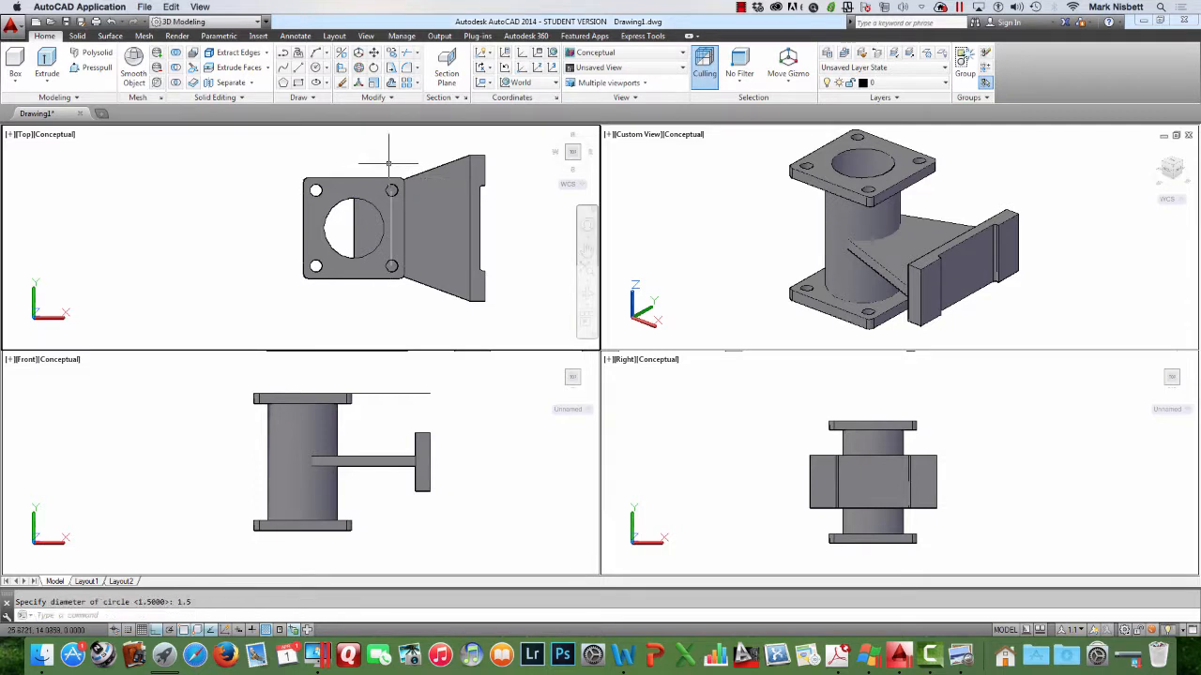
Try to extrude the new bore circle and undo the extrusion
text(ext)
key(Return)
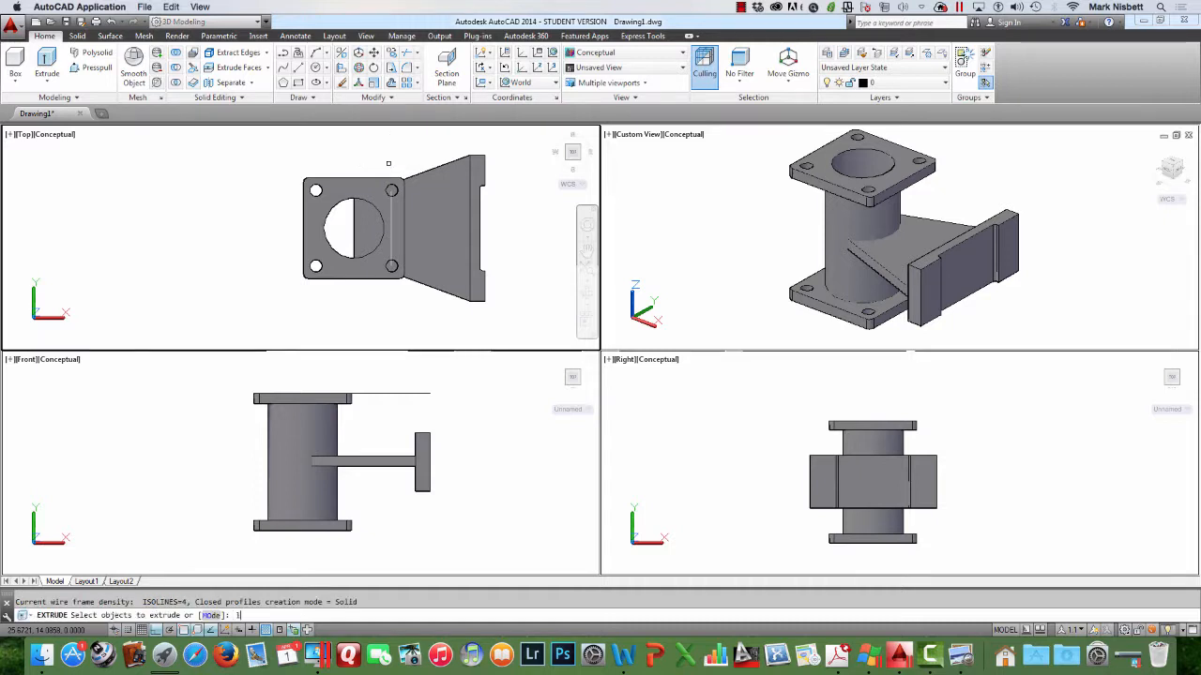
text(l)
key(Return)
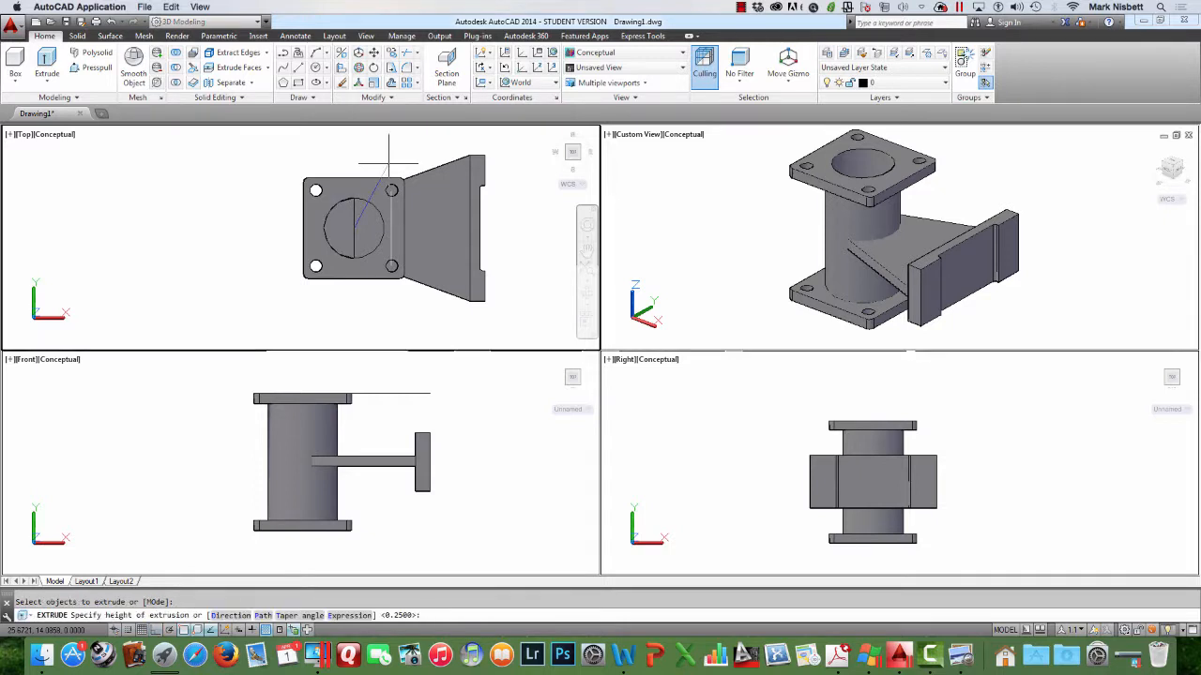
key(Return)
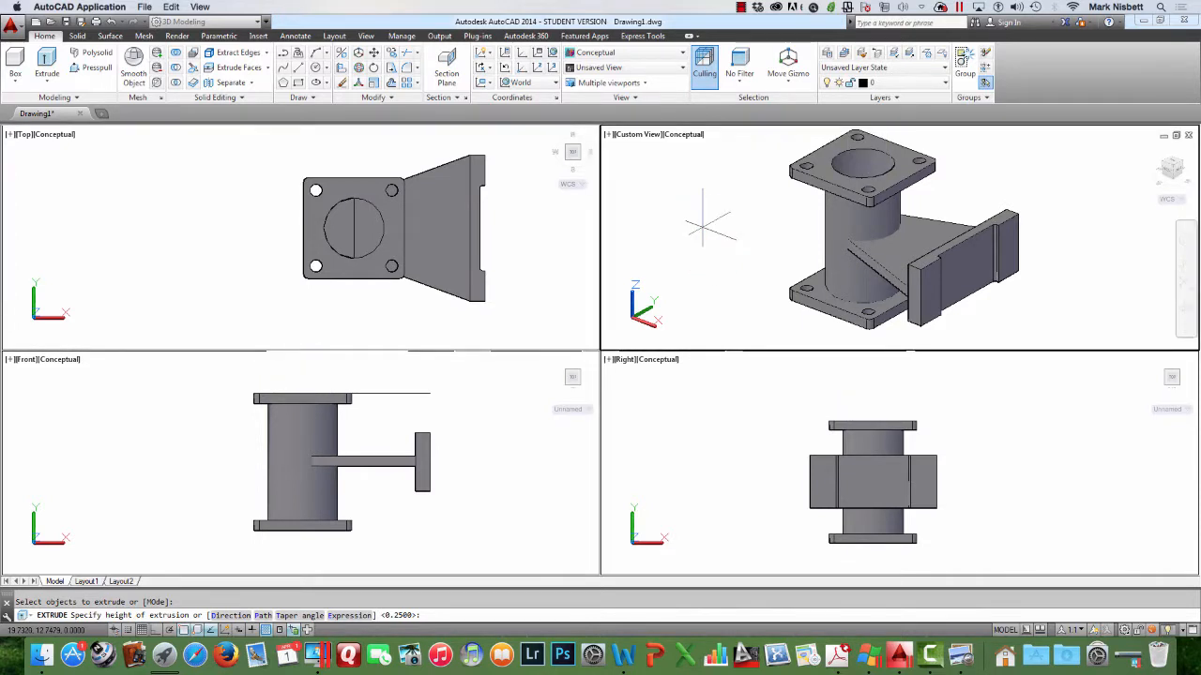
click(703, 226)
key(Escape)
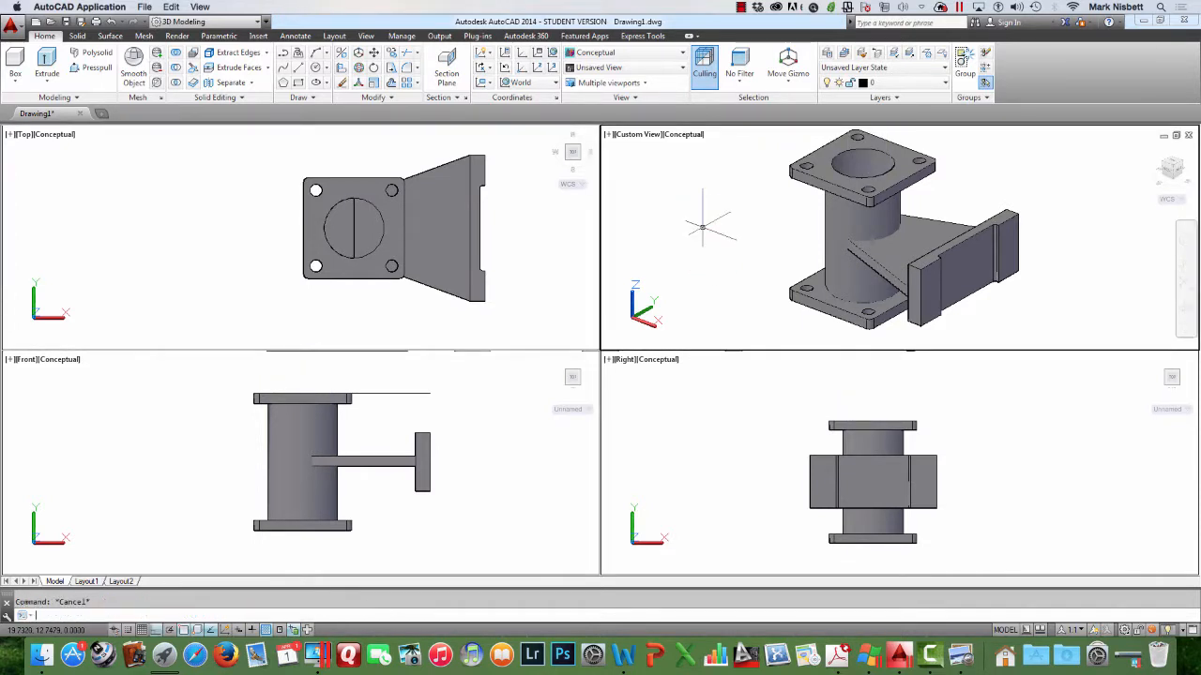
text(u)
key(Return)
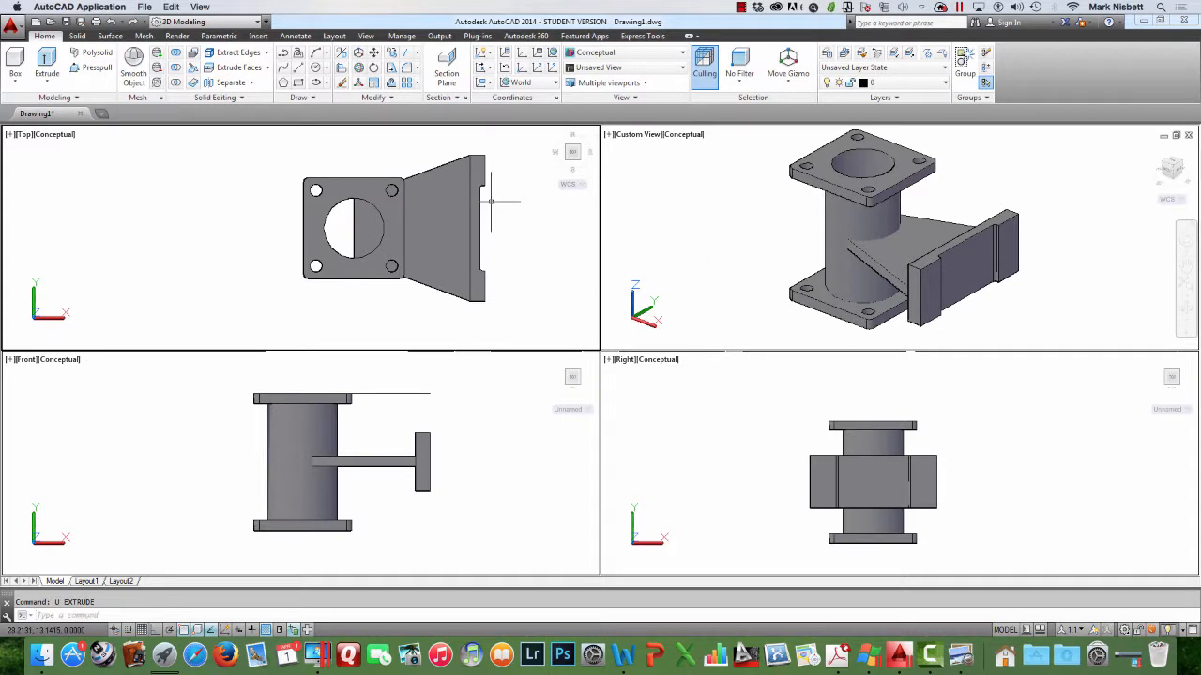
text(ext)
key(Return)
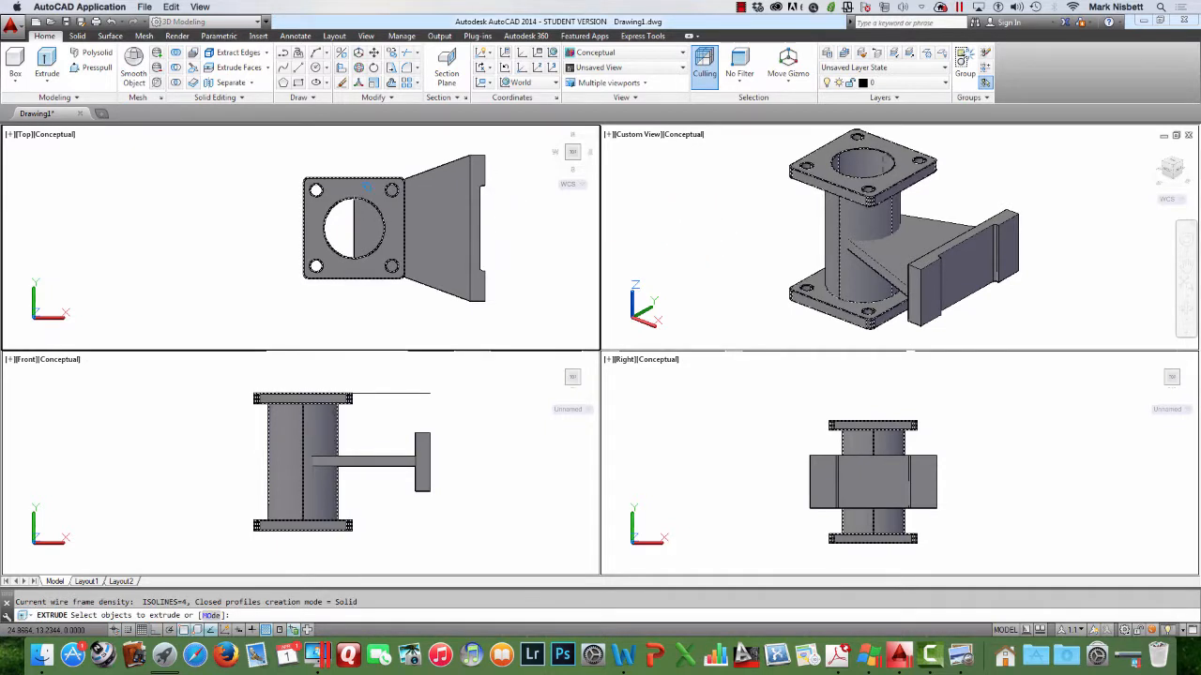
click(286, 460)
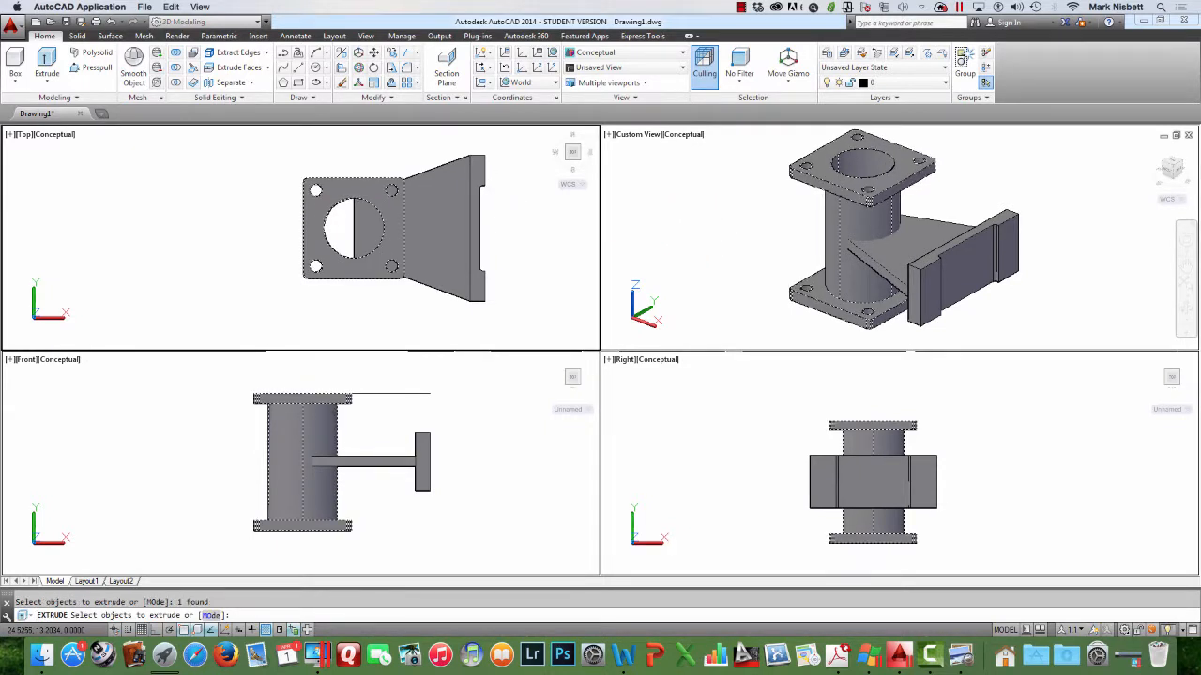
key(Escape)
key(Return)
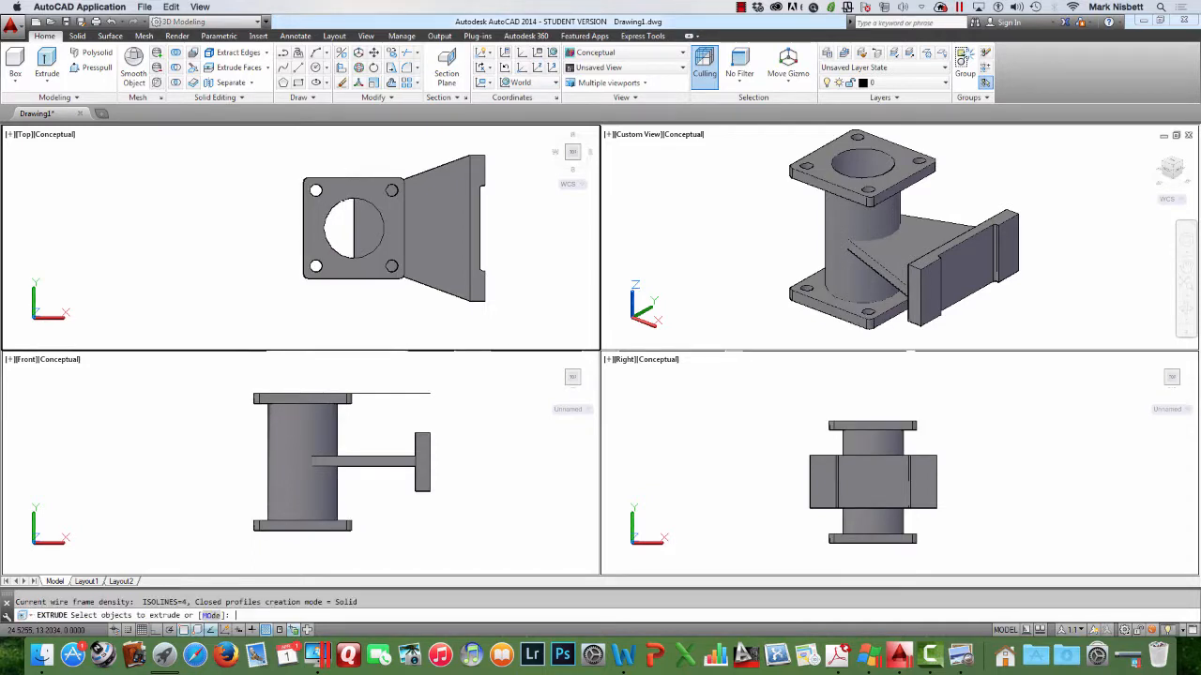
click(286, 460)
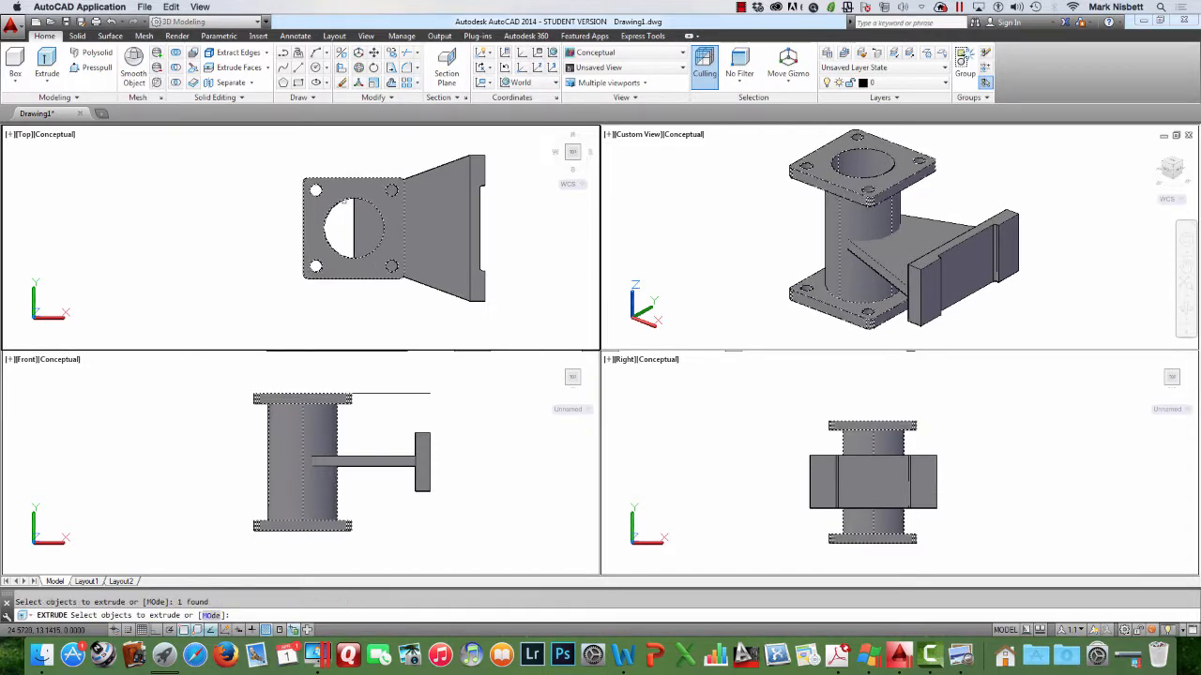
key(Escape)
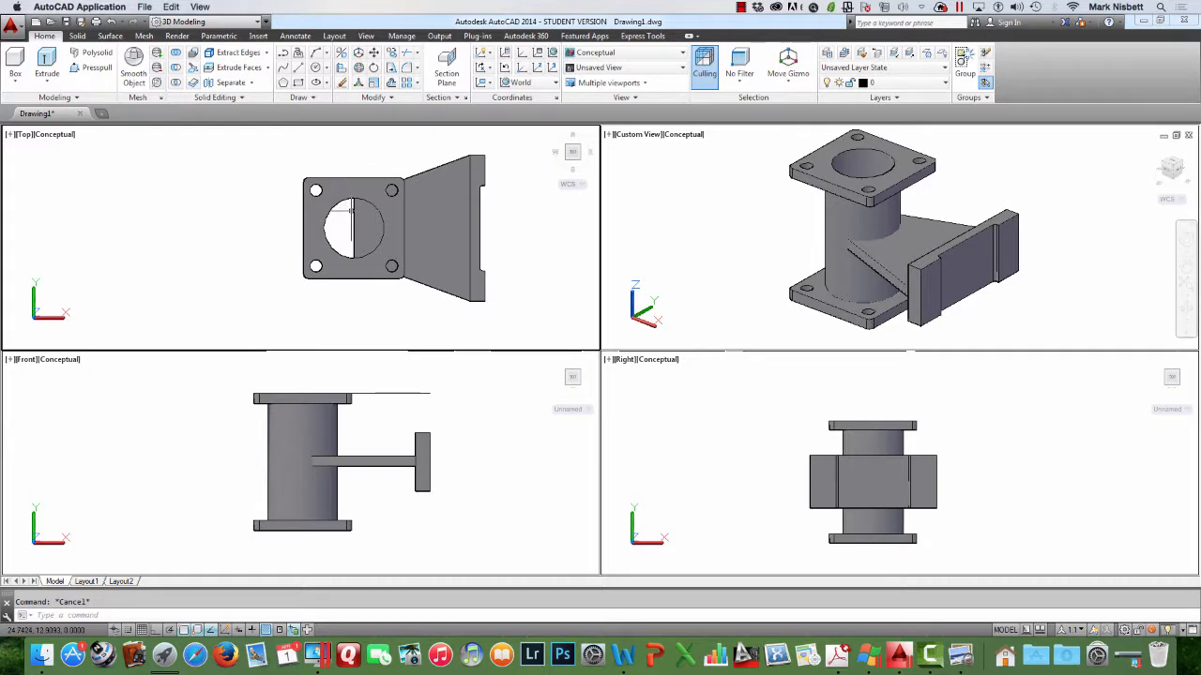
text(ext)
key(Return)
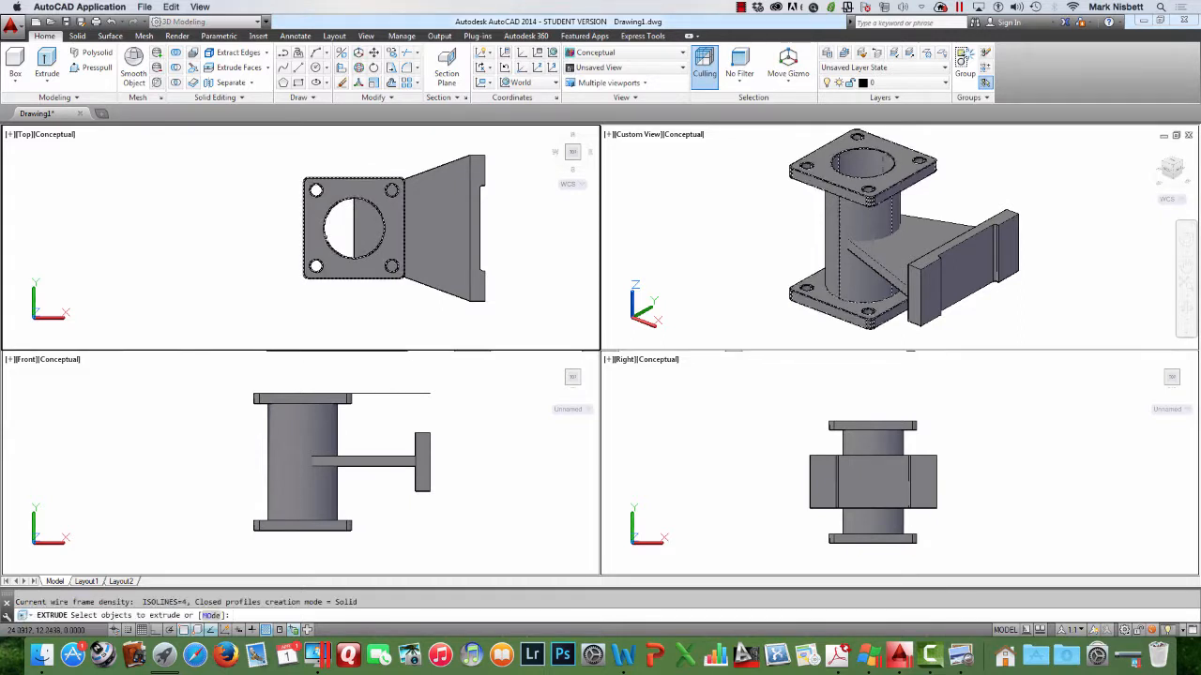
click(274, 270)
click(403, 194)
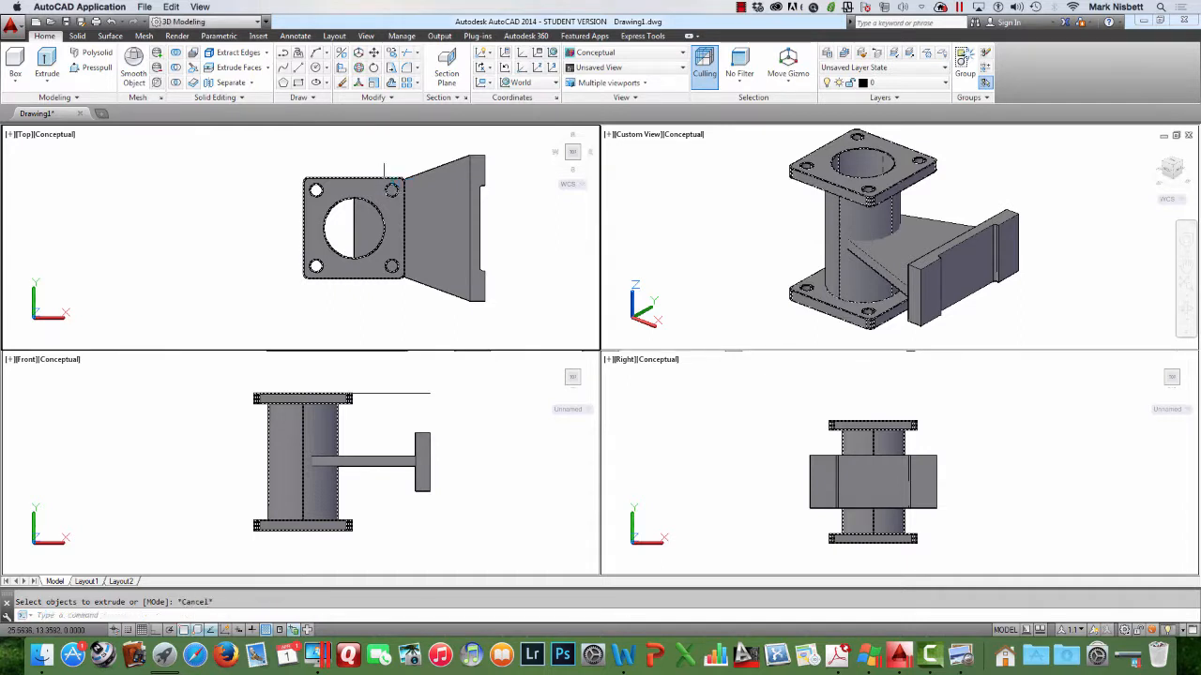
key(Escape)
Draw a 1.5 diameter circle centered on the cylinder's bore in the Top viewport
text(c)
key(Return)
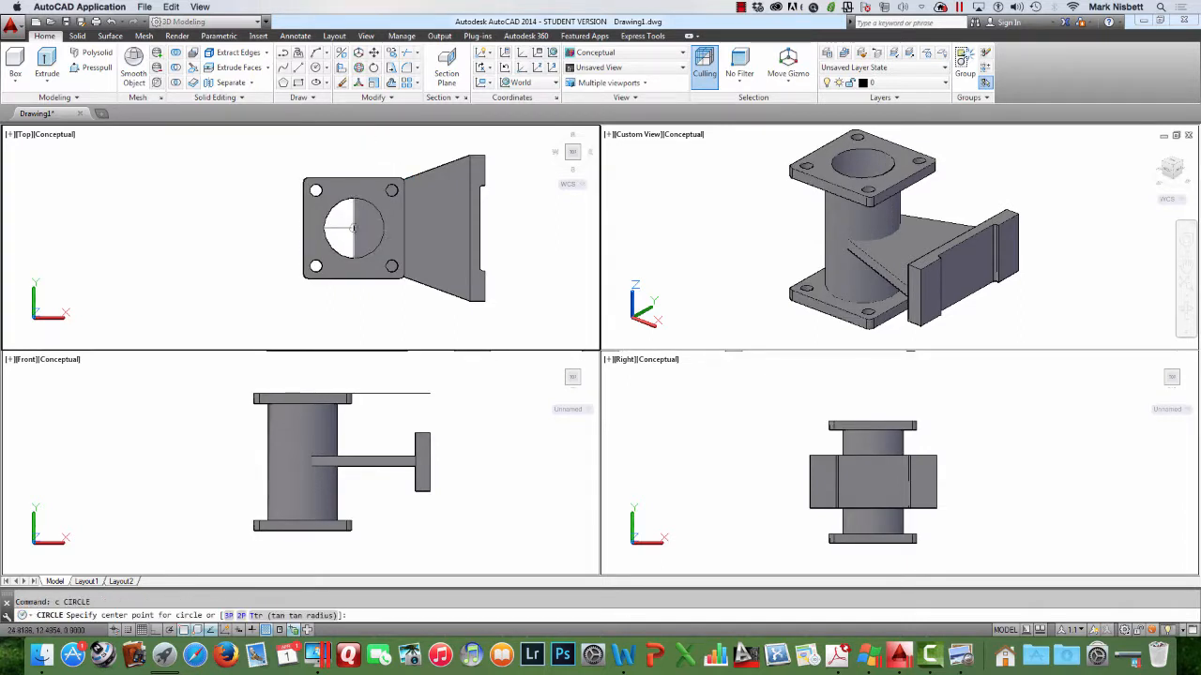
click(353, 227)
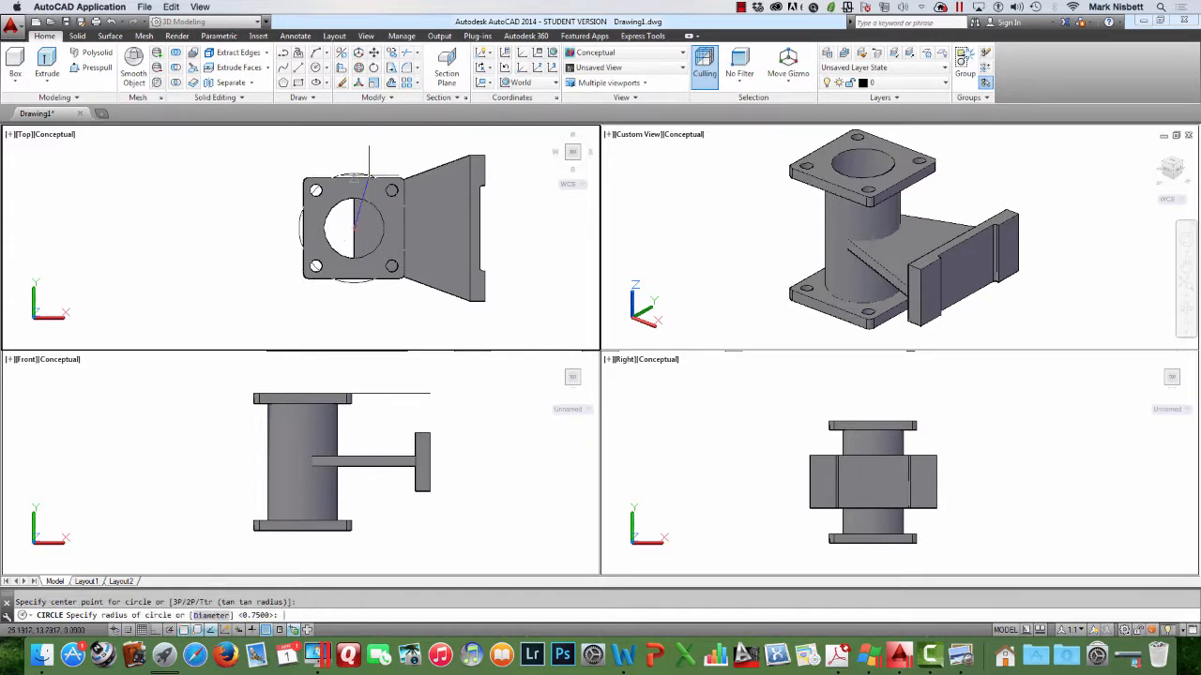
text(d)
key(Return)
text(1.5)
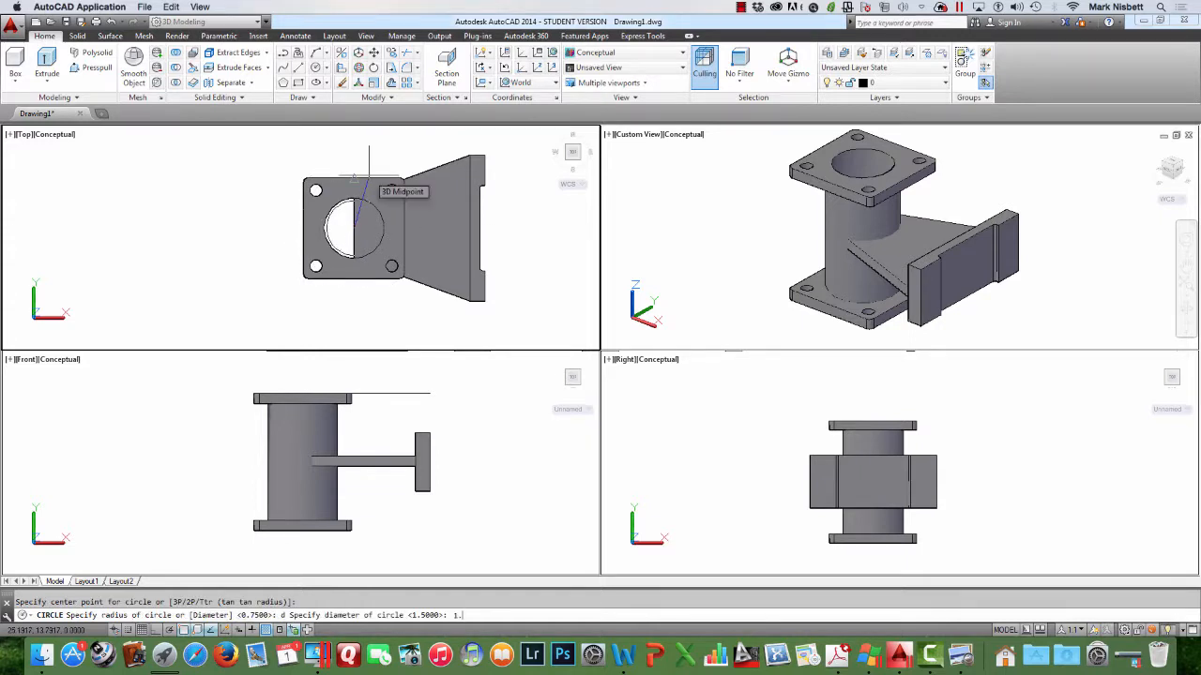
key(Return)
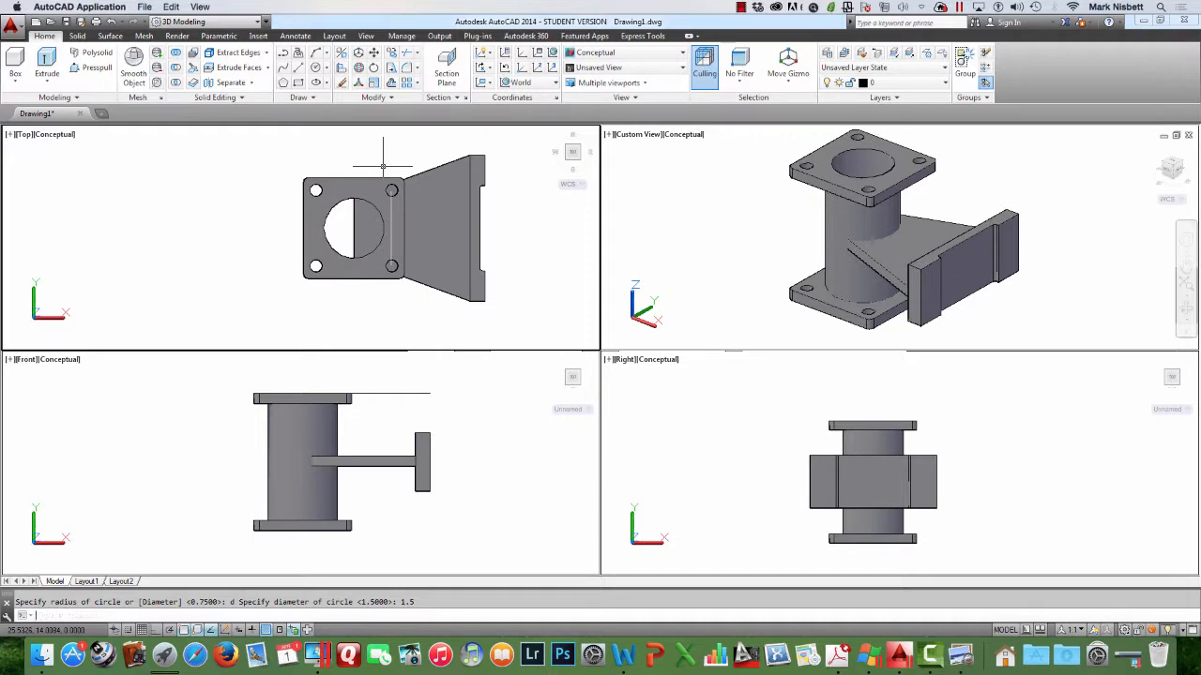
Extrude the last drawn circle upward through the whole bore to a freely picked height above the top flange
text(ext)
key(Return)
text(l)
key(Return)
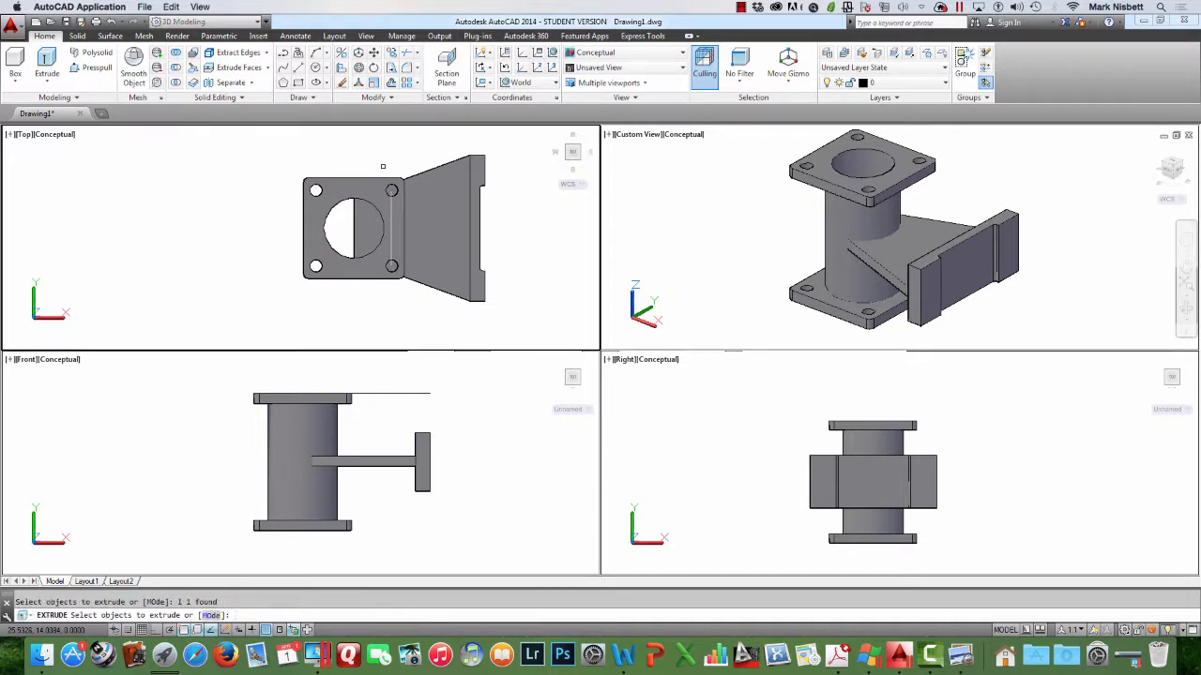
key(Return)
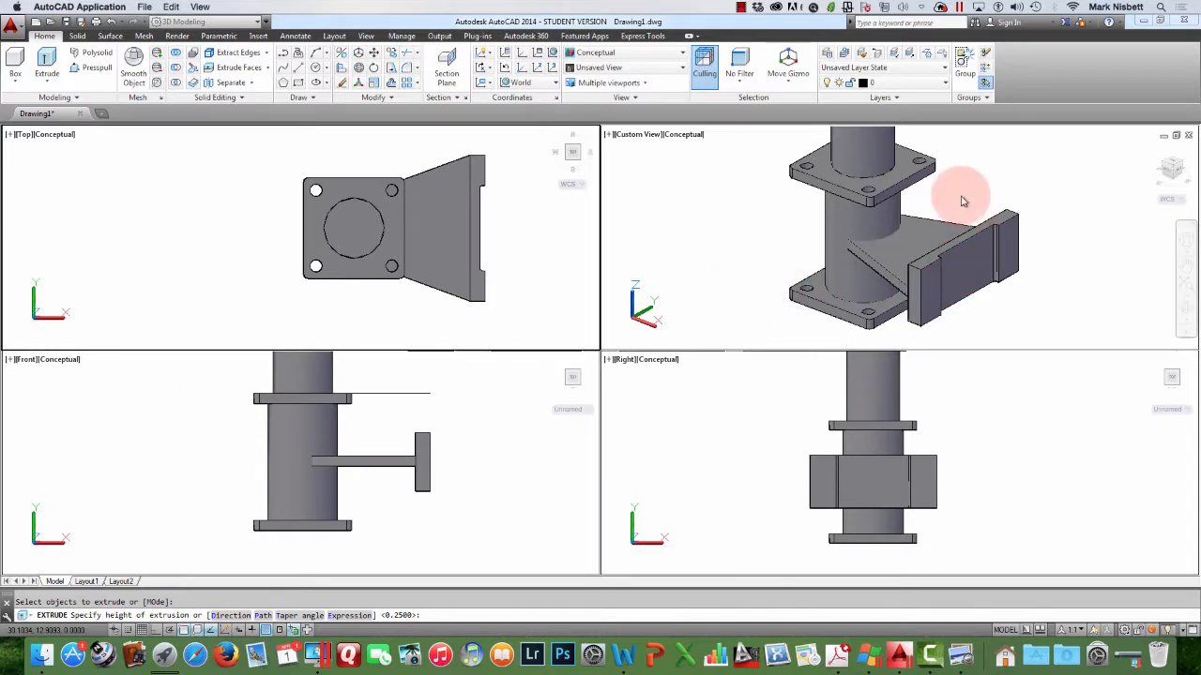
click(780, 208)
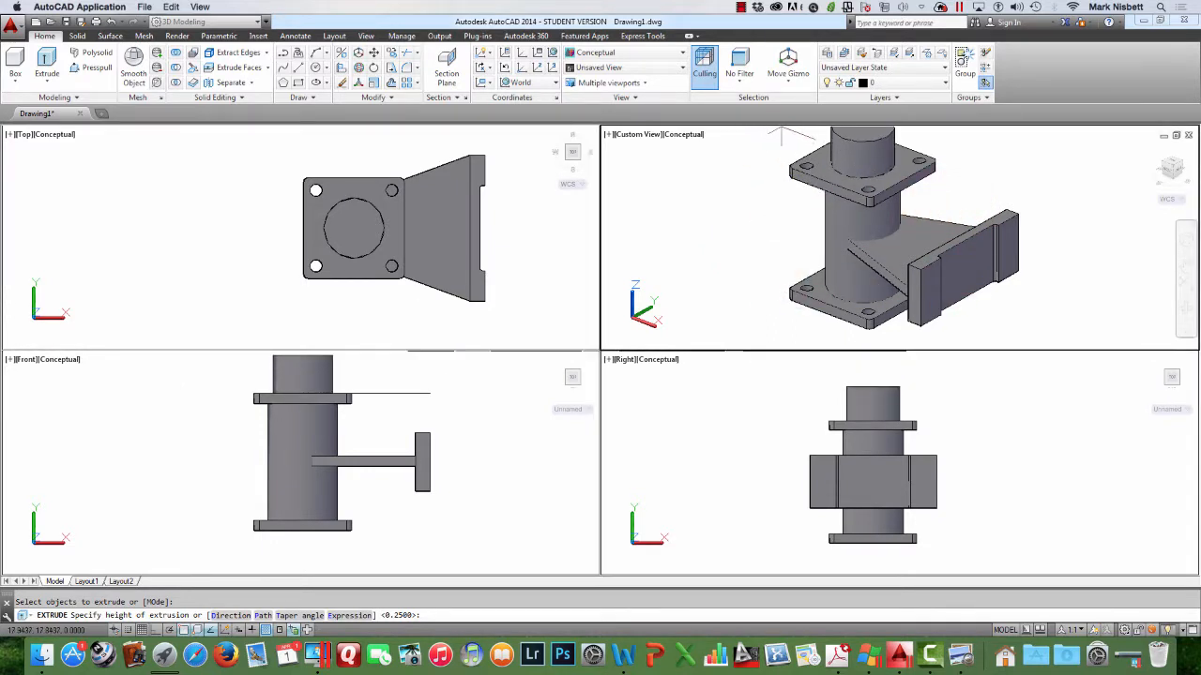
click(778, 137)
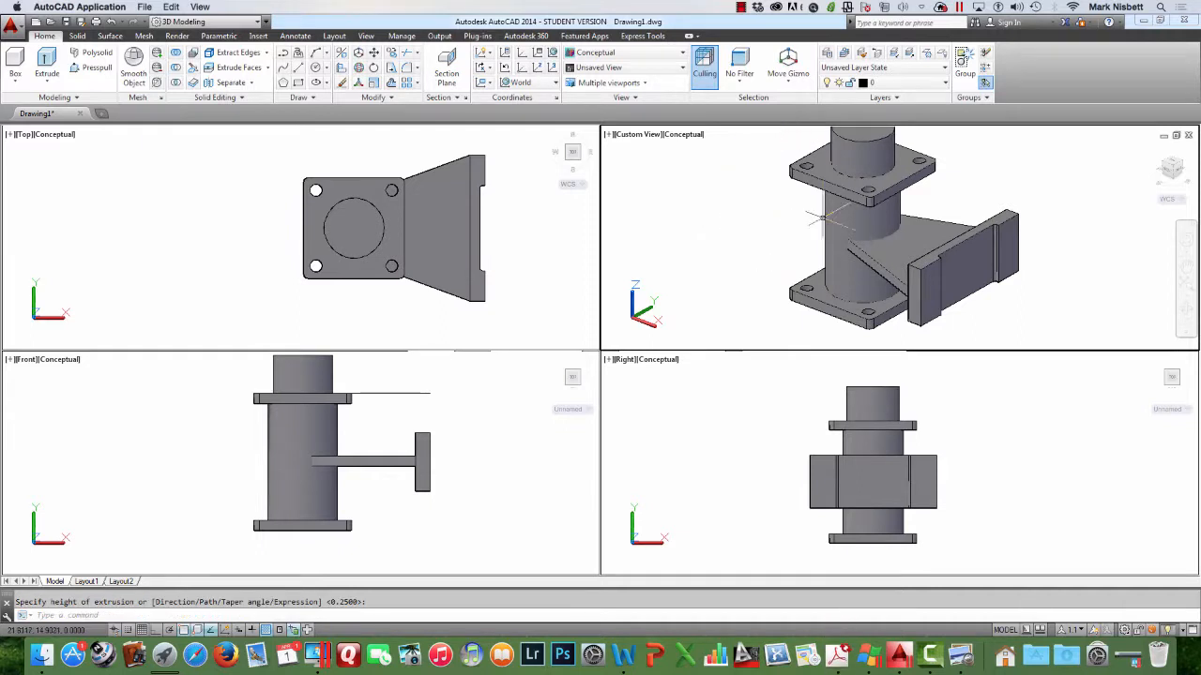
click(873, 145)
key(Escape)
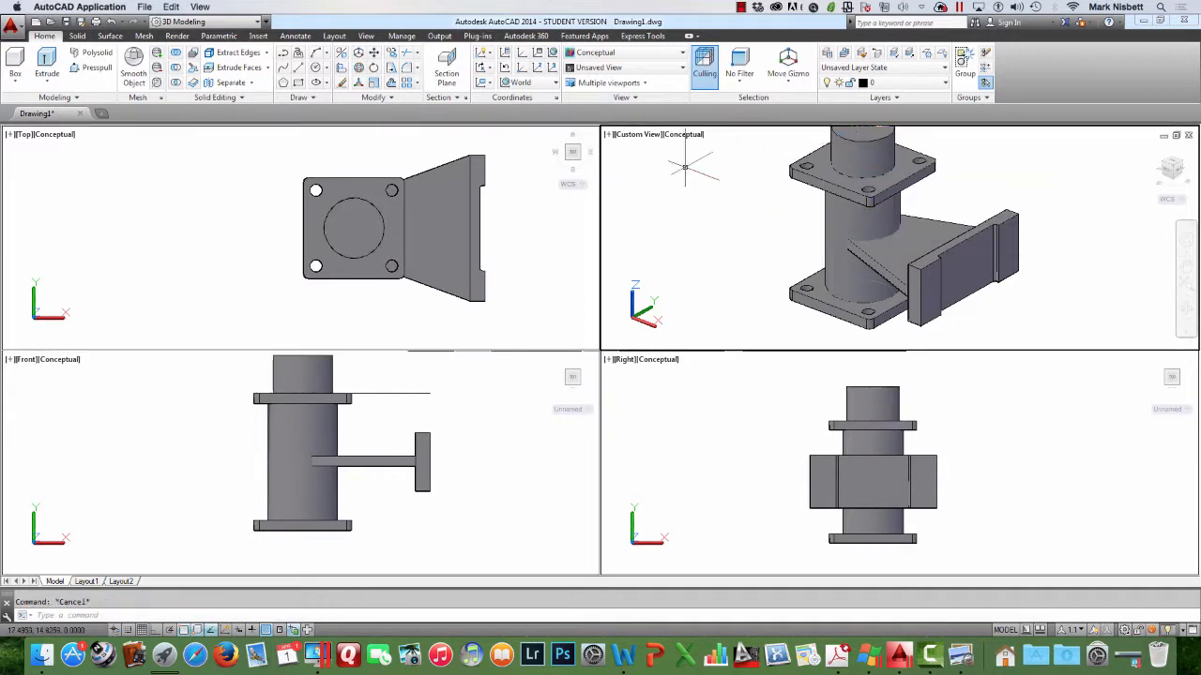
Switch the custom view's visual style to Hidden and then to Wireframe
click(685, 134)
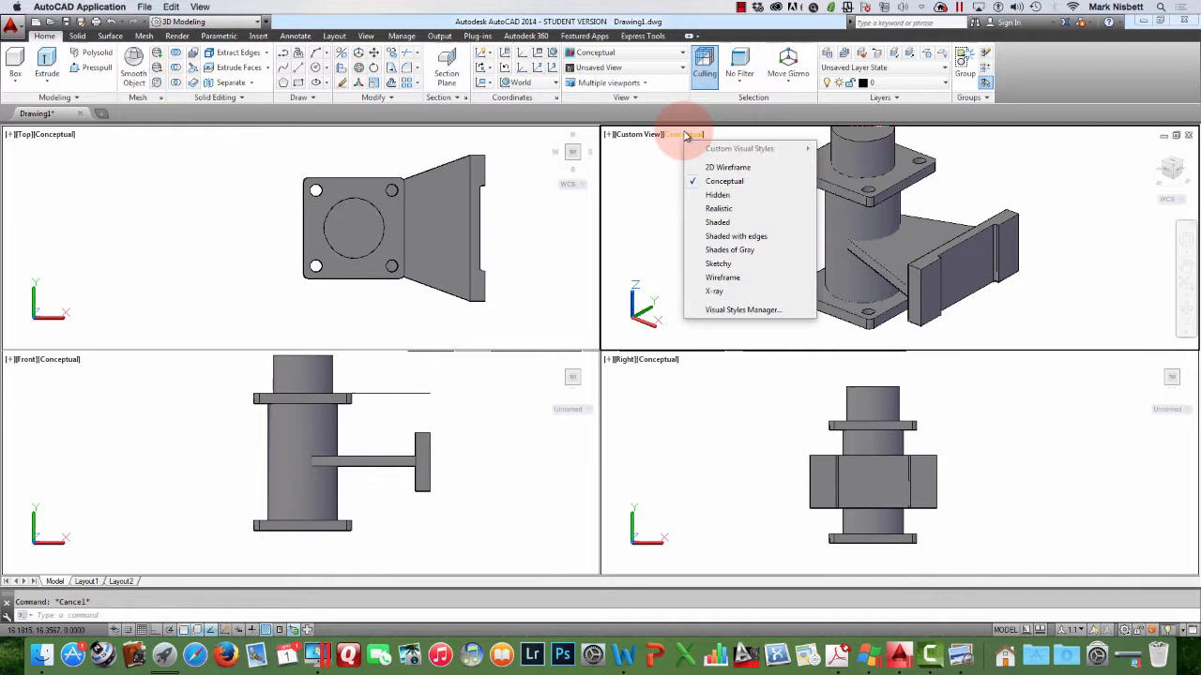
click(717, 195)
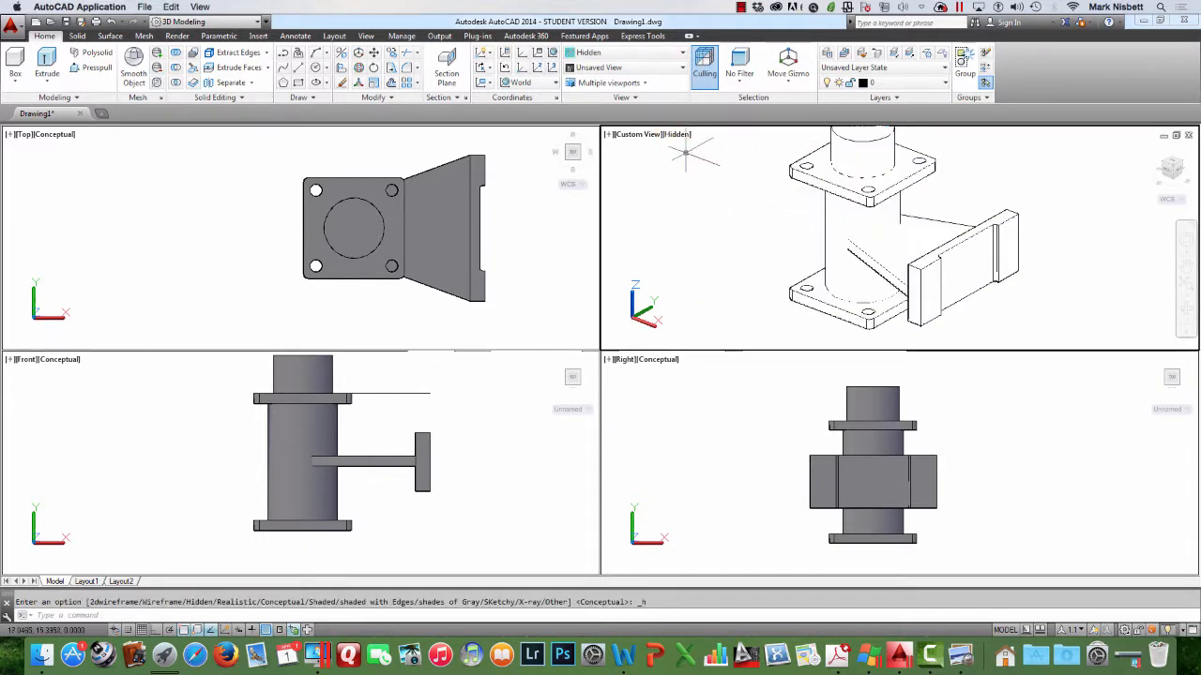
click(679, 135)
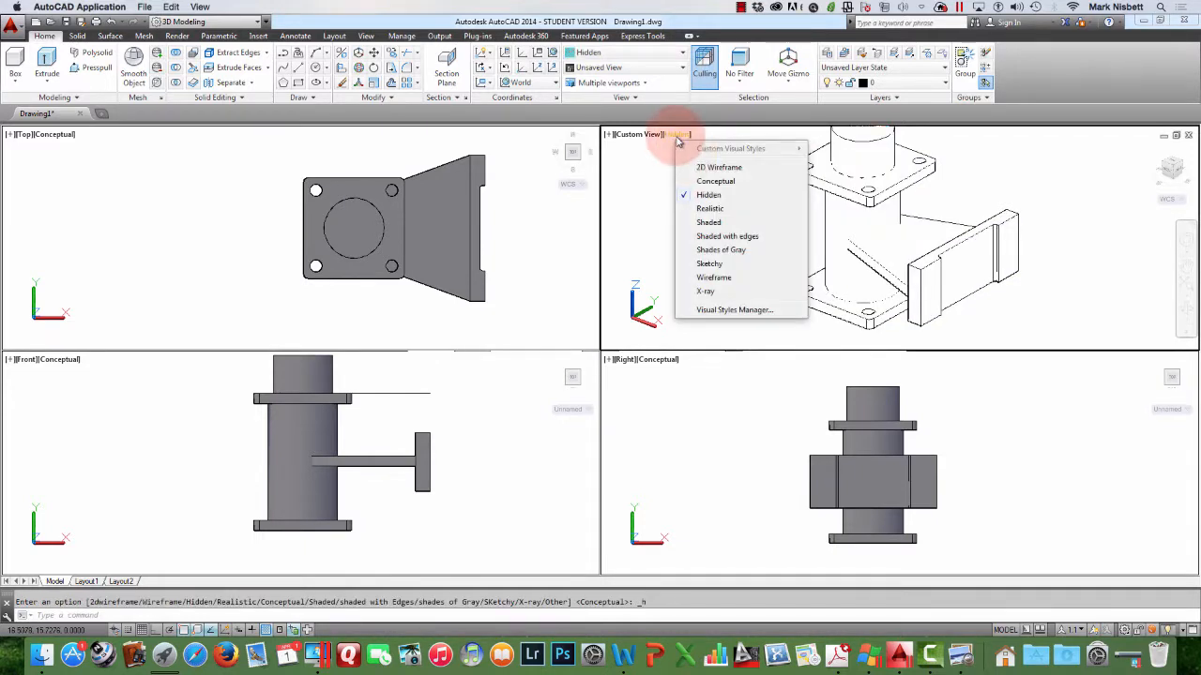
click(714, 278)
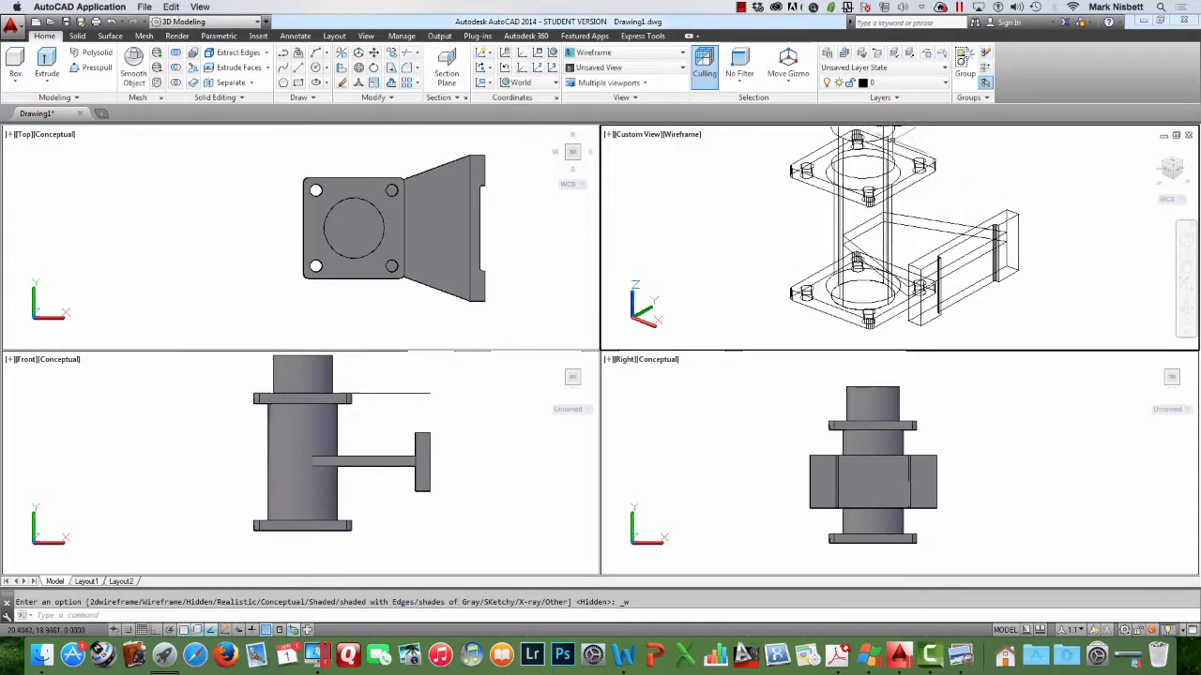
key(Escape)
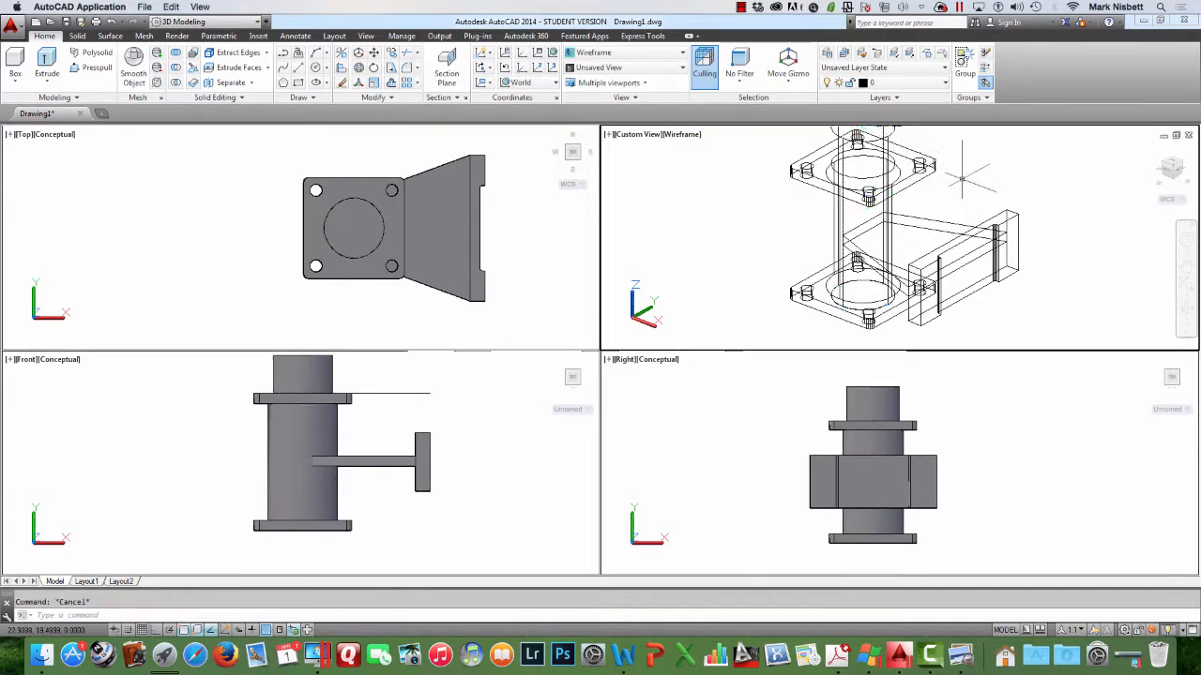
Subtract the extruded bore cylinder from the tapered web and set the custom view back to the Conceptual style
text(su)
key(Return)
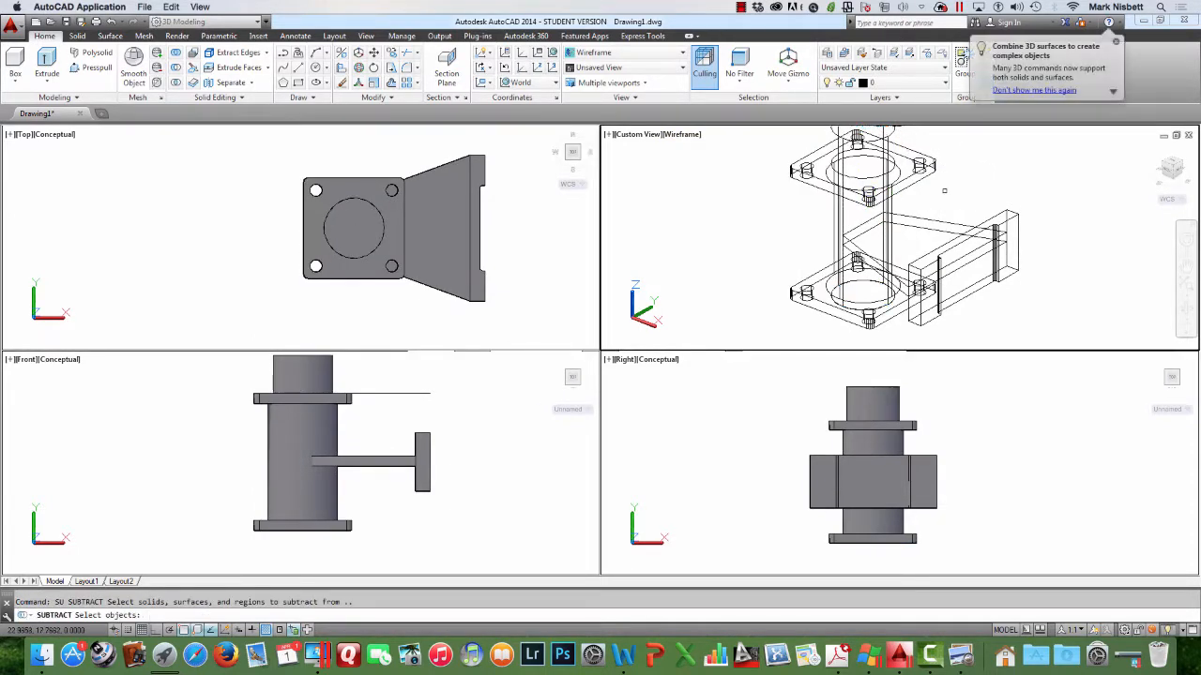
click(927, 220)
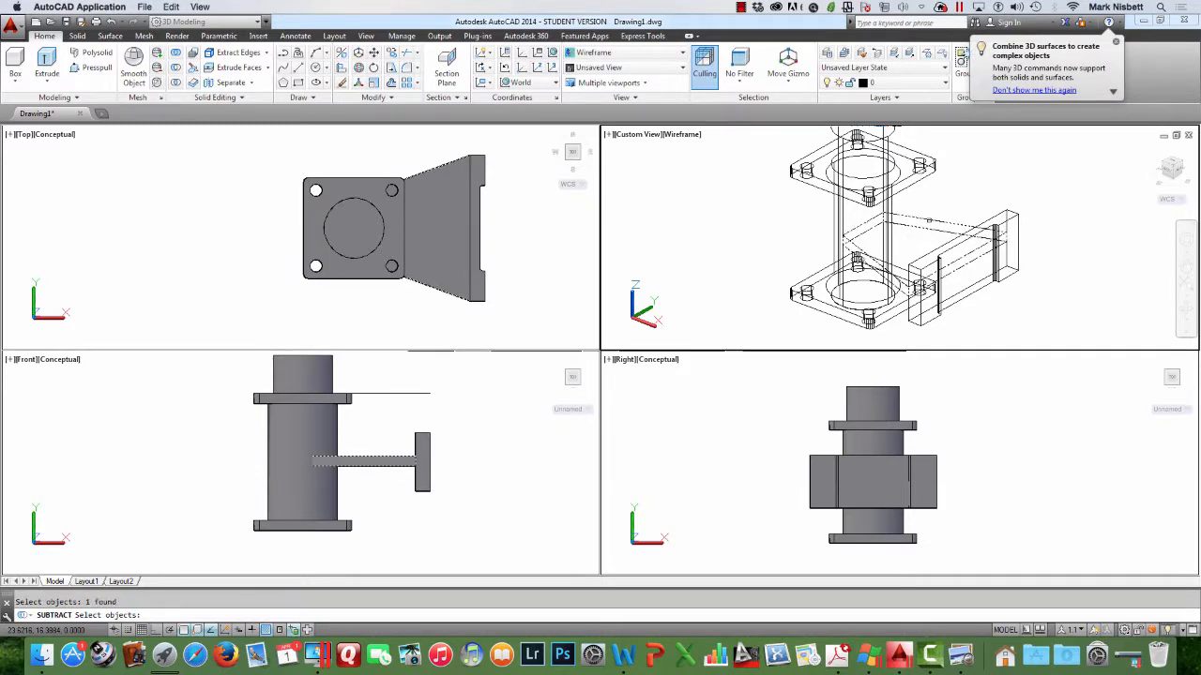
key(Return)
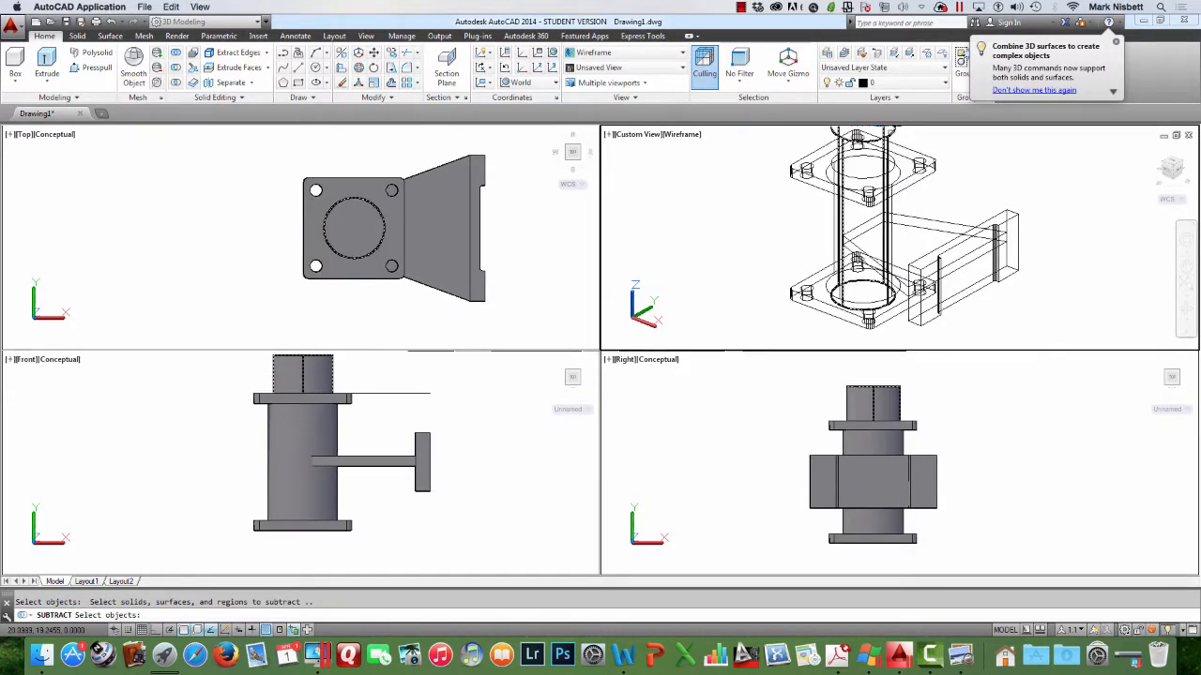
click(888, 131)
key(Return)
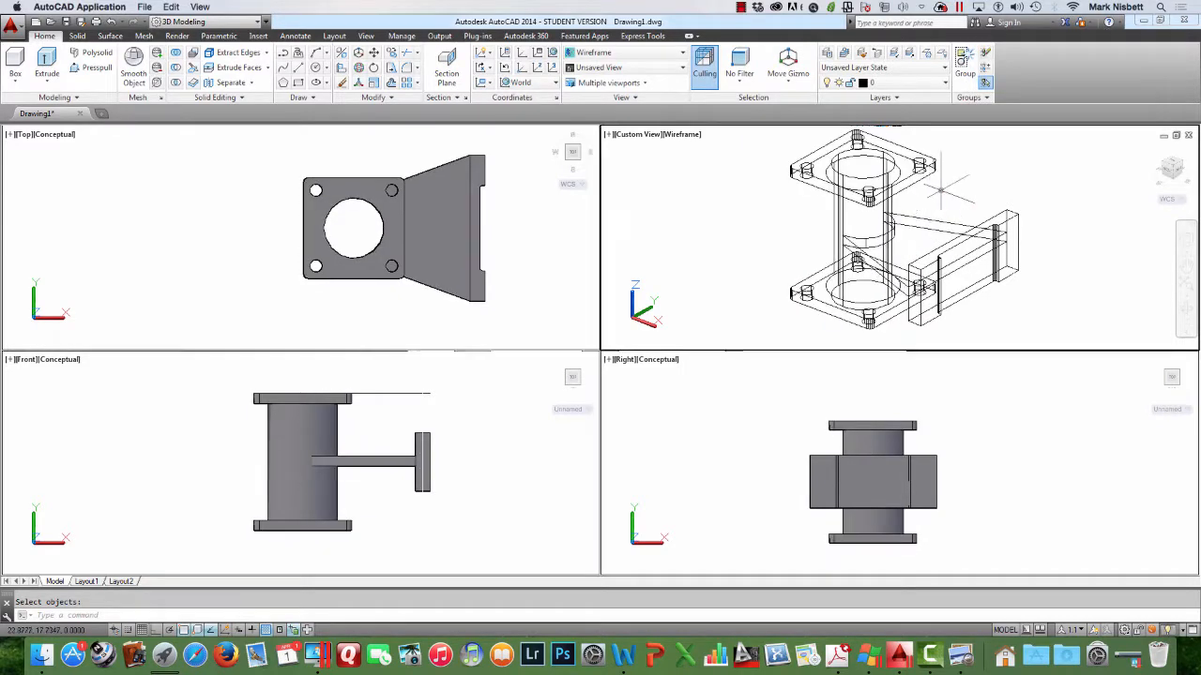
click(682, 136)
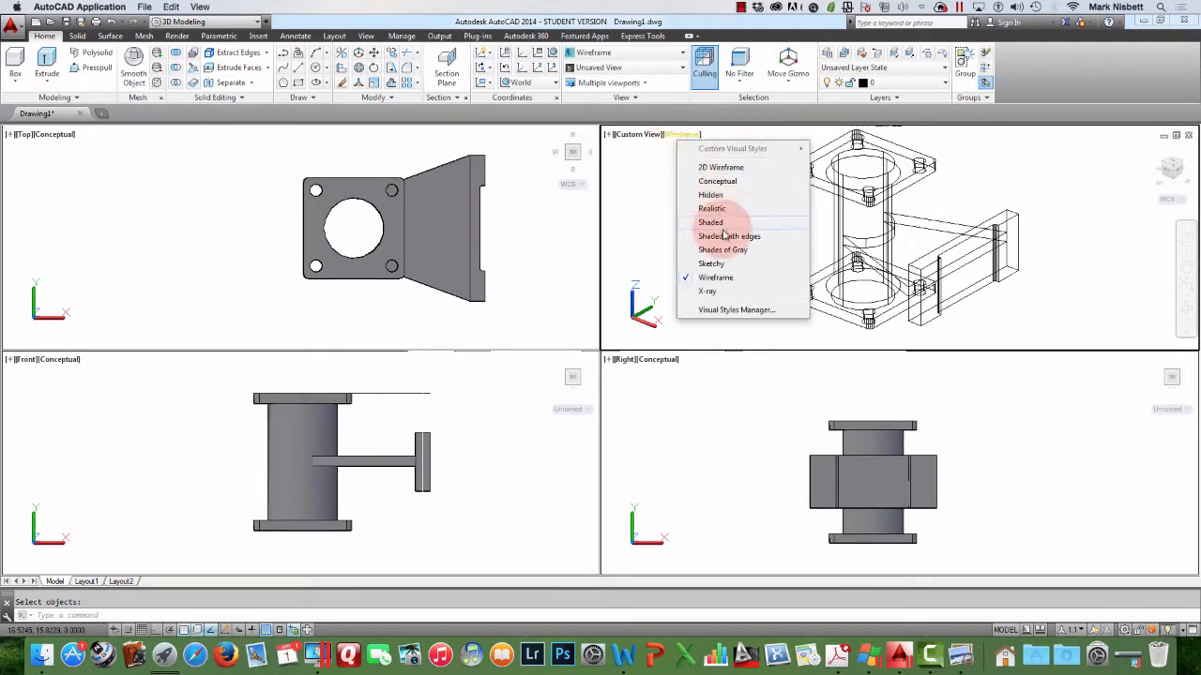
click(717, 181)
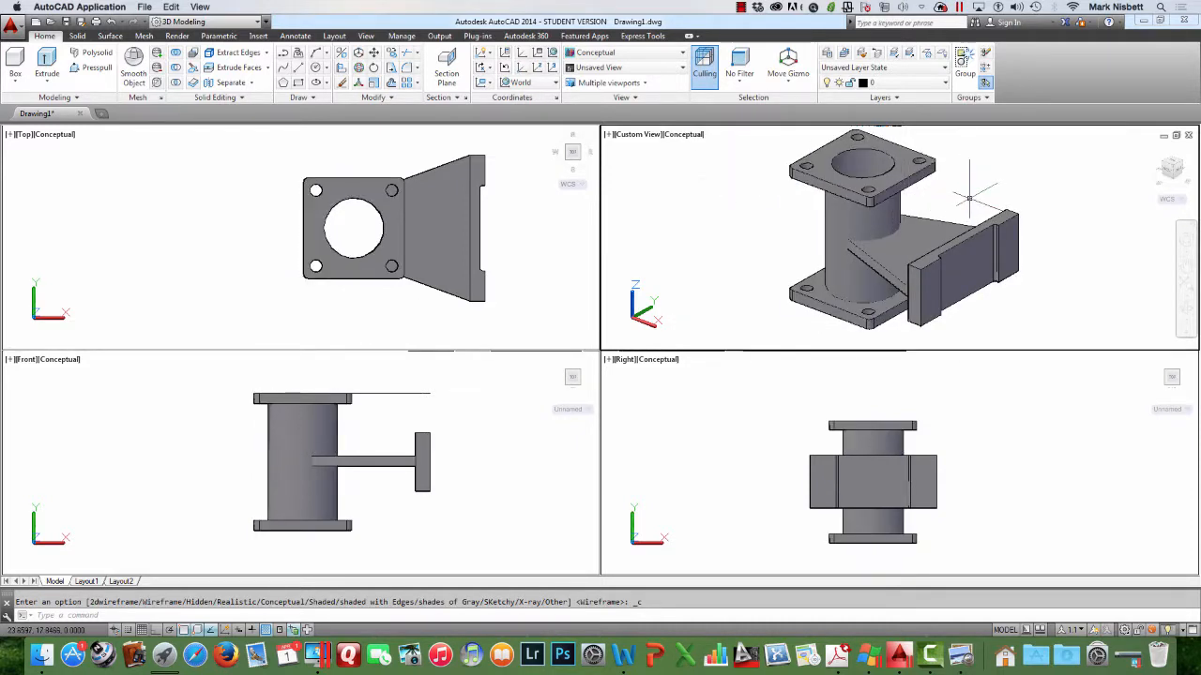
Union the tapered web, the flanged cylinder and the side plate into one solid and check it by selecting it
text(uni)
key(Return)
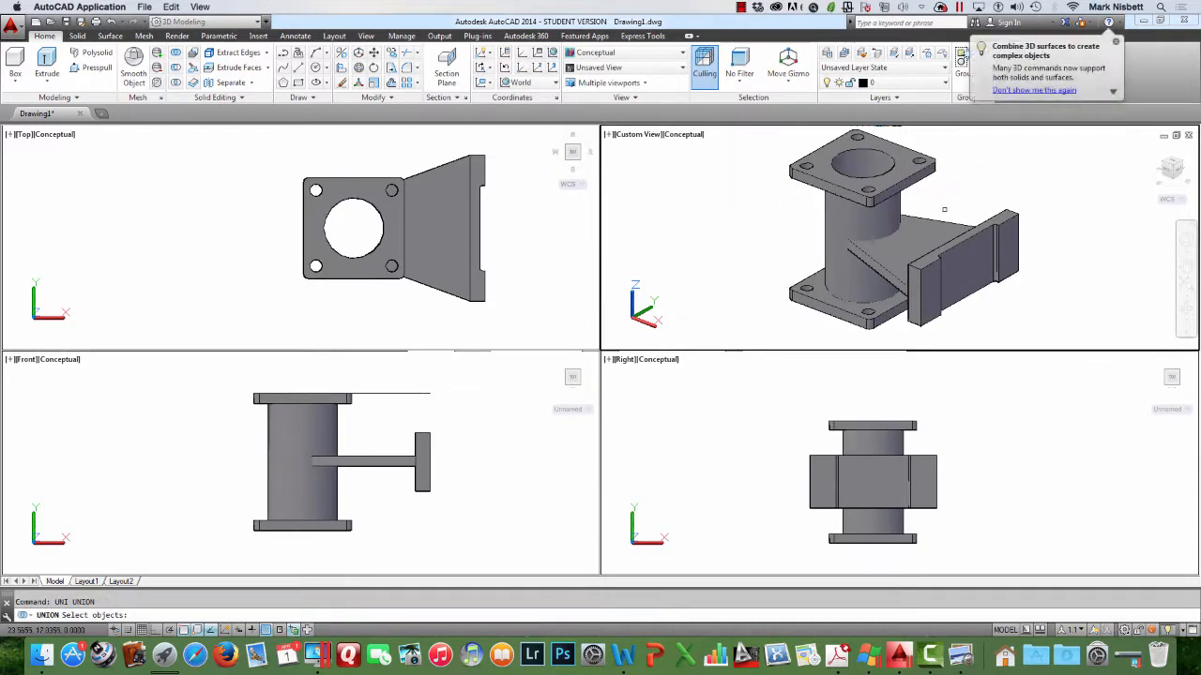
click(935, 220)
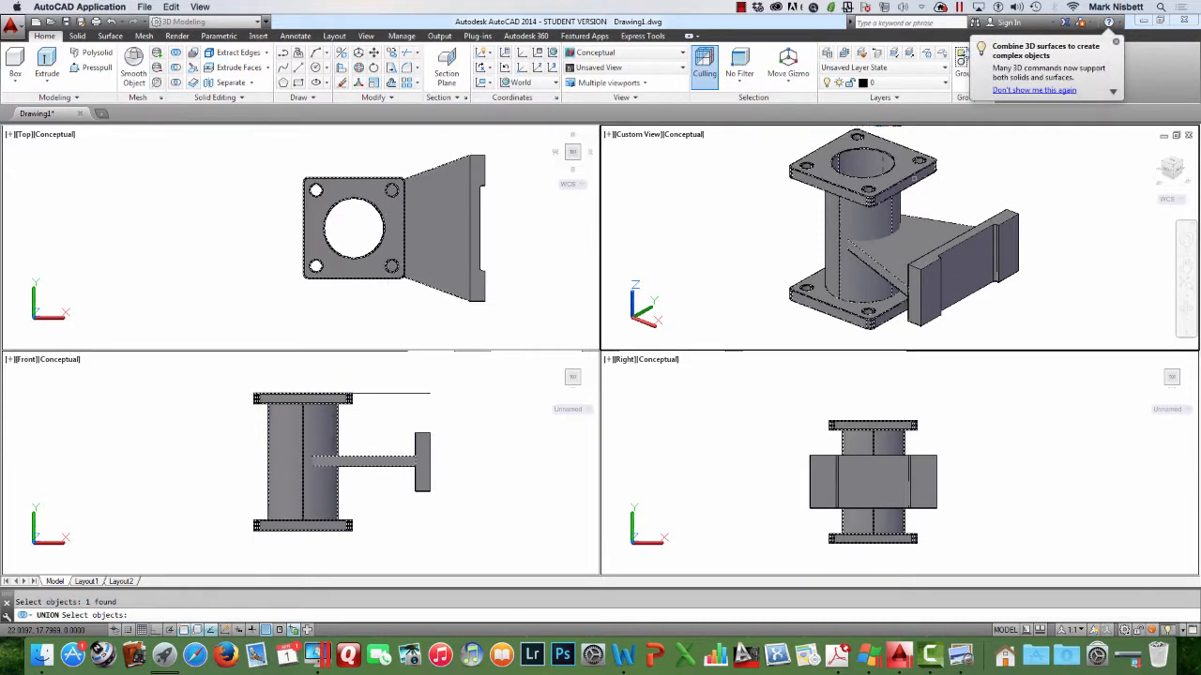
click(897, 201)
click(976, 227)
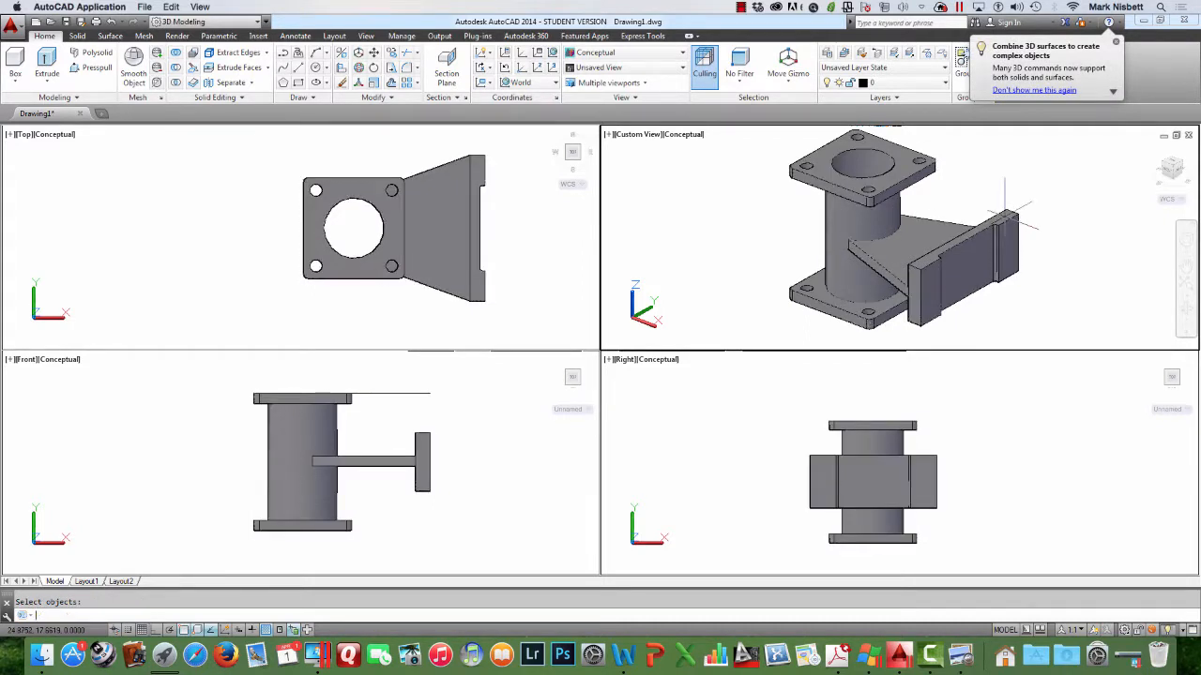
key(Return)
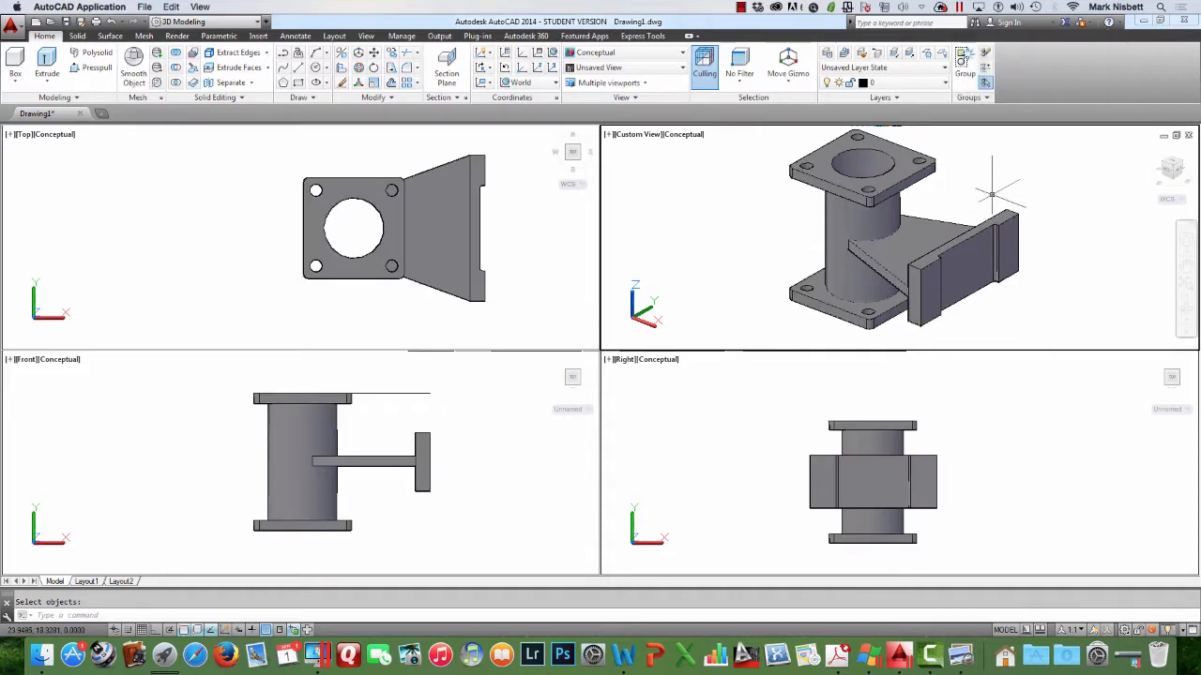
click(942, 218)
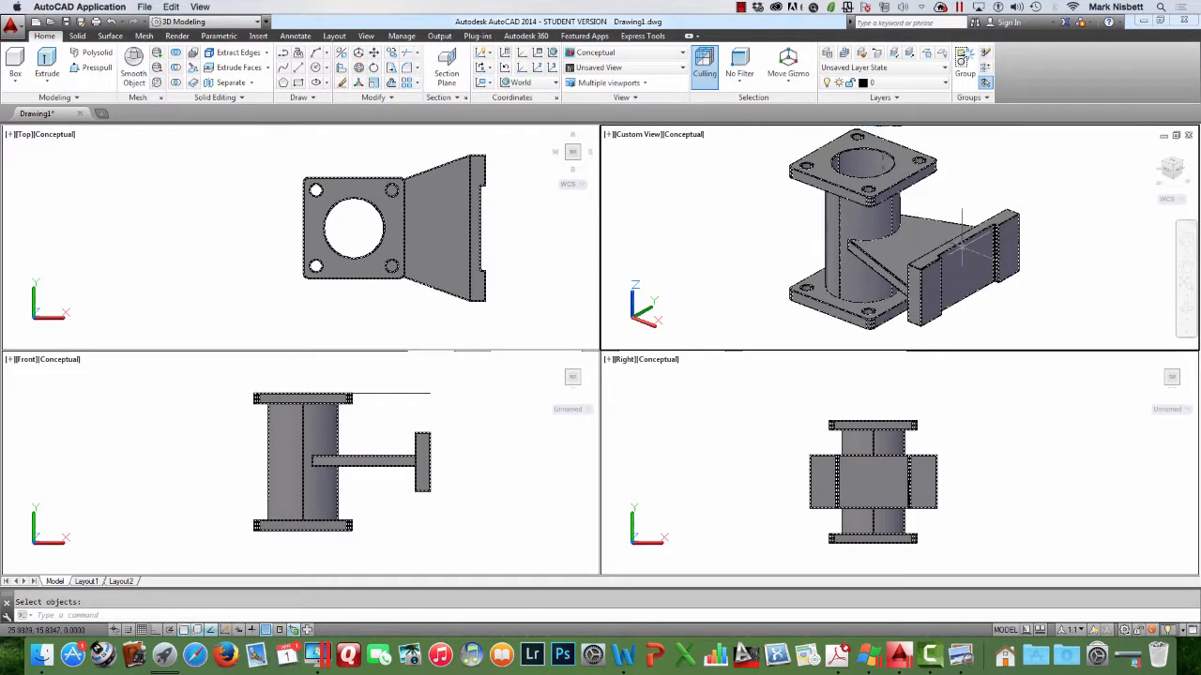
key(Escape)
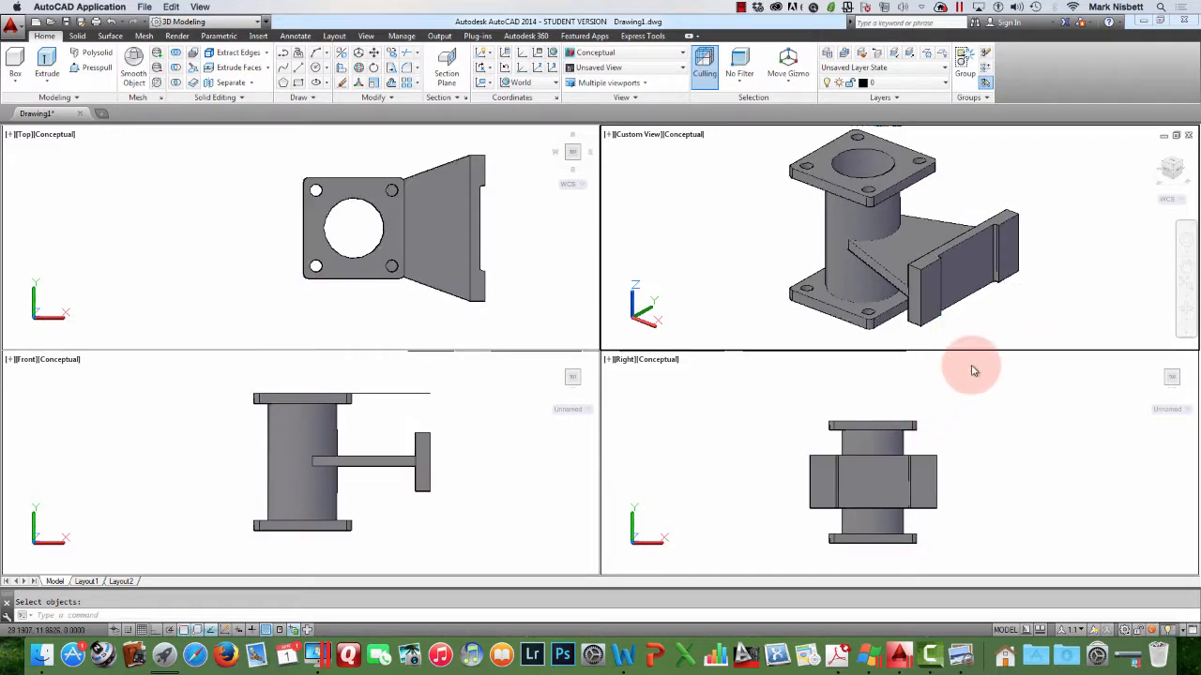
Draw a vertical centreline on the side plate's web-facing face, between the midpoints of its upper and lower edges
click(949, 400)
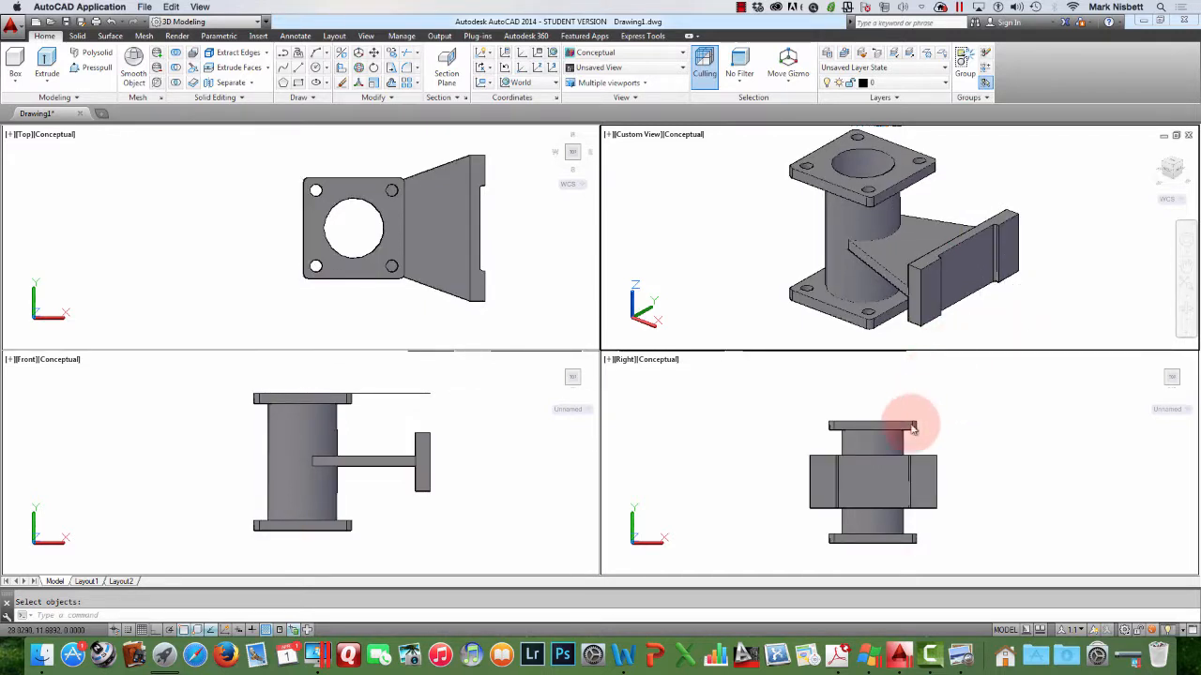
click(935, 448)
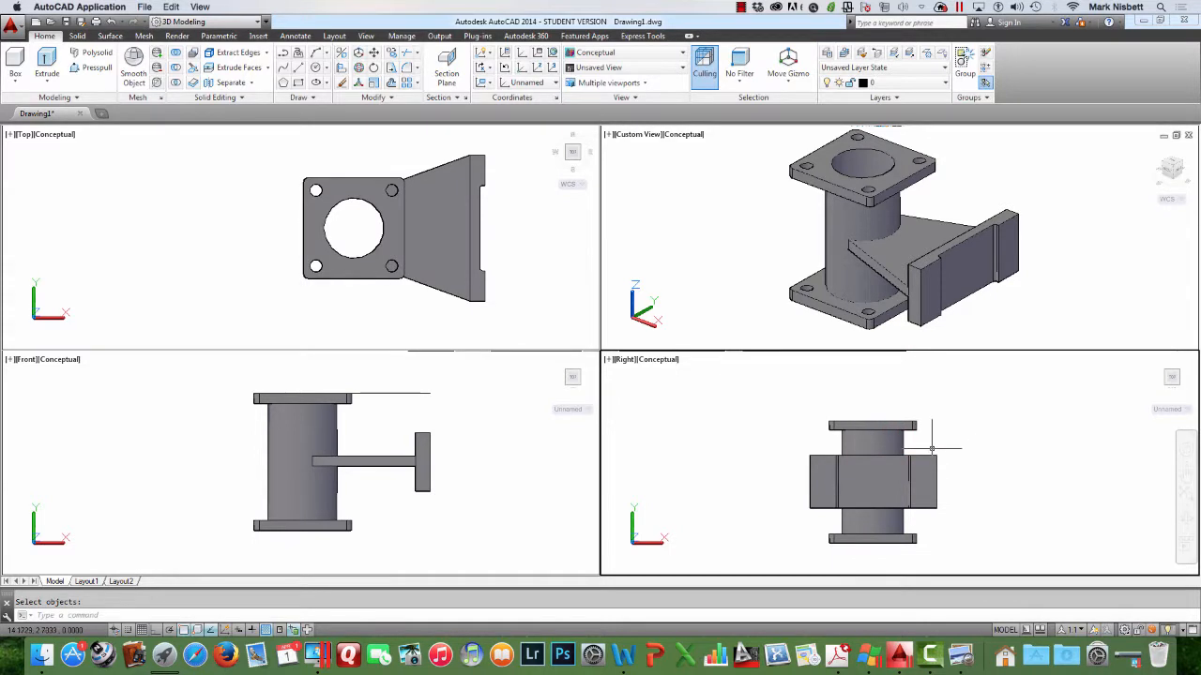
middle_drag(937, 442, 973, 424)
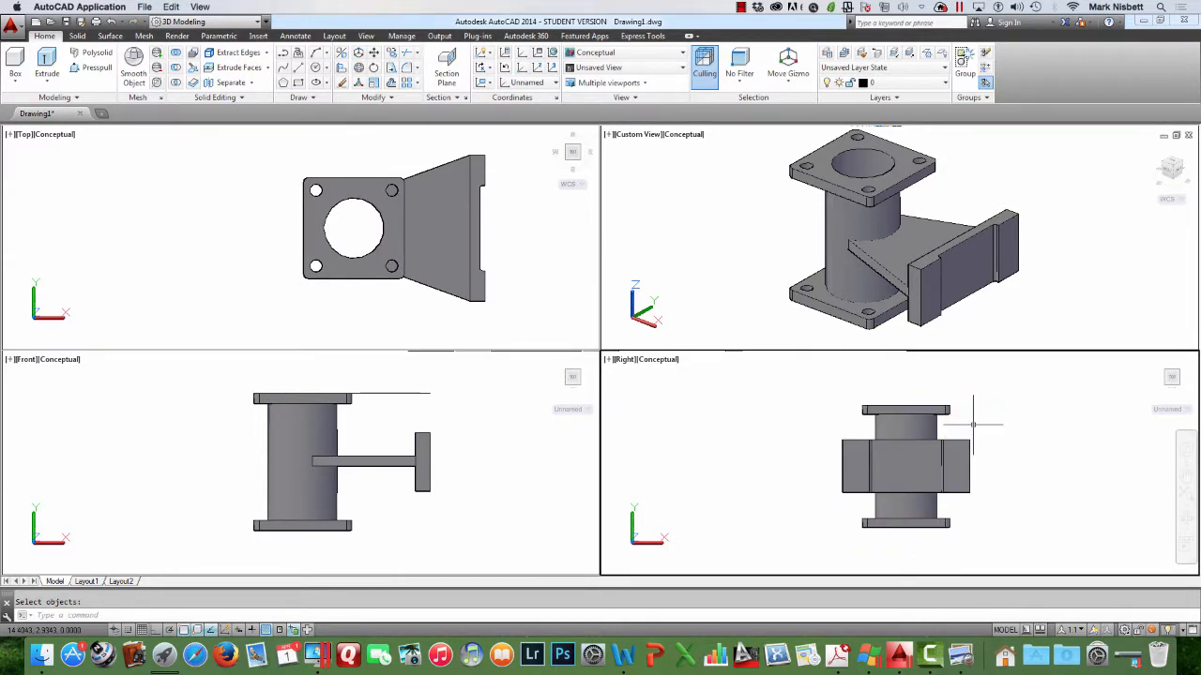
text(l)
key(Return)
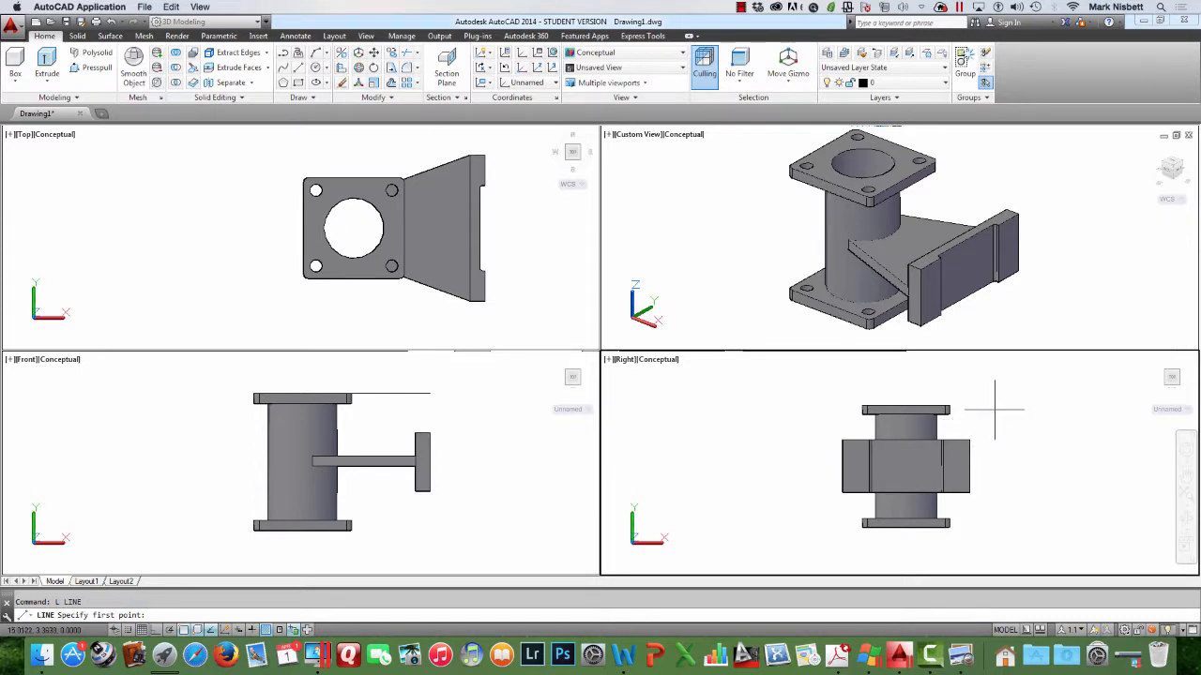
click(994, 287)
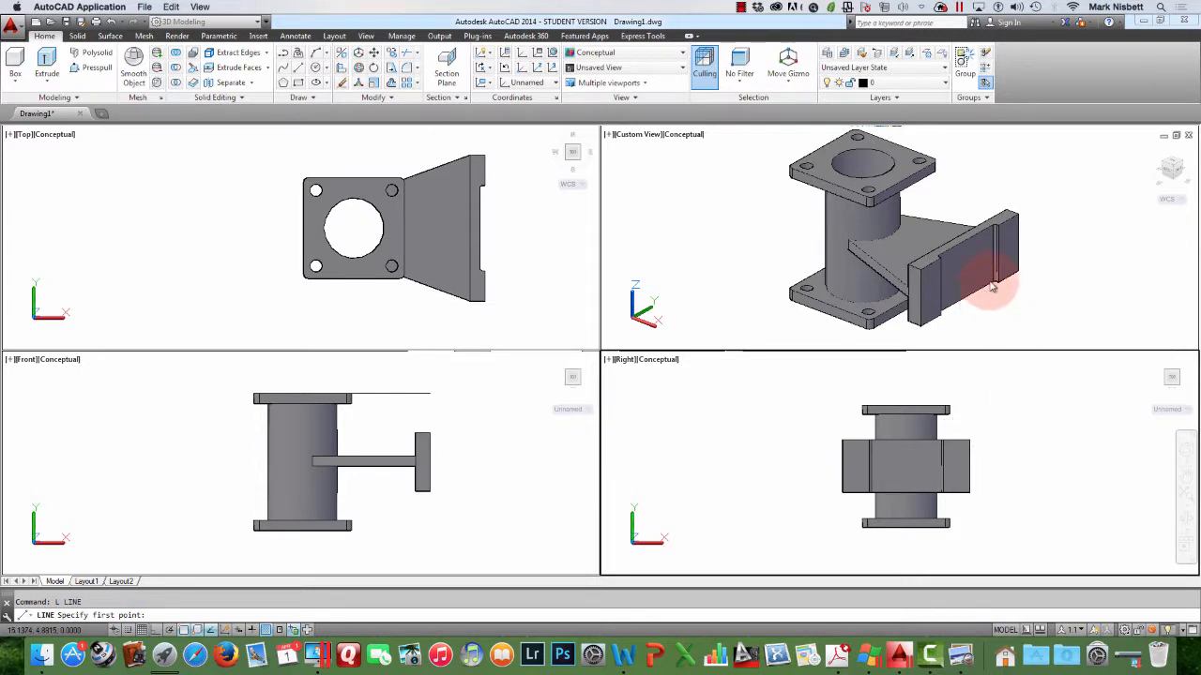
click(957, 236)
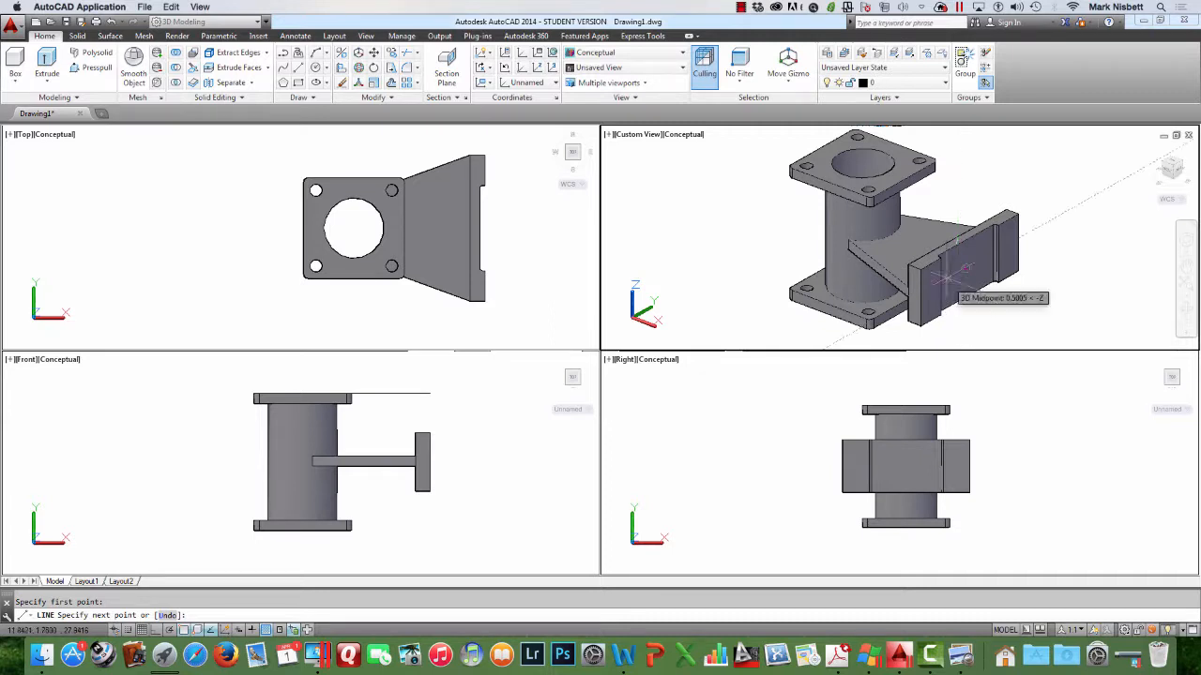
shift+middle_drag(978, 308, 1045, 278)
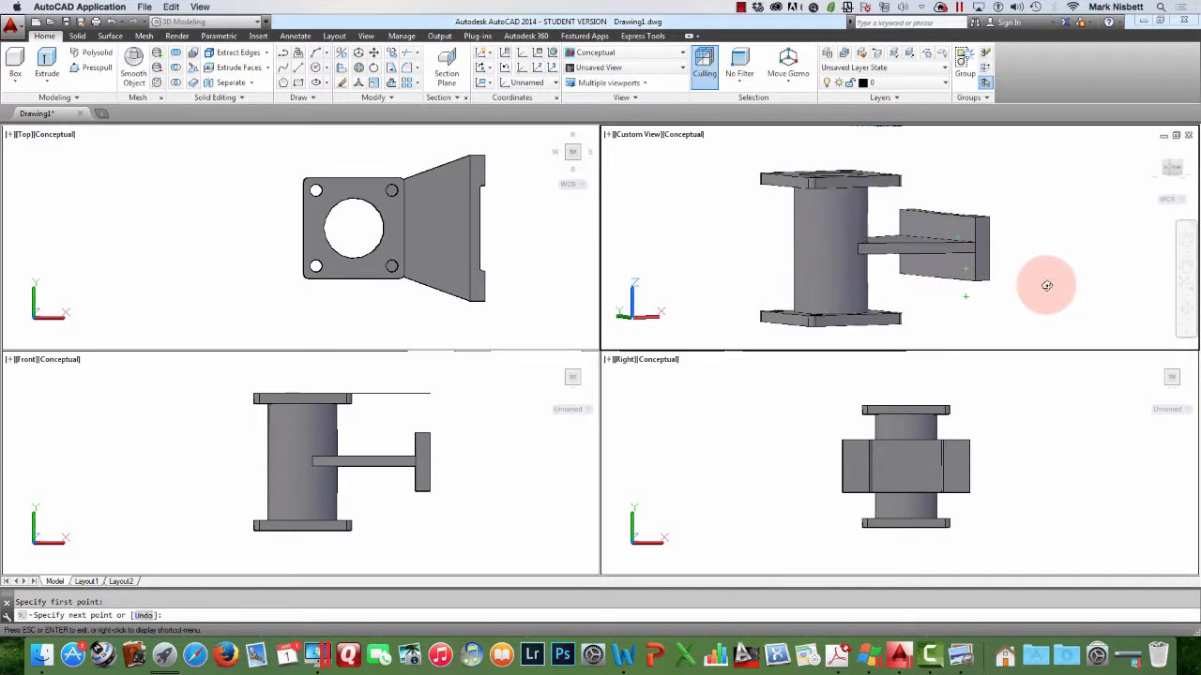
click(938, 279)
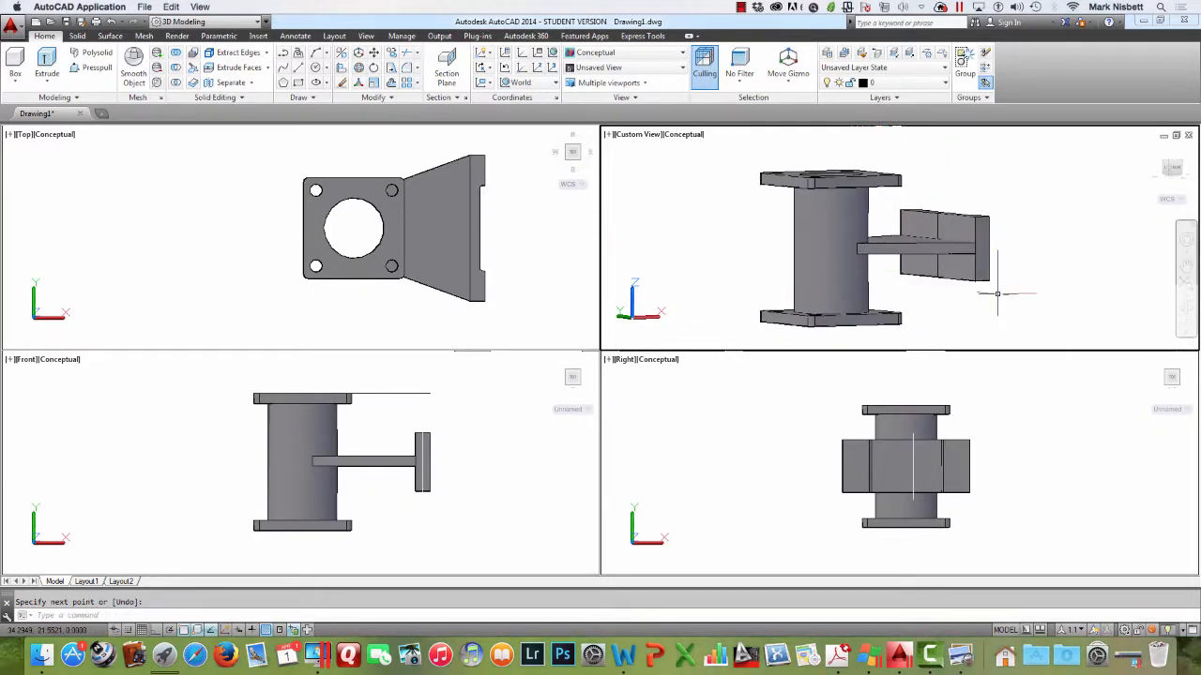
Switch the Right view's visual style to Wireframe
click(931, 380)
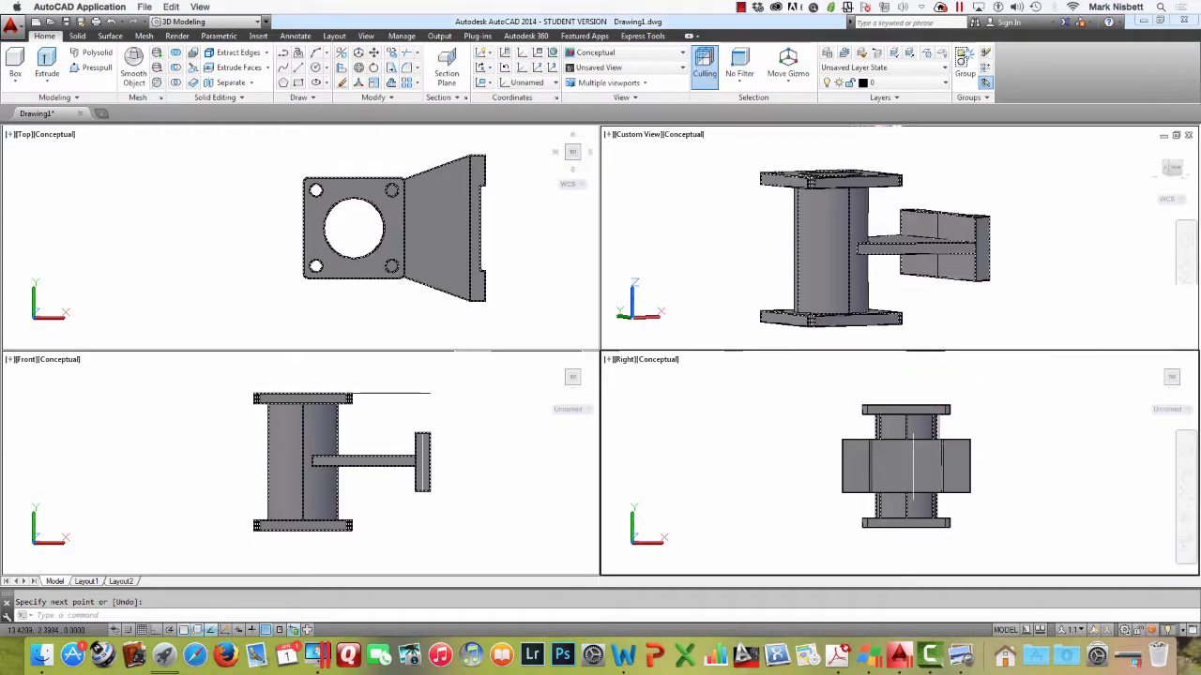
scroll(937, 432, up, 5)
scroll(937, 431, down, 6)
scroll(937, 432, up, 6)
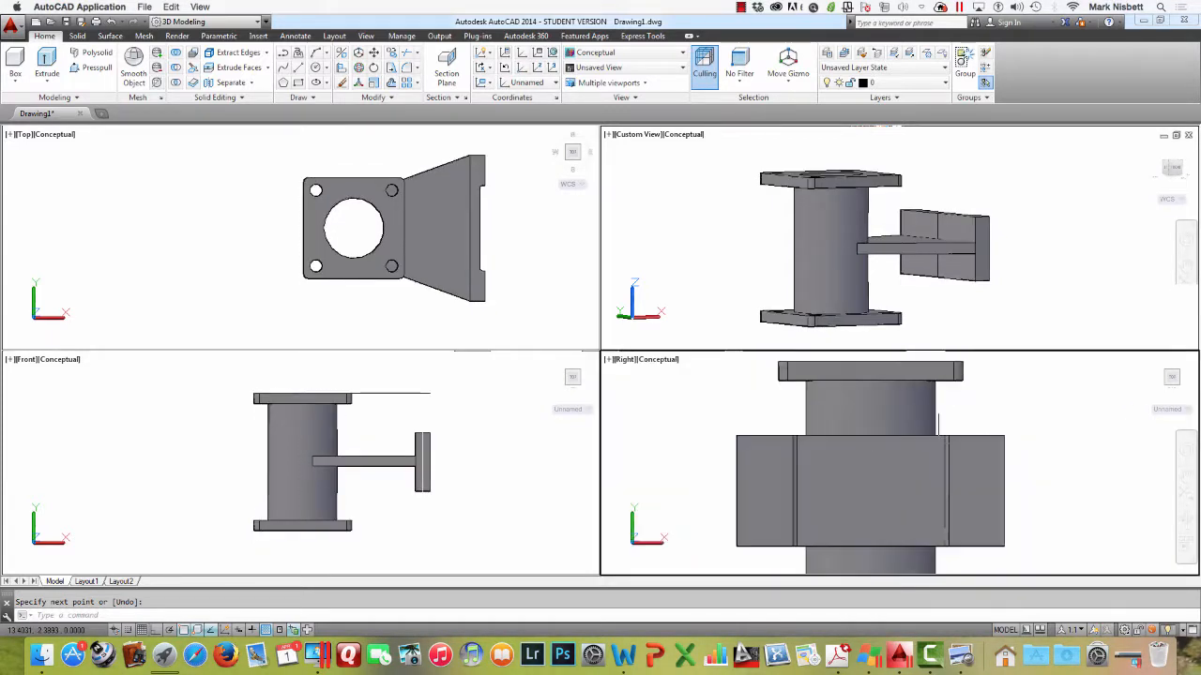
scroll(938, 442, down, 6)
scroll(938, 443, up, 3)
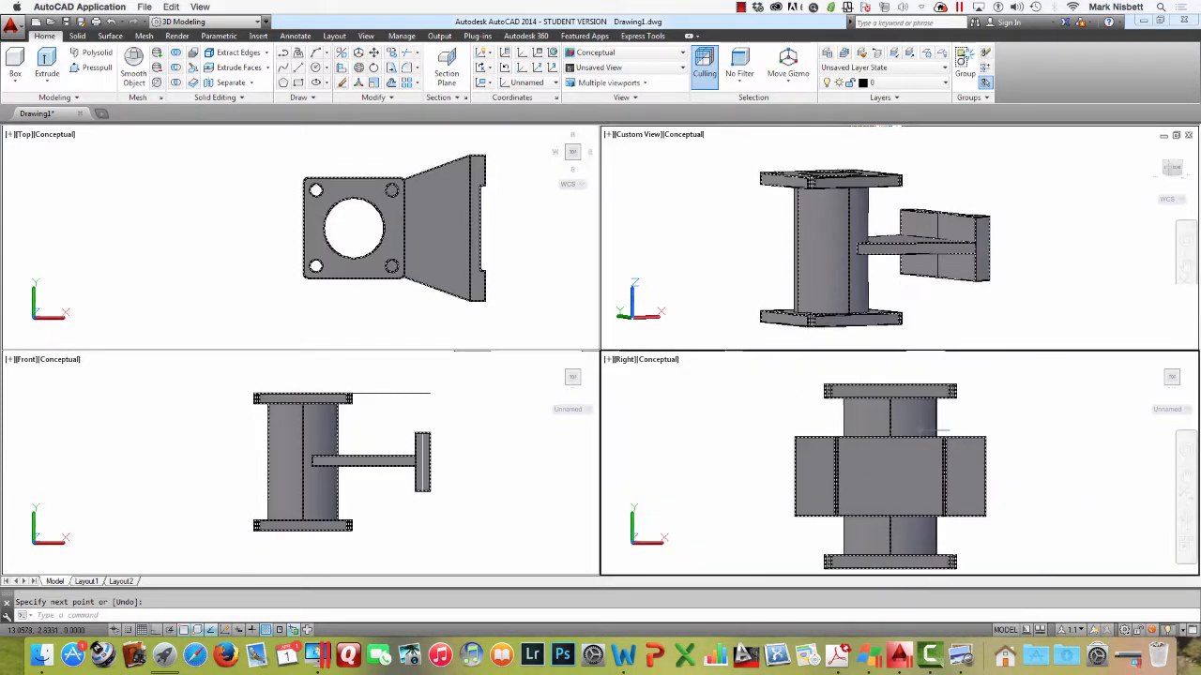
click(660, 364)
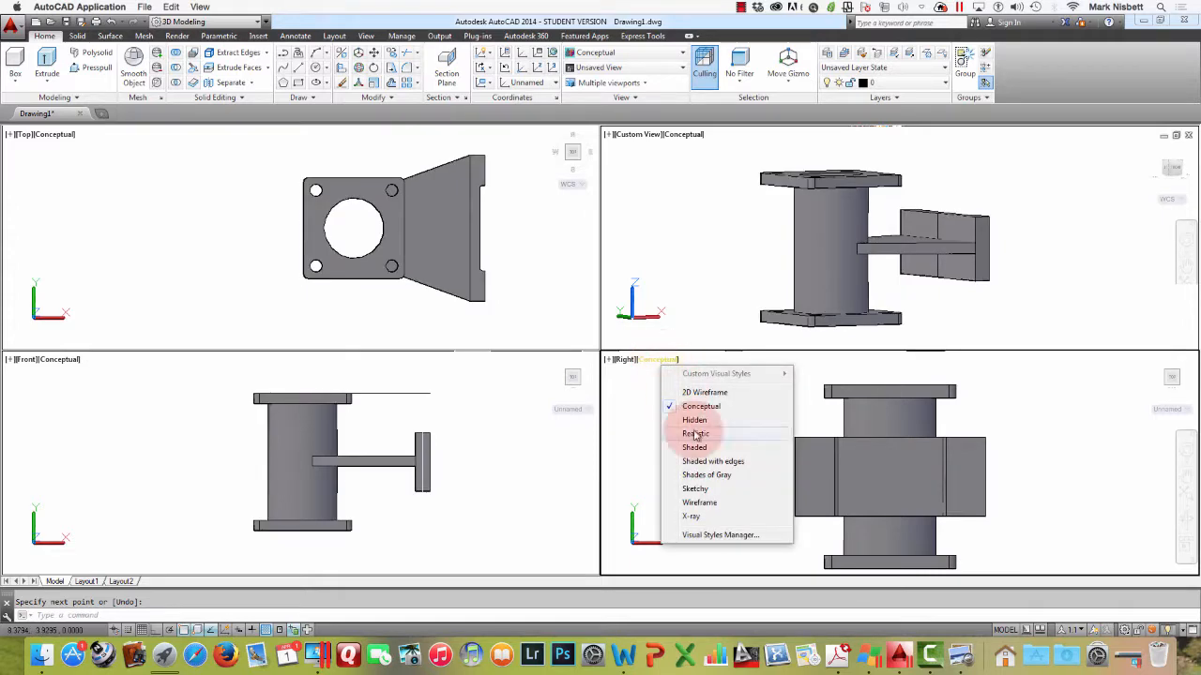
click(711, 507)
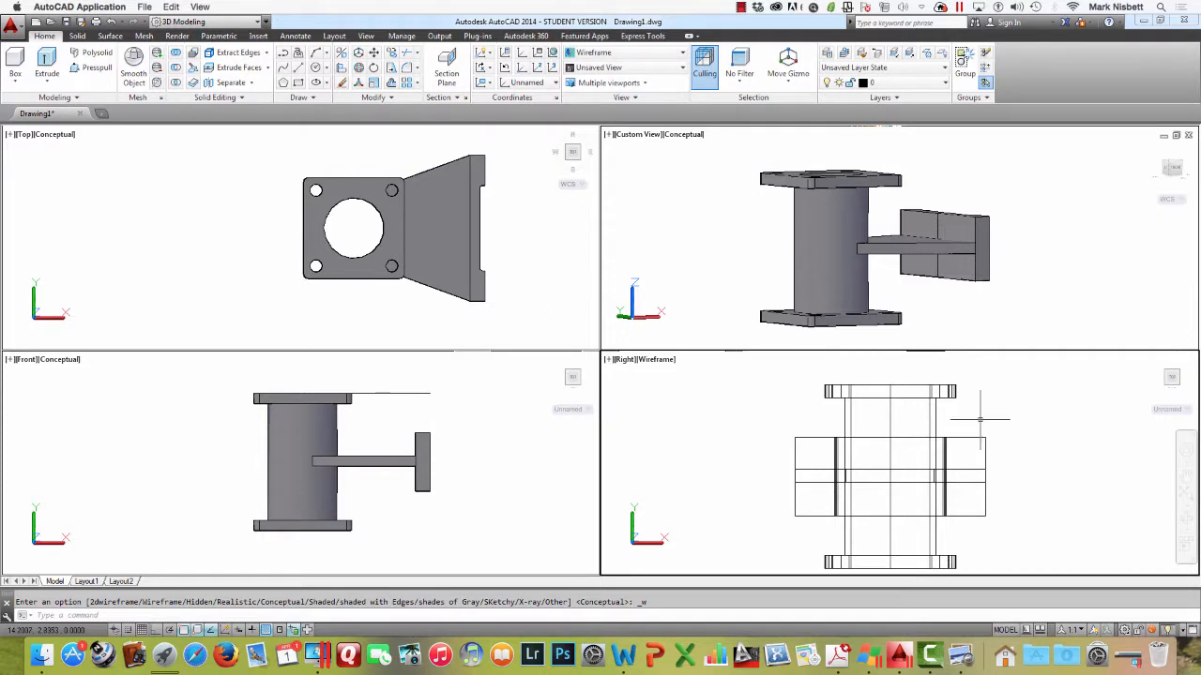
Offset the side plate's vertical centreline by 0.125 to both sides
key(Return)
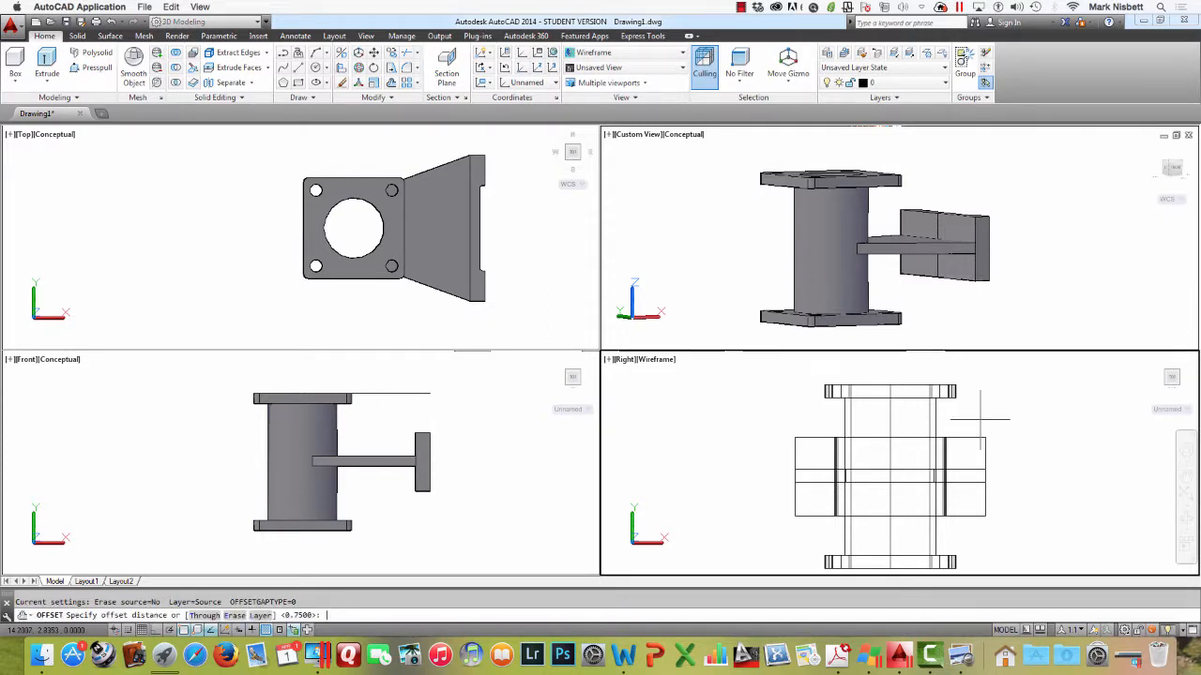
text(.125)
key(Return)
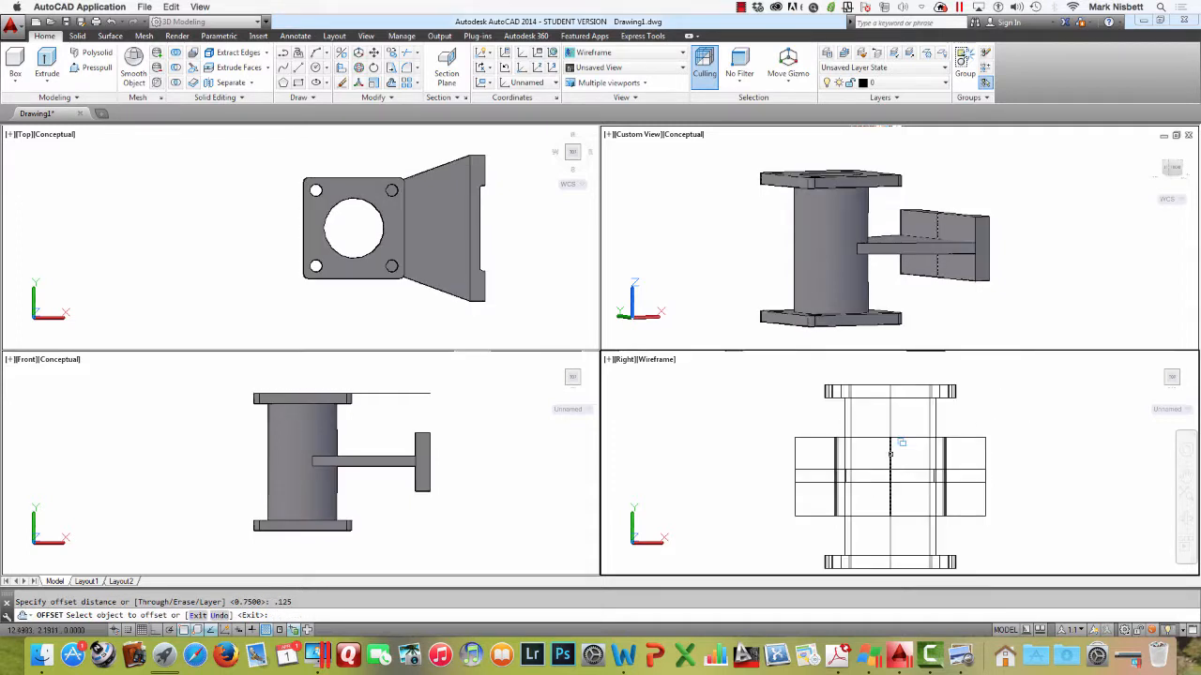
click(893, 458)
click(936, 503)
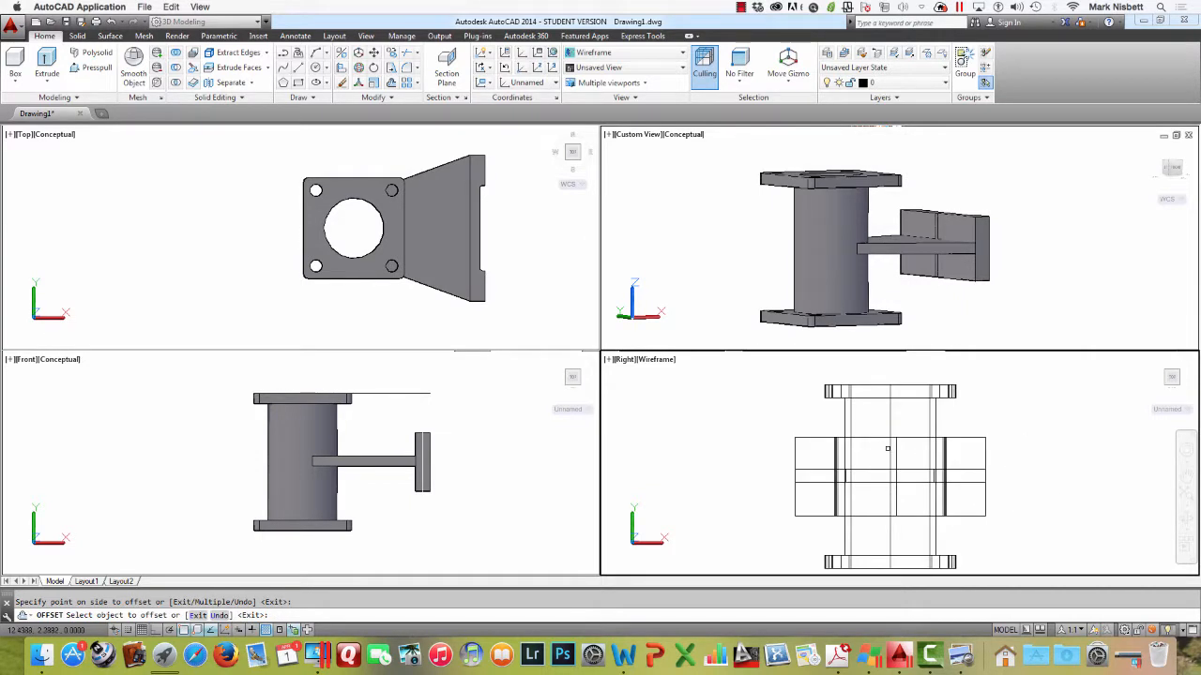
click(889, 454)
click(967, 488)
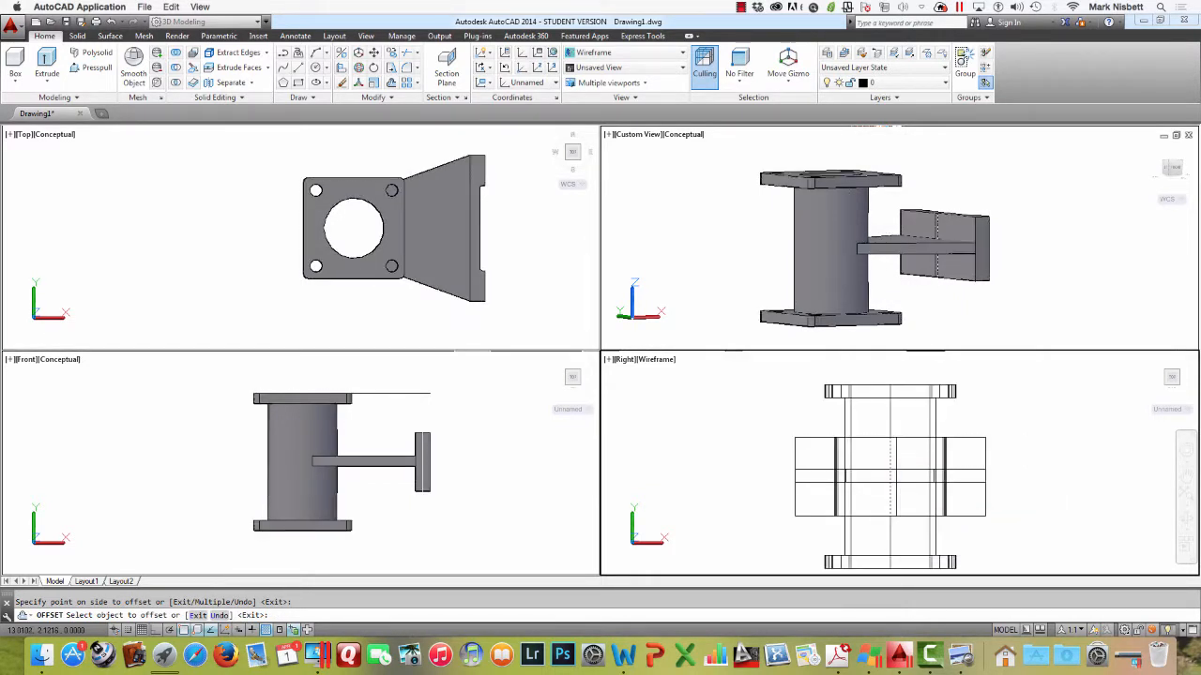
click(741, 436)
key(Escape)
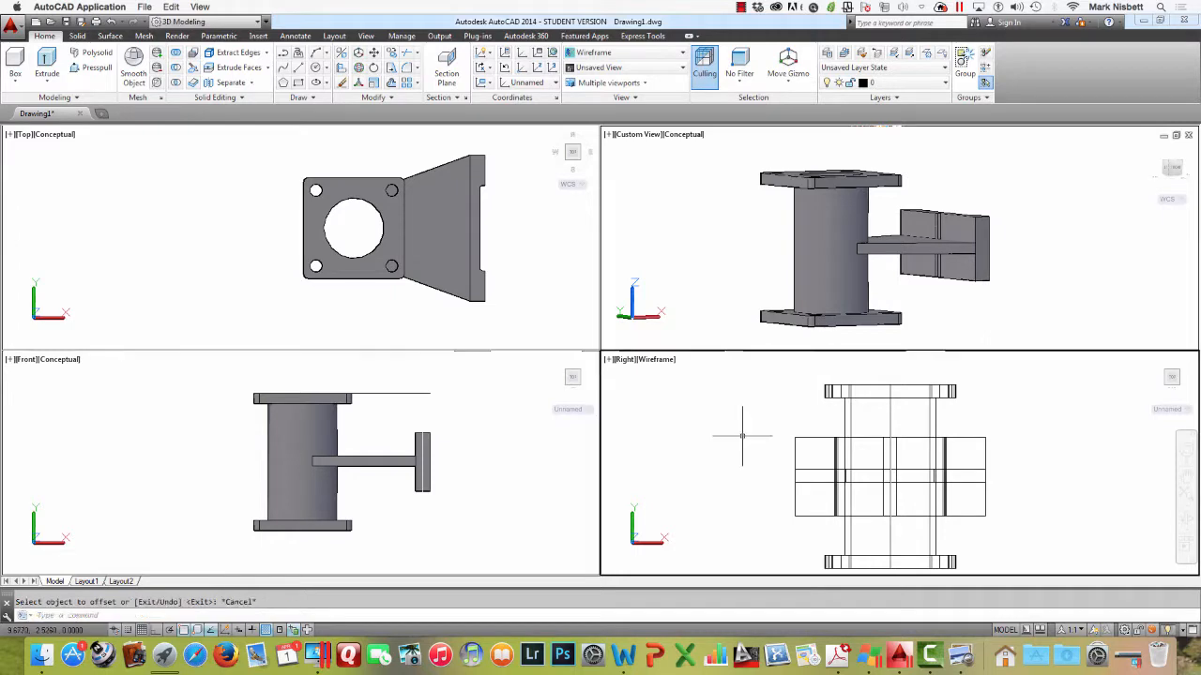
Connect the two offset lines with short lines at their upper and lower ends to close the narrow rib outline
click(979, 282)
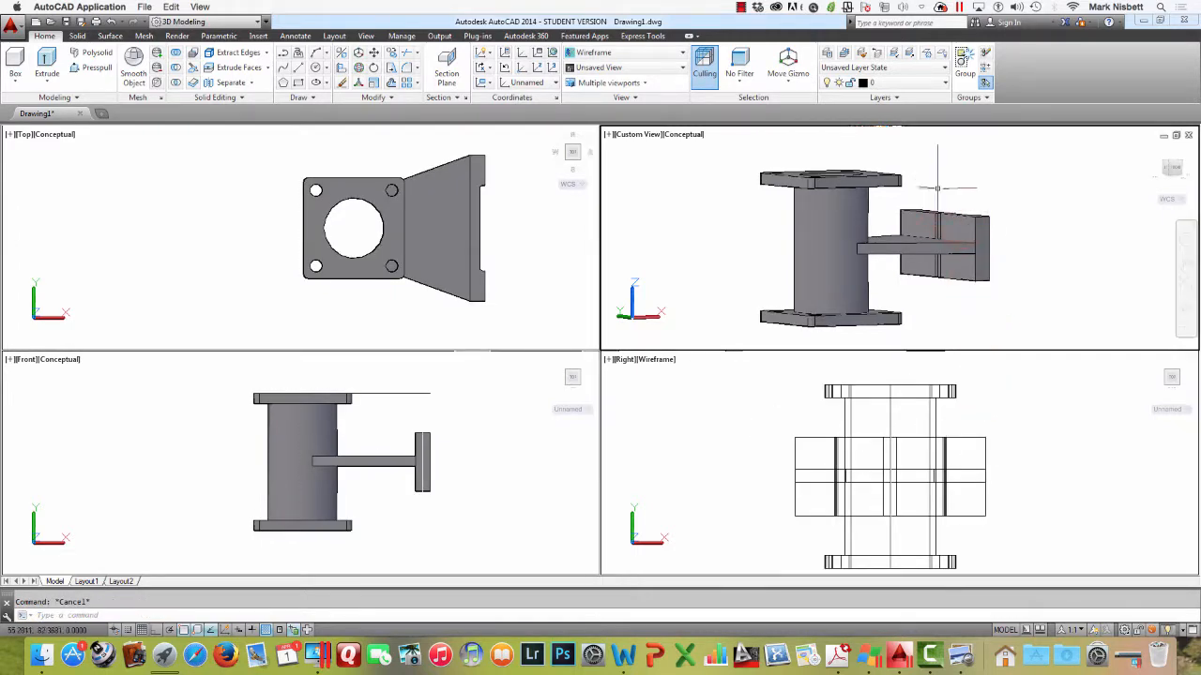
scroll(939, 195, up, 3)
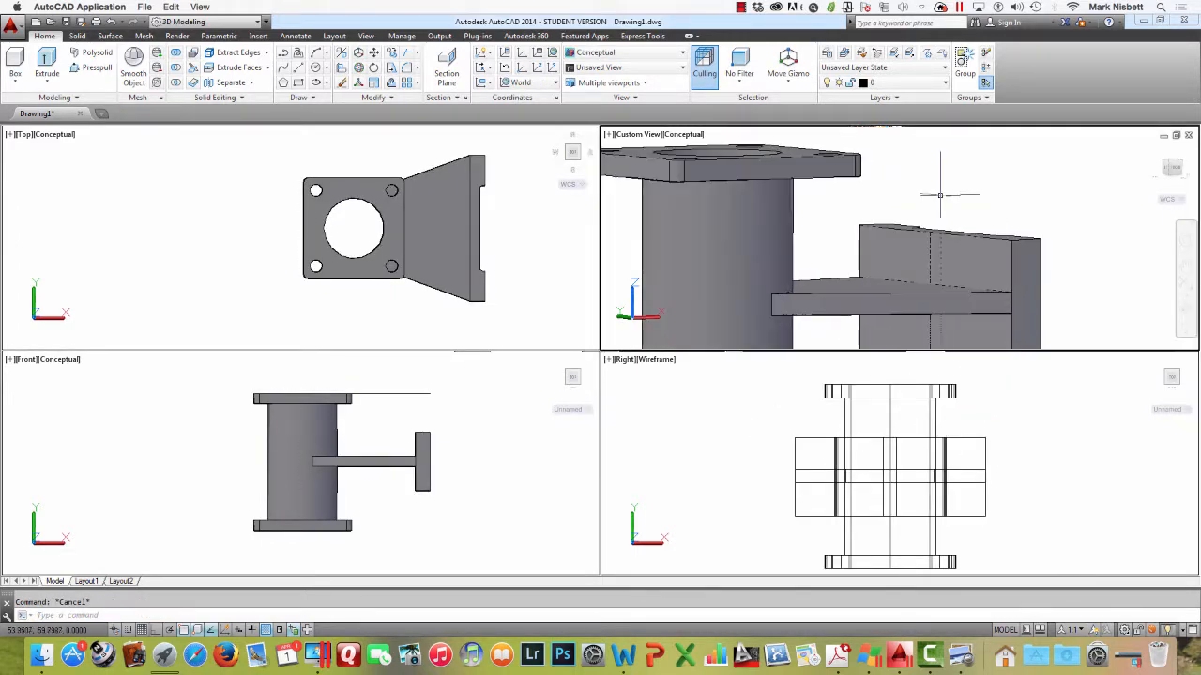
middle_drag(953, 228, 941, 158)
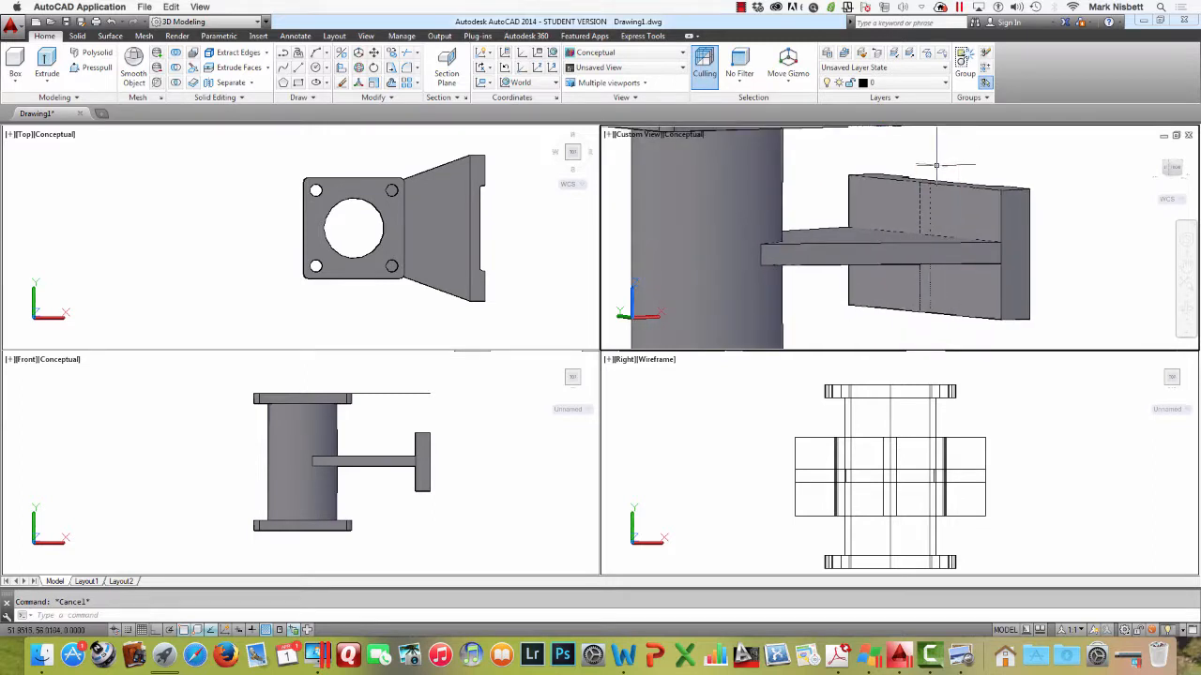
text(l)
key(Return)
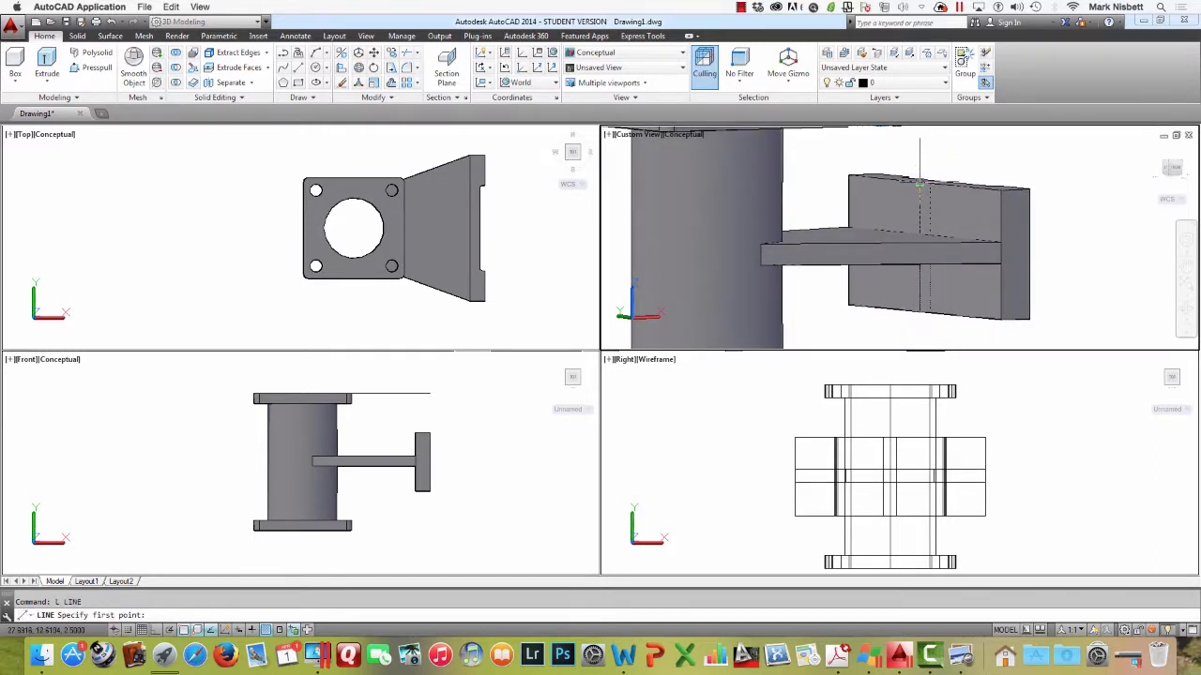
click(919, 185)
click(919, 312)
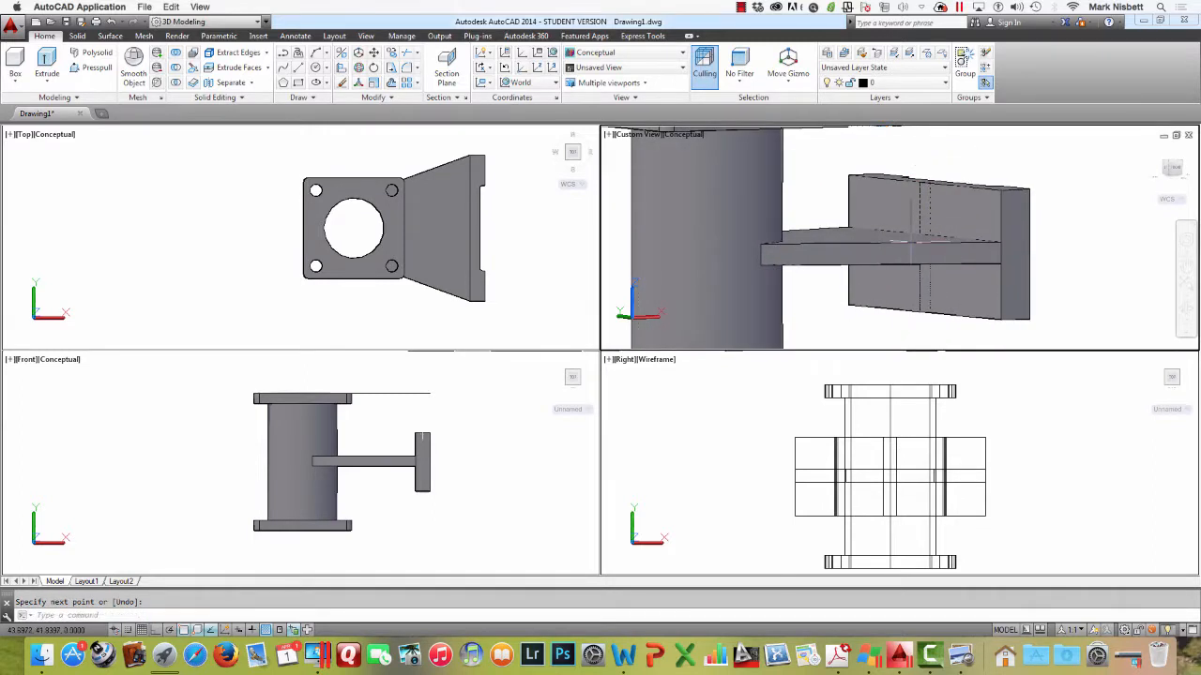
key(Return)
key(Return)
click(919, 312)
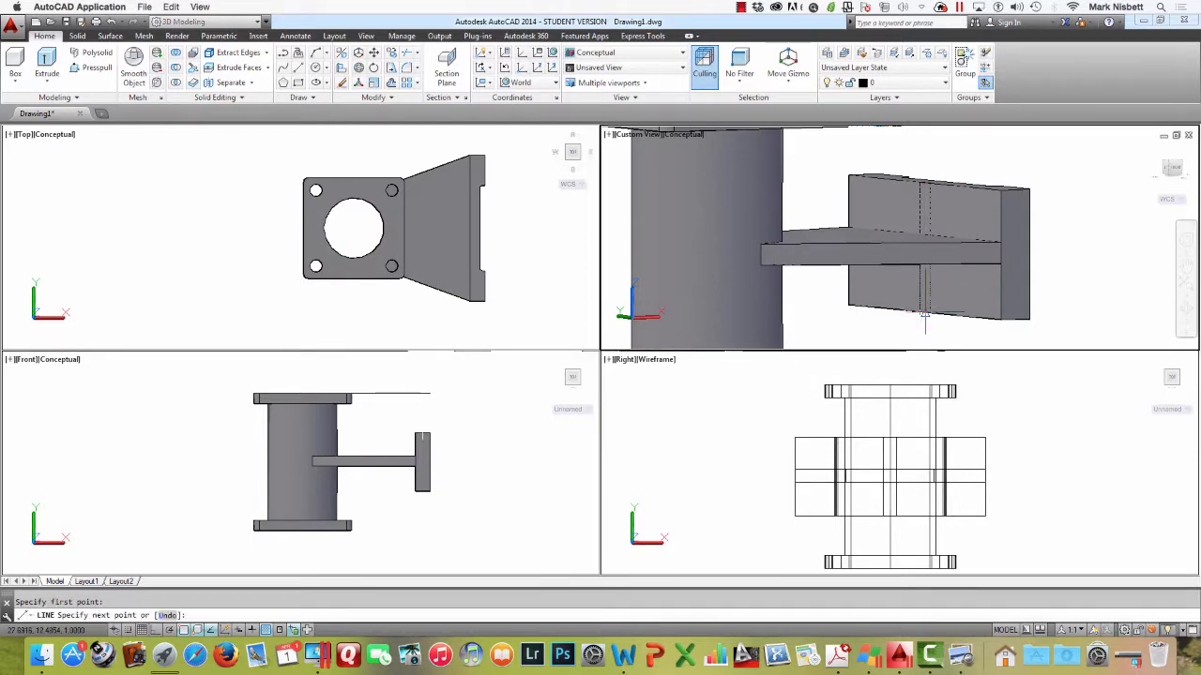
key(Return)
Create a region from the narrow rib outline on the side plate
click(917, 375)
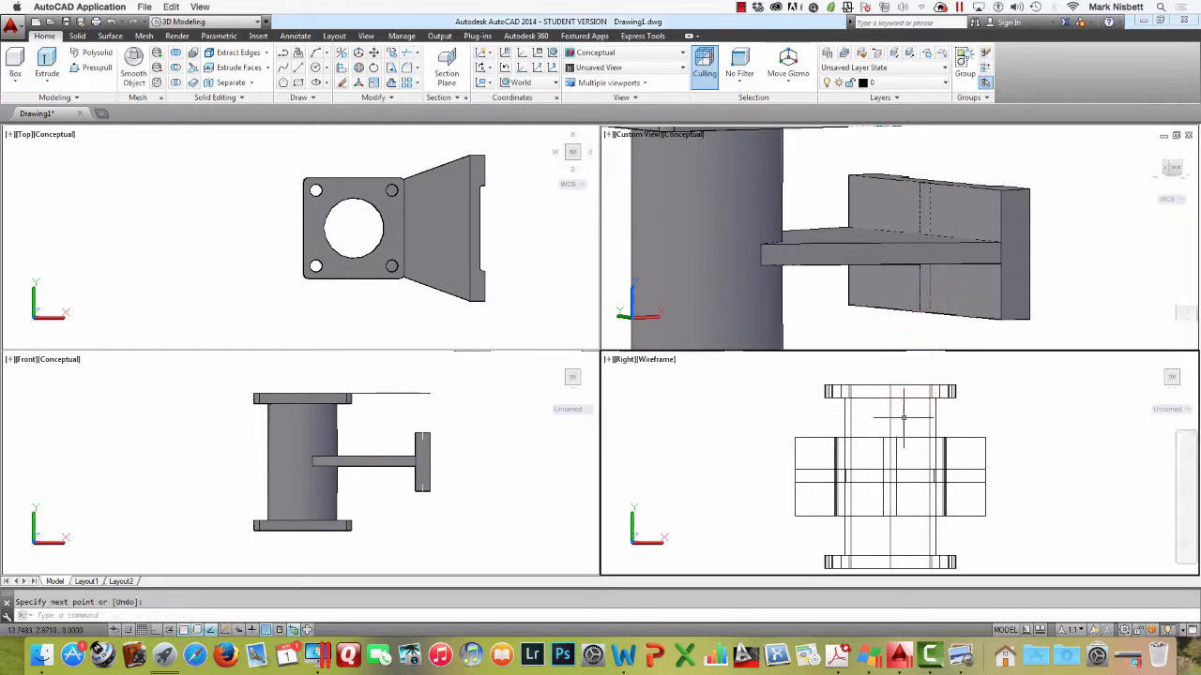
text(reg)
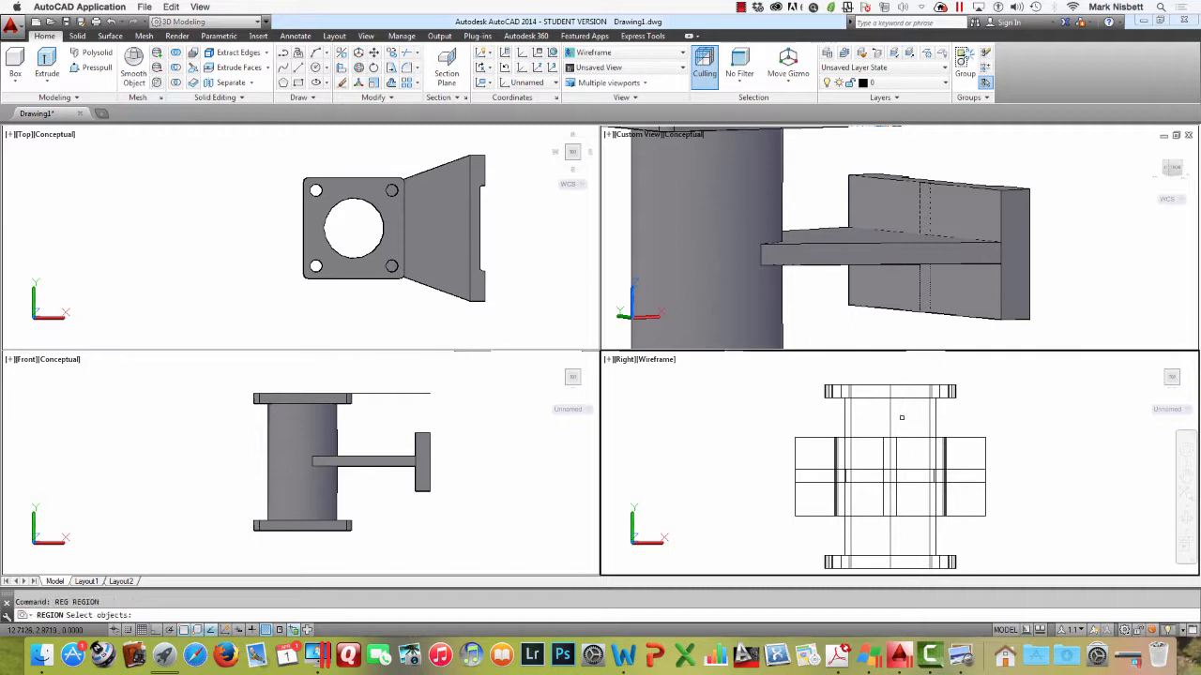
key(Return)
click(874, 529)
click(896, 438)
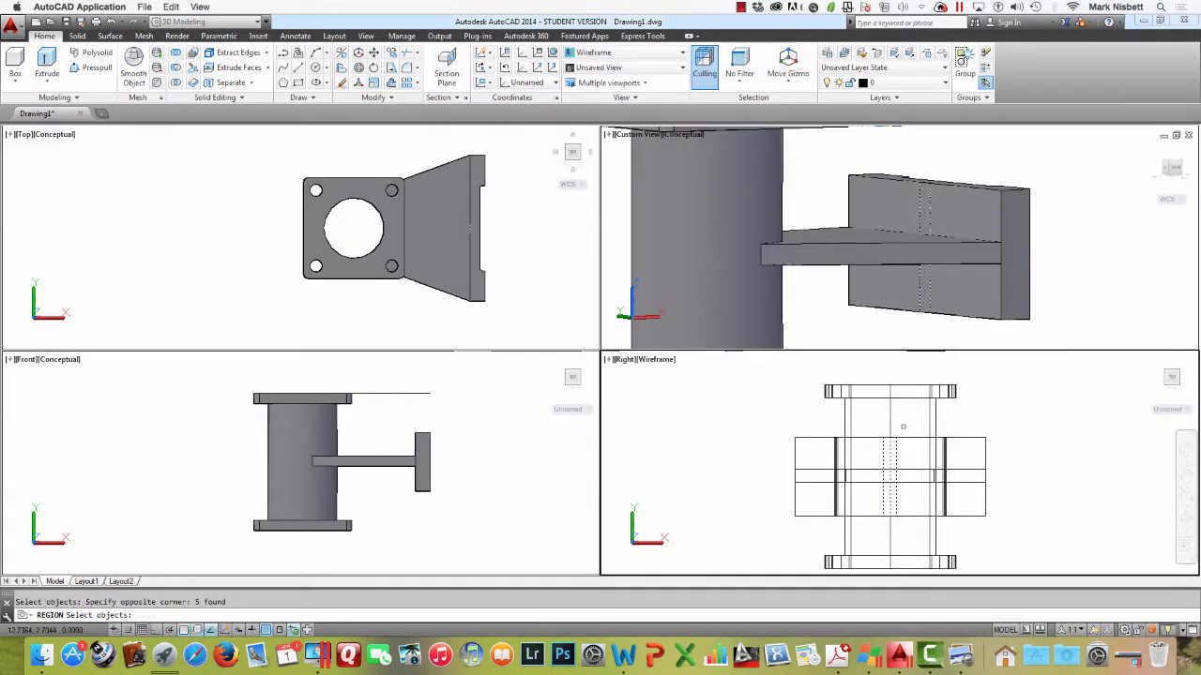
key(Return)
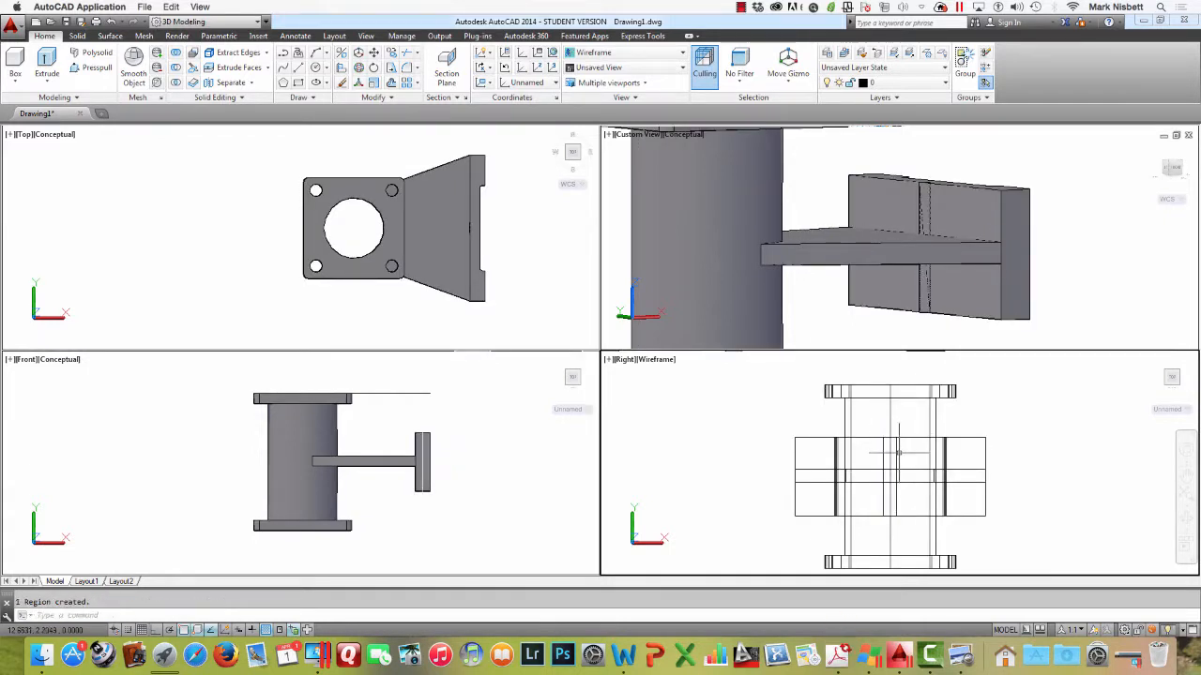
Extrude the narrow rib region from the side plate toward the cylinder, picking a height that ends inside the cylinder wall
click(923, 326)
text(EXT)
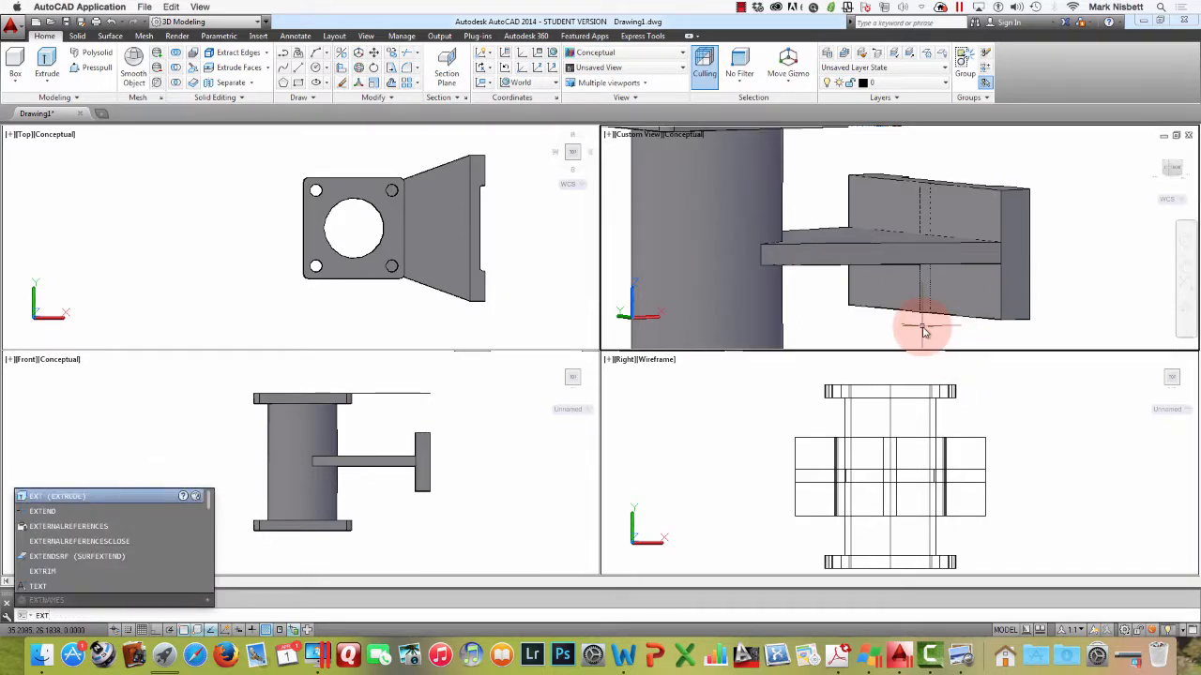
key(Return)
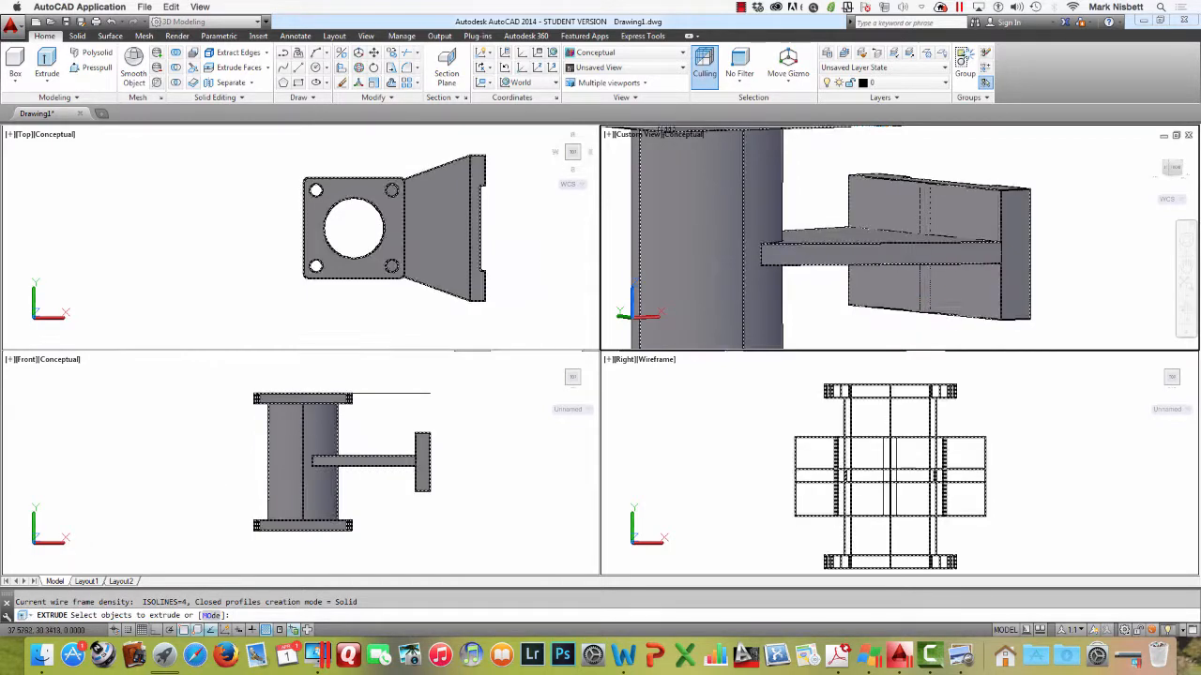
click(930, 290)
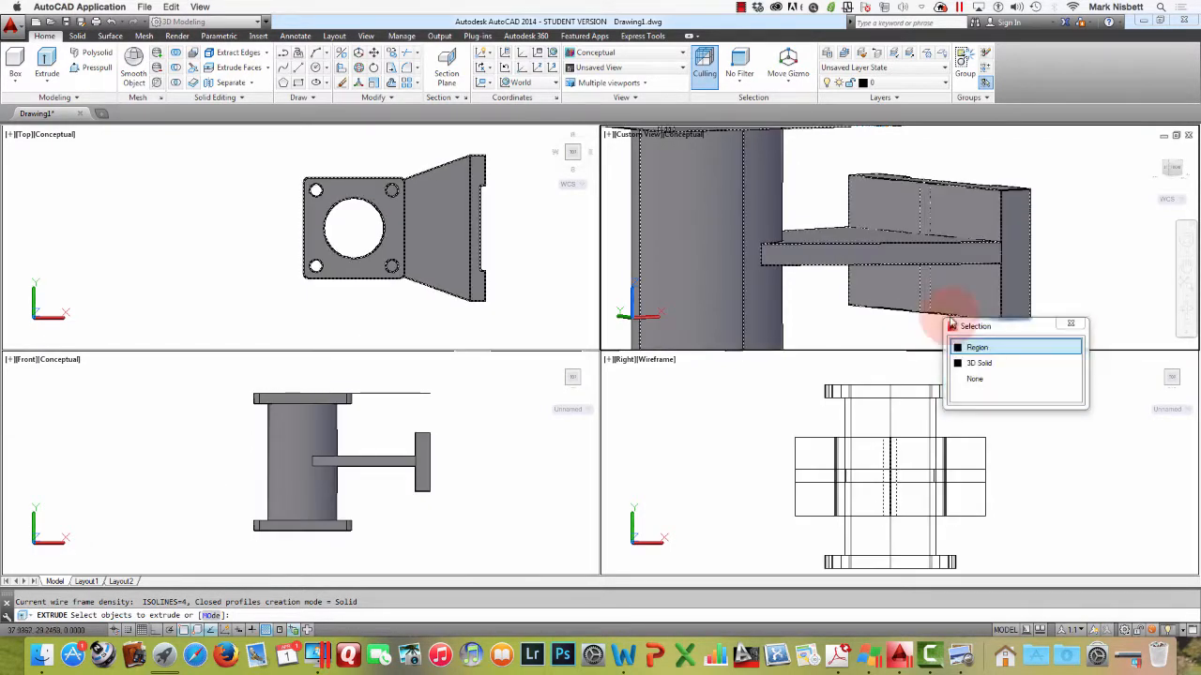
click(987, 349)
right_click(589, 215)
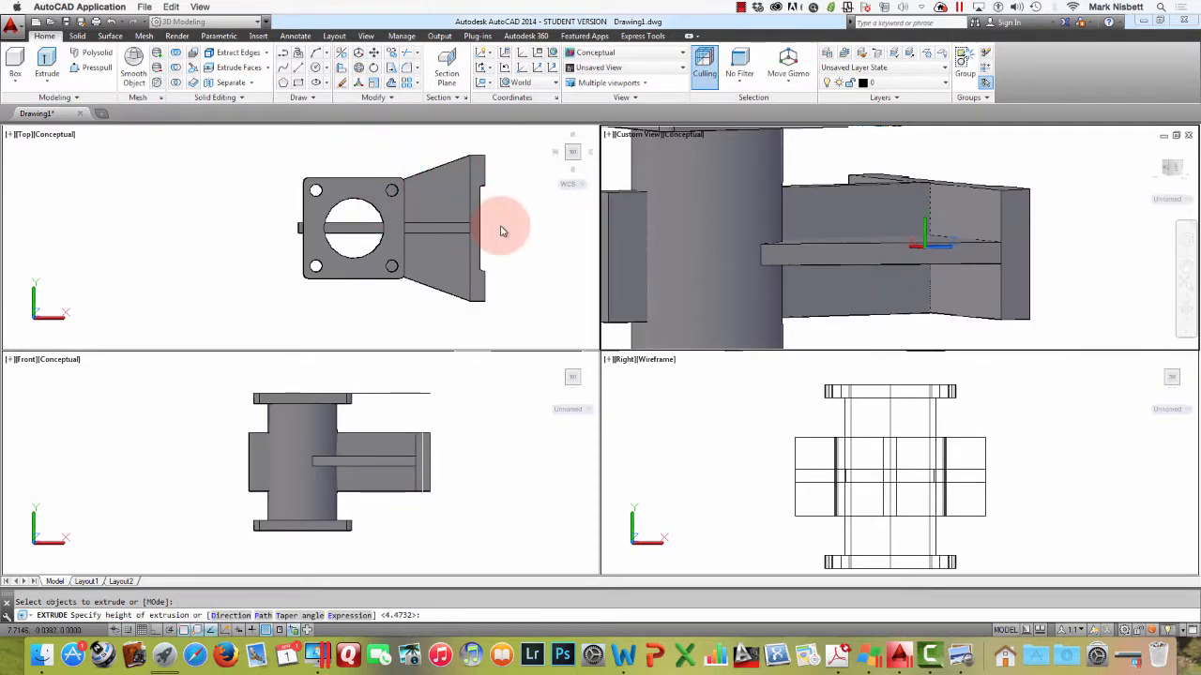
click(392, 165)
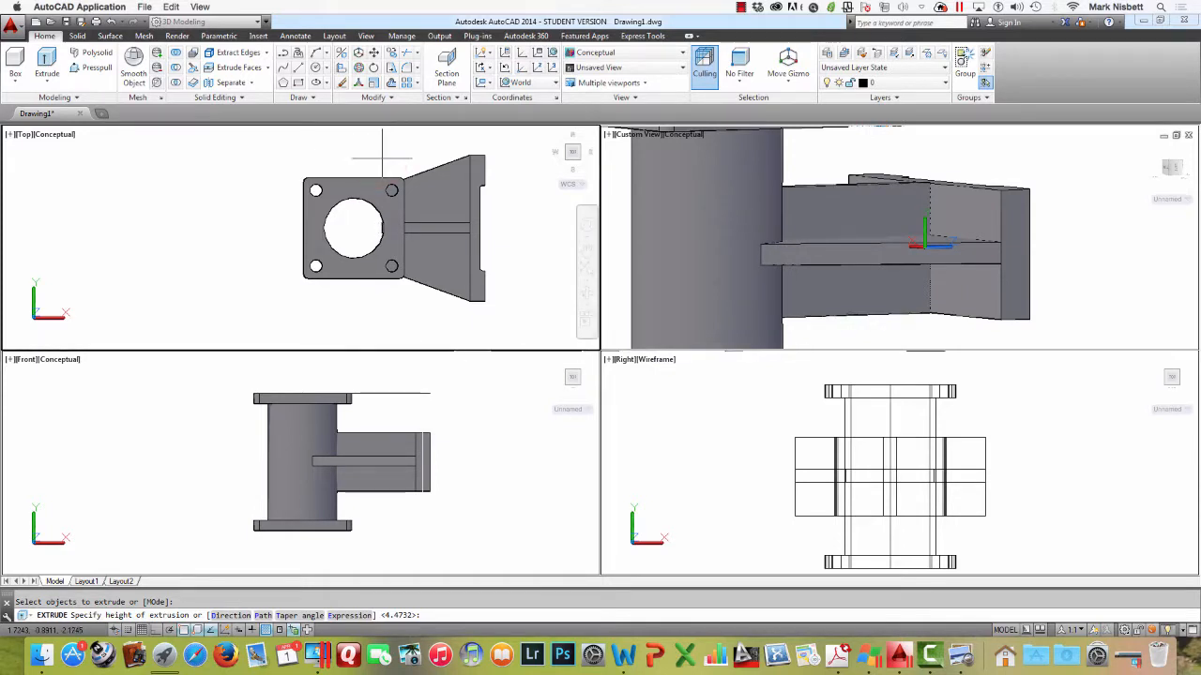
key(Return)
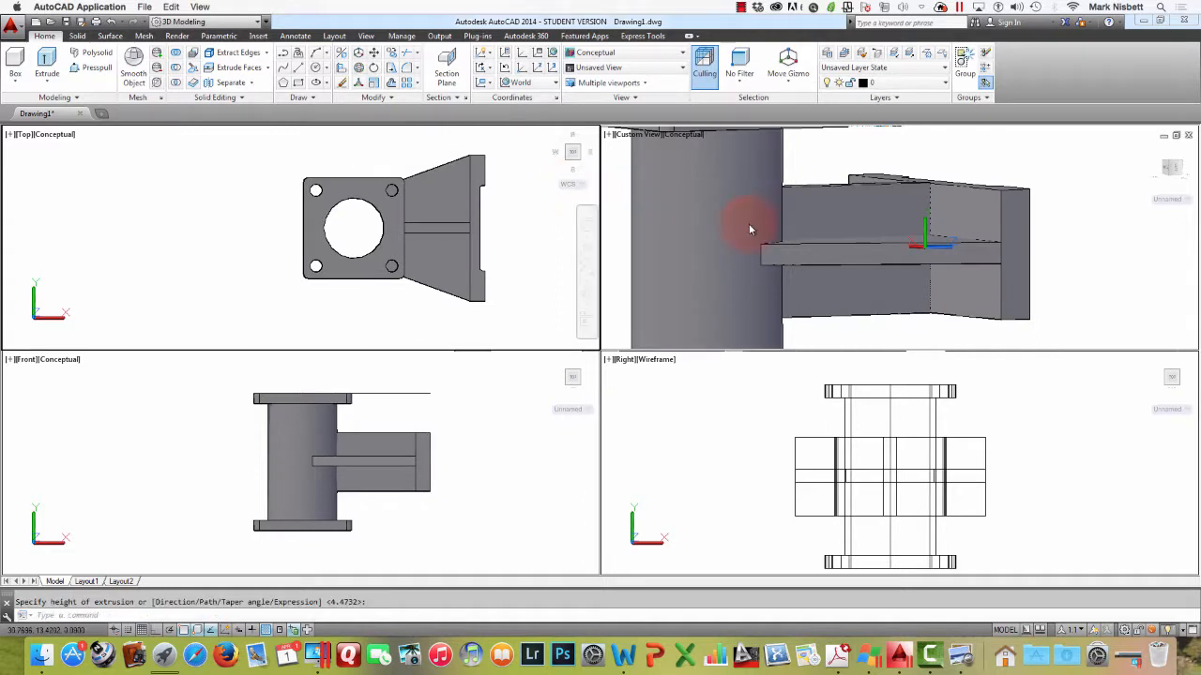
click(840, 182)
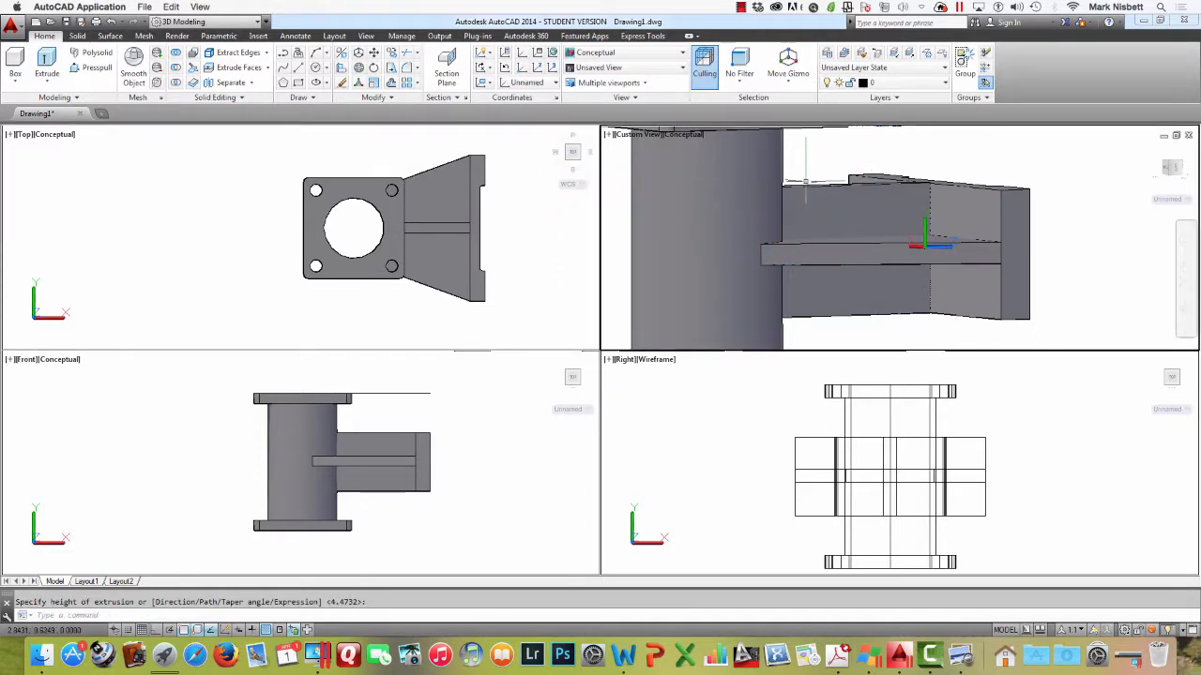
Union the extruded vertical rib with the flanged cylinder bracket body into one solid
text(uni)
key(Return)
click(879, 187)
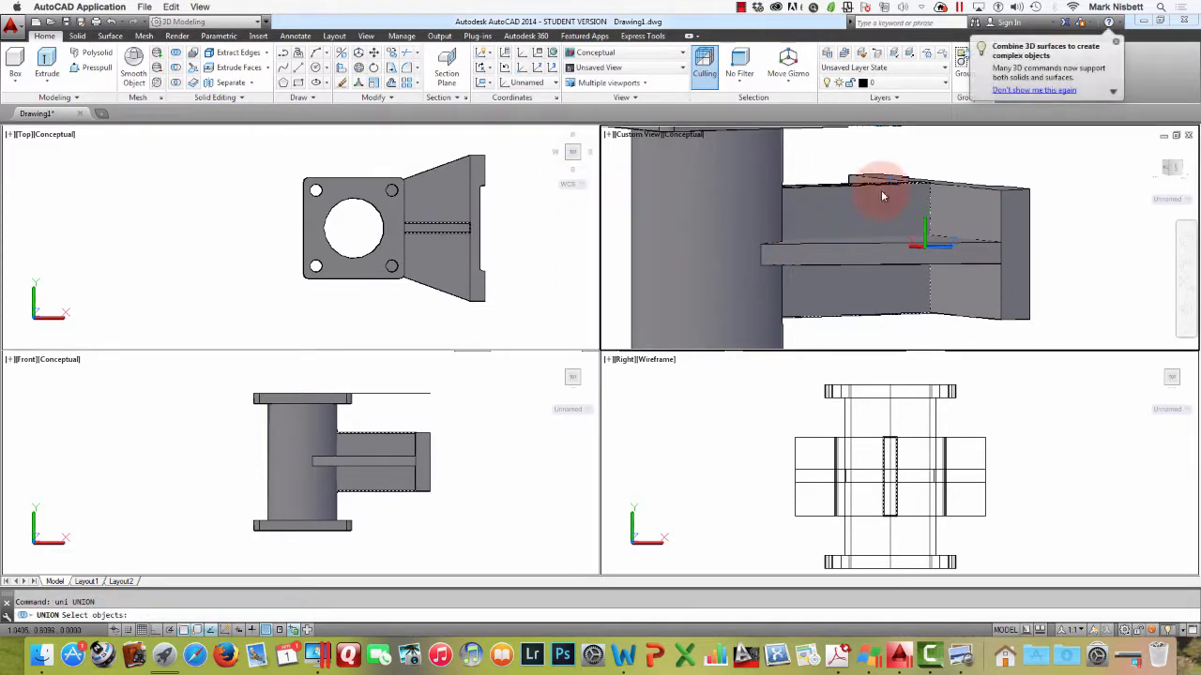
click(929, 232)
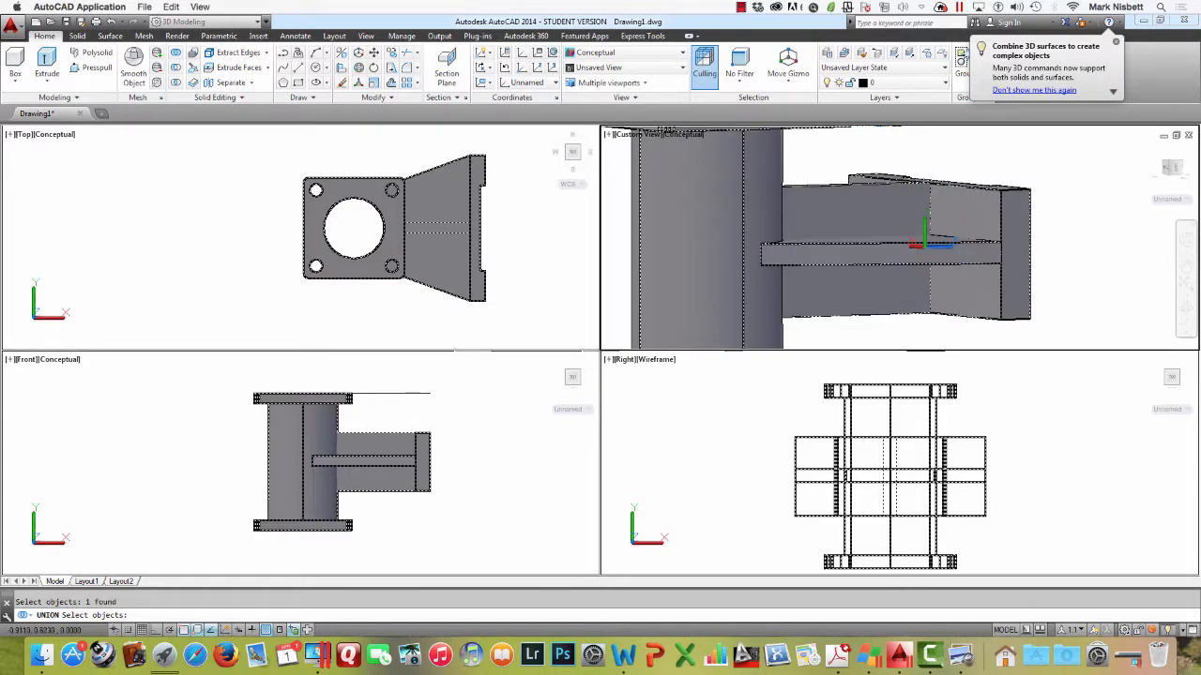
key(Return)
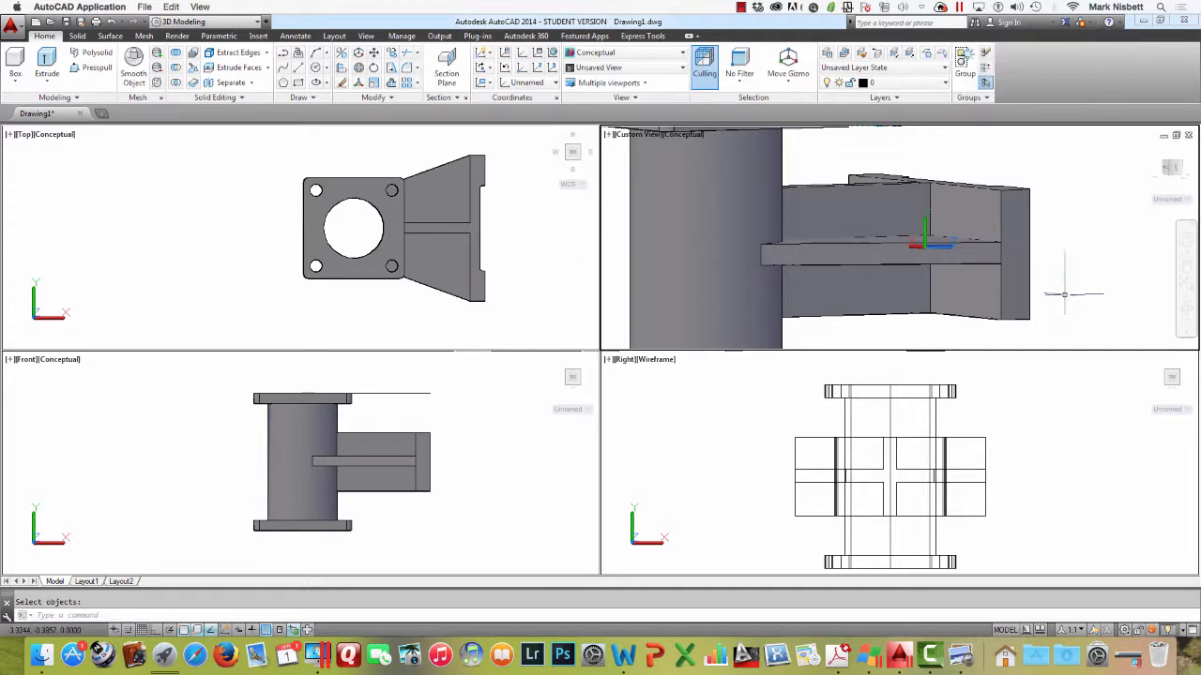
Show the whole bracket in the custom view and dismiss the Time Machine backup notice
shift+middle_drag(1064, 293, 872, 251)
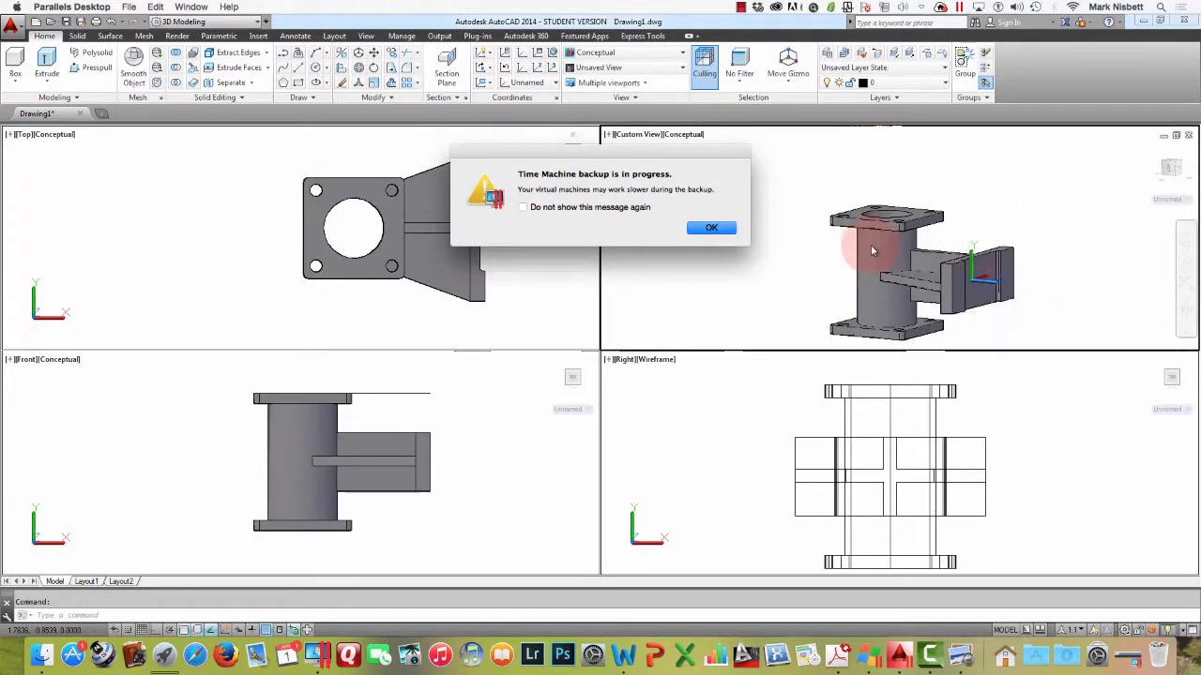
click(709, 227)
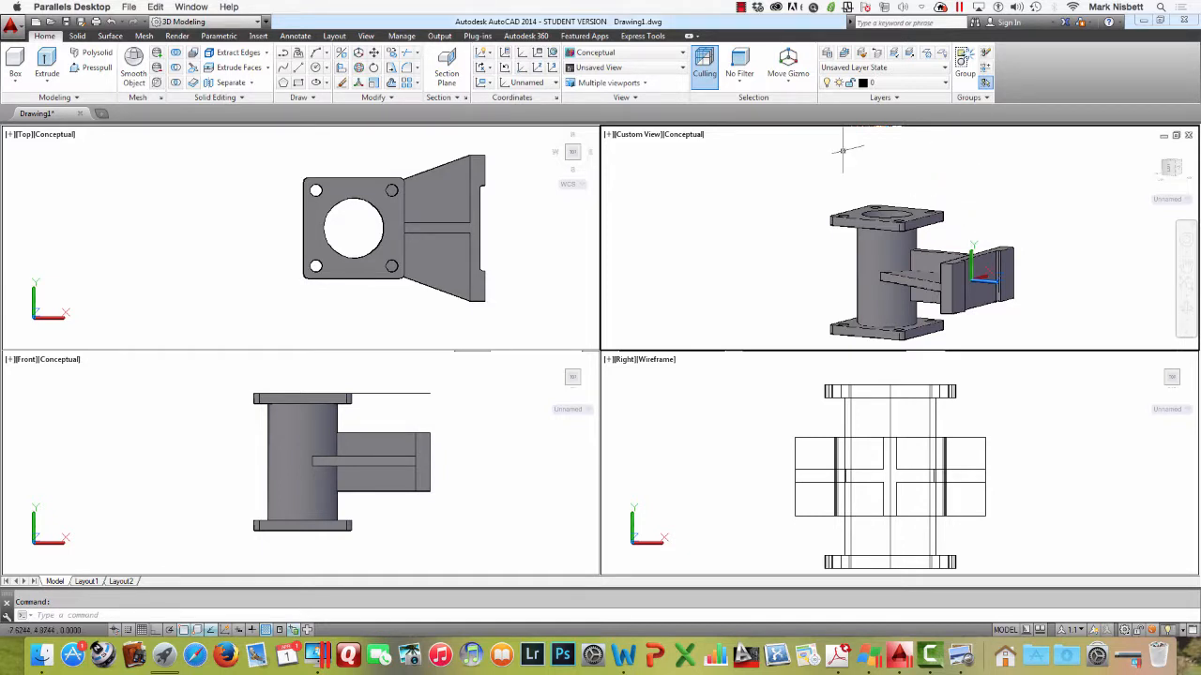
click(696, 219)
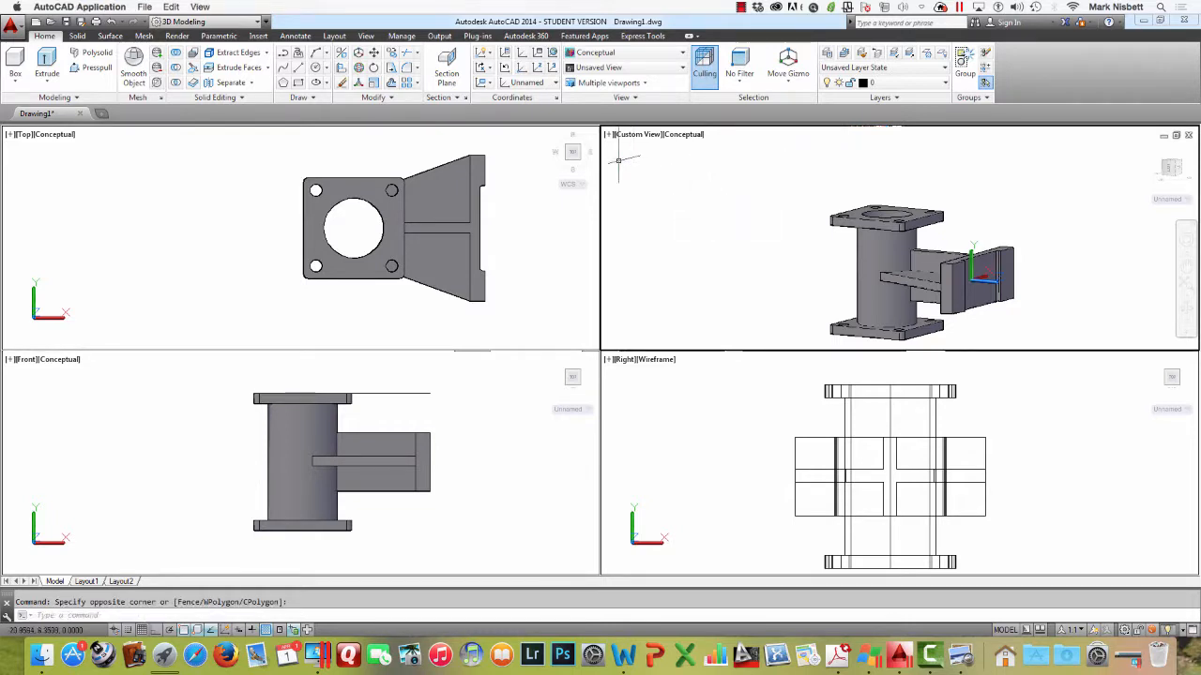
Show the model in a single viewport, viewed towards the recessed face of the end plate
click(605, 83)
click(627, 117)
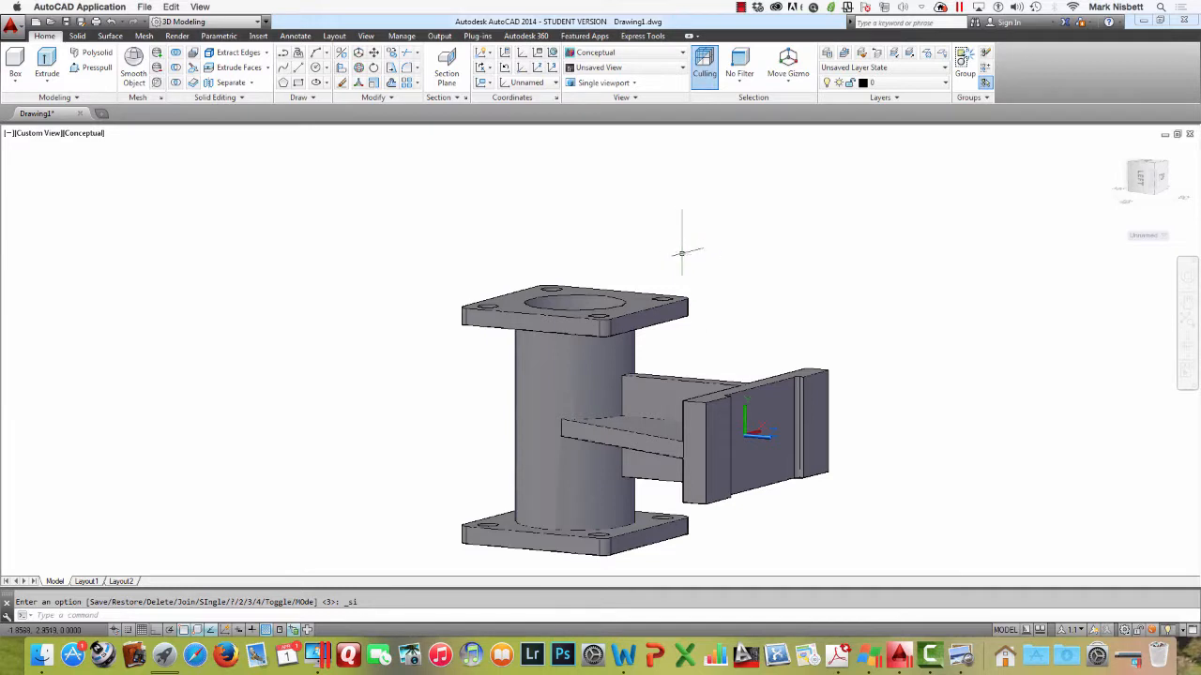
scroll(682, 253, down, 5)
scroll(684, 268, up, 4)
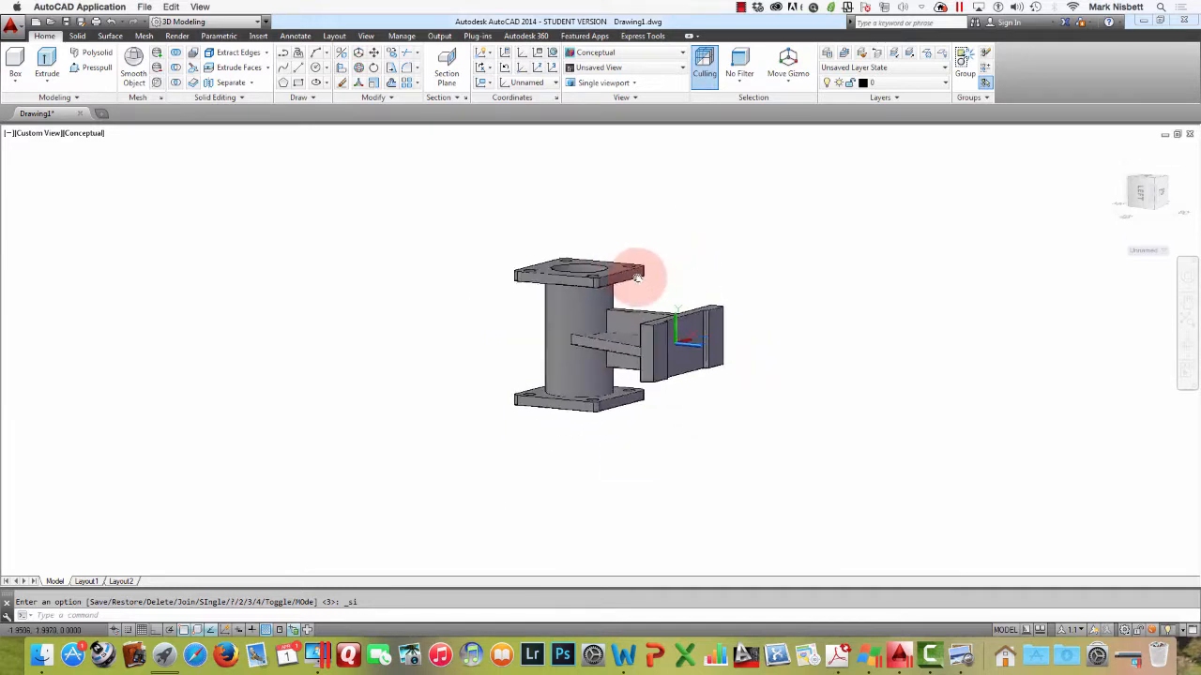
scroll(682, 255, up, 4)
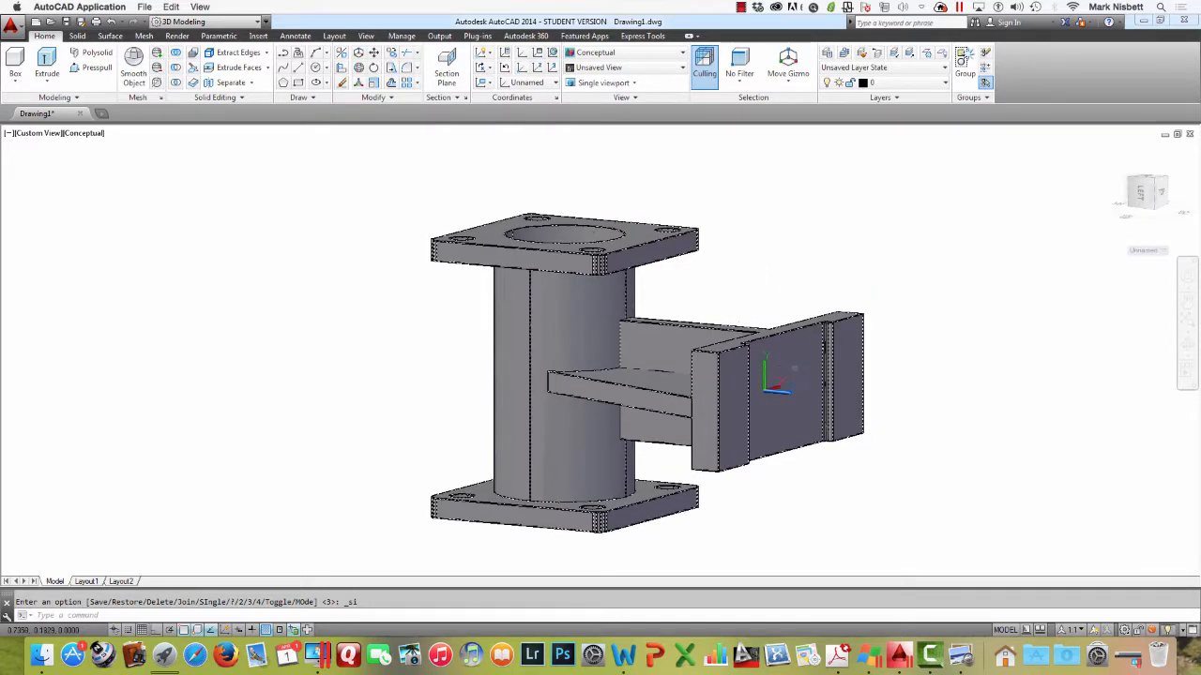
shift+middle_drag(795, 366, 722, 376)
middle_drag(737, 319, 723, 242)
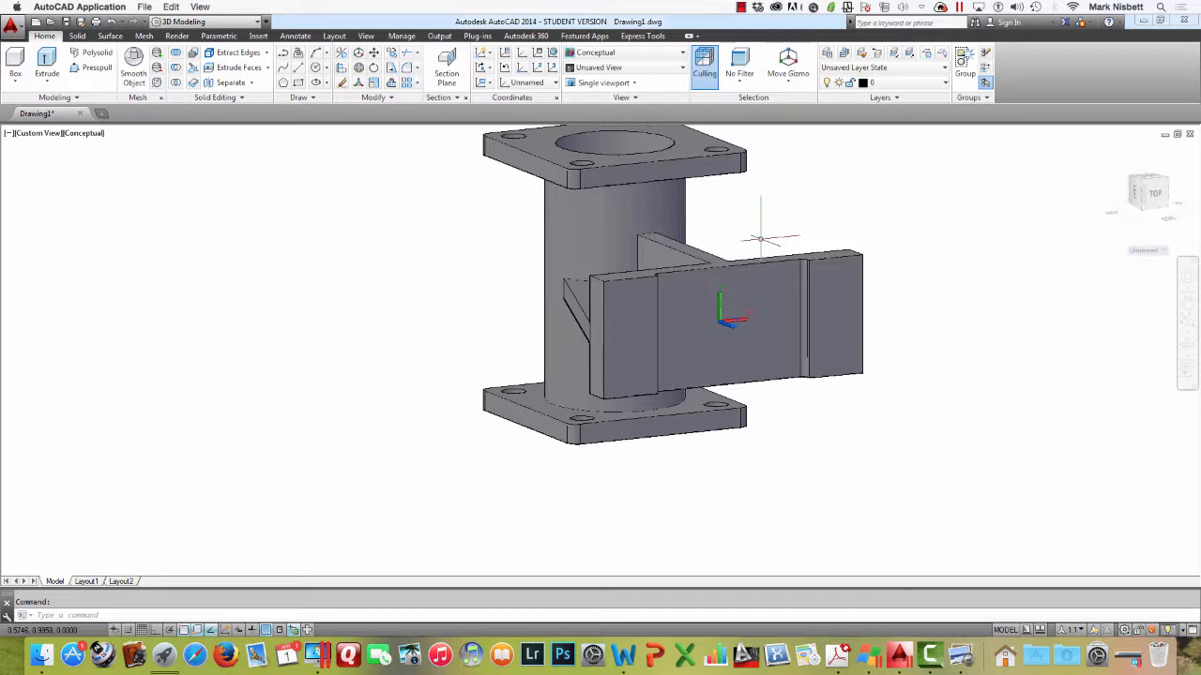
Try to draw a line between the upper corners of the recess in the end plate
text(l)
key(Return)
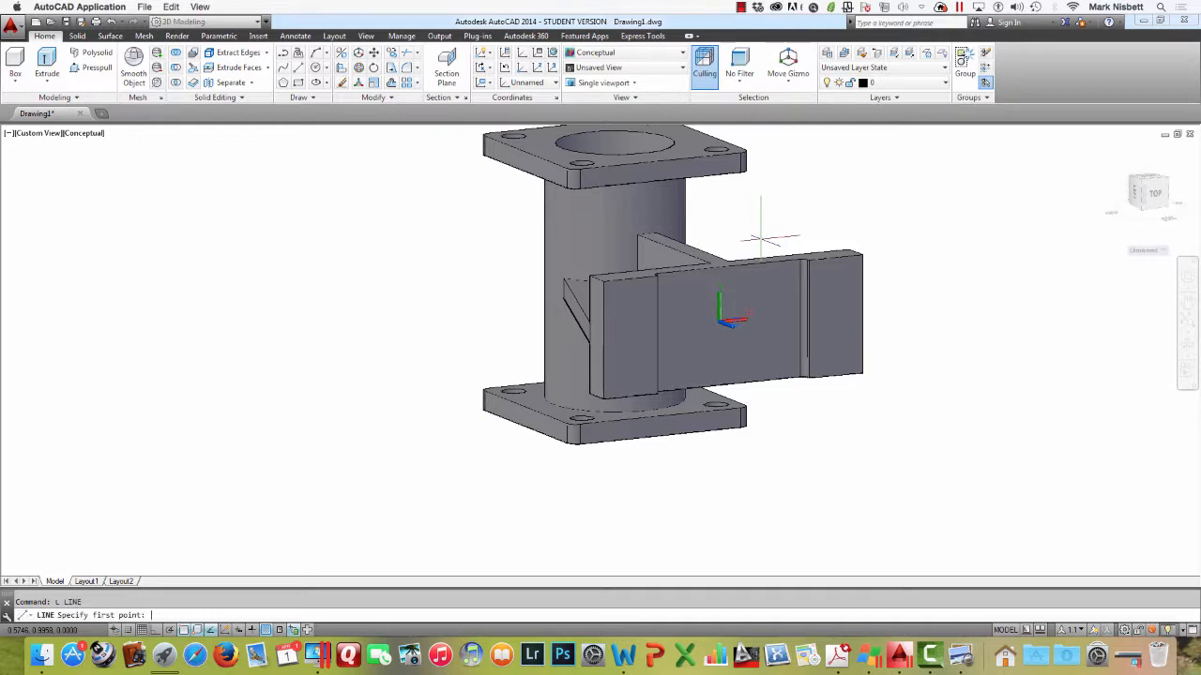
click(807, 260)
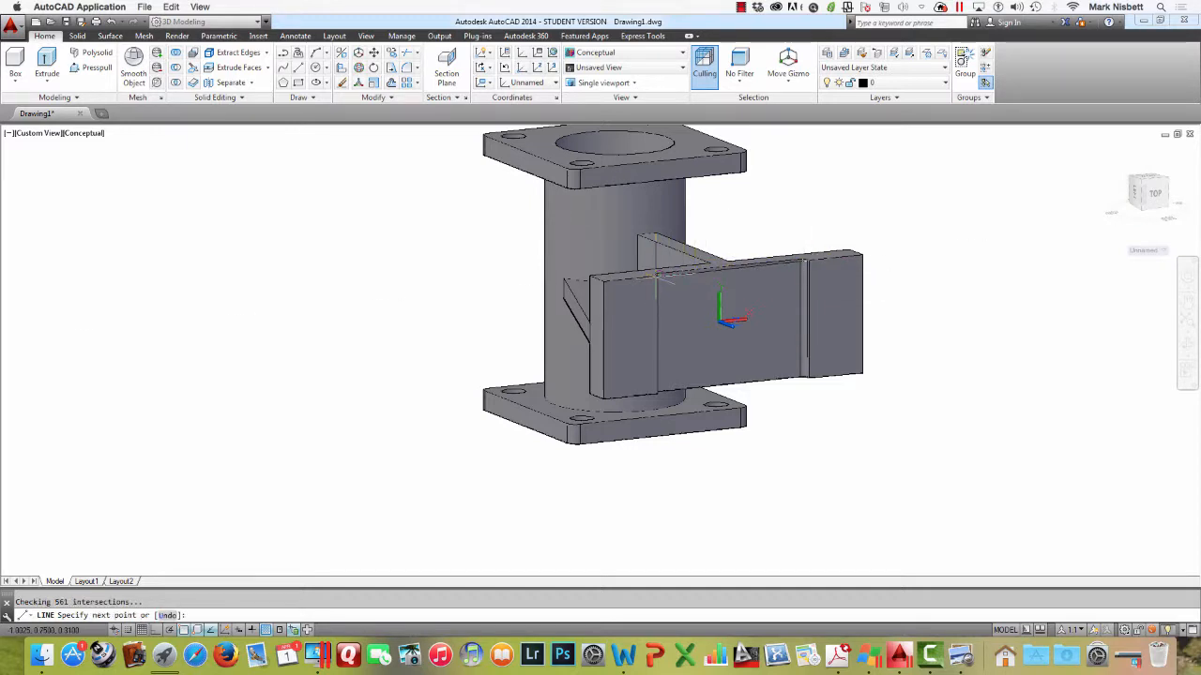
key(Escape)
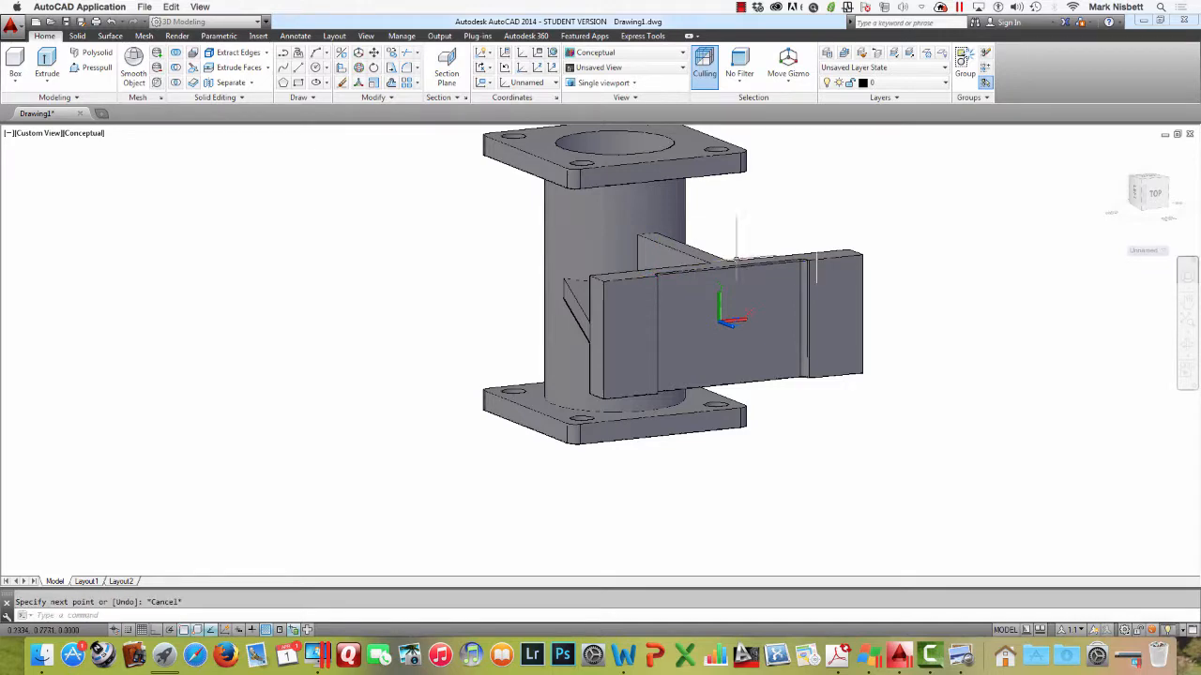
Erase the misplaced line along the recess's upper edge
shift+middle_drag(742, 254, 782, 340)
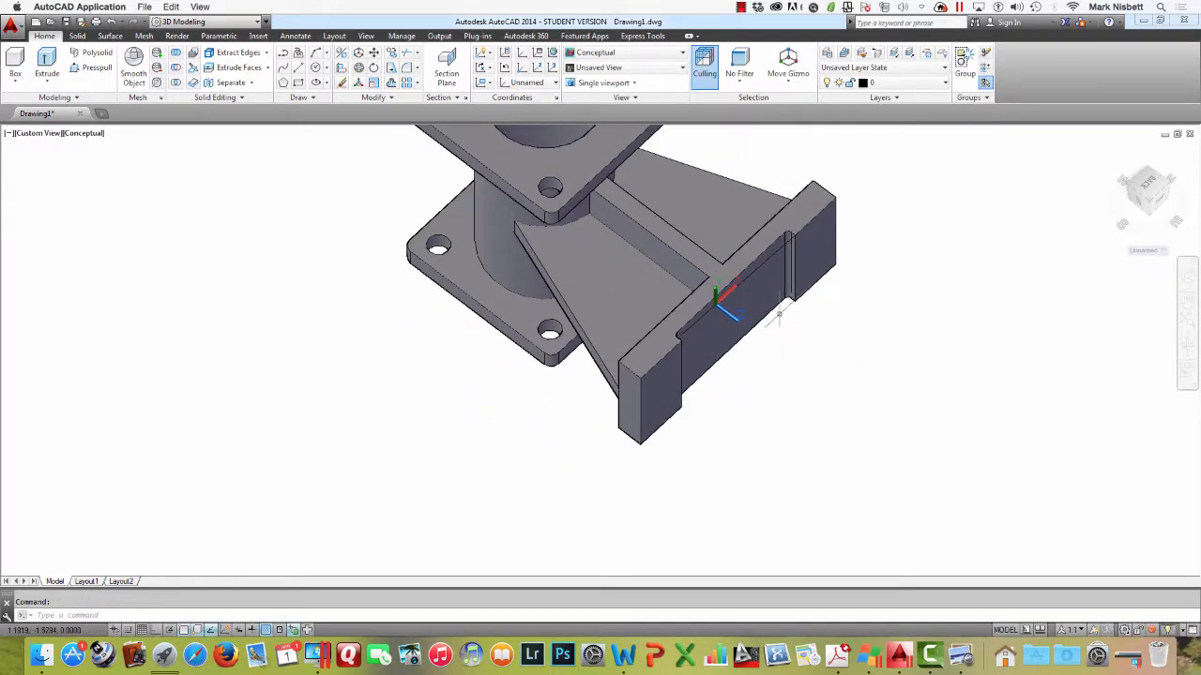
scroll(779, 307, up, 4)
key(Escape)
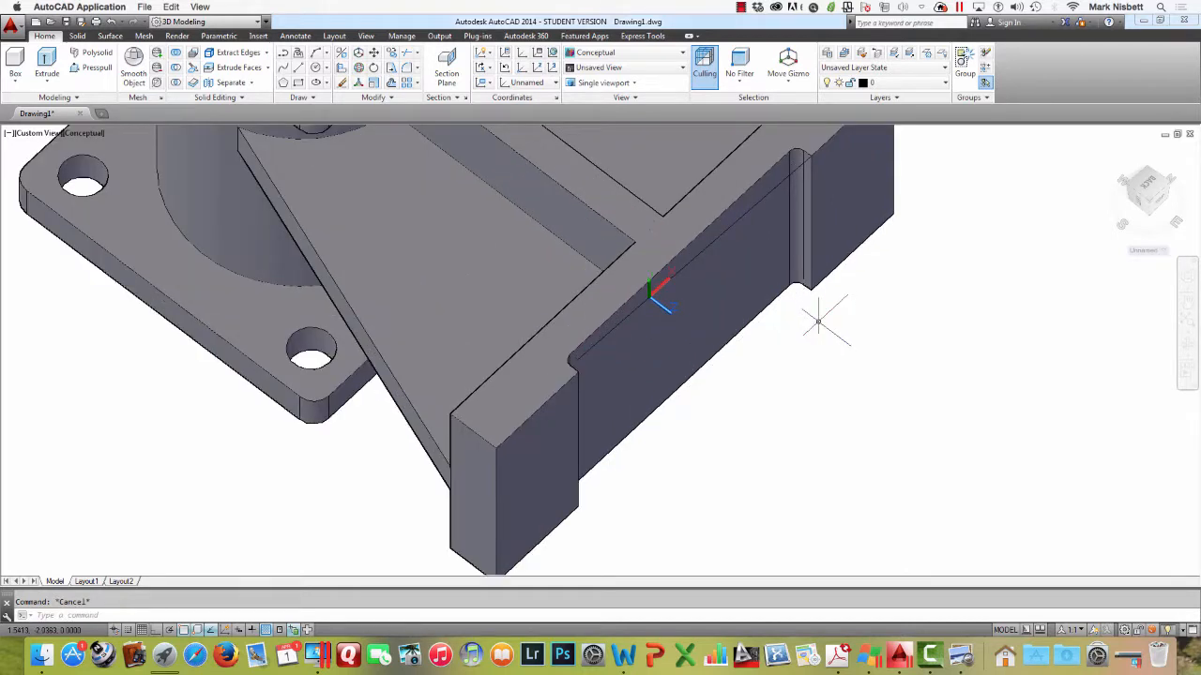
text(e)
key(Return)
click(741, 220)
key(Return)
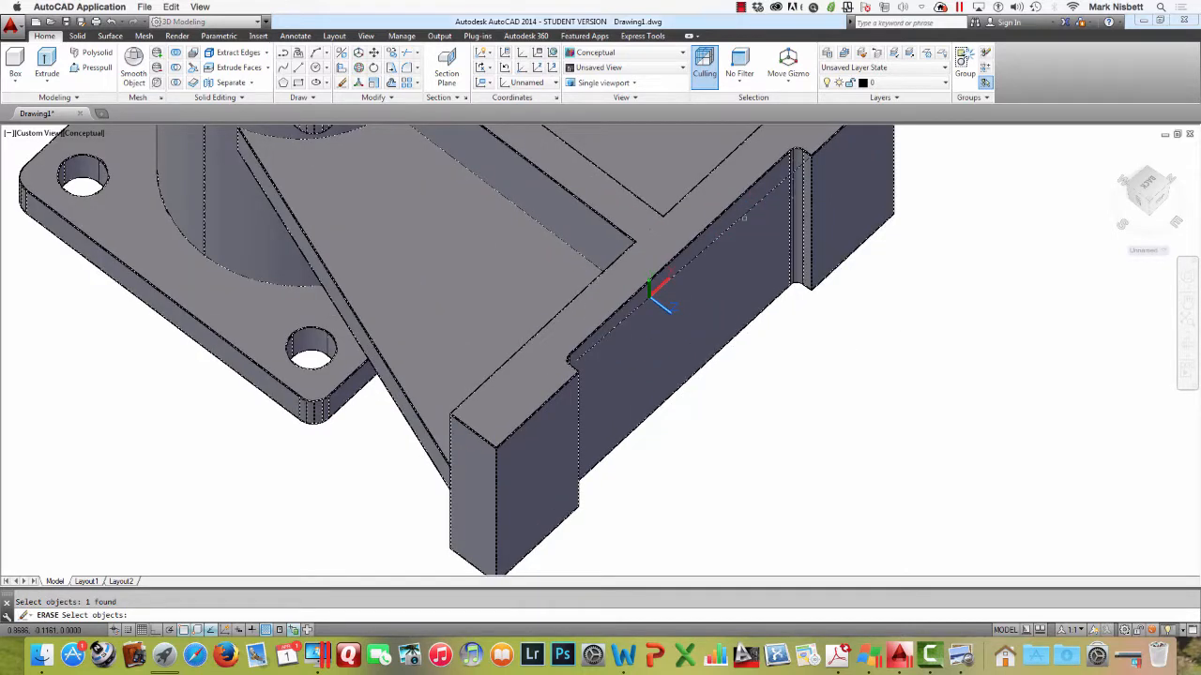
key(Escape)
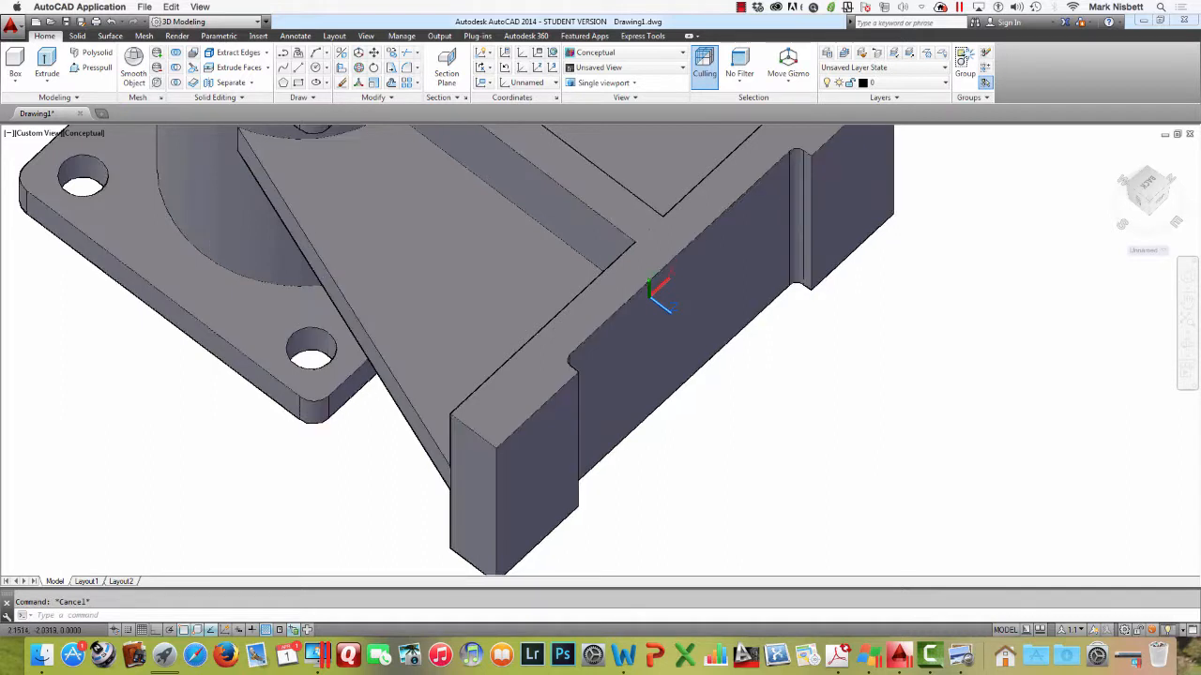
Draw a line across the recess opening, joining the outer upper corners on the end plate's front face
text(l)
key(Return)
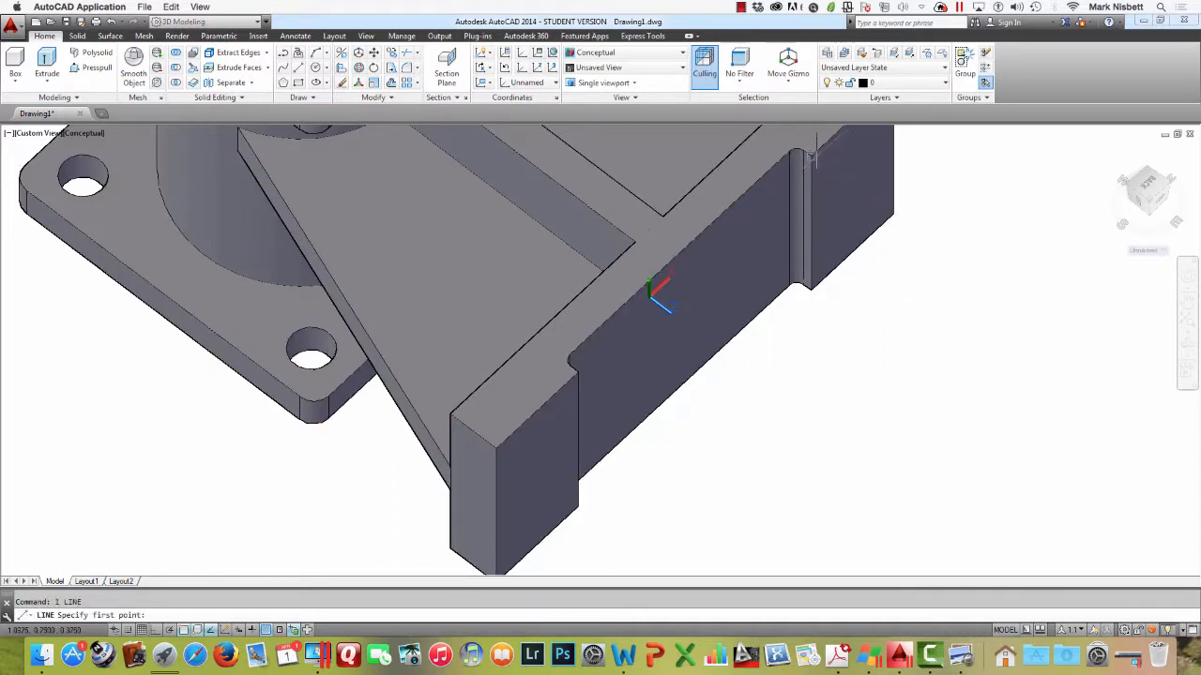
click(805, 156)
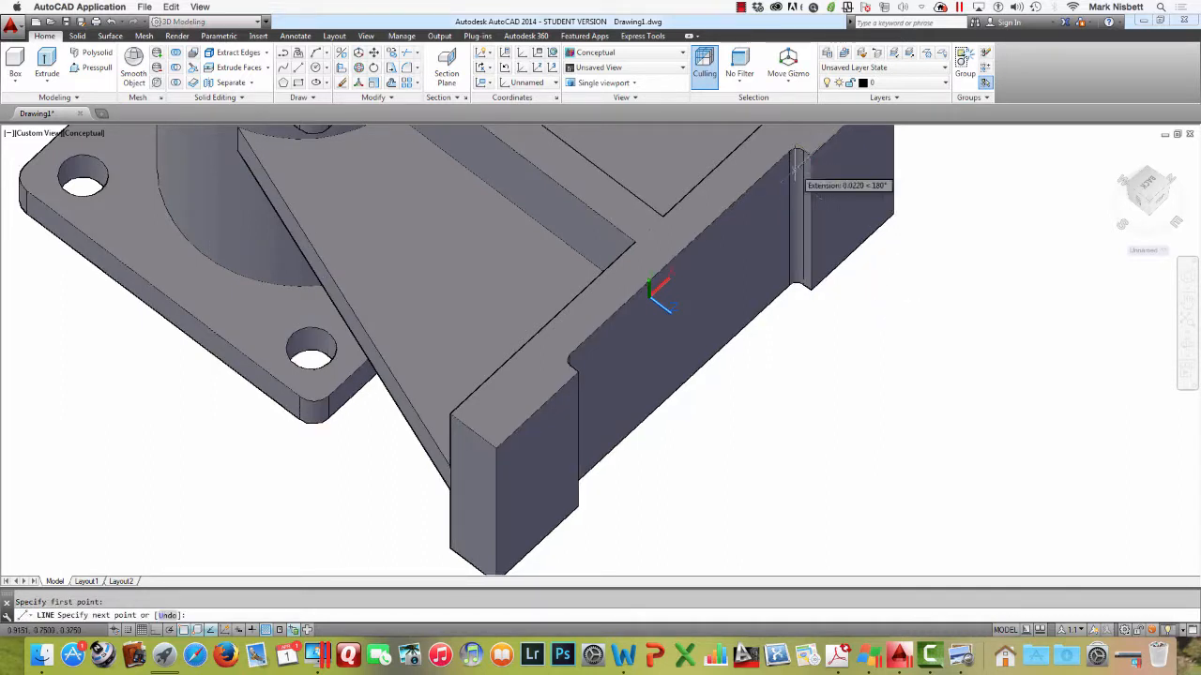
click(575, 374)
key(Return)
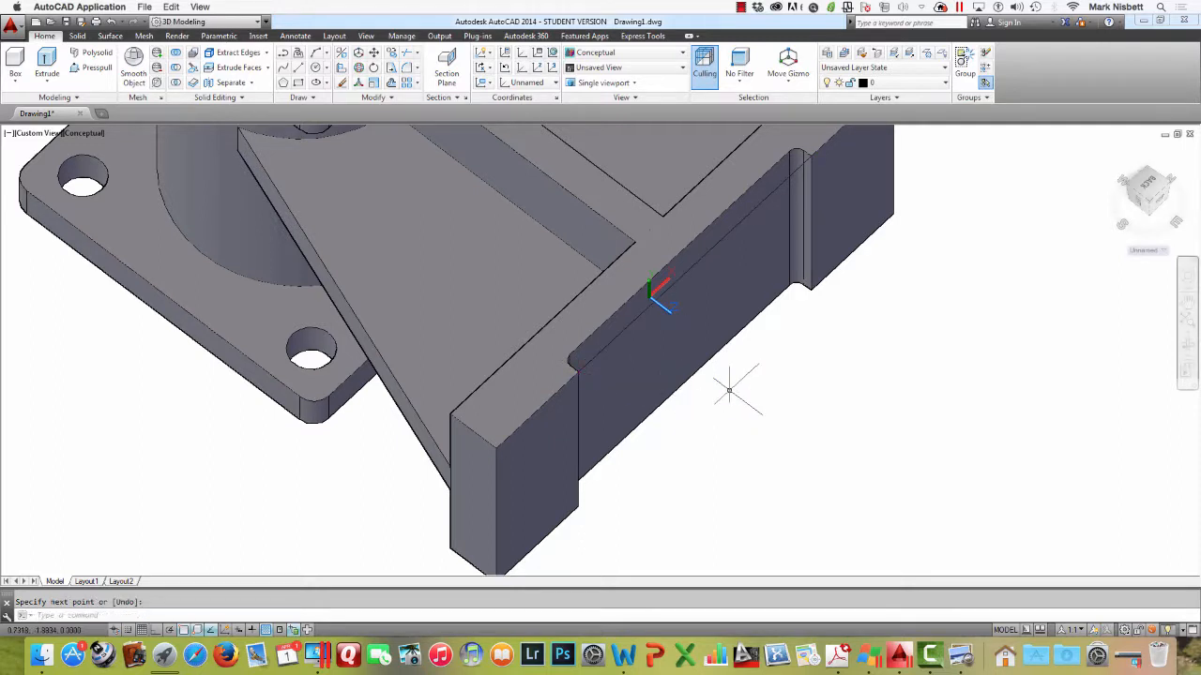
With Ortho on, draw a vertical line from the midpoint of the recess line down past the plate's lower edge
text(l)
key(Return)
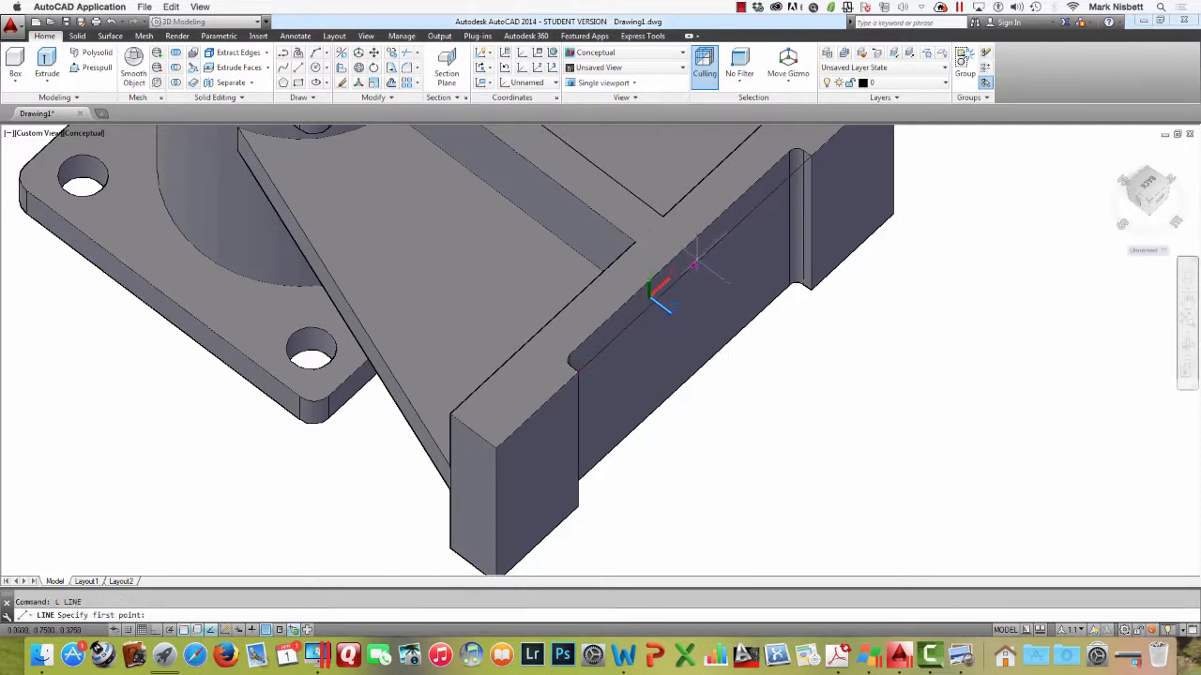
click(694, 266)
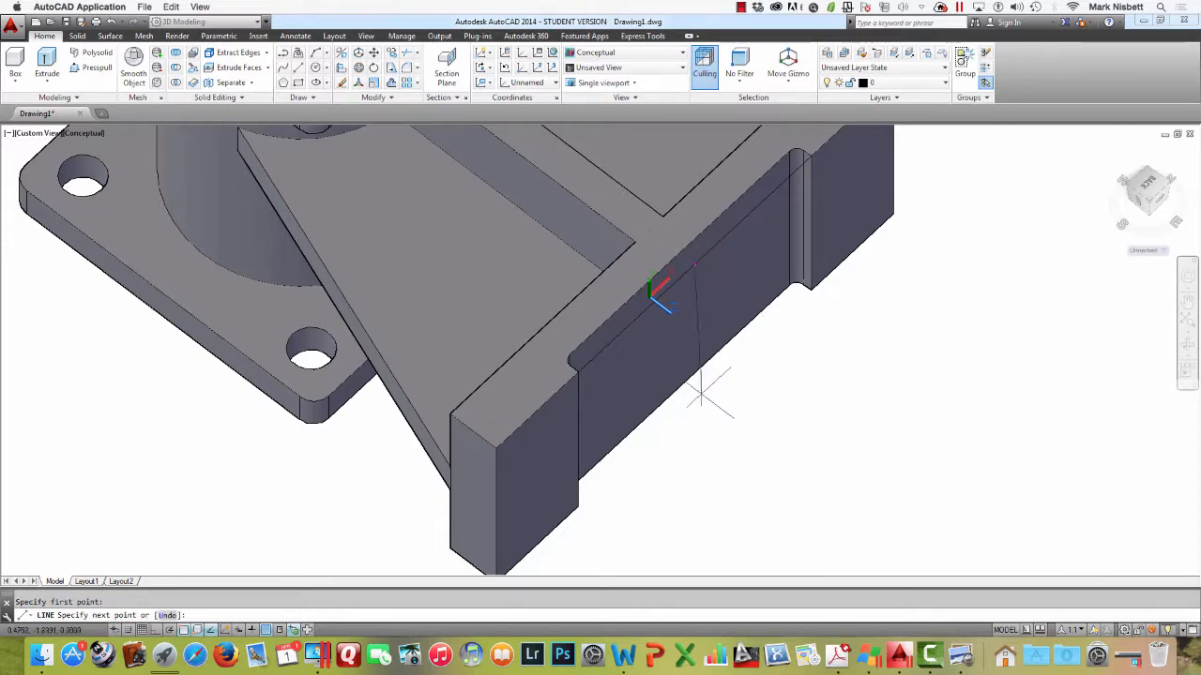
shift+middle_drag(758, 410, 713, 328)
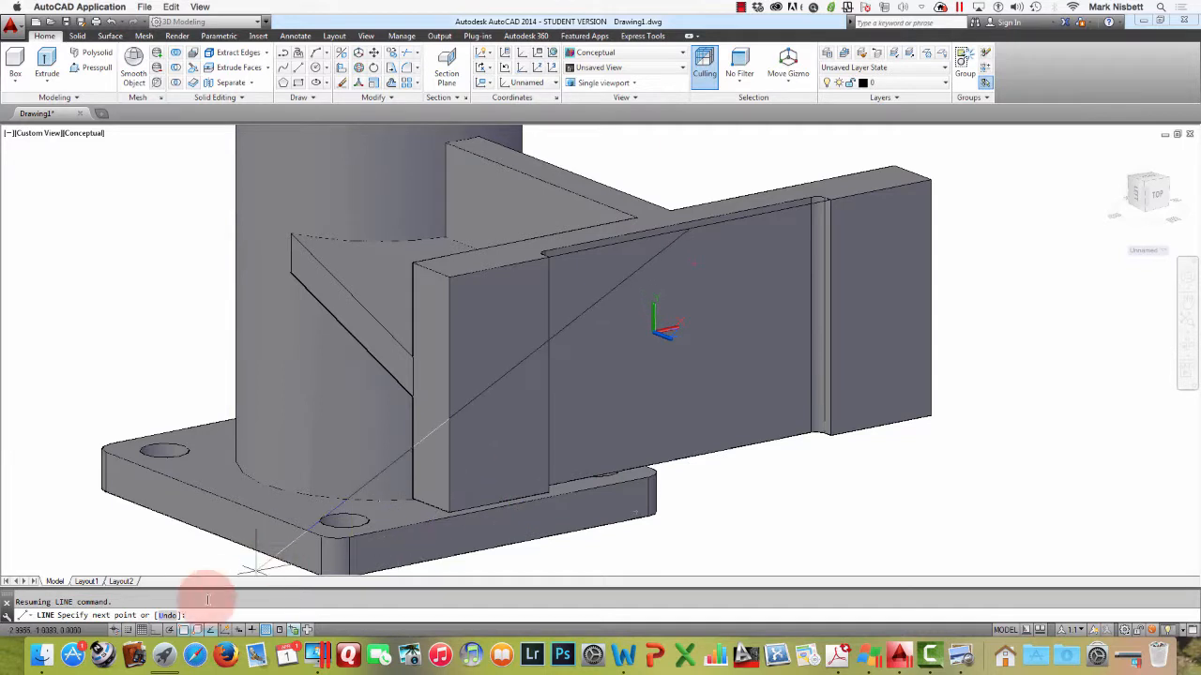
click(156, 629)
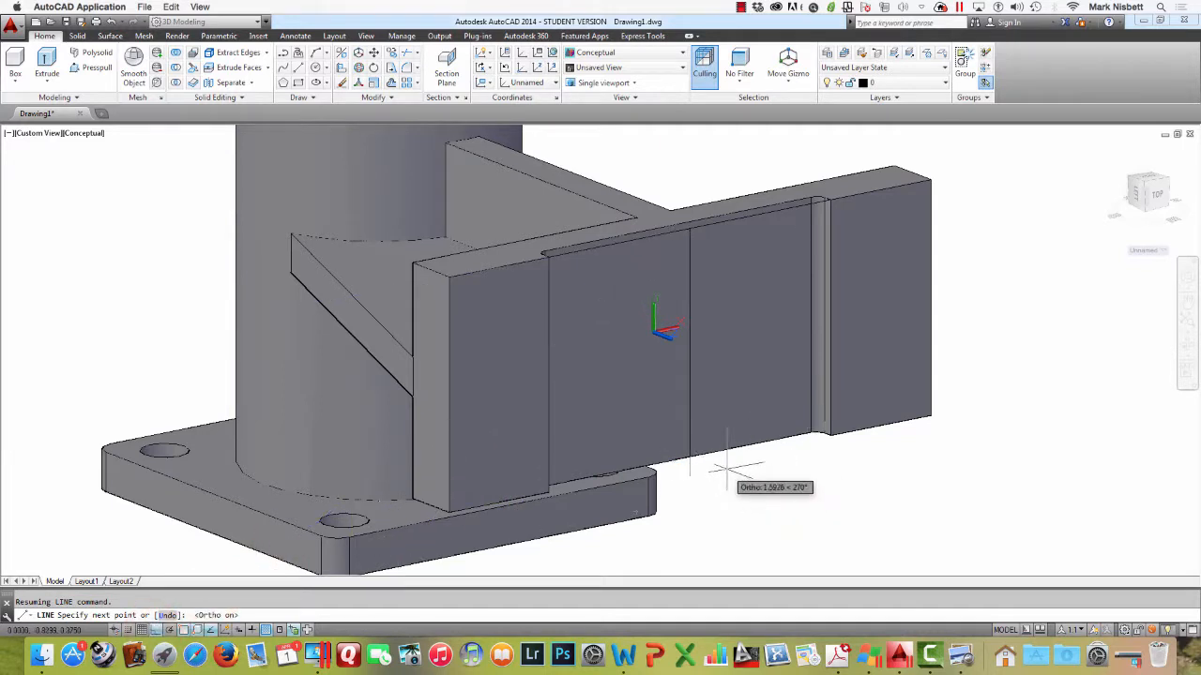
click(720, 514)
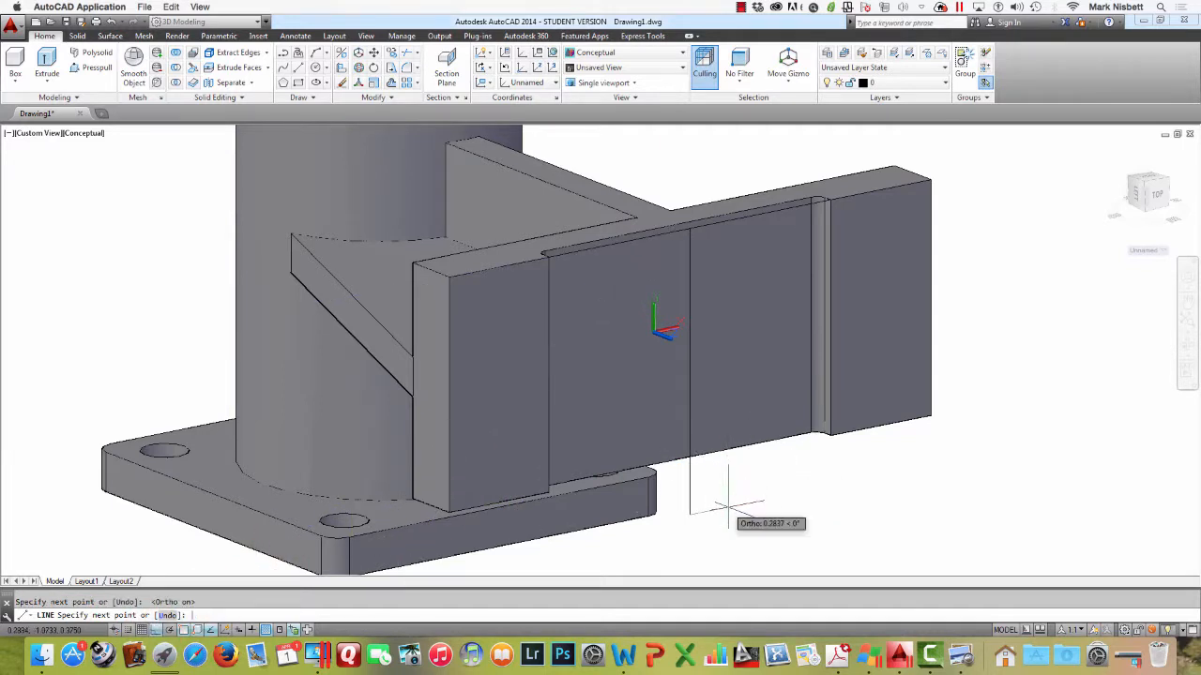
key(Return)
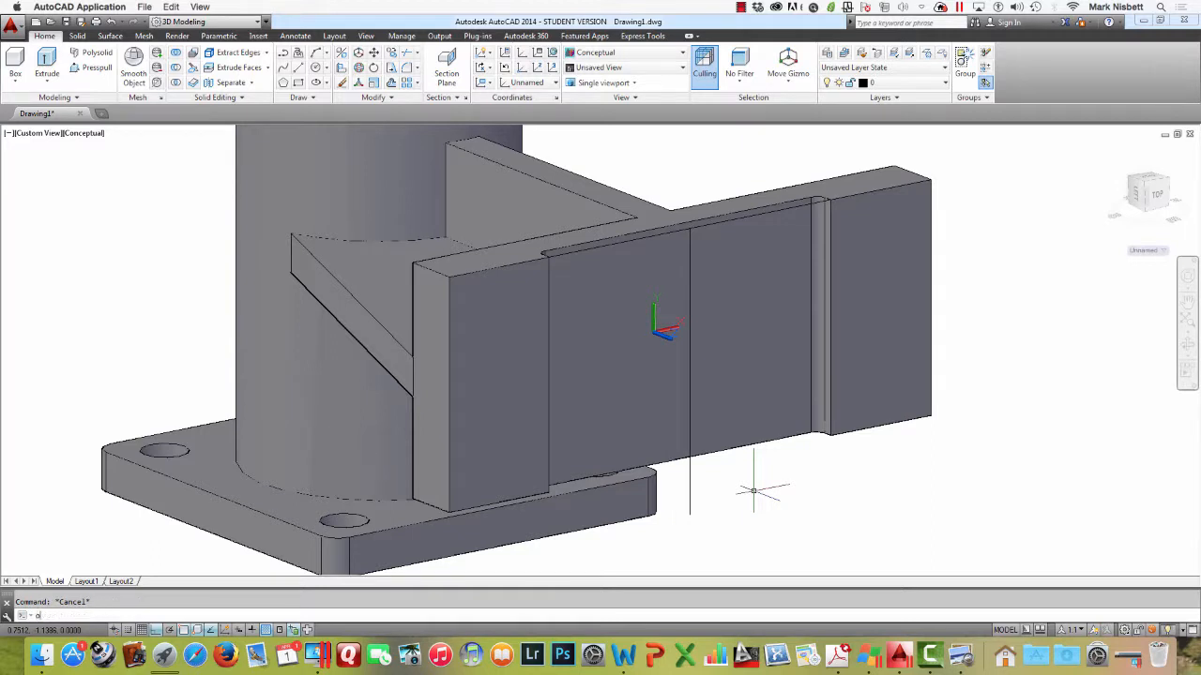
Offset the vertical centre line by 1.44 to both sides
key(Return)
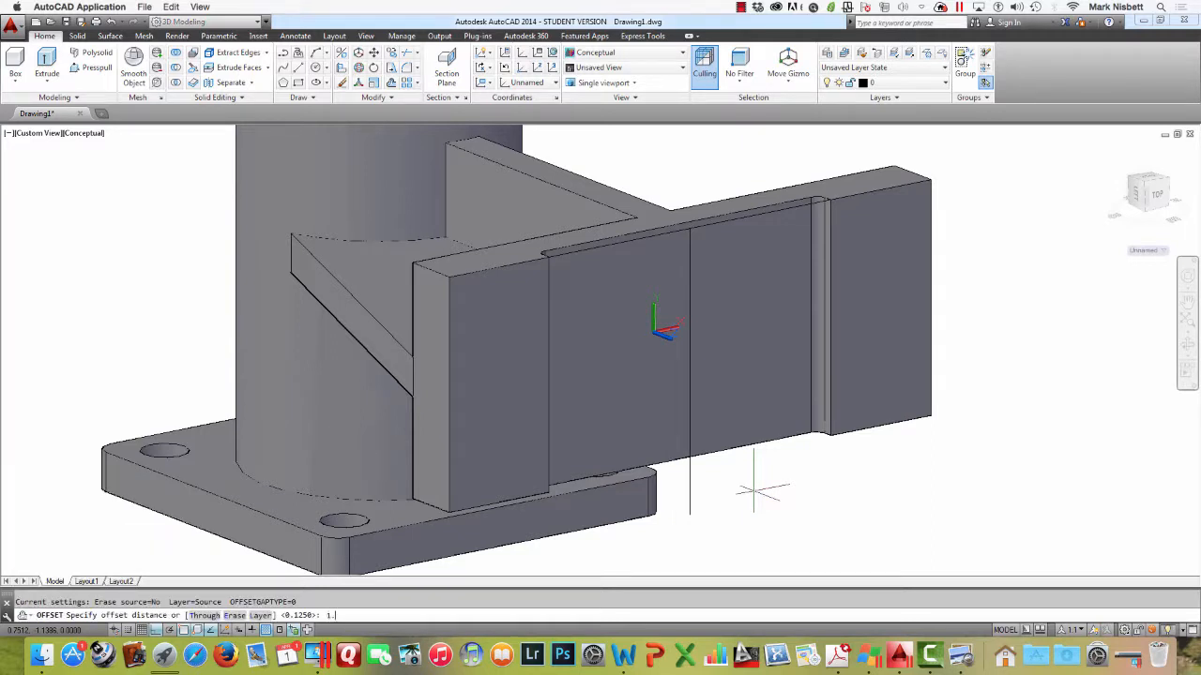
text(1.44)
key(Return)
click(691, 488)
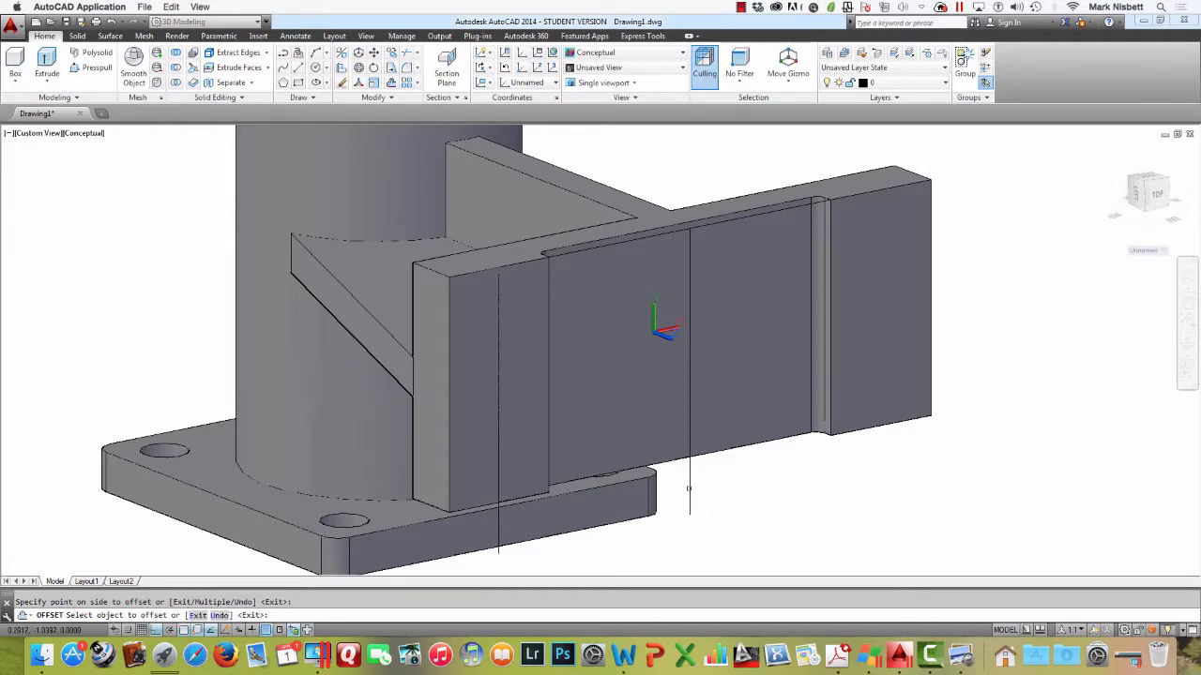
click(689, 488)
key(Escape)
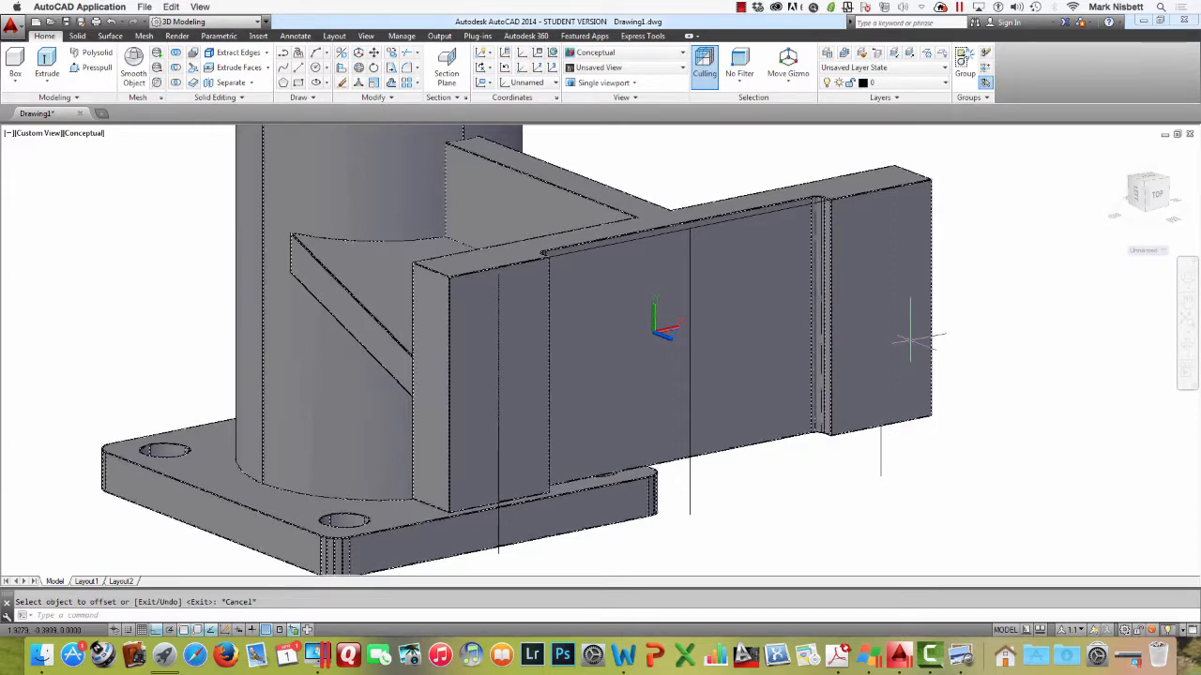
Offset the horizontal line across the recess downward by .375
right_click(919, 200)
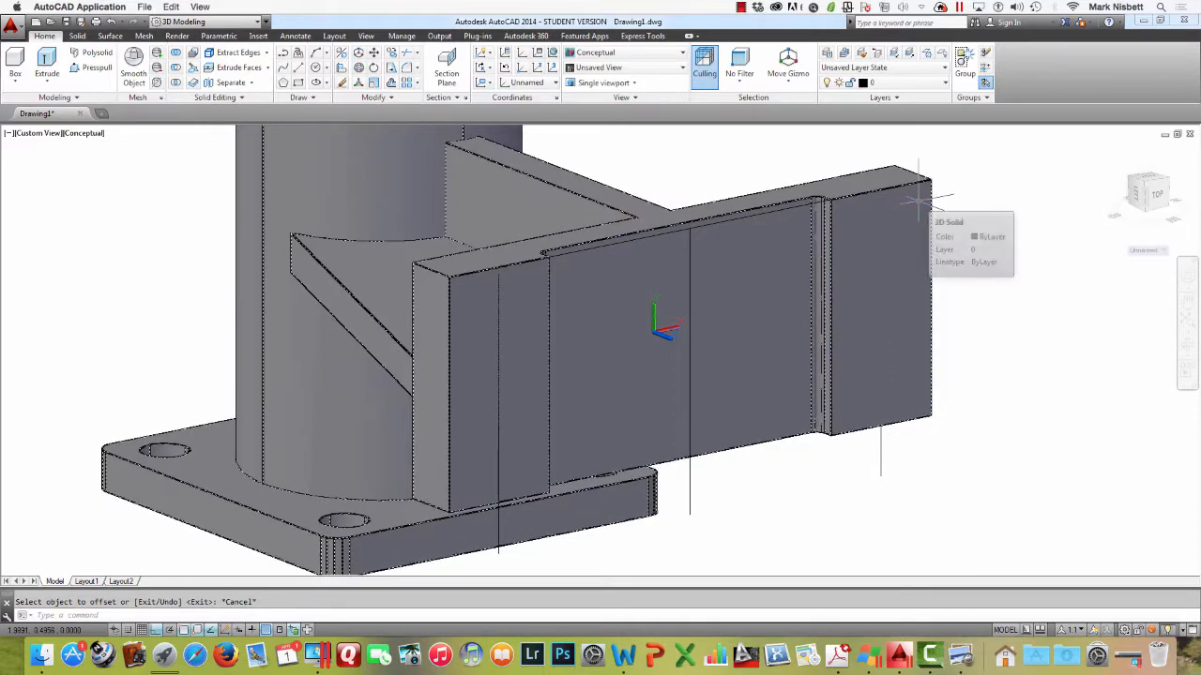
click(952, 219)
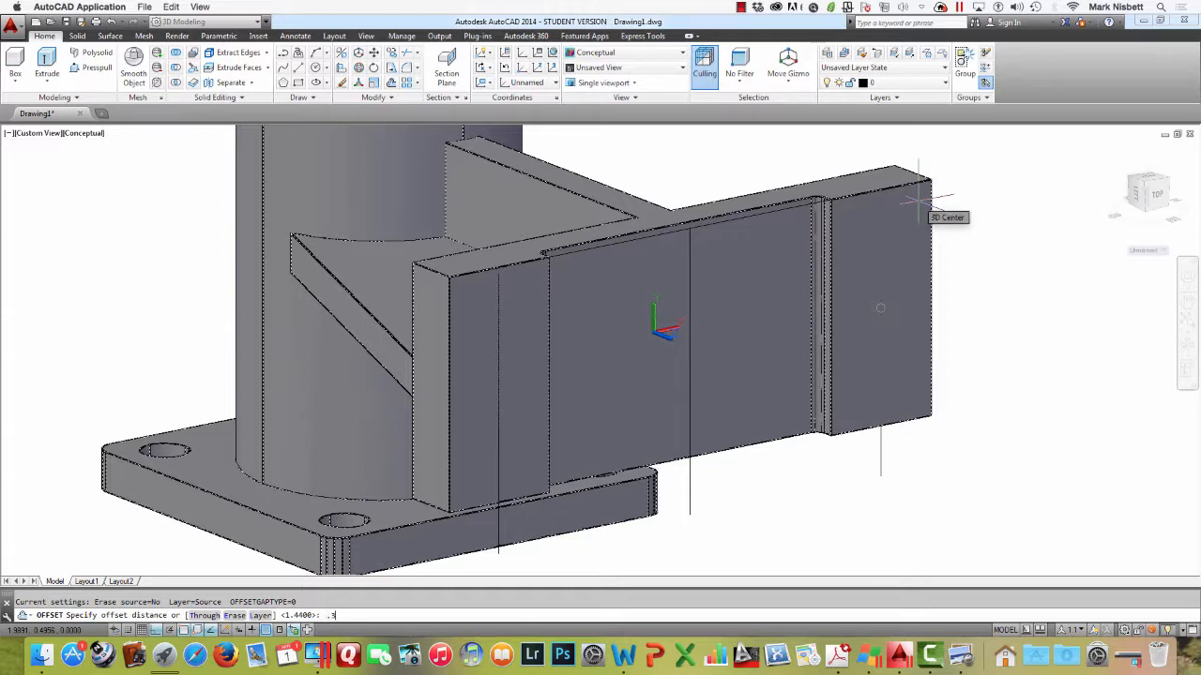
key(Return)
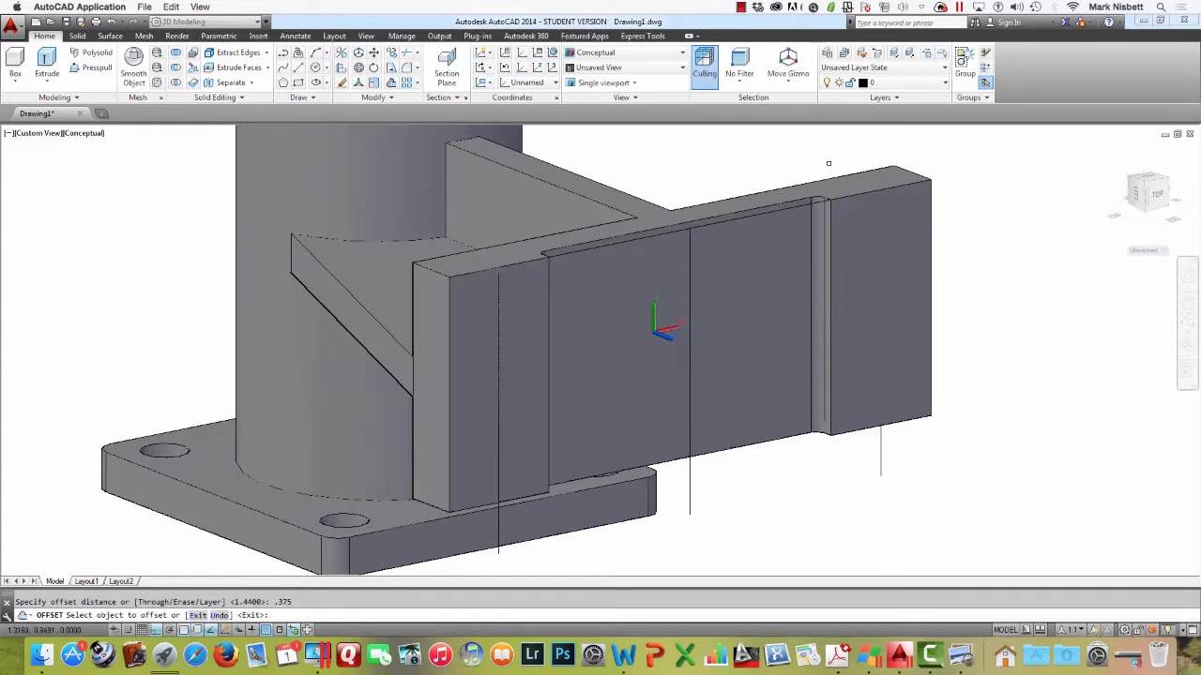
click(809, 197)
click(855, 262)
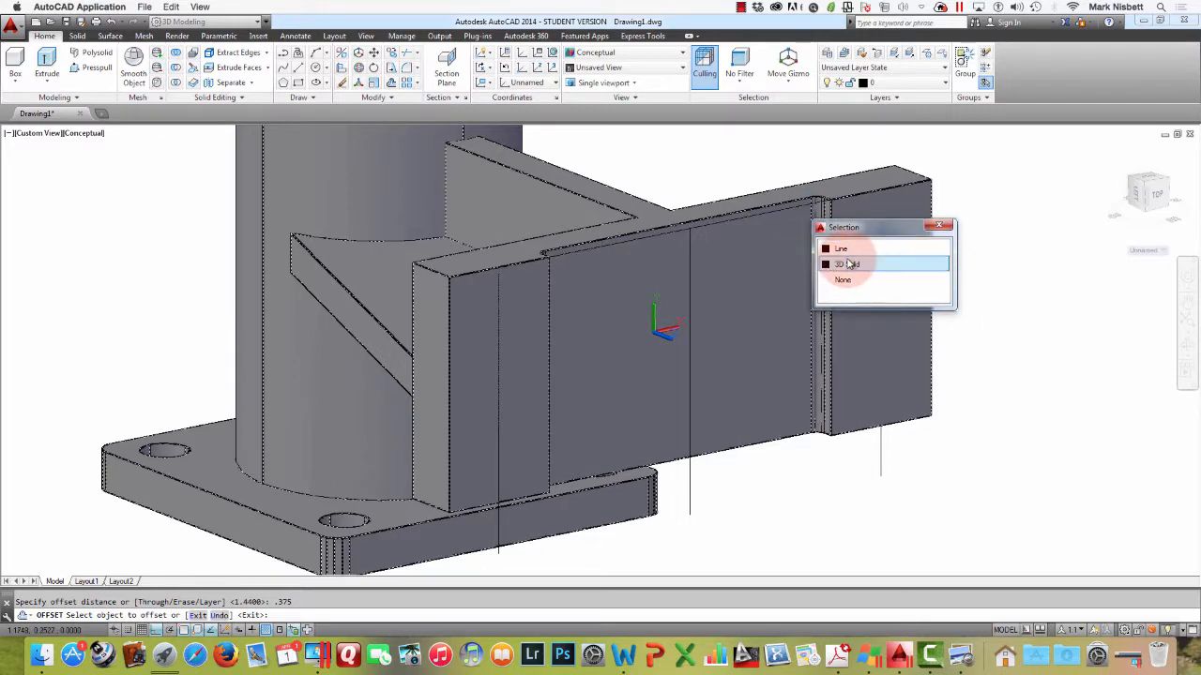
click(984, 329)
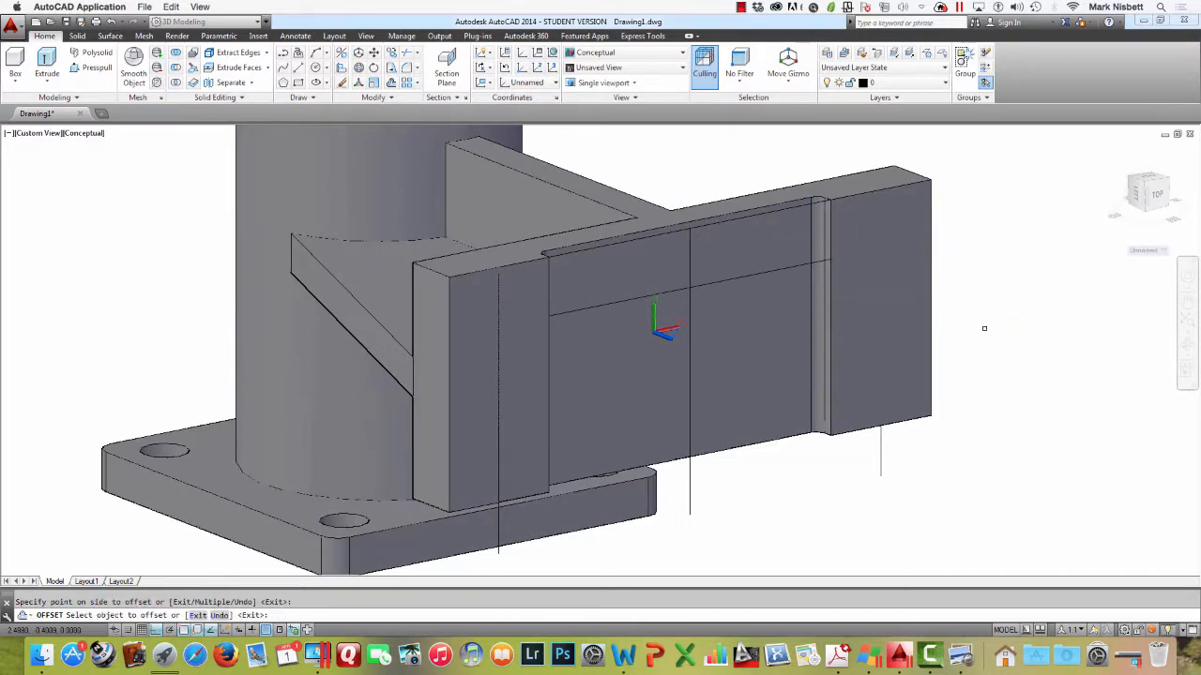
key(Escape)
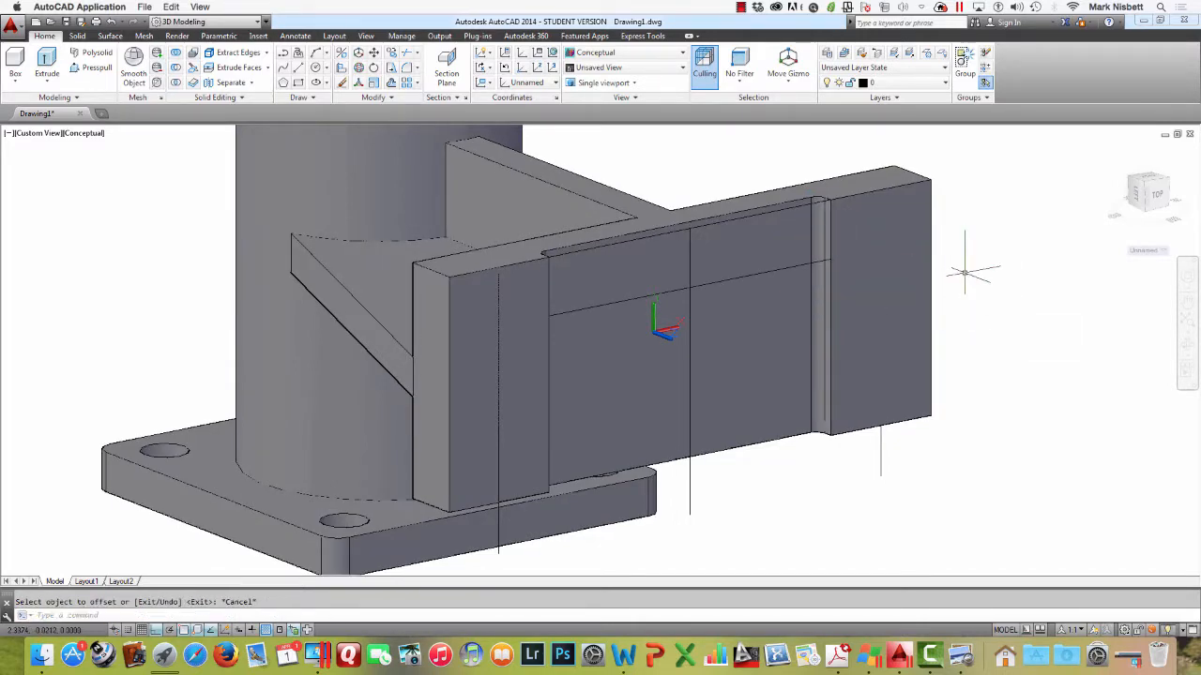
Switch the display back to multiple viewports
click(609, 96)
click(605, 83)
click(609, 125)
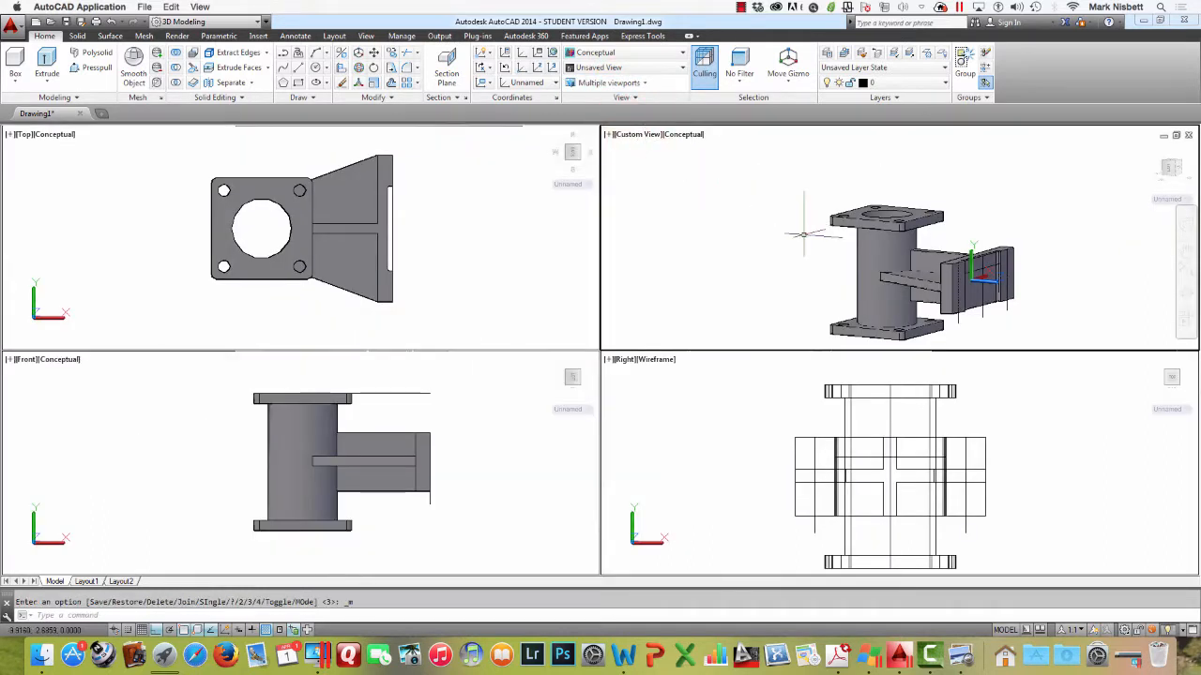
Lengthen both ends of the horizontal offset line past the end plate's side edges in the right view, and activate the custom view
click(922, 447)
click(918, 457)
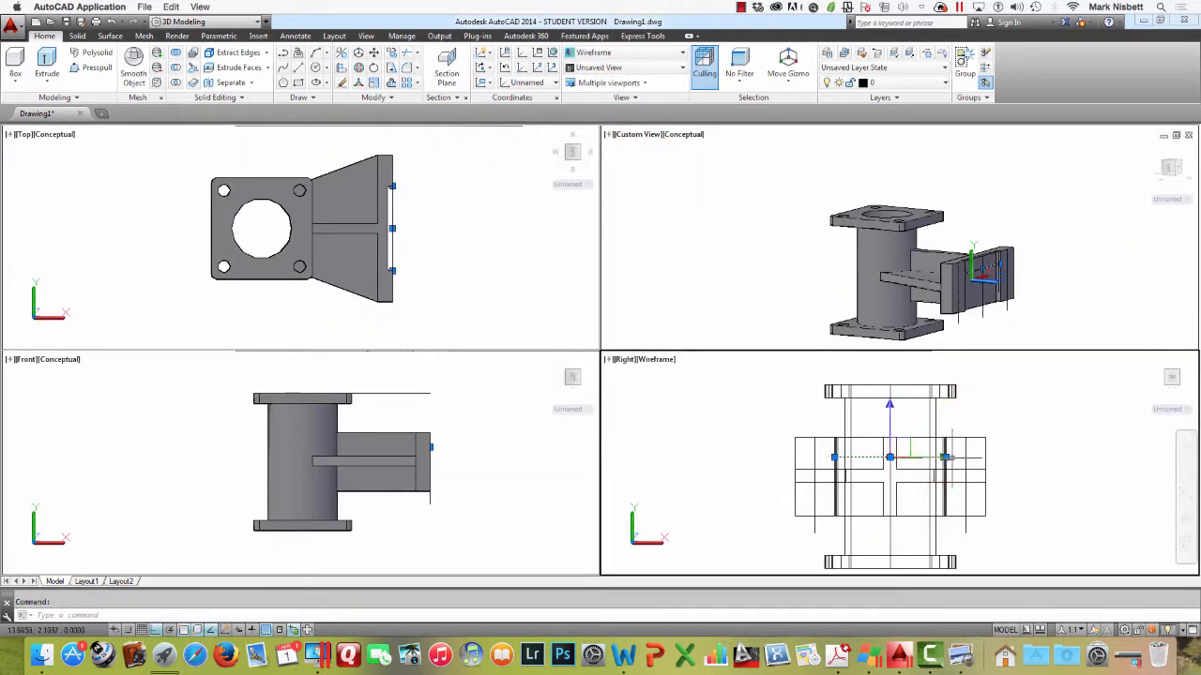
click(946, 457)
key(Escape)
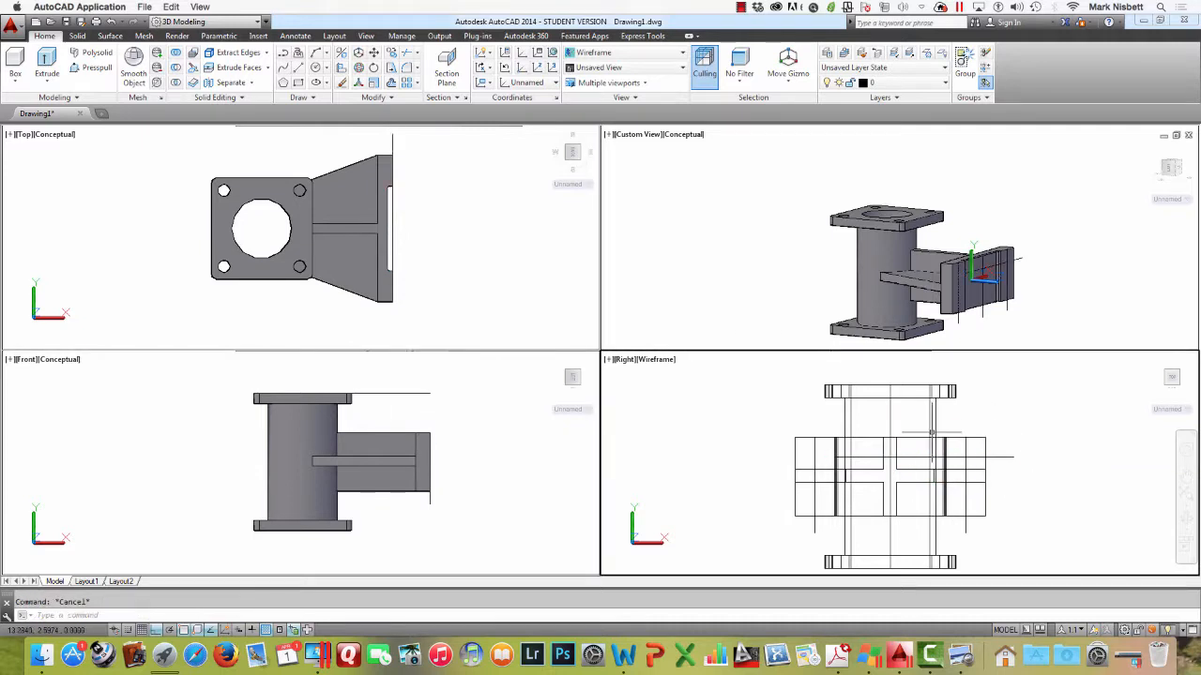
click(856, 457)
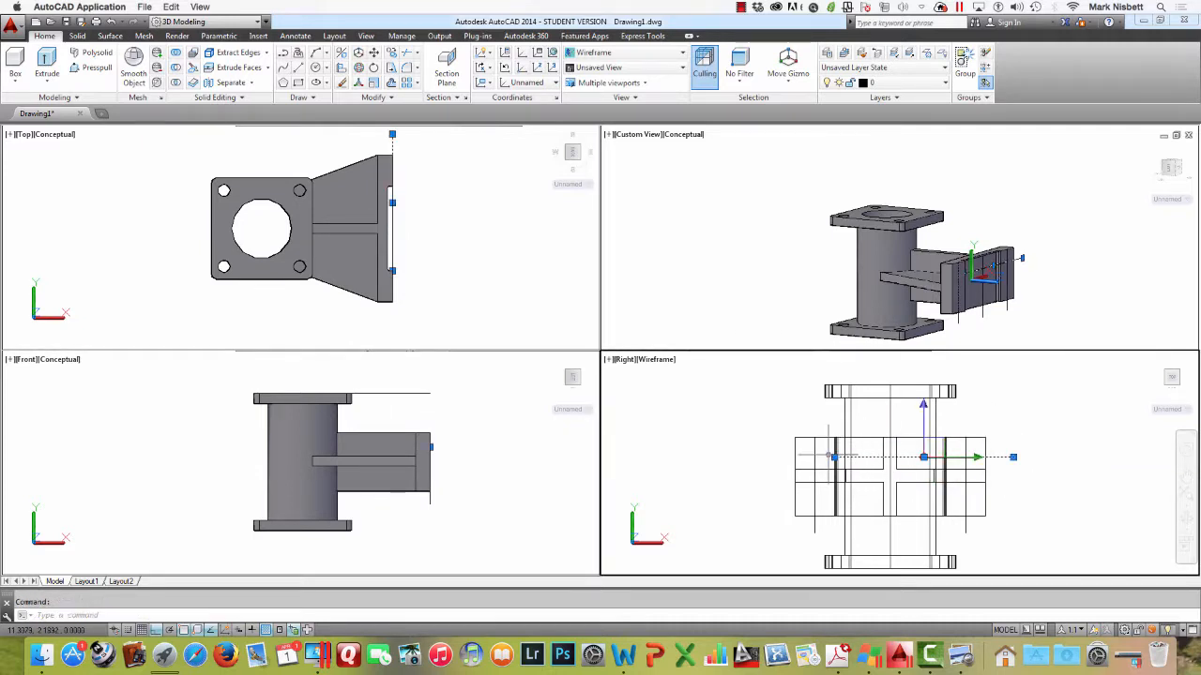
click(833, 457)
key(Escape)
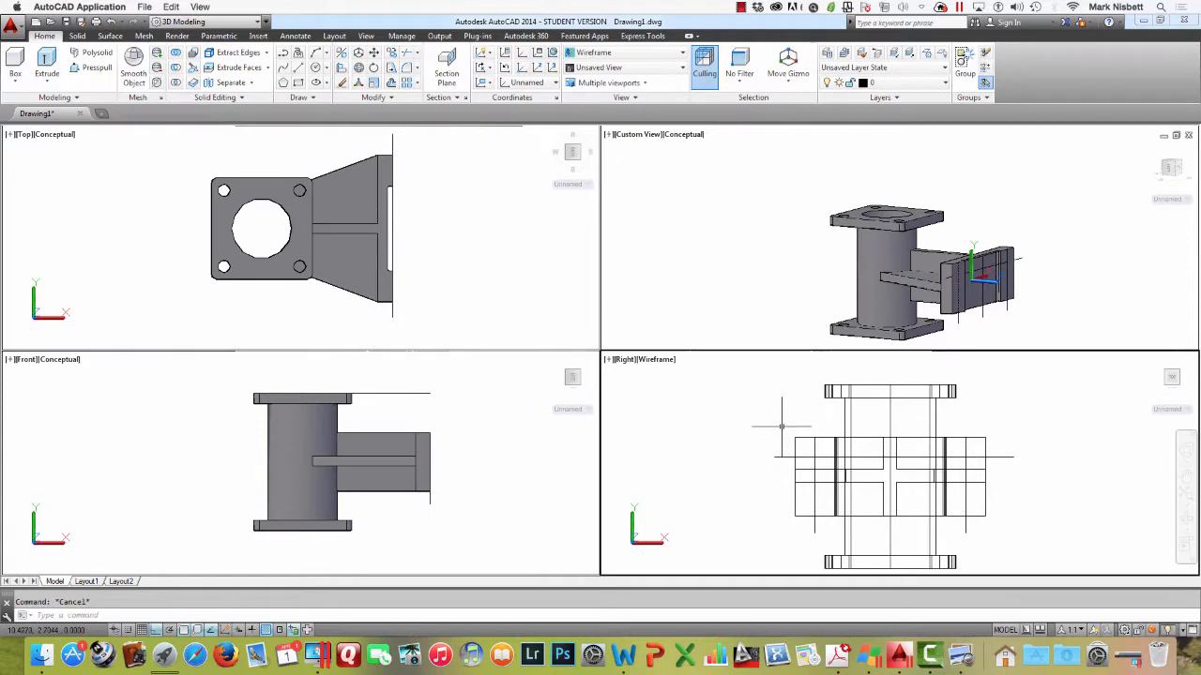
click(1049, 279)
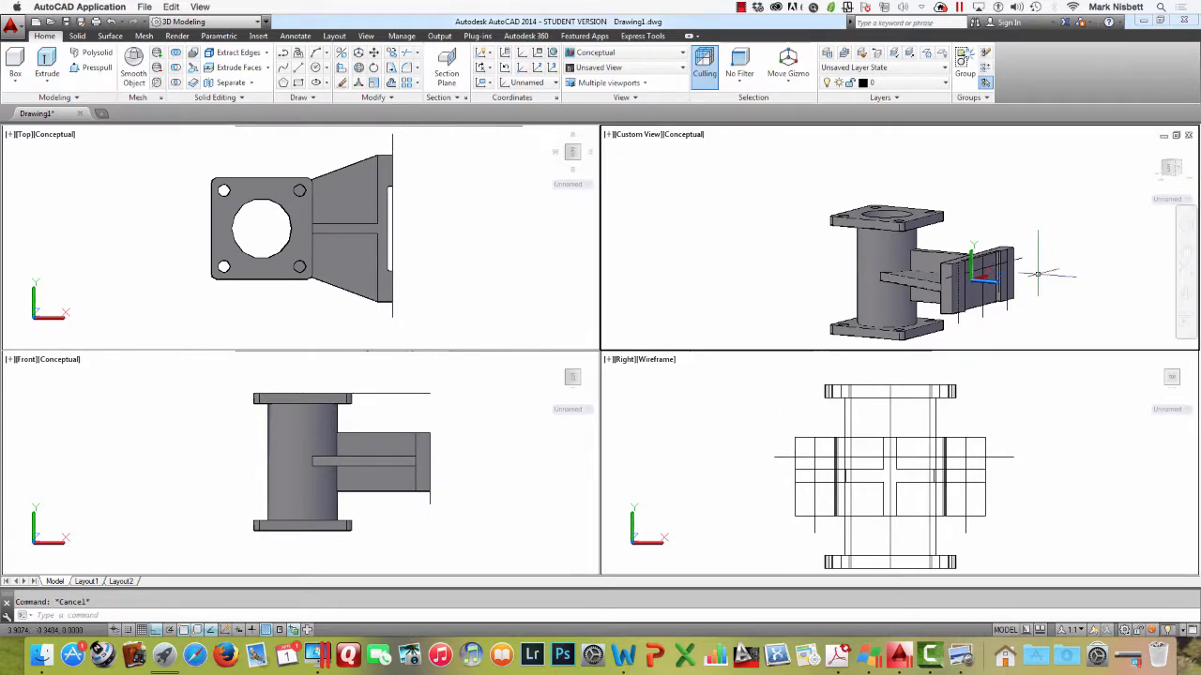
Draw a .178 diameter circle on the end plate's front face, centred where the left vertical and horizontal construction lines cross
shift+middle_drag(1038, 274, 991, 287)
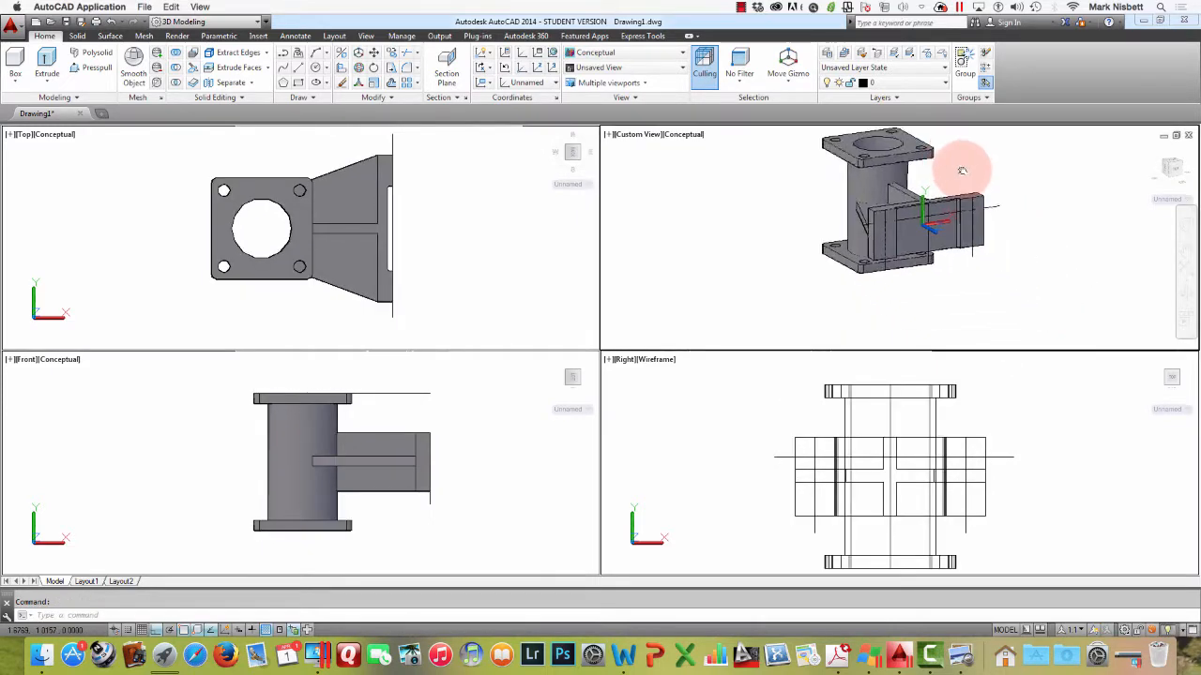
scroll(960, 187, up, 10)
scroll(960, 187, up, 3)
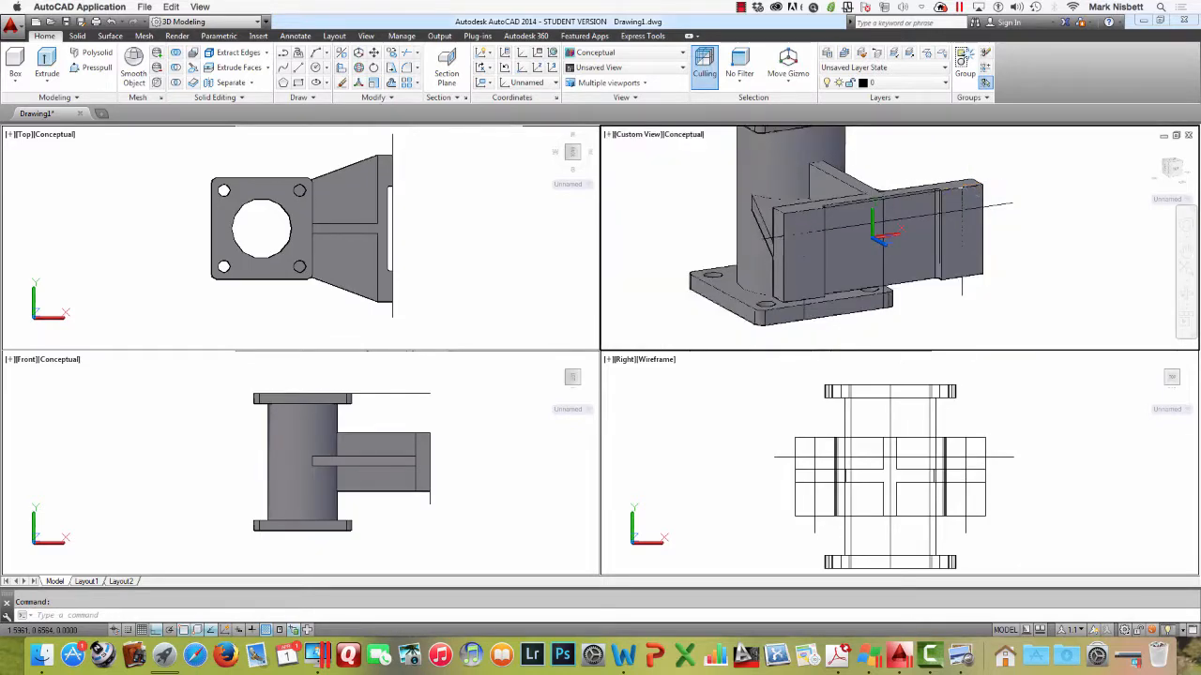
scroll(959, 193, down, 3)
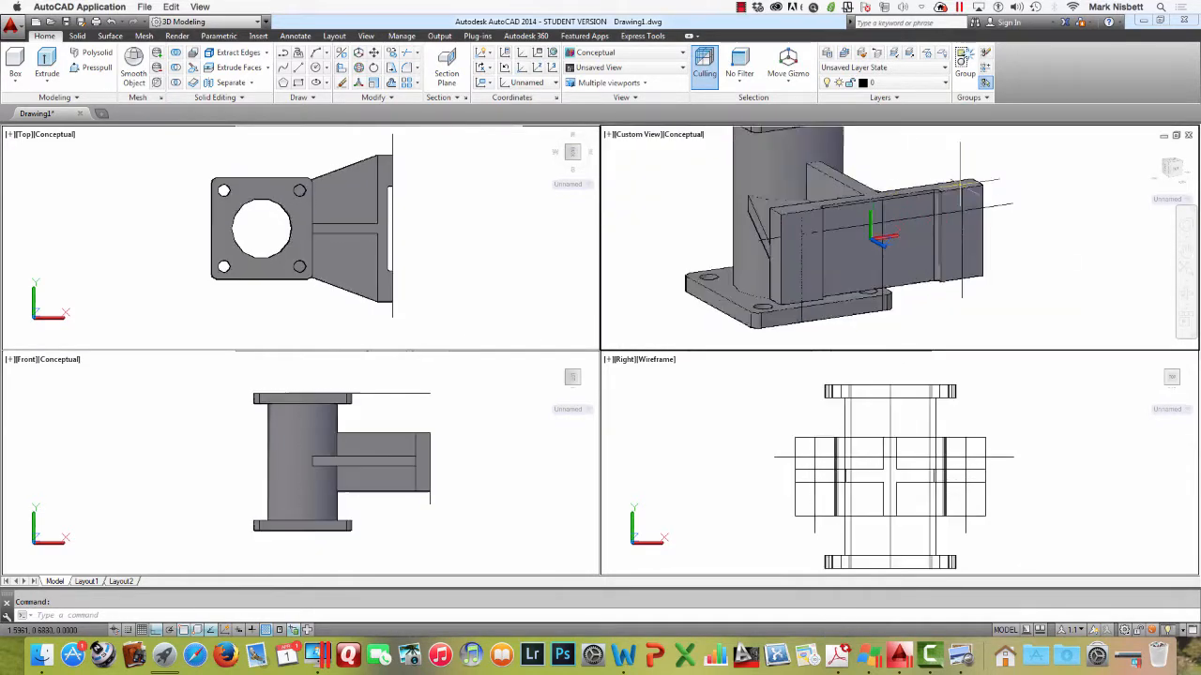
scroll(960, 192, up, 2)
text(c)
key(Return)
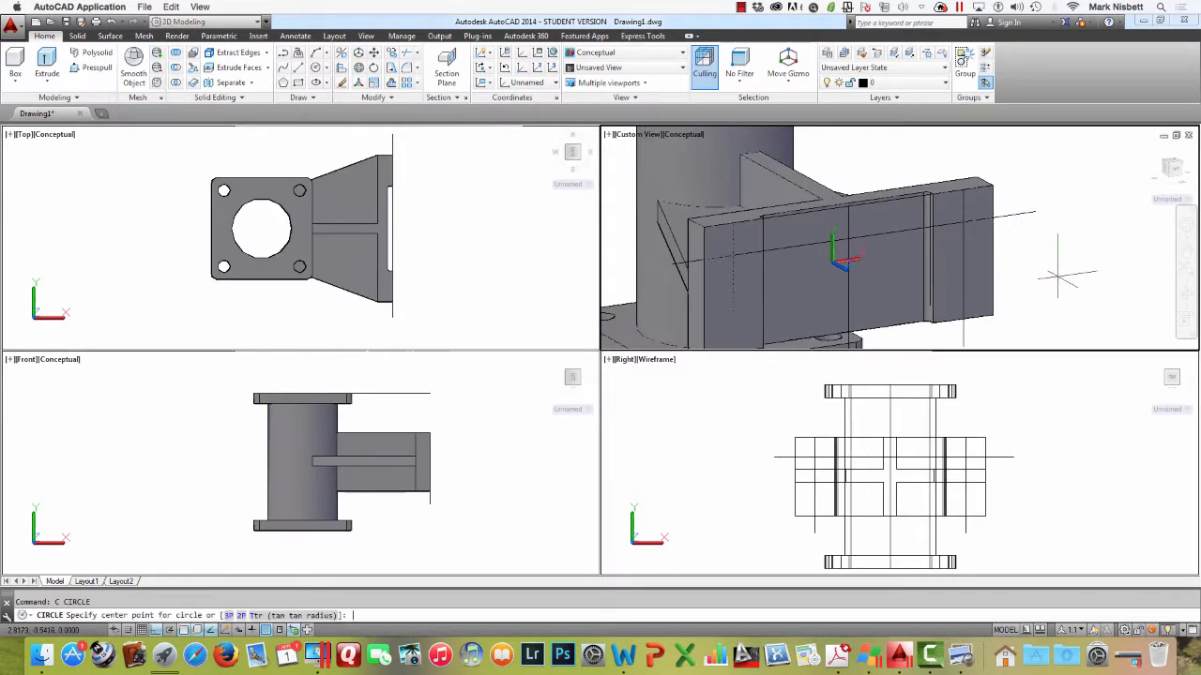
click(733, 257)
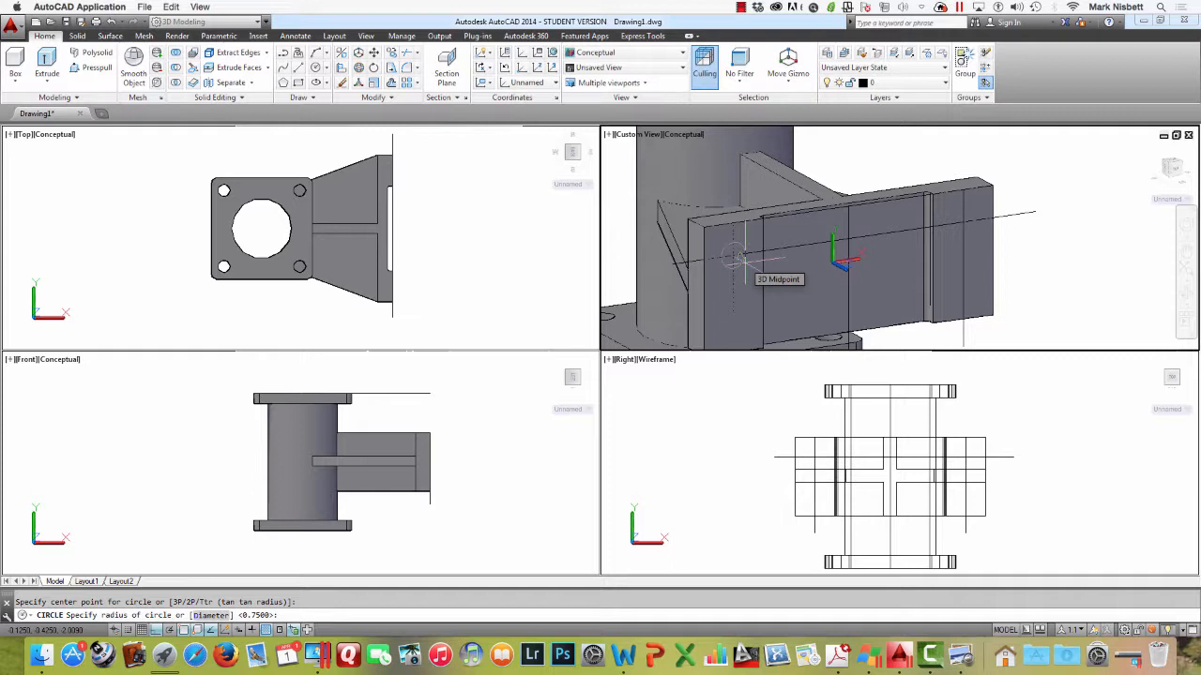
text(d)
key(Return)
text(.178)
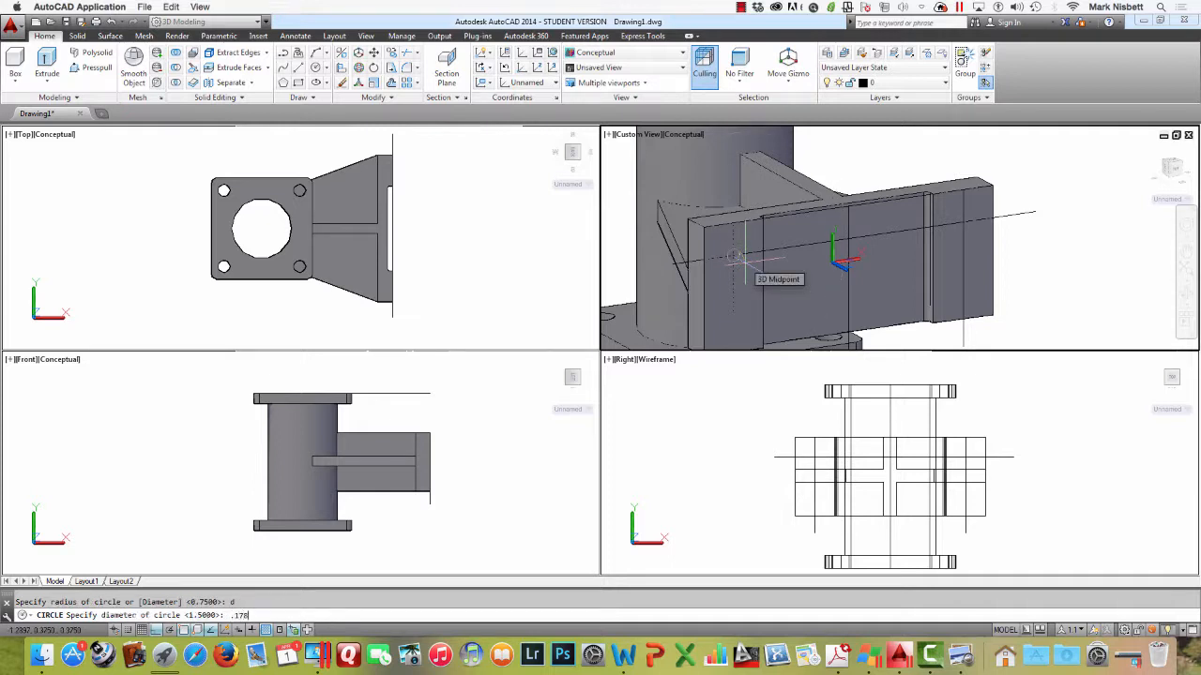
key(Return)
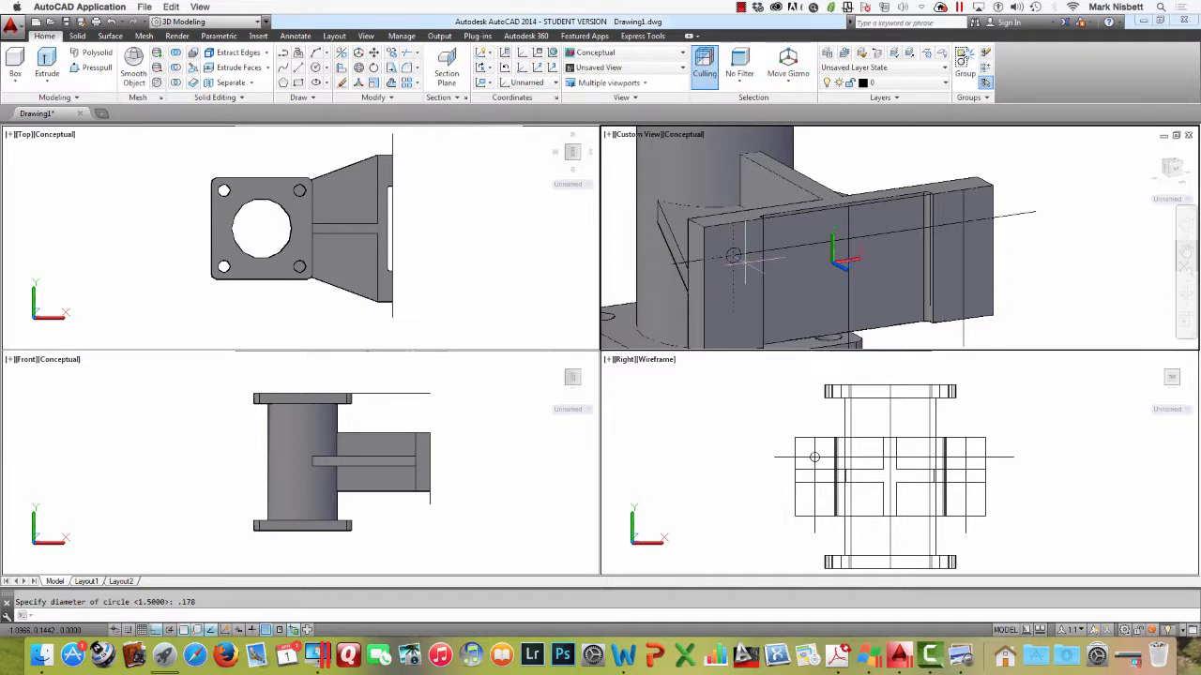
Copy the circle from its centre to the intersection of the right vertical and horizontal construction lines
text(copy)
key(Return)
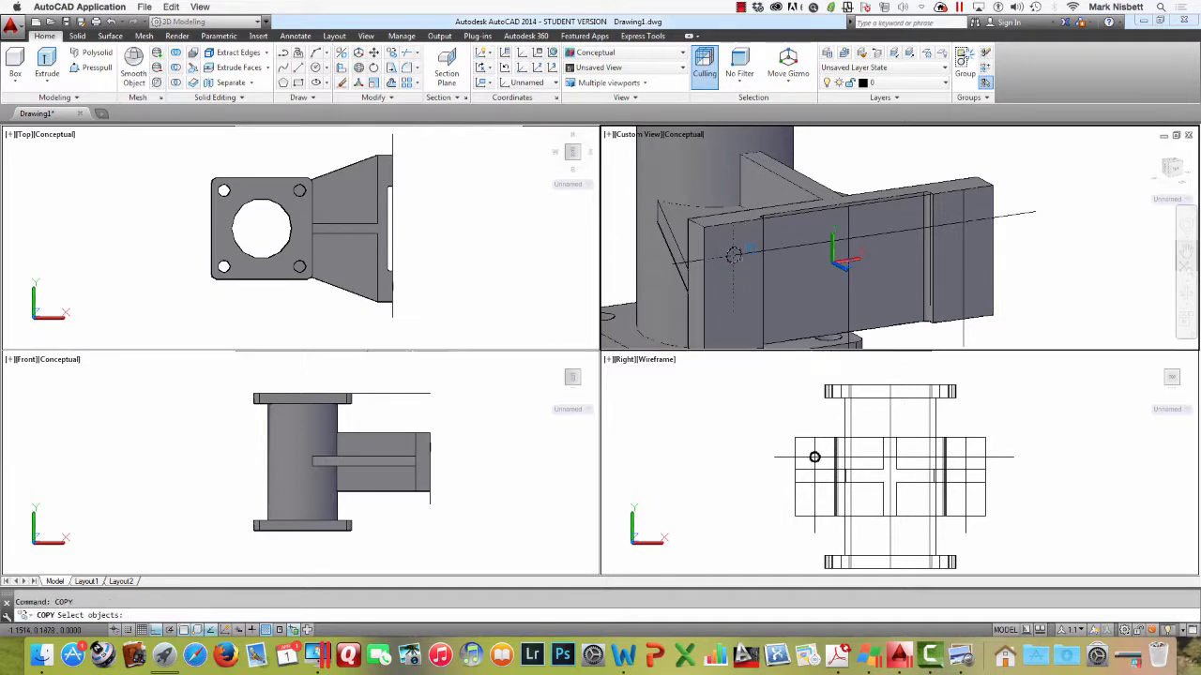
click(733, 256)
click(777, 281)
key(Return)
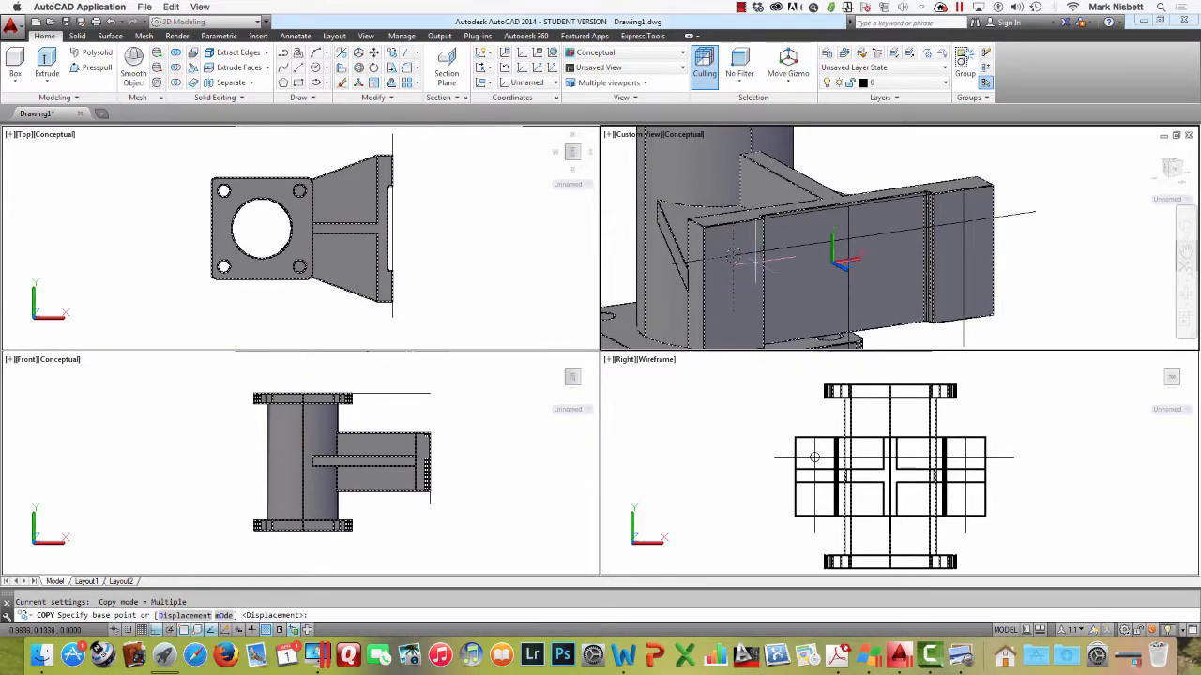
click(733, 256)
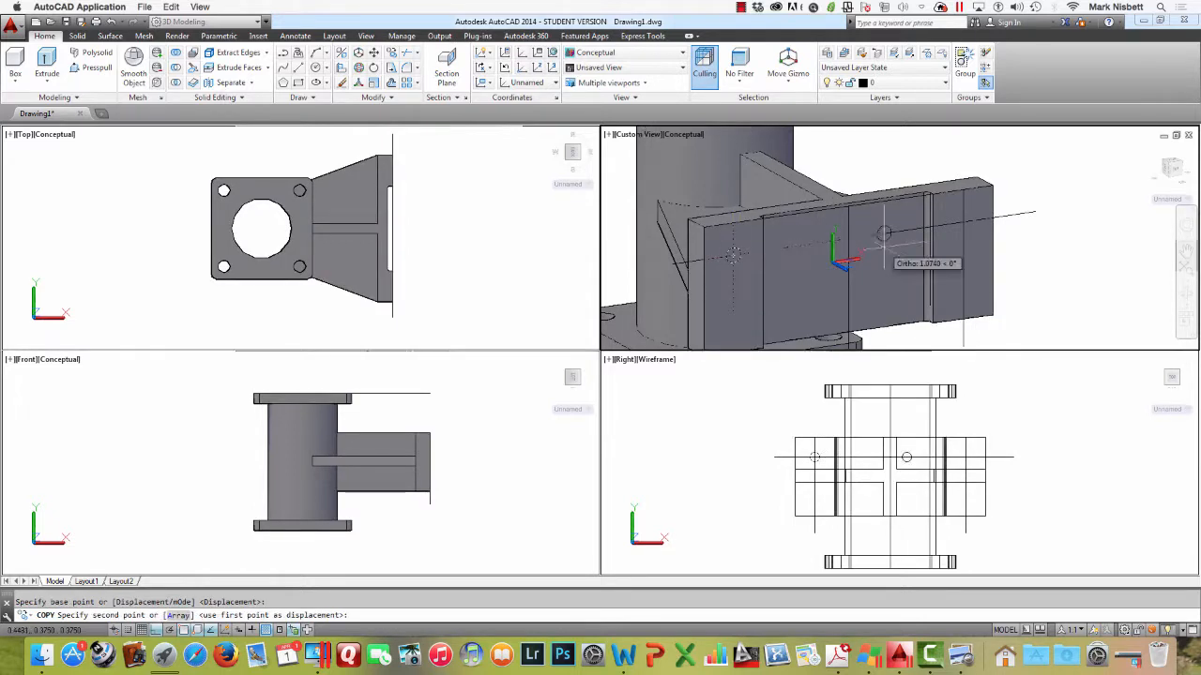
click(964, 222)
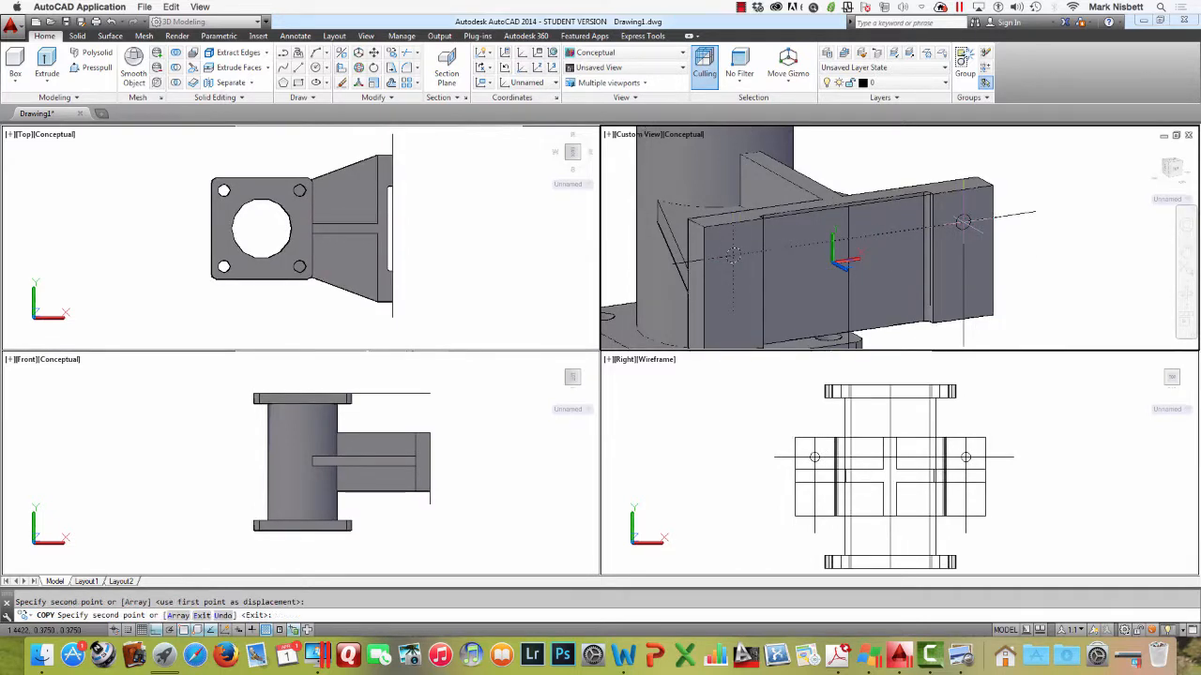
key(Escape)
In the right view, mirror both circles downward about the end plate's horizontal mid-line, keeping the originals
click(988, 370)
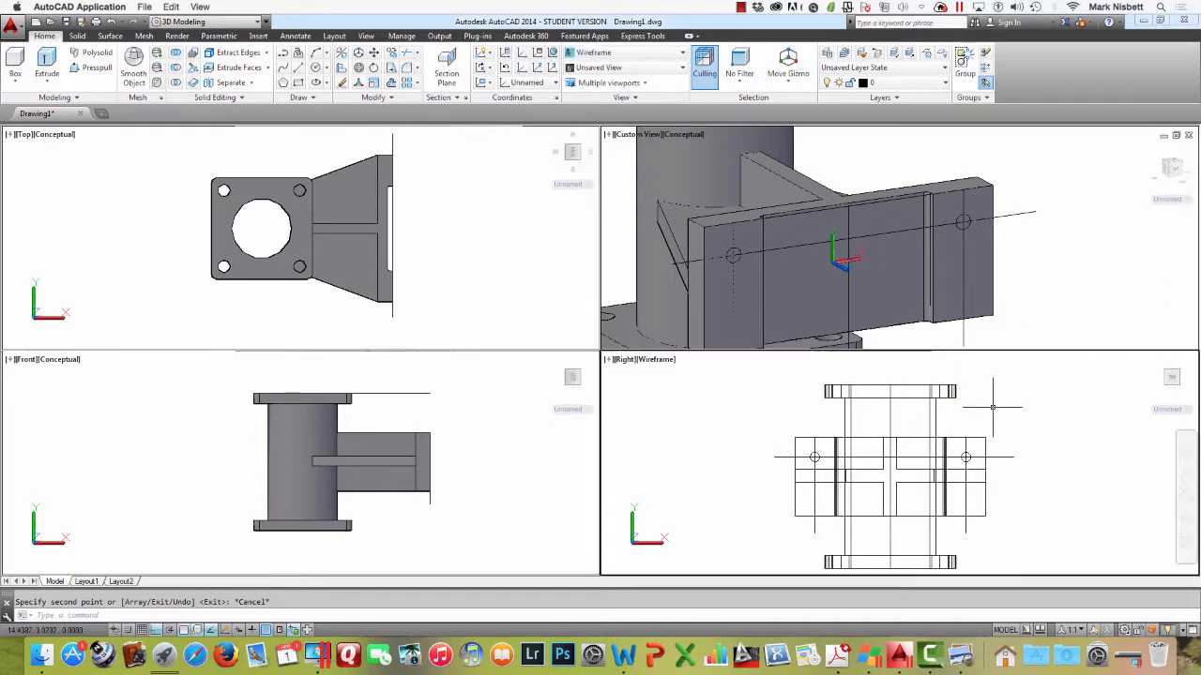
text(mi)
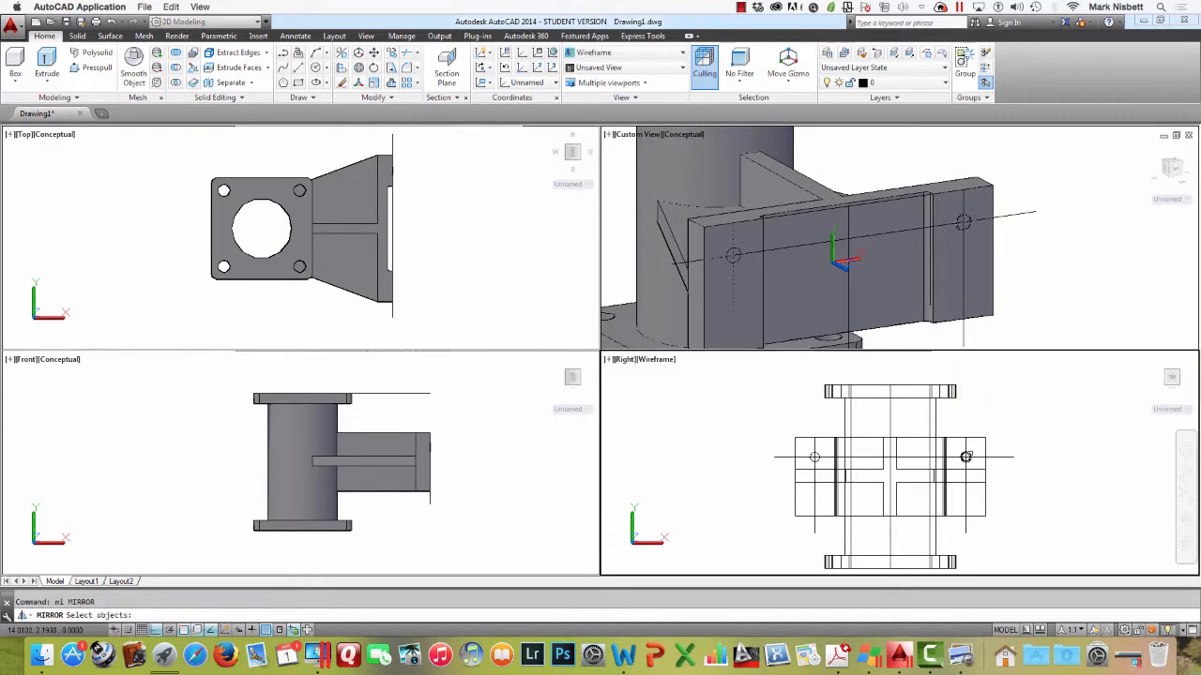
key(Return)
click(827, 455)
click(818, 455)
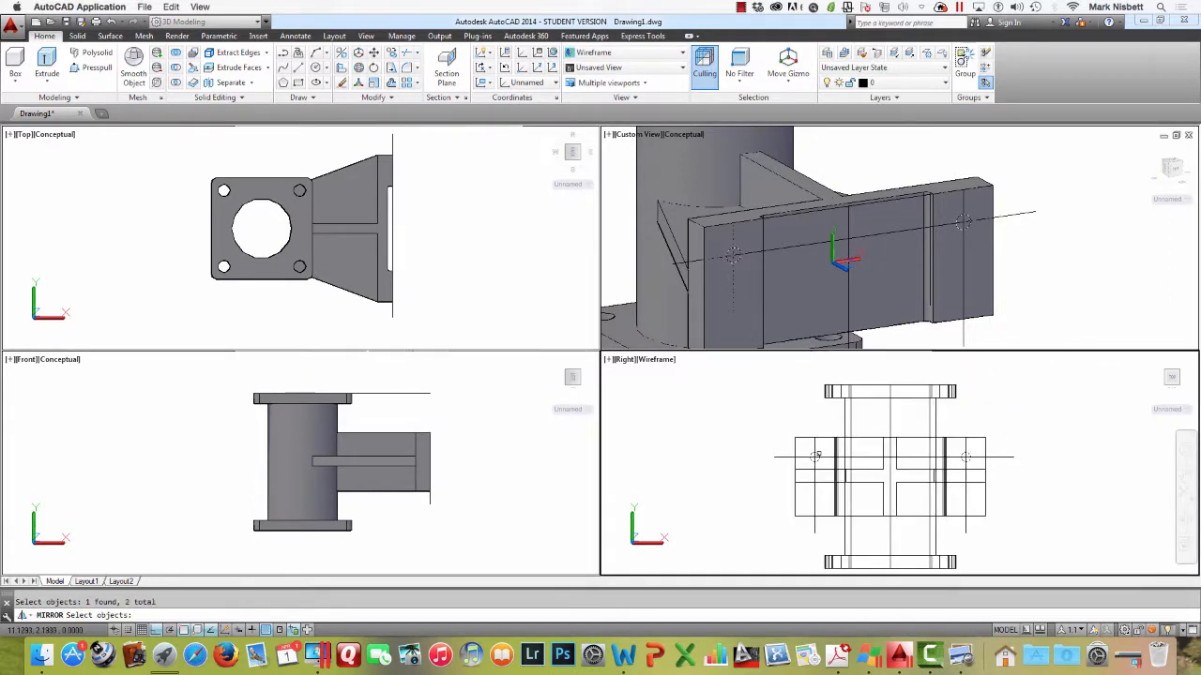
key(Return)
click(1013, 457)
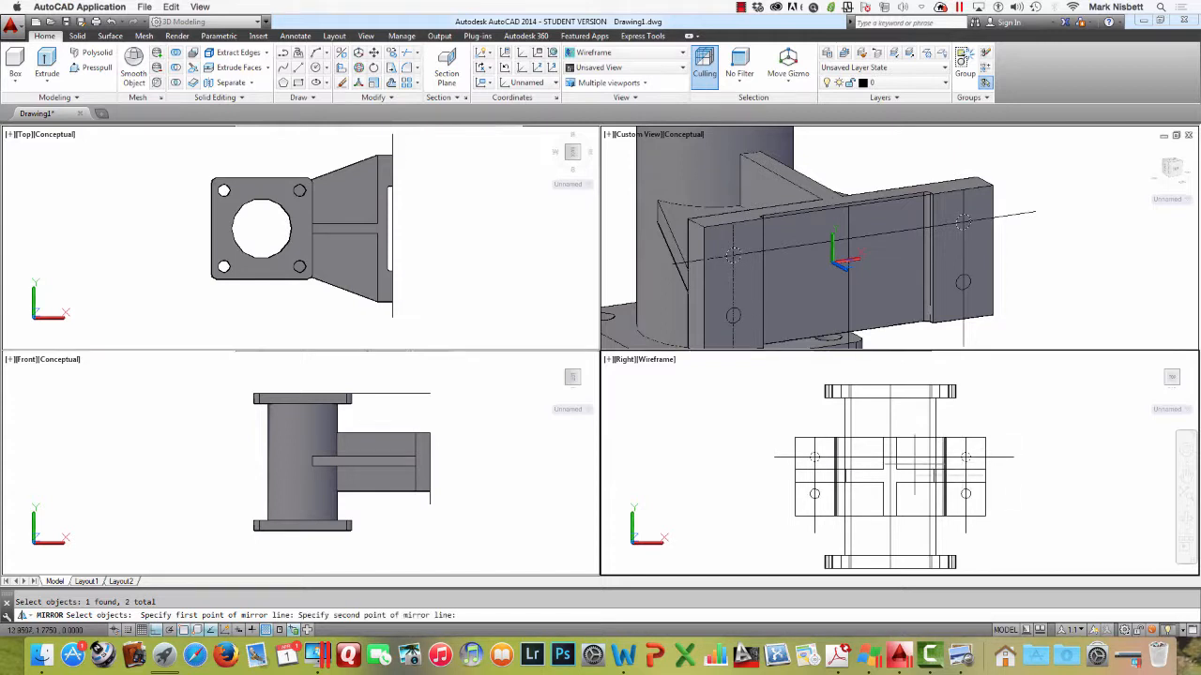
click(769, 474)
key(Return)
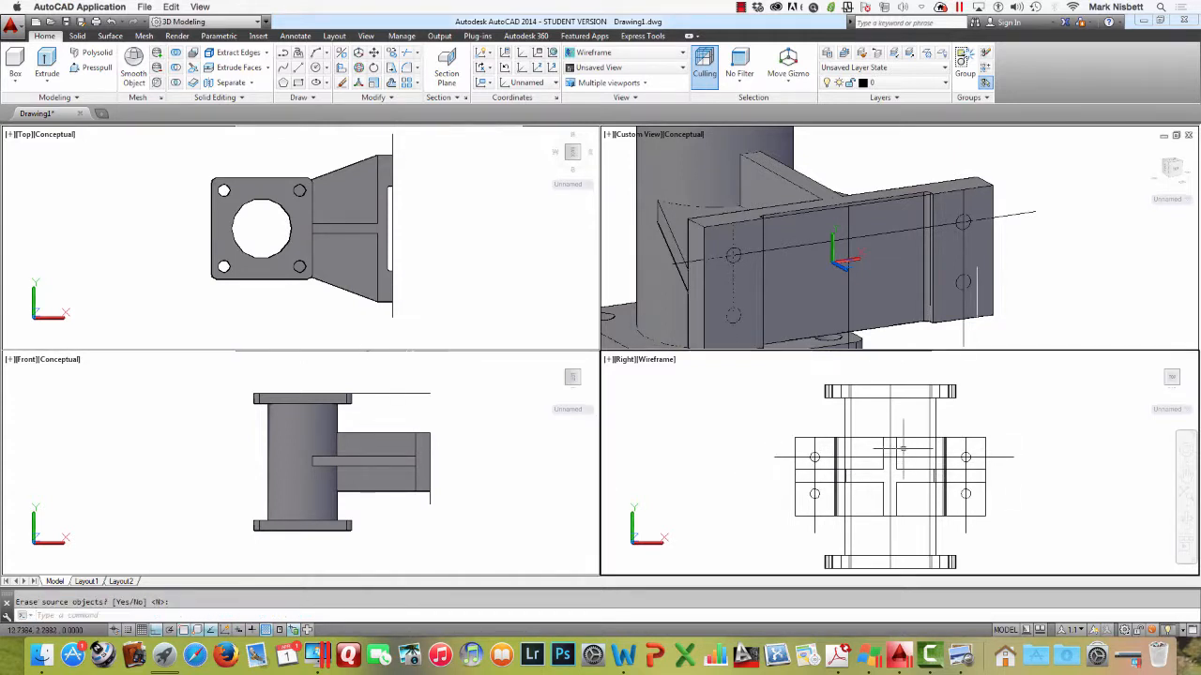
Erase the vertical construction lines and the extended horizontal offset line from the end plate
text(e)
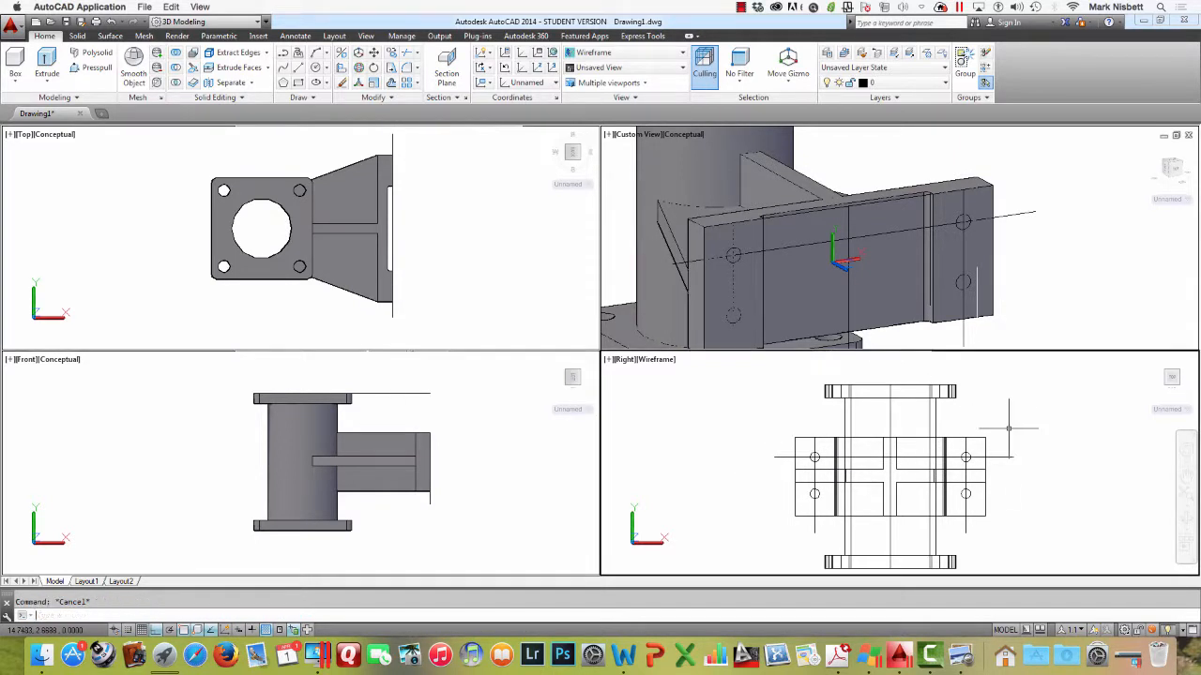
key(Return)
click(1016, 433)
click(1006, 461)
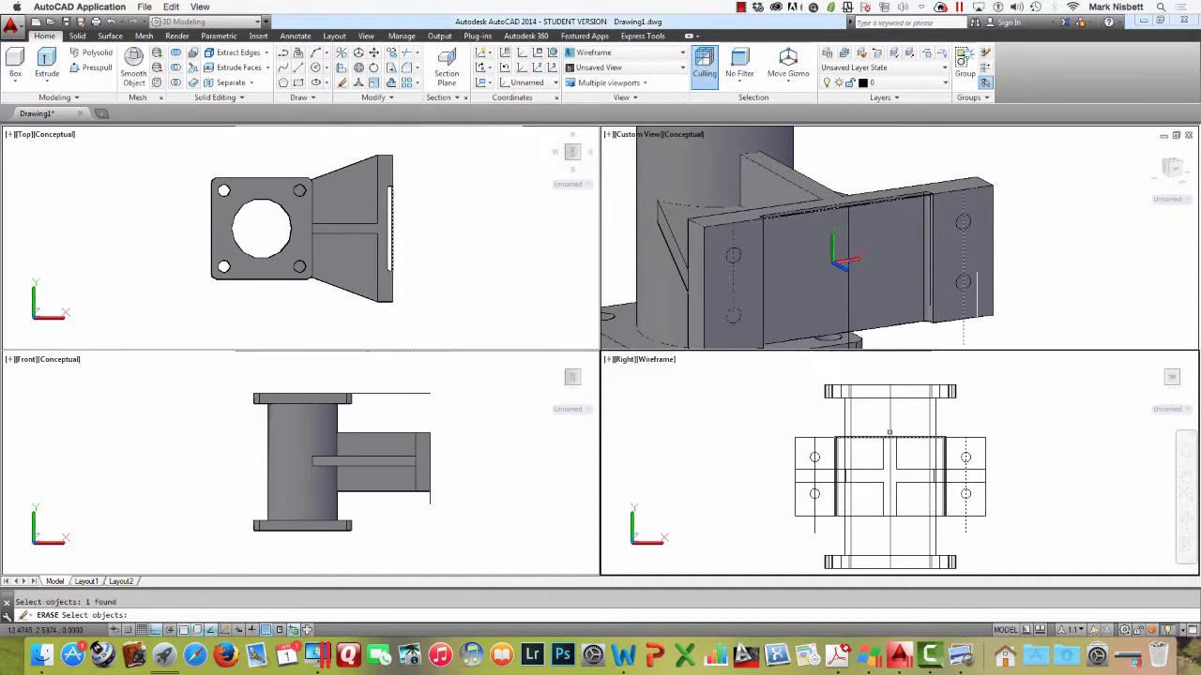
click(890, 449)
click(901, 442)
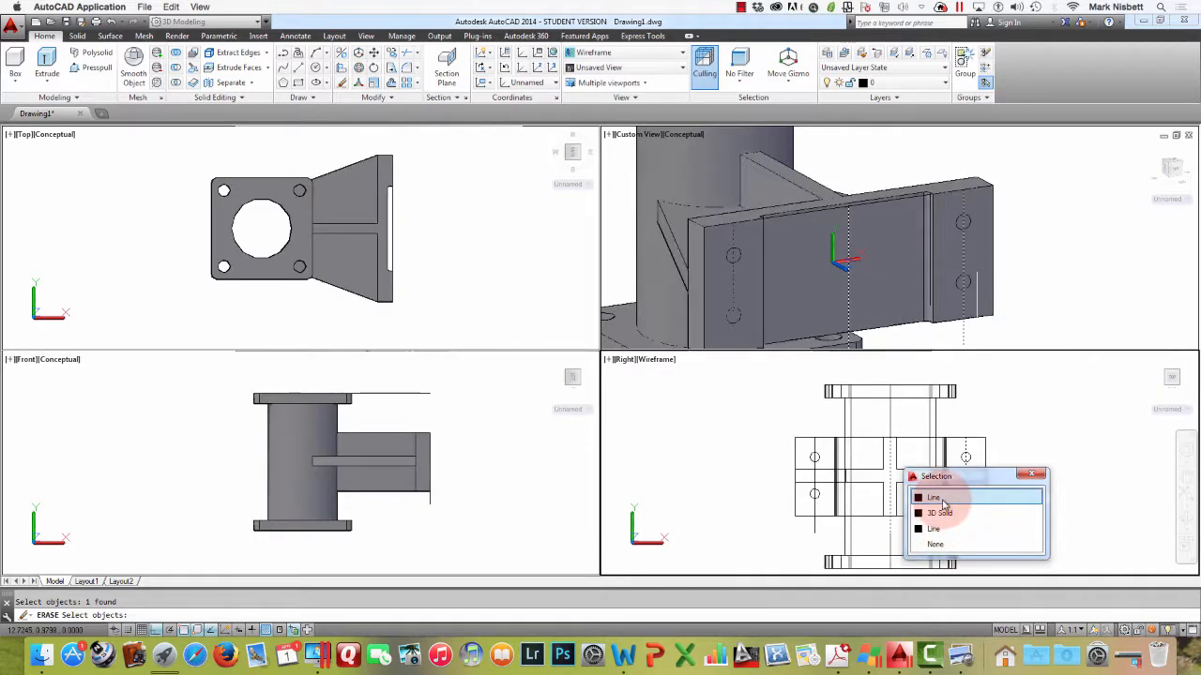
click(925, 490)
key(Return)
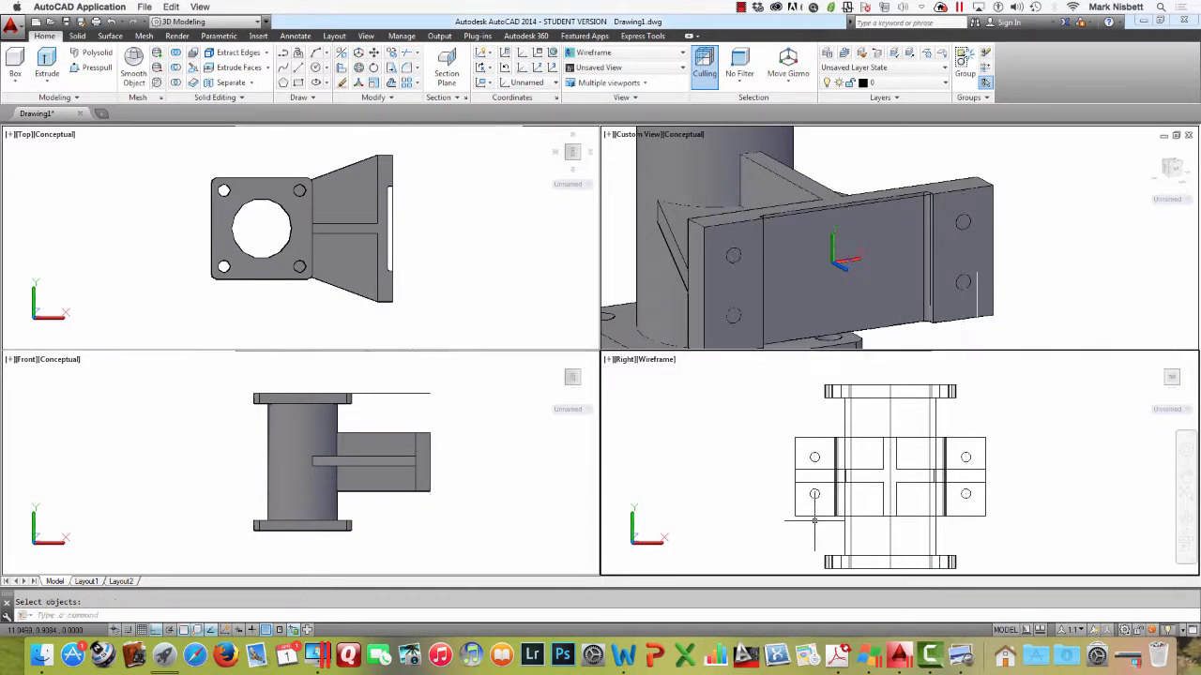
In the custom view, erase the remaining construction line along the upper edge of the end plate's recess
key(ctrl+a)
key(Escape)
click(1029, 298)
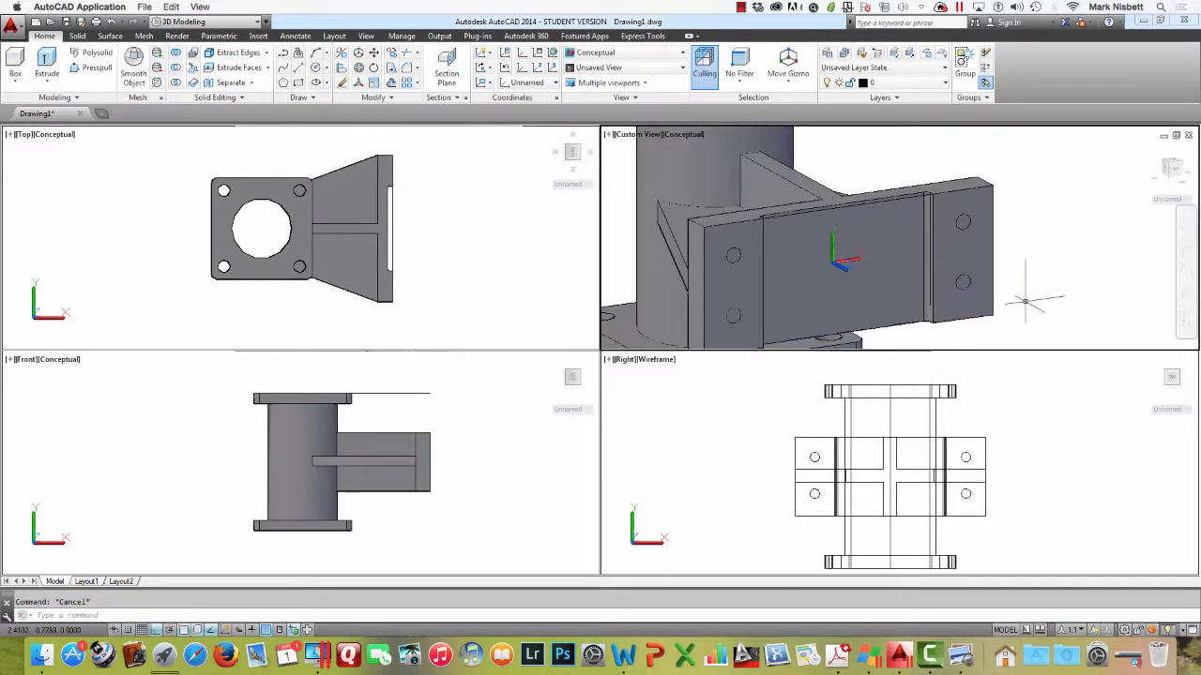
text(e)
key(Return)
key(ctrl+a)
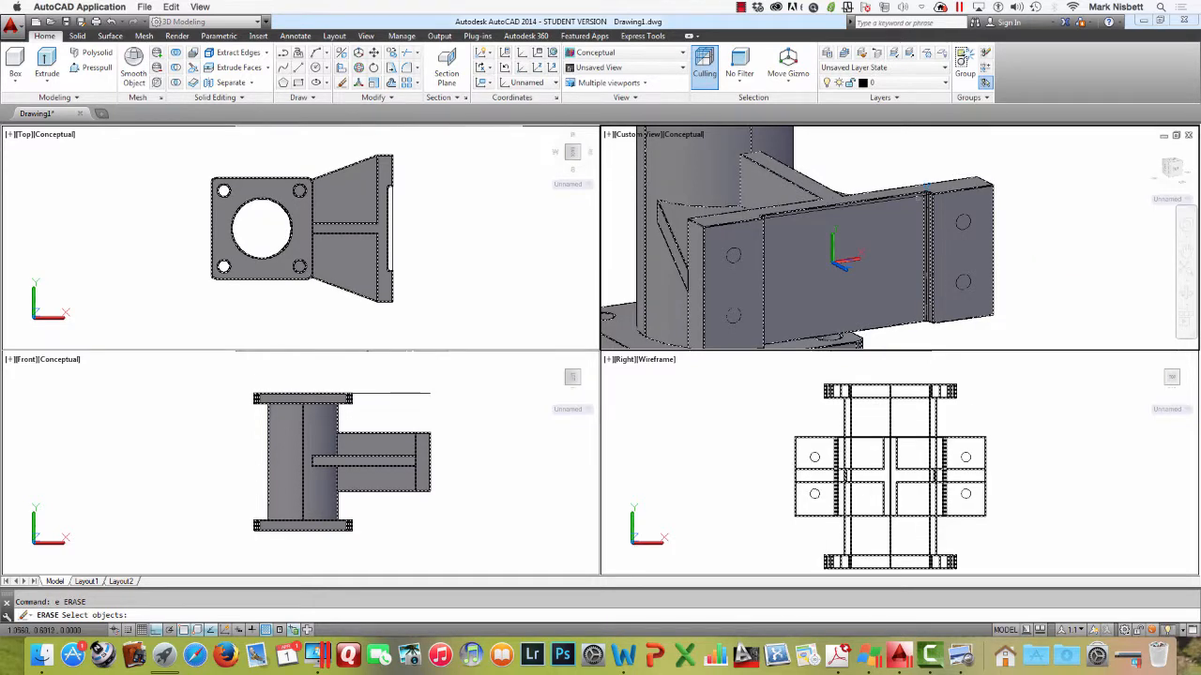
click(913, 199)
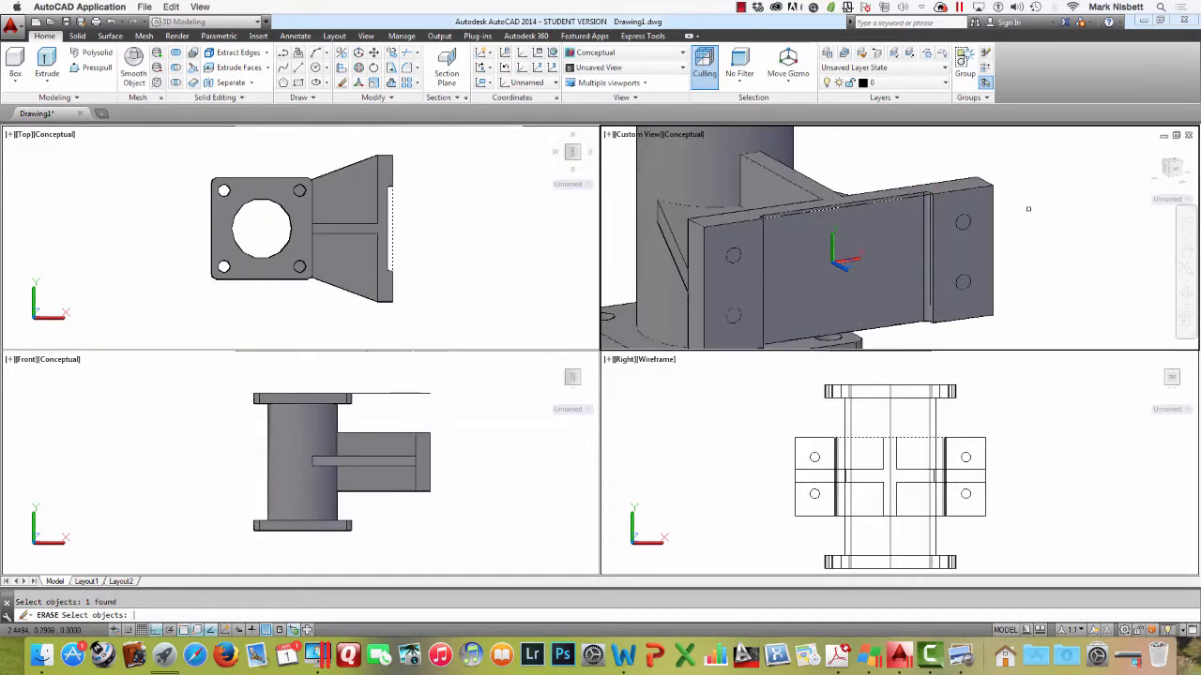
key(Return)
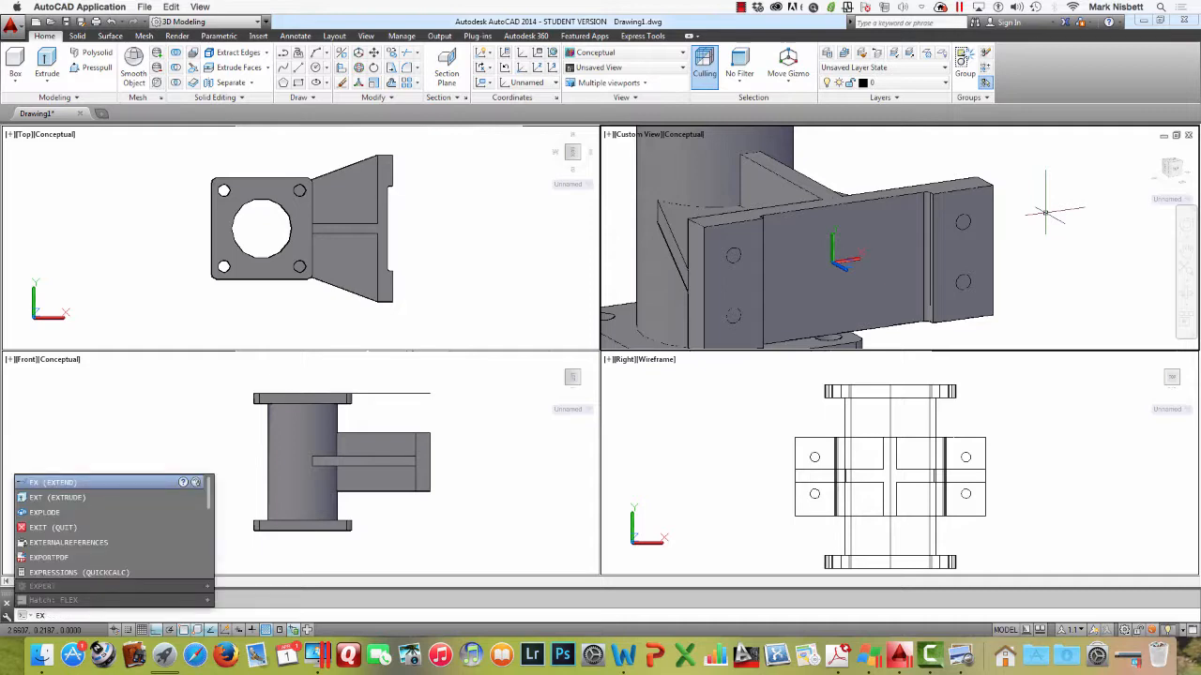
Extrude the four circles backward through the end plate, turning selection cycling off while selecting them
text(ext)
key(Return)
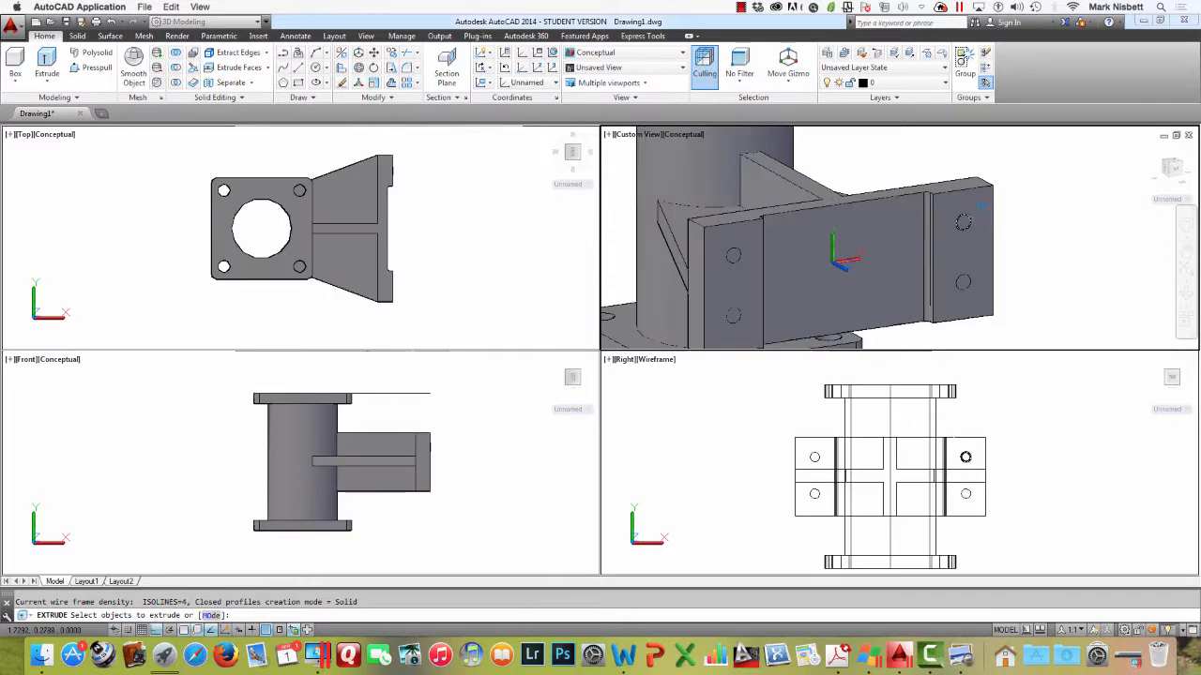
click(978, 206)
click(995, 276)
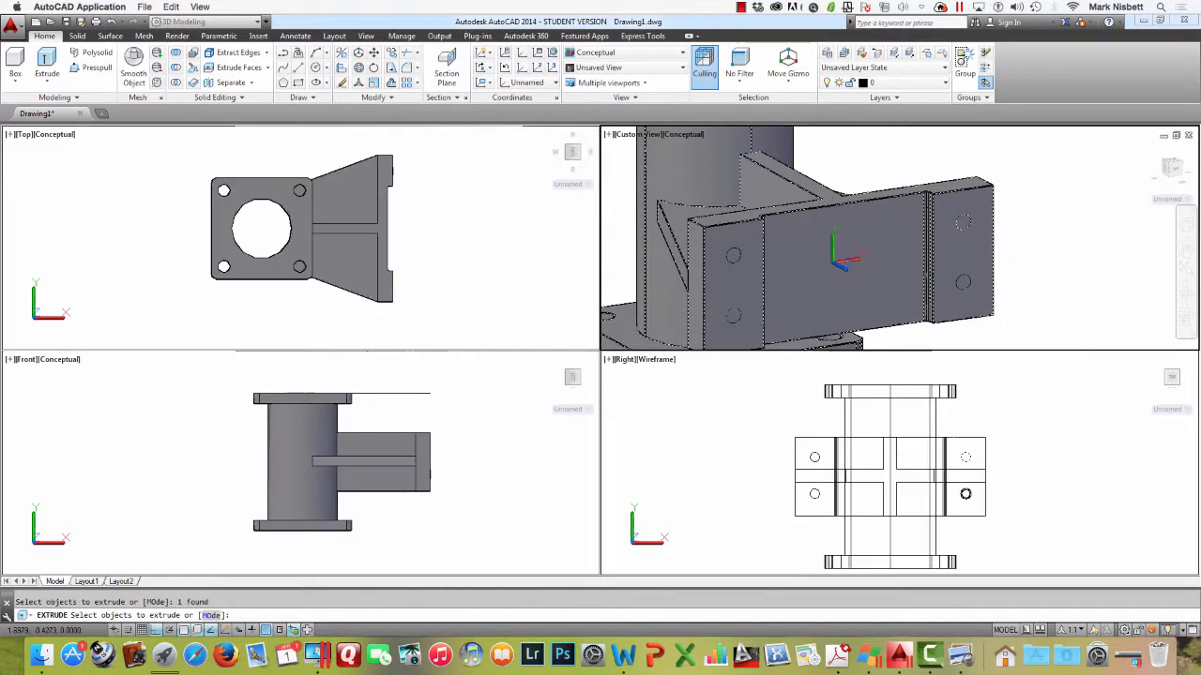
click(971, 282)
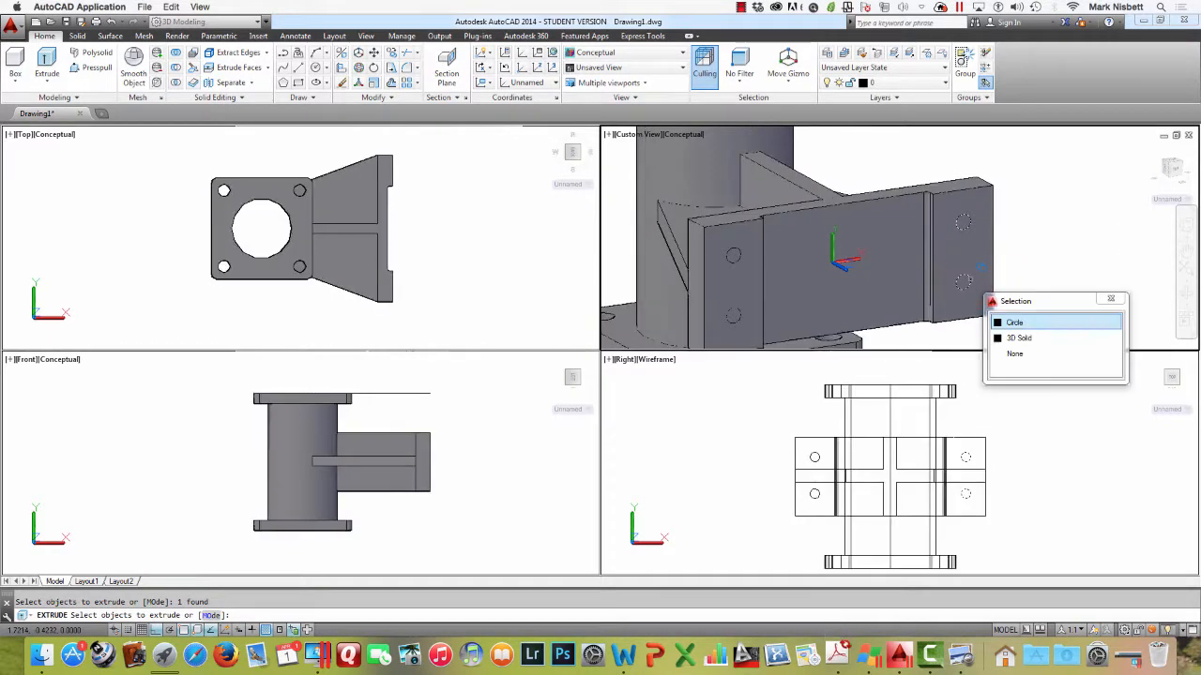
click(1026, 323)
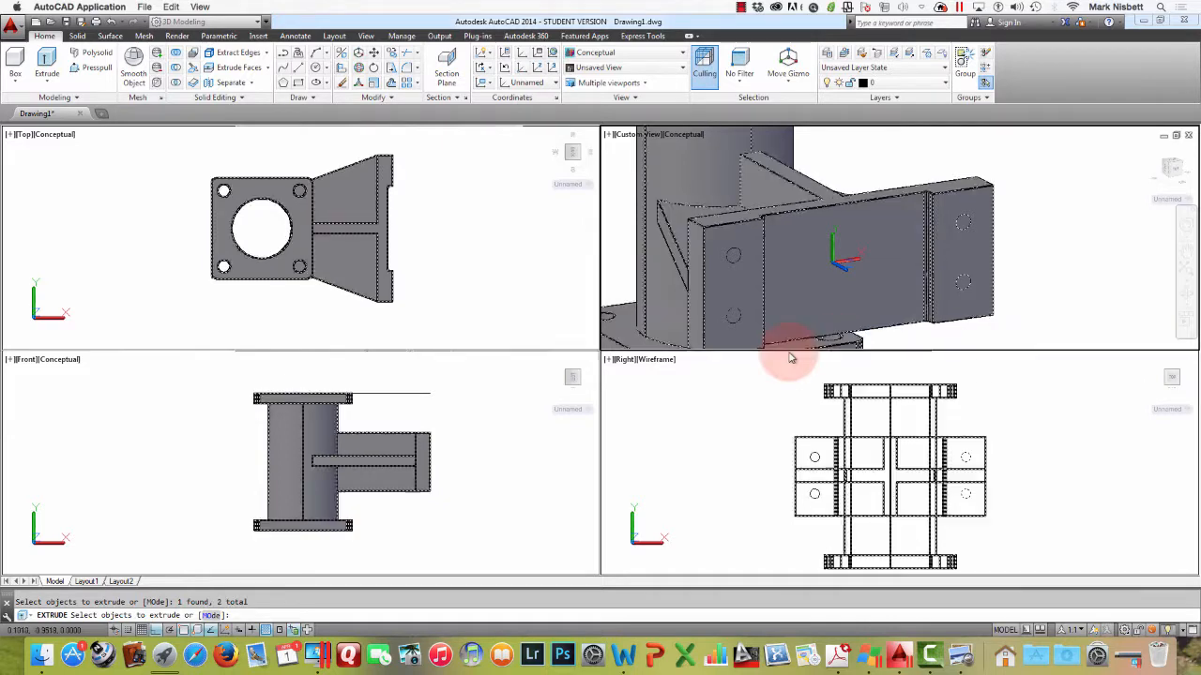
key(ctrl+w)
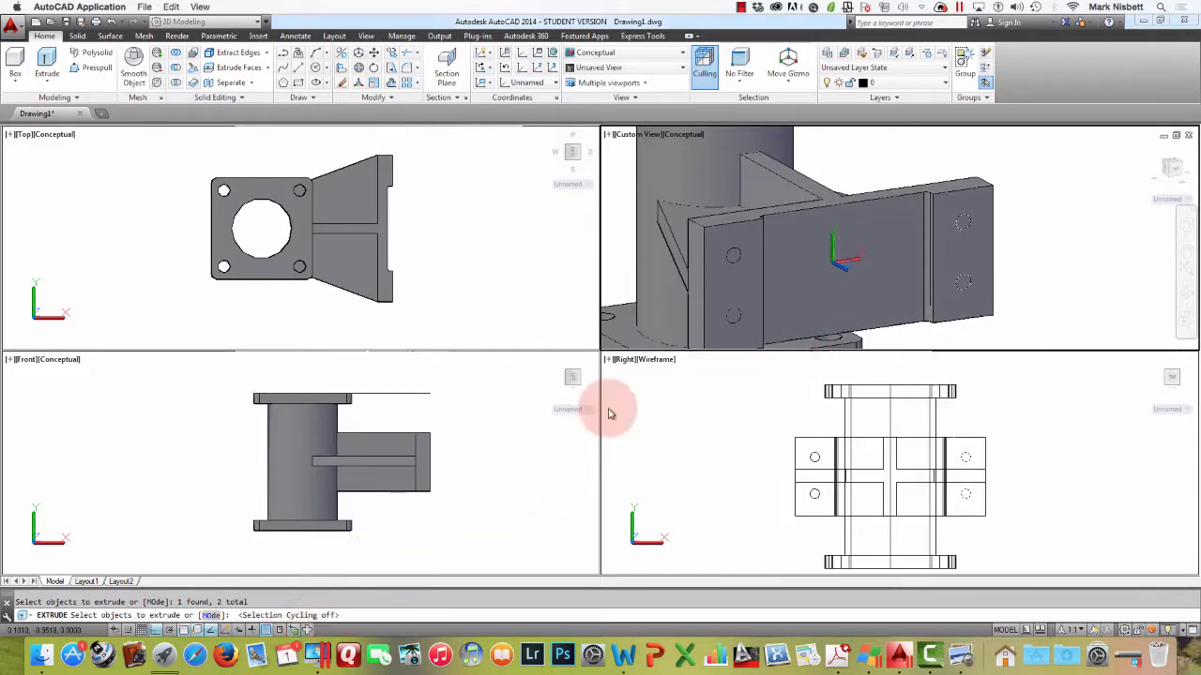
click(776, 265)
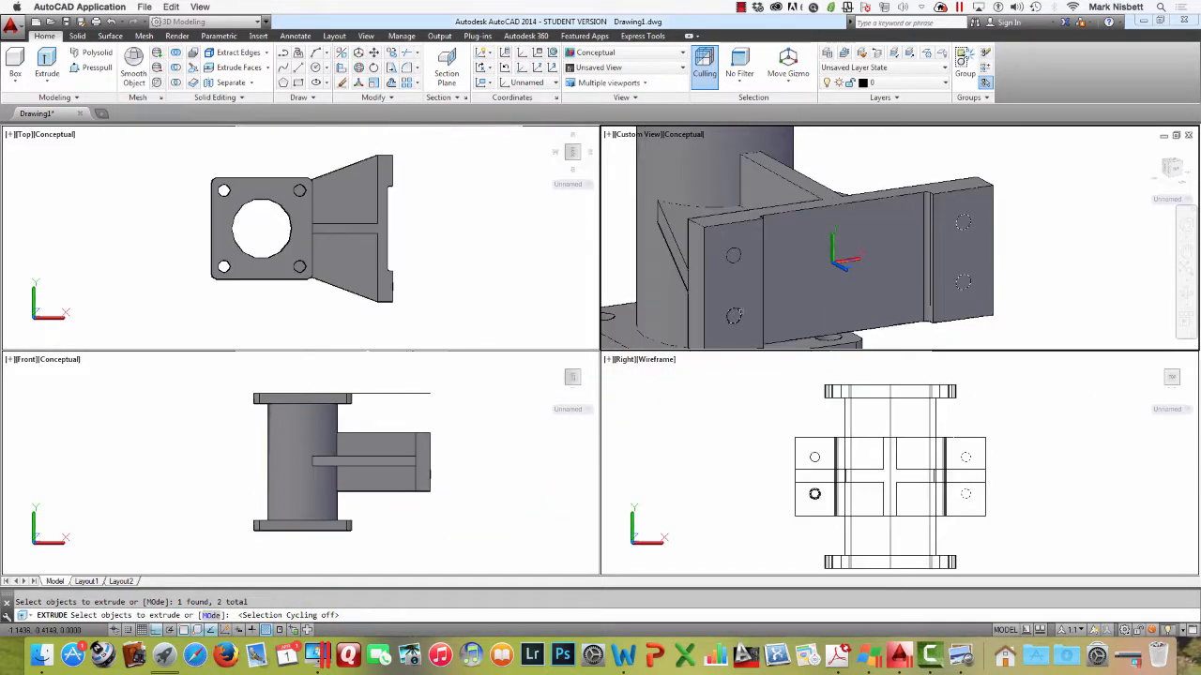
click(734, 315)
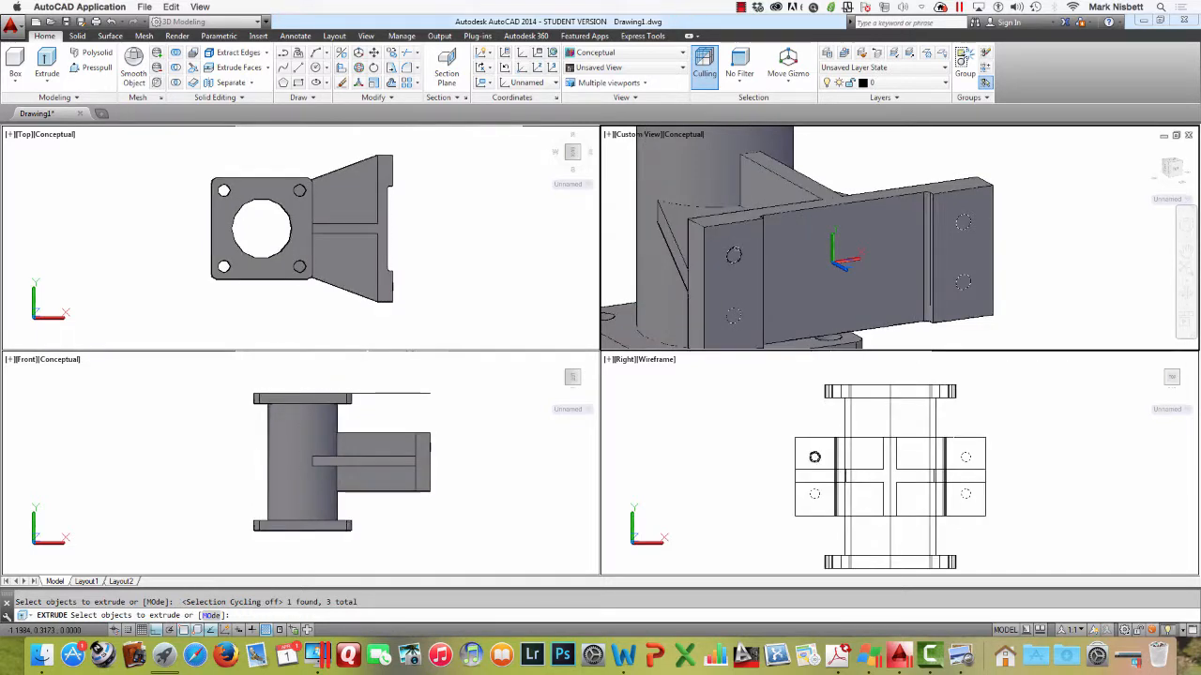
click(972, 223)
key(Return)
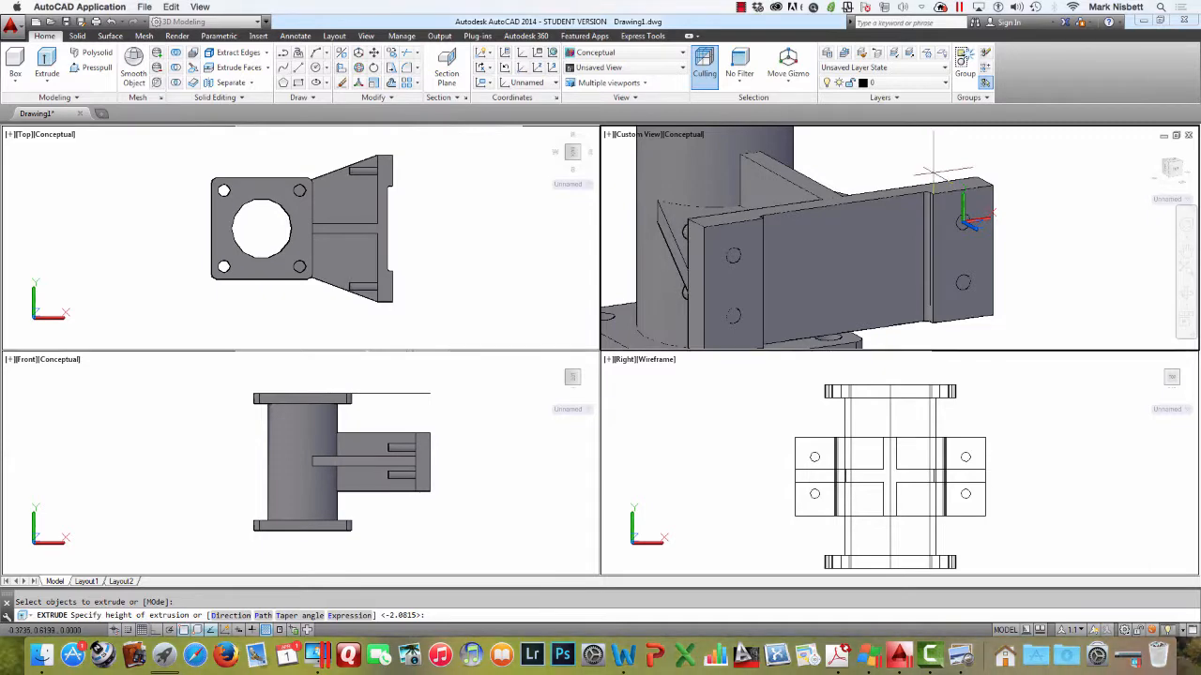
key(Return)
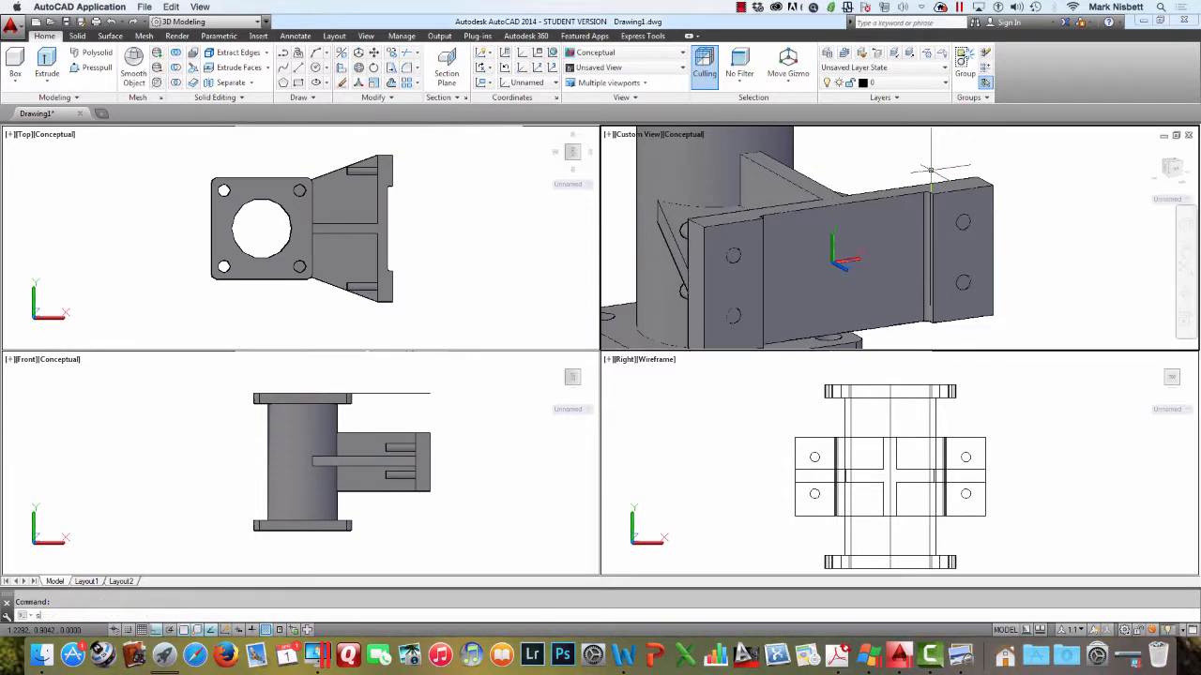
Subtract the four extruded circles from the bracket solid to cut through holes in the end plate
text(su)
key(Return)
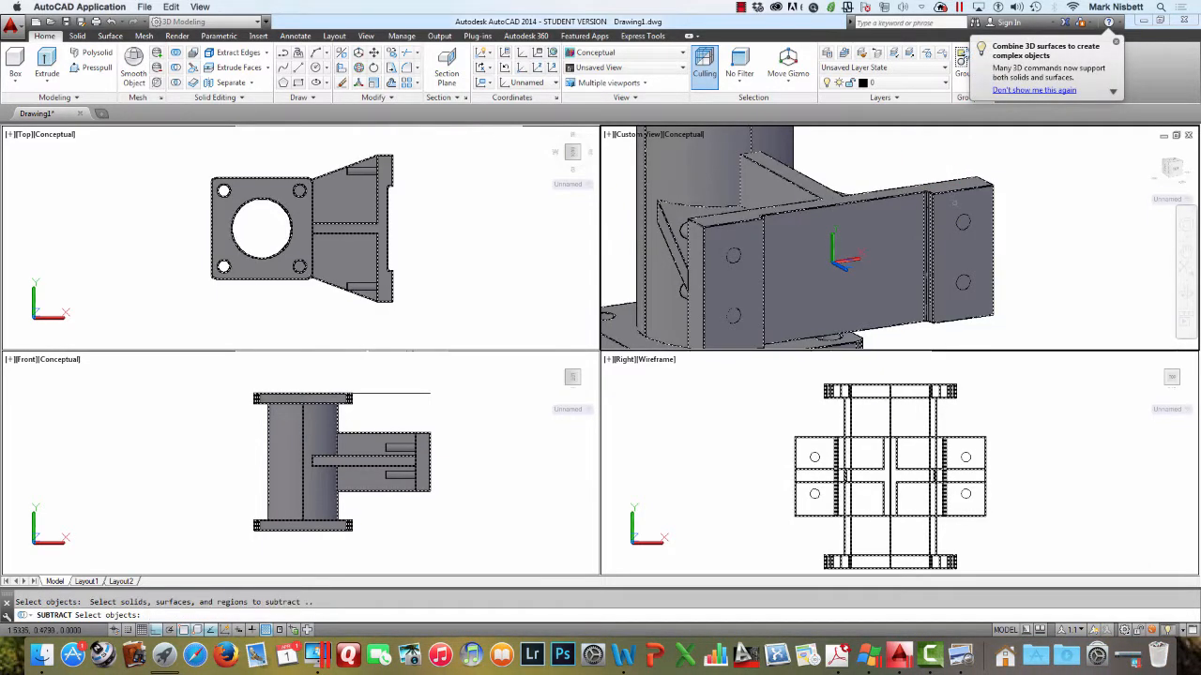
click(966, 493)
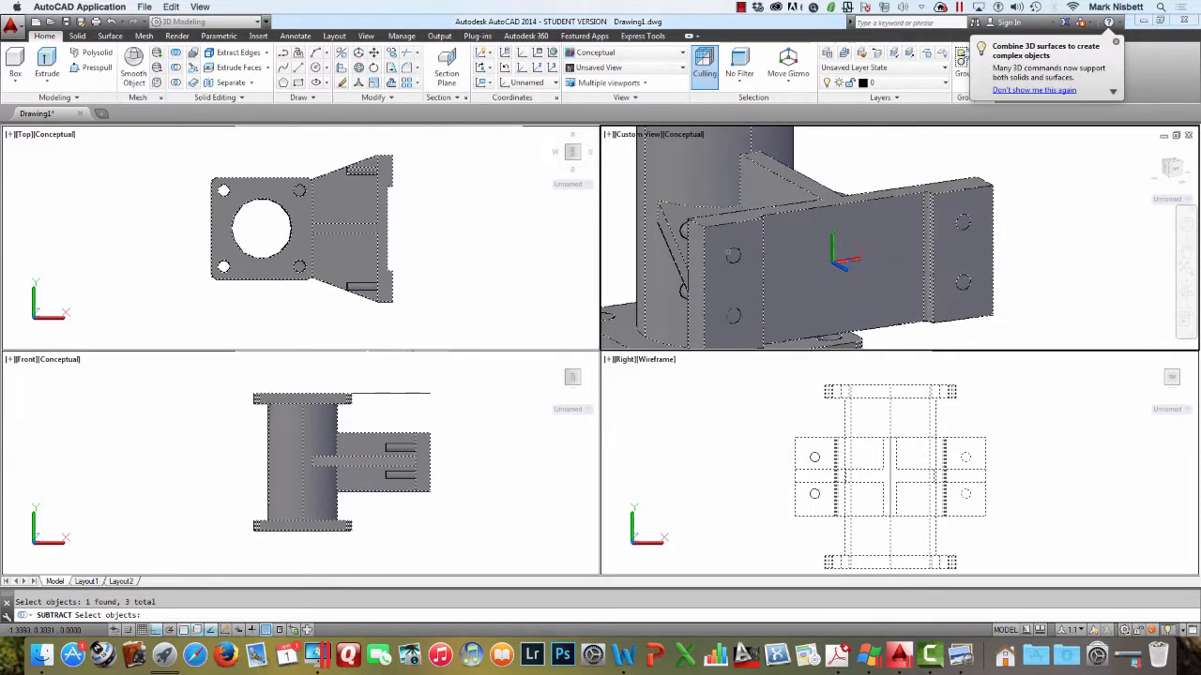
key(Return)
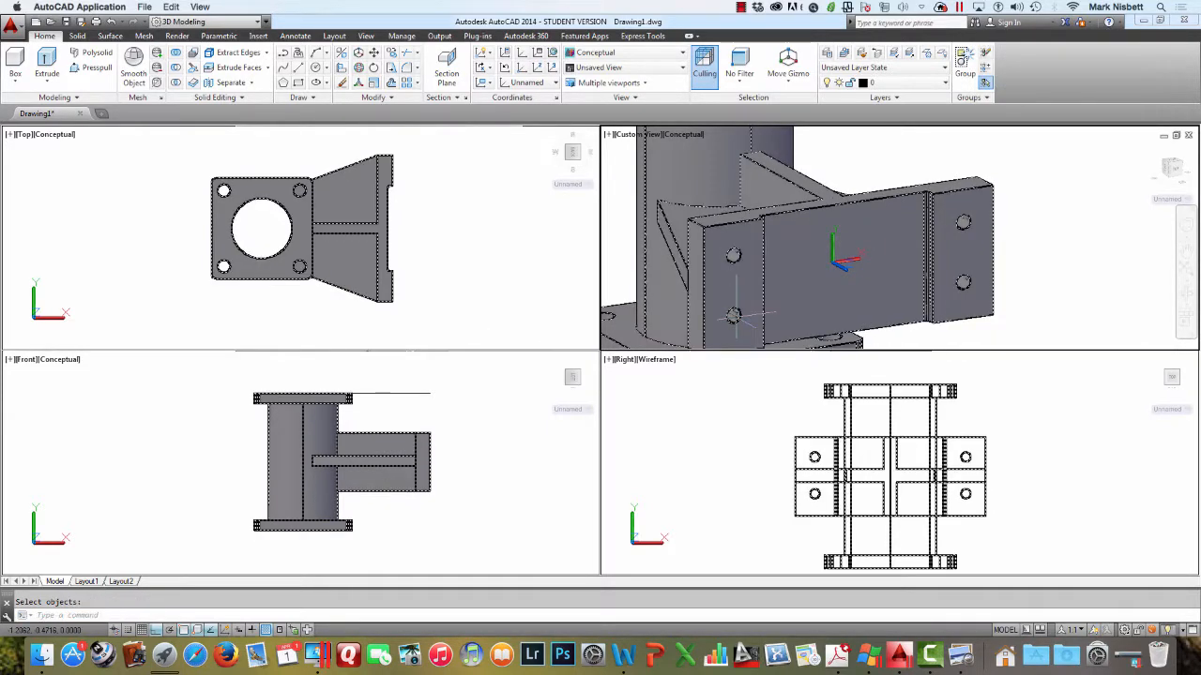
shift+middle_drag(901, 225, 944, 185)
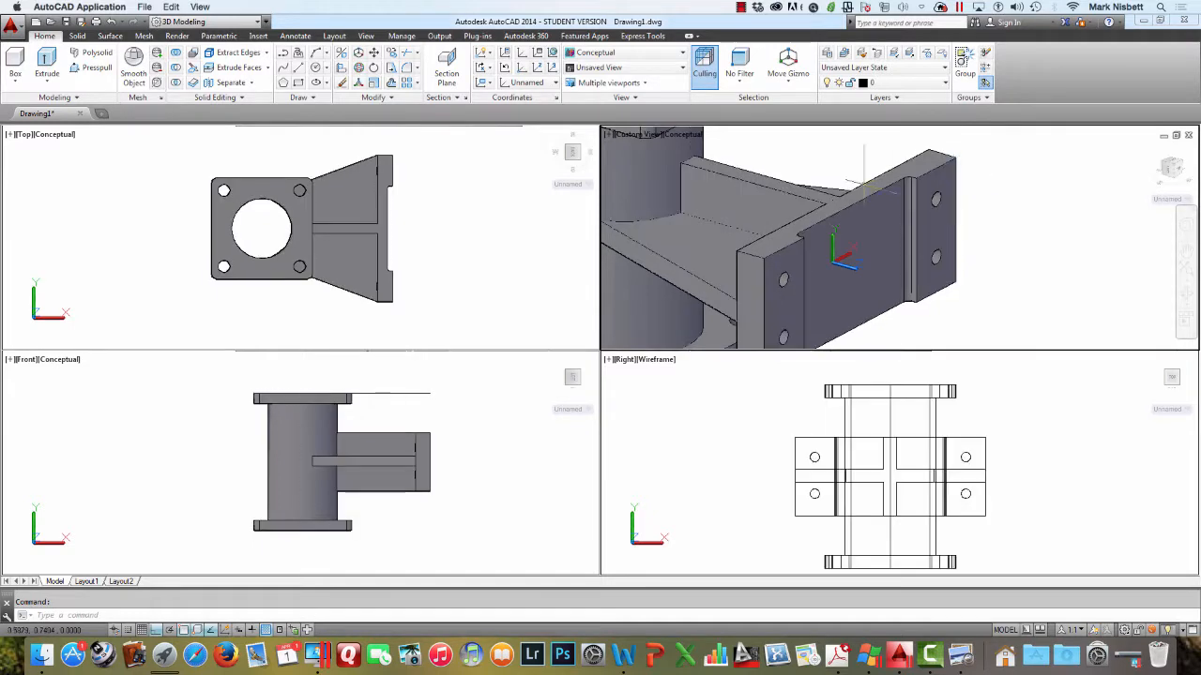
Consult the reference drawing Untitled1.png and fillet the four outer corner edges of the end plate with a radius of .125
click(960, 655)
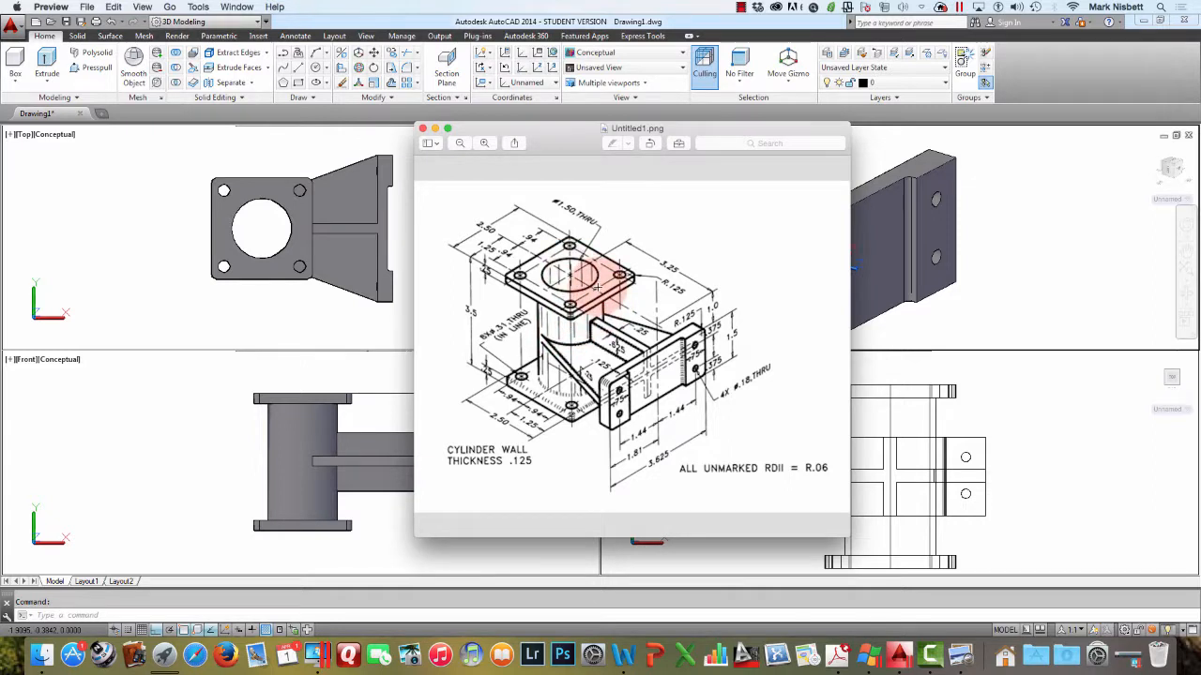
click(966, 308)
text(f)
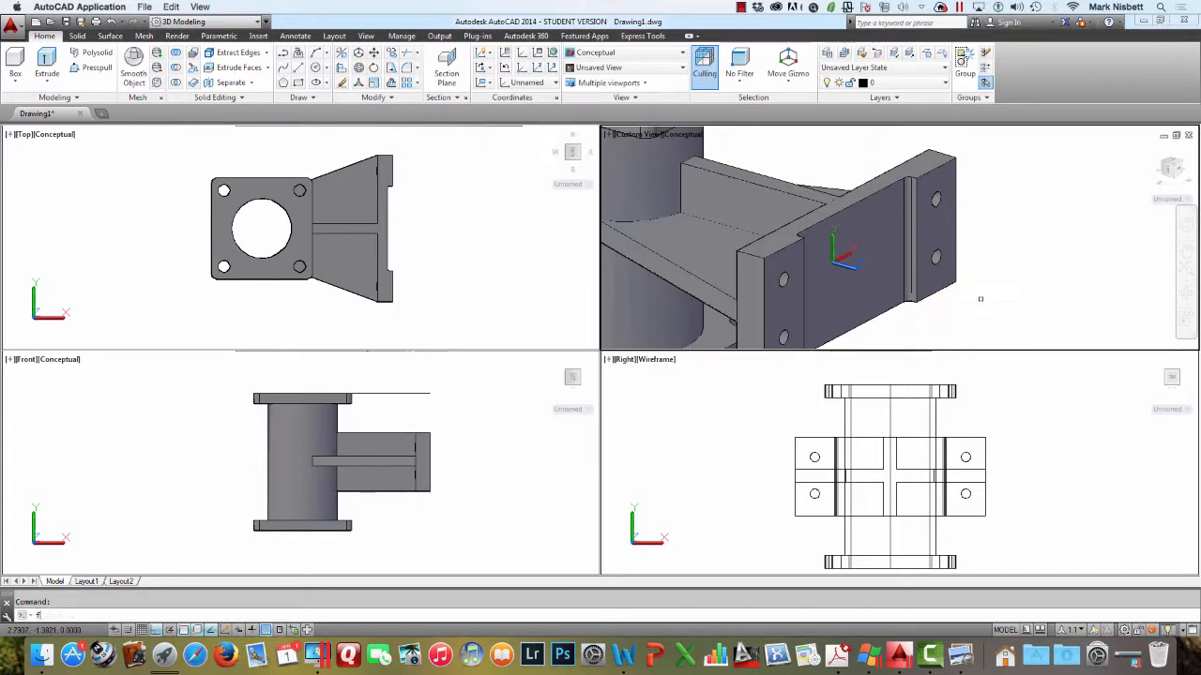
key(Return)
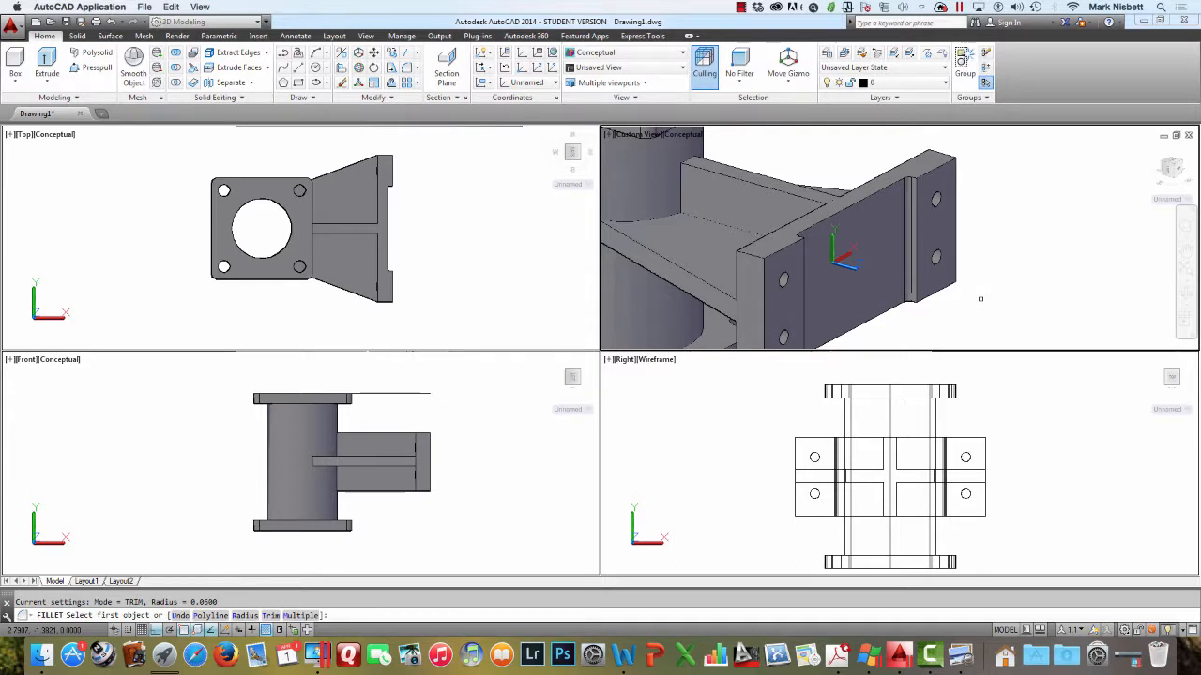
text(r)
key(Return)
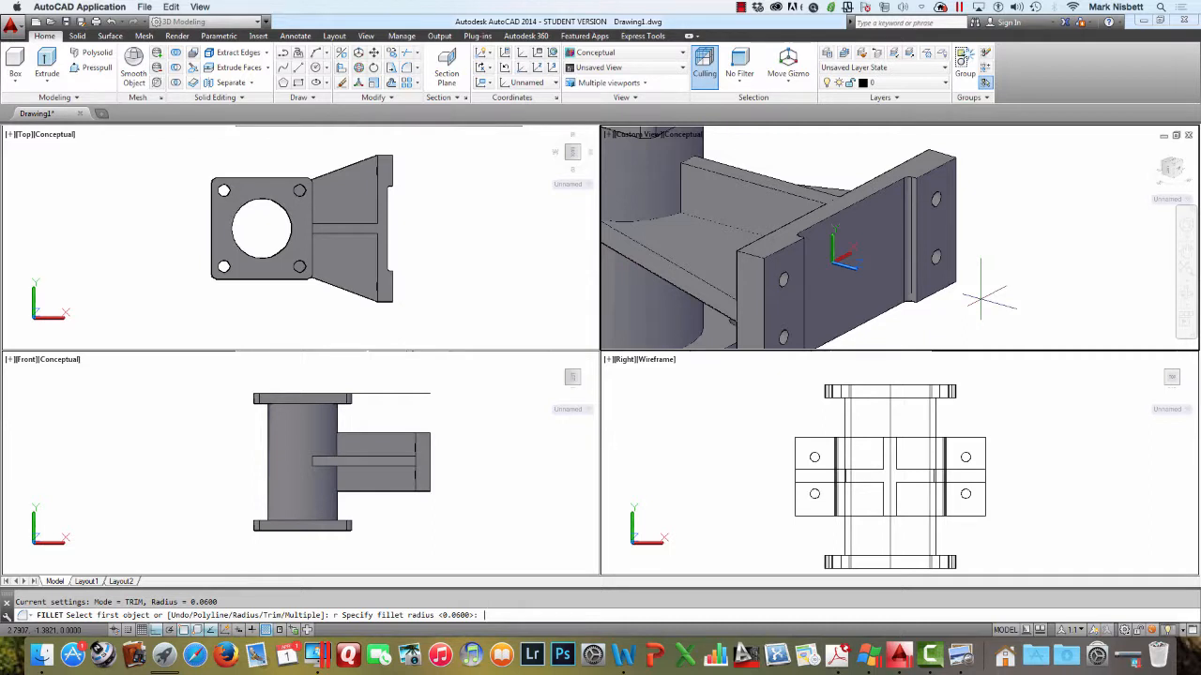
text(.125)
key(Return)
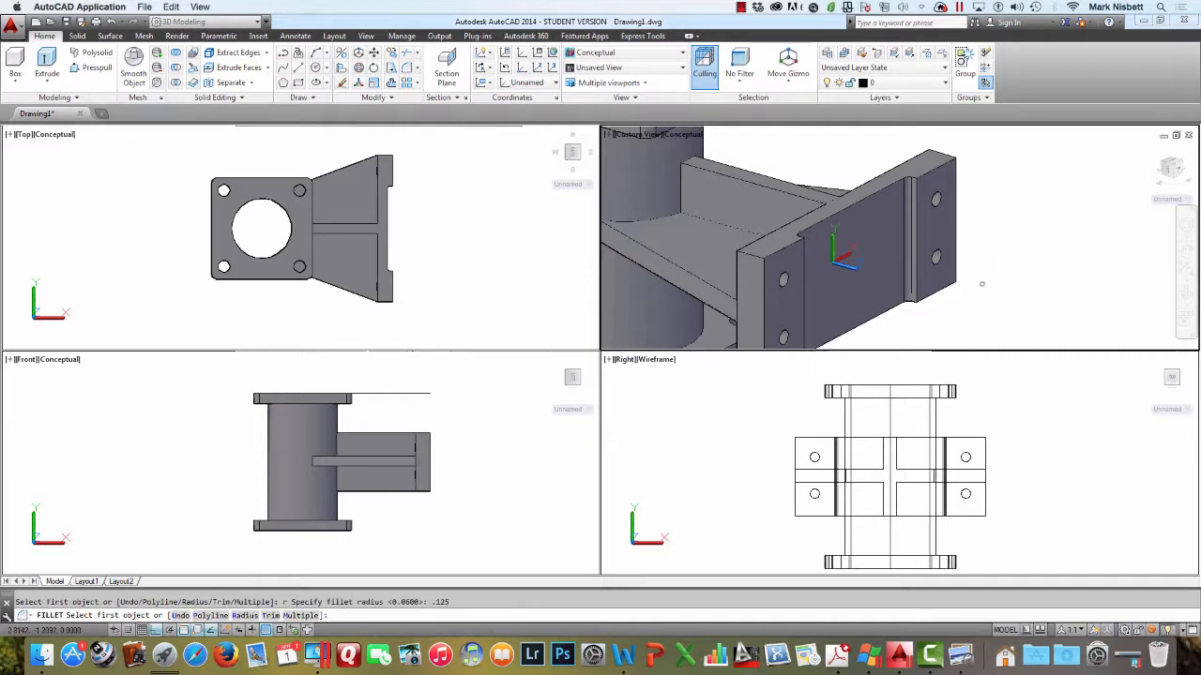
click(733, 320)
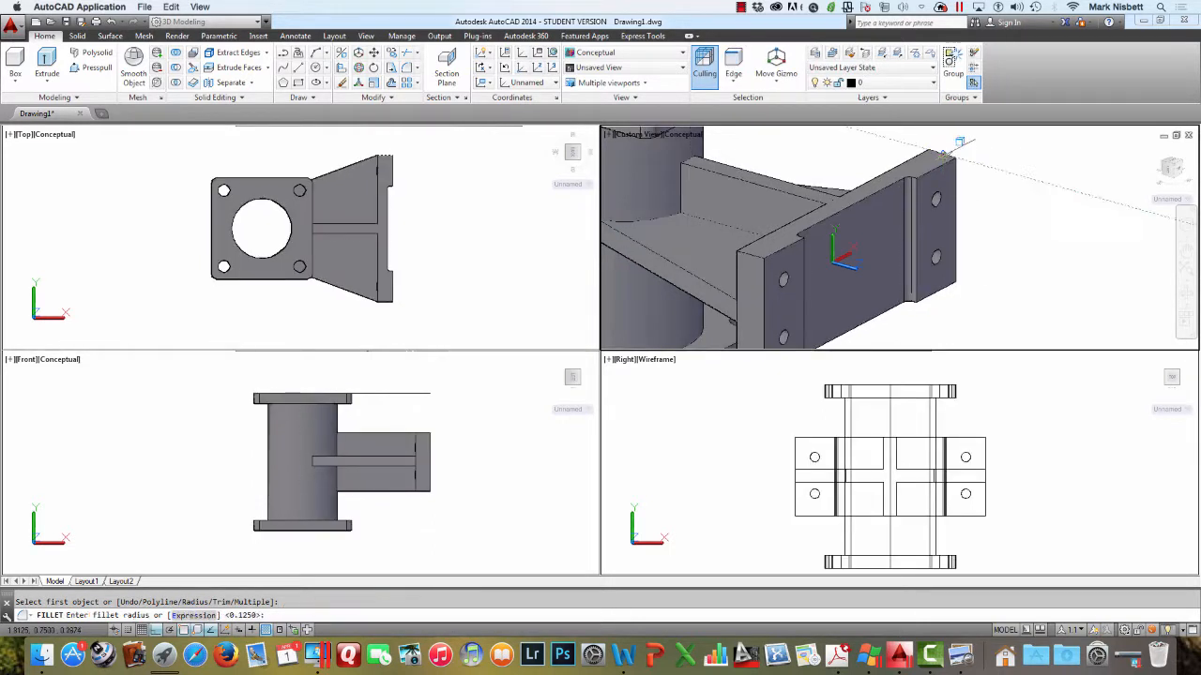
key(Return)
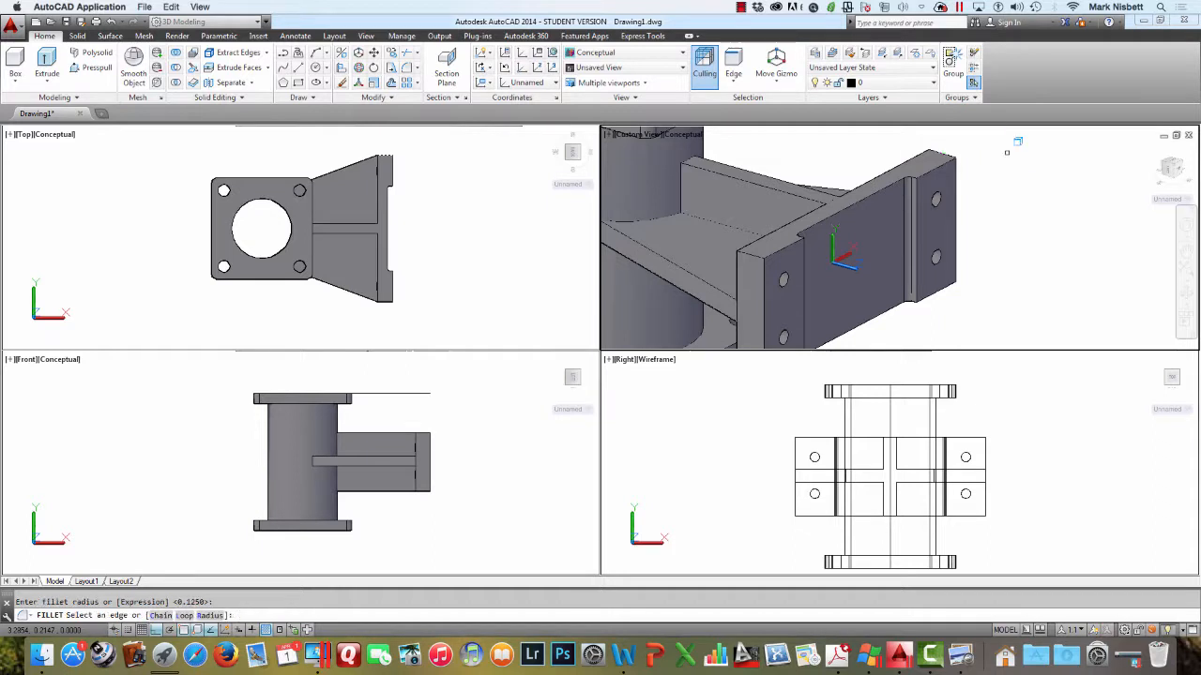
click(743, 262)
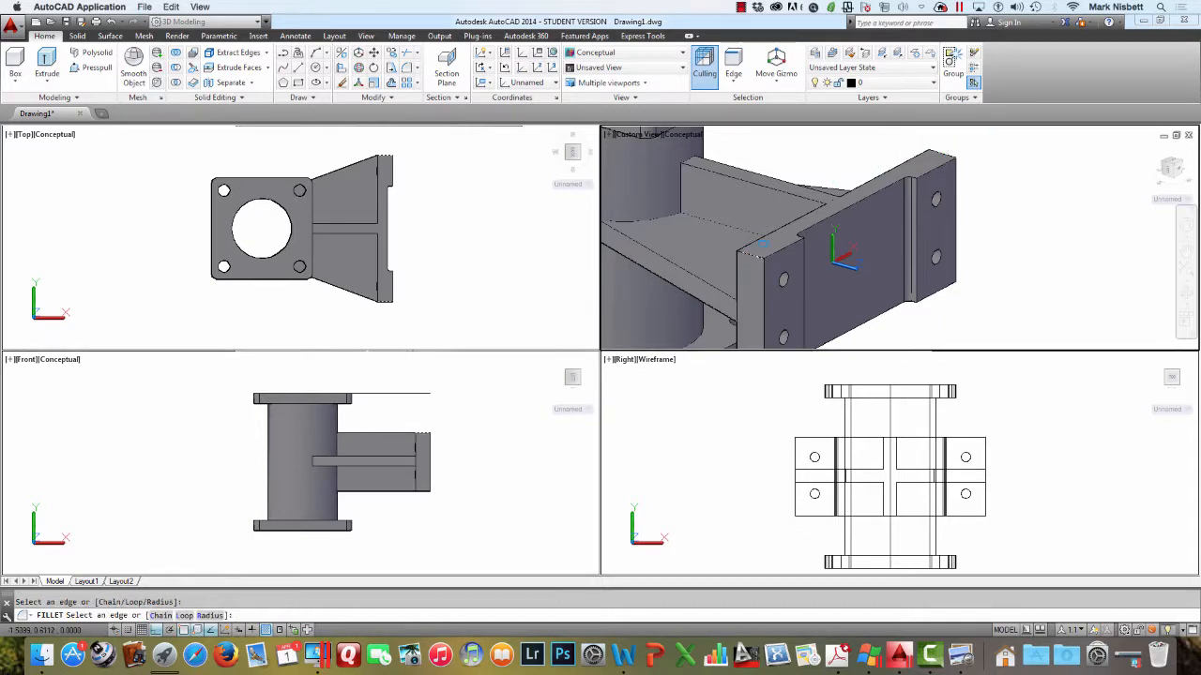
shift+middle_drag(938, 300, 771, 267)
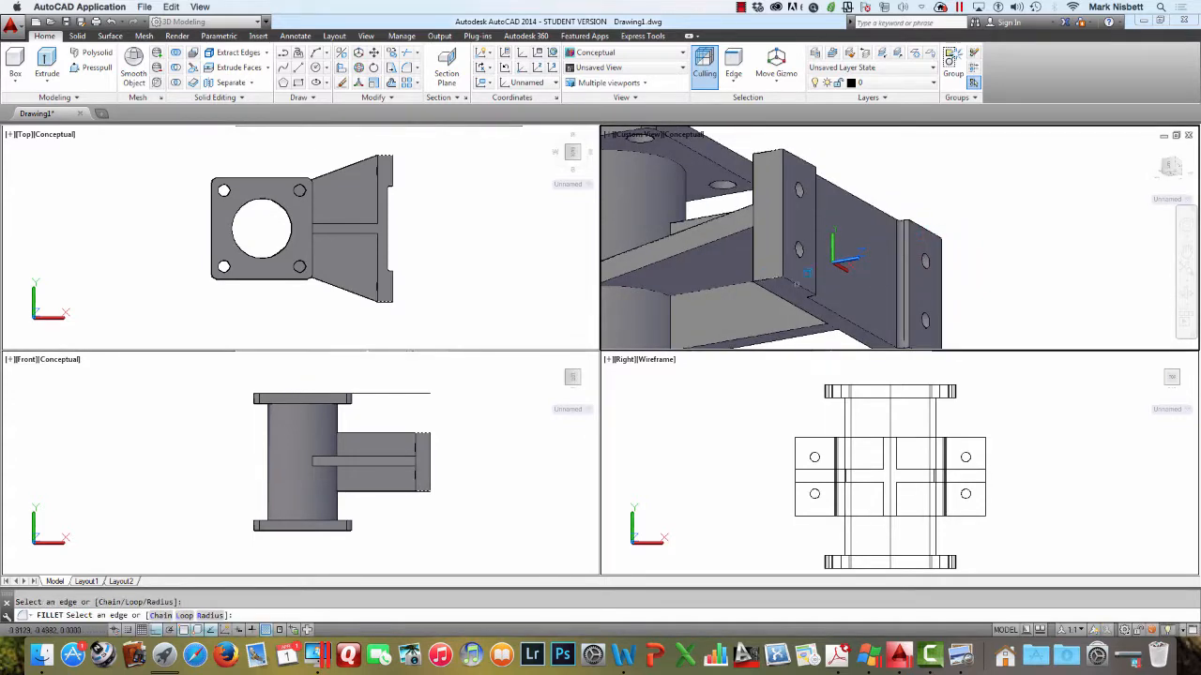
shift+middle_drag(966, 306, 814, 274)
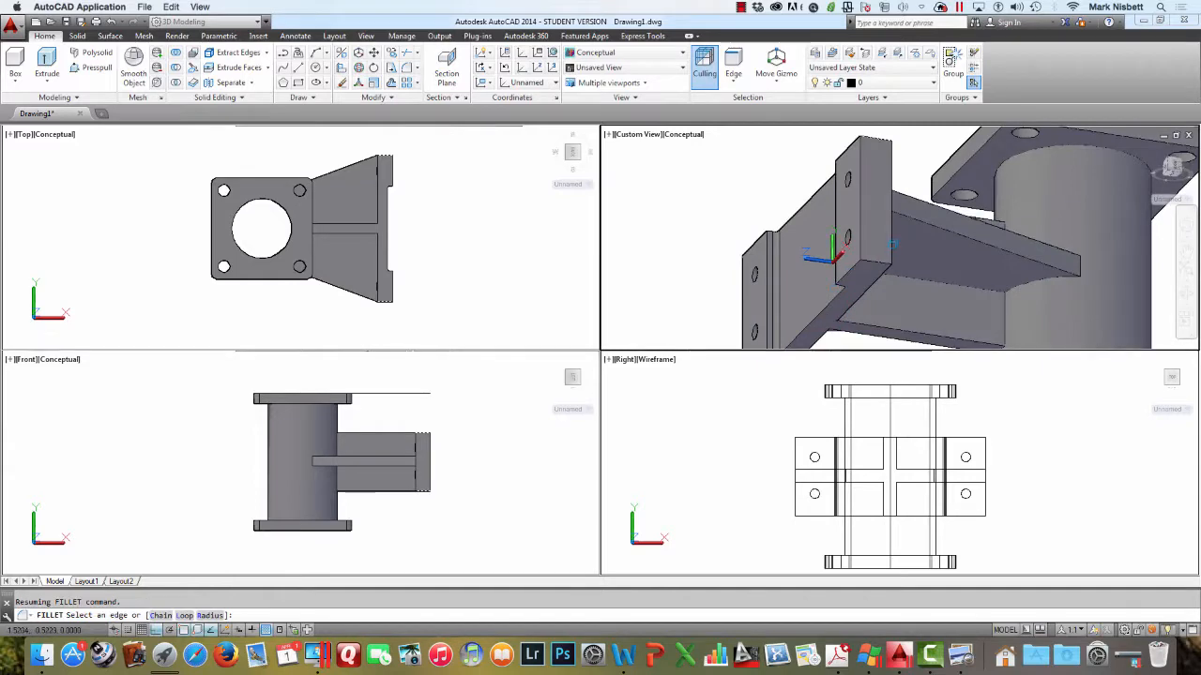
key(Return)
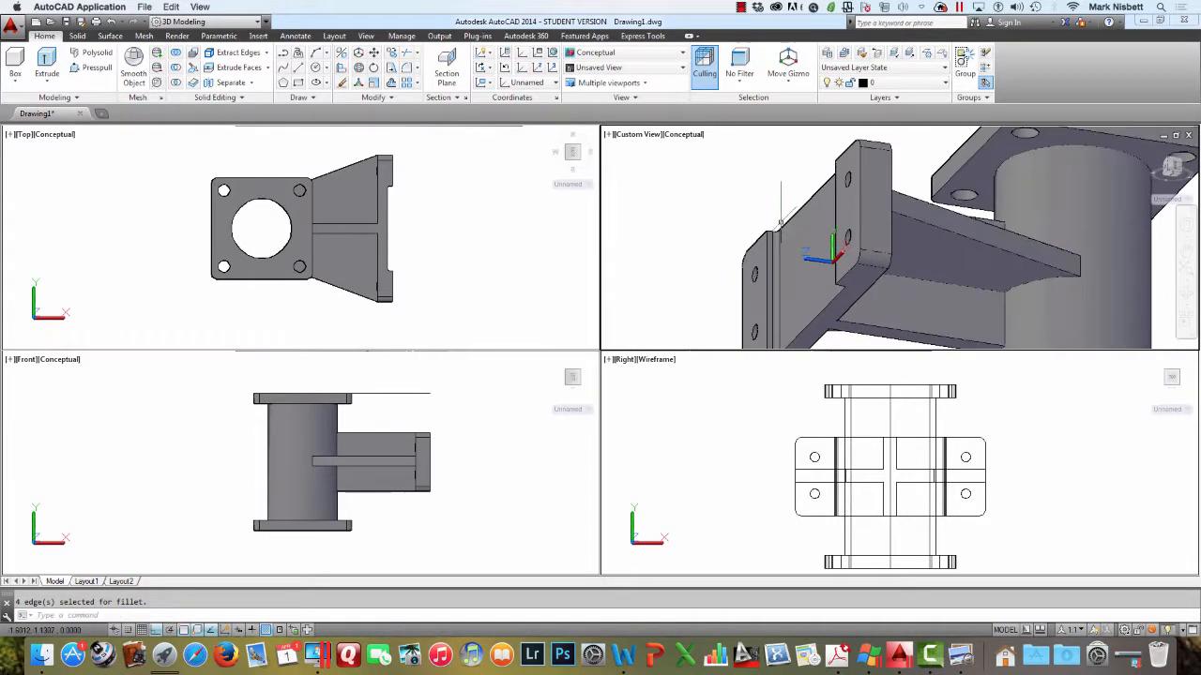
Fillet the whole edge loop around the base flange's upper face with a radius of .125, using the Loop option
shift+middle_drag(775, 218, 901, 276)
mouse_move(784, 276)
shift+middle_down()
mouse_move(866, 225)
mouse_move(792, 259)
shift+middle_up()
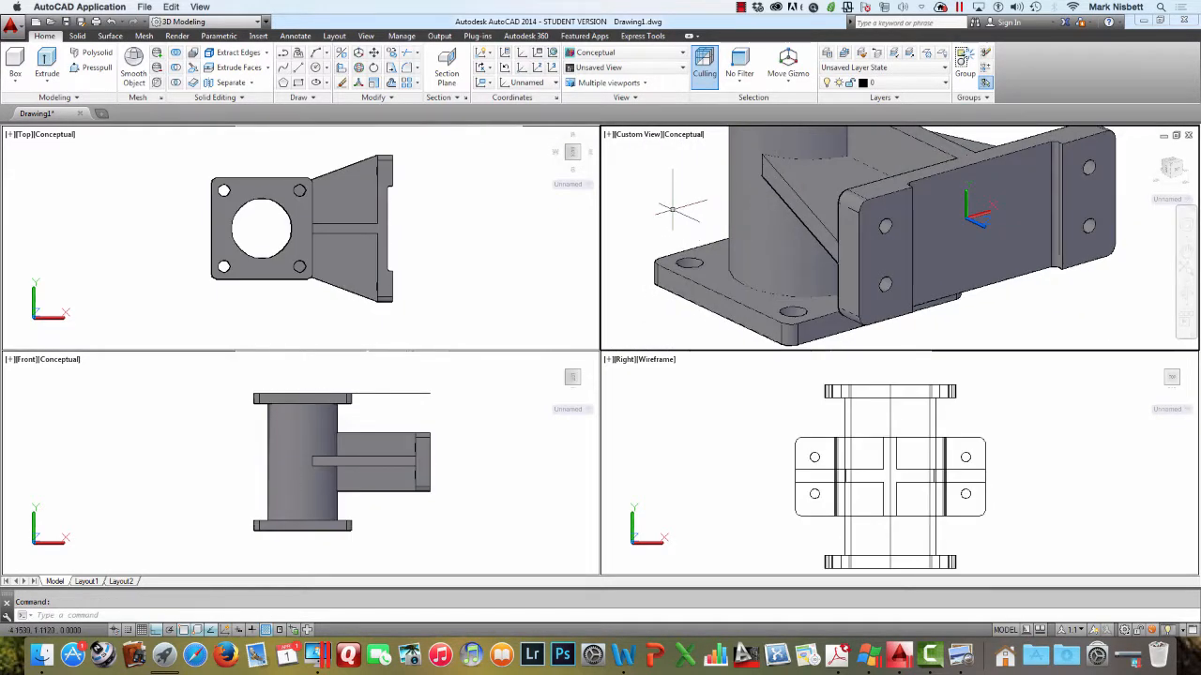
text(f)
key(Return)
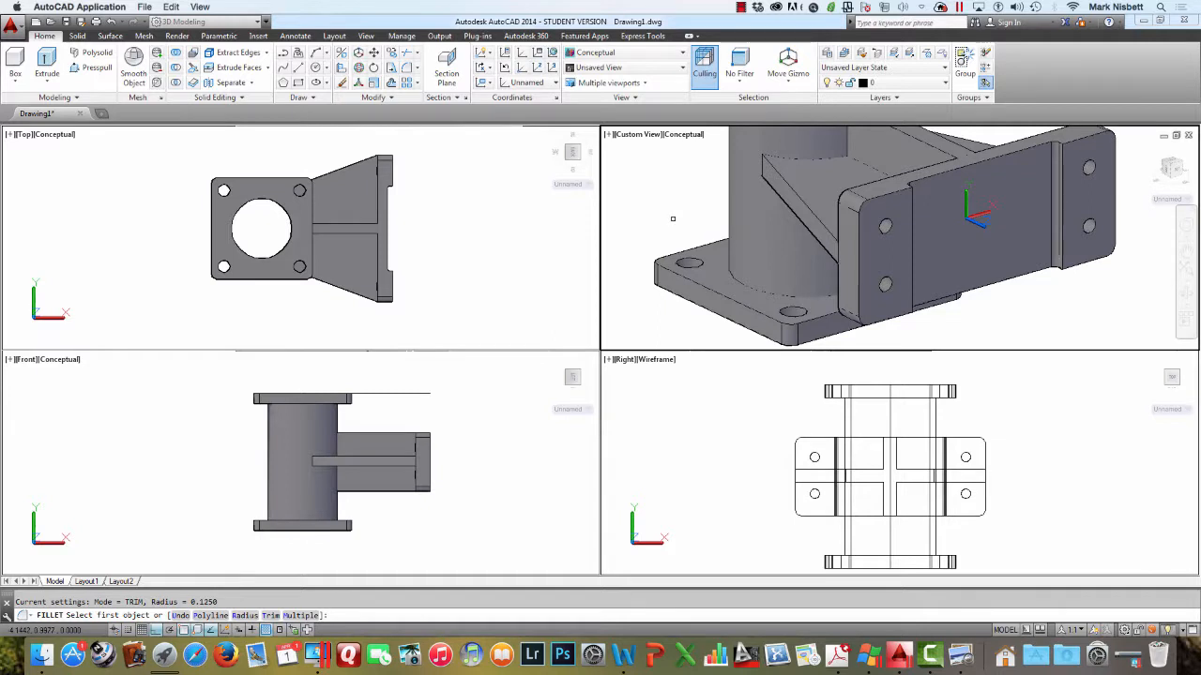
text(r)
key(Return)
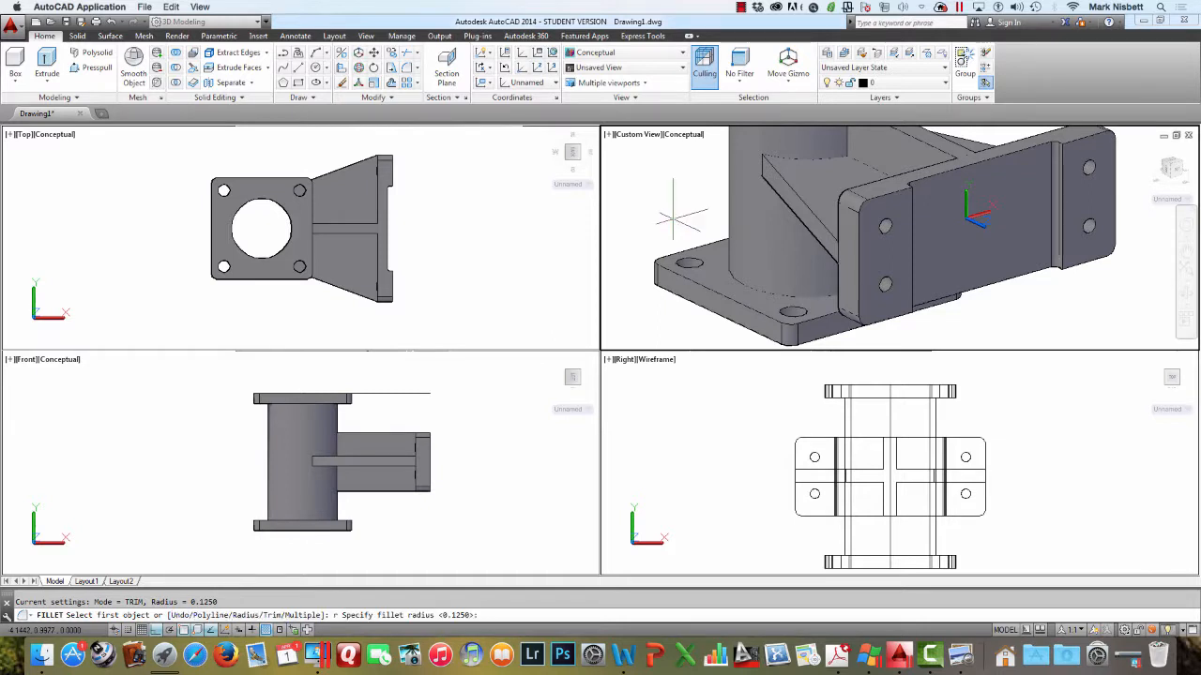
key(Return)
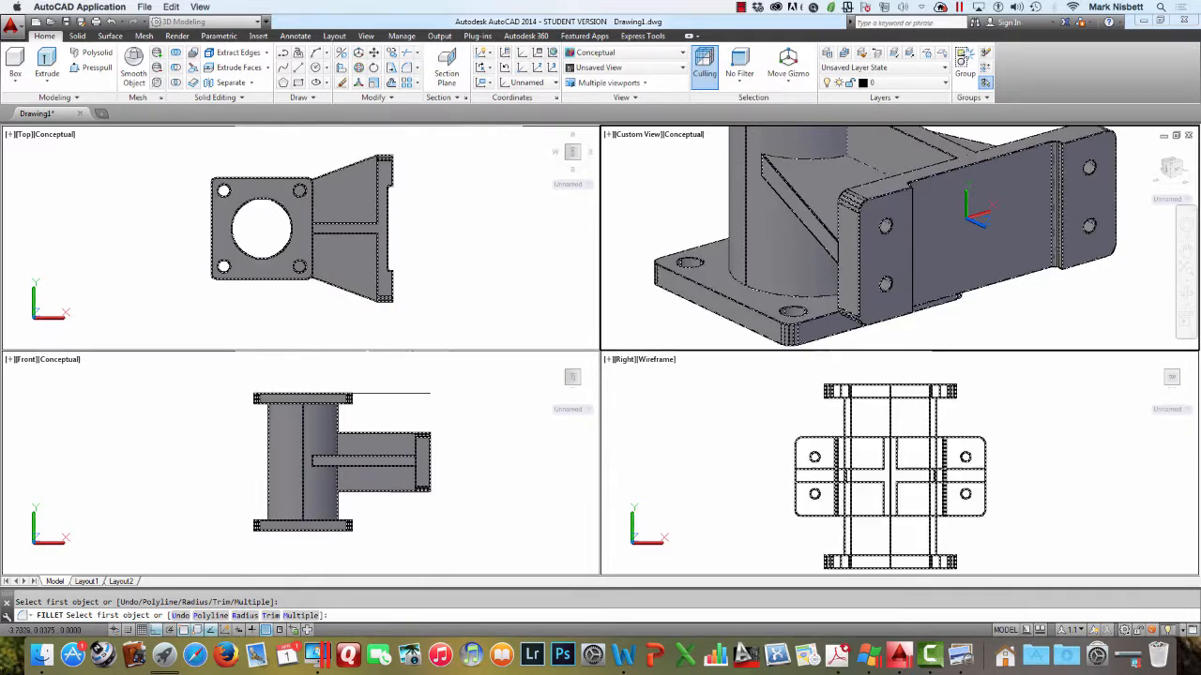
click(712, 278)
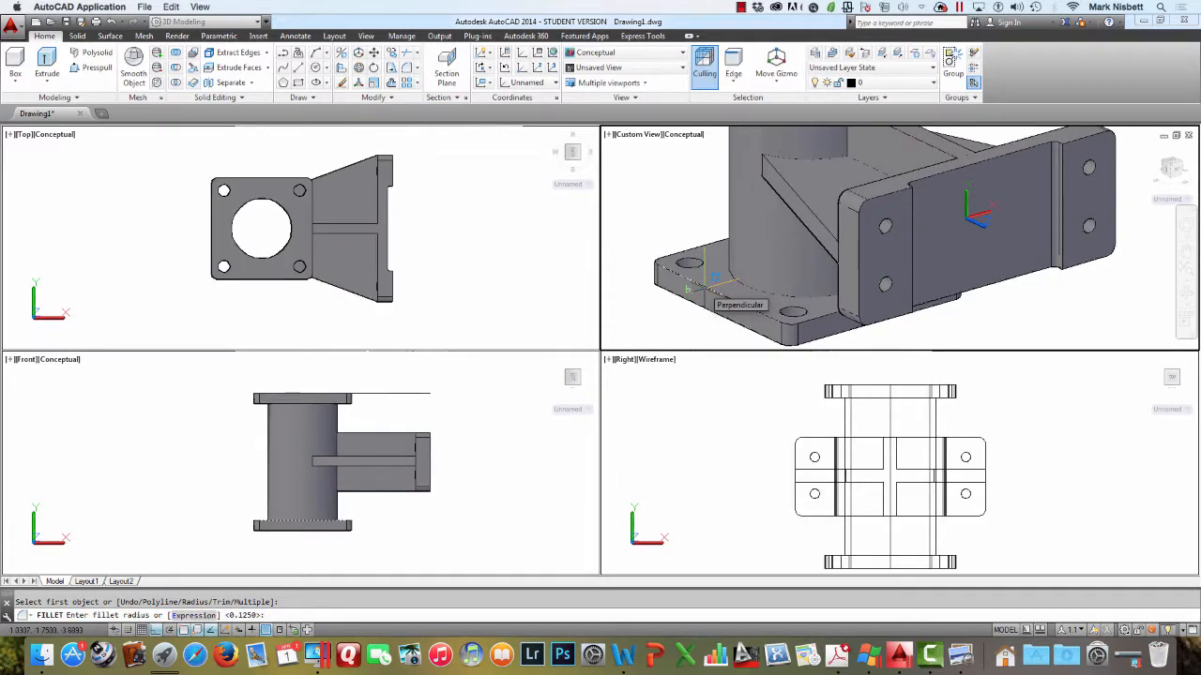
key(Return)
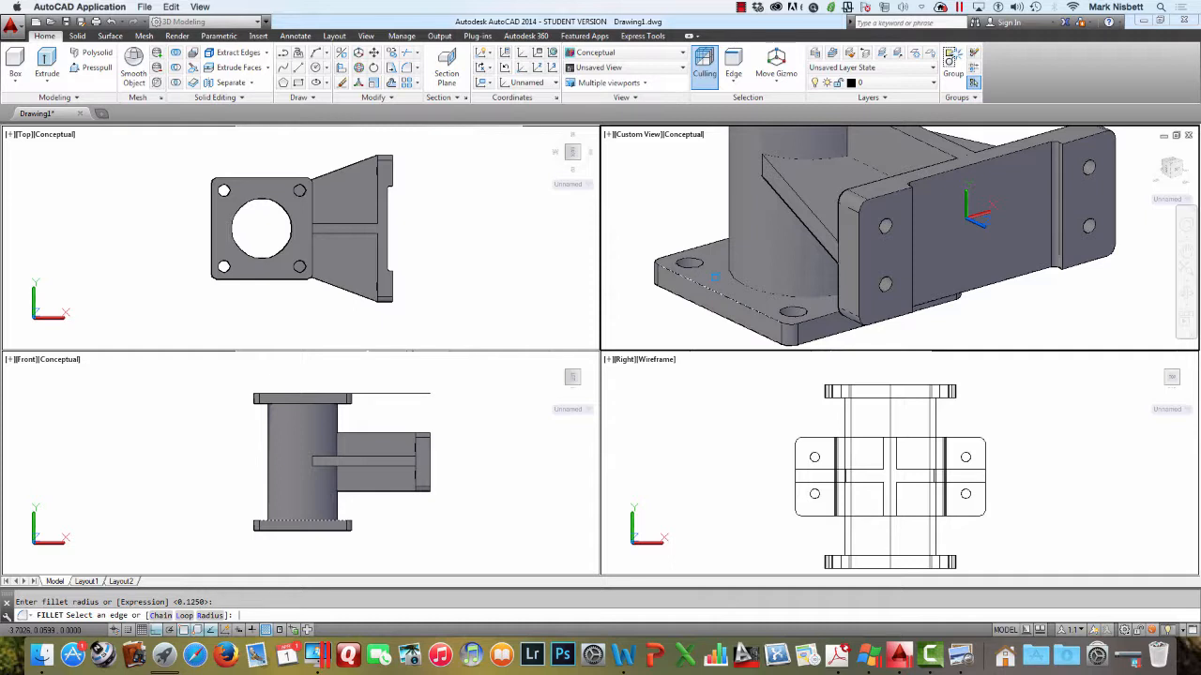
text(l)
key(Return)
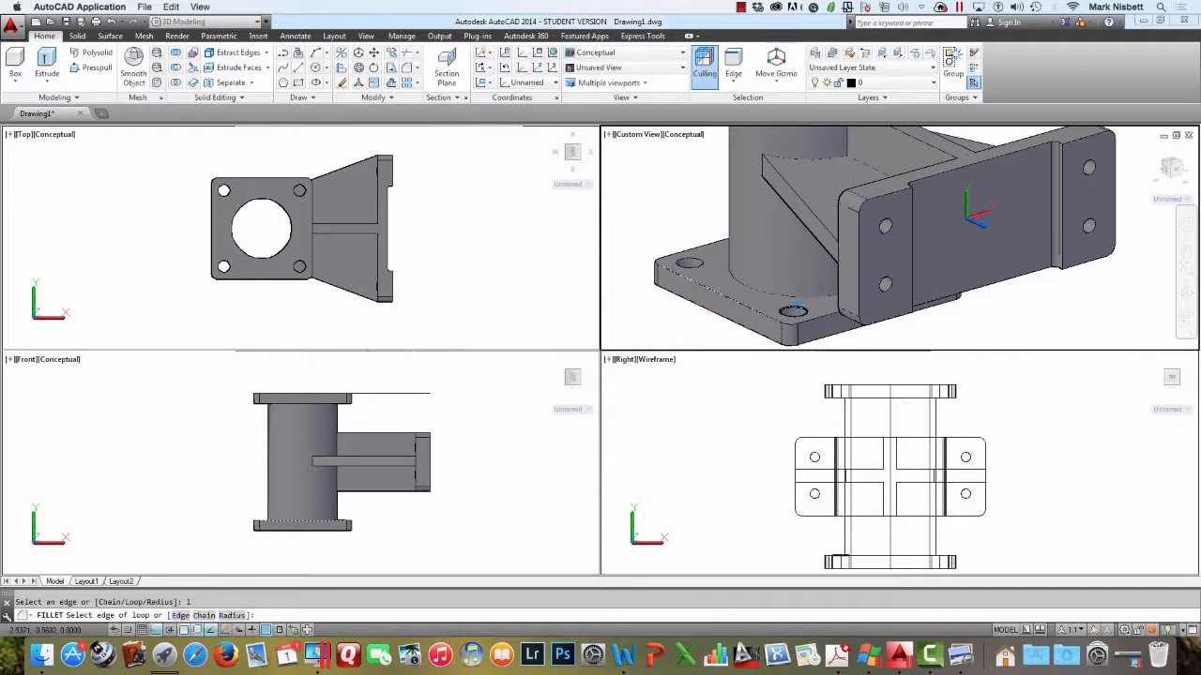
click(790, 312)
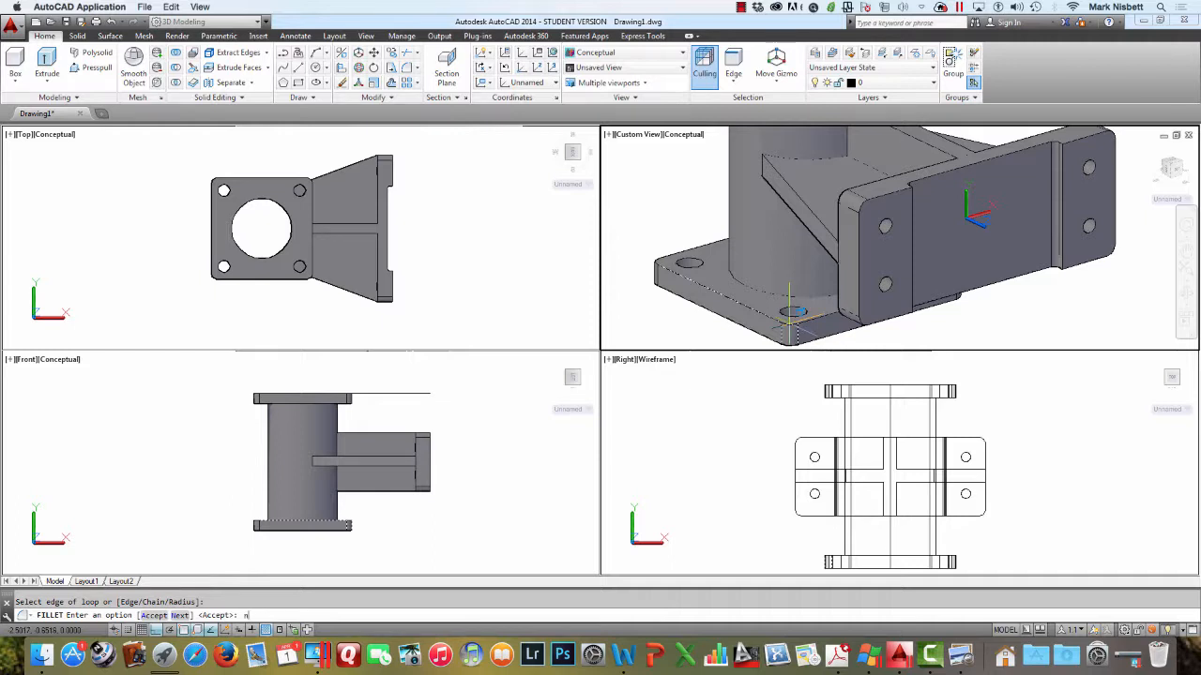
key(Return)
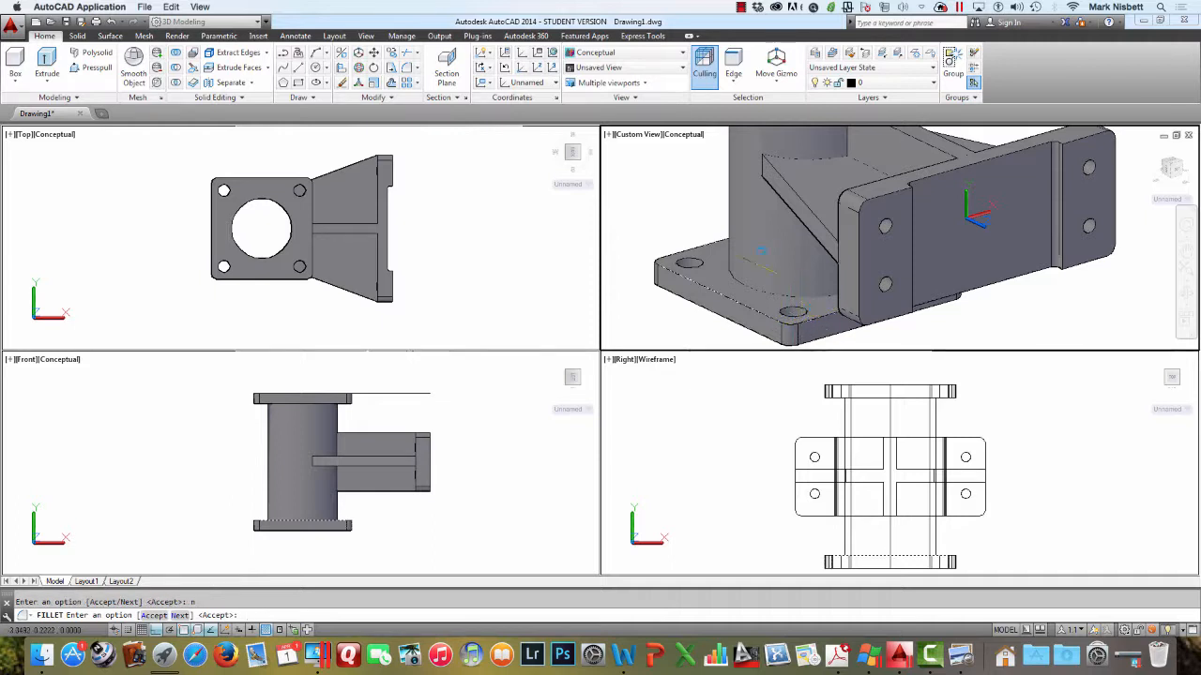
key(Return)
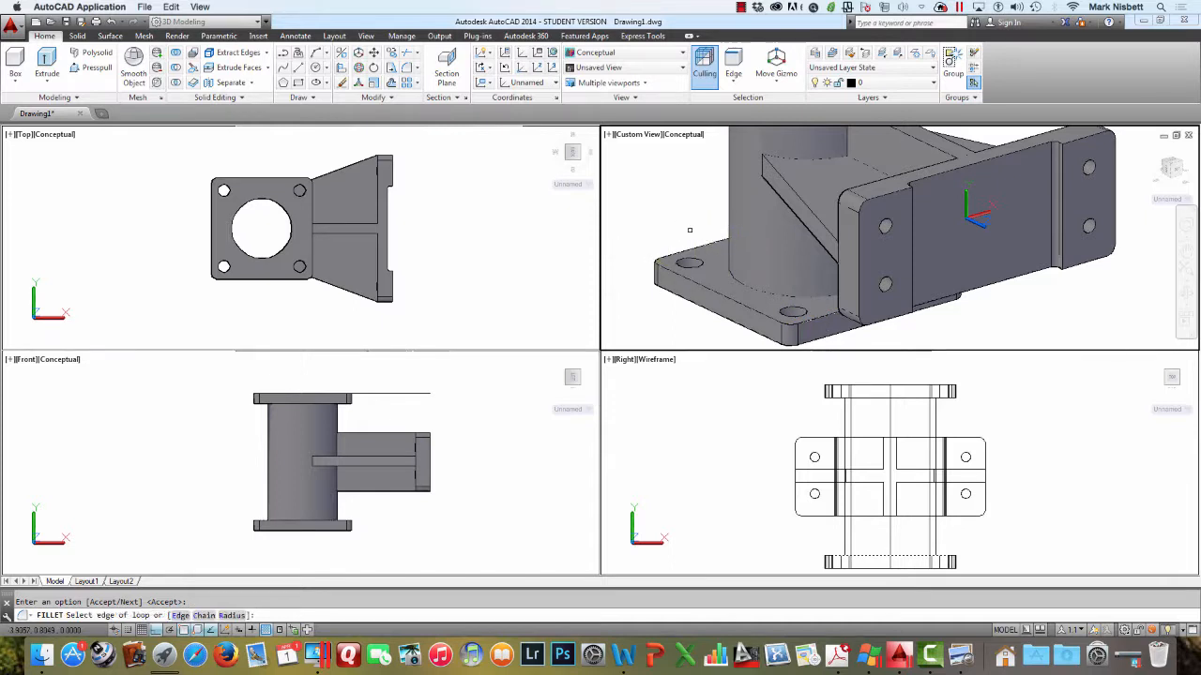
click(690, 229)
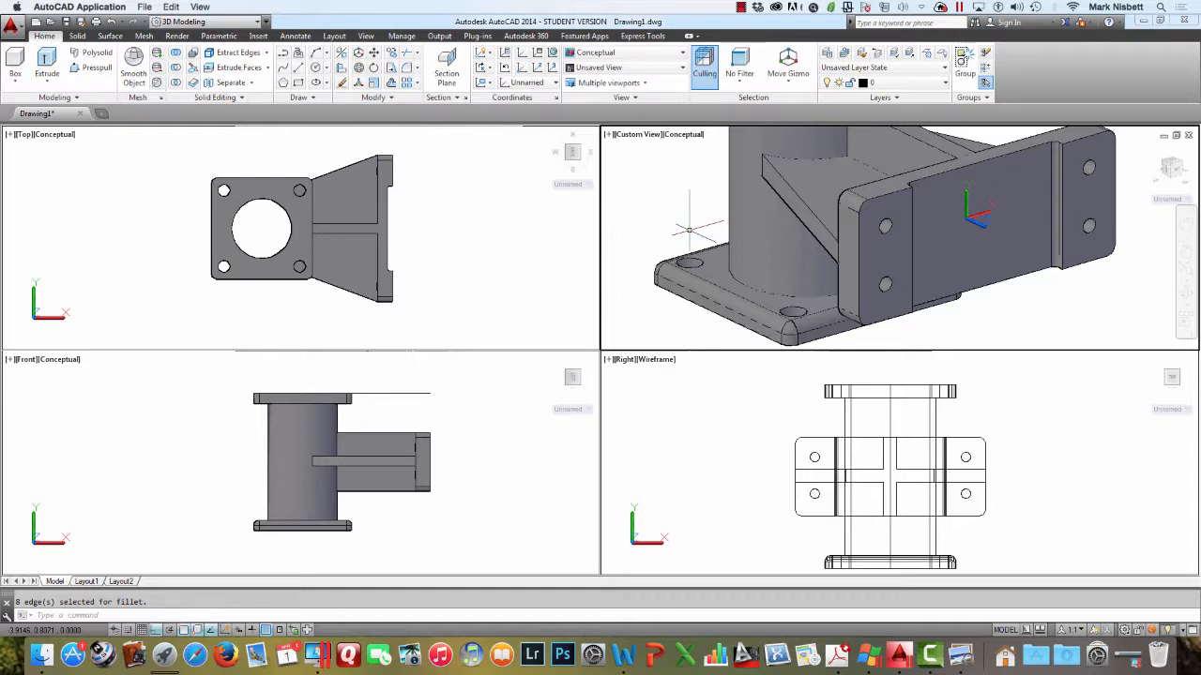
Fillet the circular edge where the cylinder meets the base flange with a radius of .125
key(Return)
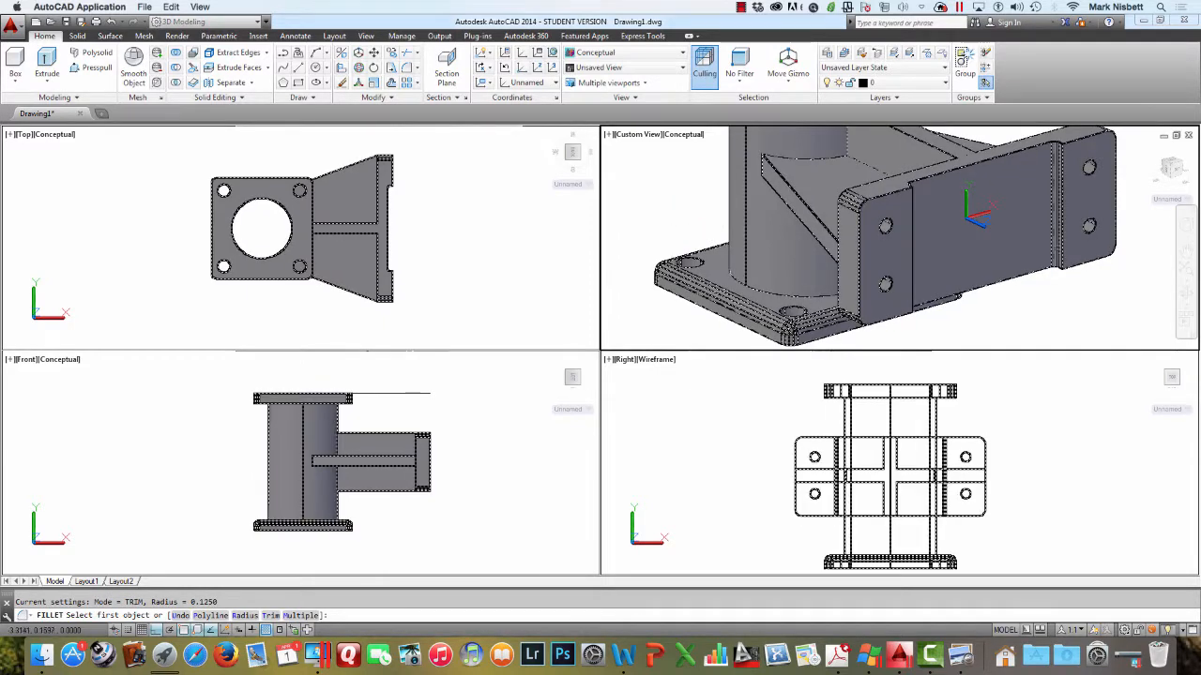
click(738, 267)
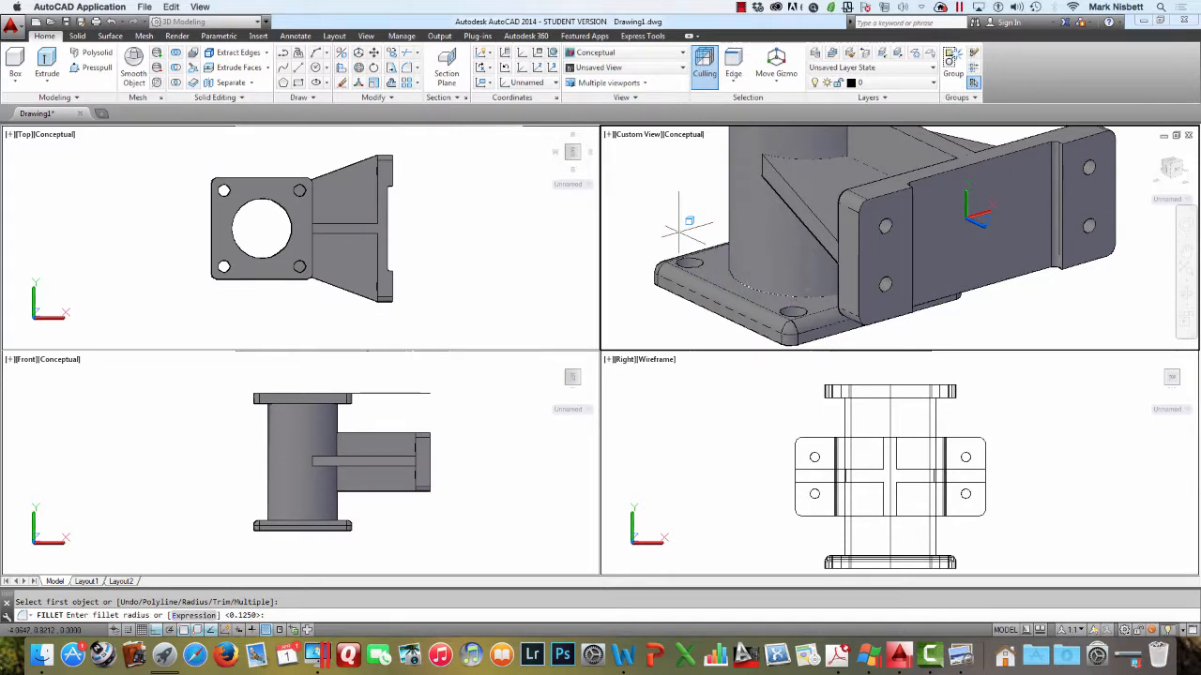
key(Return)
key(Return)
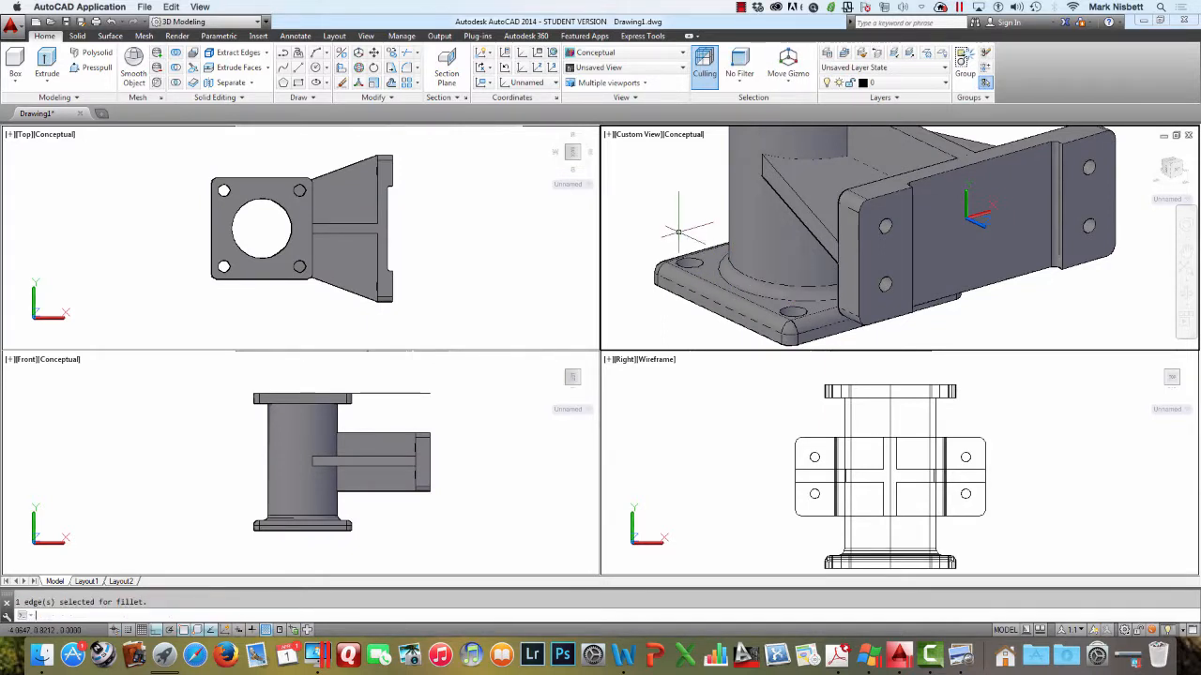
Fillet the whole edge loop around the top flange's underside with a radius of .125, using the Loop option
shift+middle_drag(676, 231, 847, 332)
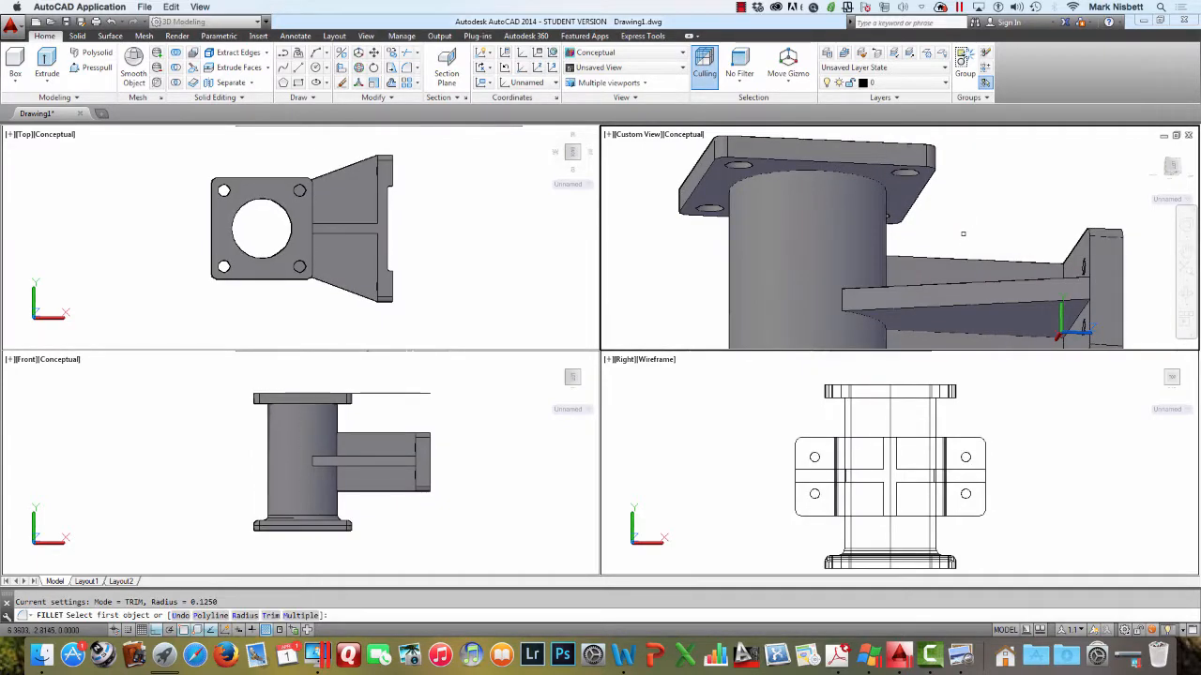
text(f)
key(Return)
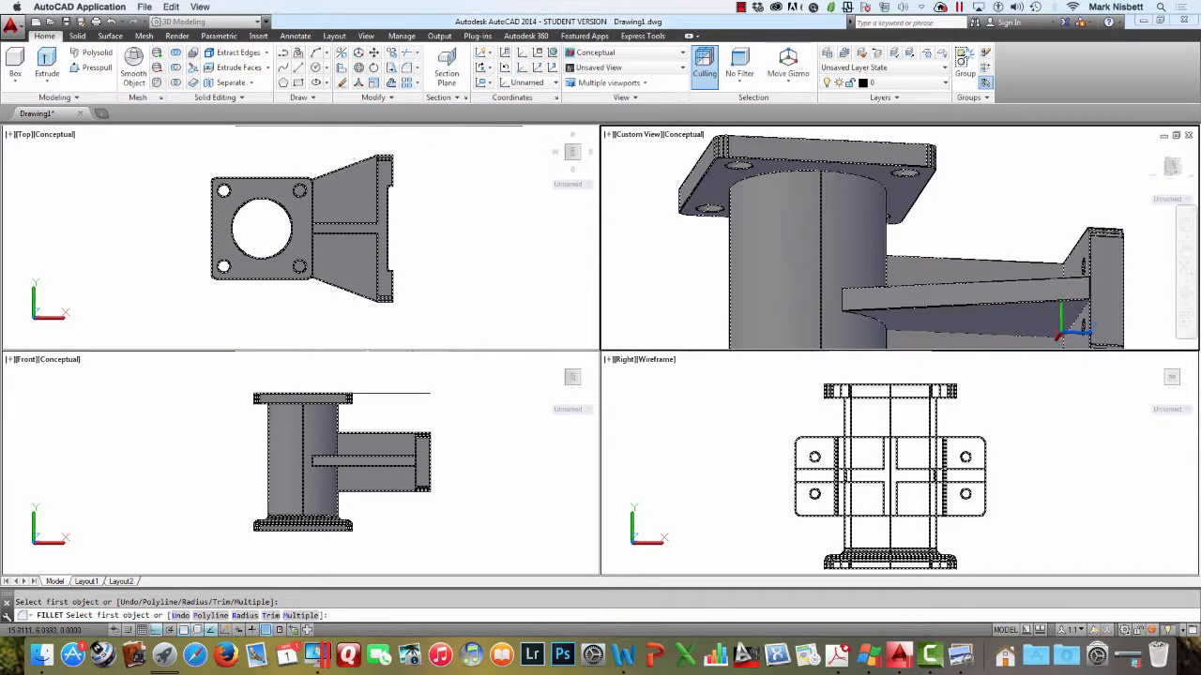
click(822, 155)
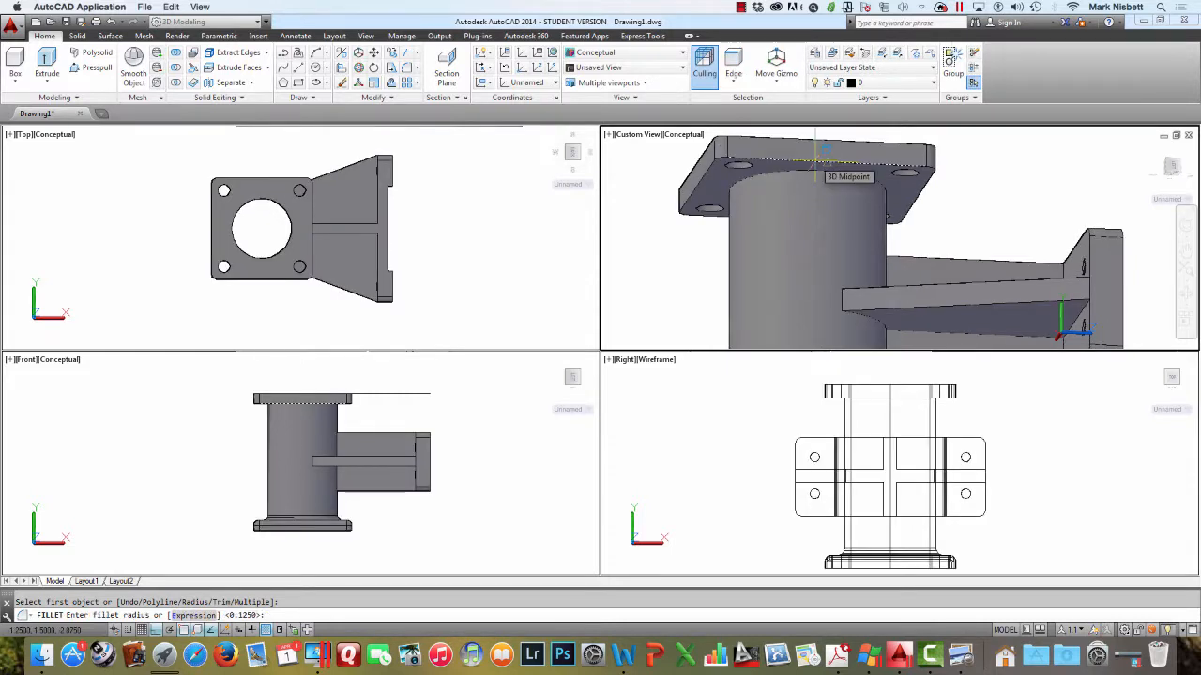
key(Return)
text(l)
key(Return)
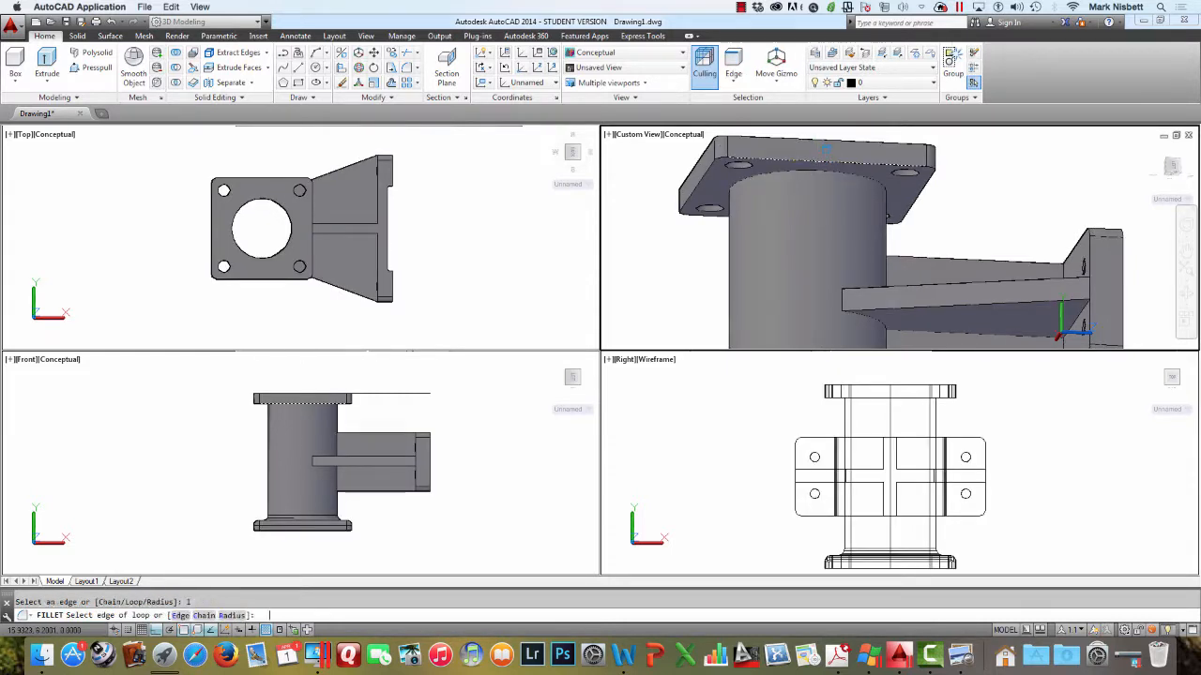
click(723, 143)
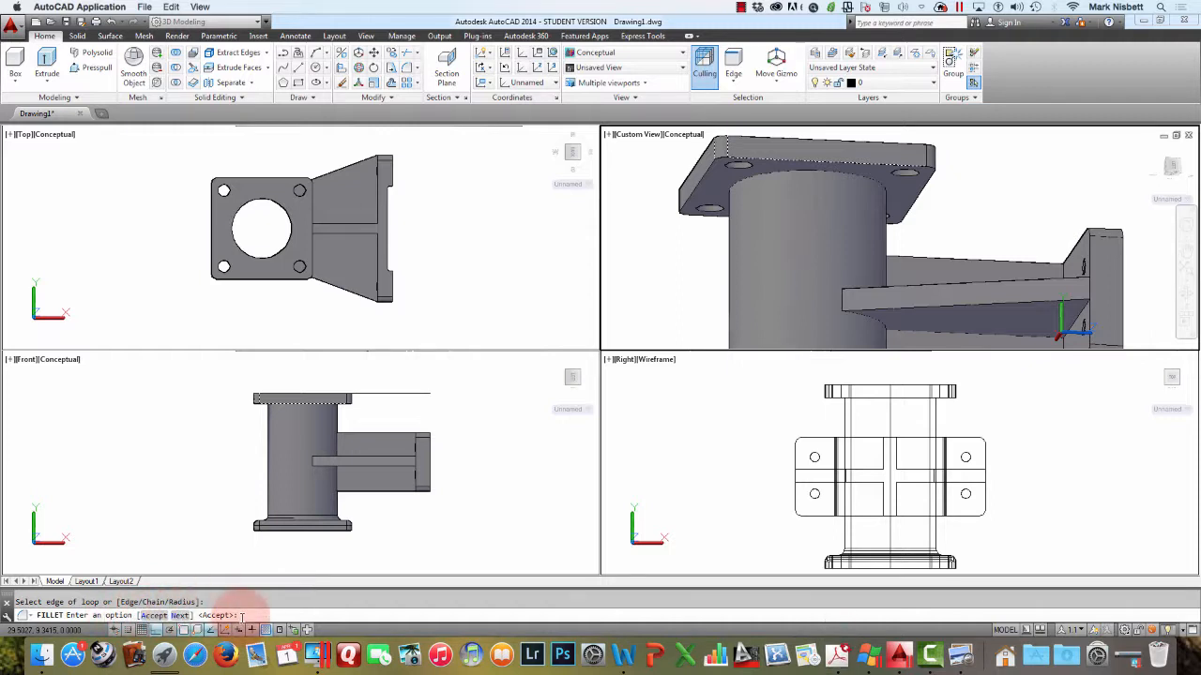
text(n)
key(Return)
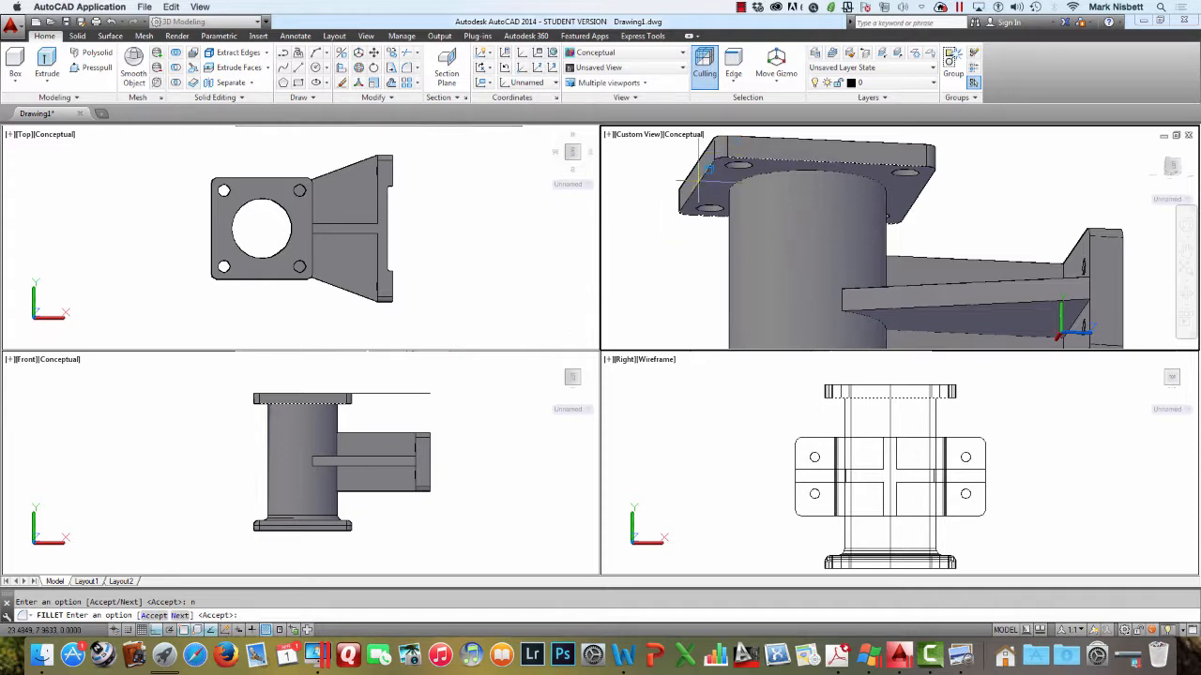
key(Return)
key(Return)
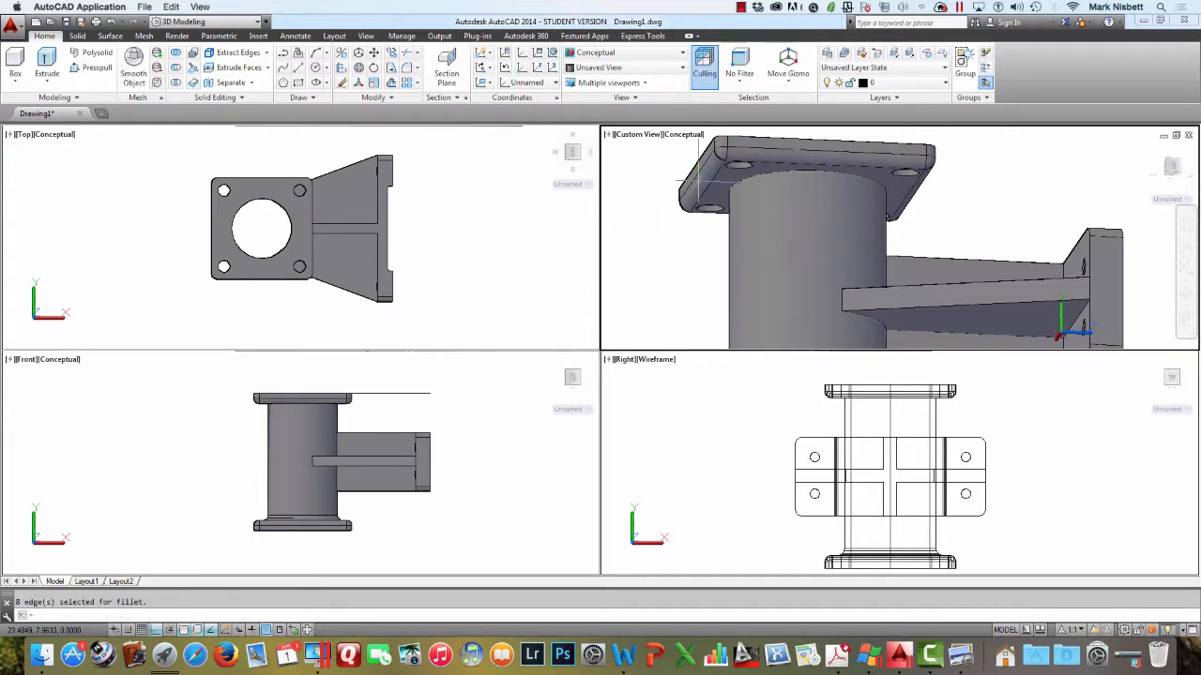
Fillet the circular edge where the cylinder meets the underside of the top flange with a radius of .125
key(Return)
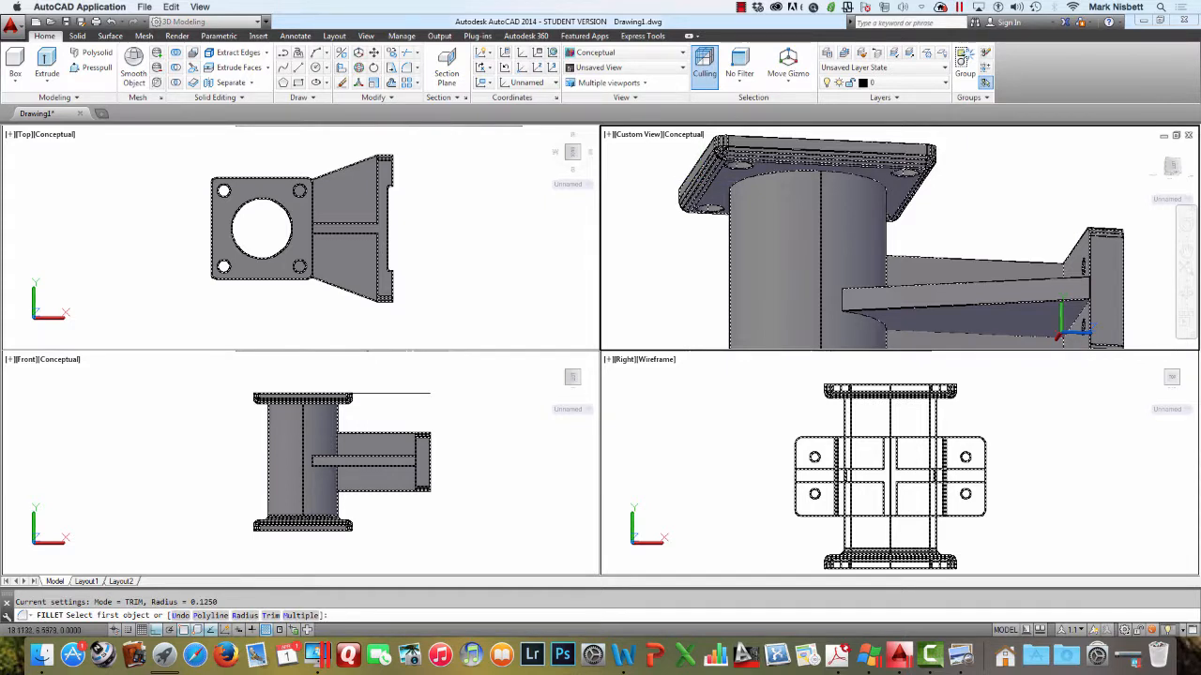
click(780, 172)
key(Return)
key(Return)
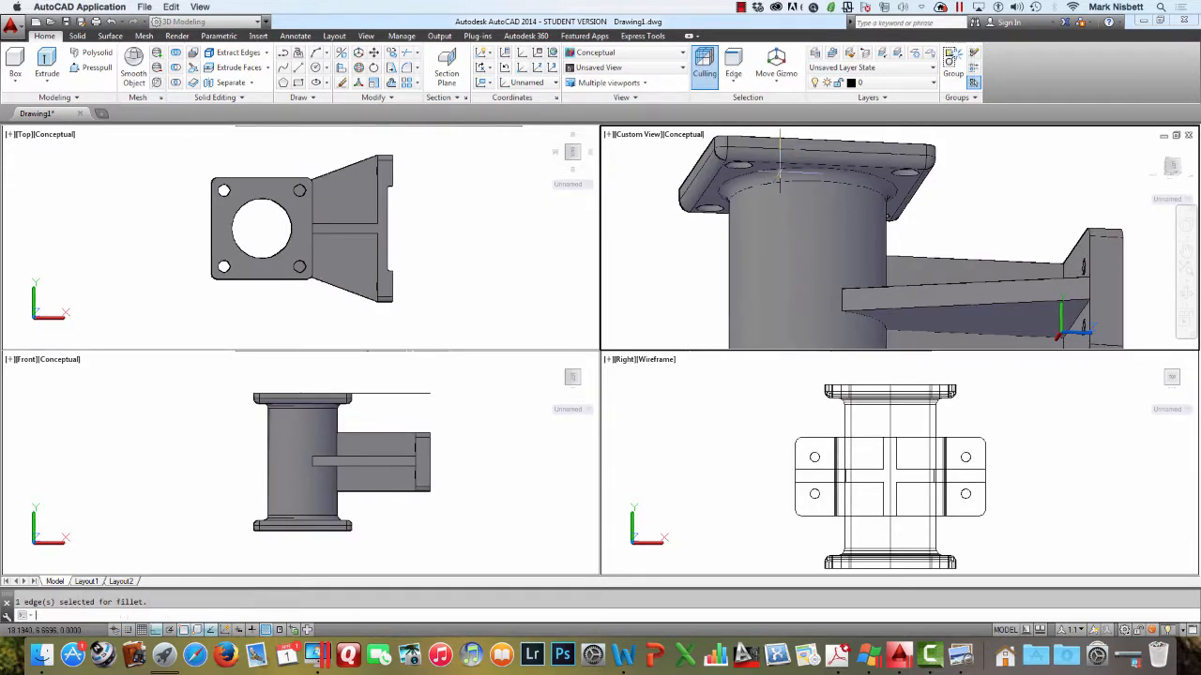
scroll(957, 225, down, 4)
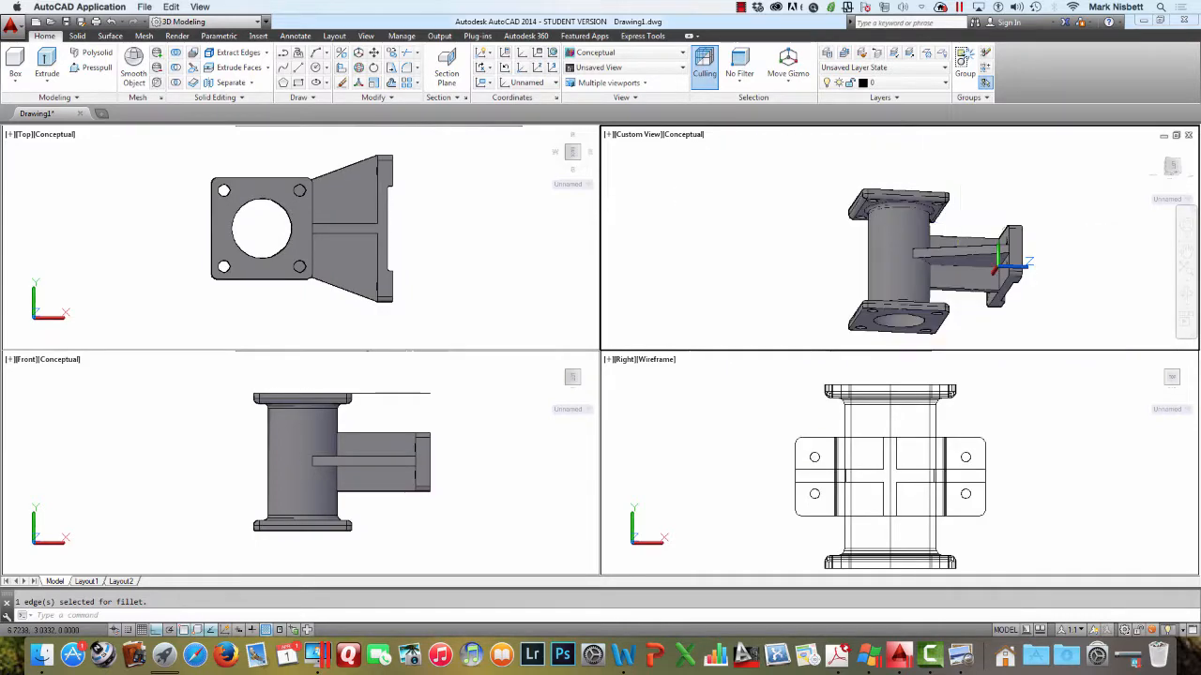
scroll(901, 253, up, 3)
mouse_move(896, 246)
shift+middle_down()
mouse_move(885, 236)
mouse_move(903, 253)
shift+middle_up()
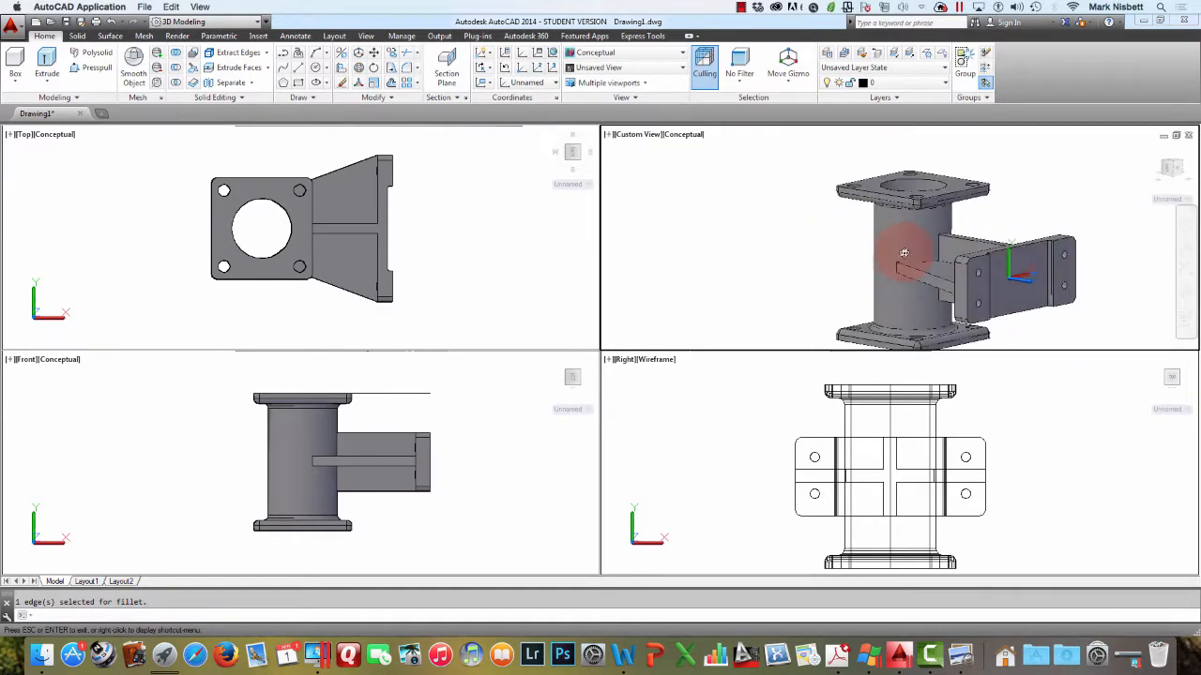
middle_drag(1002, 210, 931, 177)
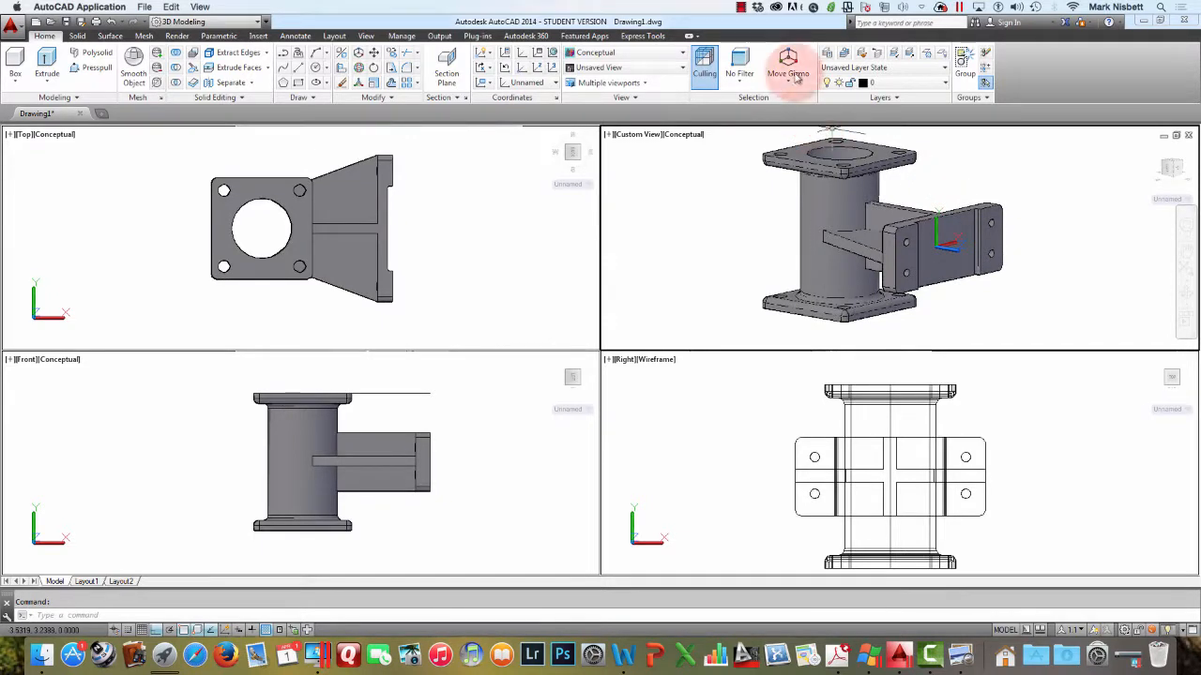
click(742, 7)
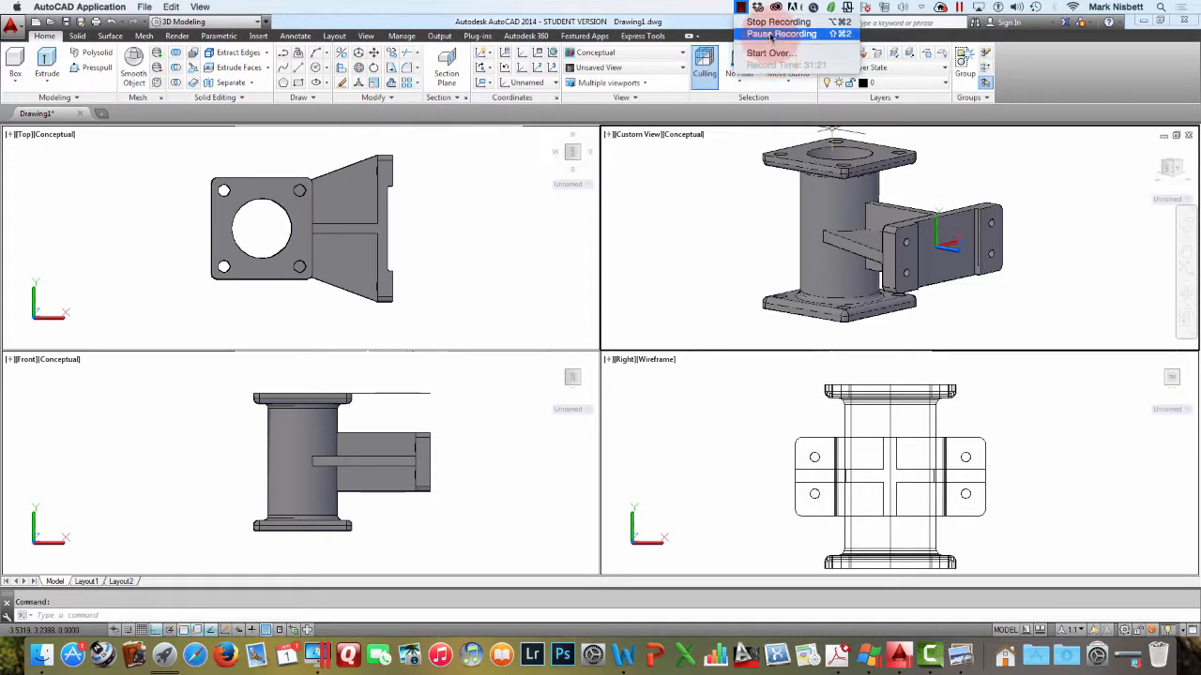
click(731, 206)
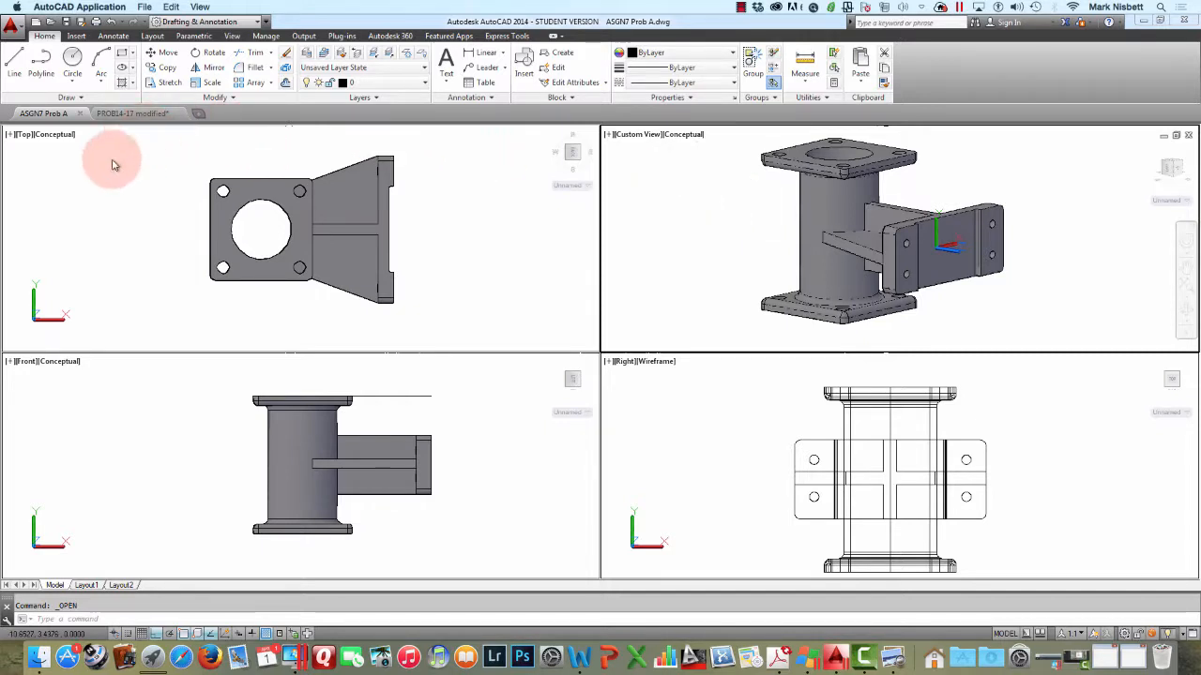
Save a copy of the ASGN7 Prob A drawing in the CAD102 folder under the name ASGN7 Prob B
mouse_move(36, 116)
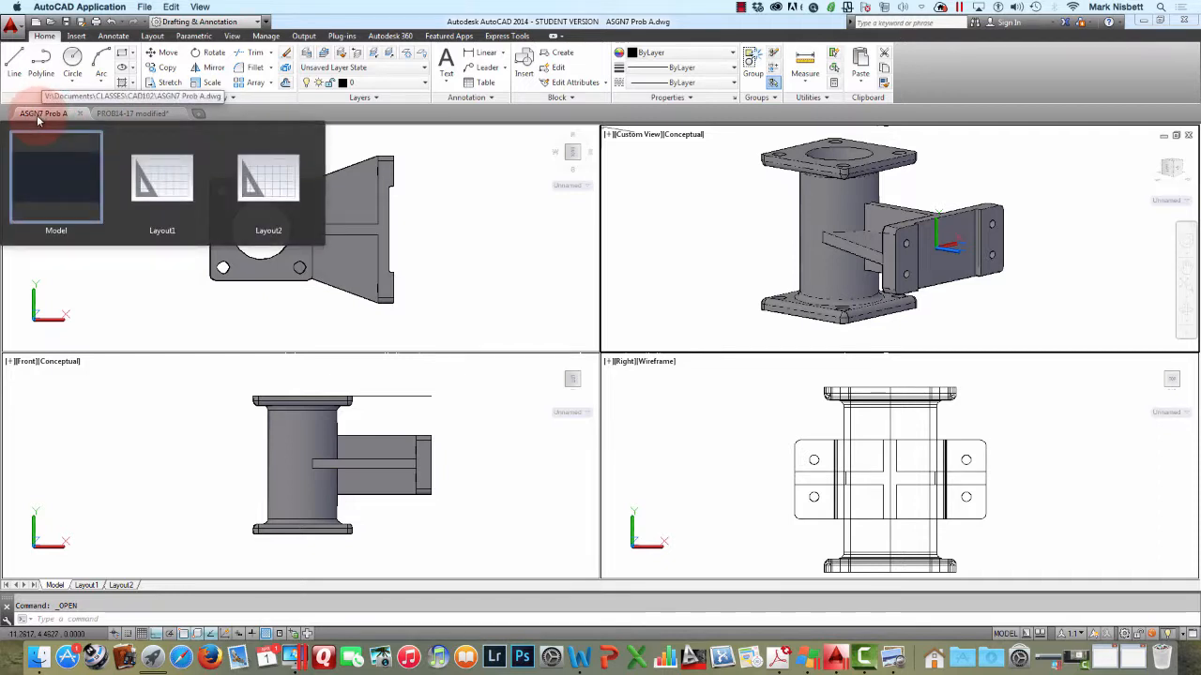
mouse_move(167, 182)
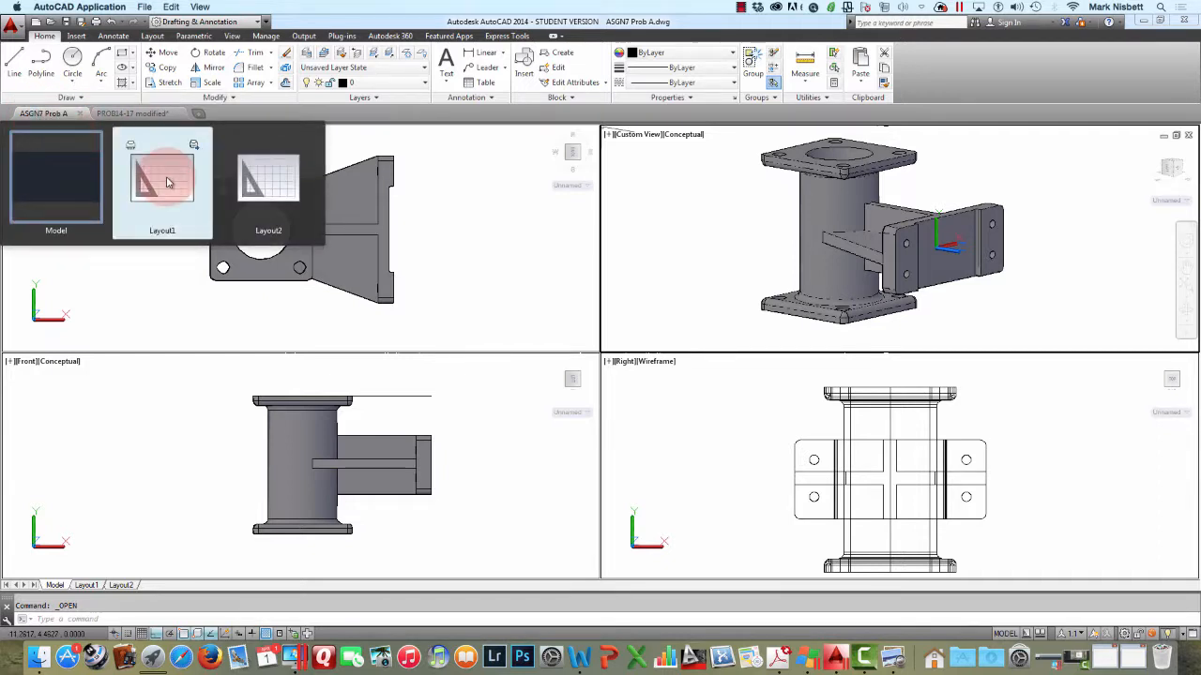
click(13, 28)
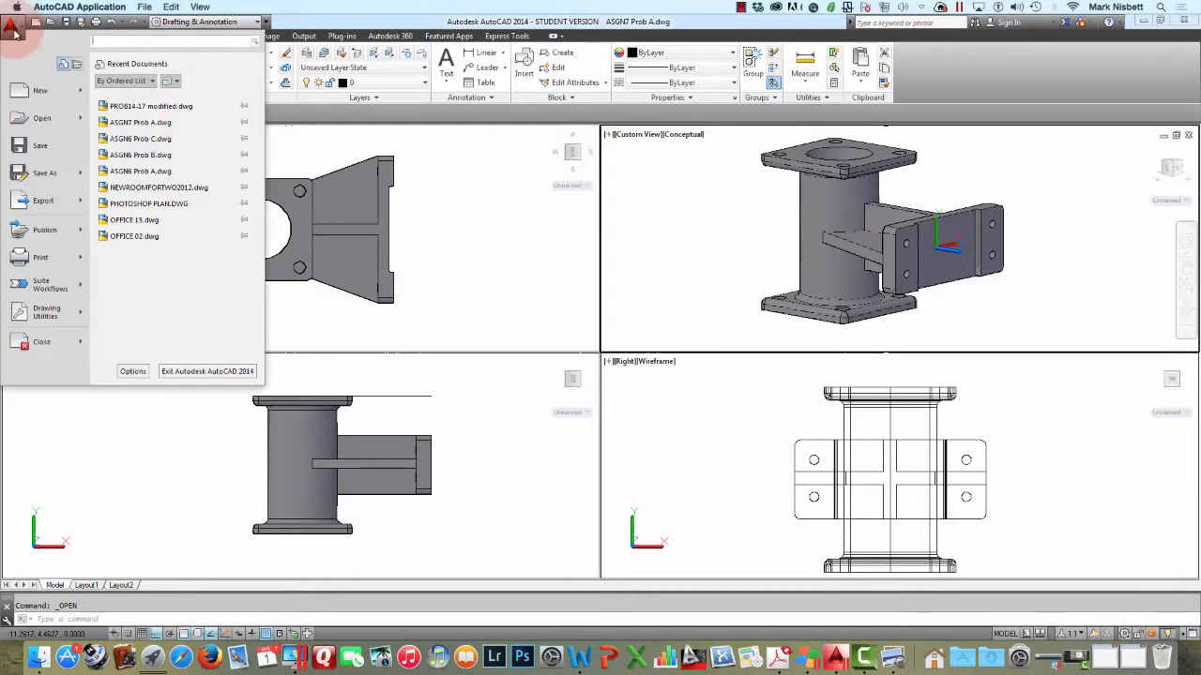
click(44, 172)
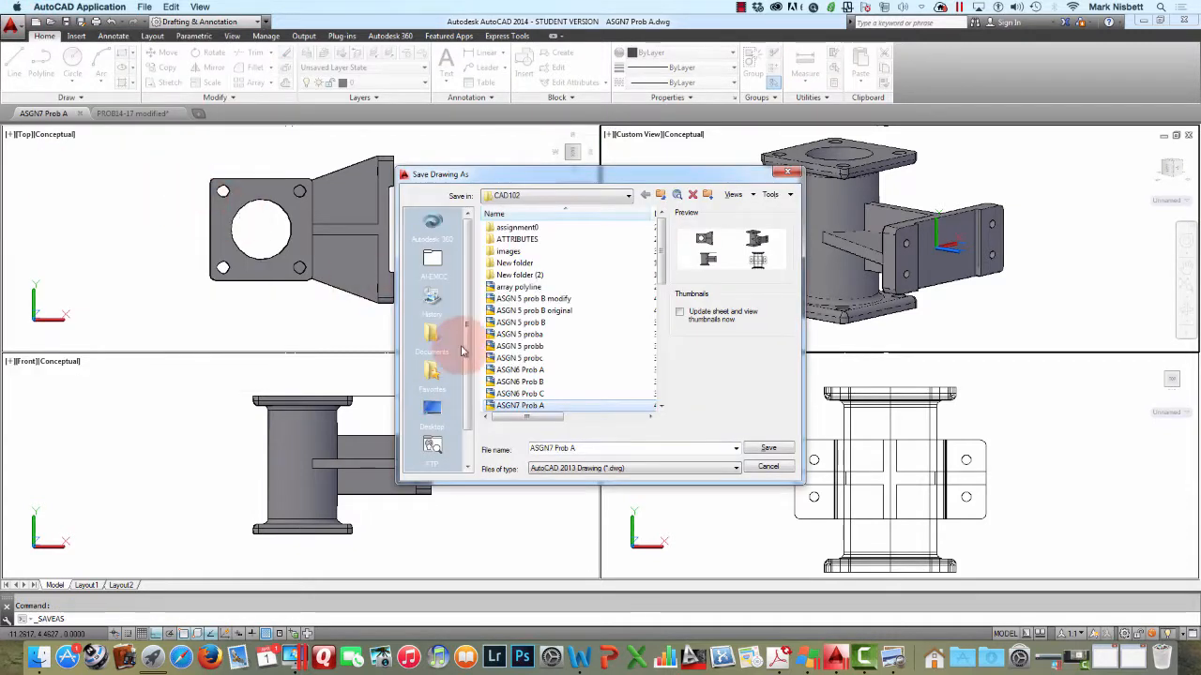
click(586, 447)
click(587, 447)
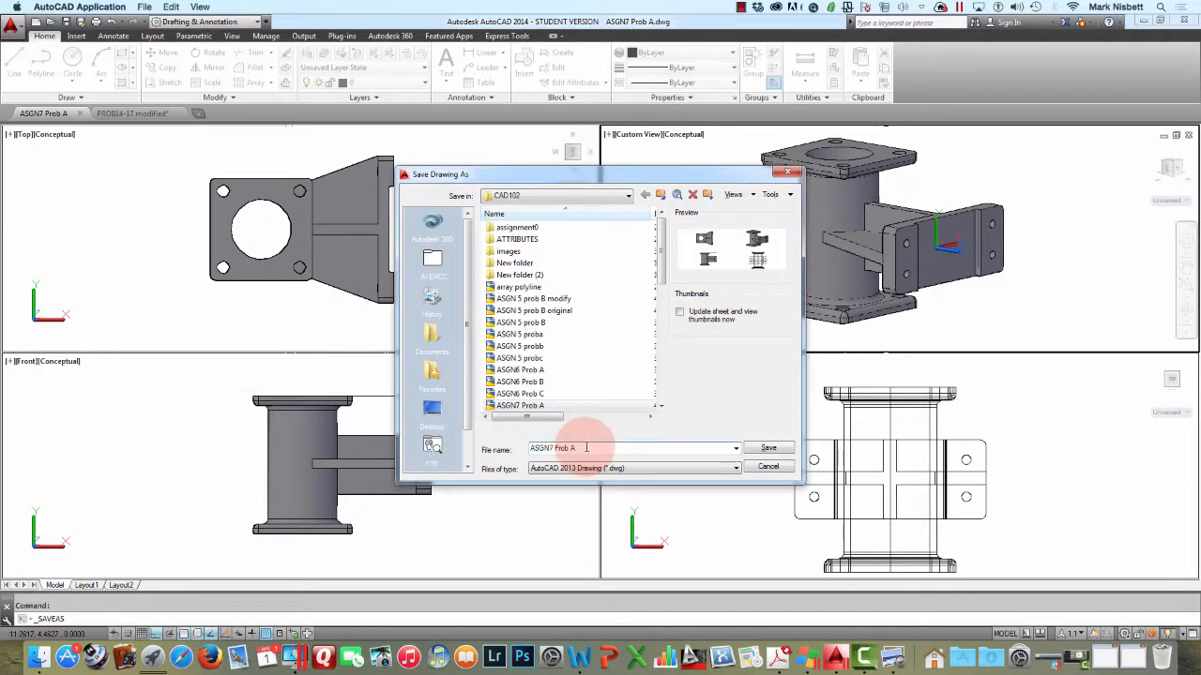
key(BackSpace)
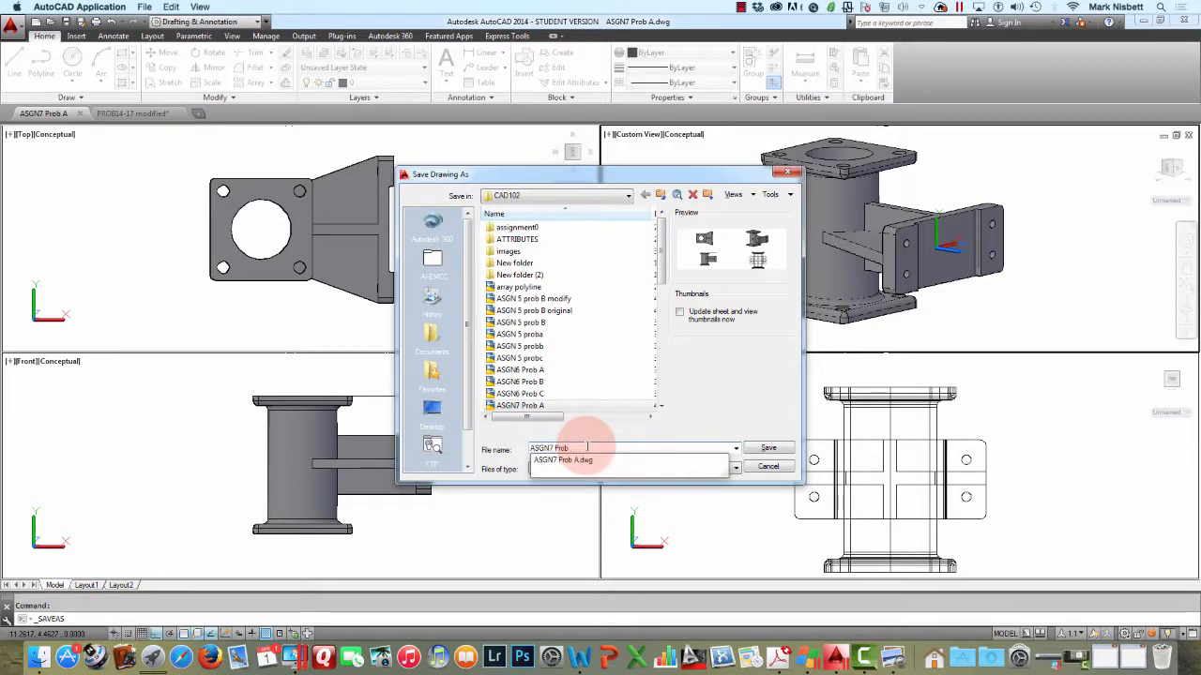
text(B)
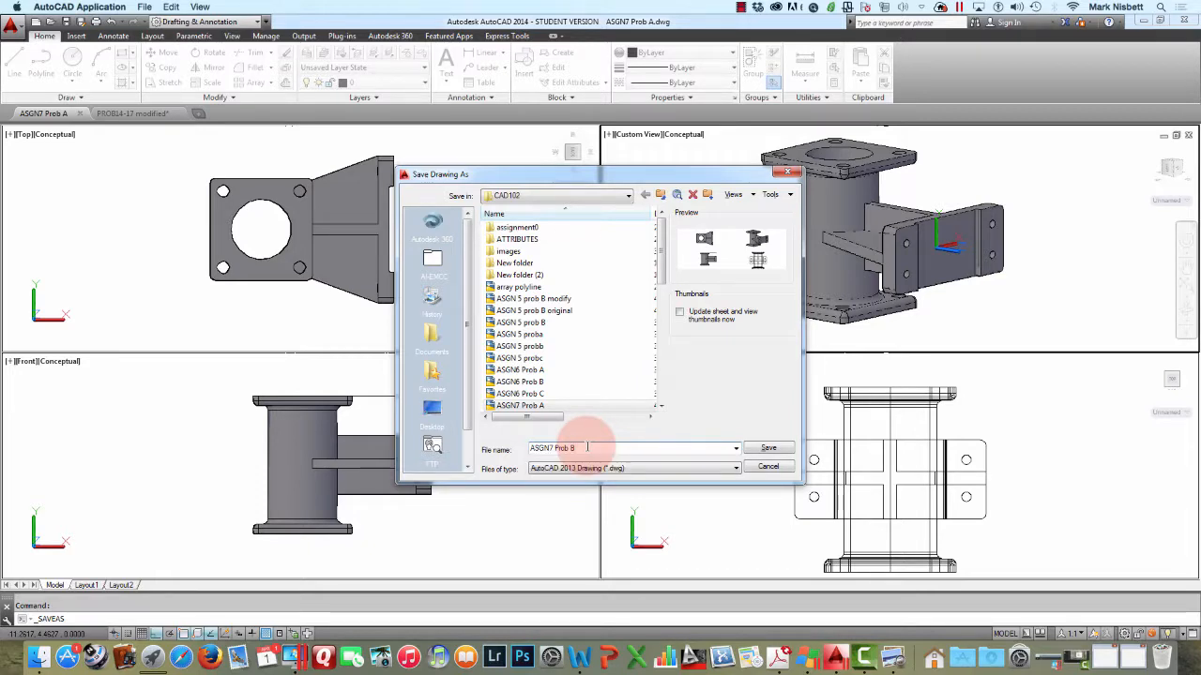
key(Return)
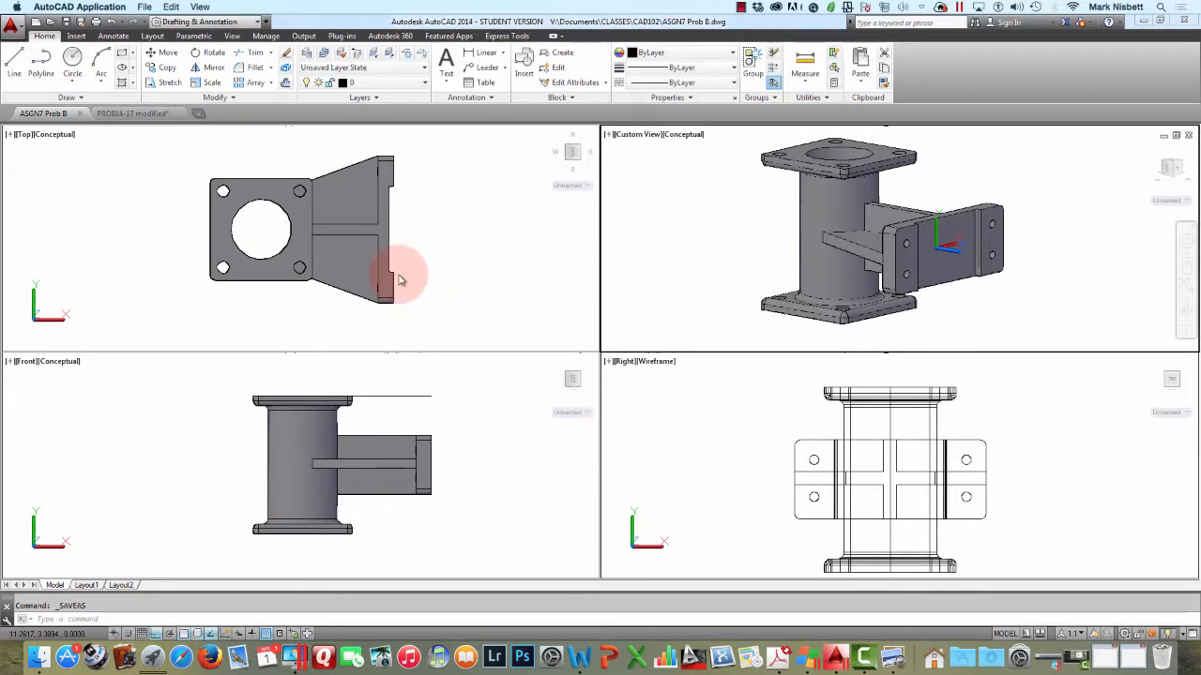
click(619, 197)
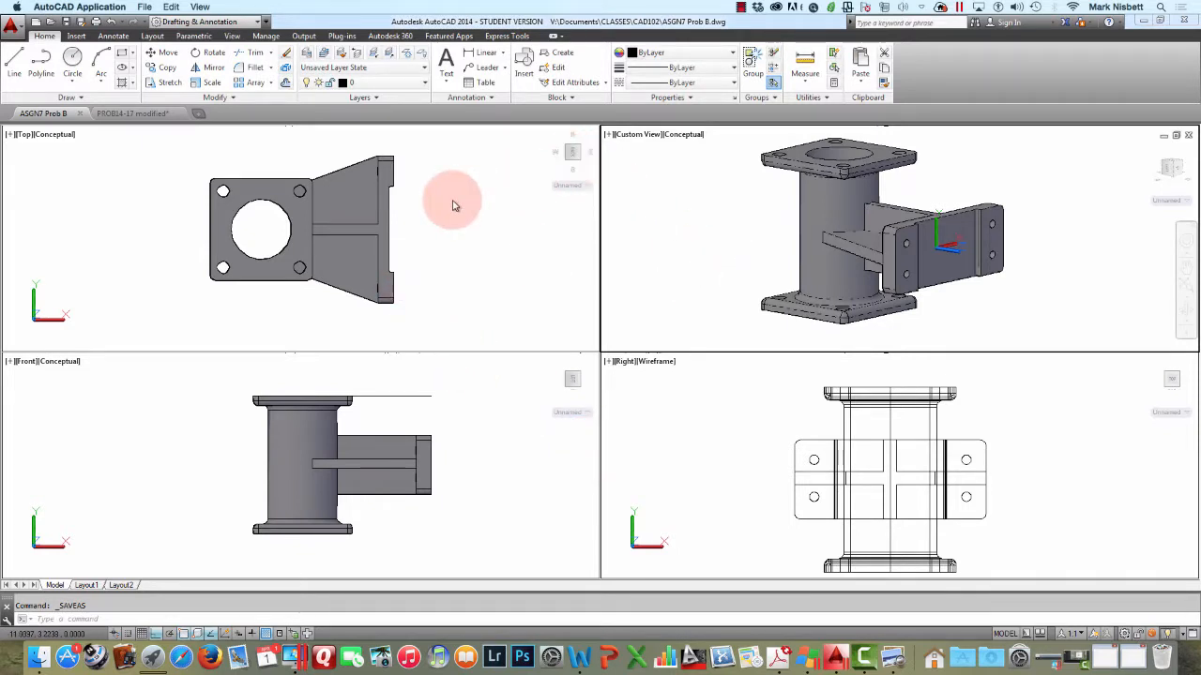
Switch to the PROB14-17 modified drawing and examine the base and cylinder changes in the front view and the isometric view
click(131, 114)
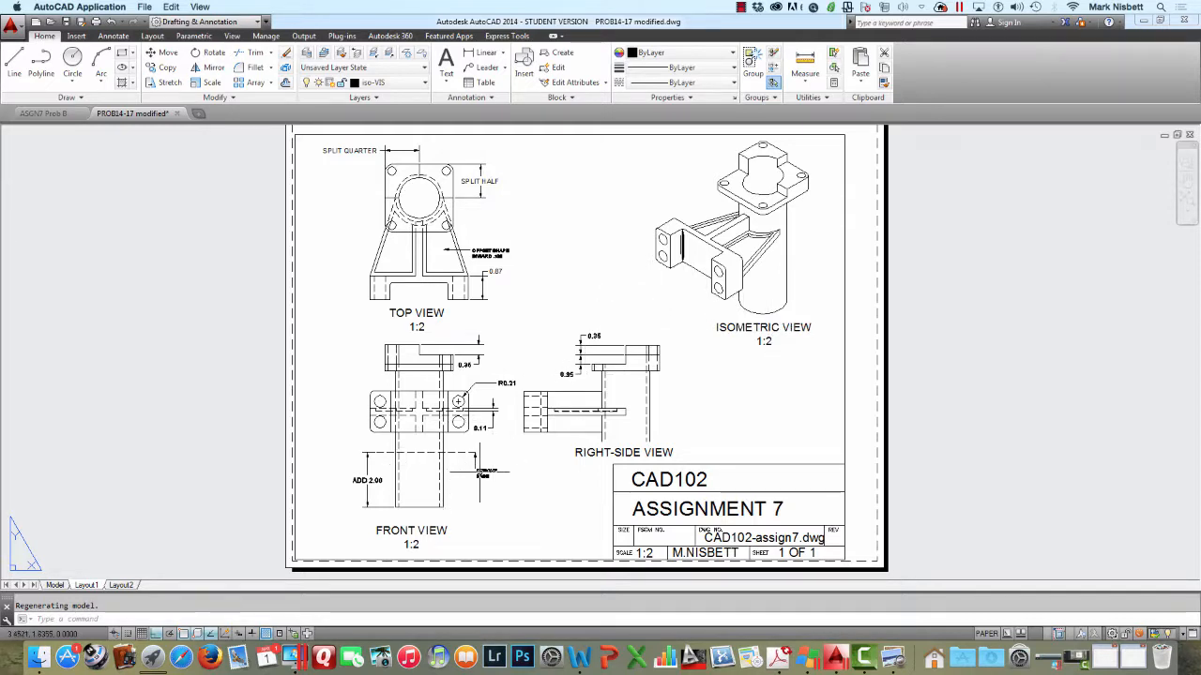
scroll(482, 474, up, 4)
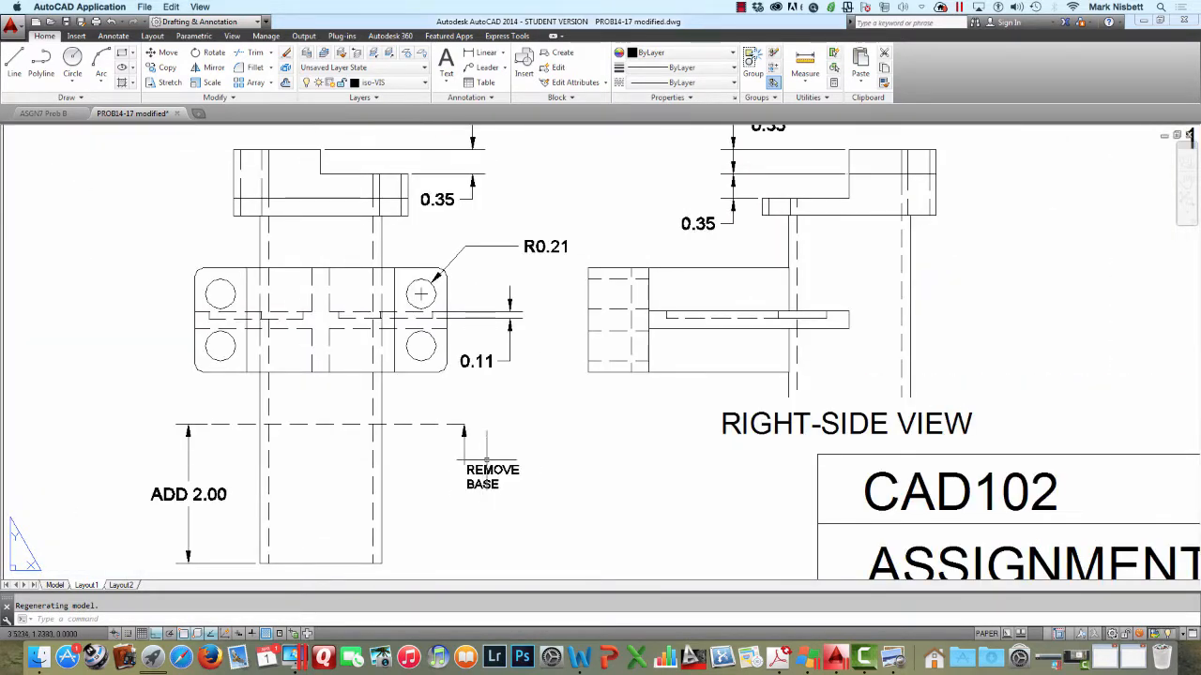
scroll(482, 431, down, 2)
scroll(341, 442, up, 2)
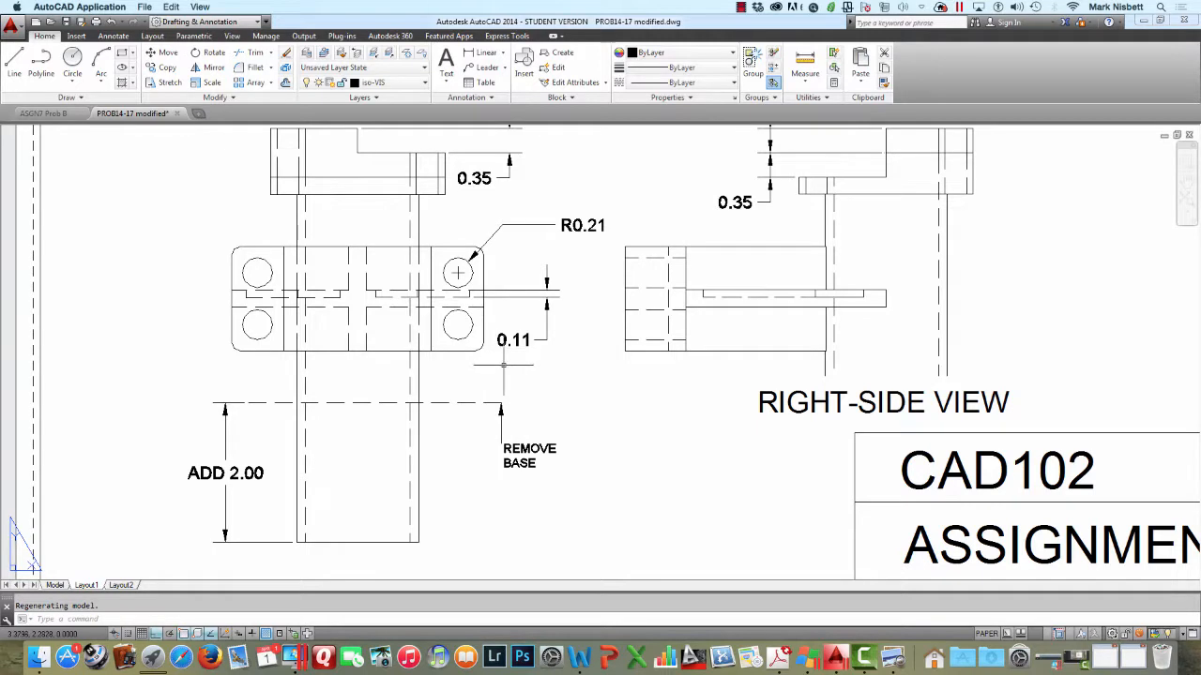
middle_drag(495, 382, 485, 424)
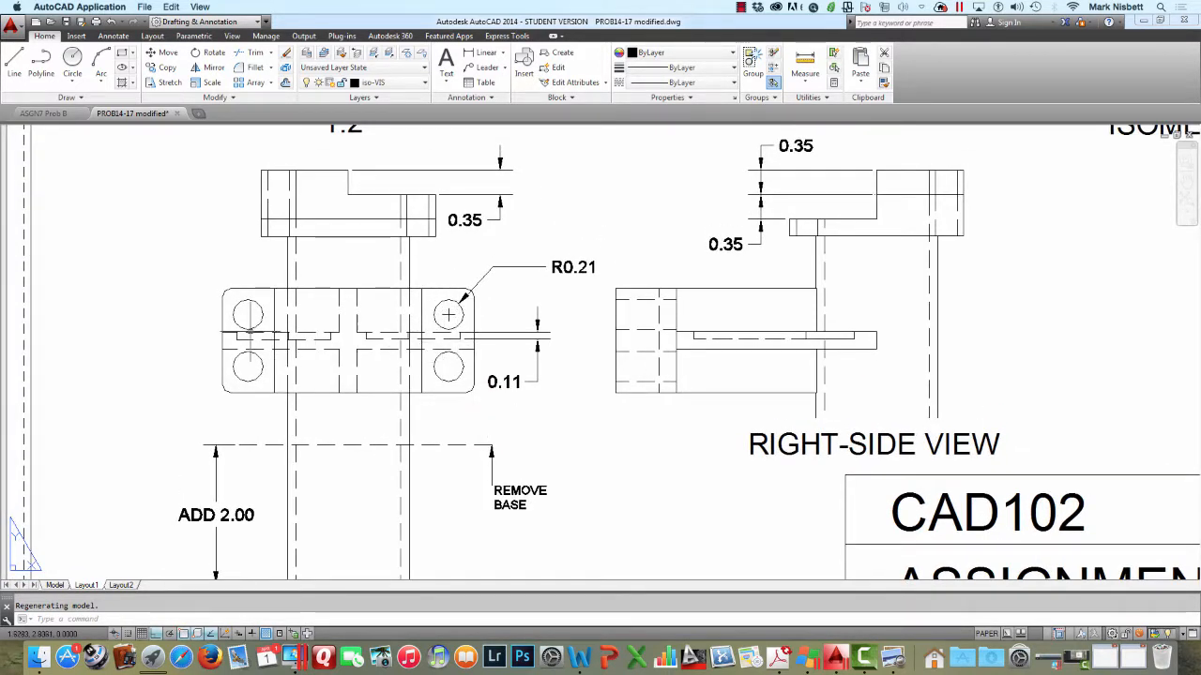
middle_drag(518, 311, 452, 395)
scroll(453, 395, down, 6)
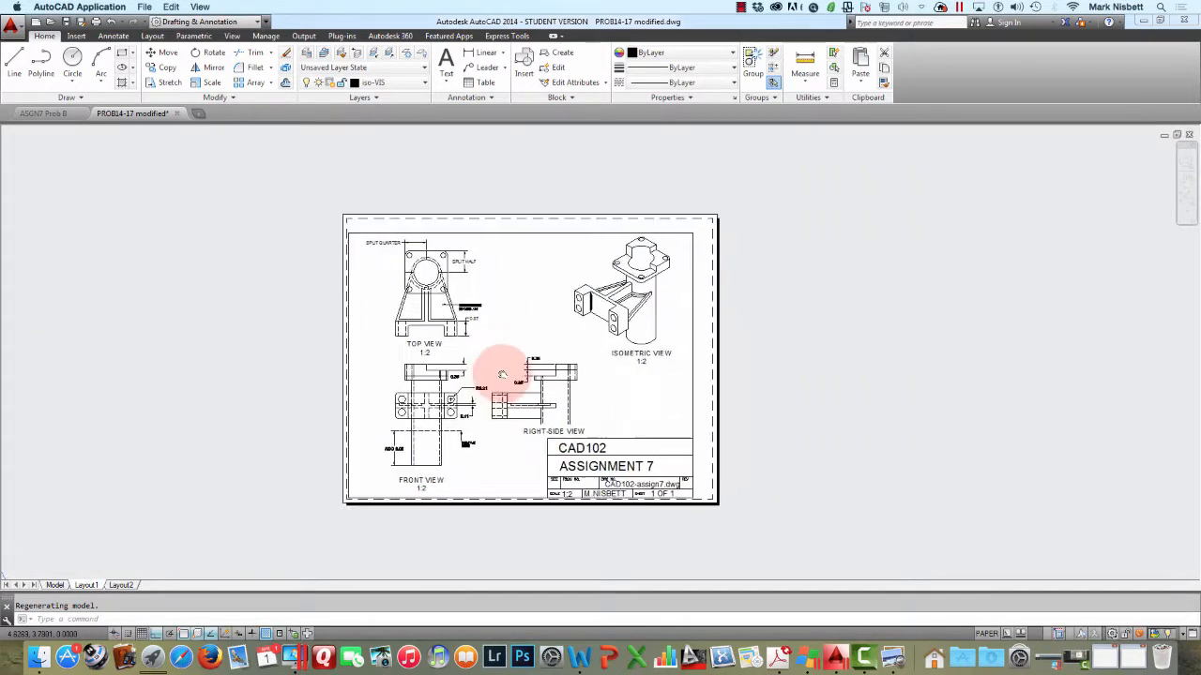
scroll(654, 272, up, 5)
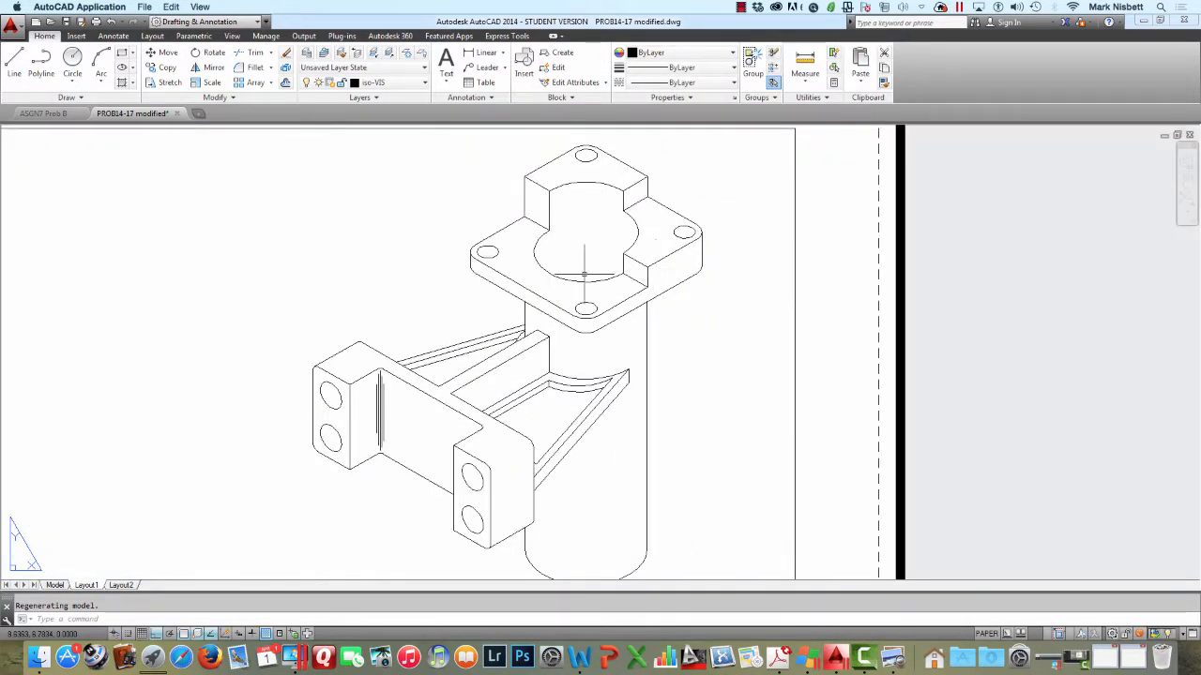
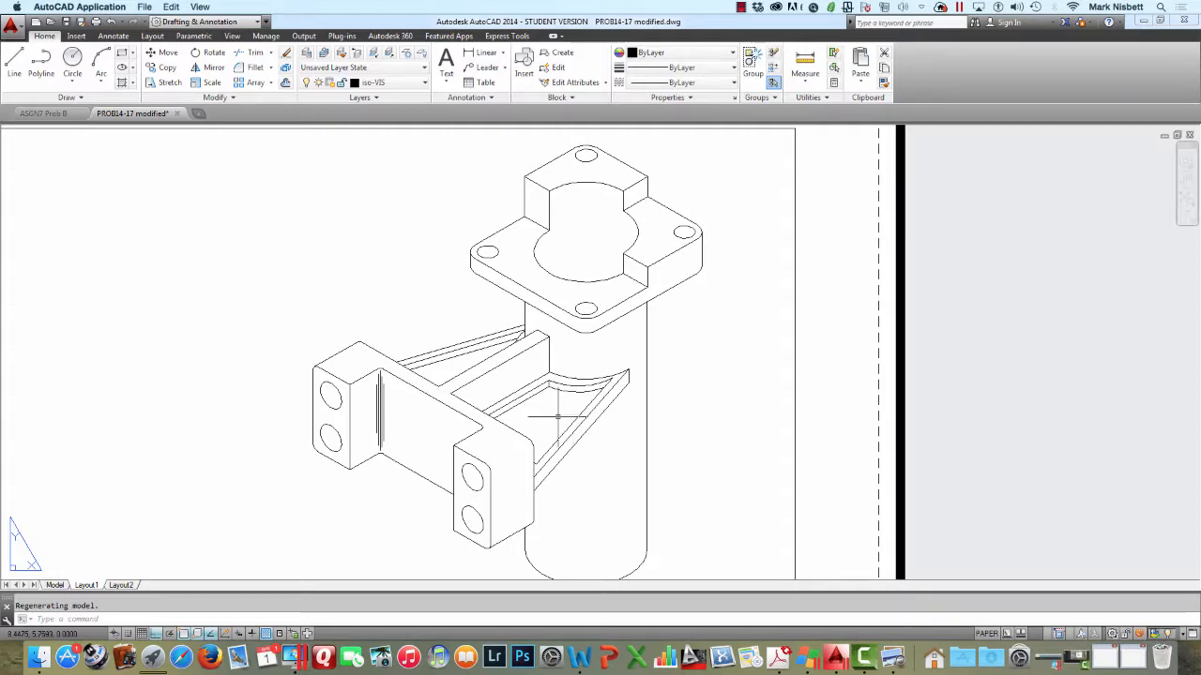
Examine the top view's web offset and flange split notes, along with the step and pocket depths in the front and right-side views
scroll(427, 387, down, 6)
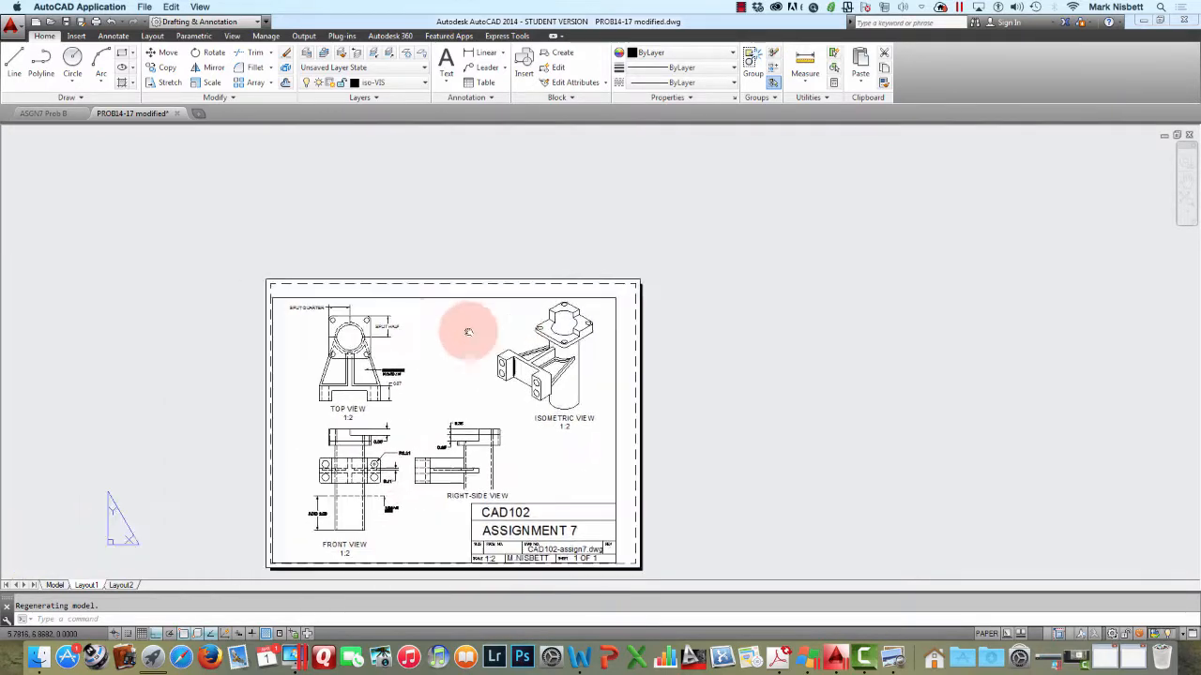
scroll(354, 360, up, 8)
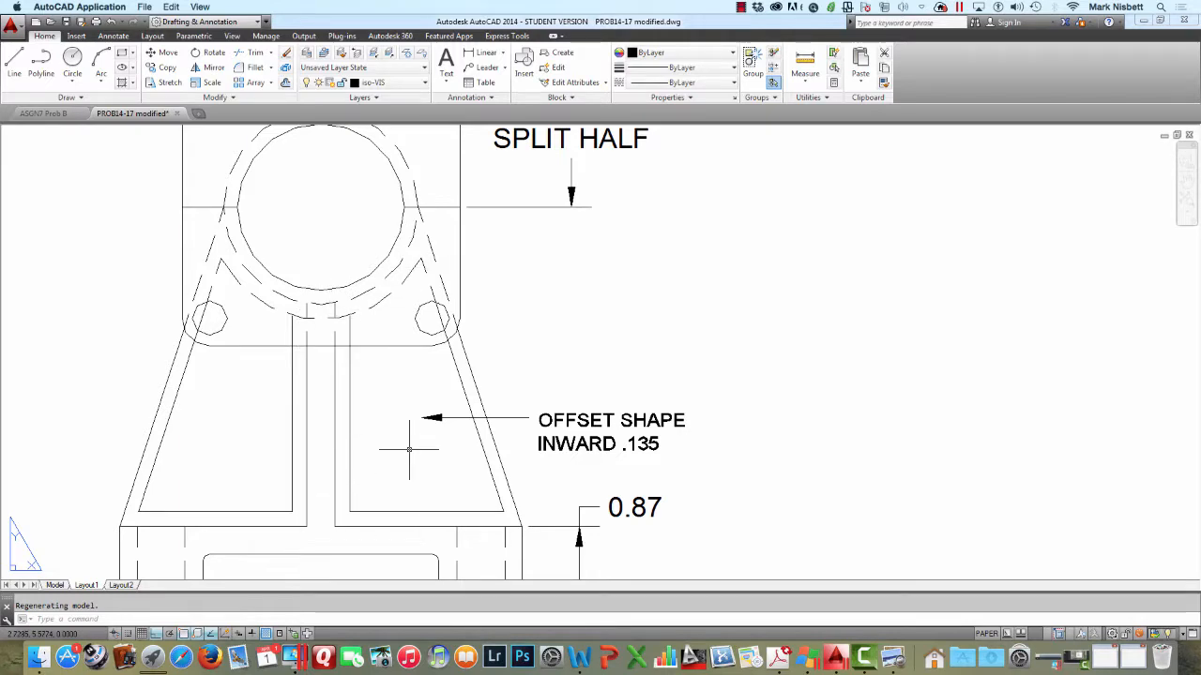
scroll(512, 459, down, 1)
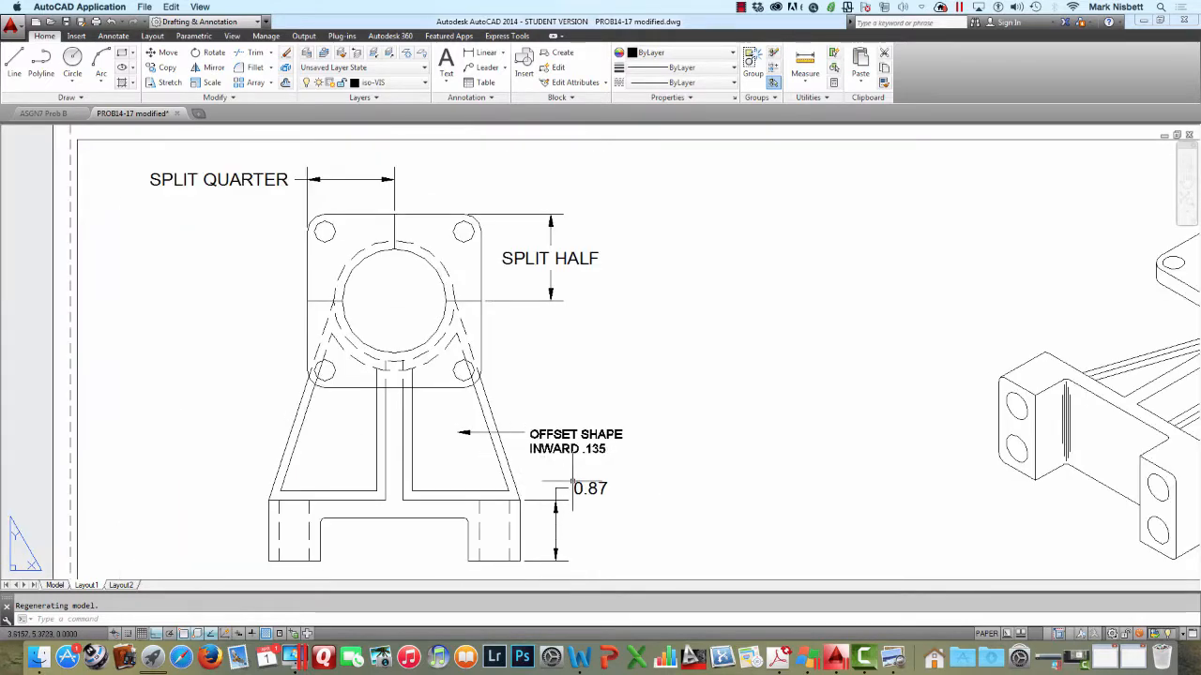
middle_drag(572, 482, 503, 325)
middle_drag(547, 418, 591, 315)
middle_drag(508, 408, 517, 282)
middle_drag(451, 445, 474, 333)
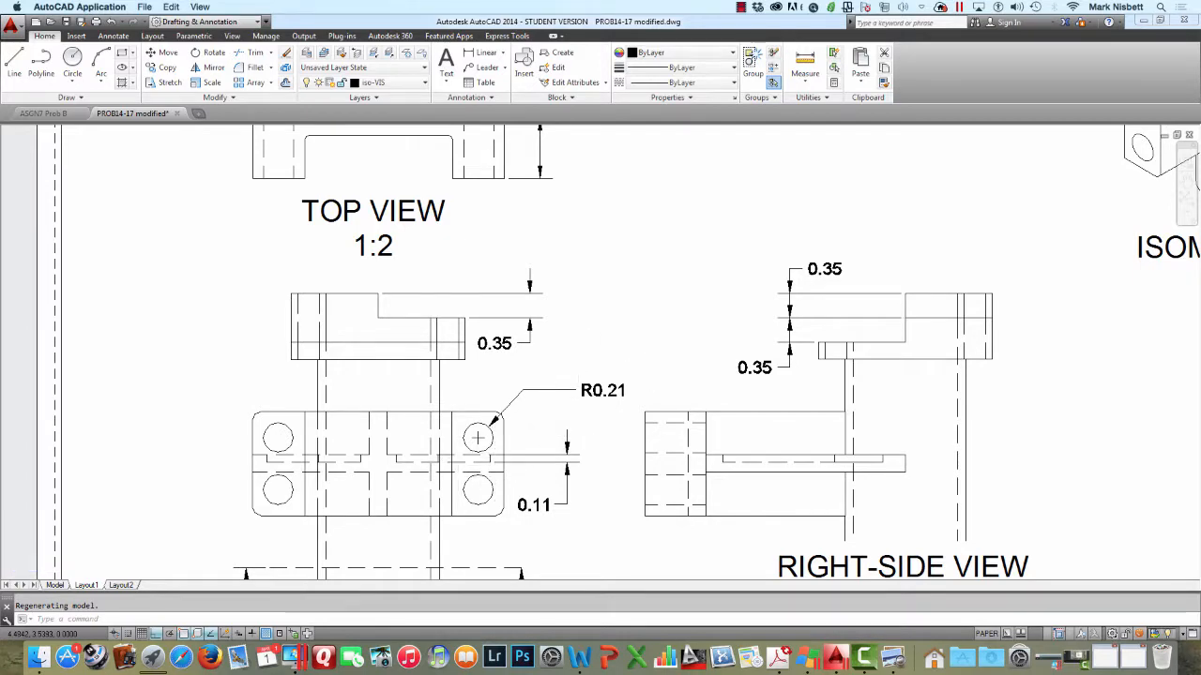
scroll(675, 354, down, 3)
middle_drag(702, 332, 530, 413)
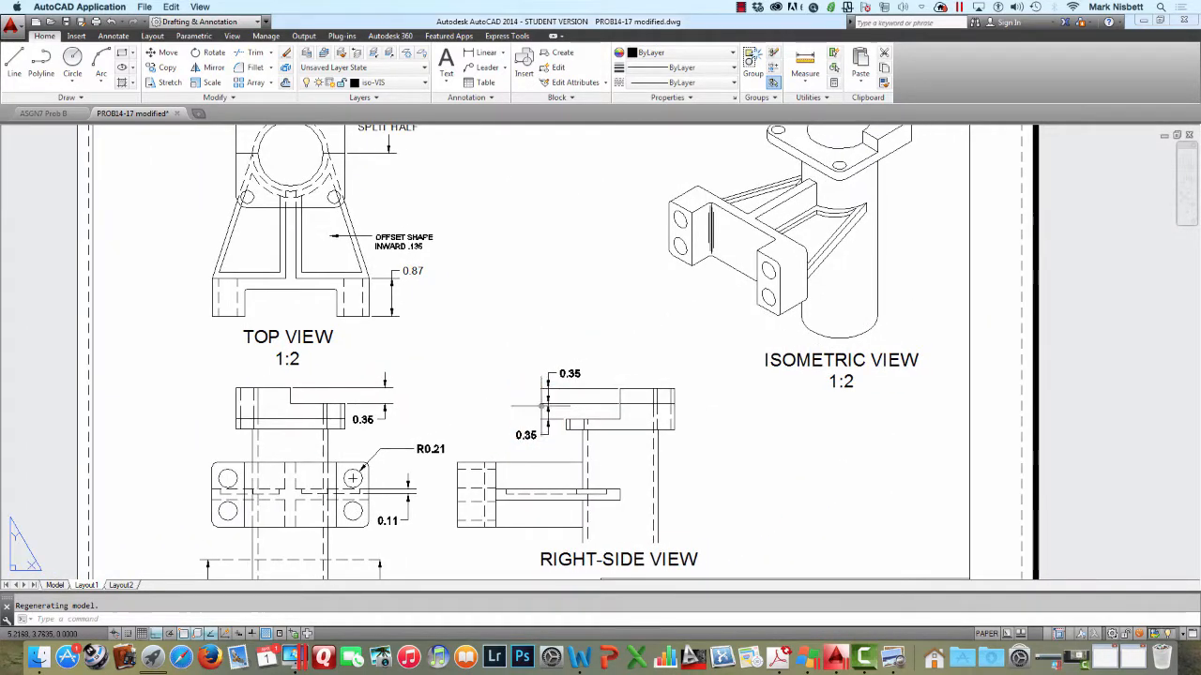
Switch back to the ASGN7 Prob B drawing and change the workspace to 3D Modeling
click(53, 117)
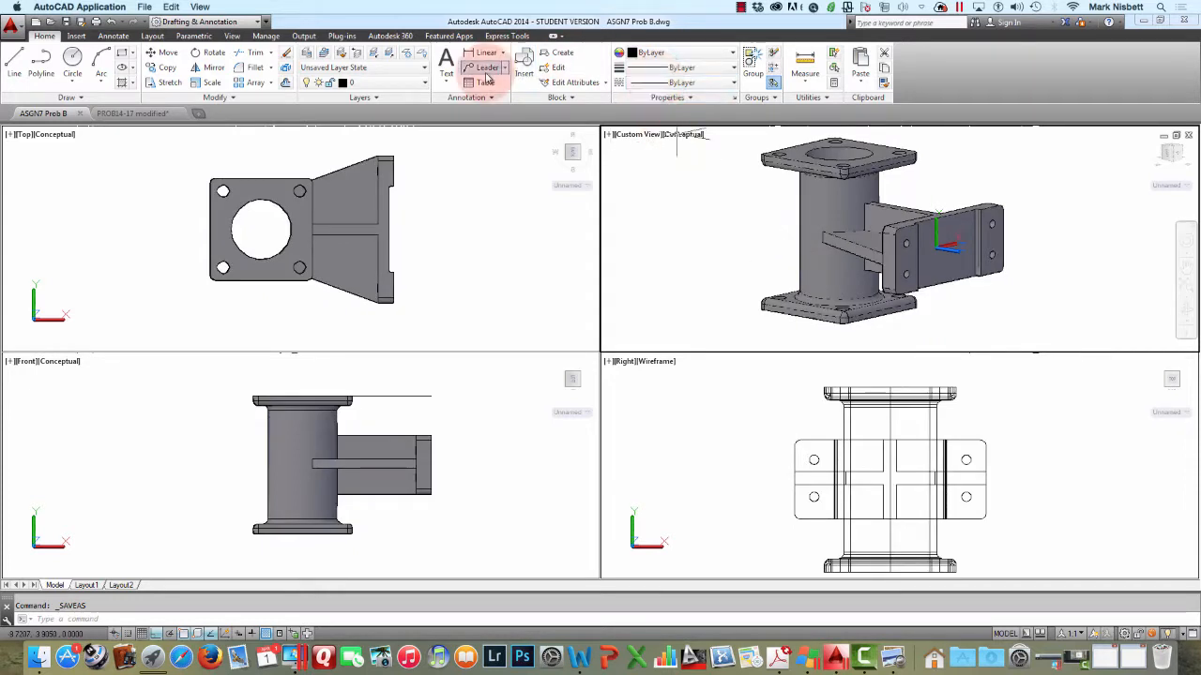
click(263, 22)
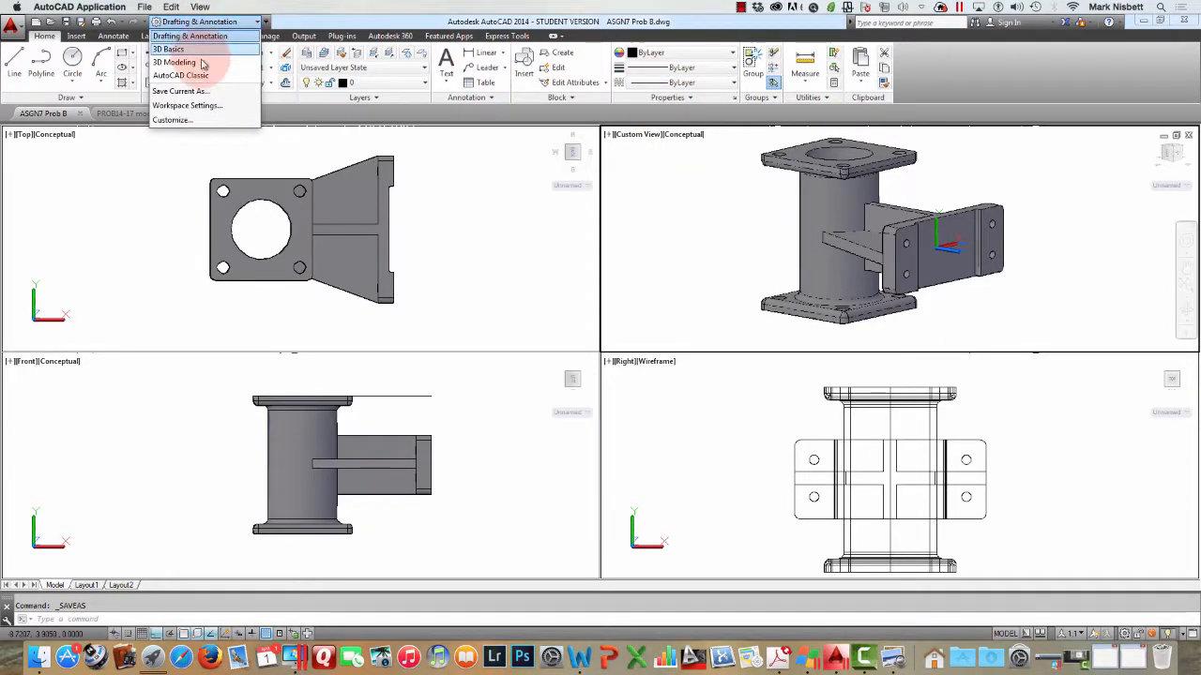
click(202, 60)
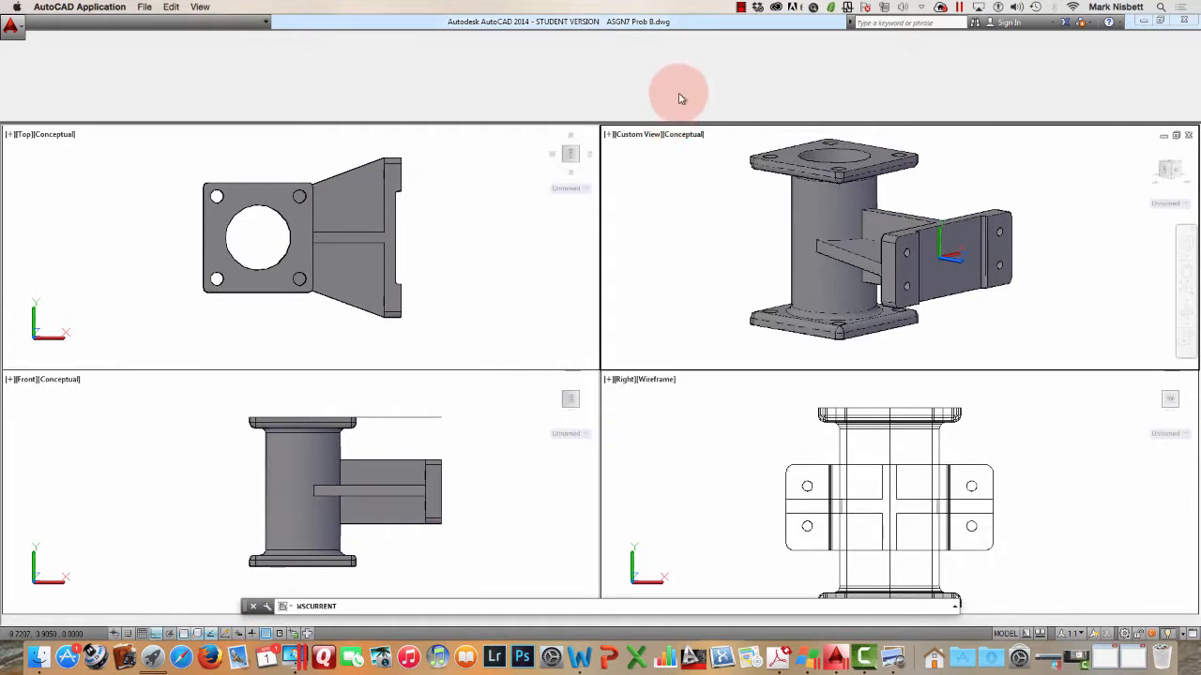
Show the bracket's custom 3D view in a single viewport instead of four
click(603, 82)
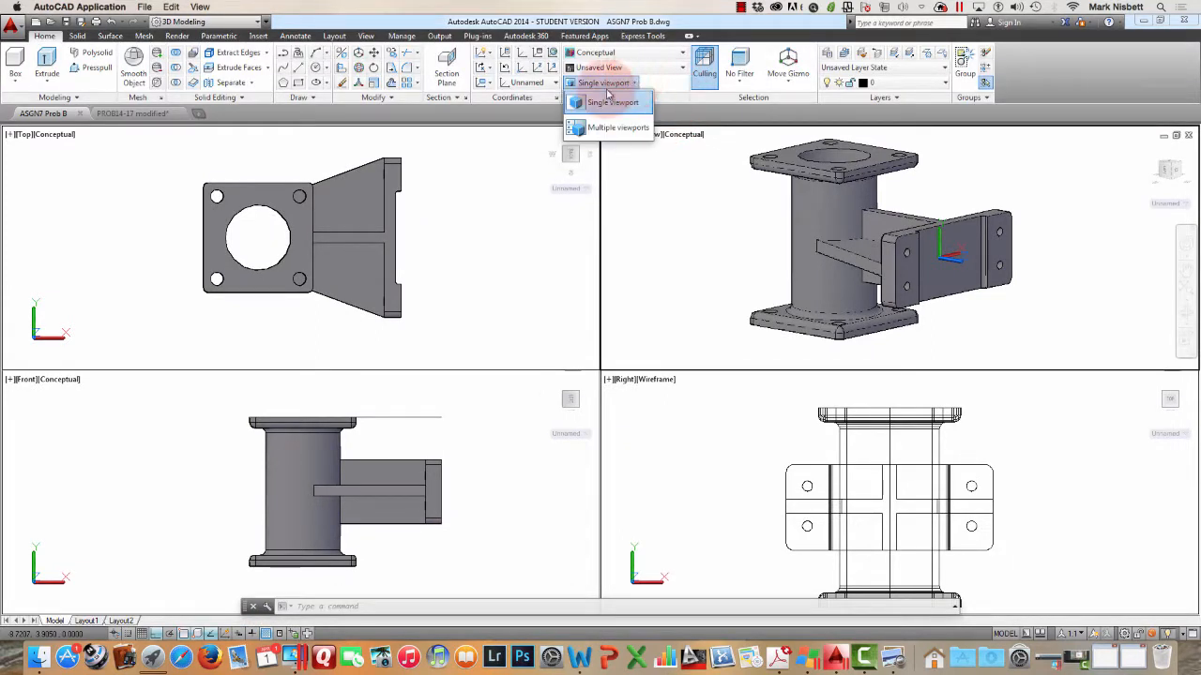
click(601, 128)
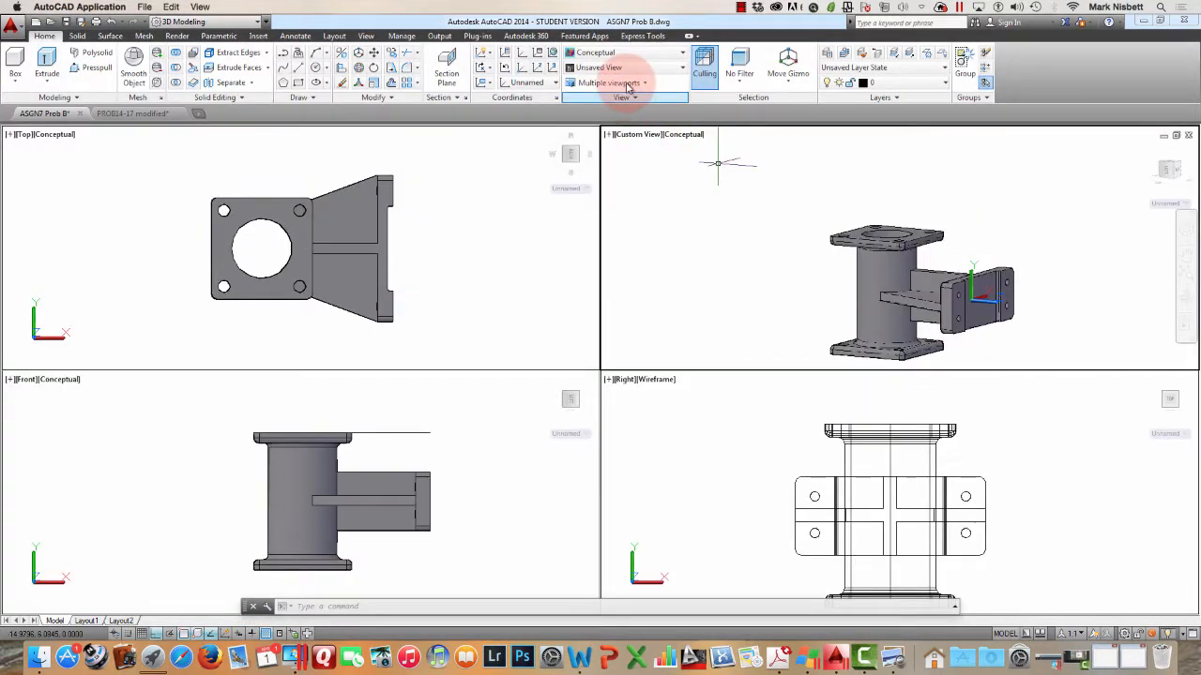
click(627, 82)
click(612, 102)
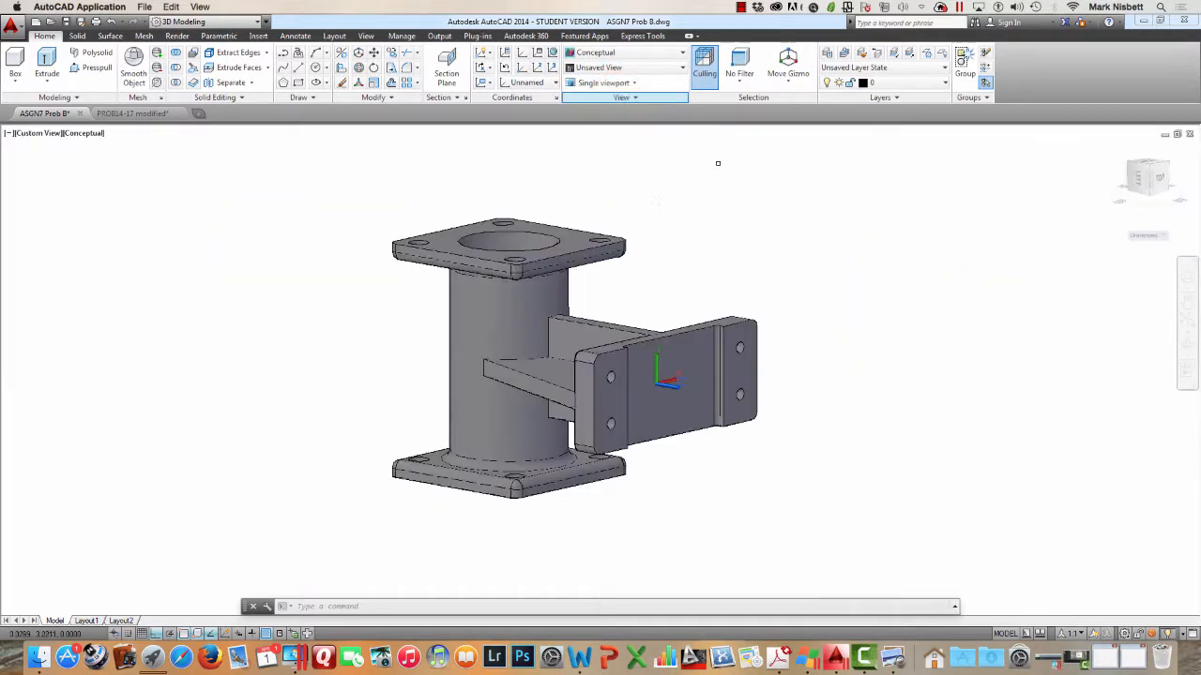
middle_drag(723, 276, 780, 263)
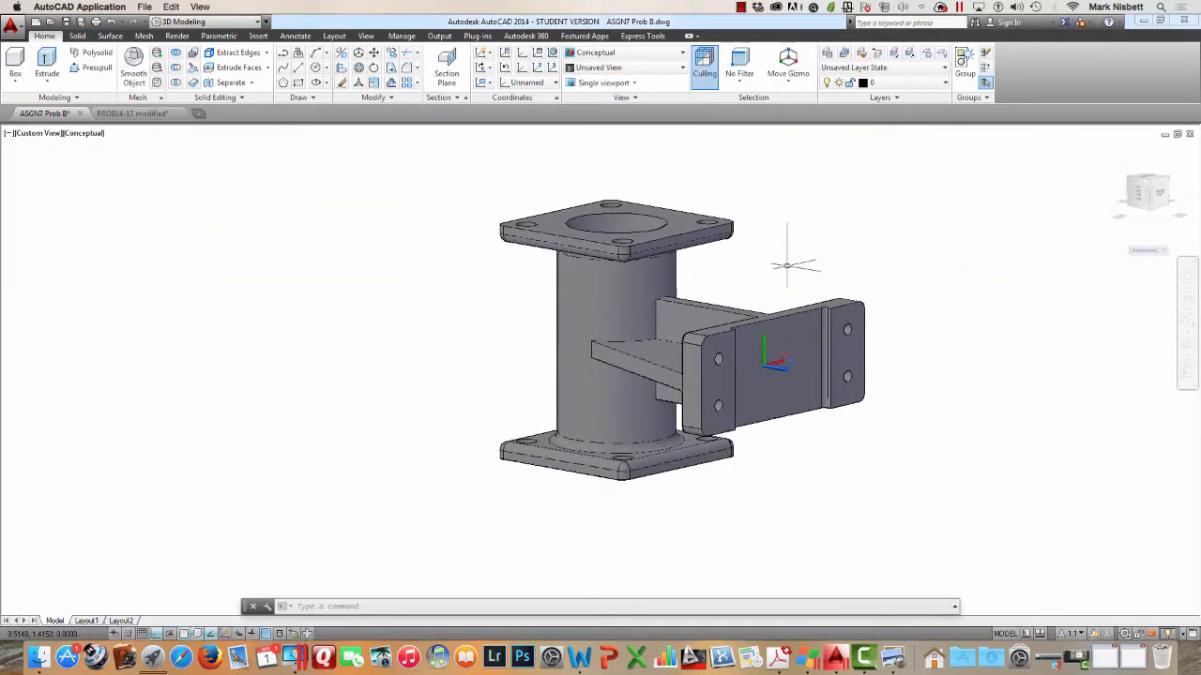
scroll(788, 266, up, 4)
scroll(788, 265, down, 5)
scroll(788, 265, up, 2)
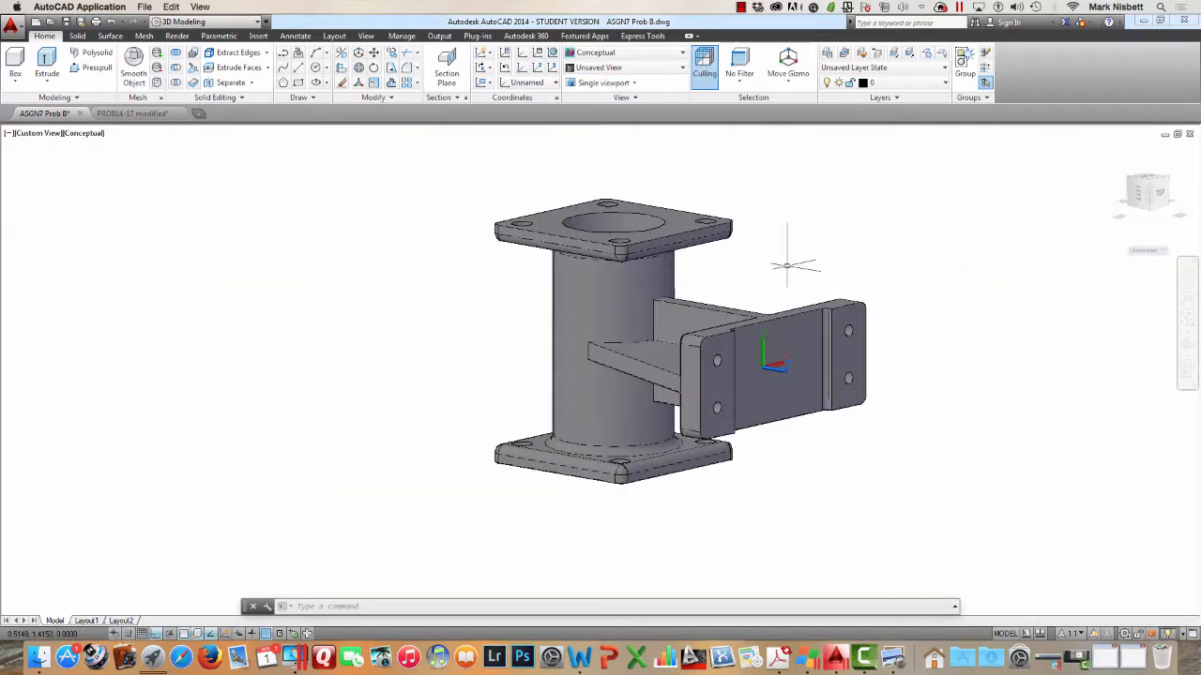
scroll(788, 265, up, 1)
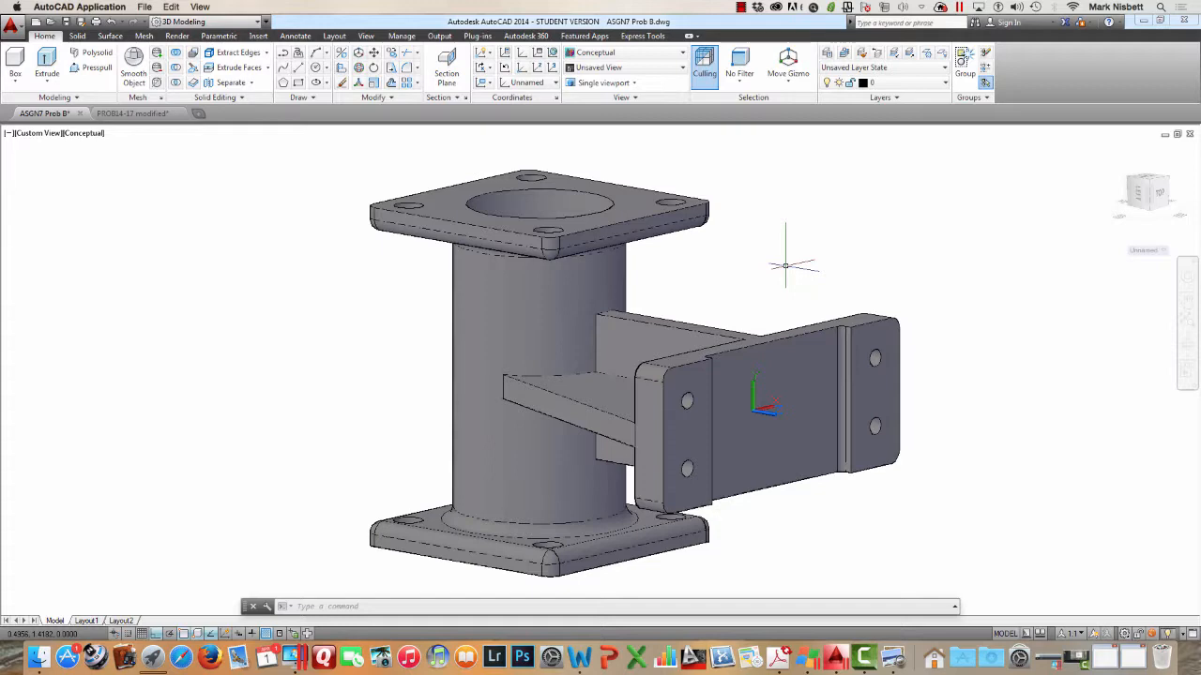
Try to delete the underside face of the bracket's bottom flange
click(605, 300)
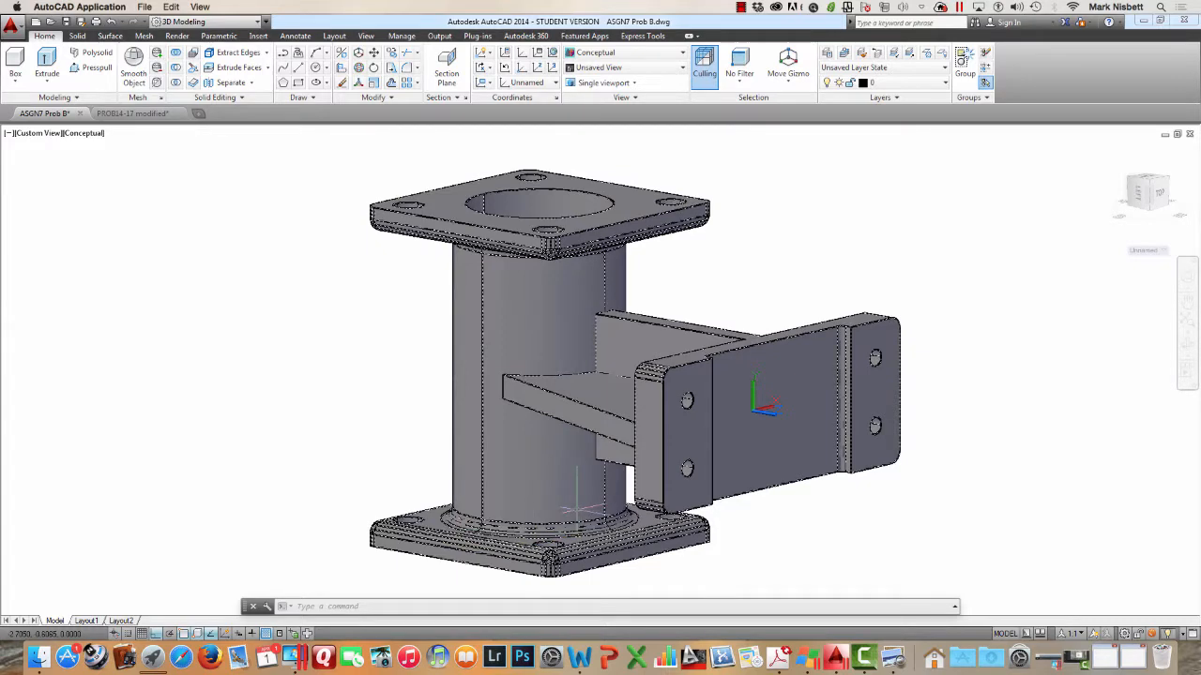
shift+middle_drag(576, 508, 611, 362)
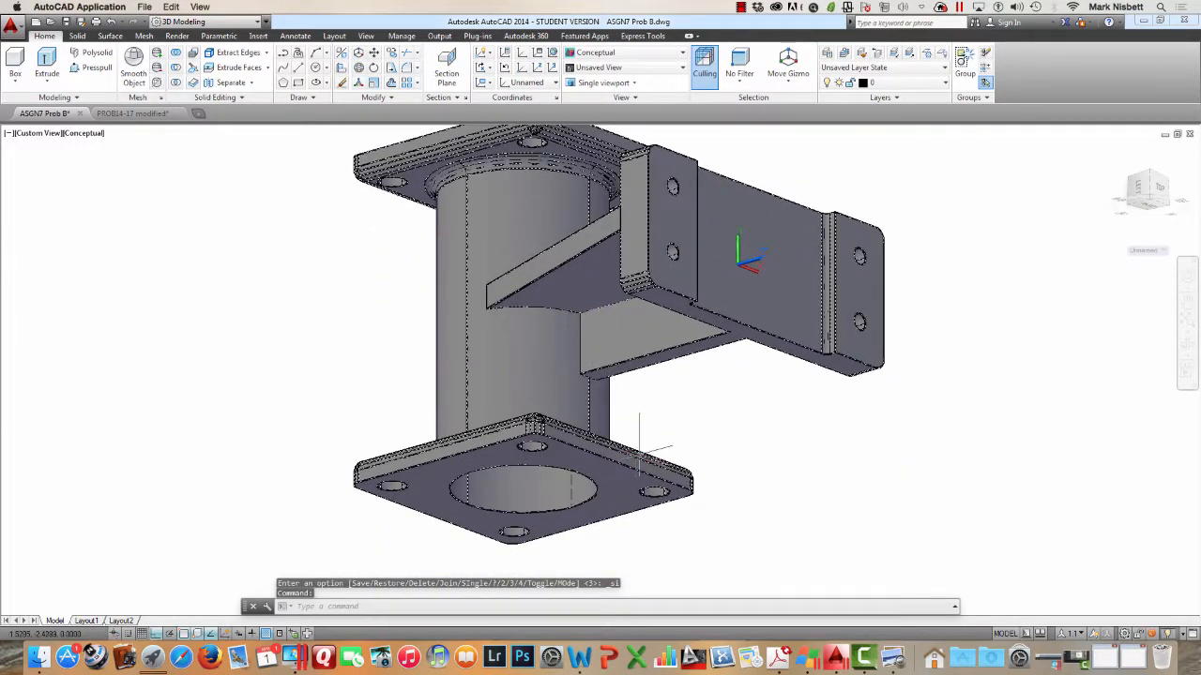
key(Escape)
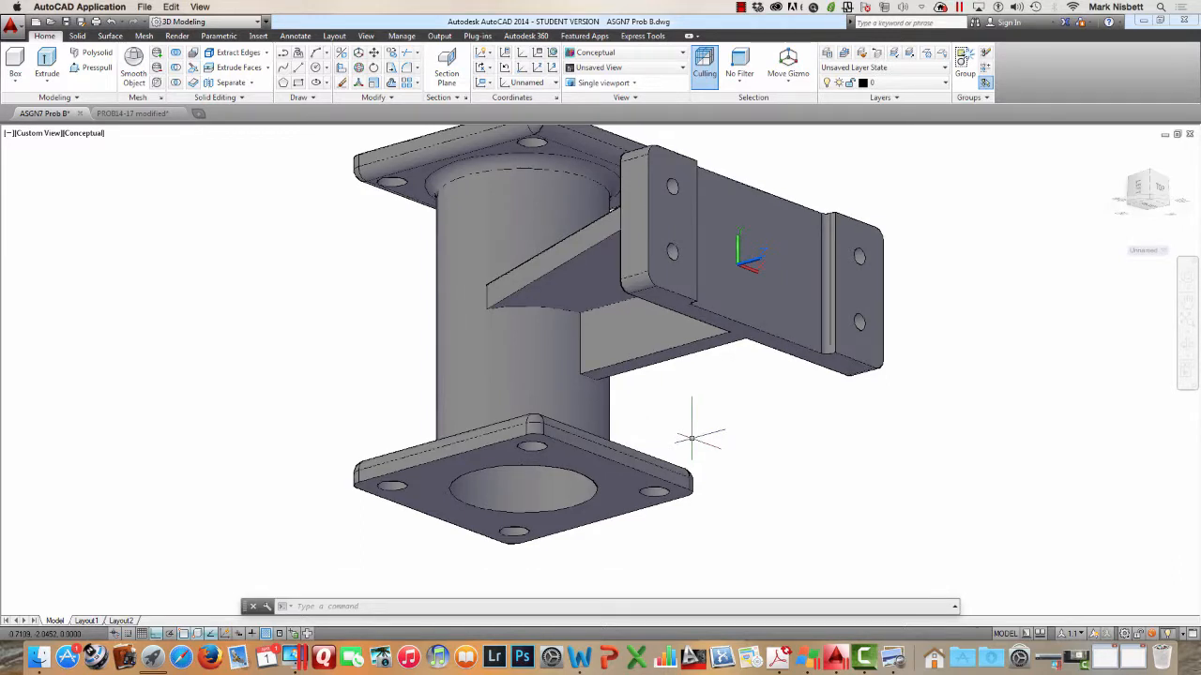
ctrl+click(615, 474)
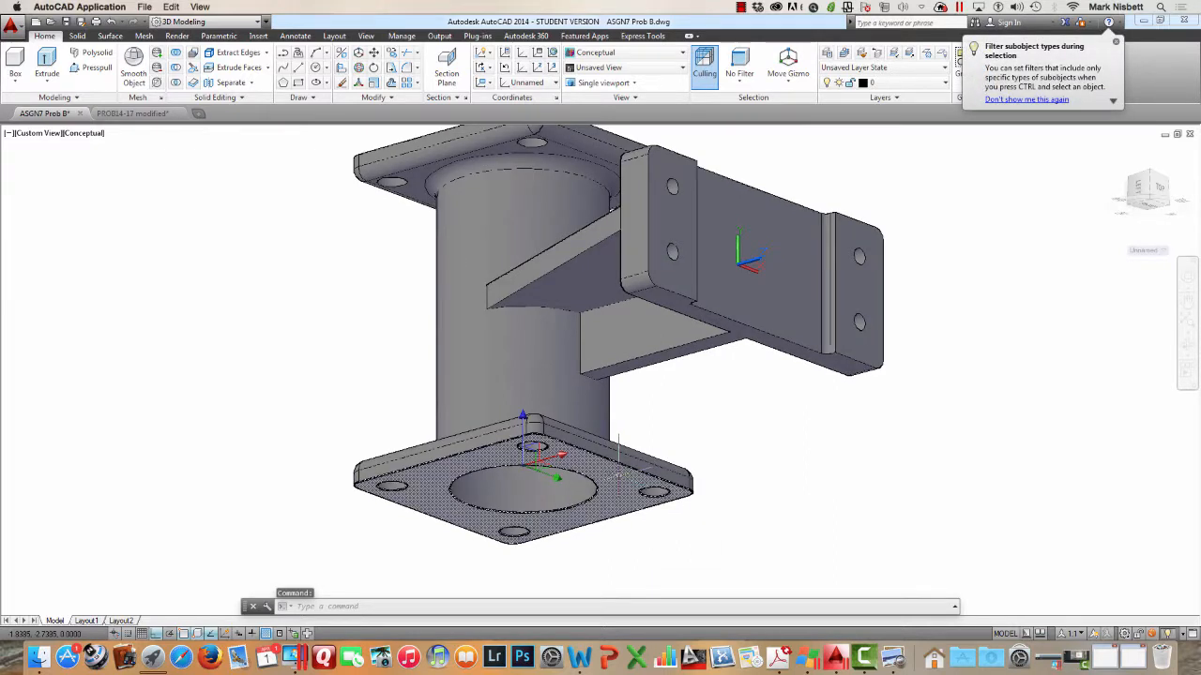
ctrl+click(619, 475)
ctrl+click(621, 474)
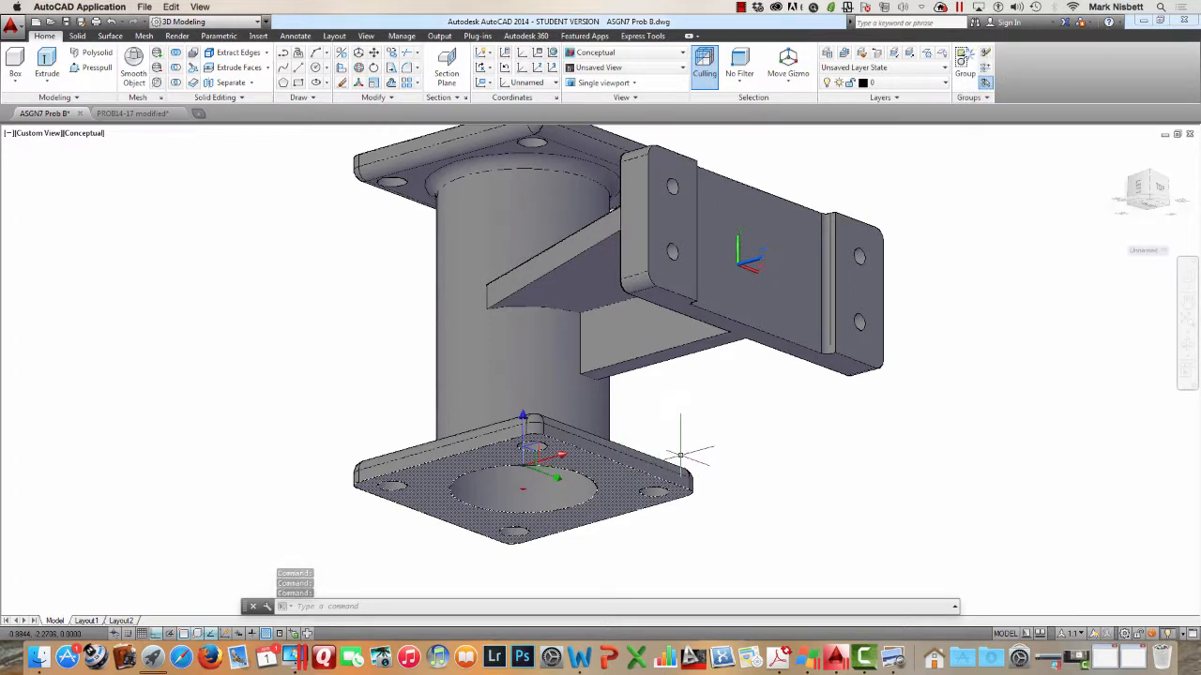
key(Delete)
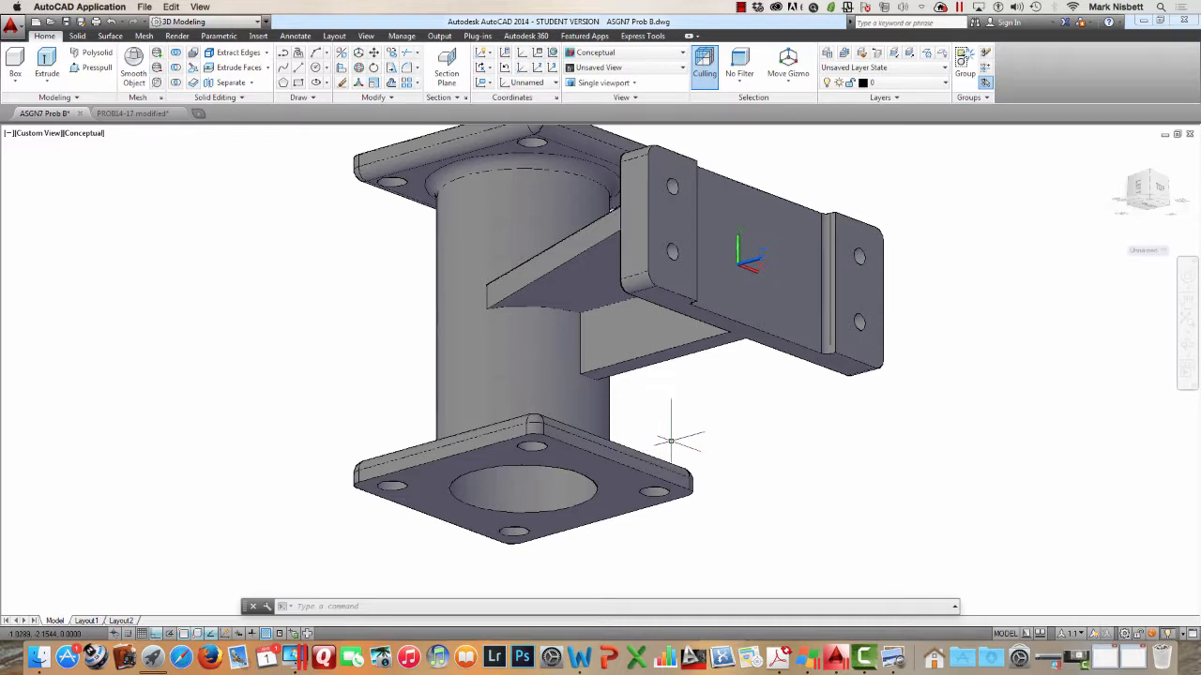
shift+middle_drag(666, 431, 694, 498)
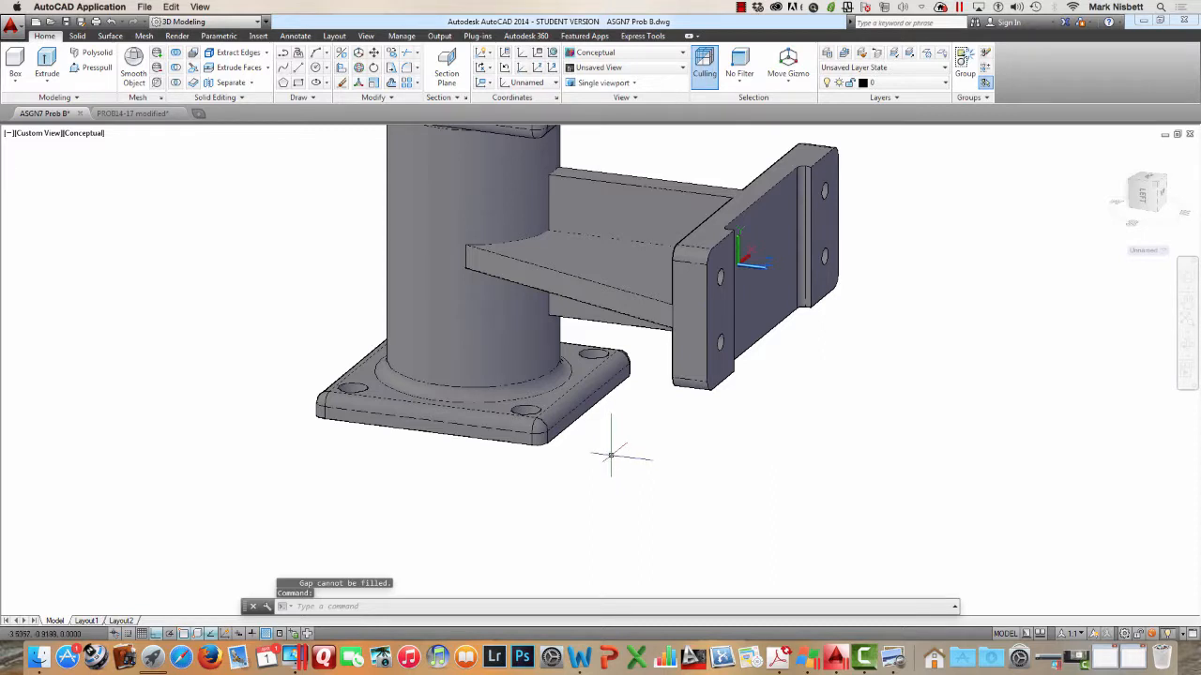
click(571, 392)
click(545, 390)
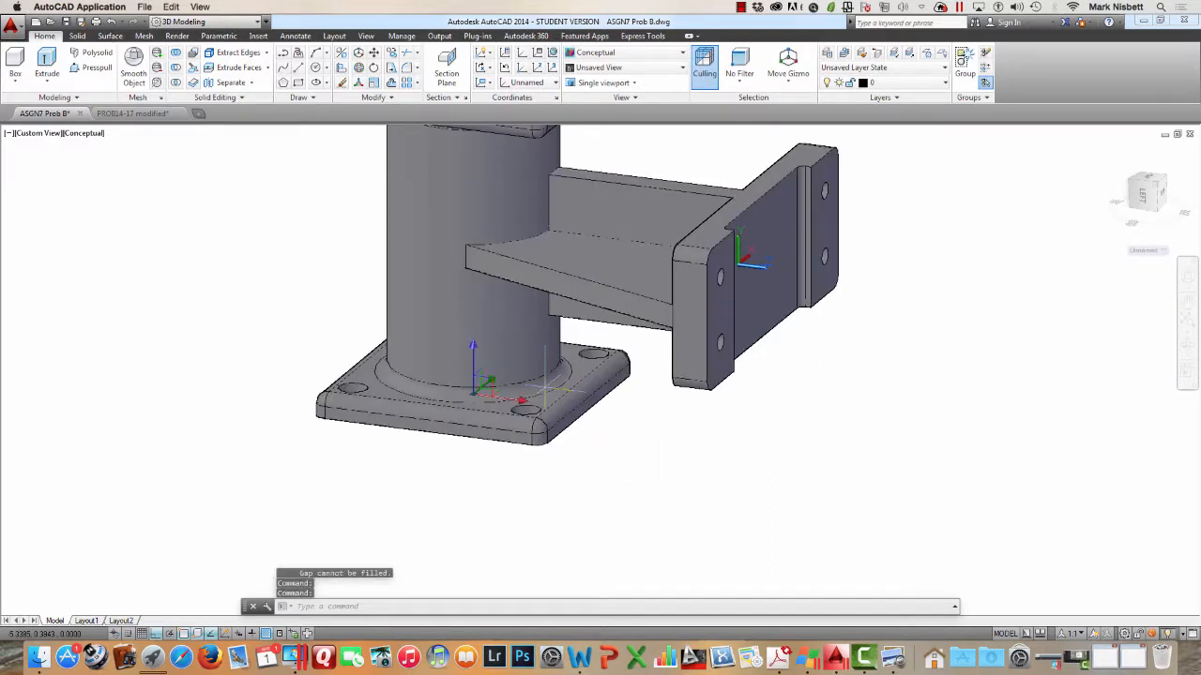
key(Escape)
key(Escape)
key(Escape)
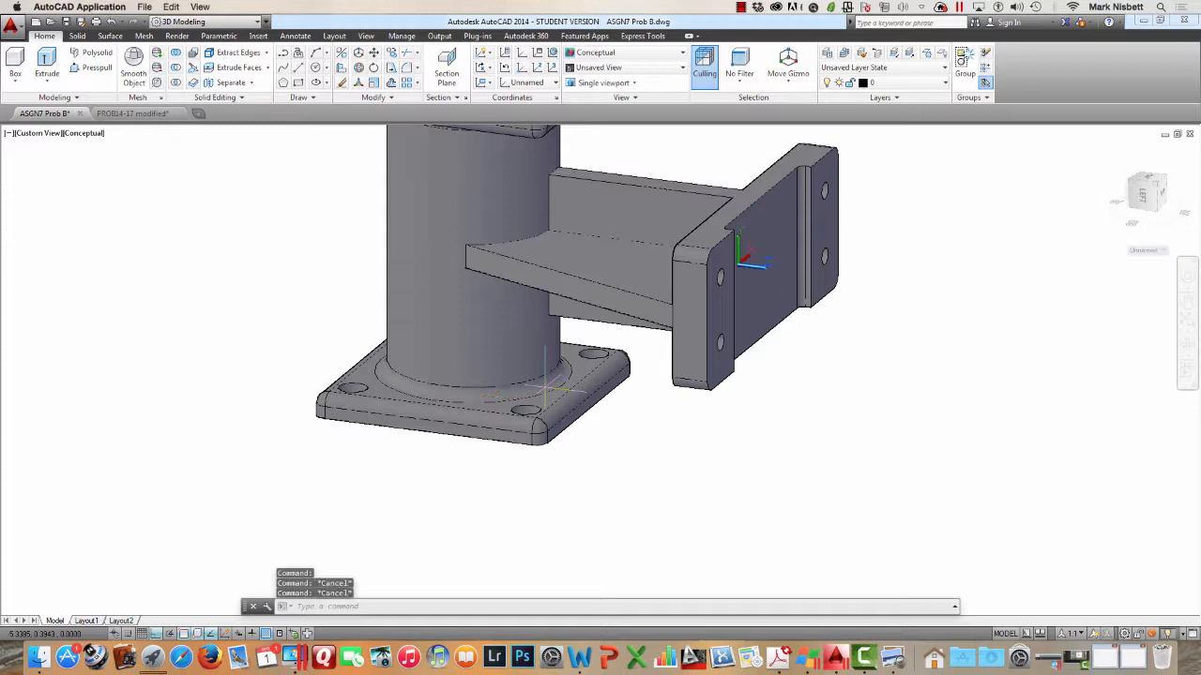
Turn on selection cycling and delete the fillet face where the cylinder meets the top of the bottom flange
click(294, 635)
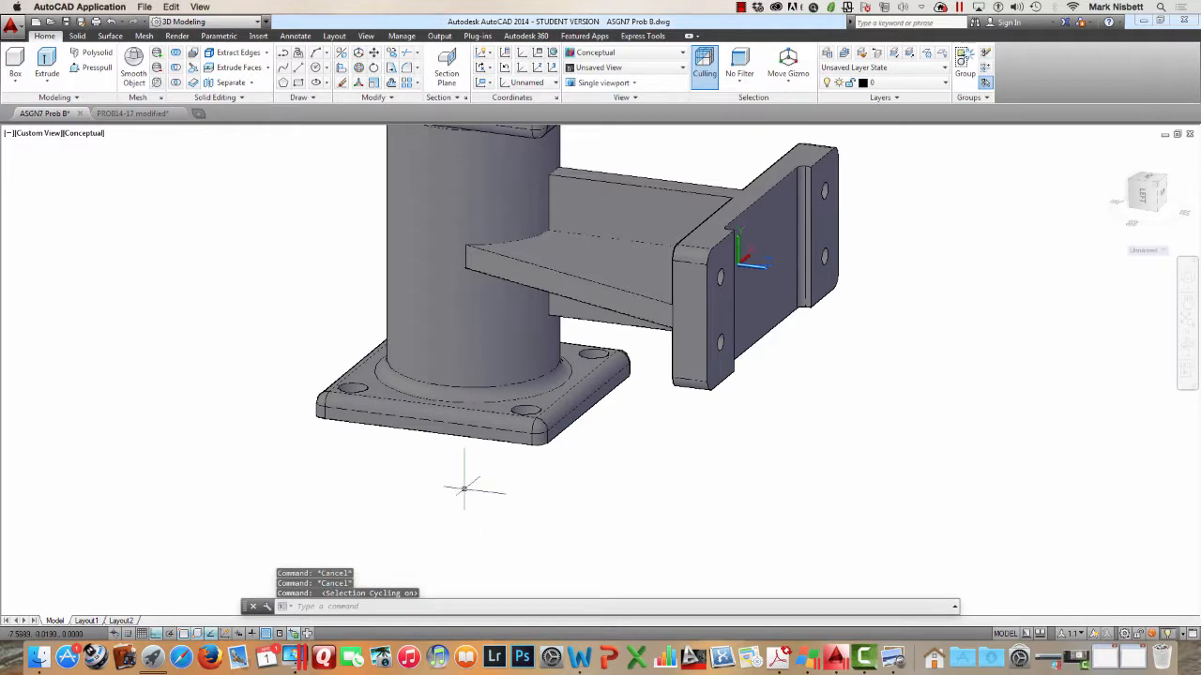
ctrl+click(478, 386)
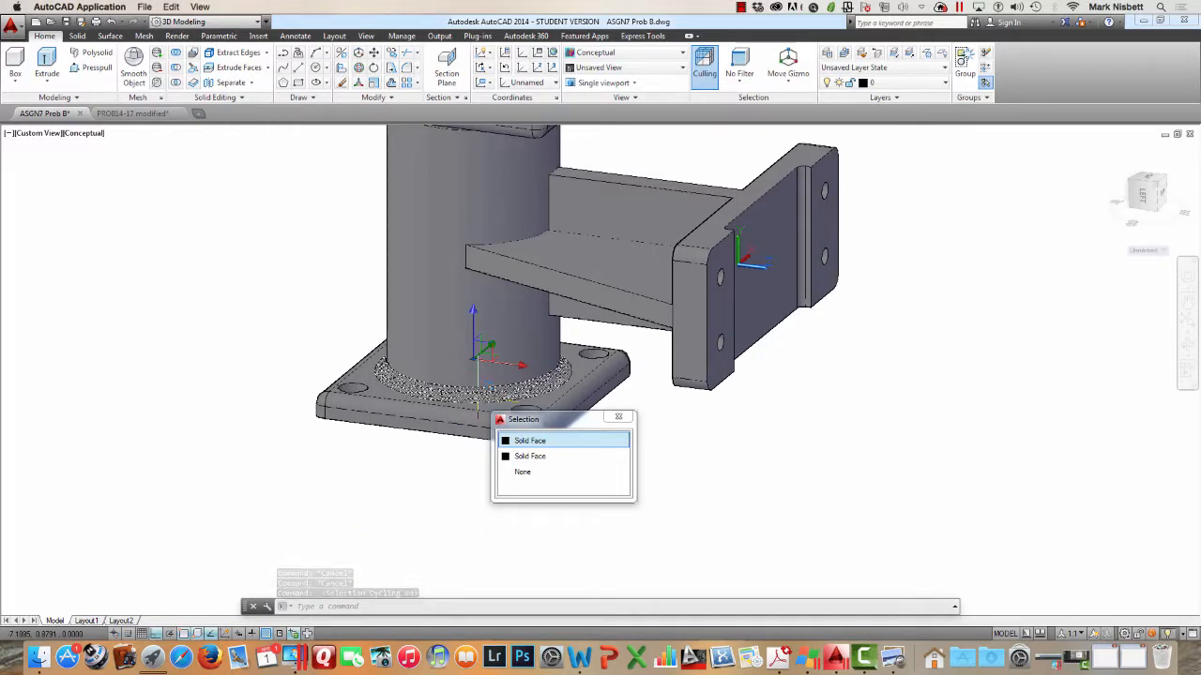
click(529, 443)
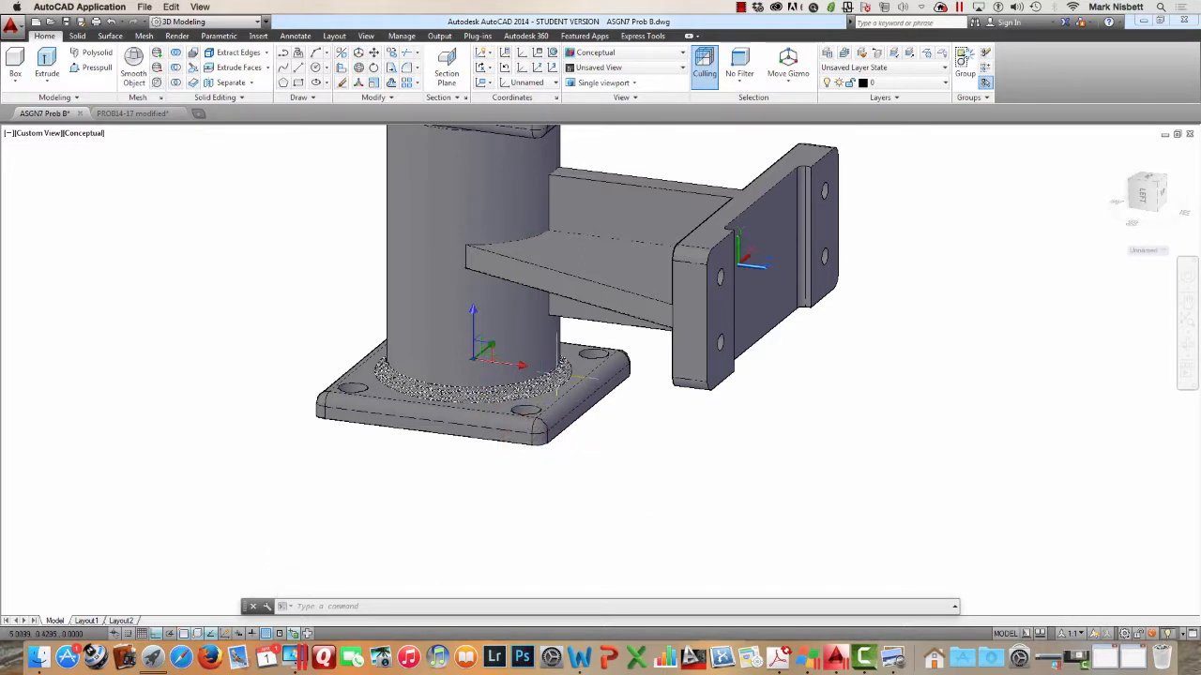
key(Delete)
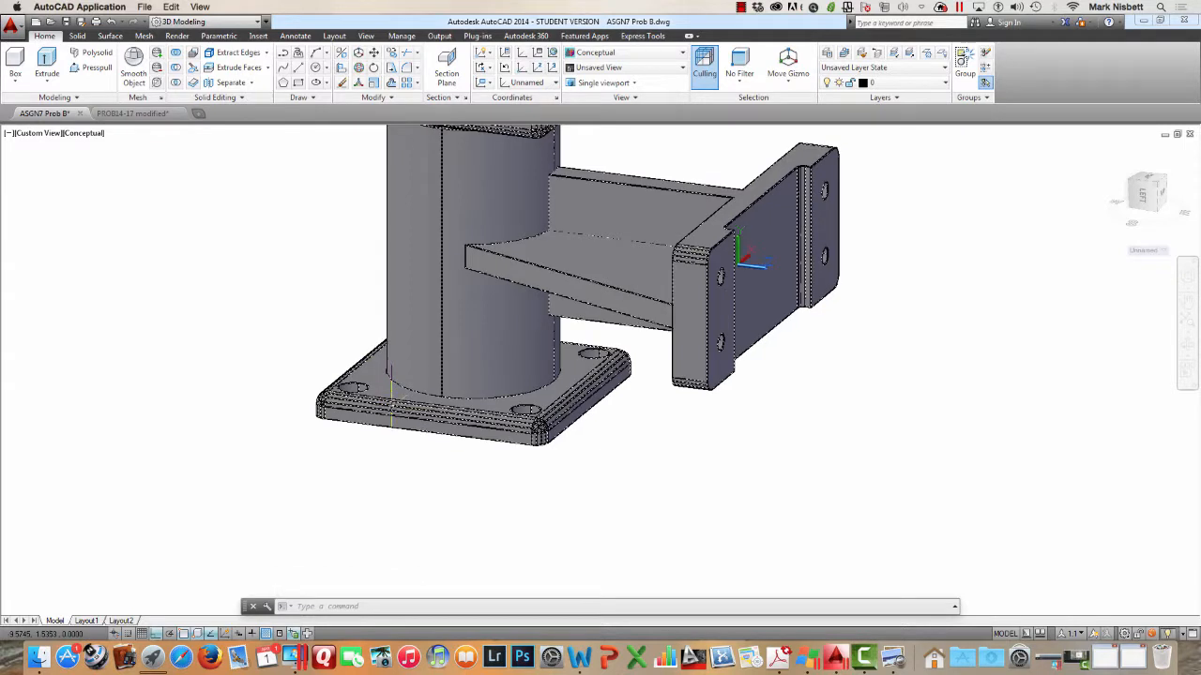
Try to delete only the rounded face along one long upper edge of the bottom flange, beside the cylinder
ctrl+click(388, 403)
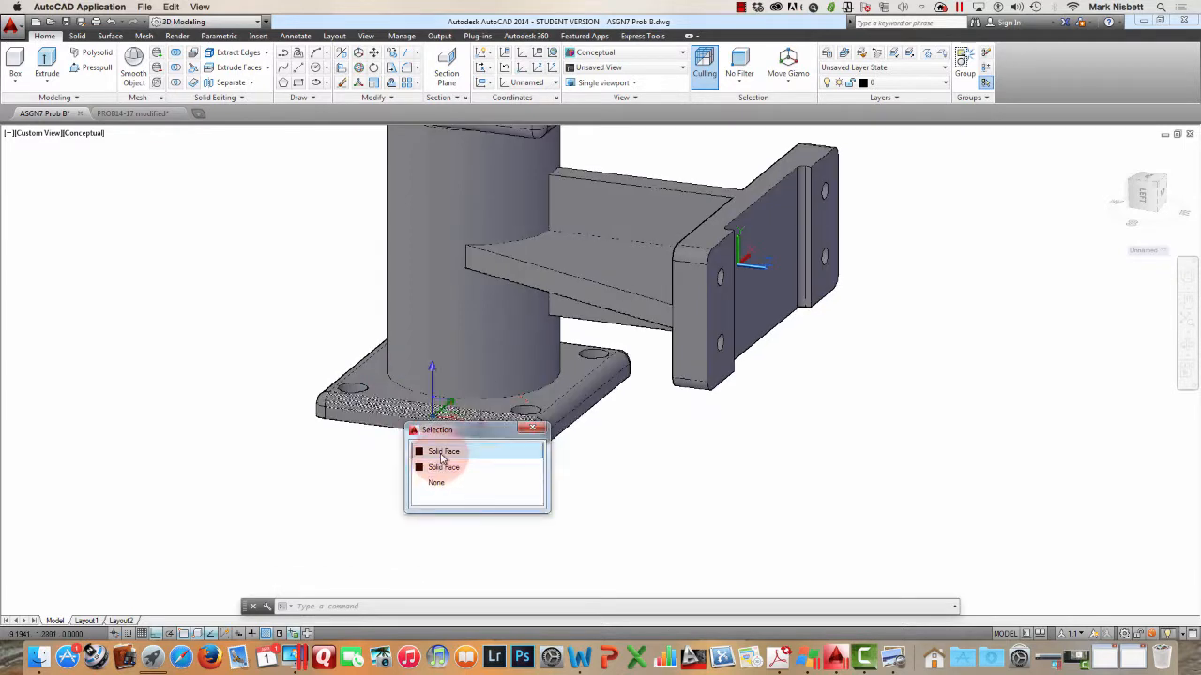
click(441, 455)
key(Delete)
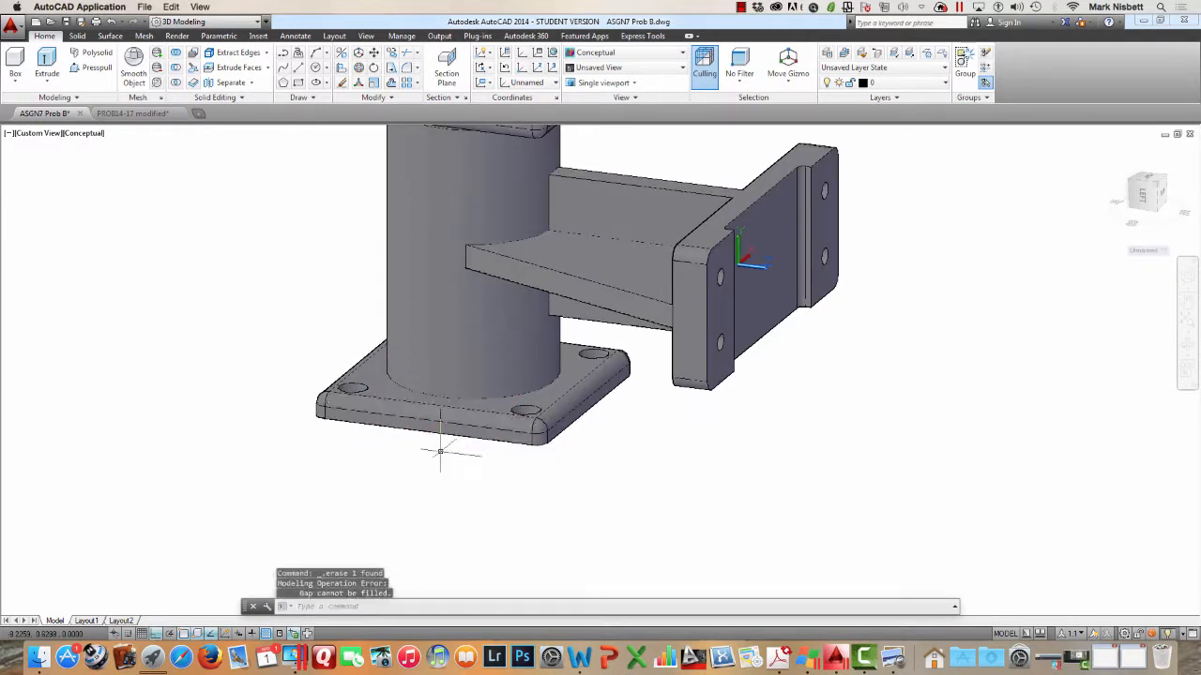
key(Escape)
key(Escape)
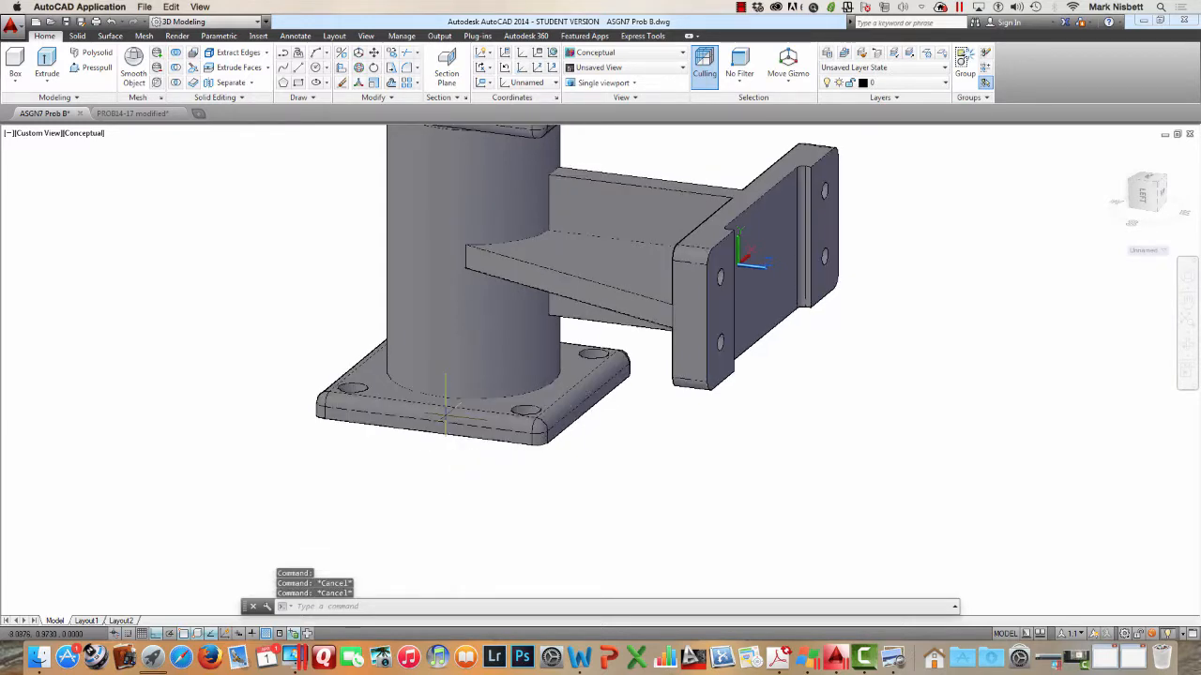
click(446, 404)
key(Escape)
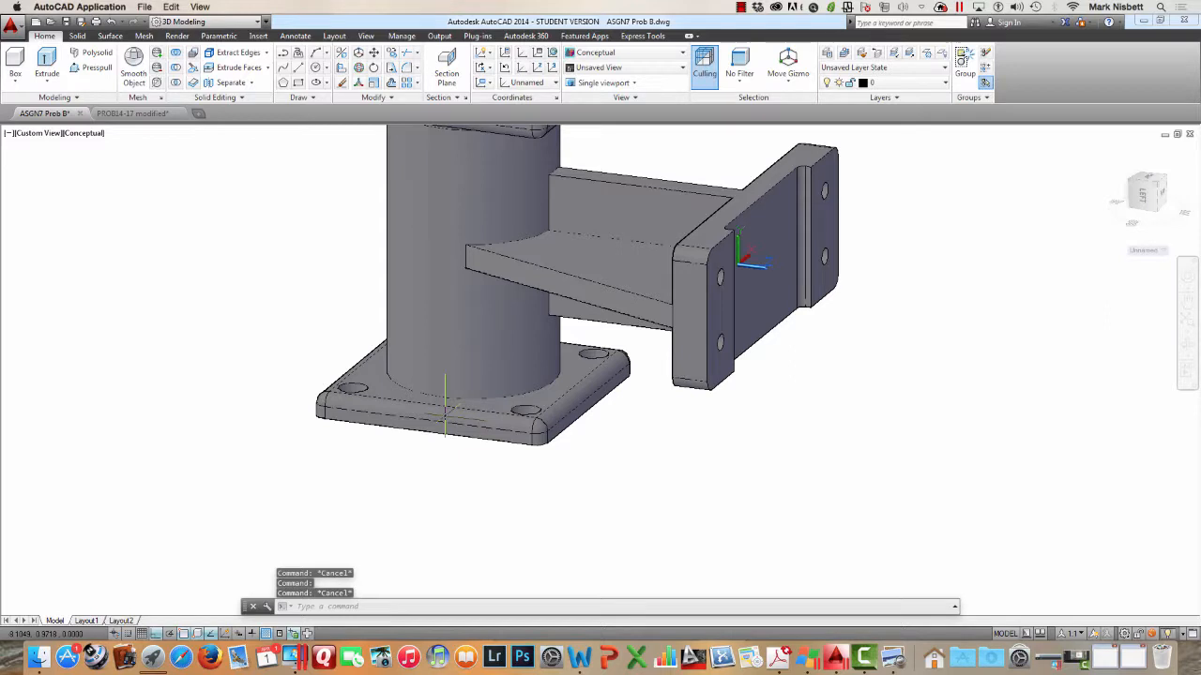
click(445, 403)
ctrl+click(442, 413)
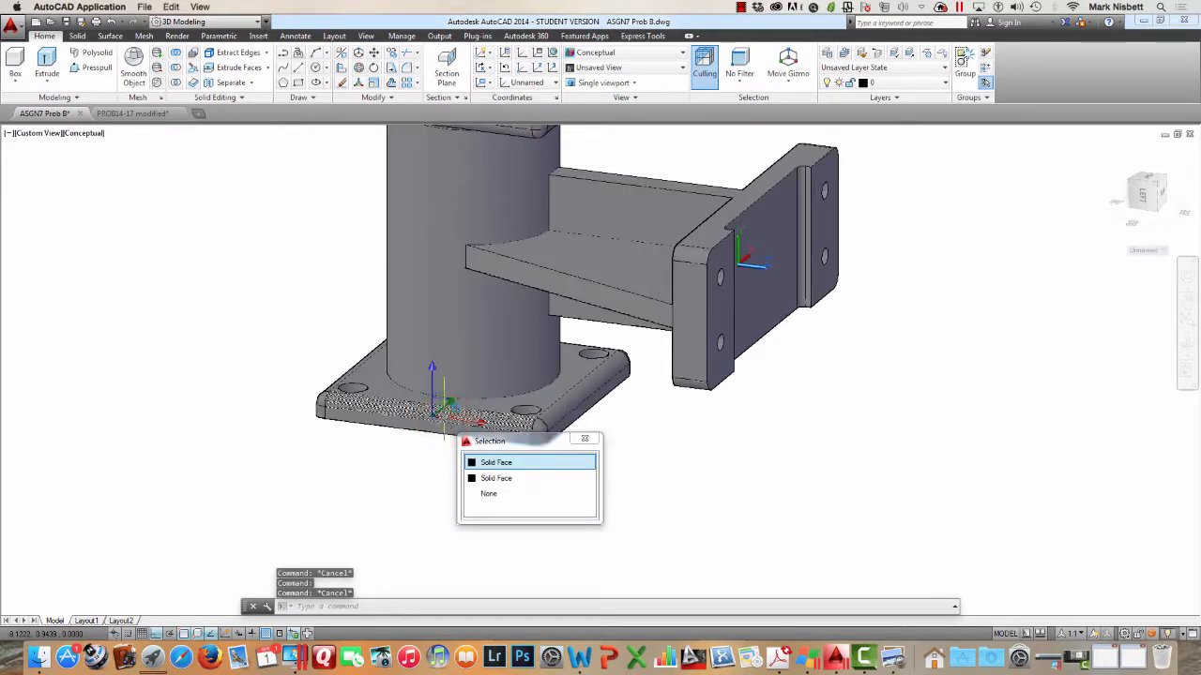
key(Delete)
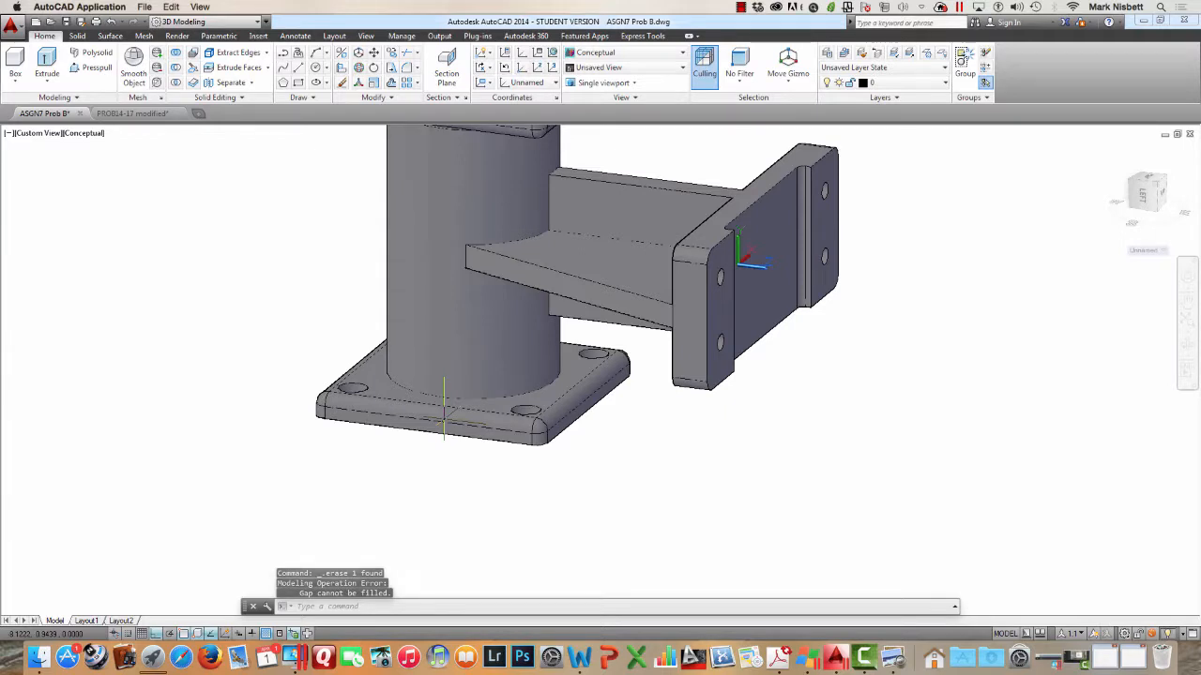
Select the rounded edge and corner faces around the whole upper perimeter of the bottom flange and delete them all together
ctrl+click(587, 396)
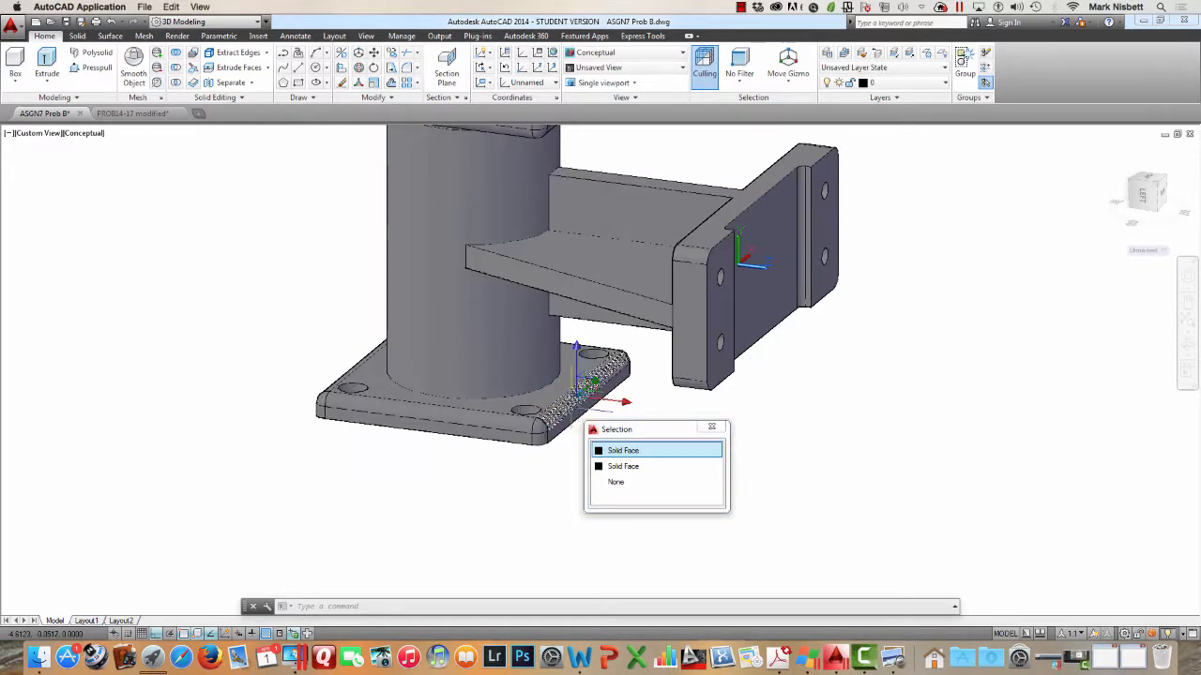
click(619, 451)
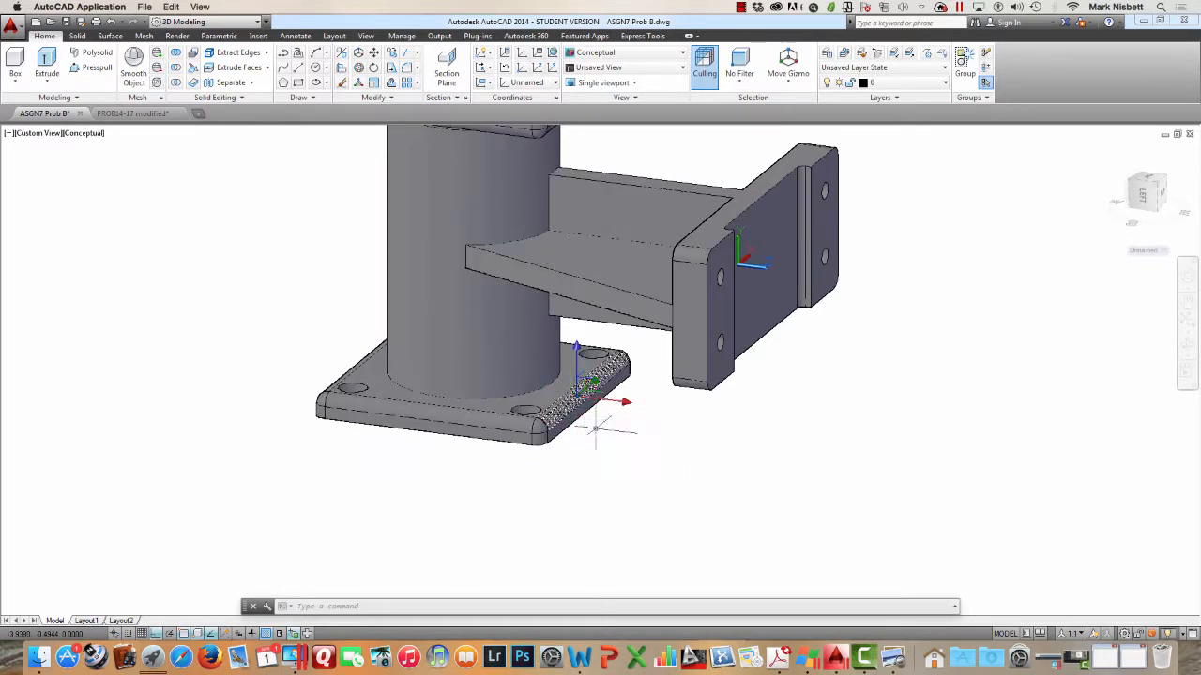
ctrl+click(546, 428)
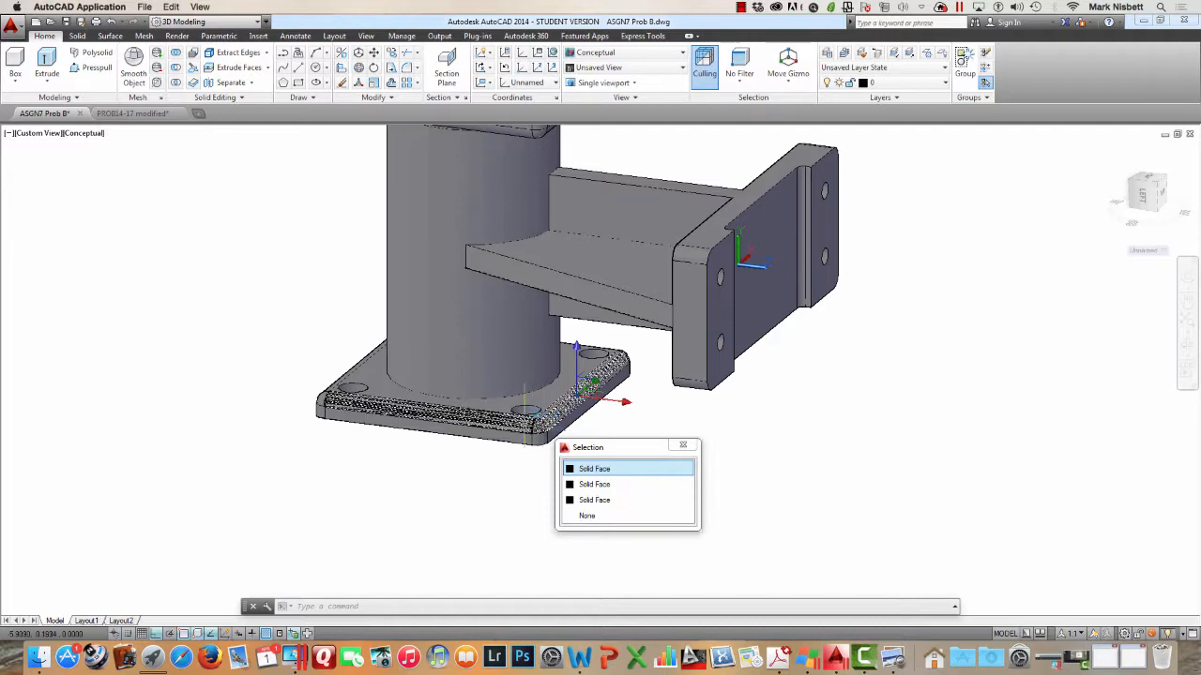
ctrl+click(524, 424)
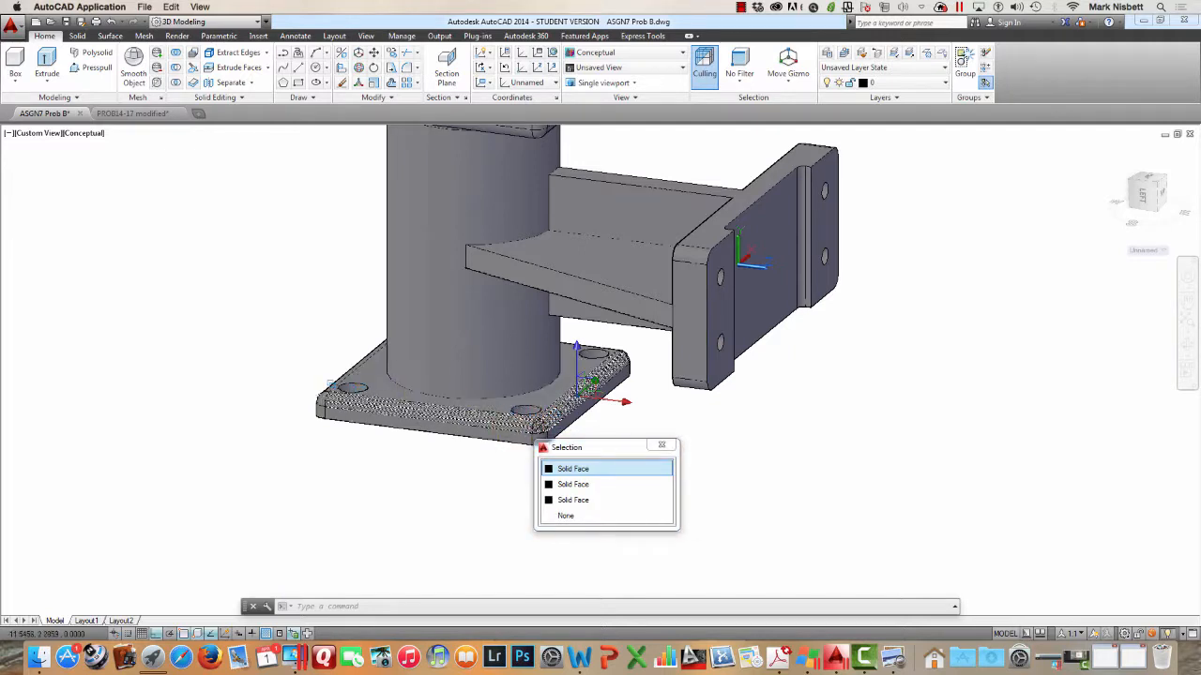
key(Escape)
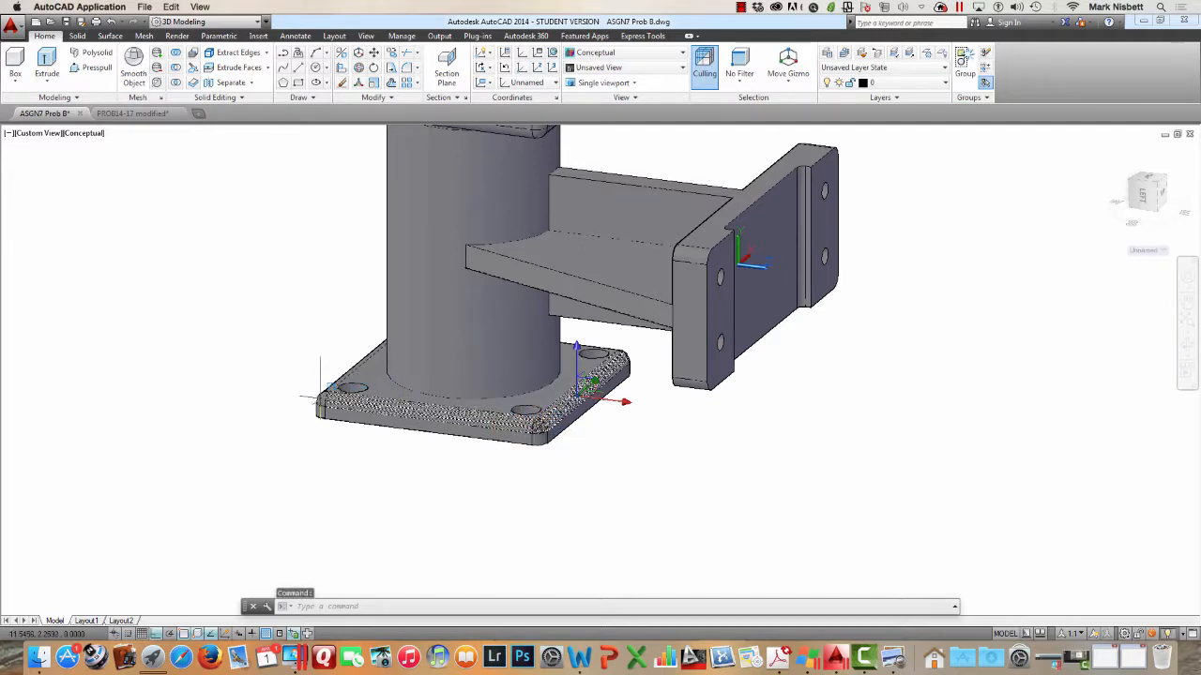
key(Escape)
key(Escape)
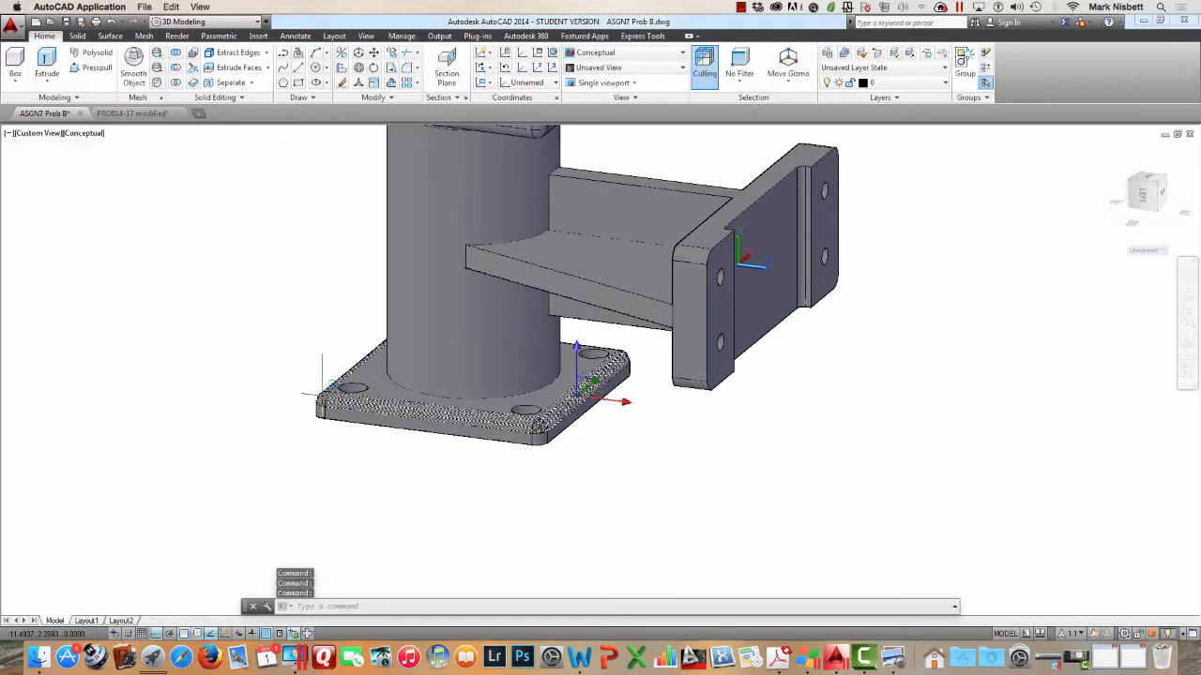
ctrl+click(329, 389)
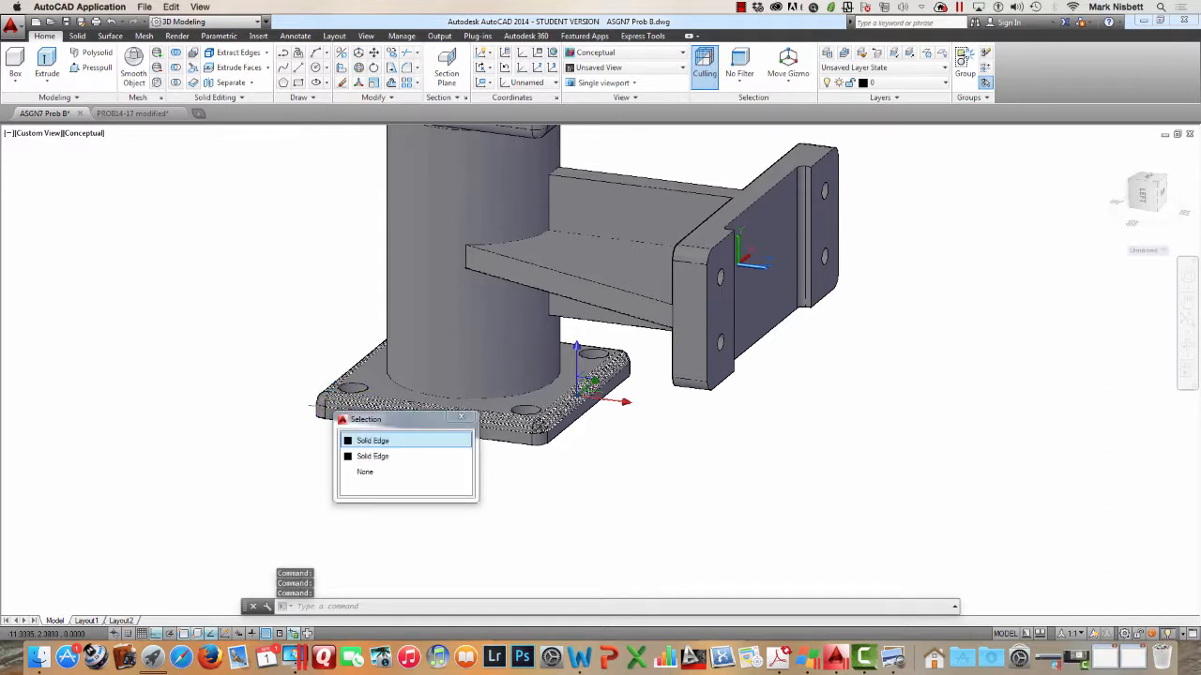
click(325, 406)
ctrl+click(325, 394)
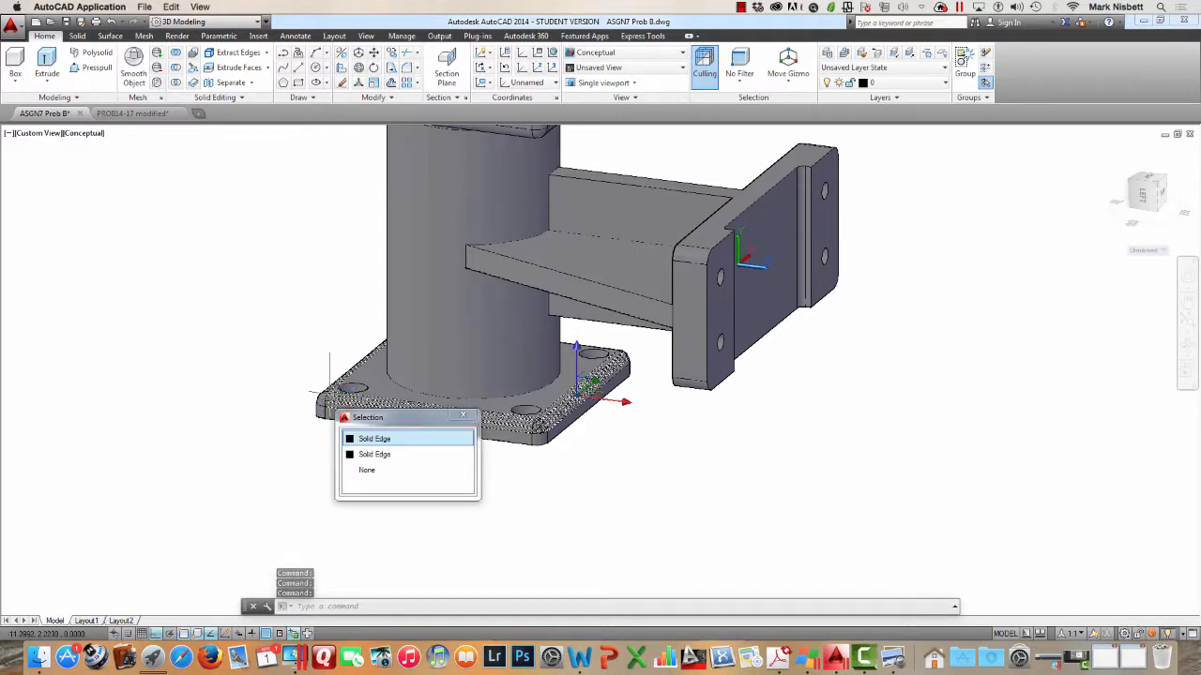
click(366, 470)
click(322, 384)
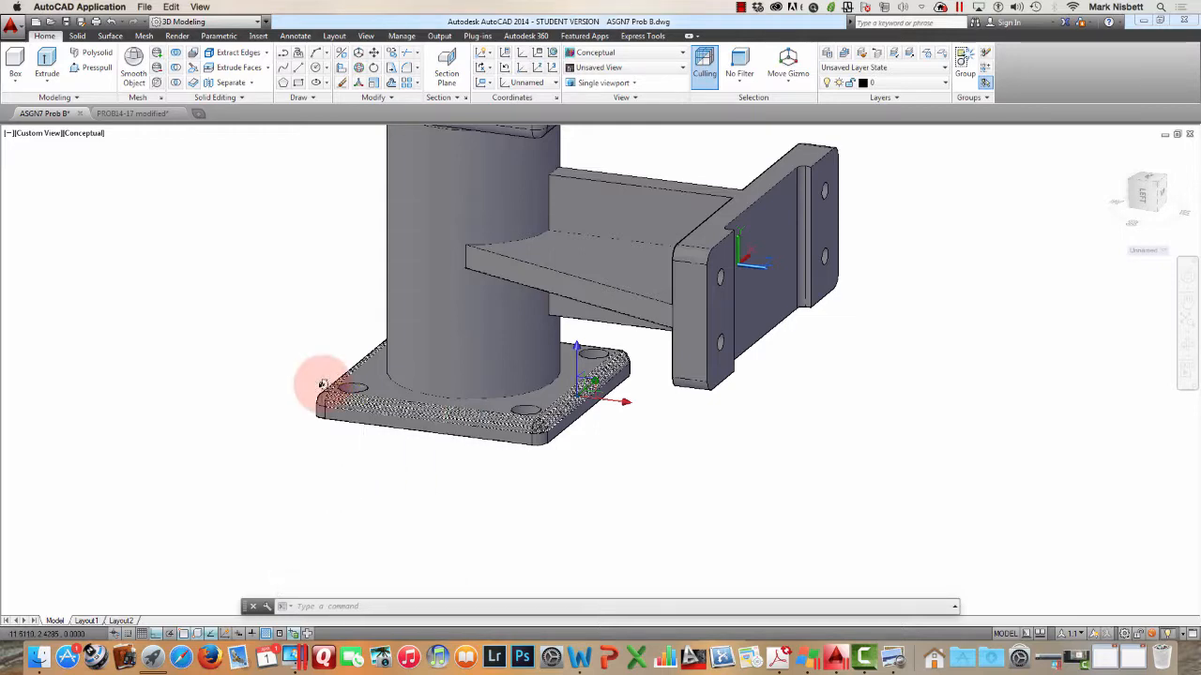
shift+middle_drag(323, 385, 513, 422)
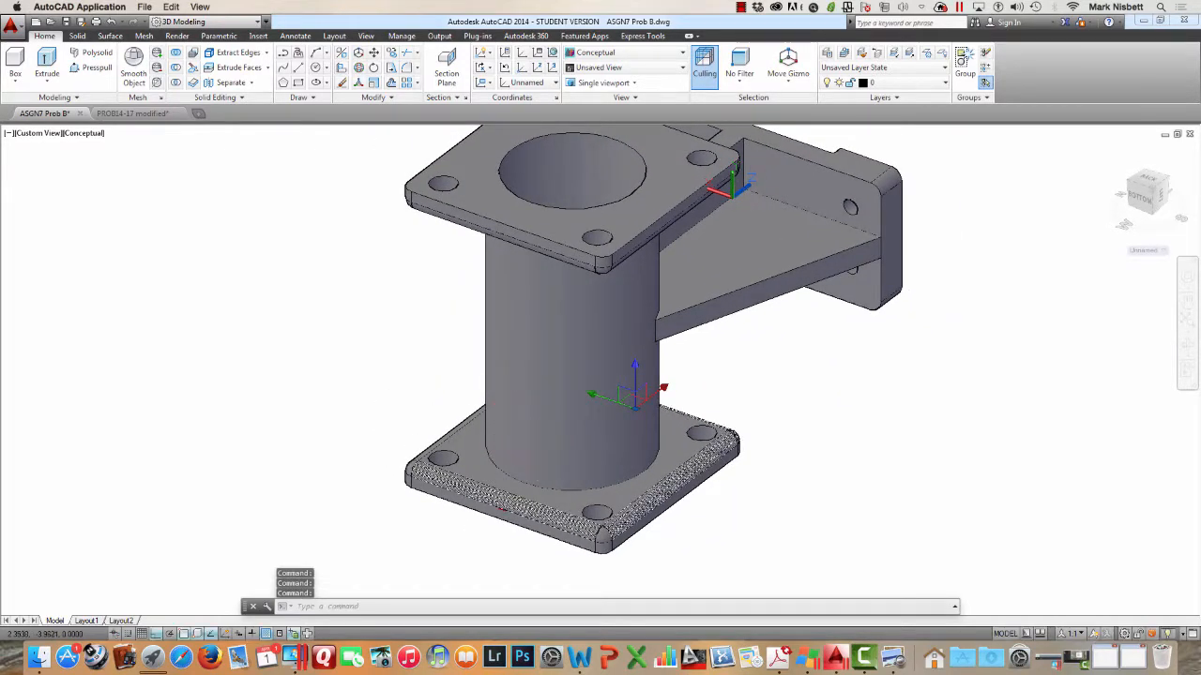
ctrl+click(610, 533)
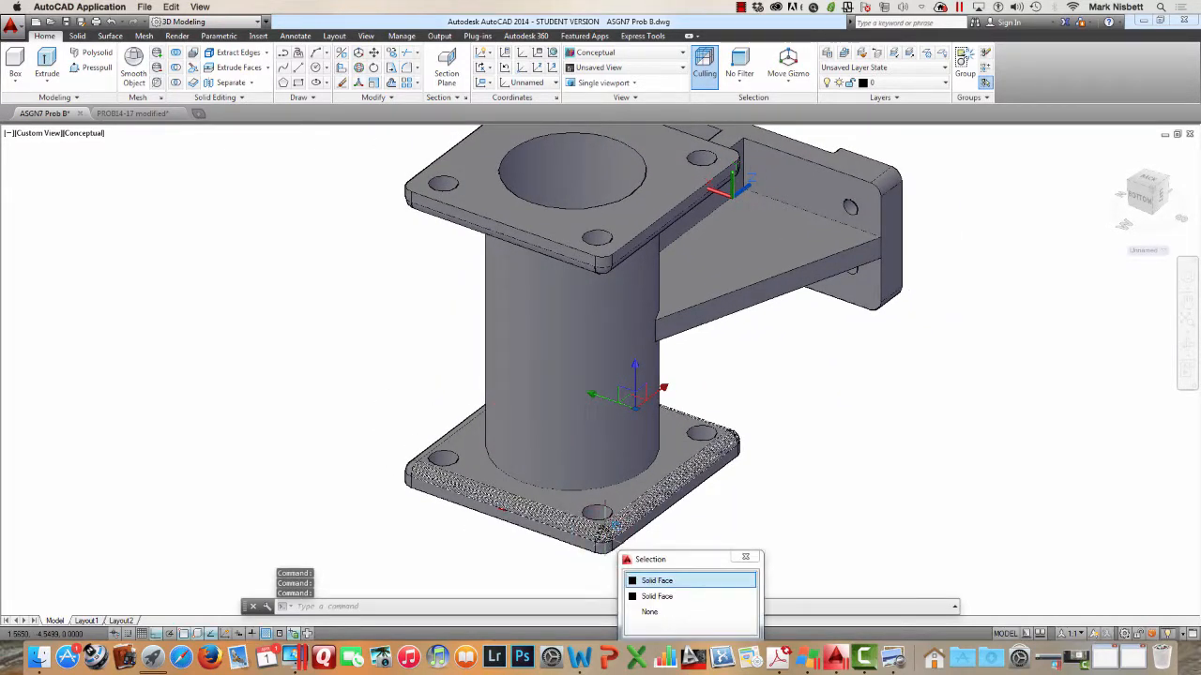
shift+middle_drag(466, 455, 634, 459)
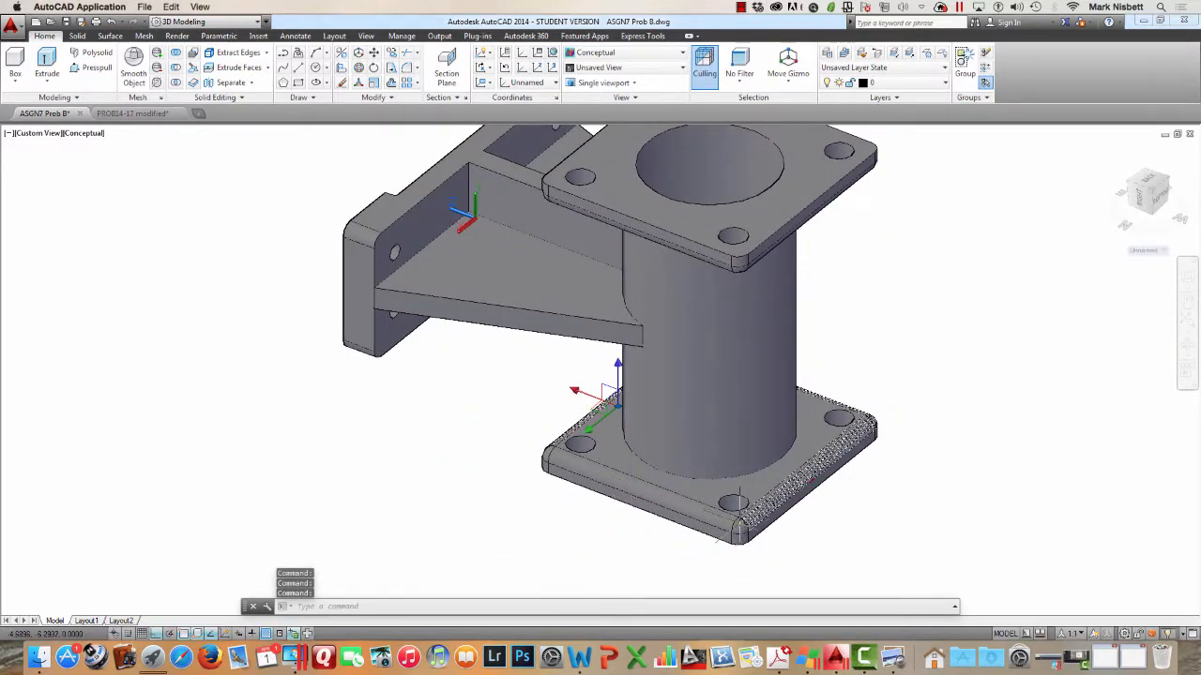
ctrl+click(739, 508)
ctrl+click(713, 514)
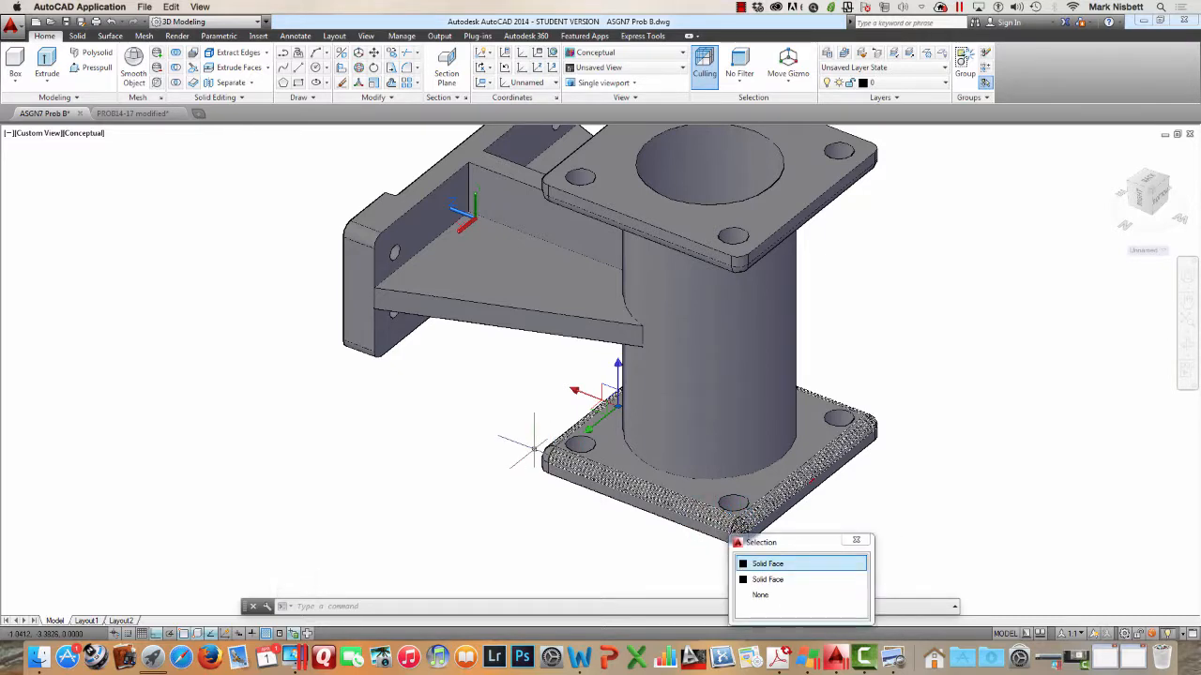
mouse_move(561, 458)
shift+middle_down()
mouse_move(584, 469)
mouse_move(661, 461)
mouse_move(668, 446)
shift+middle_up()
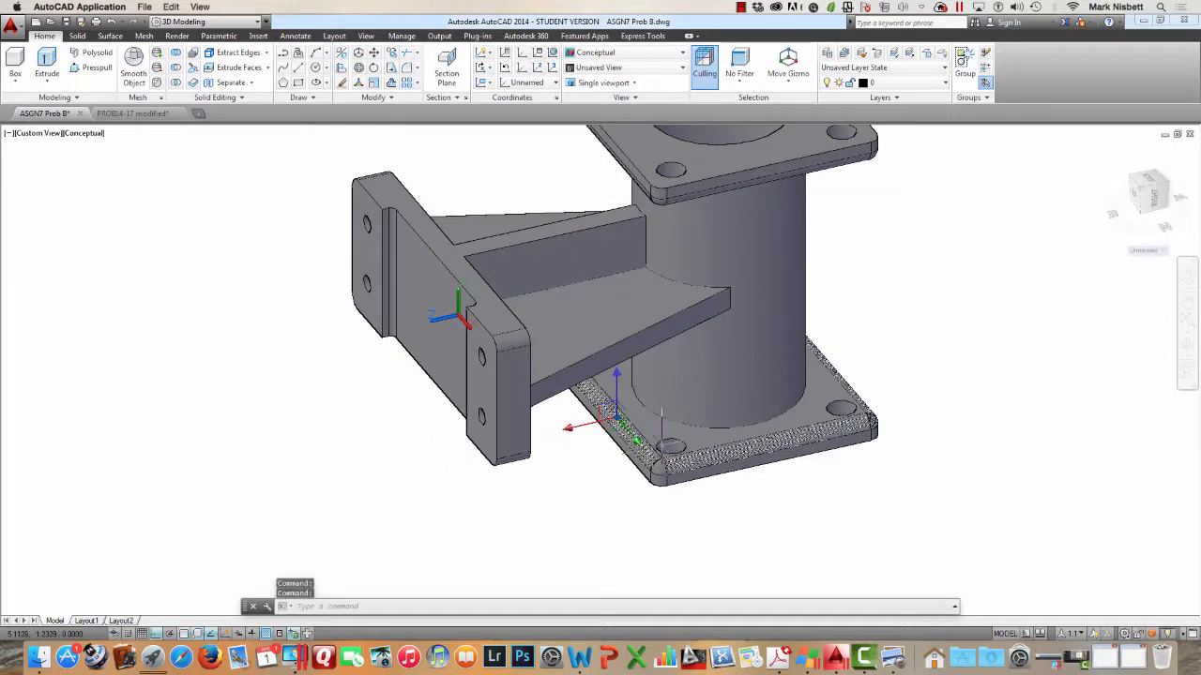
ctrl+click(668, 455)
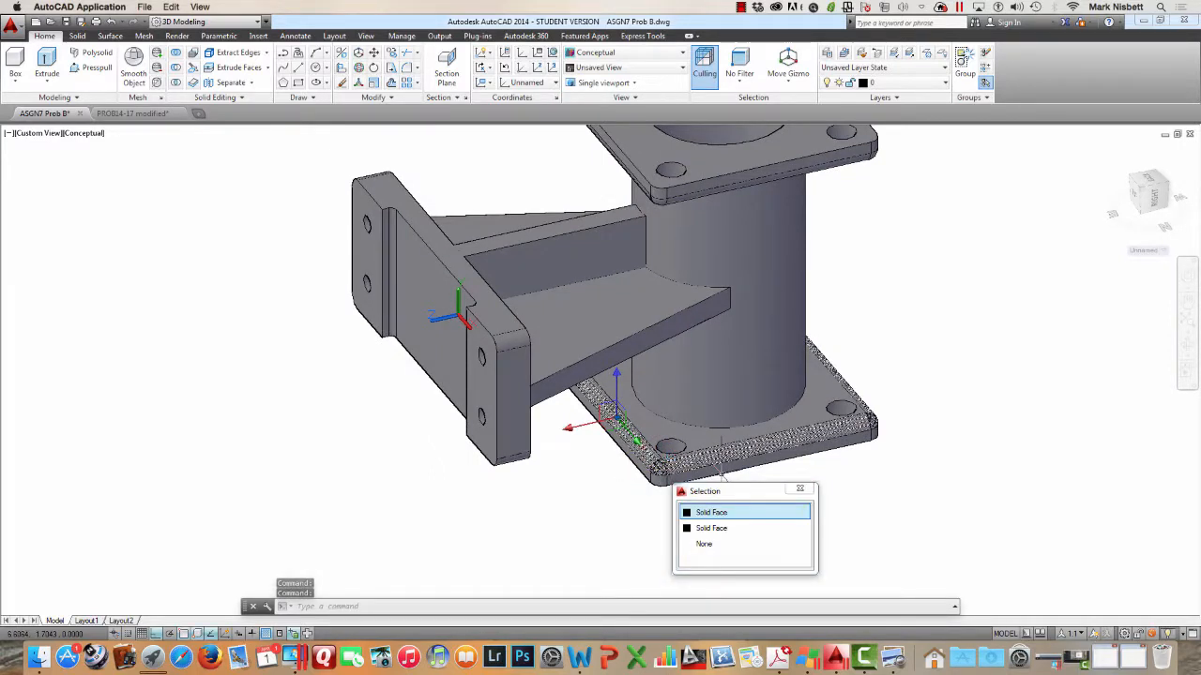
click(715, 513)
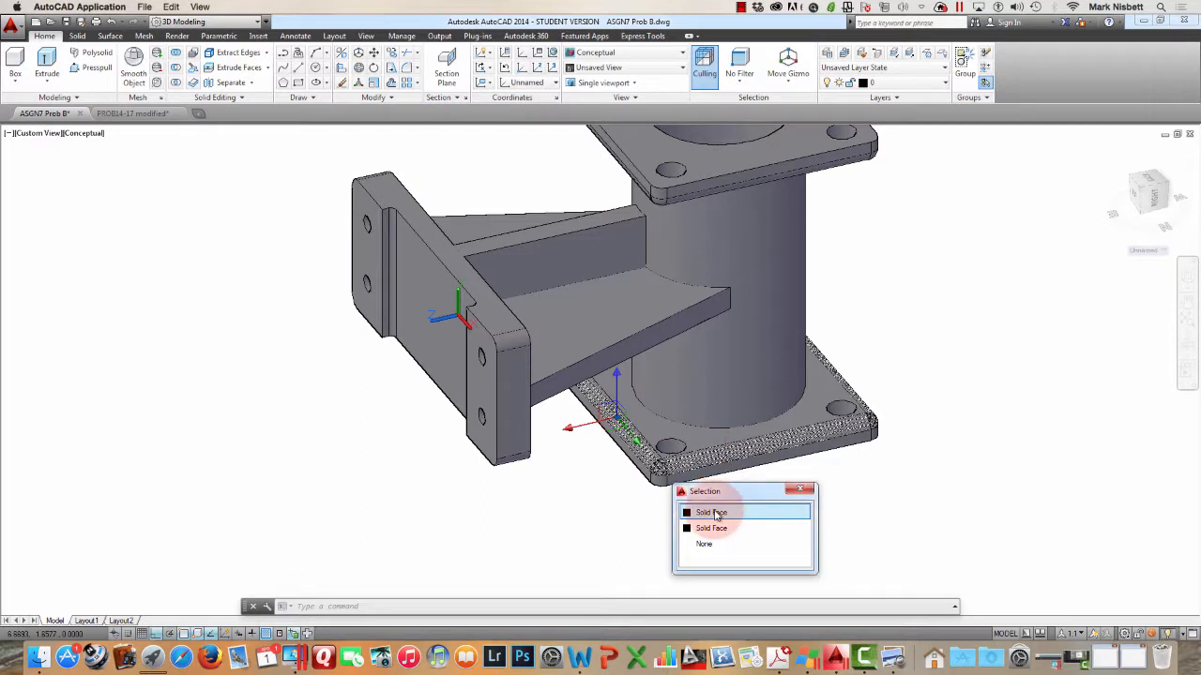
key(Delete)
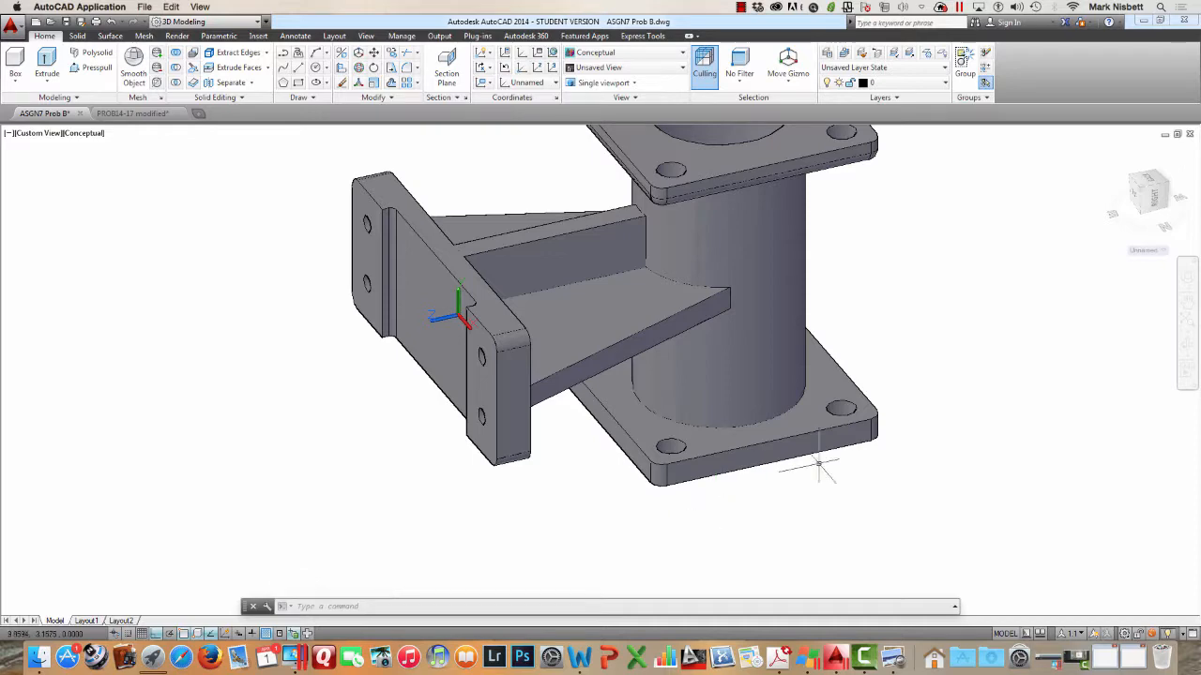
Delete the flat upper face of the bottom flange to remove the flange from the cylinder
shift+middle_drag(818, 466, 691, 431)
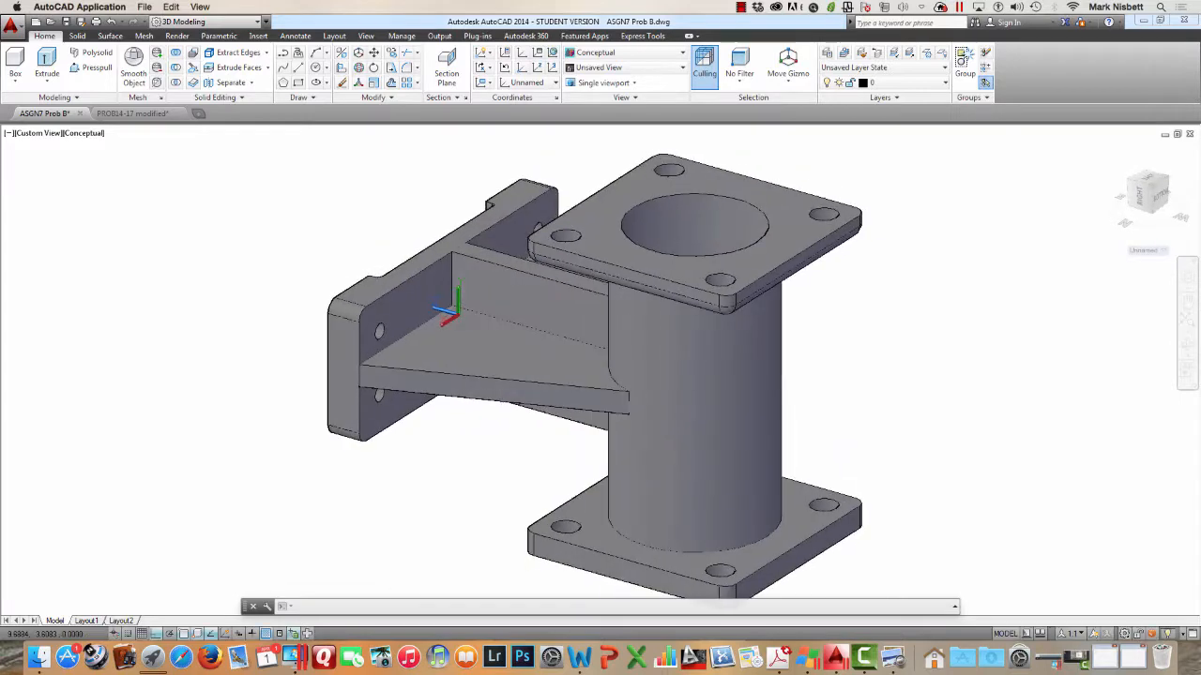
middle_drag(769, 437, 674, 359)
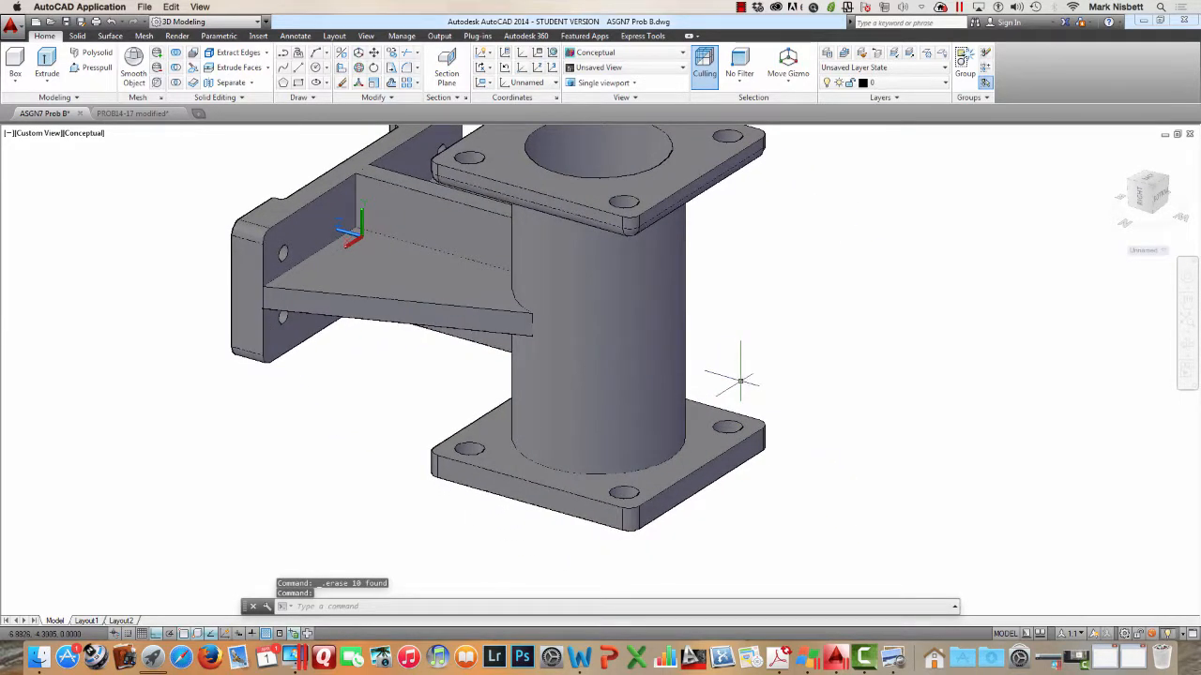
click(715, 405)
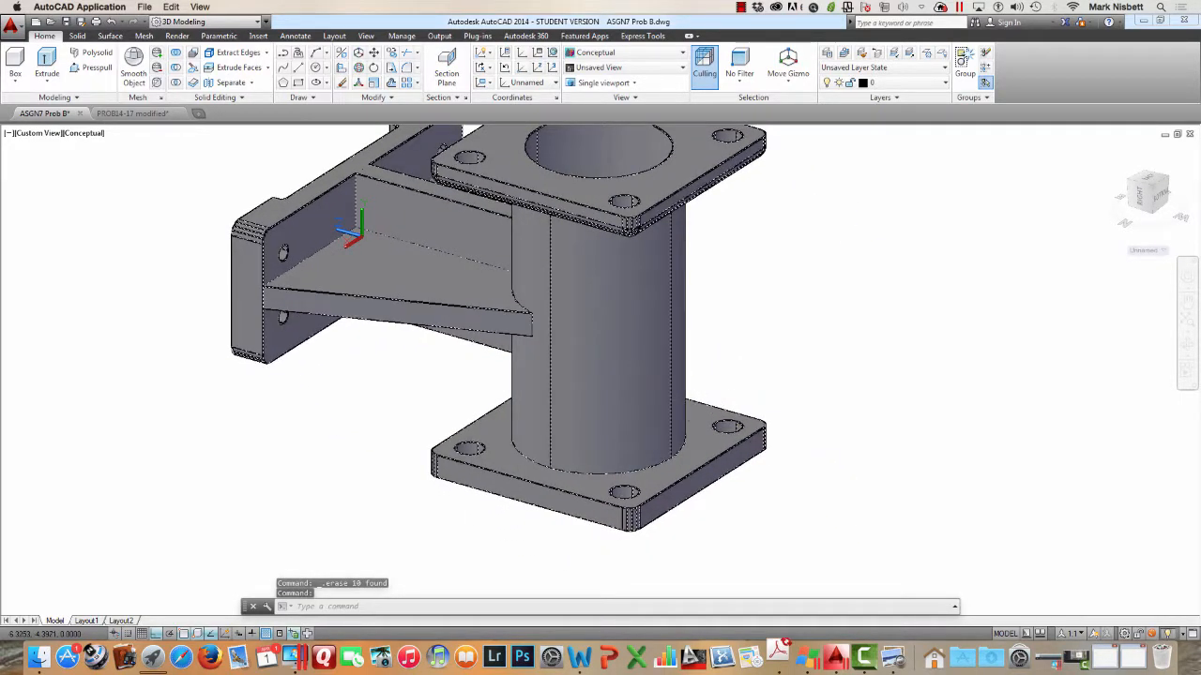
ctrl+click(715, 405)
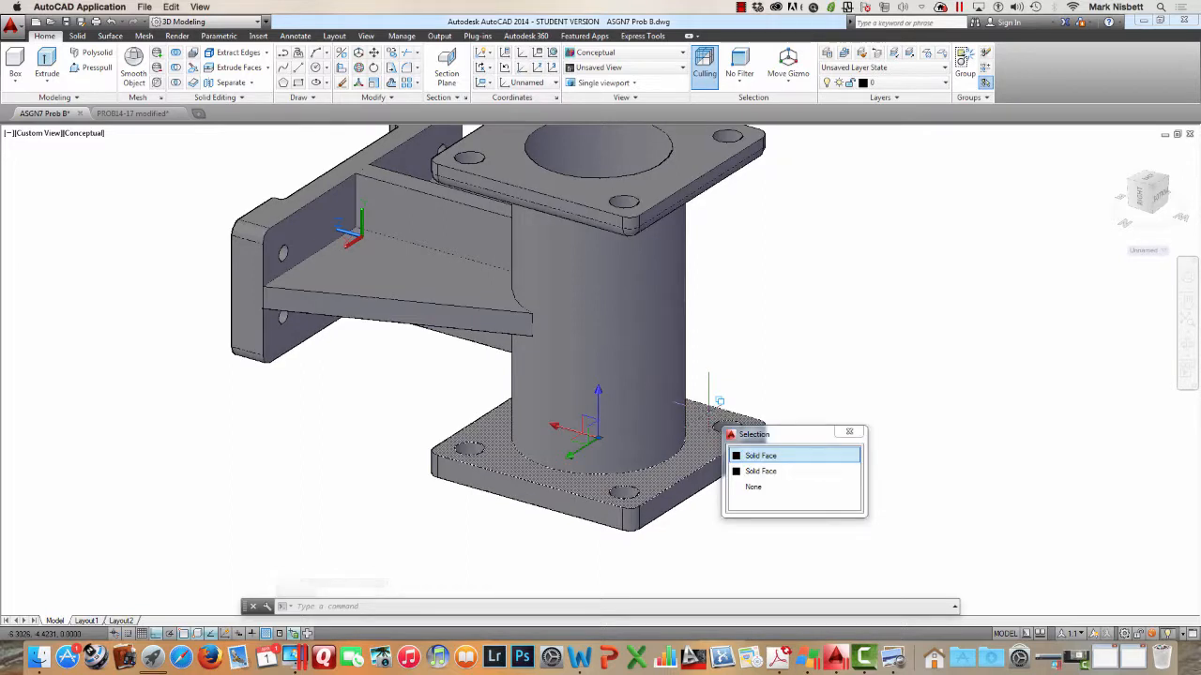
click(796, 378)
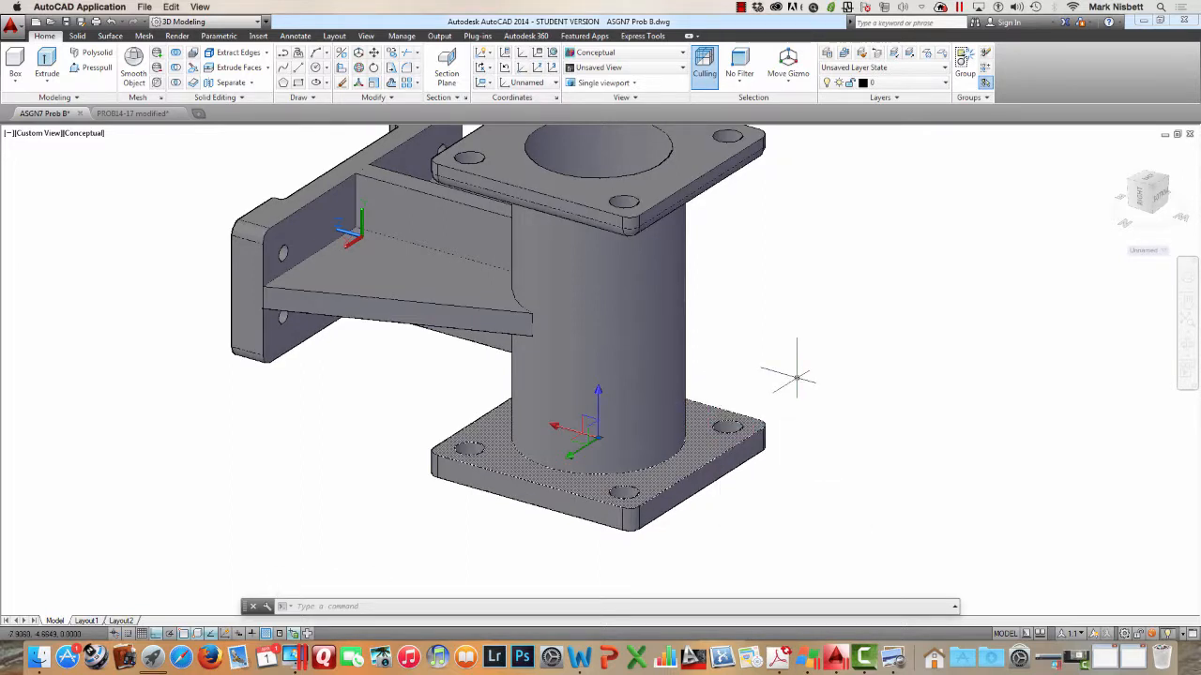
key(Delete)
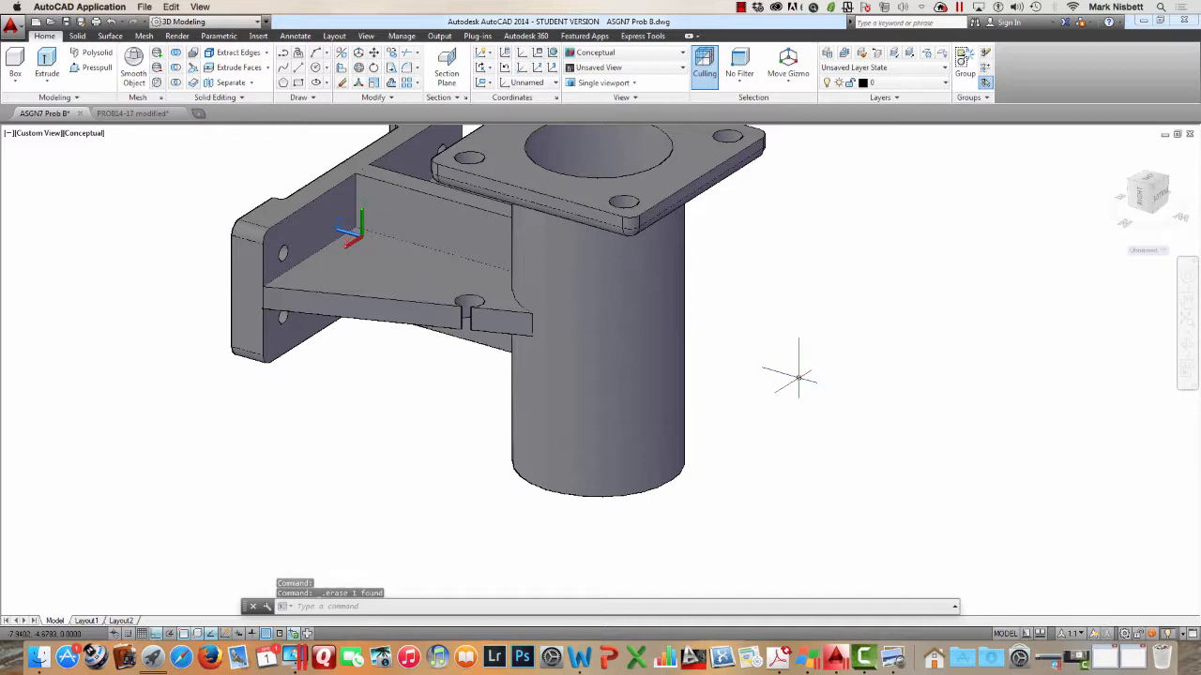
Delete the leftover bolt-hole faces that cut through the edge of the first triangular rib beside the cylinder
shift+middle_drag(799, 378, 846, 409)
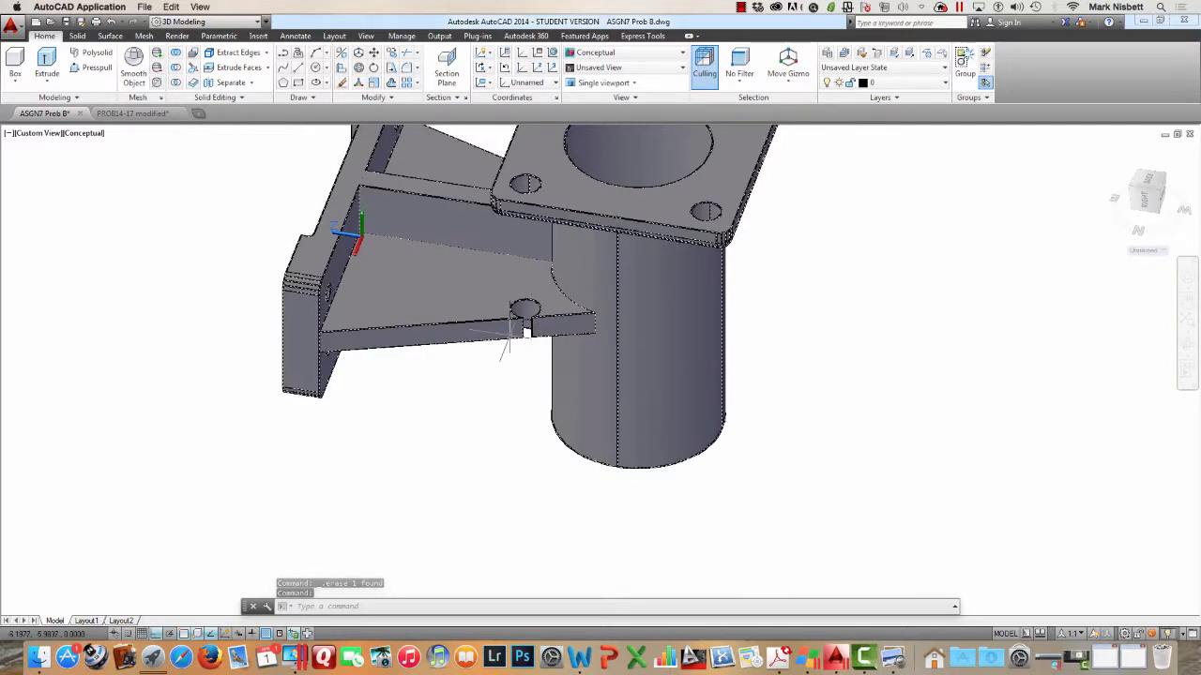
shift+middle_drag(521, 355, 605, 455)
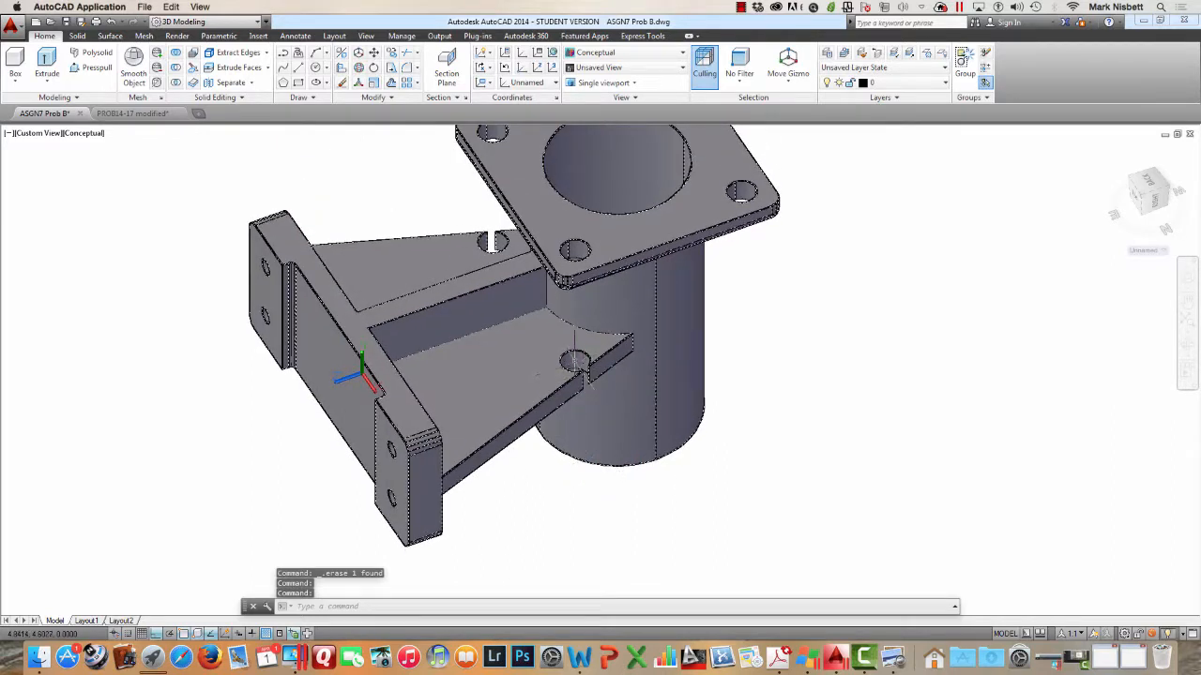
ctrl+click(579, 366)
ctrl+click(574, 361)
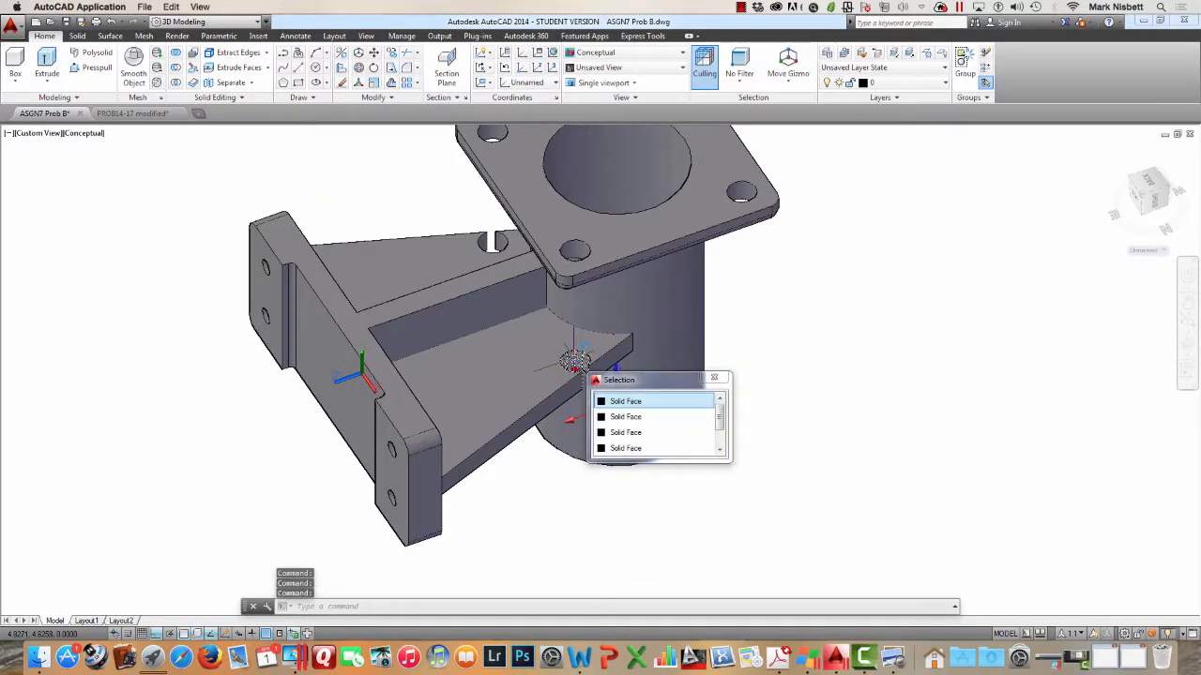
key(Down)
key(Return)
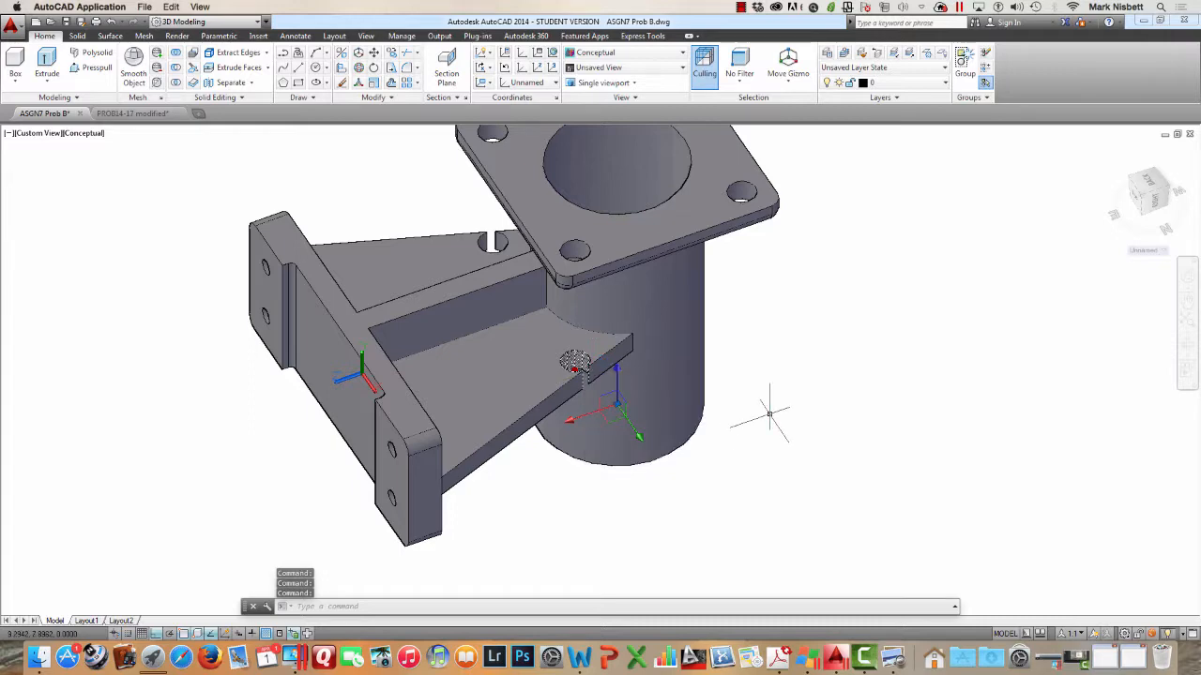
key(Delete)
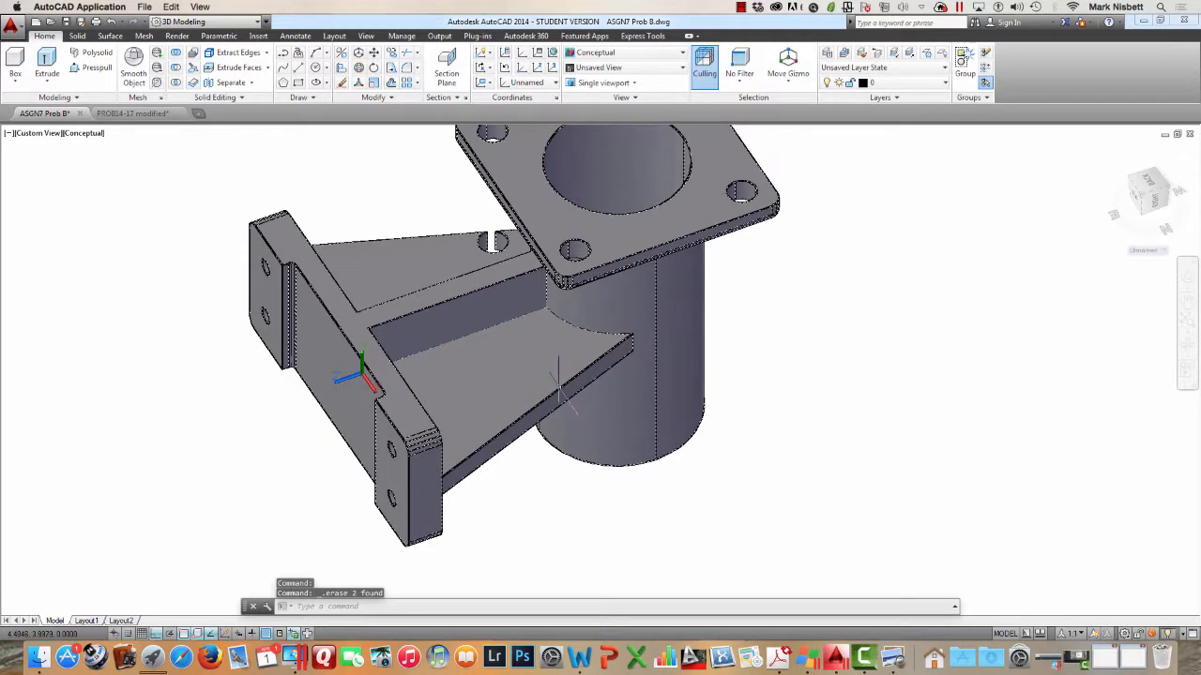
Delete the leftover bolt-hole face in the triangular rib on the opposite side of the bracket
shift+middle_drag(475, 347, 886, 412)
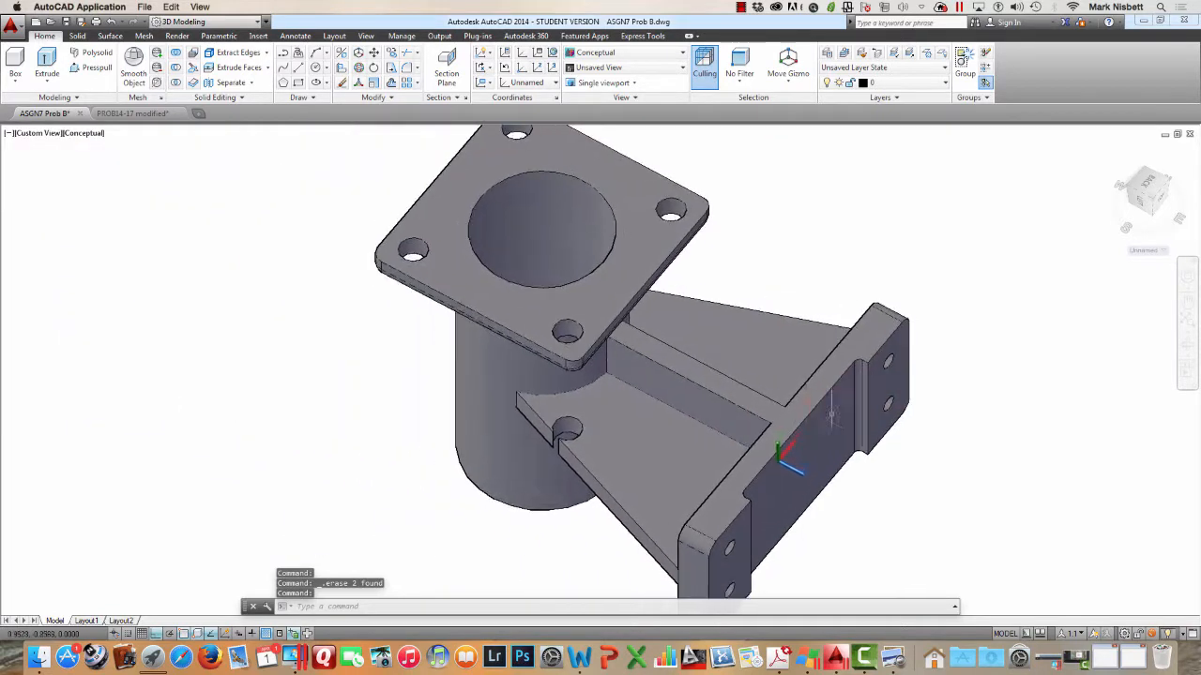
click(567, 427)
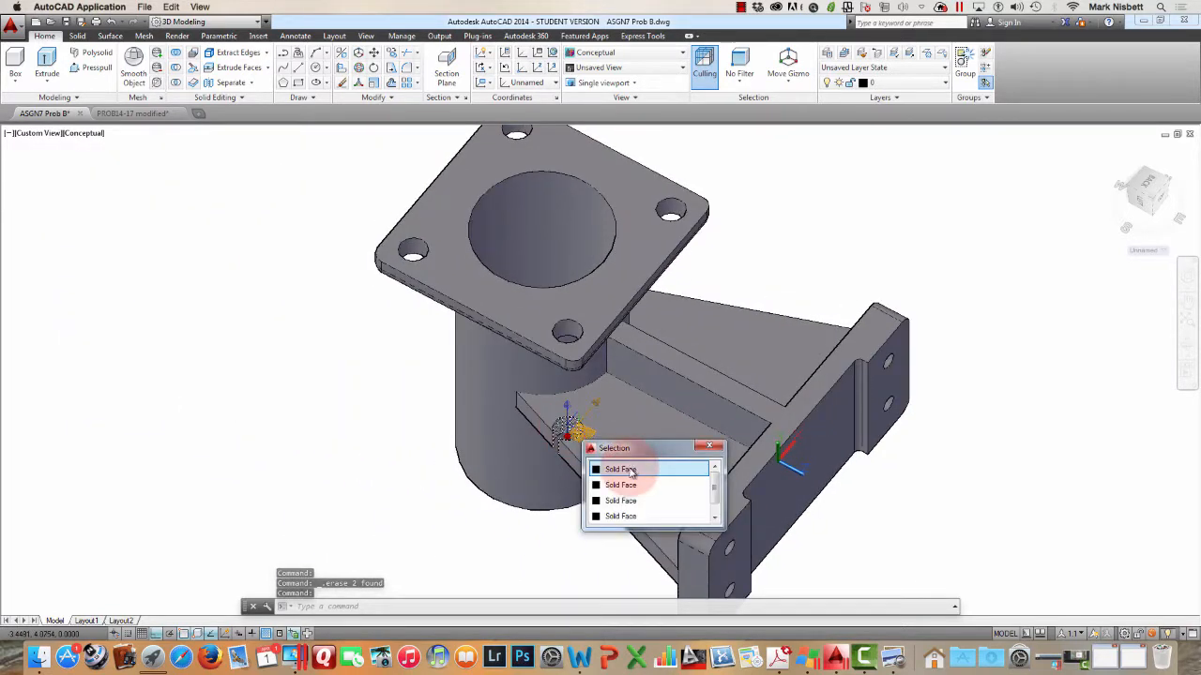
click(622, 462)
key(Delete)
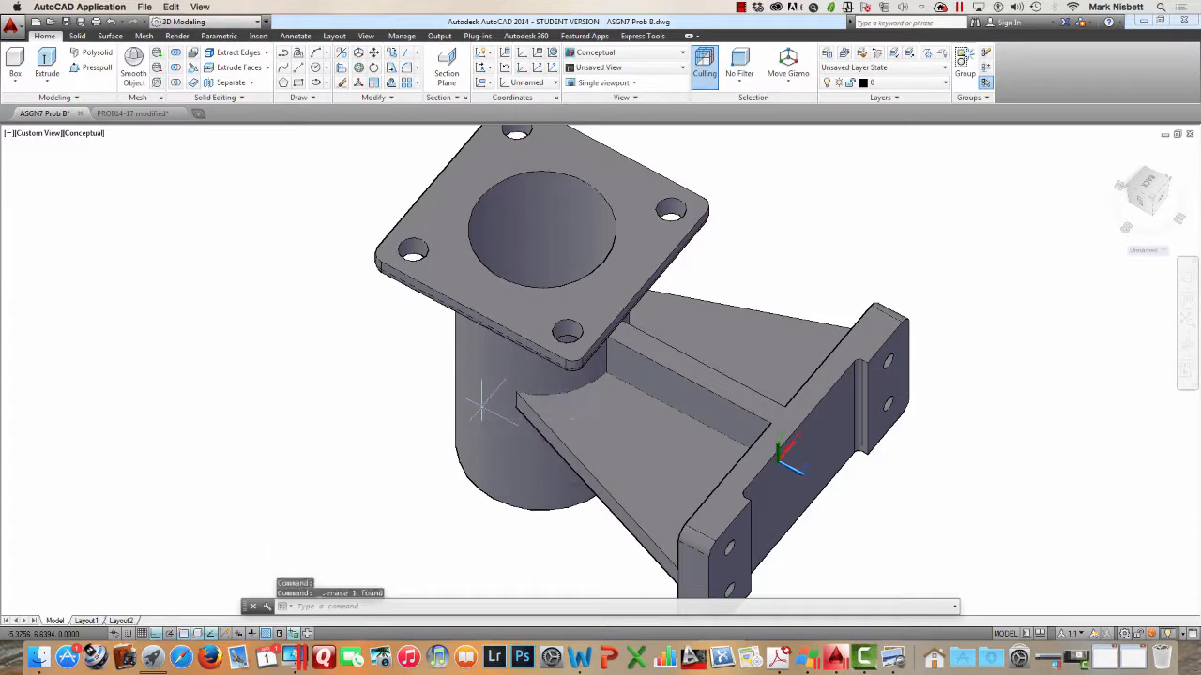
Try extruding the ring-shaped face at the cylinder's lower end by -2 with a 0 taper angle, and undo it
shift+middle_drag(781, 360, 788, 319)
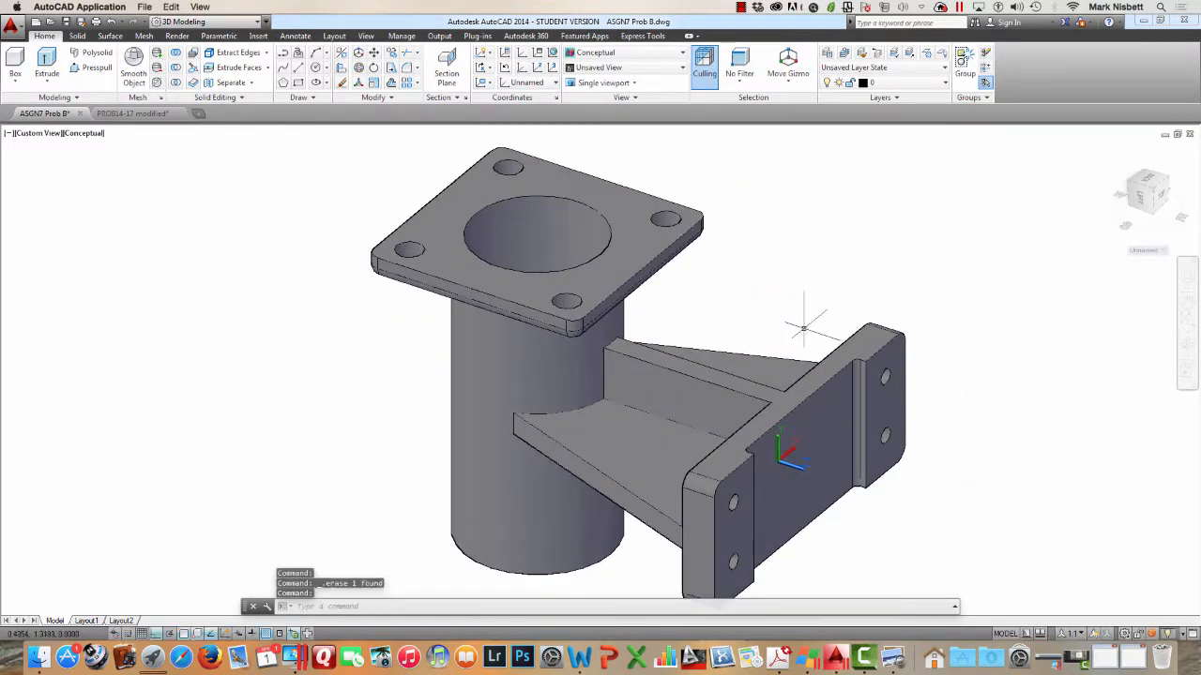
middle_drag(720, 302, 623, 273)
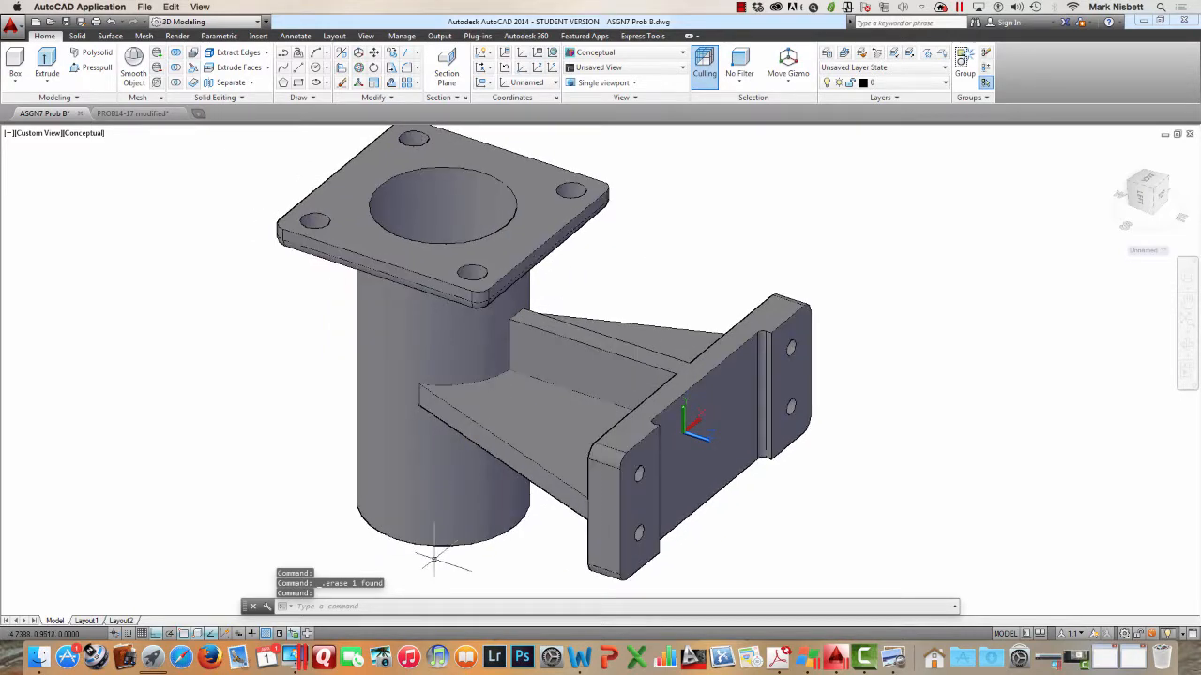
mouse_move(484, 472)
shift+middle_down()
mouse_move(497, 375)
mouse_move(536, 415)
mouse_move(651, 275)
mouse_move(634, 302)
shift+middle_up()
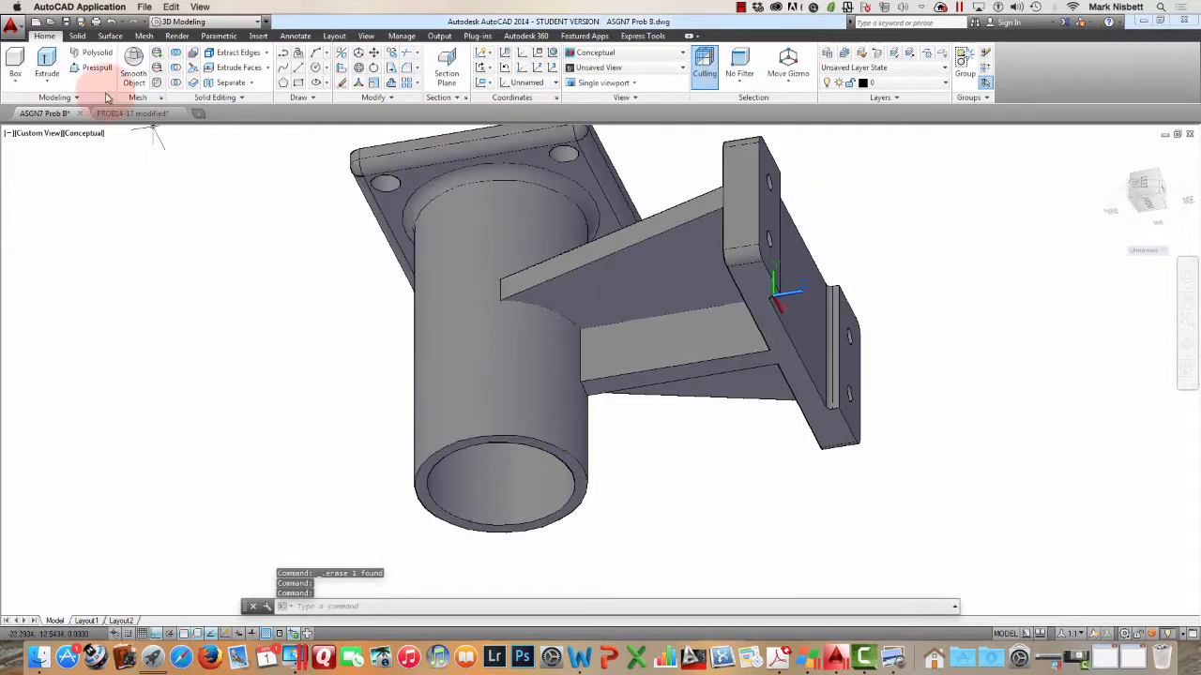
click(77, 36)
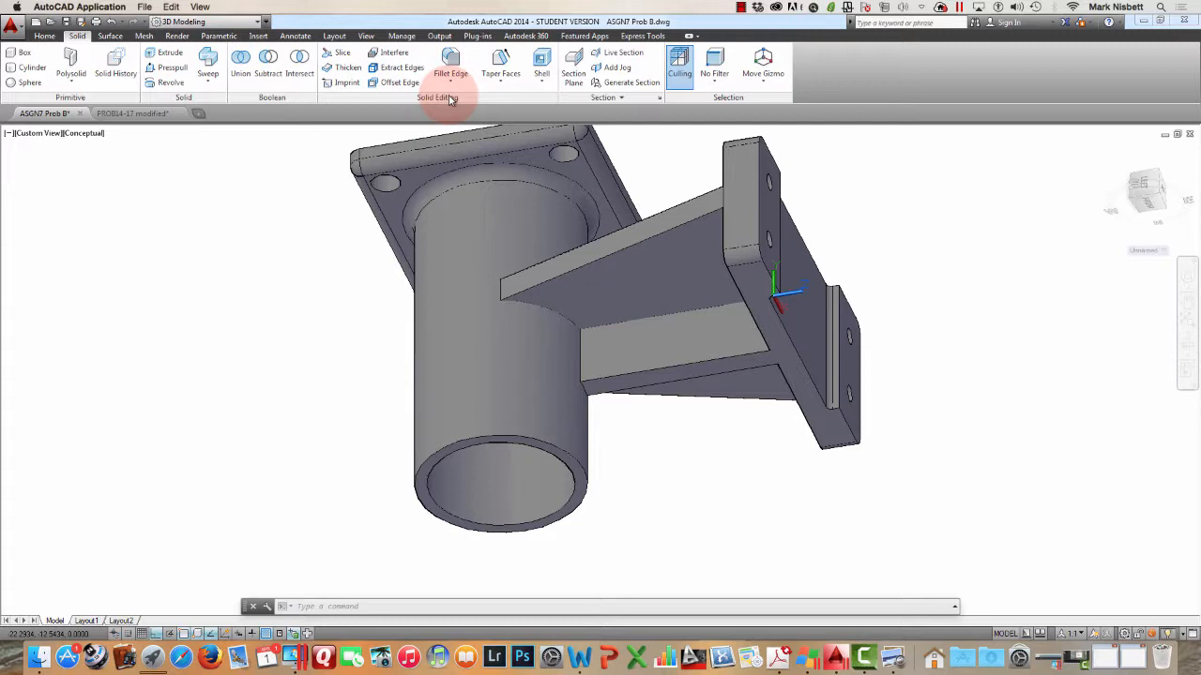
click(544, 81)
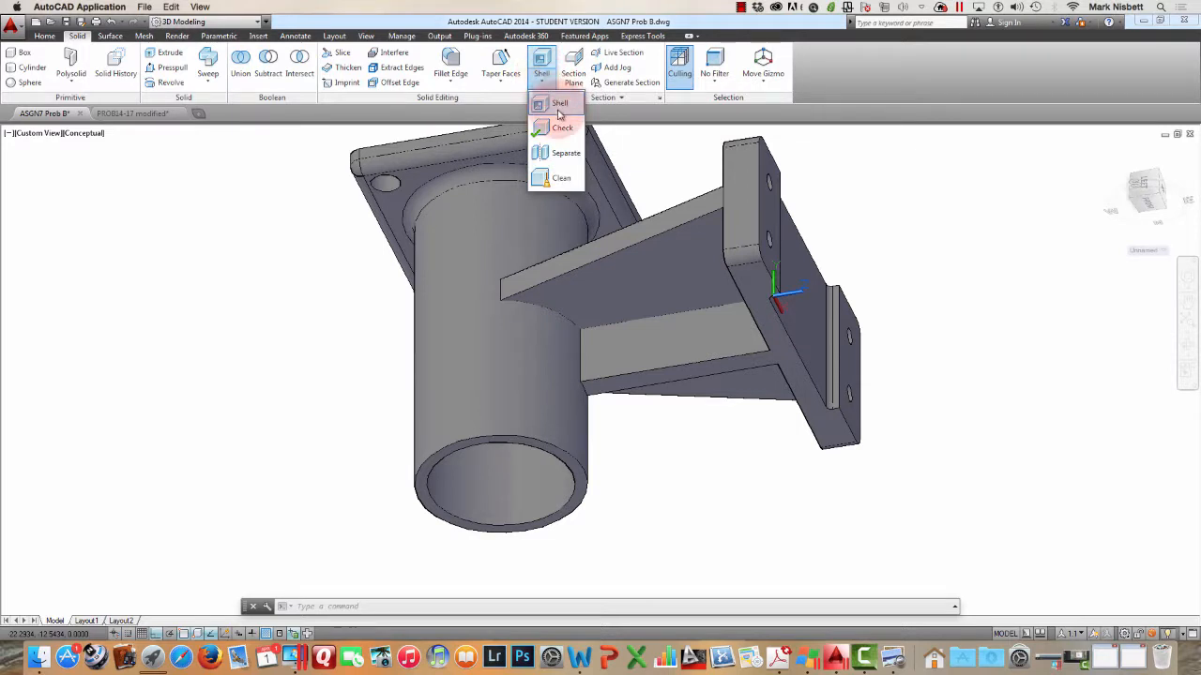
click(506, 83)
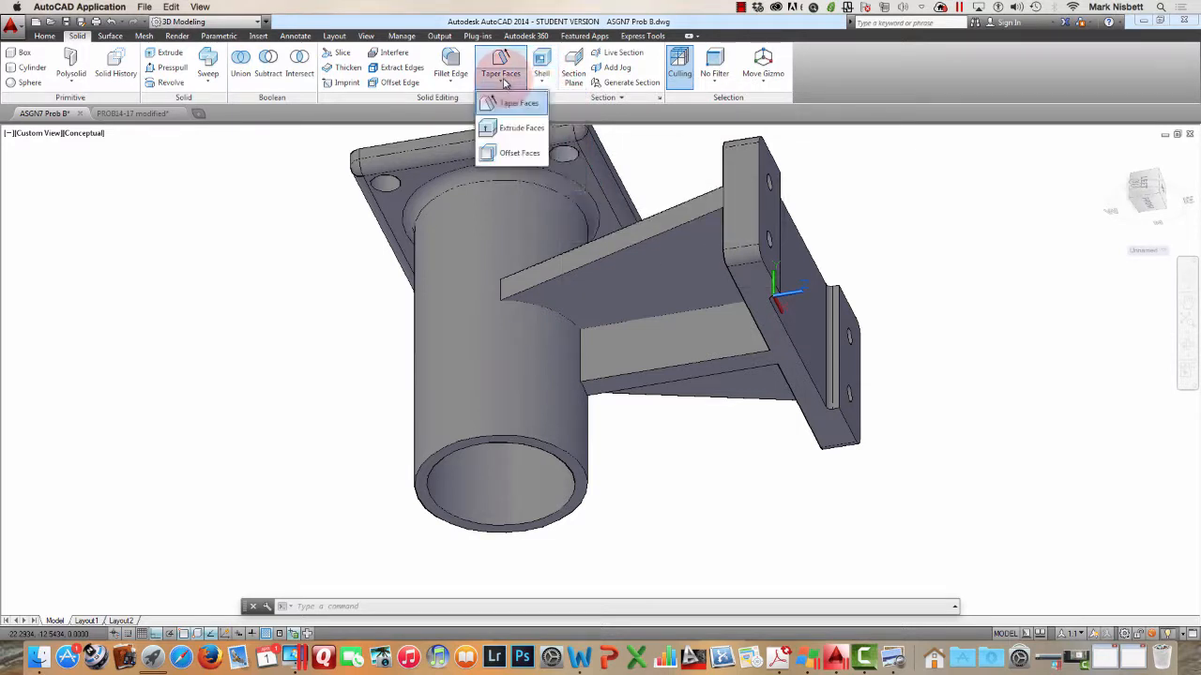
click(514, 131)
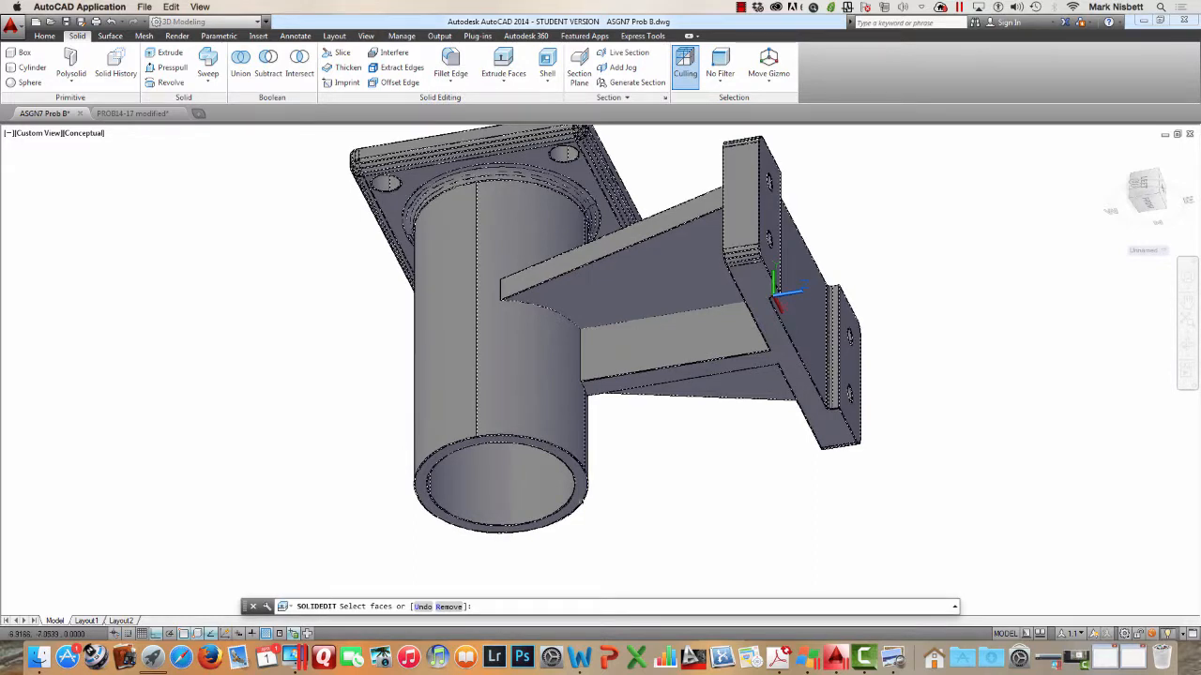
click(580, 493)
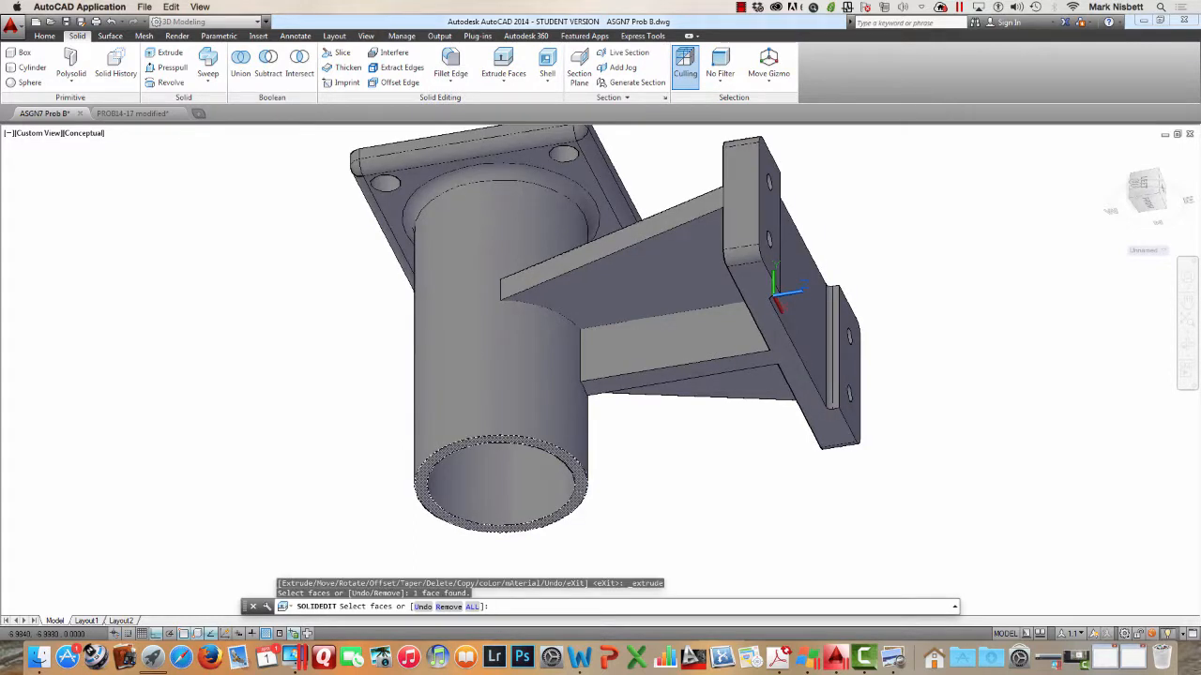
key(Return)
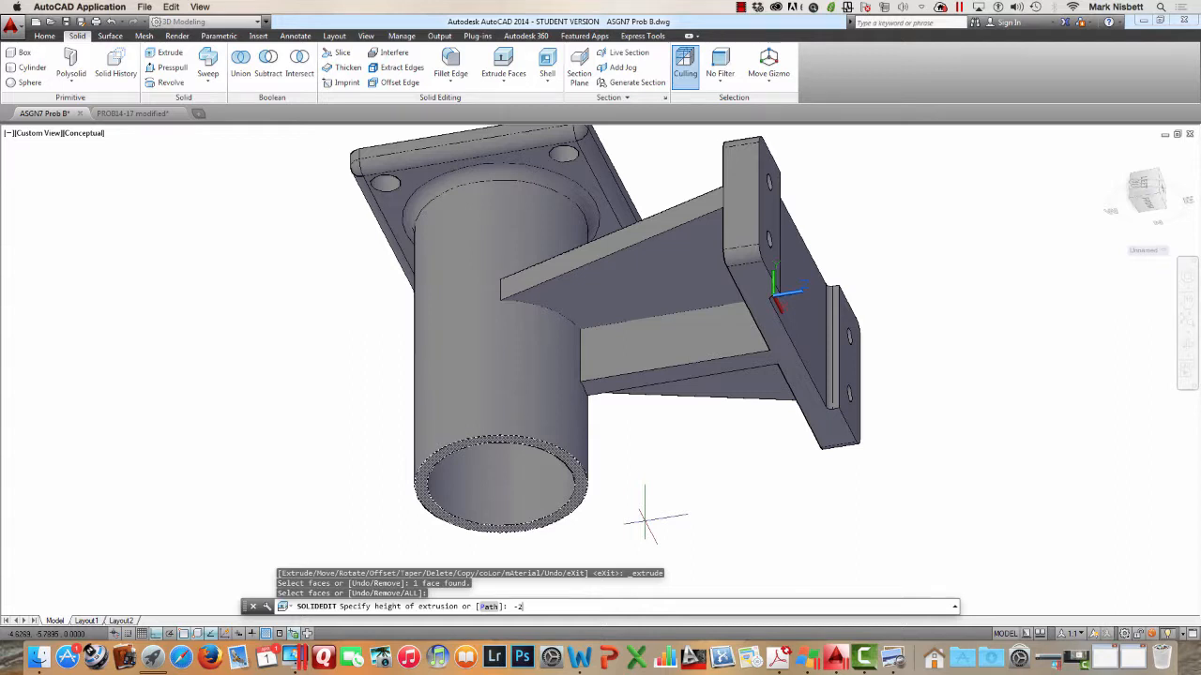
key(Return)
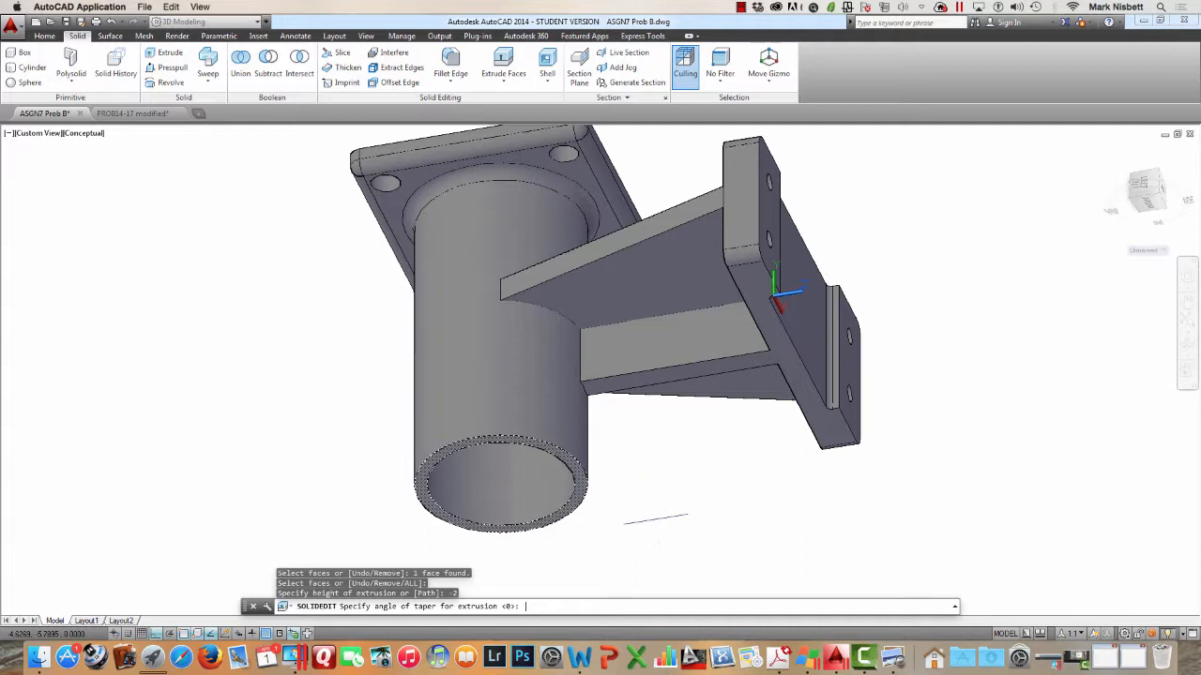
key(Return)
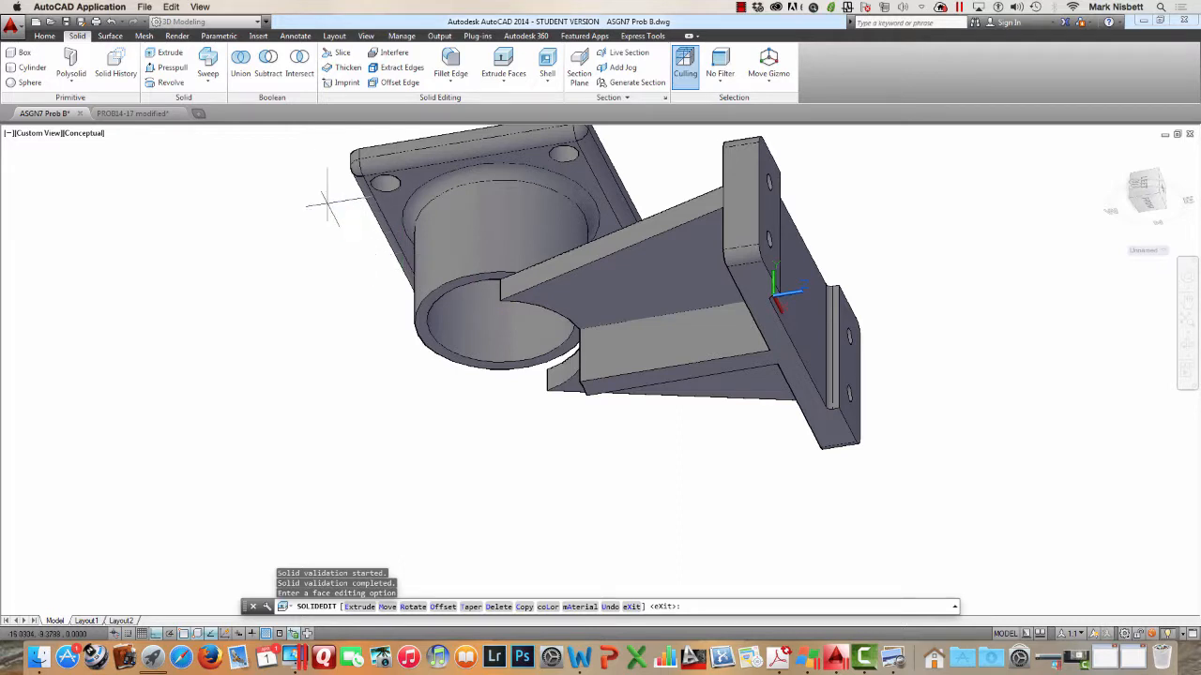
click(110, 22)
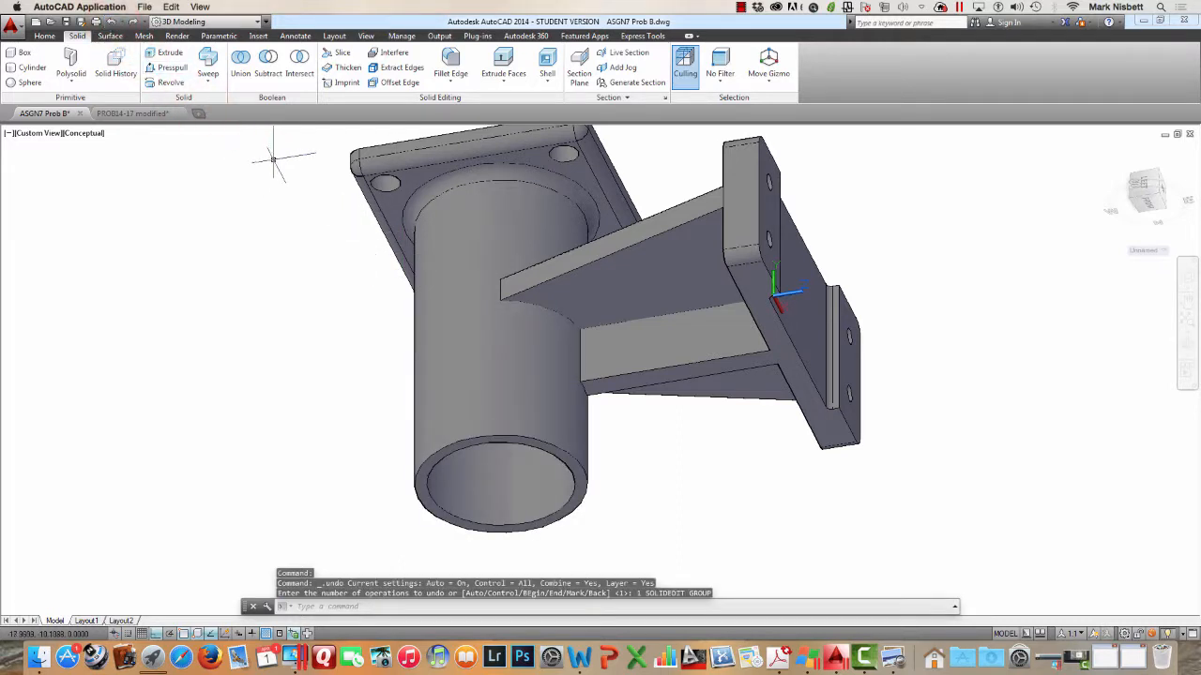
Try to use Presspull on the ring-shaped face at the cylinder's open lower end
click(161, 83)
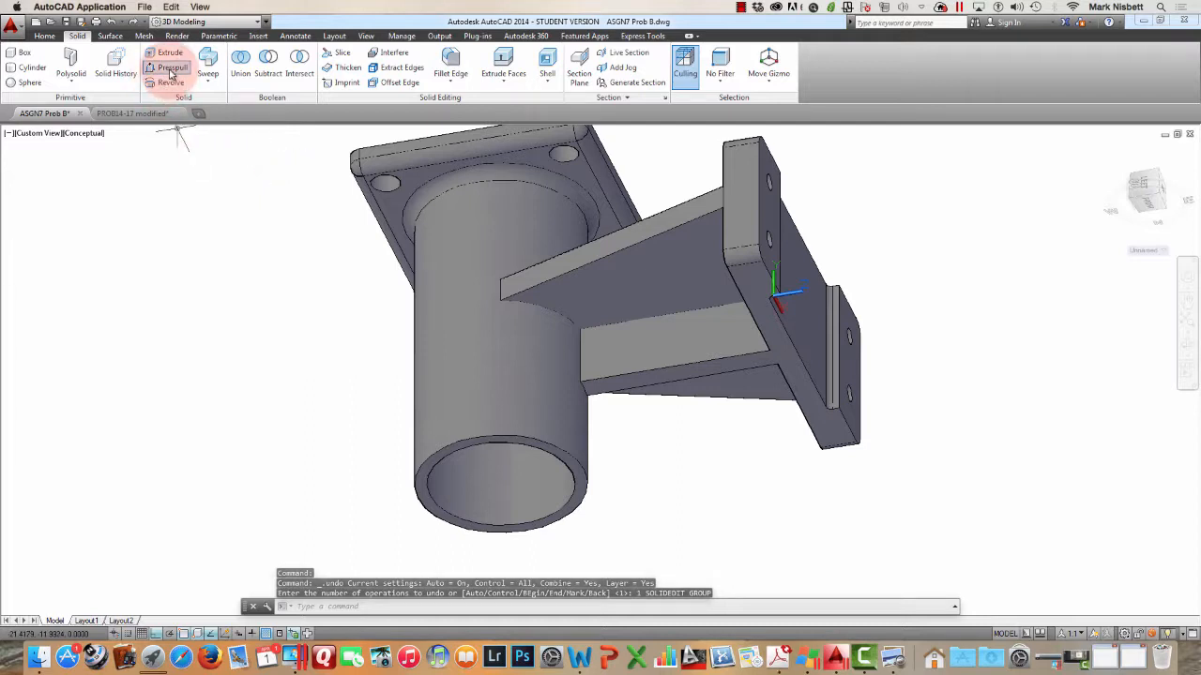
click(167, 67)
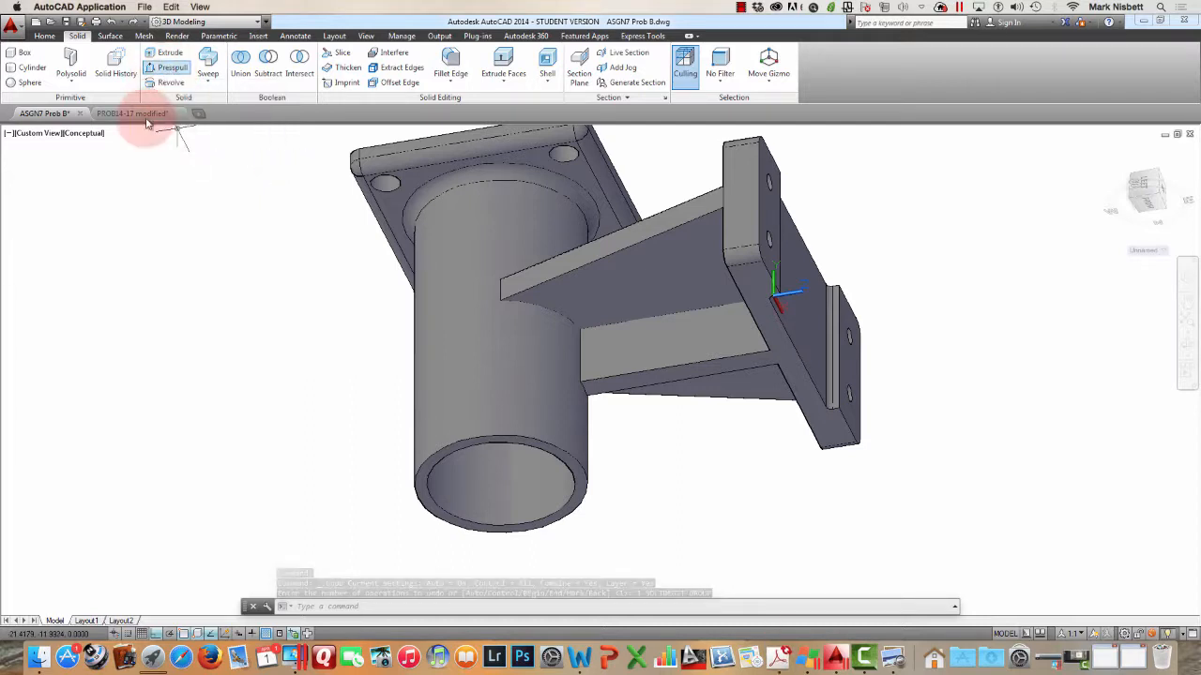
click(173, 69)
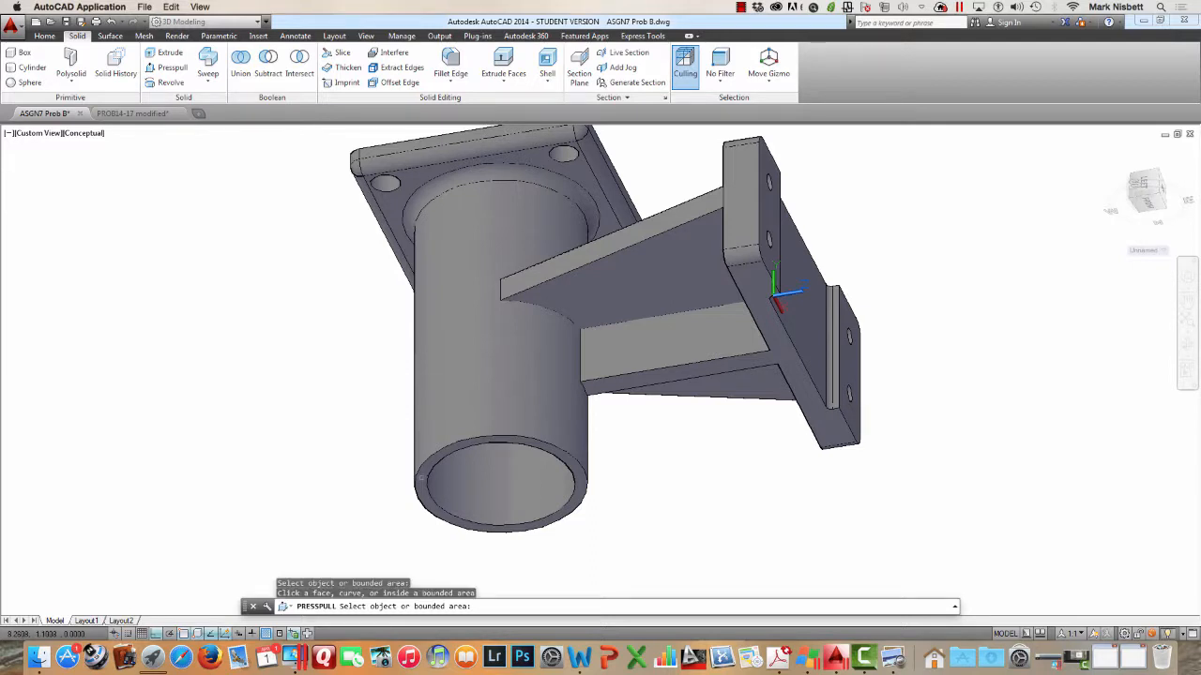
click(429, 466)
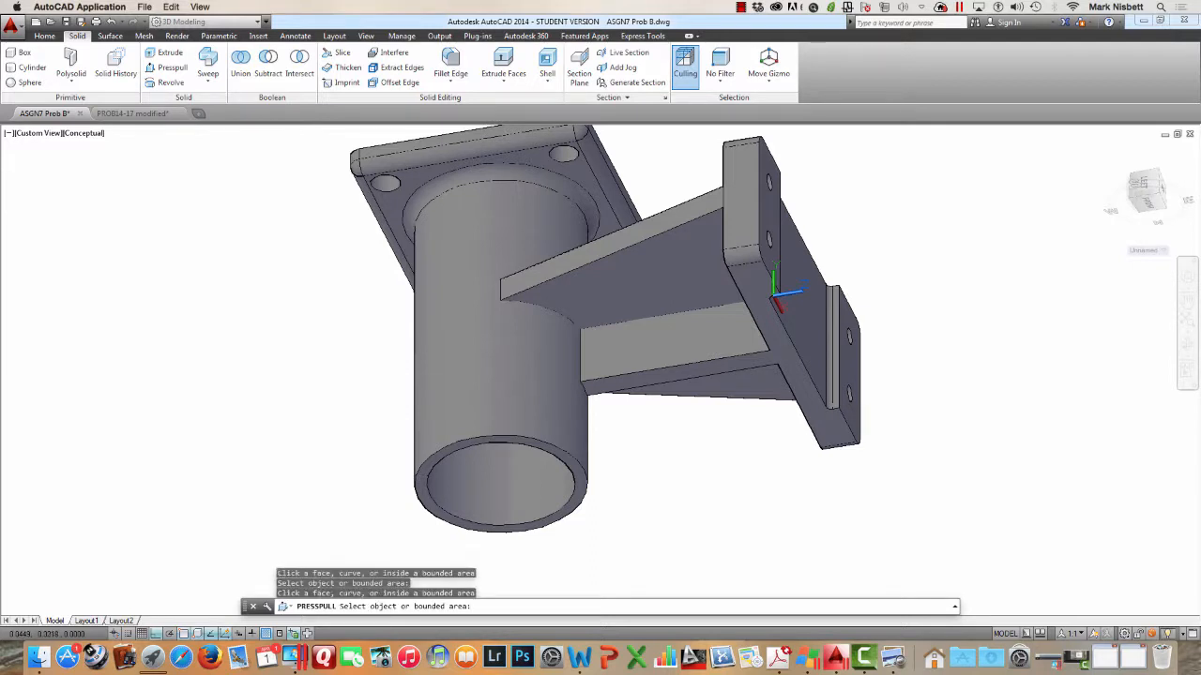
shift+middle_drag(432, 474, 525, 490)
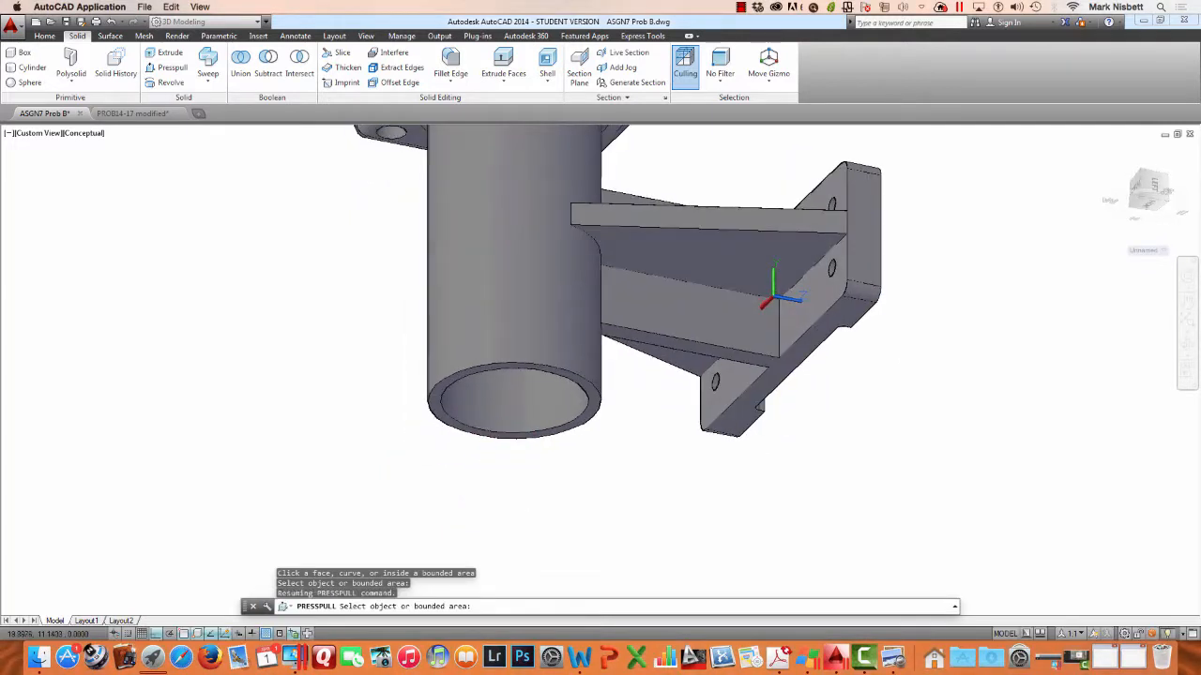
click(537, 435)
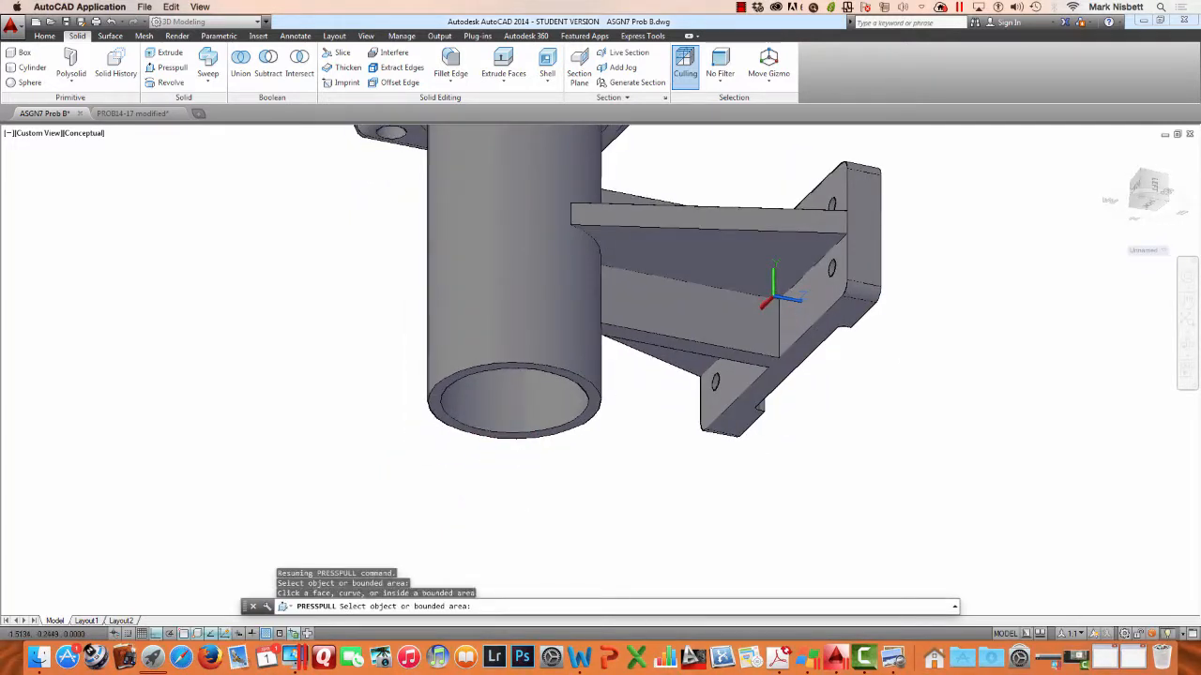
click(597, 396)
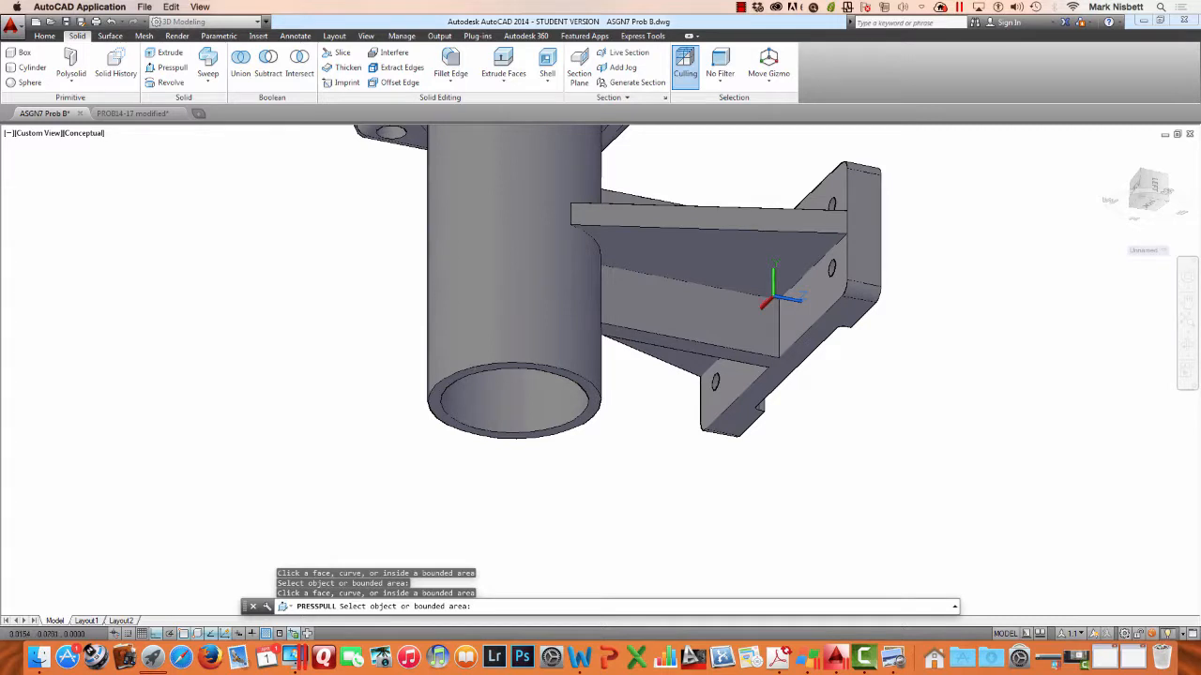
key(Escape)
shift+middle_drag(422, 412, 392, 361)
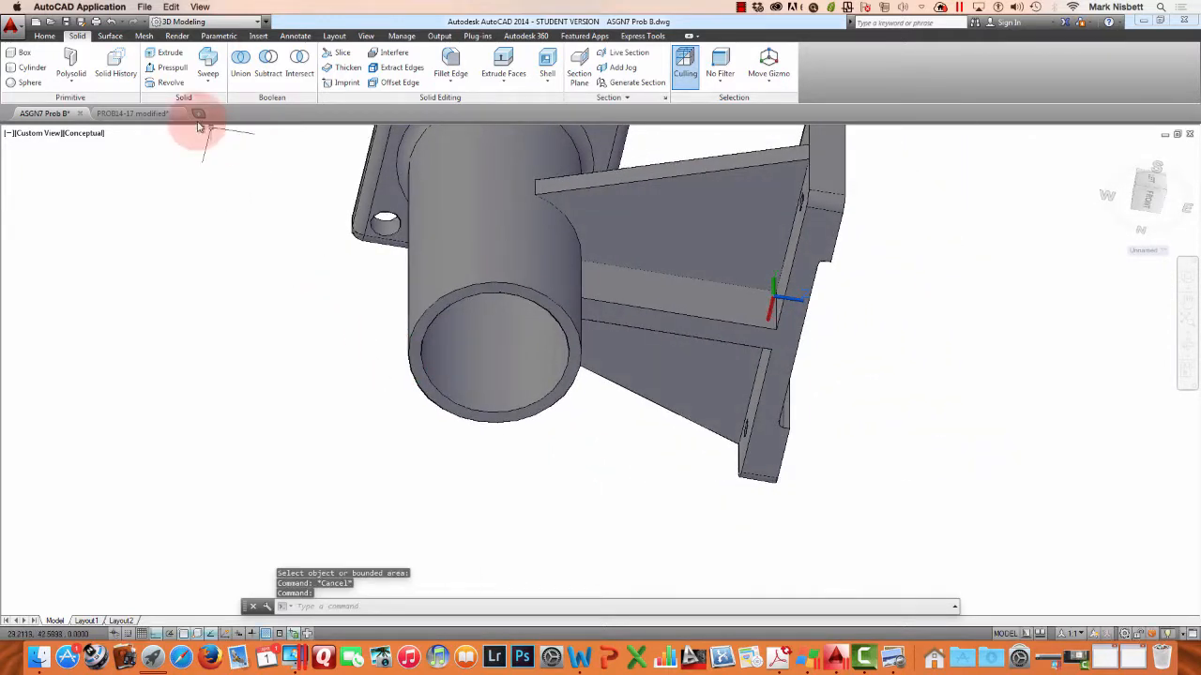
click(166, 68)
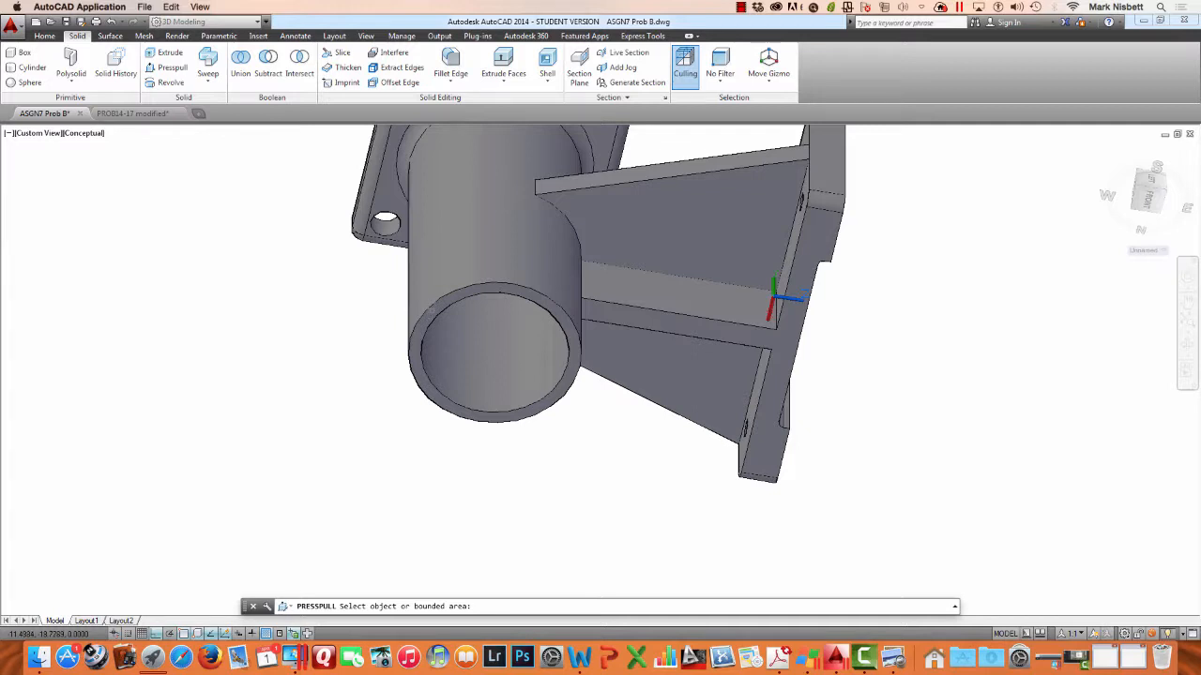
click(431, 310)
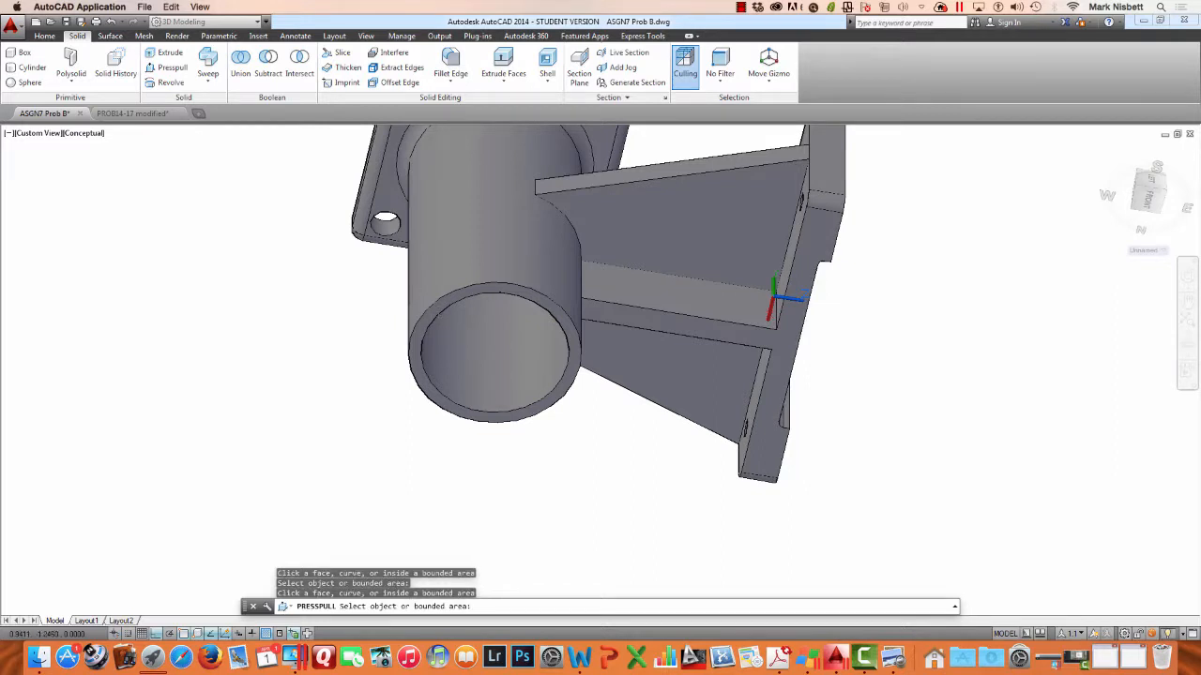
key(Escape)
key(Escape)
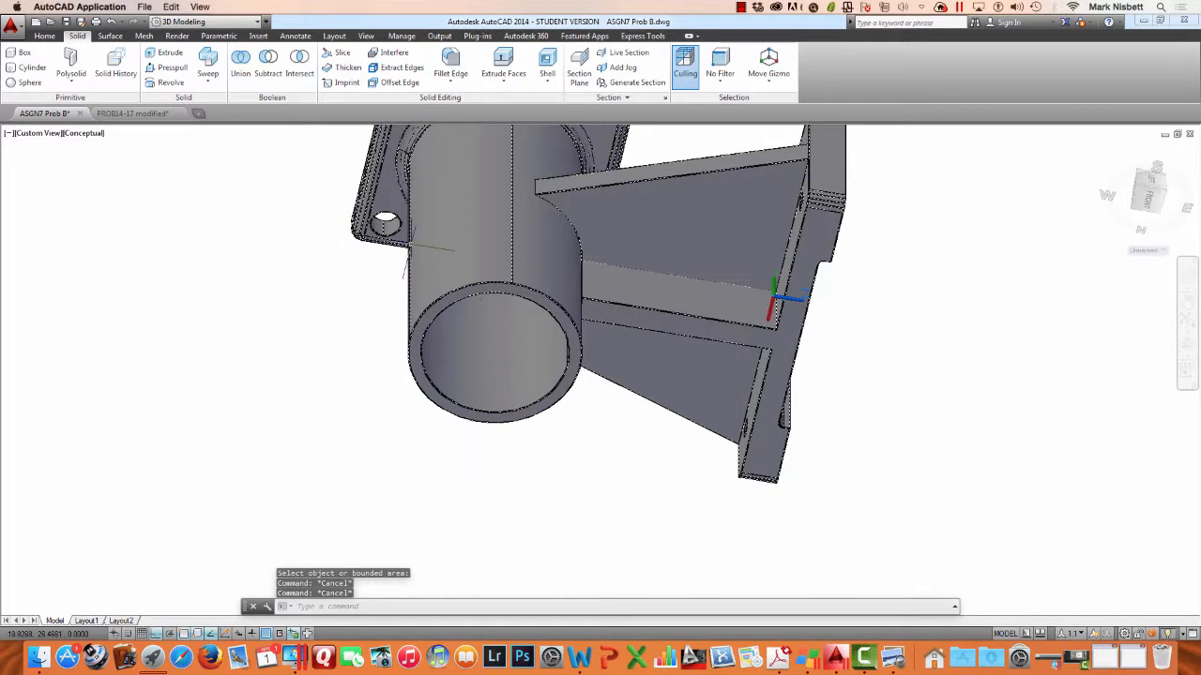
click(171, 68)
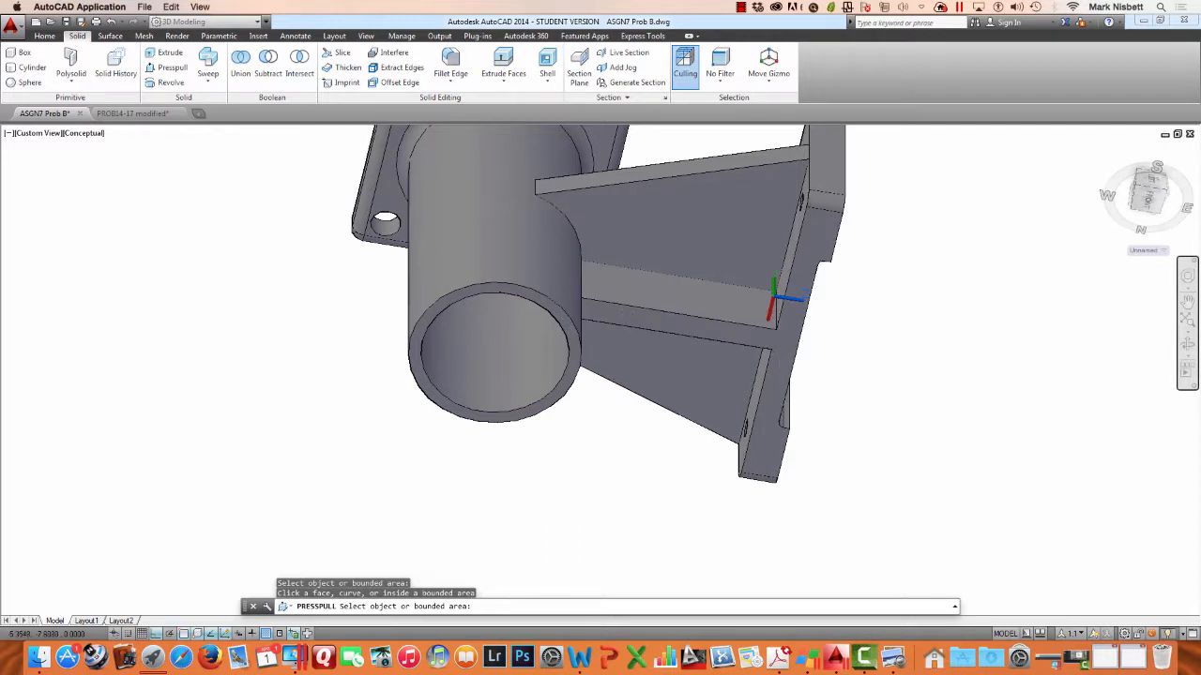
mouse_move(557, 303)
shift+middle_down()
mouse_move(646, 260)
mouse_move(651, 316)
mouse_move(689, 367)
mouse_move(729, 388)
mouse_move(719, 359)
mouse_move(572, 303)
shift+middle_up()
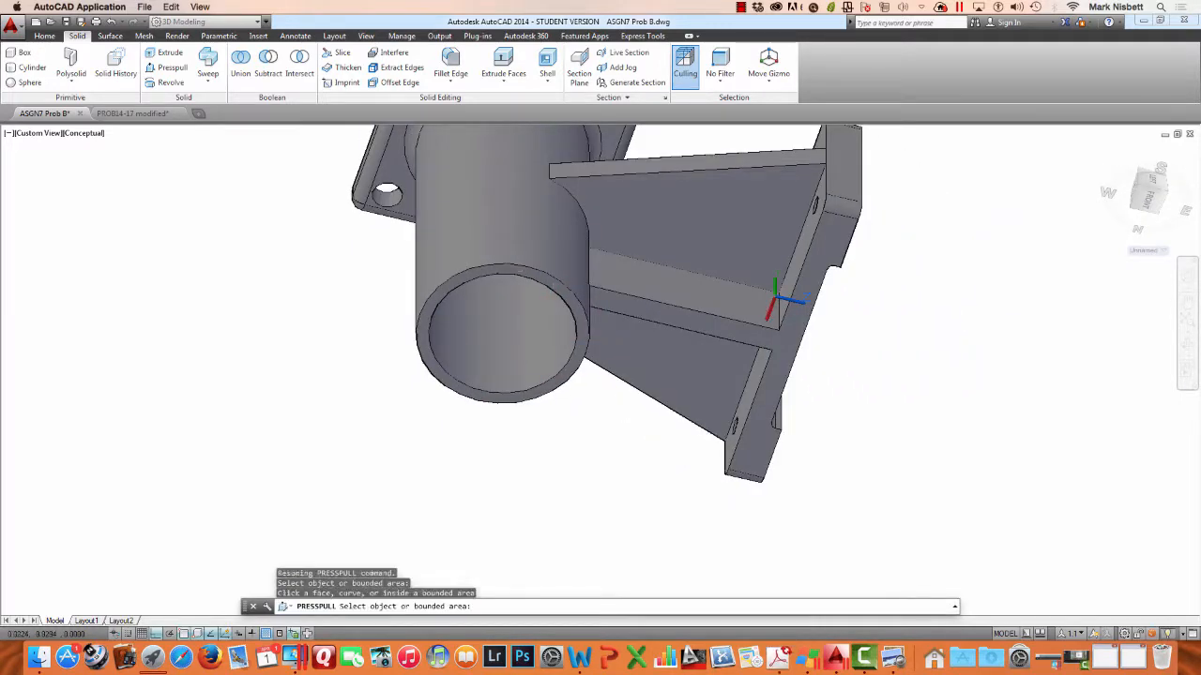
key(Escape)
Extrude the ring-shaped face at the cylinder's lower end by a height of 2 with a 0 taper angle
scroll(424, 235, down, 3)
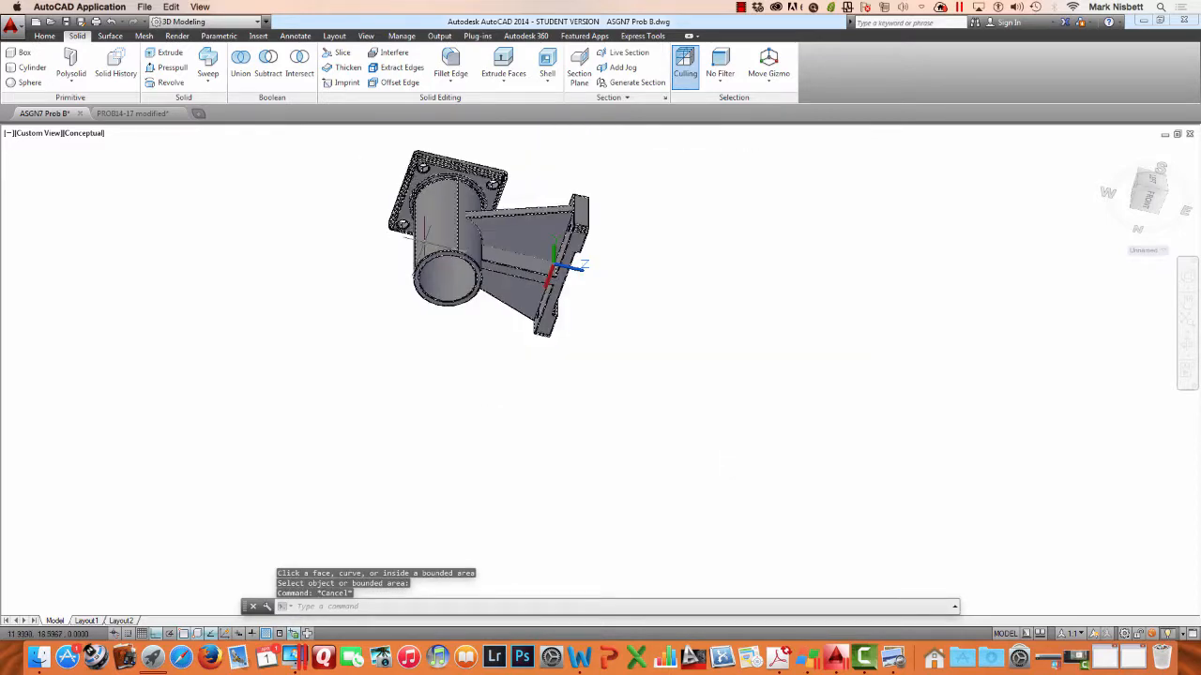
scroll(424, 234, up, 3)
shift+middle_drag(472, 230, 462, 255)
click(517, 81)
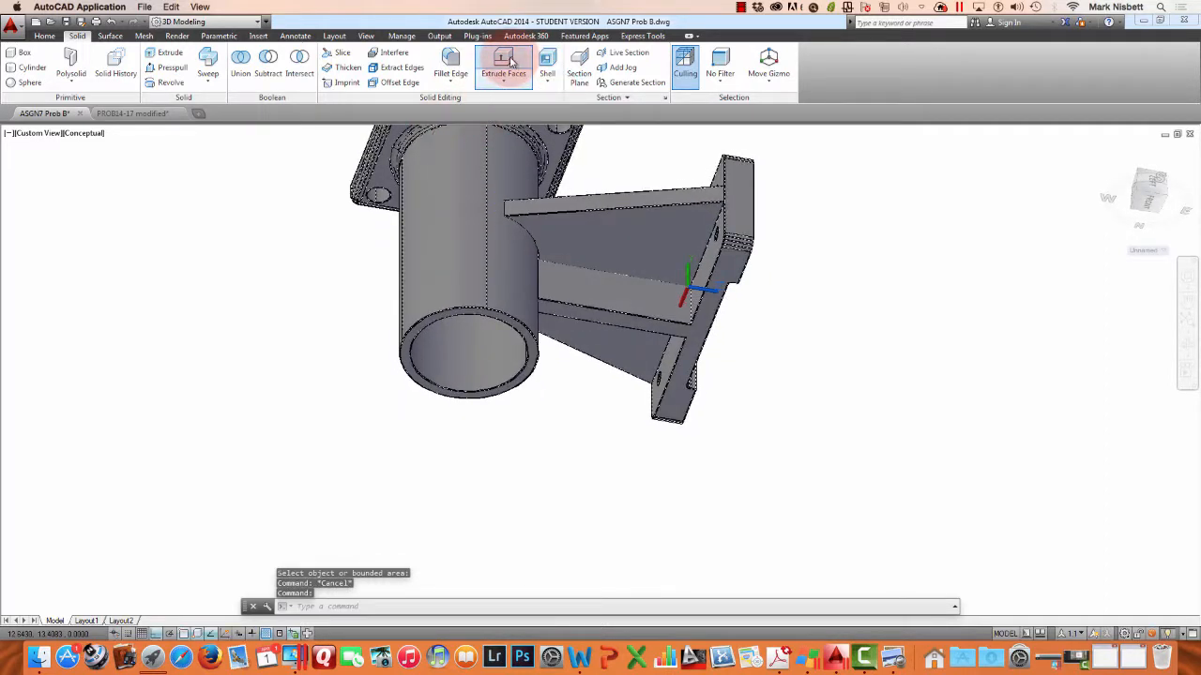
click(538, 379)
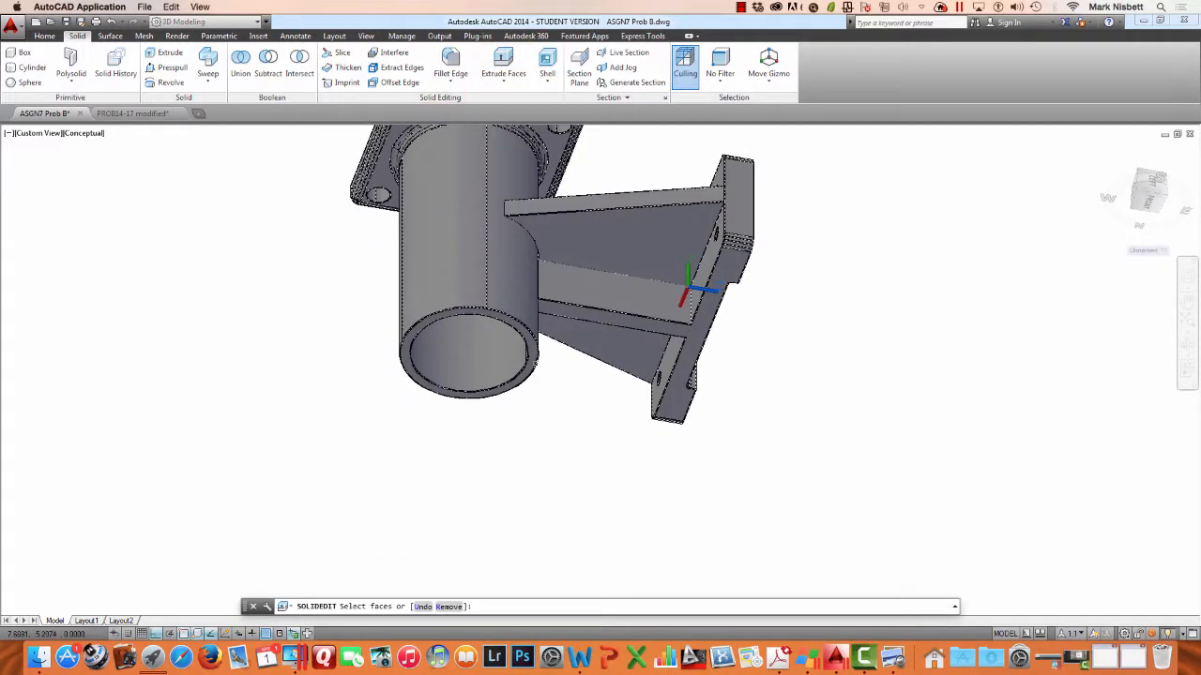
click(531, 374)
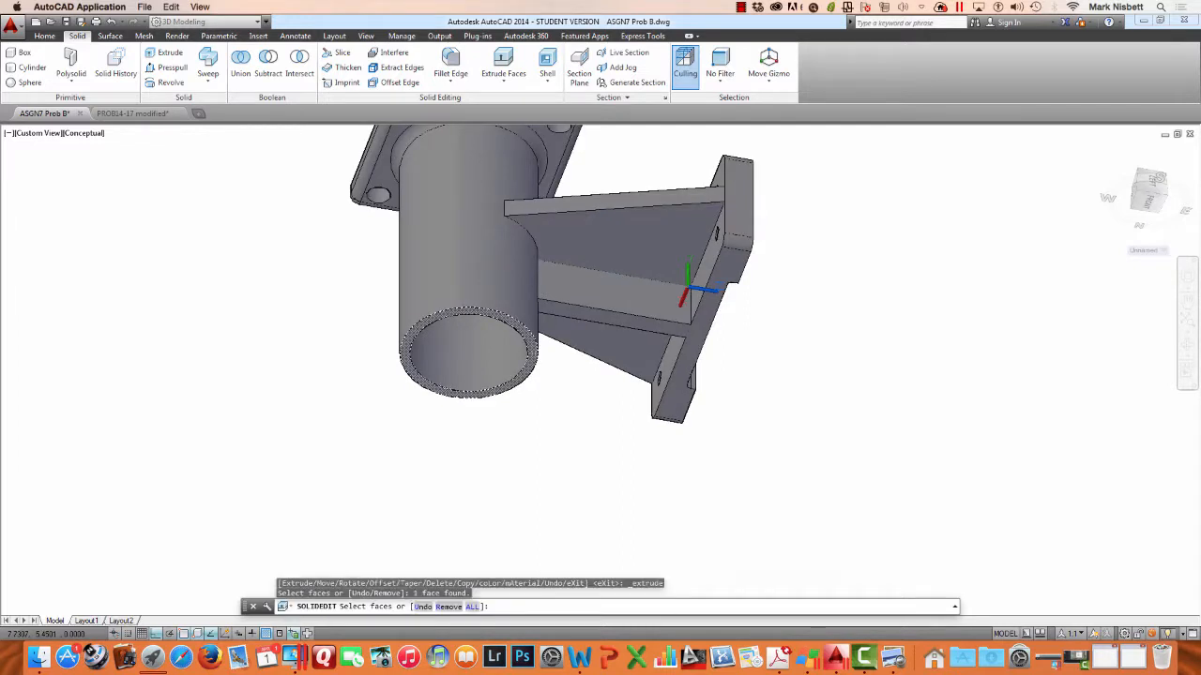
key(Return)
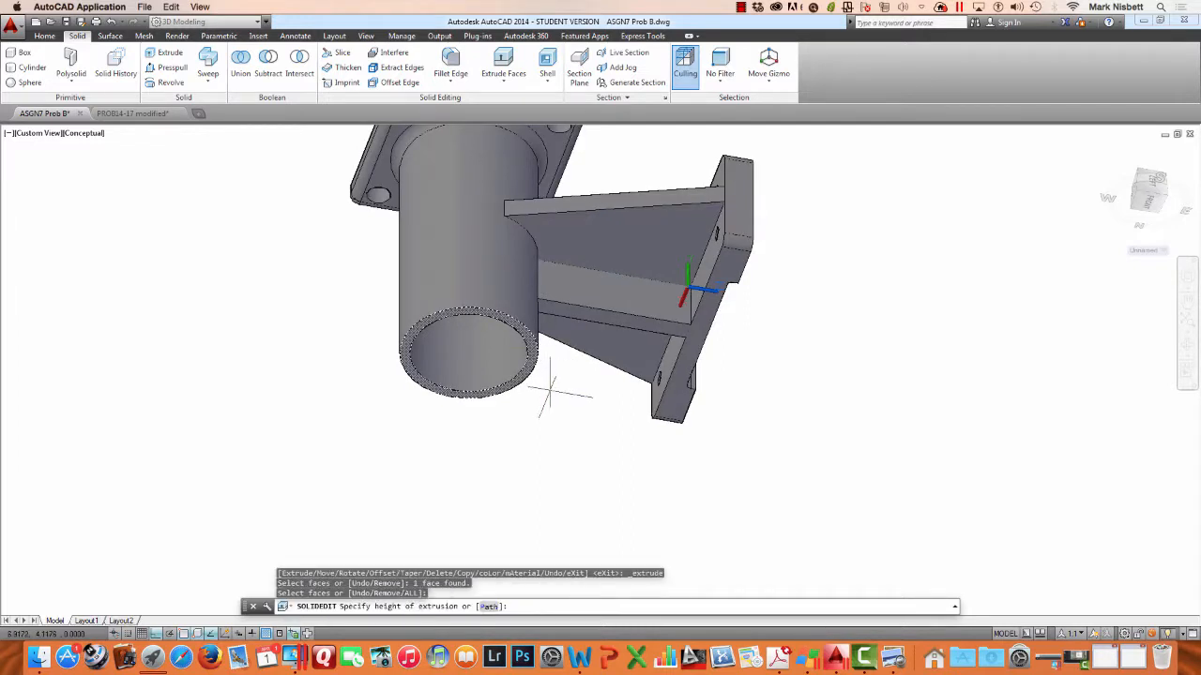
text(2)
key(Return)
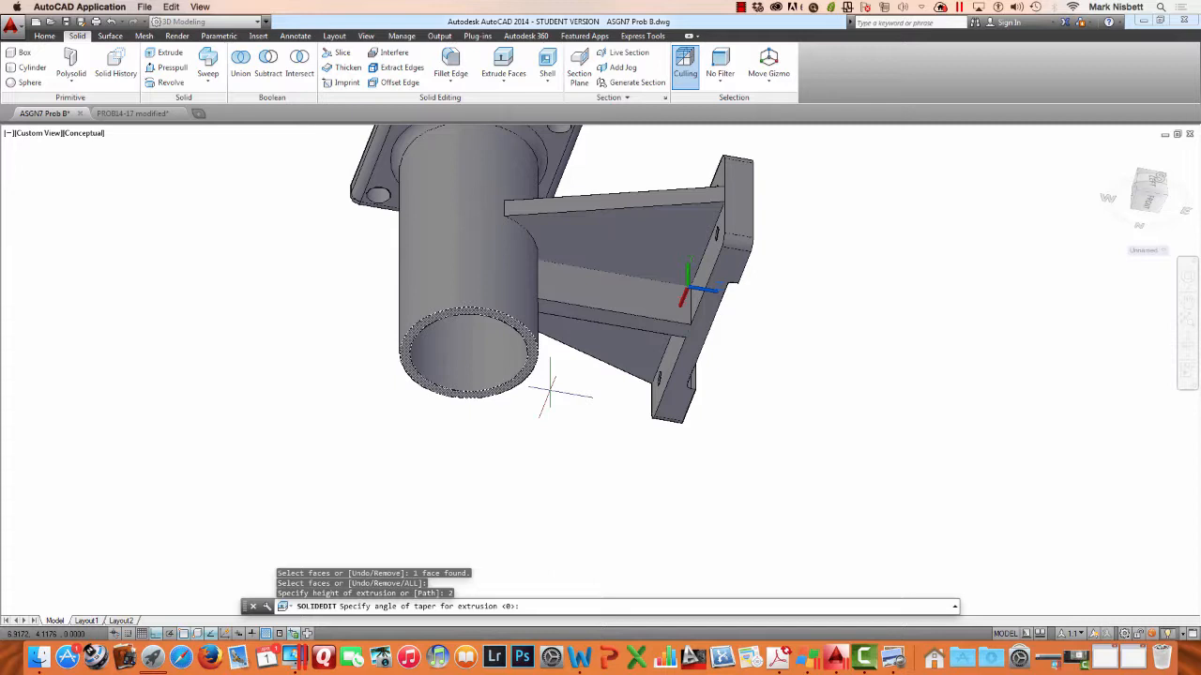
key(Return)
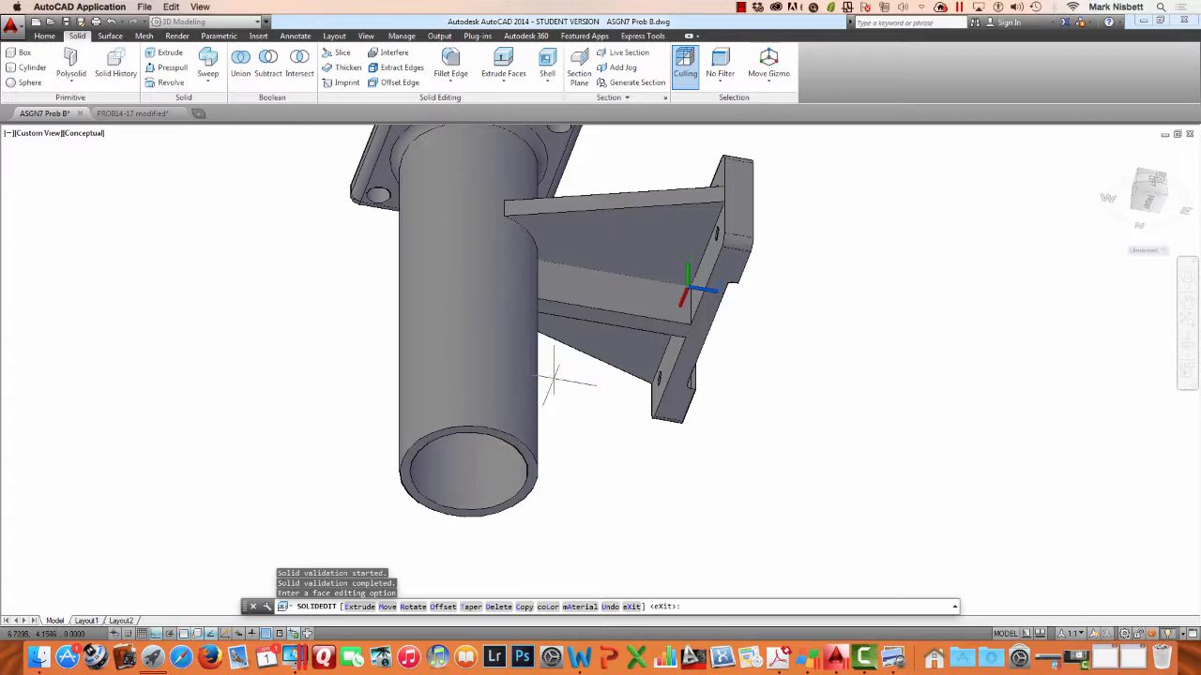
shift+middle_drag(551, 390, 473, 516)
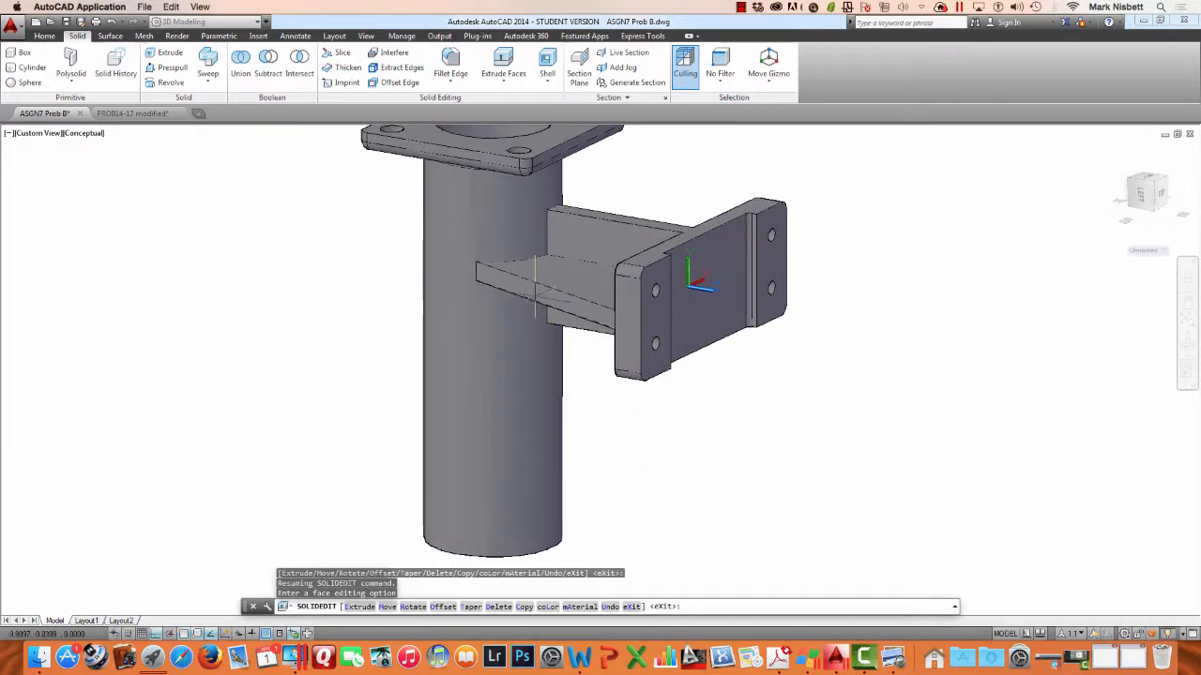
middle_drag(556, 272, 521, 309)
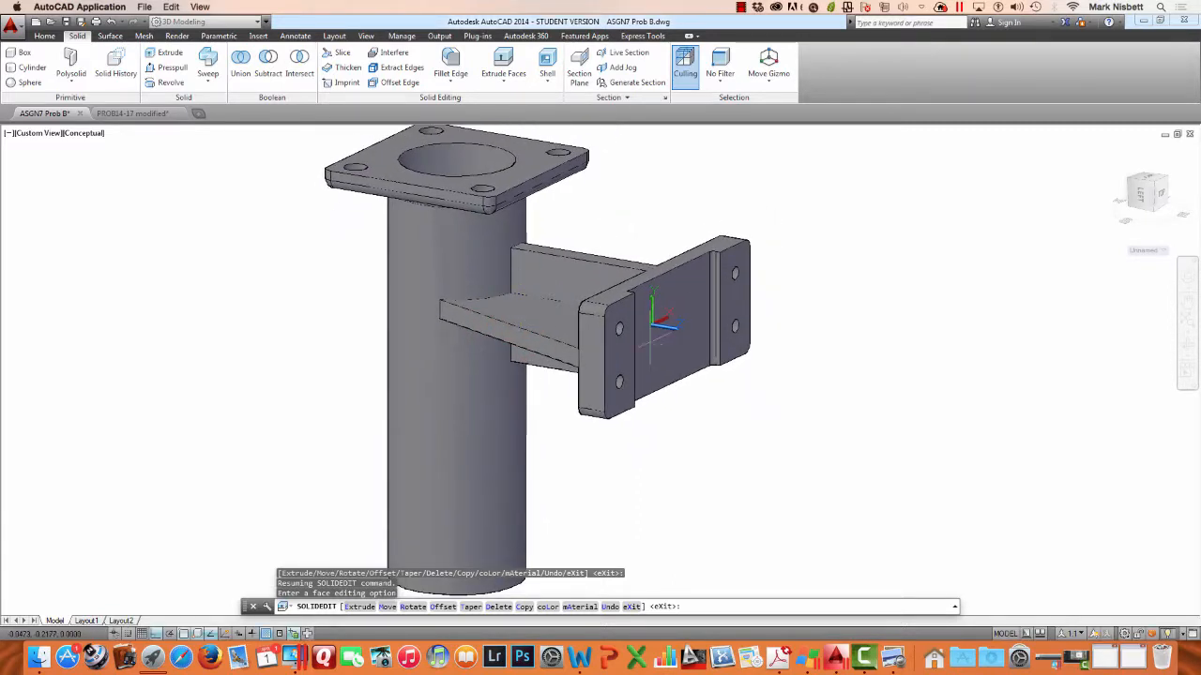
shift+middle_drag(675, 315, 505, 283)
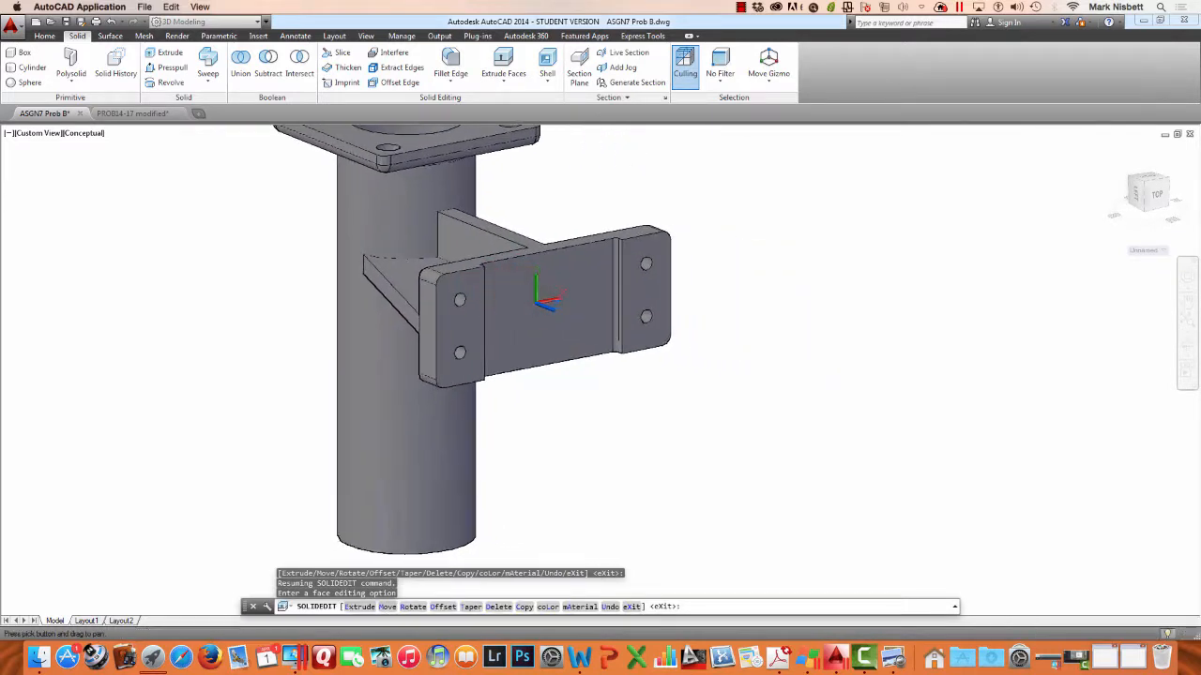
Try moving the upper bolt hole at the plate's near end sideways and downward with the move gizmo on its face
scroll(502, 286, up, 3)
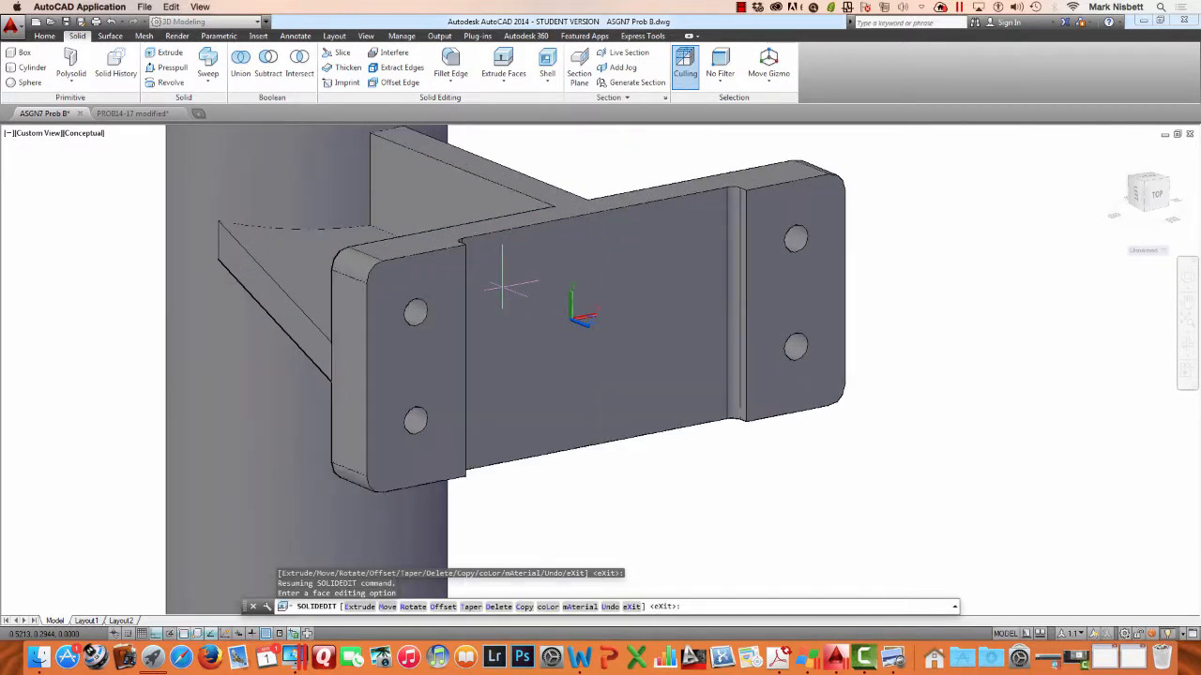
scroll(502, 281, down, 2)
scroll(503, 282, up, 2)
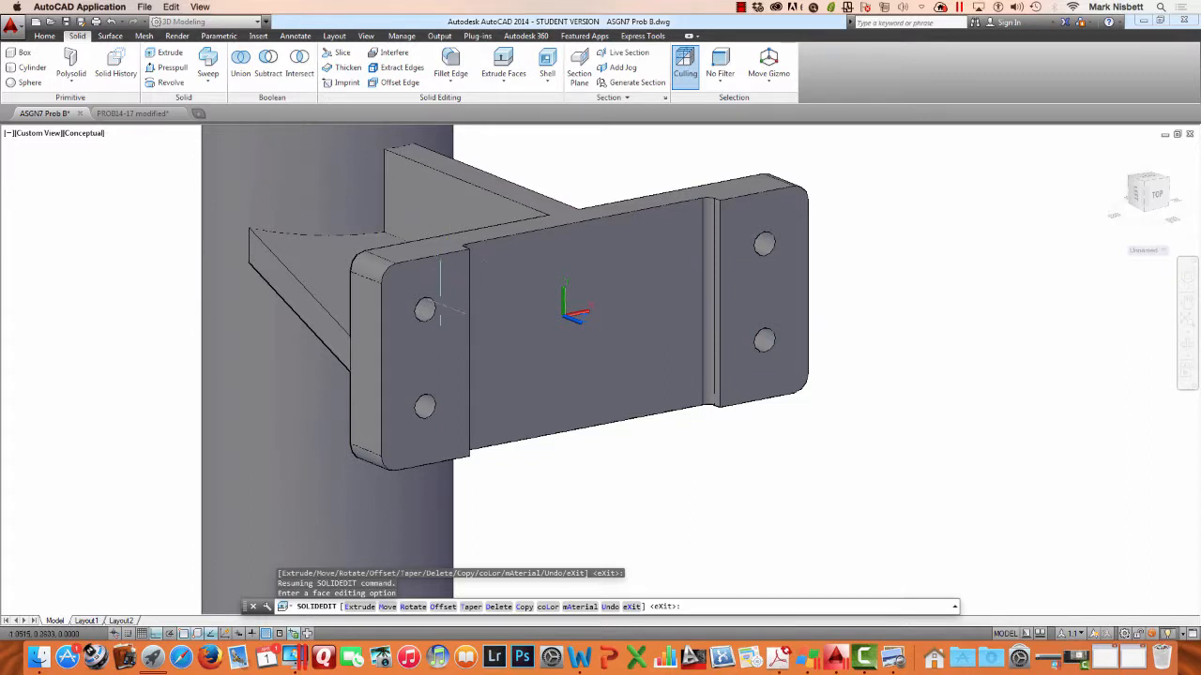
key(Escape)
key(Escape)
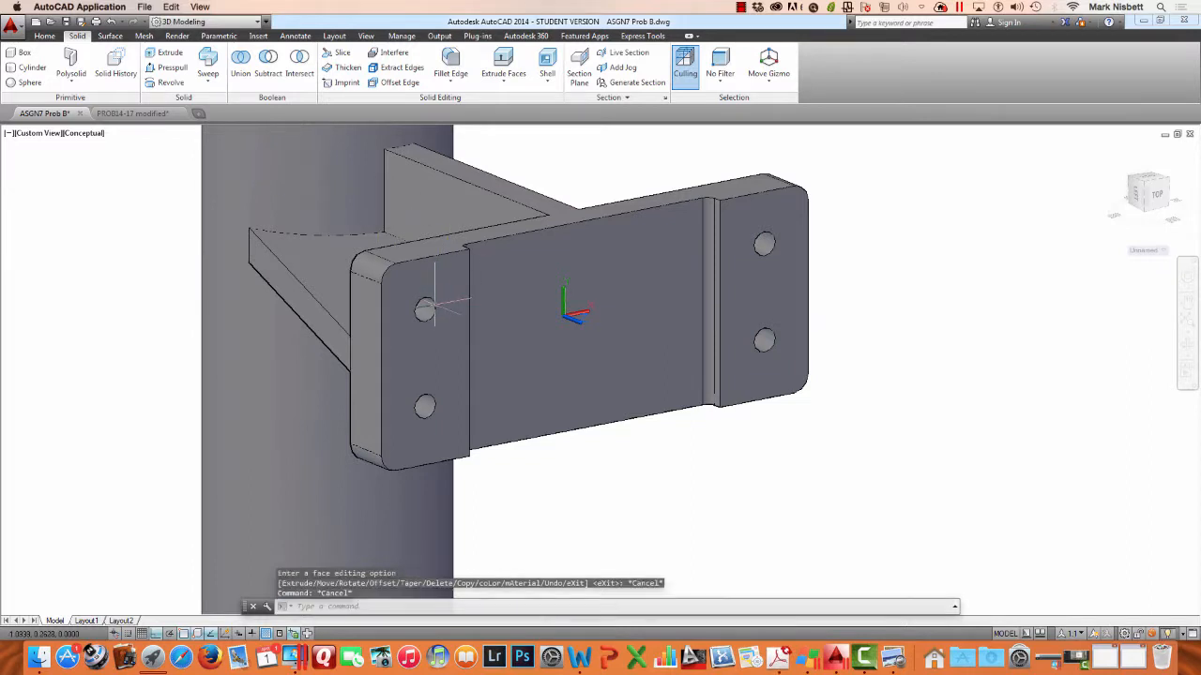
click(425, 310)
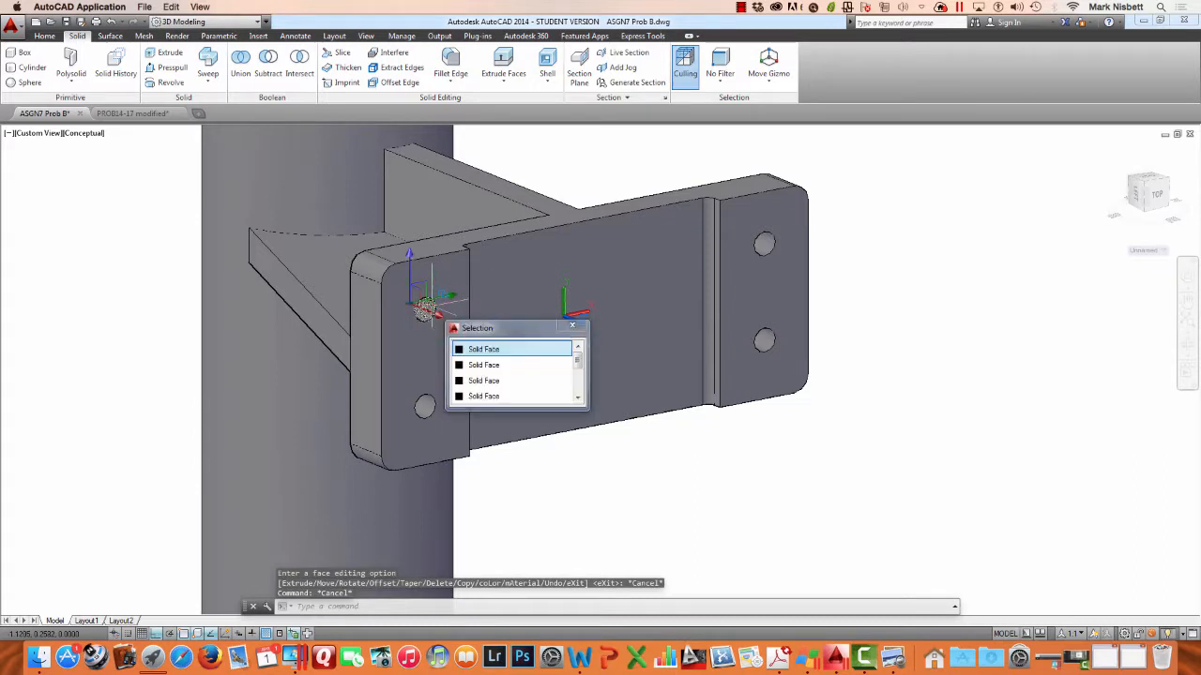
click(488, 350)
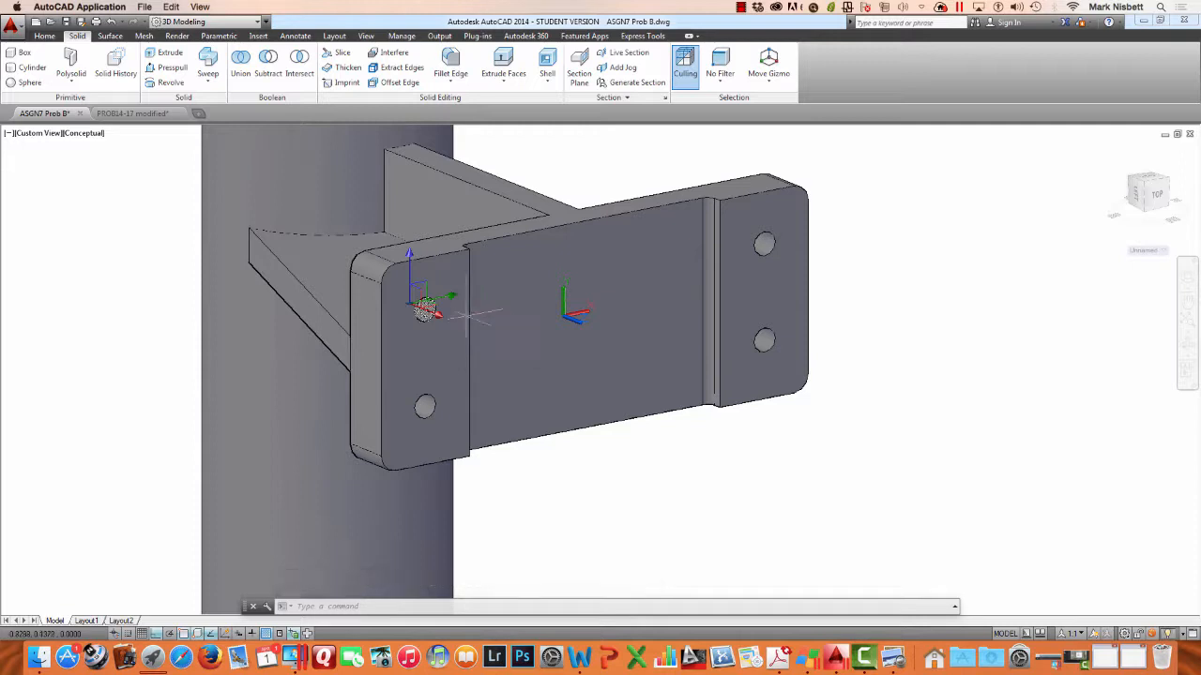
scroll(450, 299, up, 3)
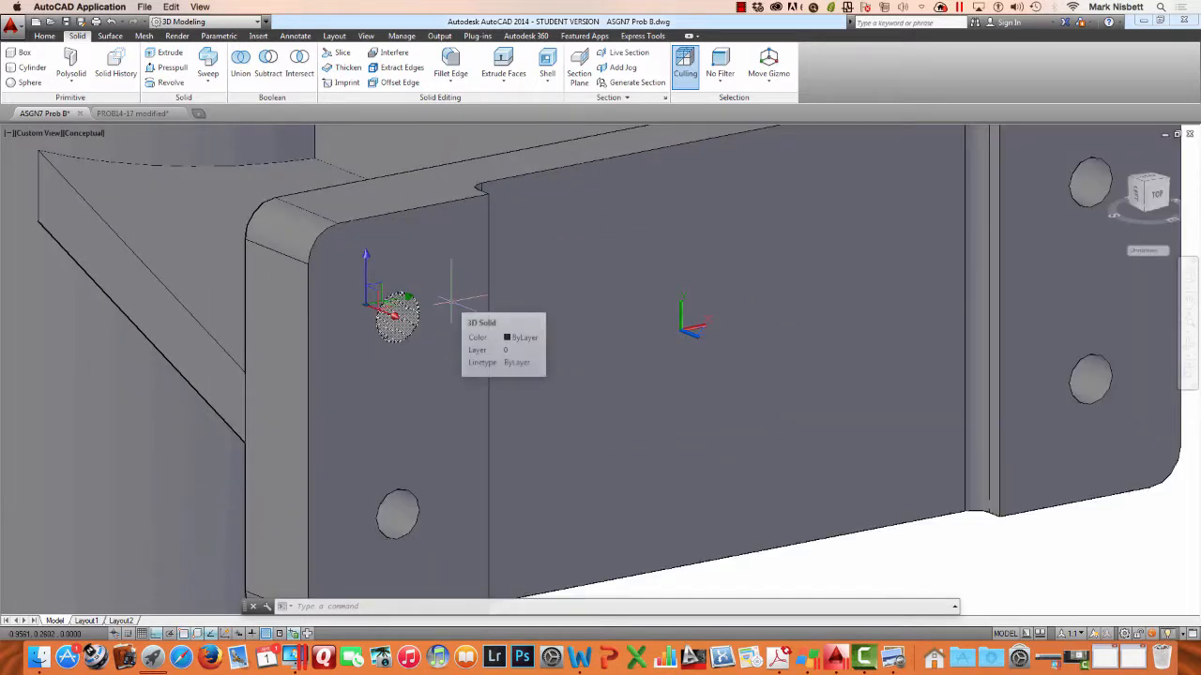
scroll(454, 300, down, 2)
click(420, 314)
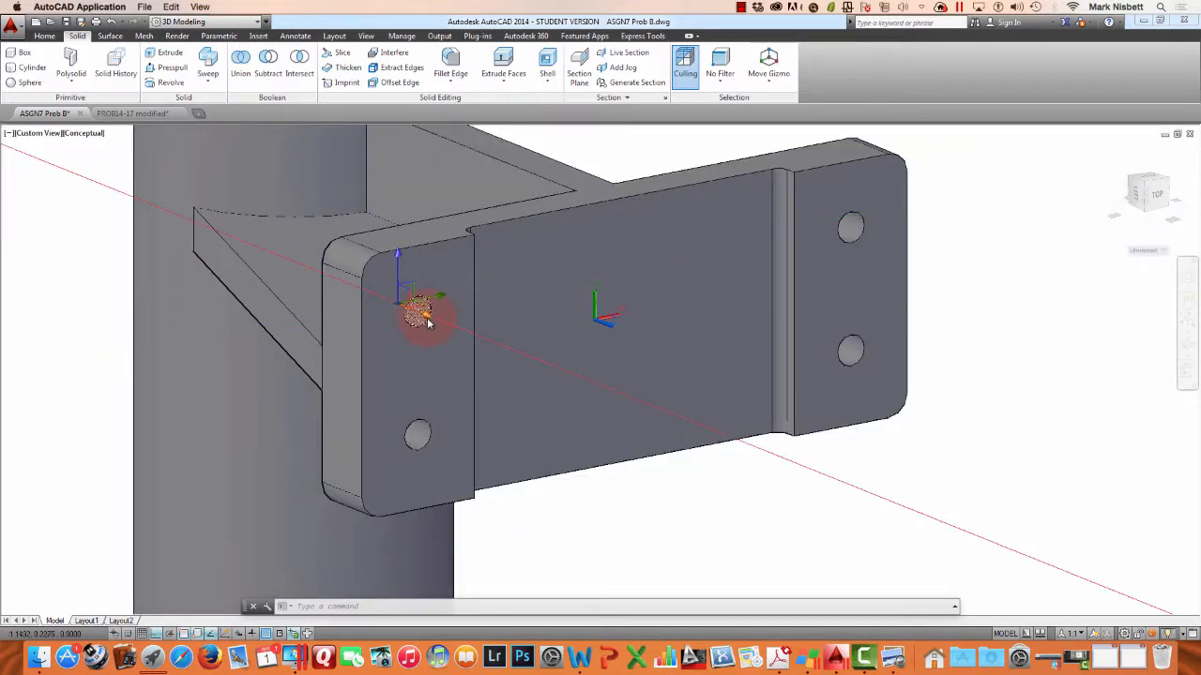
click(433, 304)
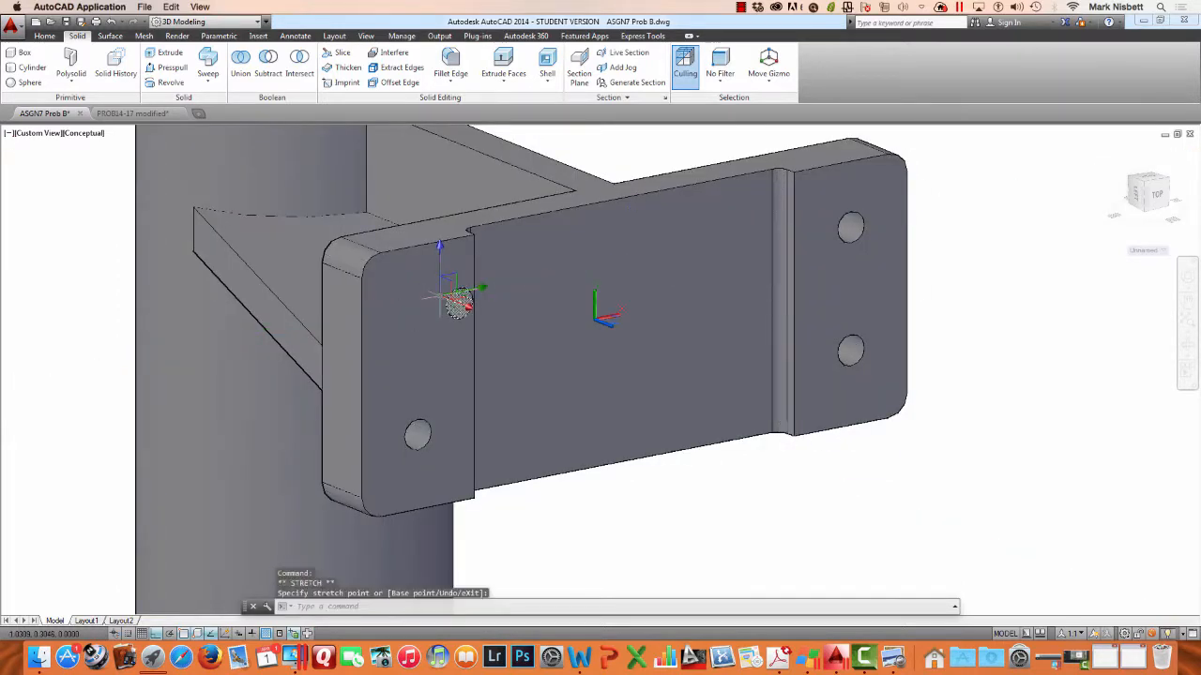
click(451, 299)
click(459, 295)
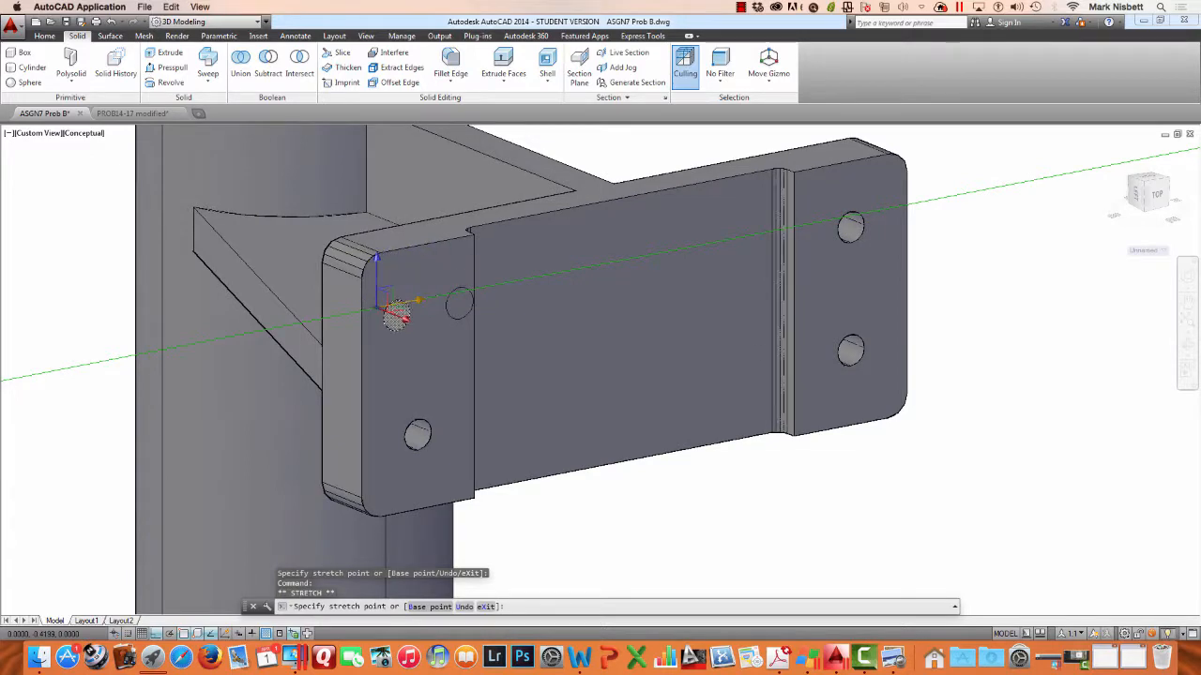
click(395, 314)
click(375, 269)
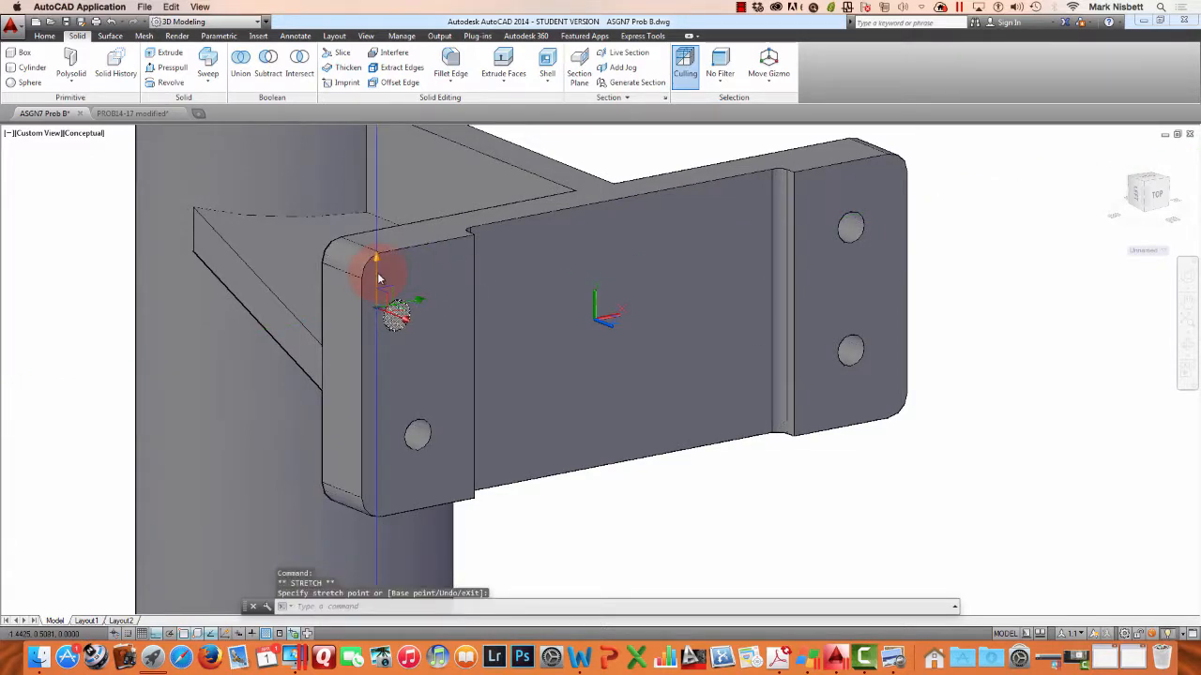
click(376, 295)
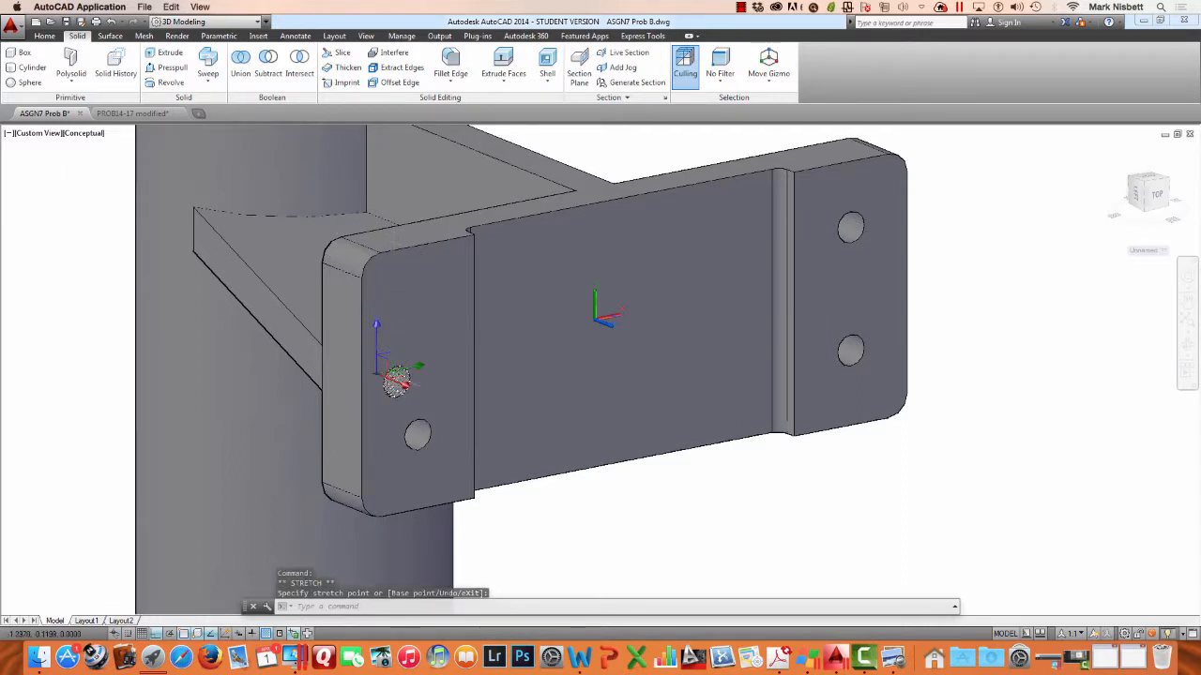
Check the properties of the moved bolt-hole face and deselect it
right_click(396, 380)
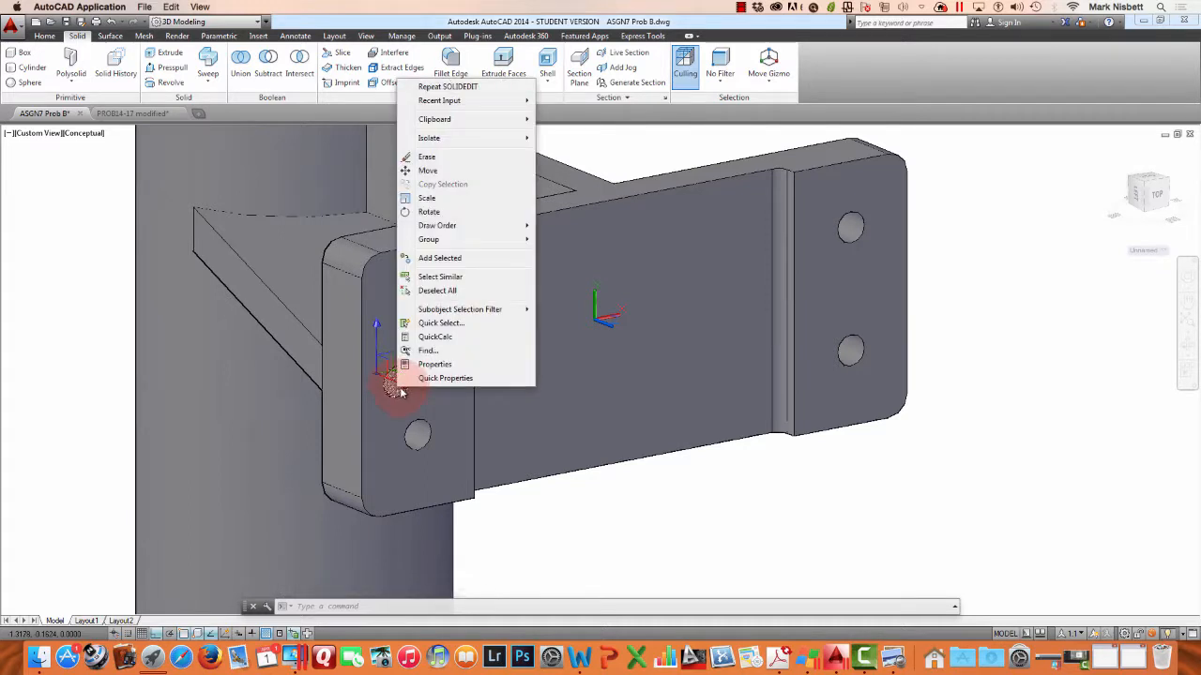
click(412, 366)
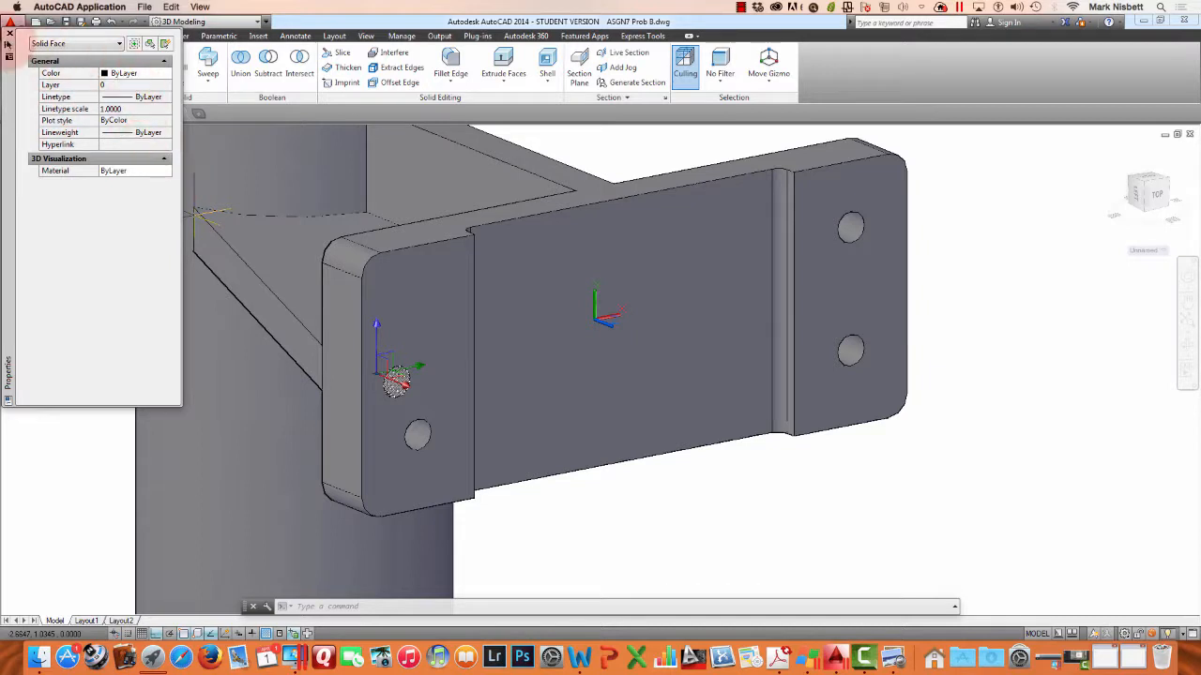
click(10, 35)
key(Escape)
key(Escape)
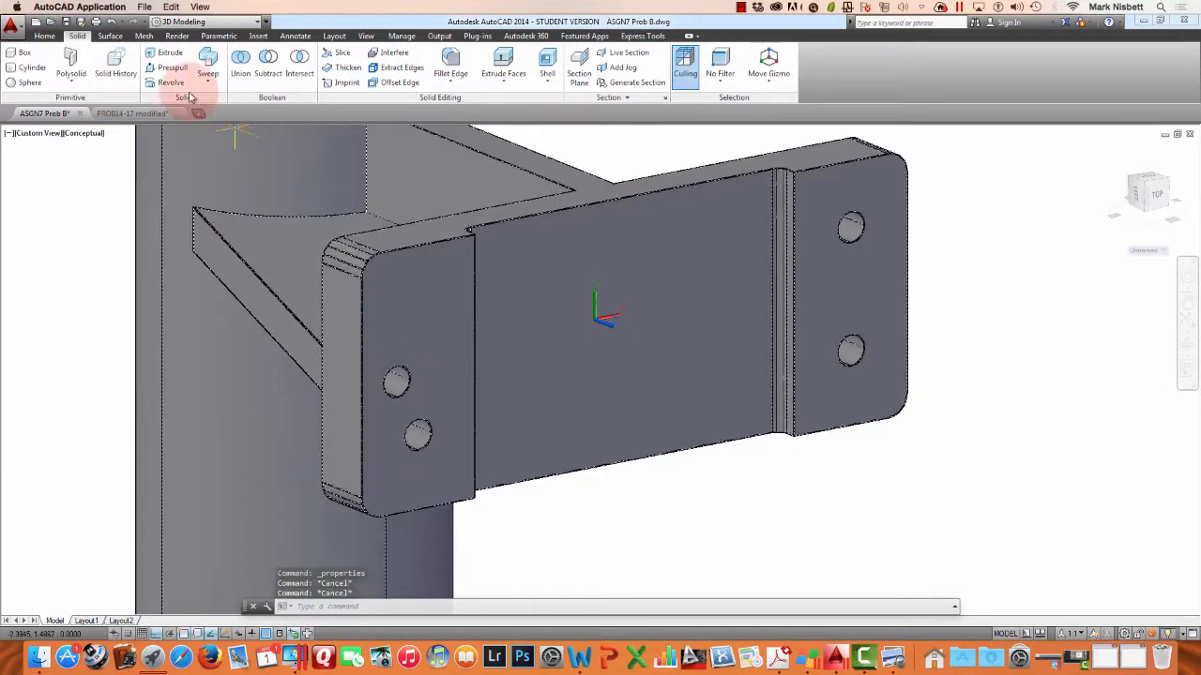
Undo the last gizmo moves of the bolt hole and clear the bracket selection
click(111, 22)
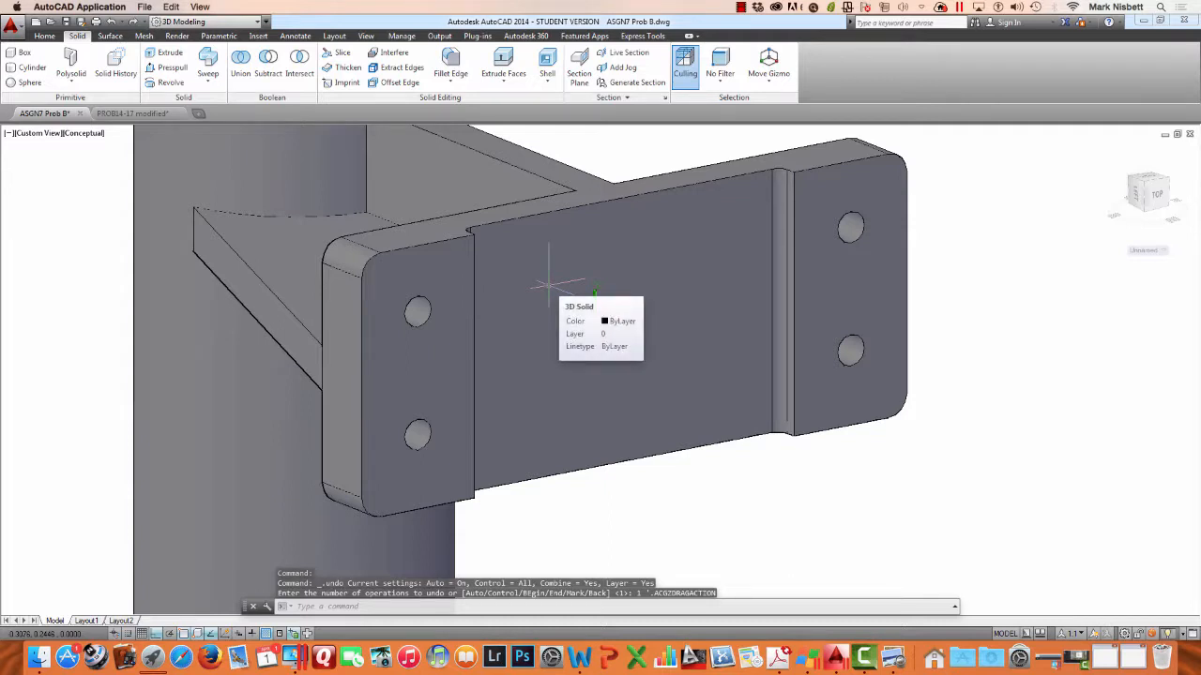
click(549, 282)
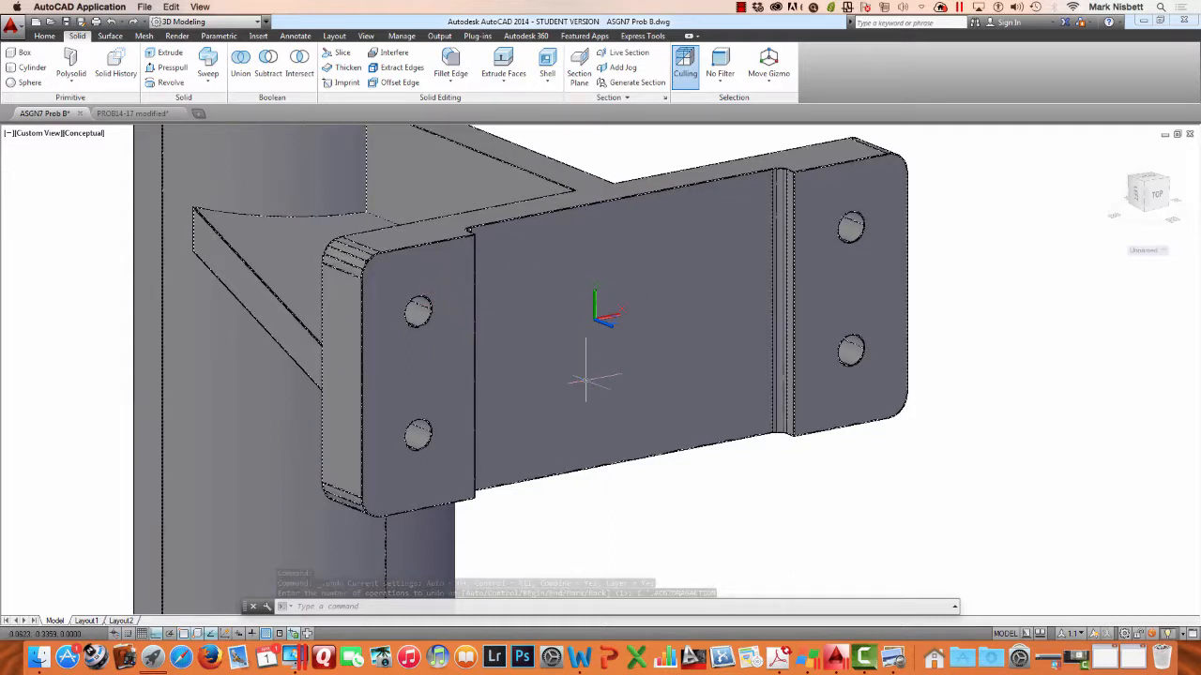
key(Escape)
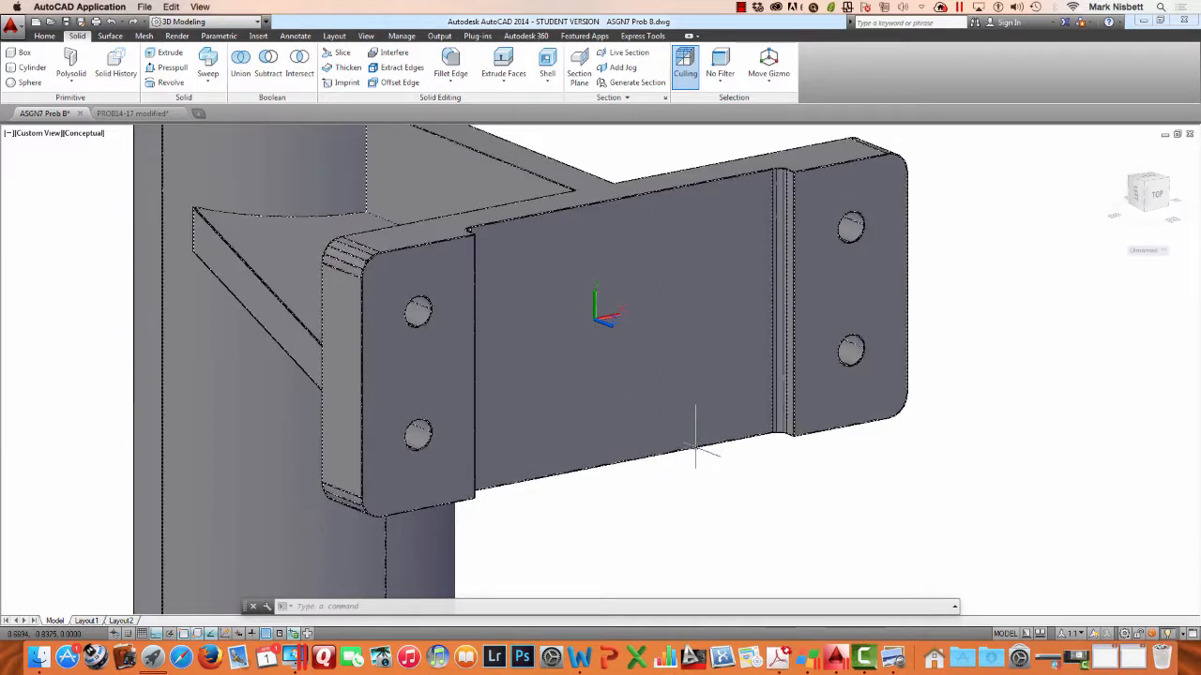
Draw a circle of radius .21 centred on the upper bolt hole at the plate's near end
mouse_move(695, 452)
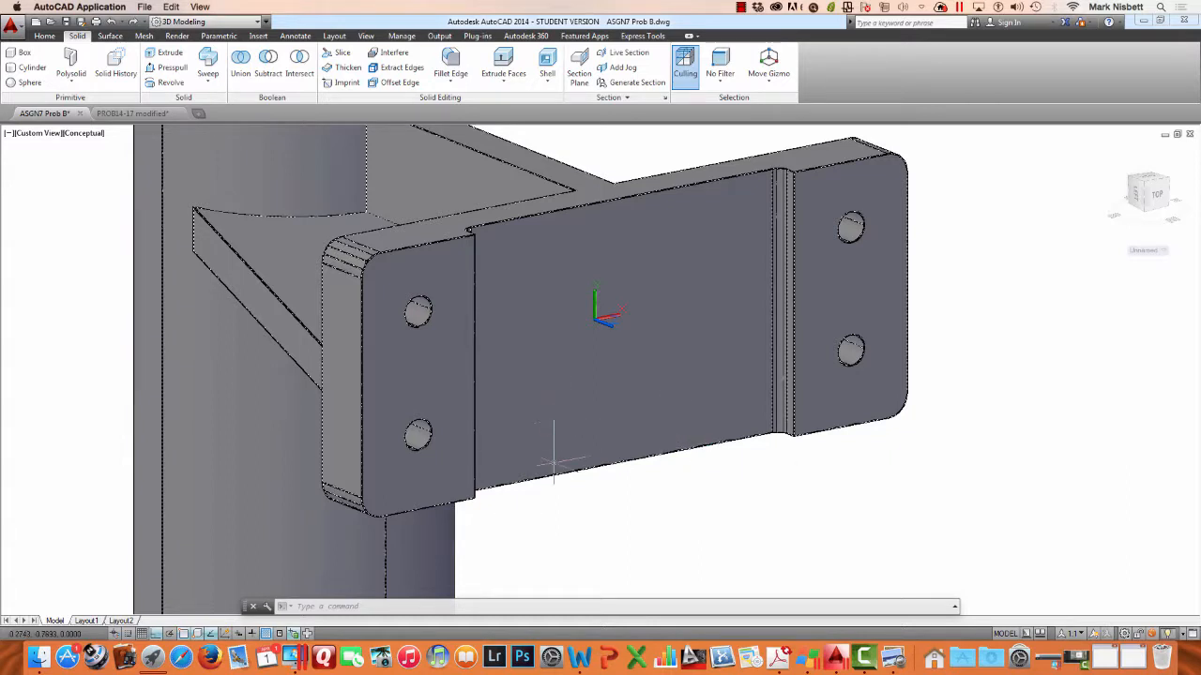
text(c)
key(Return)
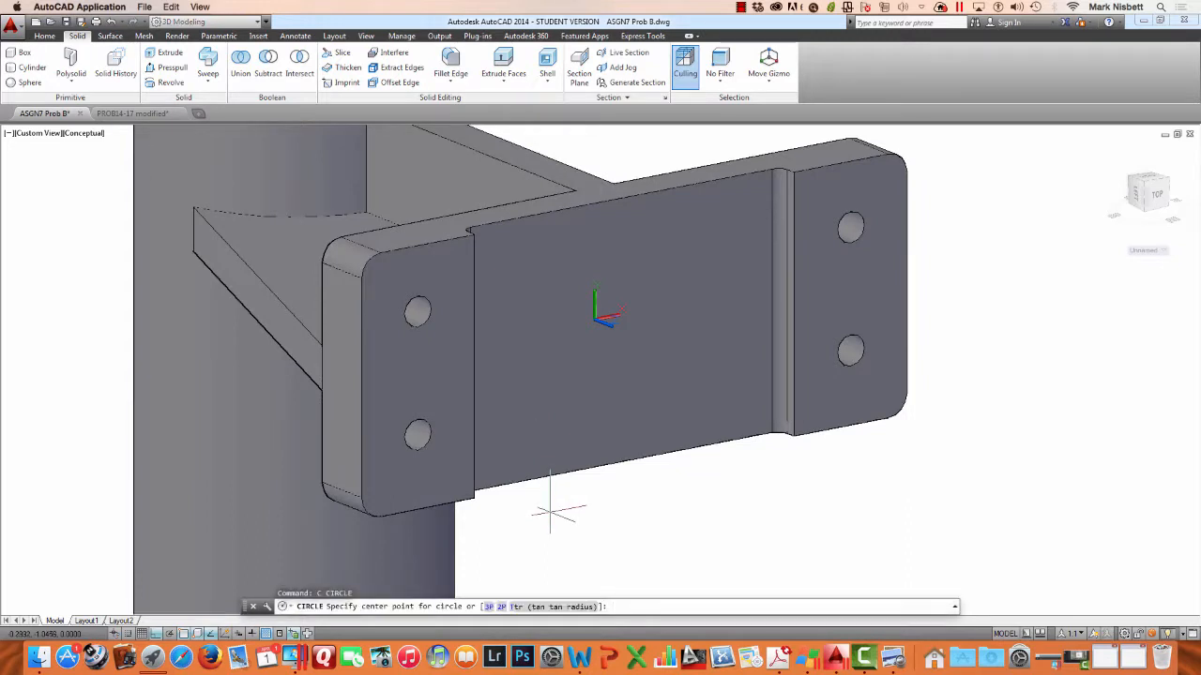
click(418, 312)
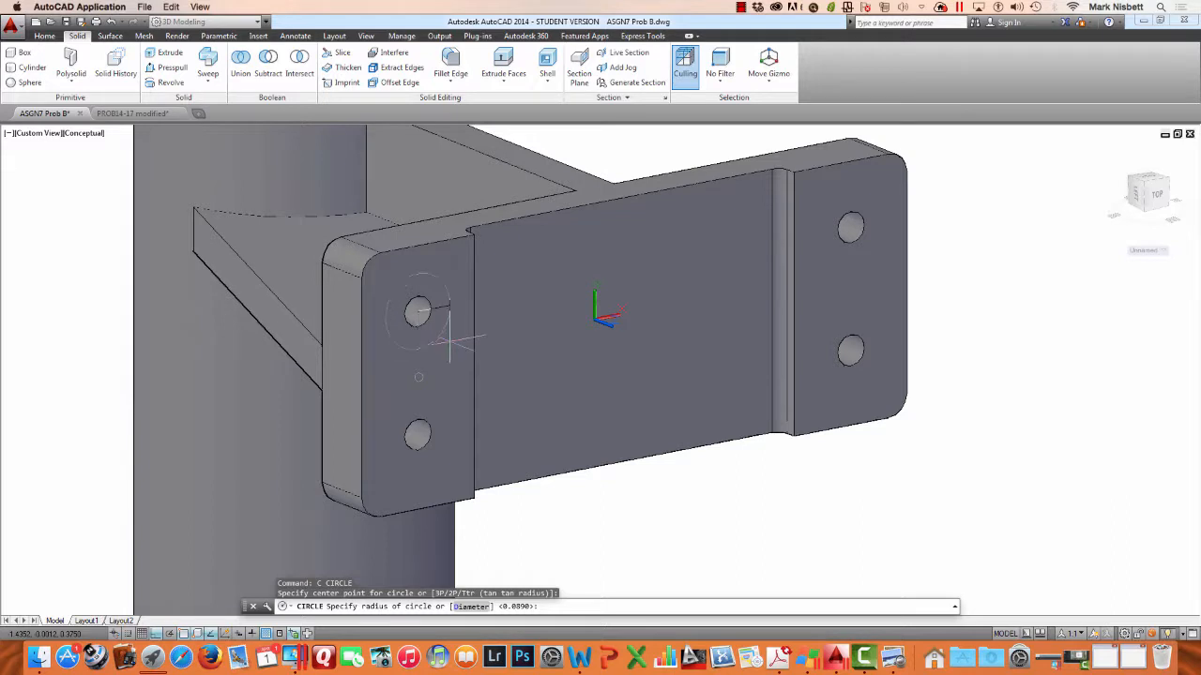
text(.21)
key(Return)
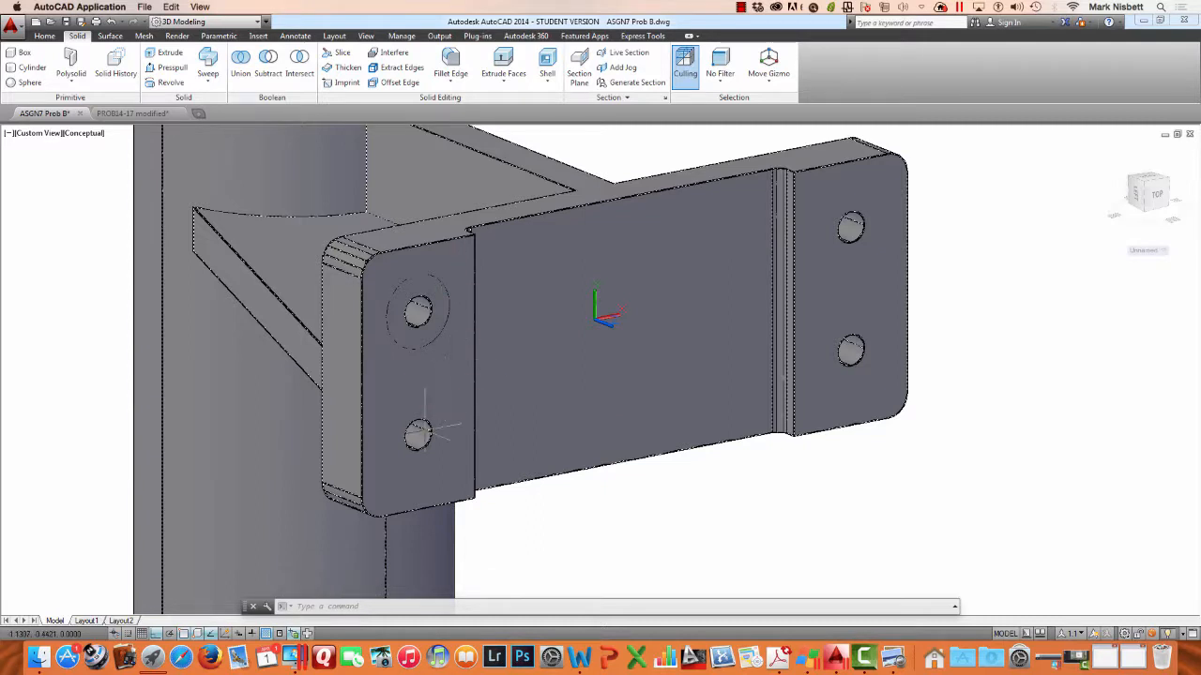
Create a solid cylinder of radius .21 centred on the lower near-end bolt hole, extending back through the plate
click(28, 67)
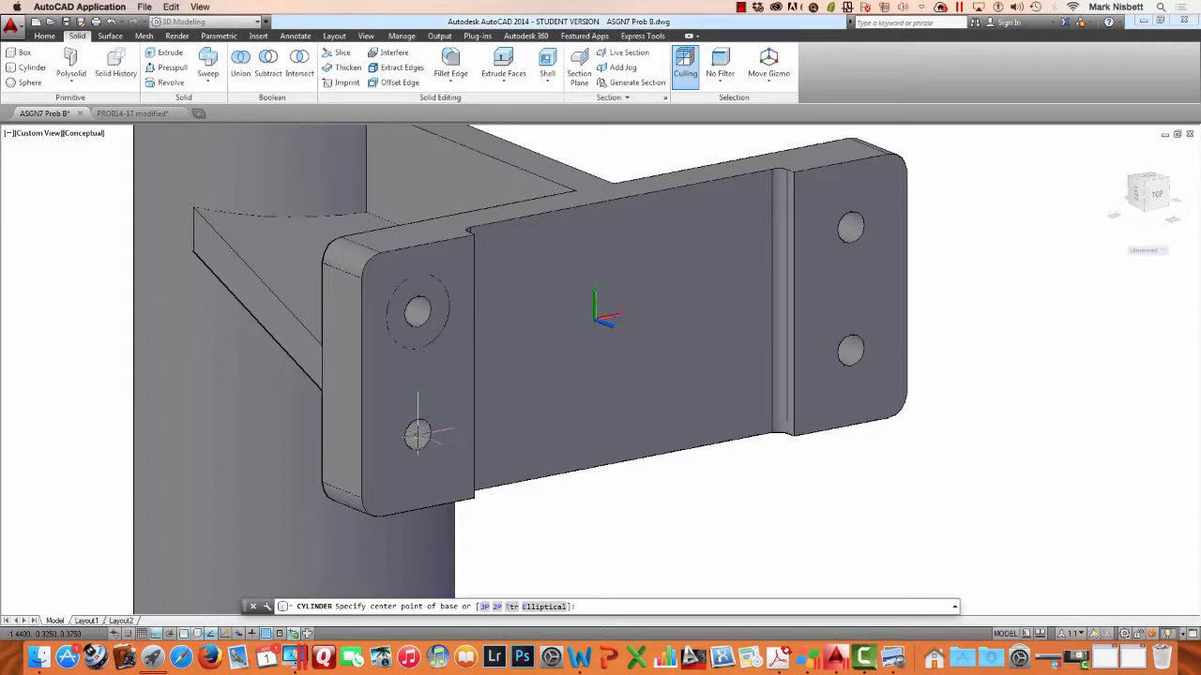
click(418, 433)
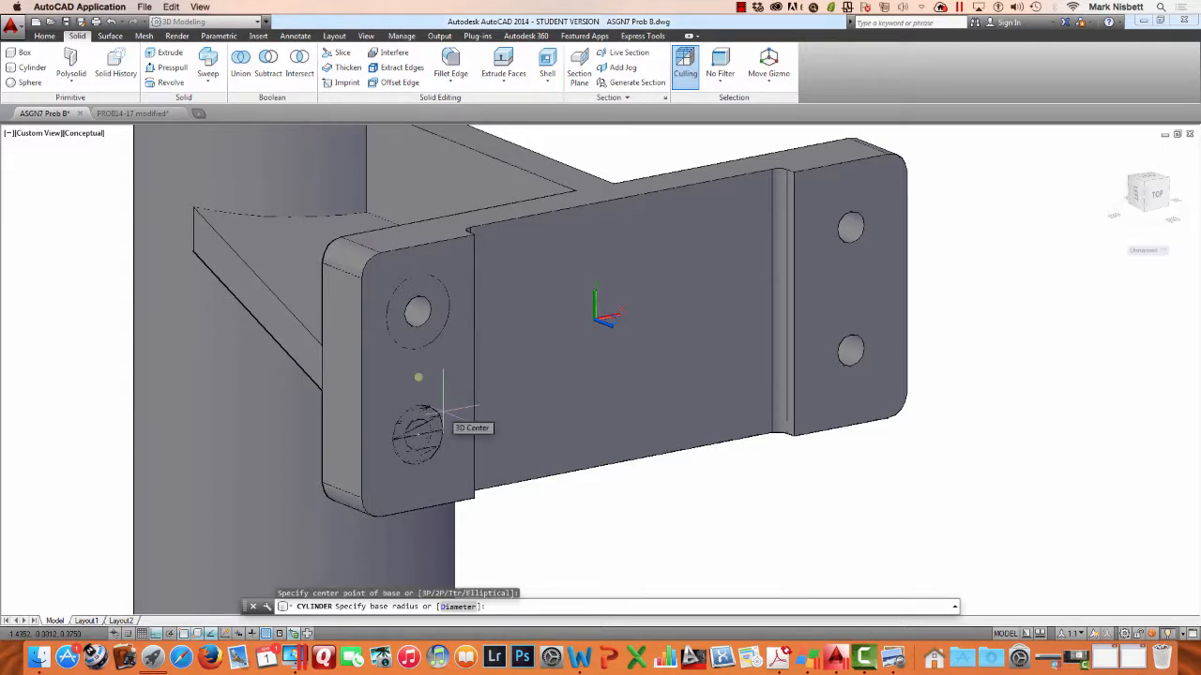
text(.21)
key(Return)
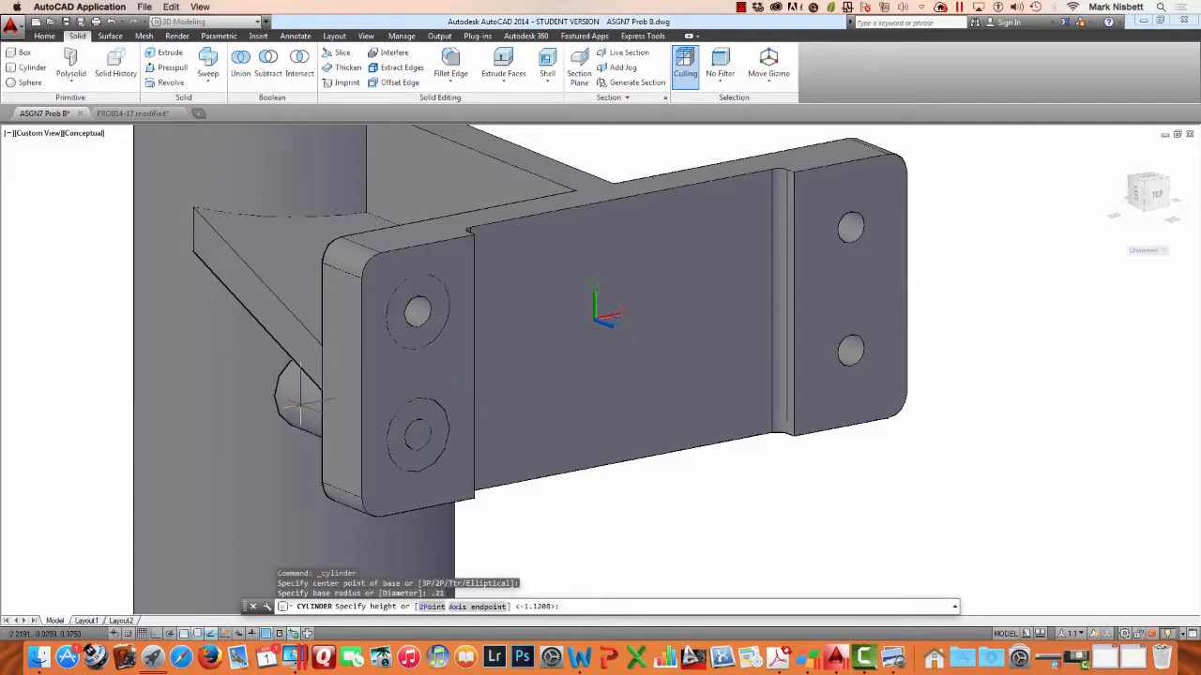
click(298, 413)
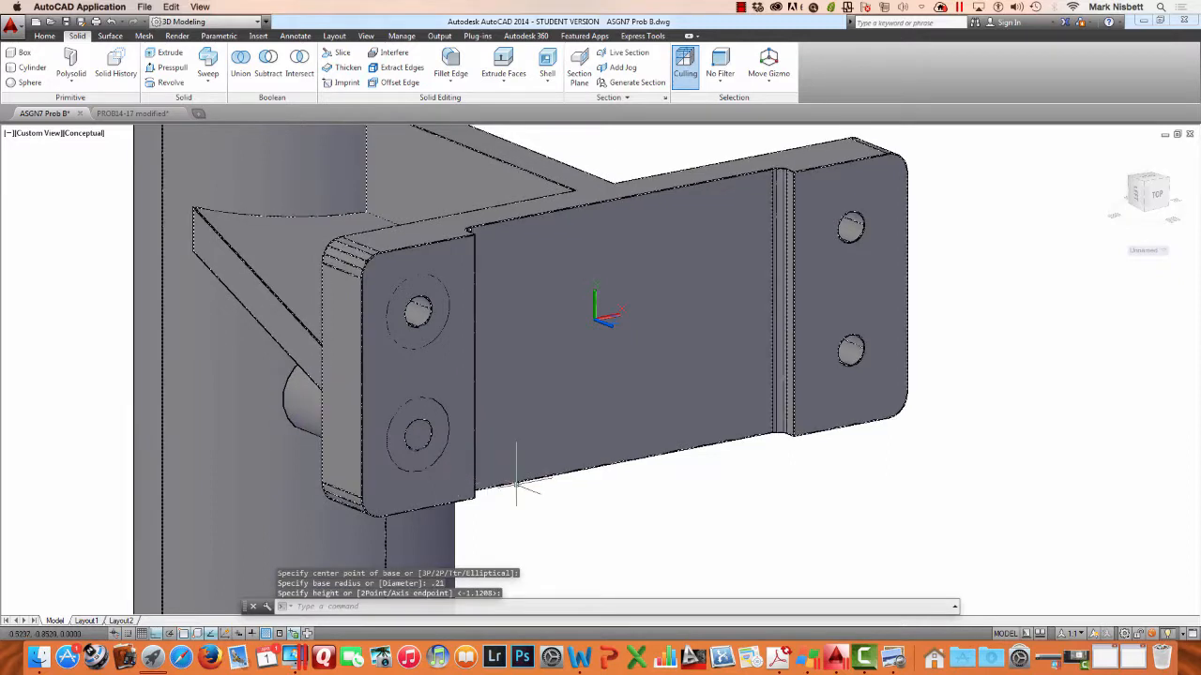
Extrude the circle around the upper near-end bolt hole backward through the plate so it extends past the rear face
shift+middle_drag(519, 460, 549, 441)
text(ext)
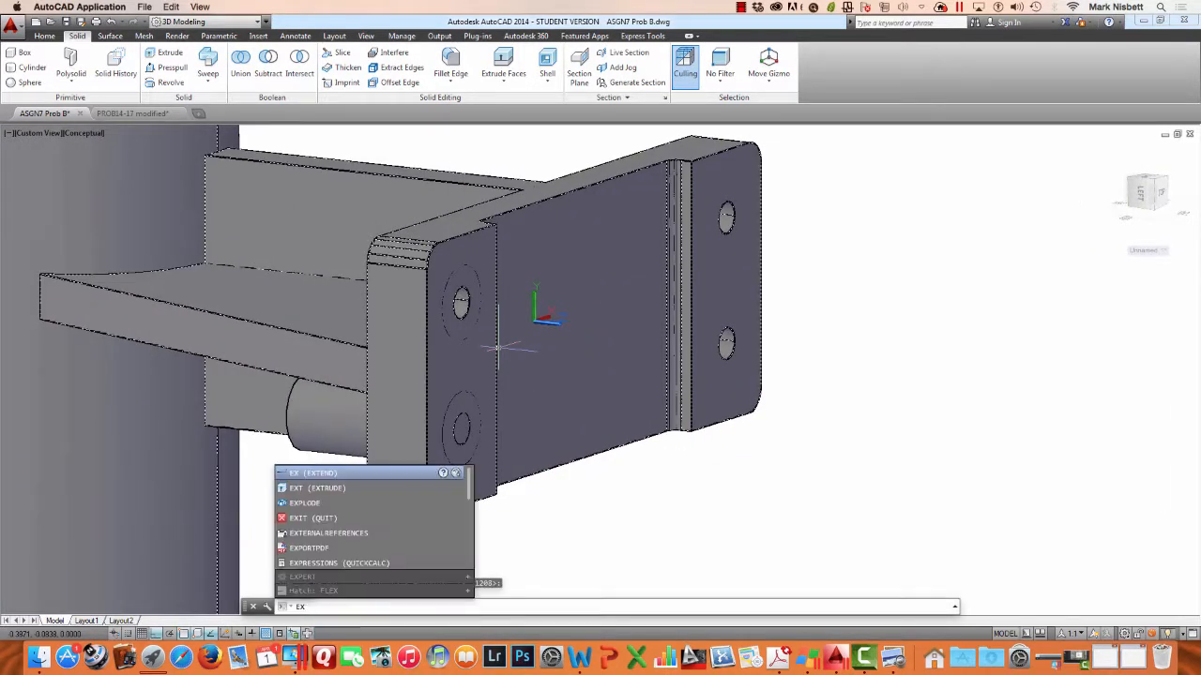
key(Return)
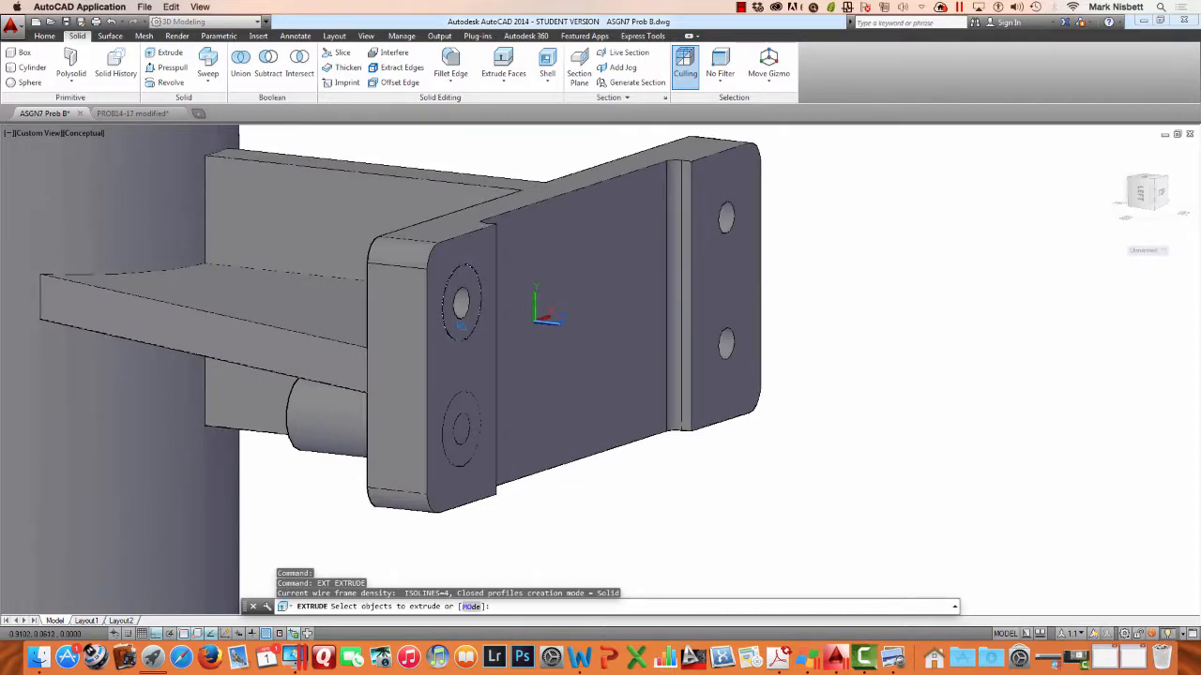
click(451, 343)
click(489, 397)
key(Return)
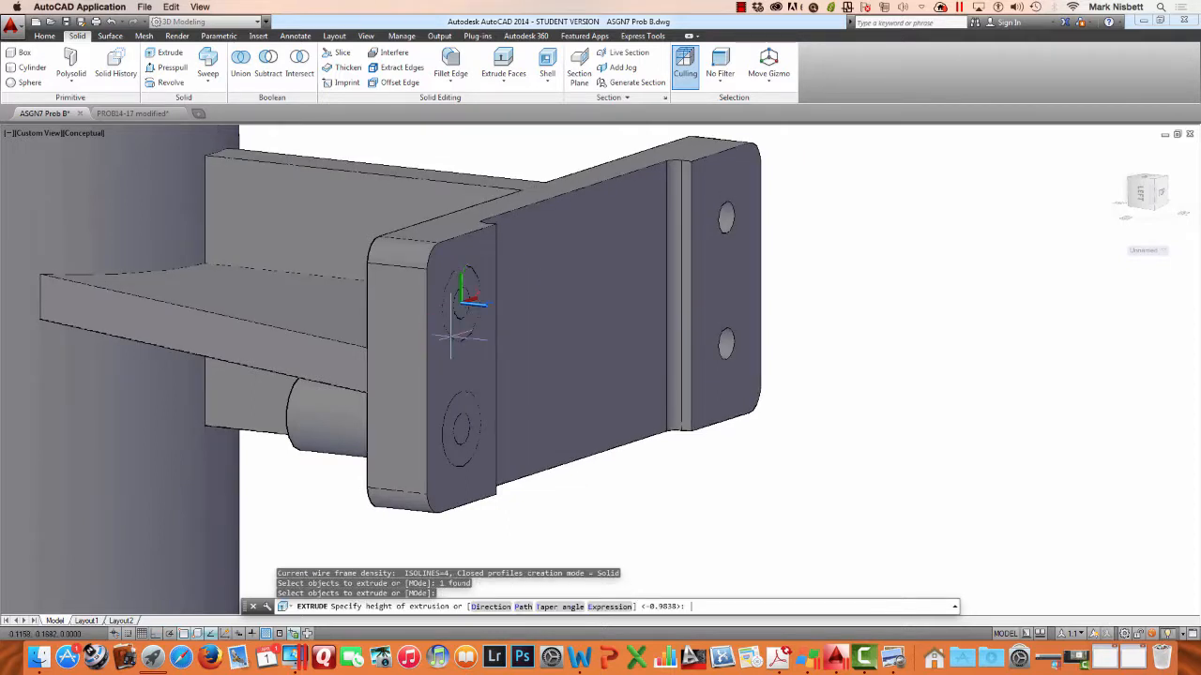
key(Escape)
key(Escape)
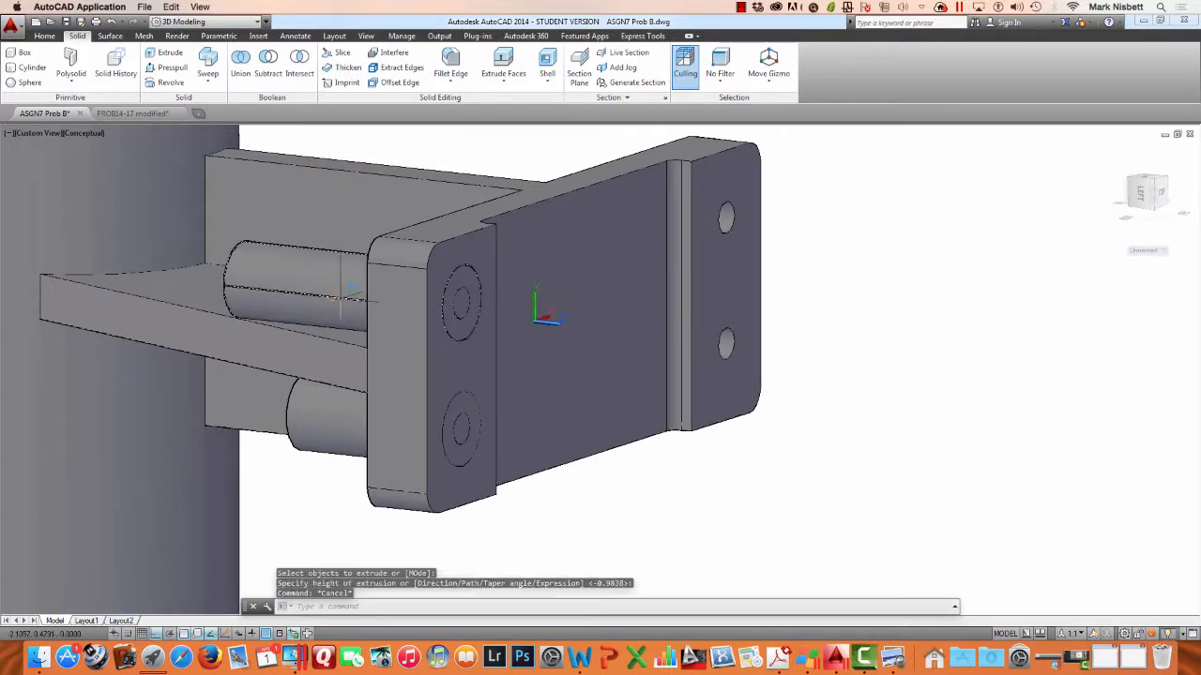
text(s)
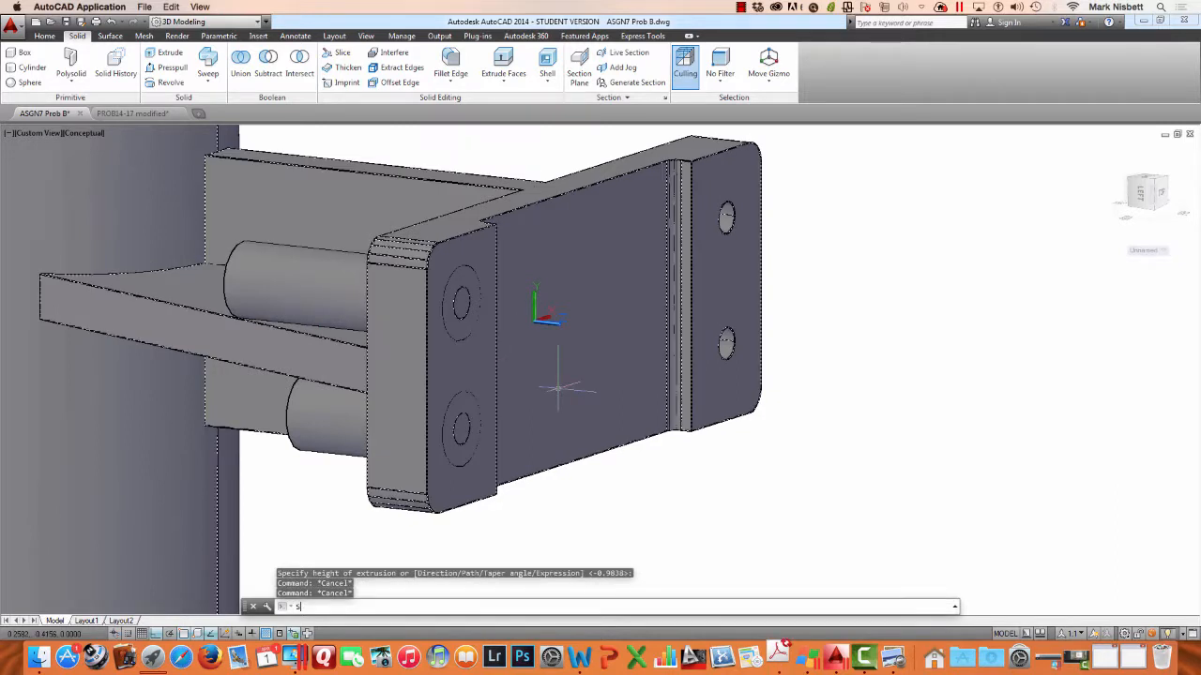
key(Return)
click(483, 221)
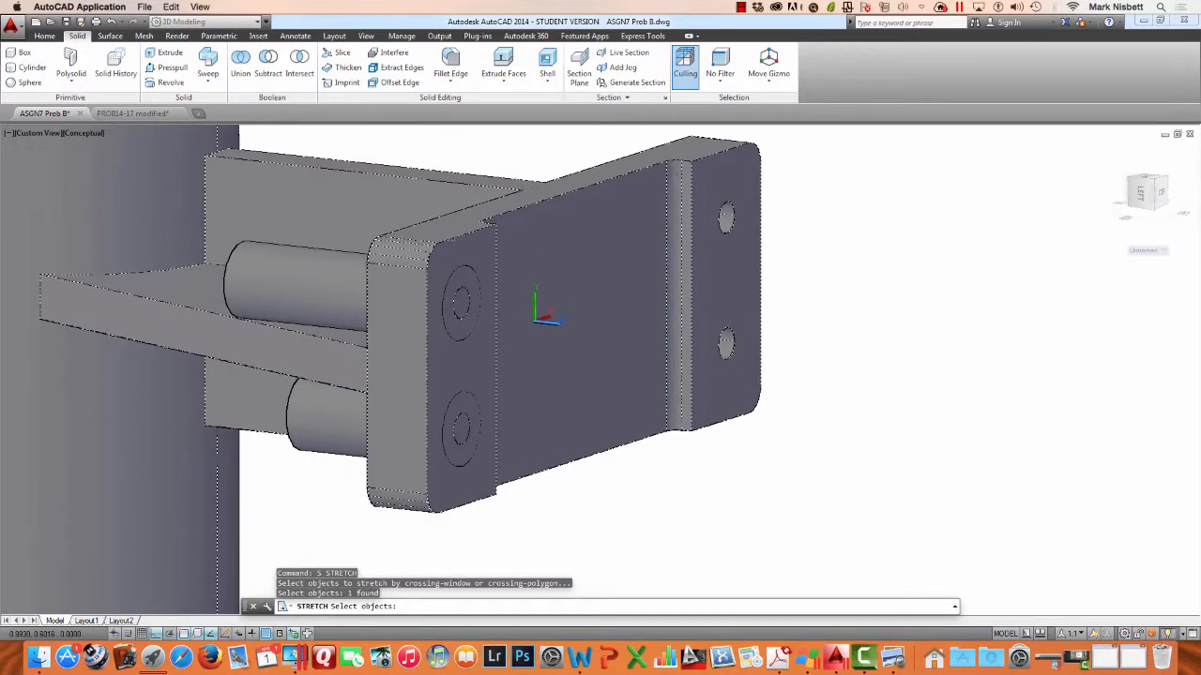
key(Return)
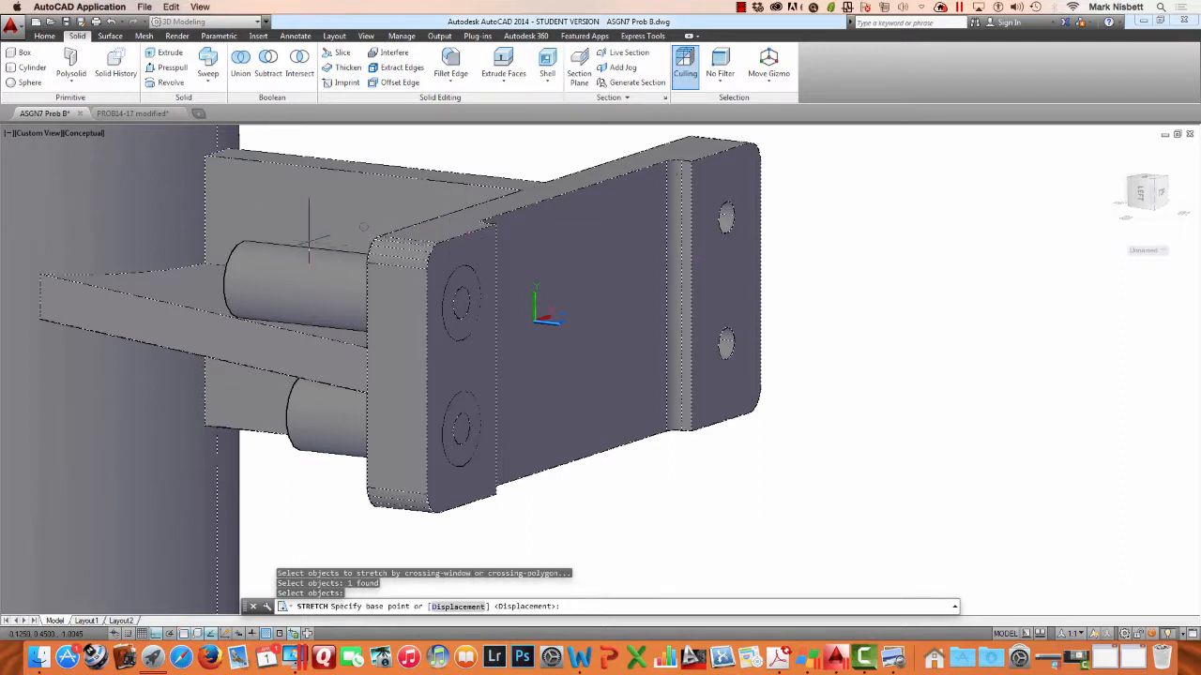
key(Escape)
key(Escape)
key(Escape)
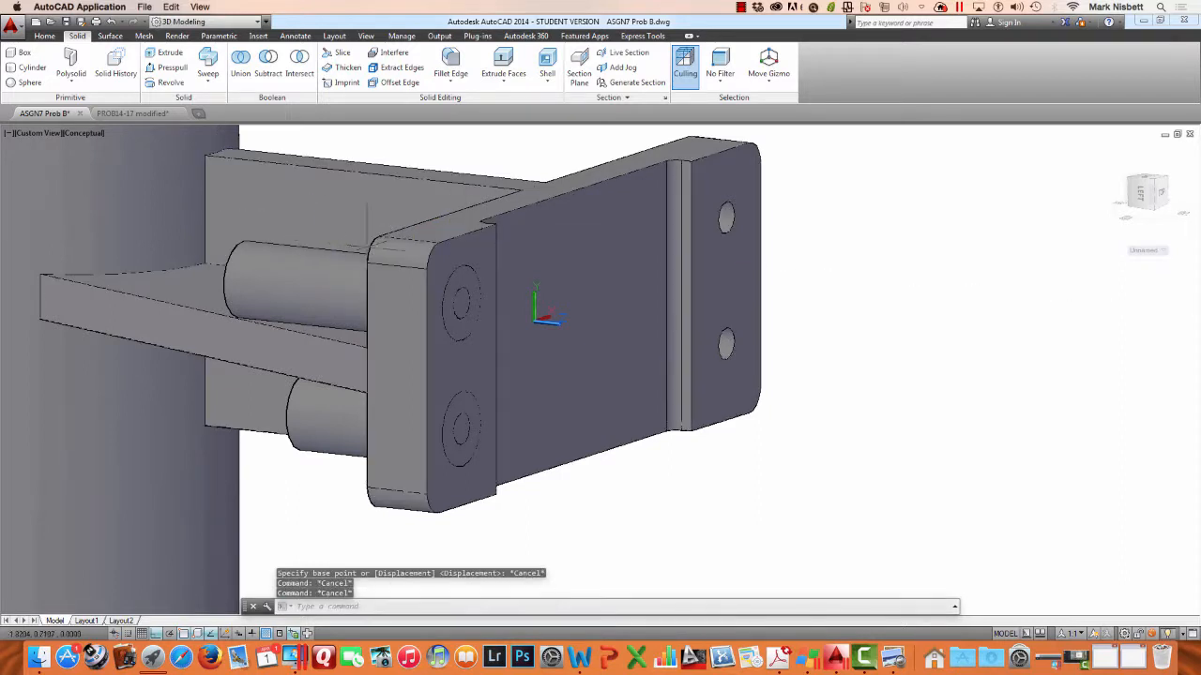
Subtract the two cylinders at the near-end bolt holes from the bracket to enlarge those holes
text(su)
key(Return)
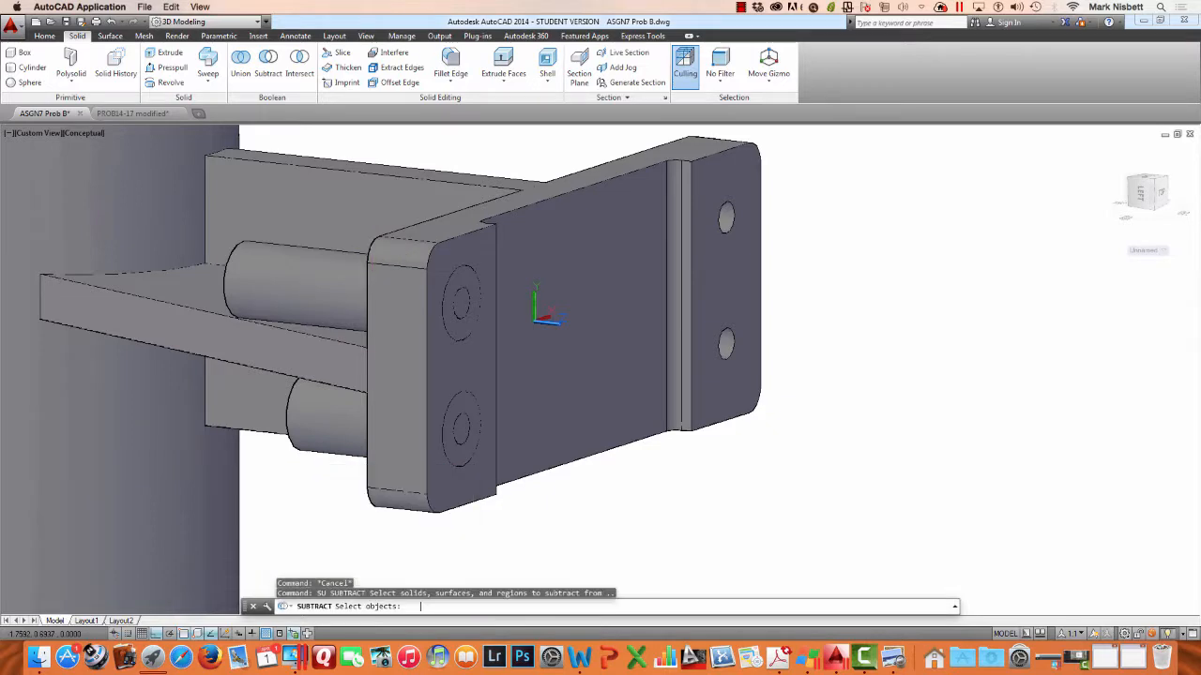
click(487, 220)
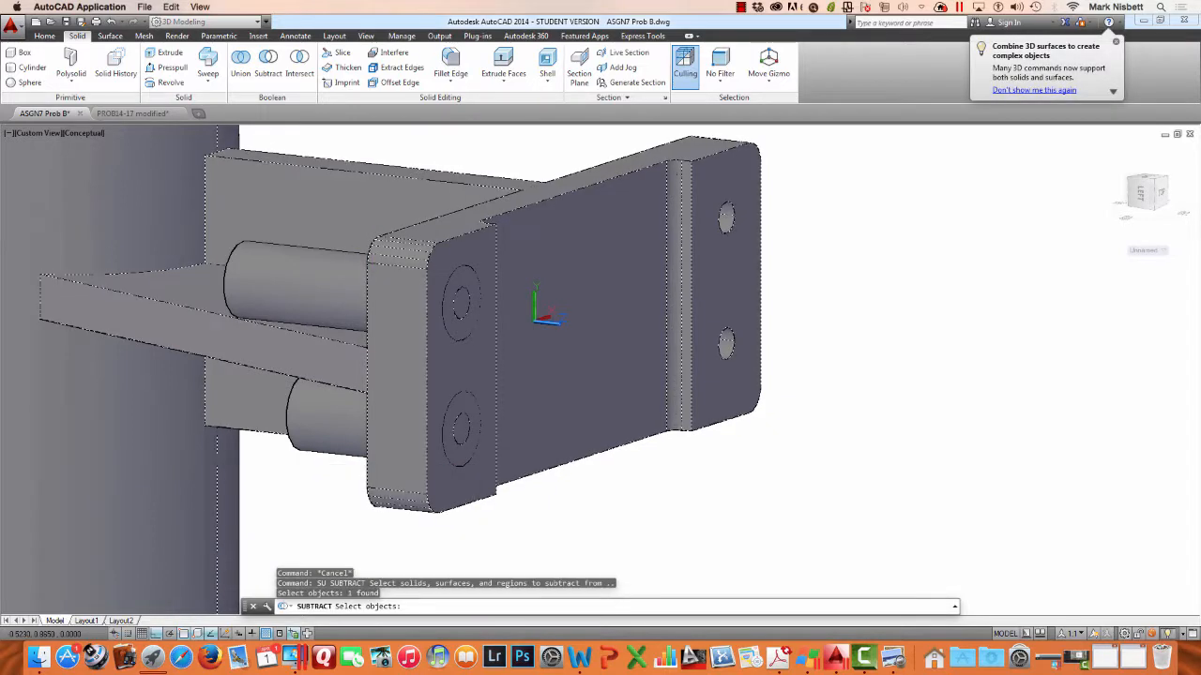
key(Return)
click(317, 273)
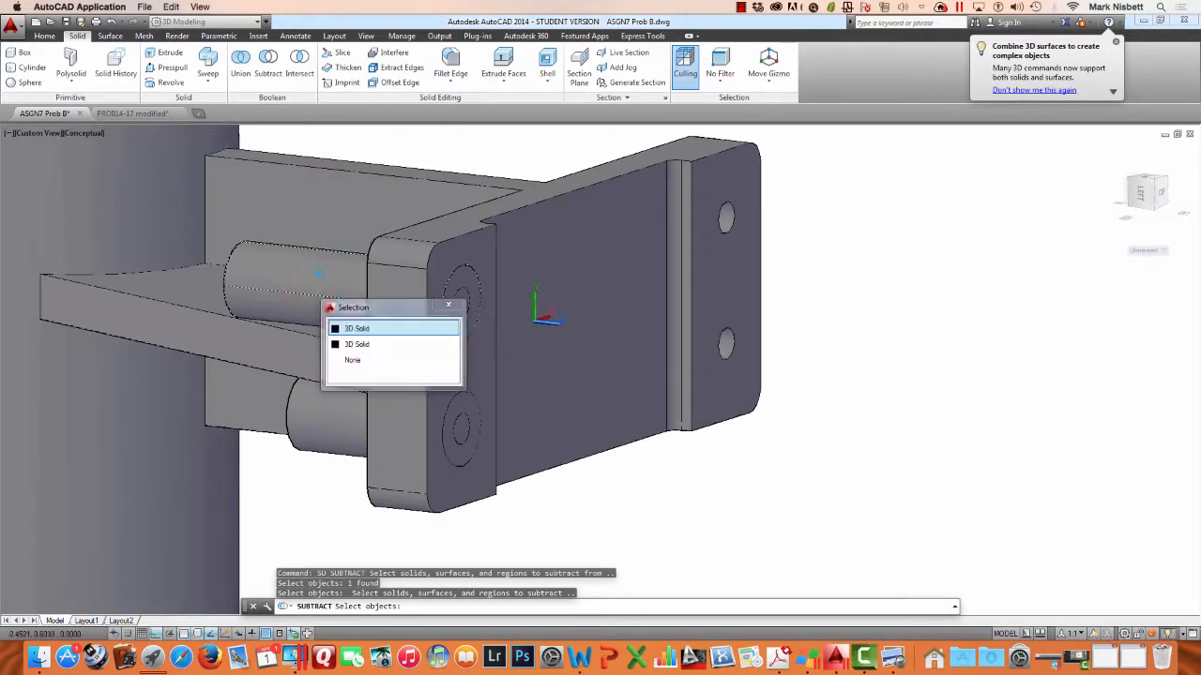
click(375, 329)
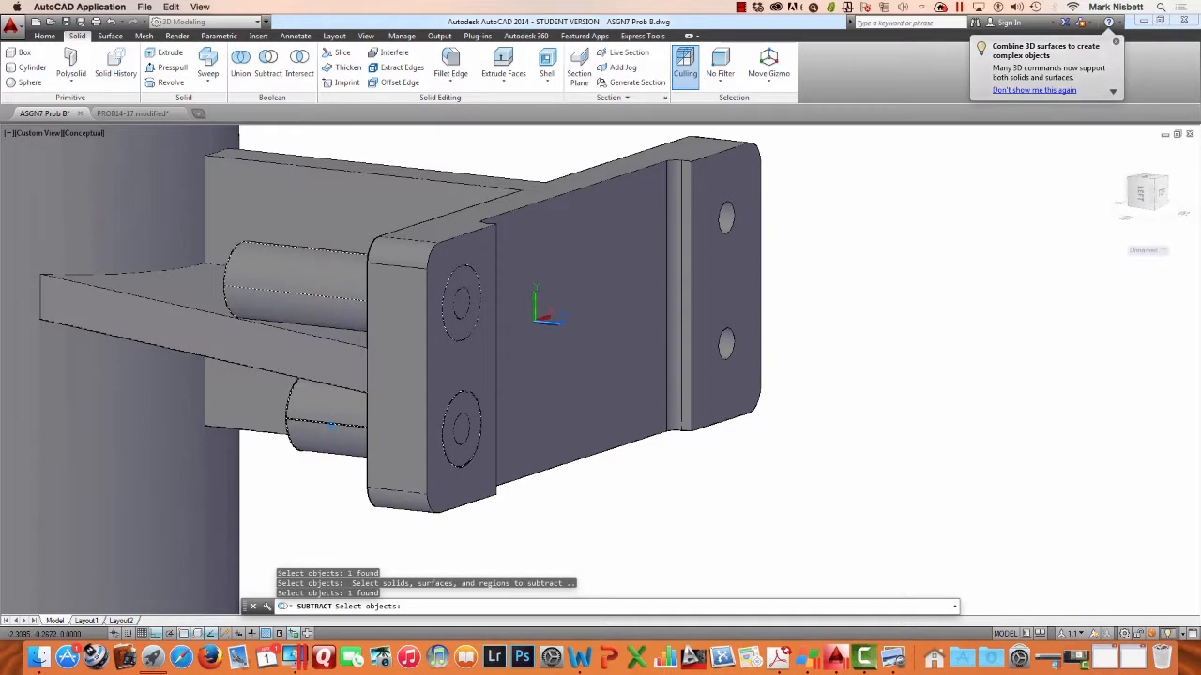
click(332, 425)
click(374, 481)
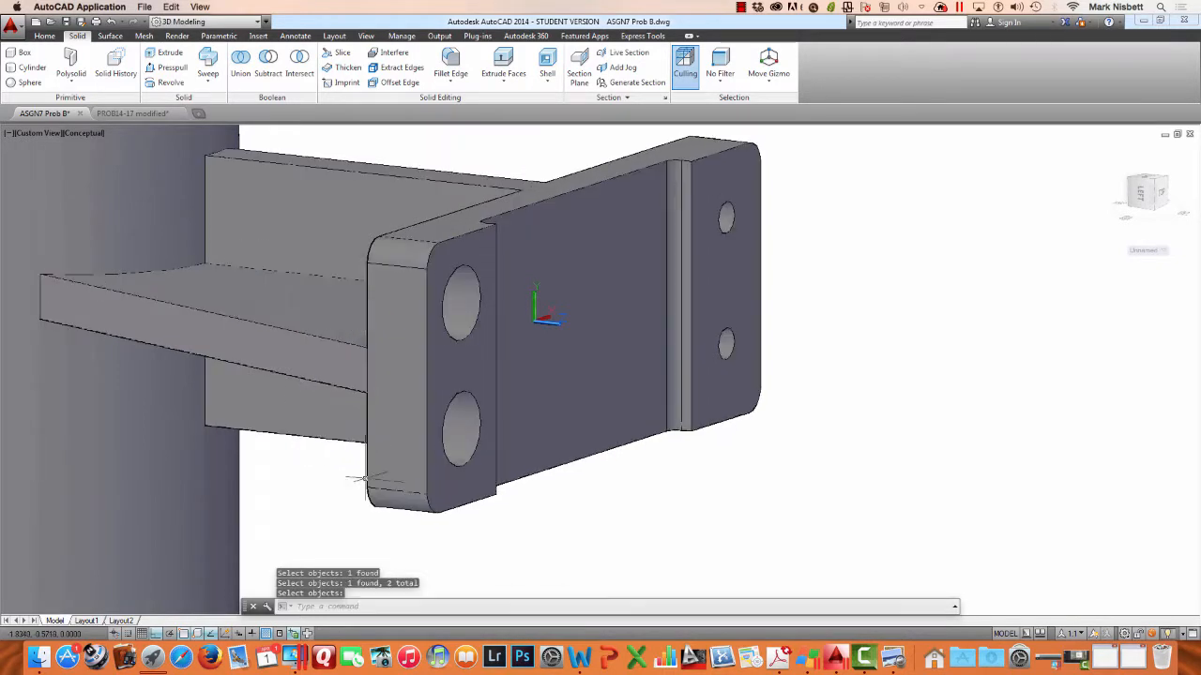
shift+middle_drag(586, 380, 621, 375)
key(Return)
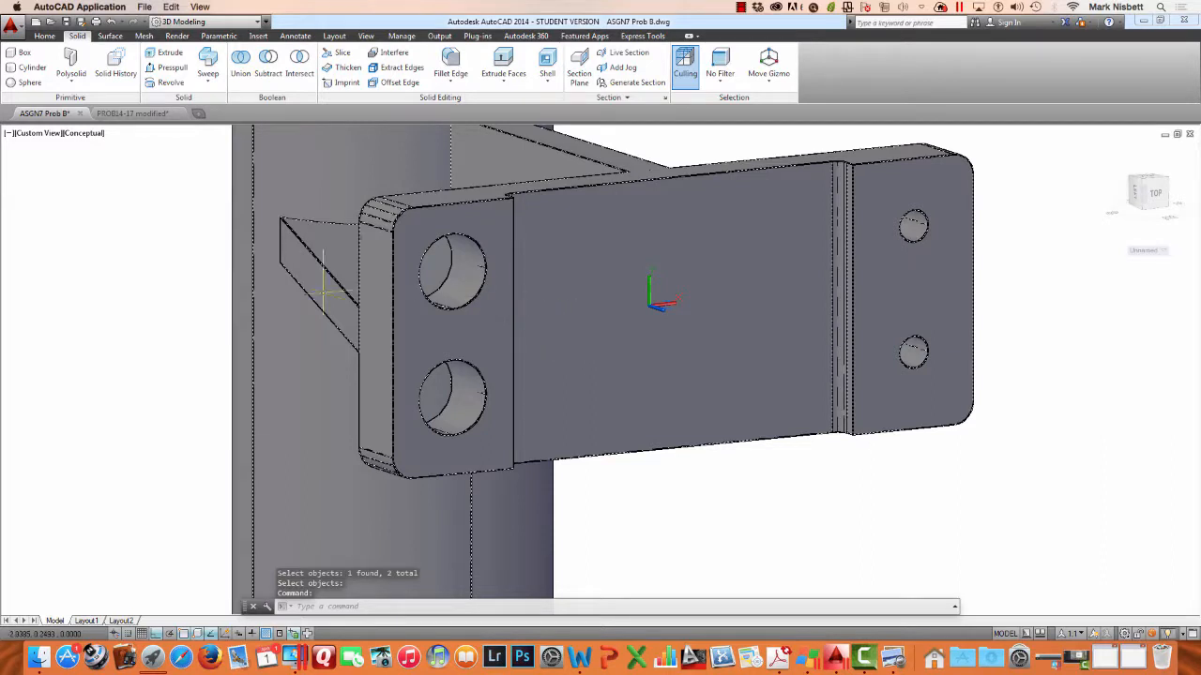
key(Escape)
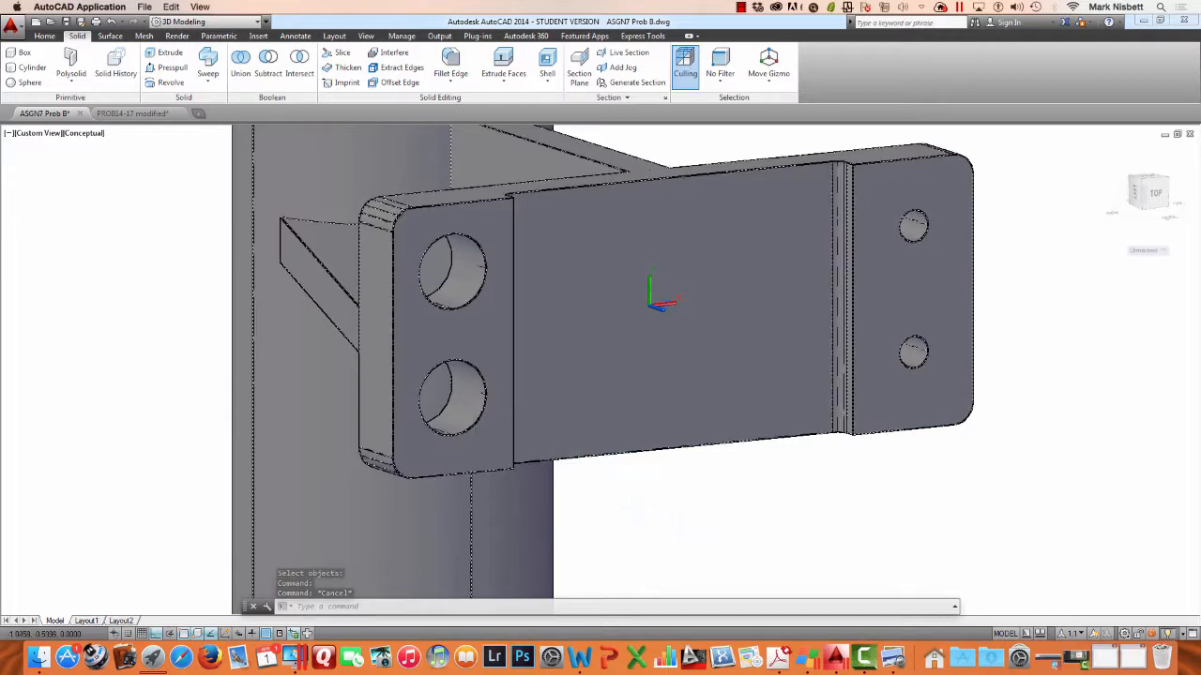
Examine the inner faces of the lower and upper enlarged near-end holes, selecting each face in turn and clearing the selection
ctrl+click(474, 411)
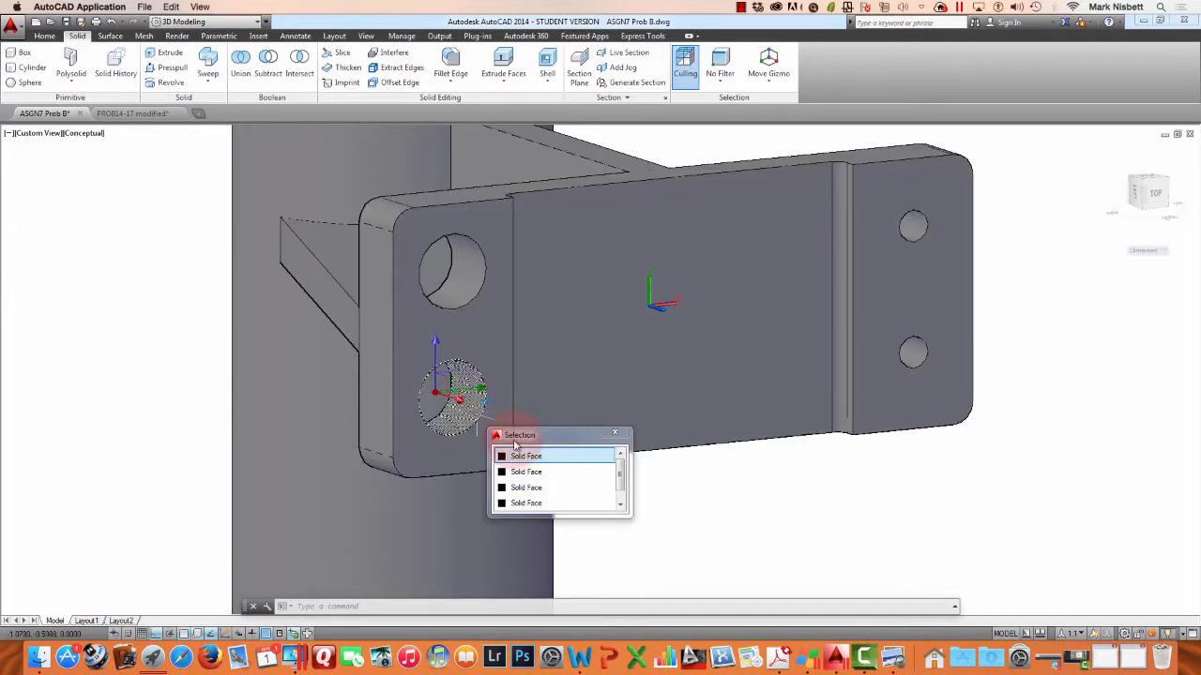
click(529, 458)
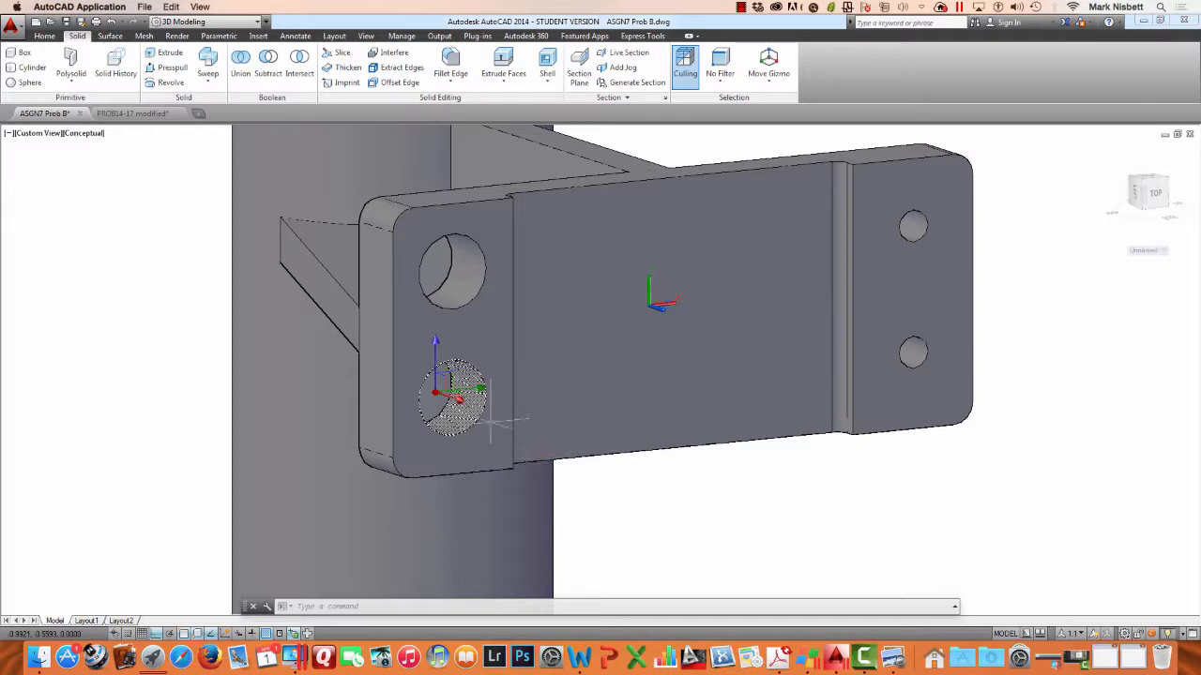
scroll(481, 409, down, 8)
scroll(481, 410, up, 8)
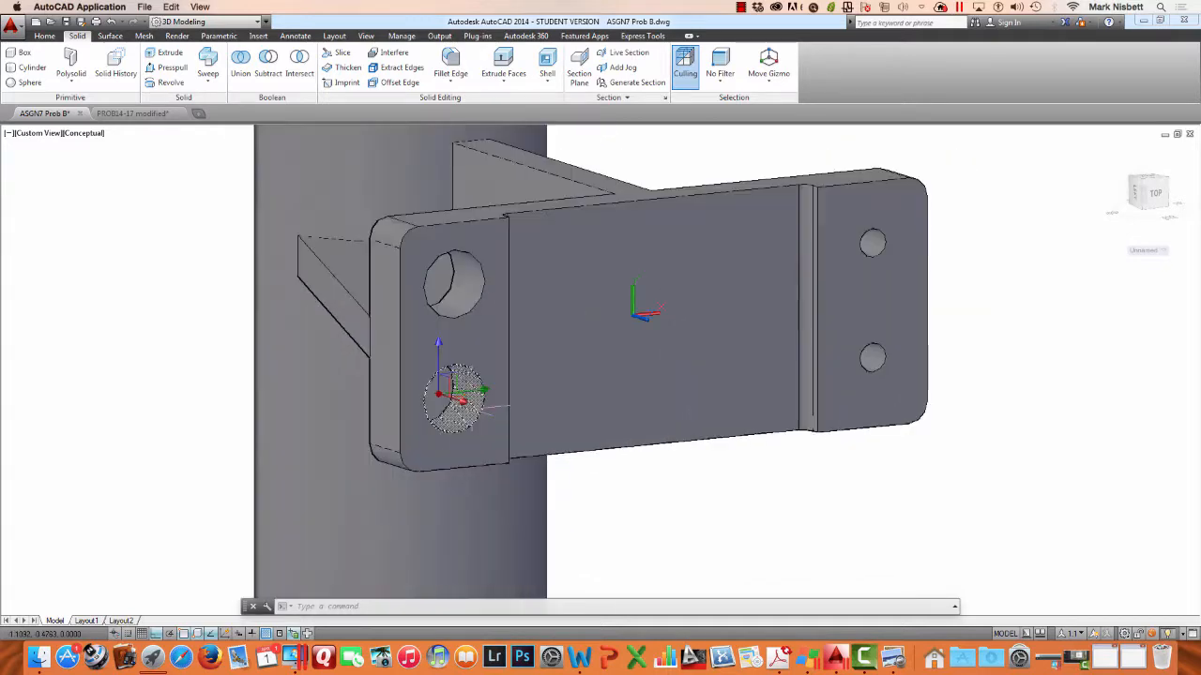
shift+middle_drag(456, 398, 685, 428)
shift+middle_drag(836, 402, 756, 315)
shift+middle_drag(935, 342, 771, 380)
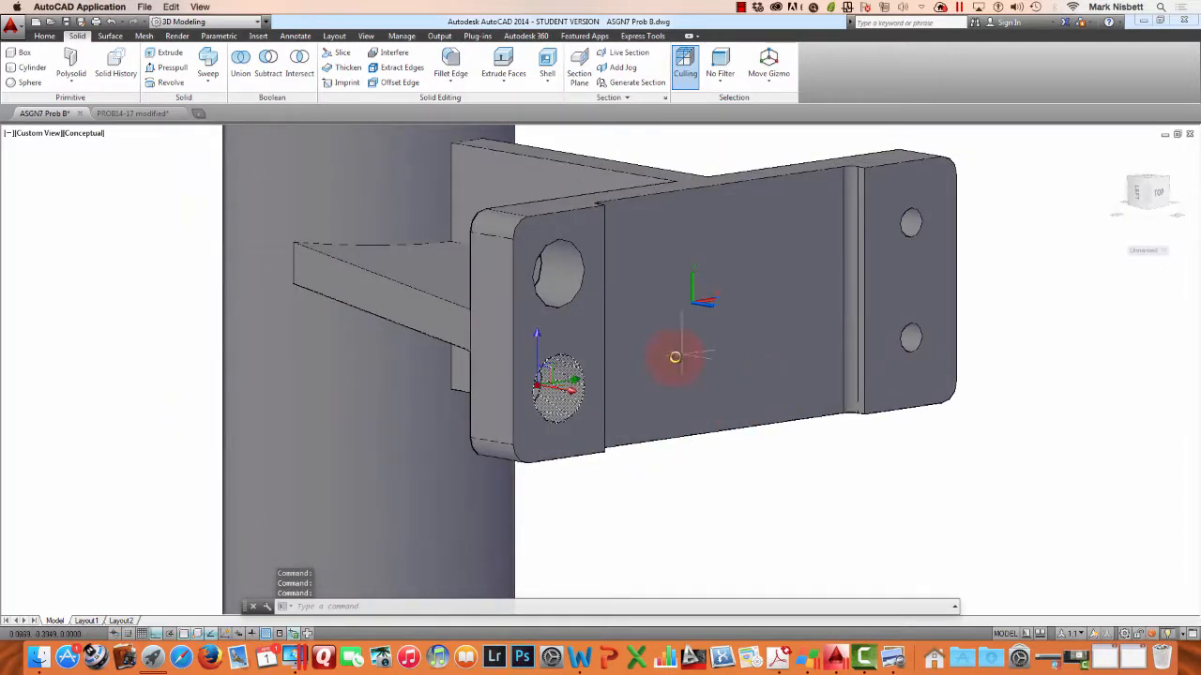
shift+middle_drag(675, 357, 628, 342)
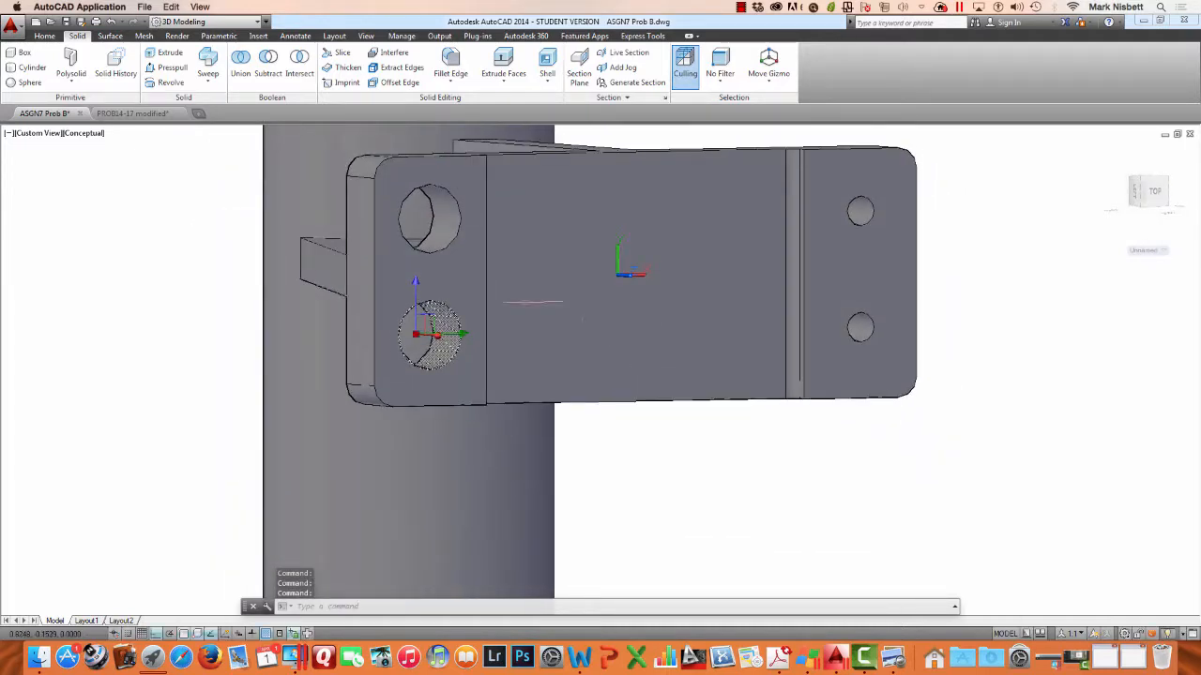
key(Escape)
key(Escape)
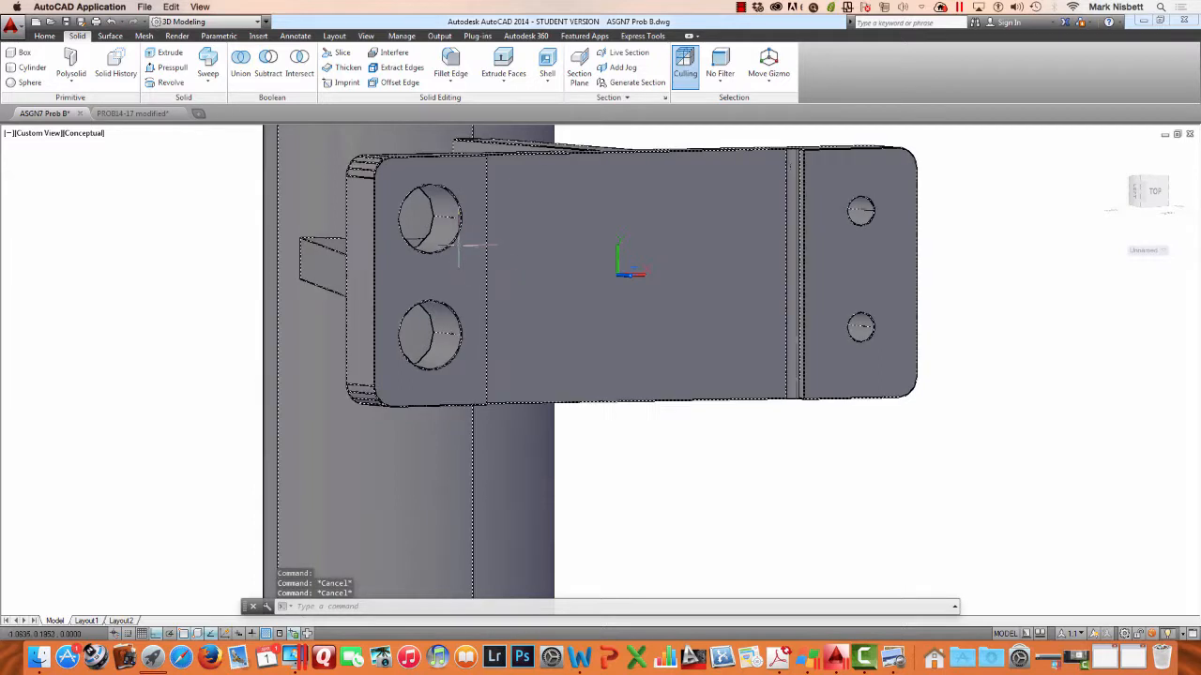
click(449, 216)
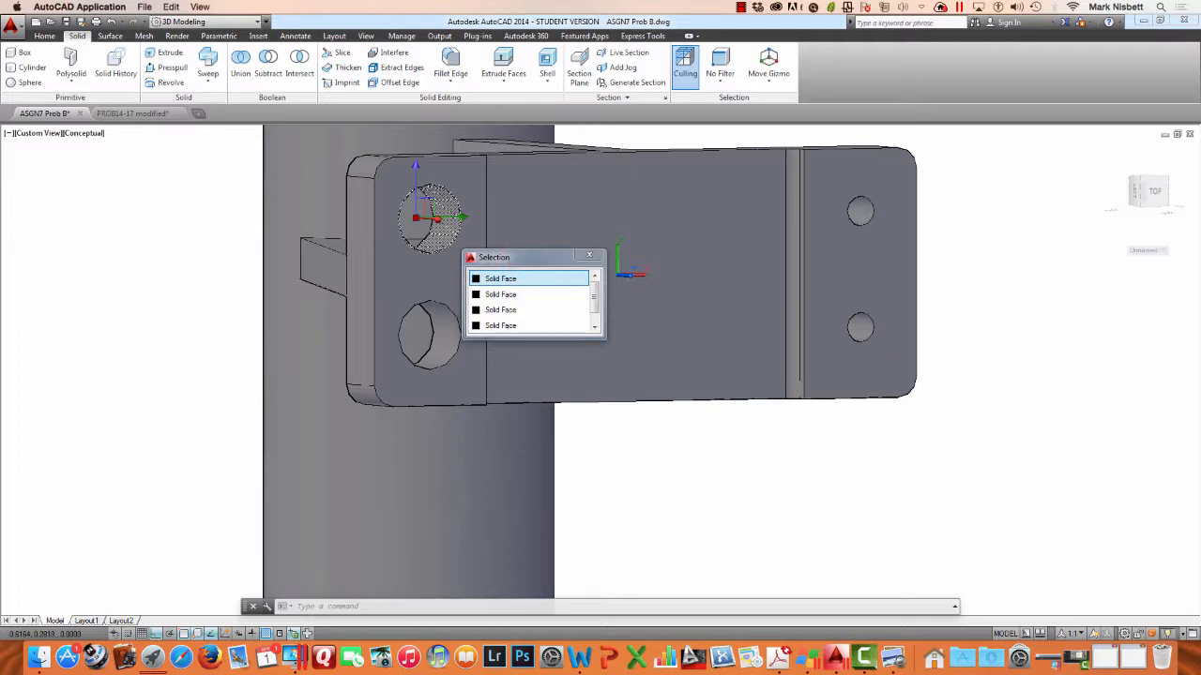
key(Escape)
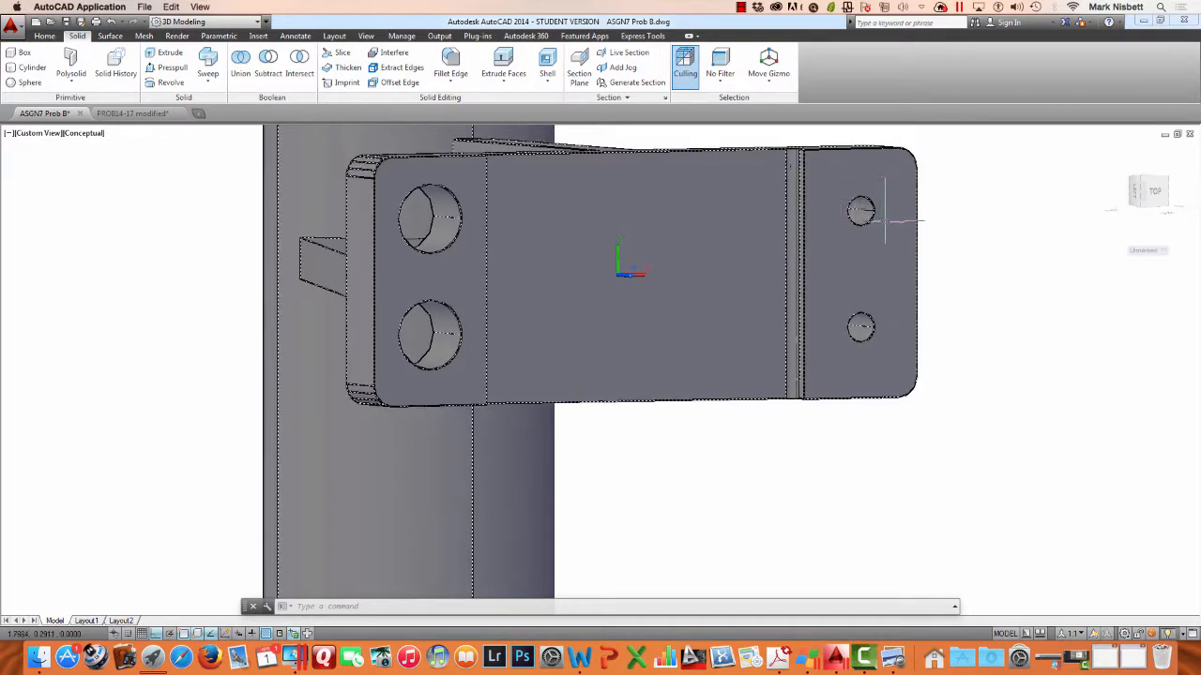
shift+middle_drag(892, 222, 897, 255)
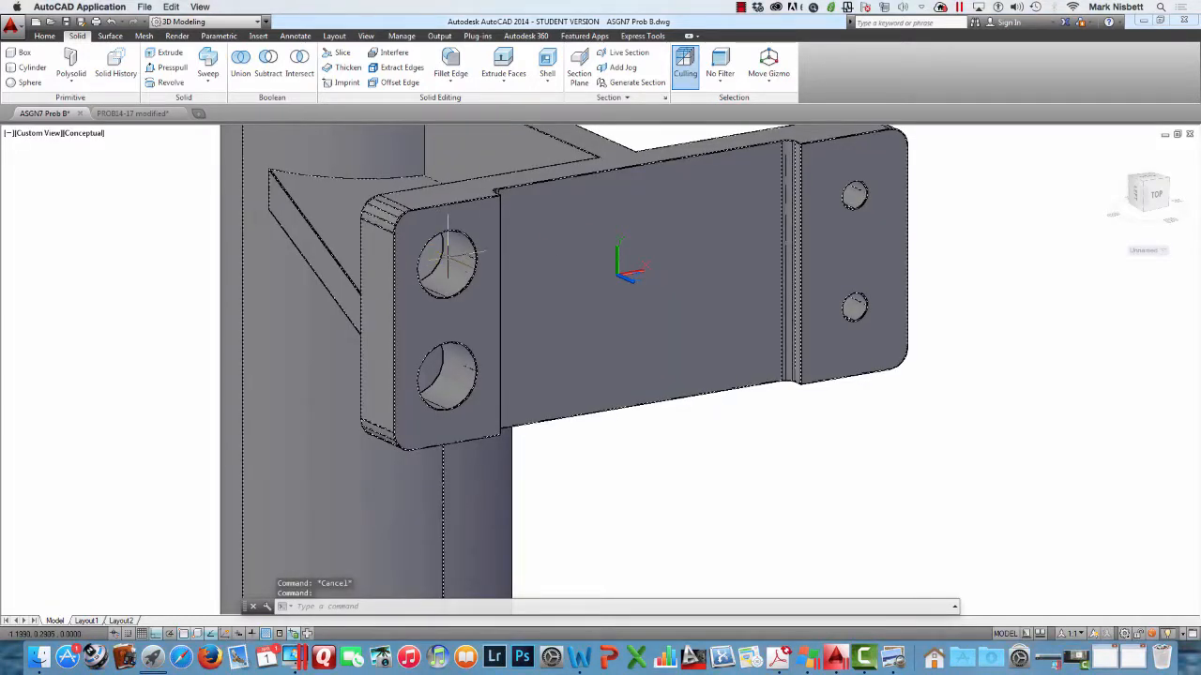
key(Escape)
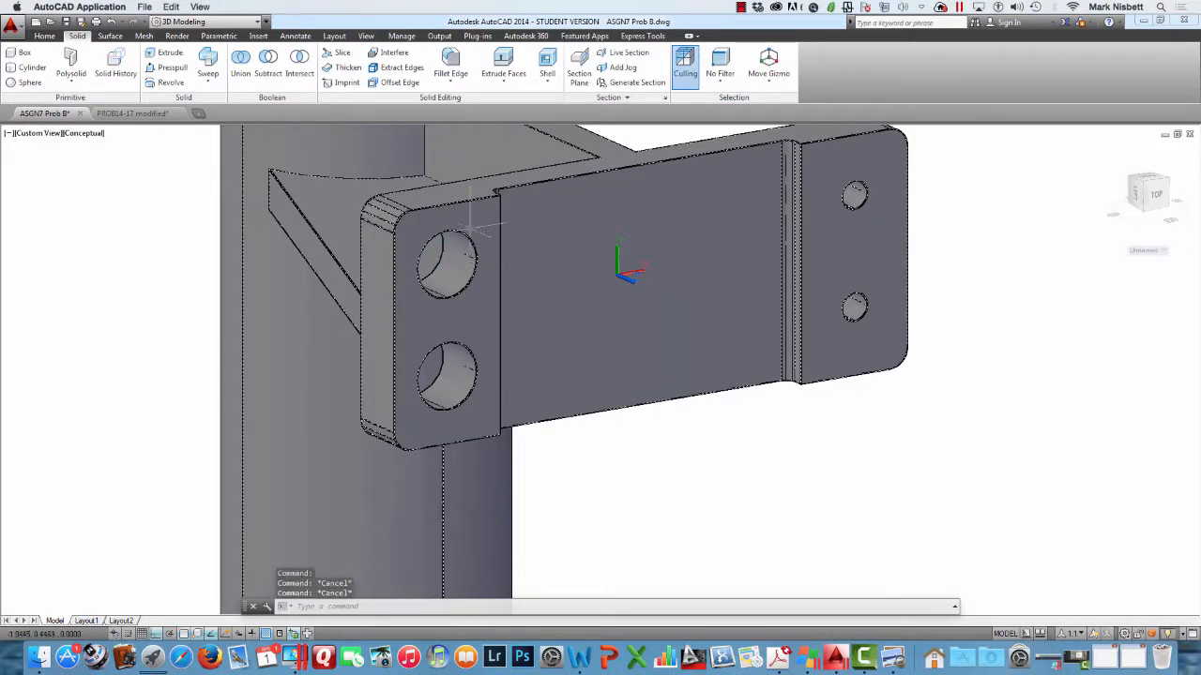
Draw a circle of radius .15 centred on the upper enlarged hole at the plate's near end
text(c)
key(Return)
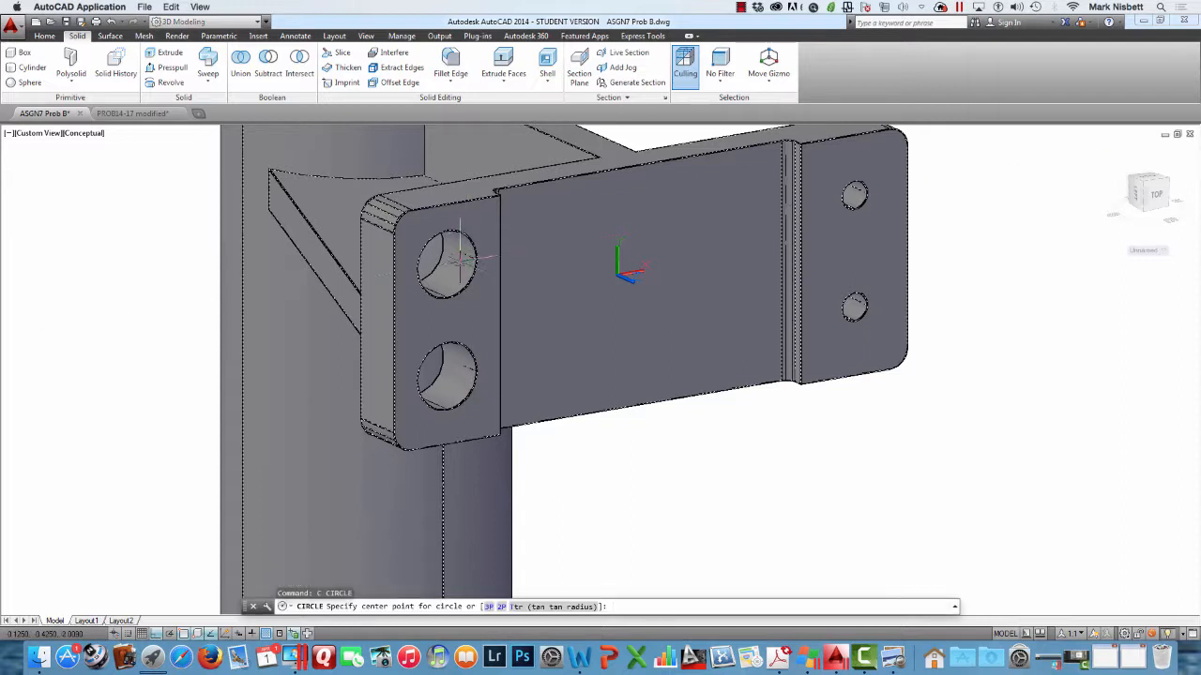
click(446, 260)
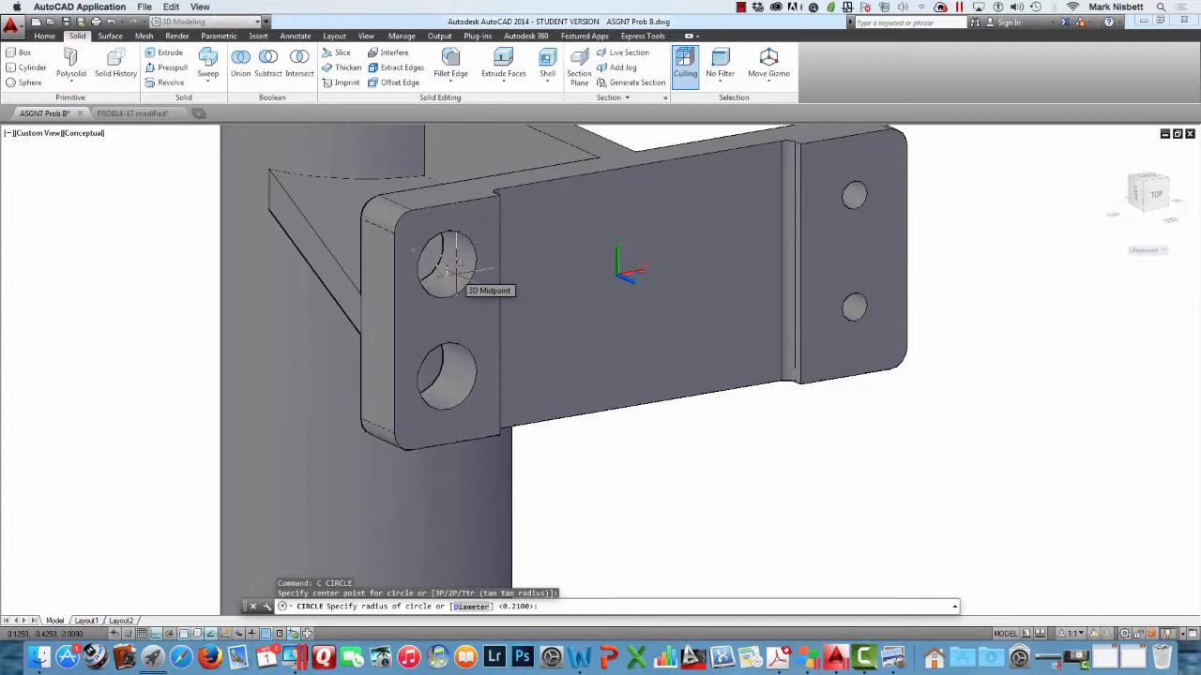
text(.15)
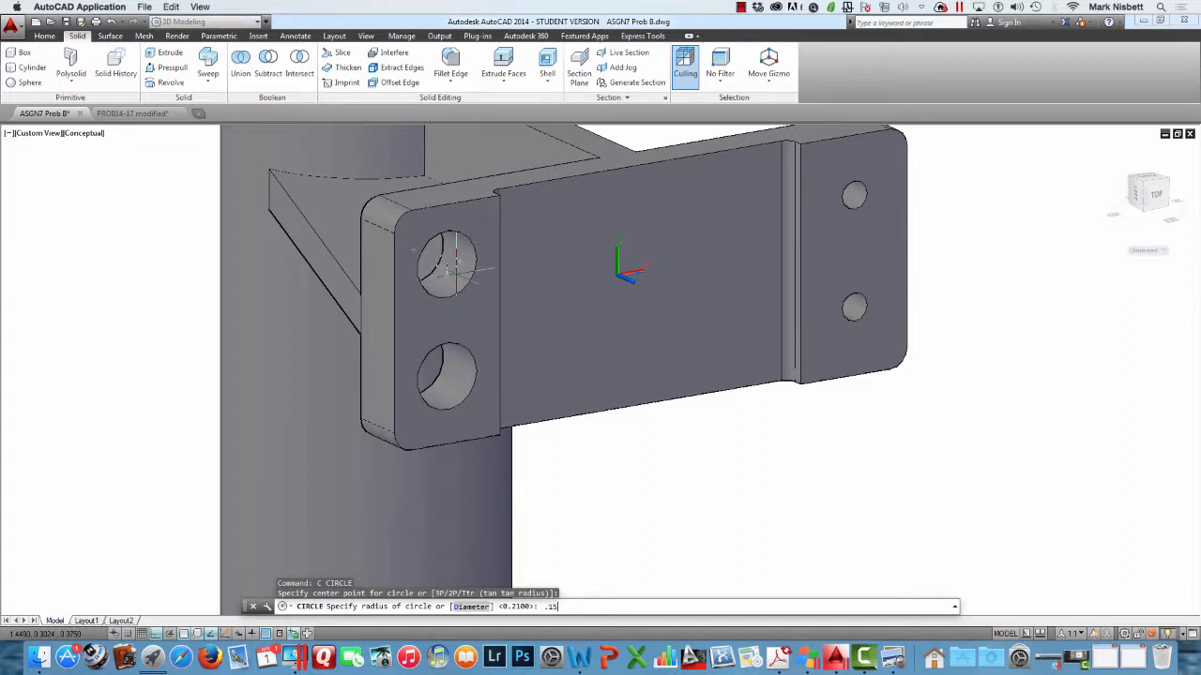
key(Return)
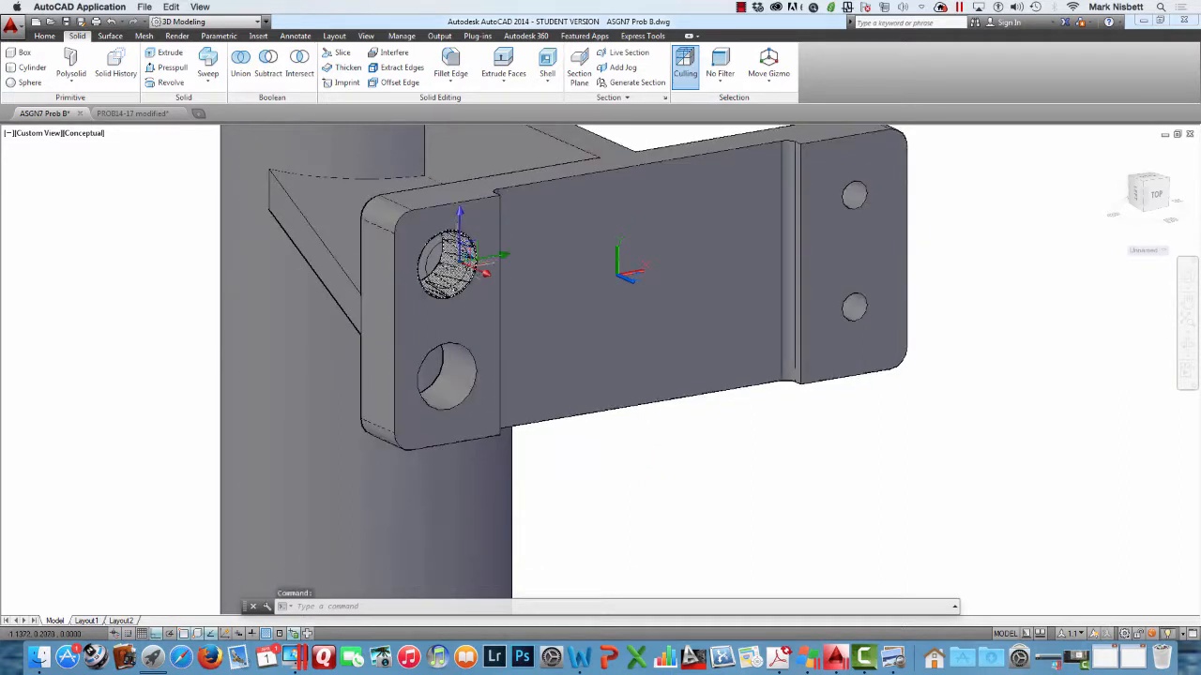
Delete the inner face of the upper near-end hole to fill it, and undo both the deletion and the .15 circle
ctrl+click(449, 261)
click(518, 314)
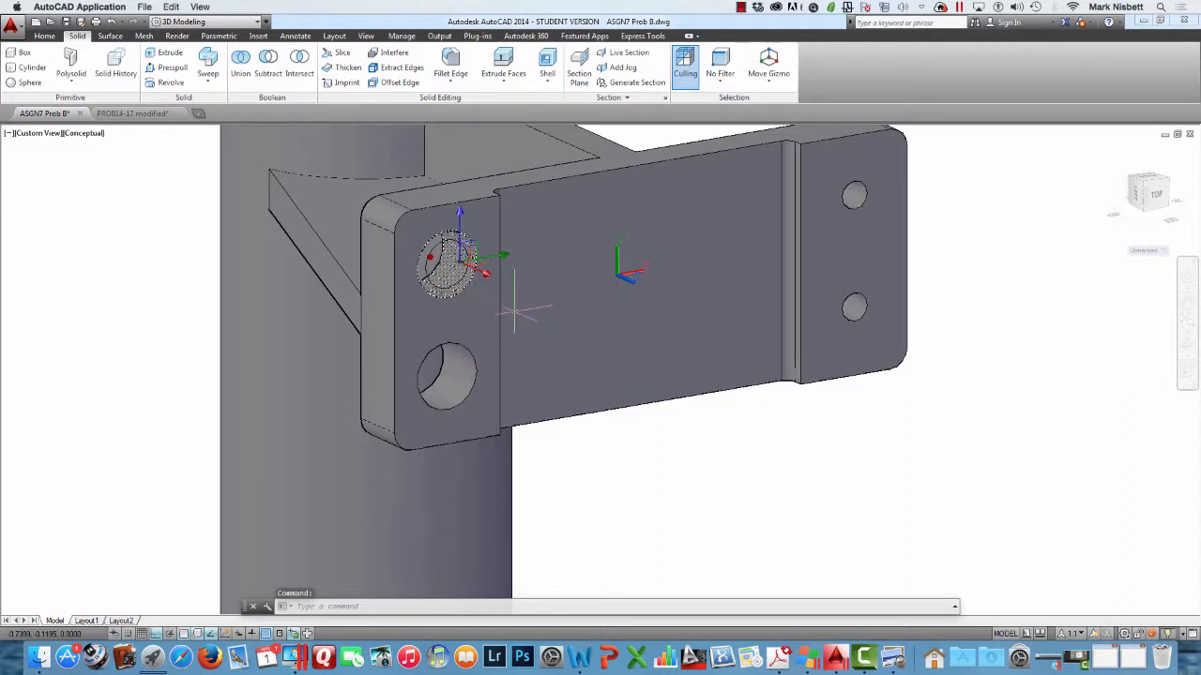
key(Delete)
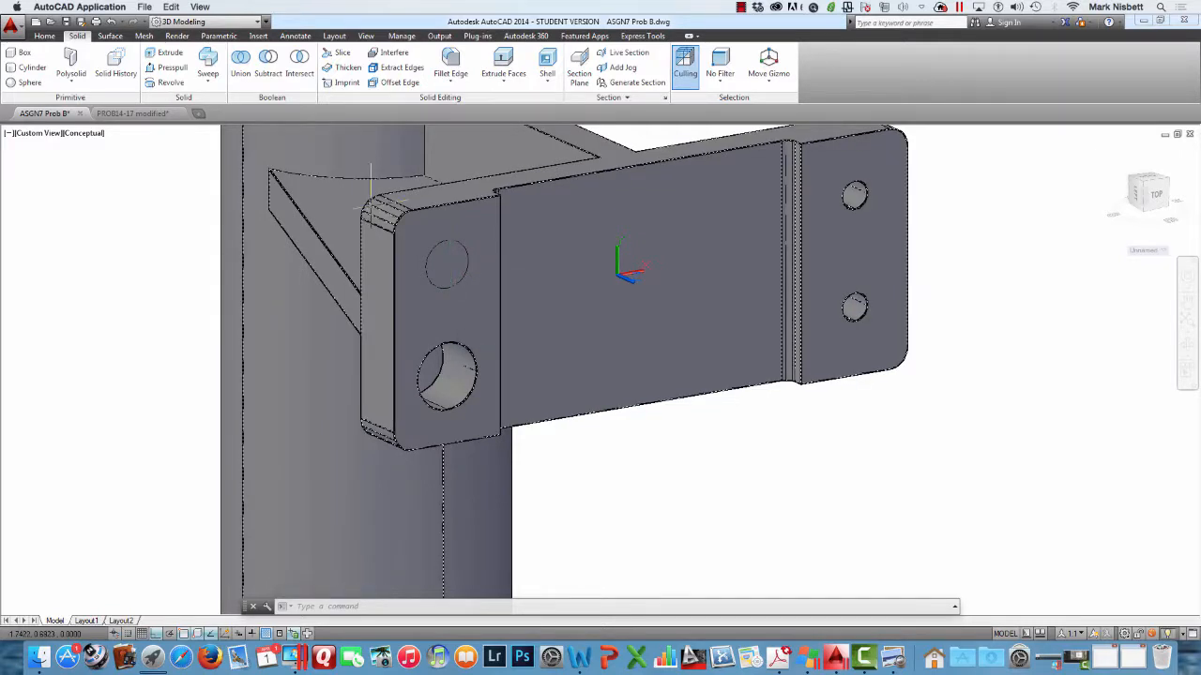
text(u)
key(Return)
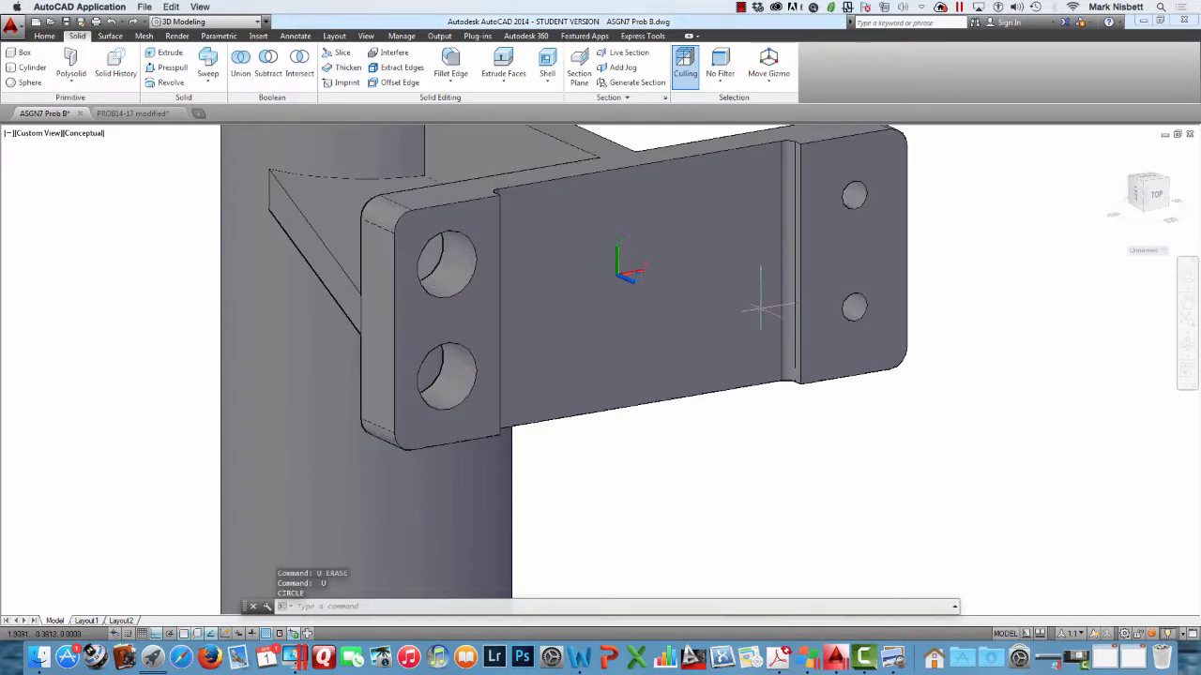
Create a solid cylinder of radius .21 and about 0.88 long, centred on the upper far-end bolt hole and extending back through the plate
shift+middle_drag(915, 305, 739, 272)
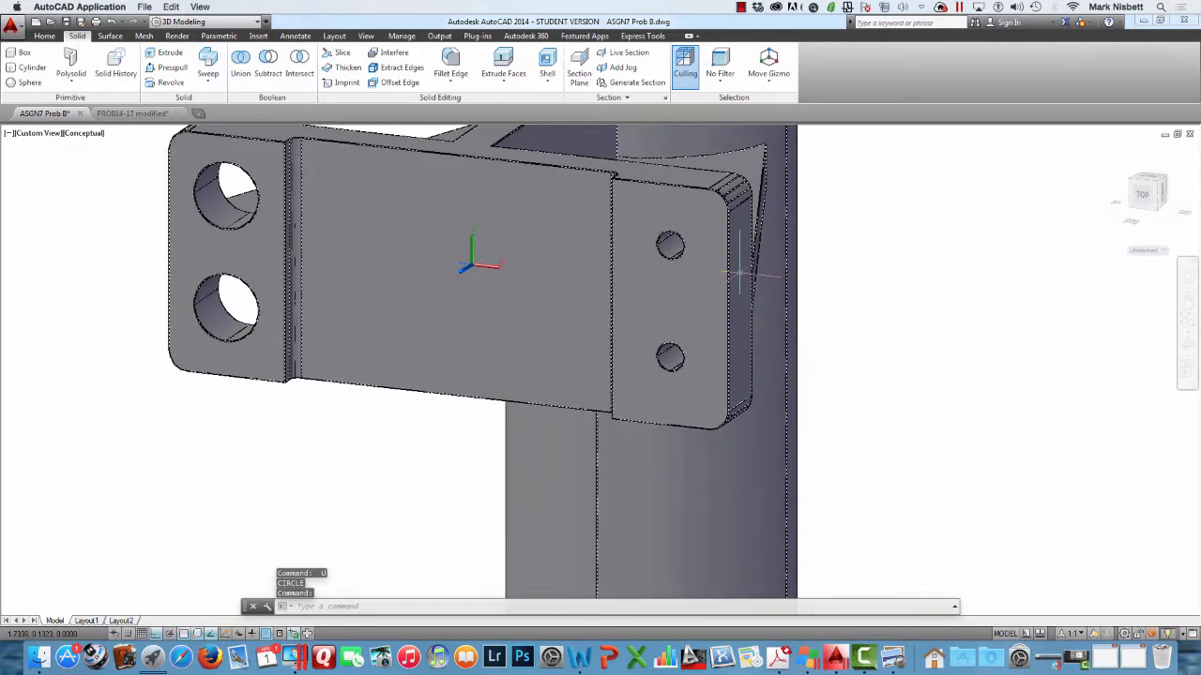
click(30, 68)
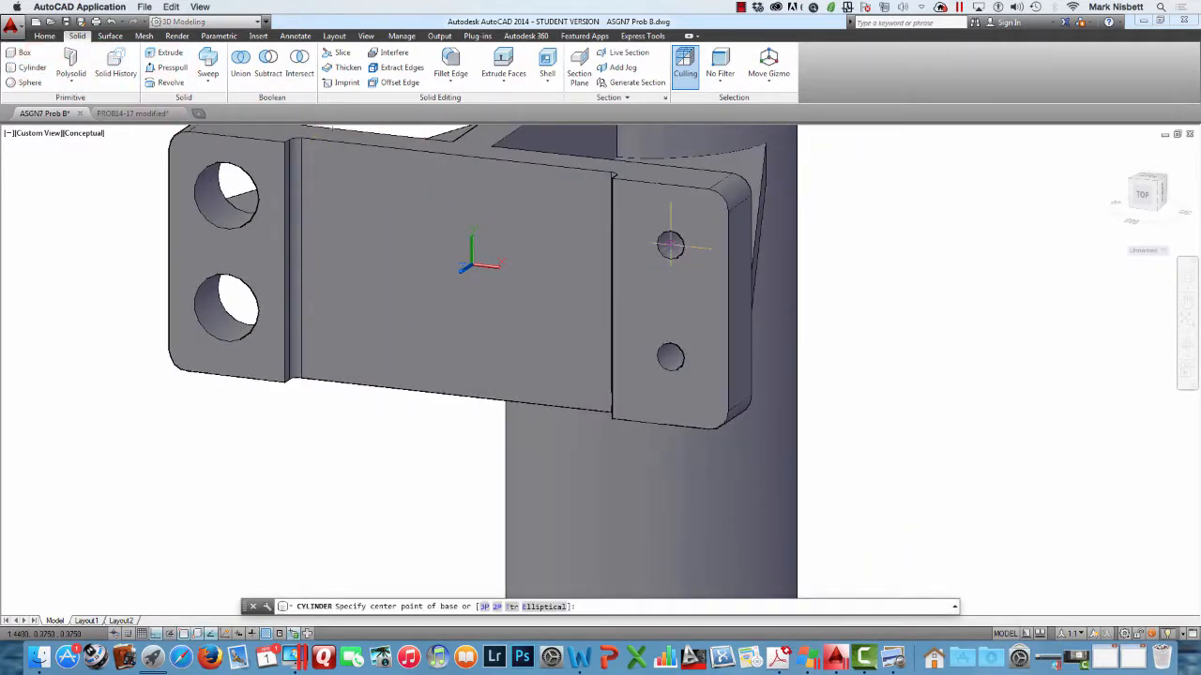
click(670, 246)
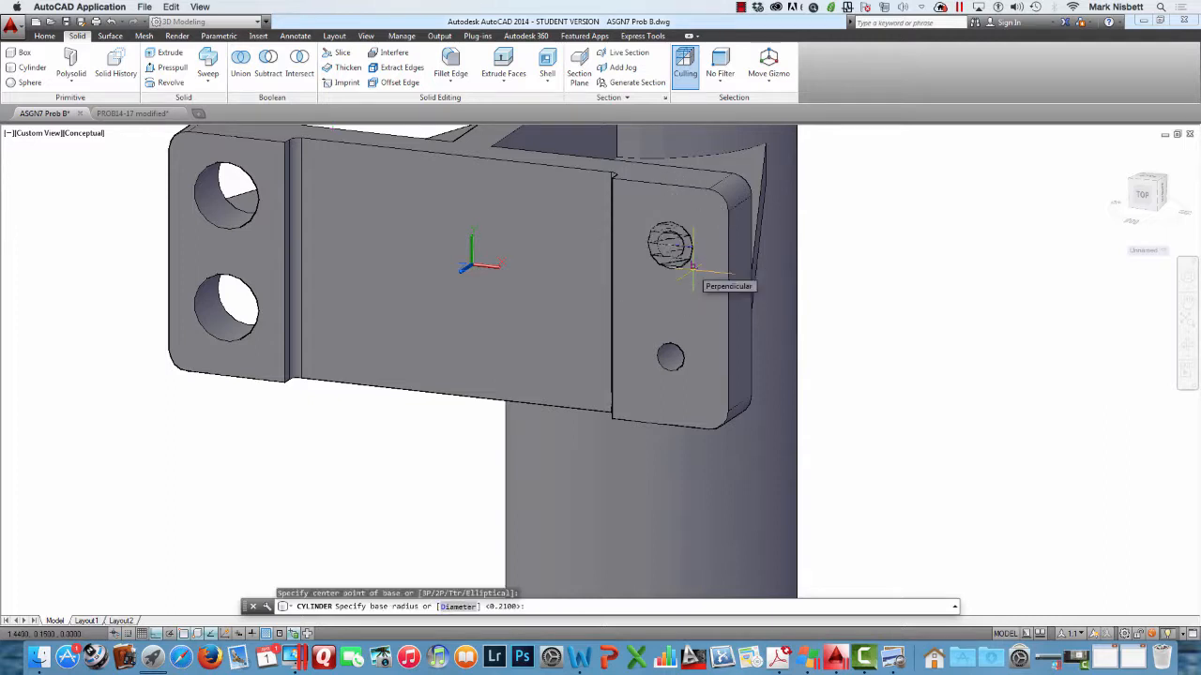
text(.2)
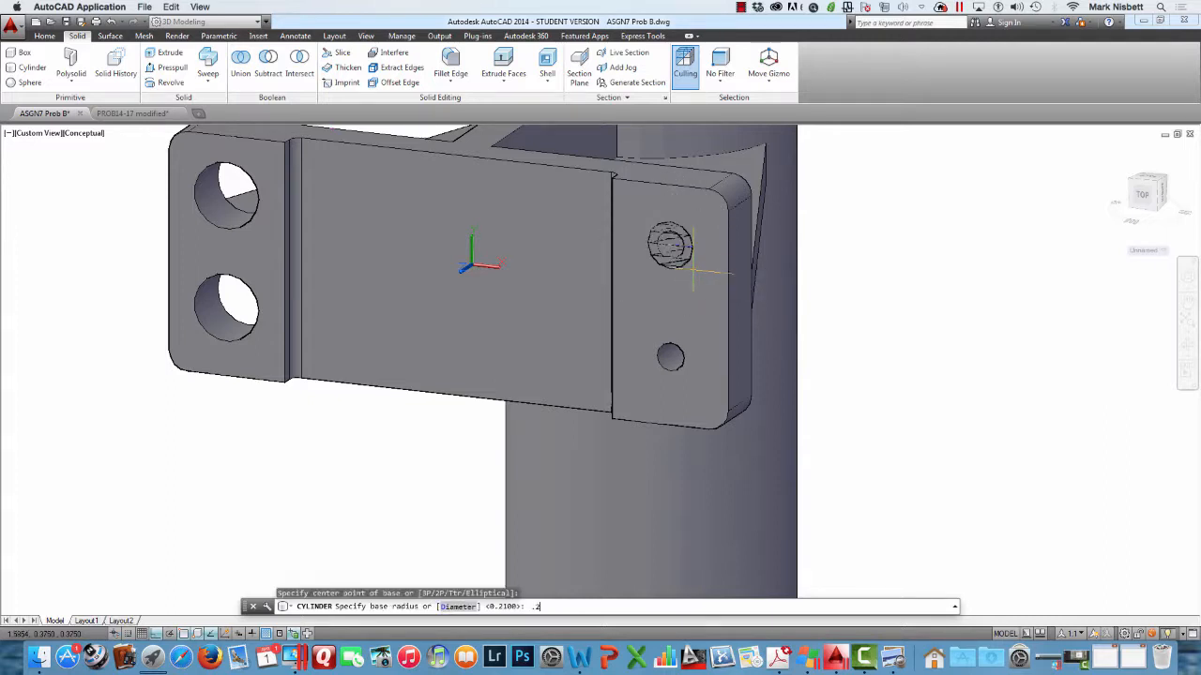
text(1)
key(Return)
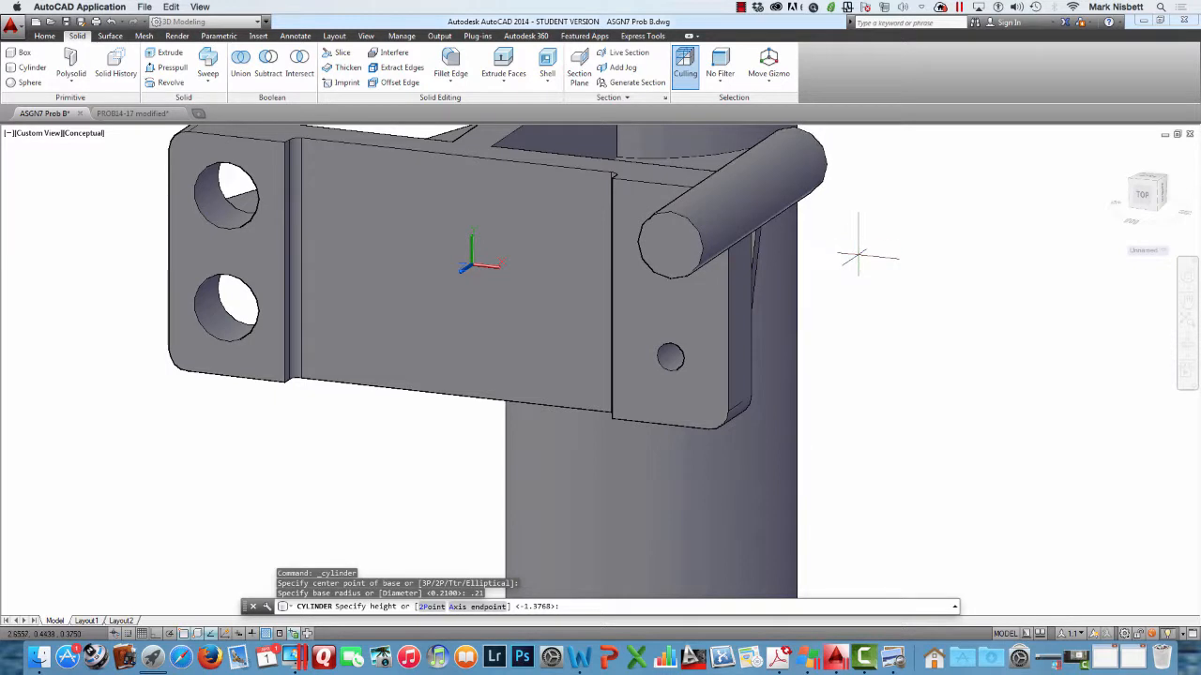
shift+middle_drag(857, 255, 746, 293)
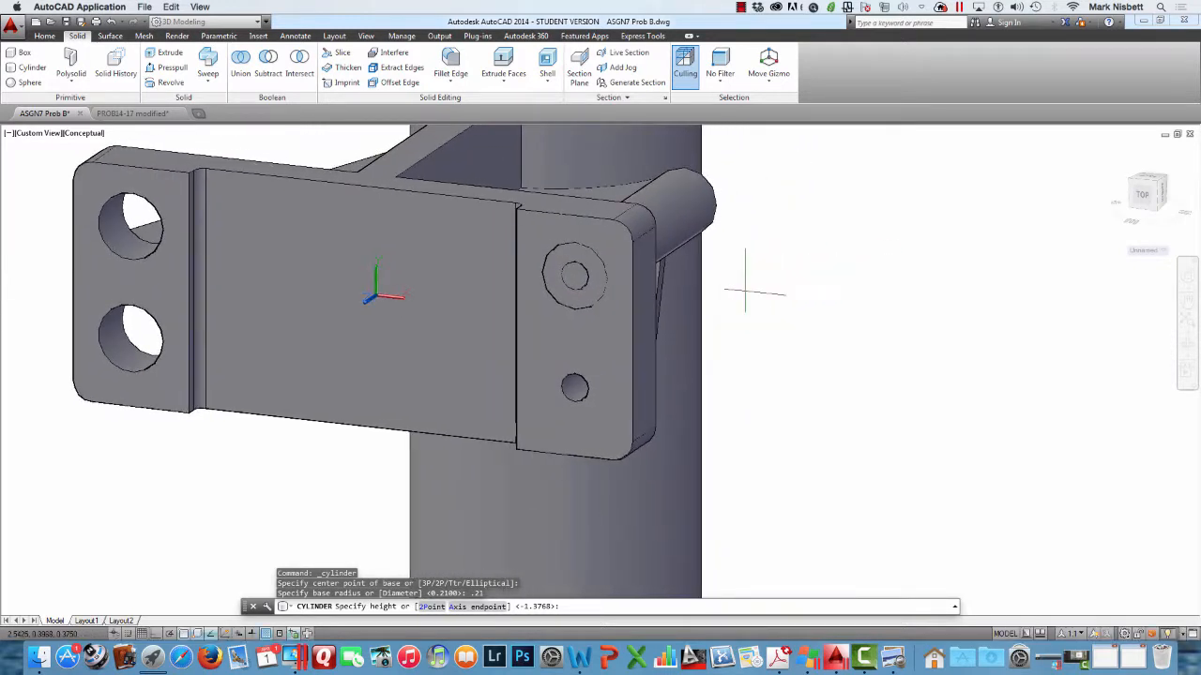
click(696, 334)
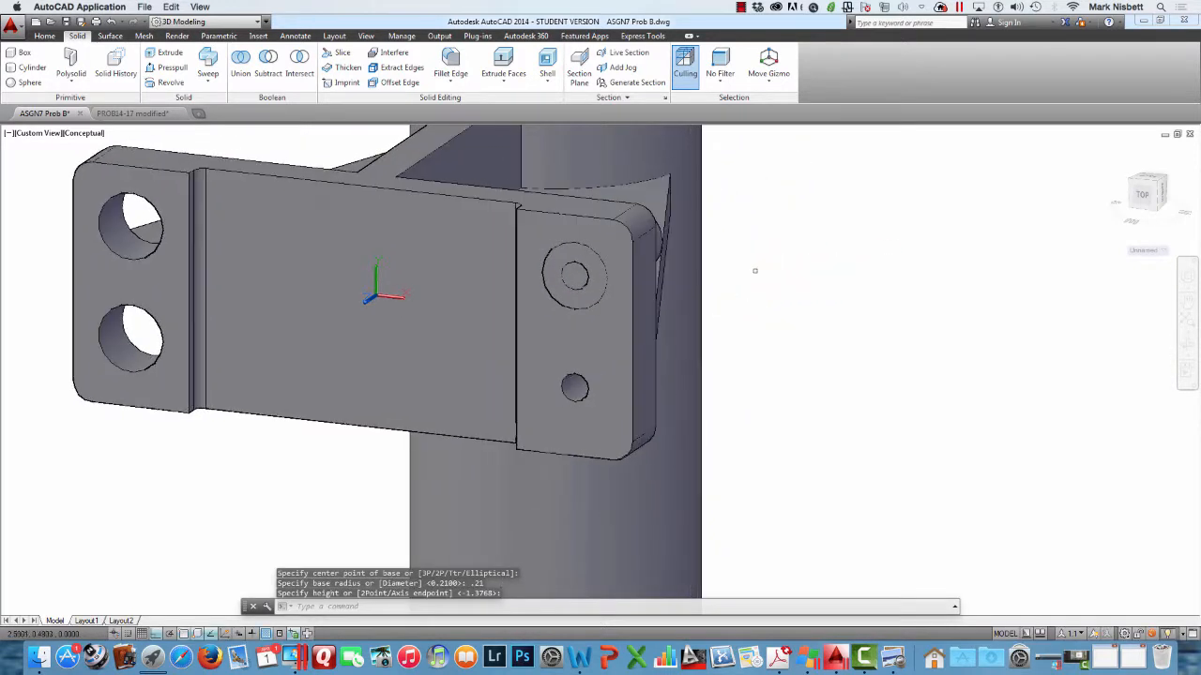
Create a solid cylinder of radius .21 centred on the lower far-end bolt hole, extending back through the plate
key(Return)
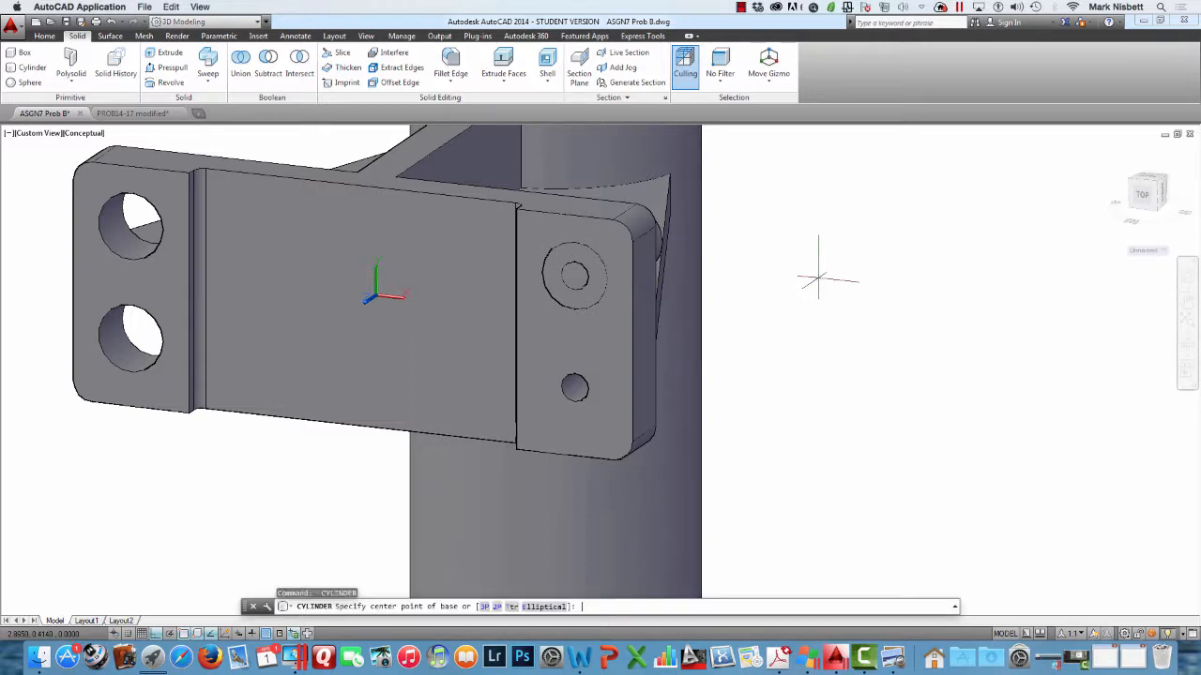
click(576, 388)
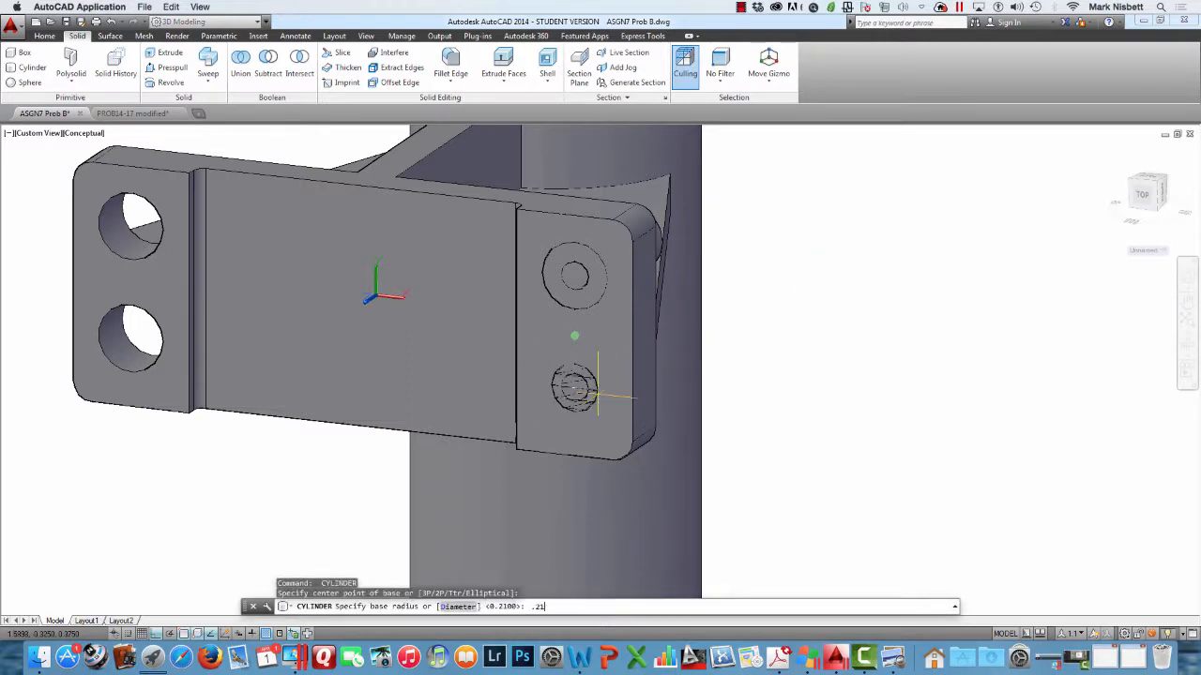
text(.21)
key(Return)
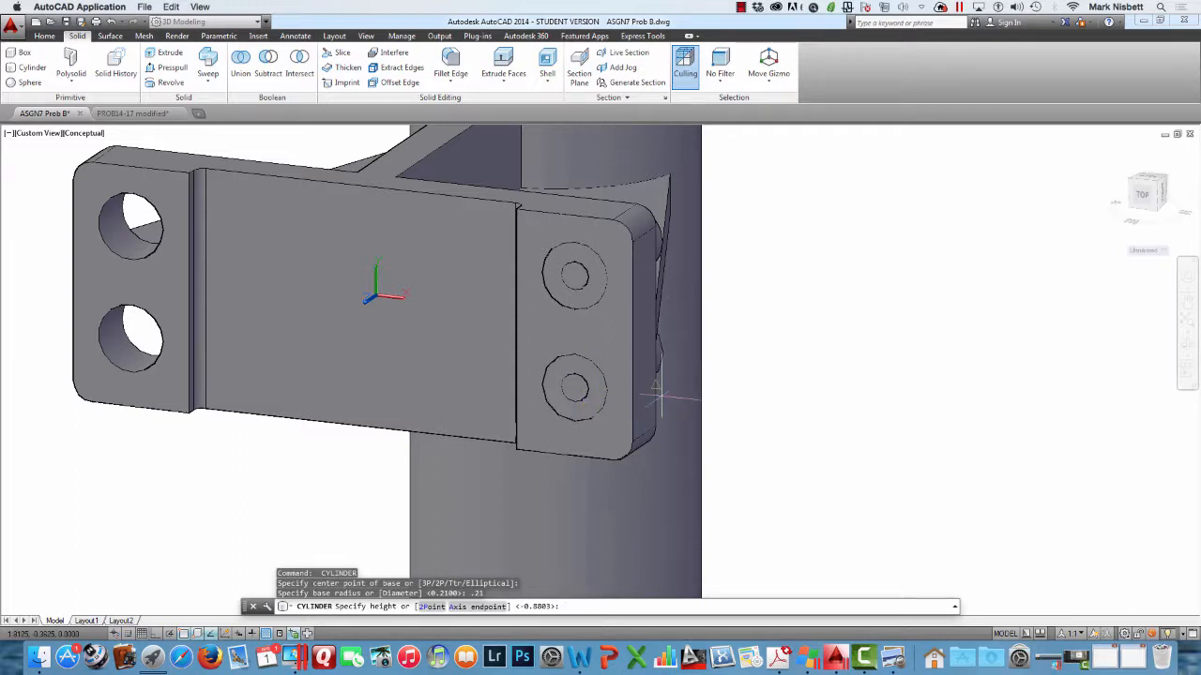
key(Escape)
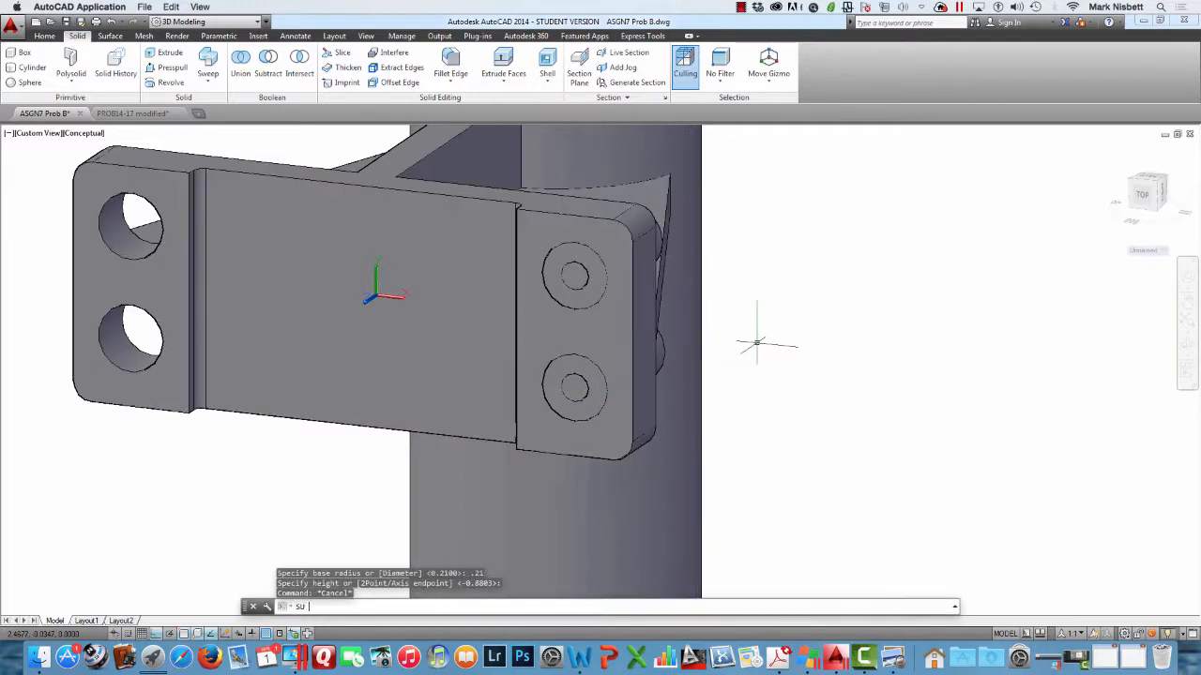
Subtract the upper and lower .21-radius cylinders from the bracket solid to cut both enlarged far-end bolt holes through
text(su)
key(Return)
click(668, 389)
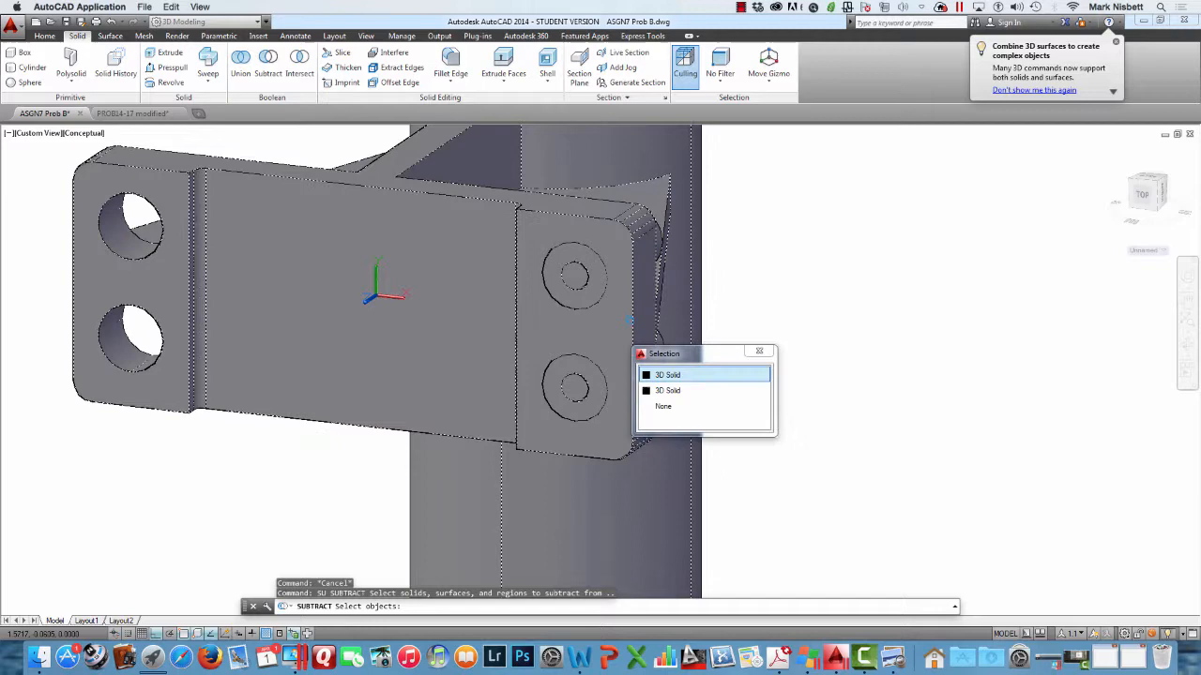
click(670, 388)
key(Return)
click(667, 354)
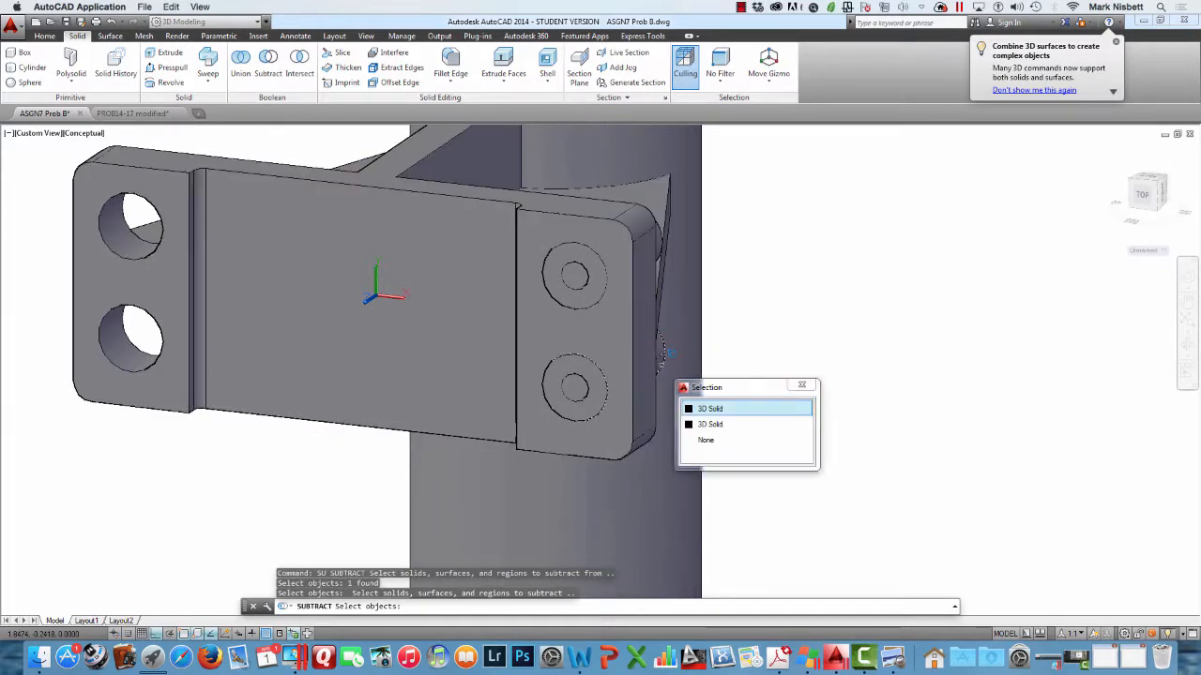
click(703, 409)
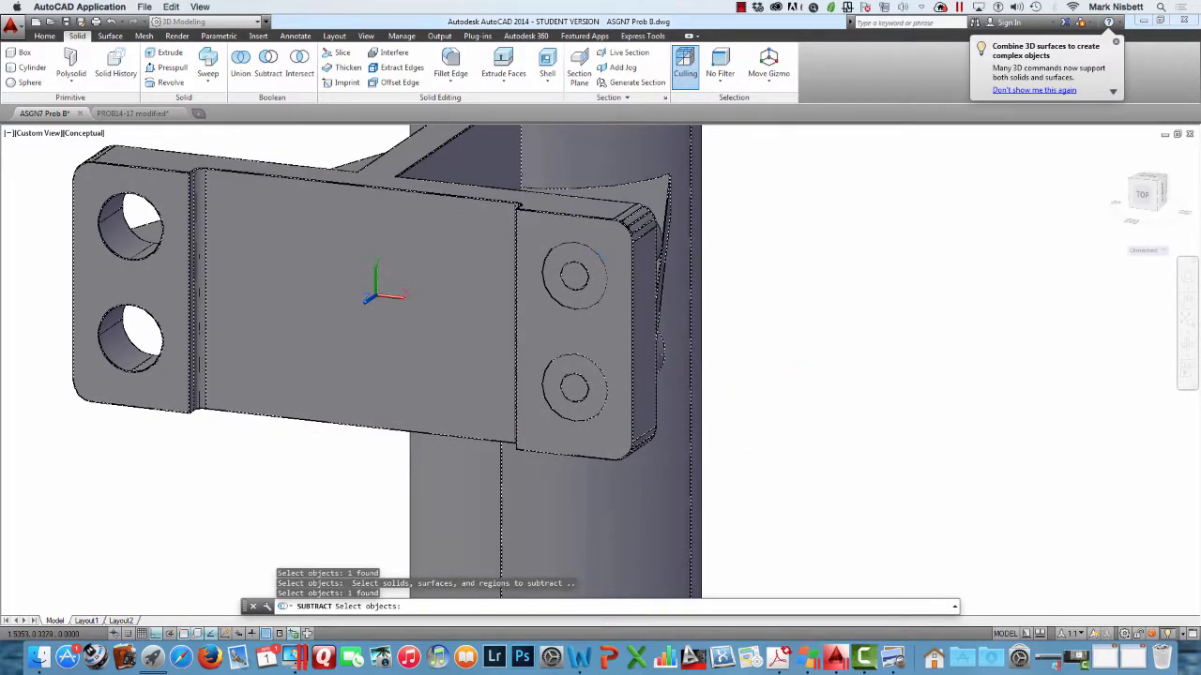
click(662, 246)
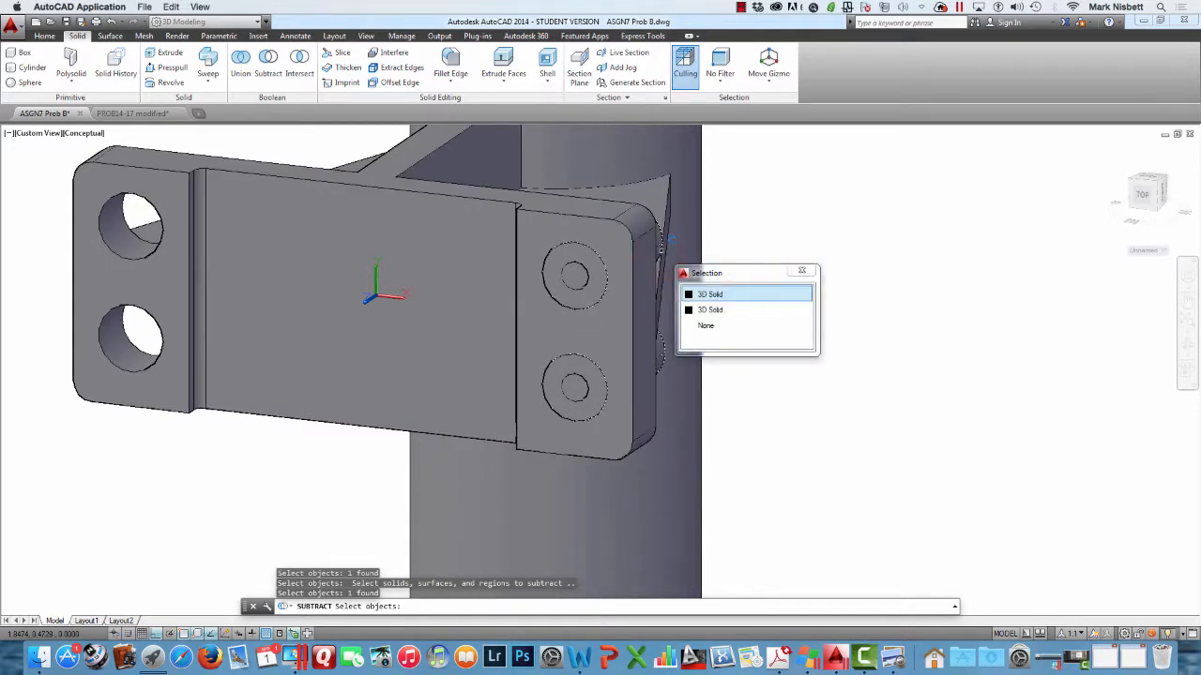
click(711, 295)
key(Return)
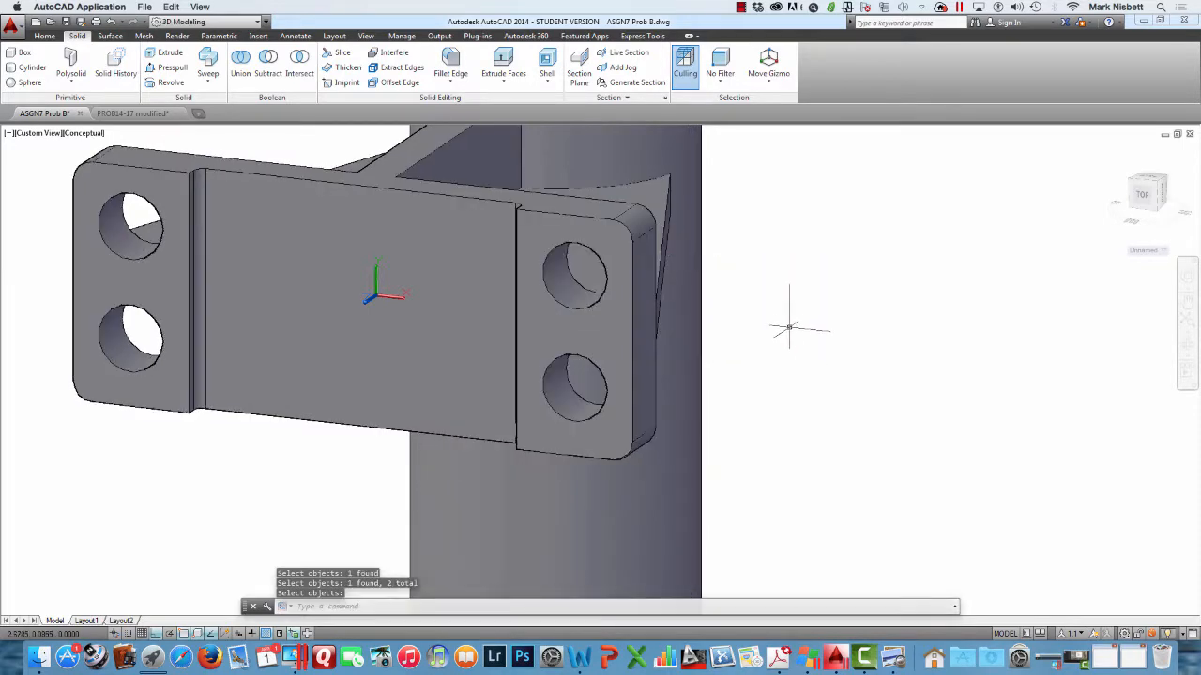
Compare the depth of the plate's end blocks between the PROB14-17 modified drawing's top view and the original dimensioned image in Preview
shift+middle_drag(788, 327, 886, 336)
click(147, 113)
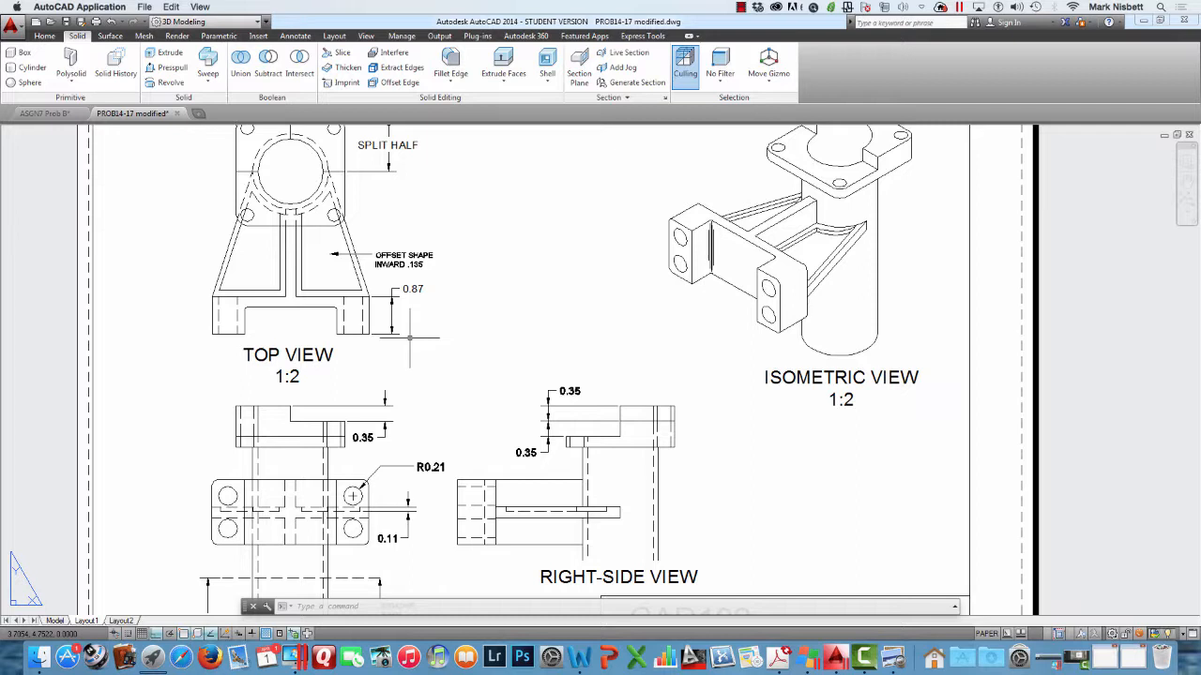
click(741, 7)
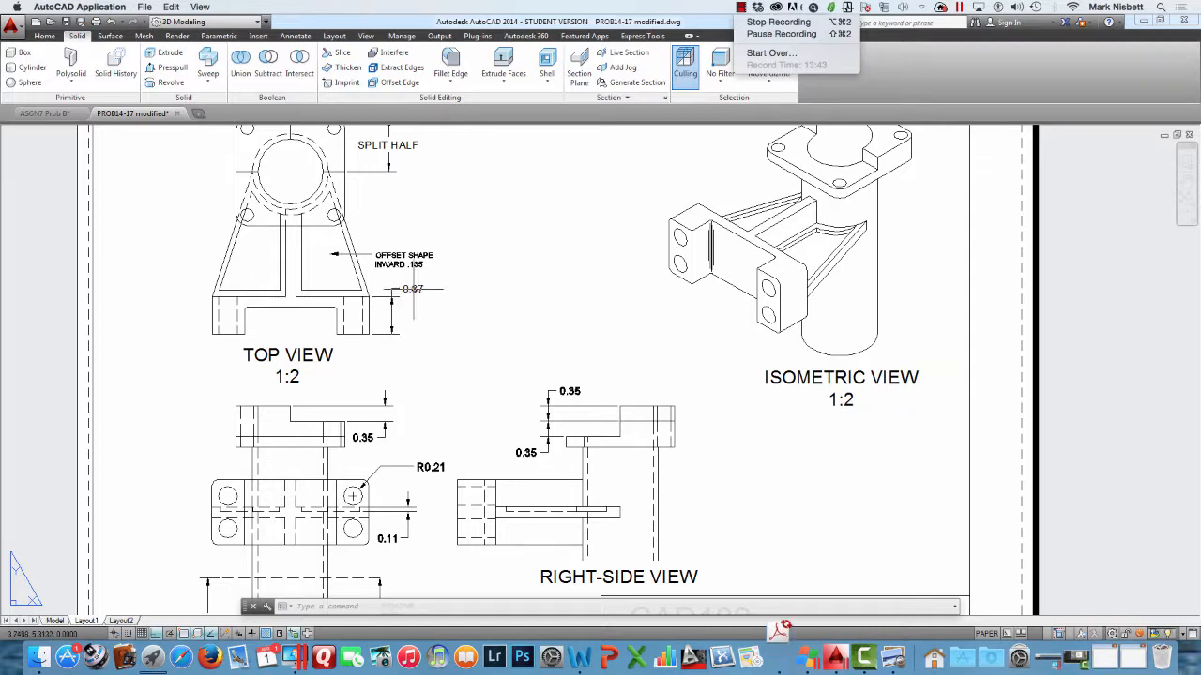
click(411, 315)
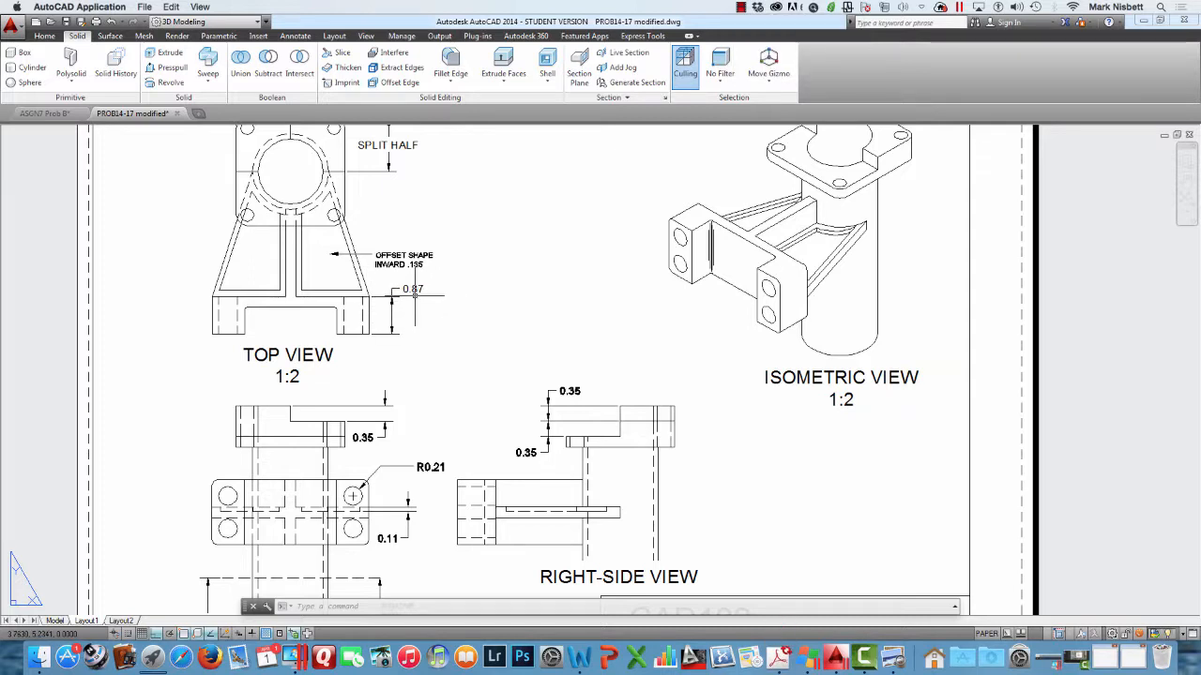
click(889, 659)
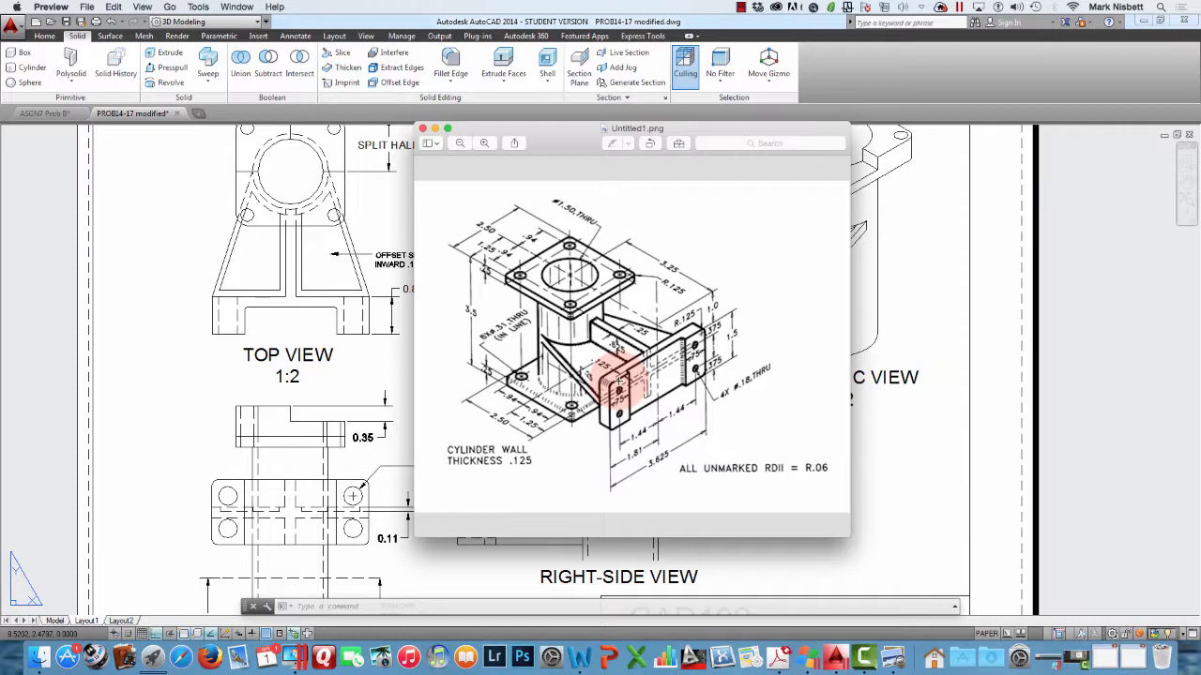
click(400, 321)
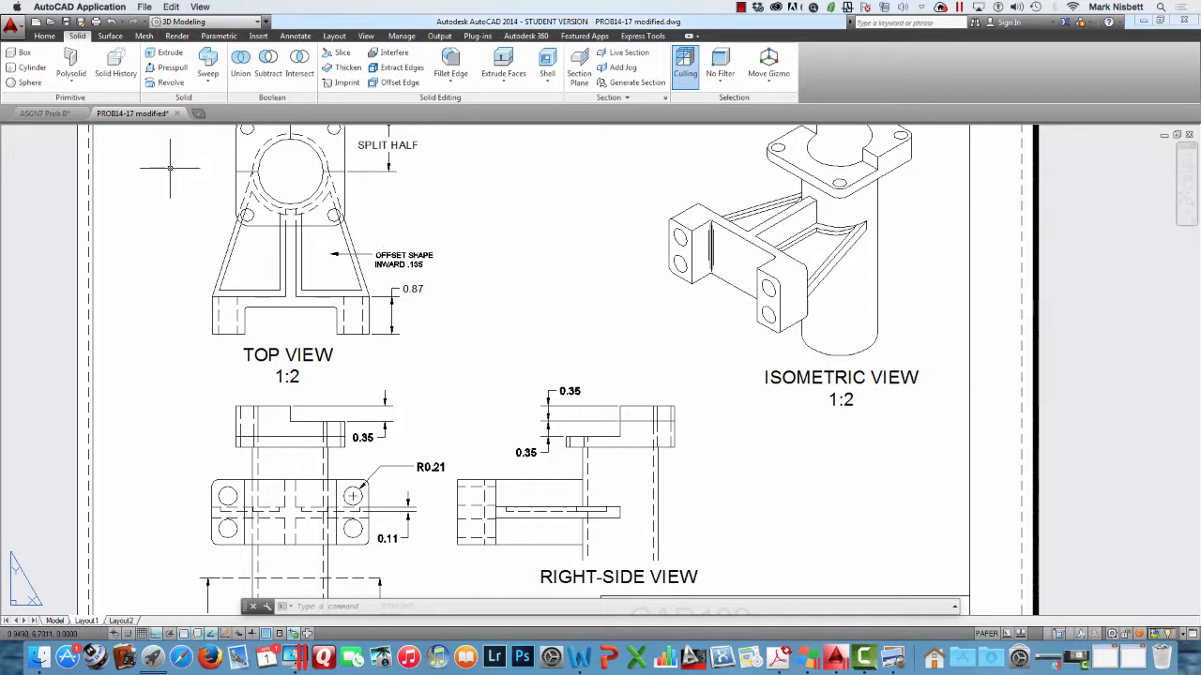
click(64, 115)
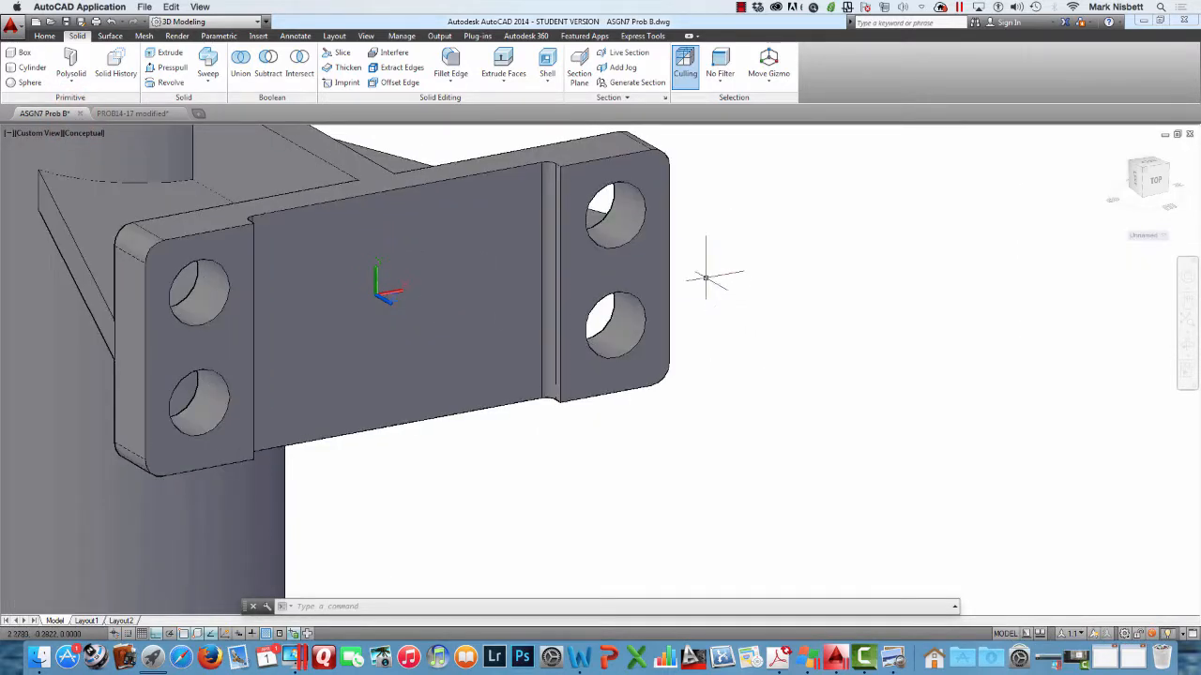
Presspull the raised faces around the bolt holes at both ends of the plate outward by .495
shift+middle_drag(707, 263, 737, 295)
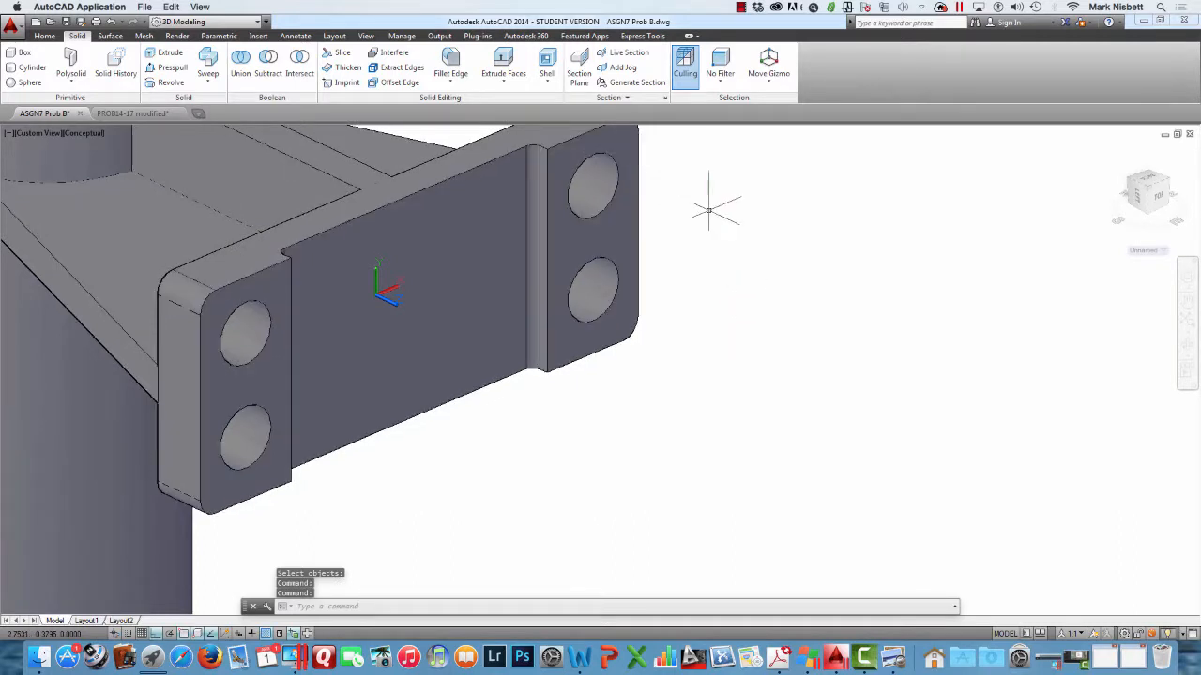
middle_drag(718, 214, 760, 236)
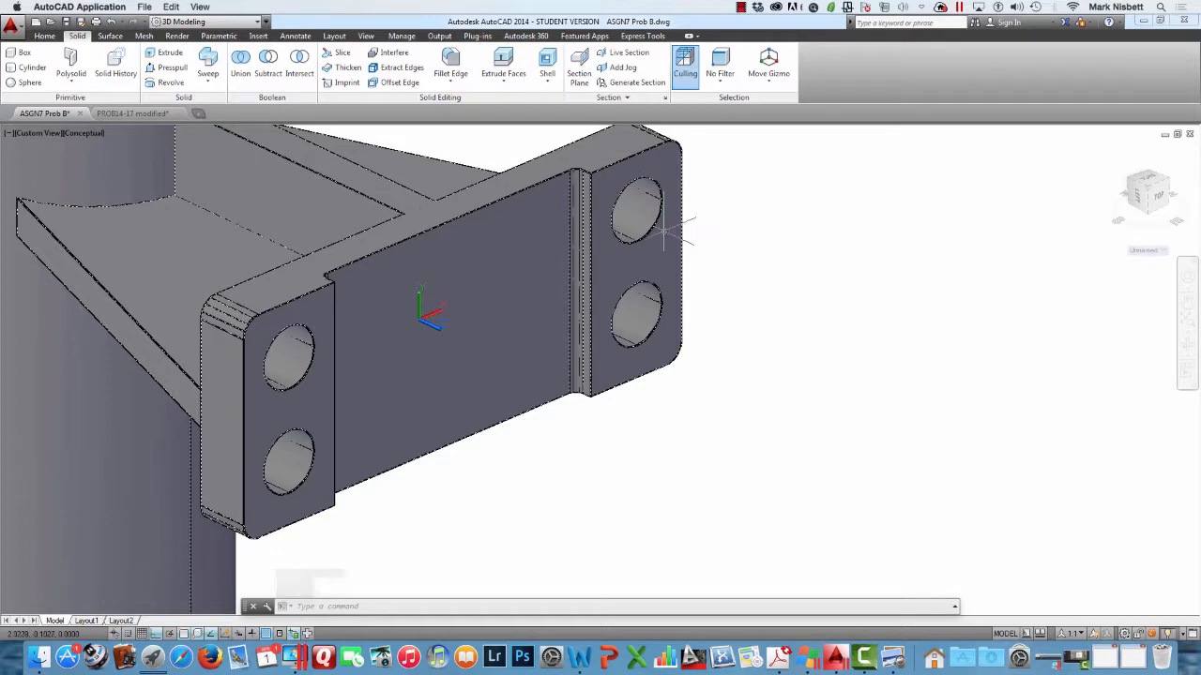
click(171, 67)
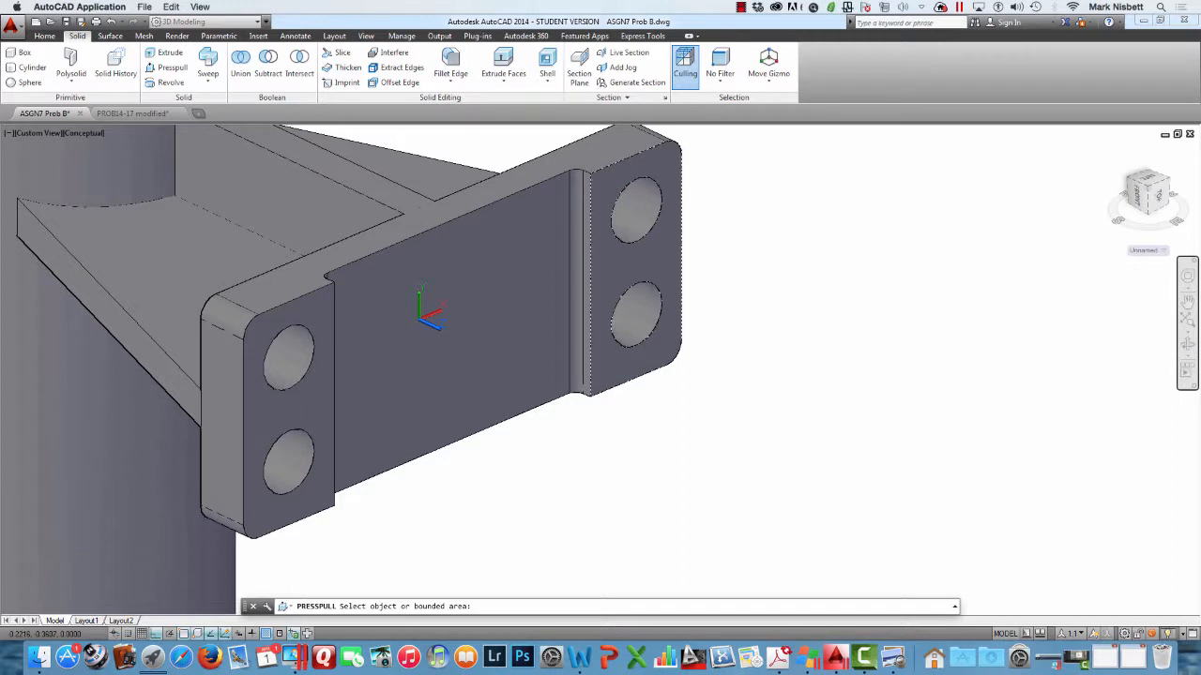
click(661, 166)
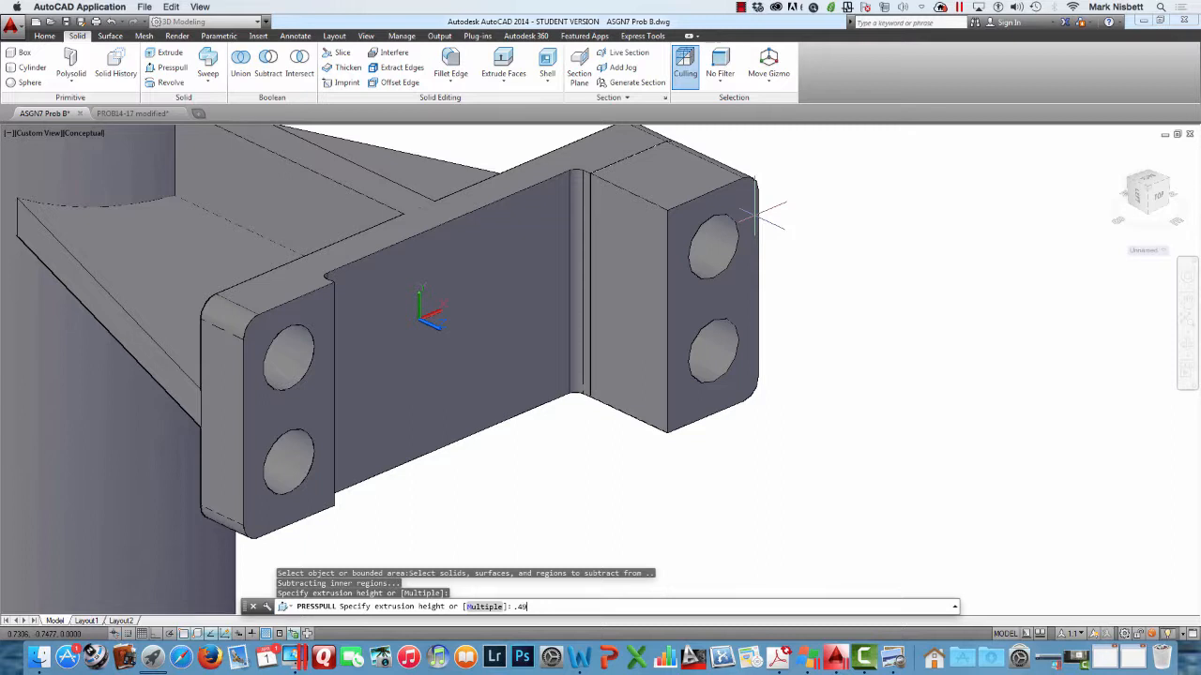
key(Return)
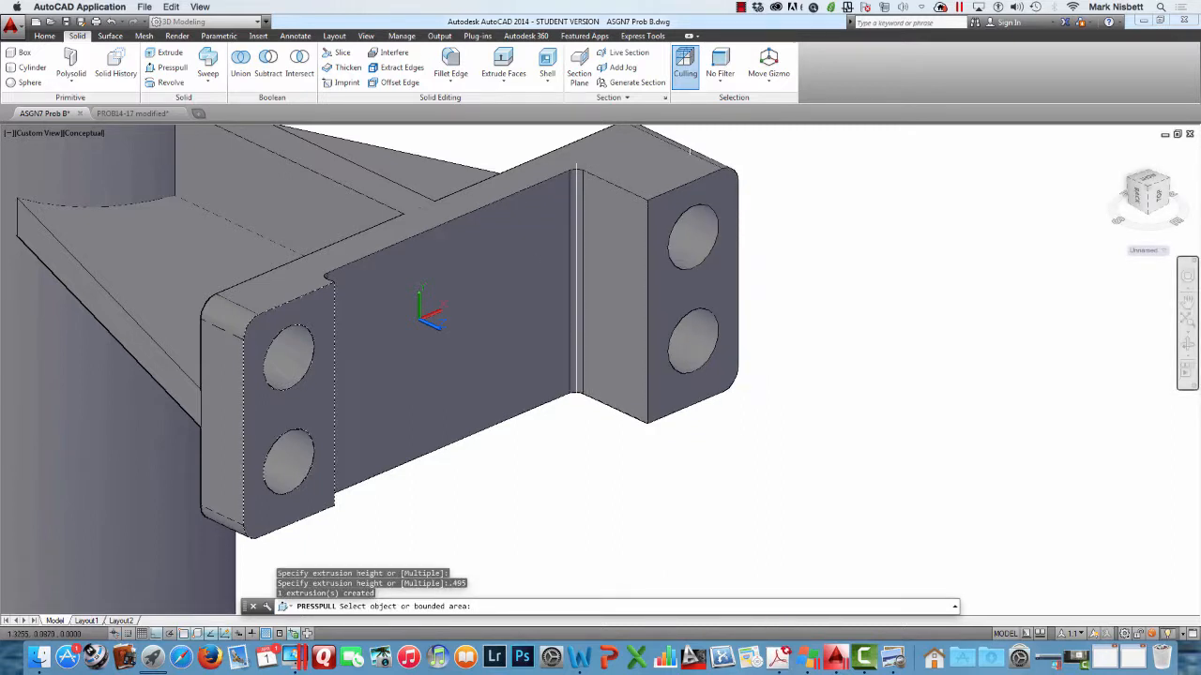
click(323, 313)
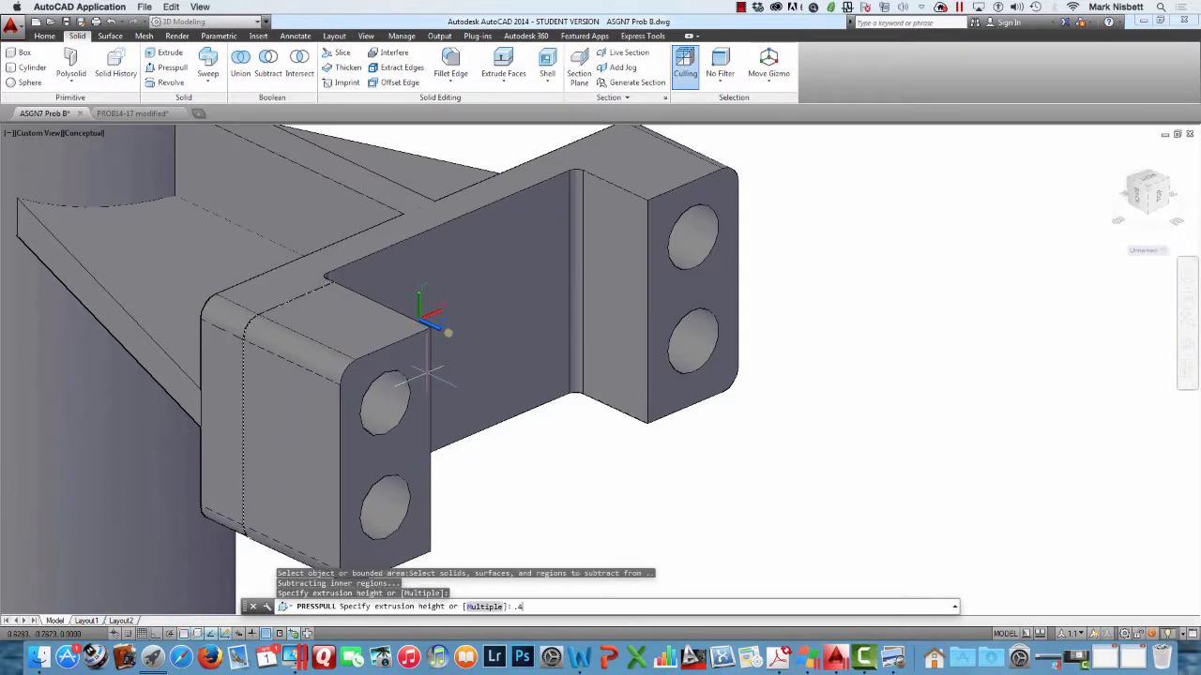
text(.495)
key(Return)
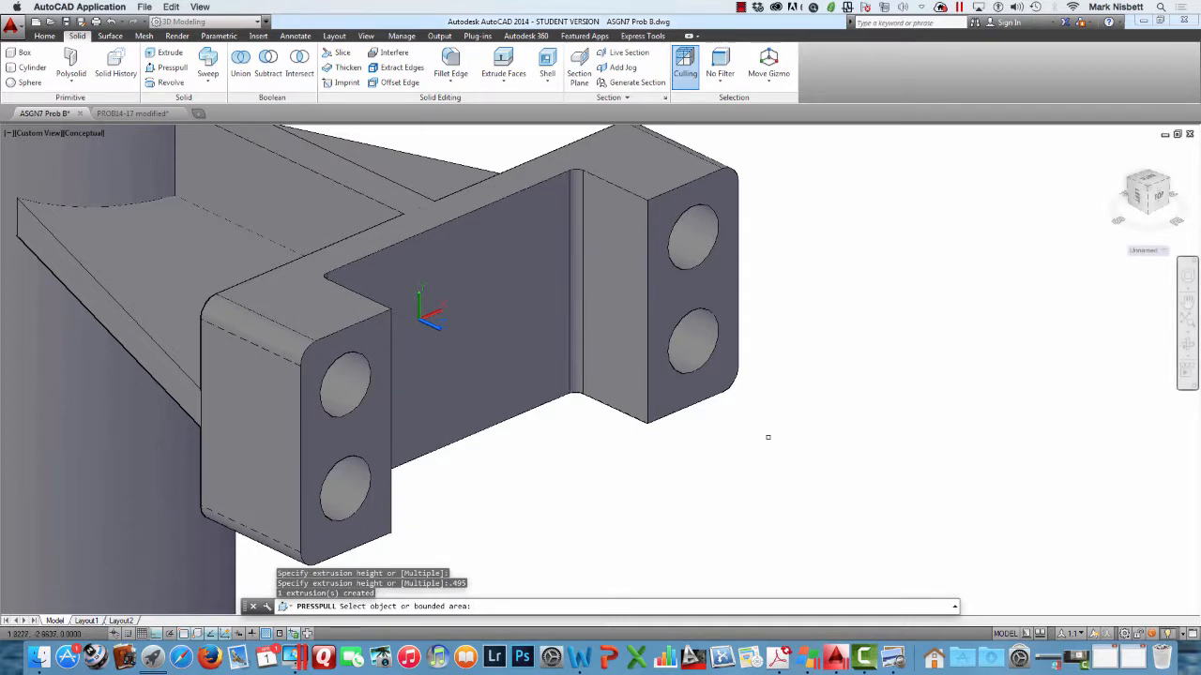
mouse_move(766, 430)
shift+middle_down()
mouse_move(635, 482)
mouse_move(598, 458)
shift+middle_up()
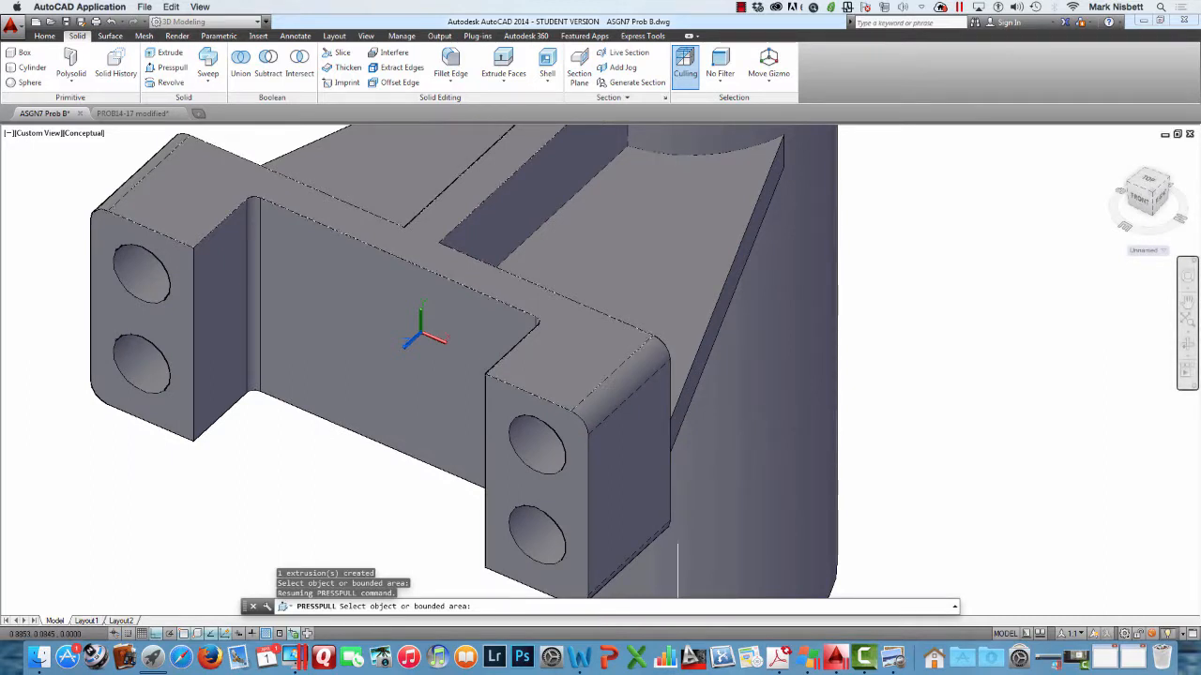
Examine the top flange's split-half and split-quarter layout in the PROB14-17 modified drawing and locate that flange in the ASGN7 Prob B model
click(133, 113)
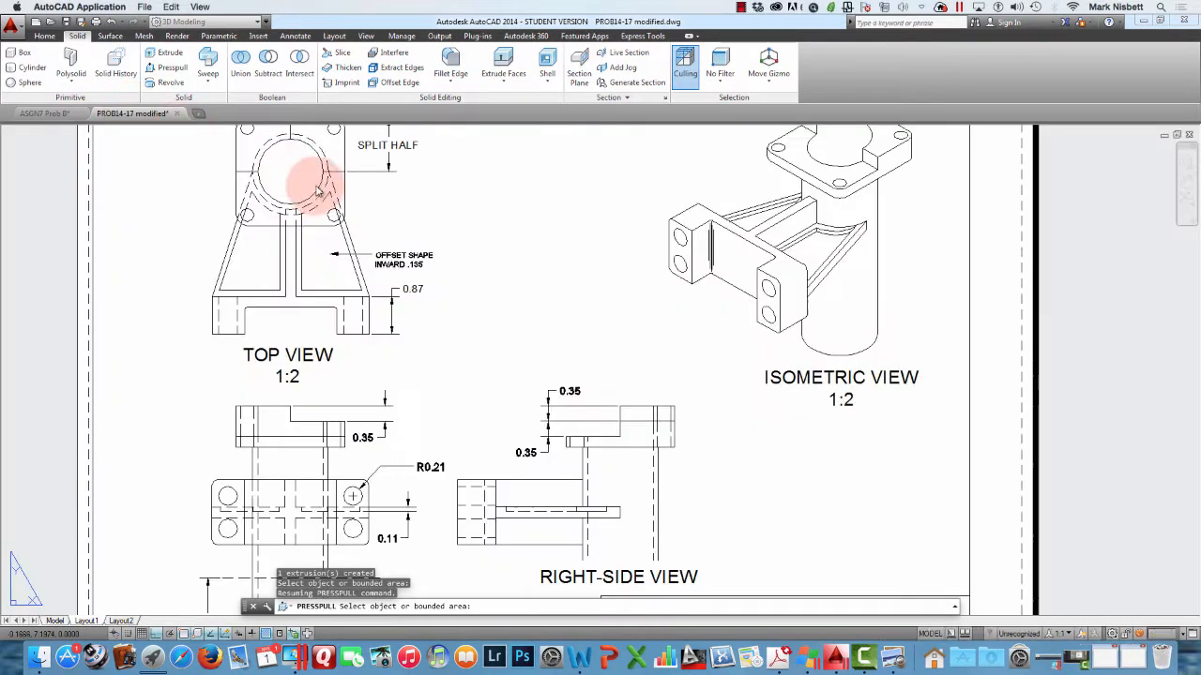
click(734, 279)
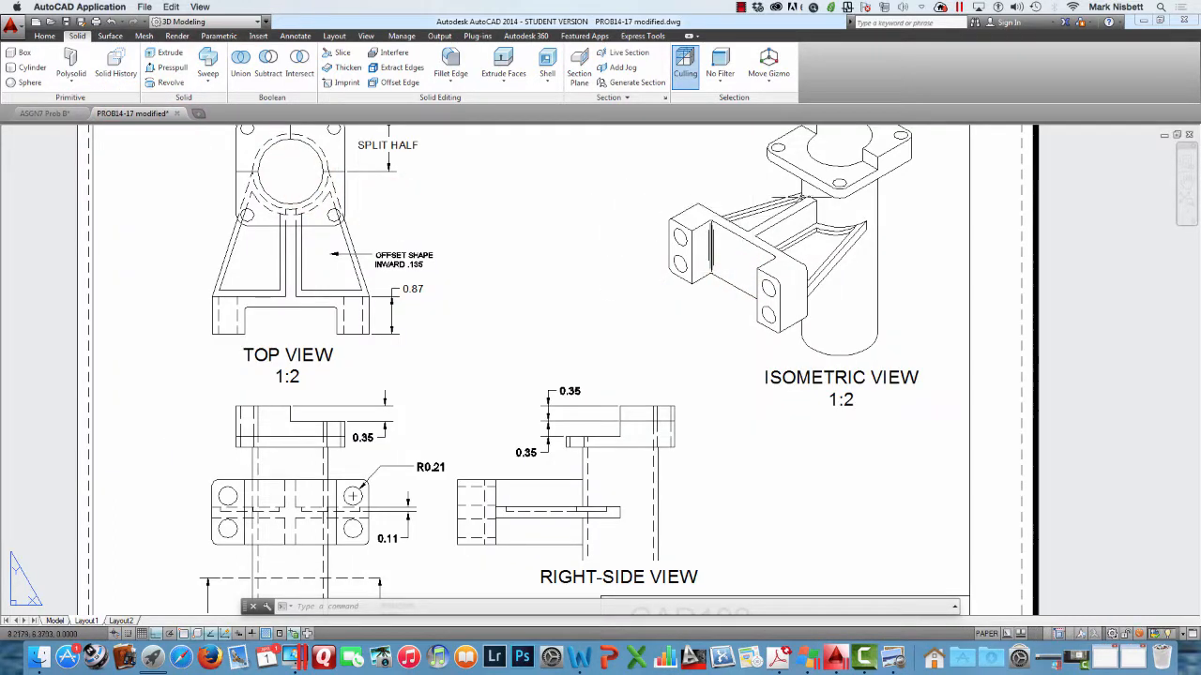
middle_drag(723, 201, 723, 293)
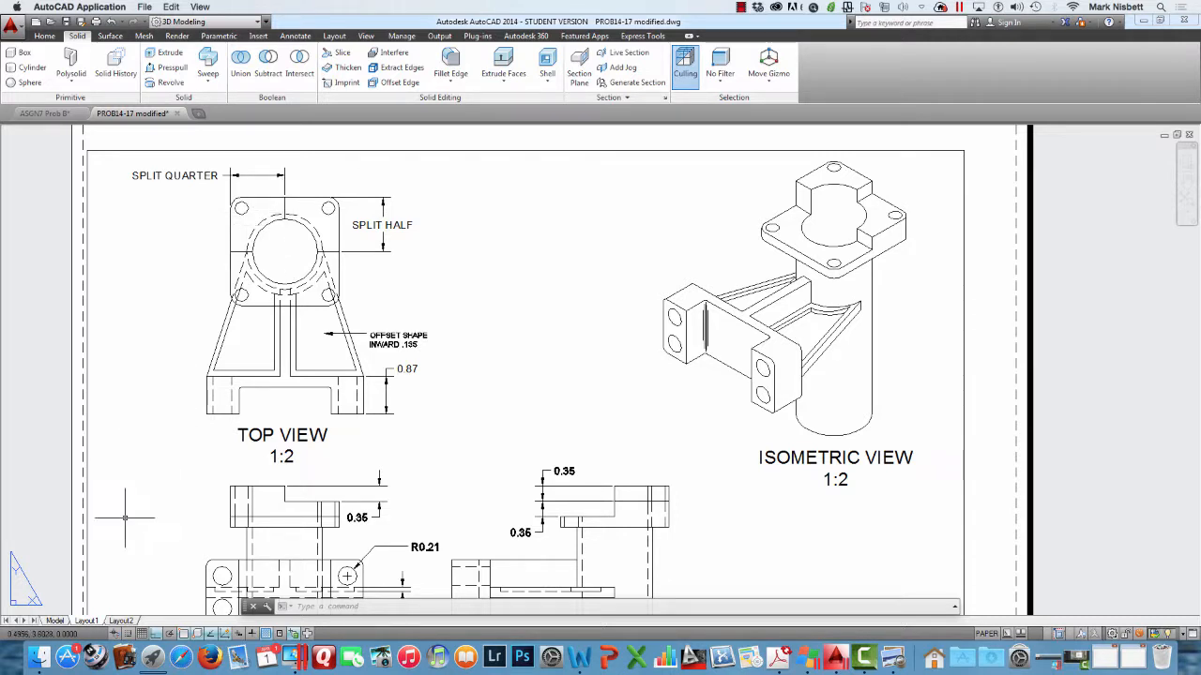
click(45, 113)
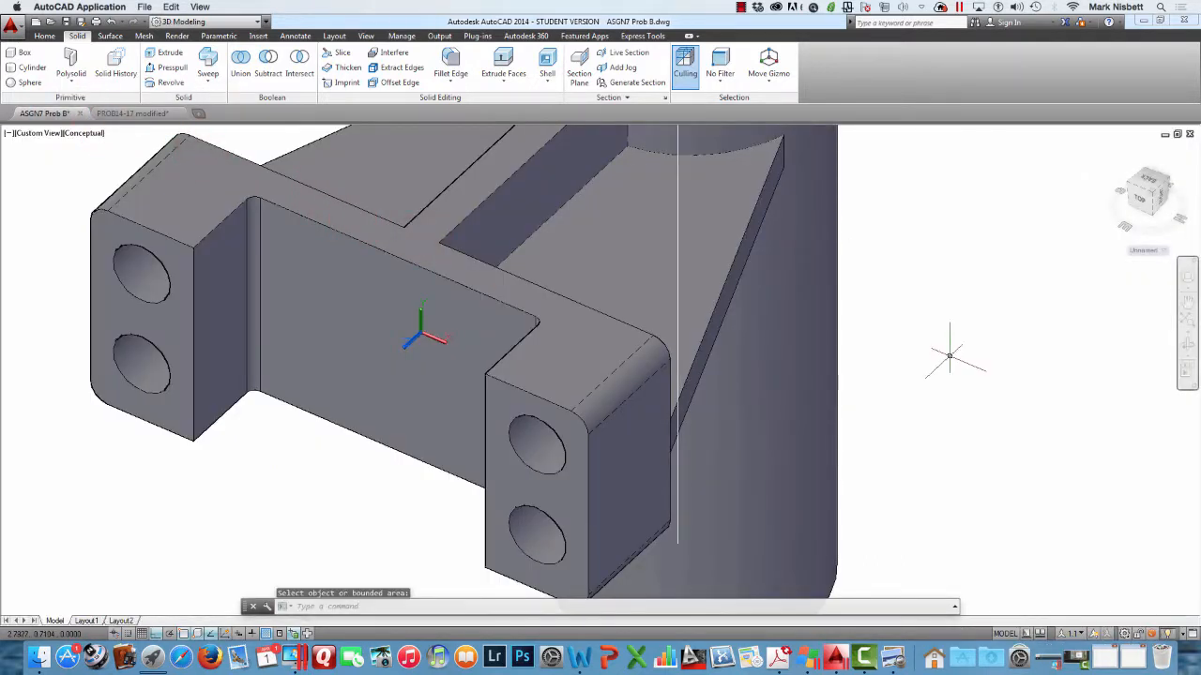
scroll(936, 349, down, 5)
middle_drag(924, 324, 750, 441)
scroll(746, 281, up, 8)
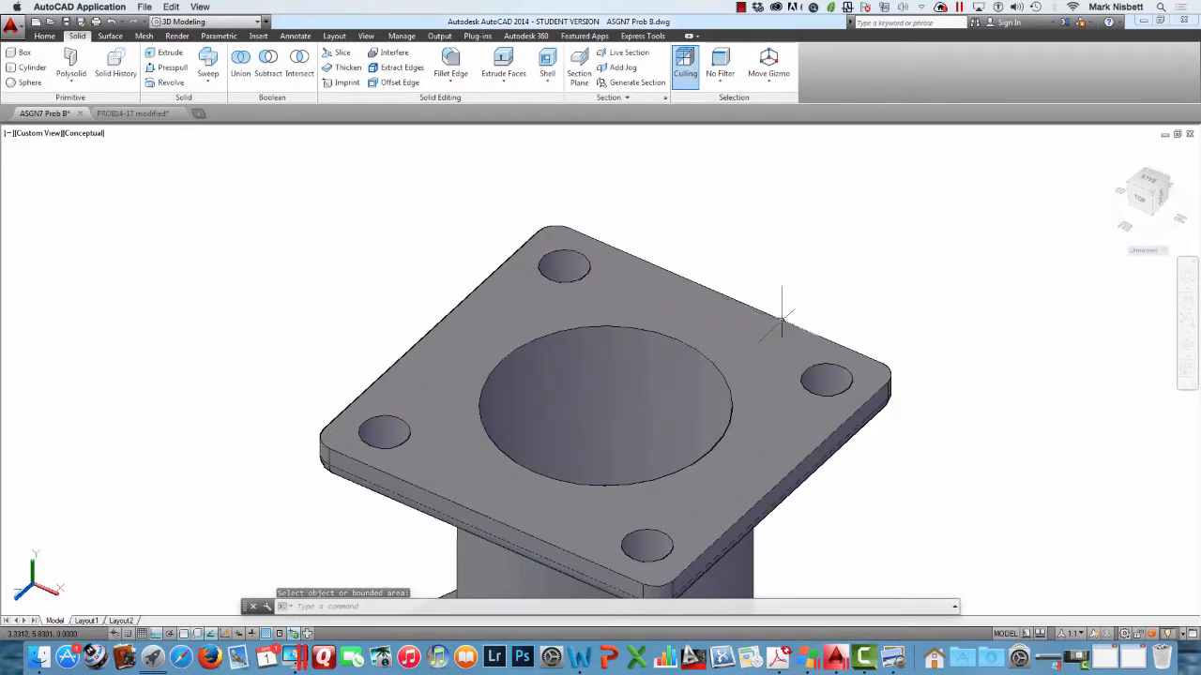
scroll(783, 319, down, 6)
scroll(783, 318, up, 5)
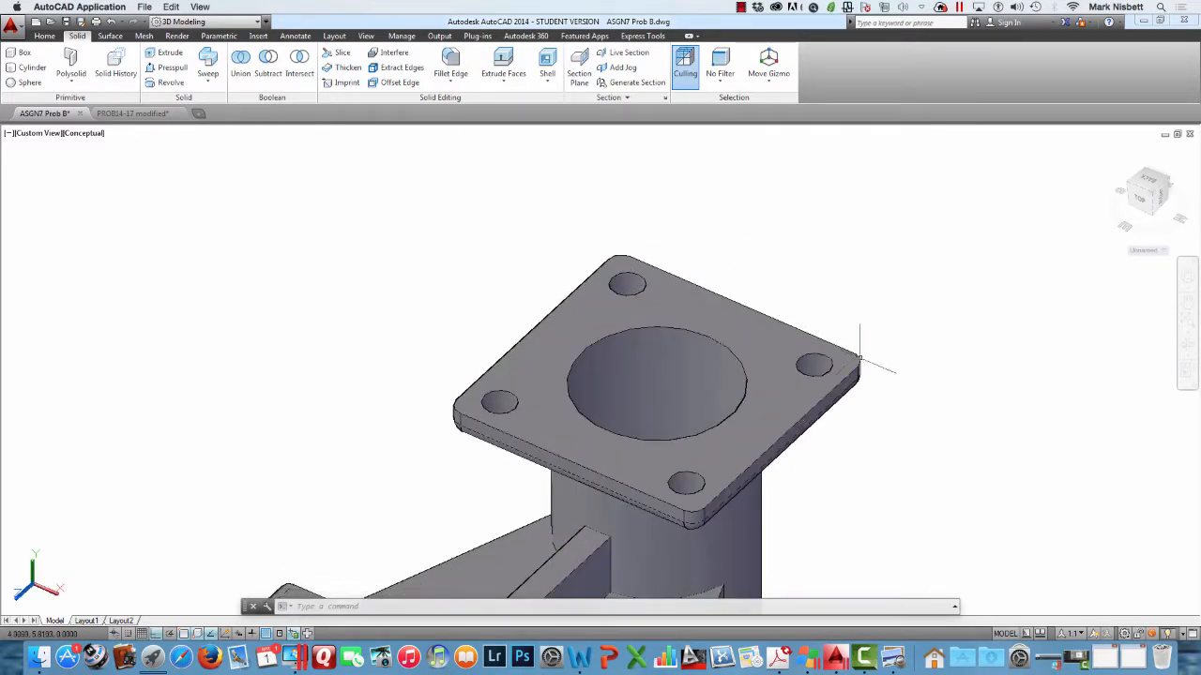
middle_drag(871, 333, 732, 270)
Draw a line across the flange's top face between the midpoints of two opposite edges, splitting it in half
text(l)
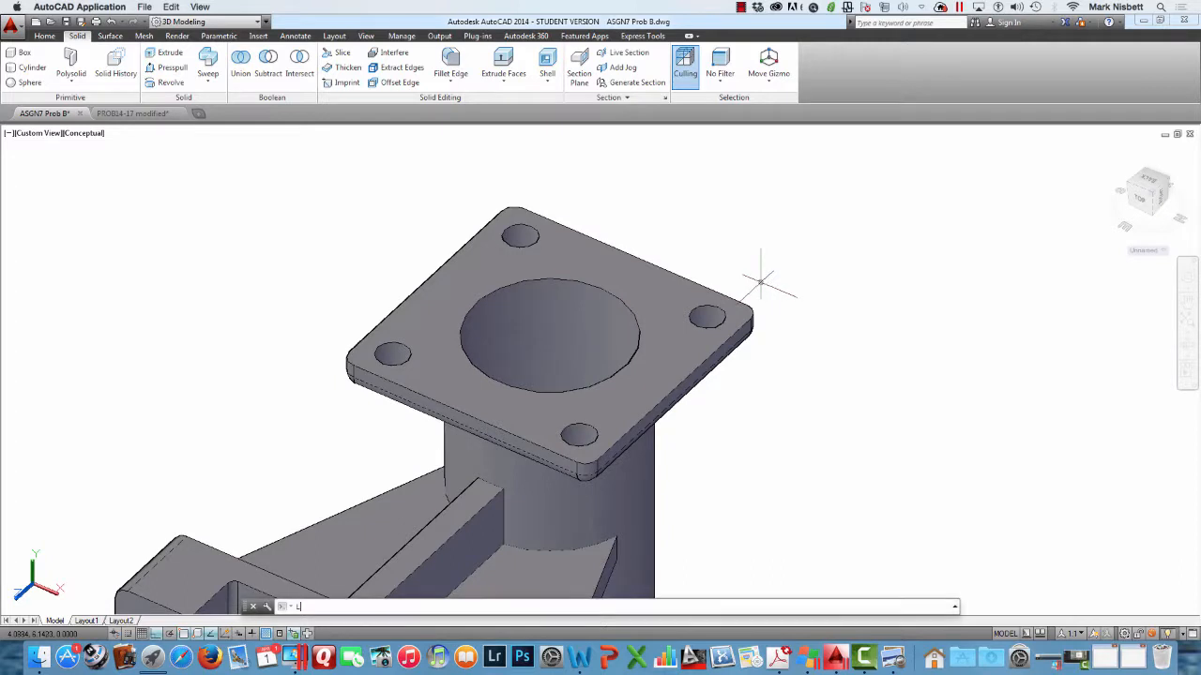
key(Return)
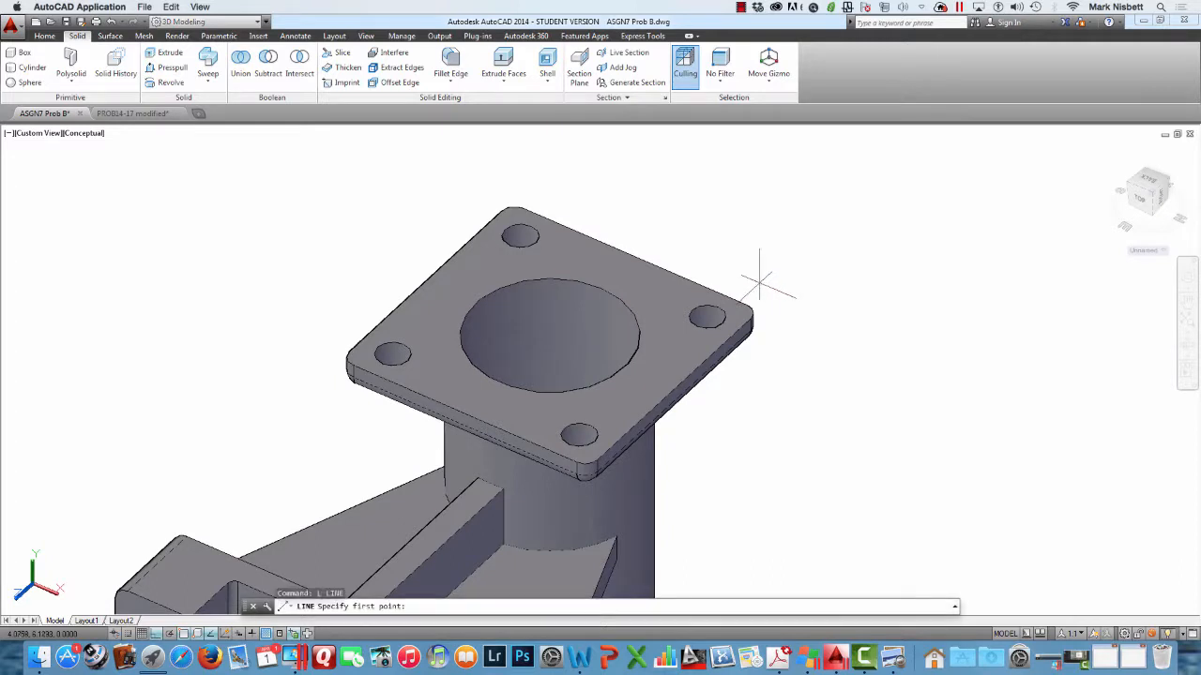
click(425, 281)
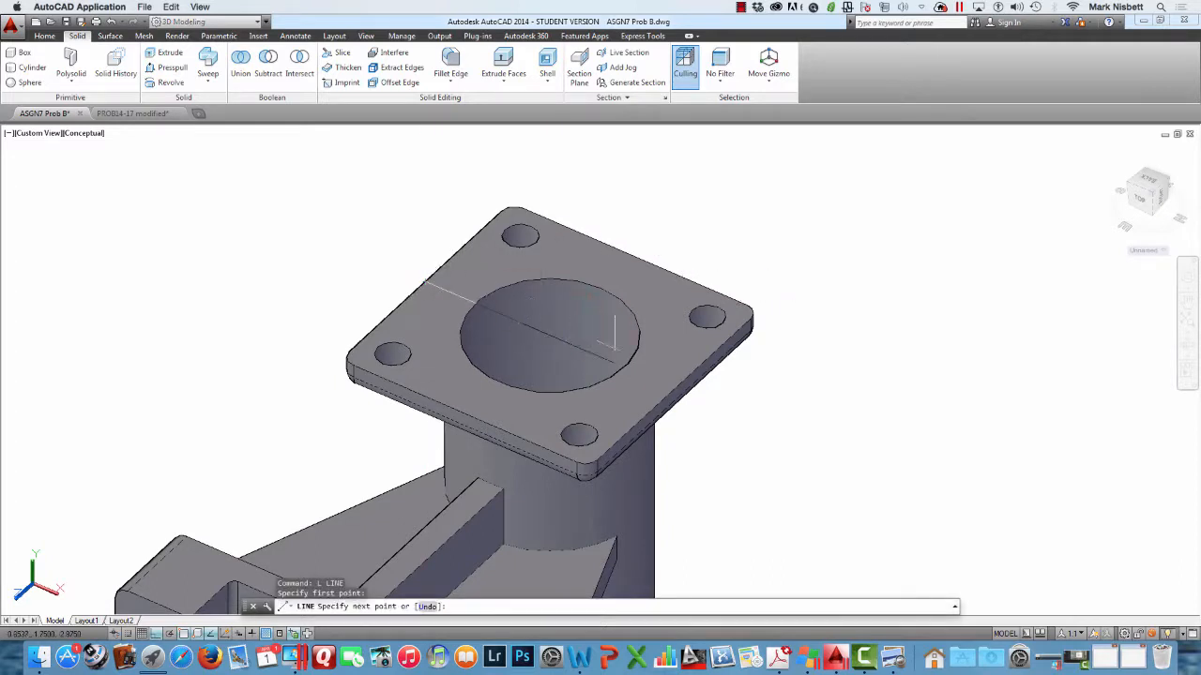
click(672, 388)
key(Return)
Draw a line from the midpoint of the flange's back edge to the centre of the bore, splitting the back half into quarters
key(Return)
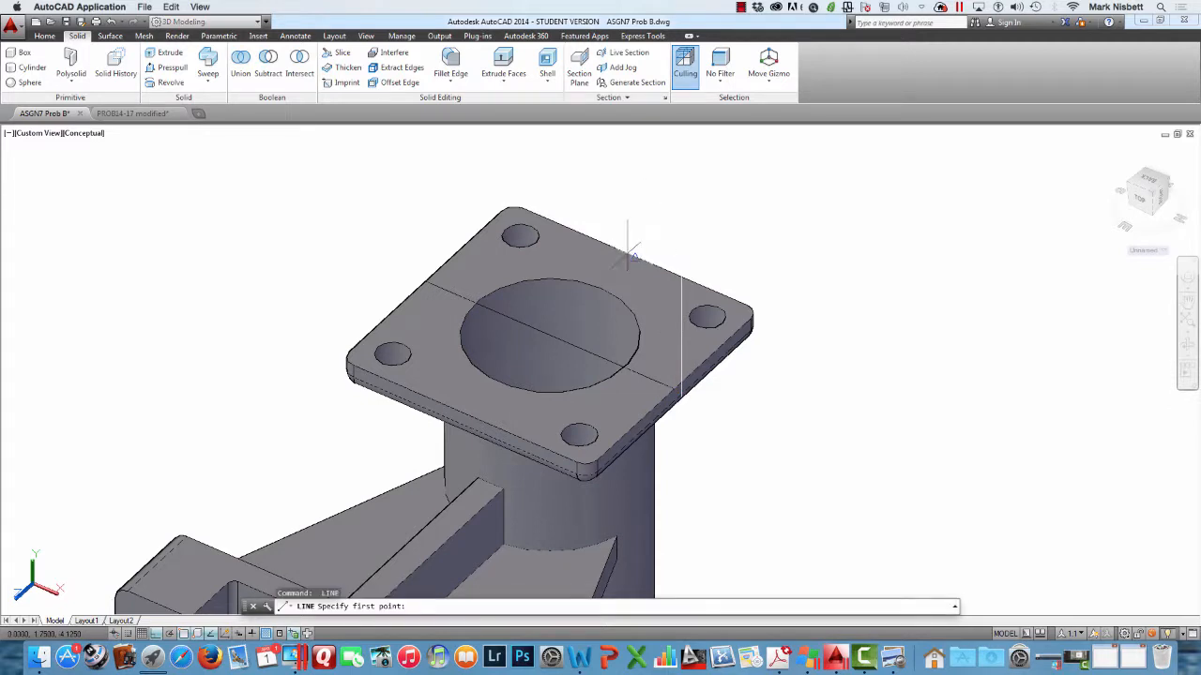
click(551, 335)
key(Escape)
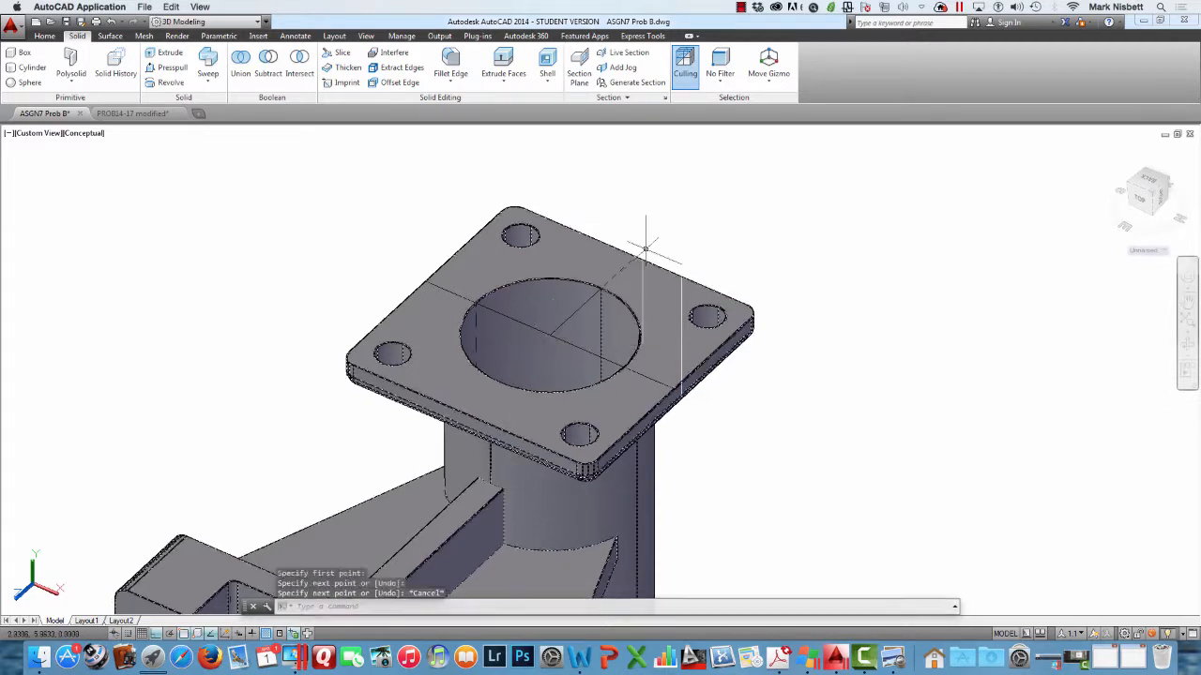
key(Escape)
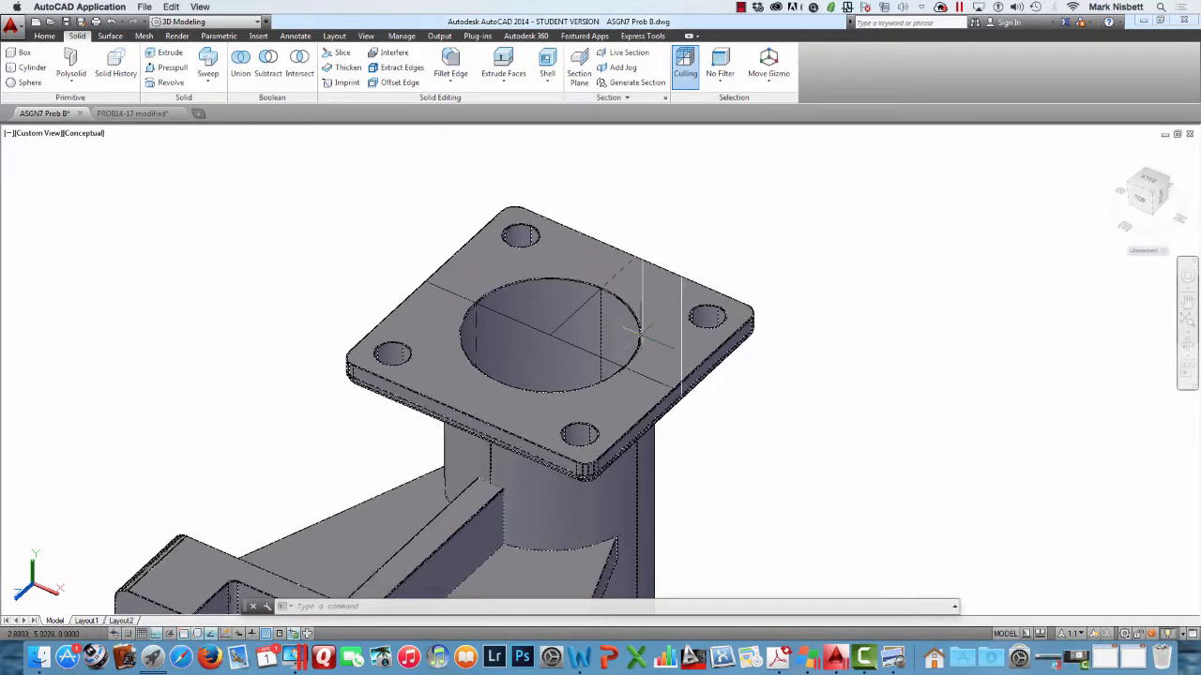
Check the step heights in the PROB14-17 modified drawing and presspull the flange's back-right quarter up .35
click(169, 68)
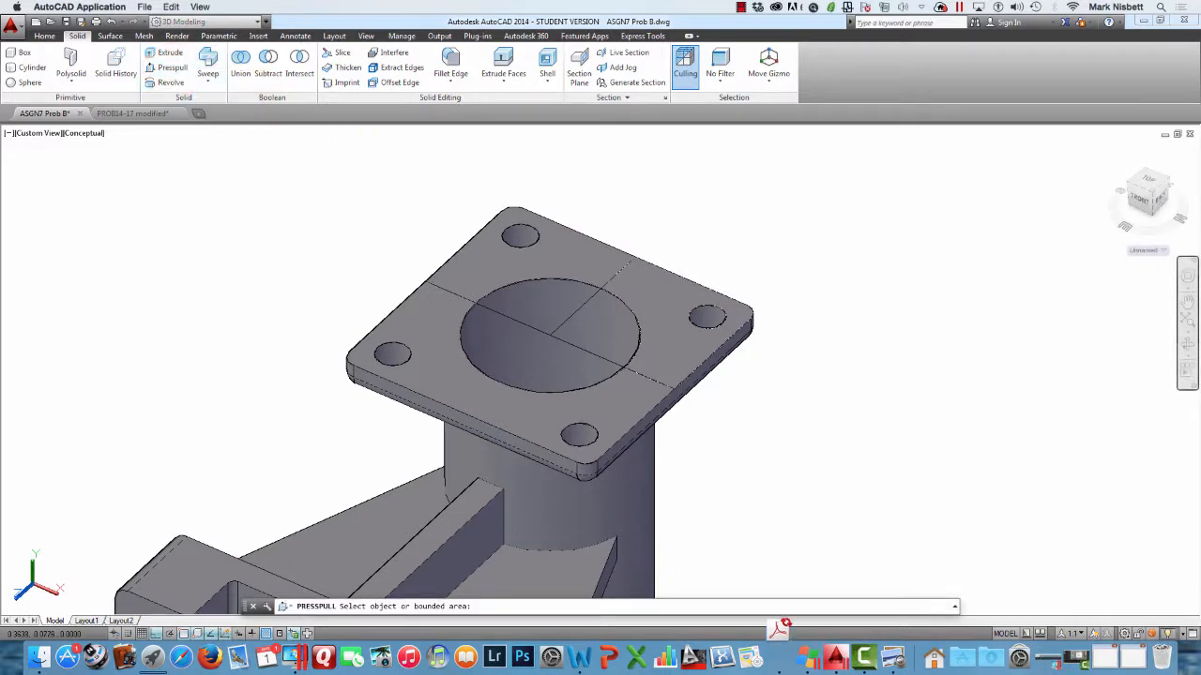
click(136, 113)
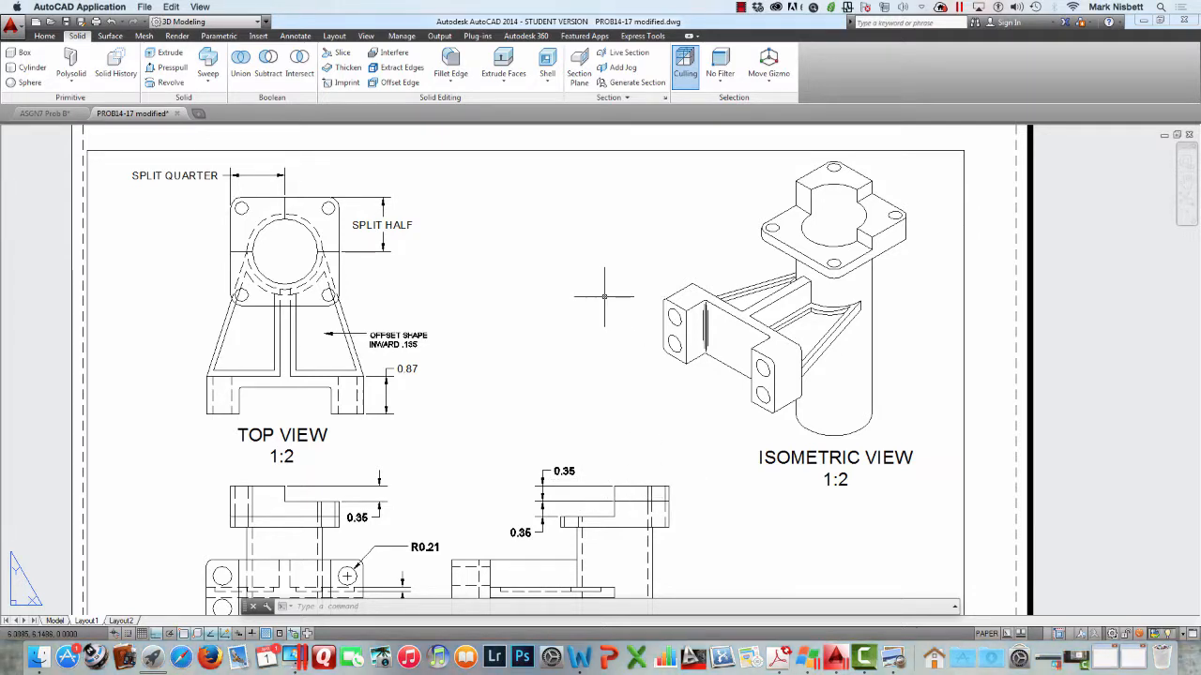
click(44, 113)
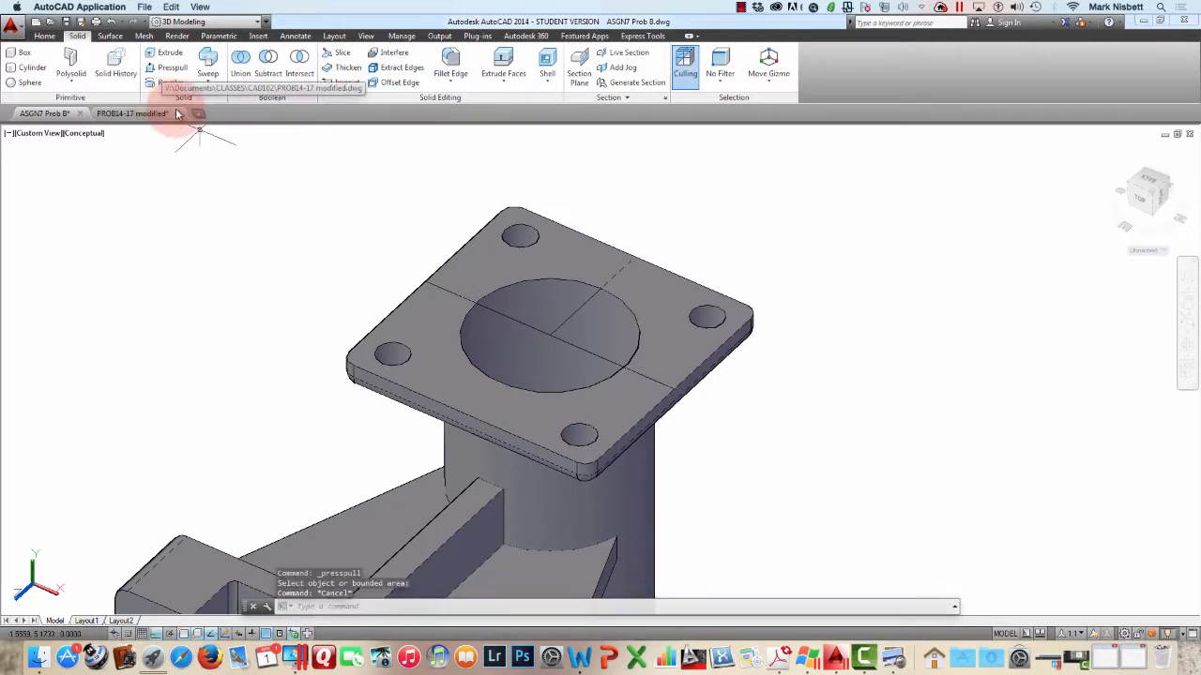
click(173, 69)
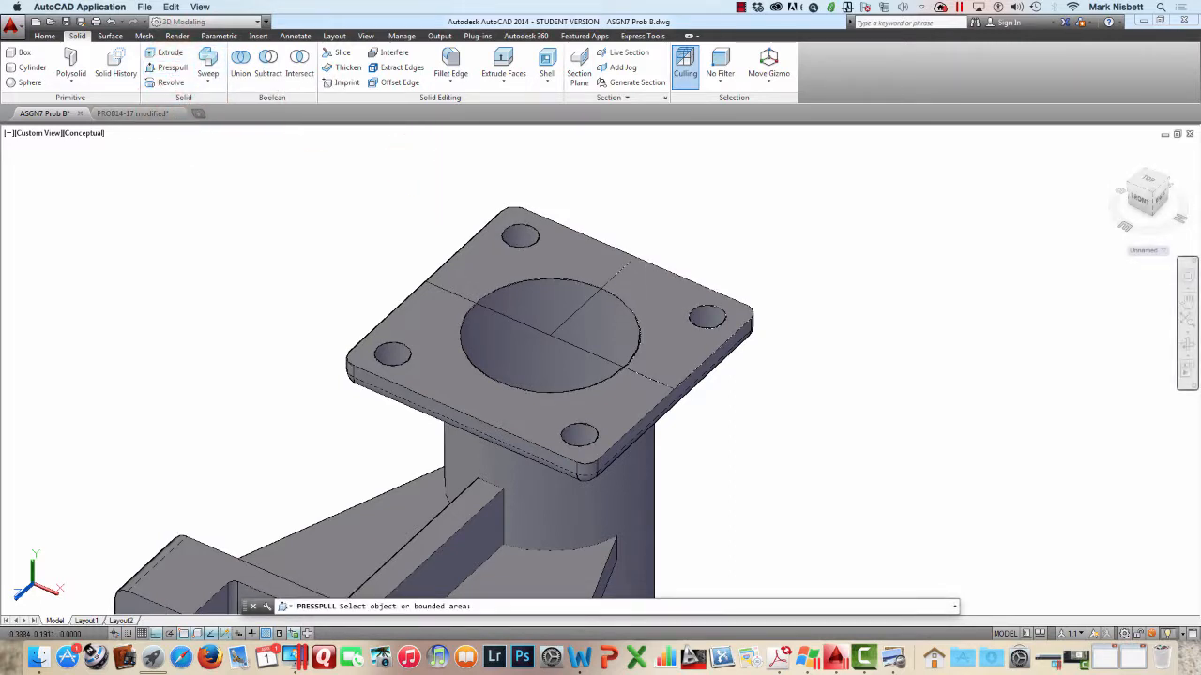
click(671, 302)
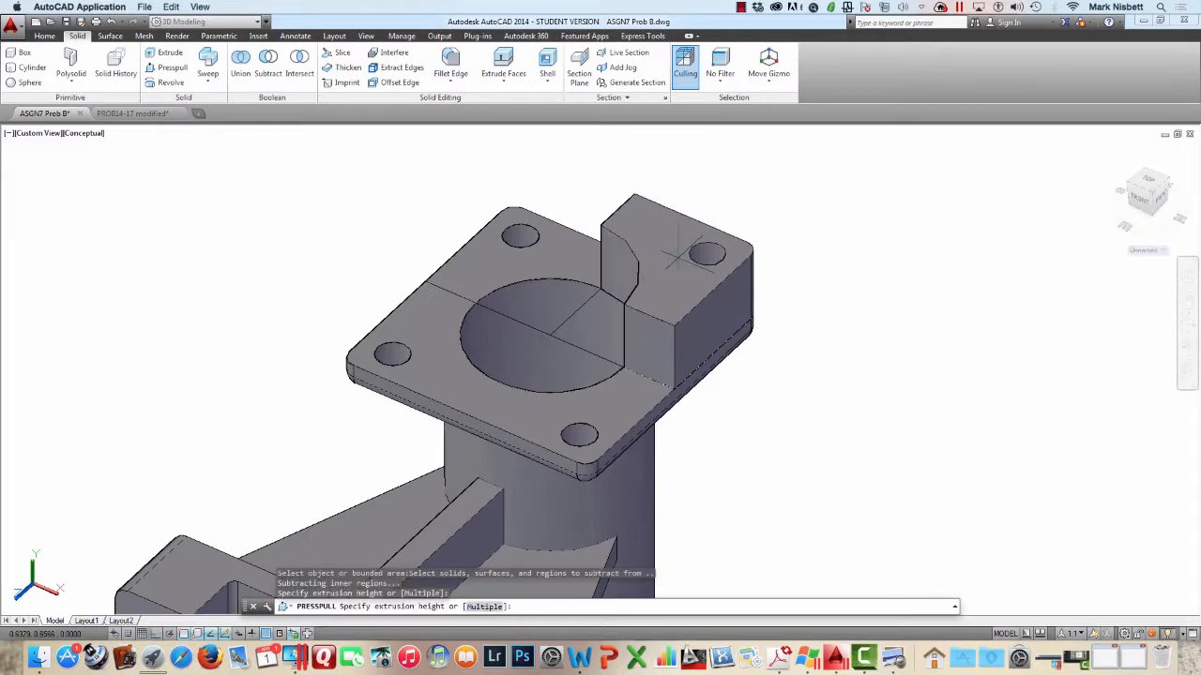
text(.35)
key(Return)
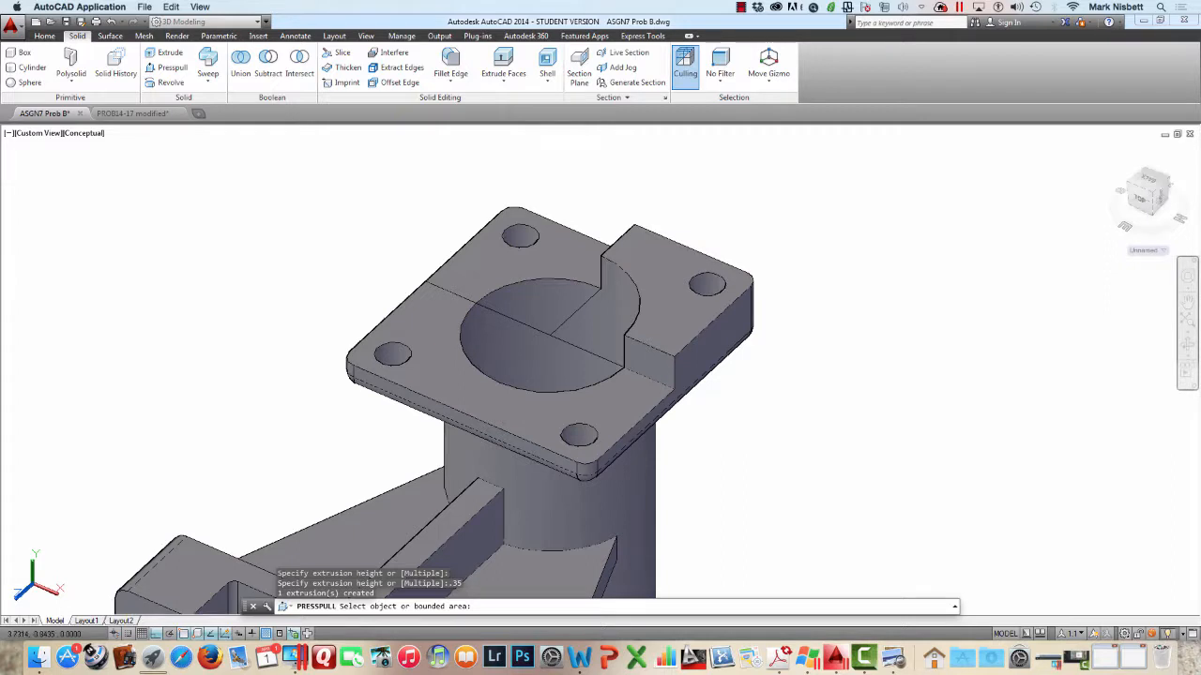
Presspull the flange's back-left quarter upward by .7 and end the command
click(586, 258)
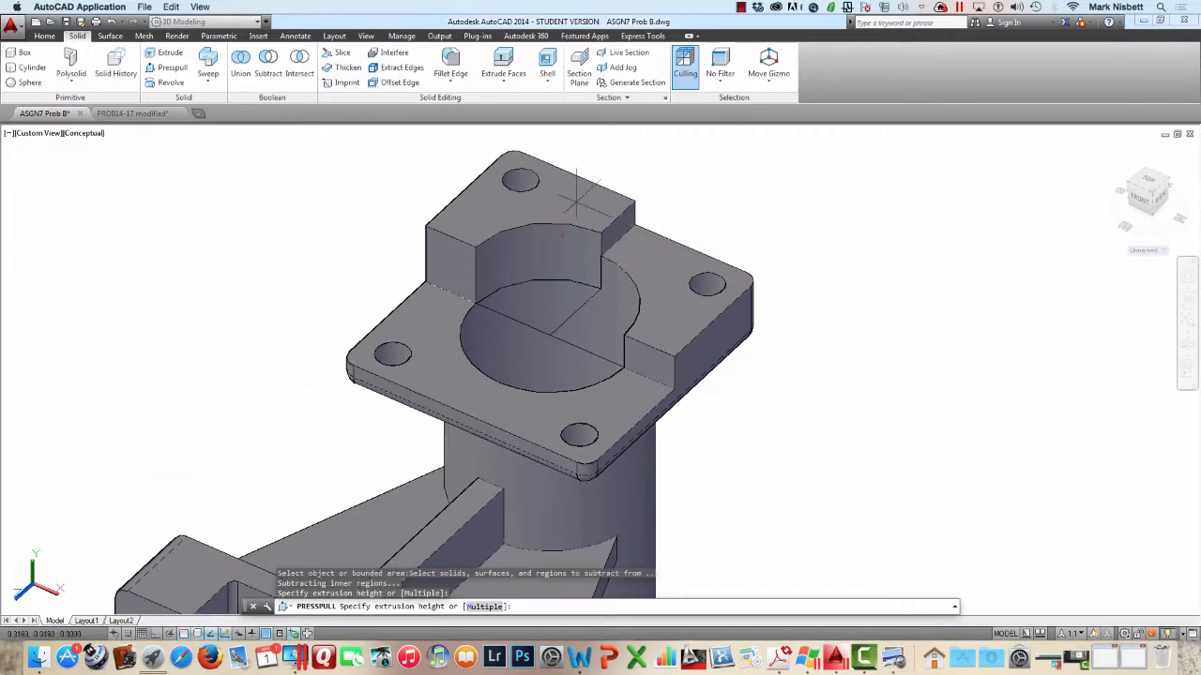
key(Return)
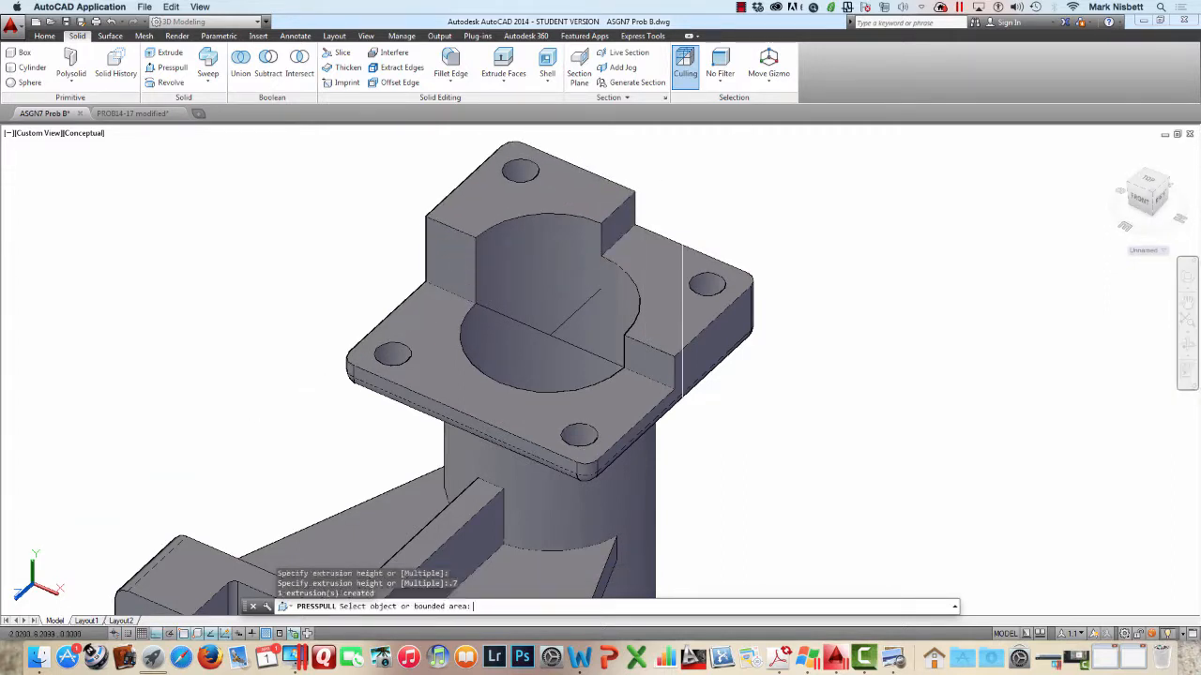
key(Return)
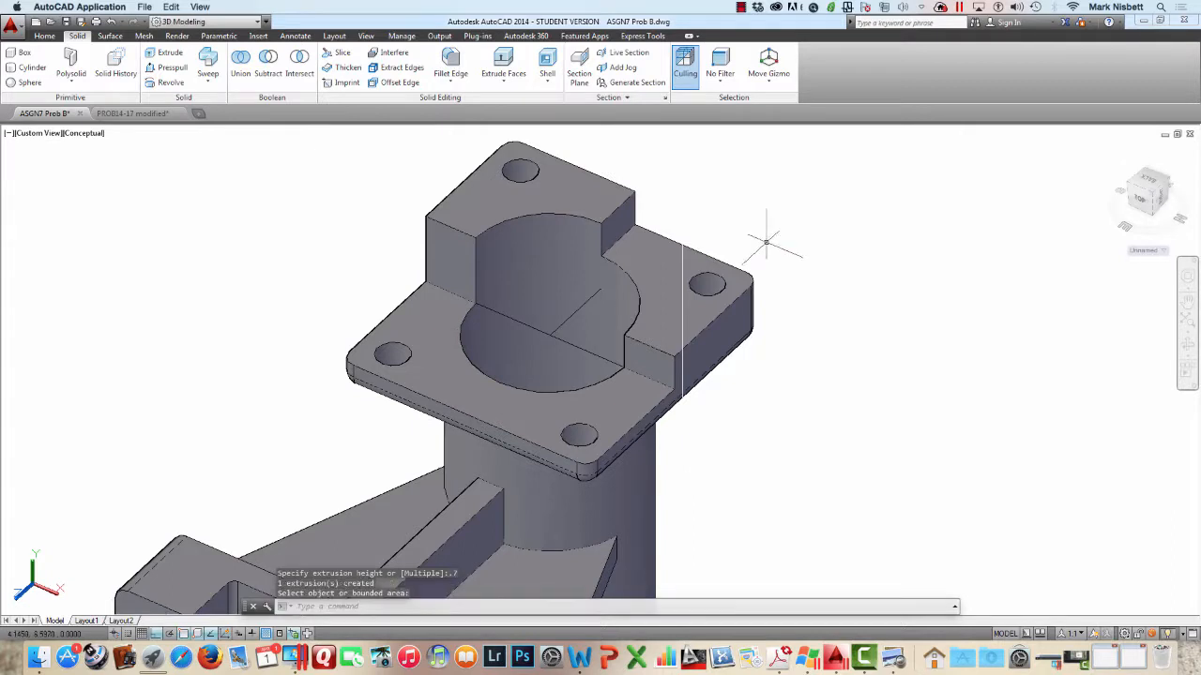
text(e)
key(Return)
click(586, 309)
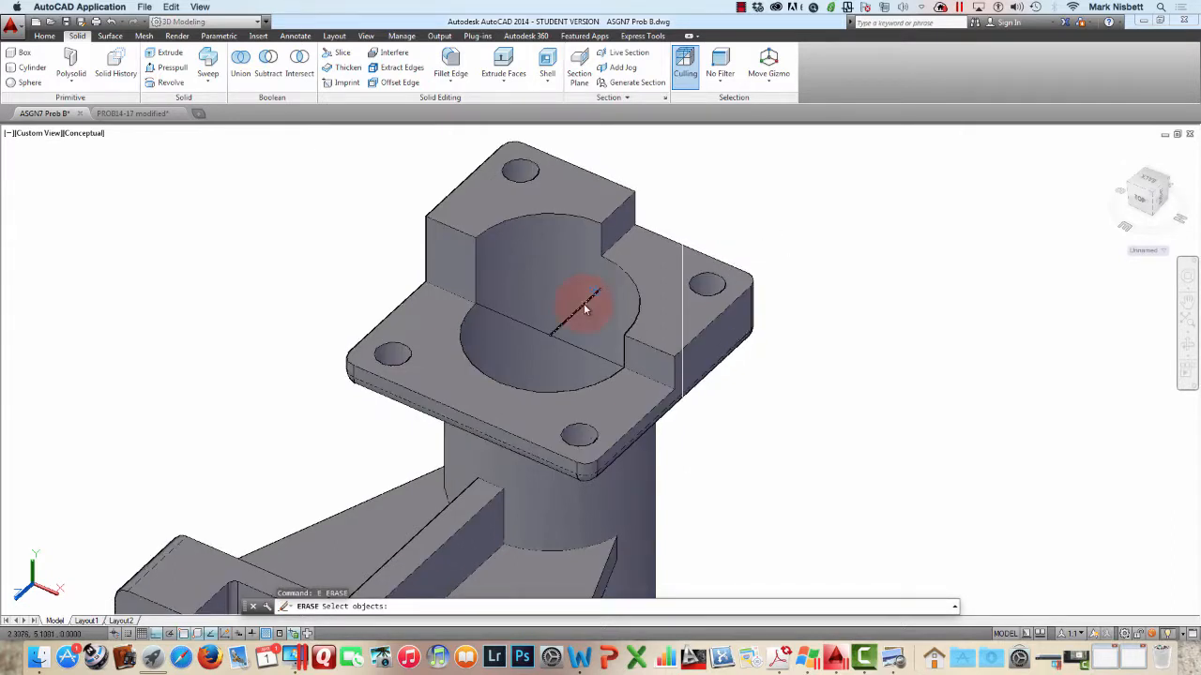
click(538, 331)
click(578, 372)
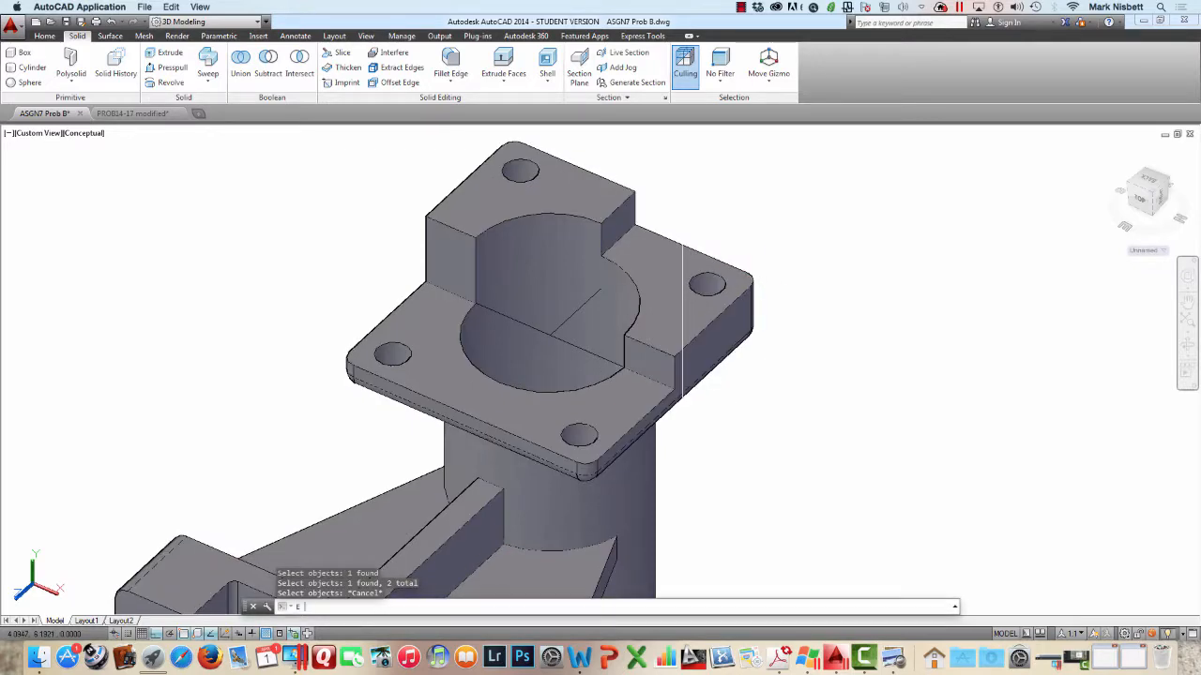
click(565, 331)
key(Escape)
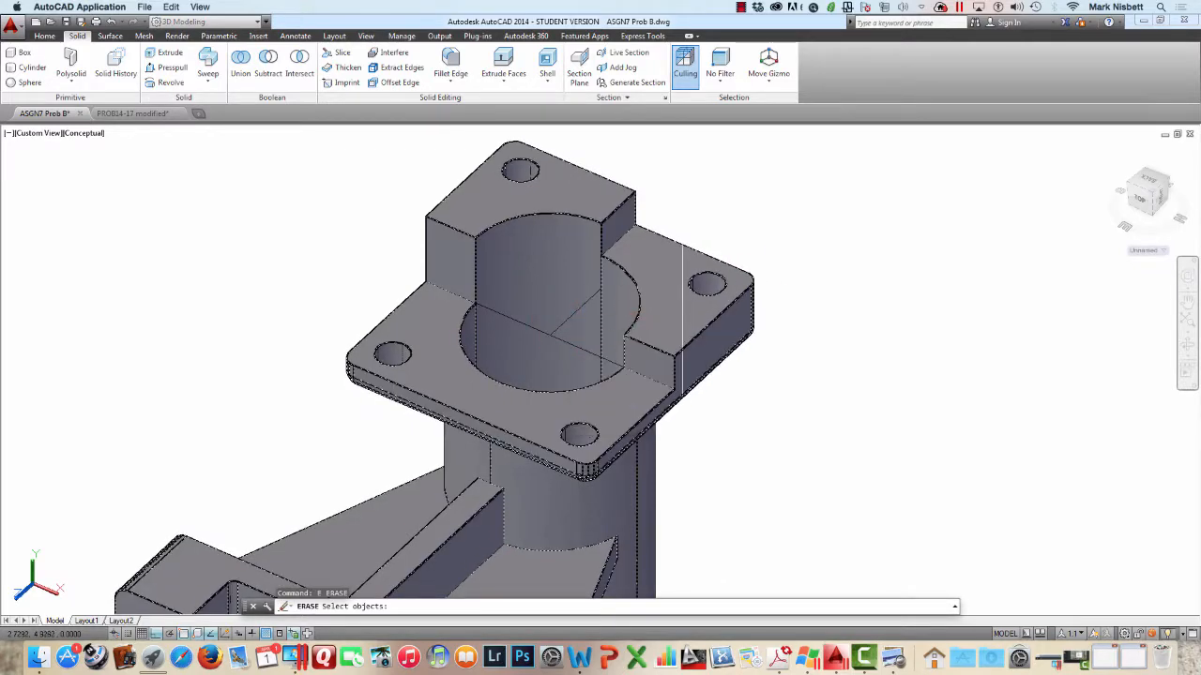
key(Escape)
Erase the two construction lines left crossing the flange's bore
click(307, 633)
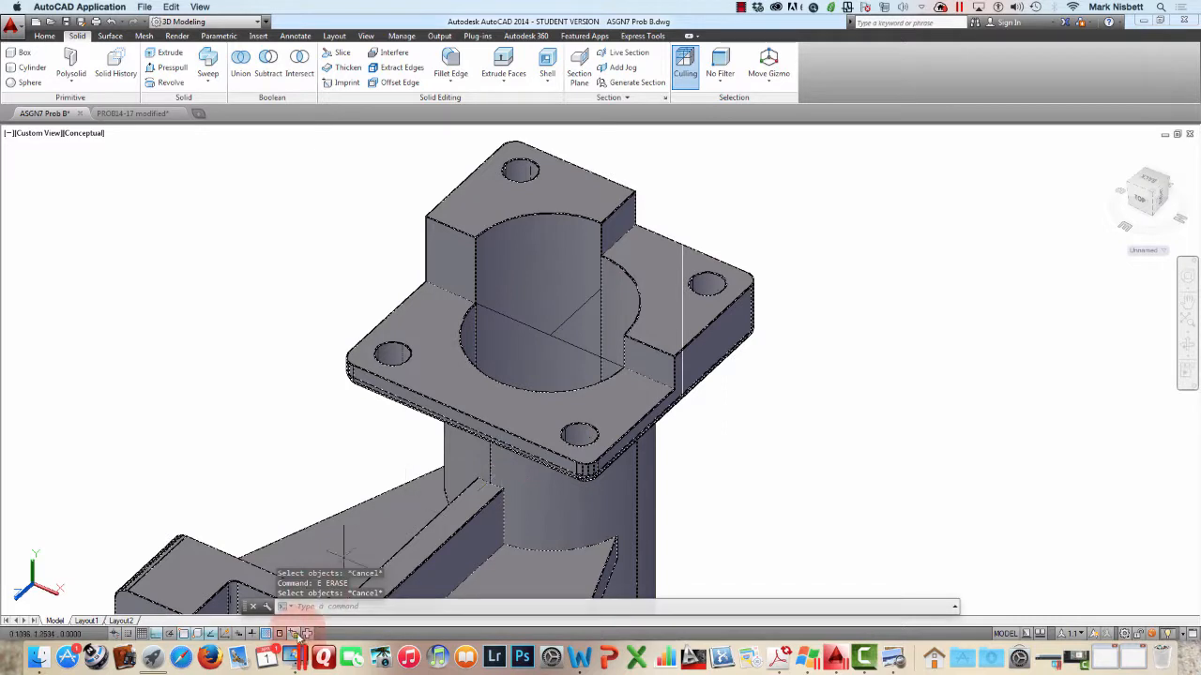
text(E)
click(792, 364)
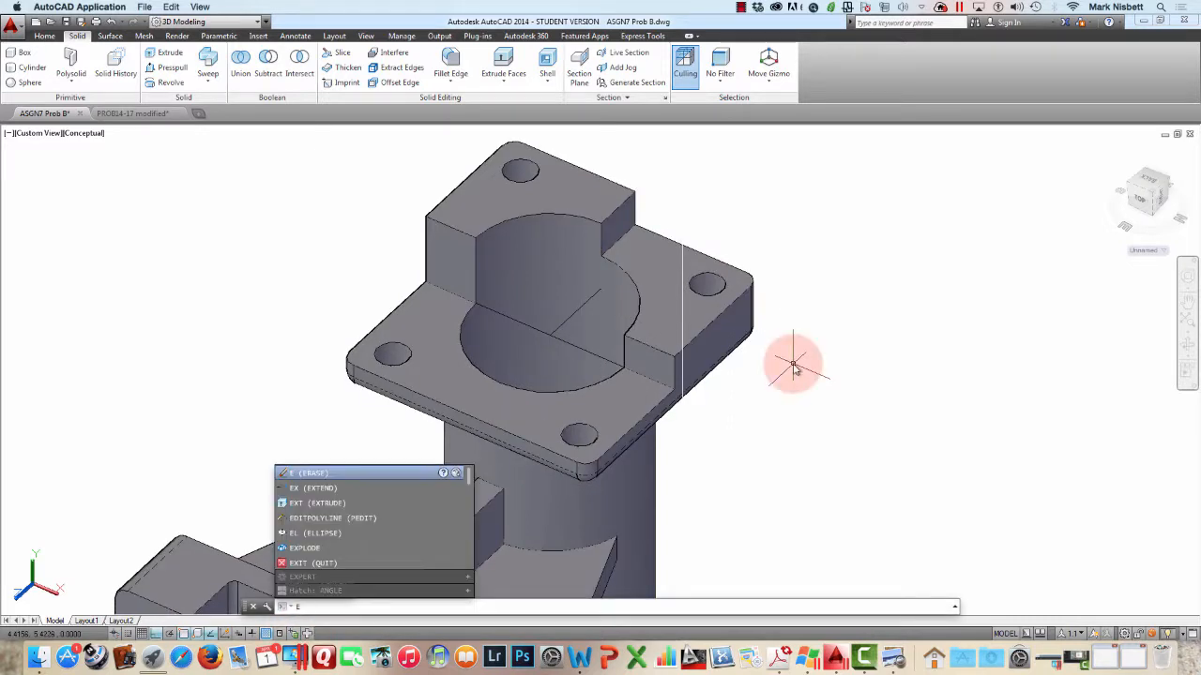
key(Return)
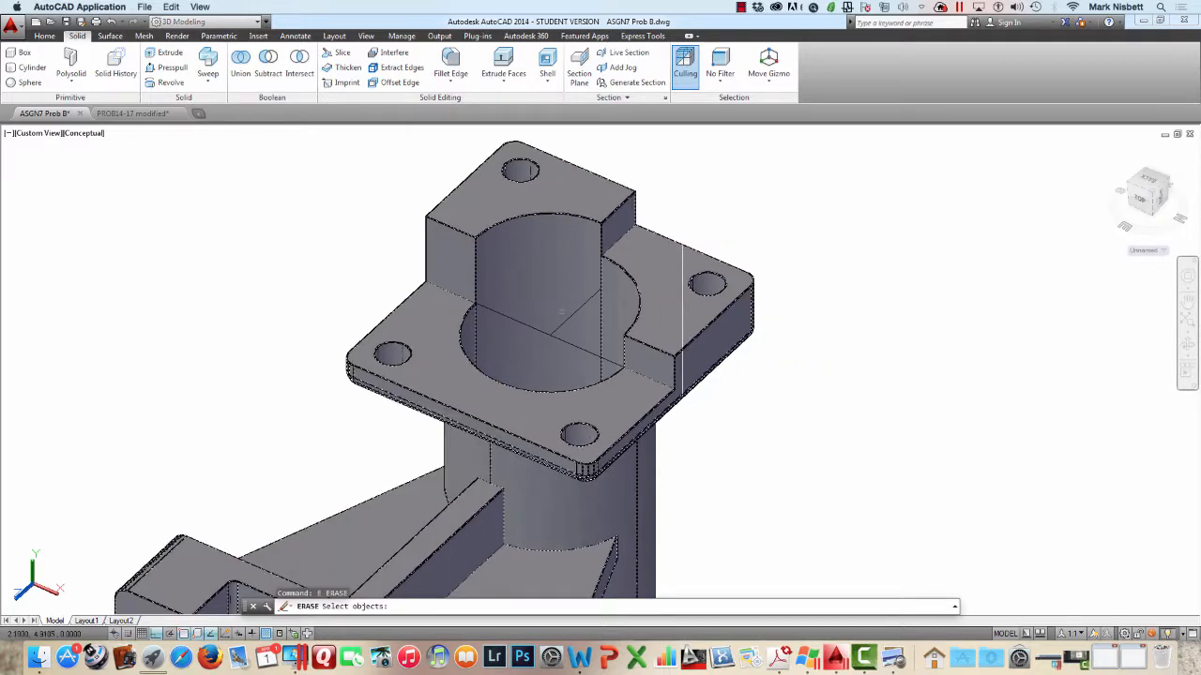
click(567, 335)
click(567, 339)
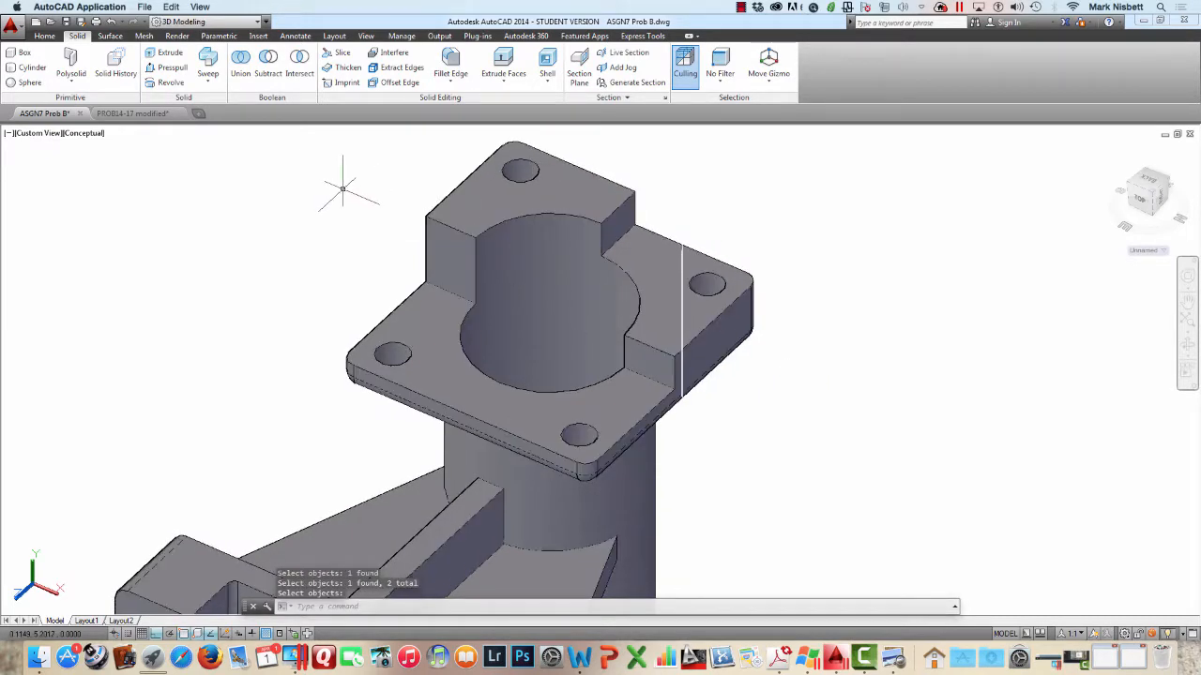
click(344, 82)
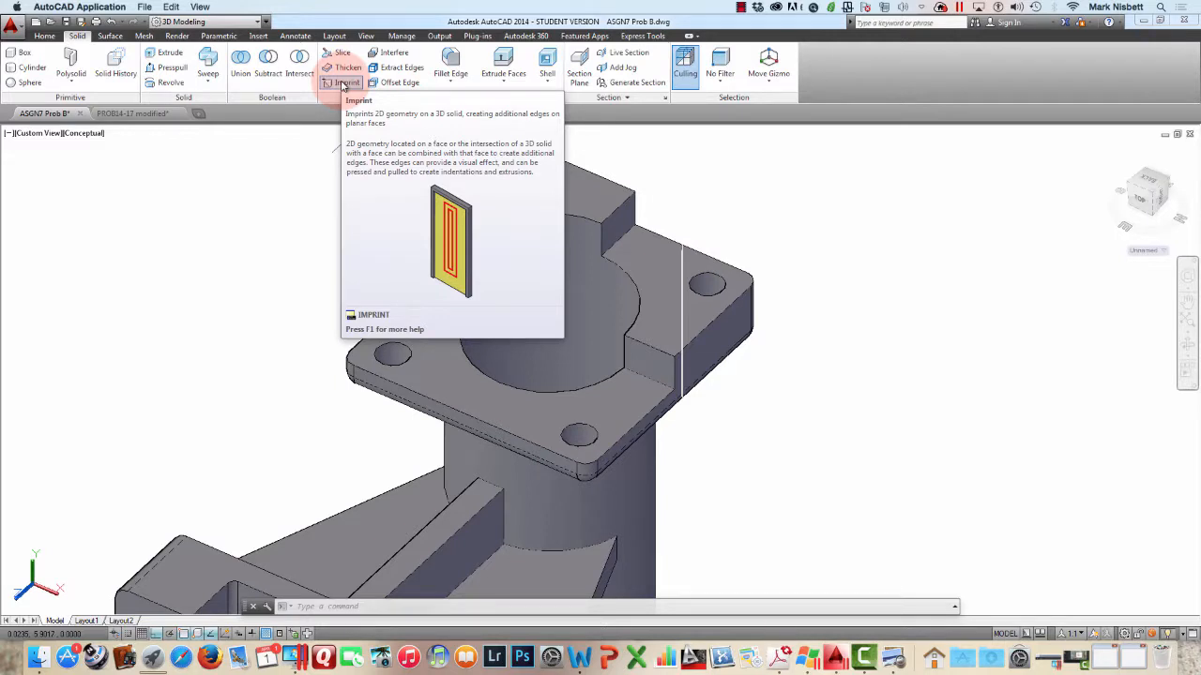
click(344, 83)
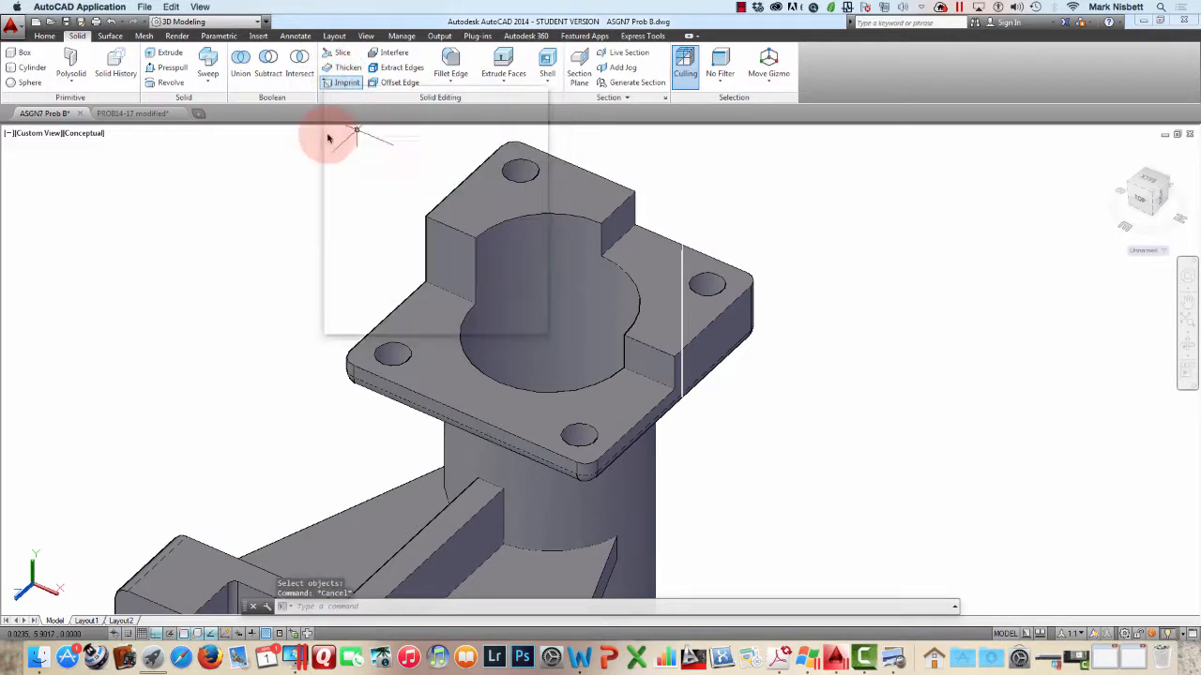
key(Escape)
Draw a short line across the flange's low front half from the bore's edge to the midpoint of the front edge
text(l)
key(Return)
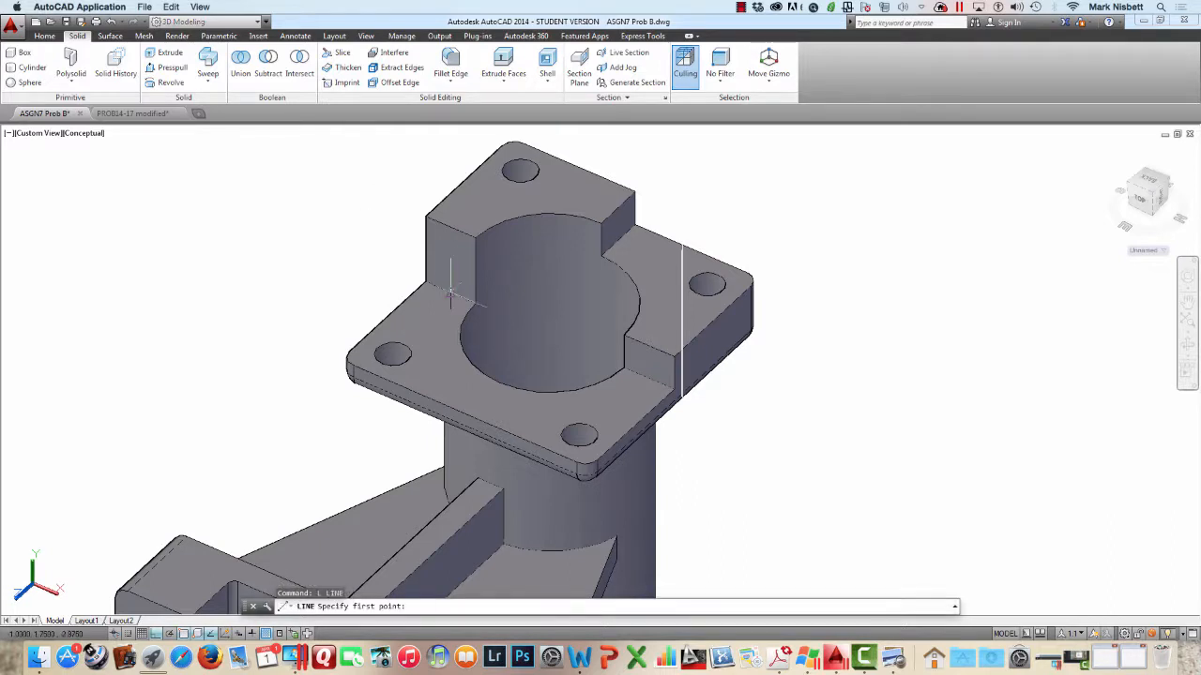
click(499, 382)
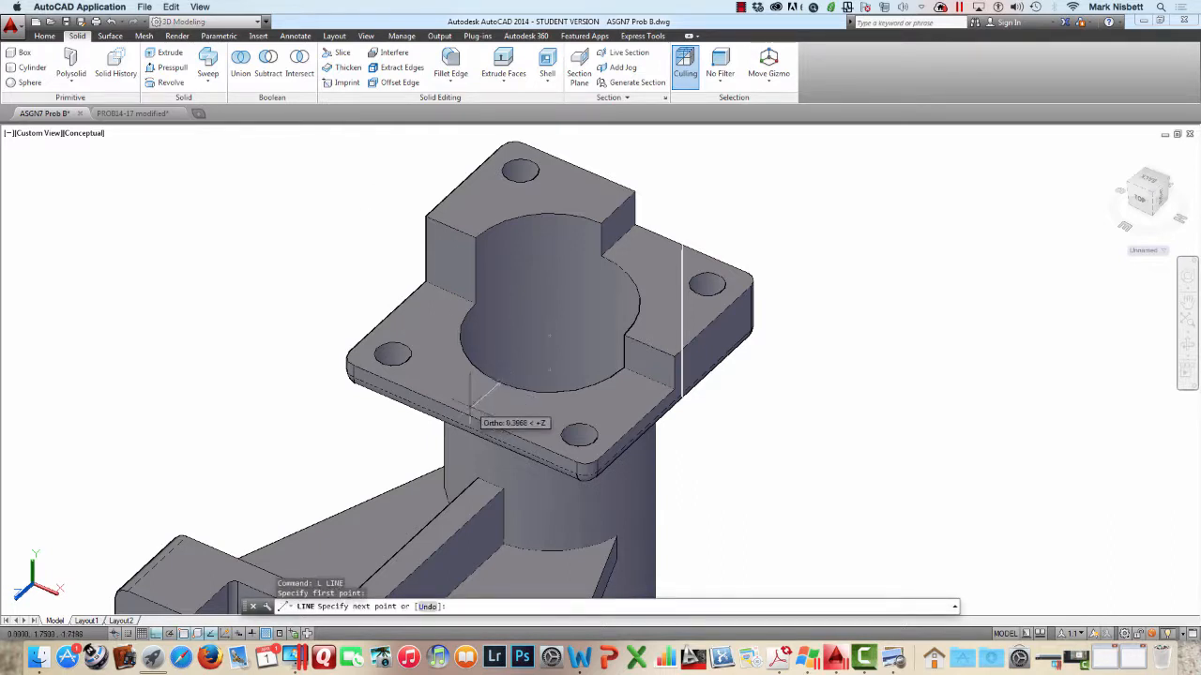
shift+right_click(465, 399)
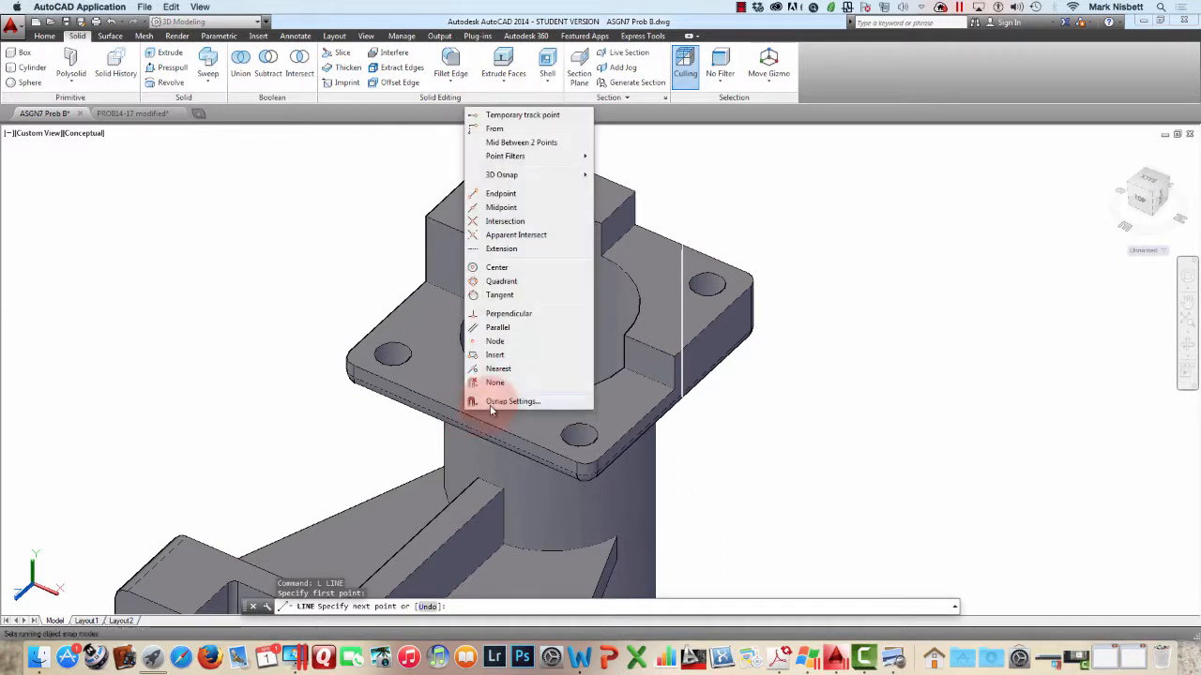
click(501, 207)
key(Escape)
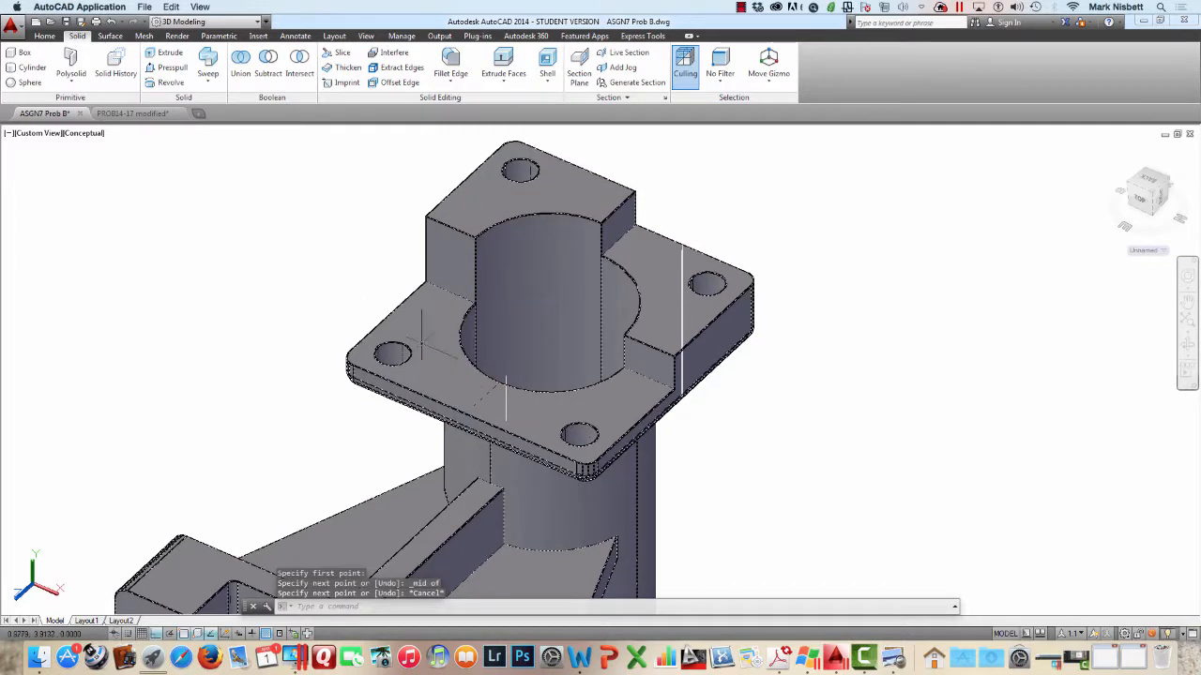
click(346, 82)
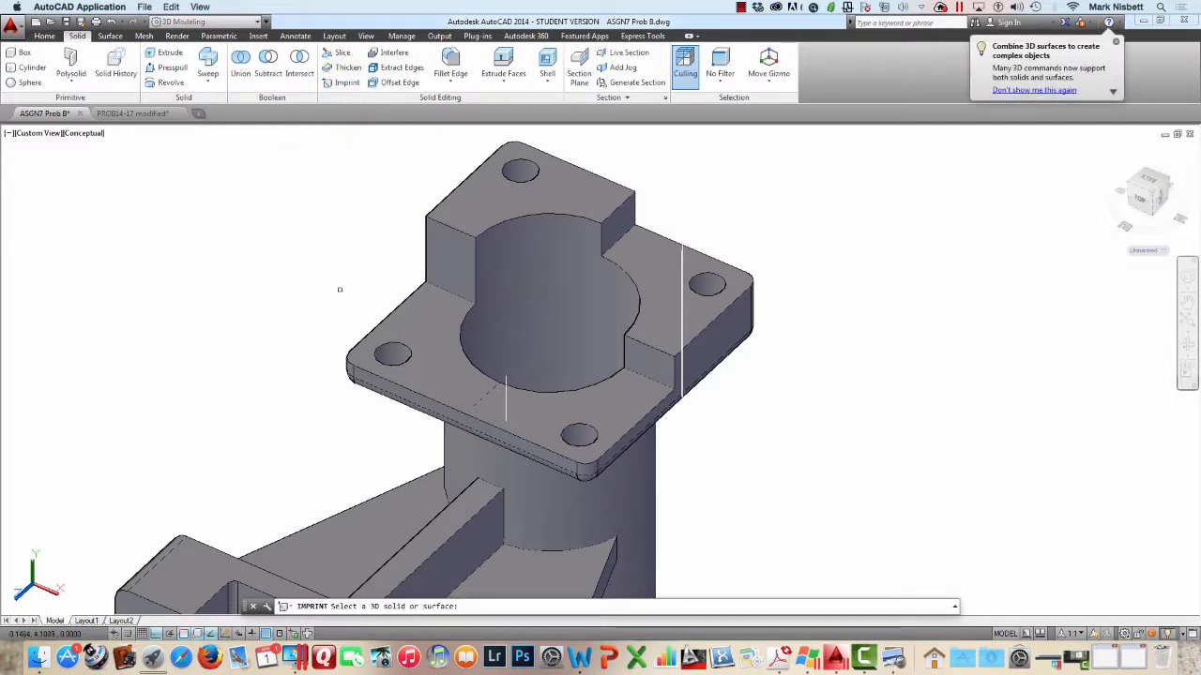
click(387, 310)
key(Return)
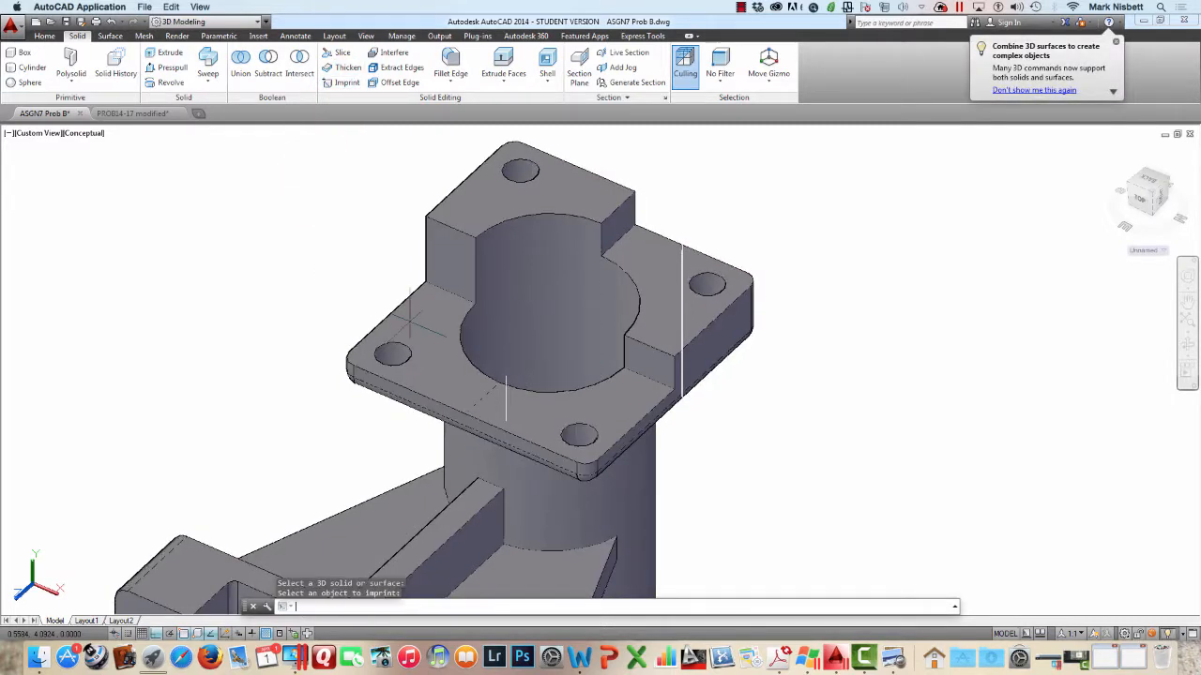
click(489, 398)
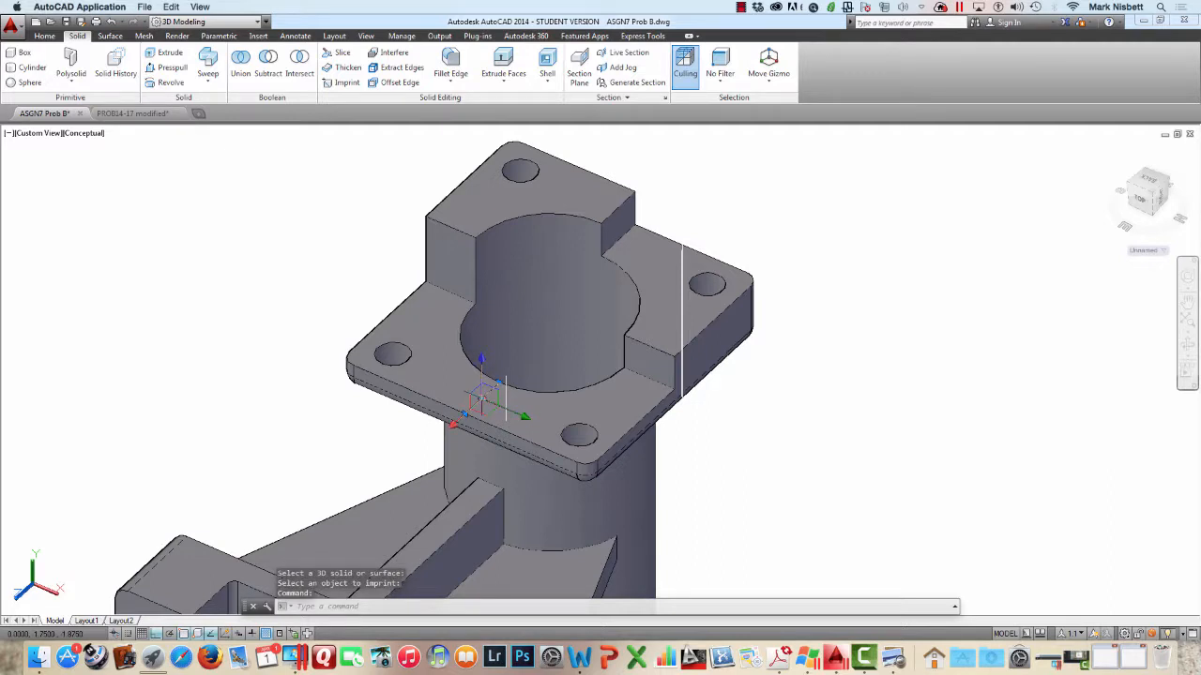
key(Return)
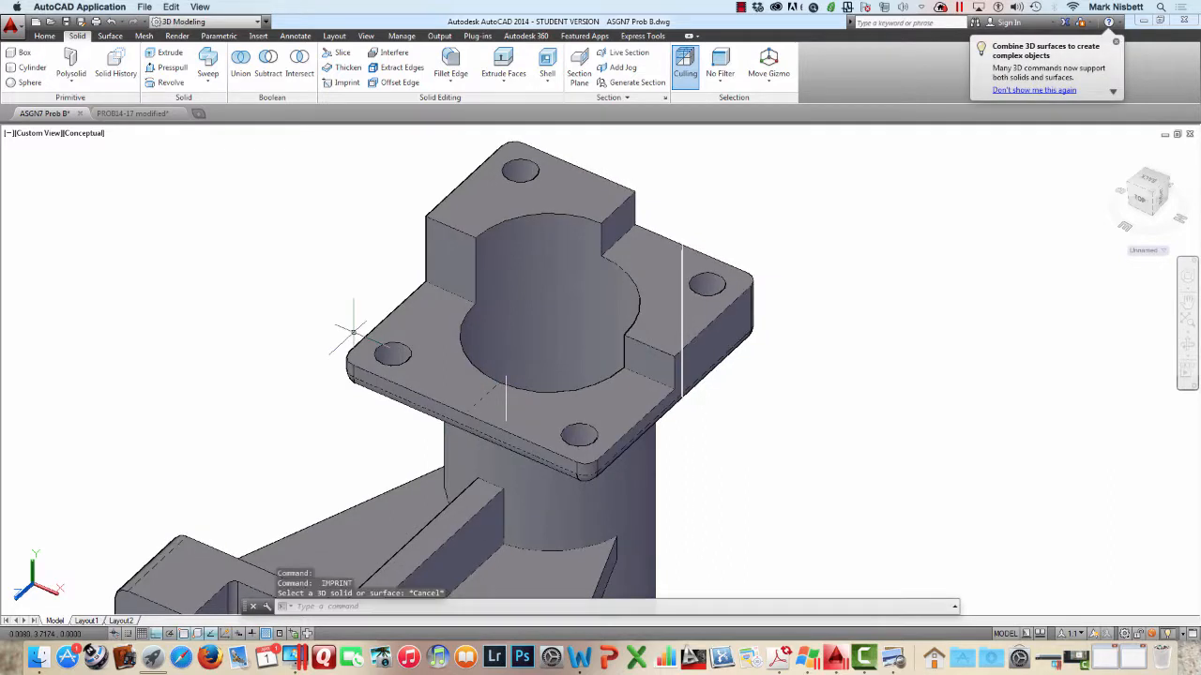
key(Escape)
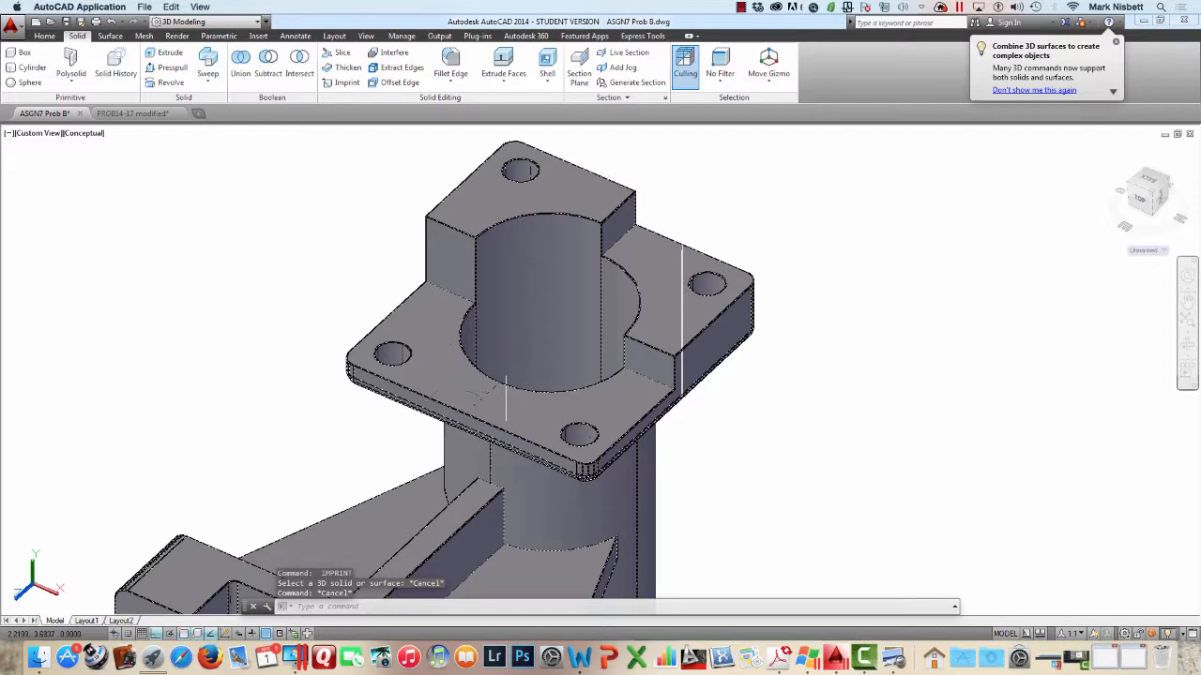
Dock the command window below the drawing area
middle_drag(587, 405, 692, 405)
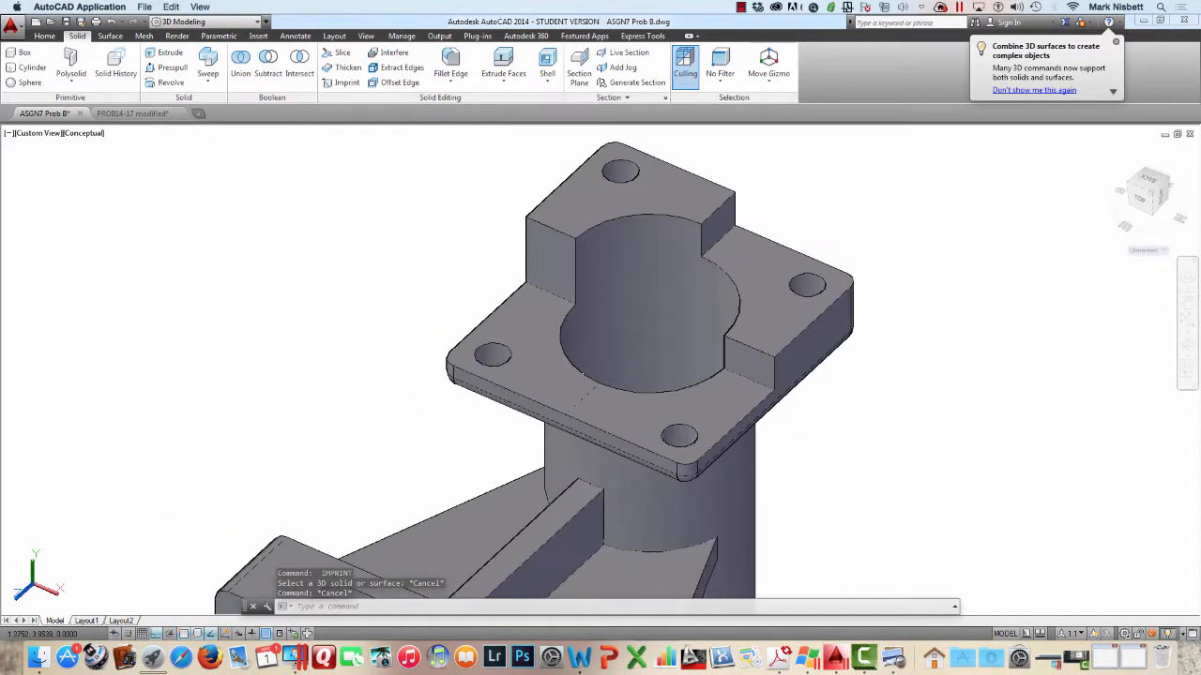
shift+middle_drag(434, 322, 633, 329)
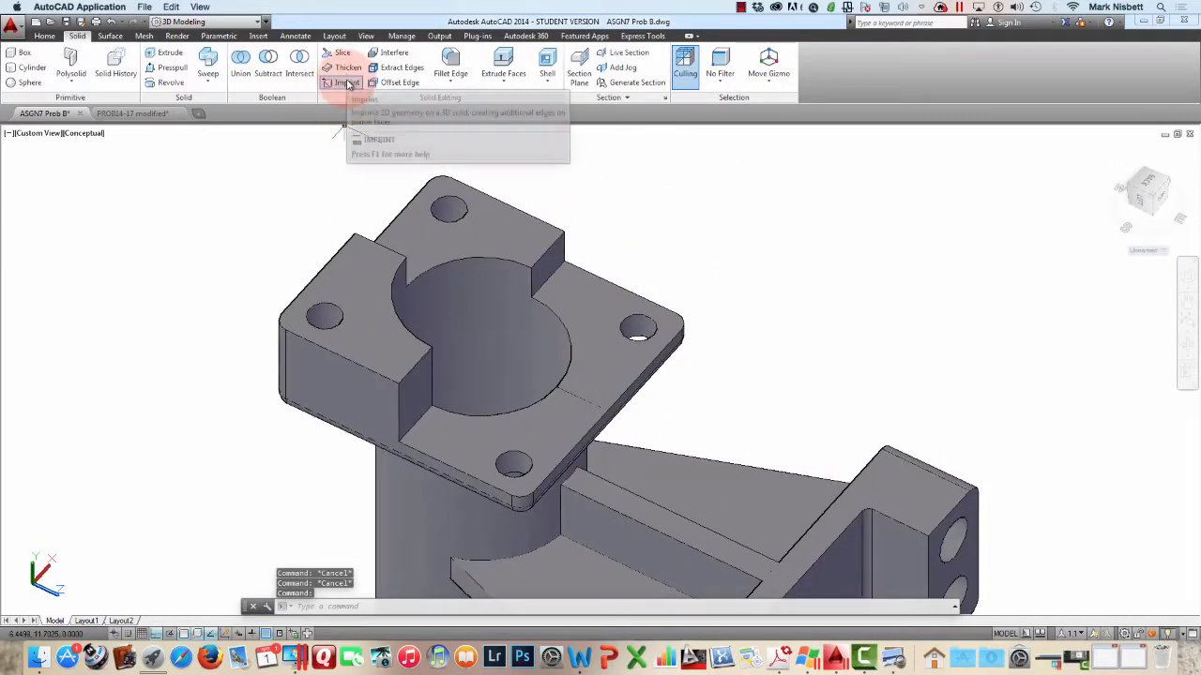
drag(249, 608, 158, 624)
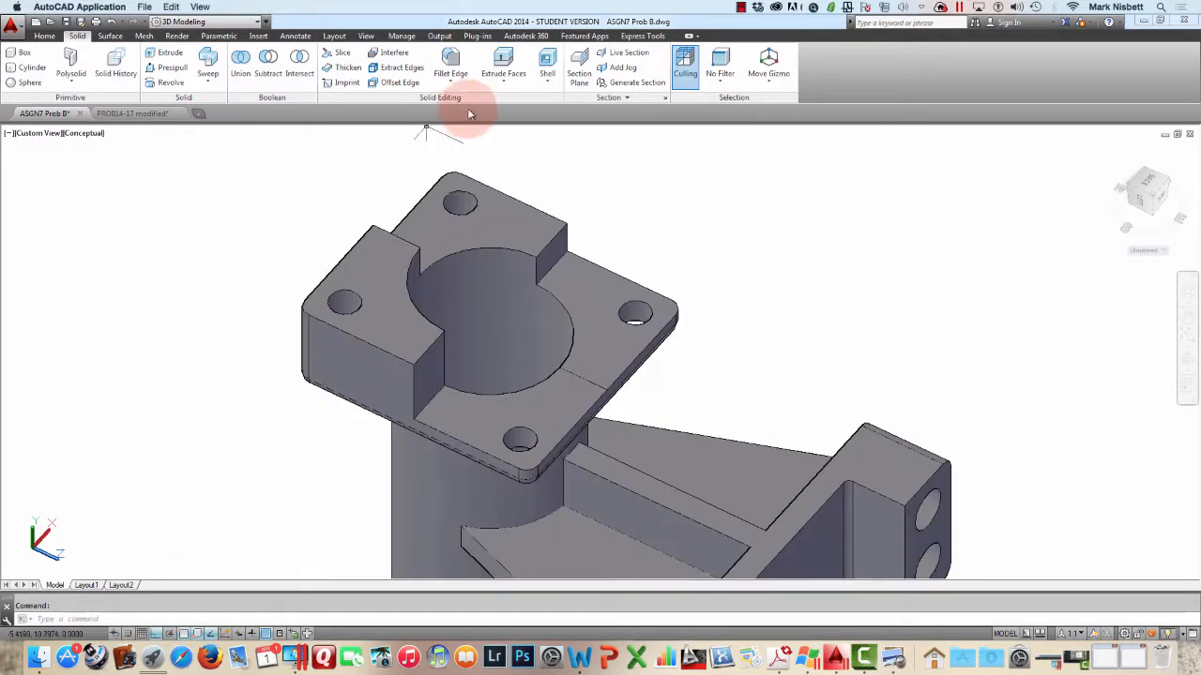
Imprint the short line between the bore and the front edge onto the flange's low top face
click(346, 83)
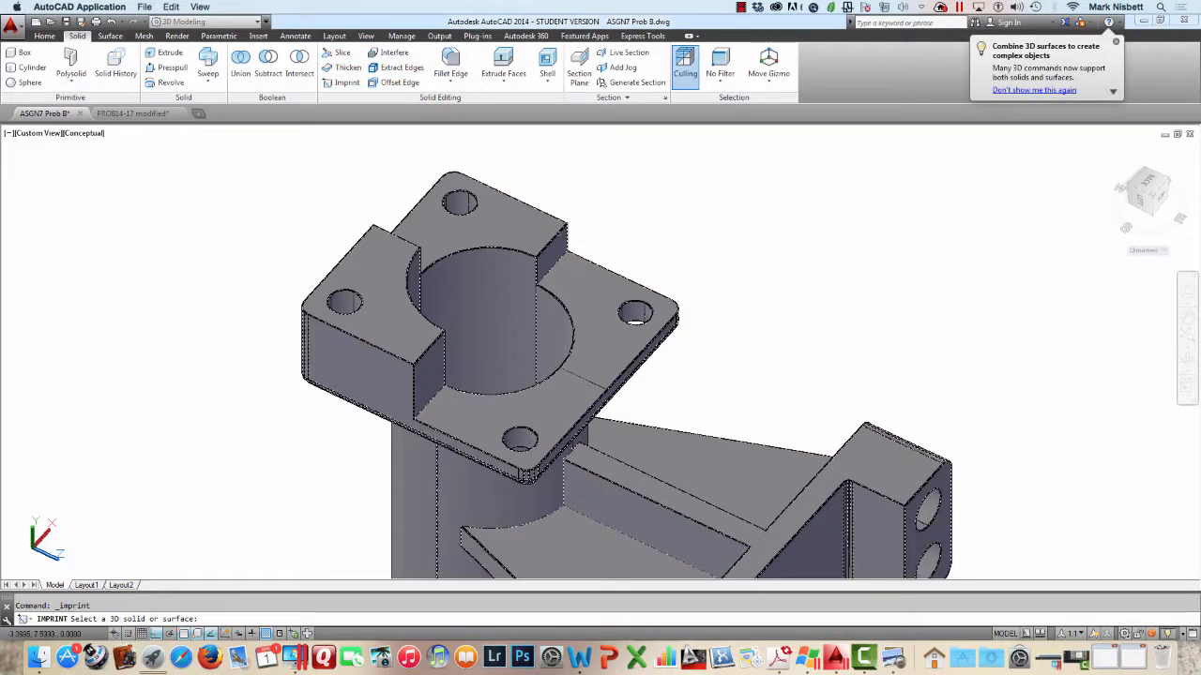
click(600, 347)
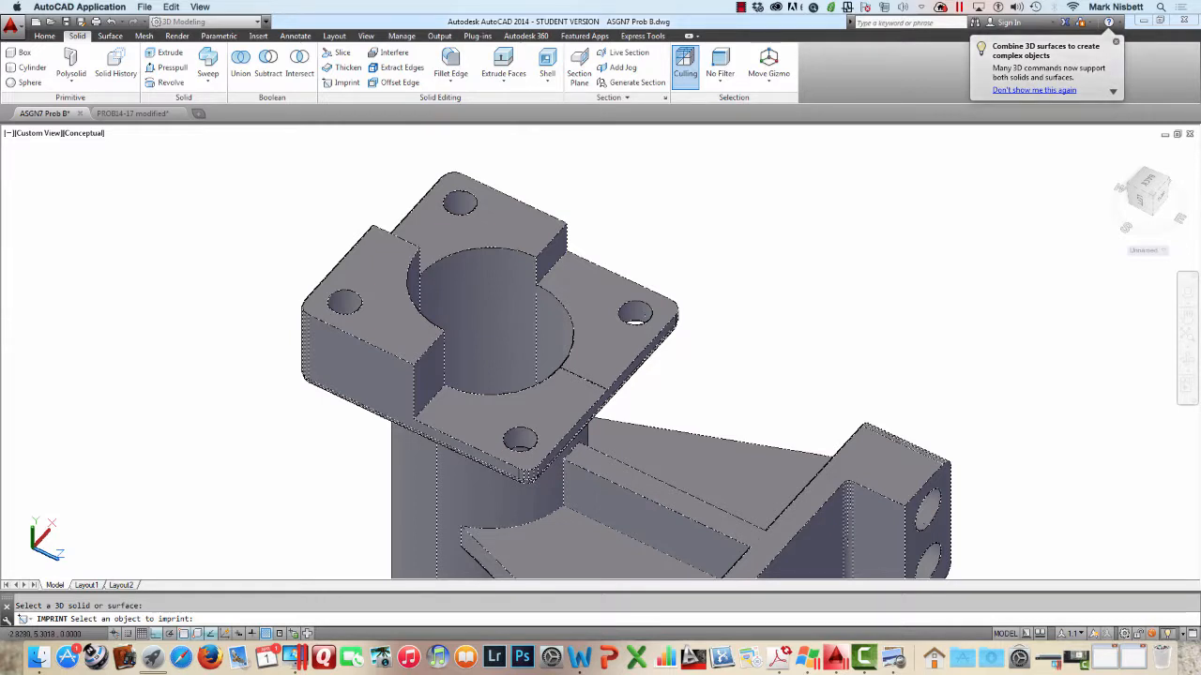
click(586, 375)
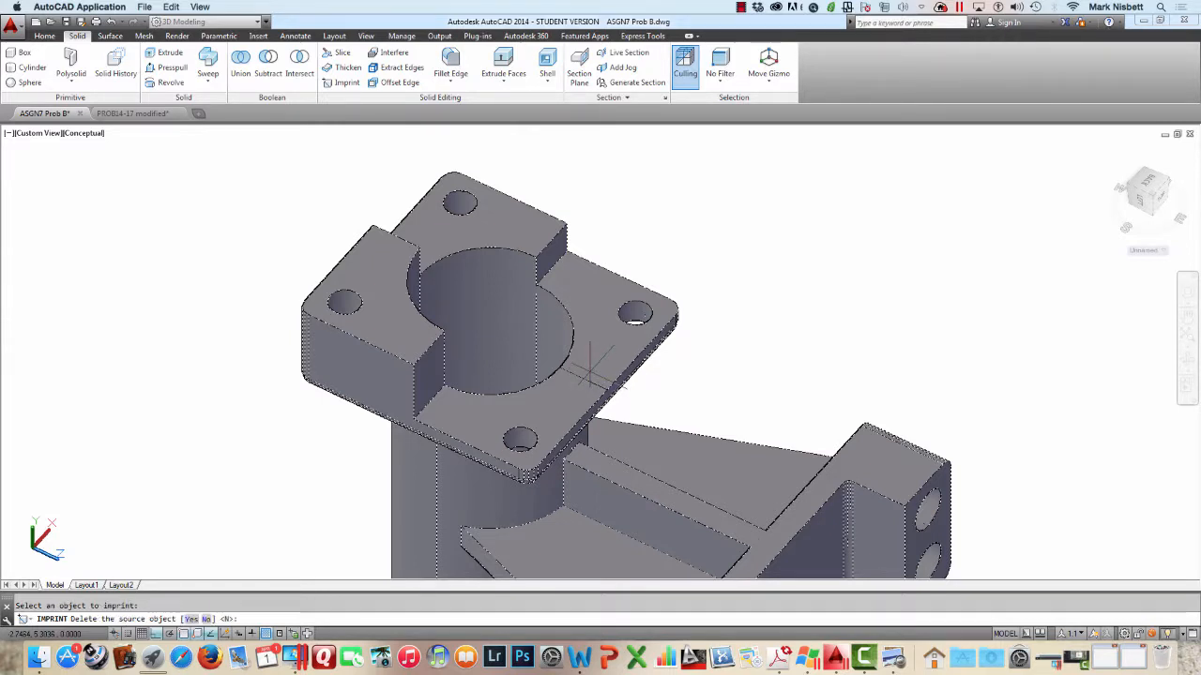
key(Return)
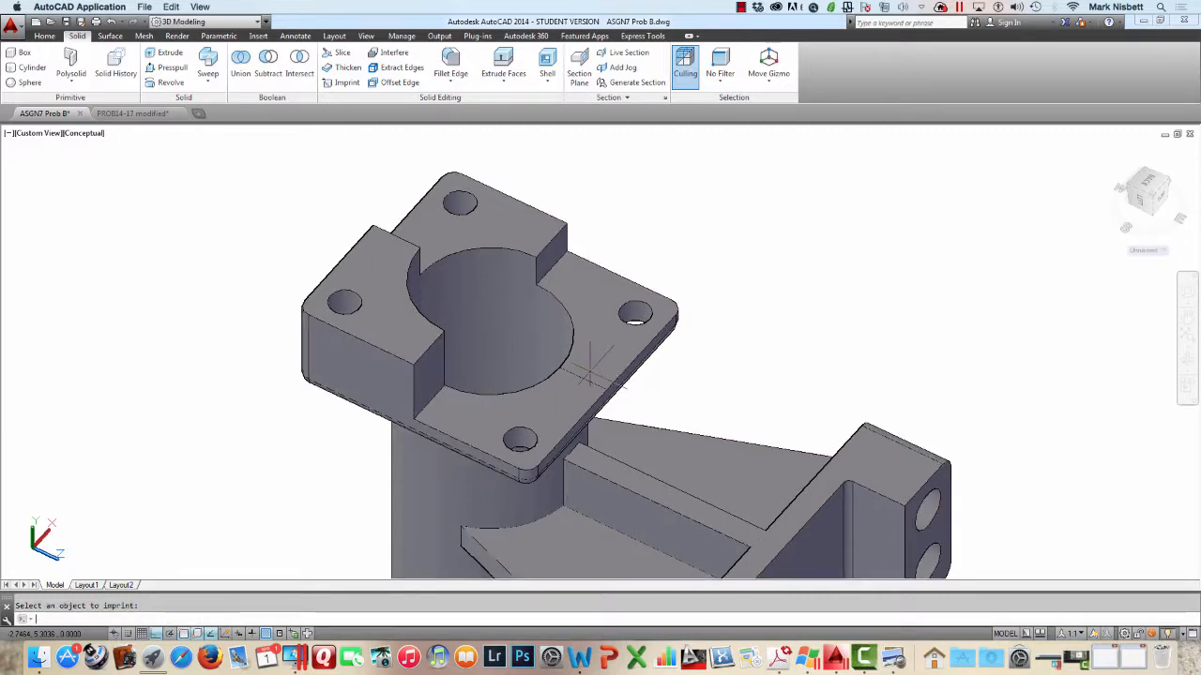
key(Escape)
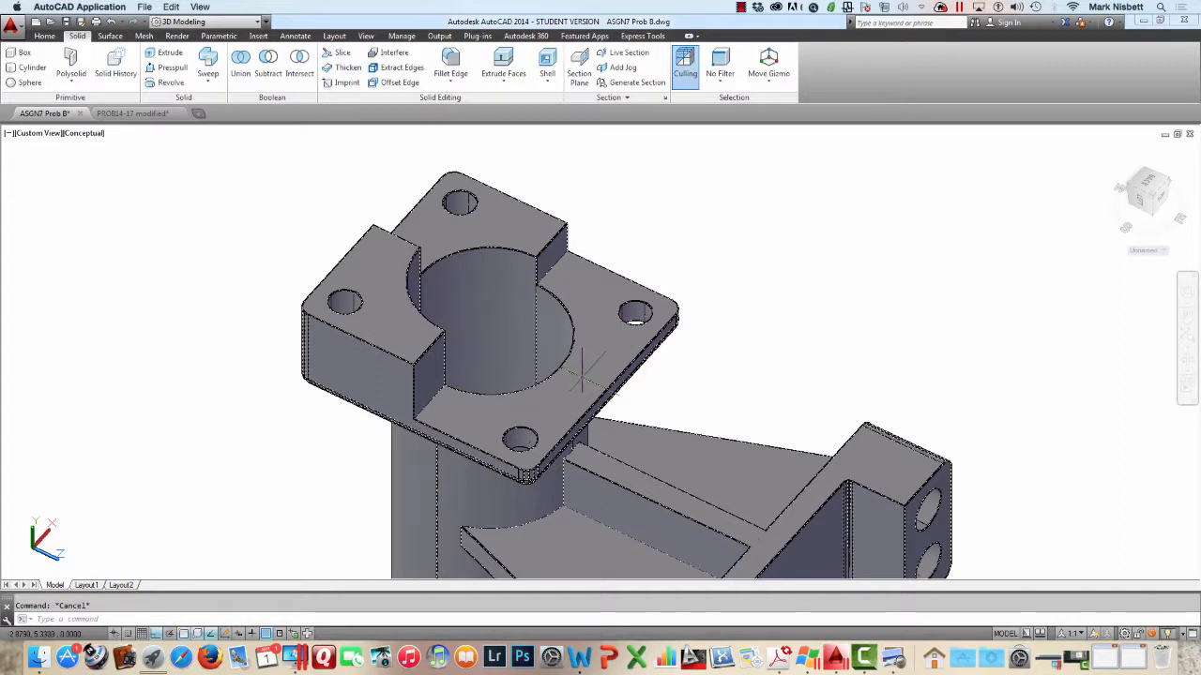
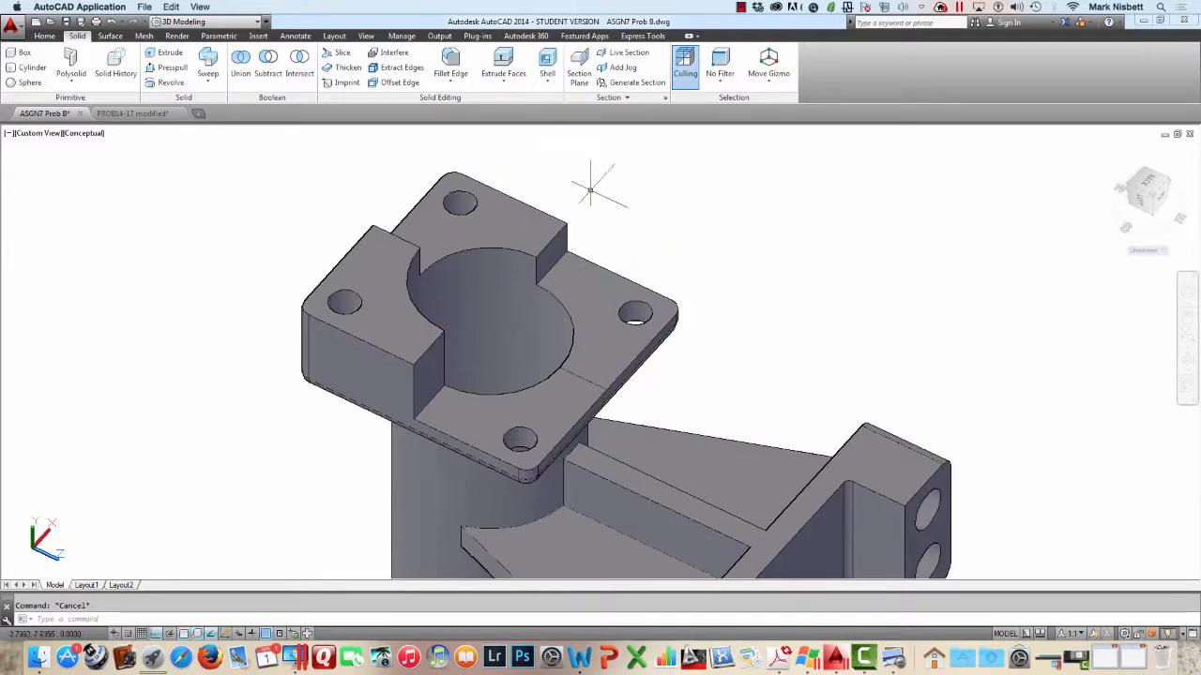
Undo the imprint on the flange's low top face and the short line drawn for it
click(112, 23)
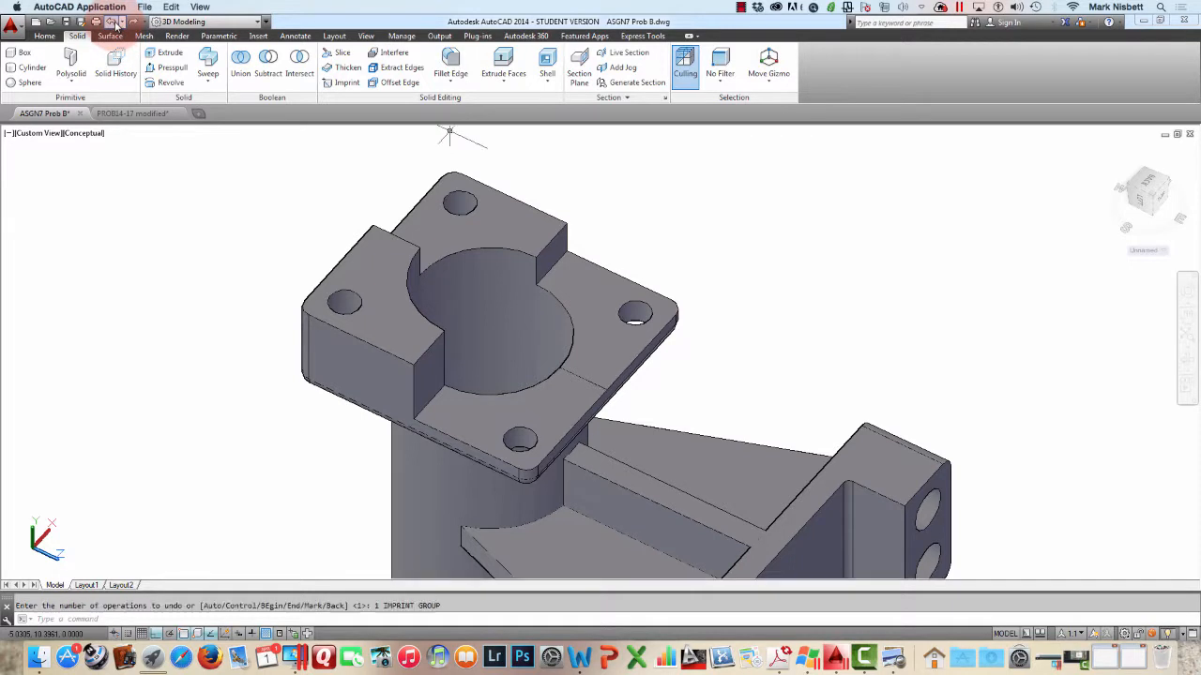
click(112, 22)
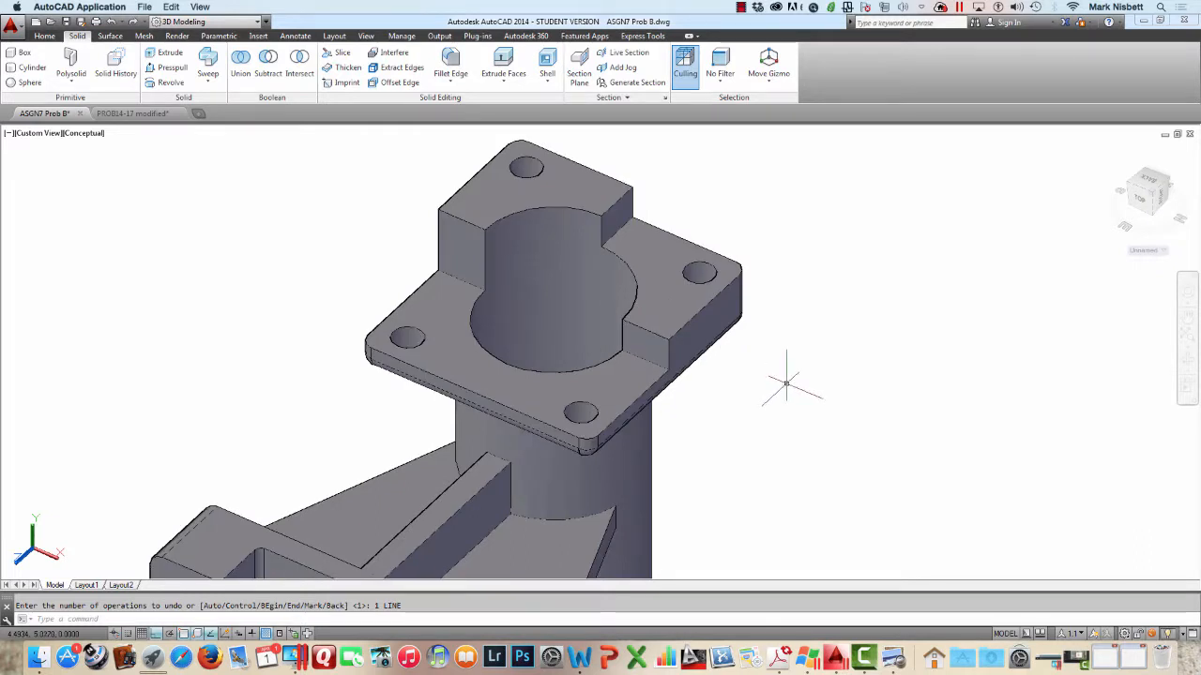
click(741, 7)
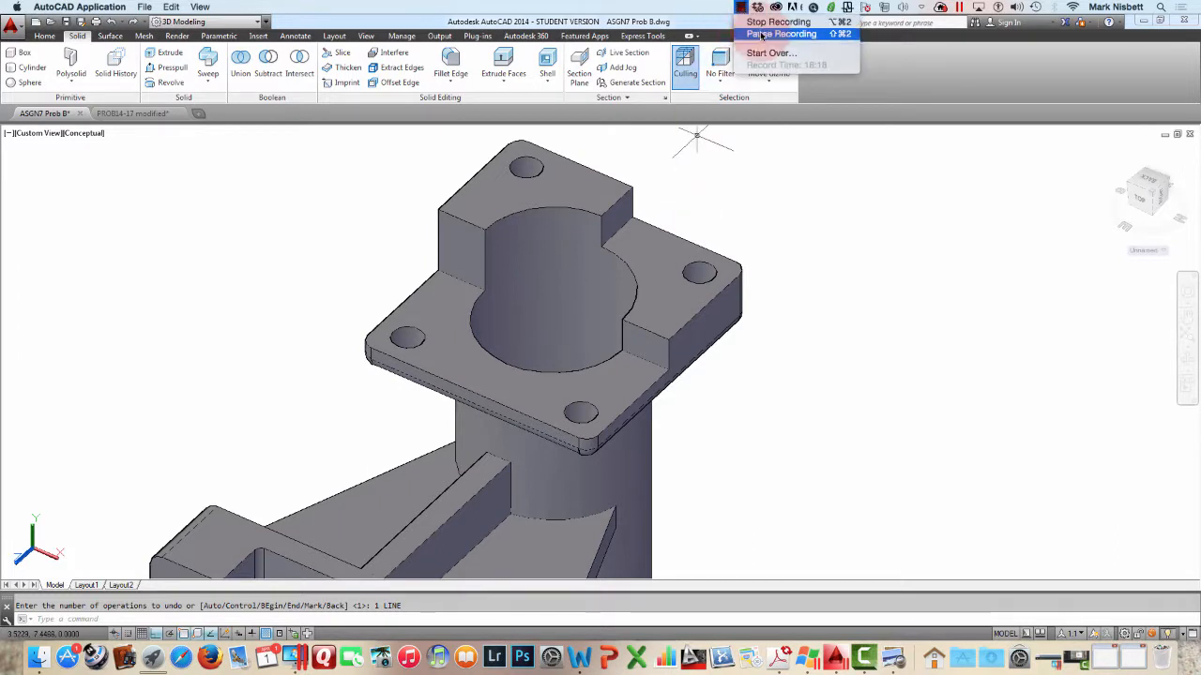
click(553, 282)
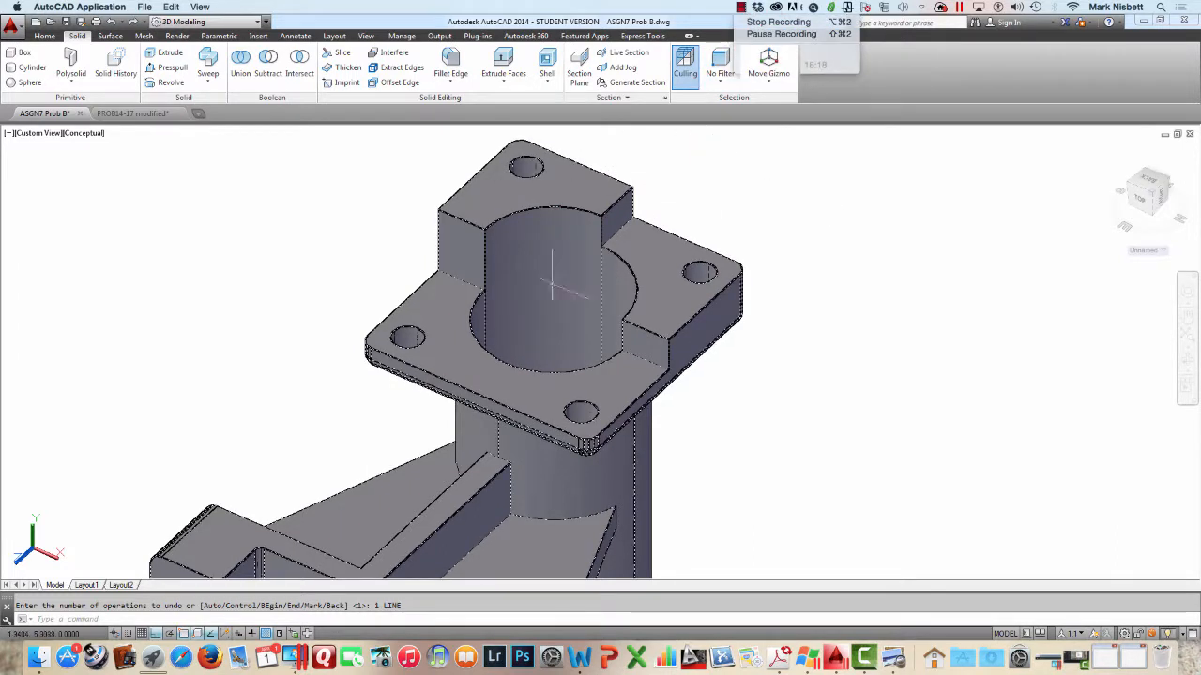
Check the bracket's views in the PROB14-17 modified drawing and return to the ASGN7 Prob B model
click(136, 114)
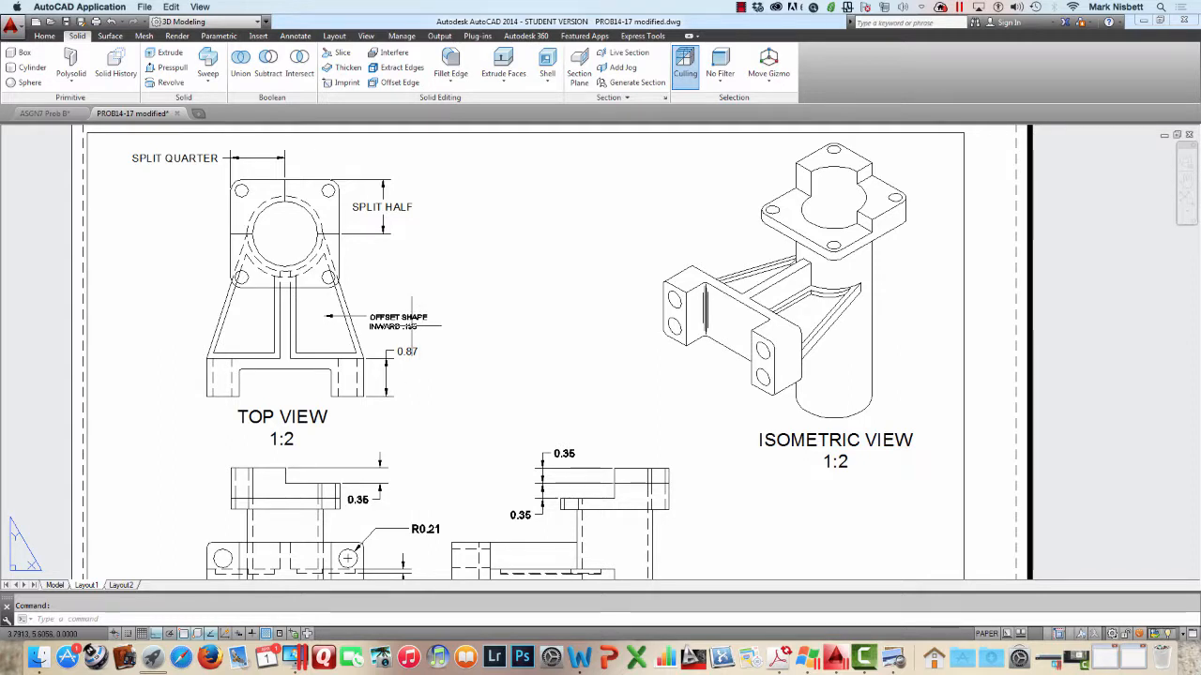
click(44, 113)
key(ctrl+z)
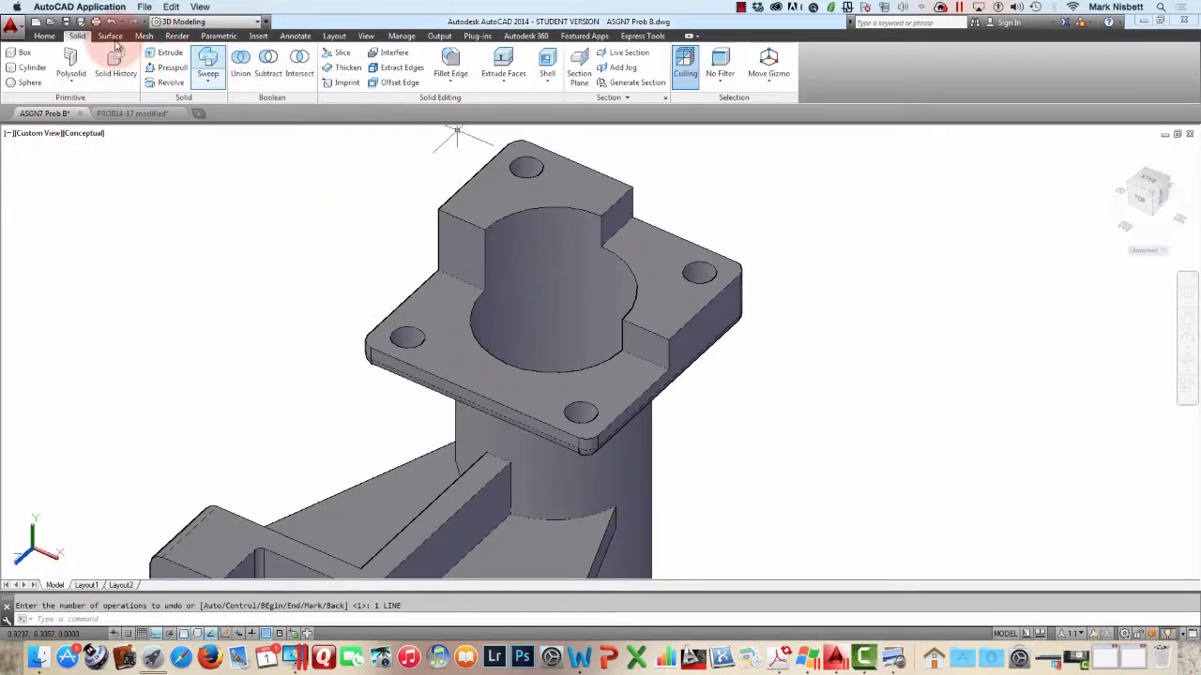
Split the model space into four equal viewports and make the custom 3D one current, showing the flange and bracket arm close up
click(44, 36)
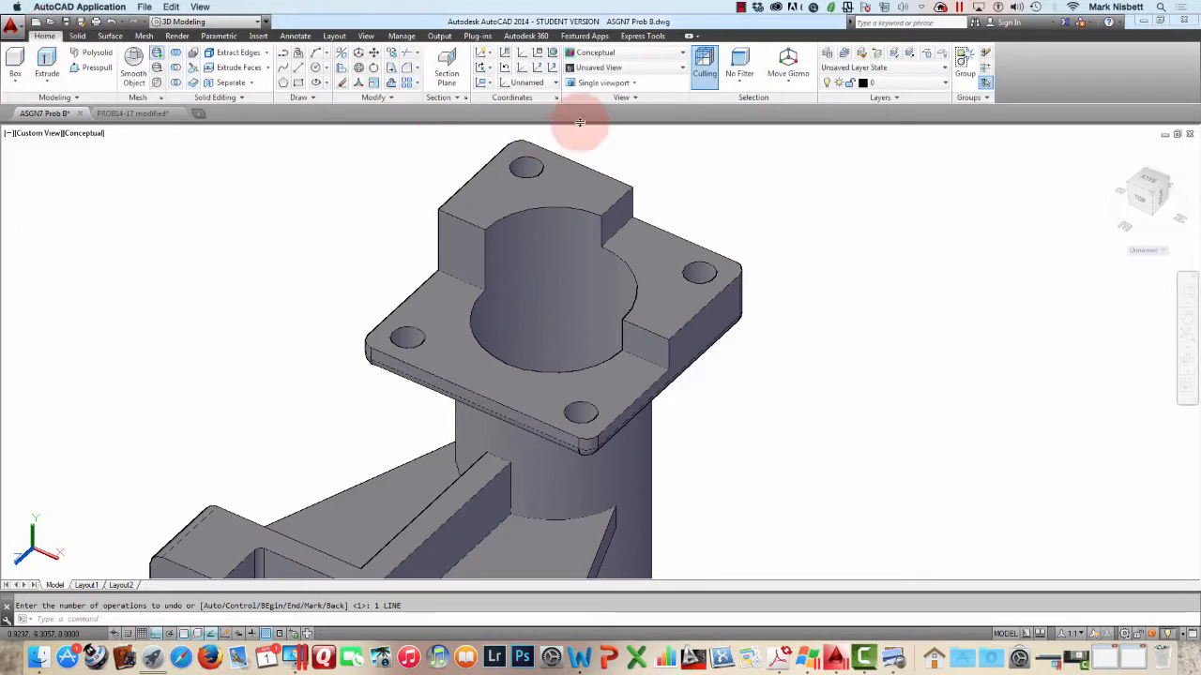
click(621, 84)
click(610, 152)
click(407, 244)
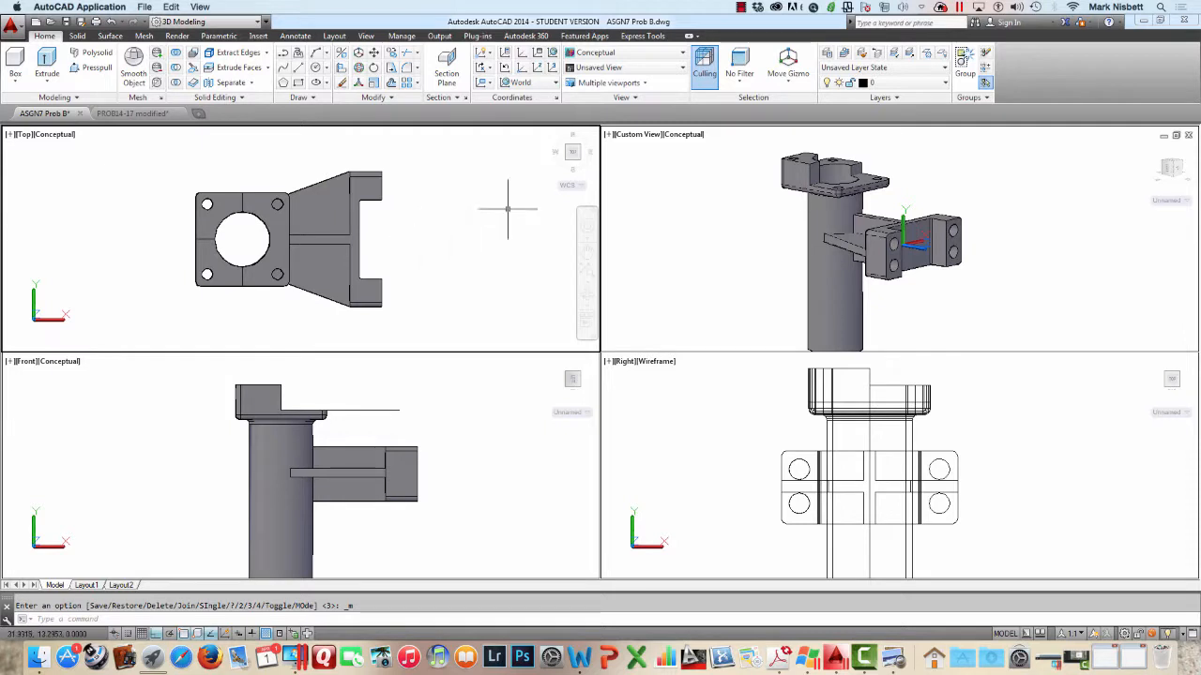
click(817, 201)
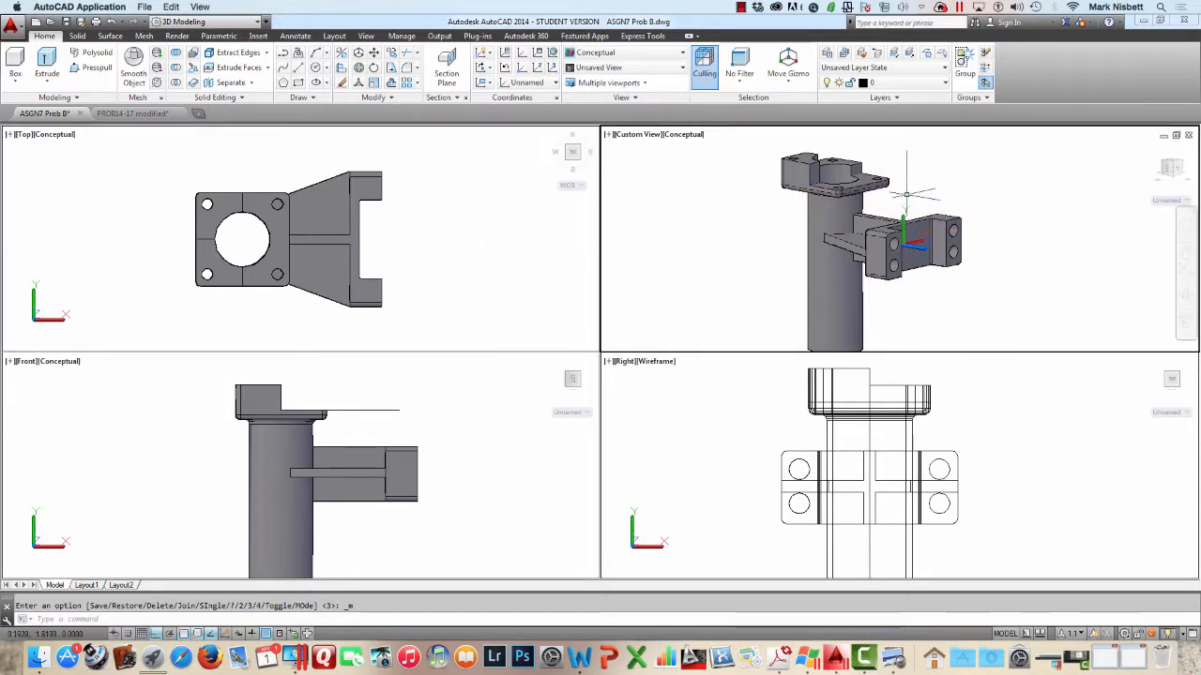
shift+middle_drag(907, 192, 891, 239)
scroll(853, 225, up, 5)
shift+middle_drag(910, 236, 938, 179)
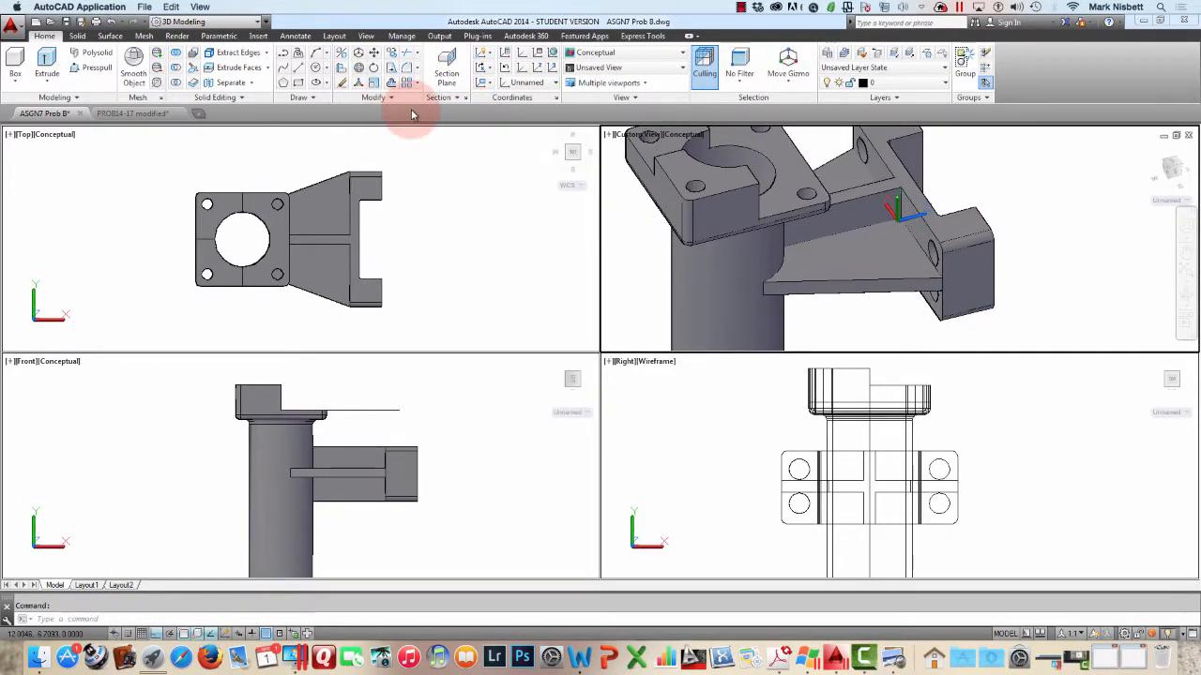
Offset the edges of the triangular web's top face on one side of the central rib inward by .135
click(82, 36)
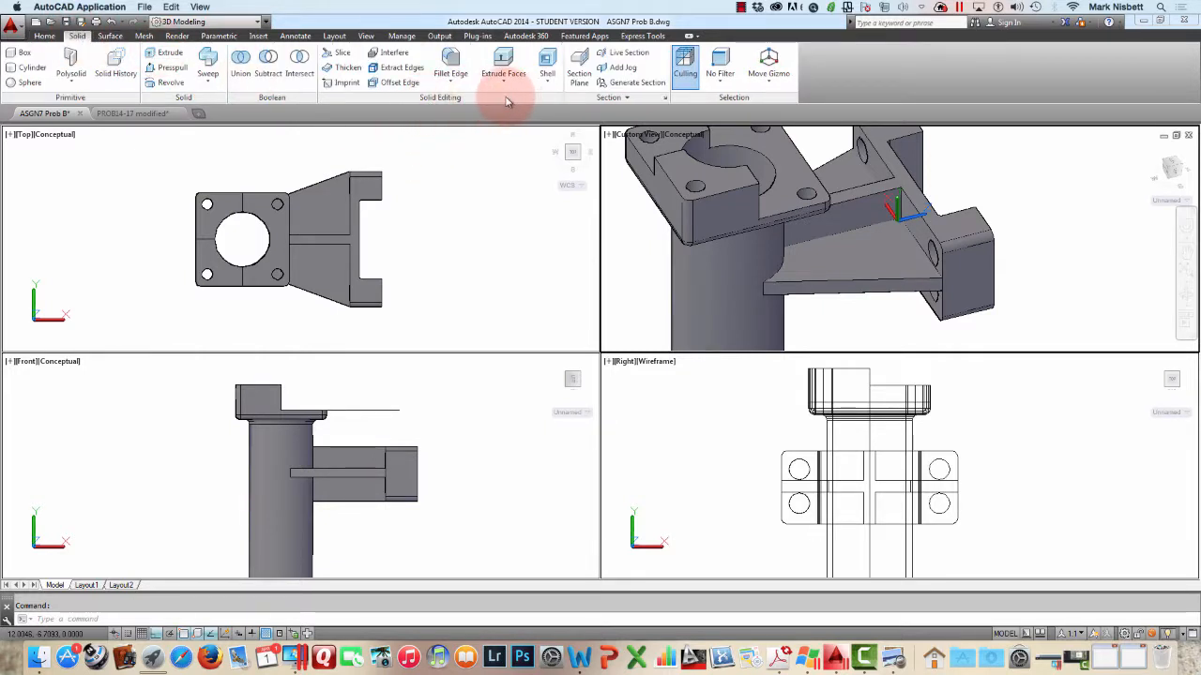
click(401, 83)
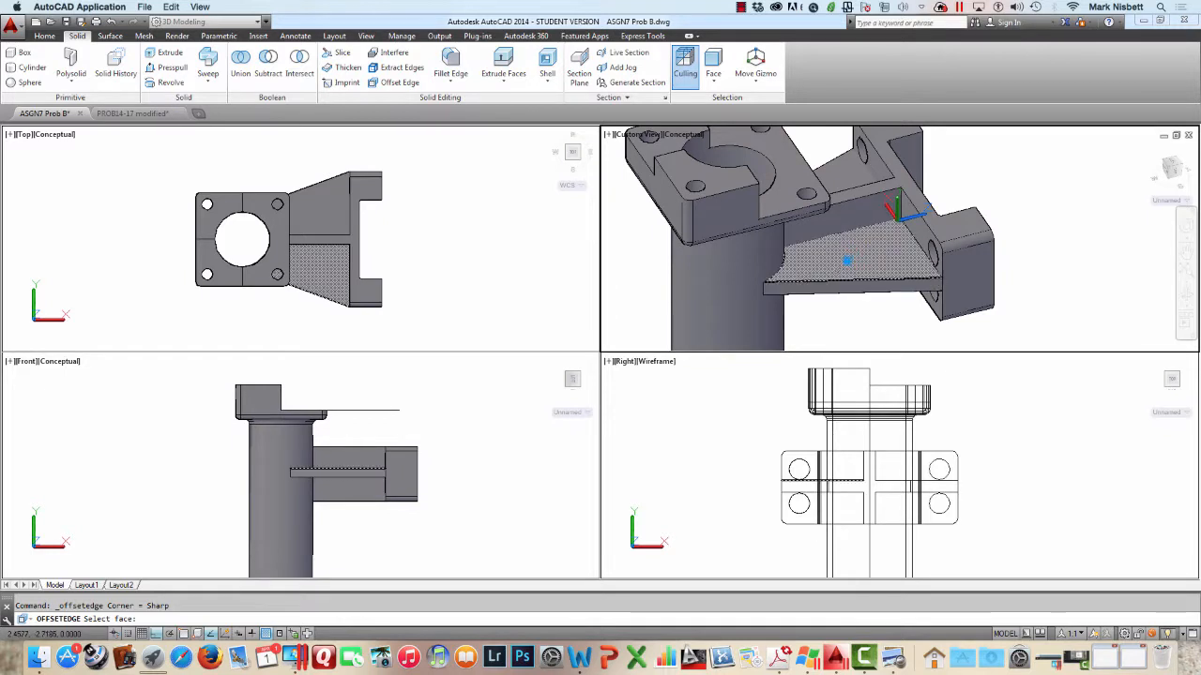
click(847, 260)
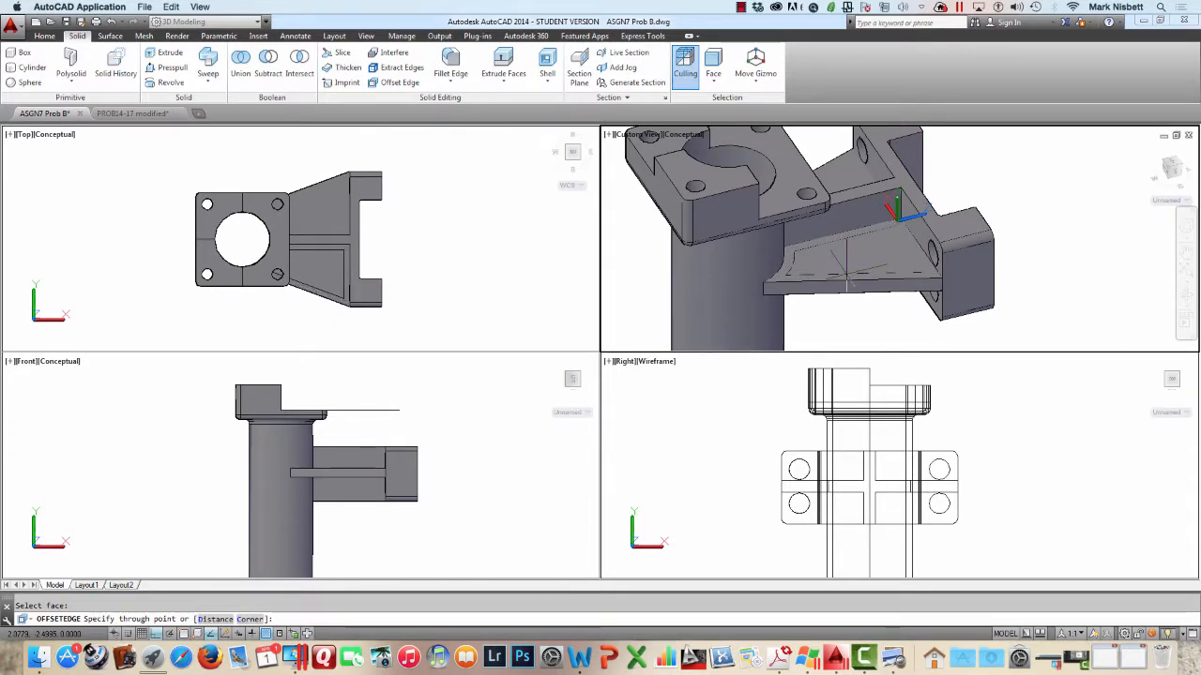
text(d)
key(Return)
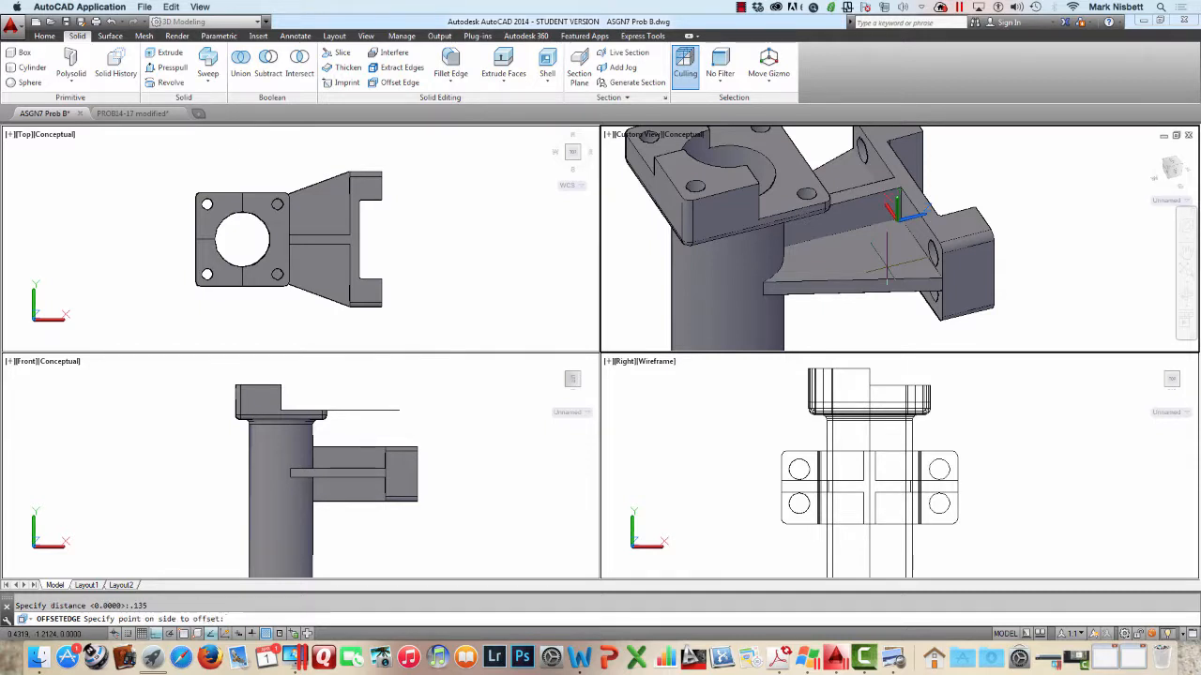
click(852, 235)
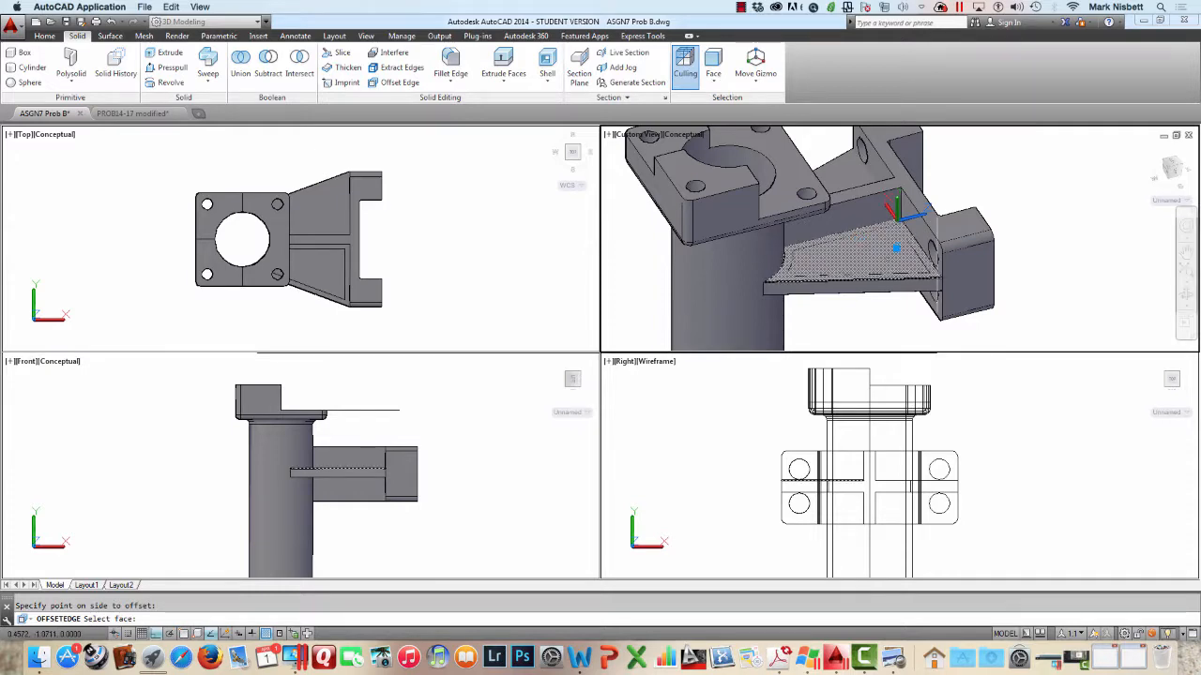
key(Escape)
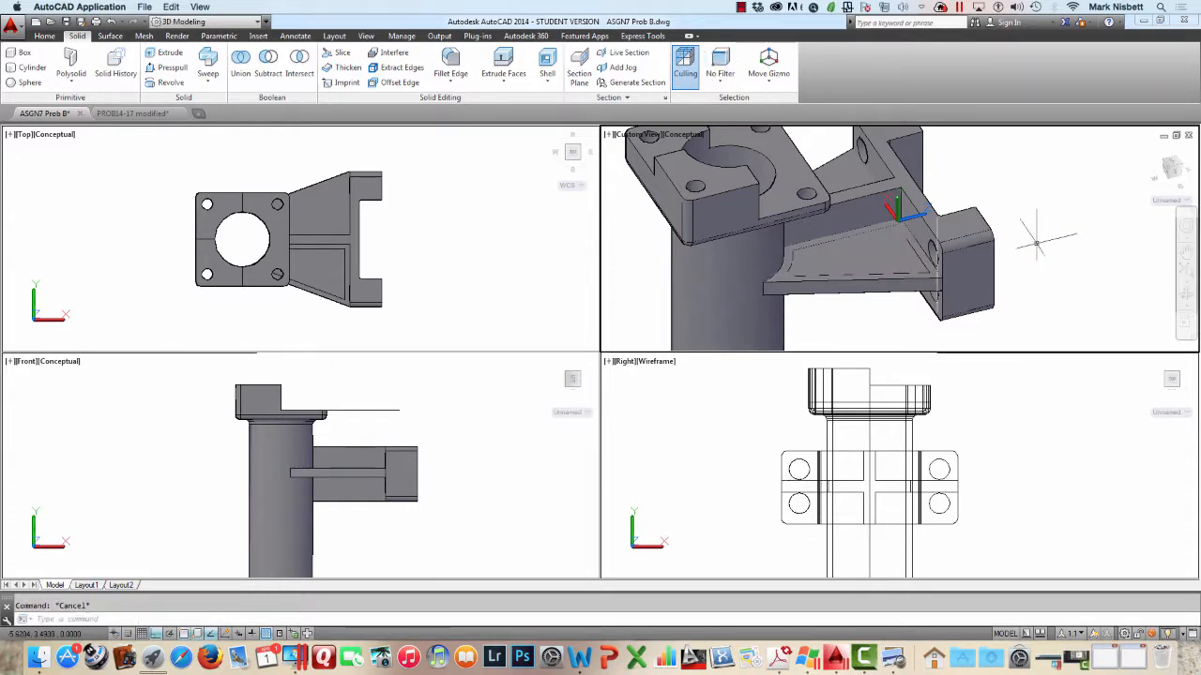
Offset the edges of the matching web face on the opposite side of the central rib inward by 0.135
shift+middle_drag(1035, 244, 992, 212)
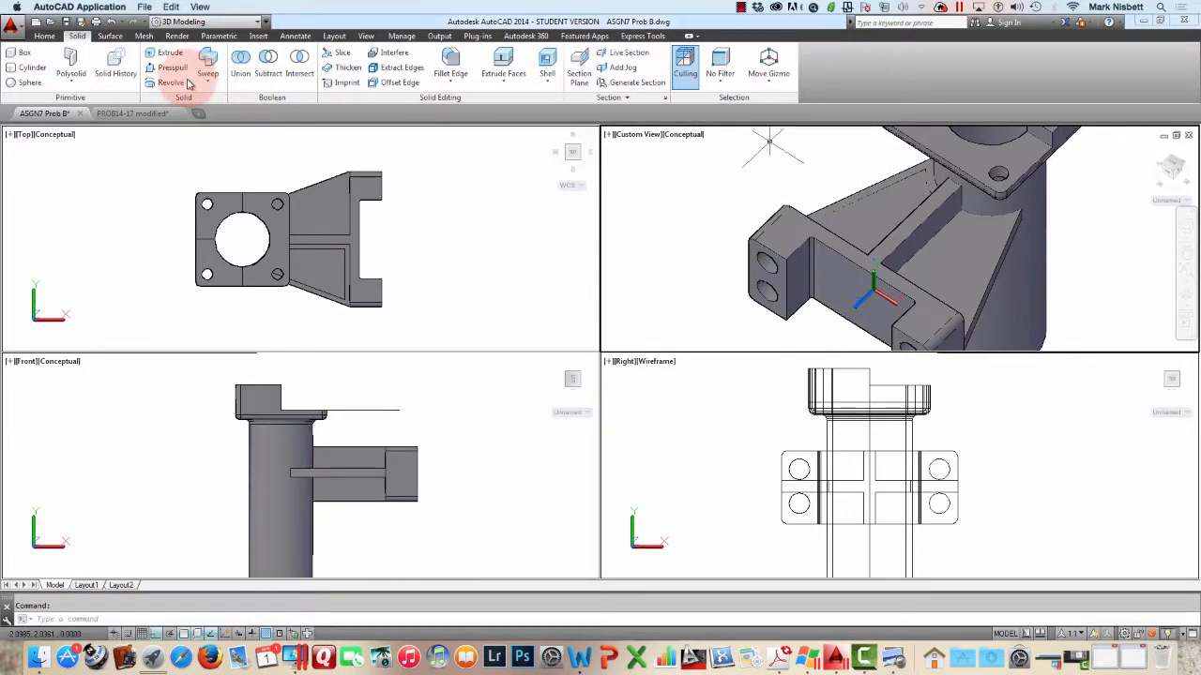
click(396, 83)
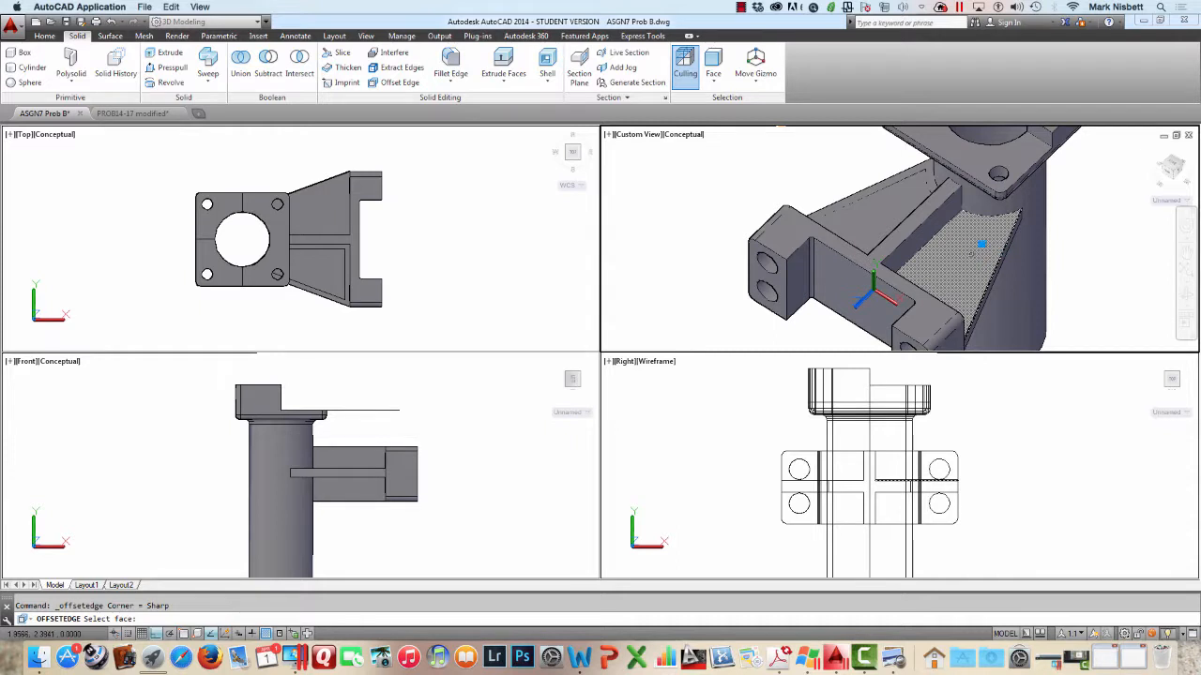
click(981, 245)
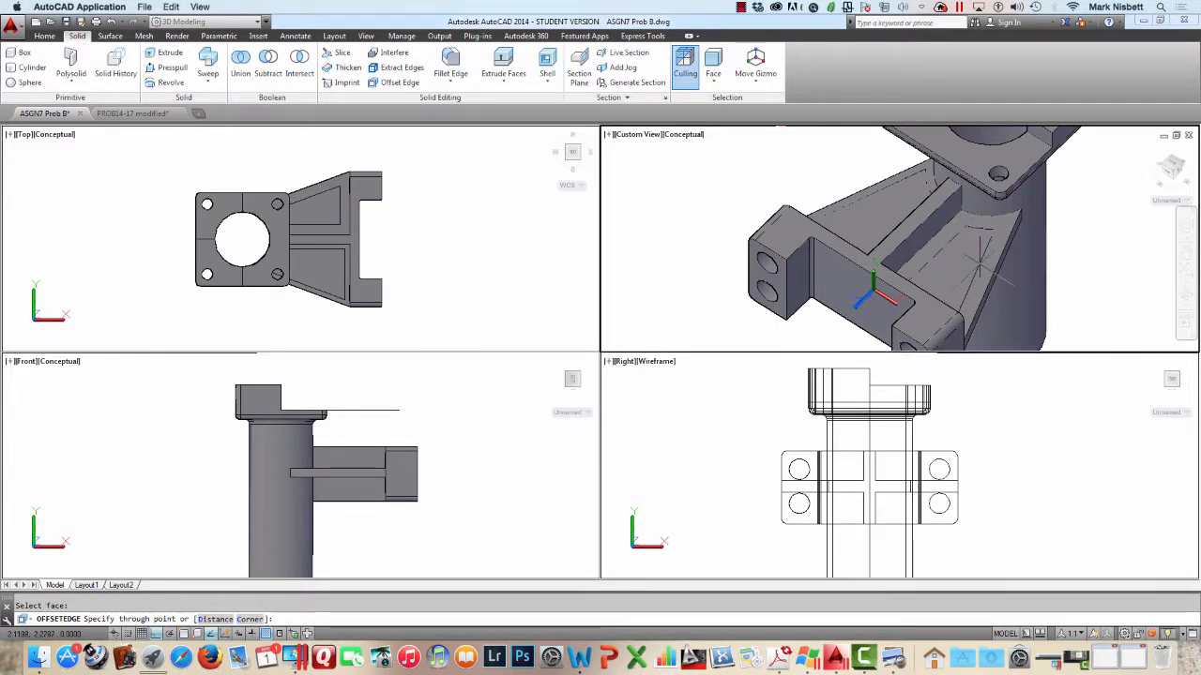
text(D)
key(Return)
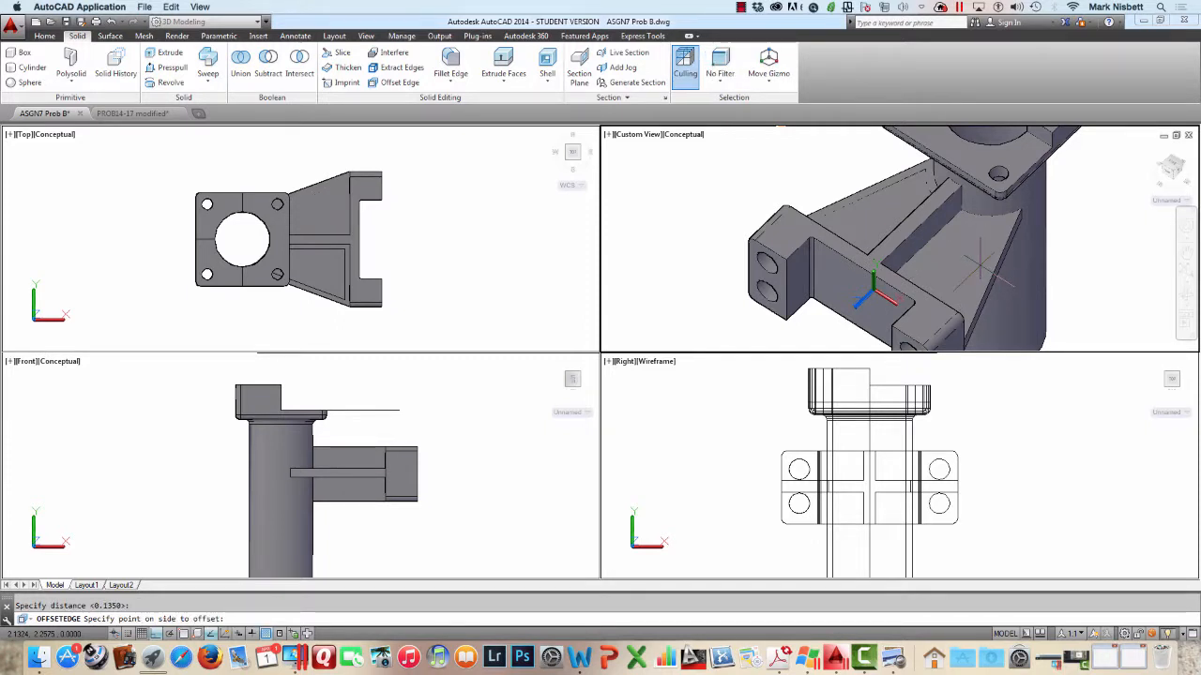
key(Escape)
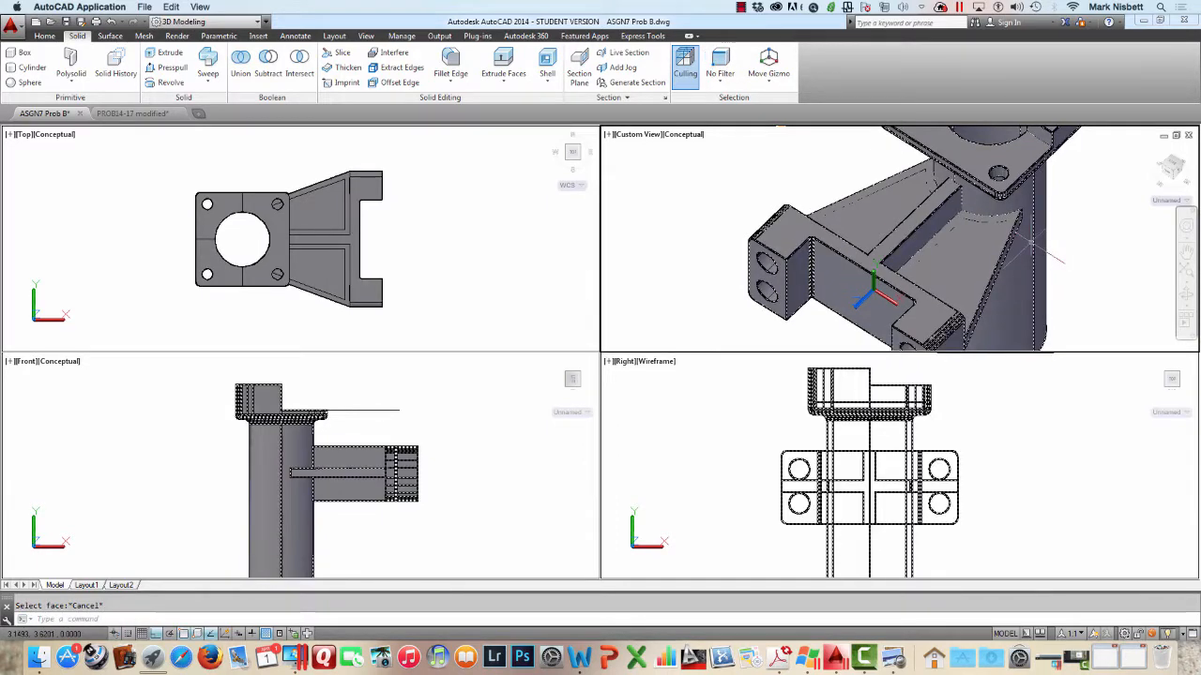
shift+middle_drag(1057, 251, 1011, 272)
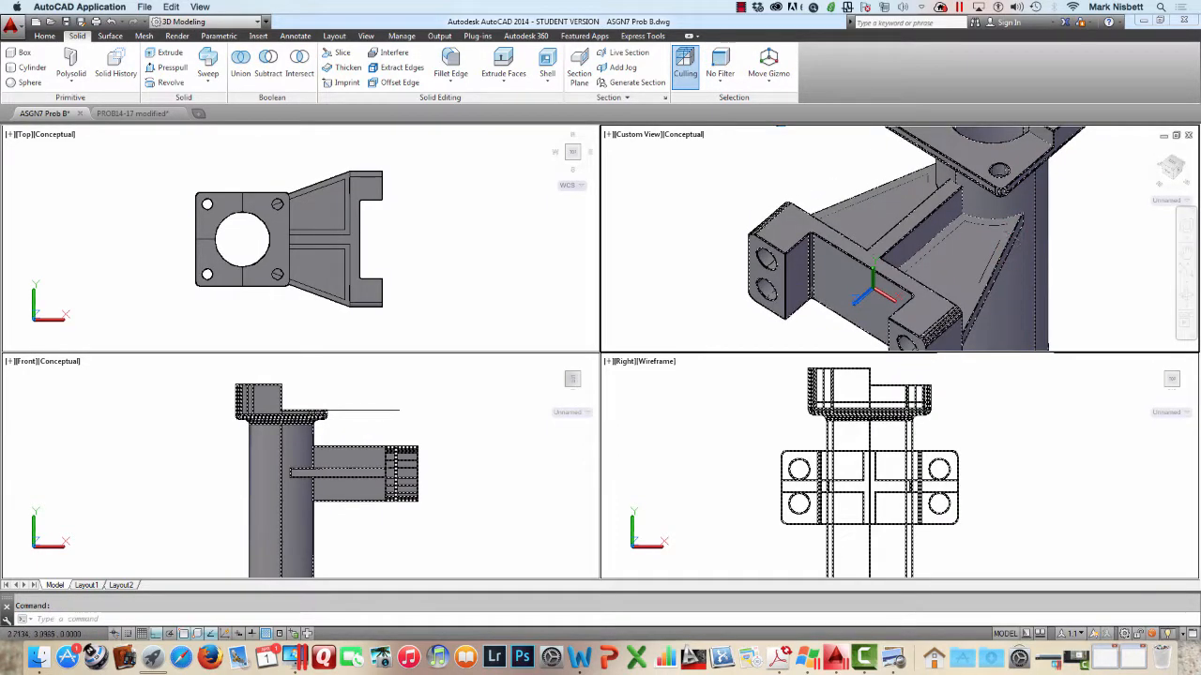
click(172, 67)
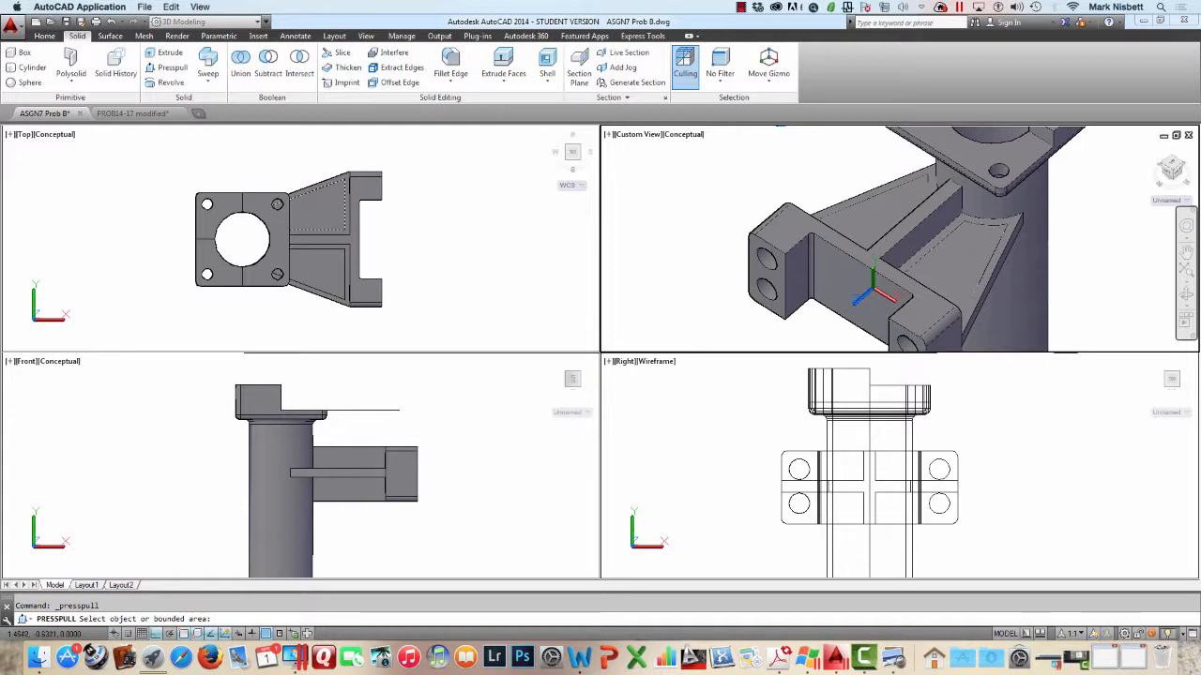
click(985, 258)
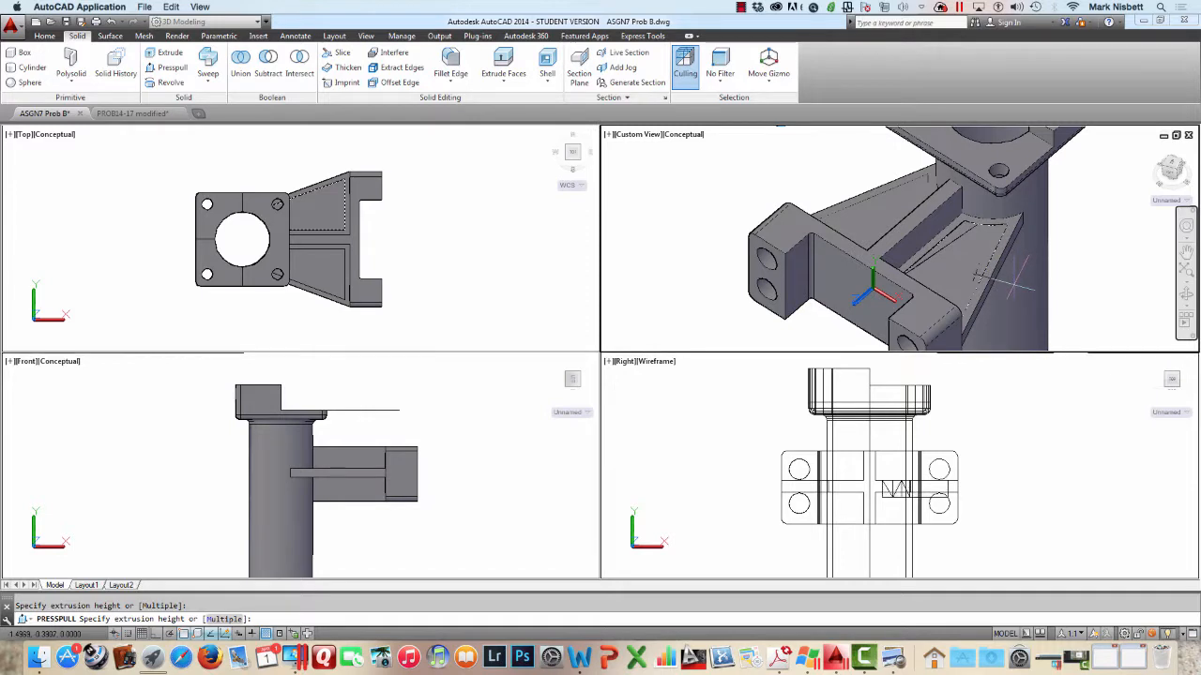
click(1021, 400)
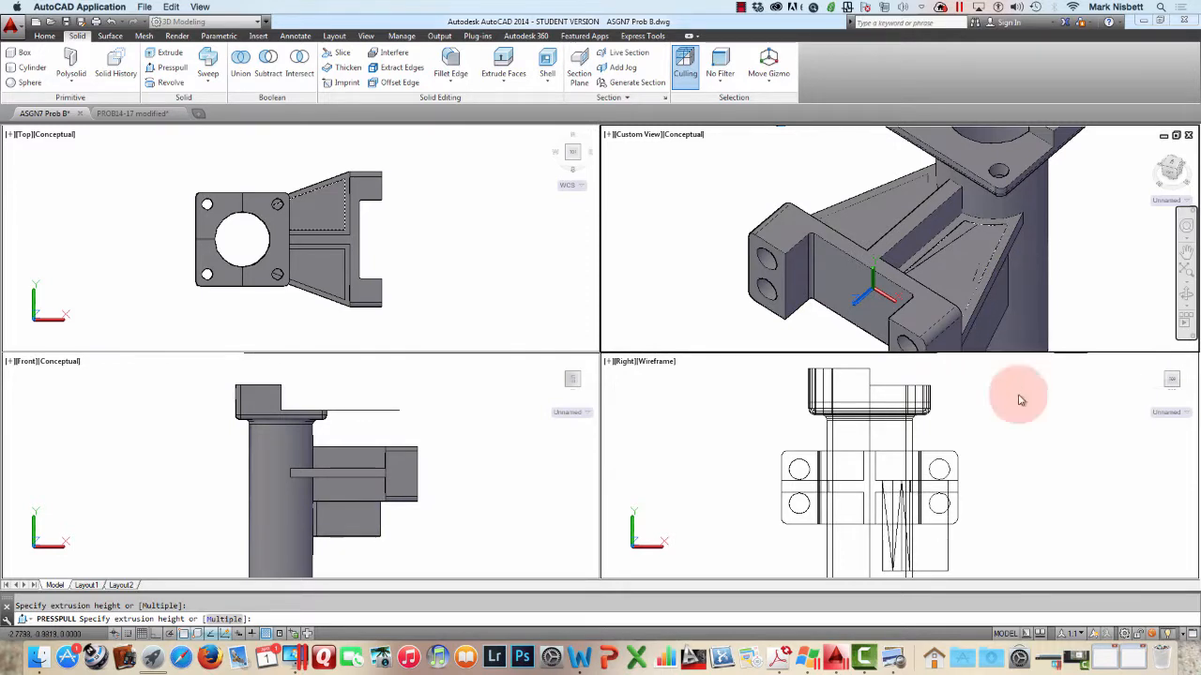
click(1021, 315)
click(364, 154)
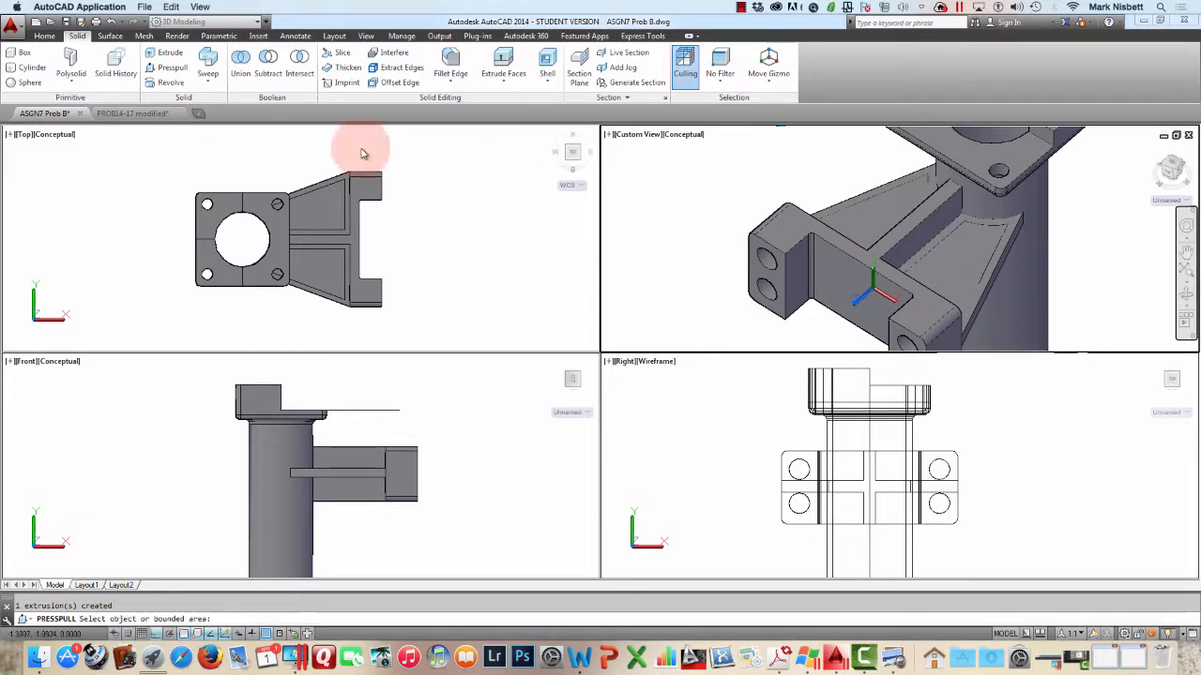
Look up the recess depth in the PROB14-17 modified drawing and try to press/pull the second web's offset area by 0.11
click(132, 114)
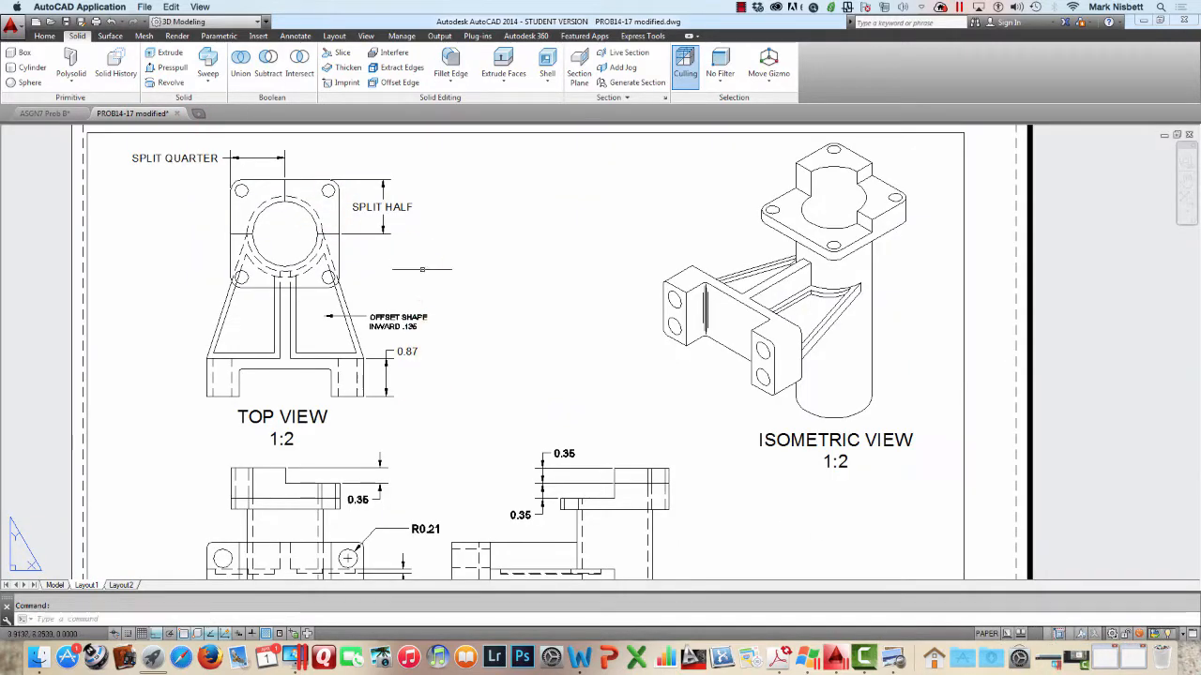
middle_drag(423, 511, 414, 357)
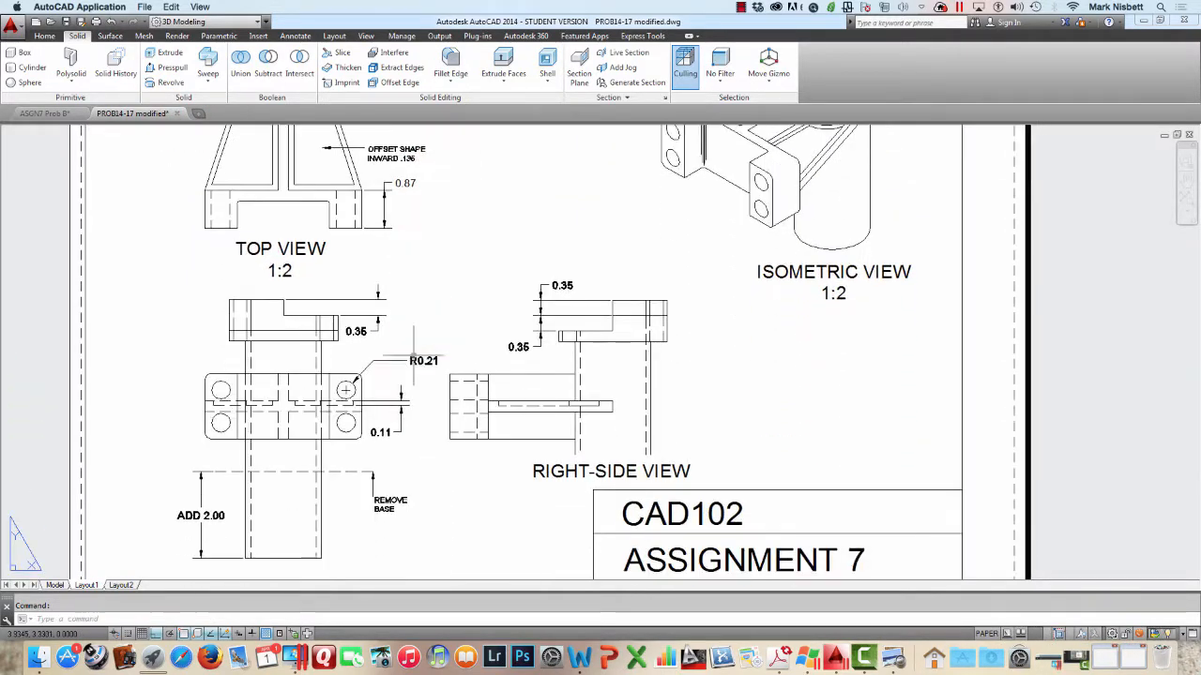
click(42, 113)
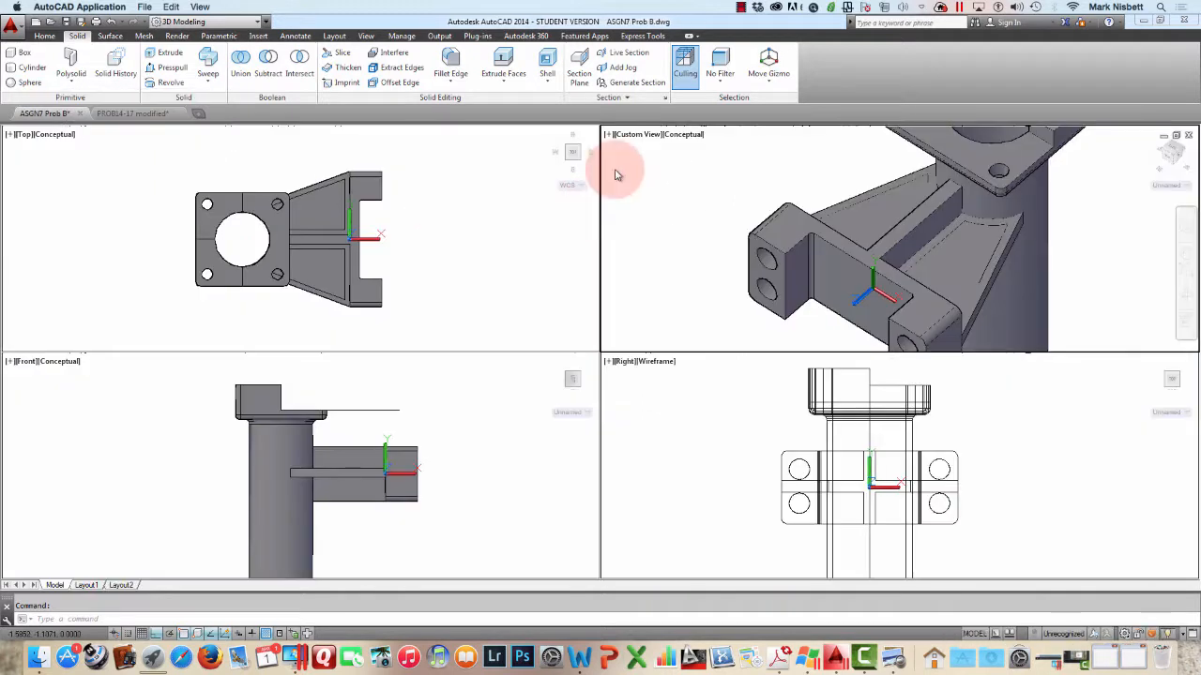
click(168, 69)
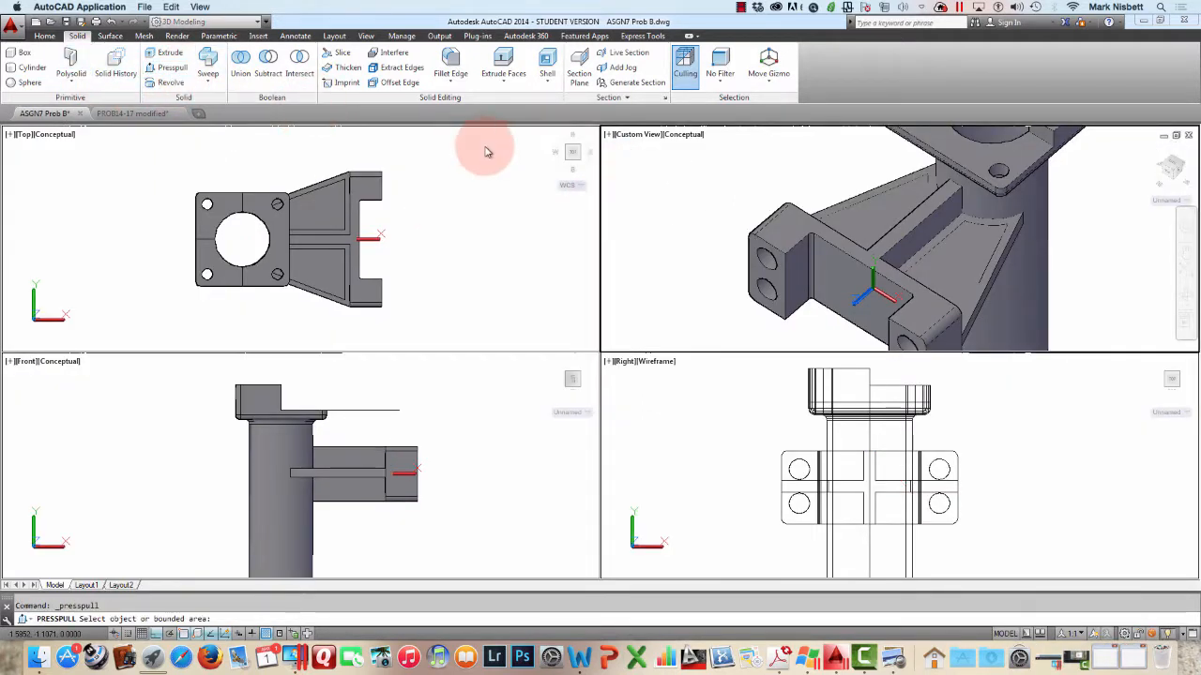
click(868, 236)
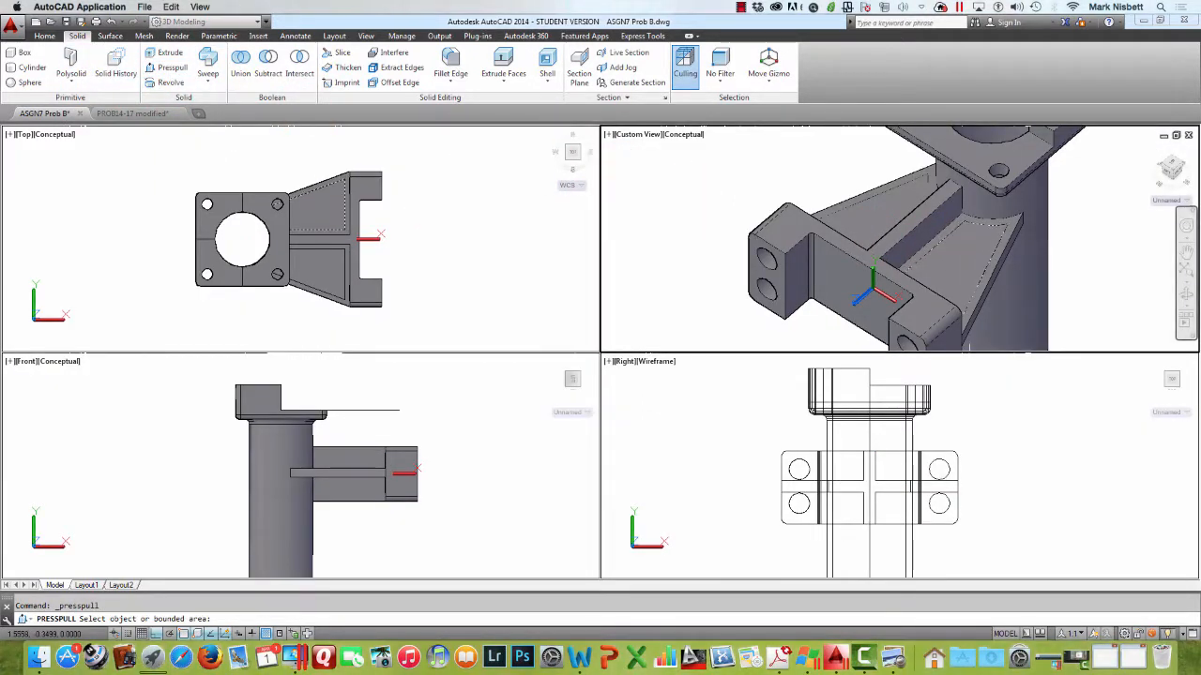
click(962, 240)
click(961, 239)
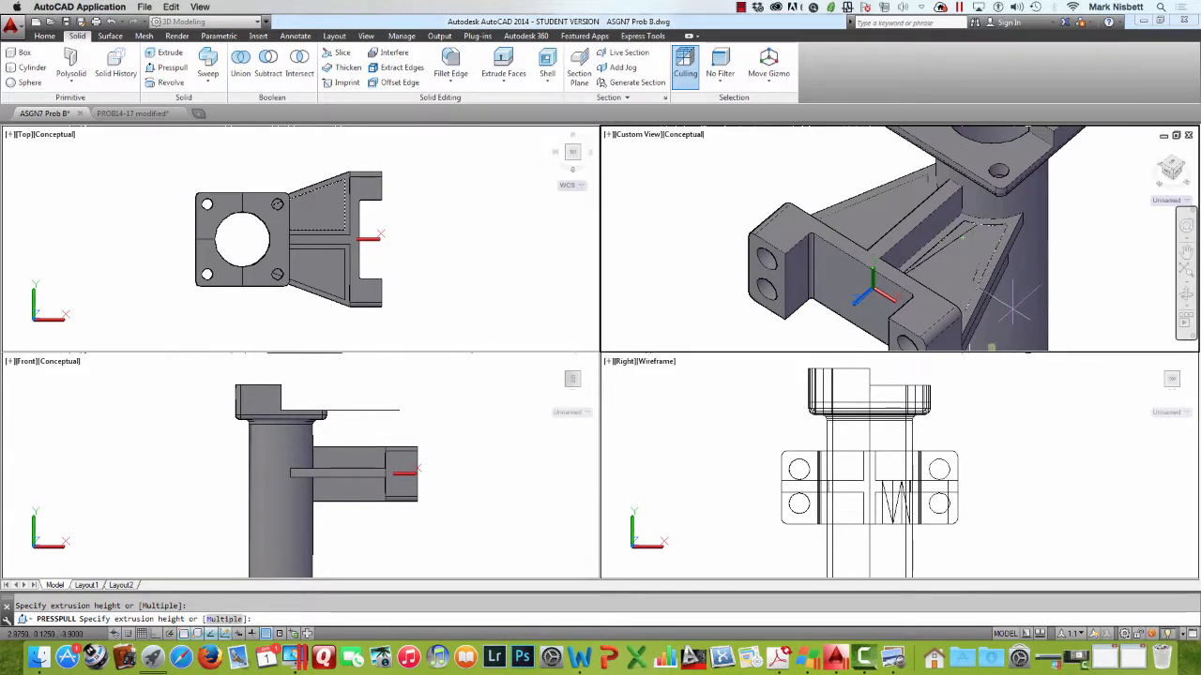
shift+middle_drag(1072, 303, 1022, 239)
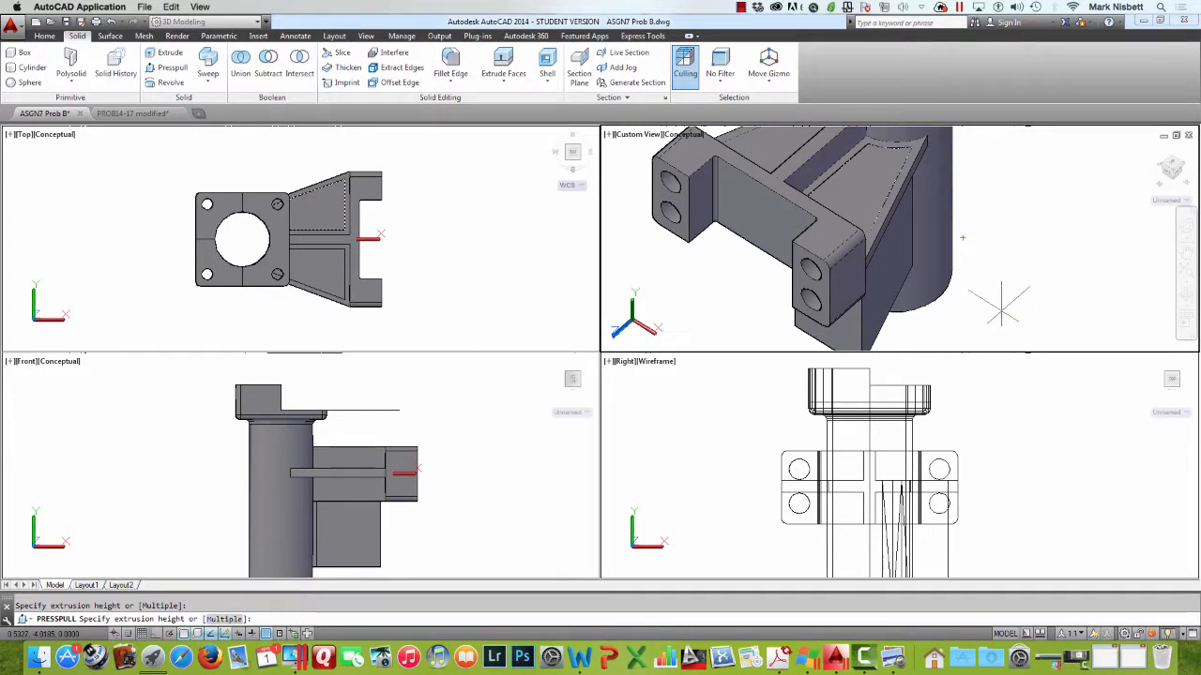
key(Return)
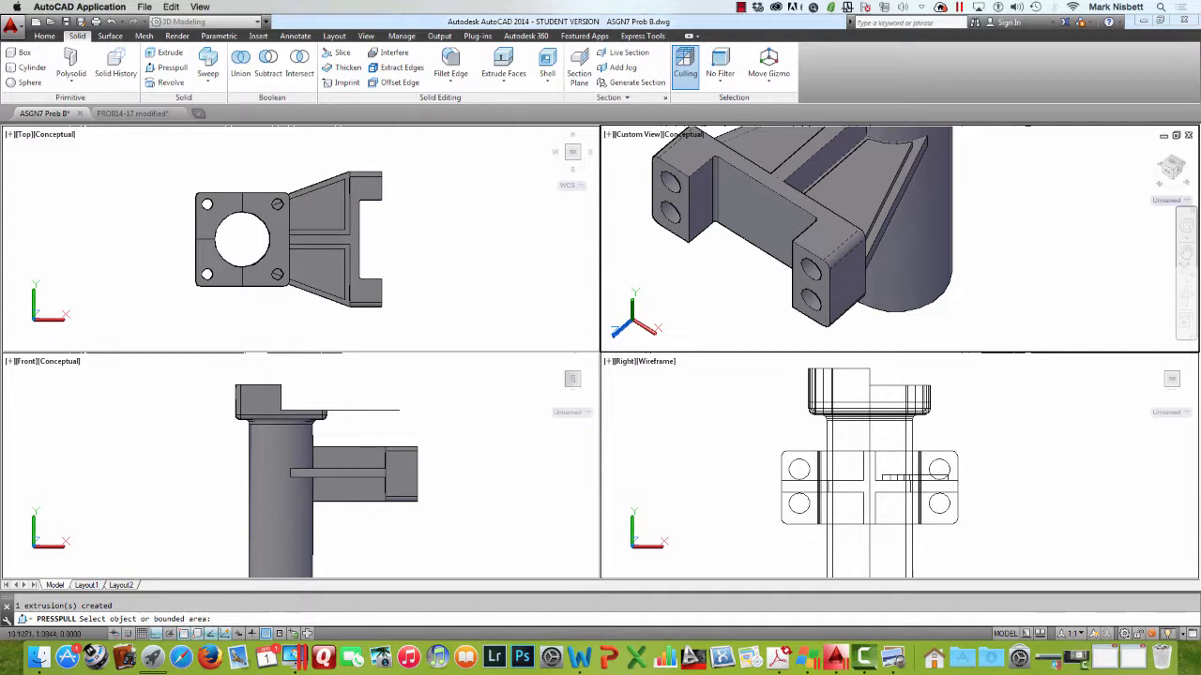
key(Return)
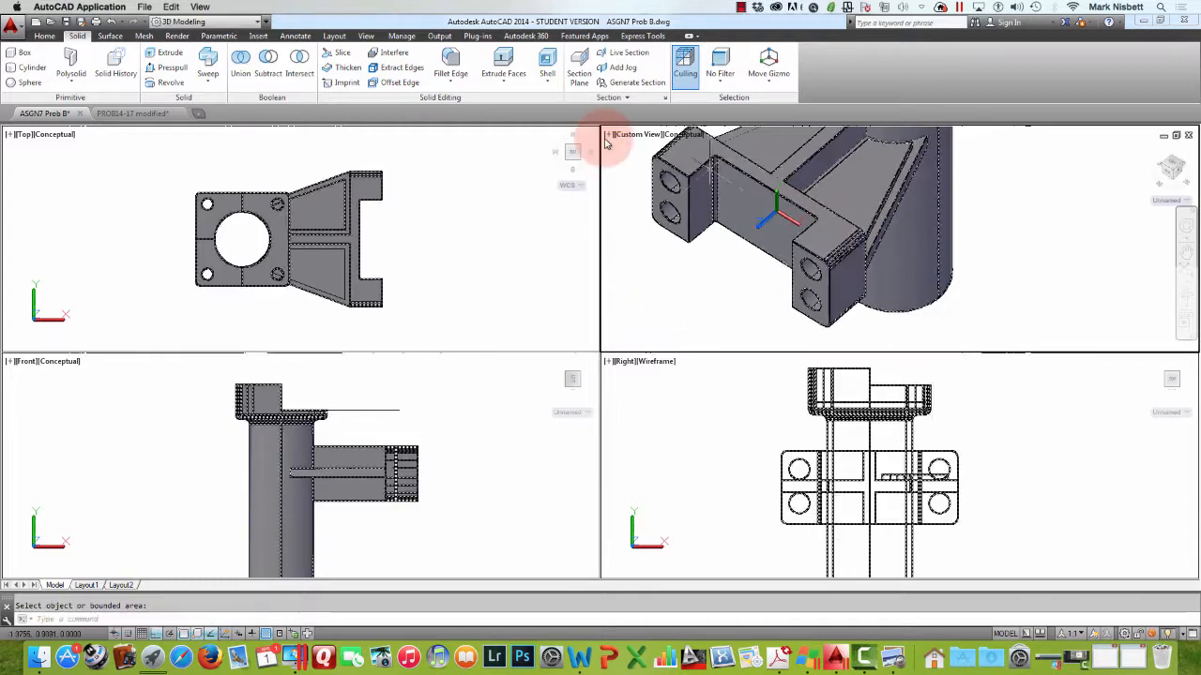
click(109, 22)
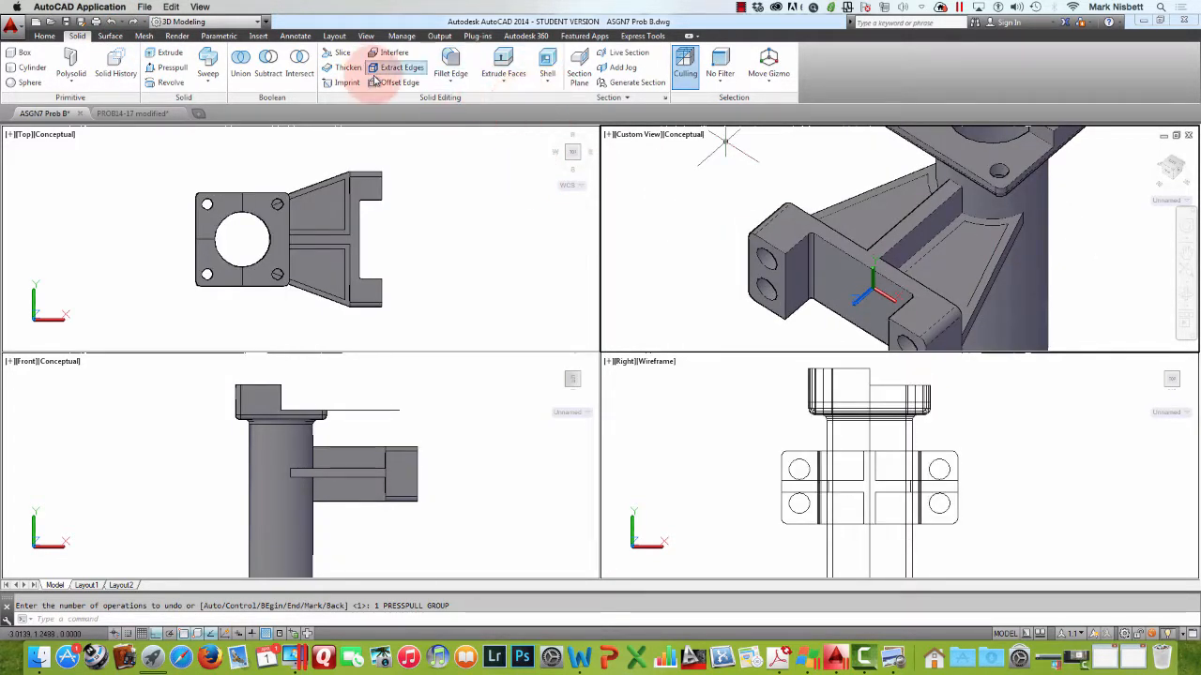
Try the 0.11 press/pull of the web's offset area again in a single viewport, then return to multiple viewports
click(44, 35)
click(608, 83)
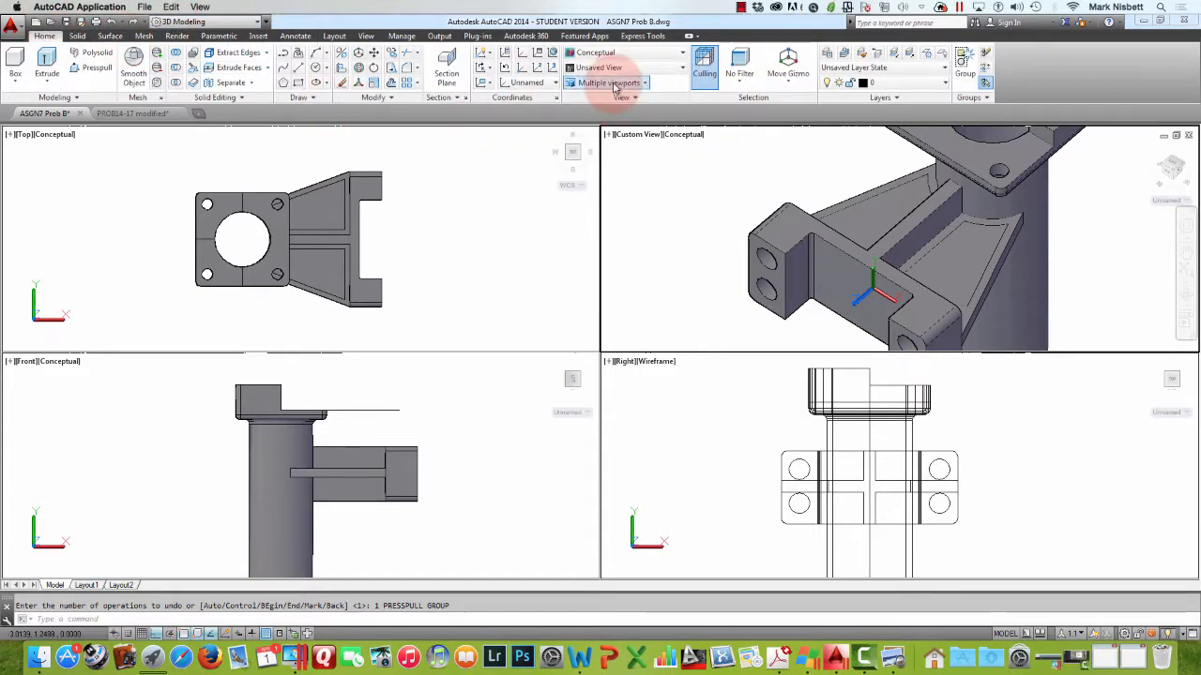
click(638, 131)
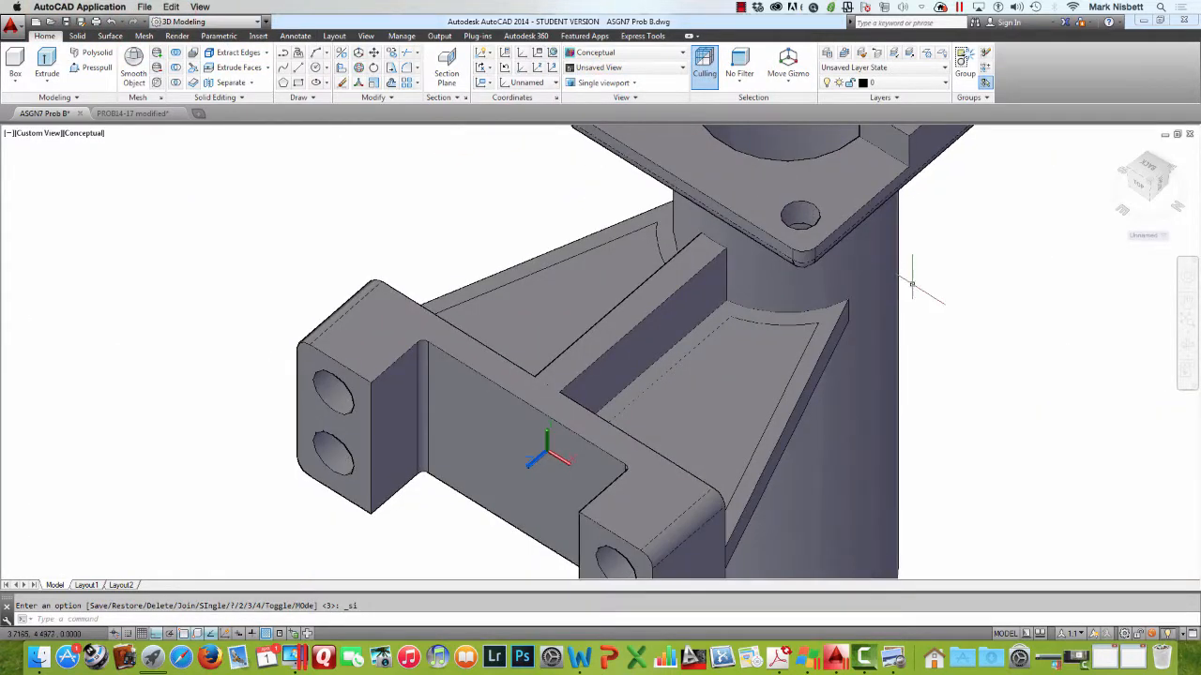
middle_drag(995, 335, 830, 164)
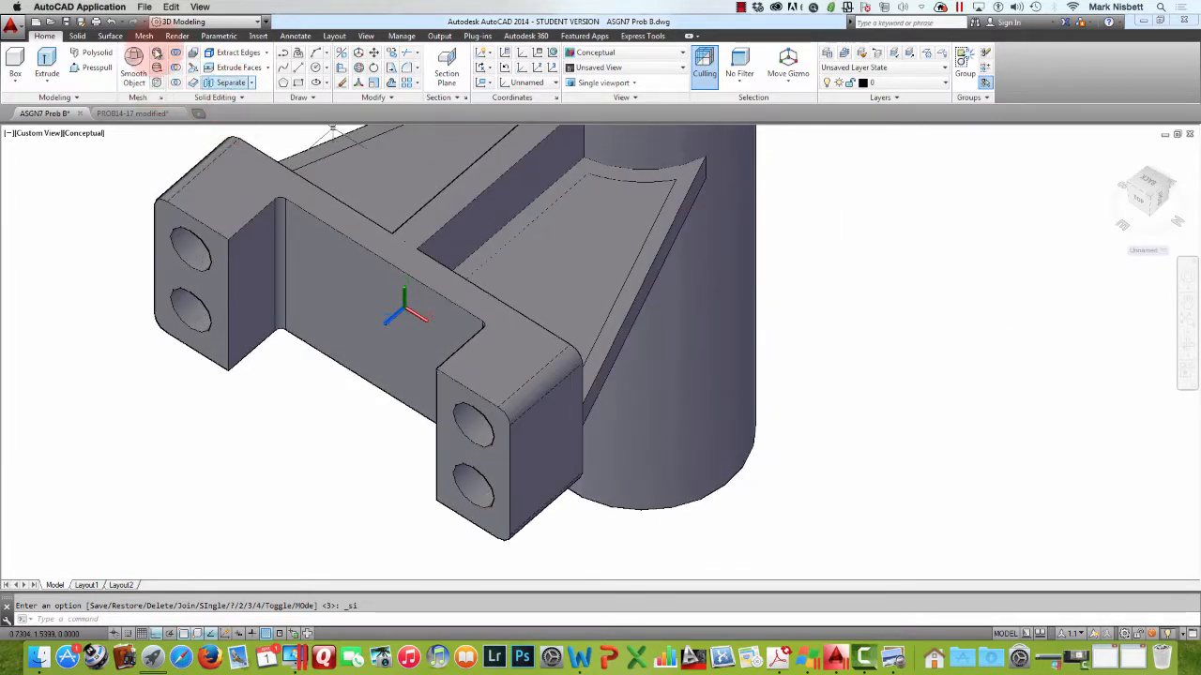
click(96, 71)
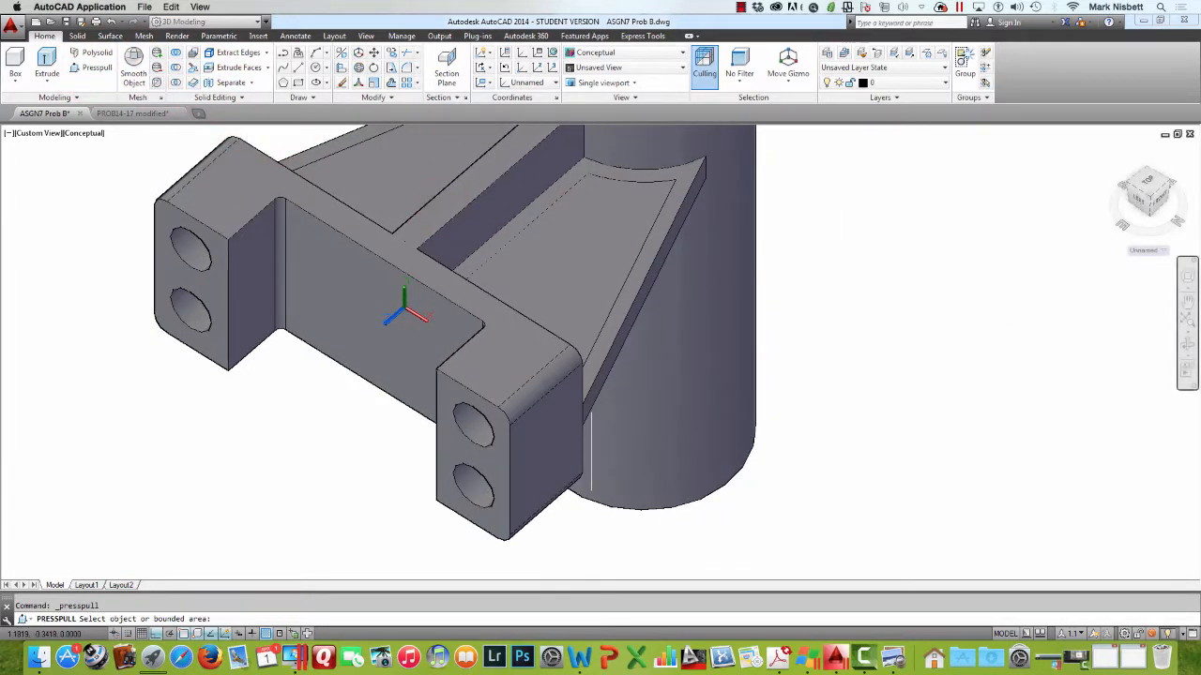
click(553, 241)
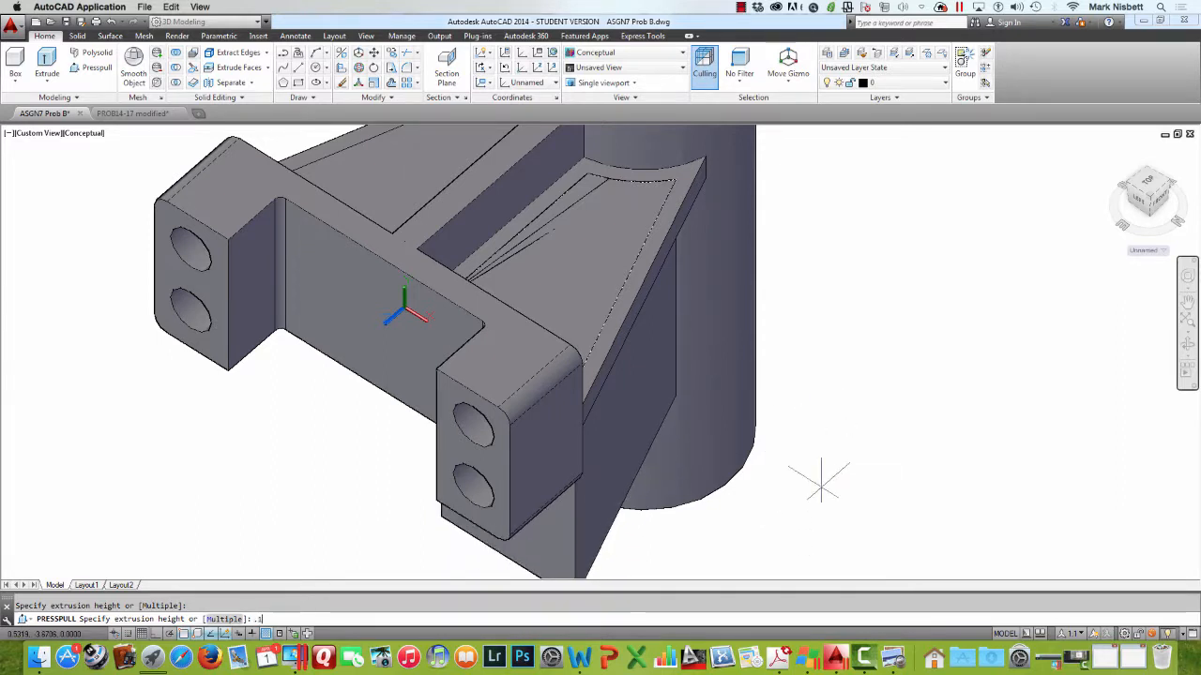
key(Return)
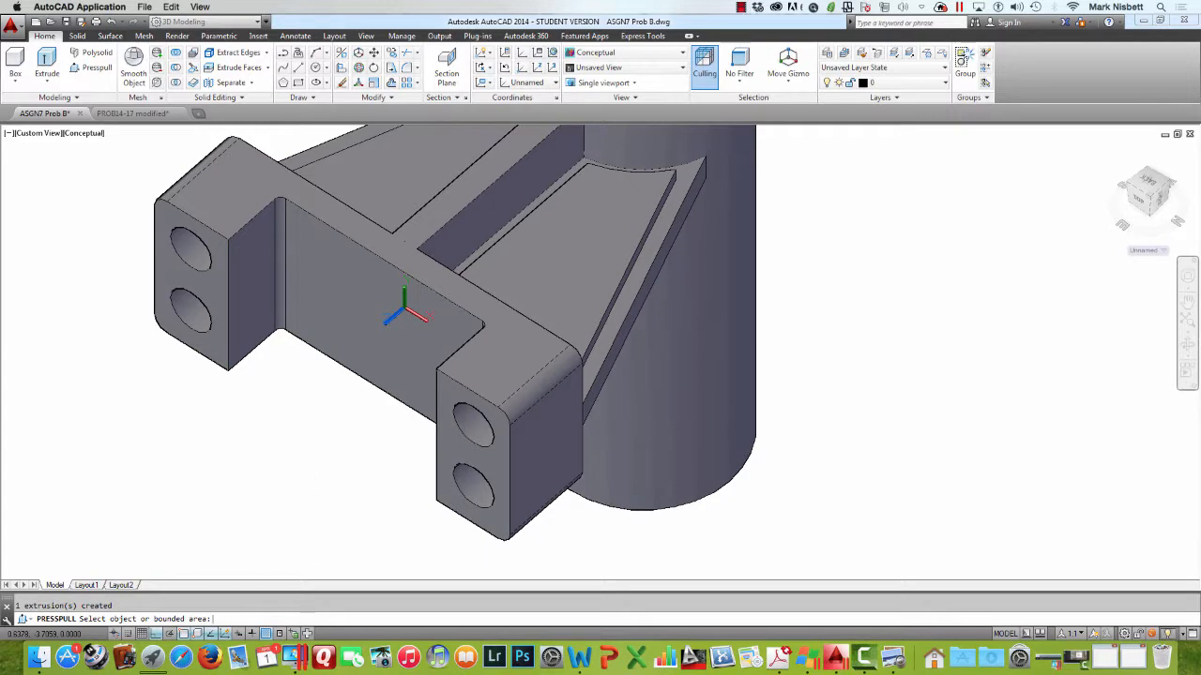
mouse_move(803, 321)
shift+middle_down()
mouse_move(750, 332)
mouse_move(665, 261)
mouse_move(550, 233)
mouse_move(820, 263)
mouse_move(870, 294)
mouse_move(753, 269)
mouse_move(764, 278)
shift+middle_up()
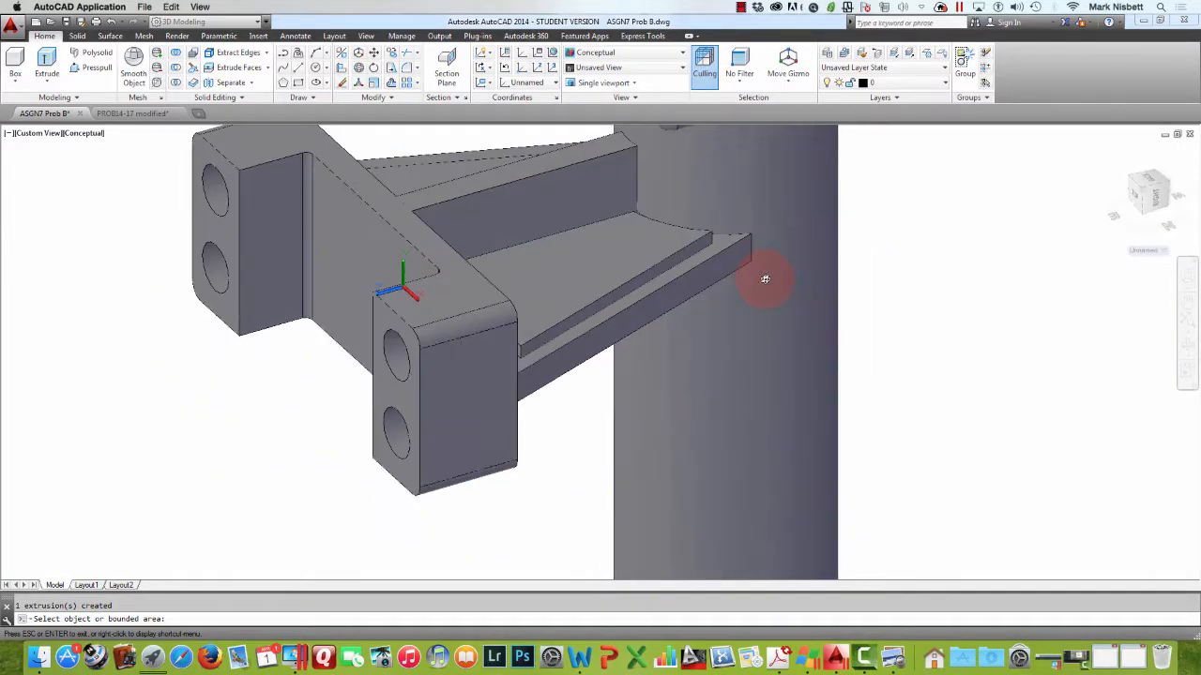
click(111, 20)
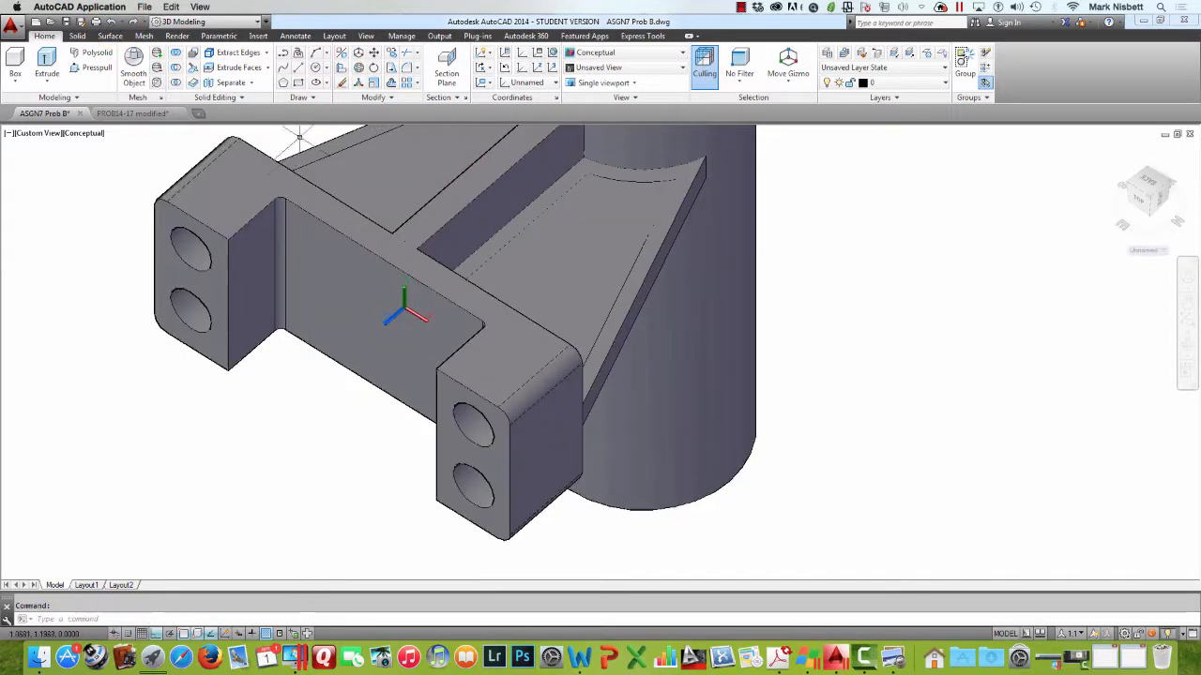
click(615, 82)
click(614, 169)
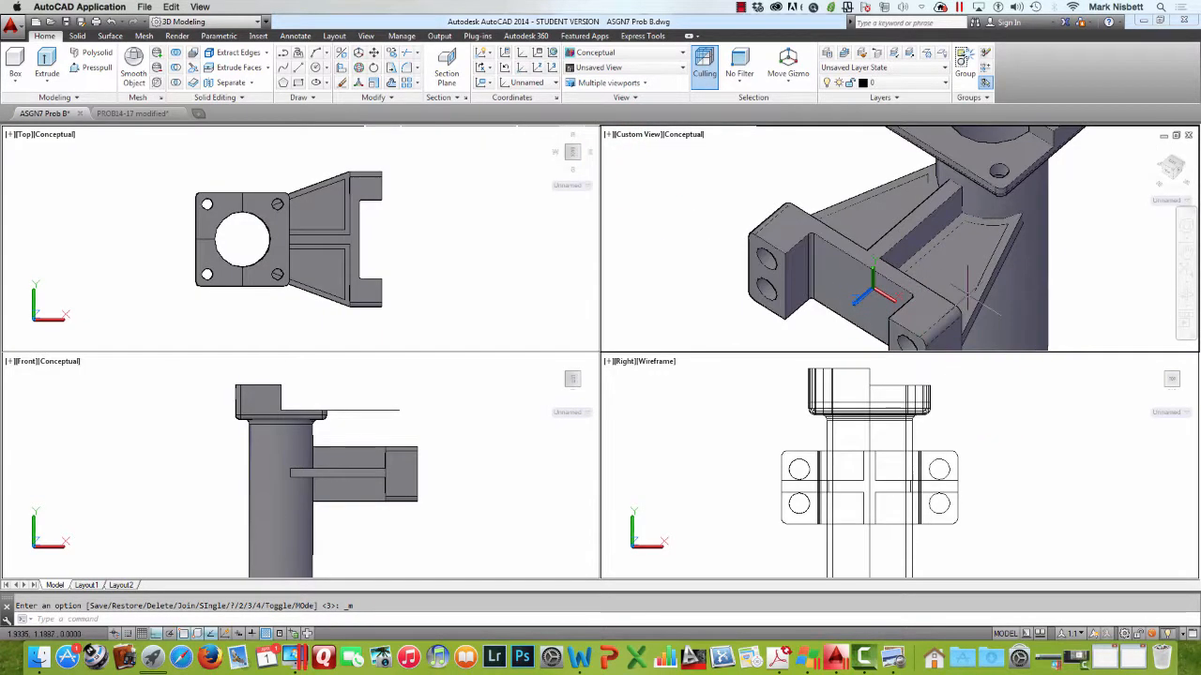
Try to press/pull the offset area of the web nearer the viewer, picking the direction in the Right viewport, and undo the result
click(982, 422)
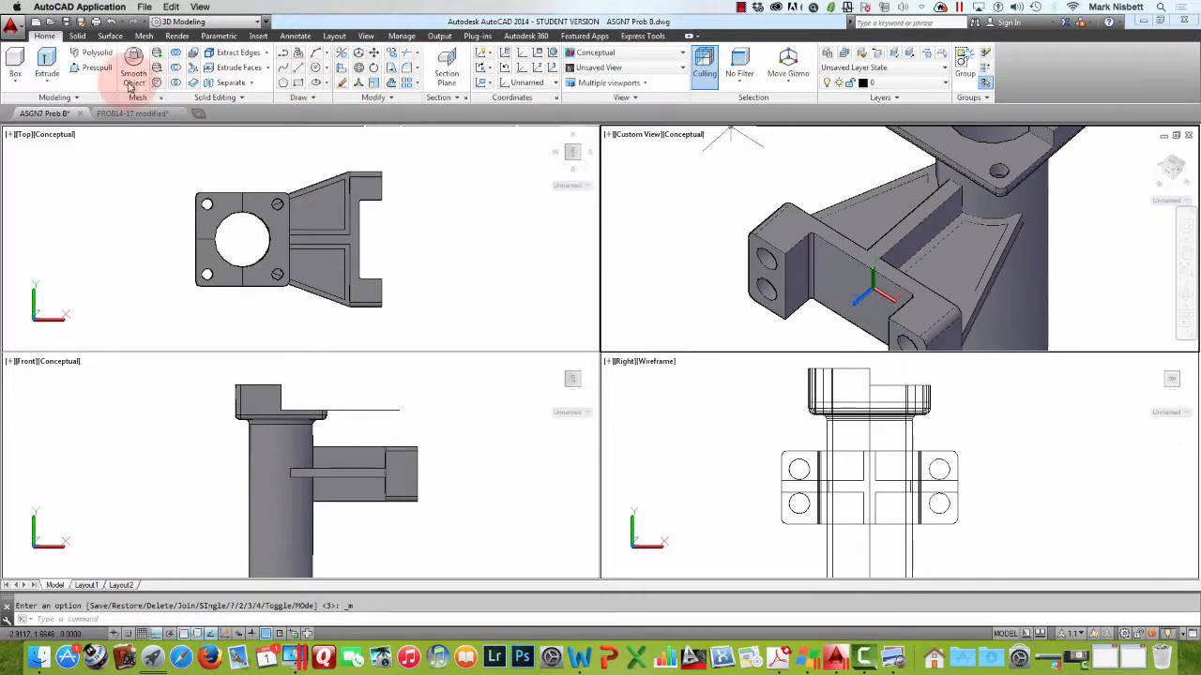
click(97, 67)
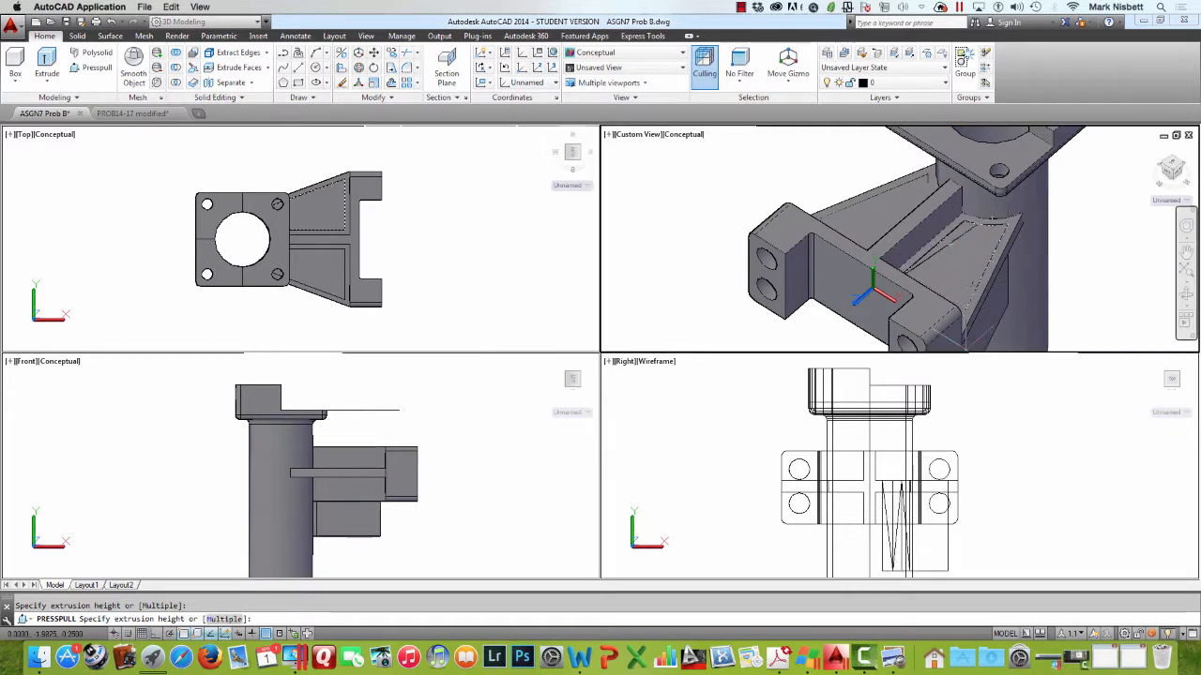
click(1001, 481)
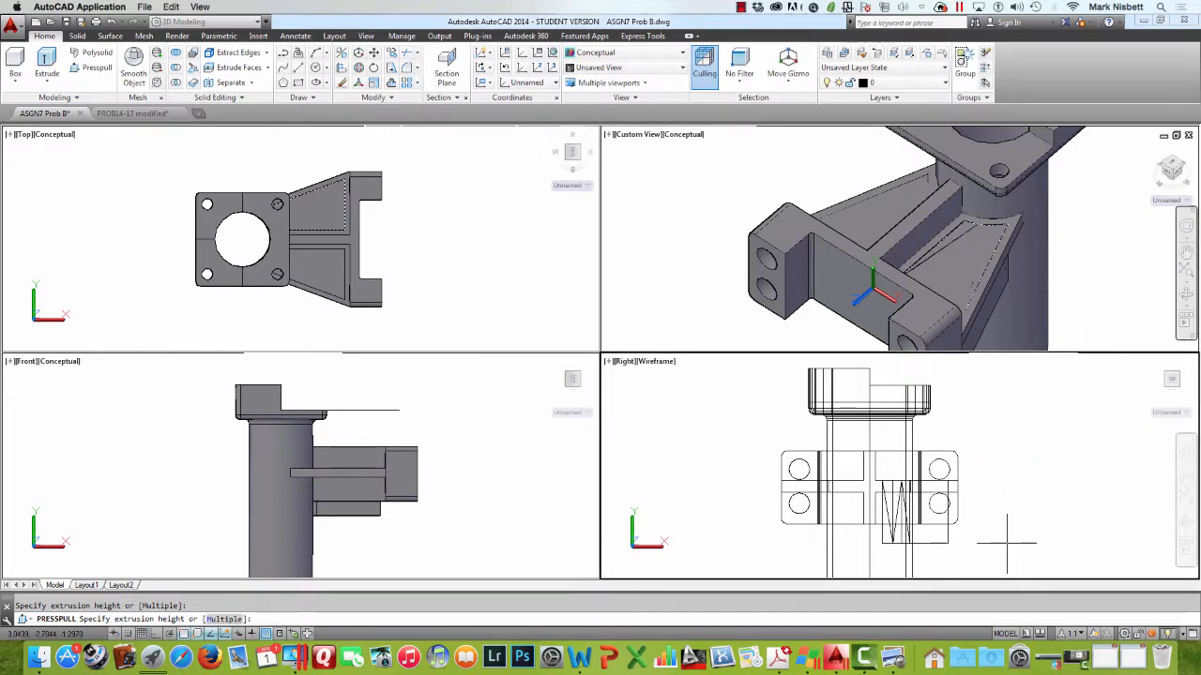
click(1002, 537)
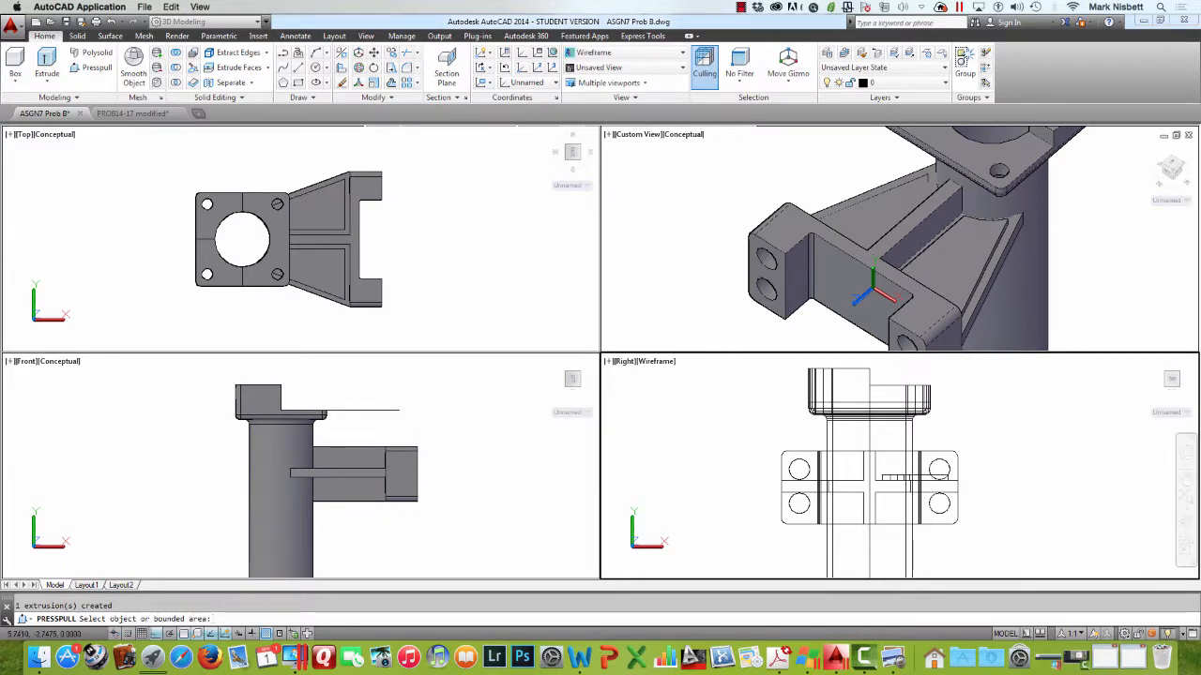
click(999, 303)
click(1057, 284)
key(Escape)
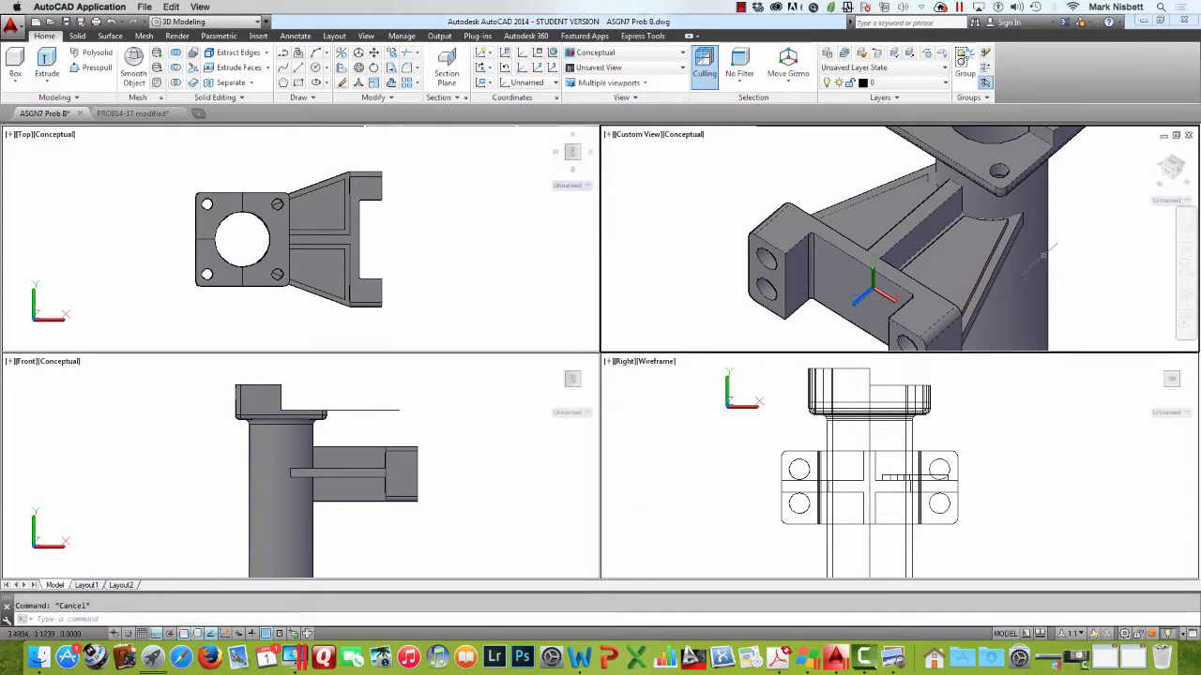
key(ctrl+a)
key(Escape)
click(1078, 254)
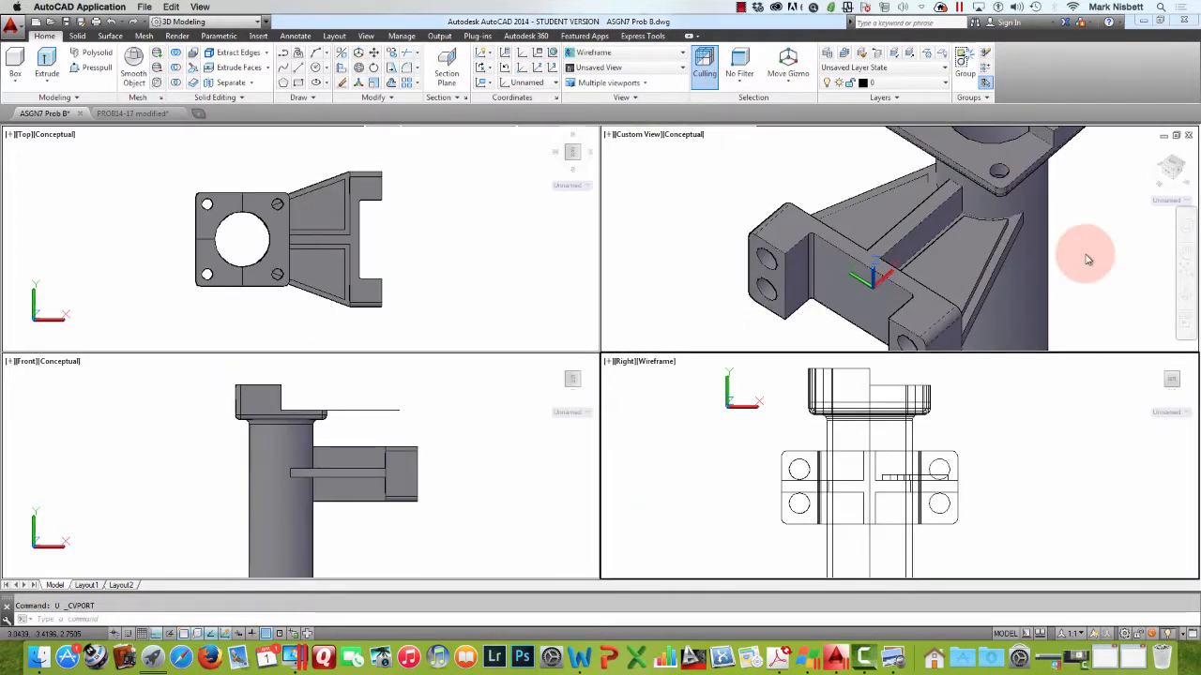
Press/pull the offset area of the web nearer the viewer downward by 0.11 to cut its recess
click(696, 137)
click(97, 68)
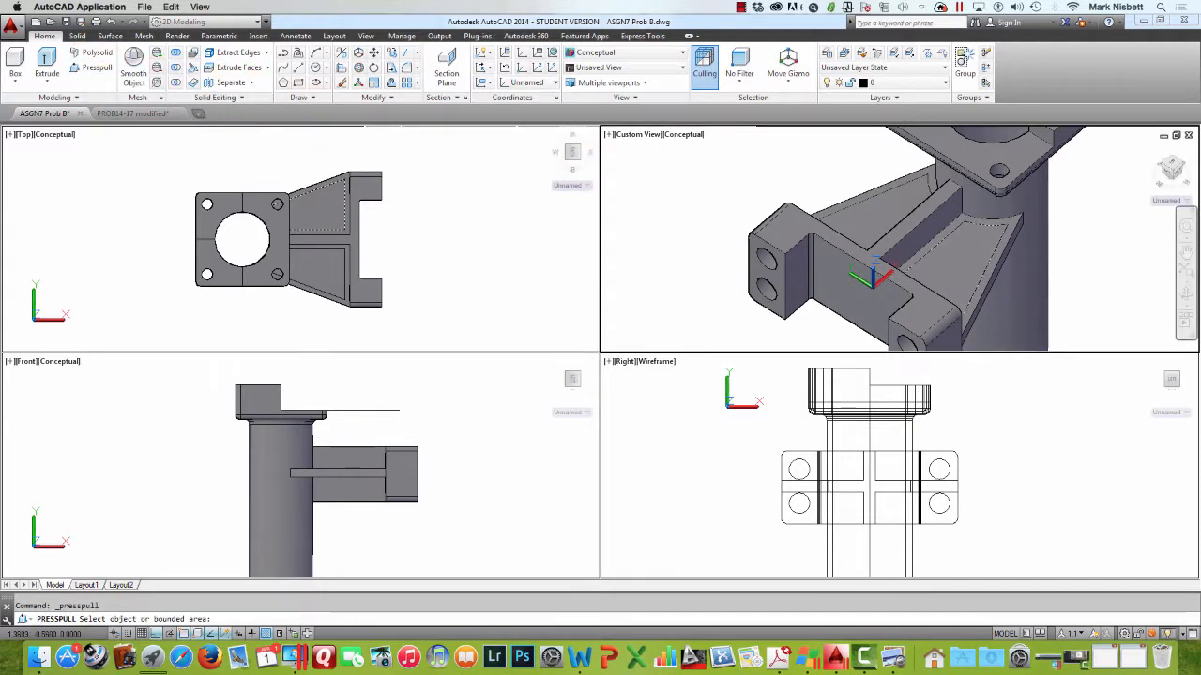
click(966, 258)
click(1031, 482)
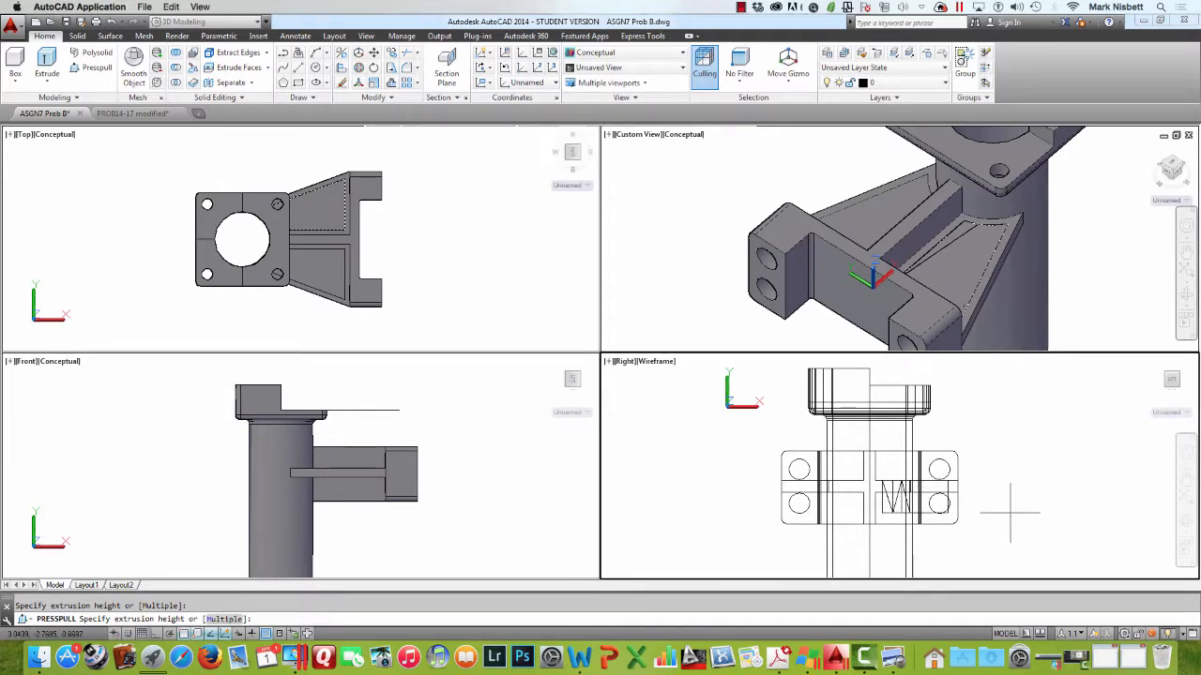
key(Return)
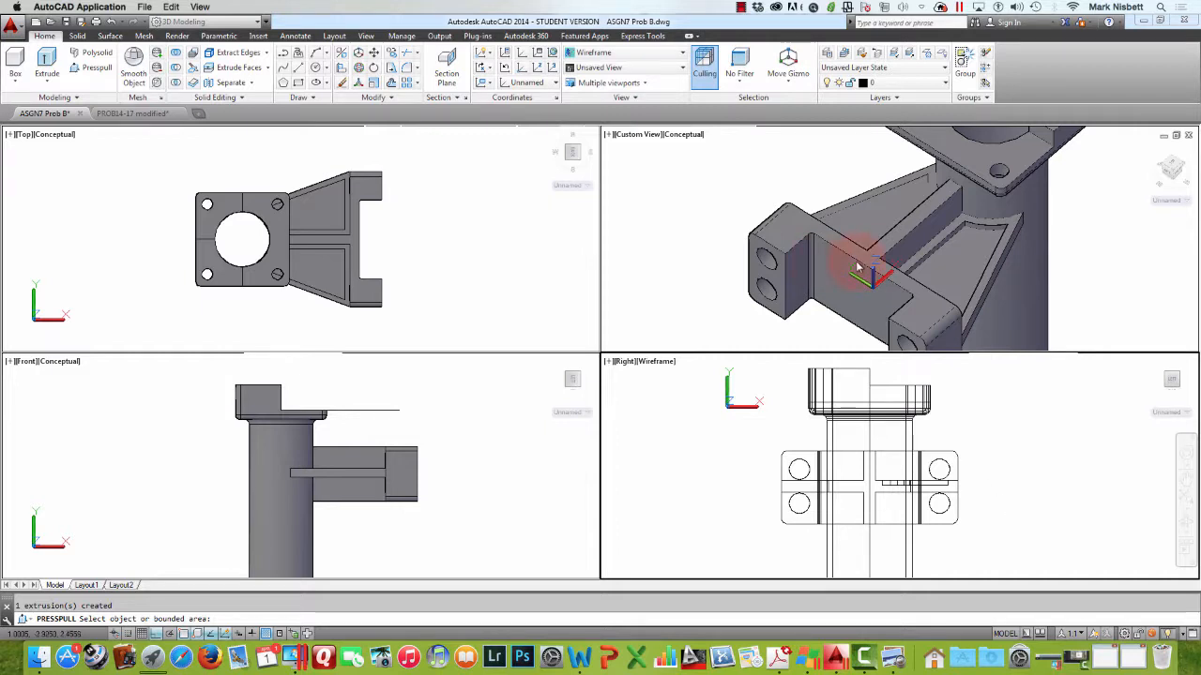
Press/pull the offset area of the far web on the other side of the central rib by -.11
click(859, 215)
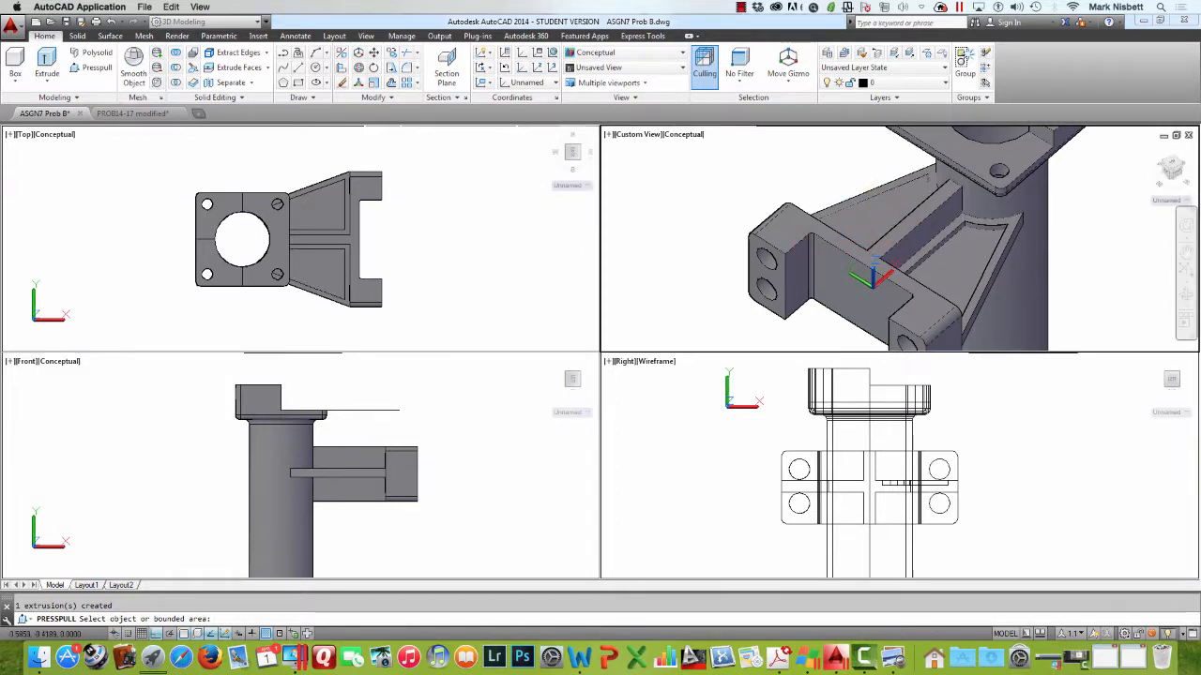
click(875, 220)
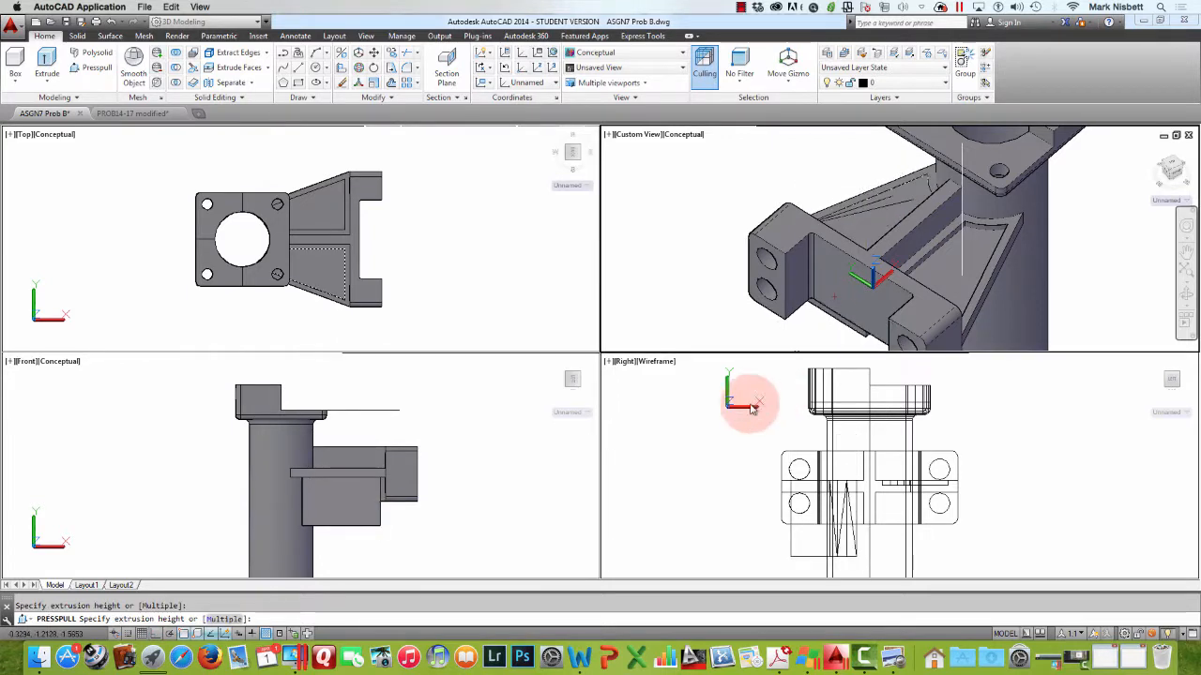
click(774, 433)
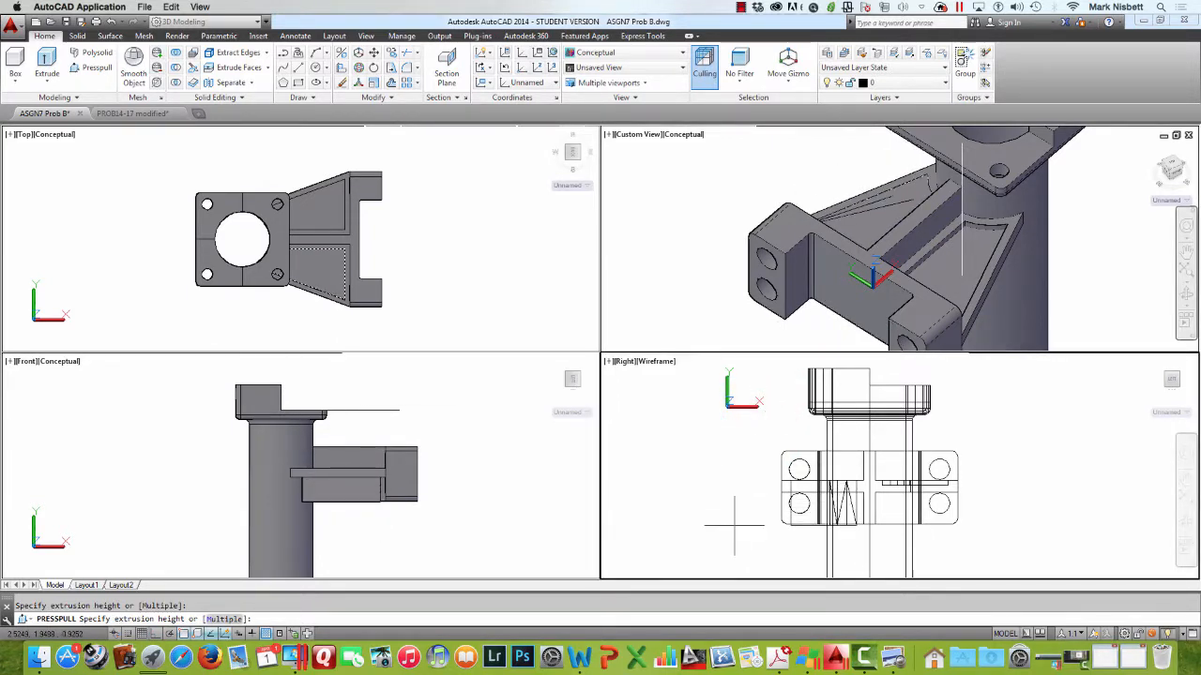
text(-.11)
key(Return)
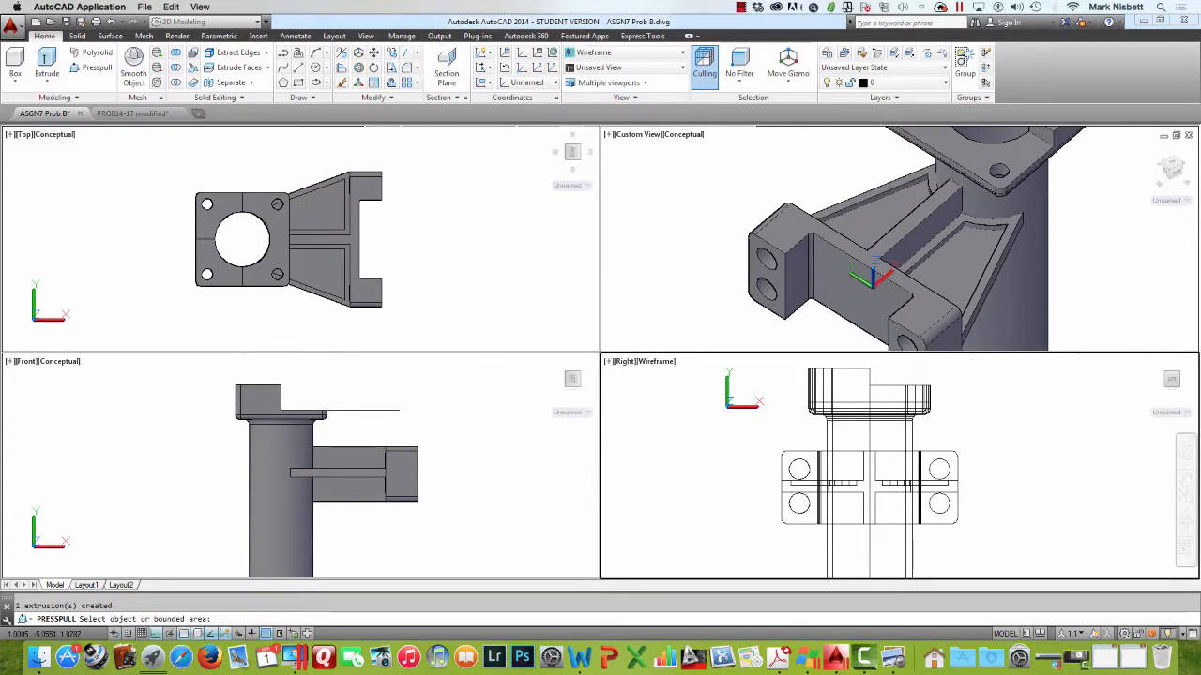
click(1045, 314)
key(Escape)
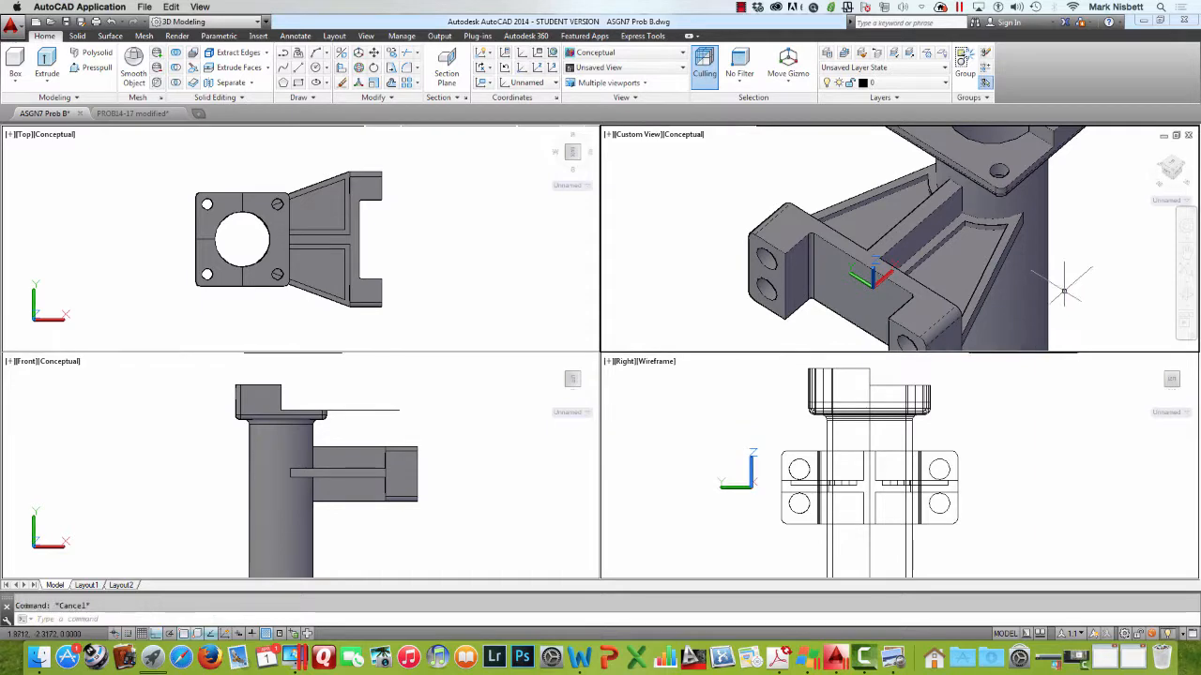
Examine the recessed webs in 3D and compare them with the top and isometric views of the PROB14-17 modified drawing
mouse_move(1063, 288)
shift+middle_down()
mouse_move(863, 276)
mouse_move(992, 279)
mouse_move(964, 255)
mouse_move(944, 257)
mouse_move(997, 269)
mouse_move(911, 241)
mouse_move(852, 247)
mouse_move(871, 269)
mouse_move(1048, 272)
shift+middle_up()
middle_drag(831, 182, 786, 192)
scroll(792, 199, down, 6)
scroll(795, 188, up, 5)
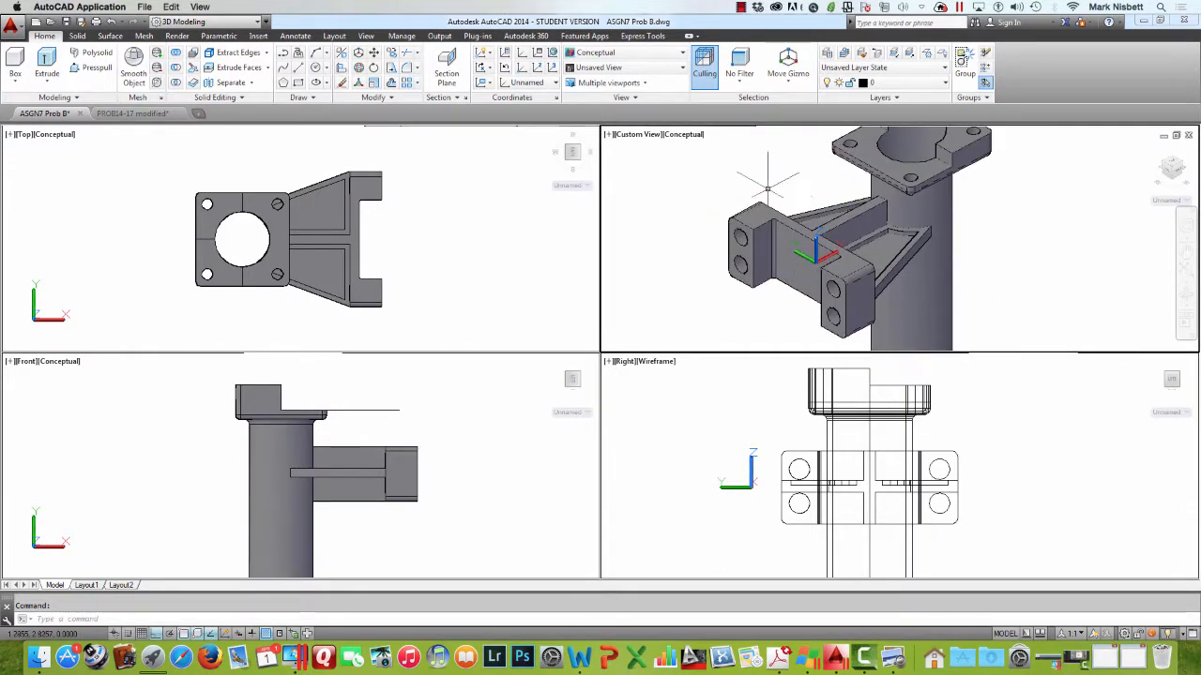
click(140, 113)
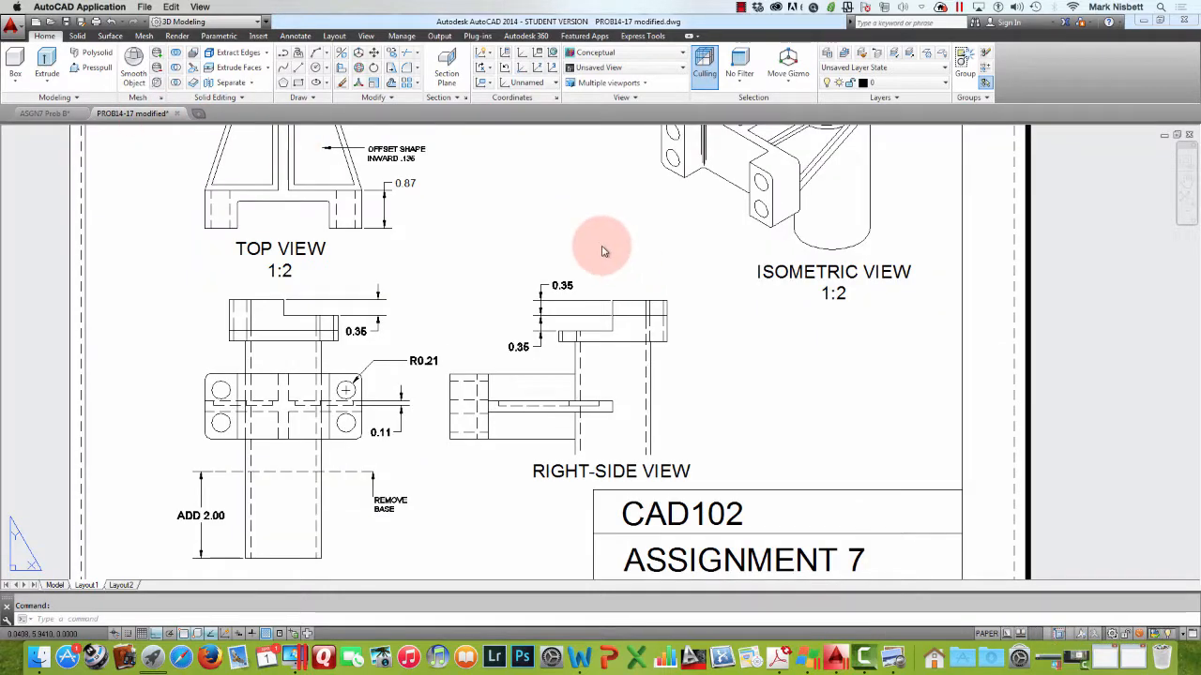
middle_drag(563, 215, 593, 333)
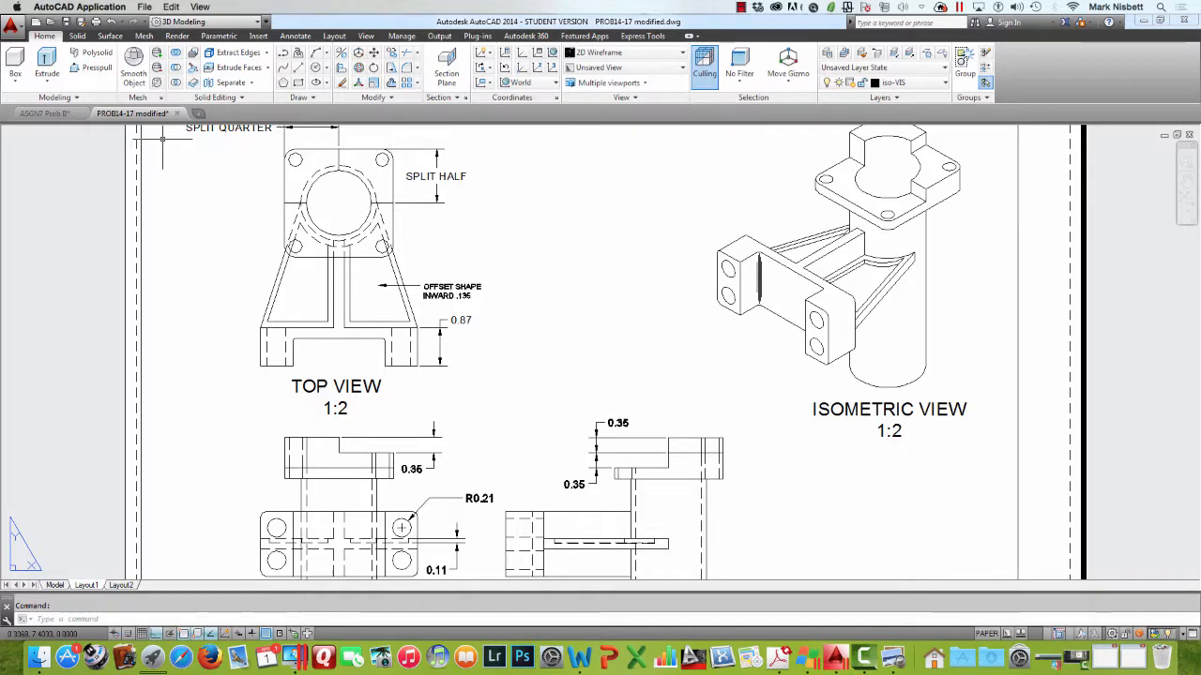
click(43, 113)
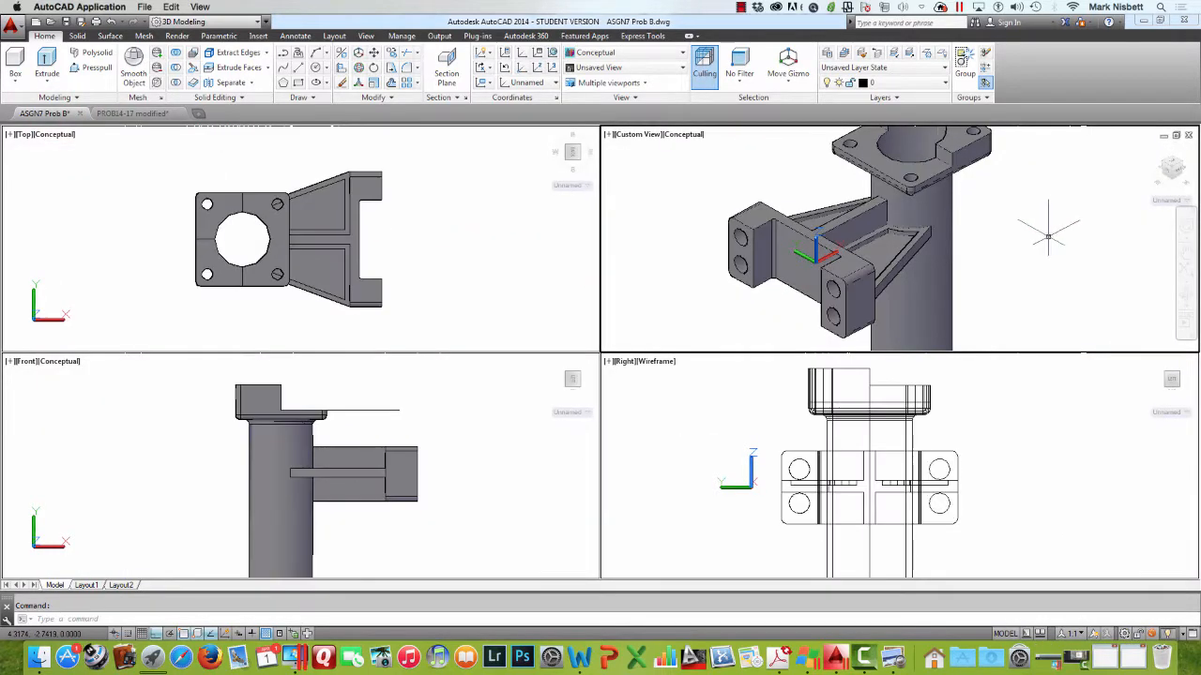
shift+middle_drag(1021, 232, 970, 241)
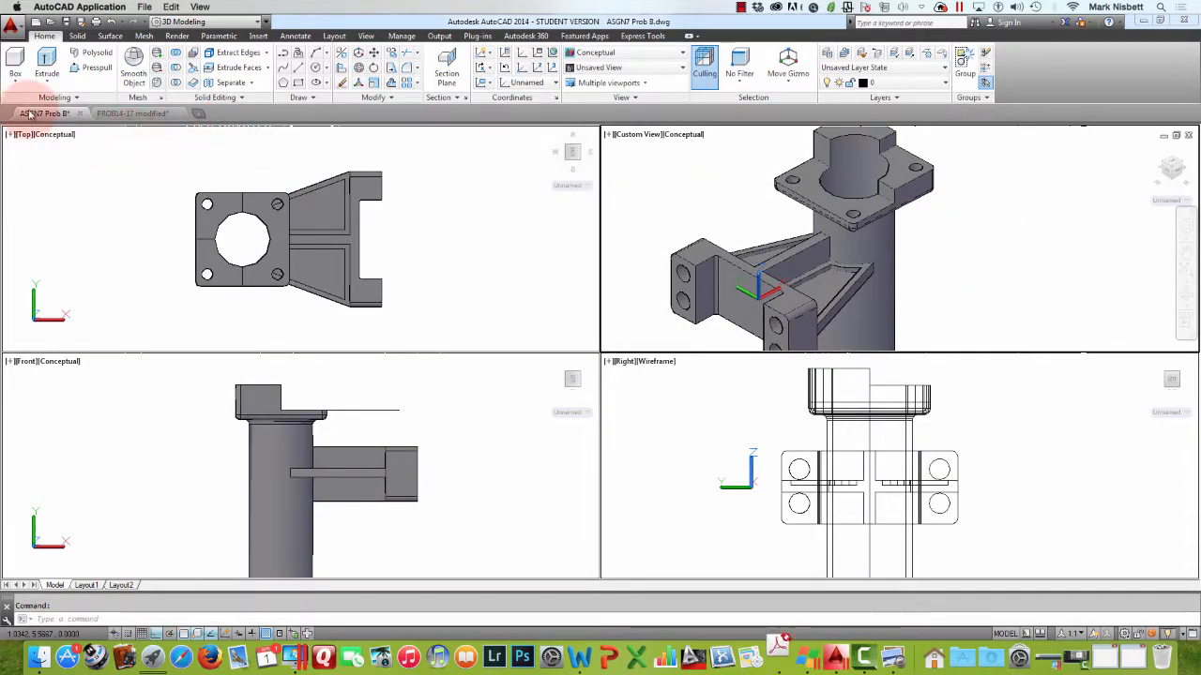
Create a new drawing from the acad template and turn off its grid
click(11, 27)
click(45, 87)
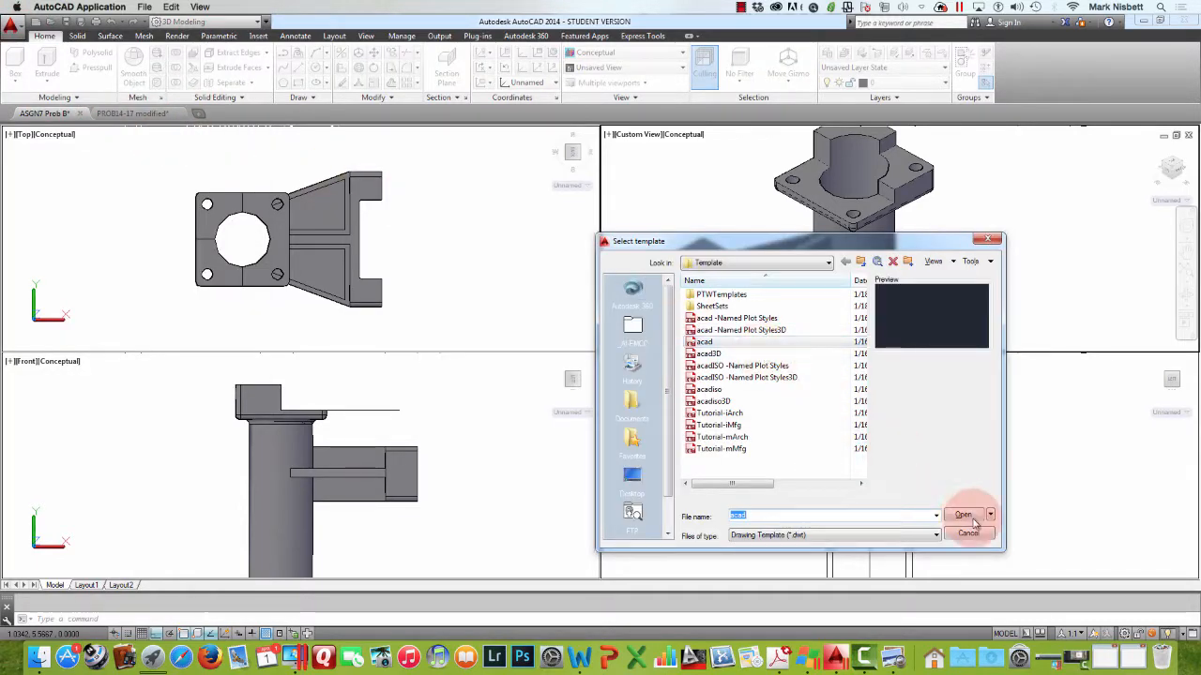
click(964, 515)
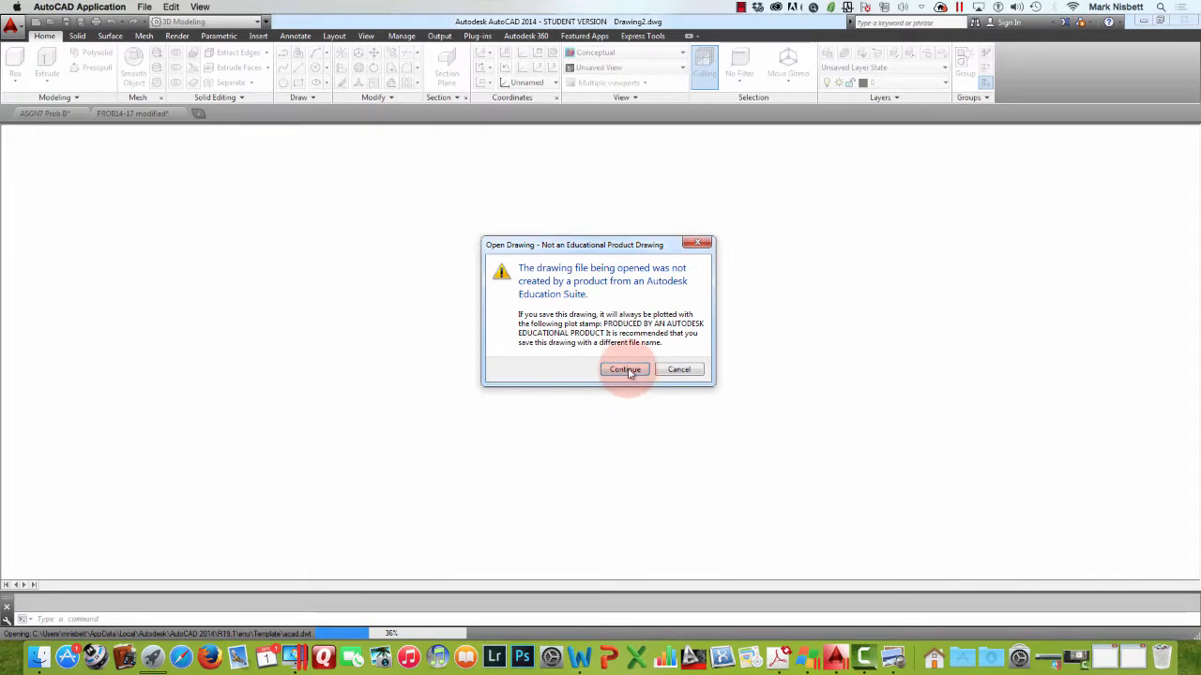
click(629, 369)
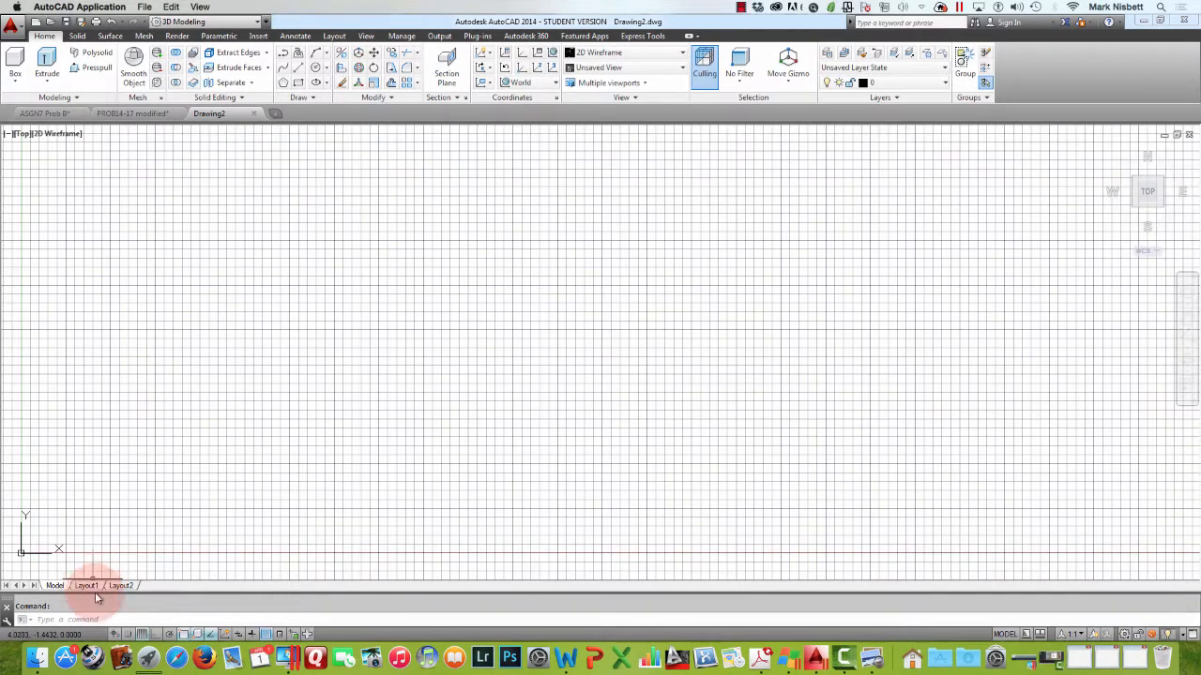
click(142, 634)
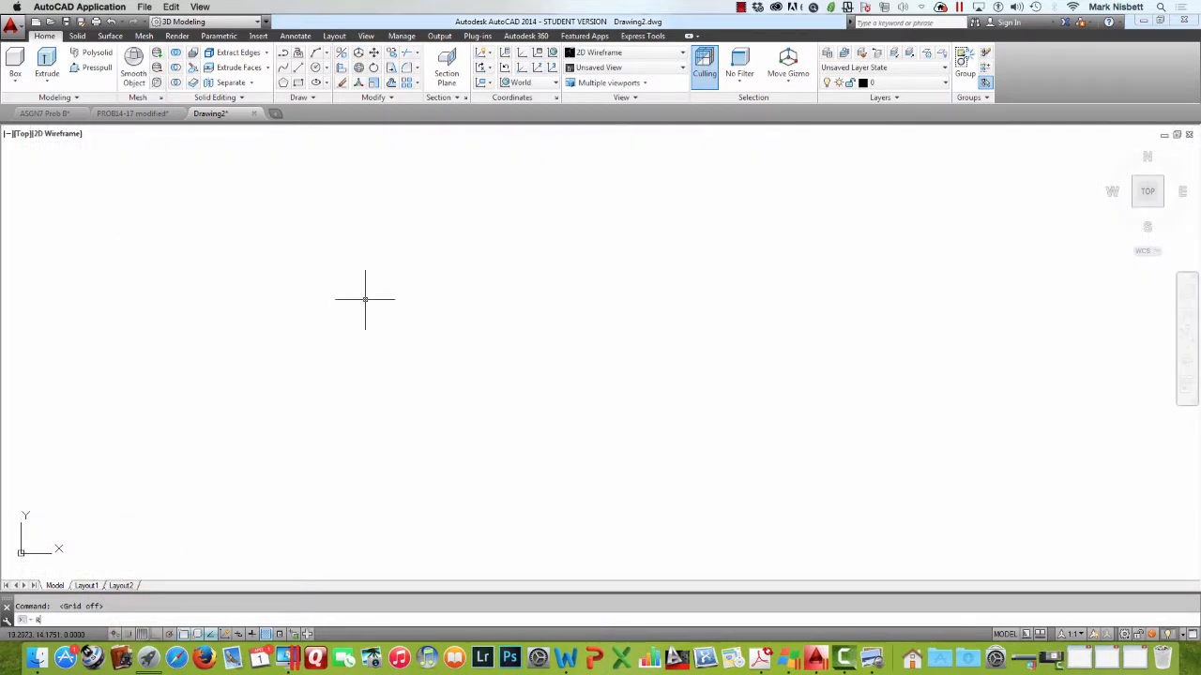
Draw a freehand rectangle, slightly wider than tall, in the middle of the new drawing
text(REC)
key(Return)
click(451, 225)
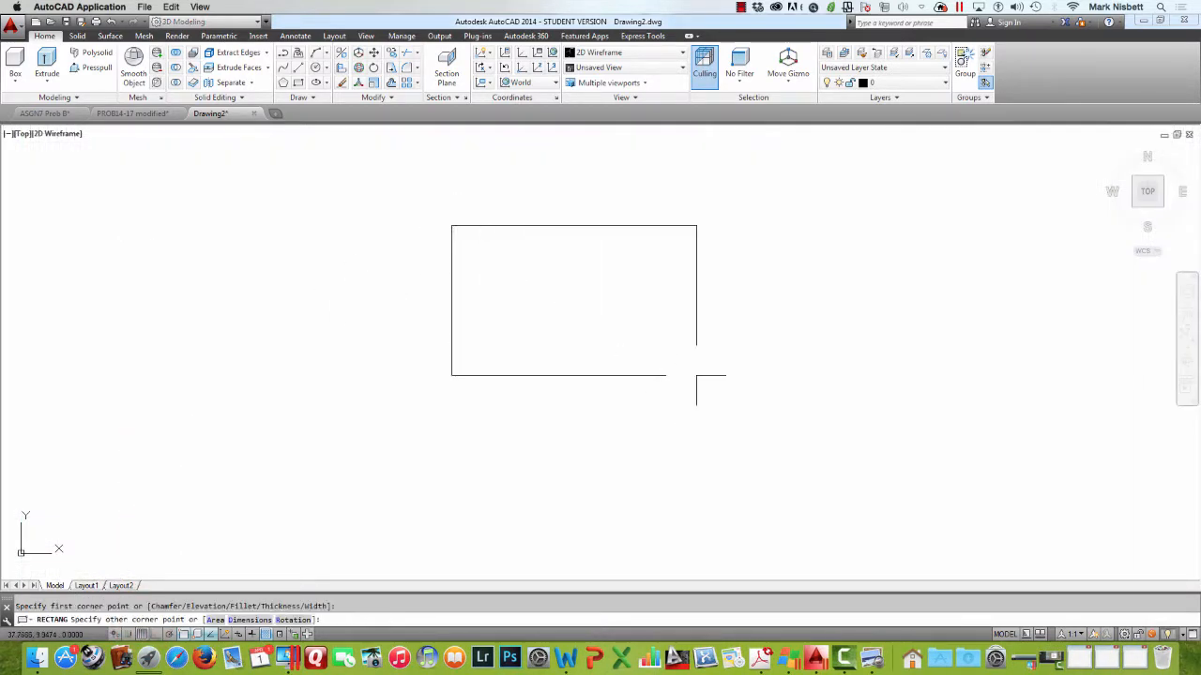
click(654, 404)
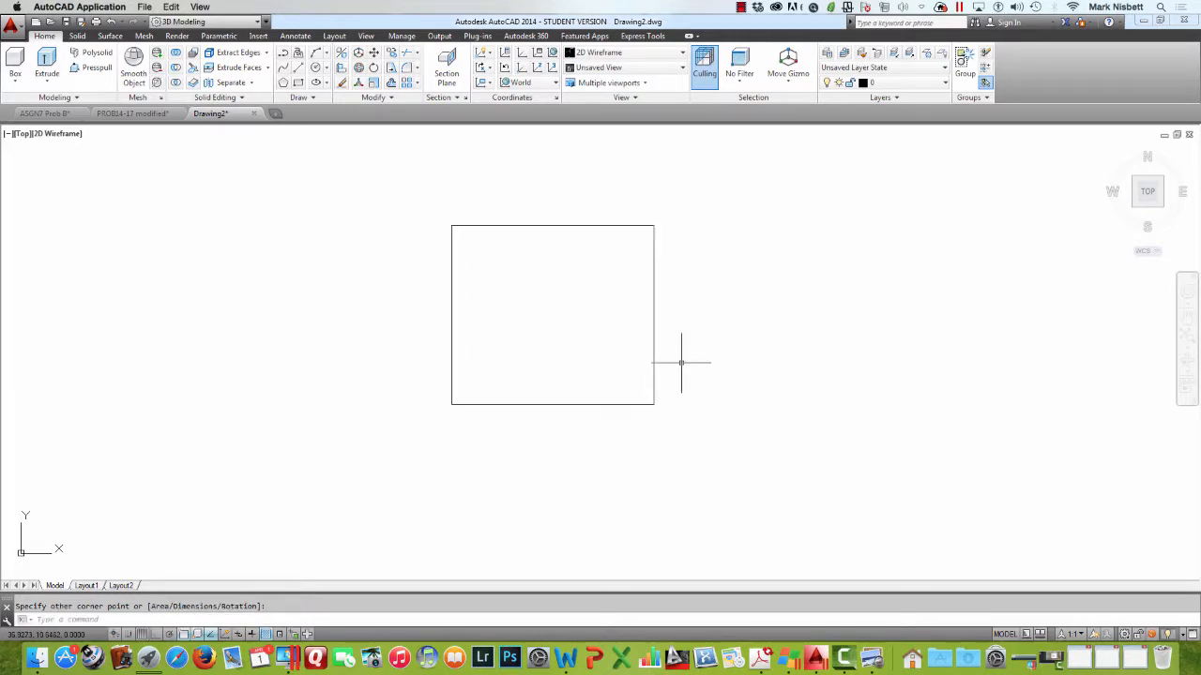
Extrude the rectangle to a height of 1
text(EXT)
key(Return)
click(649, 374)
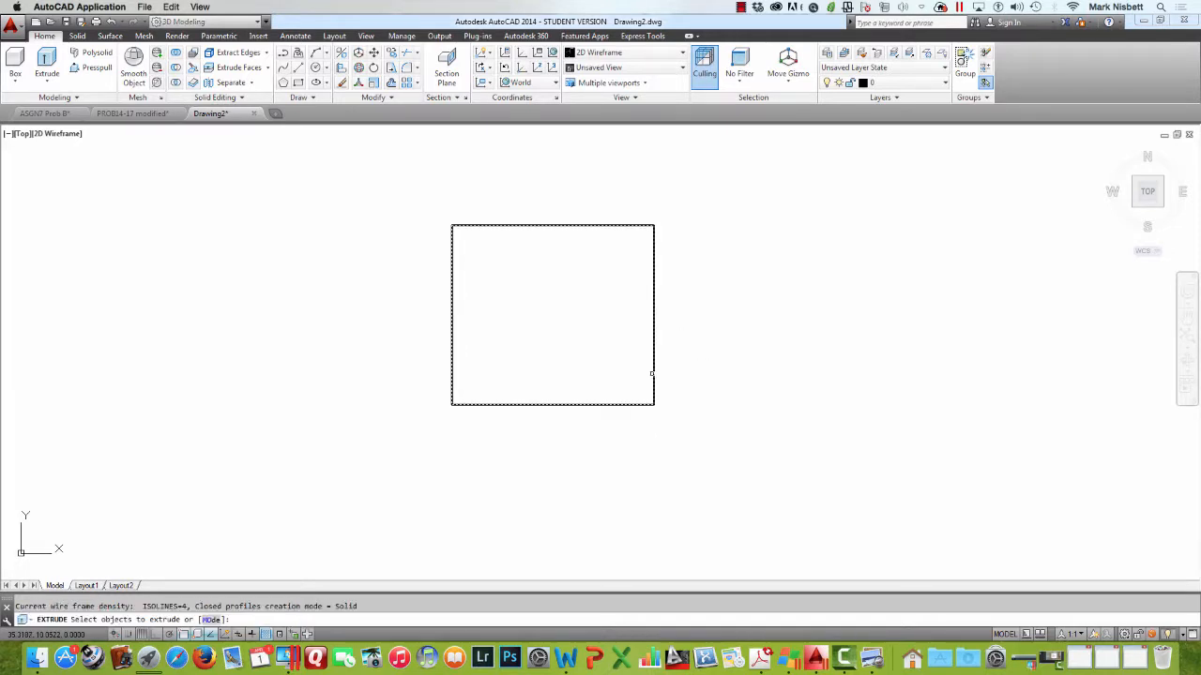
key(Return)
text(1)
key(Return)
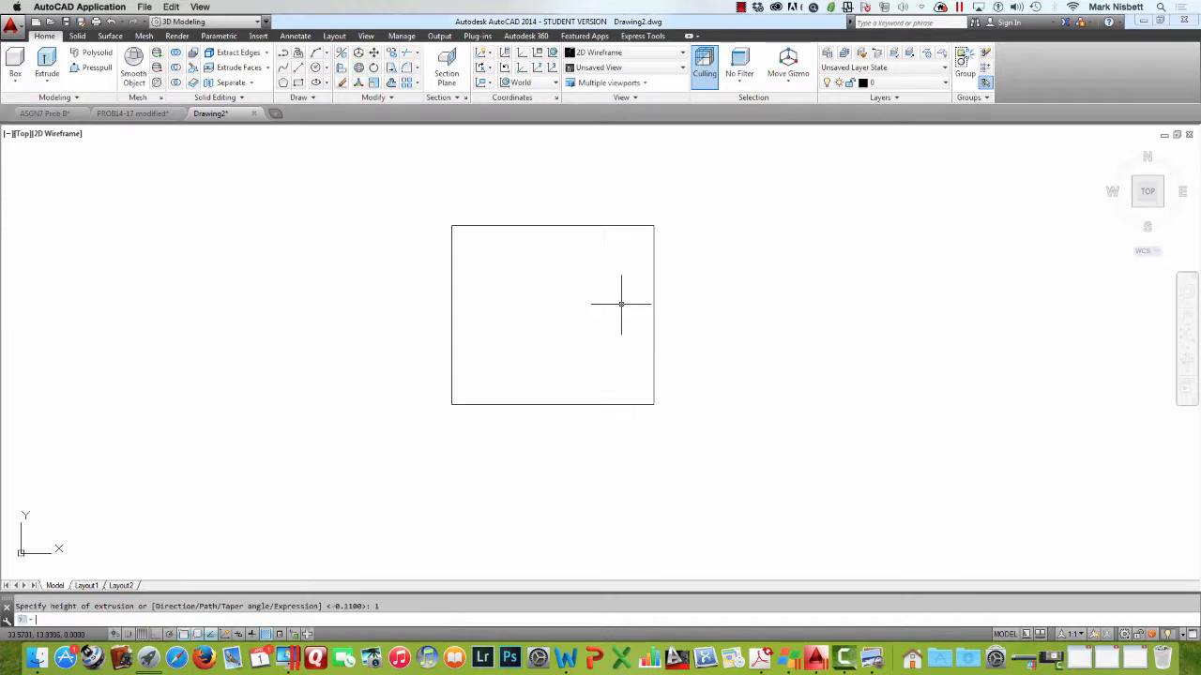
Display the extruded slab in an angled 3D view with the Conceptual visual style
shift+middle_drag(713, 285, 667, 203)
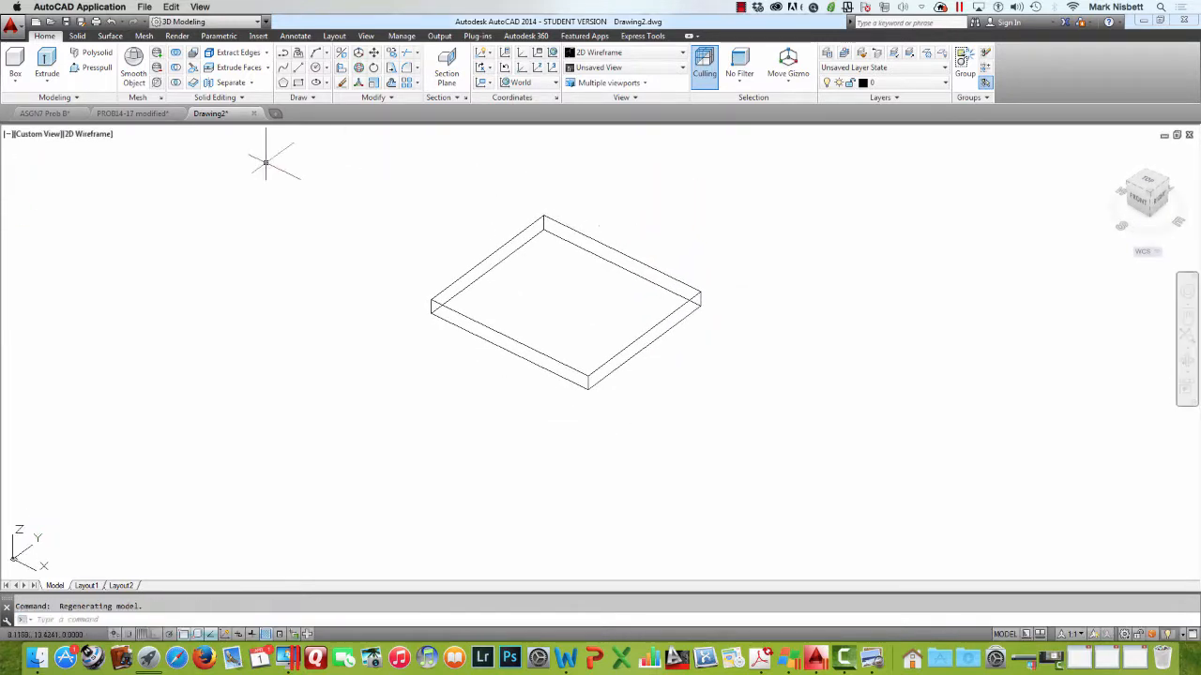
click(84, 134)
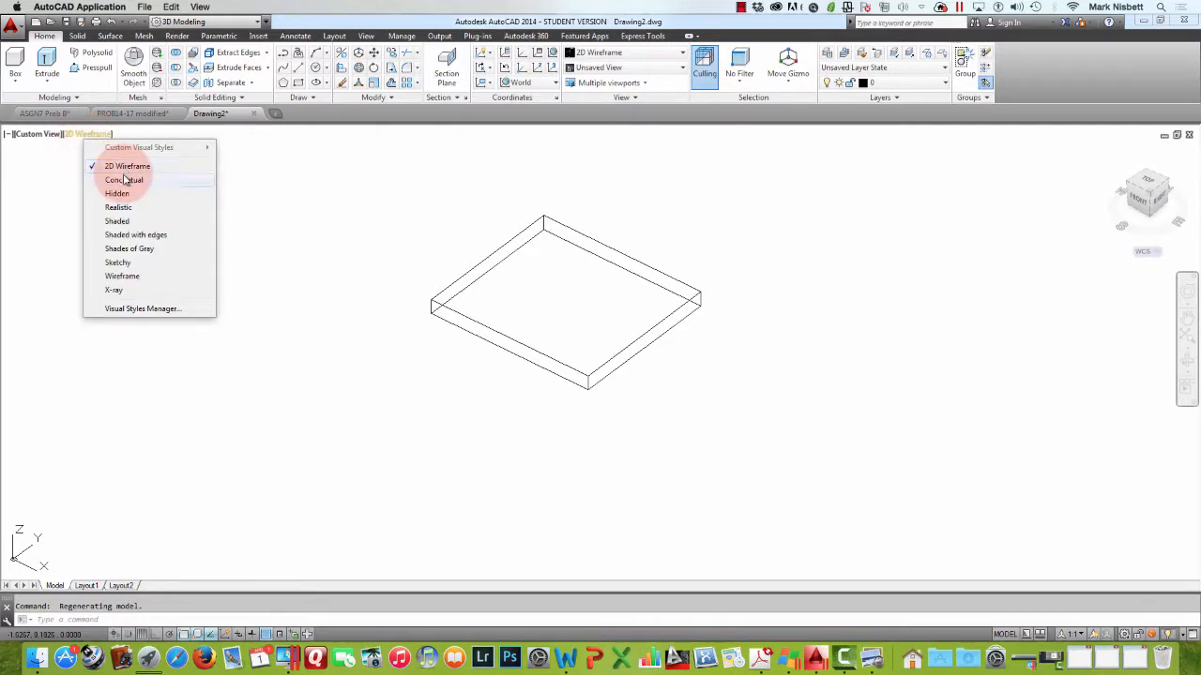
click(124, 179)
middle_drag(666, 254, 635, 288)
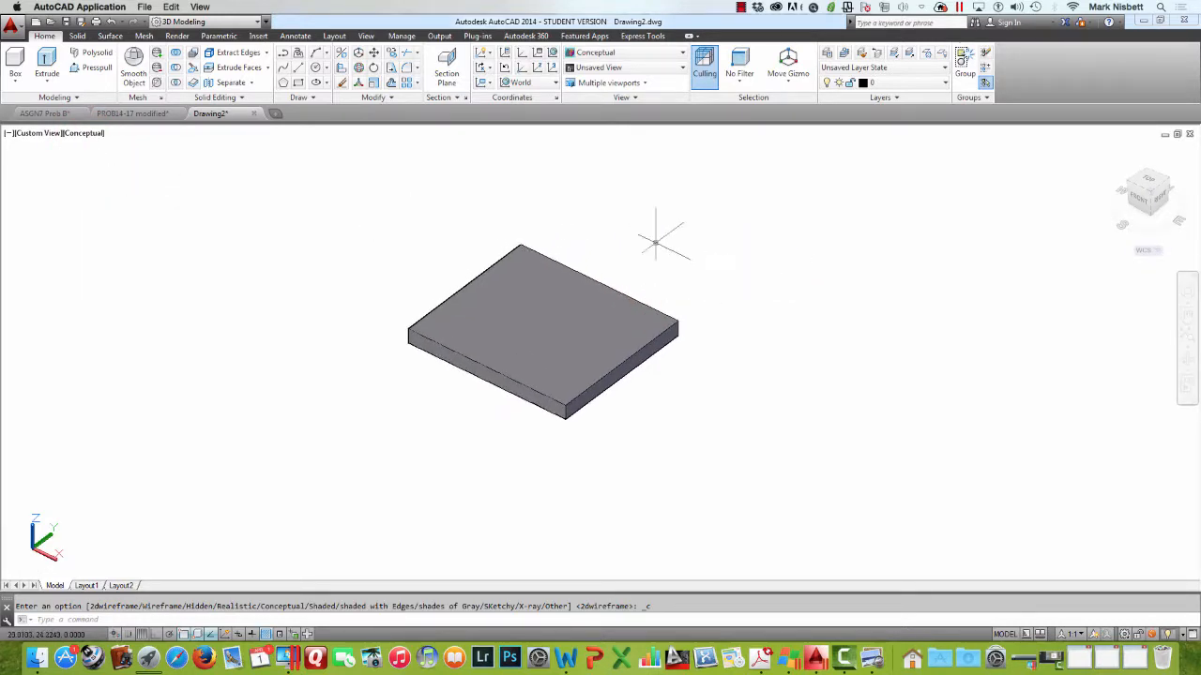
click(575, 270)
key(Escape)
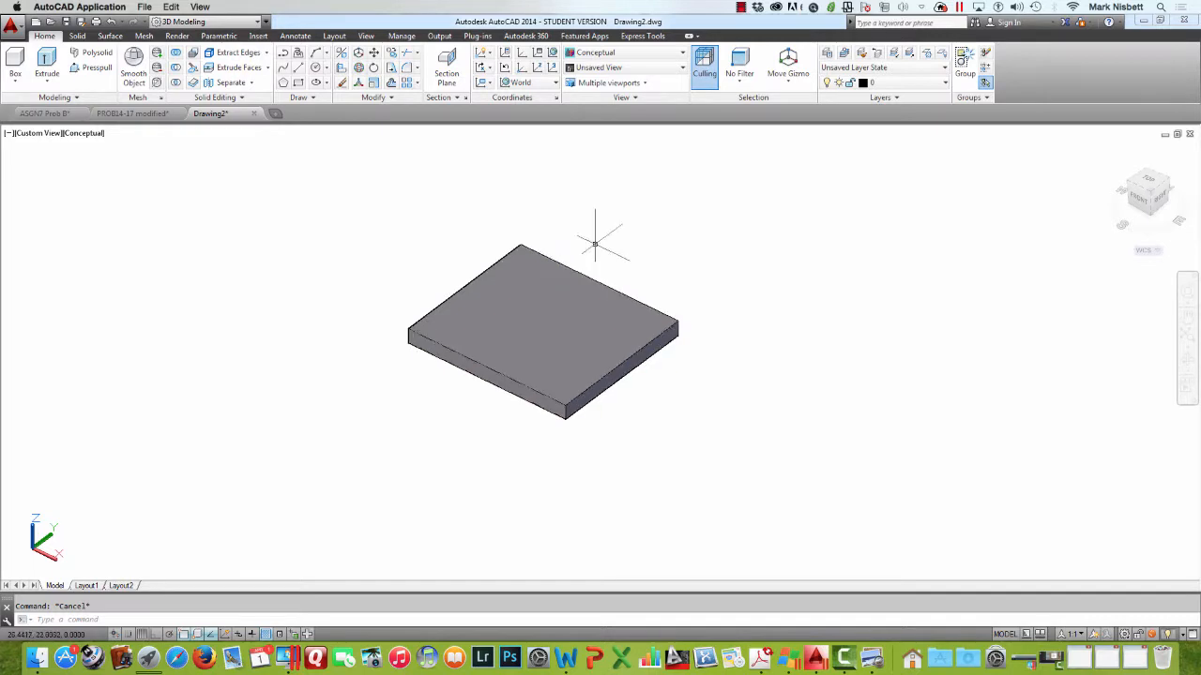
Open the properties of the extruded slab to examine its solid history settings
click(77, 36)
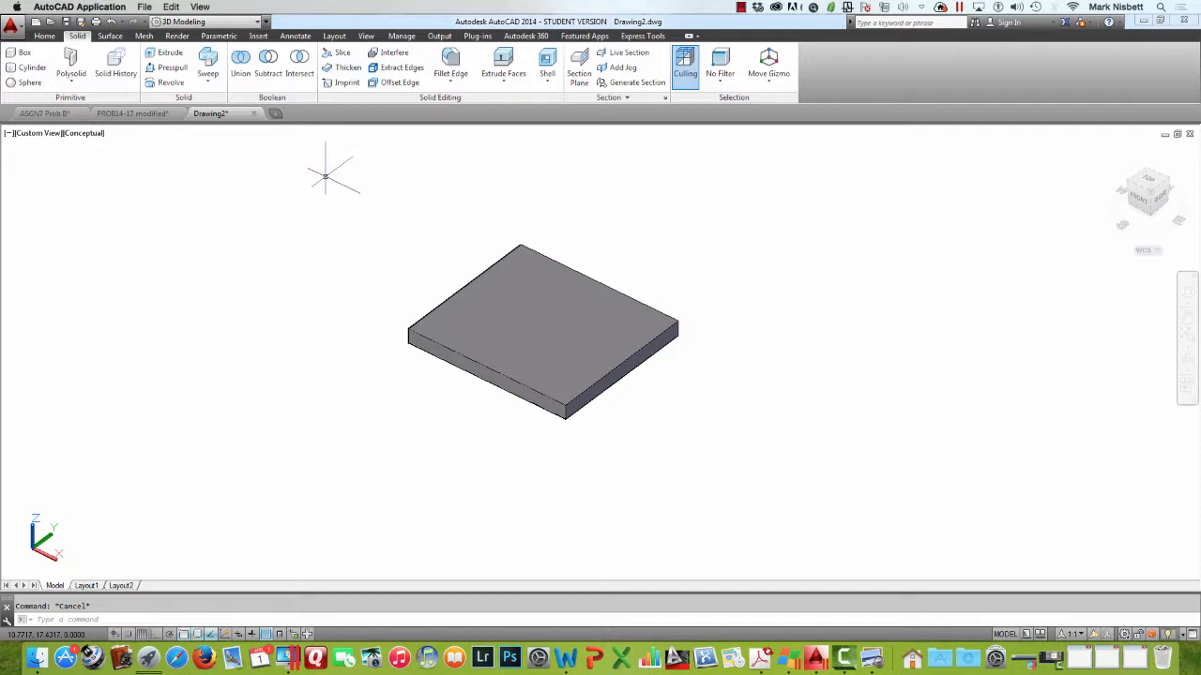
click(517, 267)
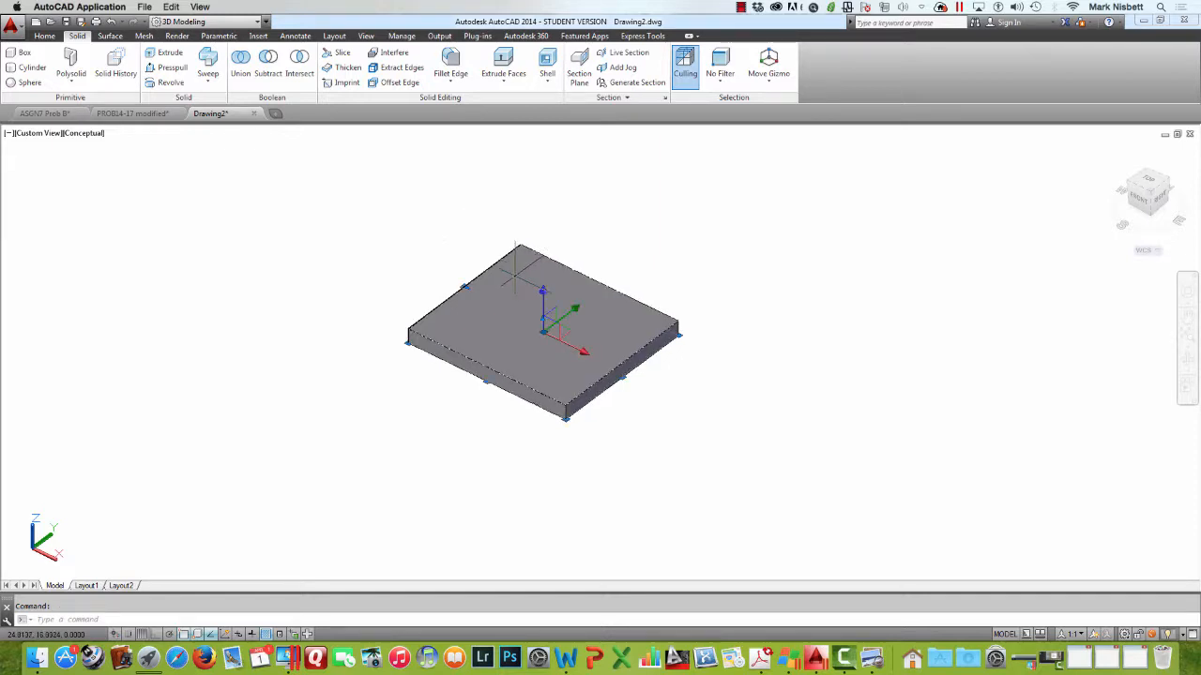
right_click(516, 273)
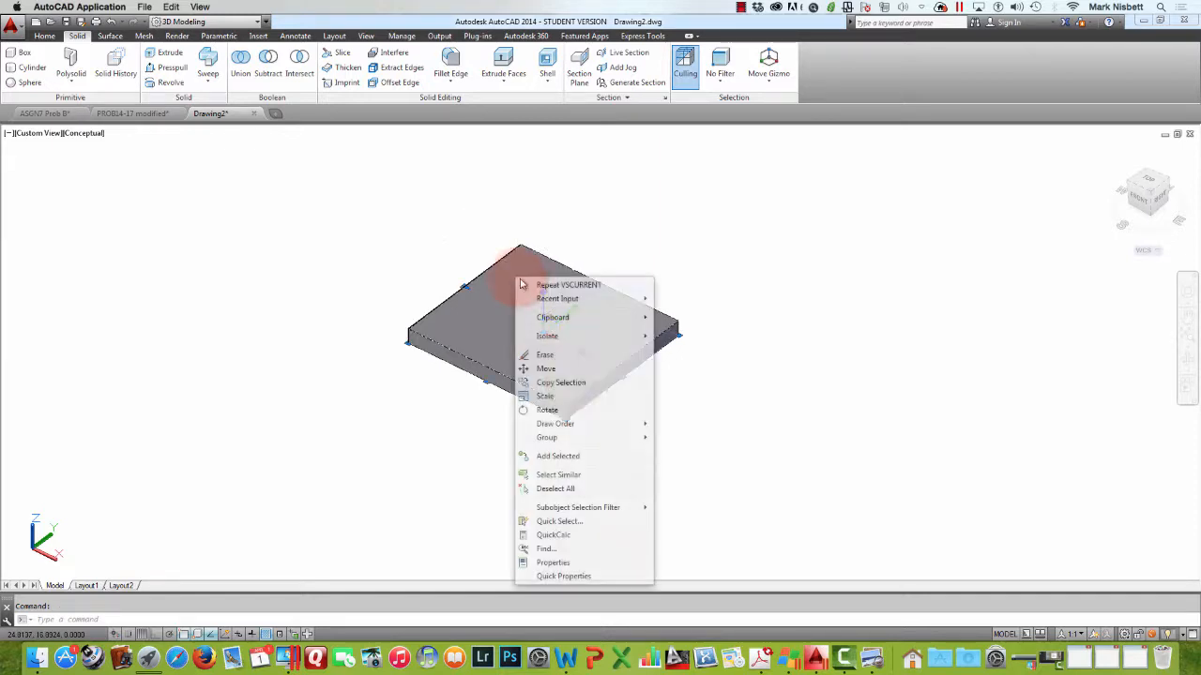
click(554, 563)
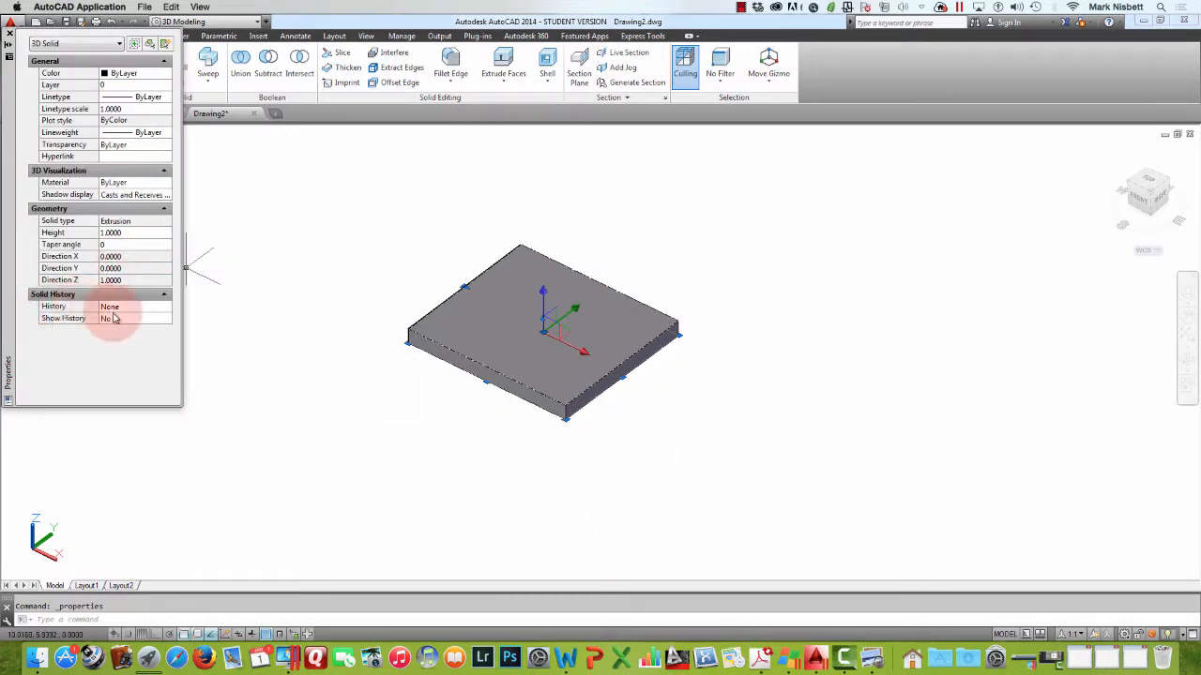
Set the slab's solid History property to Record and close its properties
click(166, 308)
click(167, 307)
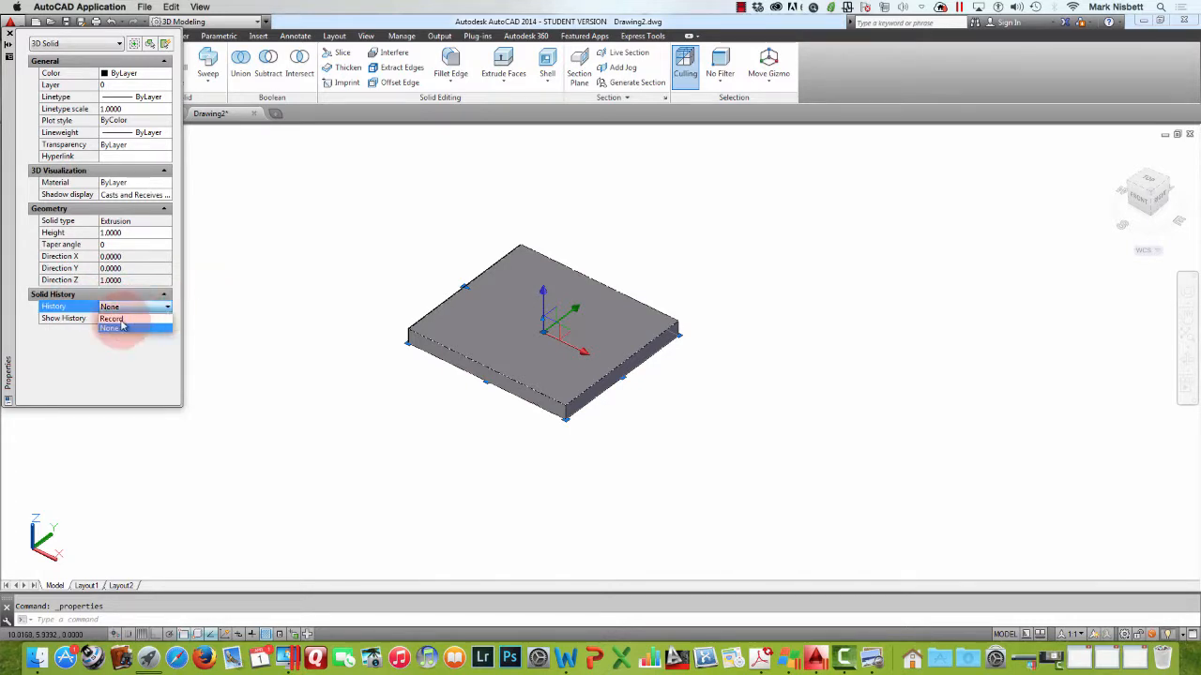
click(121, 322)
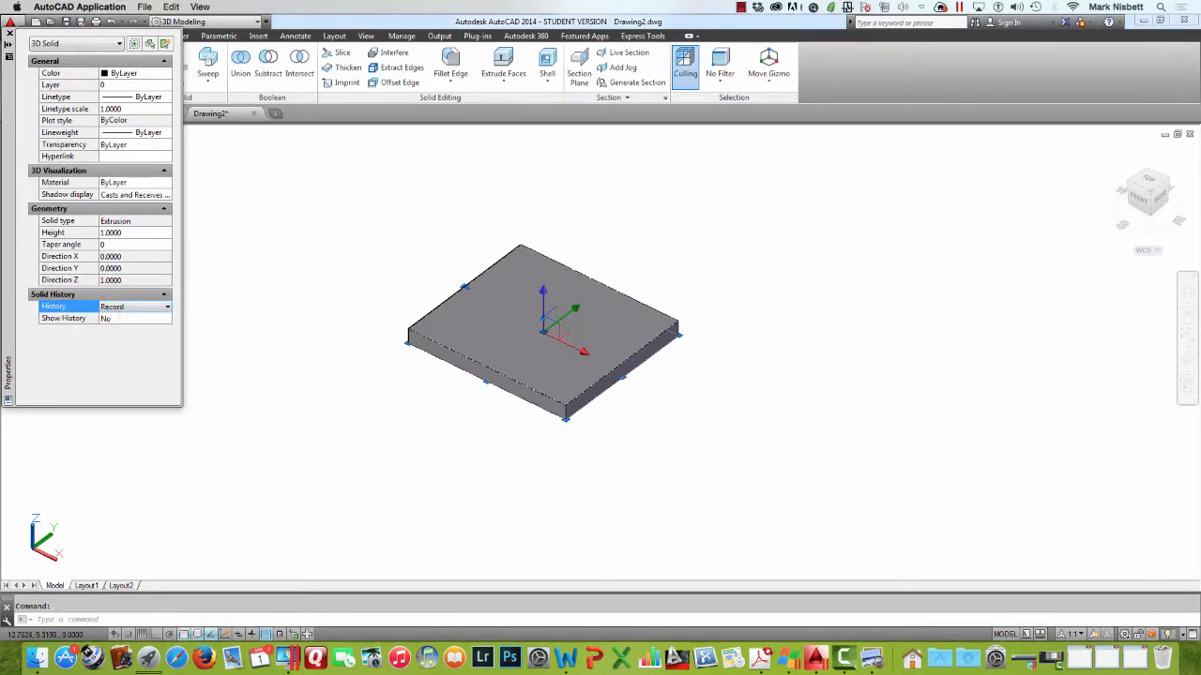
key(Escape)
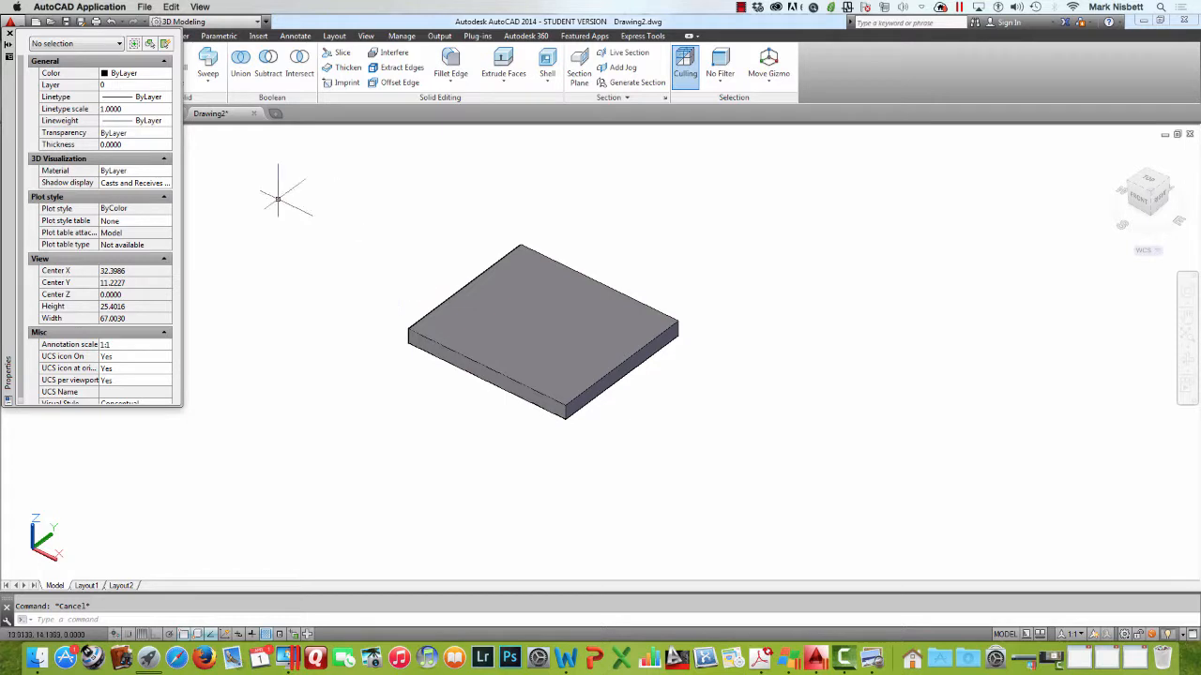
click(9, 36)
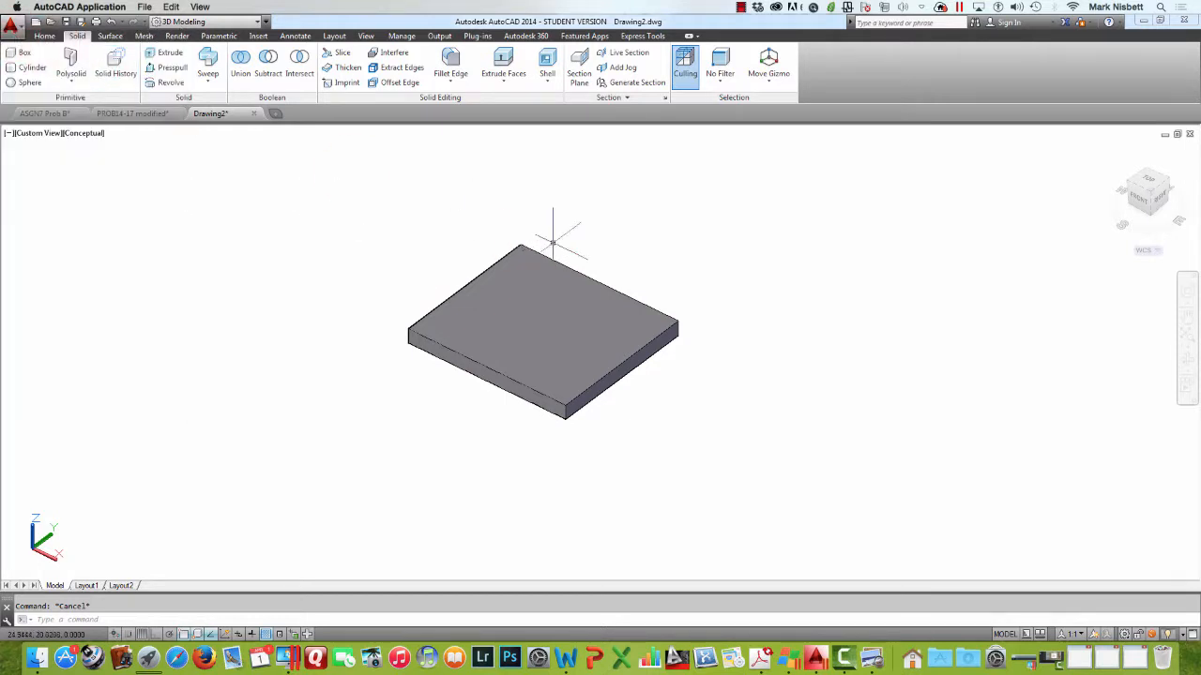
text(c)
key(Return)
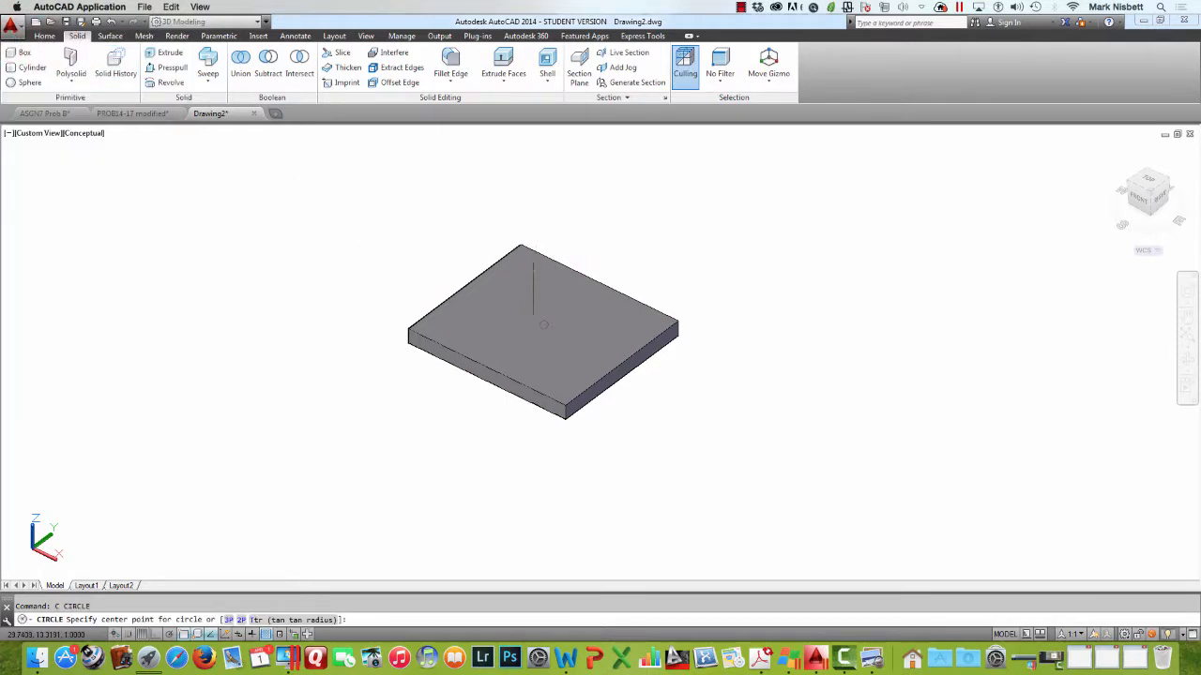
click(537, 283)
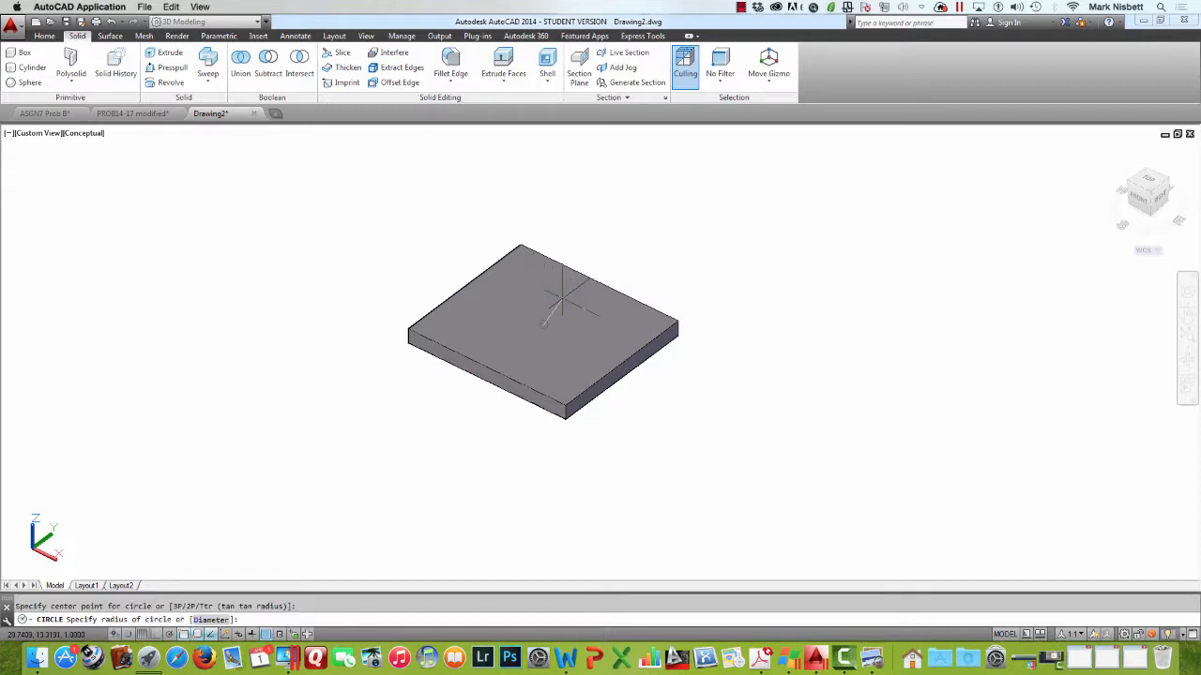
key(Escape)
key(Escape)
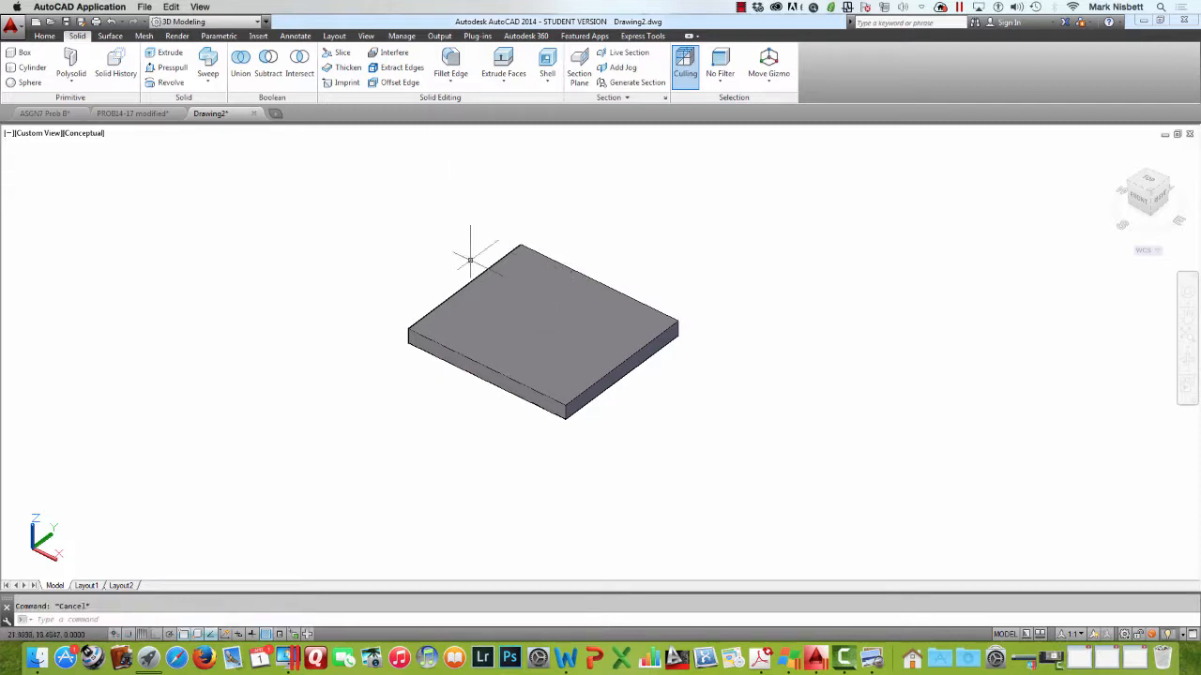
Enable Dynamic UCS and try to draw a circle on the slab's top face
text(c)
key(Return)
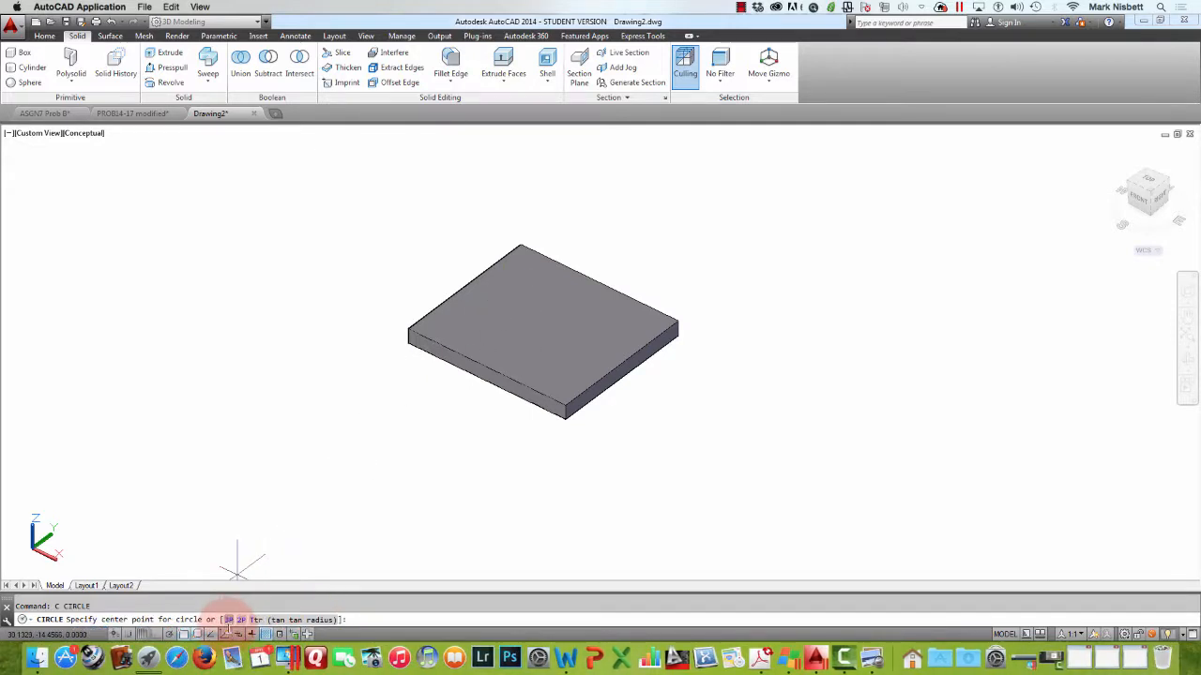
click(229, 635)
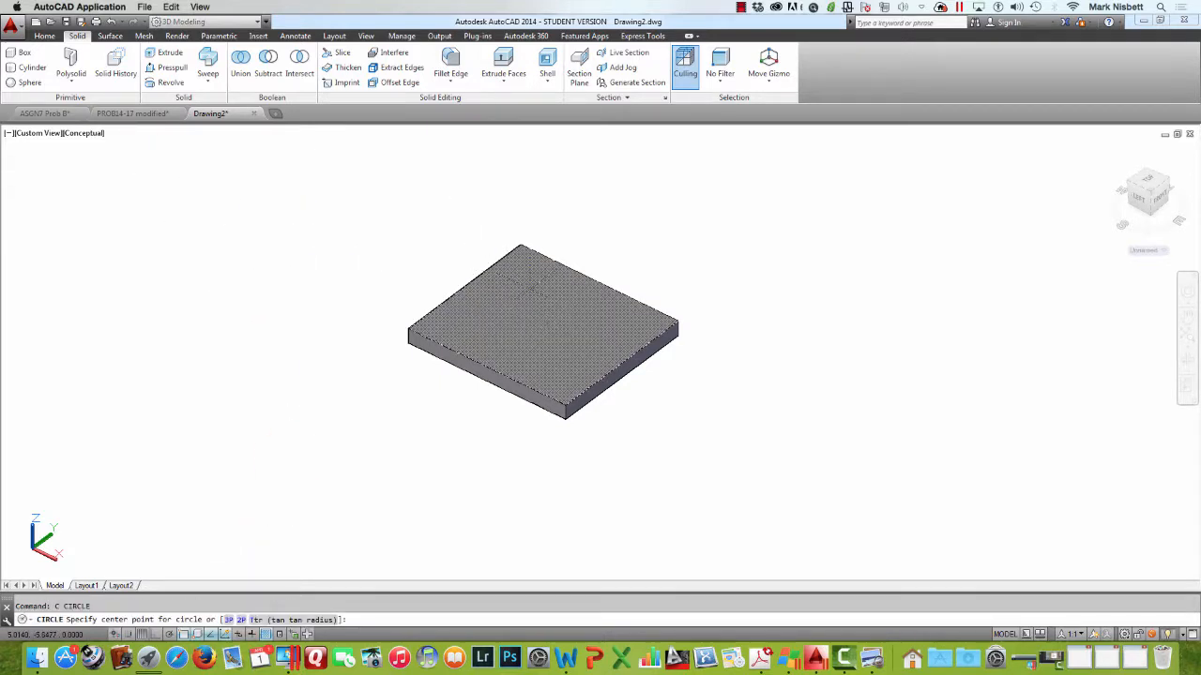
click(526, 287)
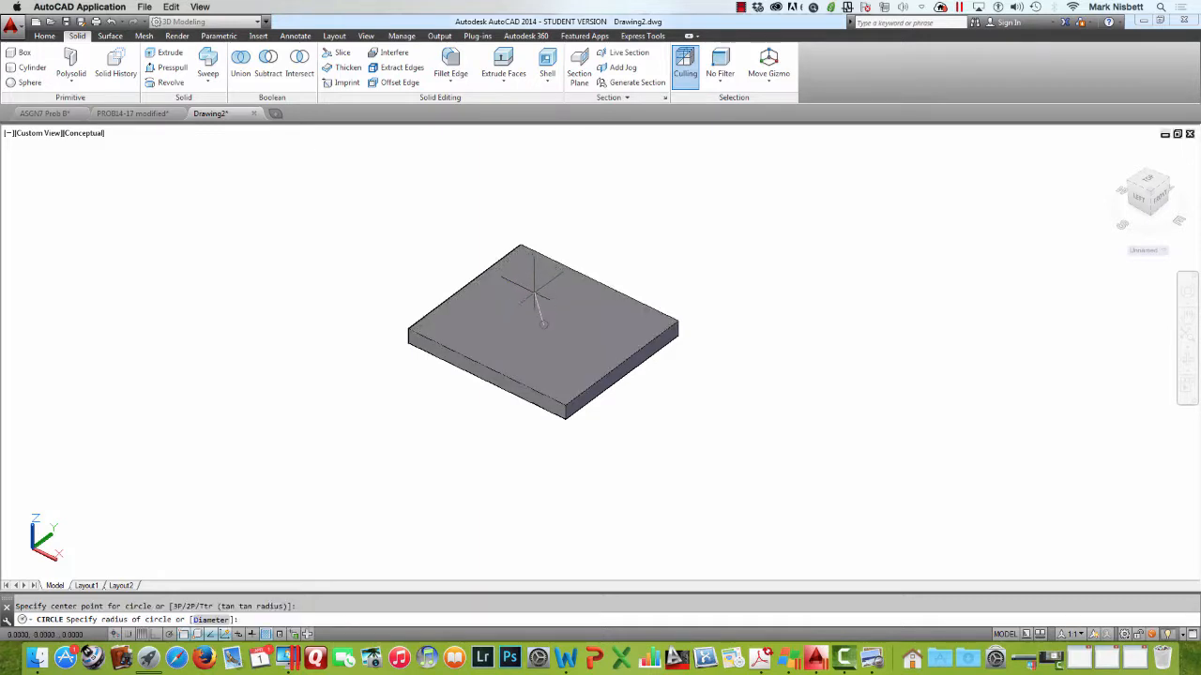
click(527, 286)
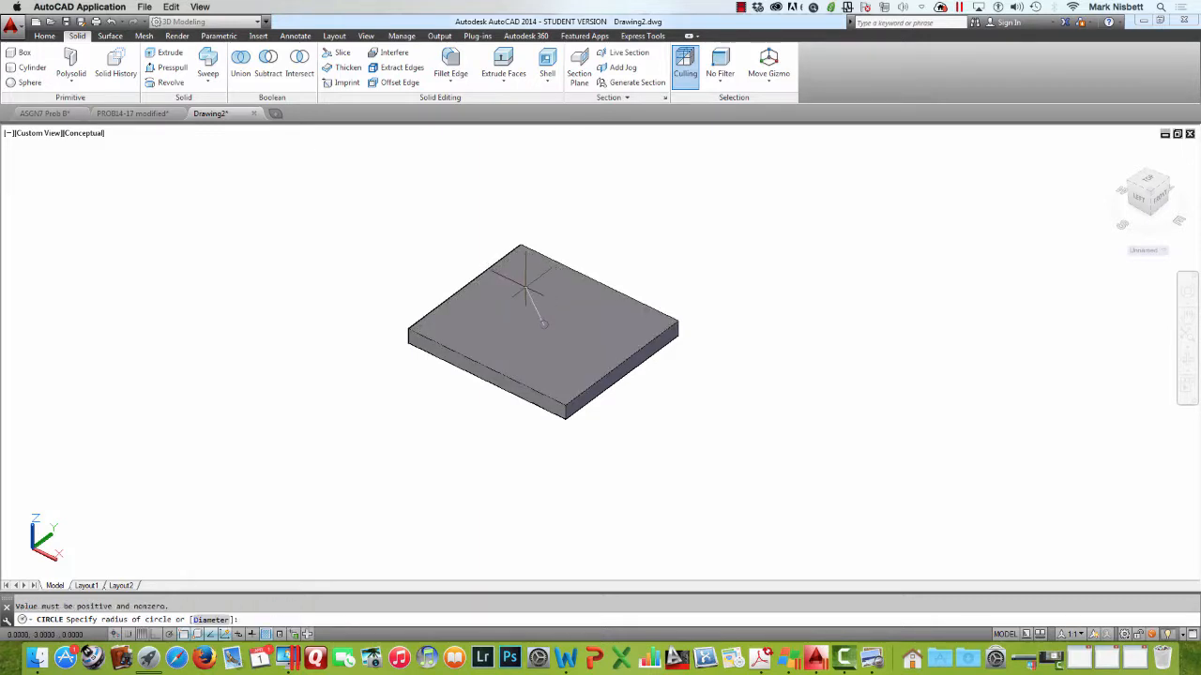
key(Escape)
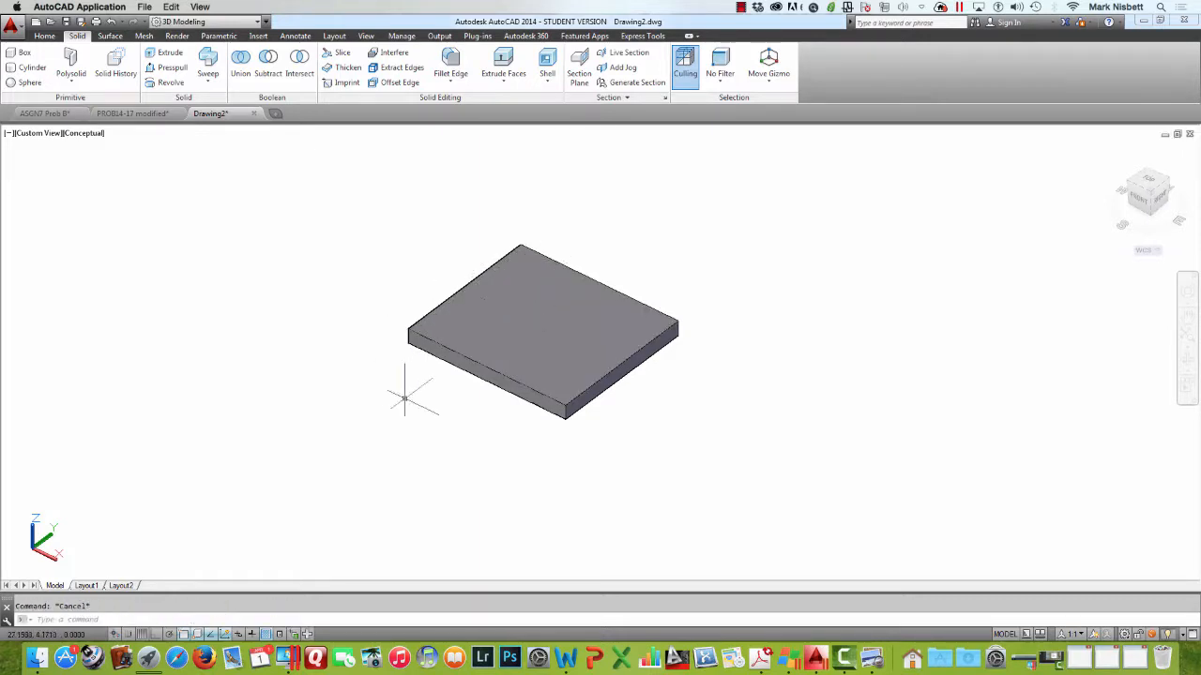
Disable object snap and 3D object snap, and draw a small circle on the slab's top face near its back corner
click(188, 627)
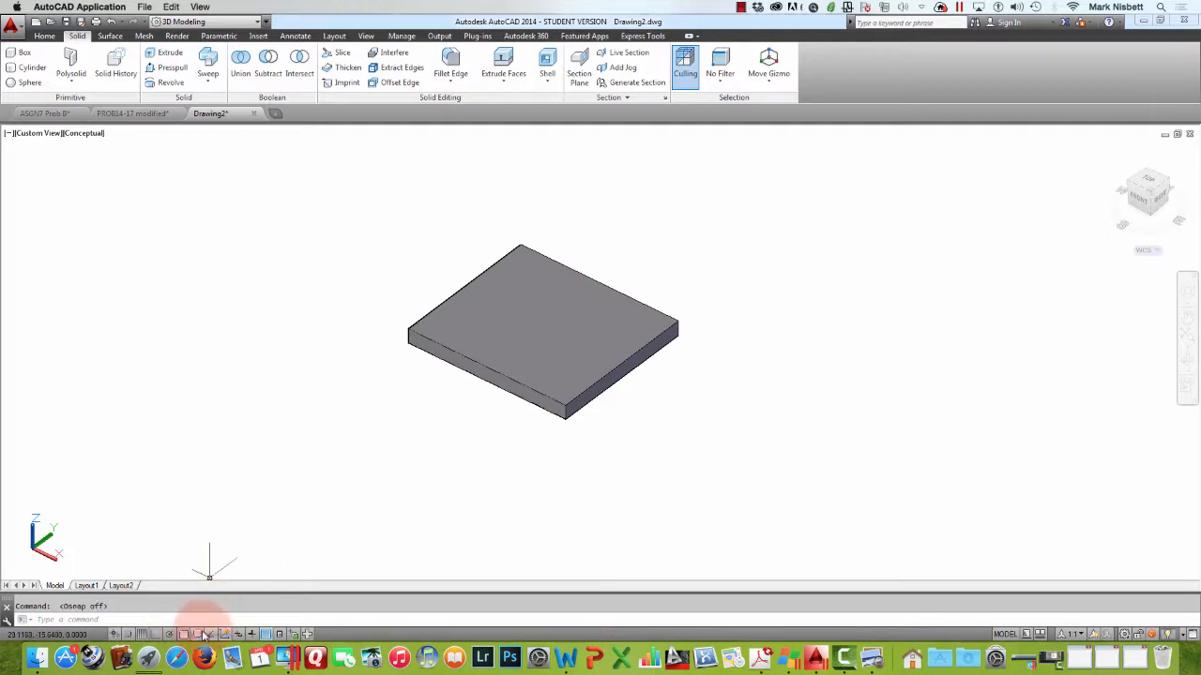
click(197, 634)
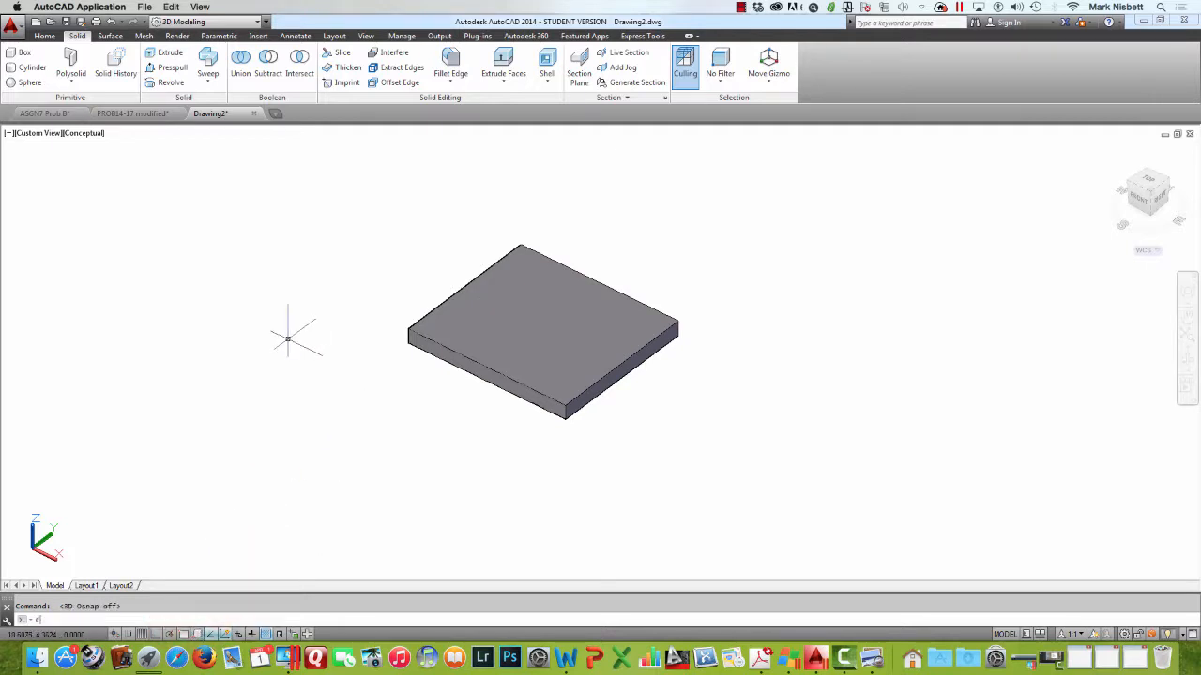
key(Return)
click(522, 283)
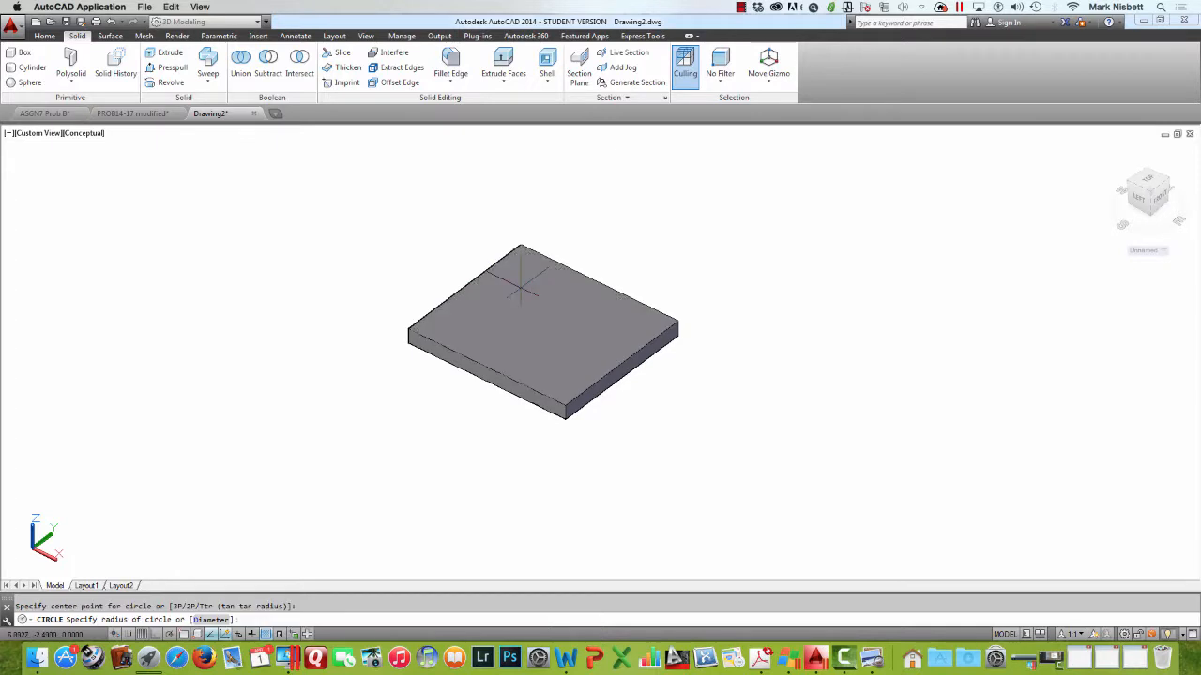
click(531, 291)
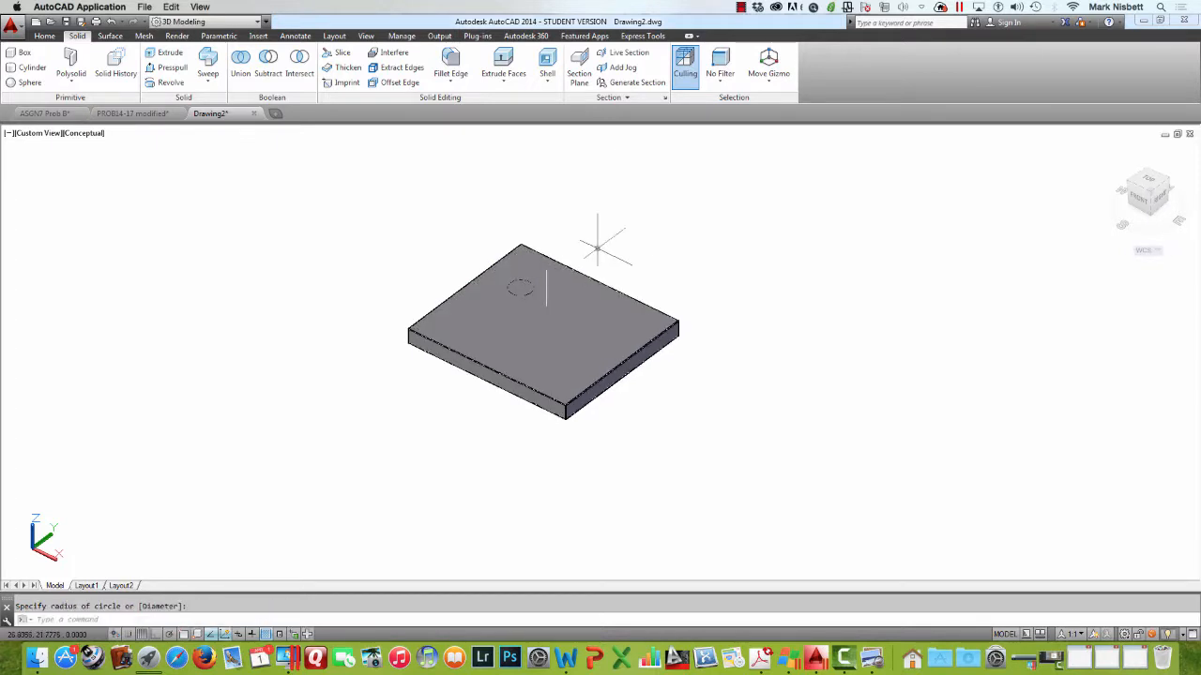
Create a cylinder near the middle of the slab's top face, extending about 8.05 downward through the slab
click(29, 68)
click(555, 342)
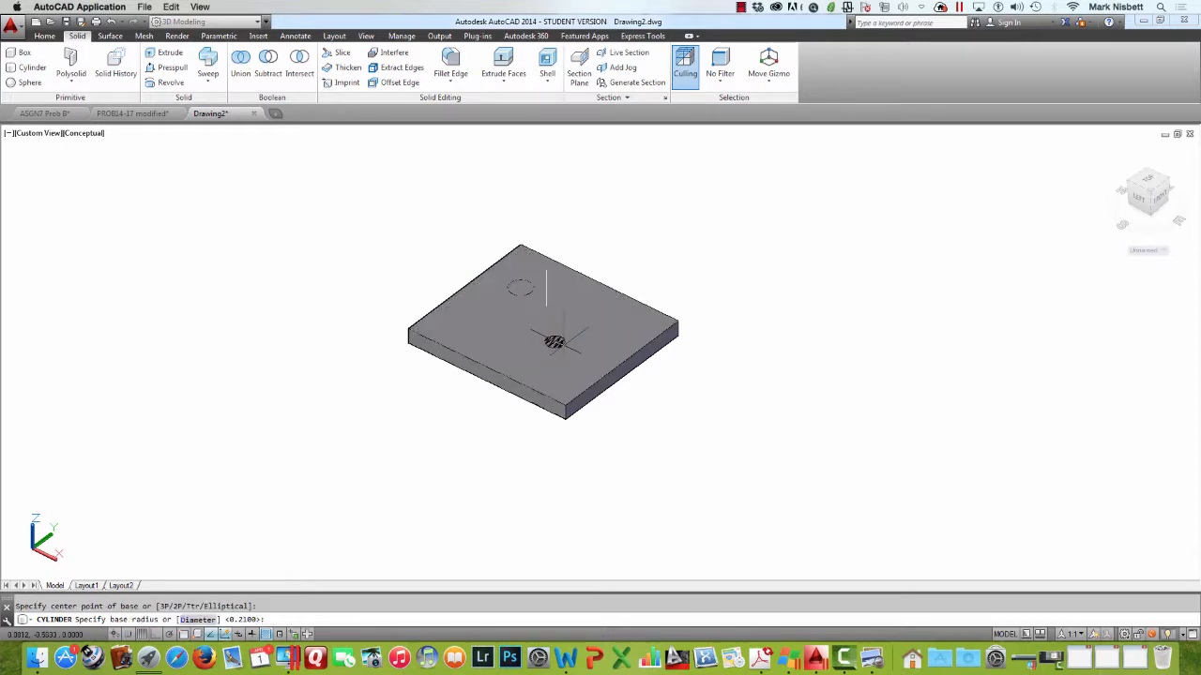
click(567, 341)
click(573, 455)
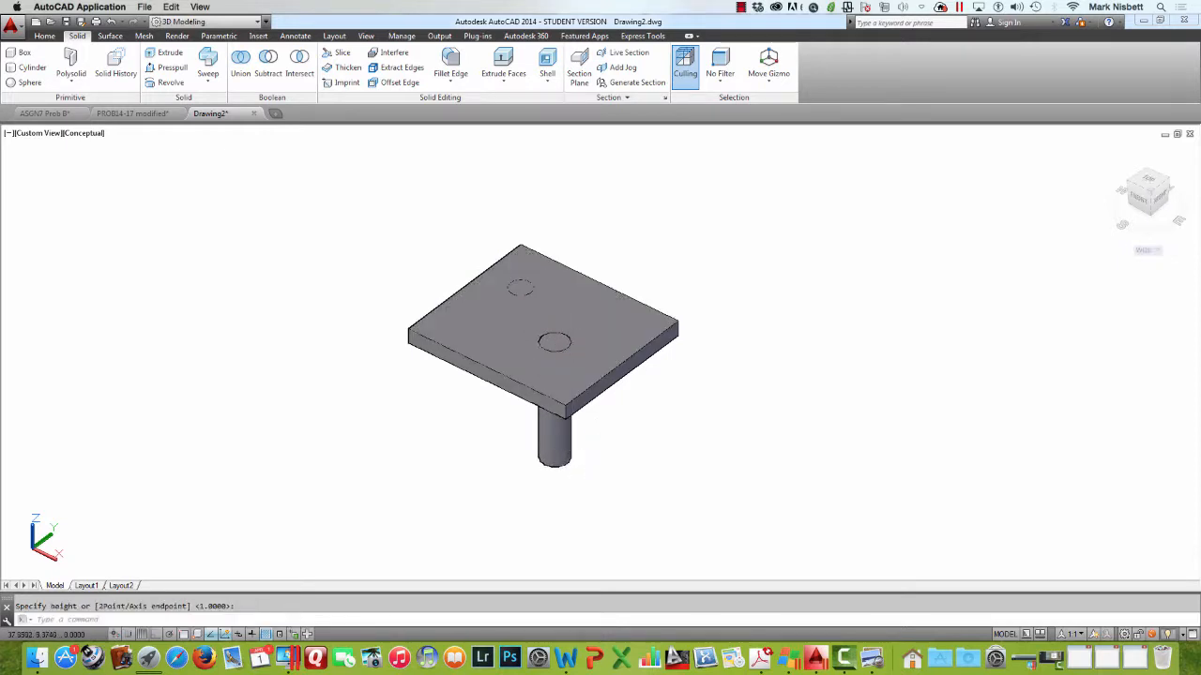
key(Escape)
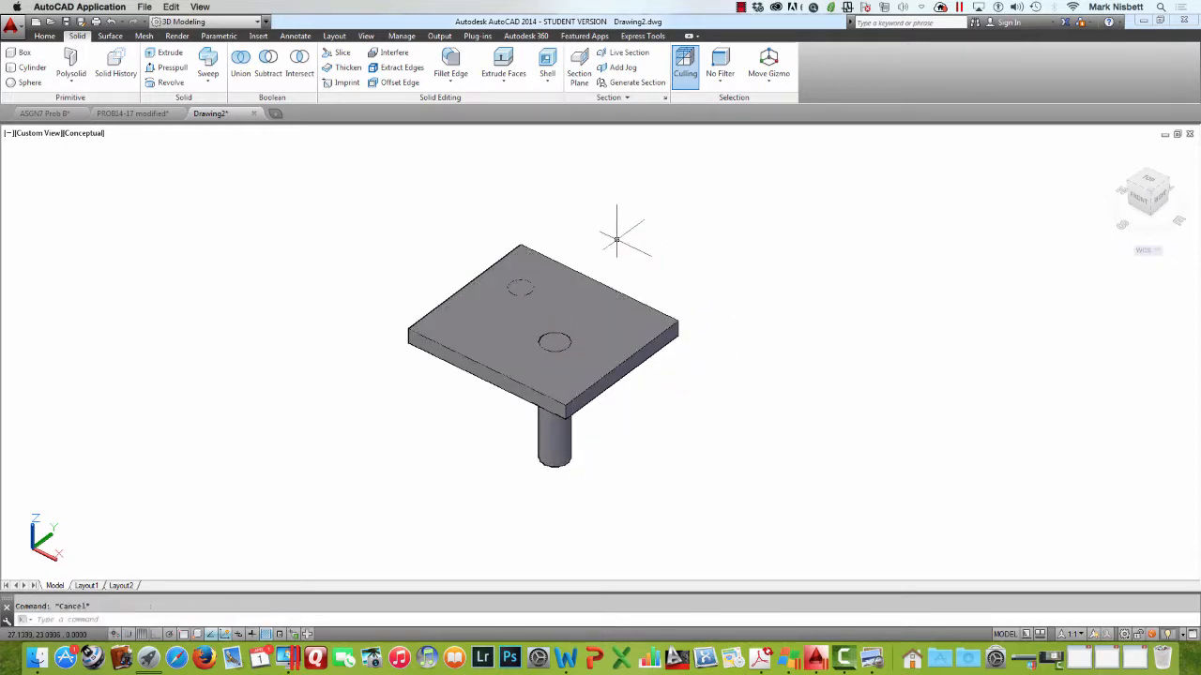
text(ex)
key(Return)
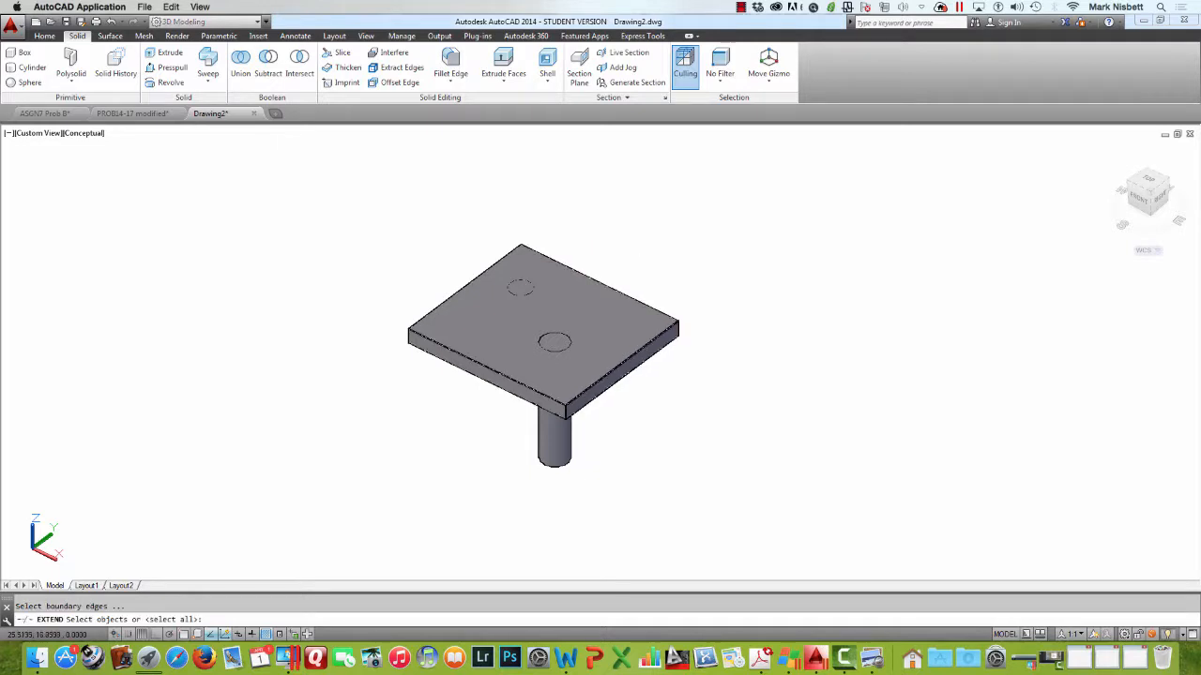
key(Return)
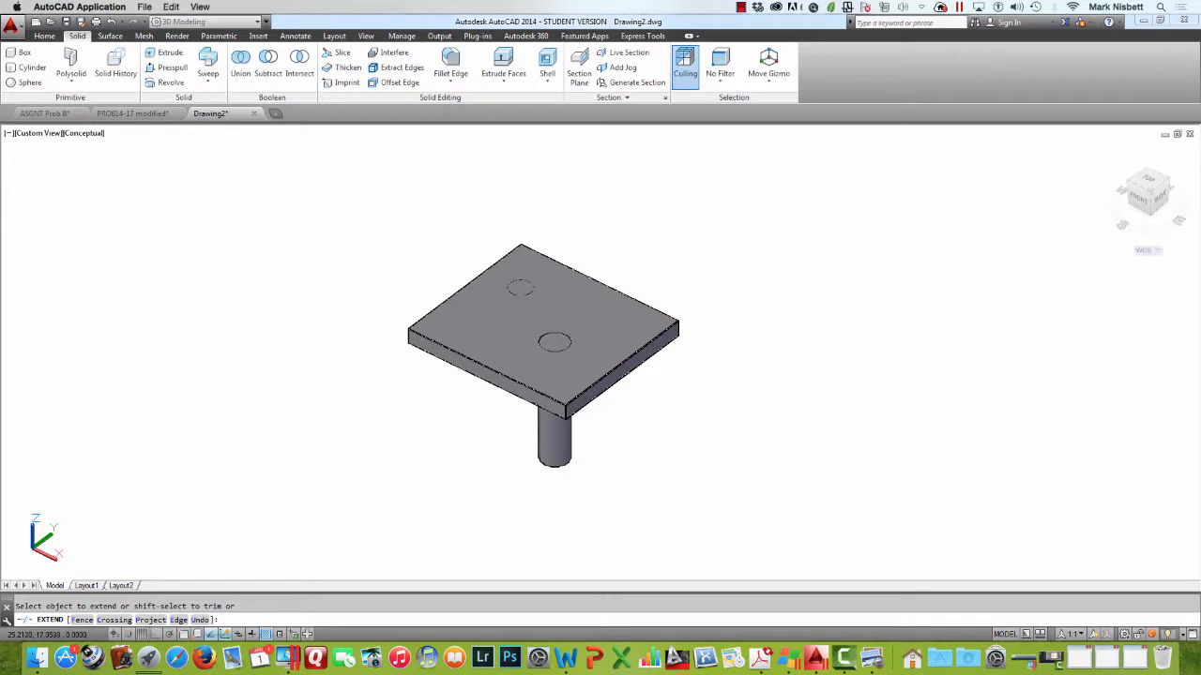
key(Escape)
Extrude the small circle on the top face downward so that it passes well below the slab
text(ext)
key(Return)
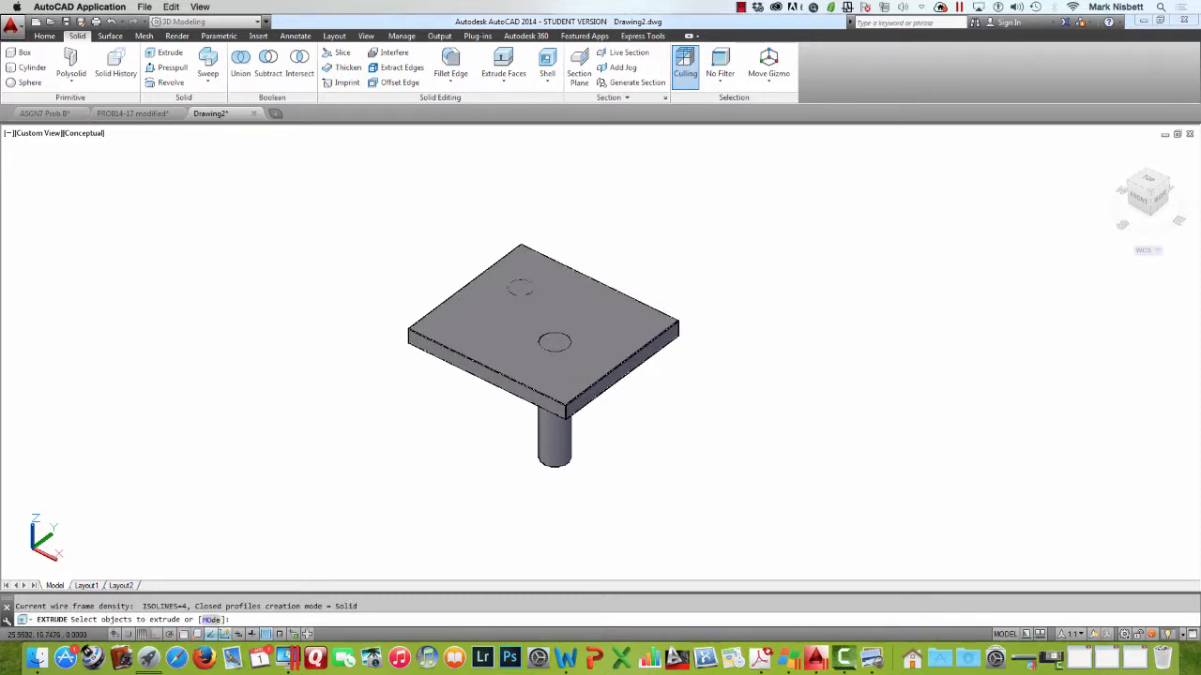
click(525, 328)
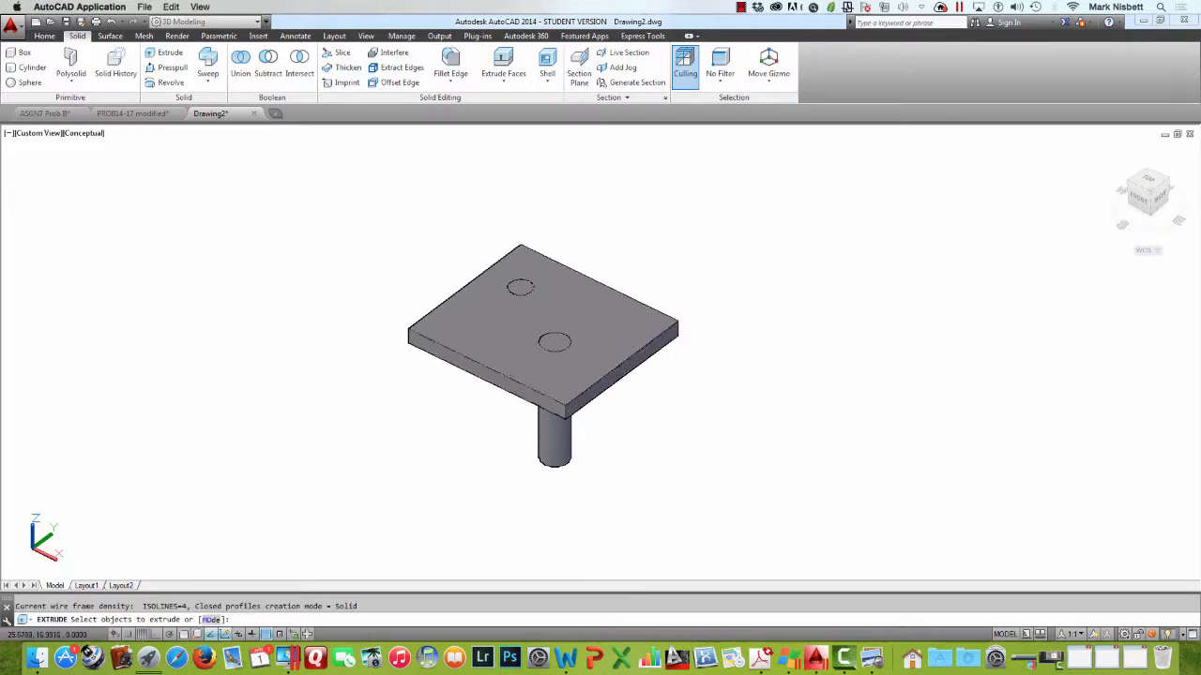
key(Return)
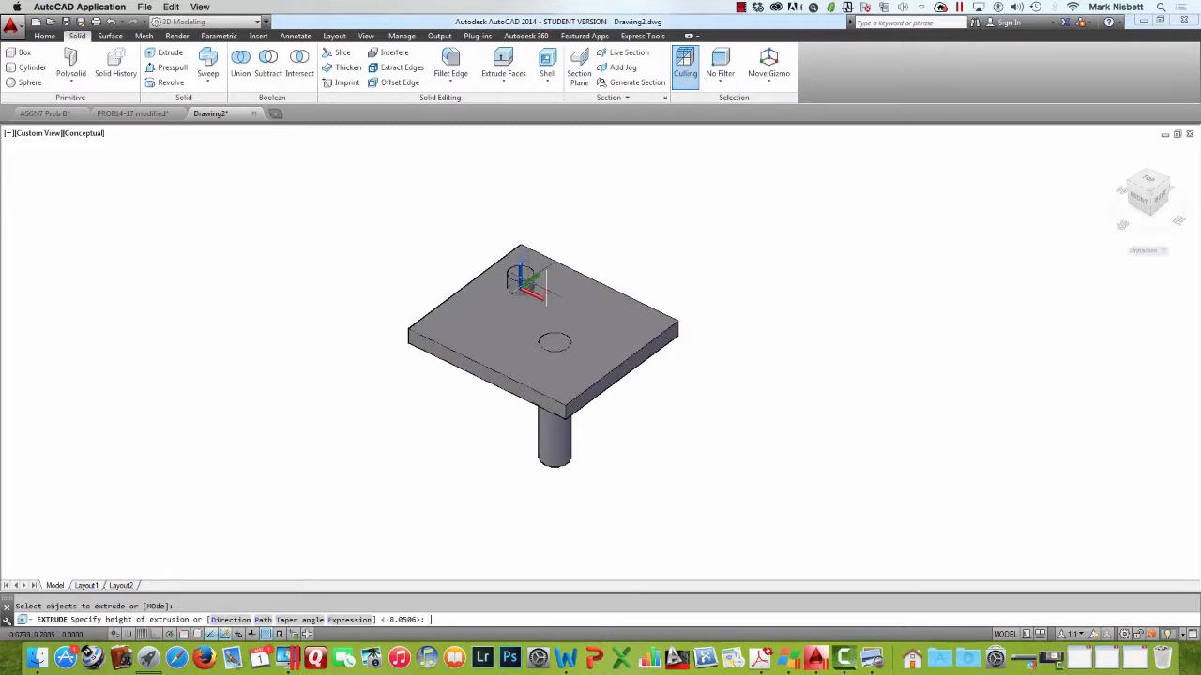
click(470, 406)
key(Escape)
Subtract both cylindrical solids from the slab to cut two through holes
text(su)
key(Return)
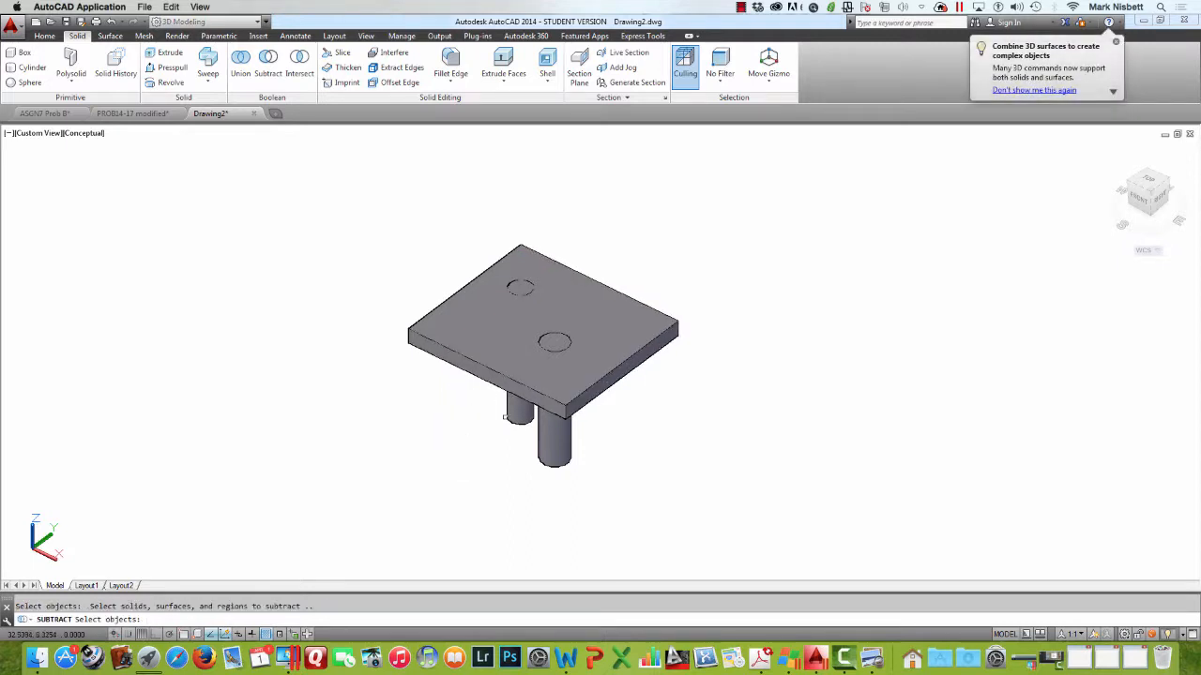
click(555, 441)
key(Return)
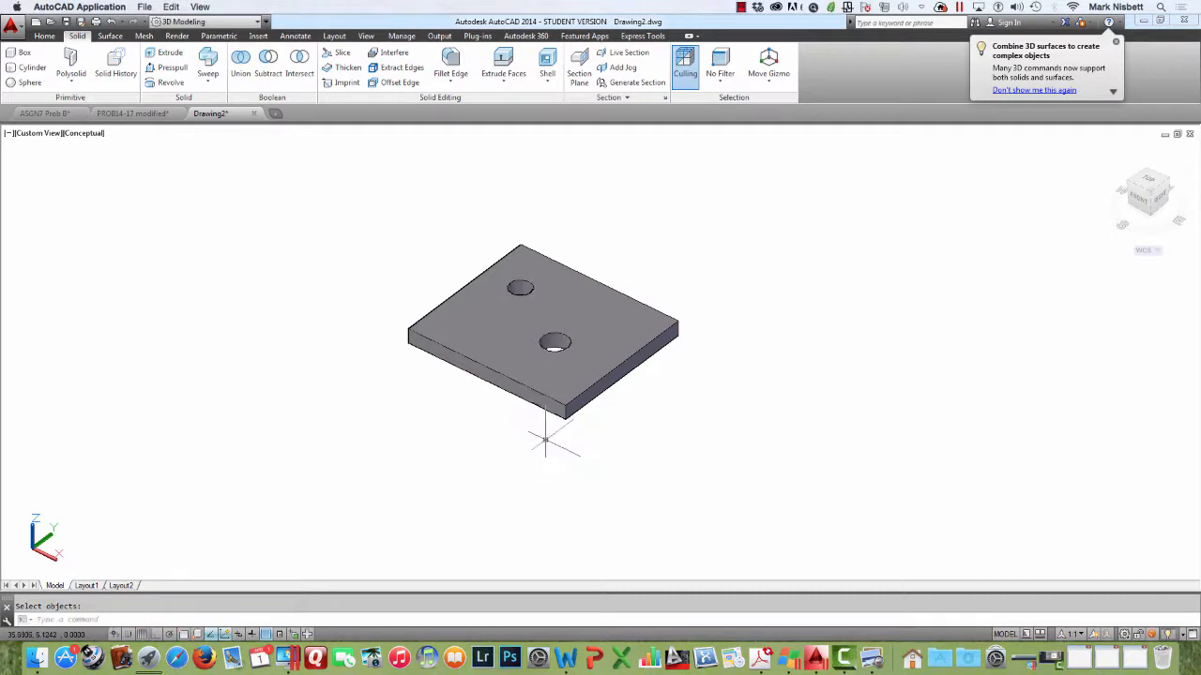
Examine the original cylinders recorded in the slab's history by selecting each hole as a subobject
mouse_move(517, 261)
shift+middle_down()
mouse_move(606, 316)
mouse_move(670, 329)
mouse_move(600, 322)
mouse_move(536, 335)
mouse_move(544, 267)
mouse_move(510, 247)
mouse_move(517, 240)
shift+middle_up()
scroll(567, 315, up, 4)
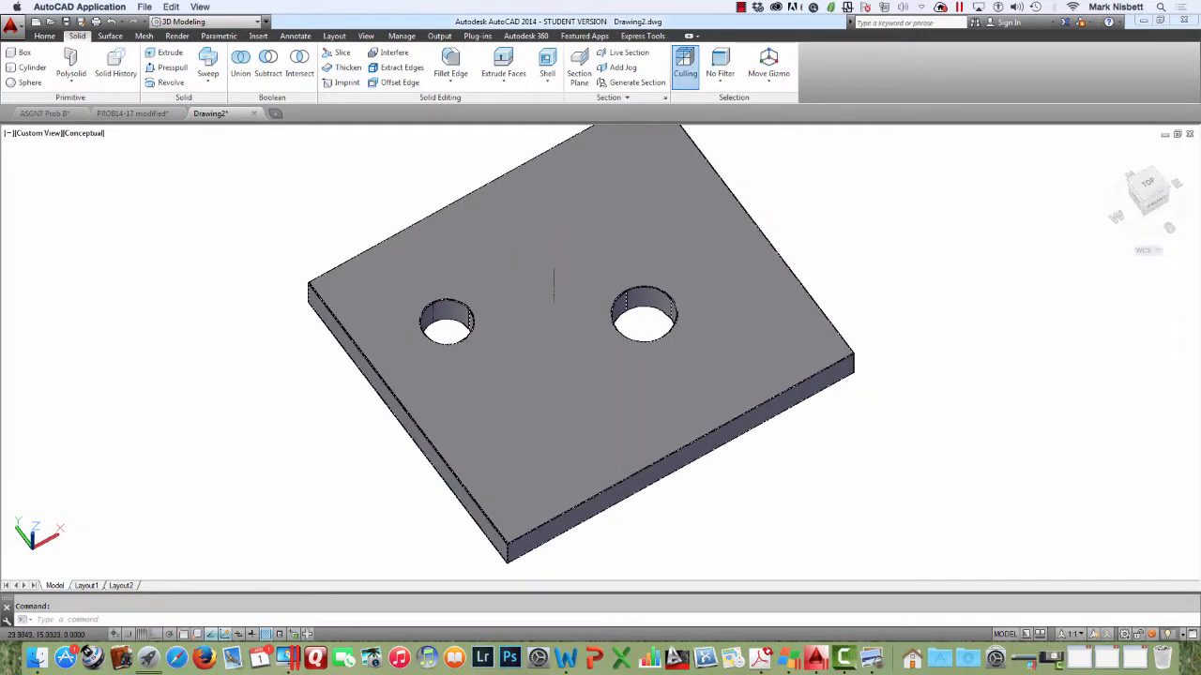
ctrl+click(451, 302)
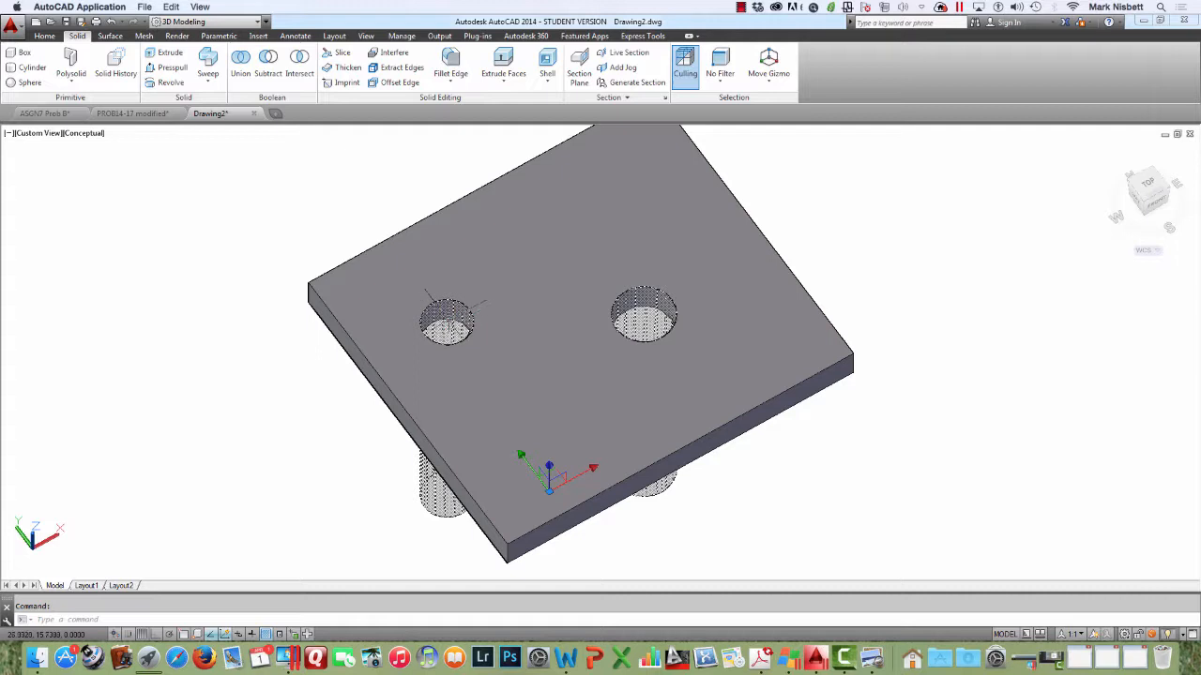
key(Escape)
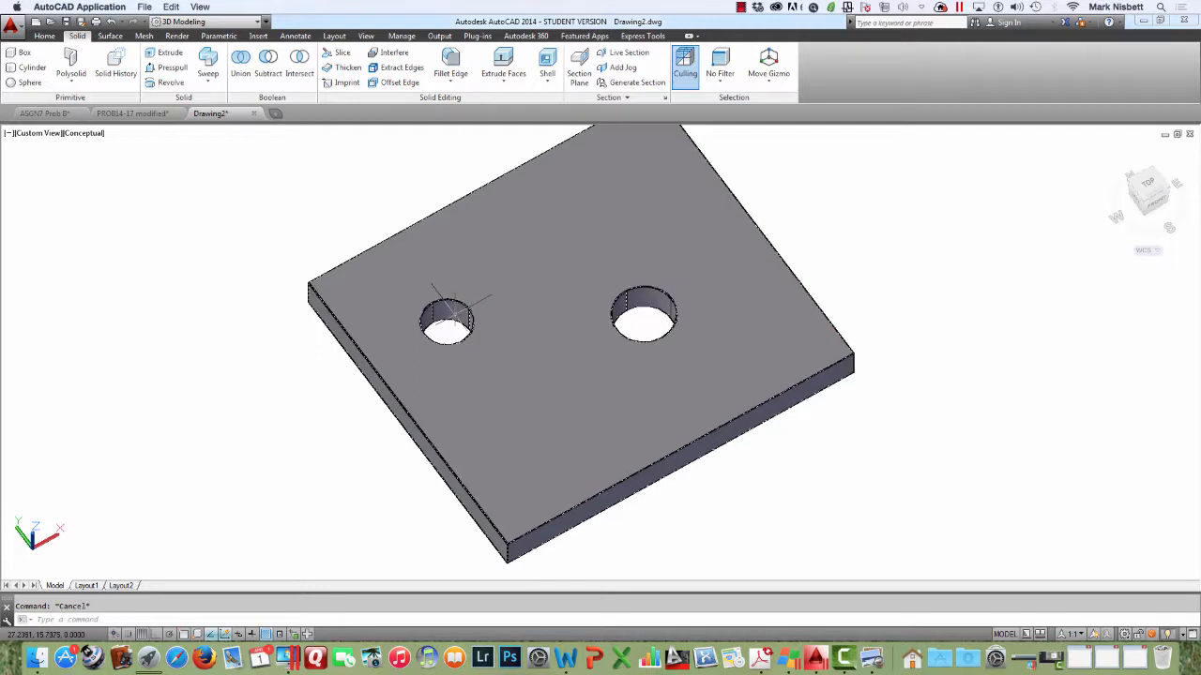
ctrl+click(451, 302)
click(455, 313)
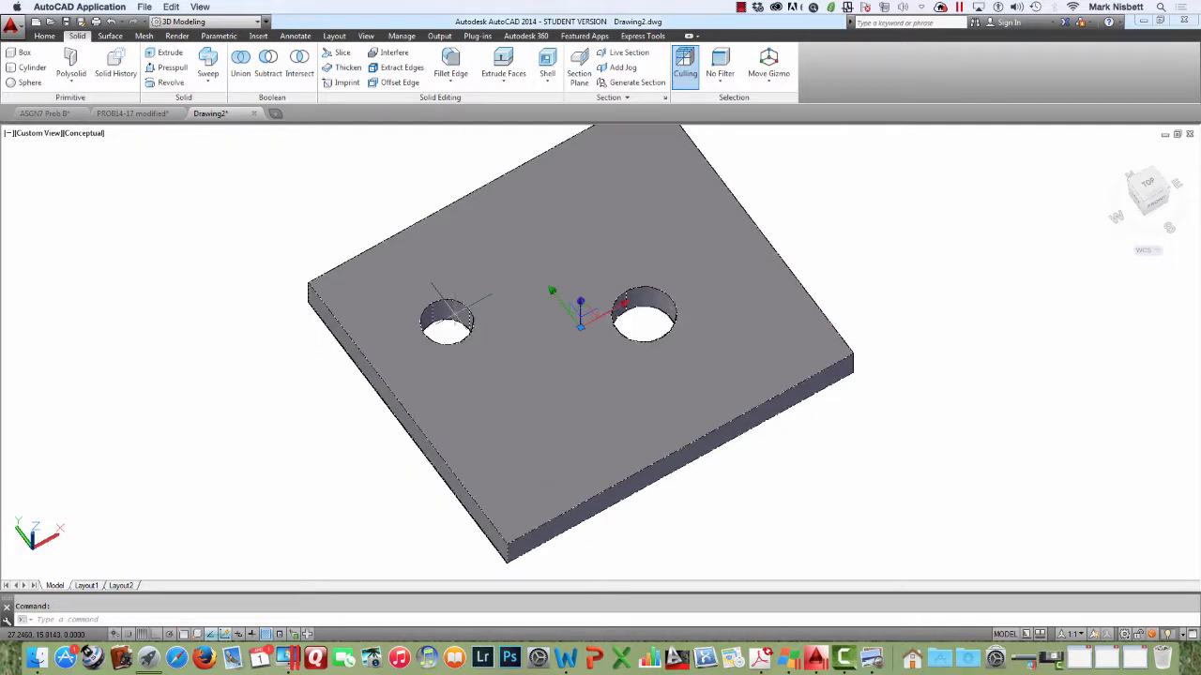
key(Escape)
ctrl+click(451, 302)
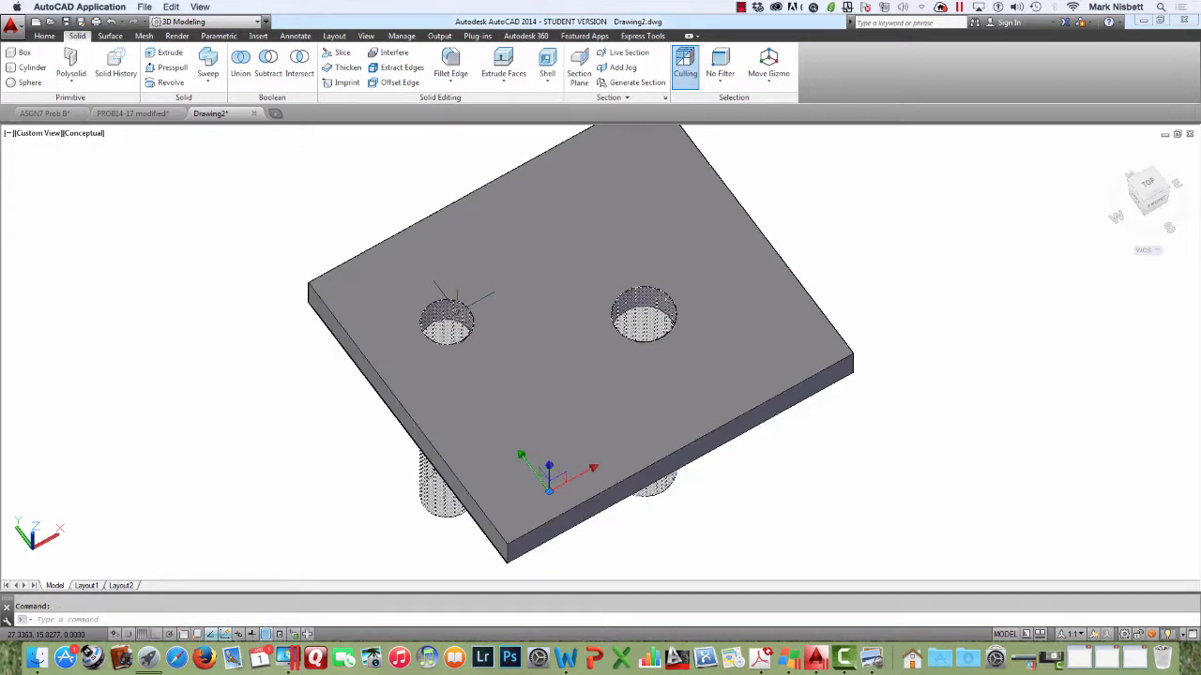
key(Escape)
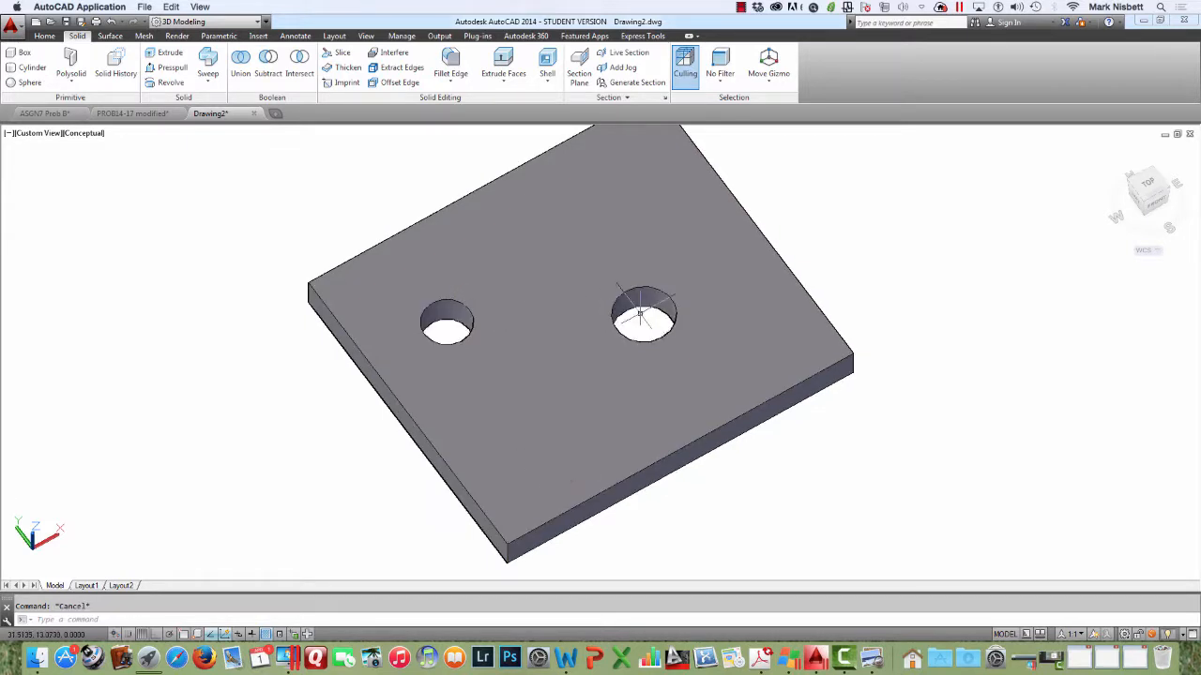
ctrl+click(652, 305)
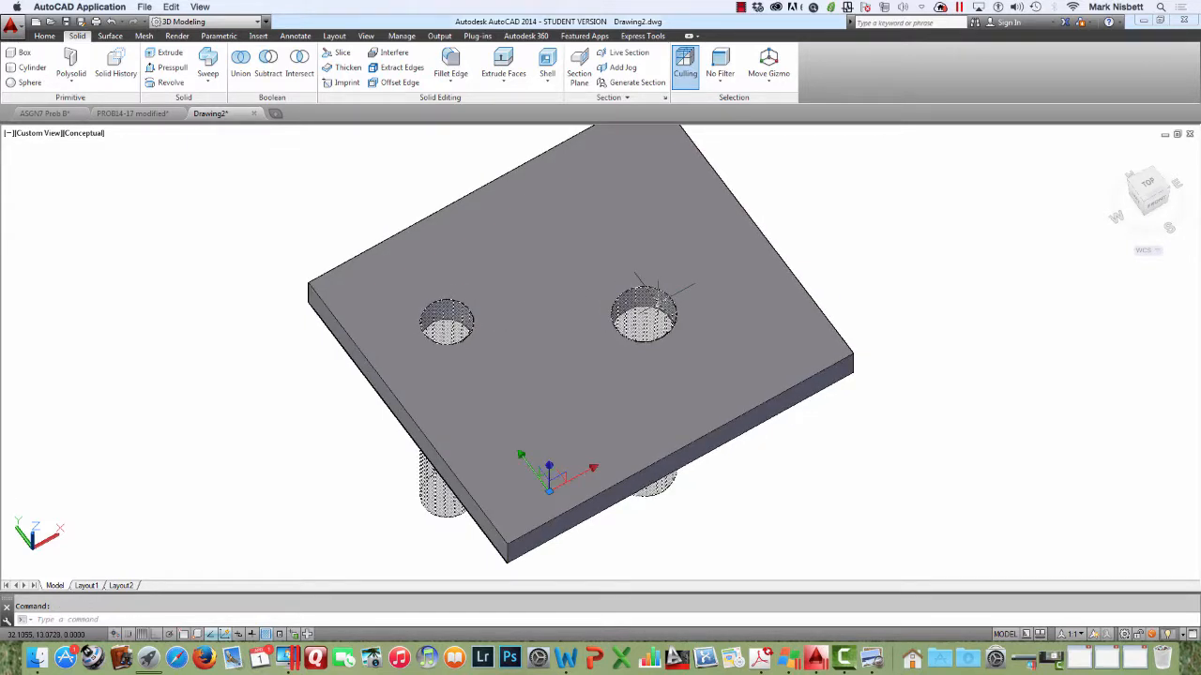
key(Escape)
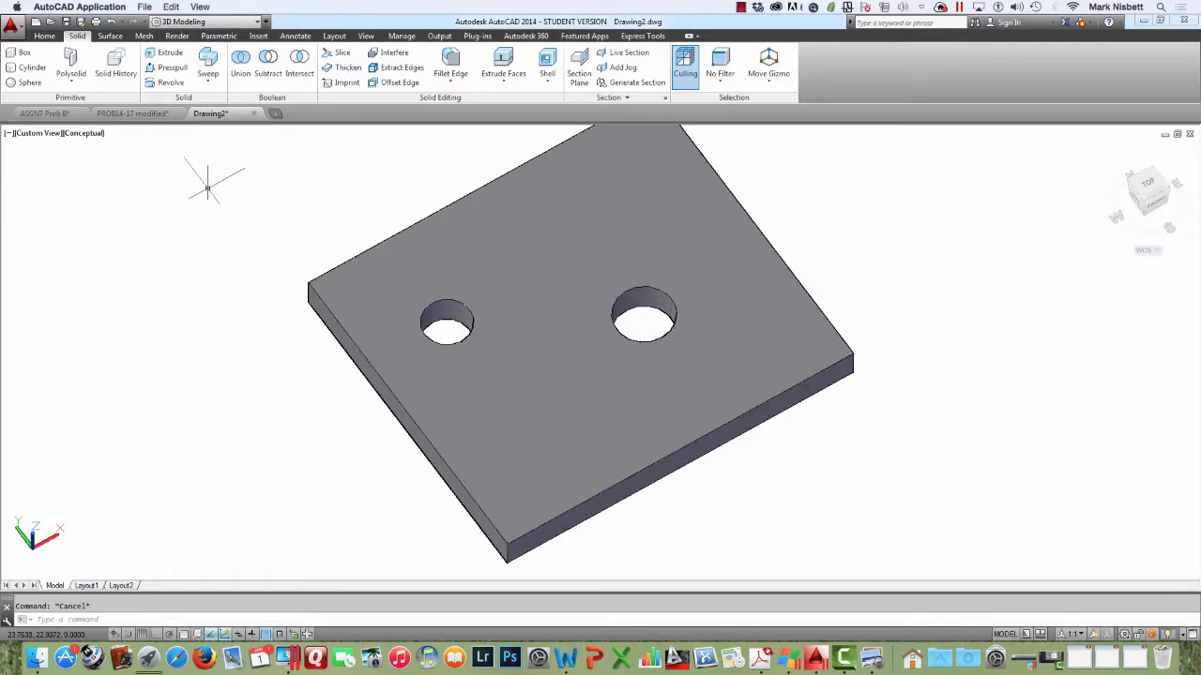
Create a cylinder on the slab's top face between the two holes and the front corner, extending about 7.8 downward through the slab
click(38, 68)
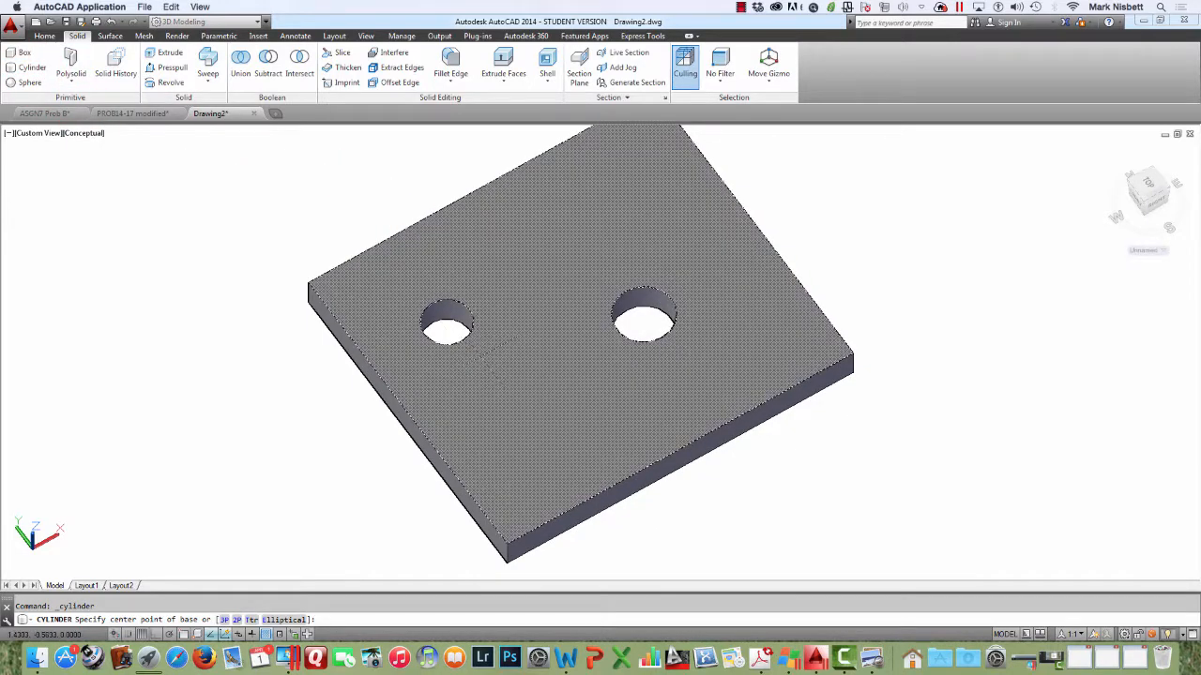
click(533, 405)
click(563, 425)
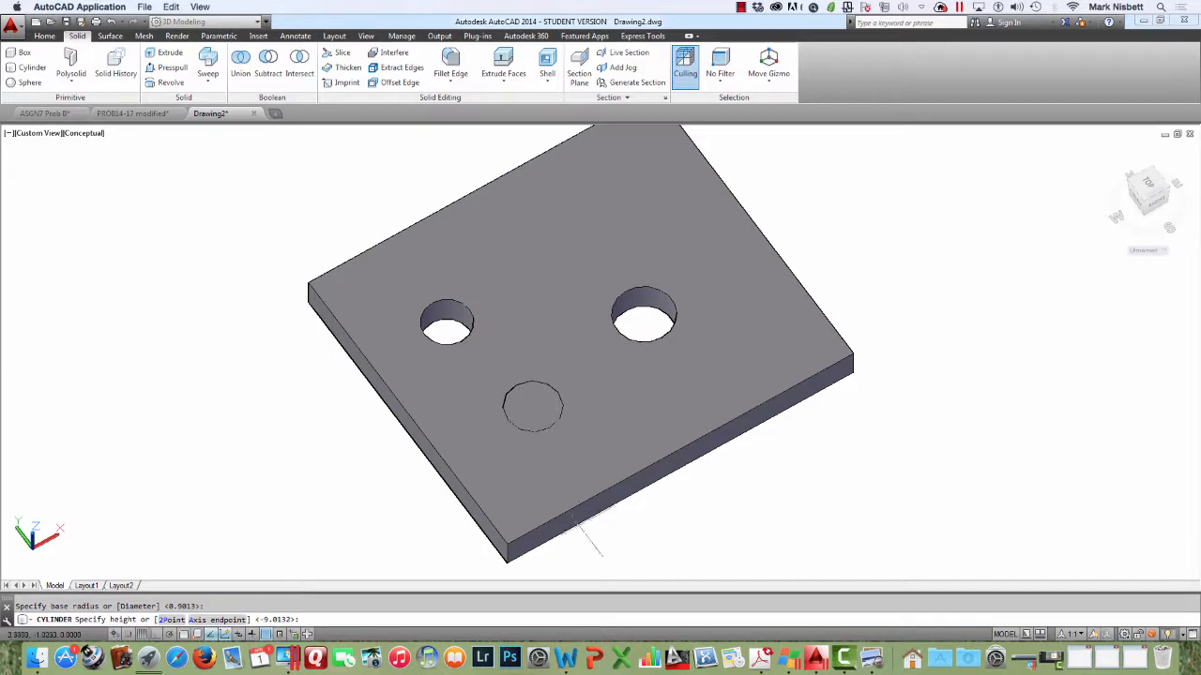
click(591, 556)
Subtract the new cylinder from the slab to cut a third through hole
text(su)
key(Return)
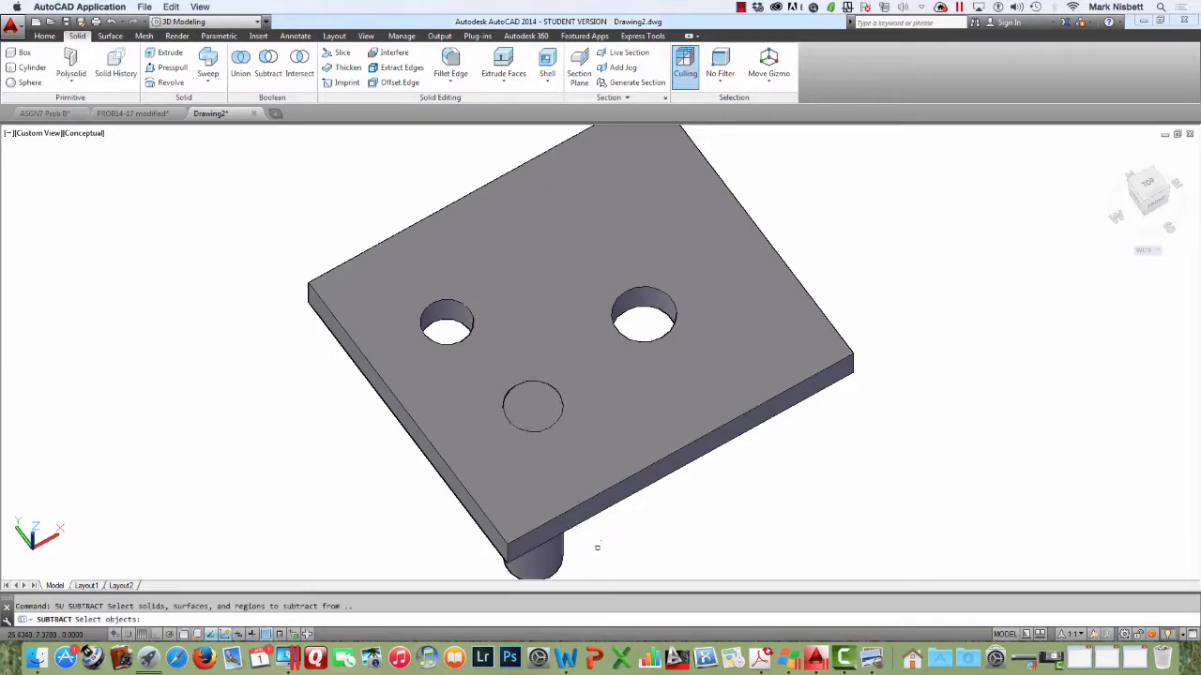
click(574, 463)
key(Return)
click(542, 422)
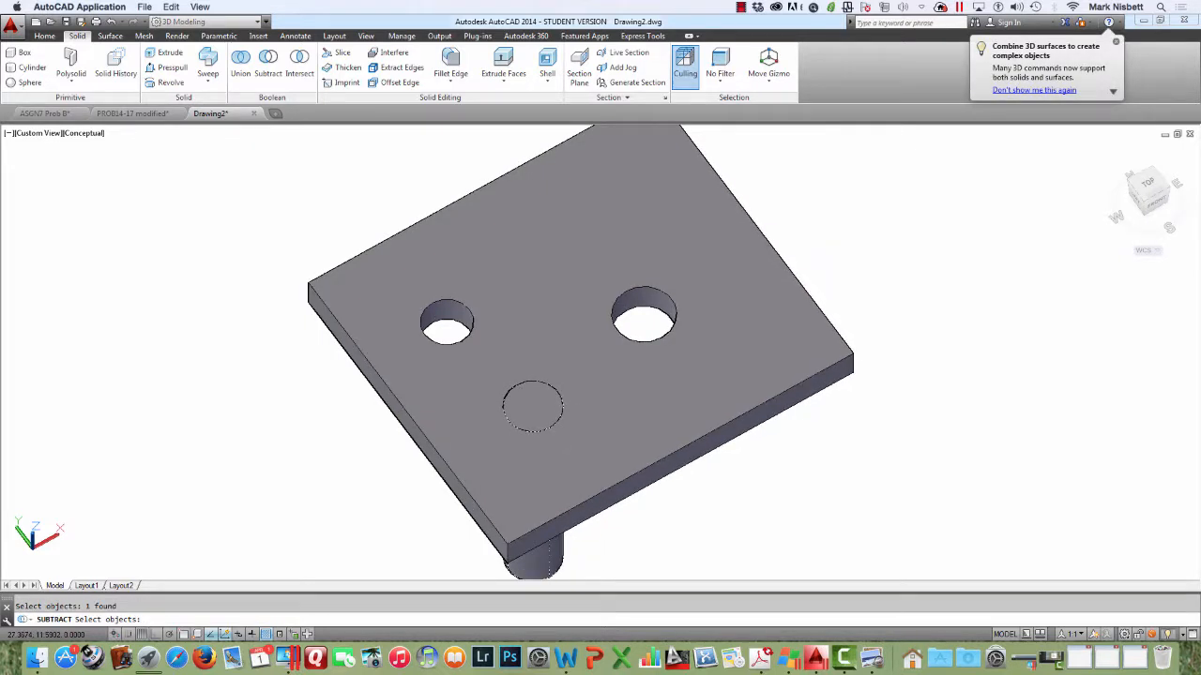
key(Return)
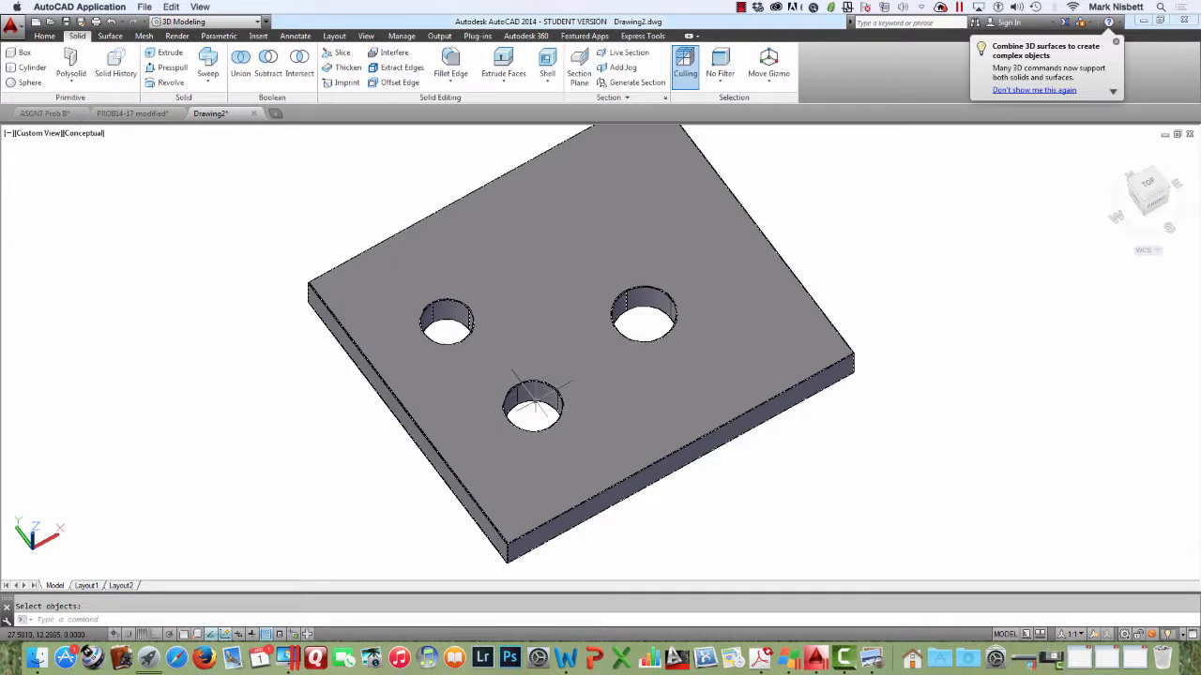
Select the third hole's original cylinder as a subobject and stretch its radius larger, followed by smaller again
ctrl+click(542, 398)
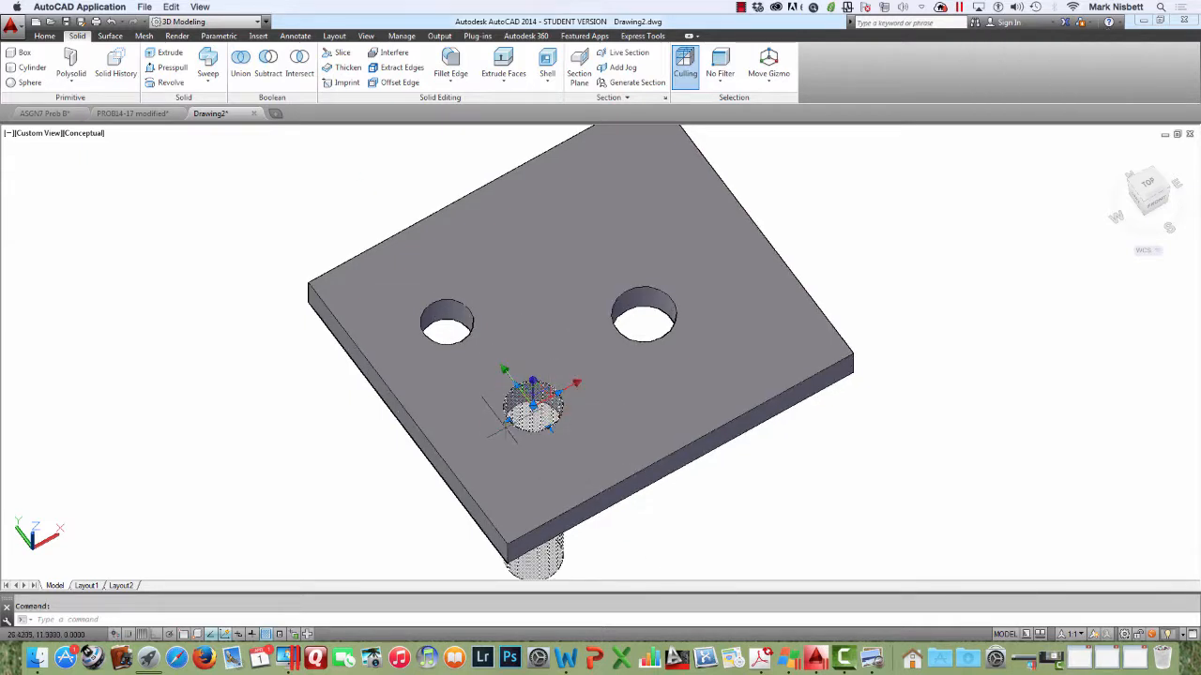
click(553, 433)
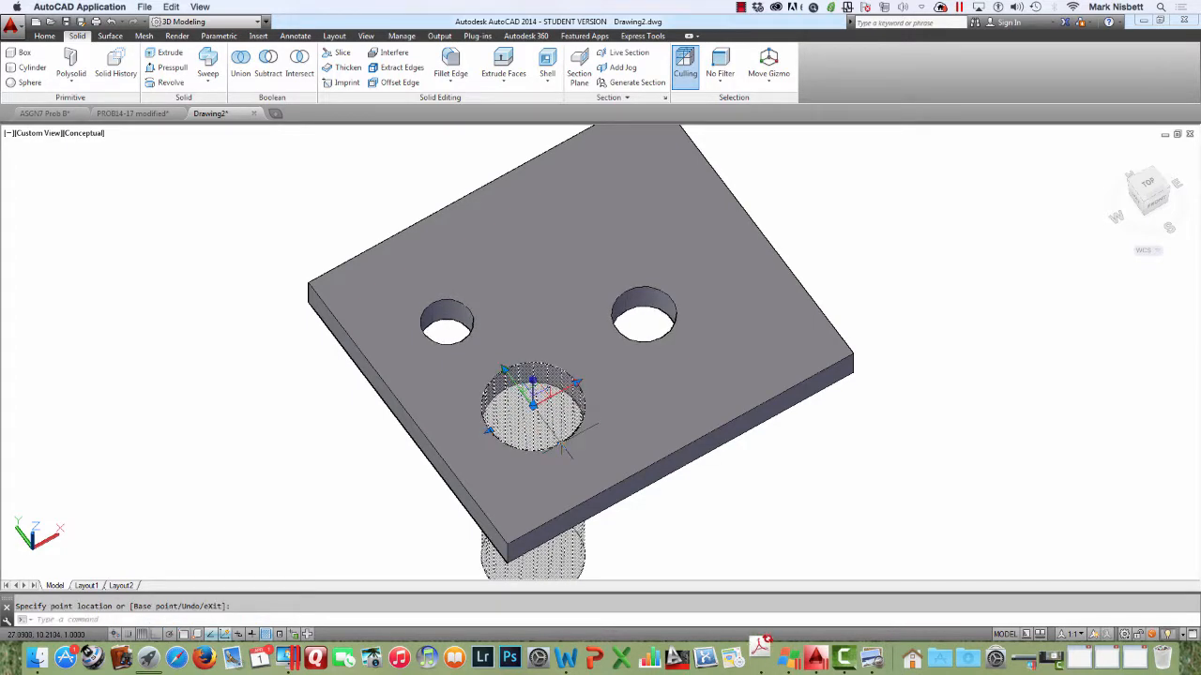
click(575, 385)
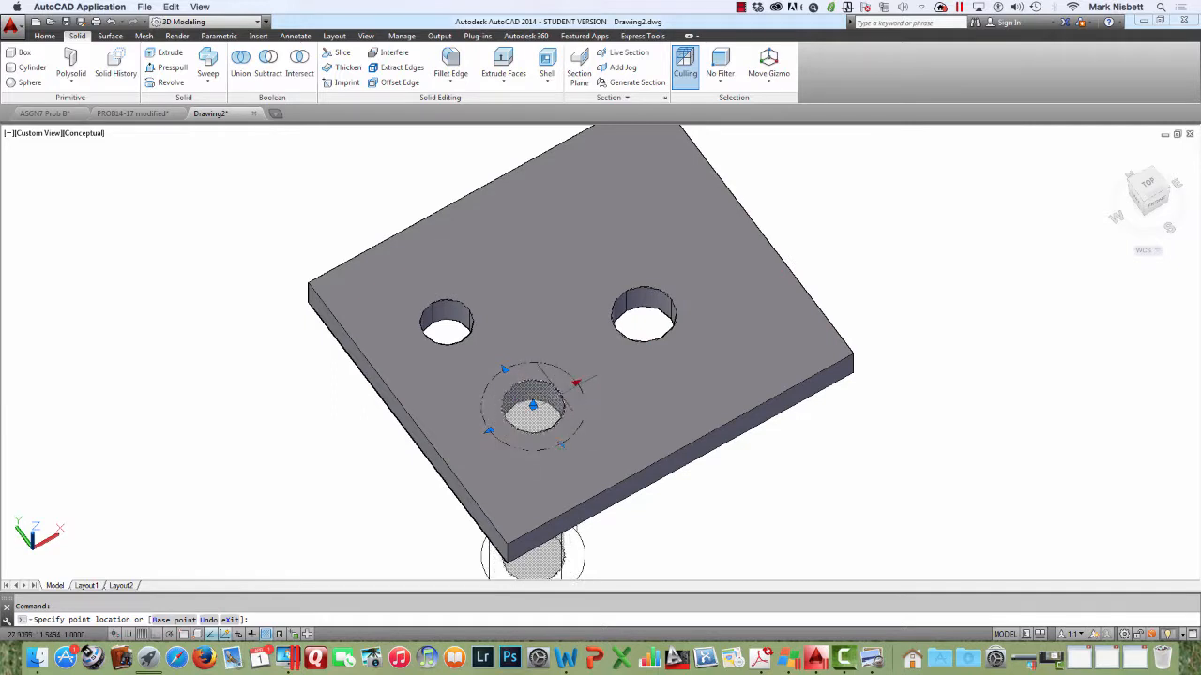
click(561, 395)
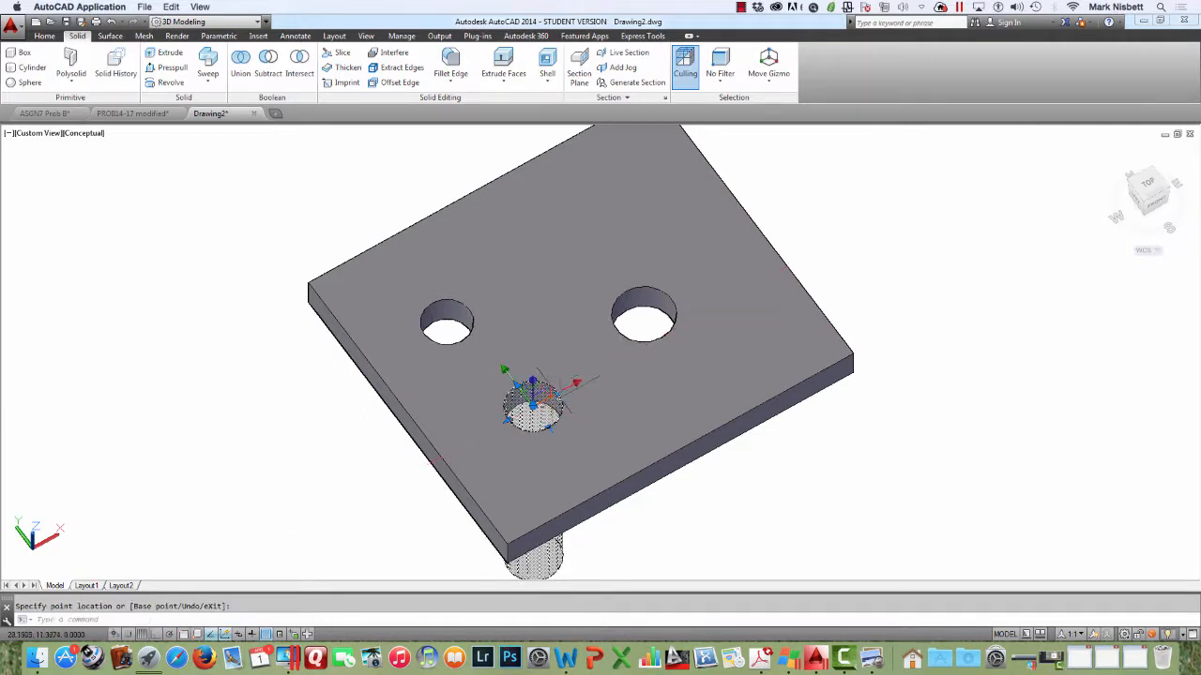
Set the radius of the third hole's cylinder to 1 in its properties
right_click(563, 413)
click(574, 386)
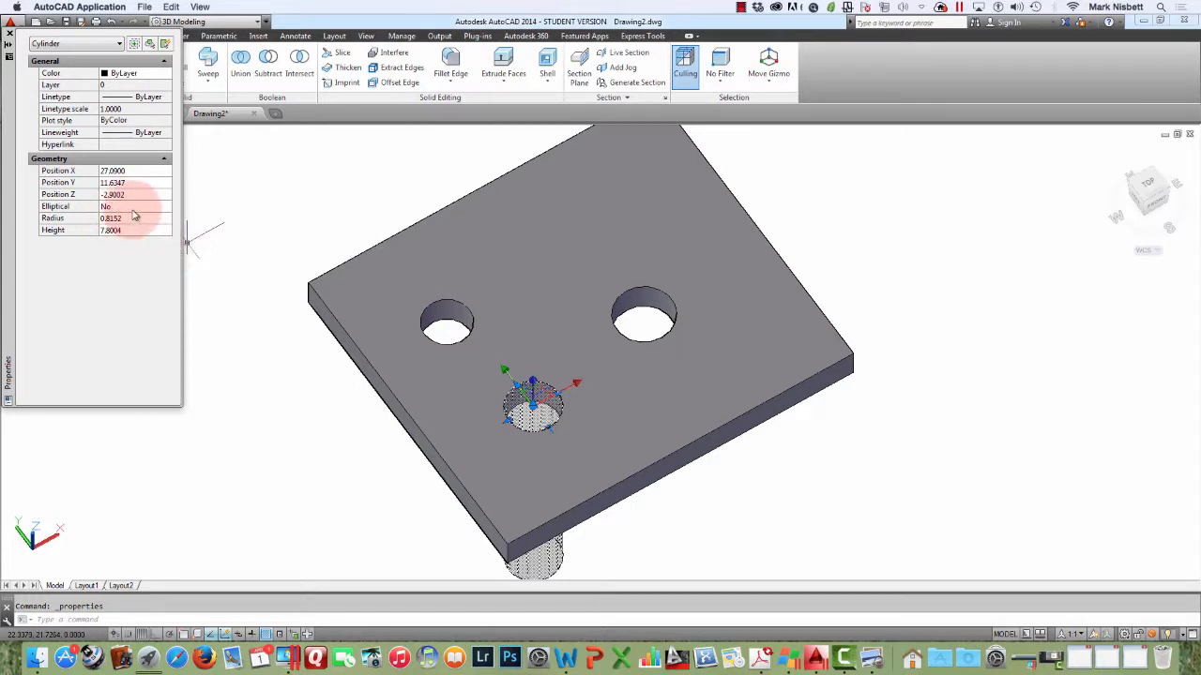
click(142, 219)
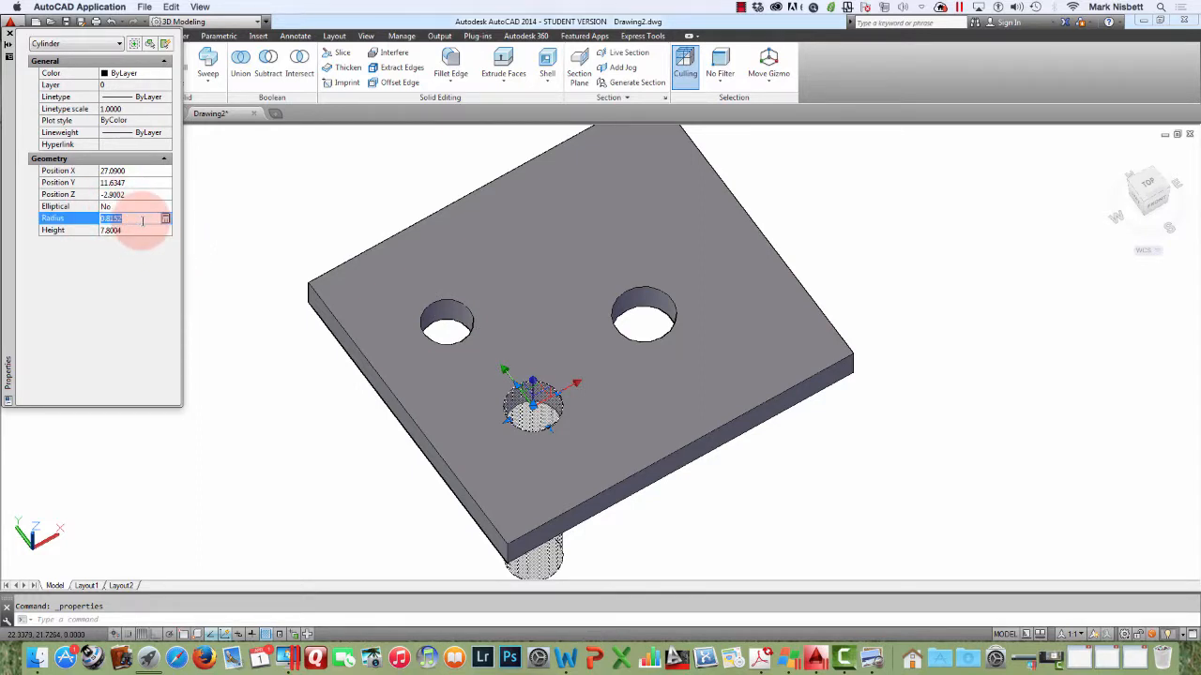
text(1)
click(143, 229)
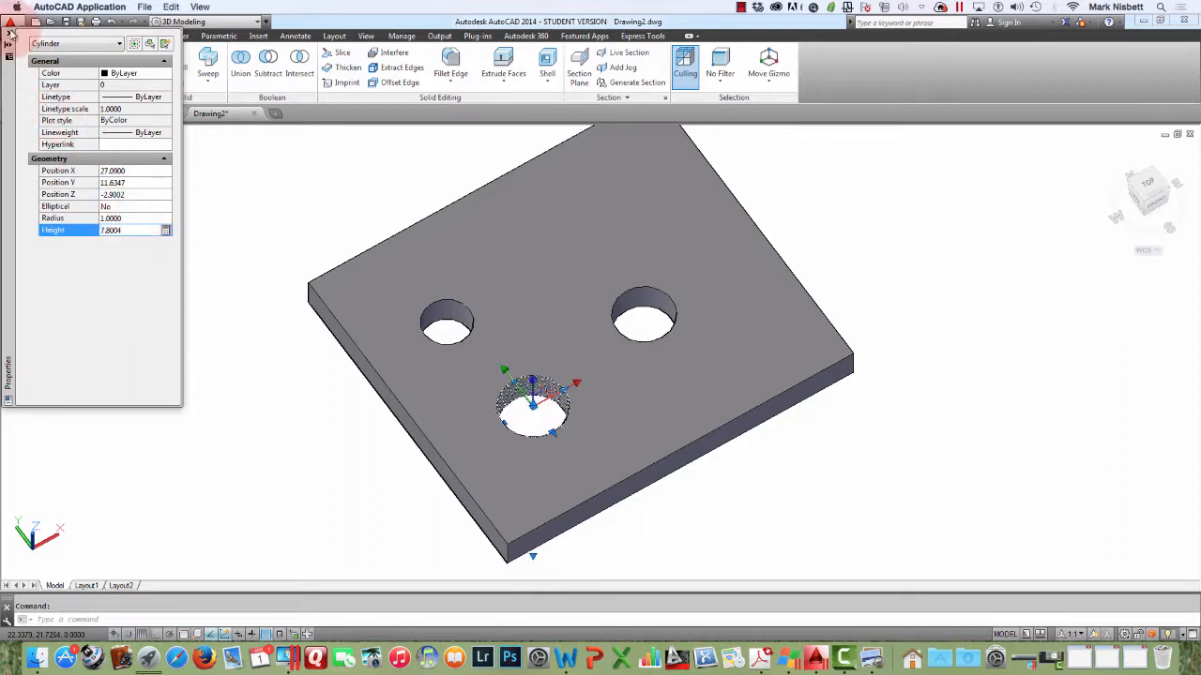
click(9, 34)
key(Escape)
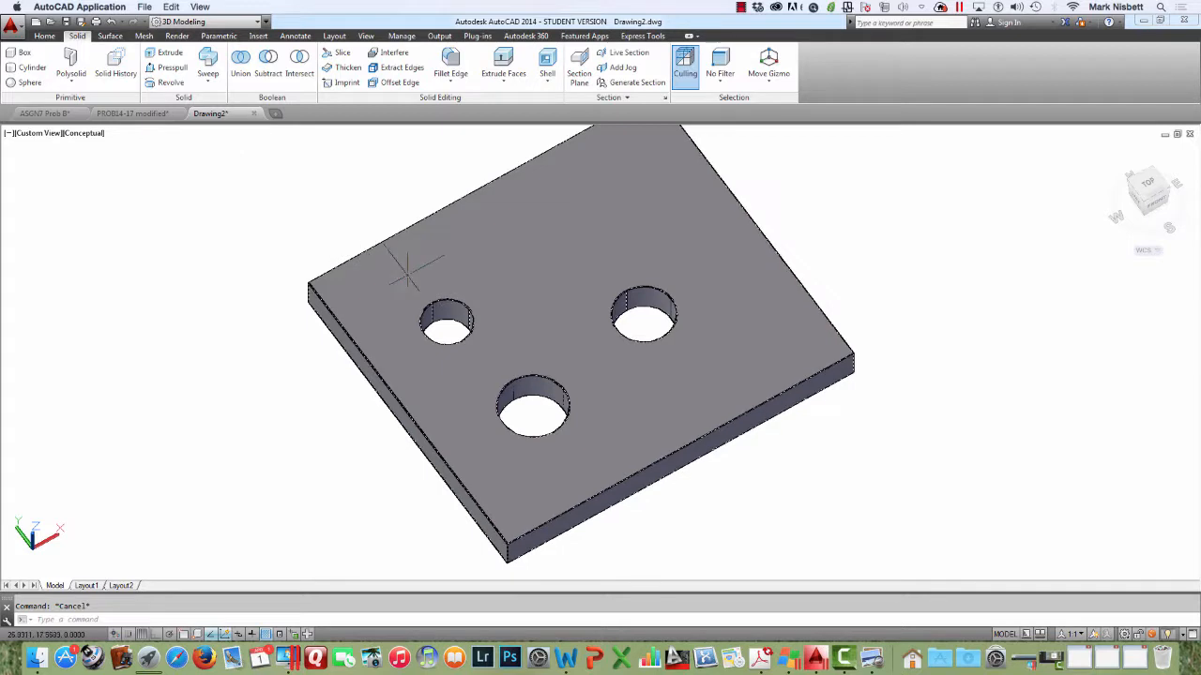
Examine which history subobjects and grips are offered when selecting the small extruded hole compared with selecting the whole slab
click(450, 296)
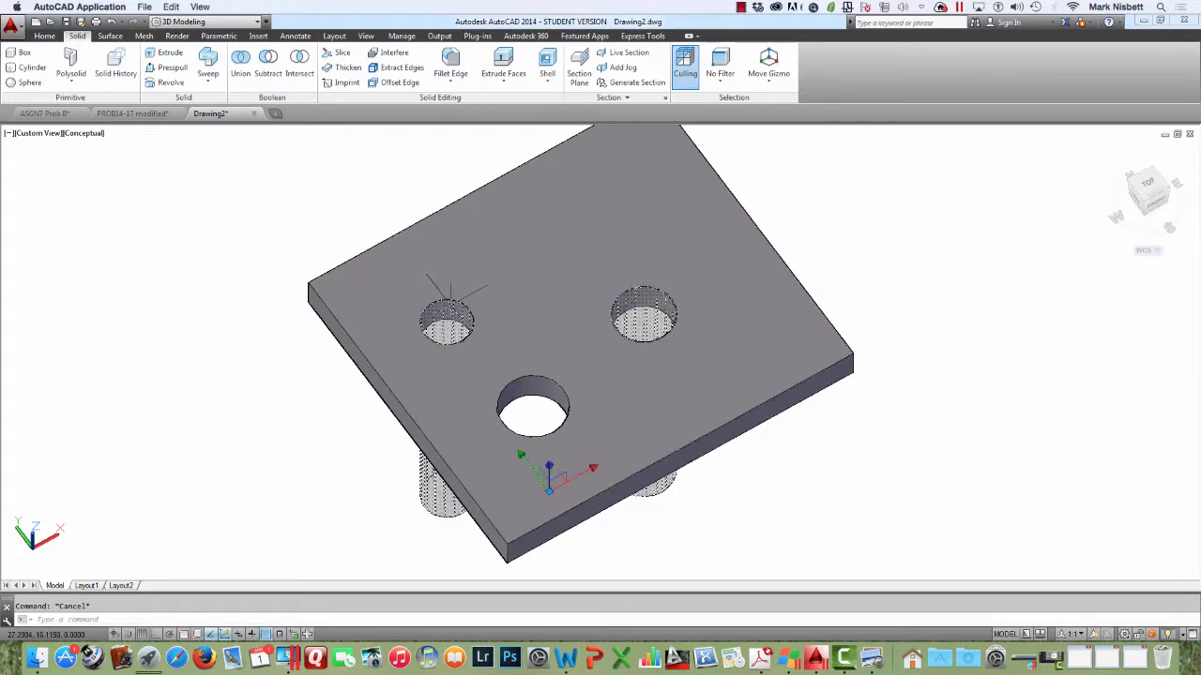
click(451, 294)
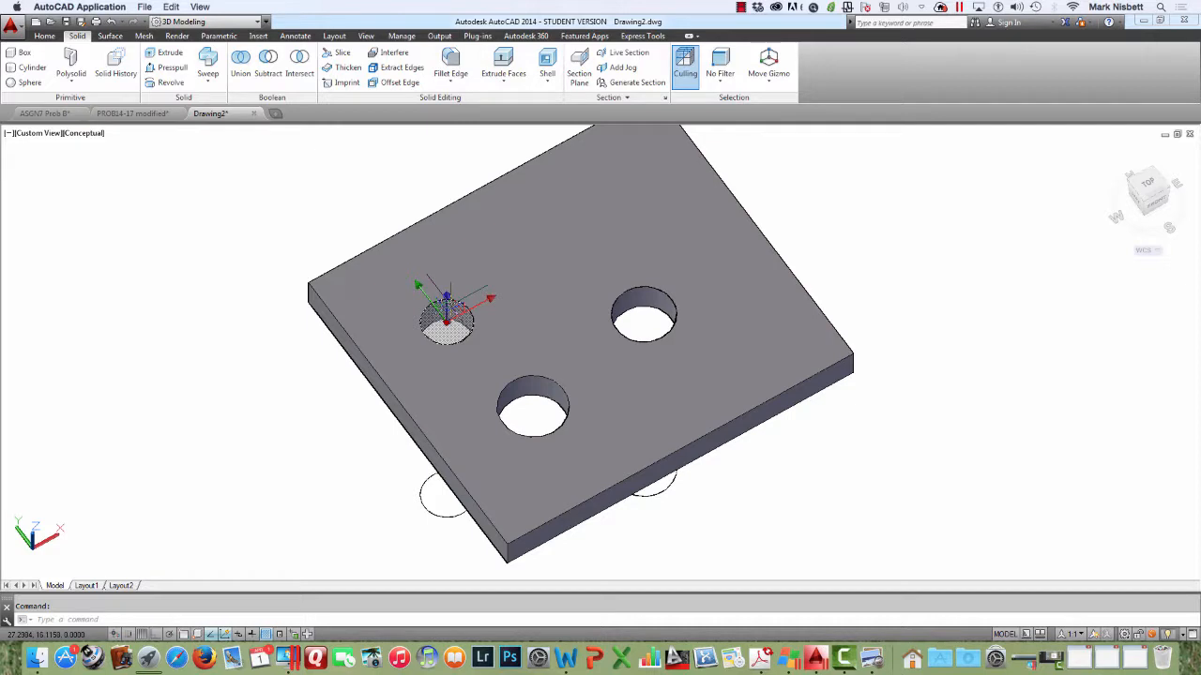
key(Escape)
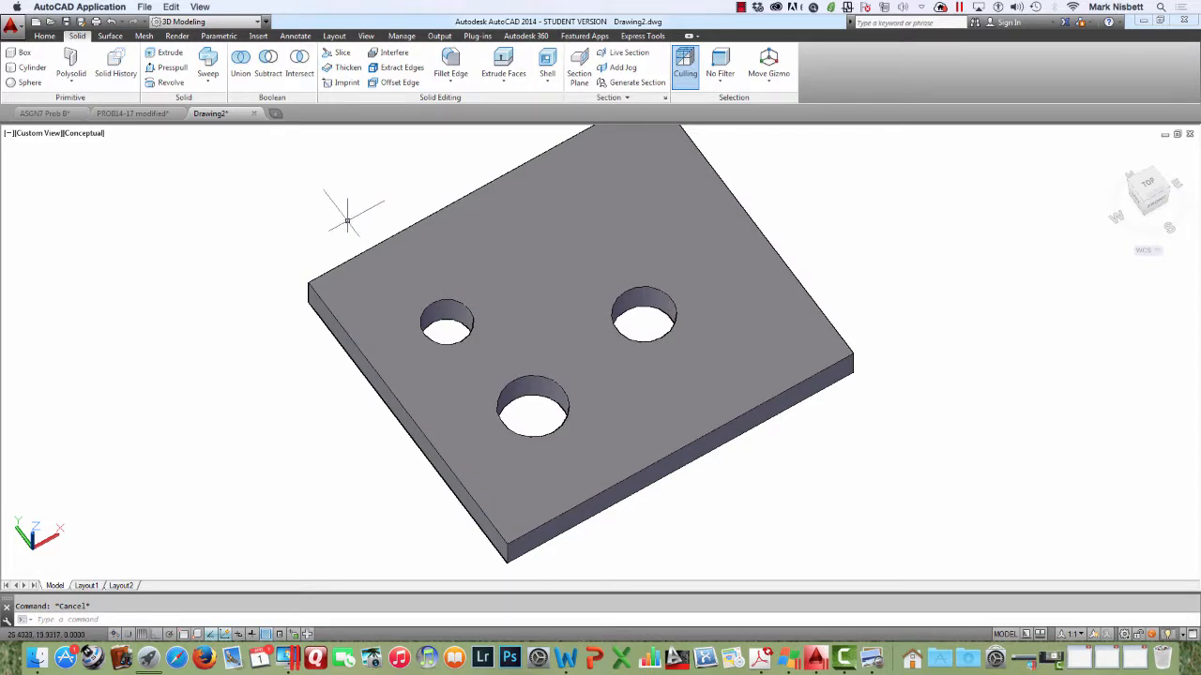
click(447, 310)
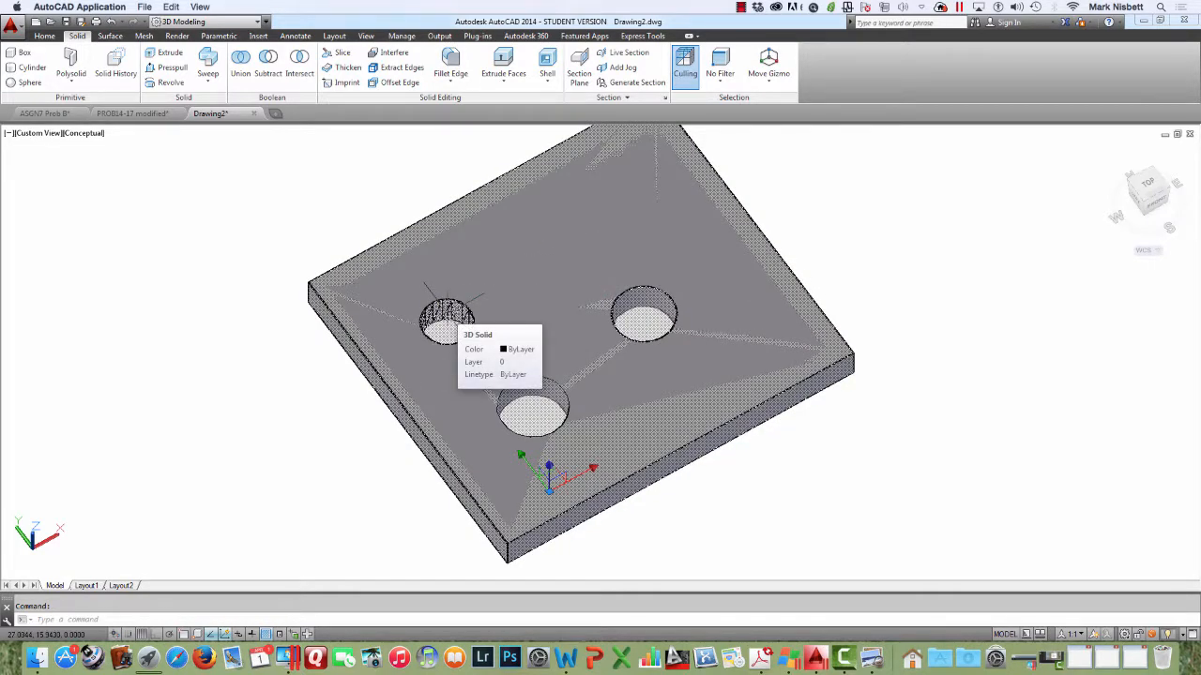
click(447, 312)
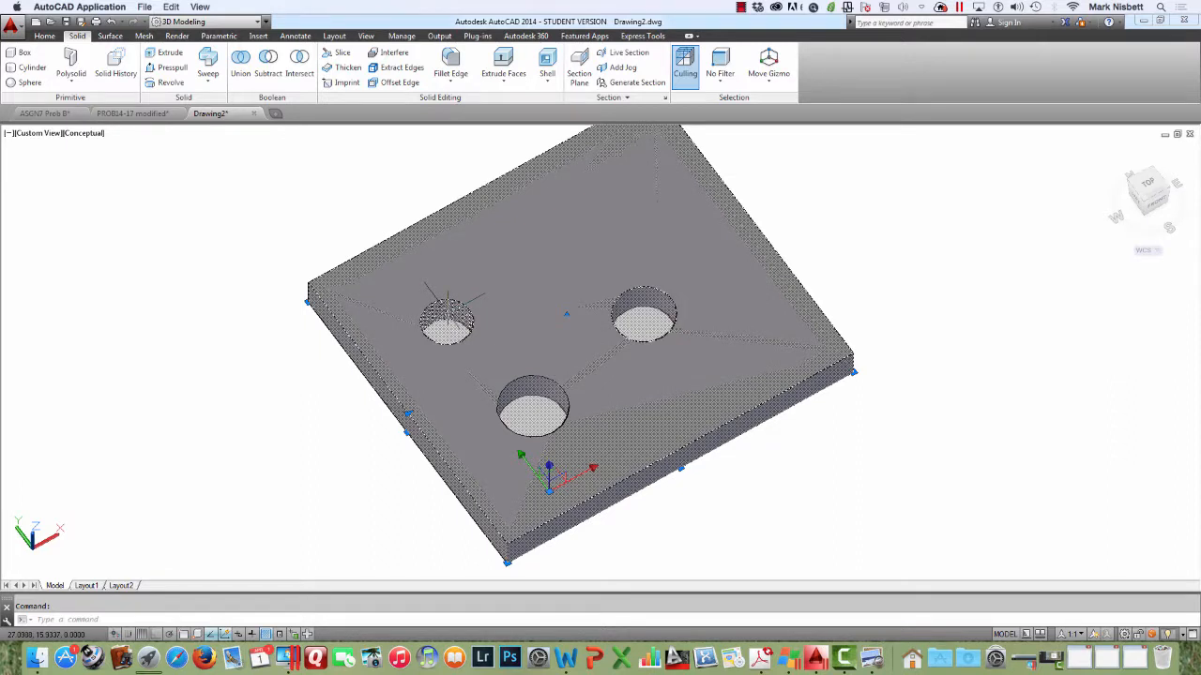
key(Escape)
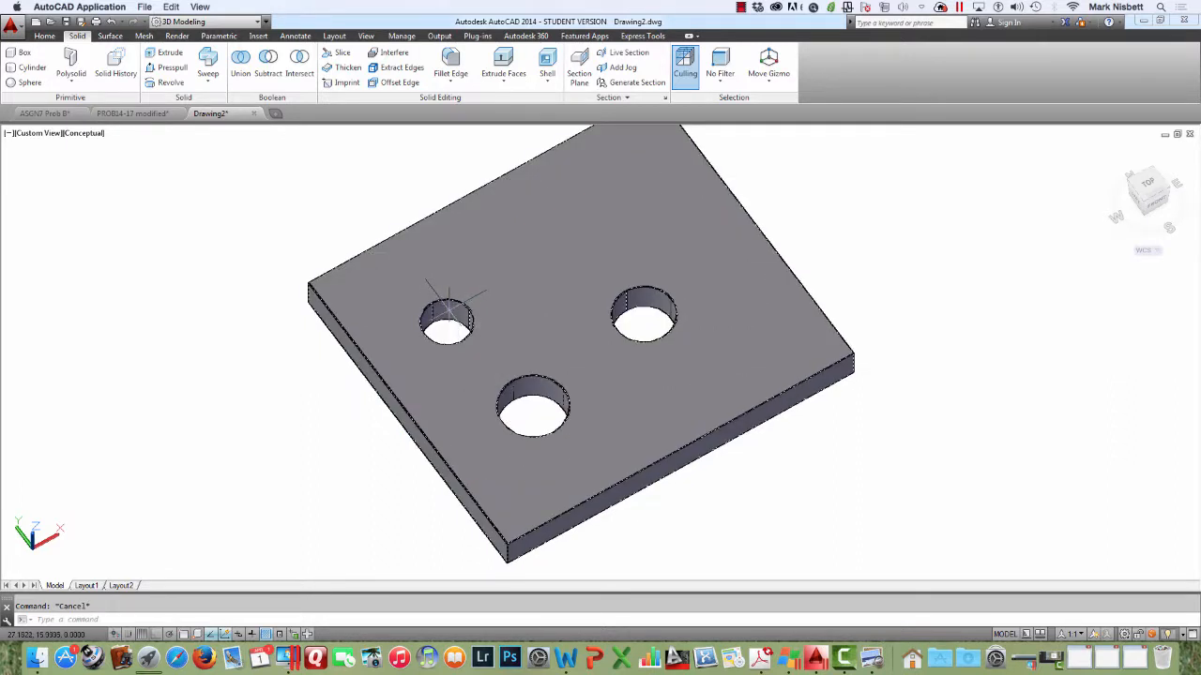
Move the slab with its holes a short distance along the positive X axis, using the small hole's subobject selection
click(448, 312)
ctrl+click(450, 310)
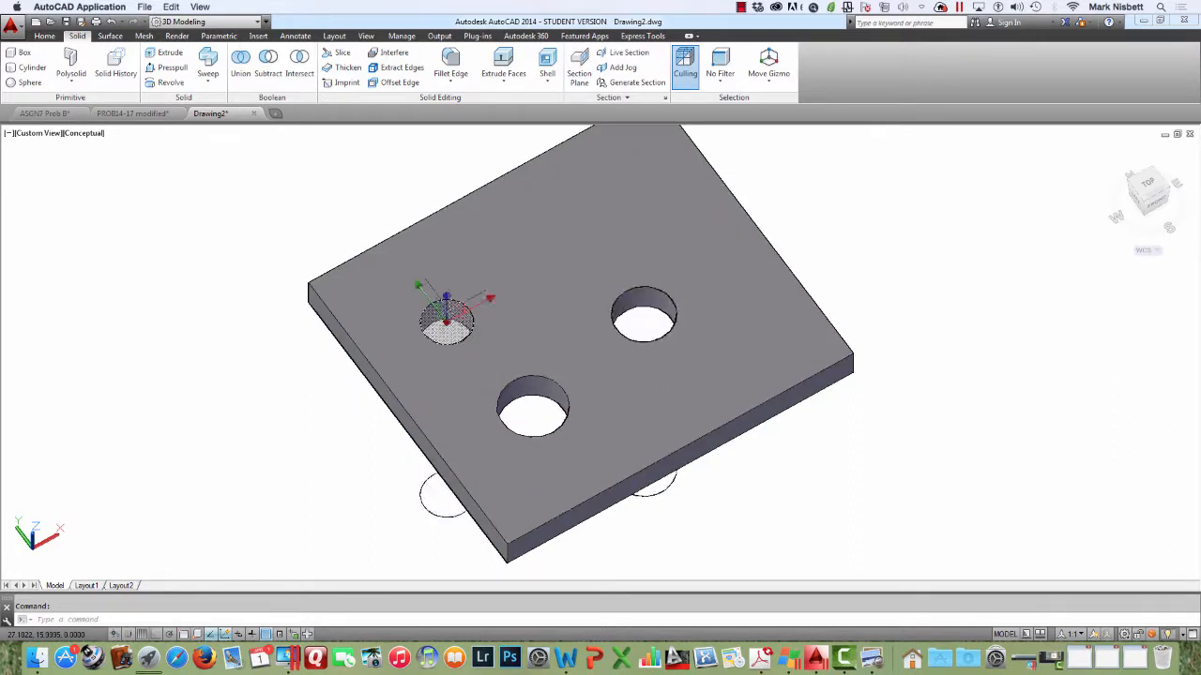
click(435, 302)
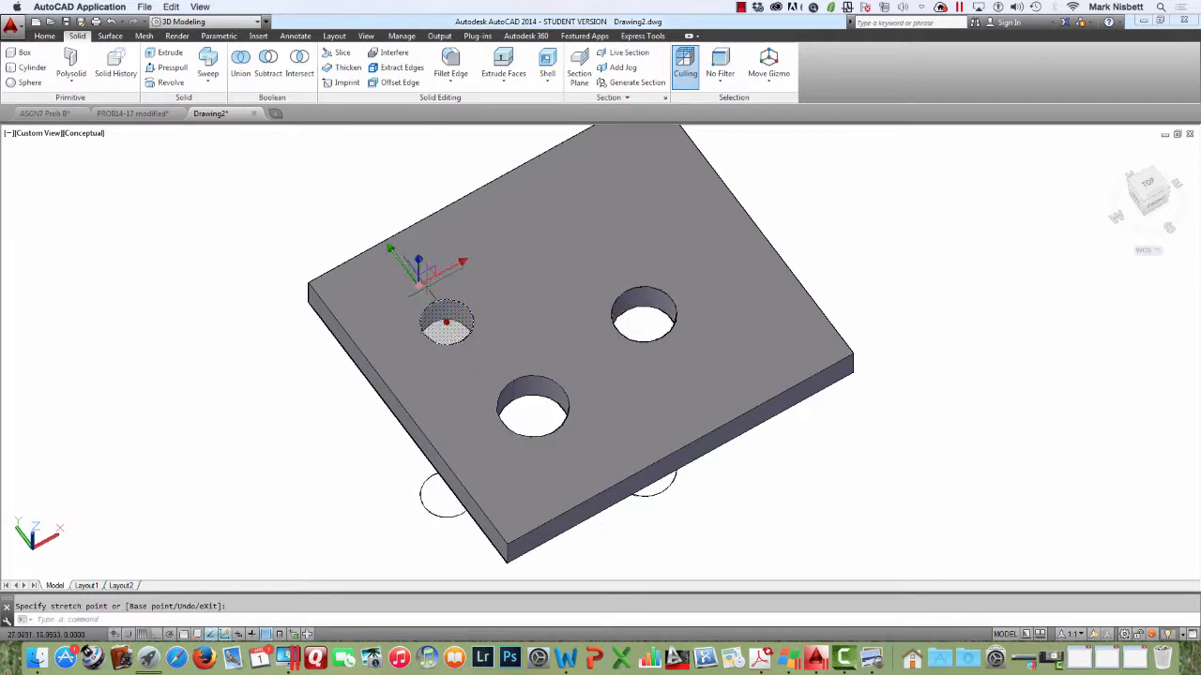
click(436, 267)
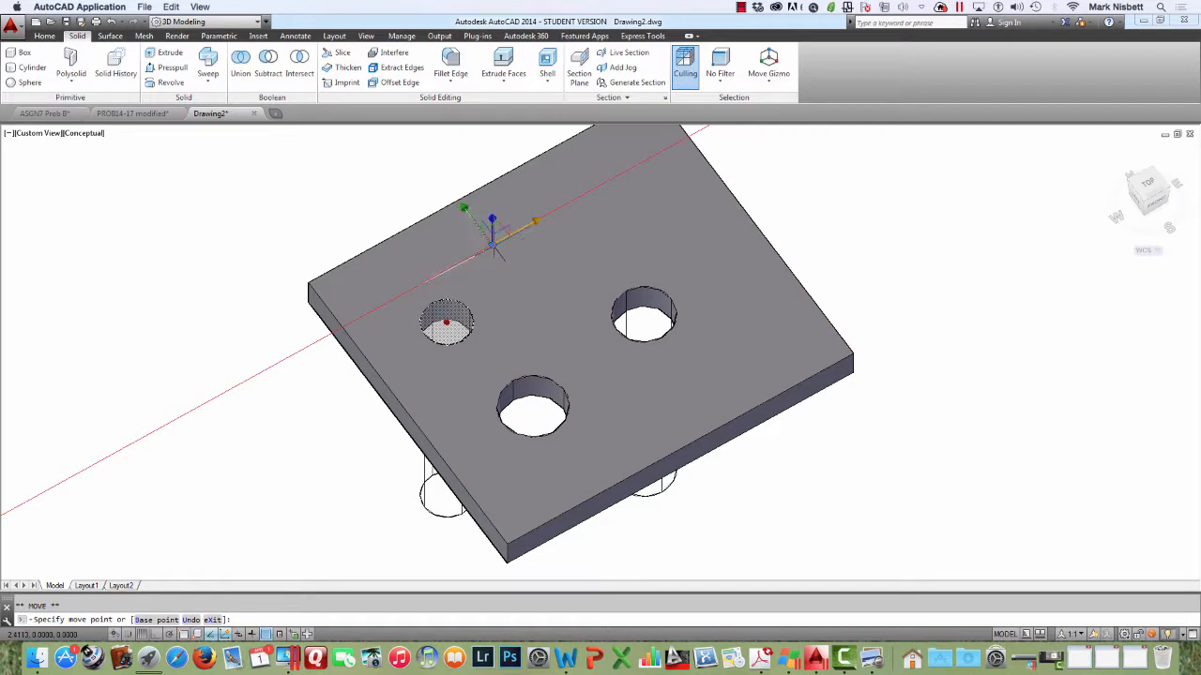
click(497, 242)
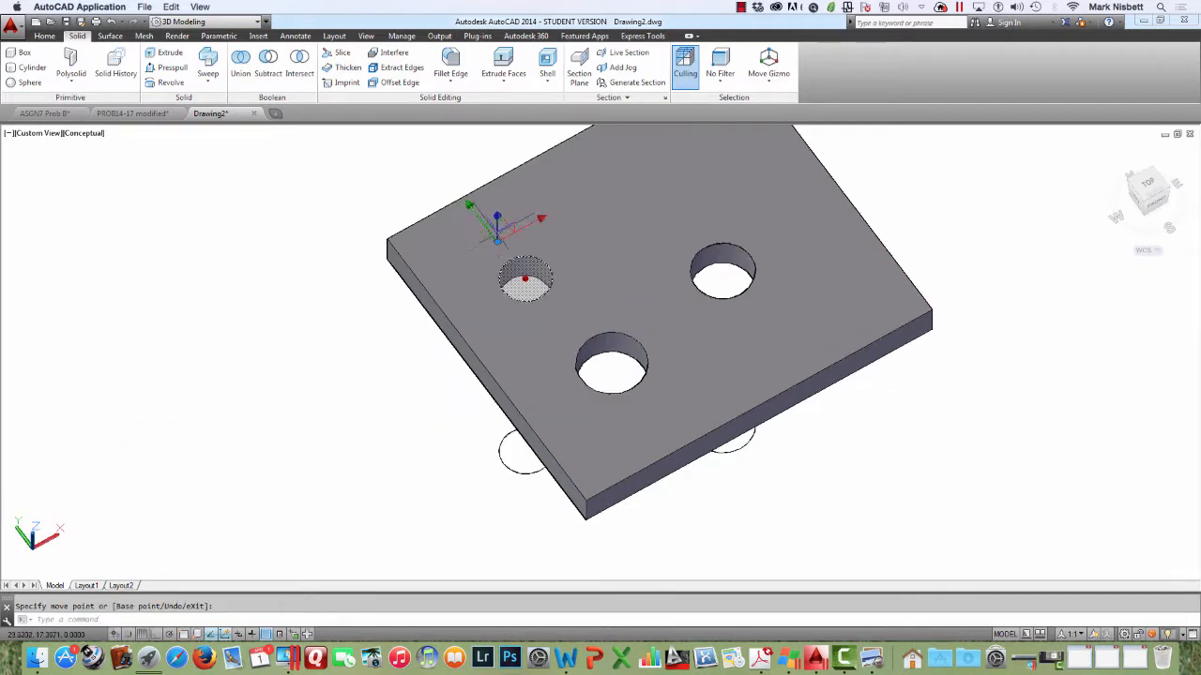
key(Escape)
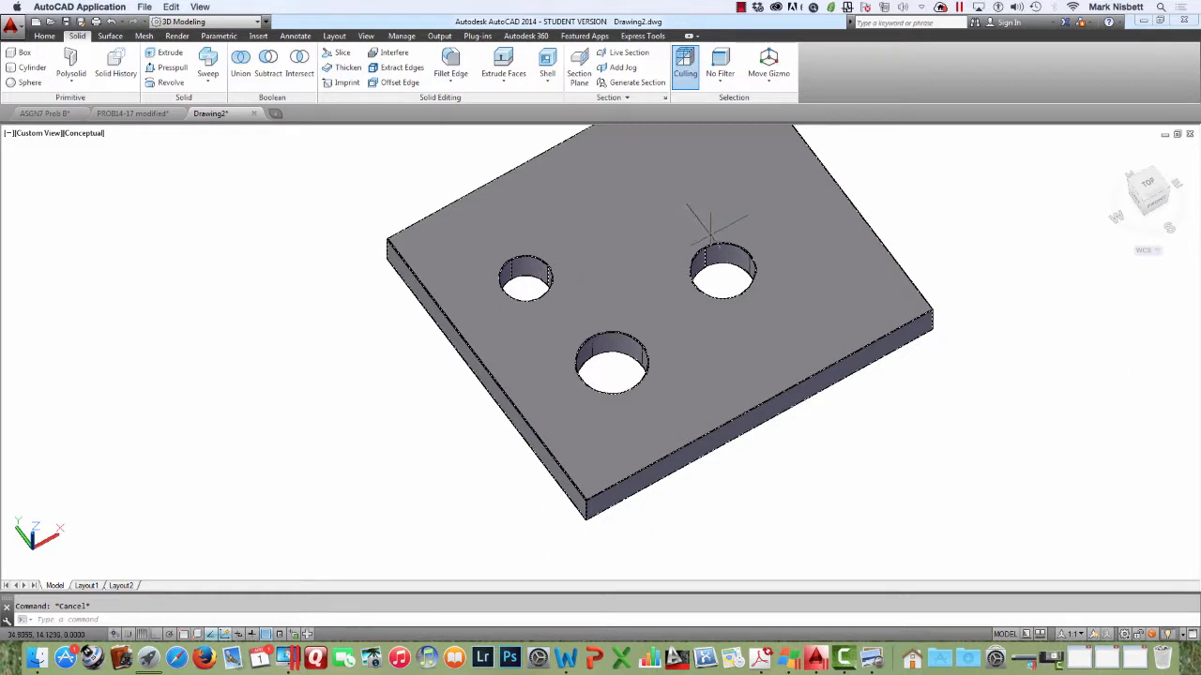
Examine the subobject selection and grips of the hole near the middle of the slab
click(727, 249)
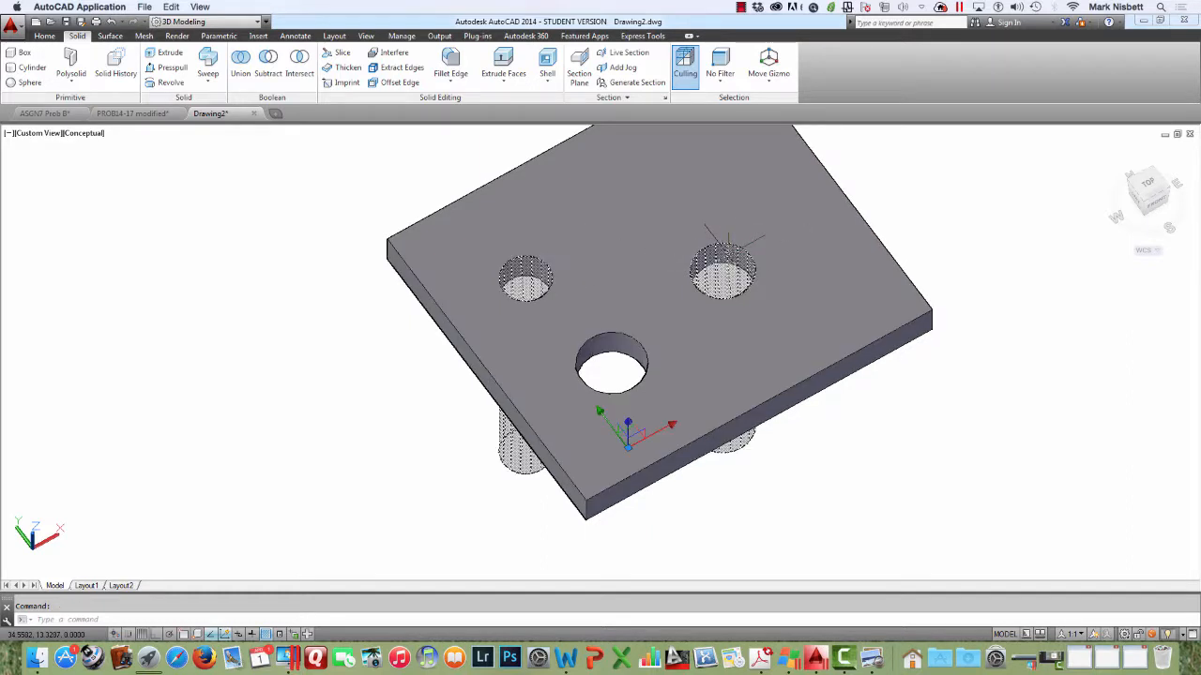
ctrl+click(728, 256)
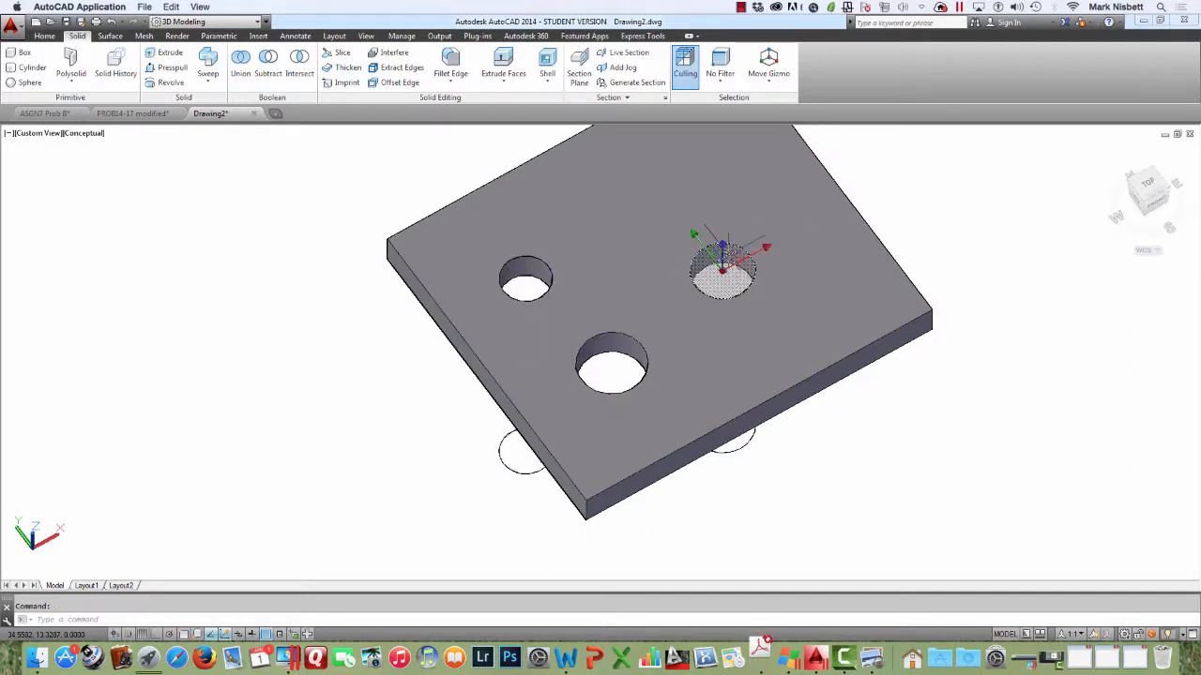
click(705, 249)
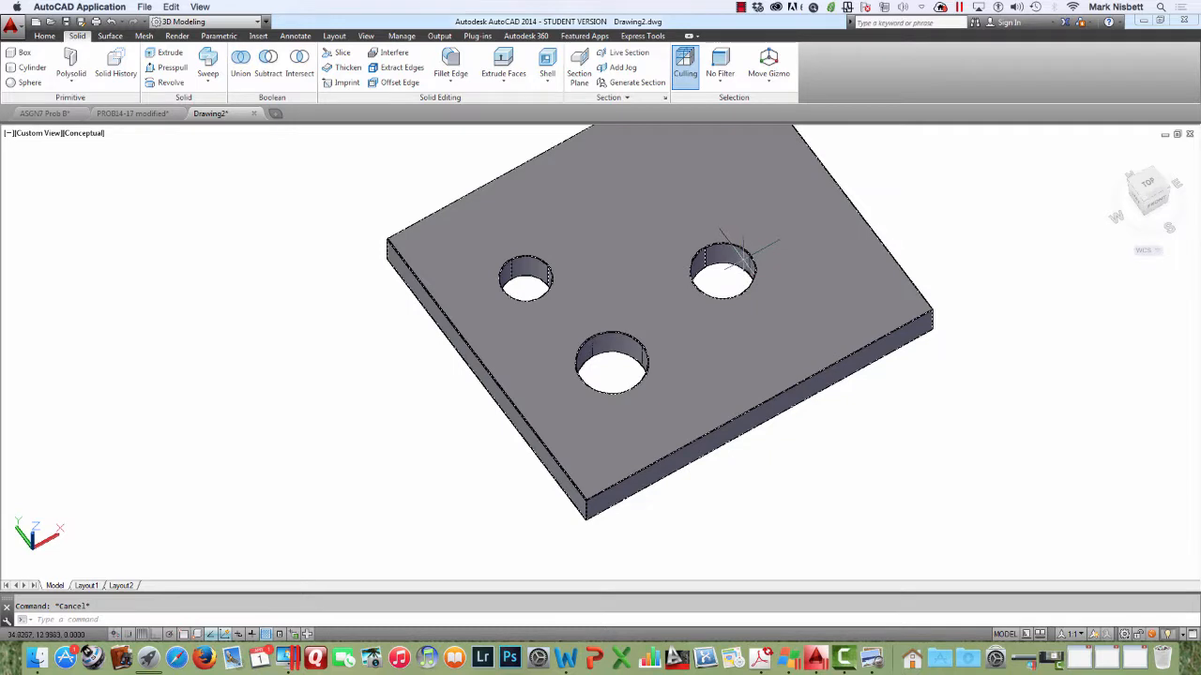
key(Escape)
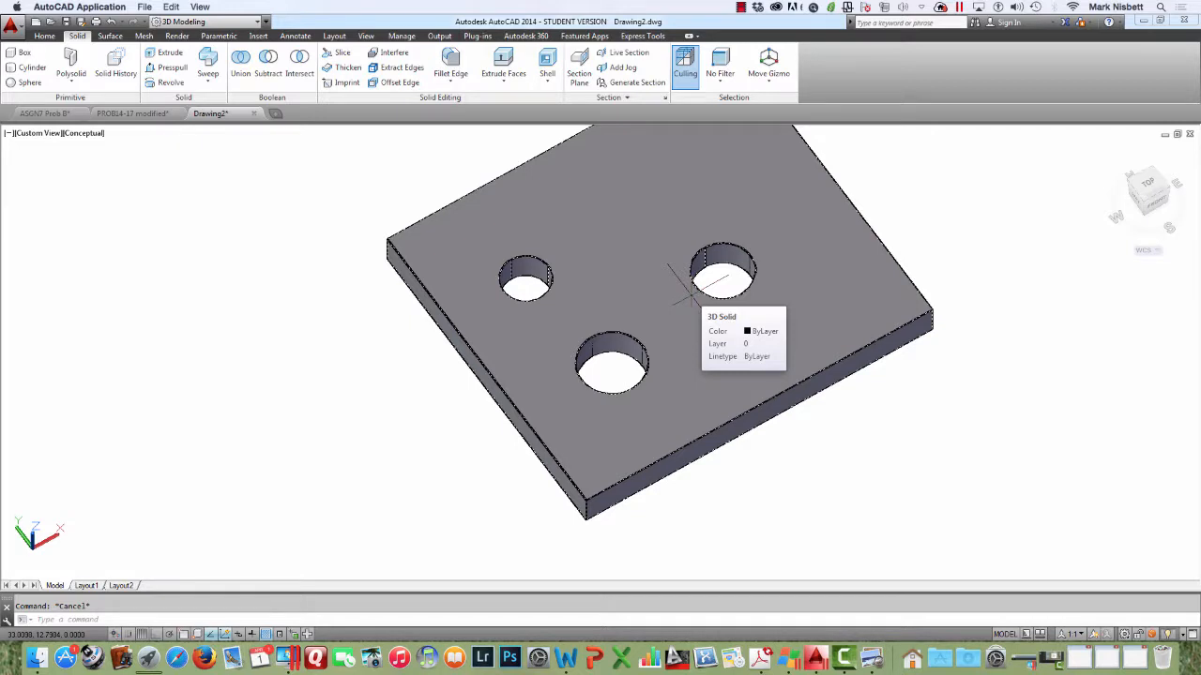
Stretch the slab's top face outward by its edge grip so that the side walls flare out
middle_drag(653, 317, 533, 350)
scroll(533, 350, down, 3)
scroll(533, 349, up, 2)
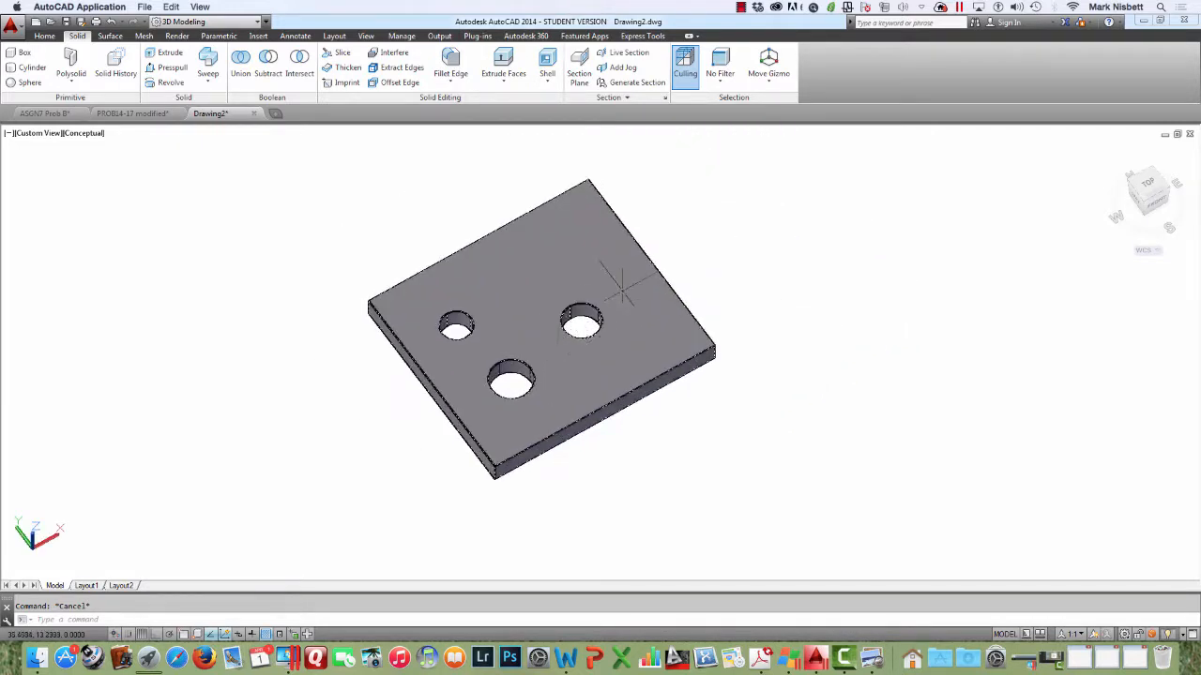
click(645, 301)
key(Escape)
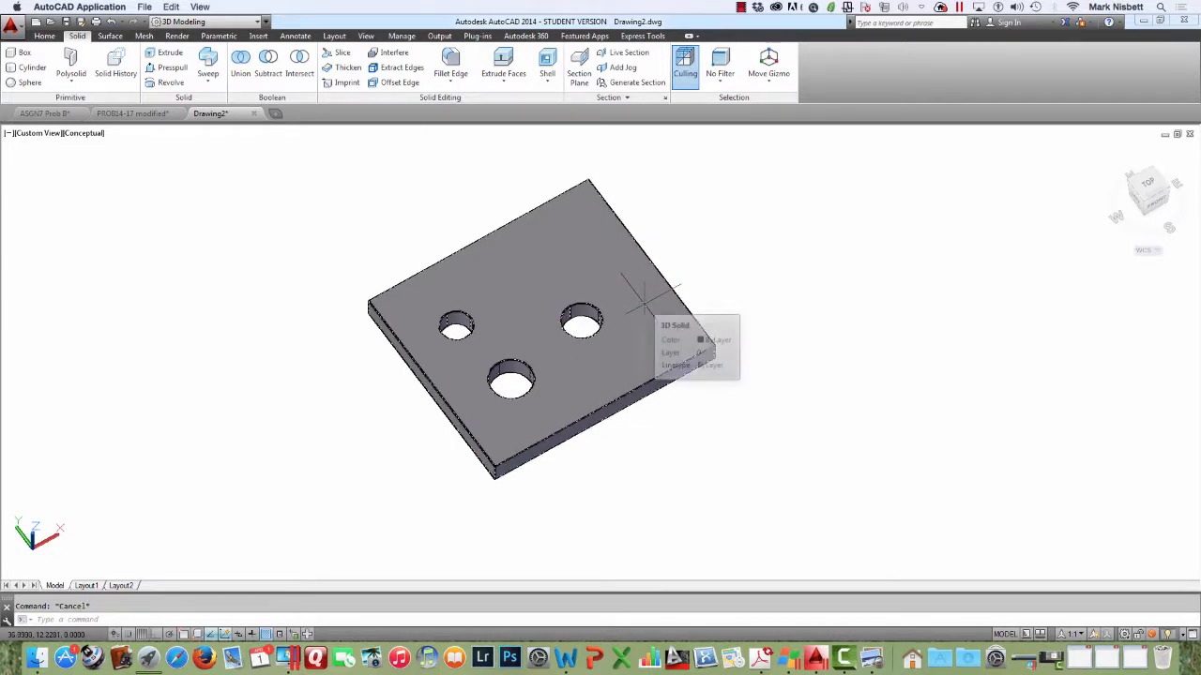
click(661, 281)
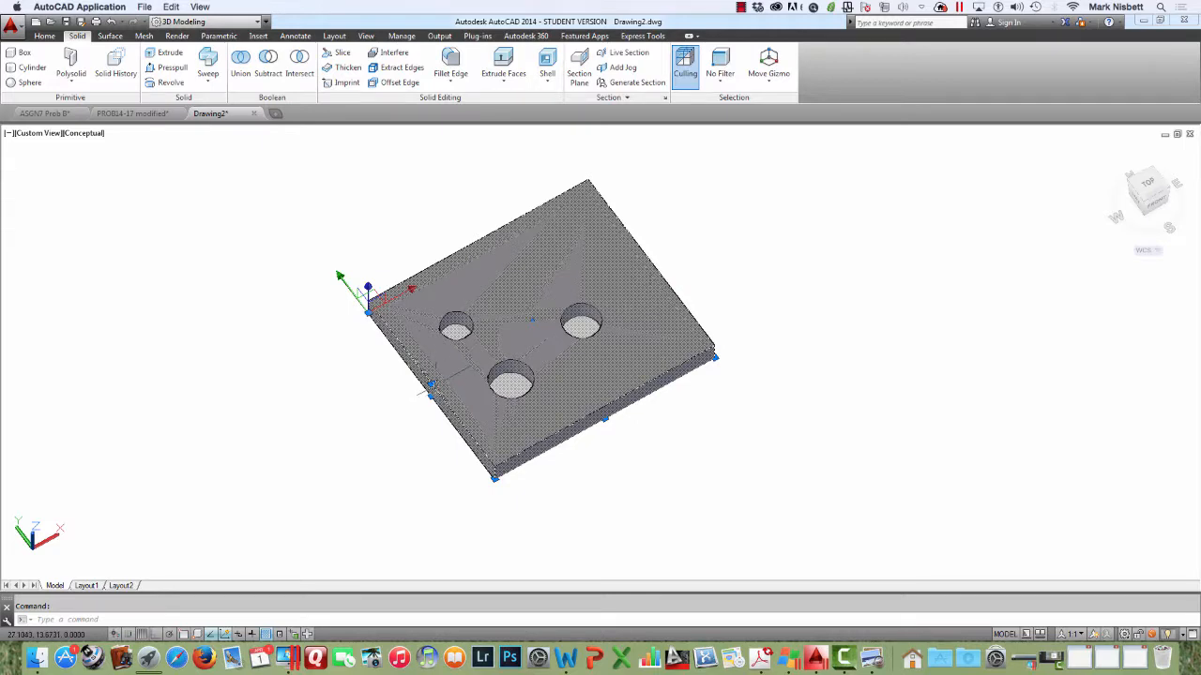
click(430, 393)
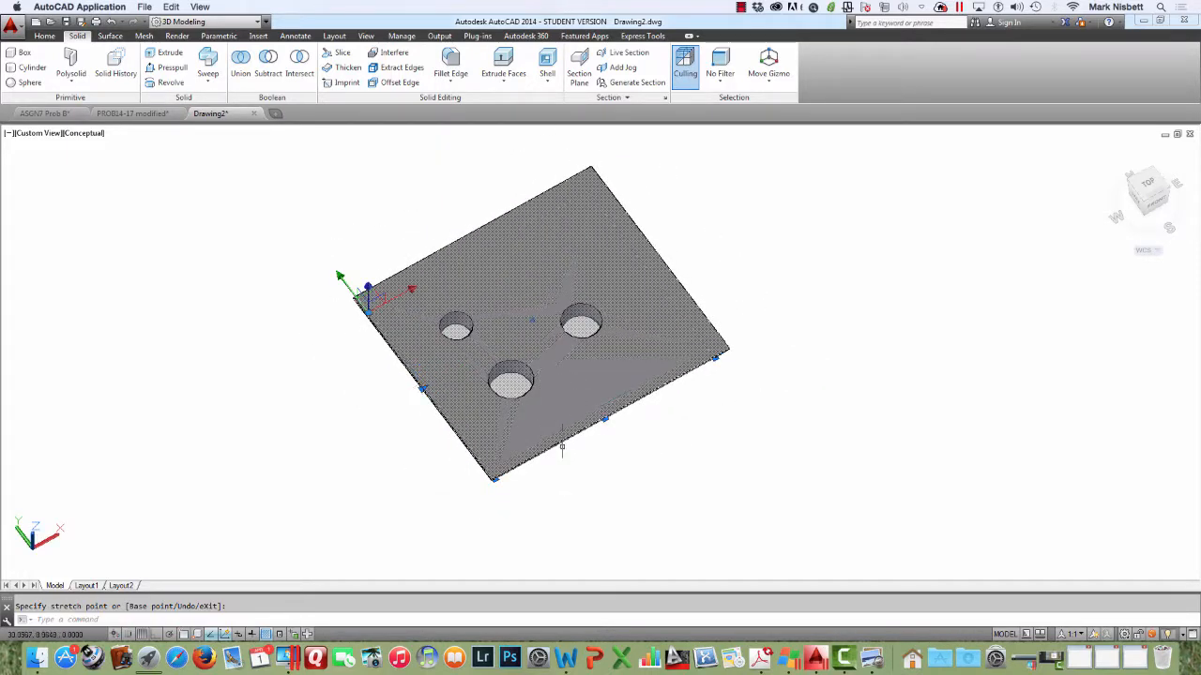
Stretch the slab's top face inward from its edge so that all four side walls slope in toward the top
shift+middle_drag(605, 414, 804, 343)
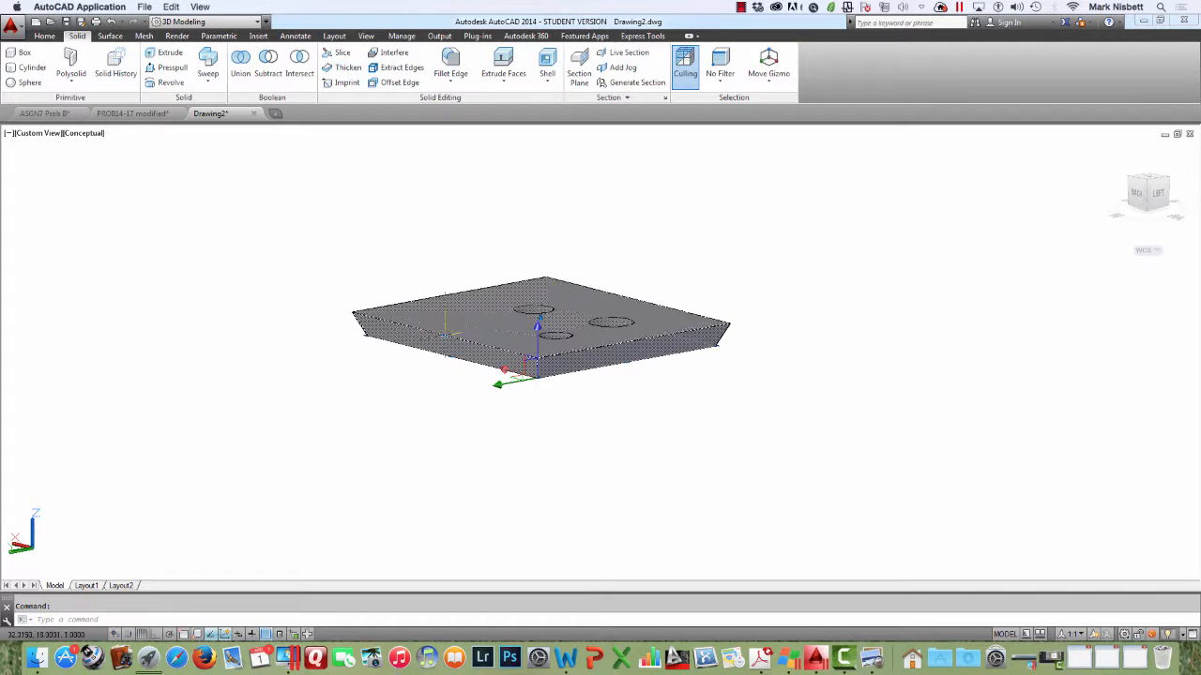
click(448, 334)
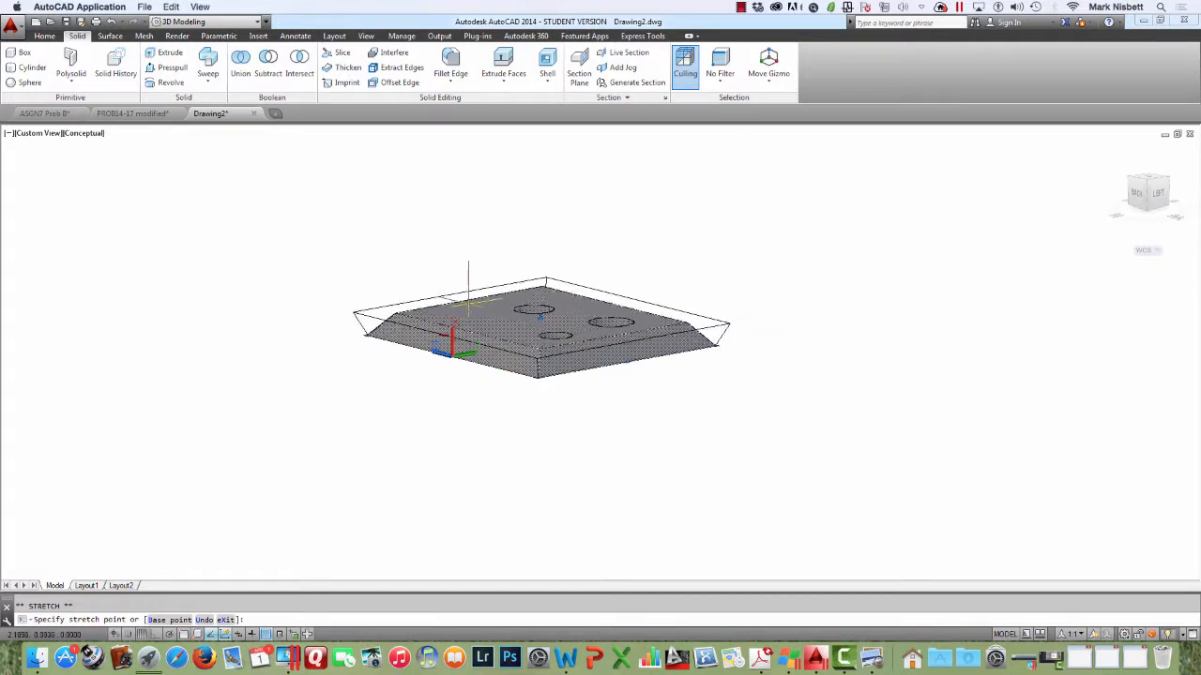
click(472, 300)
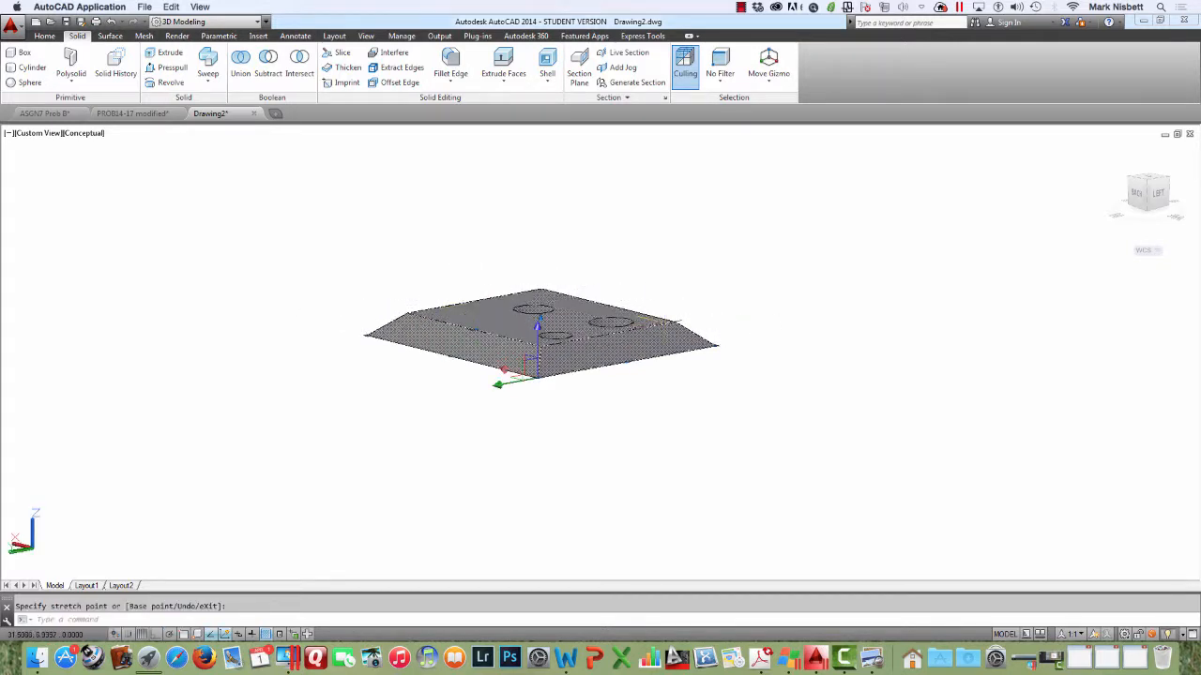
Stretch the slab's bottom edge outward by its midpoint grip to lengthen the slab past the small hole
key(Escape)
shift+middle_drag(728, 316, 543, 370)
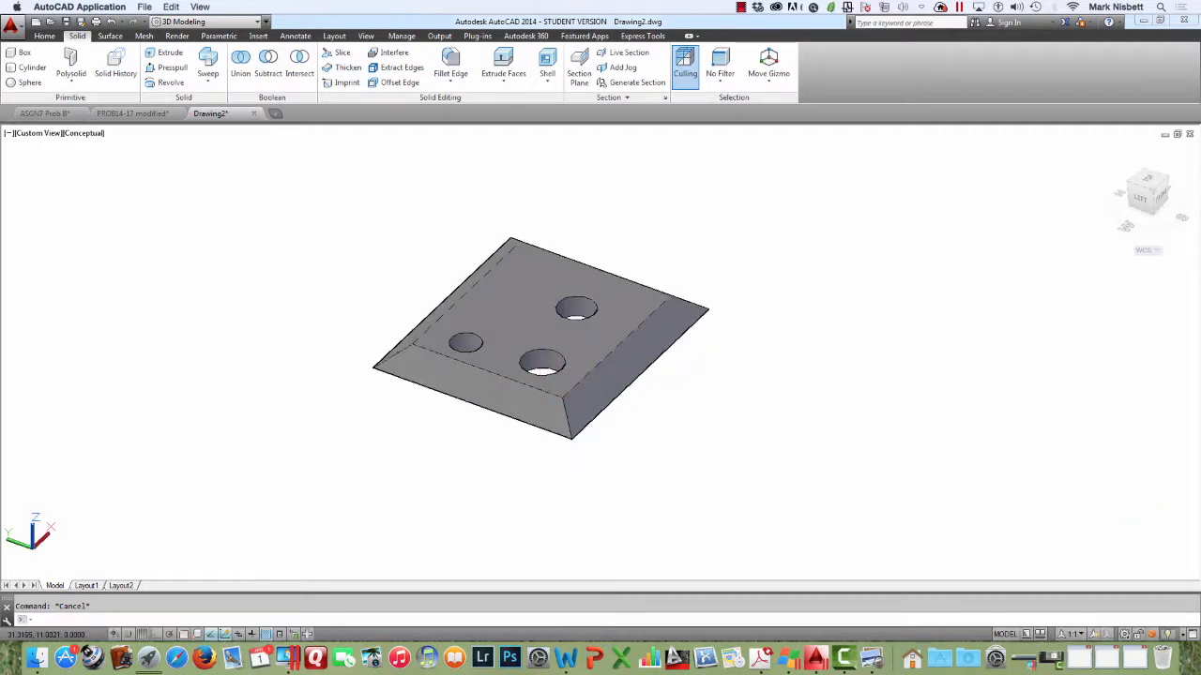
click(498, 401)
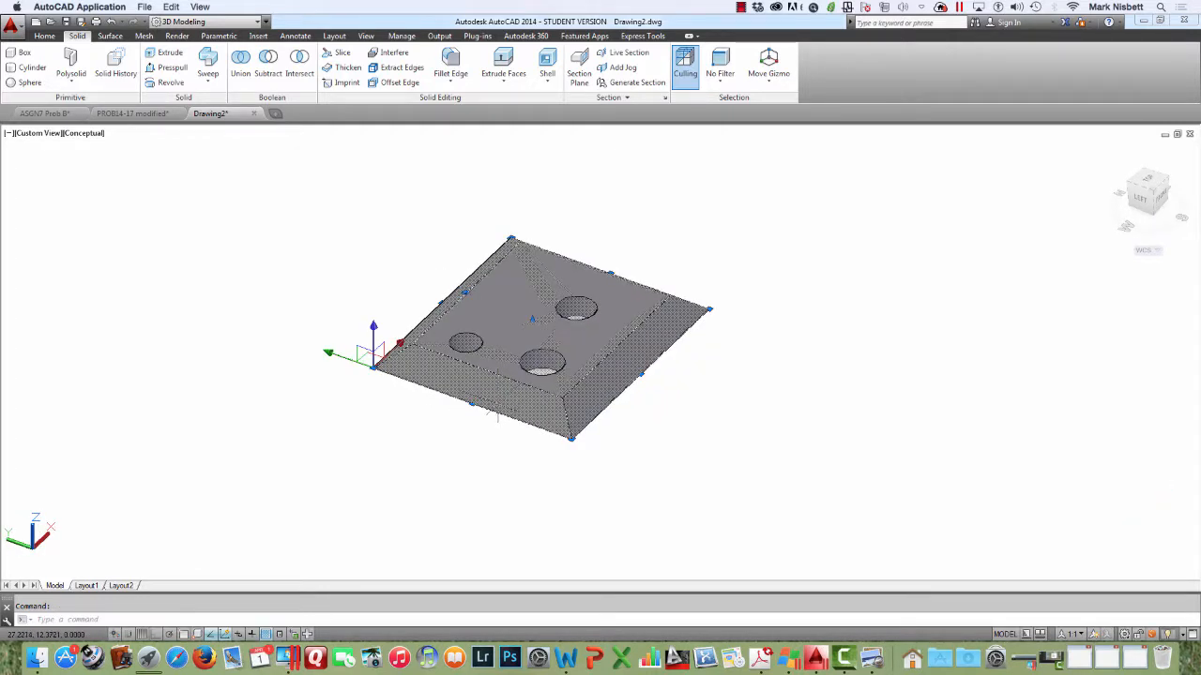
click(472, 408)
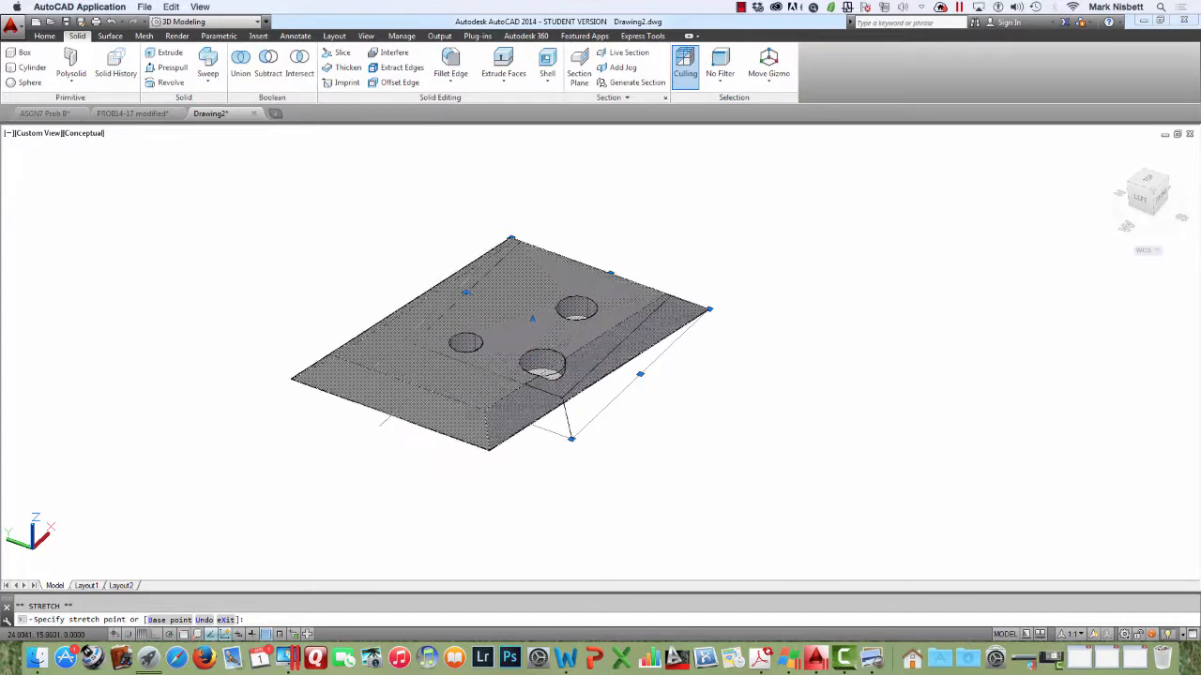
key(Escape)
key(Escape)
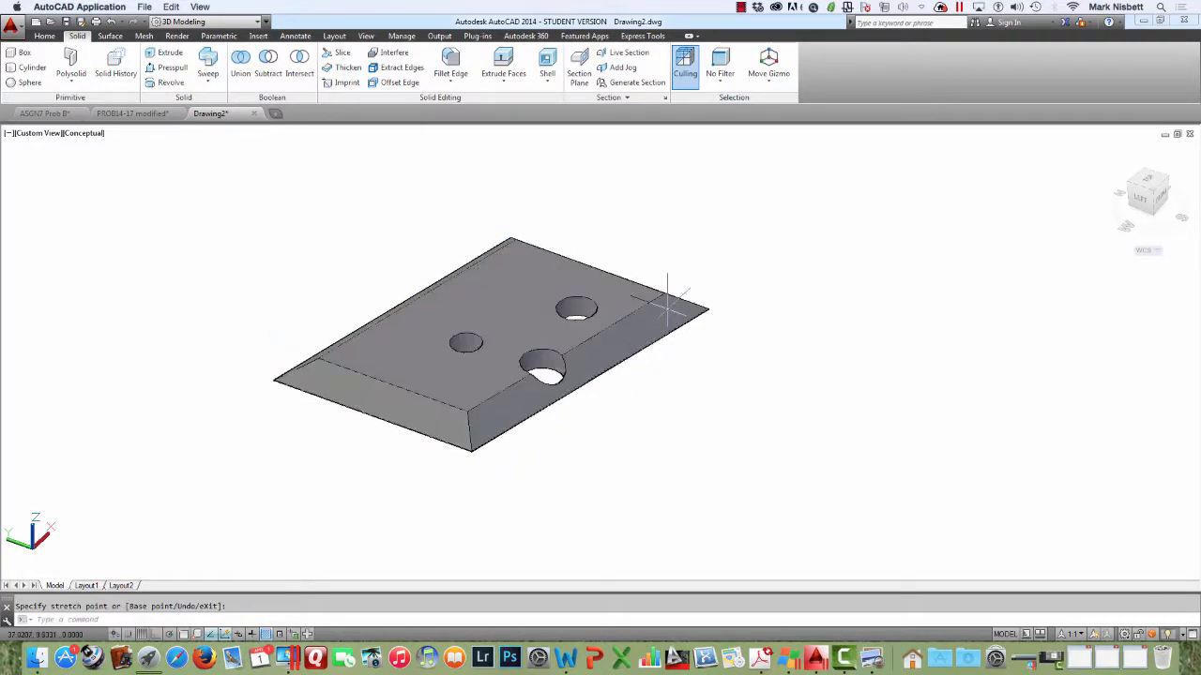
shift+middle_drag(702, 298, 647, 280)
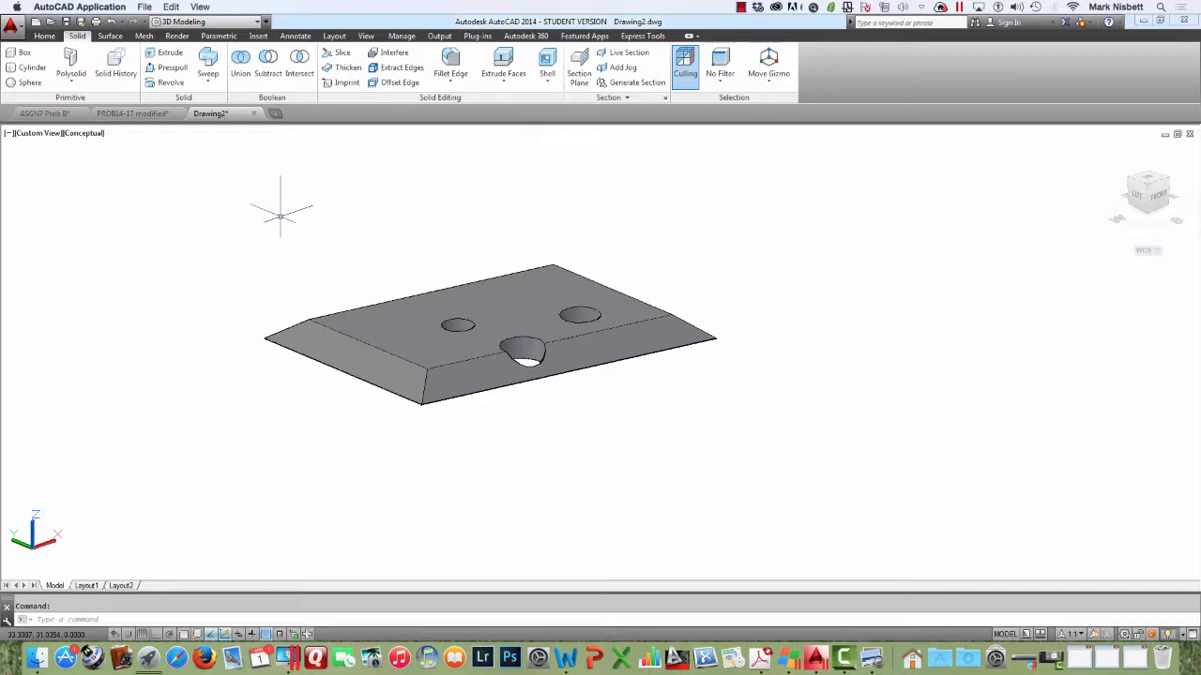
Set the slab's Show History property to Yes and examine the original cylinders of its three subtracted holes
shift+middle_drag(281, 214, 309, 262)
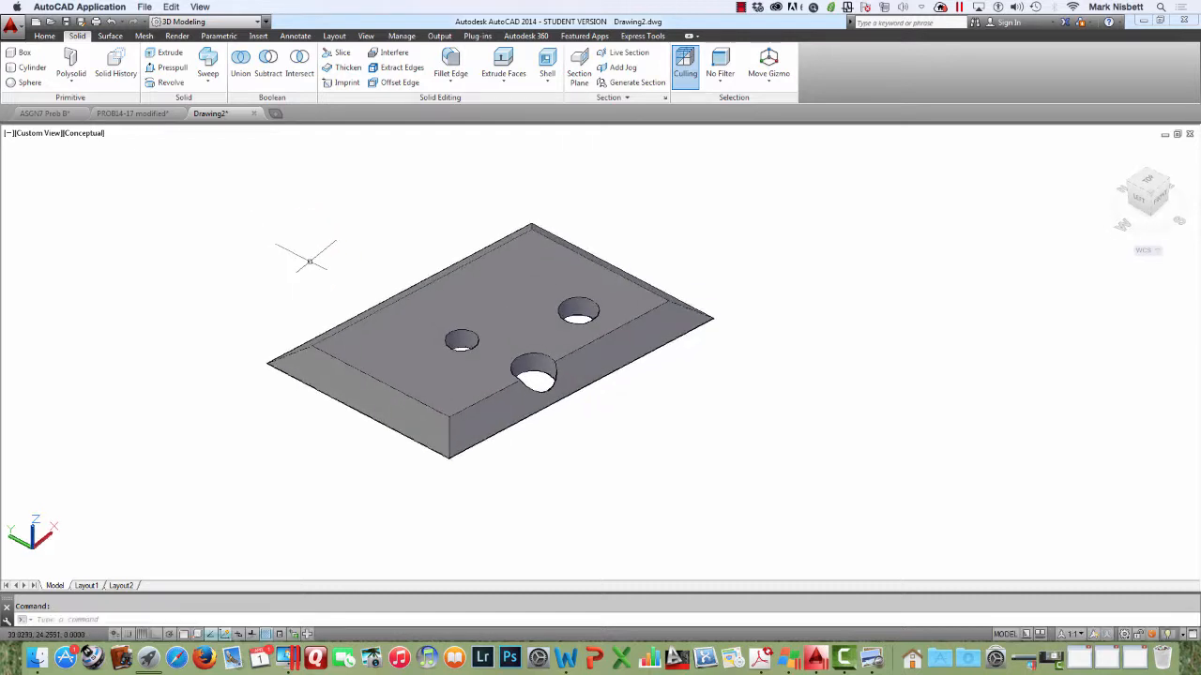
click(397, 302)
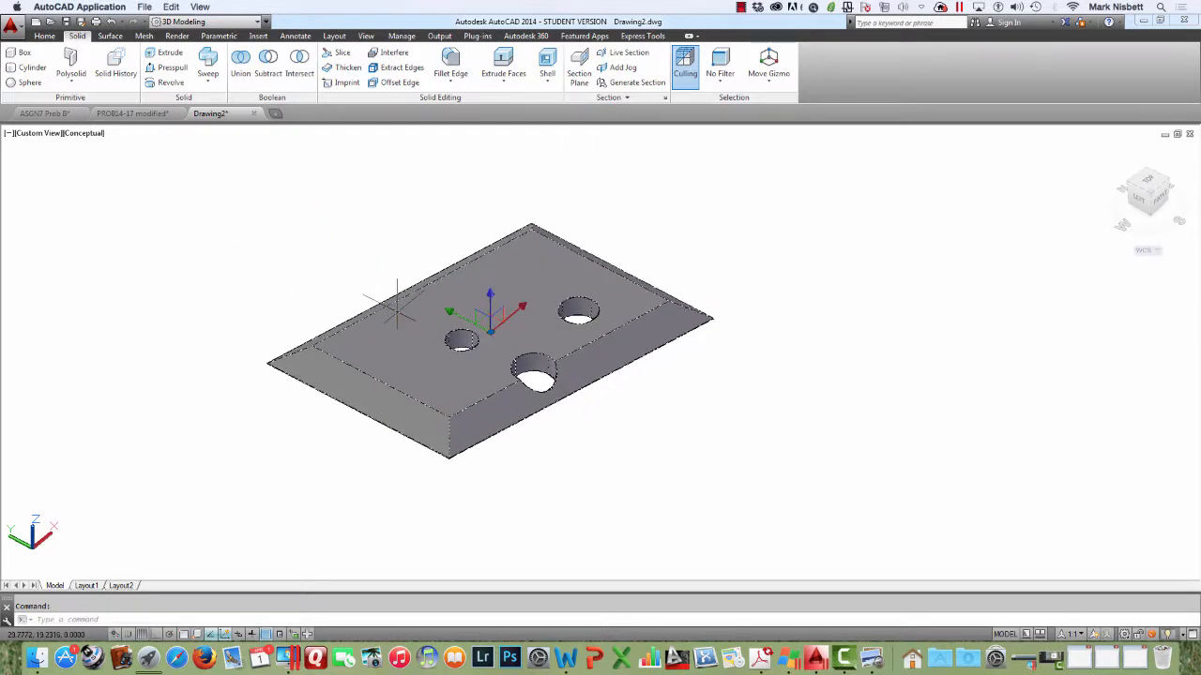
right_click(398, 310)
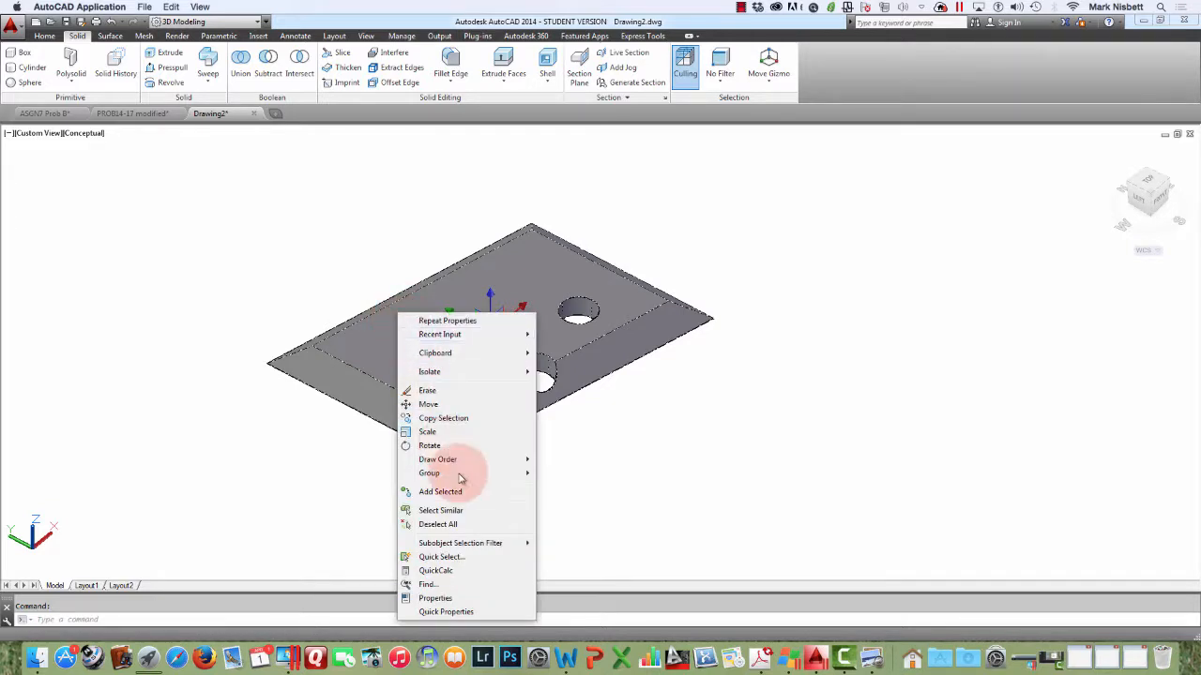
click(448, 599)
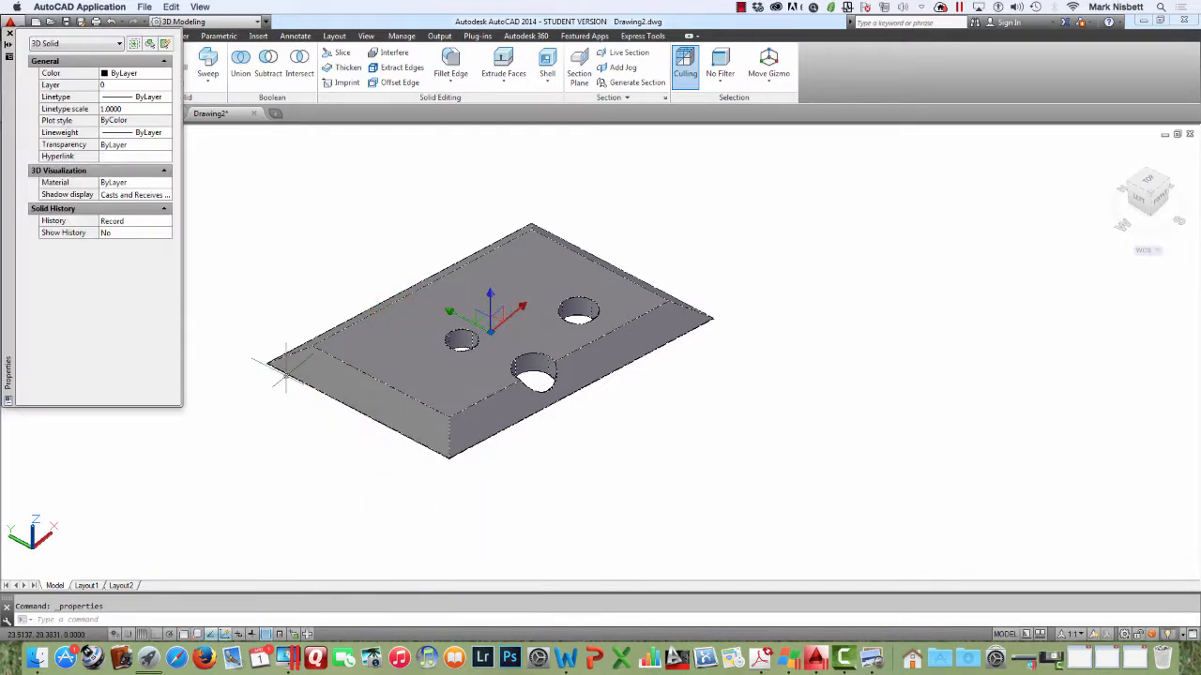
click(158, 235)
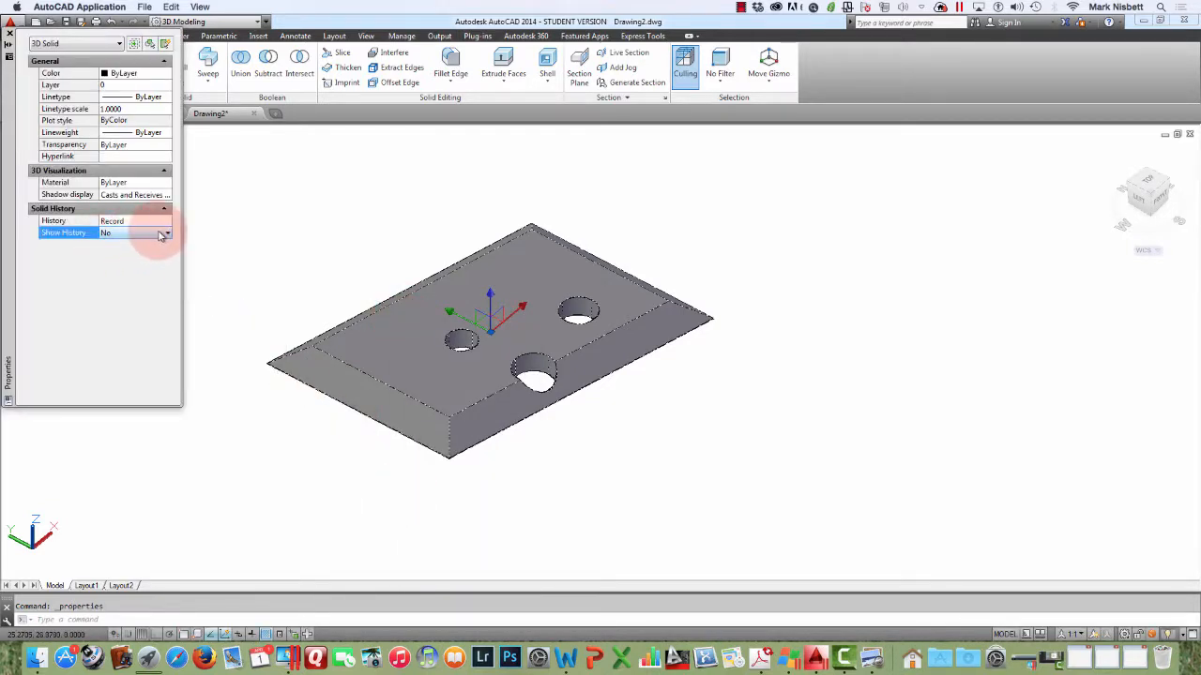
click(161, 234)
click(113, 244)
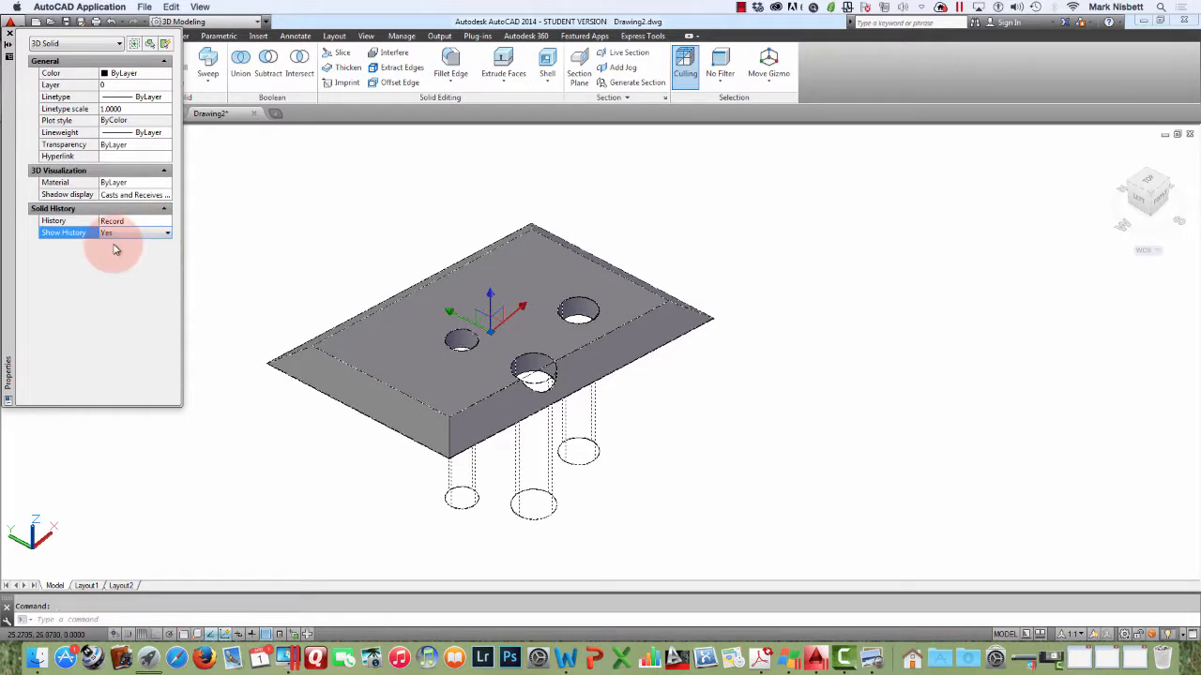
click(8, 34)
key(Escape)
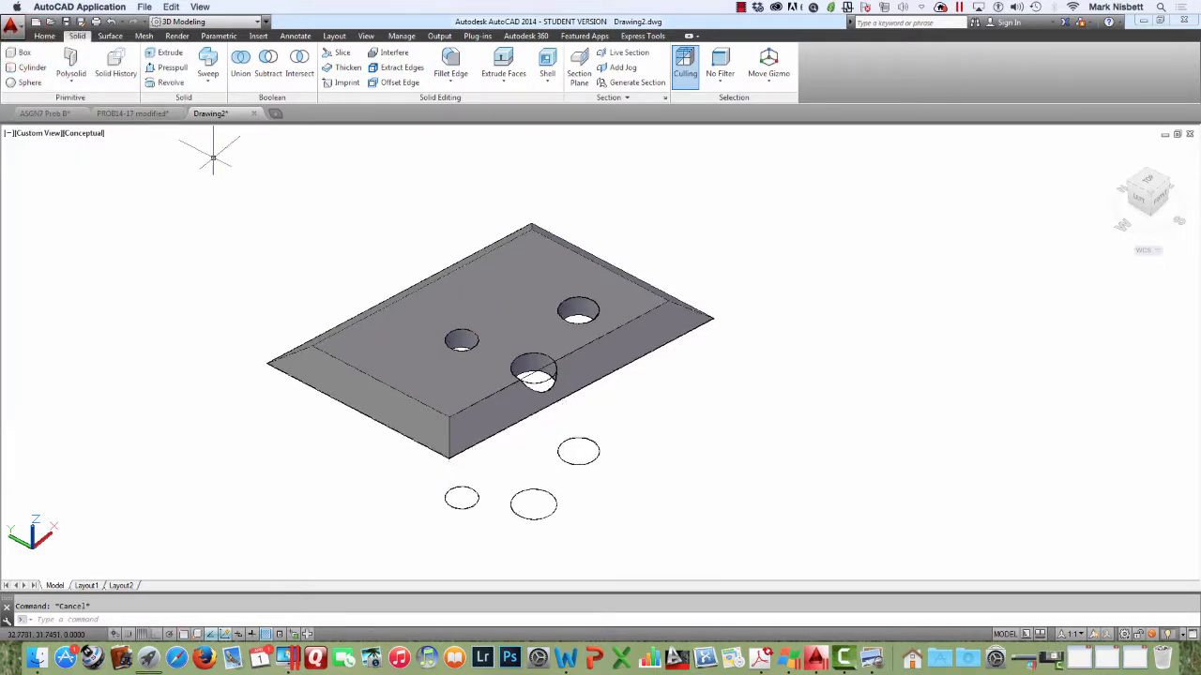
mouse_move(300, 199)
shift+middle_down()
mouse_move(324, 201)
mouse_move(337, 172)
mouse_move(225, 140)
mouse_move(322, 209)
shift+middle_up()
click(443, 394)
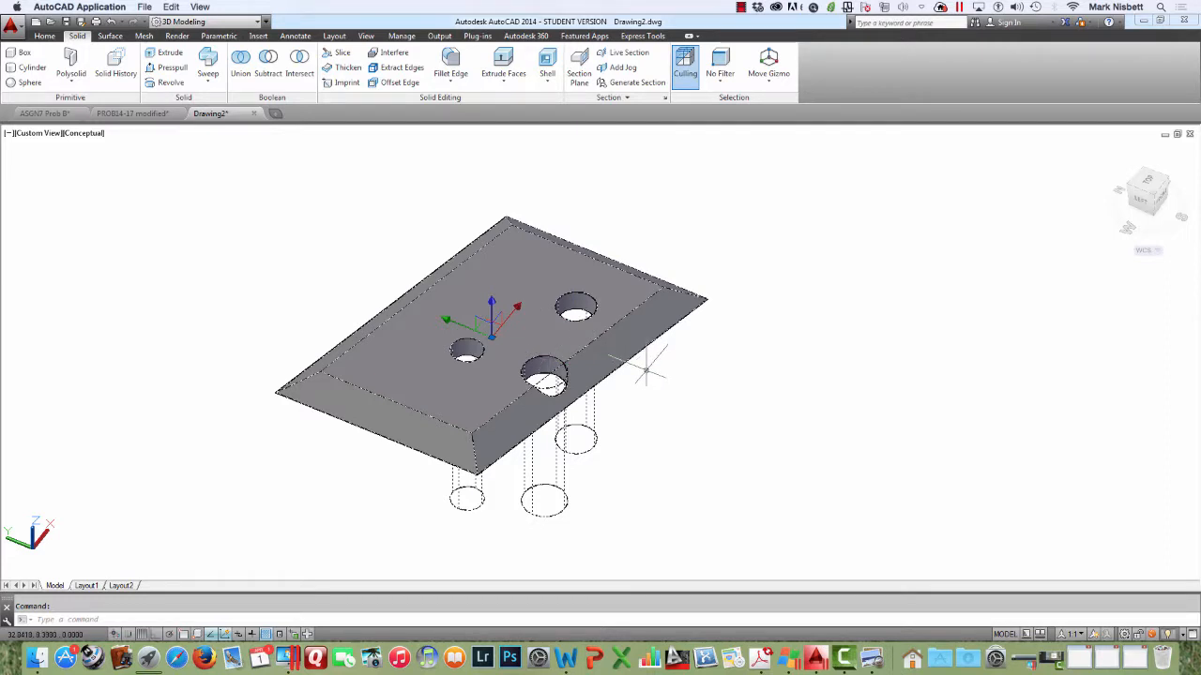
key(Escape)
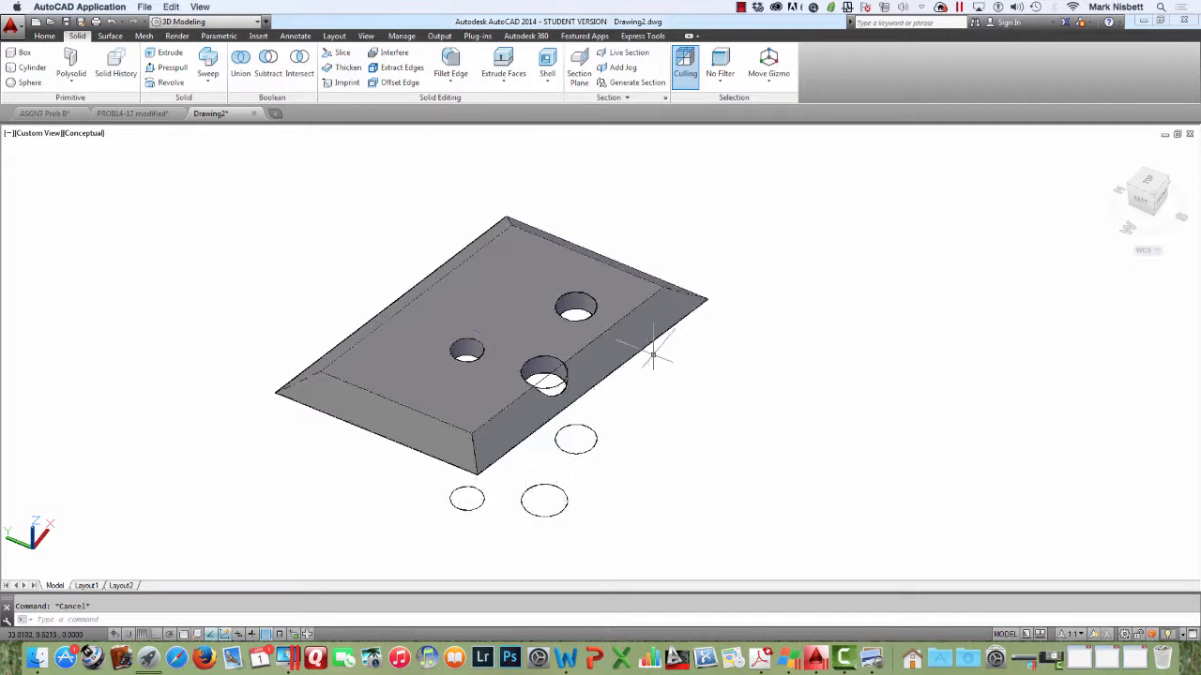
Erase the slab together with its holes
key(Return)
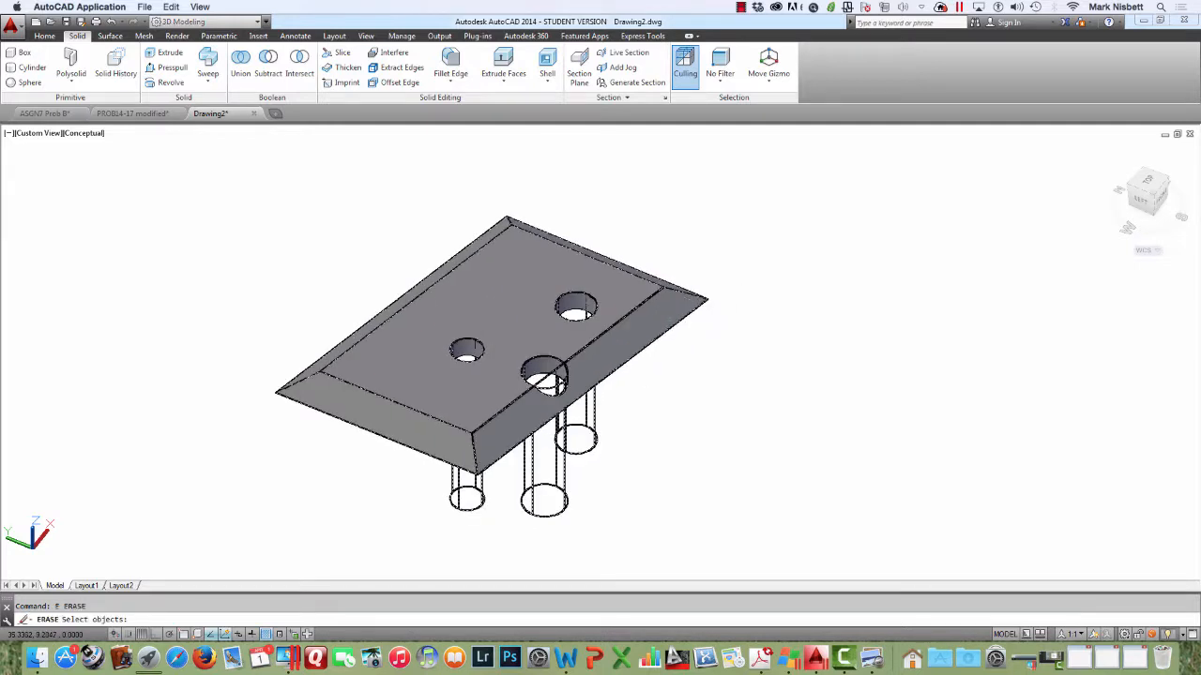
click(662, 328)
key(Return)
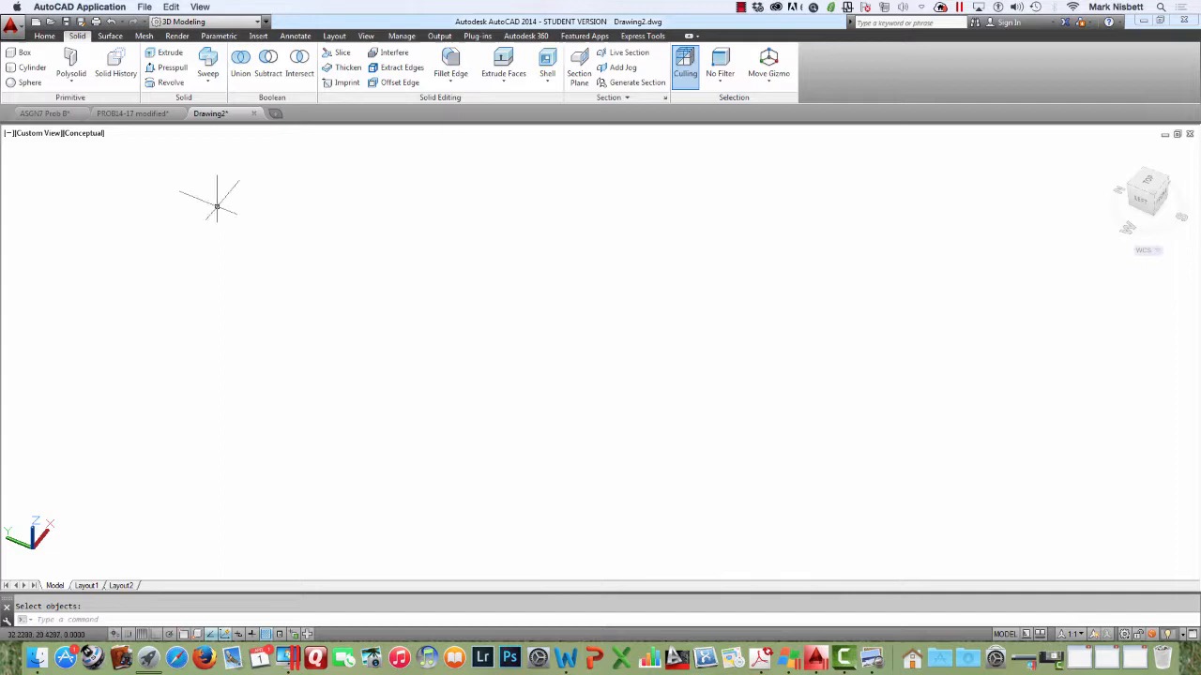
Model a solid box freehand in the middle of the empty drawing, extending its height upward
click(21, 53)
click(389, 255)
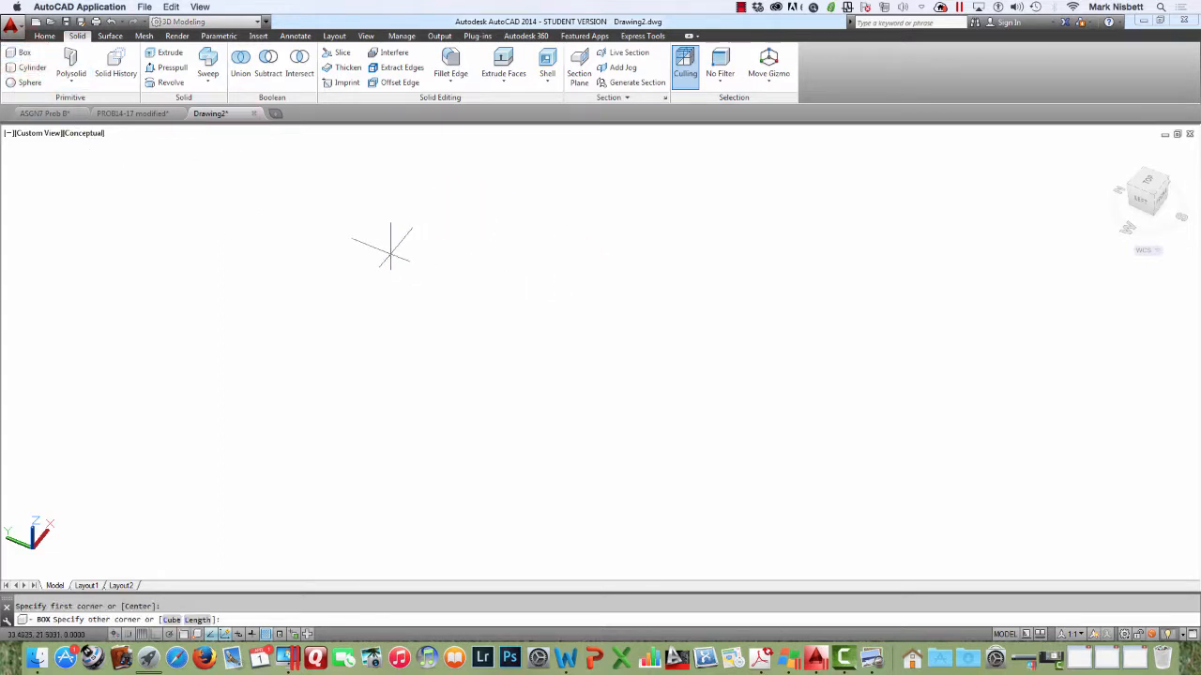
click(487, 460)
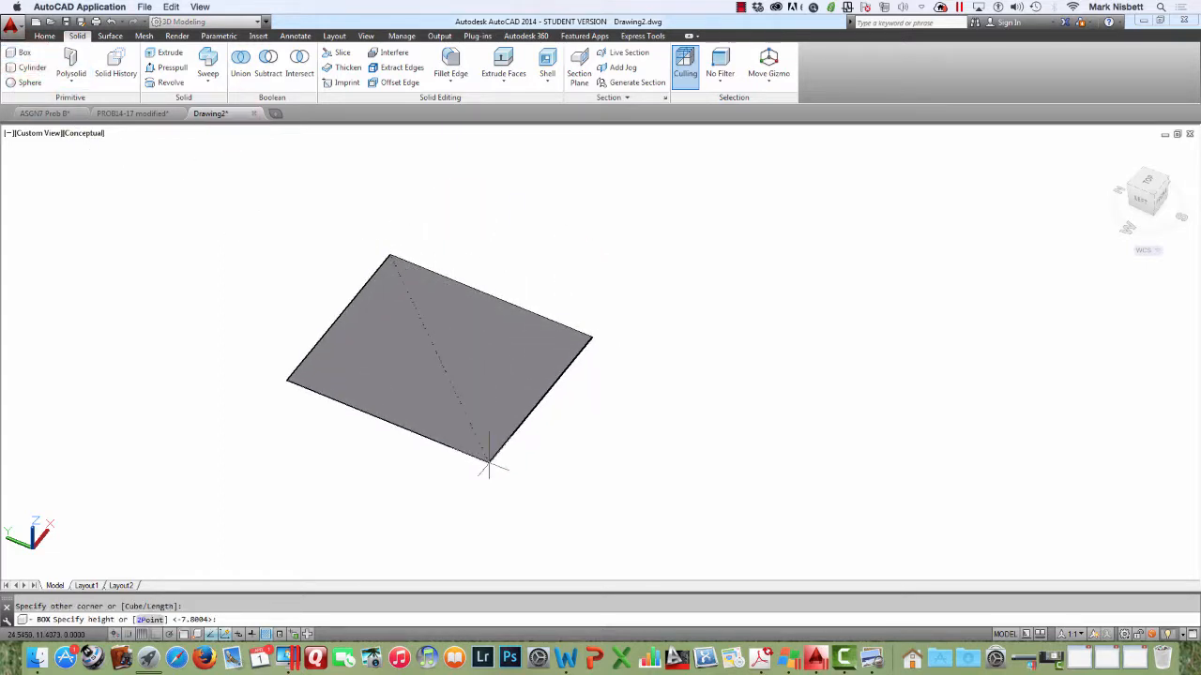
click(316, 192)
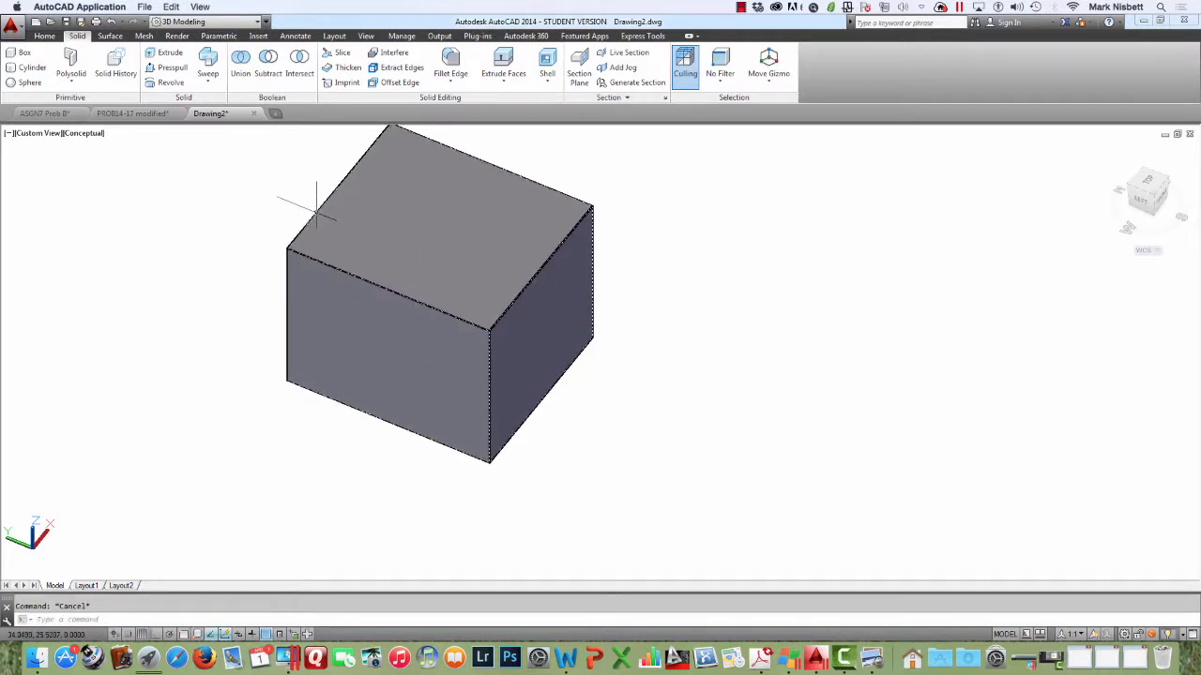
key(Escape)
Add a small cylinder based on the box's top face near its left corner, extending down through the bottom
click(38, 69)
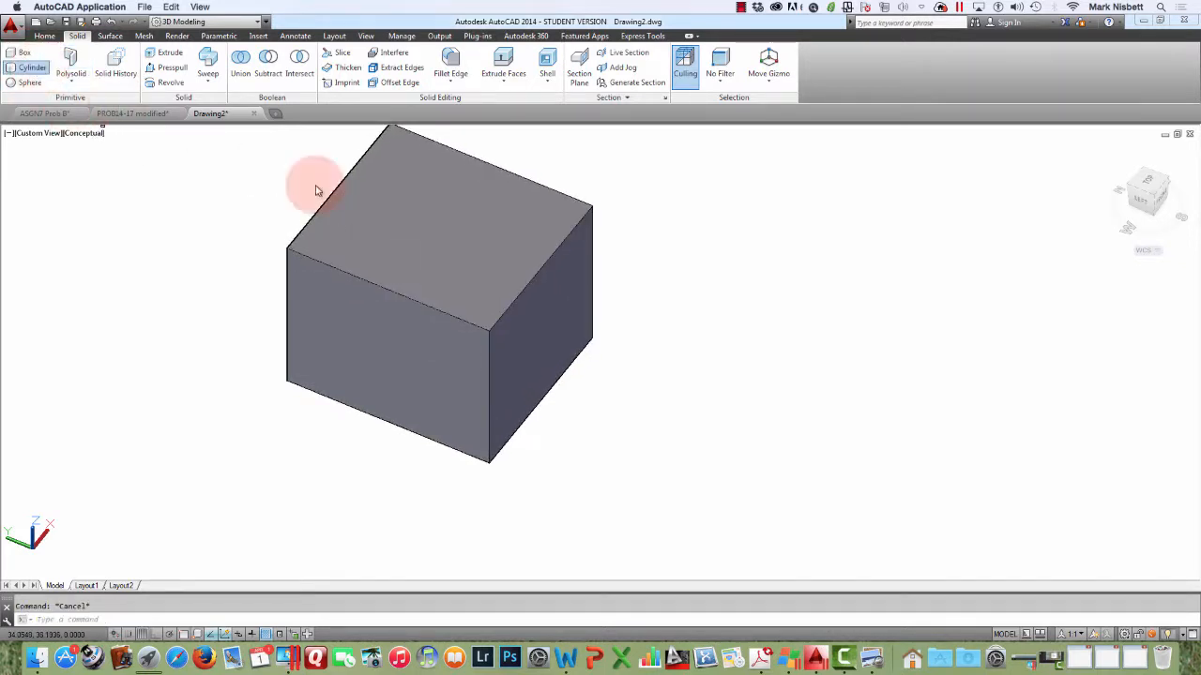
click(375, 226)
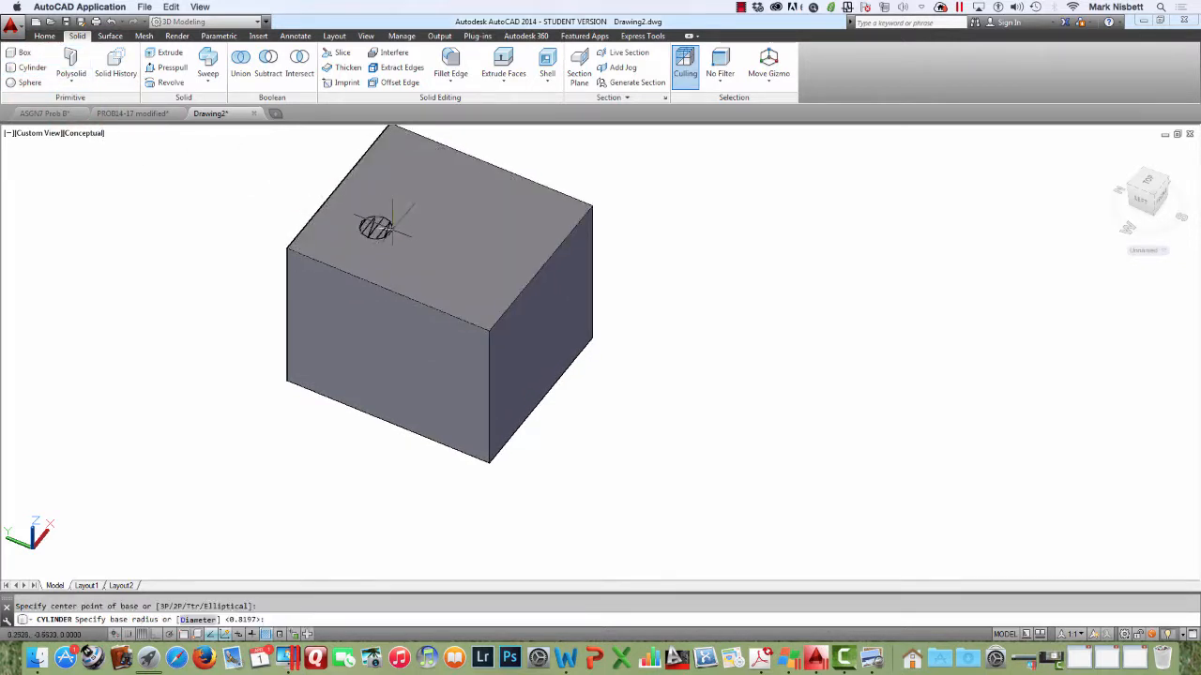
click(395, 225)
click(395, 433)
key(Escape)
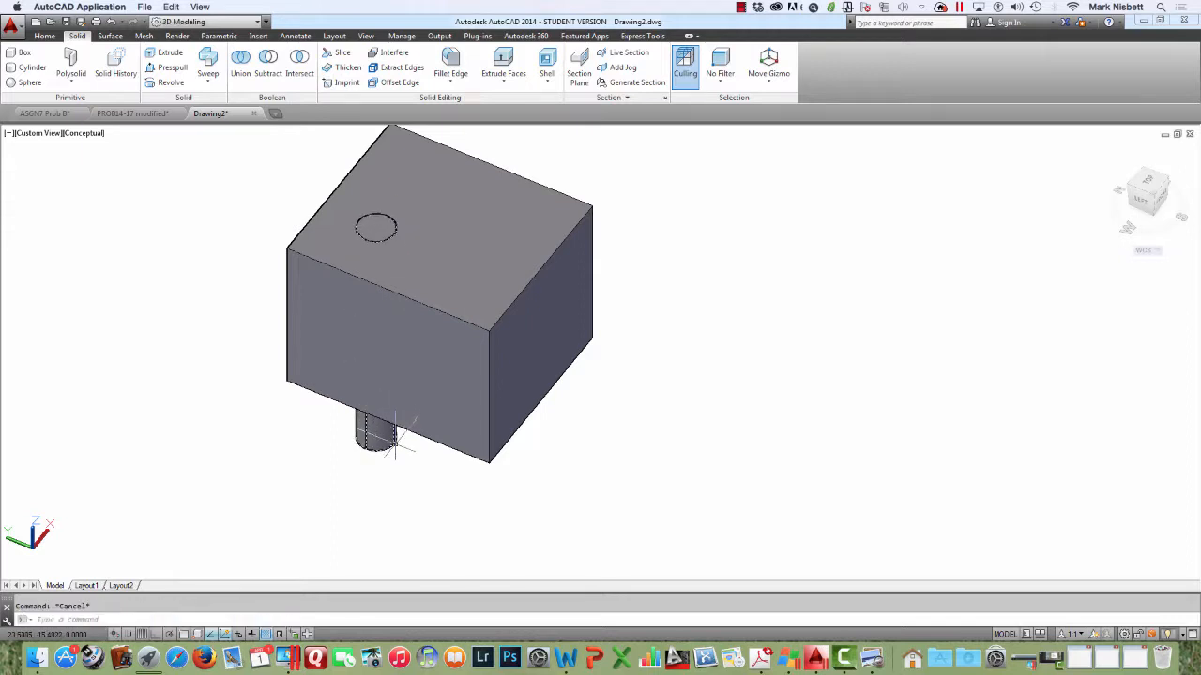
Subtract the cylinder from the box to cut a through hole
text(SU)
key(Return)
click(388, 332)
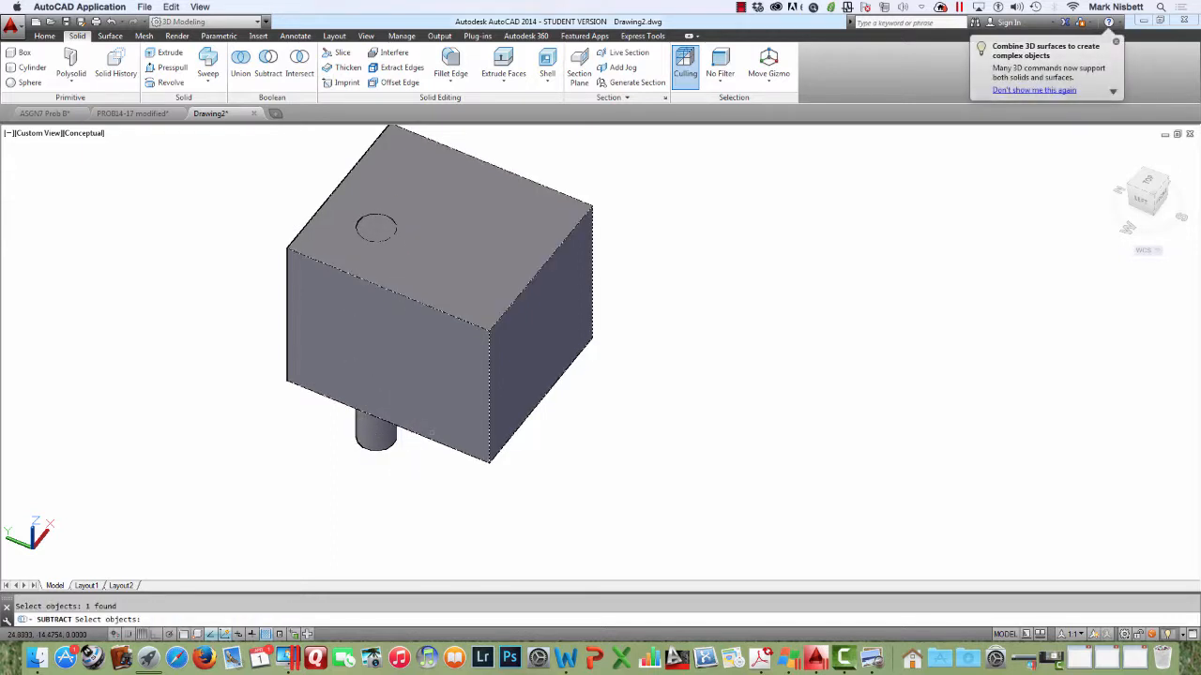
key(Return)
click(387, 430)
key(Return)
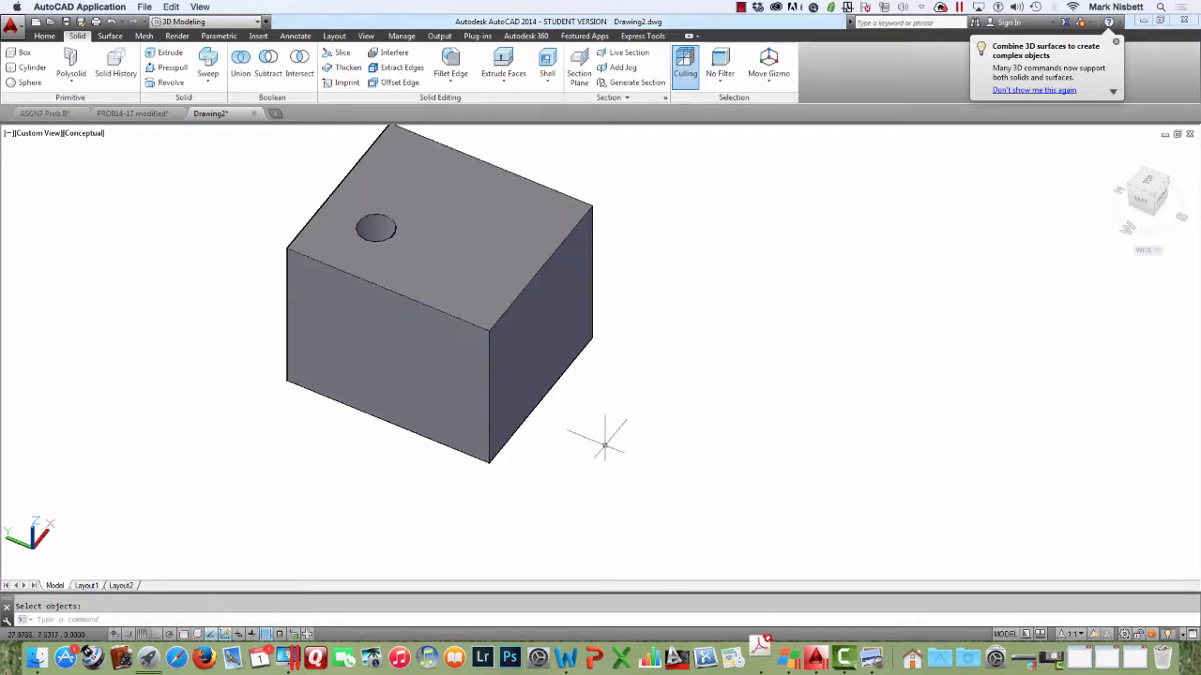
shift+middle_drag(532, 433, 566, 423)
middle_drag(554, 318, 644, 384)
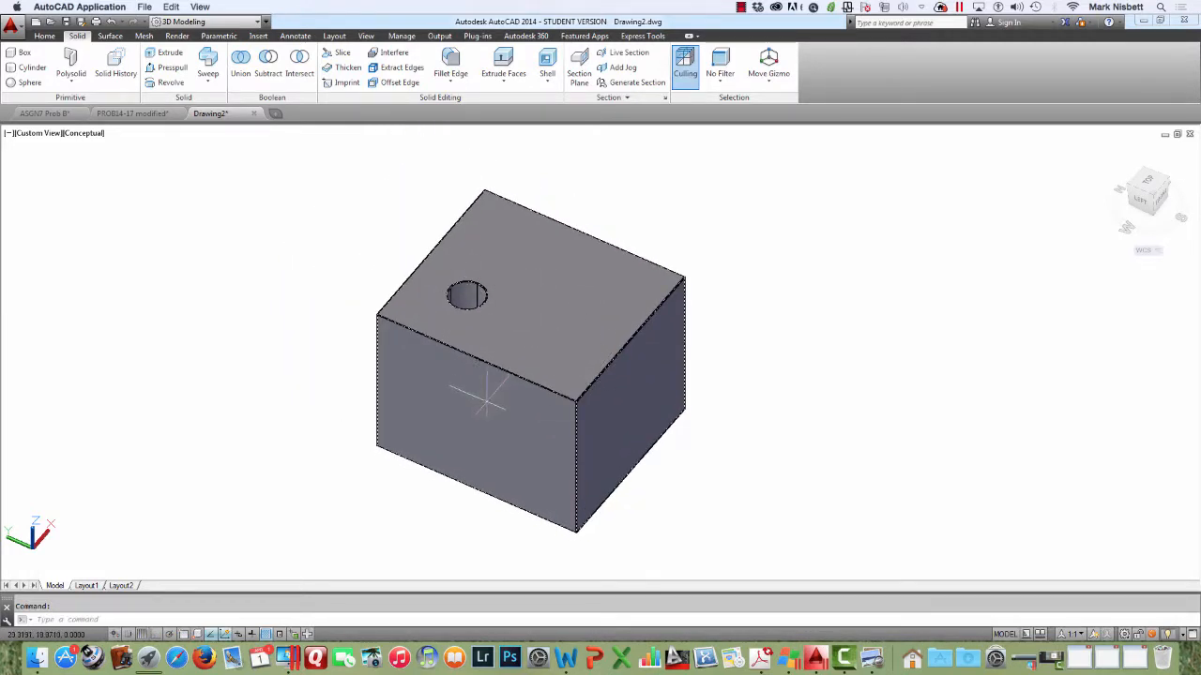
key(Escape)
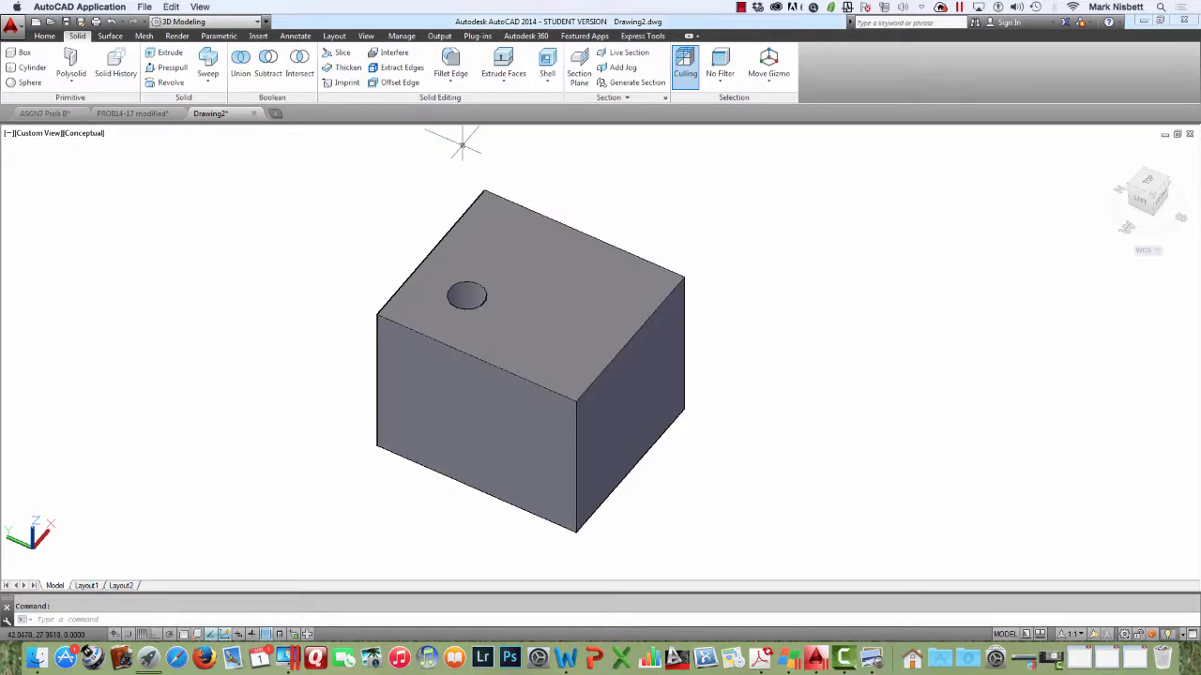
click(487, 120)
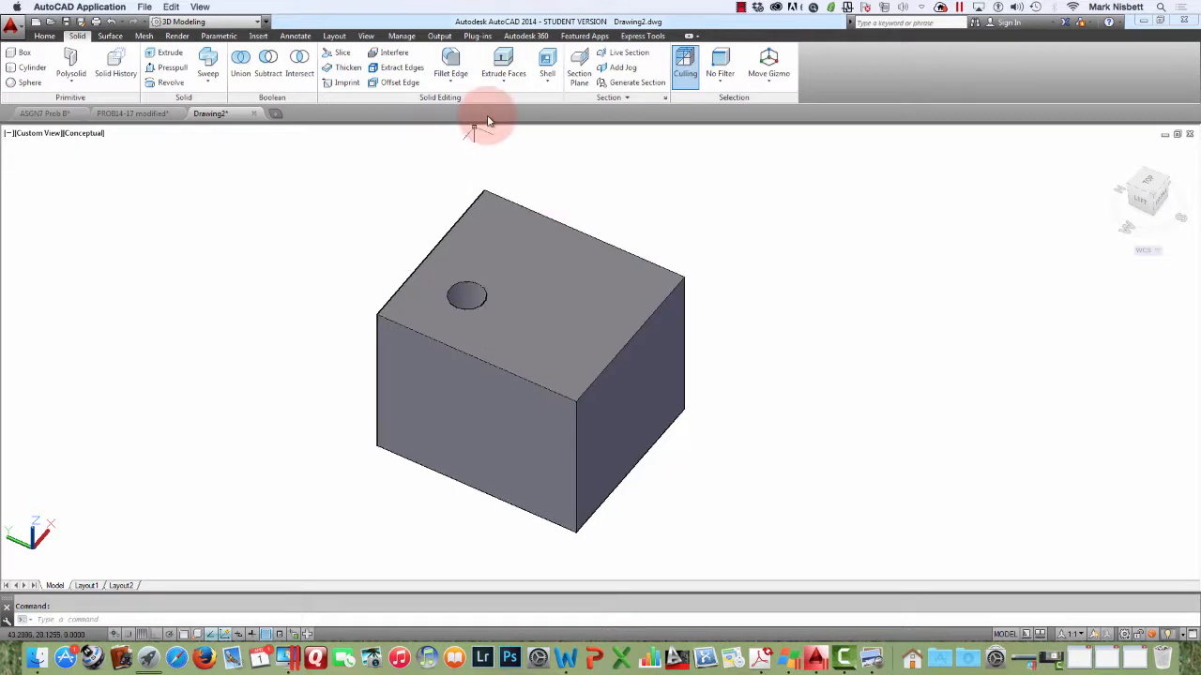
click(550, 81)
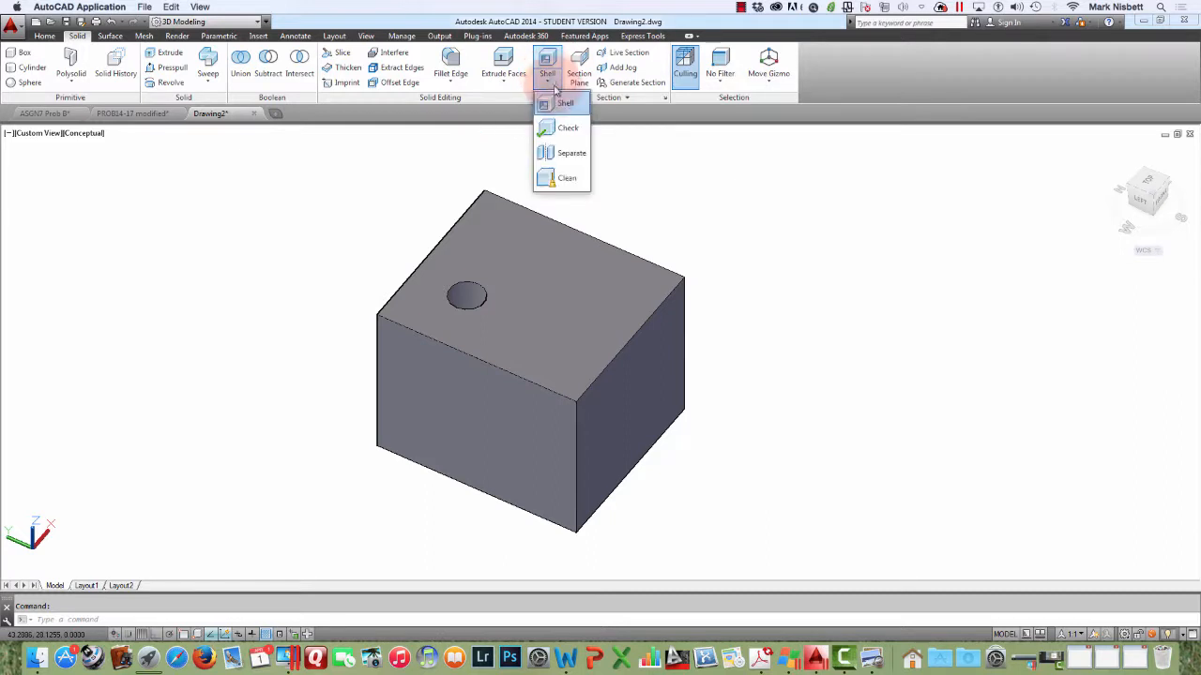
click(563, 112)
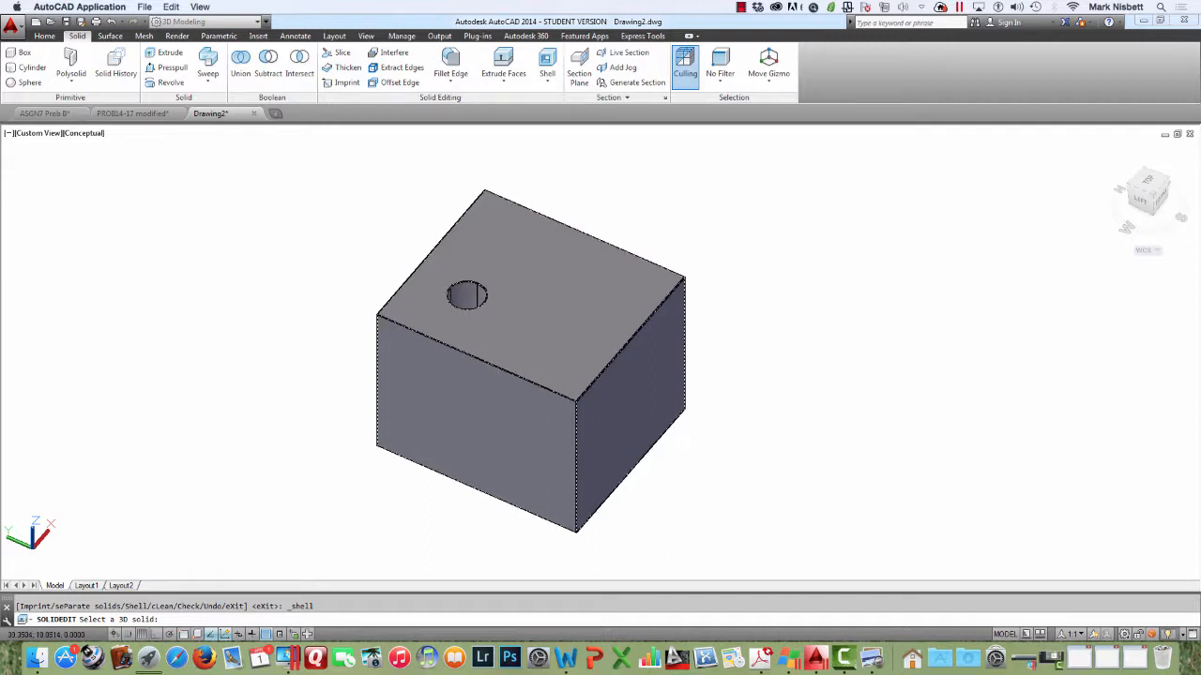
click(631, 413)
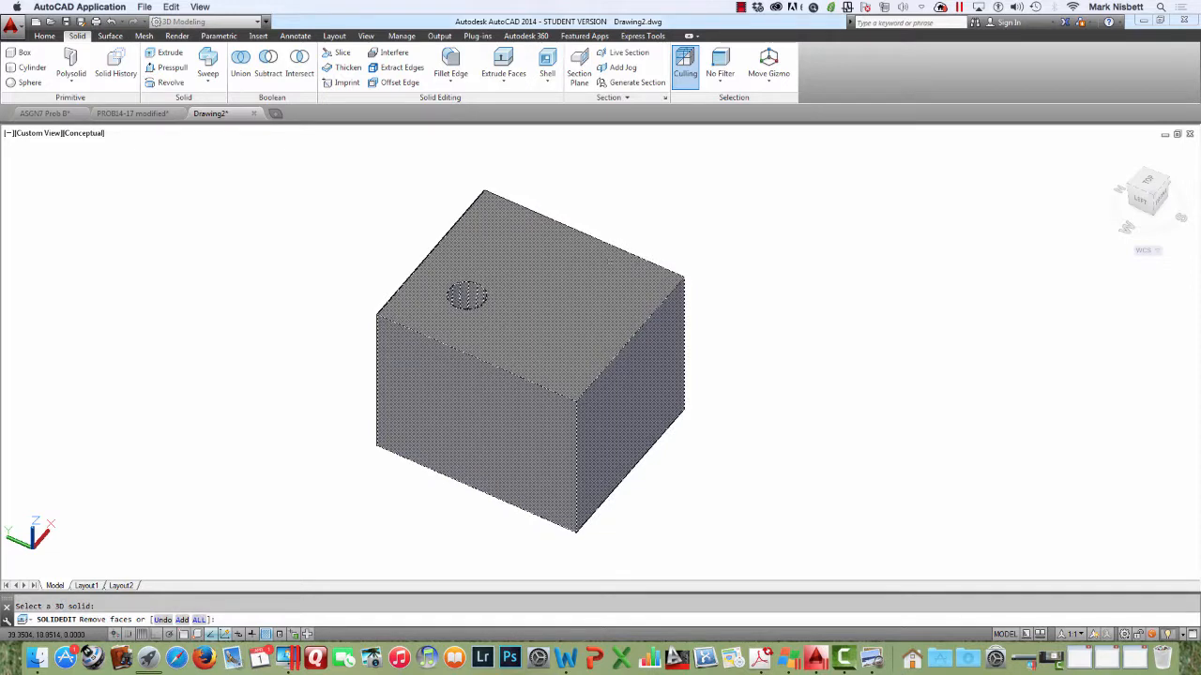
key(Return)
key(Return)
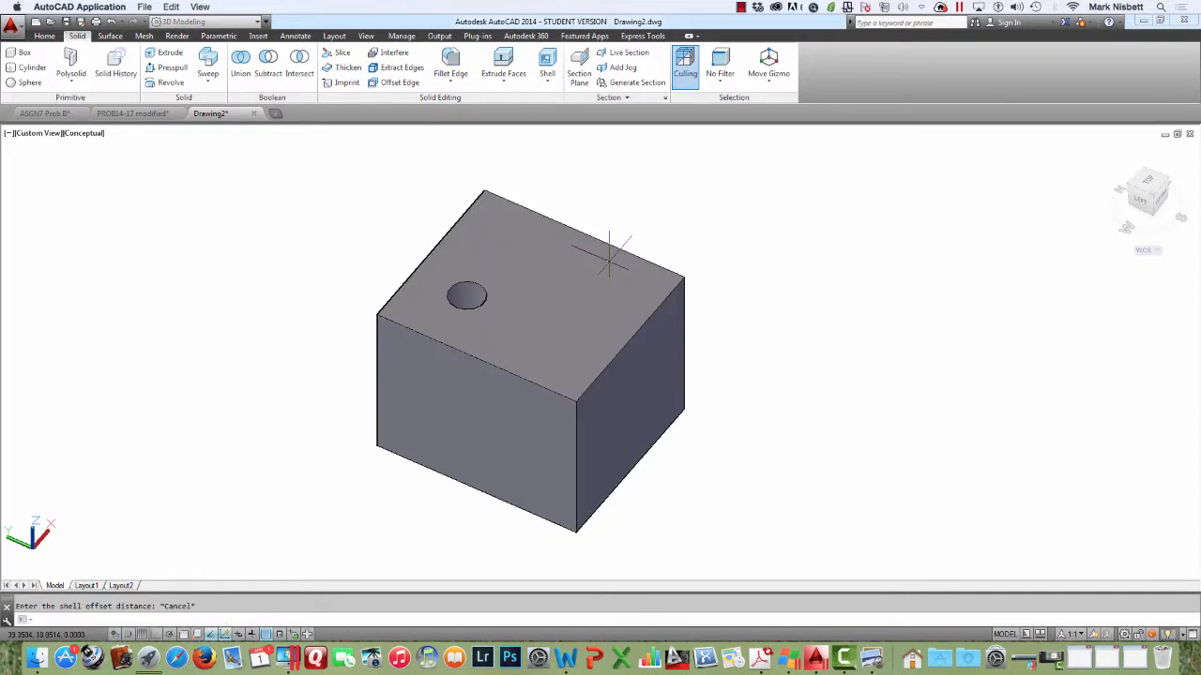
Shell the box with its top face removed, using a shell offset distance of .0625
click(547, 64)
click(595, 261)
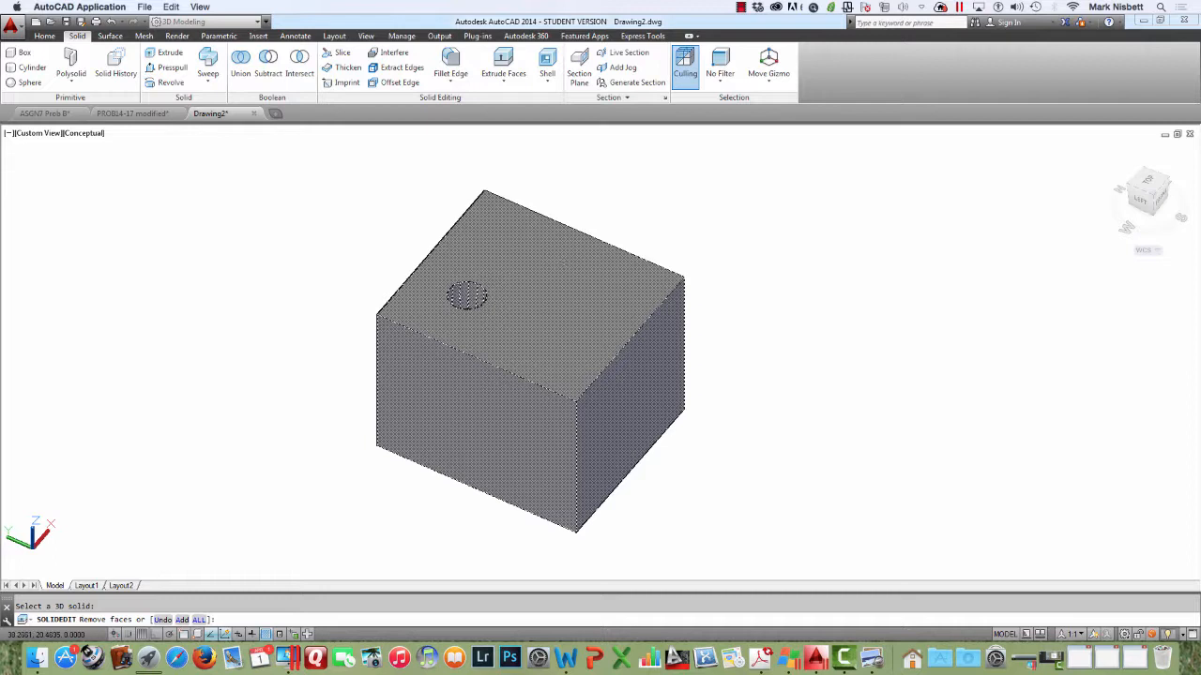
click(554, 300)
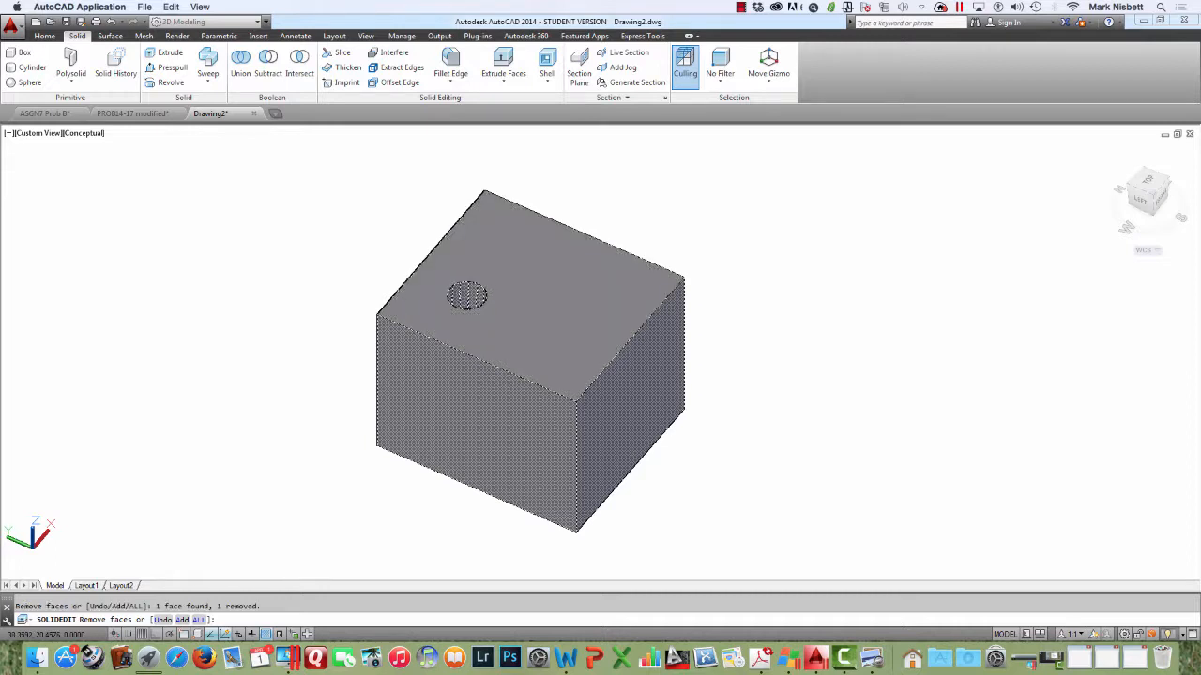
key(Return)
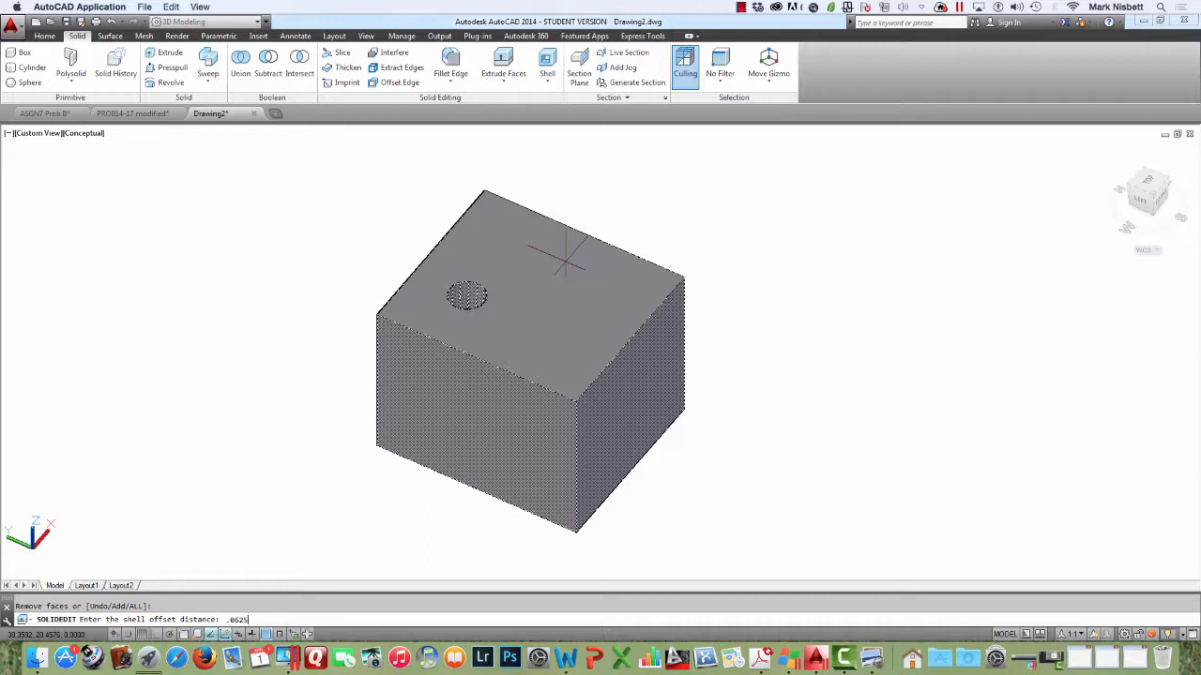
key(Return)
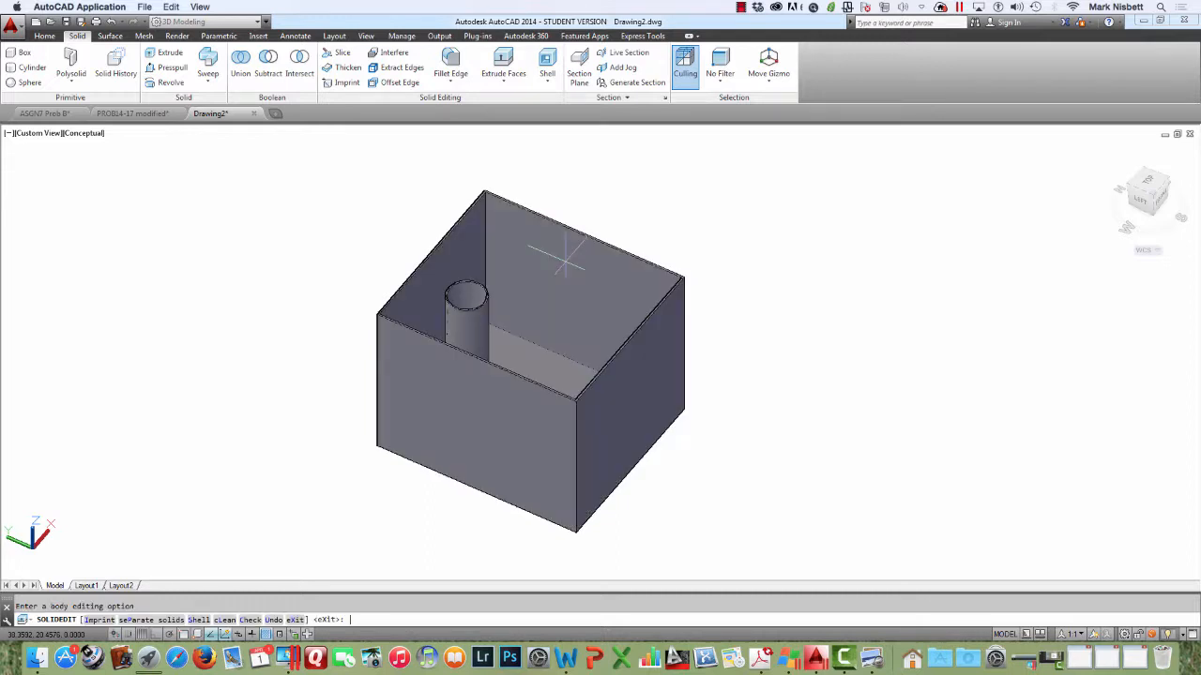
Undo the open-top shell and shell the box again with no faces removed, using an offset distance of .125
shift+middle_drag(562, 246, 566, 311)
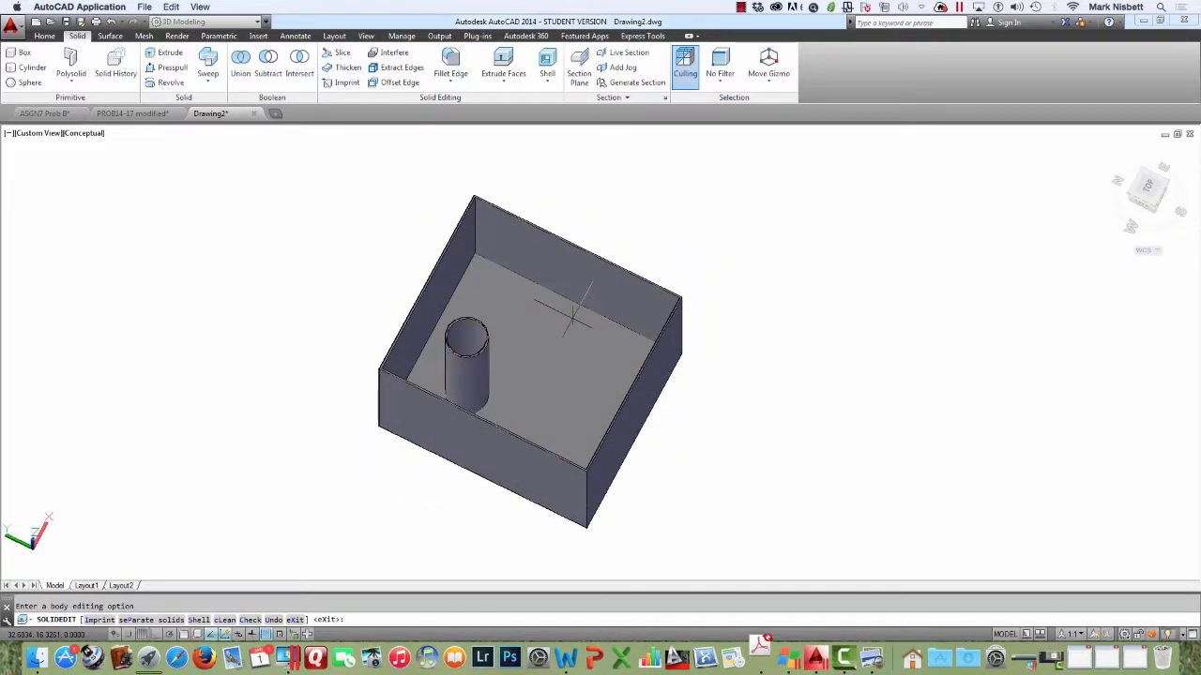
click(111, 20)
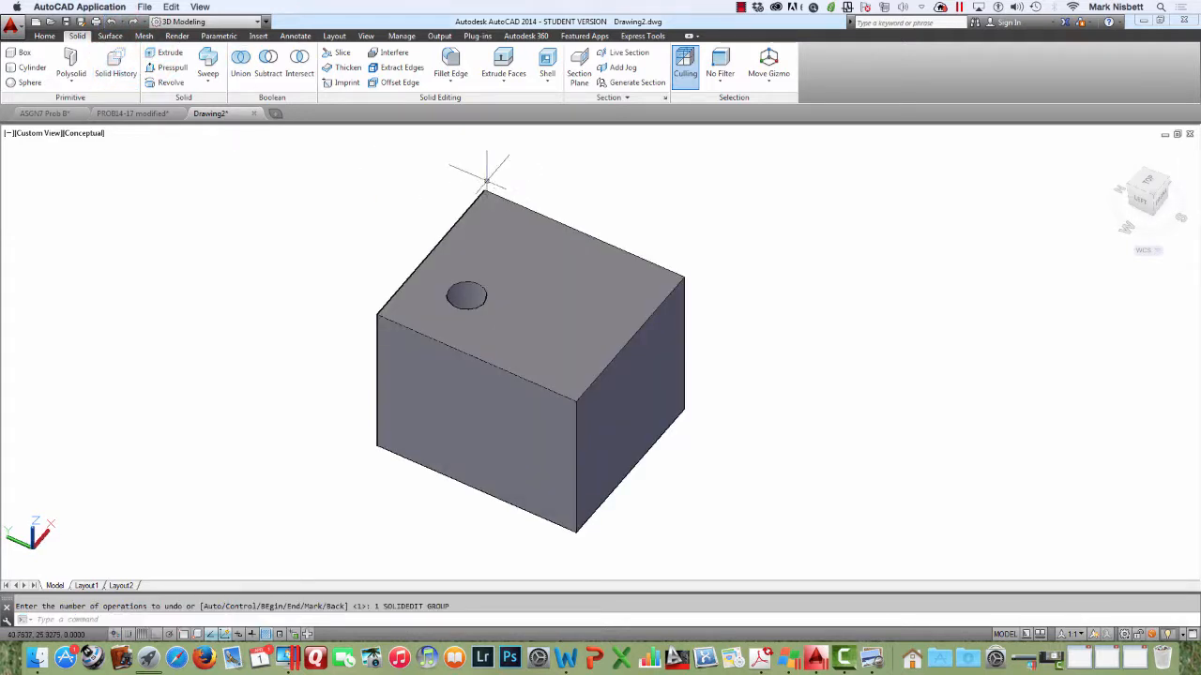
click(547, 67)
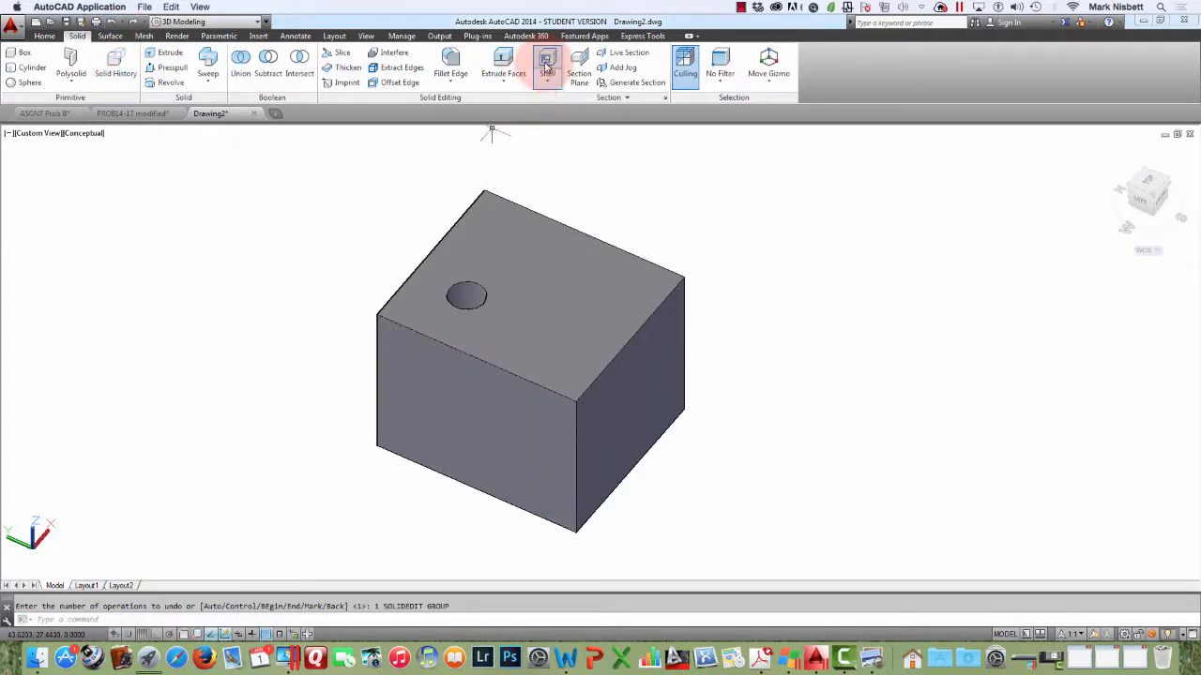
click(556, 227)
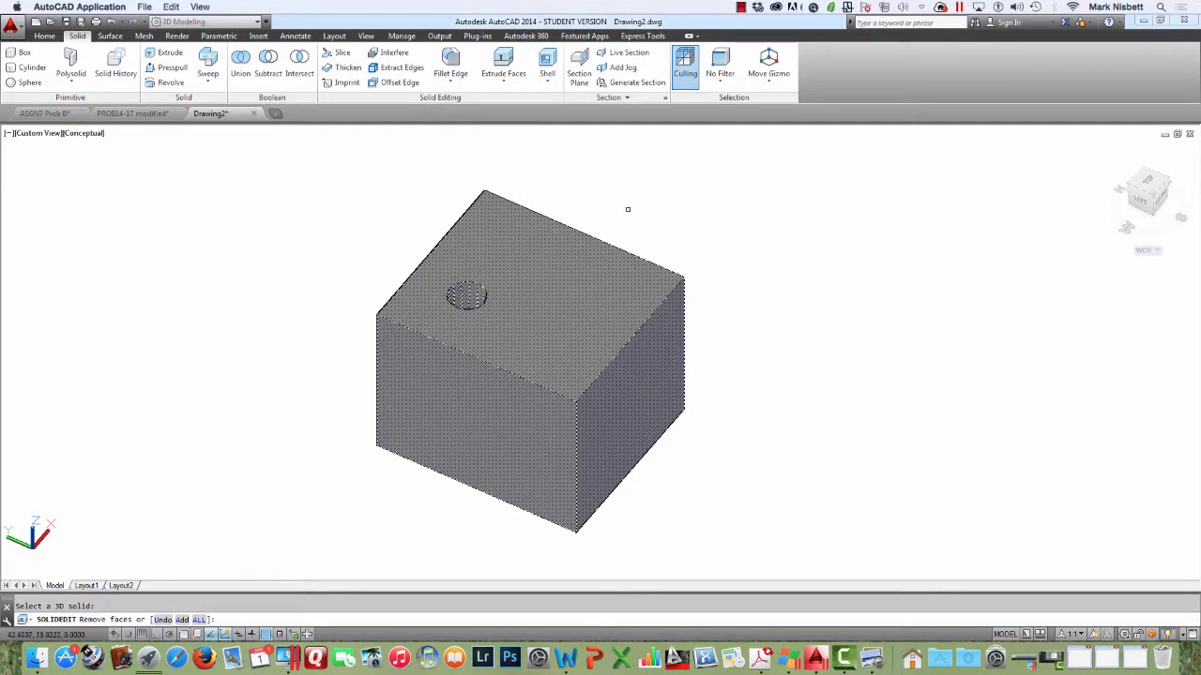
key(Return)
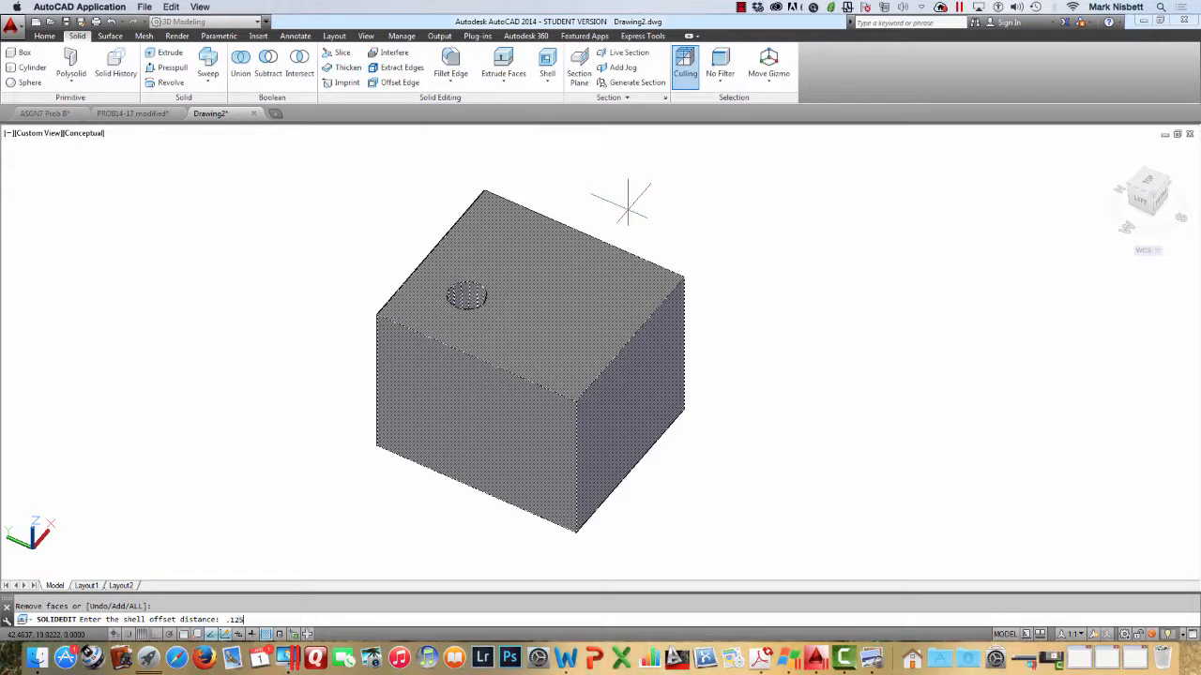
text(1)
key(Return)
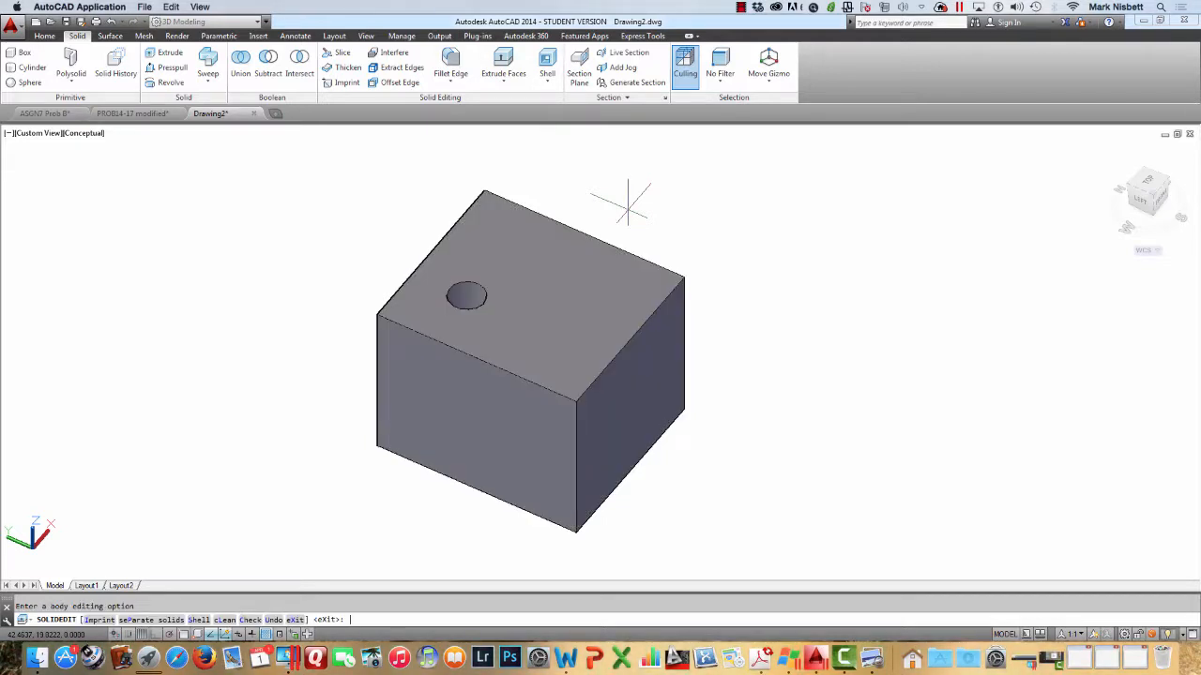
Examine the closed box's interior and the walls around the hole in the X-ray visual style, and restore the Conceptual style
shift+middle_drag(649, 230, 629, 174)
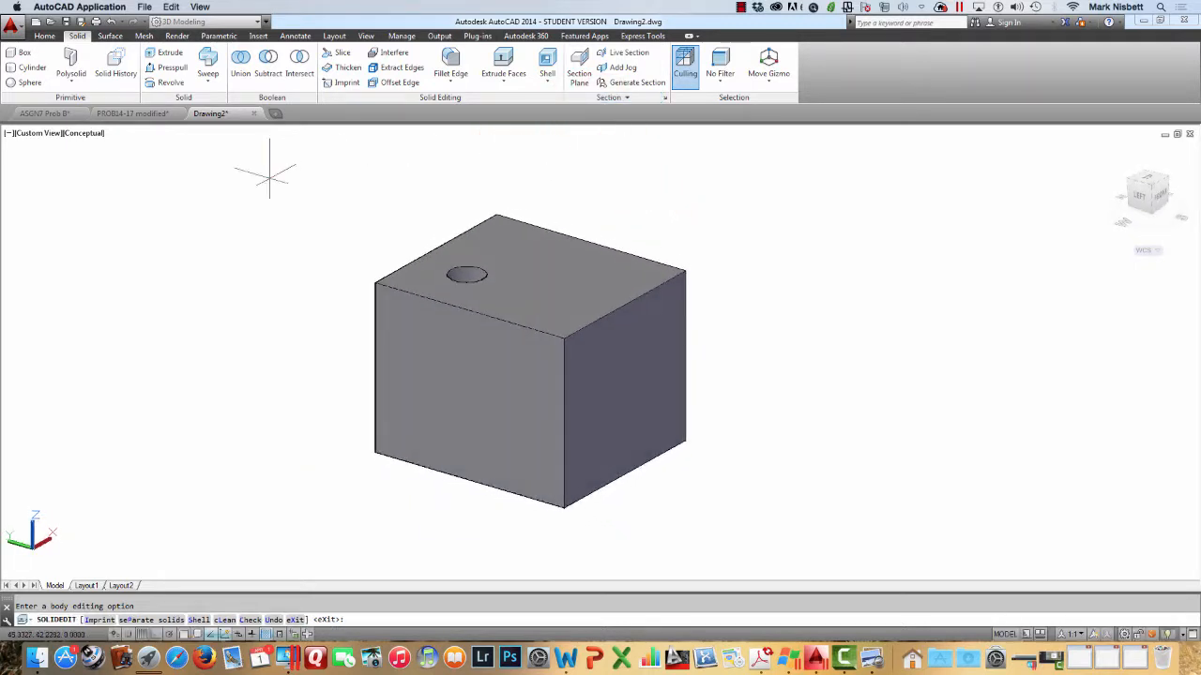
click(86, 134)
click(158, 308)
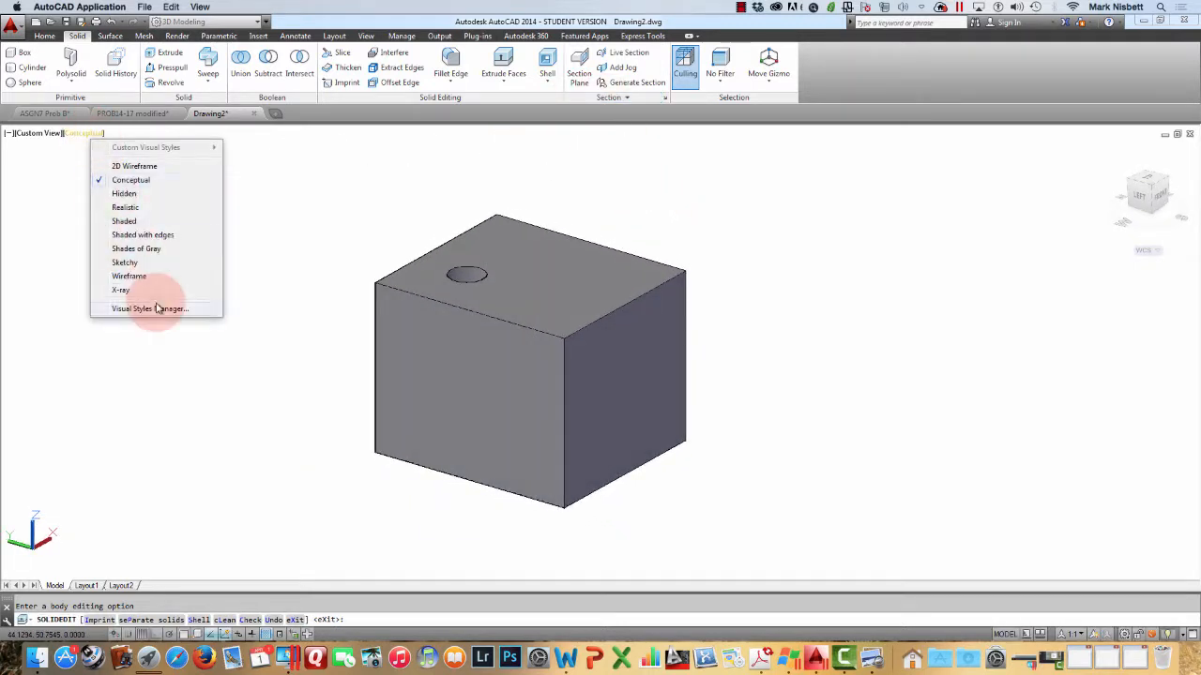
click(127, 290)
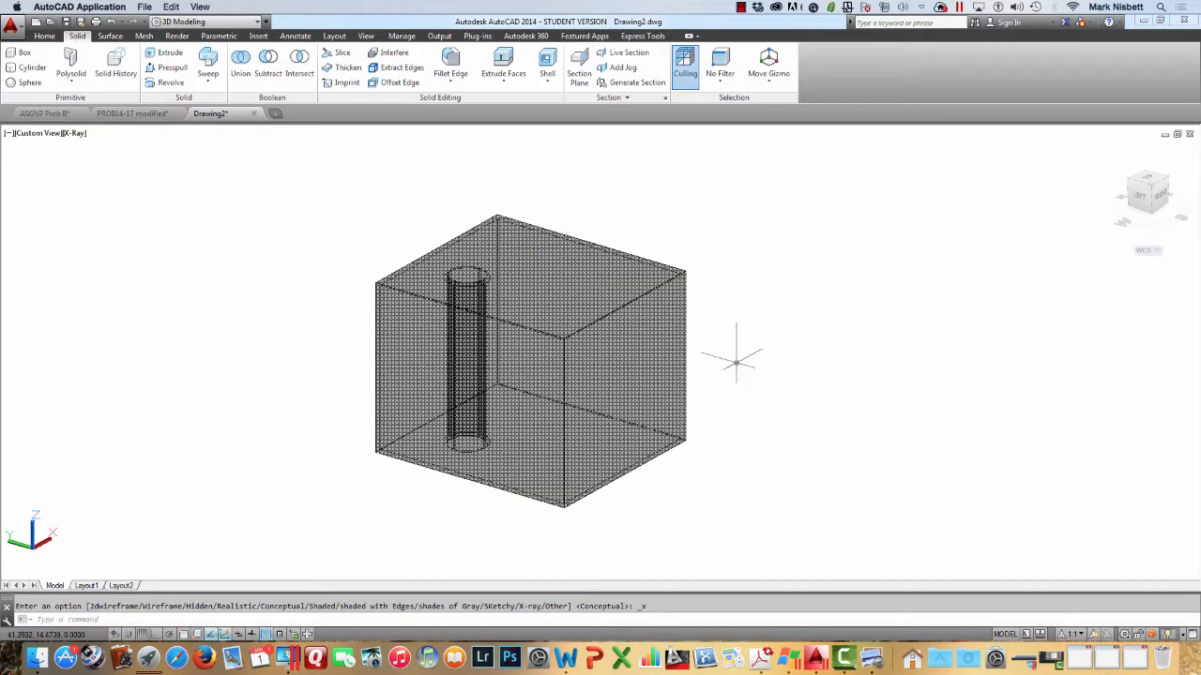
shift+middle_drag(736, 361, 579, 359)
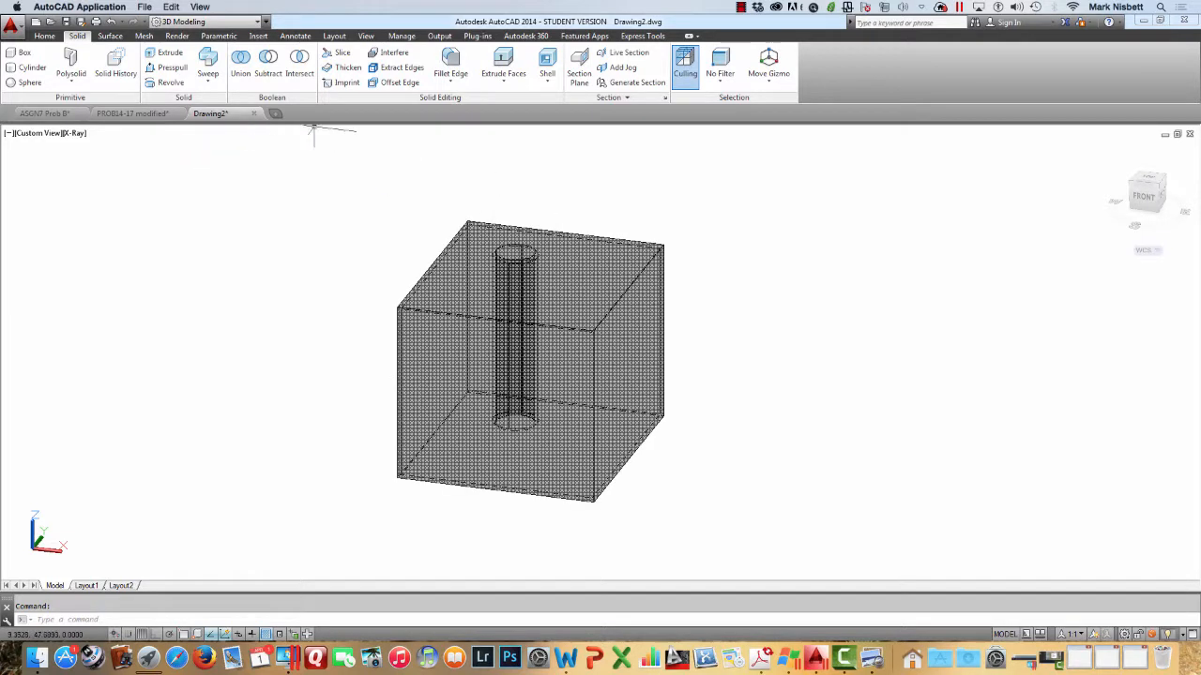
click(741, 7)
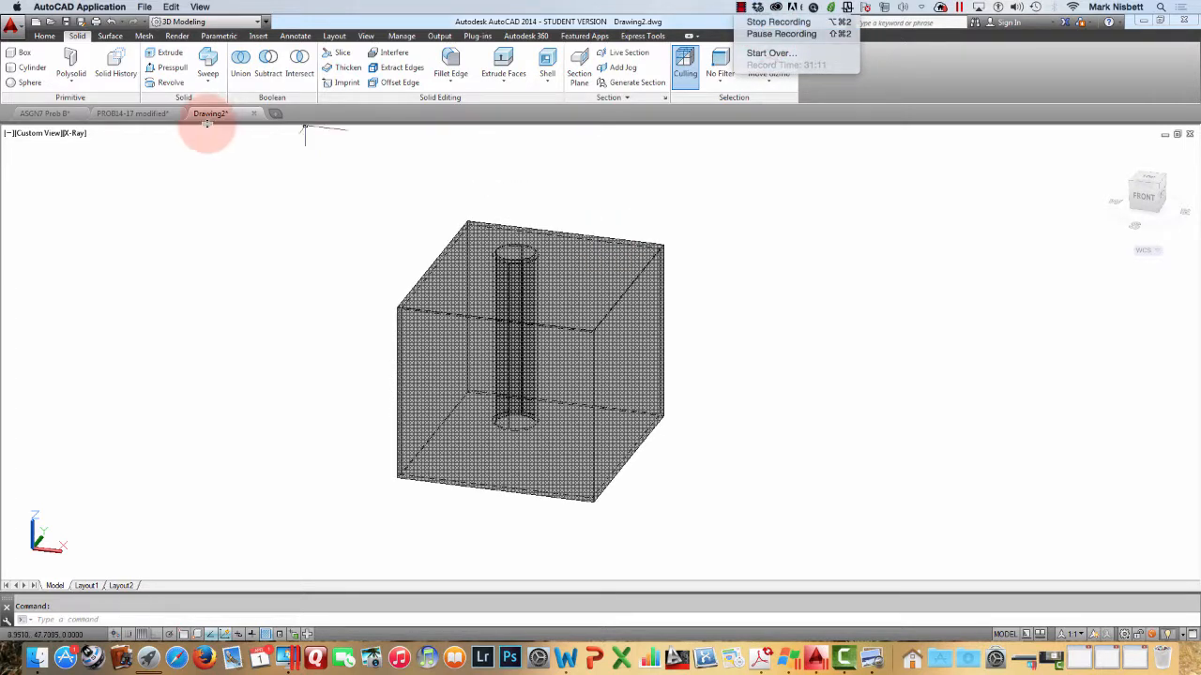
click(79, 134)
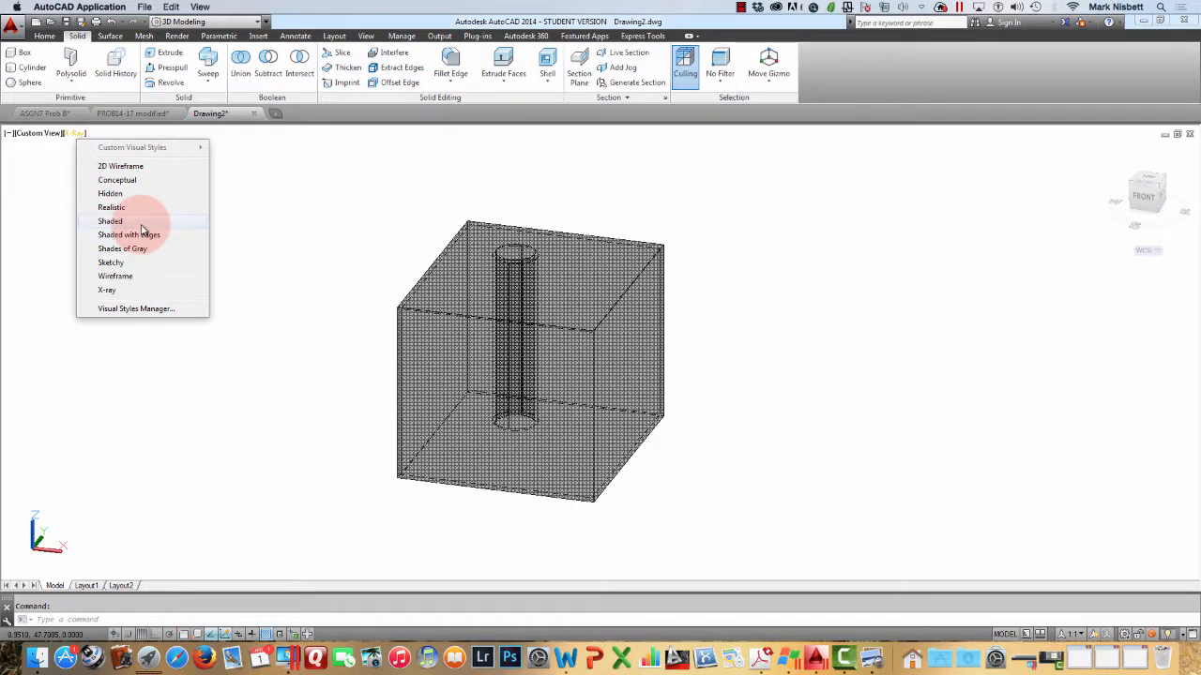
click(120, 180)
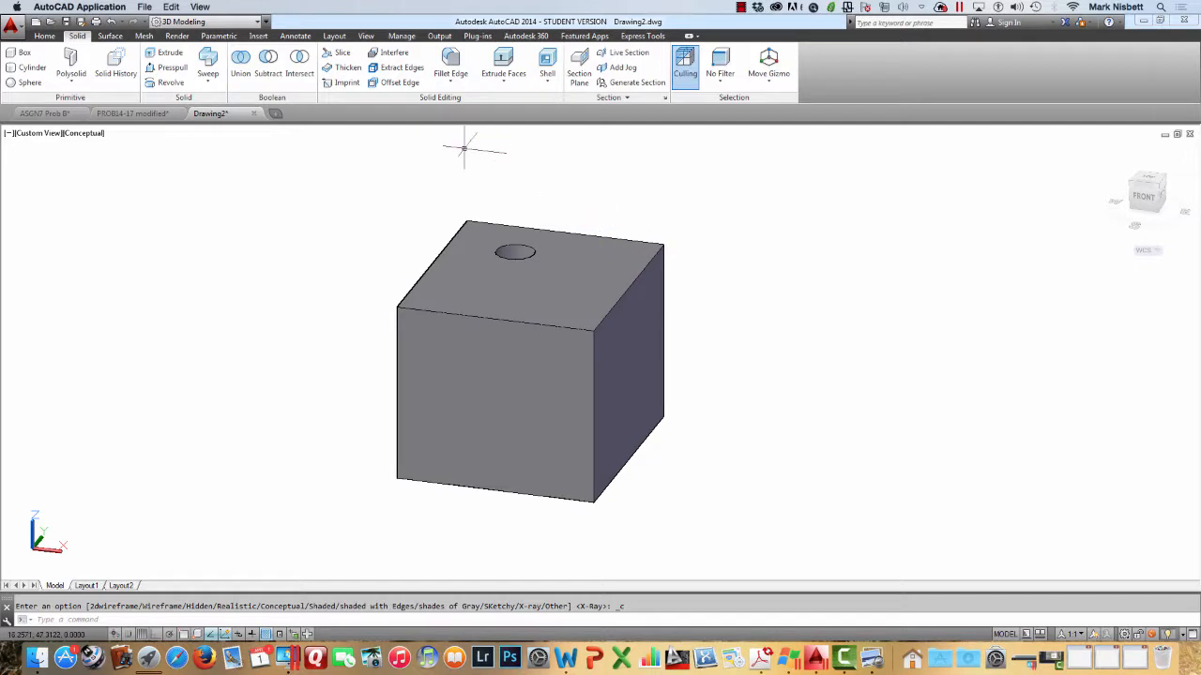
Reset to a single viewport and split the model space into four equal viewports
click(44, 36)
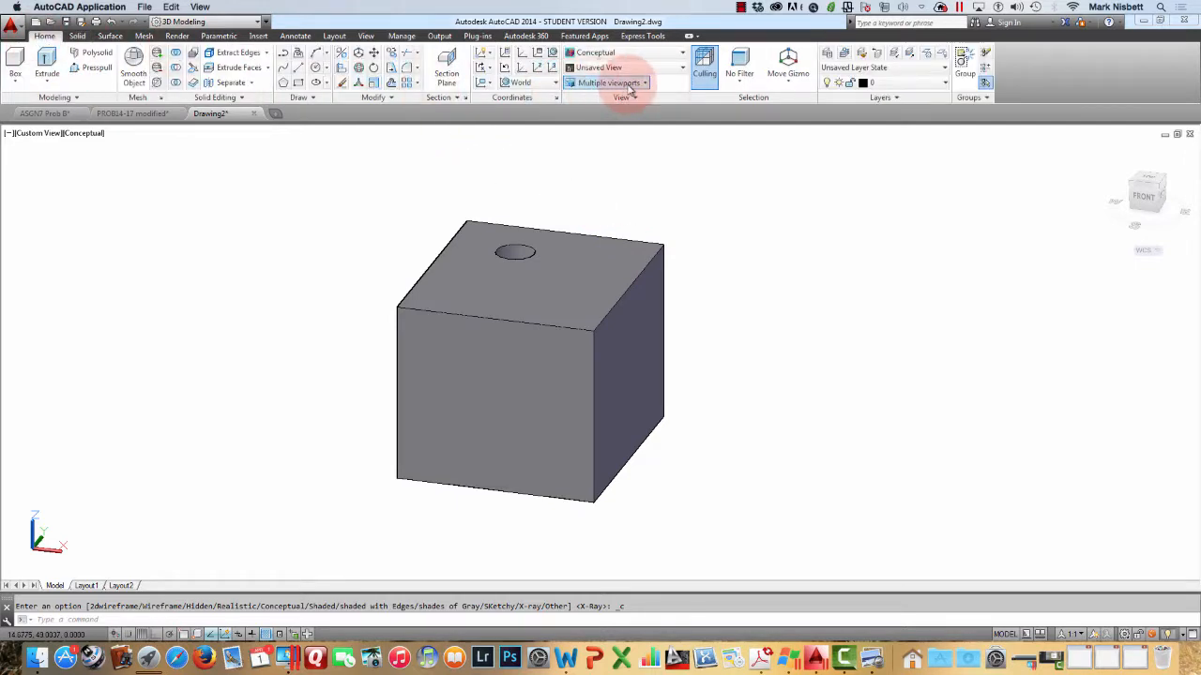
click(630, 87)
click(600, 106)
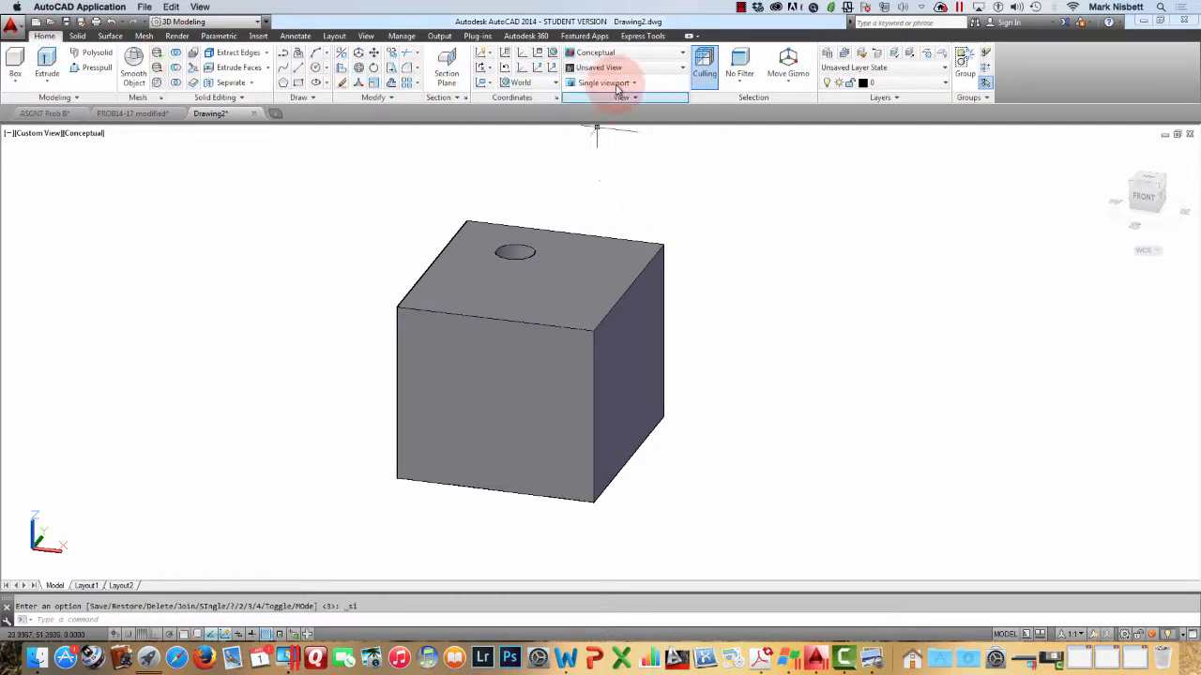
click(621, 85)
click(619, 127)
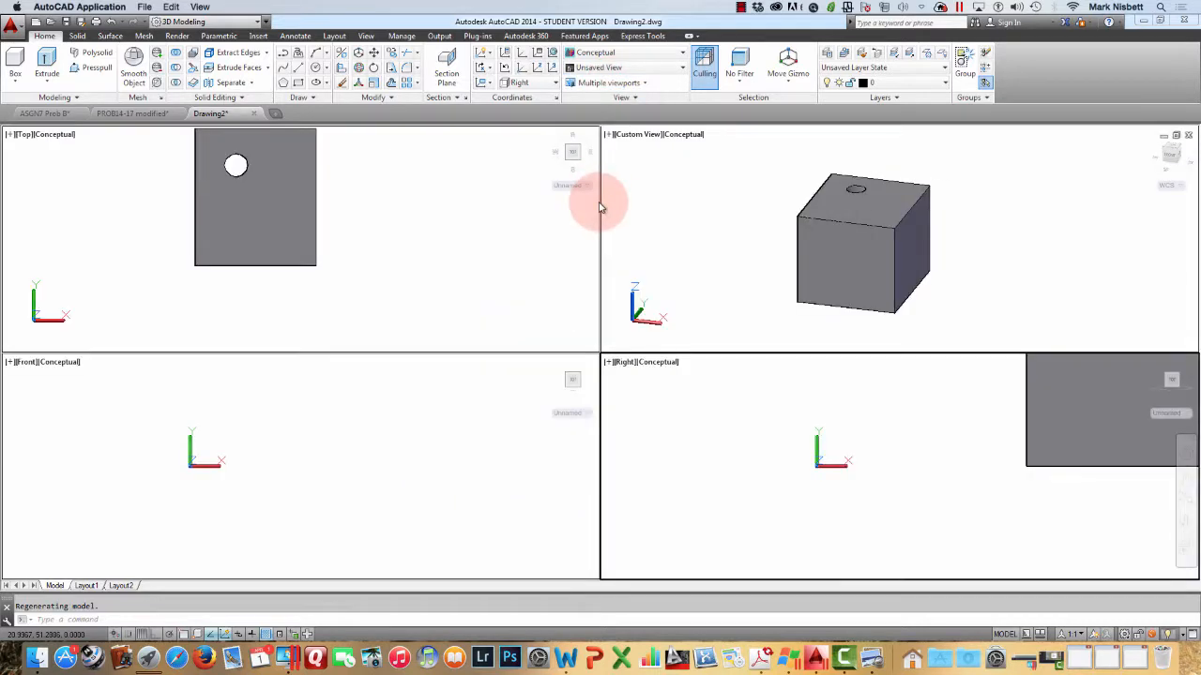
Bring the whole box into view in the Top viewport and zoom the Front viewport to the drawing extents
click(428, 233)
middle_drag(406, 224, 428, 263)
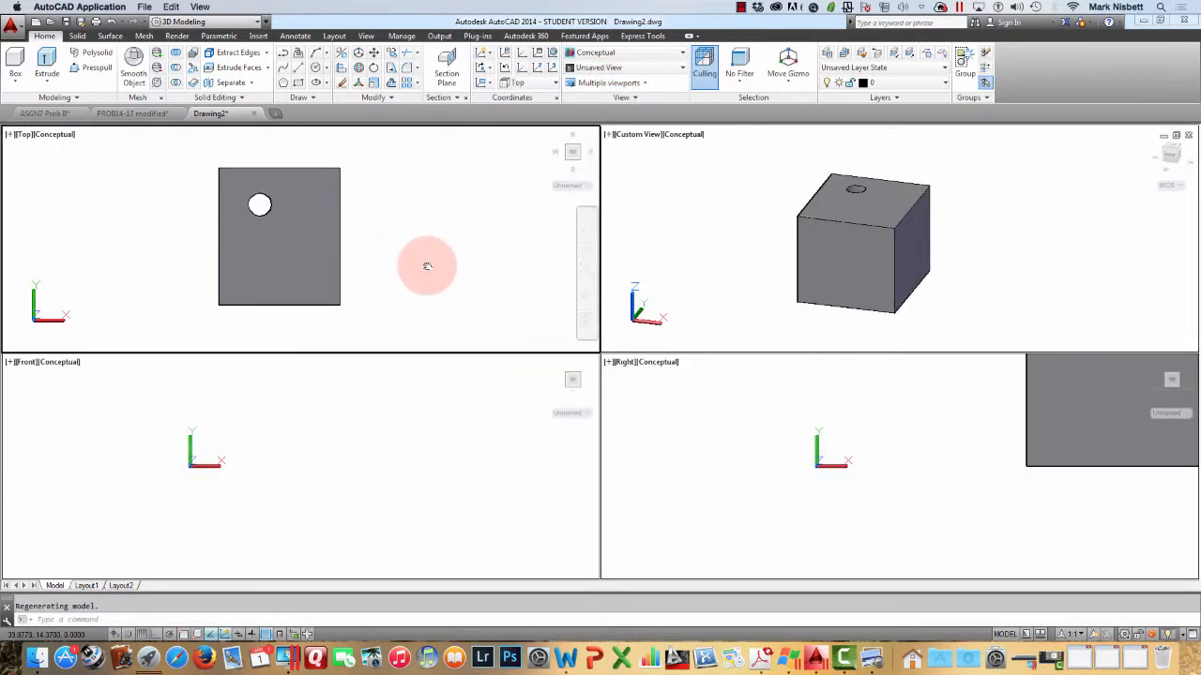
click(434, 439)
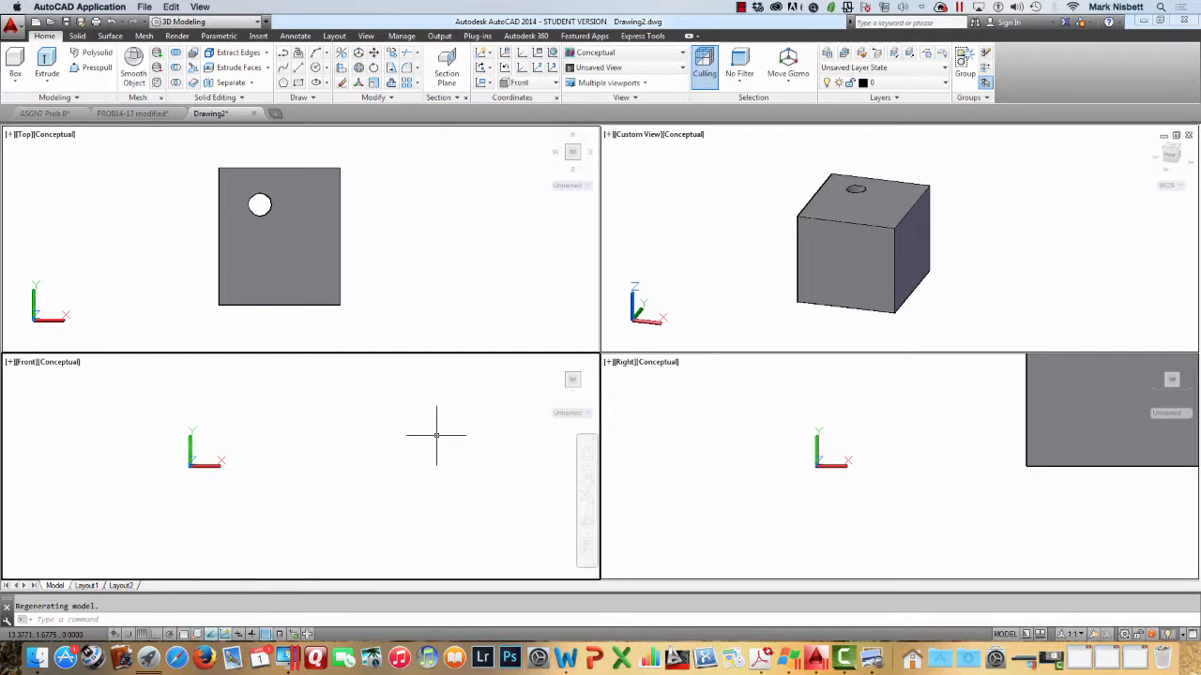
text(z)
key(Return)
key(Return)
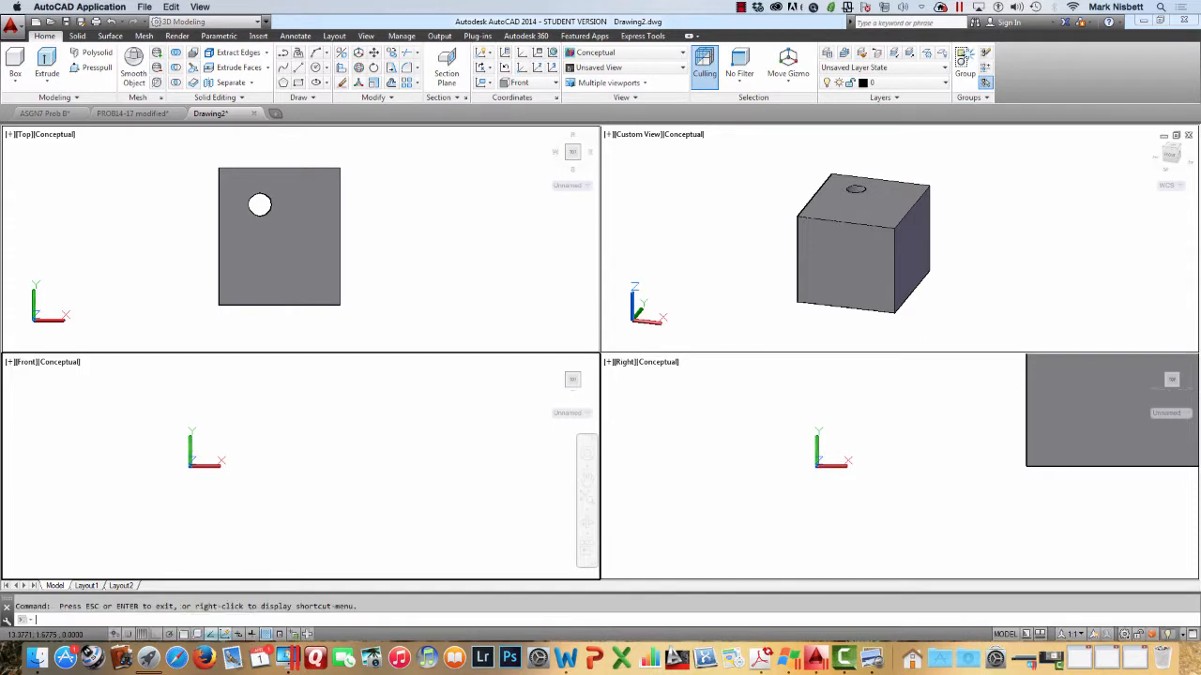
key(Escape)
text(z)
key(Return)
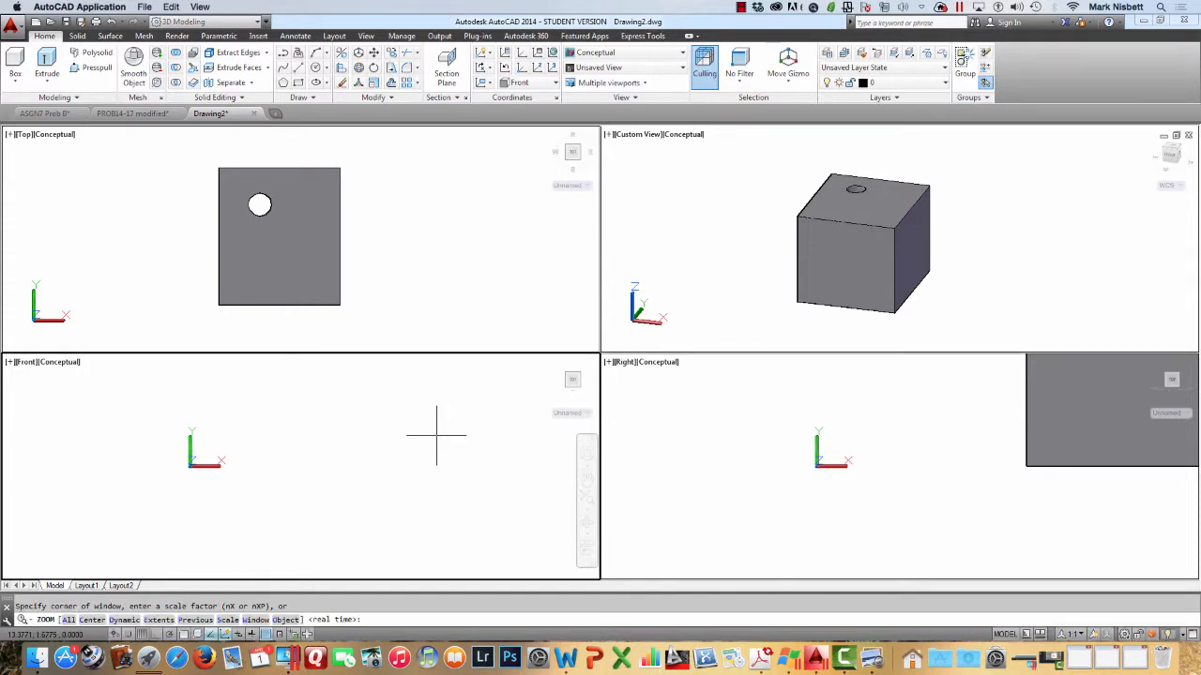
text(E)
key(Return)
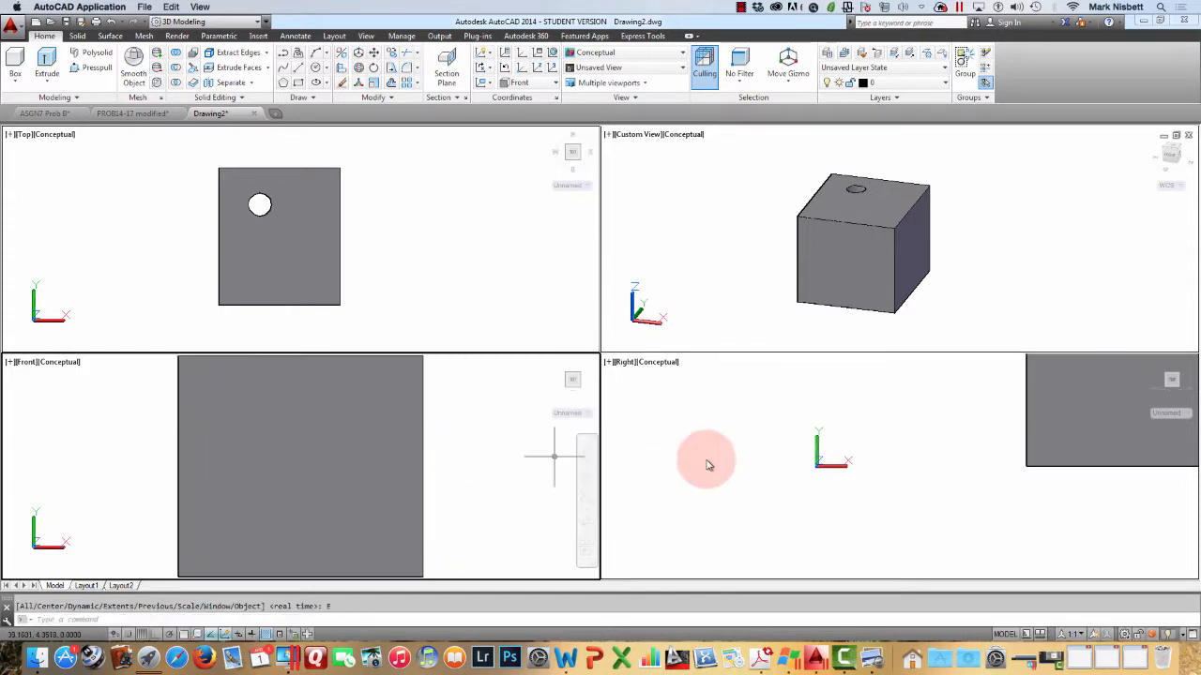
Zoom the Right viewport to extents and leave empty space around the box in both the Right and Front viewports
text(z)
key(Return)
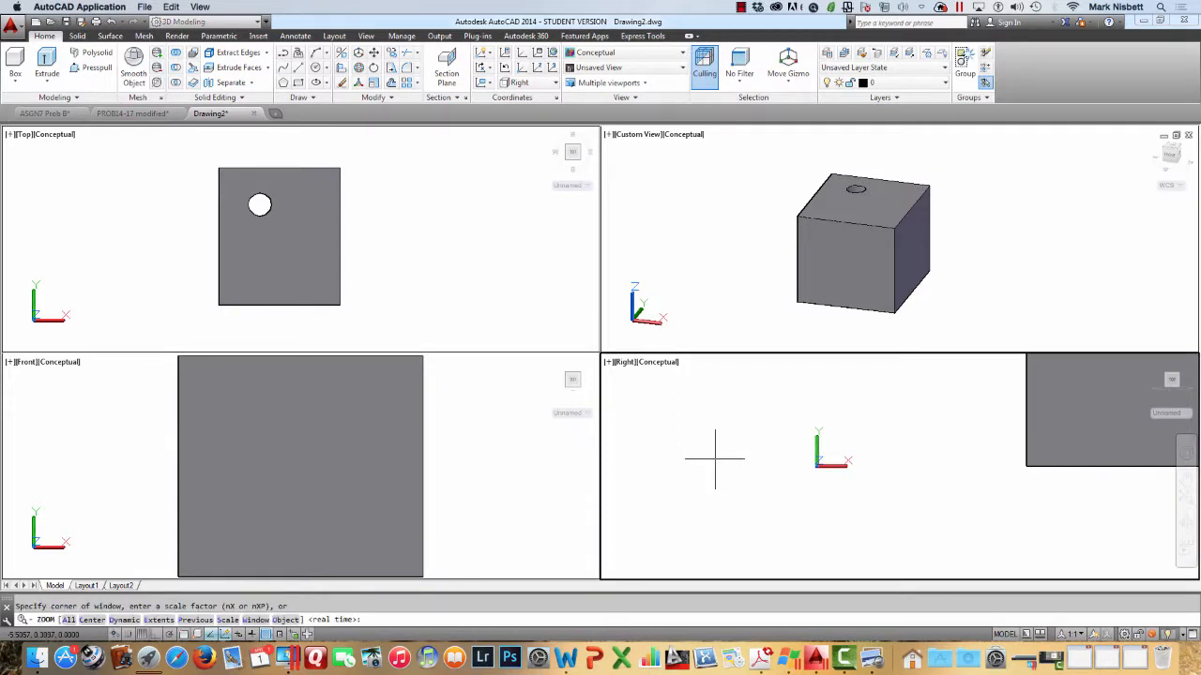
text(E)
key(Return)
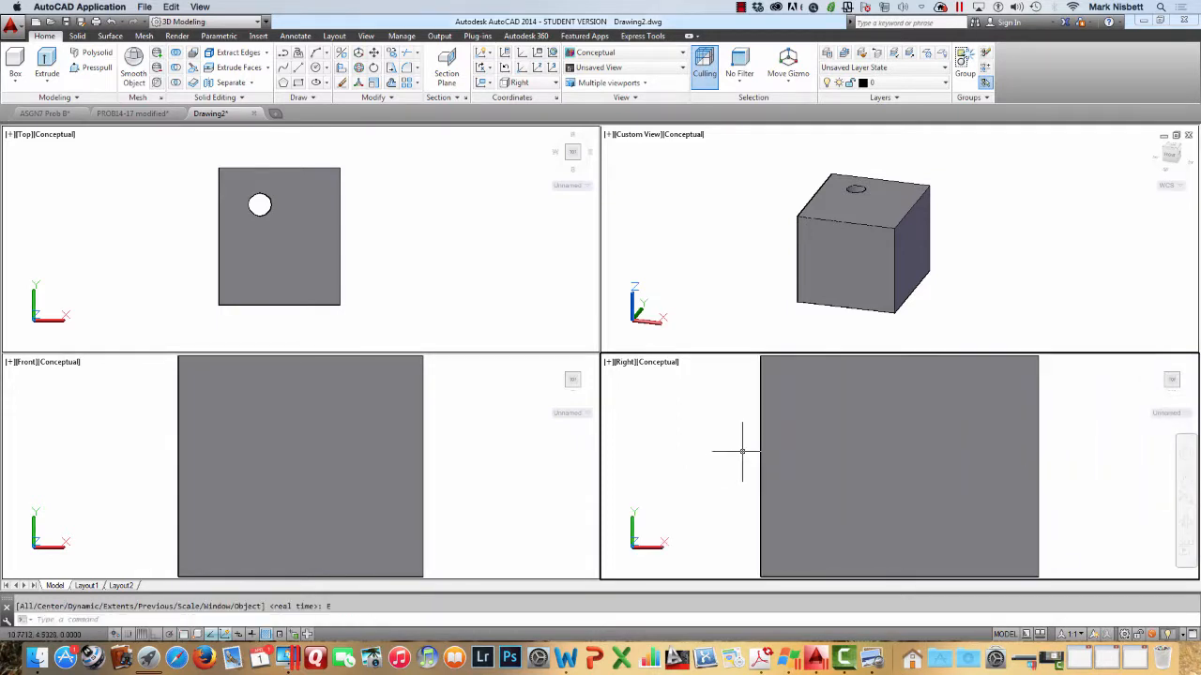
scroll(743, 450, down, 2)
click(497, 455)
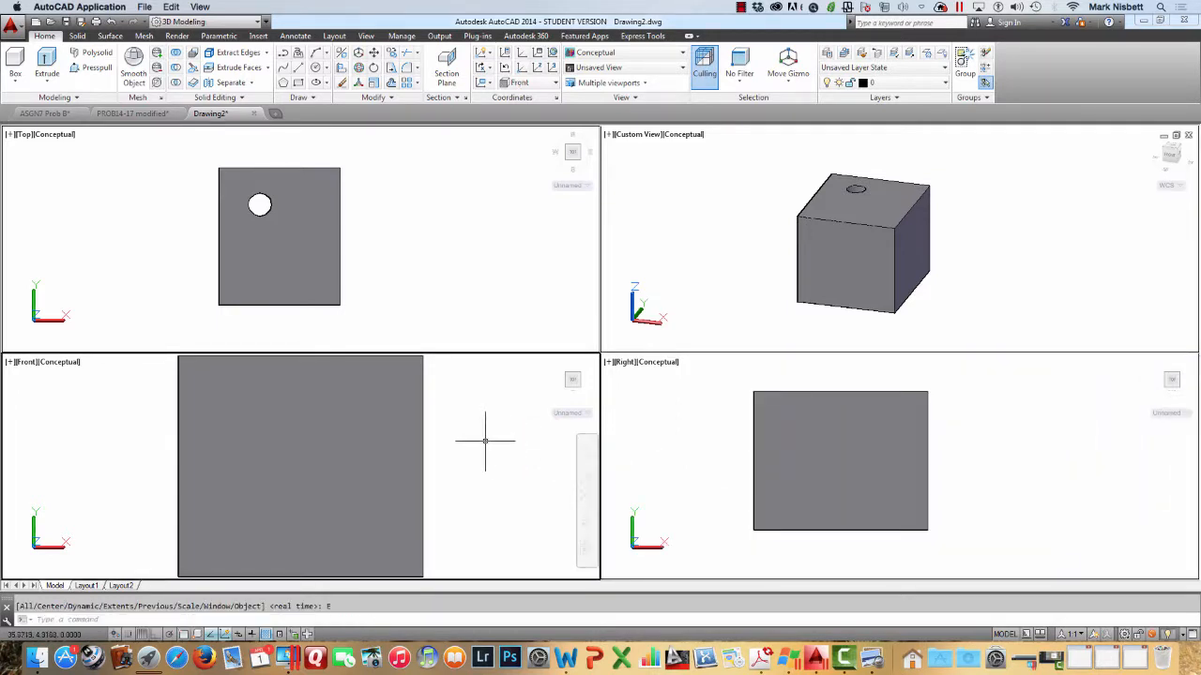
scroll(485, 439, down, 5)
middle_drag(485, 439, 247, 449)
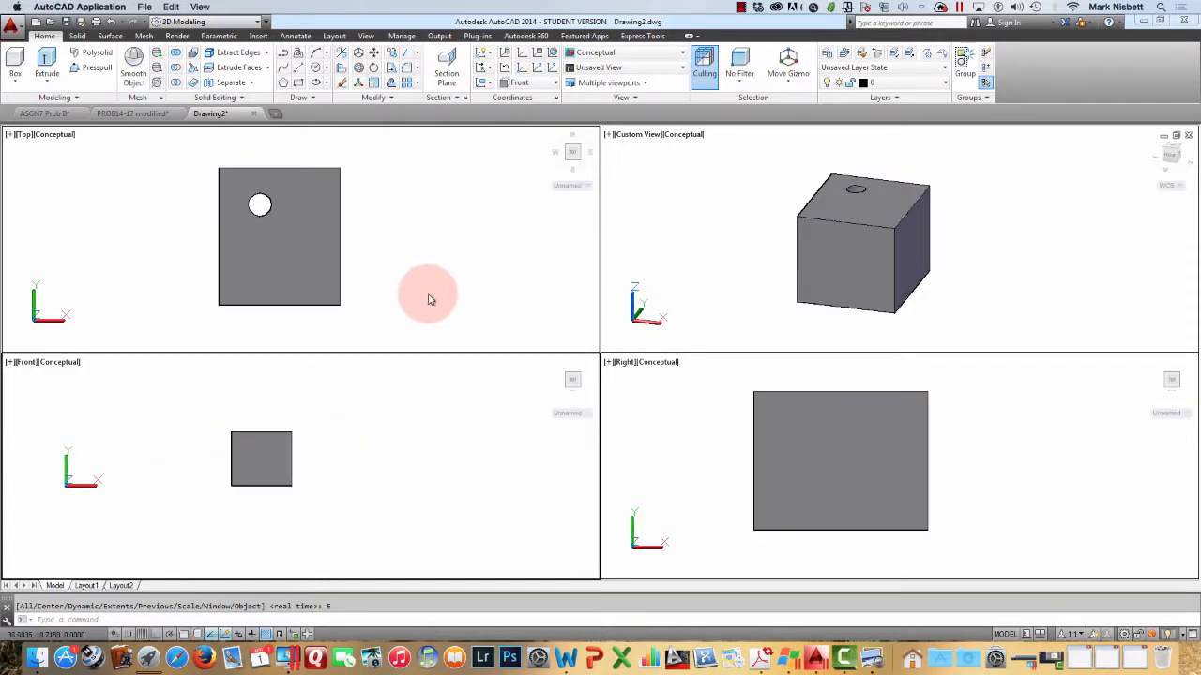
click(538, 269)
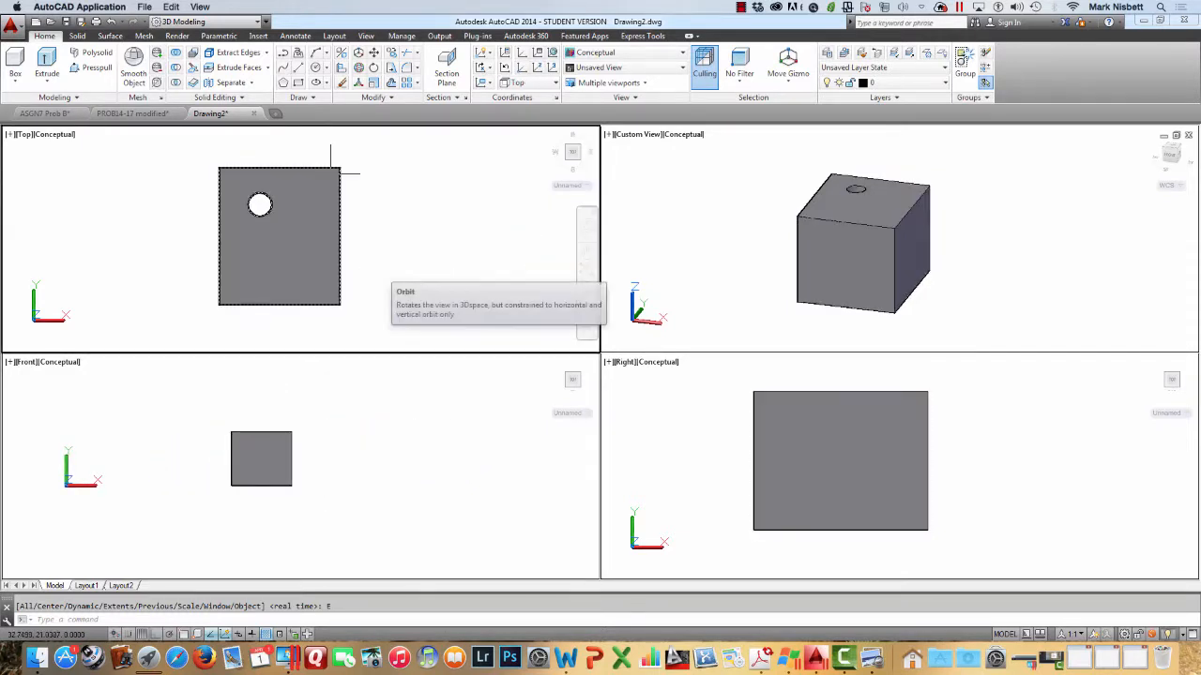
click(268, 177)
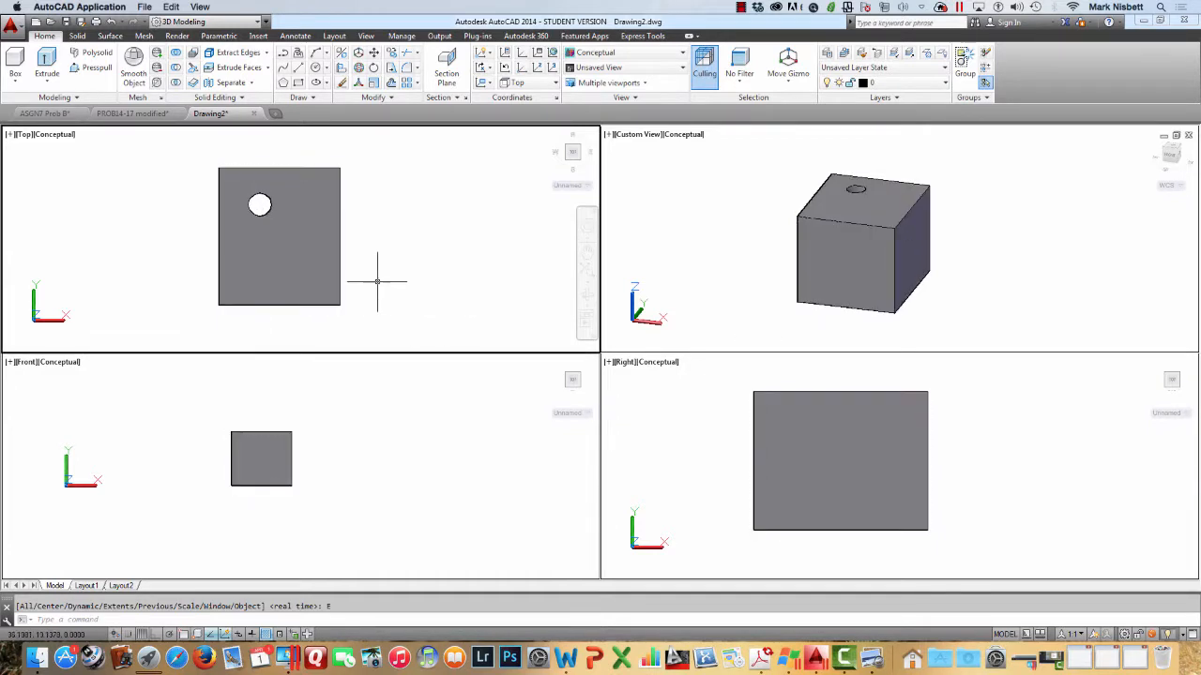
click(303, 389)
click(282, 397)
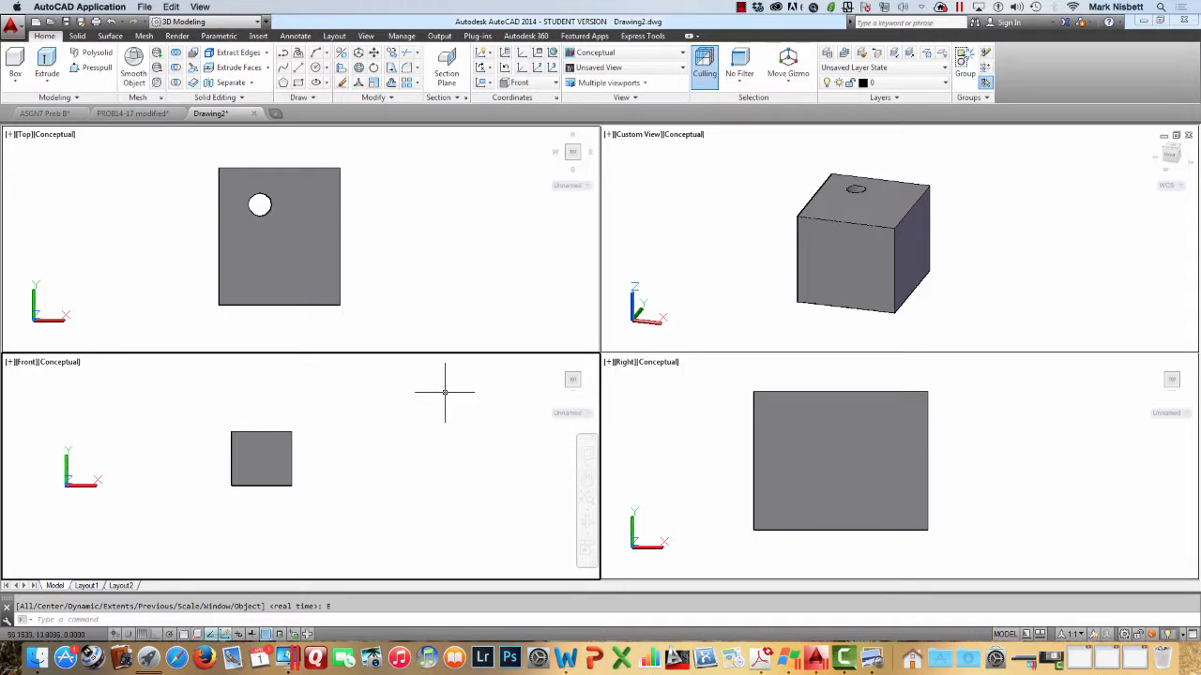
Draw a rectangle in the Right viewport that surrounds the box's outline with a margin on all sides
click(685, 415)
click(811, 377)
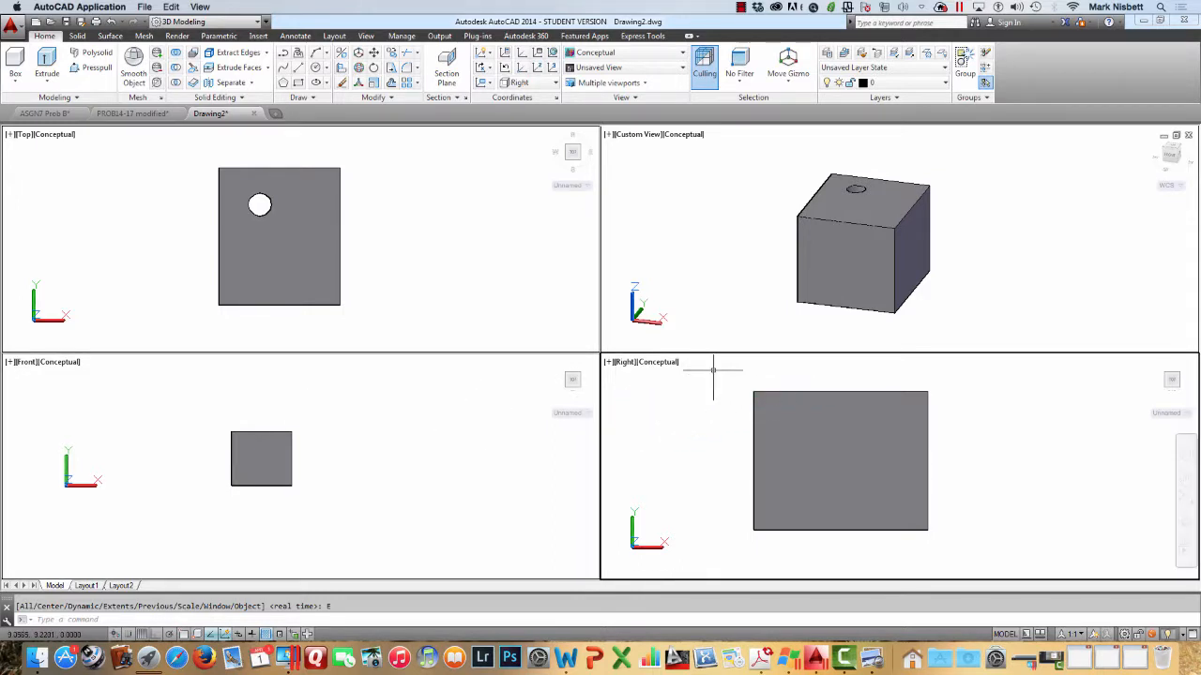
text(c)
key(Return)
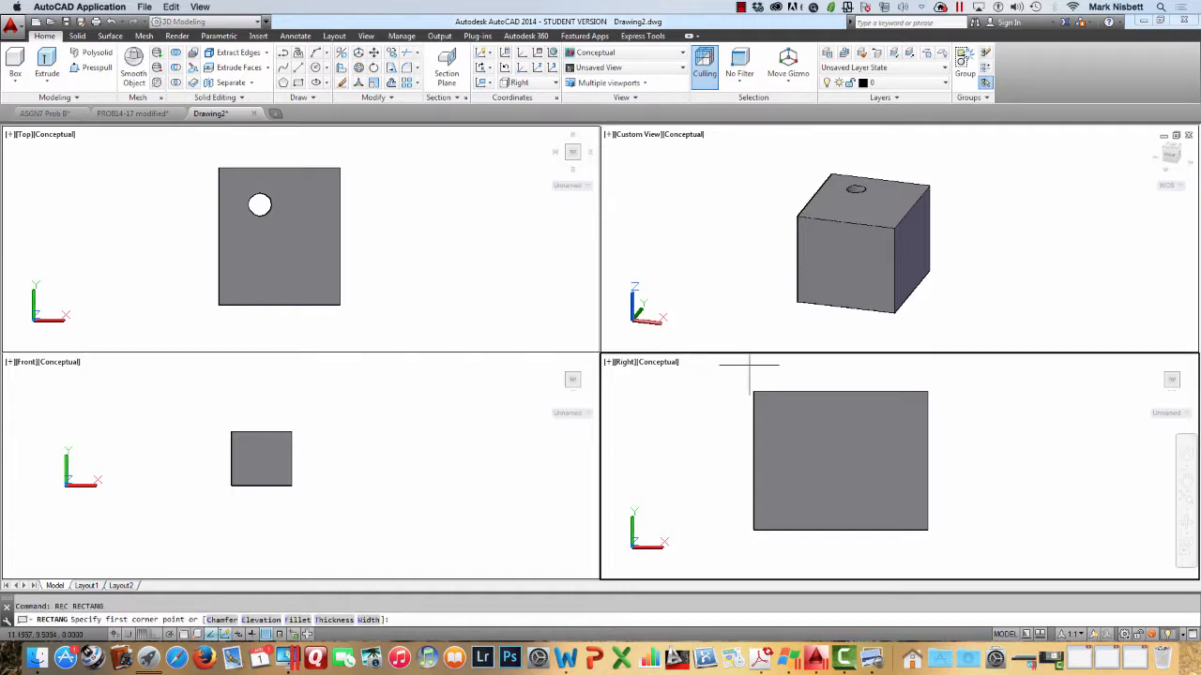
click(727, 366)
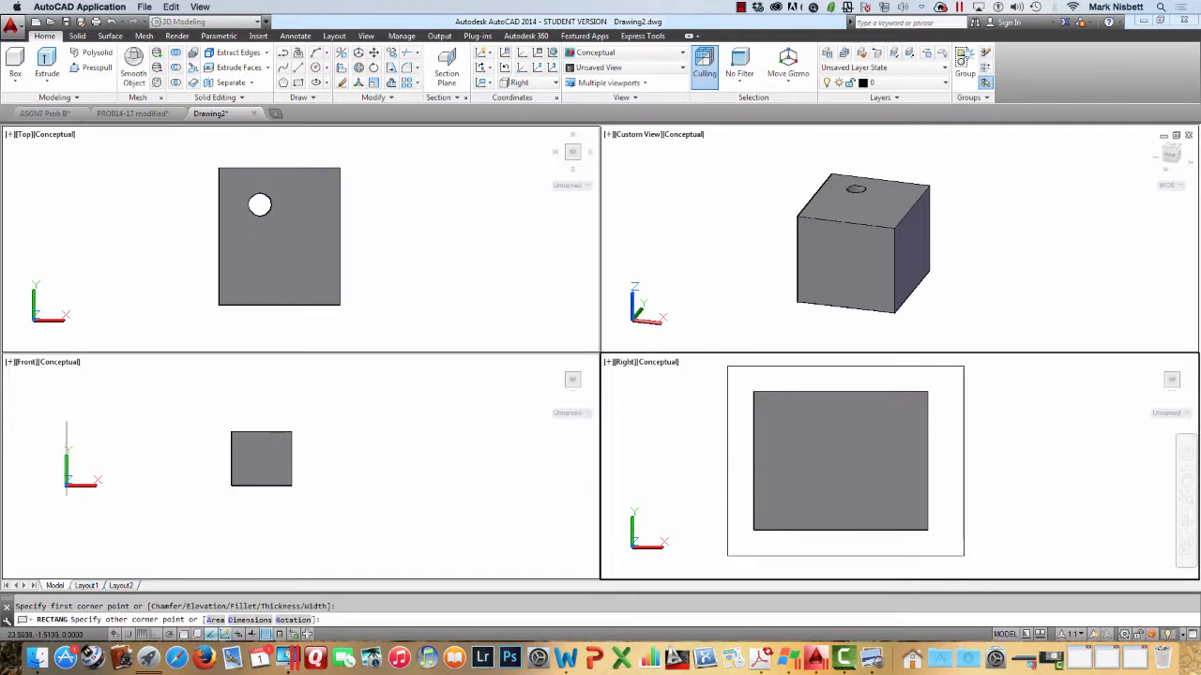
click(962, 556)
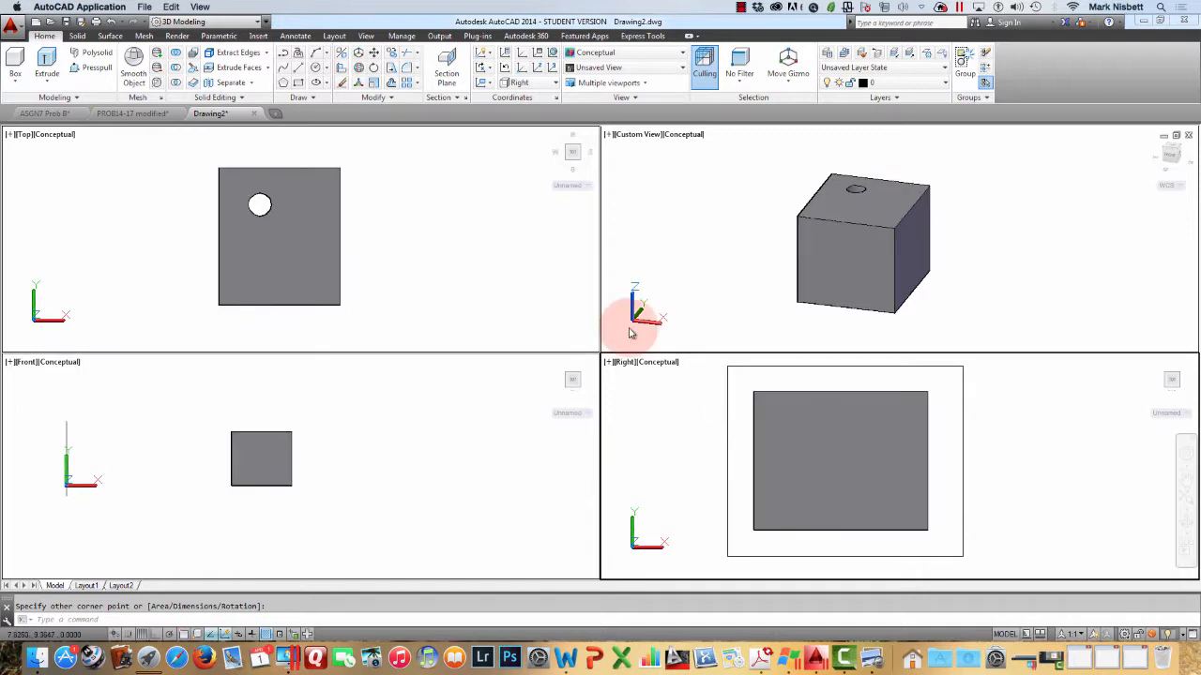
Move the rectangle in the Top viewport so it passes through the centre of the box's hole
click(424, 249)
scroll(424, 249, down, 4)
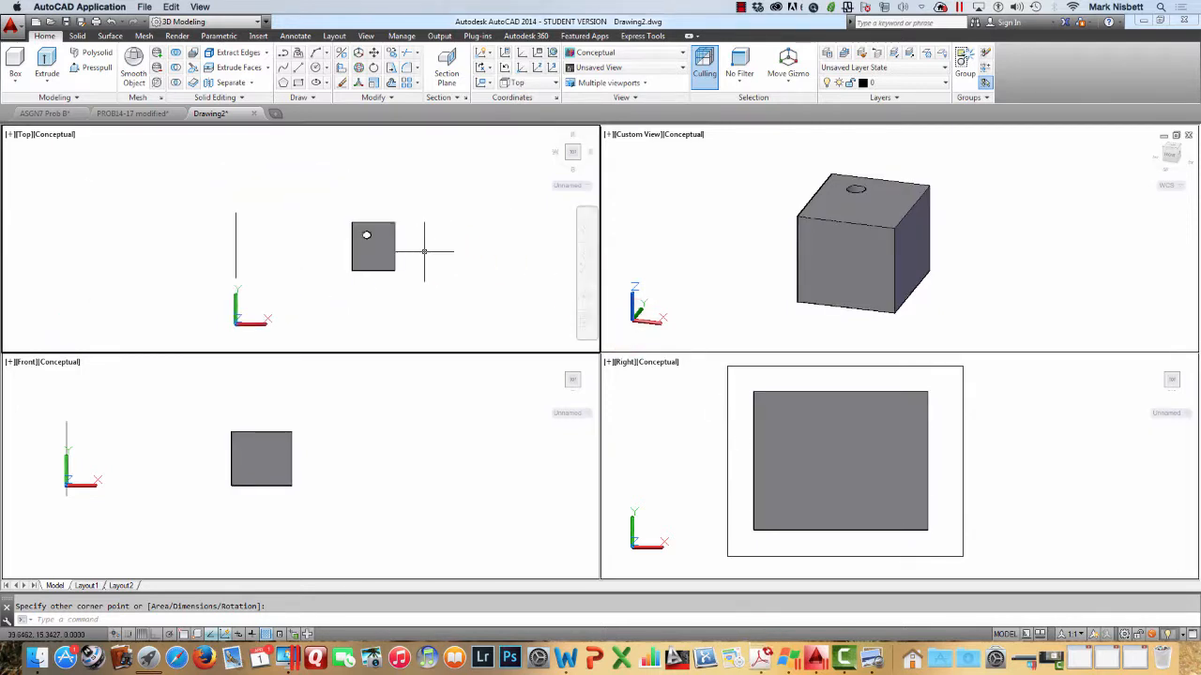
scroll(465, 248, up, 1)
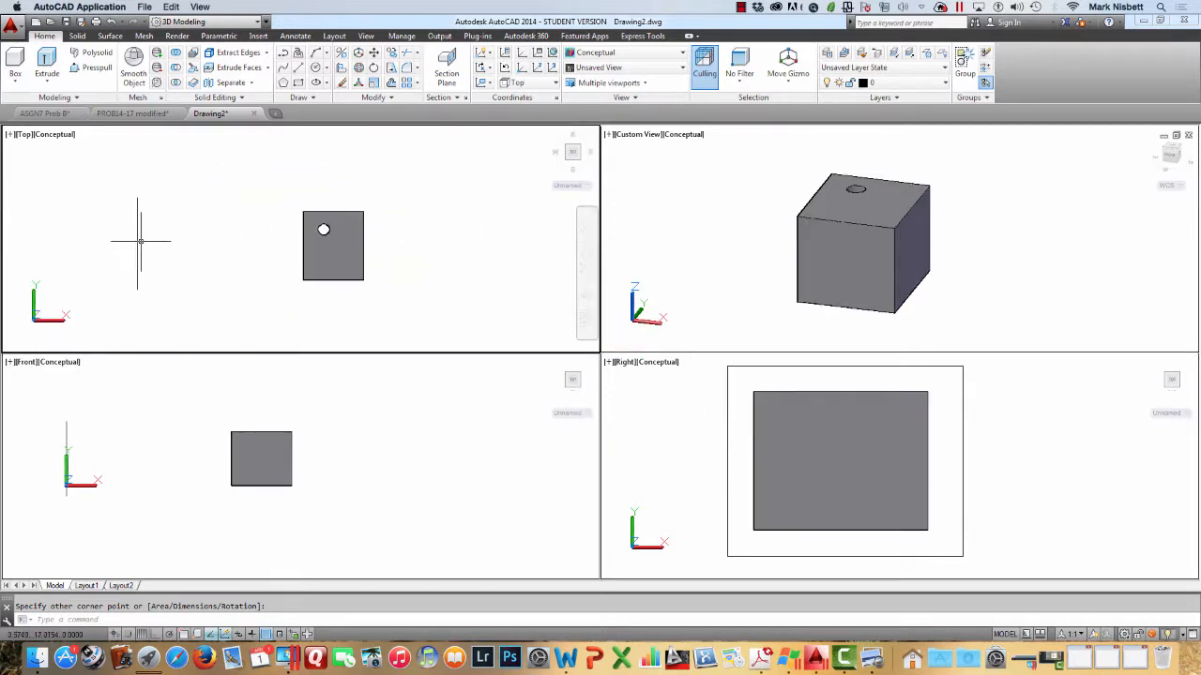
text(m)
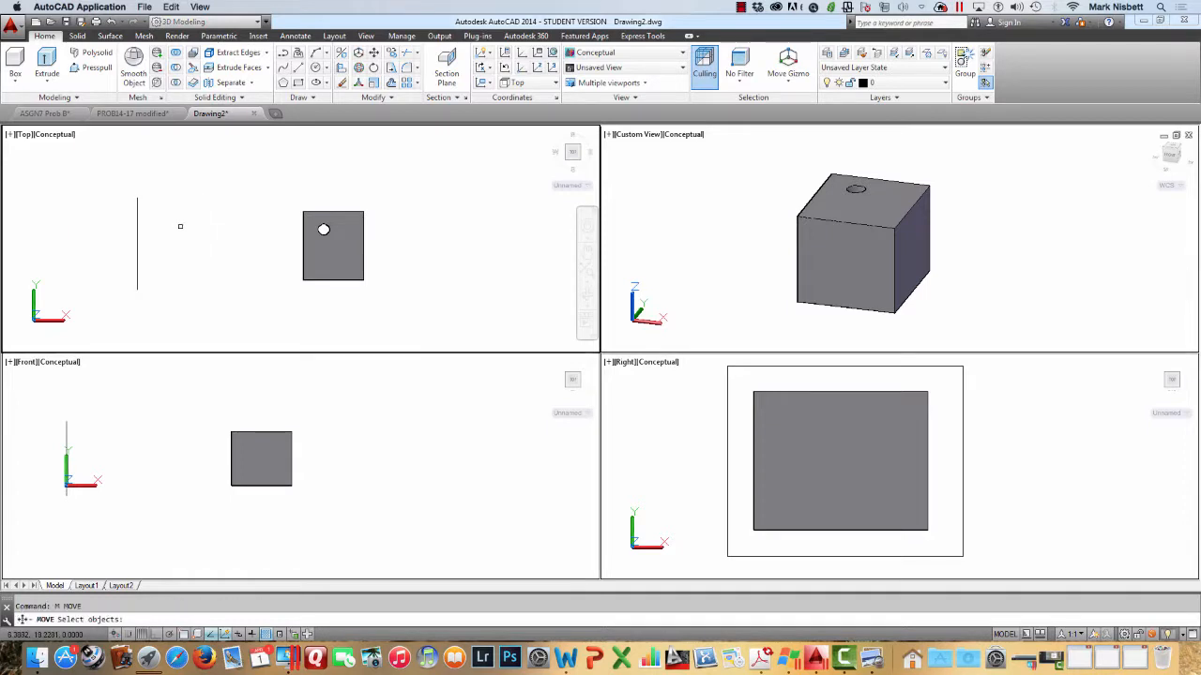
key(Return)
click(139, 234)
key(Return)
click(161, 188)
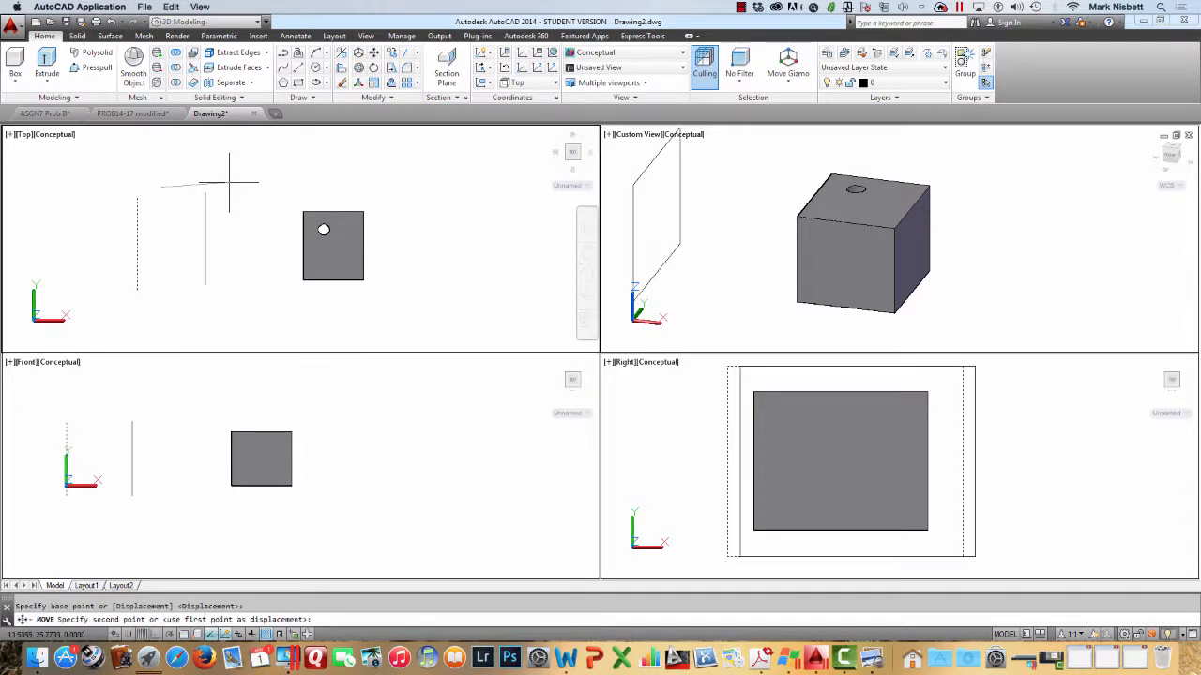
click(348, 189)
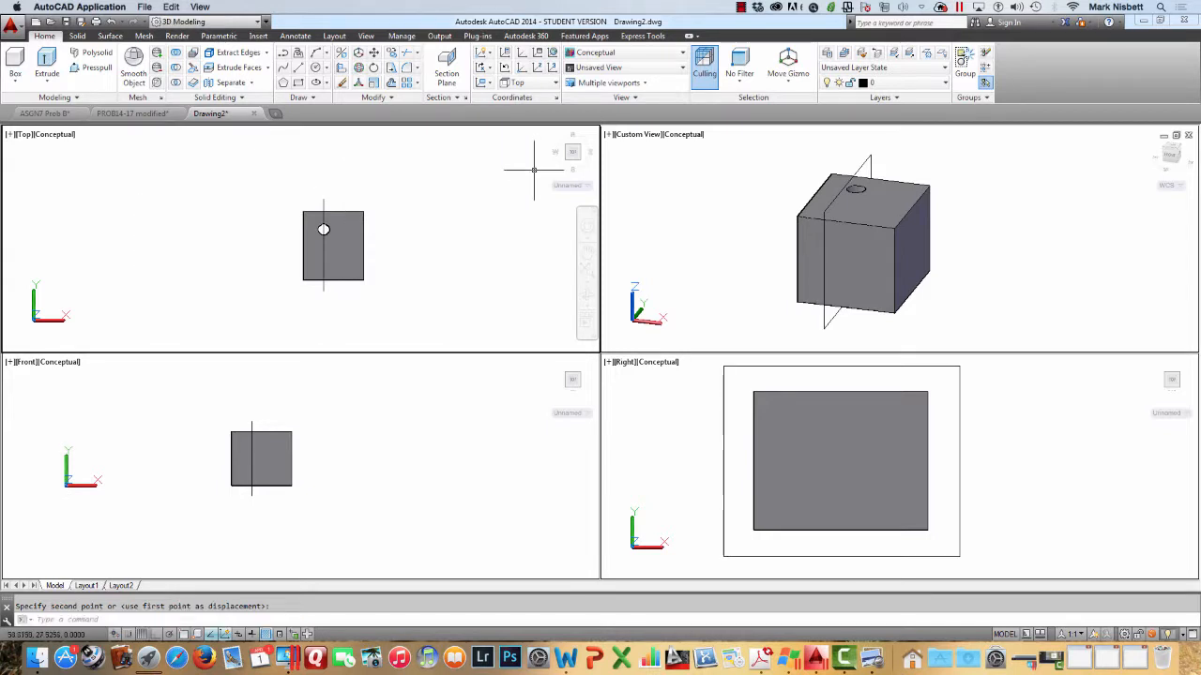
click(724, 209)
click(871, 162)
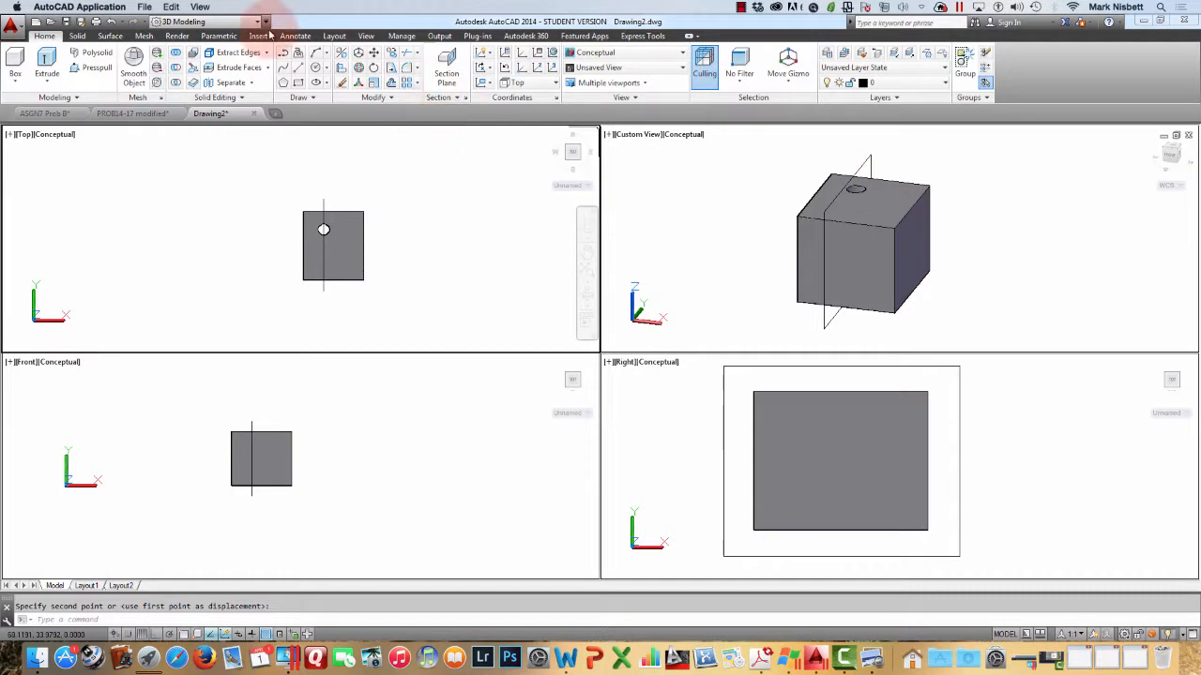
Slice the box using the rectangle as the planar object, keeping only the thinner portion
click(77, 35)
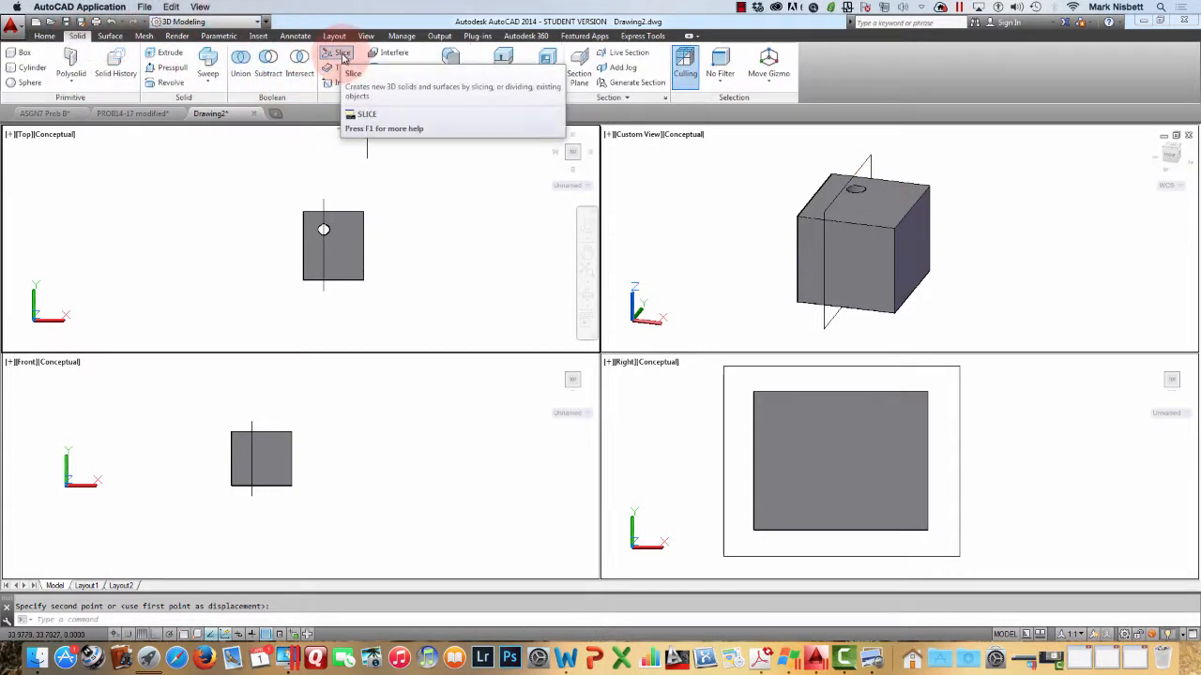
click(343, 58)
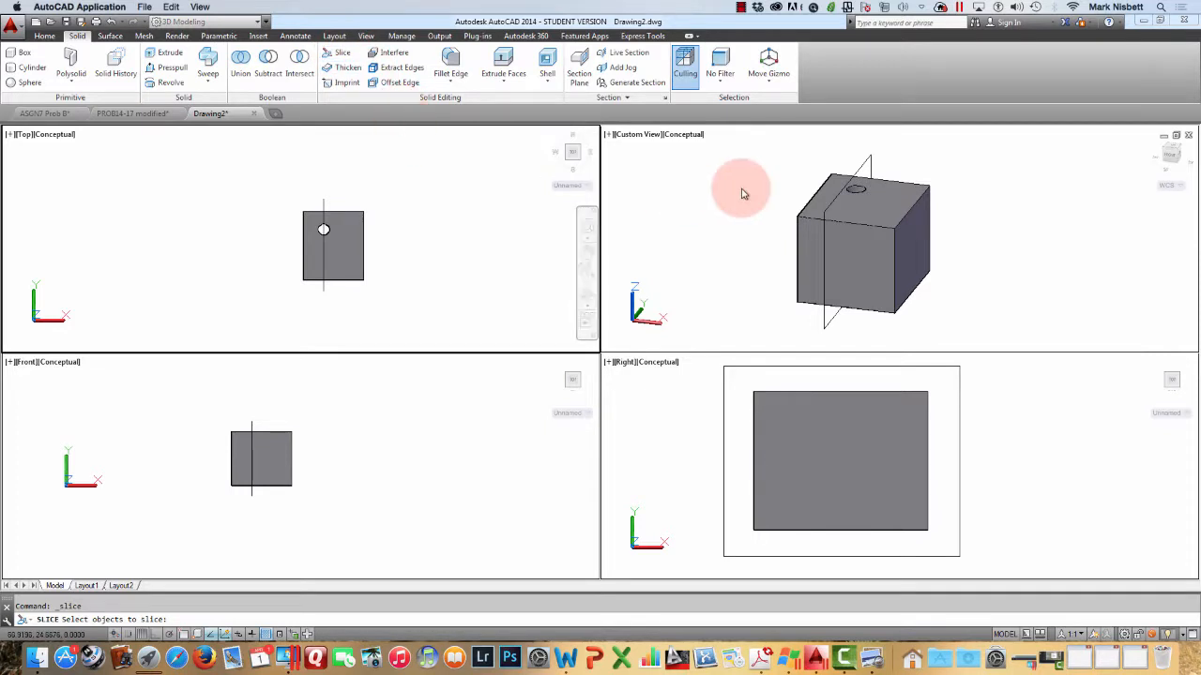
click(872, 238)
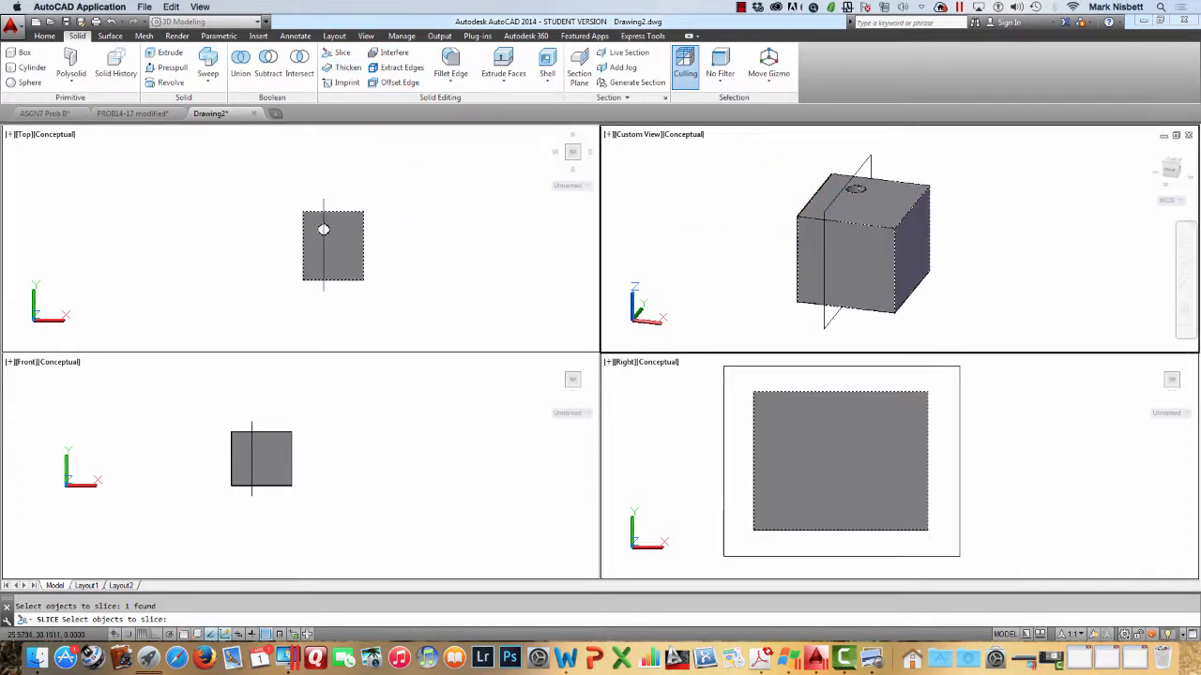
key(Return)
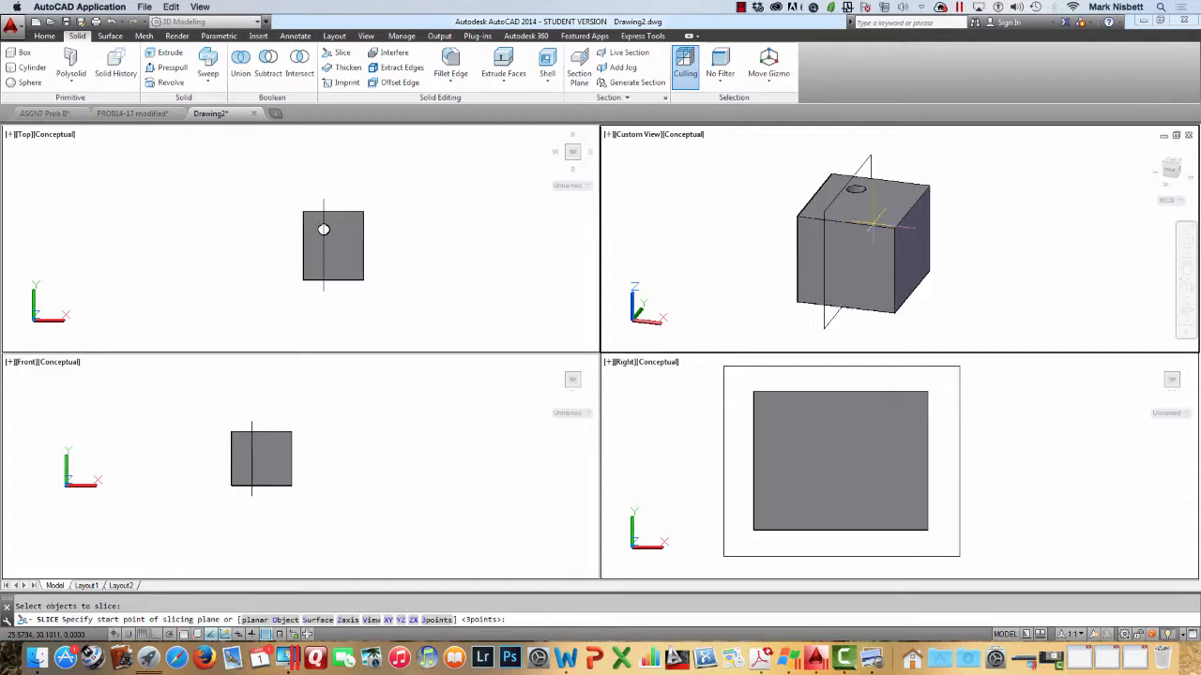
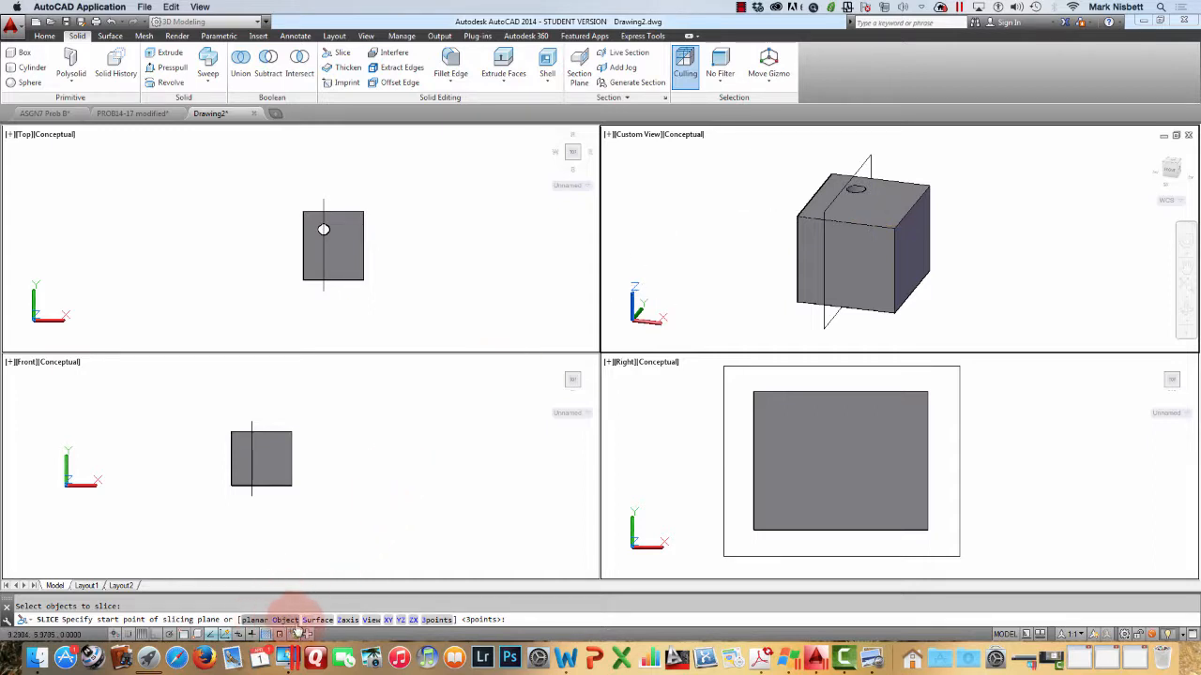
click(284, 620)
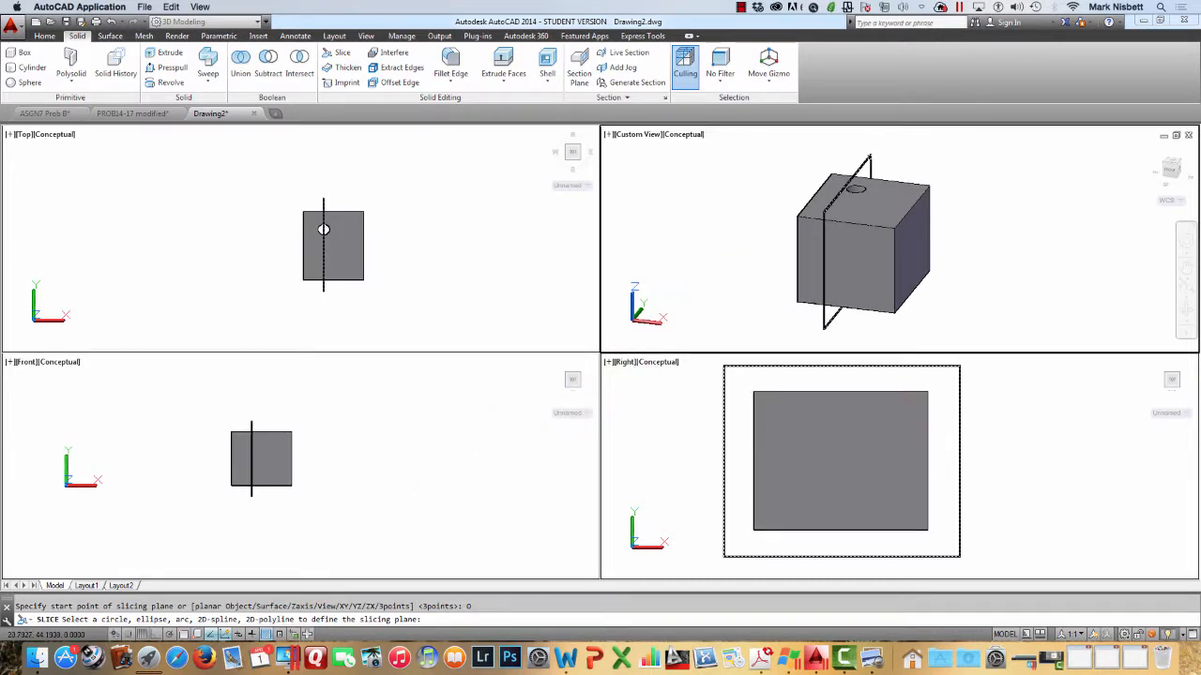
click(959, 394)
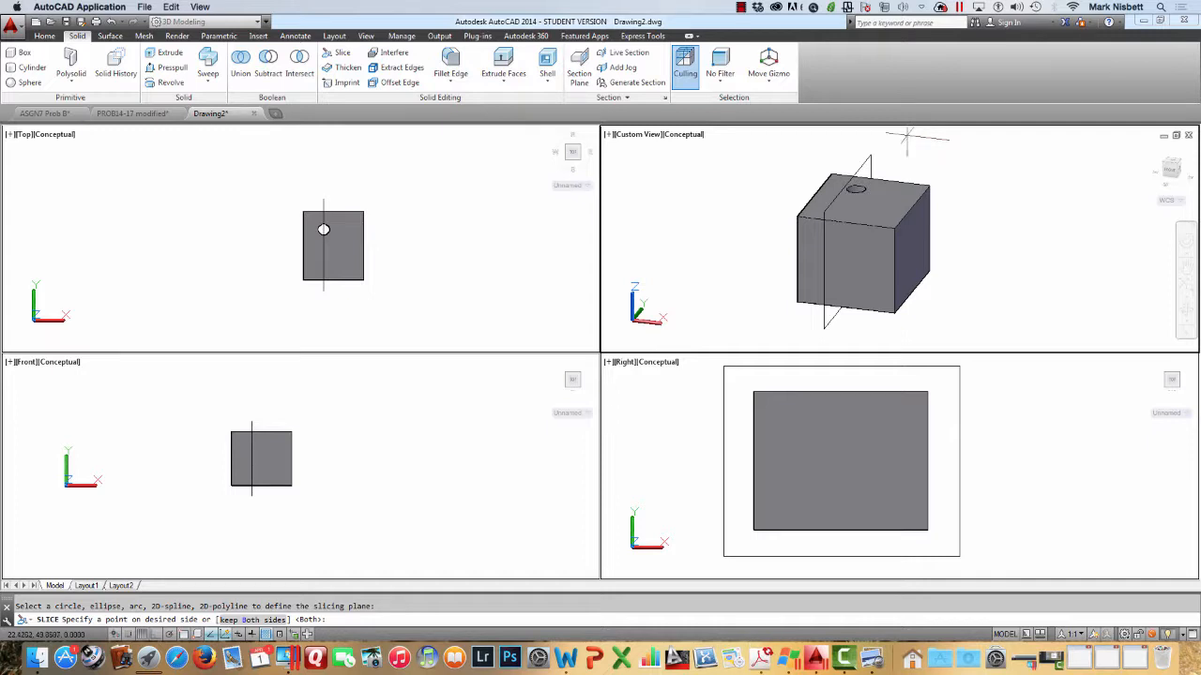
click(817, 144)
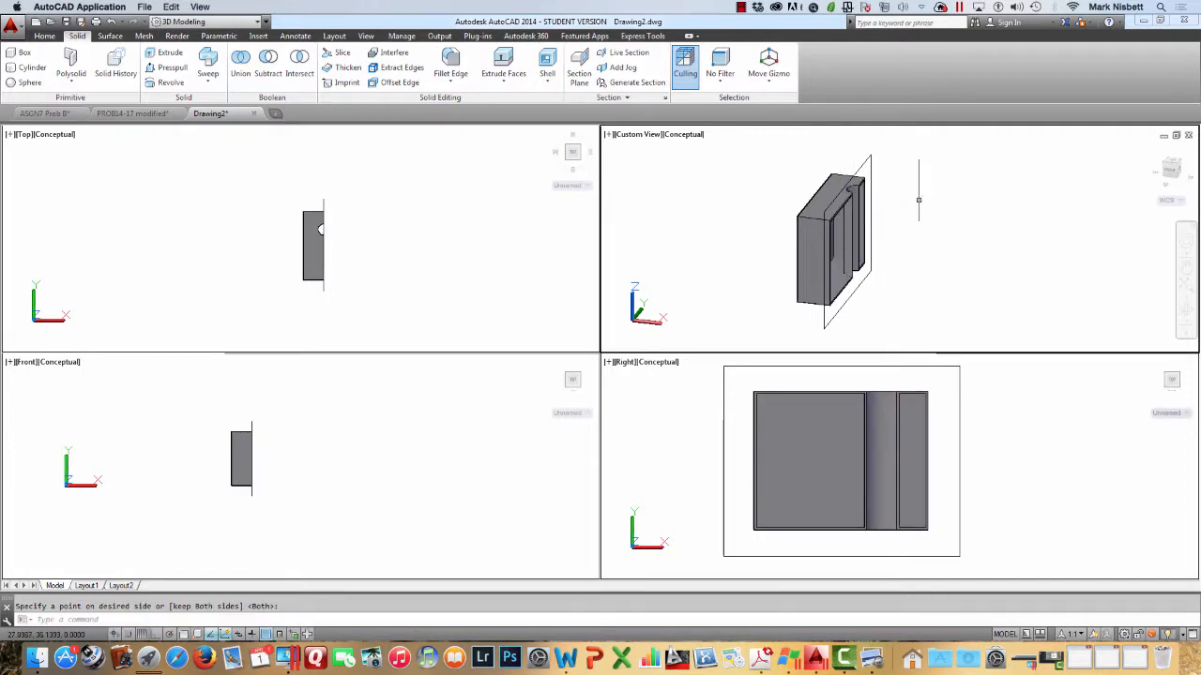
Orbit around the sliced piece to view its hollow section, and undo the orbit and the slice
shift+middle_drag(921, 203, 896, 211)
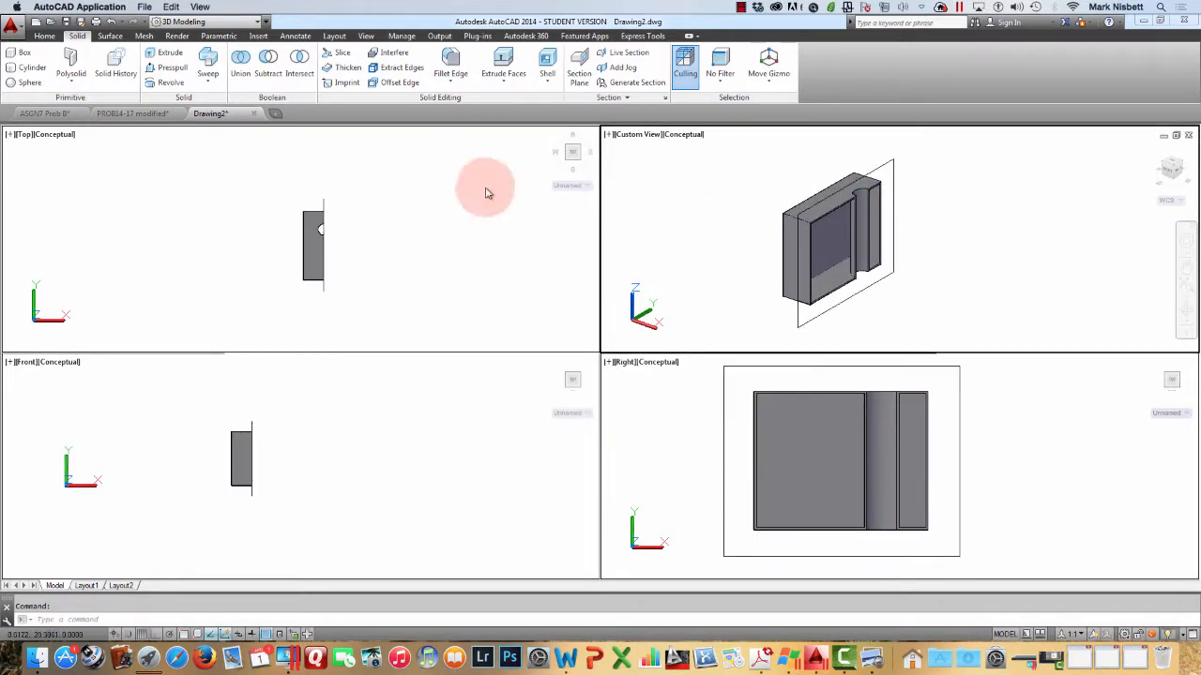
click(110, 20)
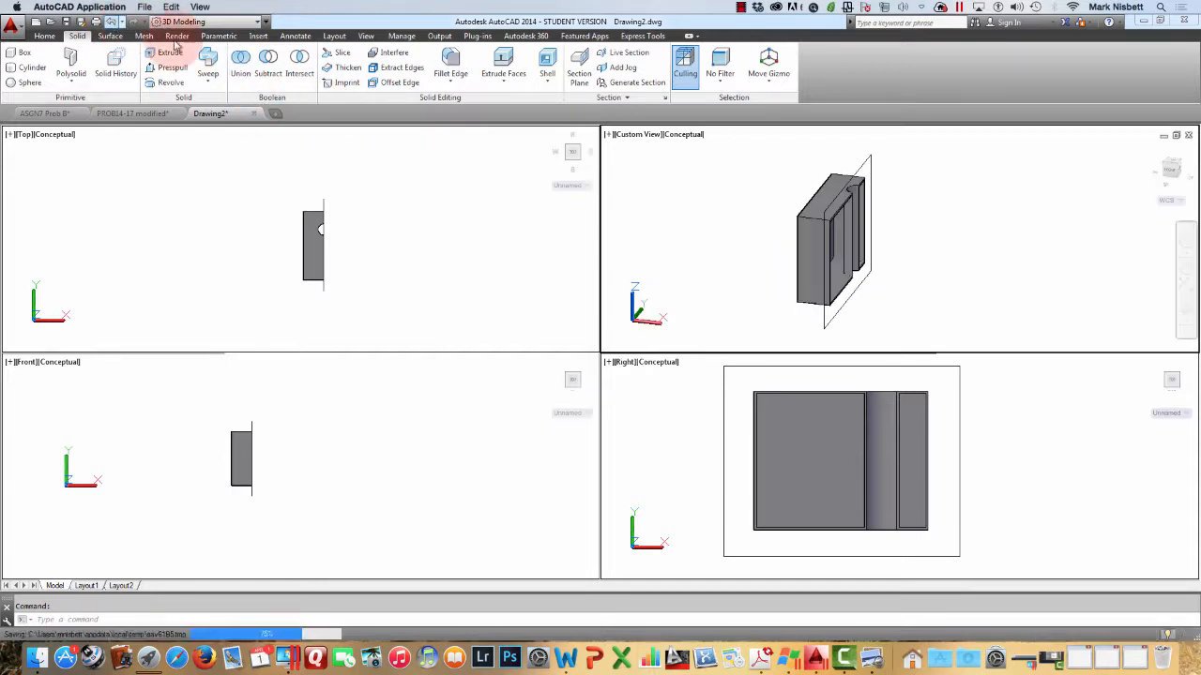
click(109, 20)
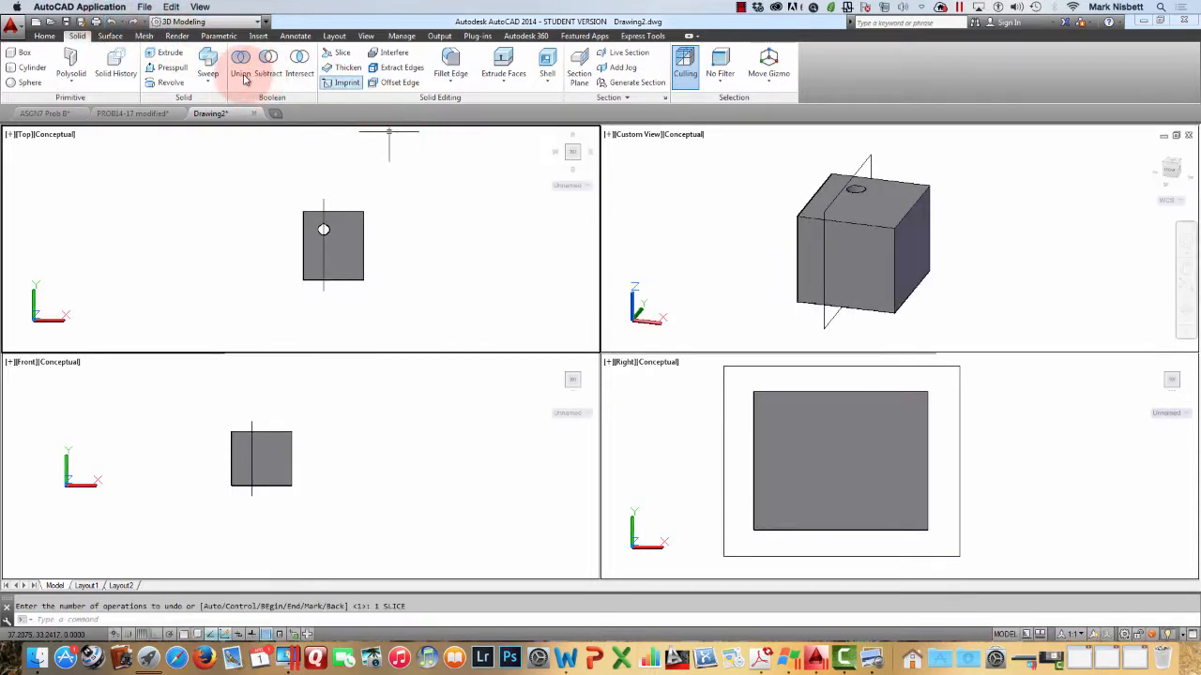
Slice the box with the rectangle as the planar object and keep both sides
click(339, 54)
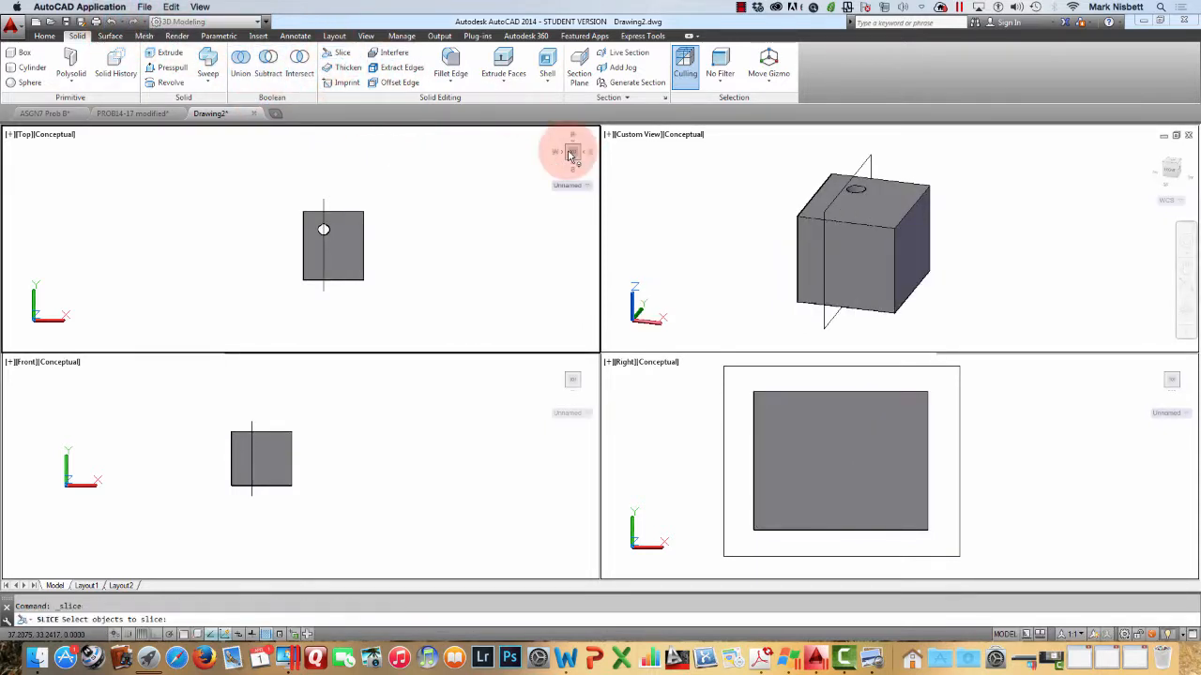
click(859, 193)
click(858, 225)
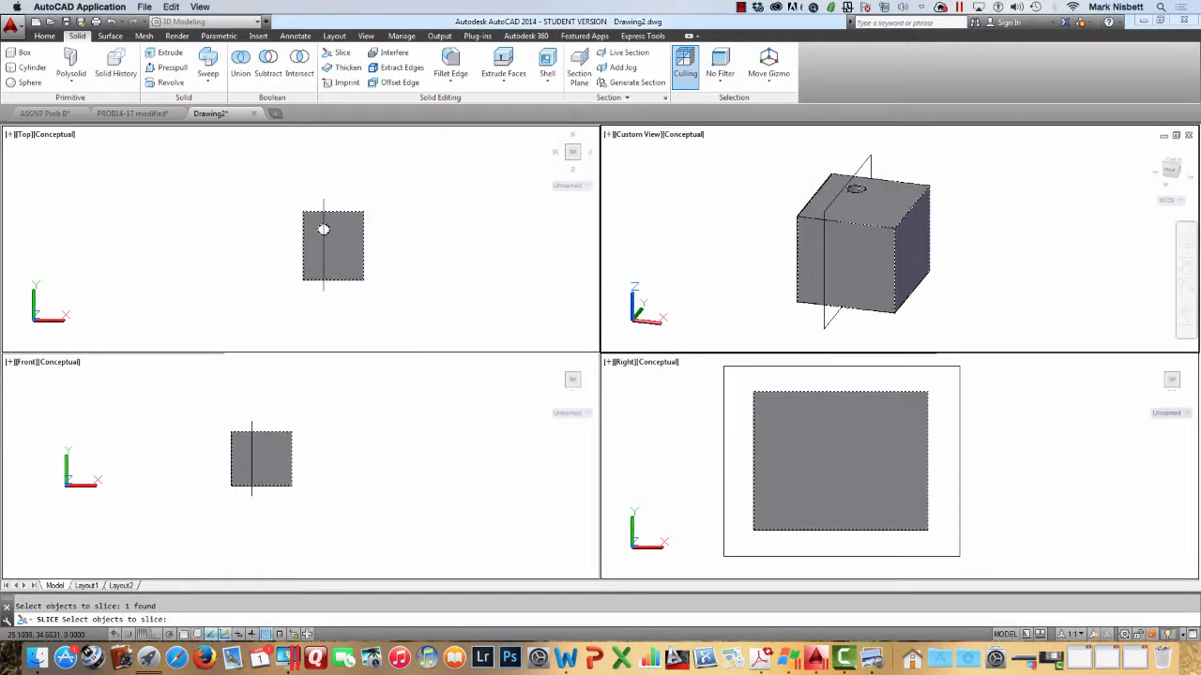
key(Return)
text(o)
key(Return)
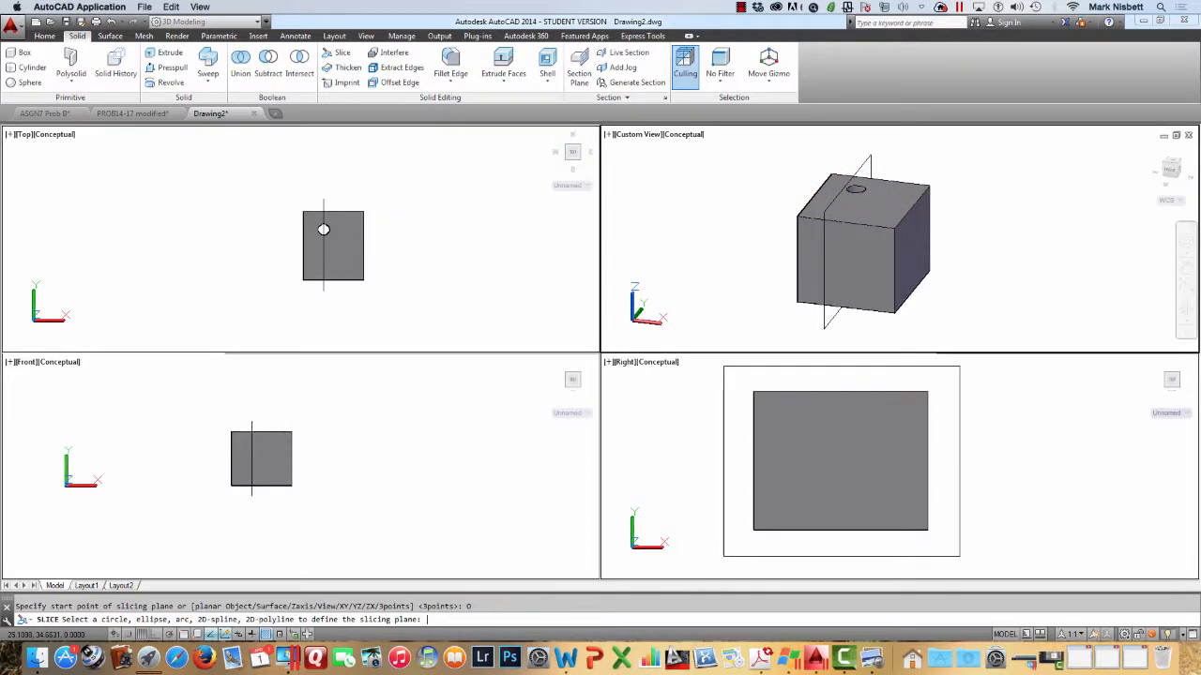
click(871, 158)
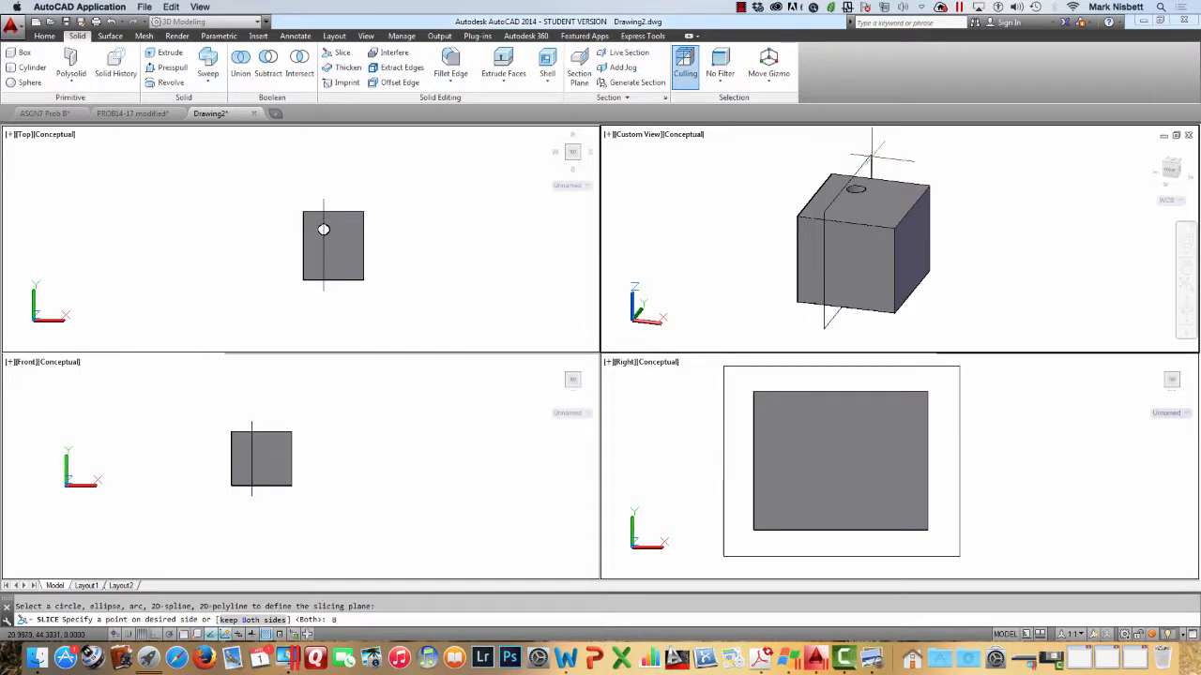
key(Return)
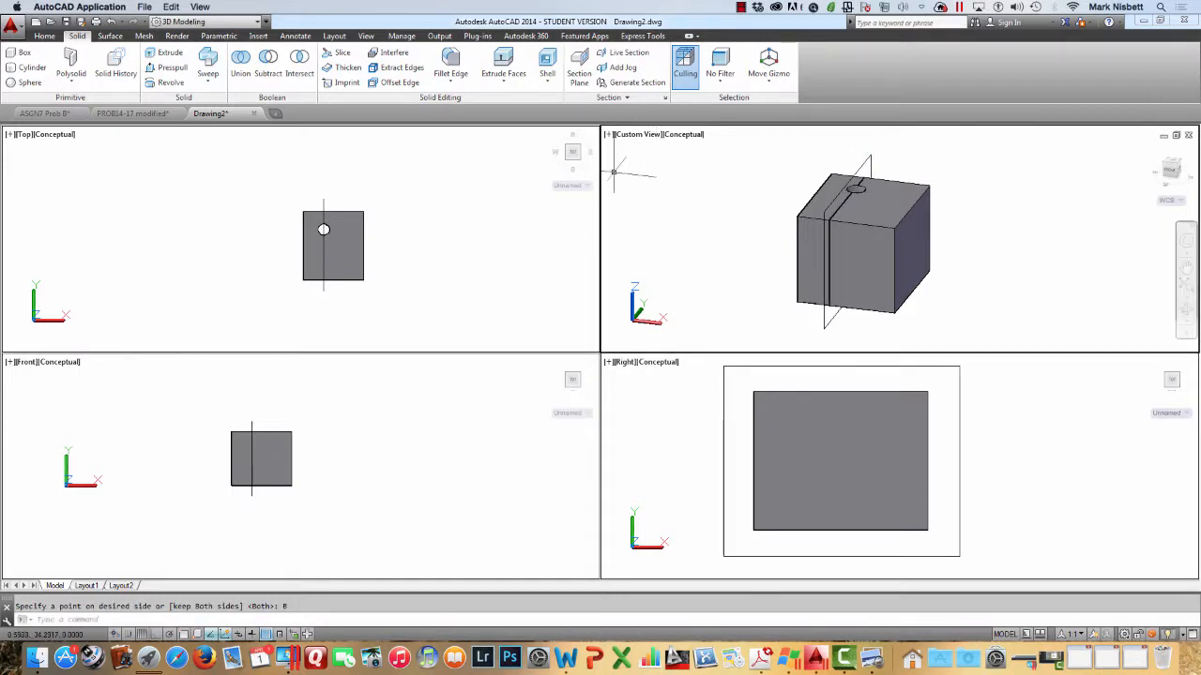
Move the larger sliced portion away from the thinner one in the Top viewport, using the hole's centre as base point
click(456, 228)
text(m)
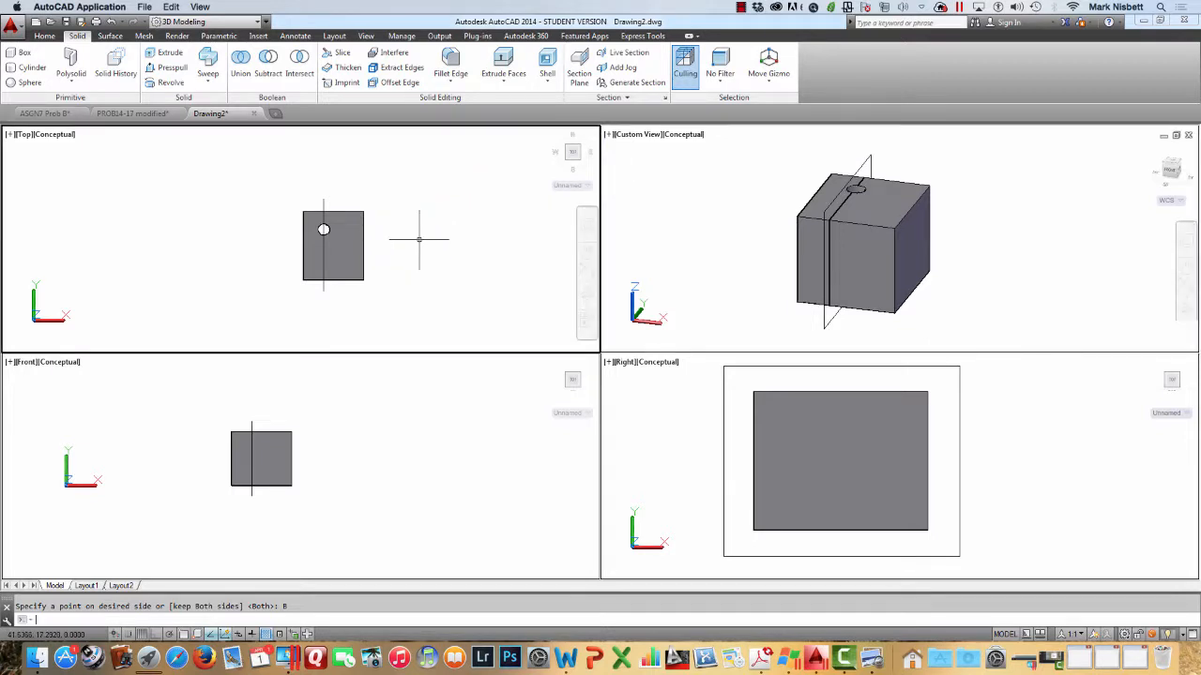
key(Return)
click(358, 253)
key(Return)
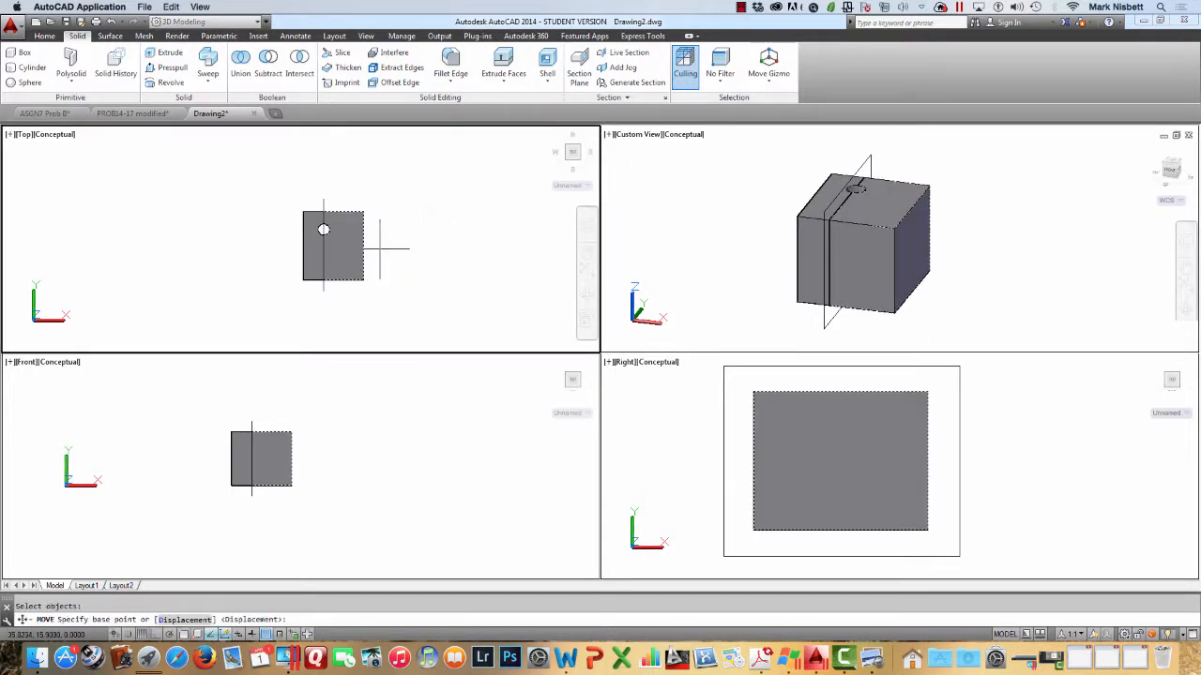
click(323, 229)
click(472, 196)
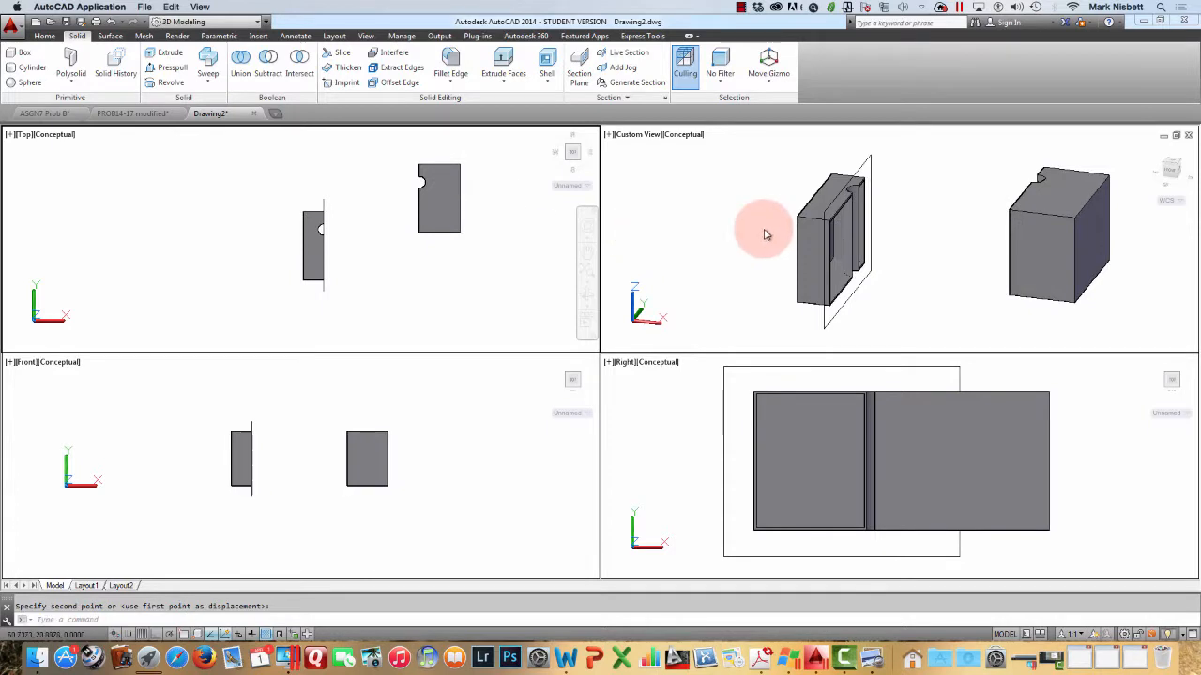
Examine the hollow interior, wall thickness and hole wall of the thinner sliced portion in the Custom View viewport
click(911, 226)
mouse_move(910, 234)
shift+middle_down()
mouse_move(1032, 256)
mouse_move(1075, 241)
mouse_move(981, 262)
mouse_move(883, 241)
mouse_move(1022, 236)
mouse_move(905, 247)
shift+middle_up()
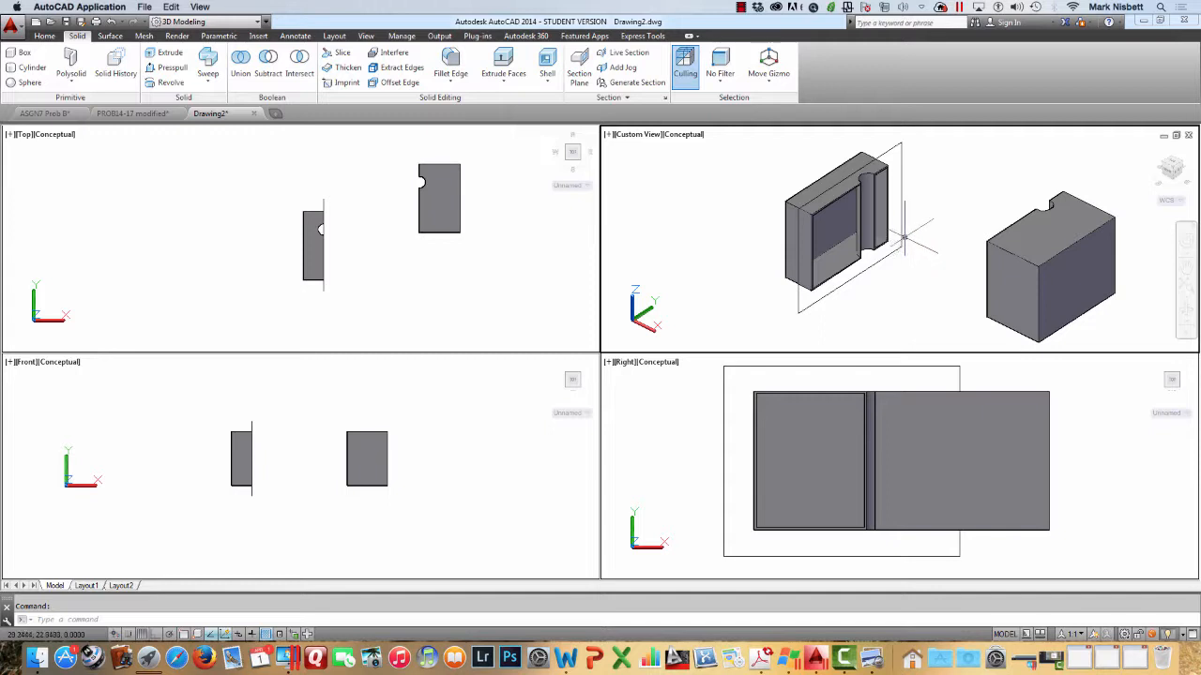
middle_drag(919, 202, 847, 215)
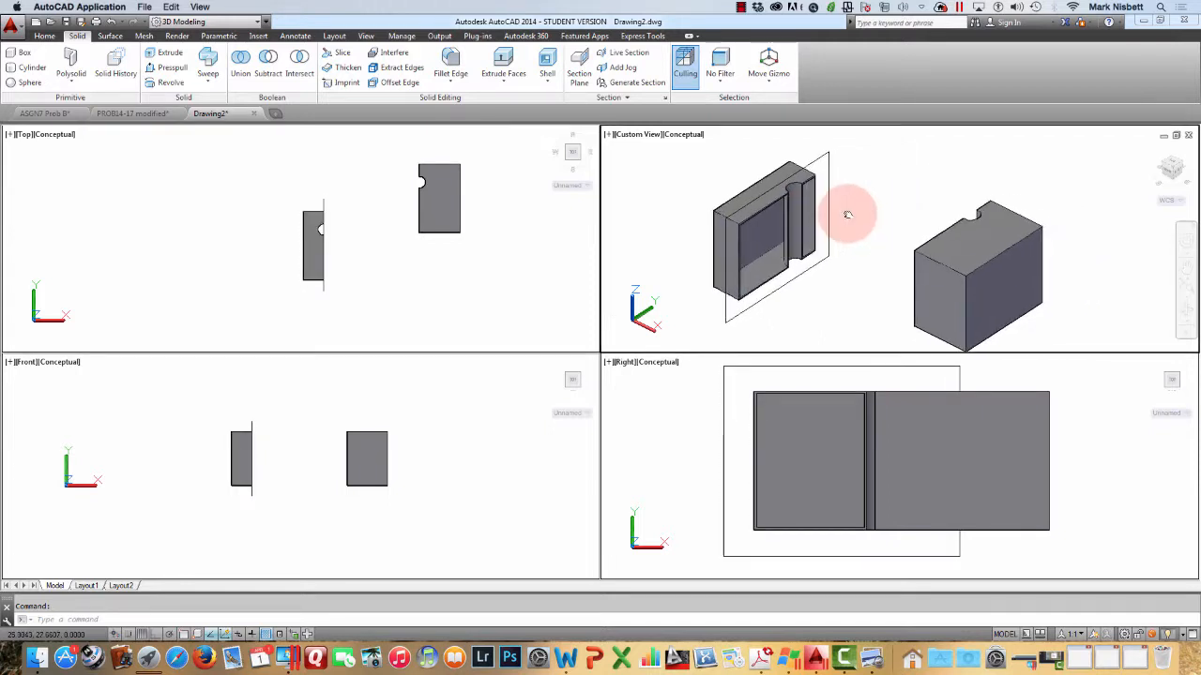
scroll(847, 215, up, 8)
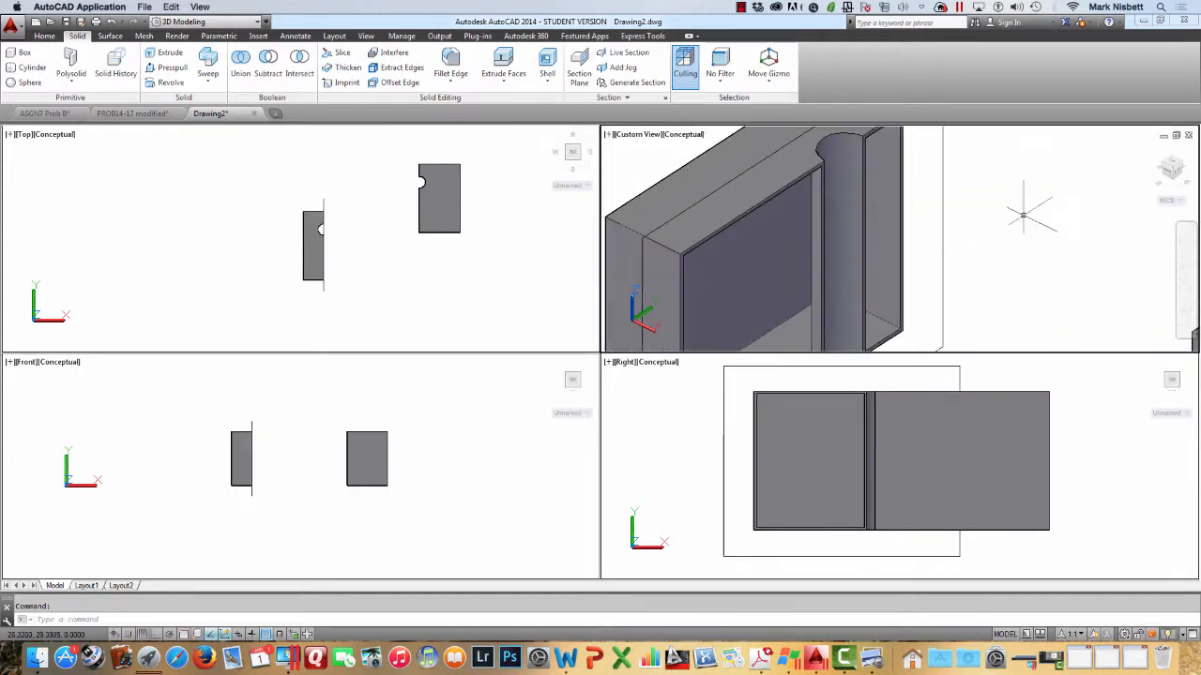
scroll(1023, 215, down, 4)
scroll(1023, 215, up, 1)
middle_drag(968, 200, 925, 193)
click(833, 185)
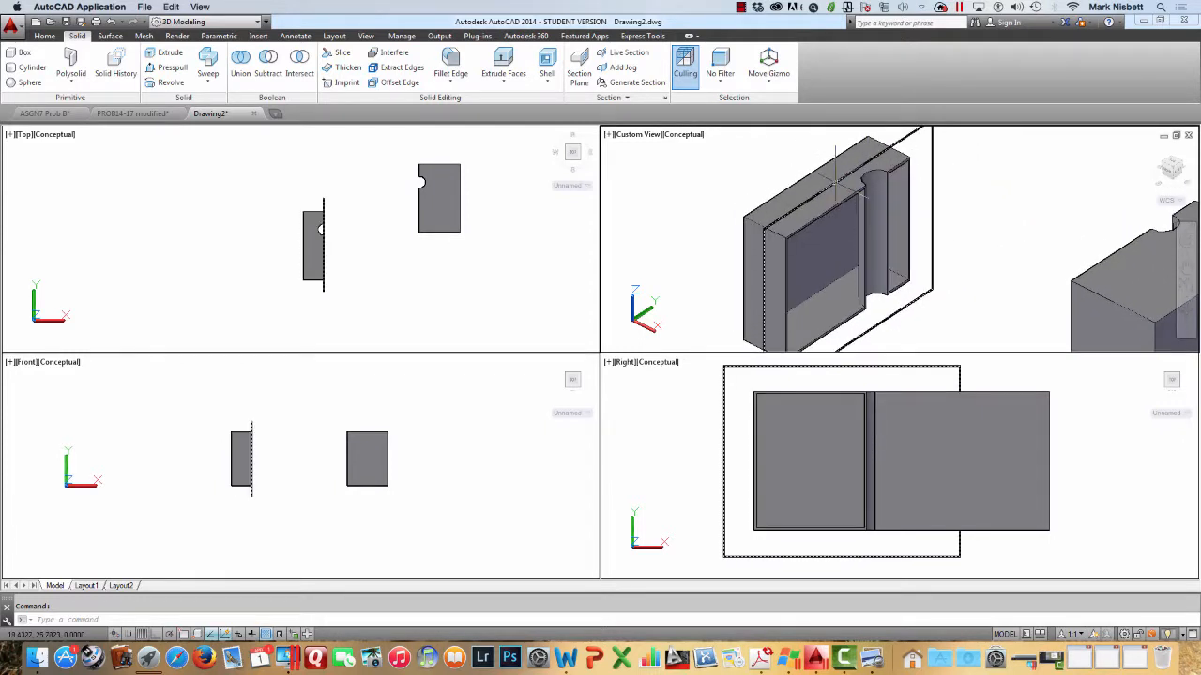
shift+middle_drag(833, 185, 887, 215)
key(Escape)
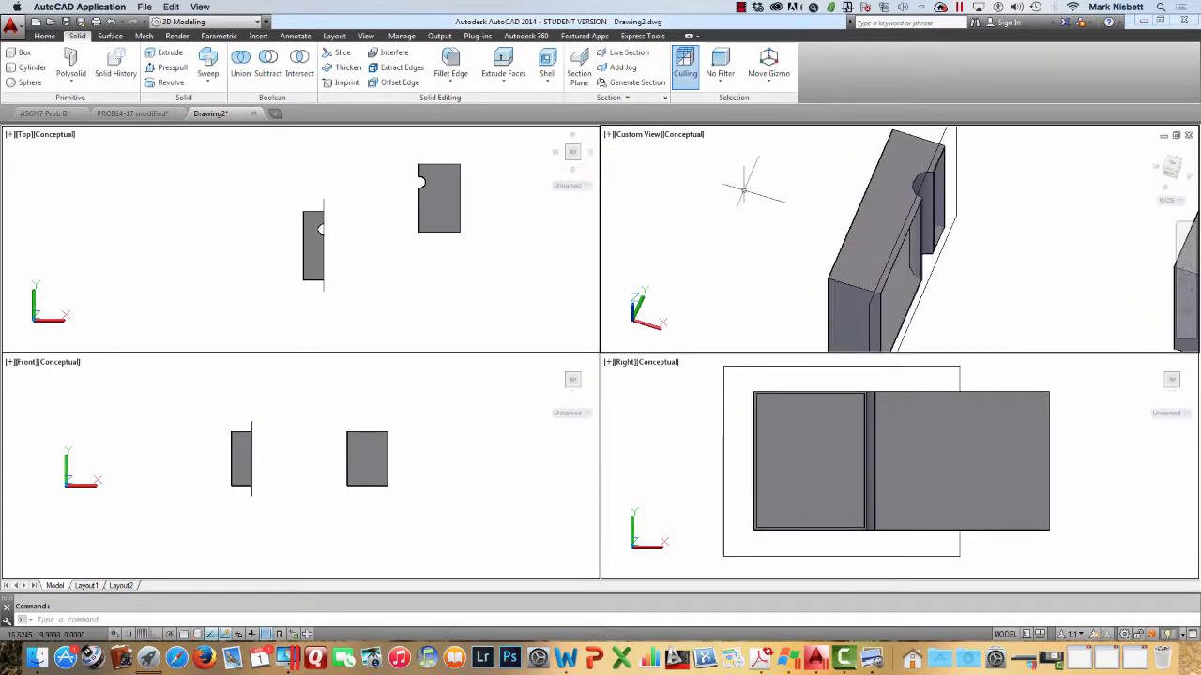
Extract the edges of the thinner sliced portion's top face, including the hole's arc, by selecting the edges individually
click(398, 68)
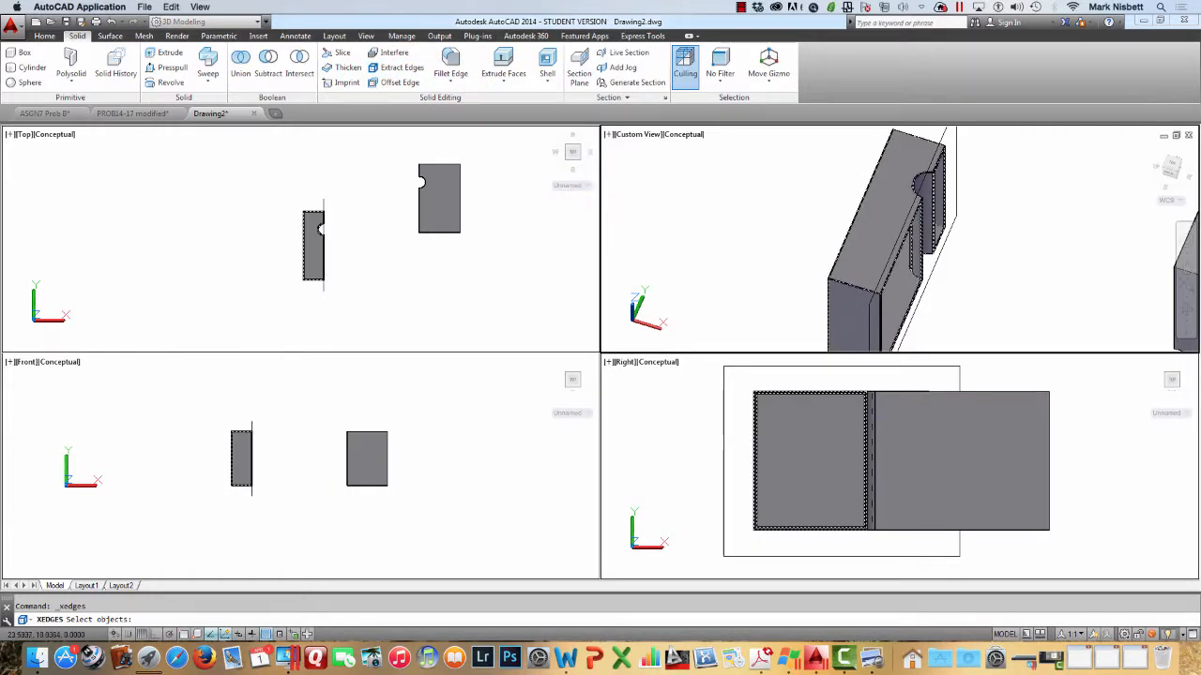
click(877, 239)
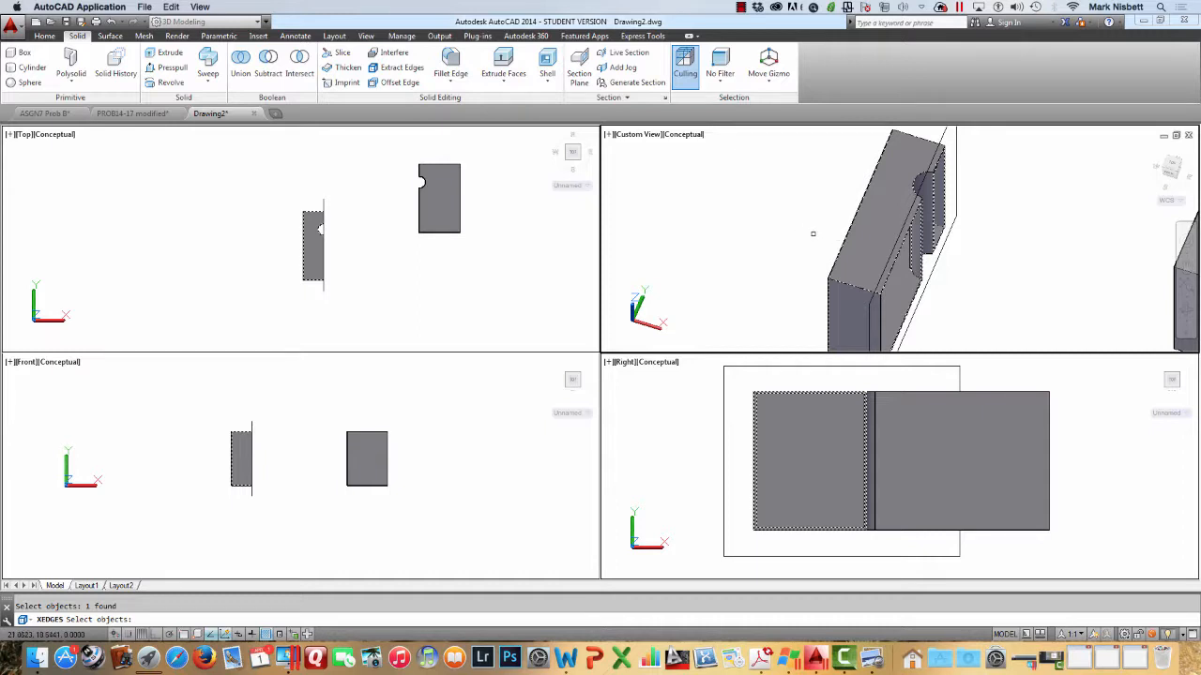
key(Return)
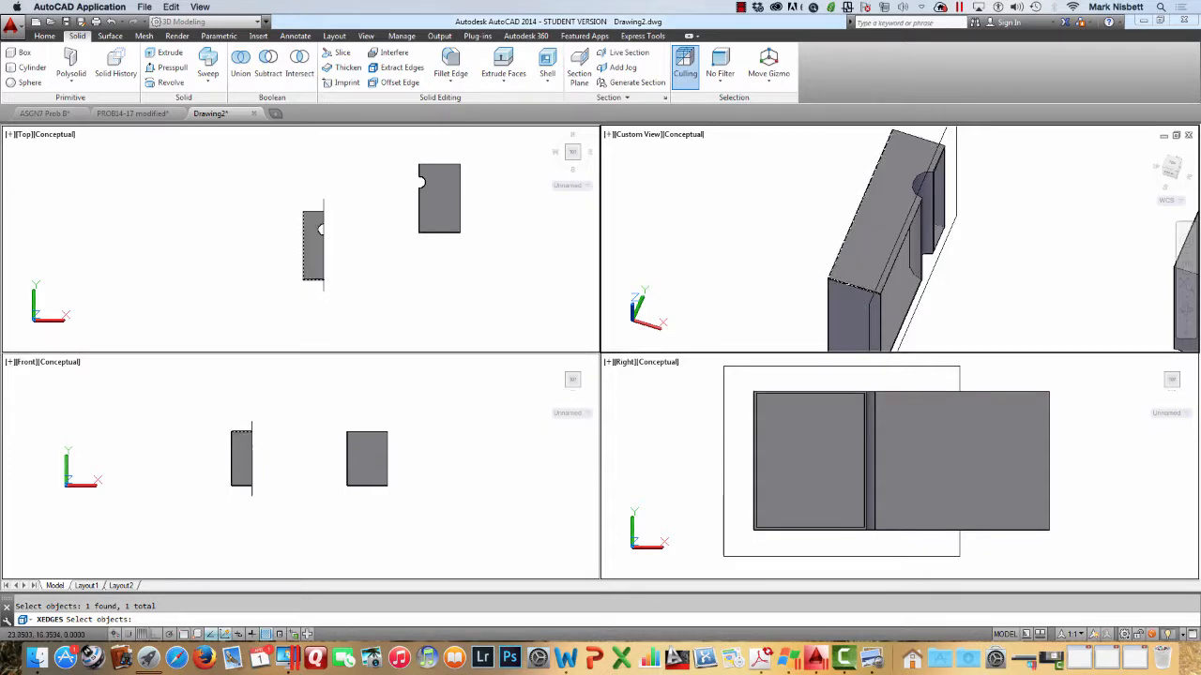
ctrl+click(854, 286)
ctrl+click(899, 246)
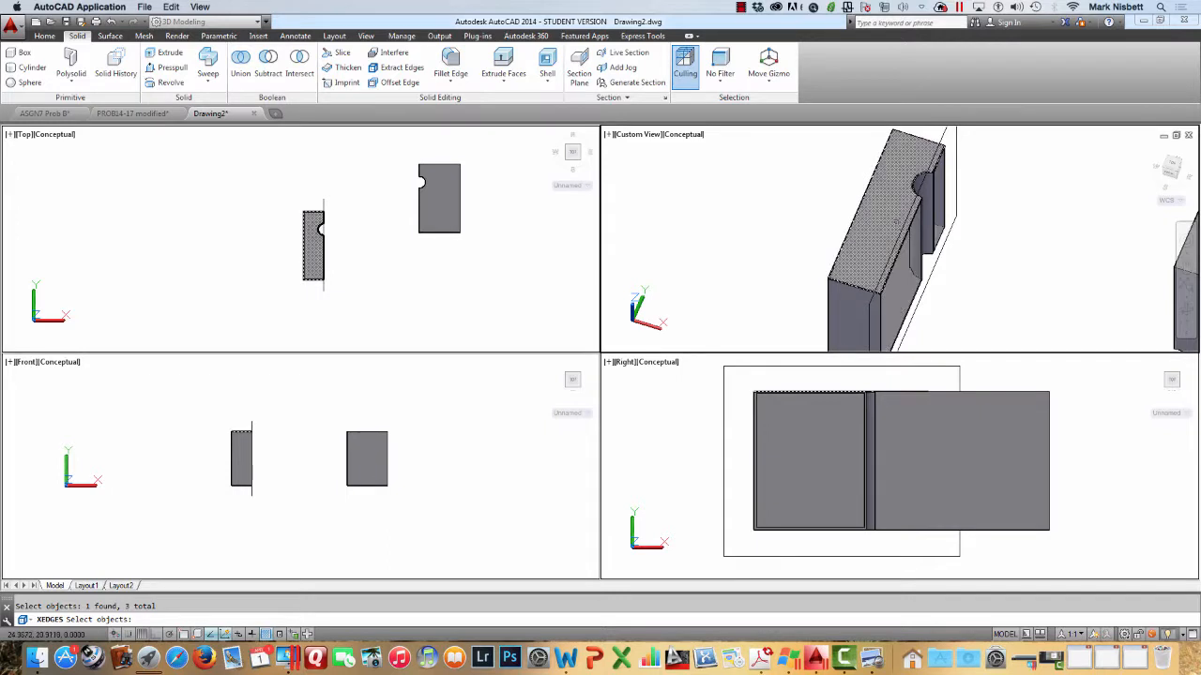
ctrl+click(913, 190)
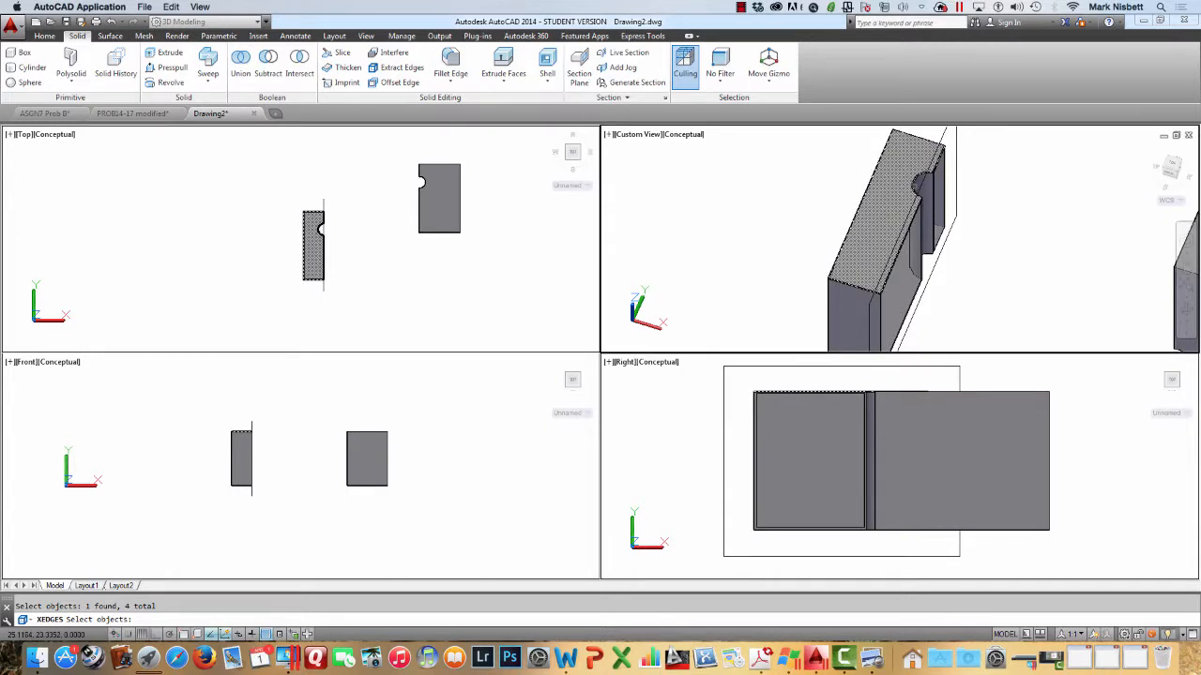
ctrl+click(938, 161)
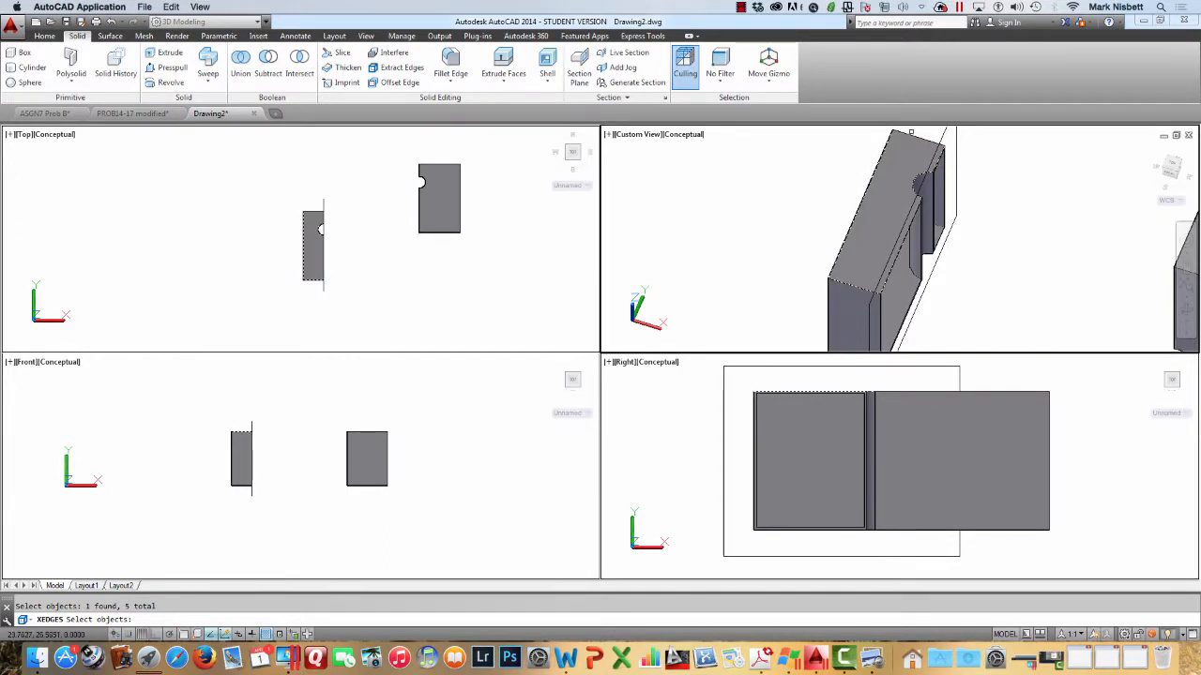
ctrl+click(910, 135)
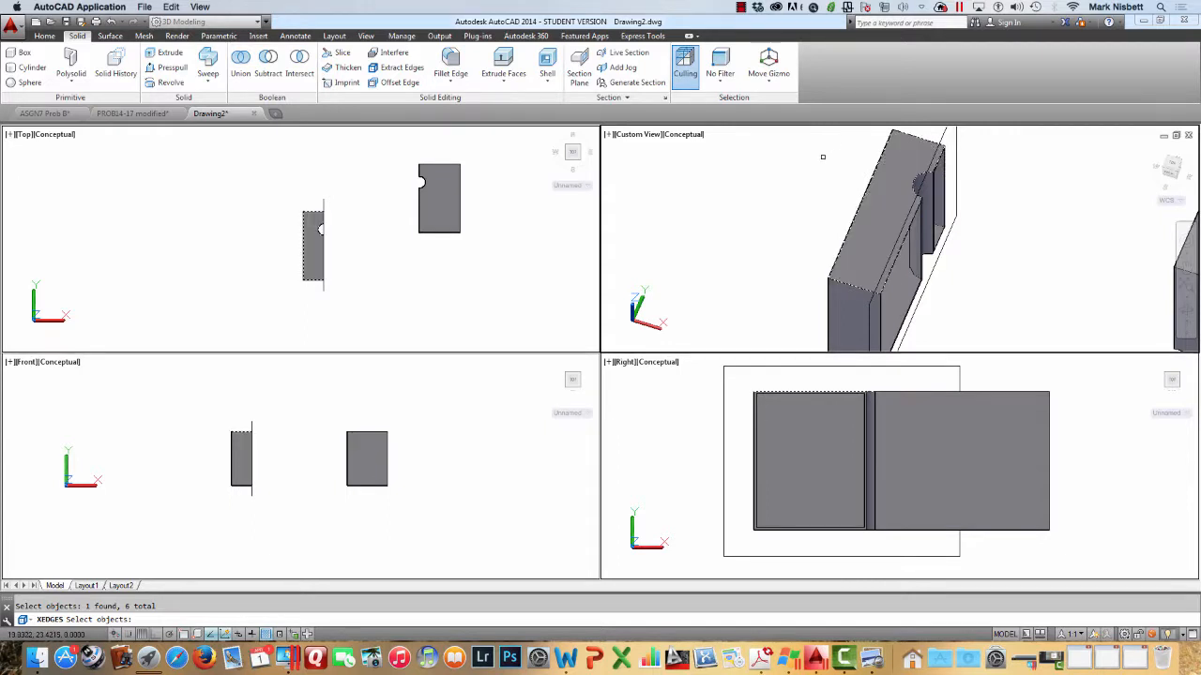
key(Return)
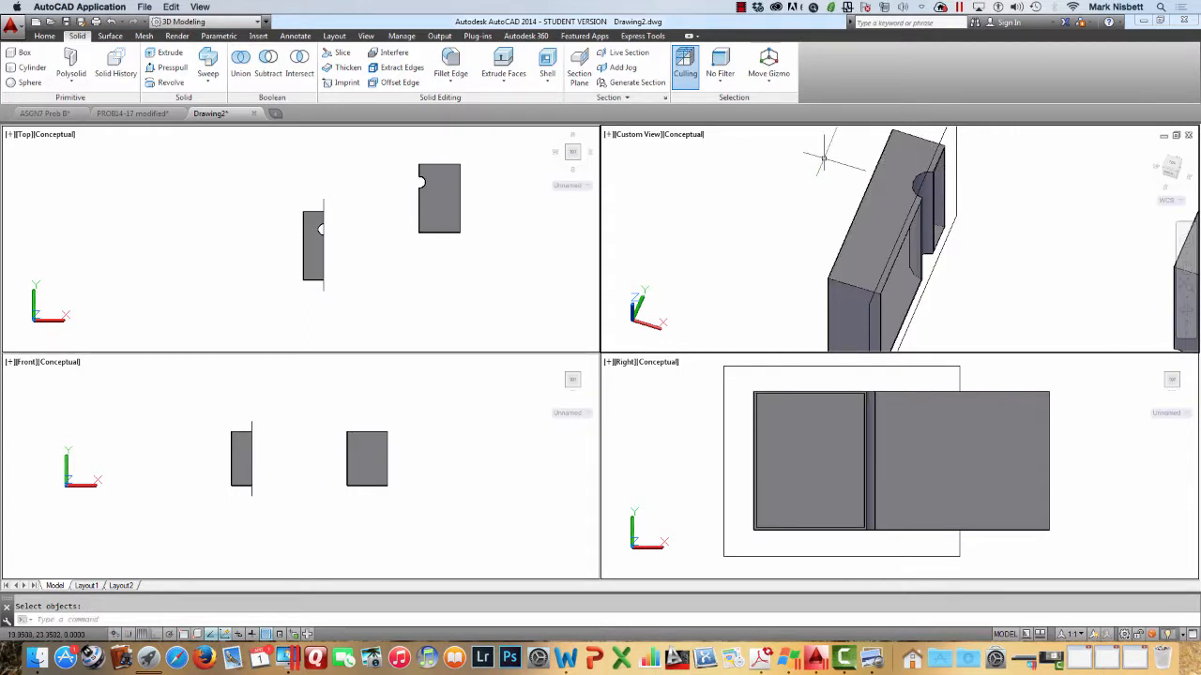
Move the thinner sliced solid sideways in the Top viewport, clear of its extracted edges
click(361, 244)
text(m)
key(Return)
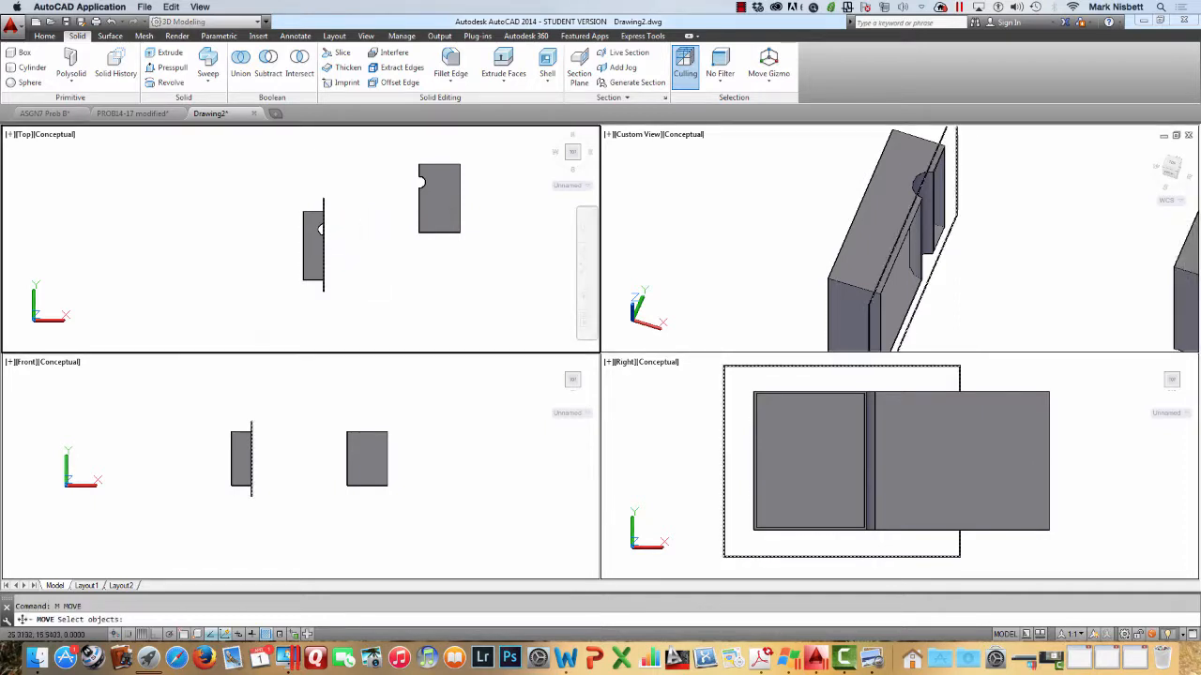
click(313, 240)
key(Return)
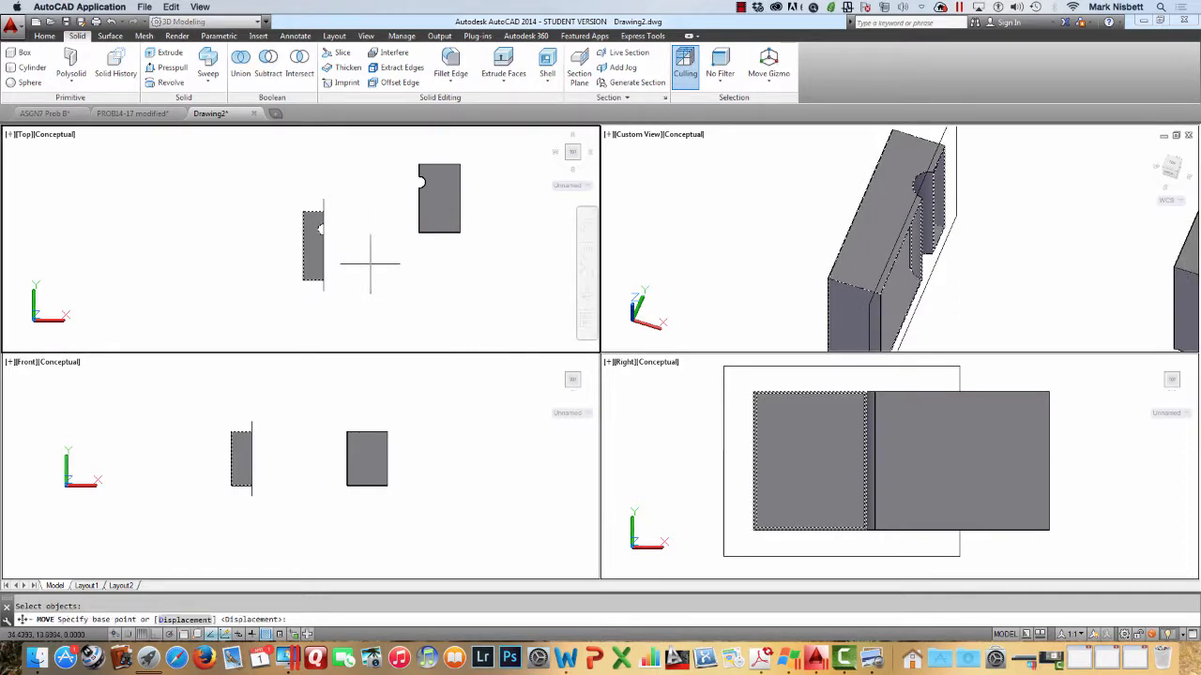
click(317, 291)
key(Return)
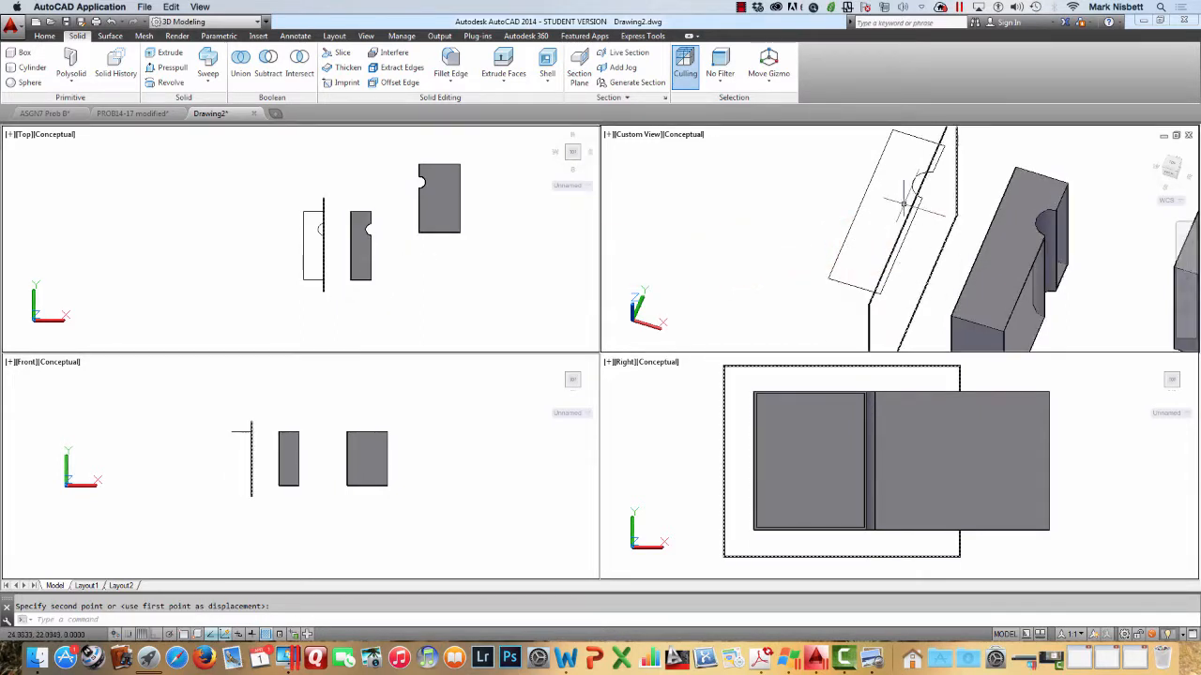
Erase the slicing rectangle that runs along the extracted outline in the Top viewport
click(342, 251)
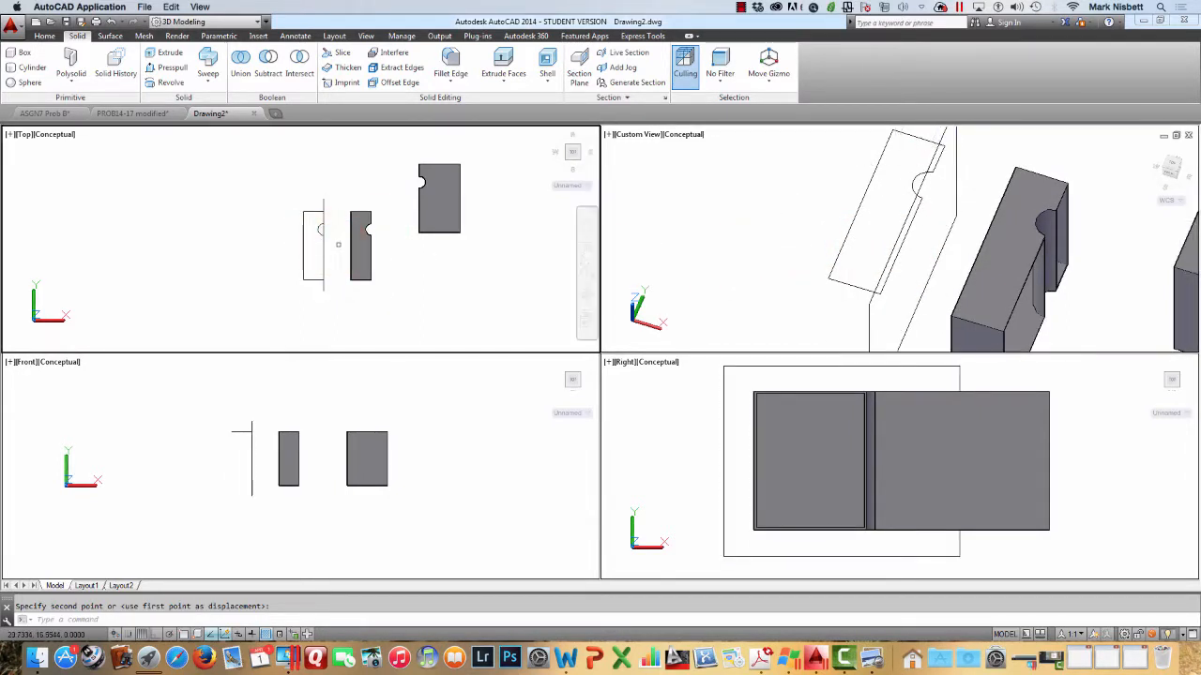
scroll(332, 259, up, 5)
middle_drag(332, 258, 402, 300)
key(Escape)
text(e)
key(Return)
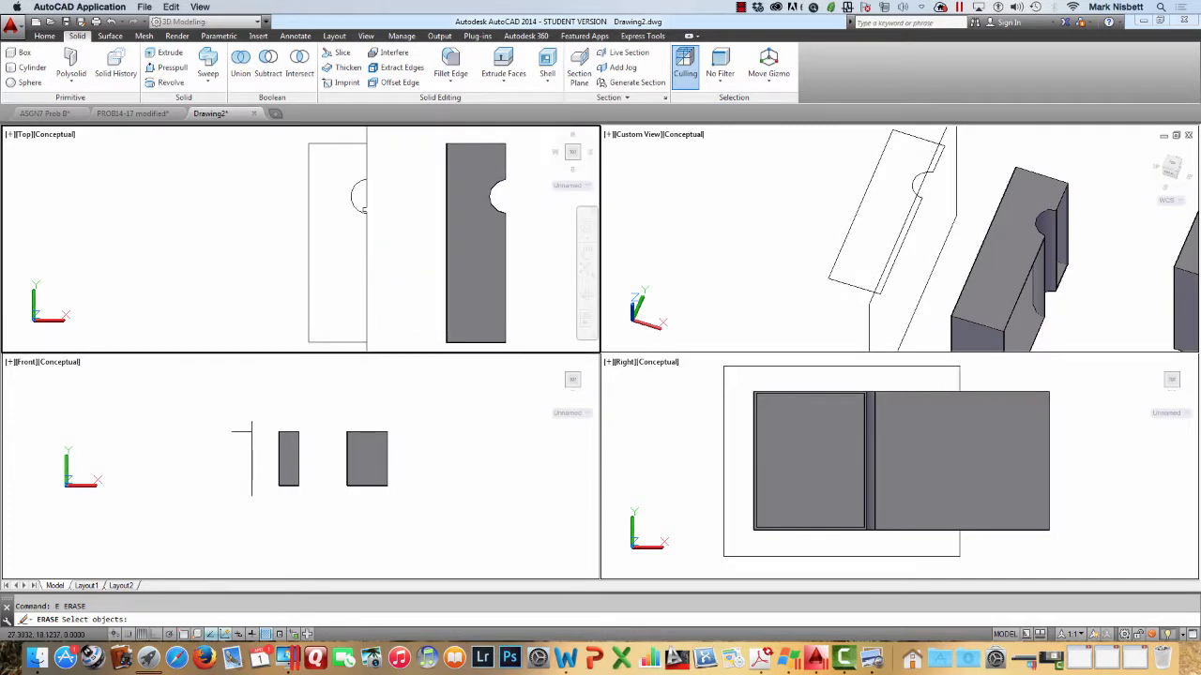
click(365, 206)
key(Return)
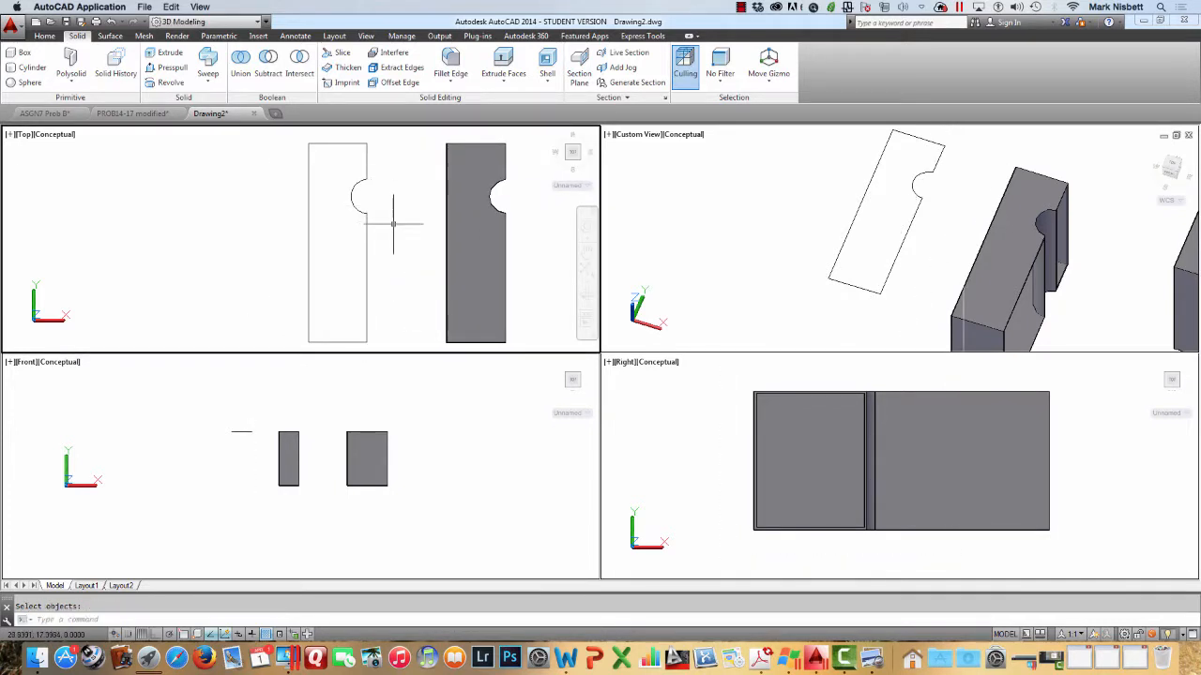
Draw a circle centred on the outline's long straight edge opposite the notch, using the Nearest object snap in the lower half
scroll(387, 218, down, 2)
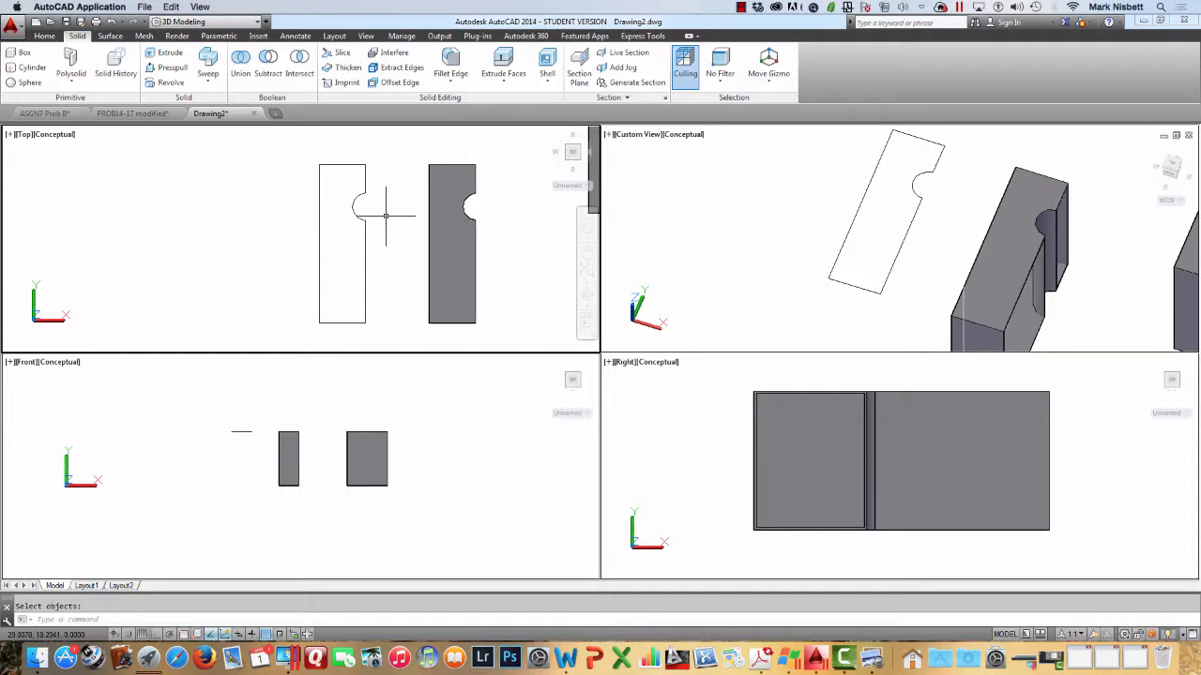
text(c)
key(Return)
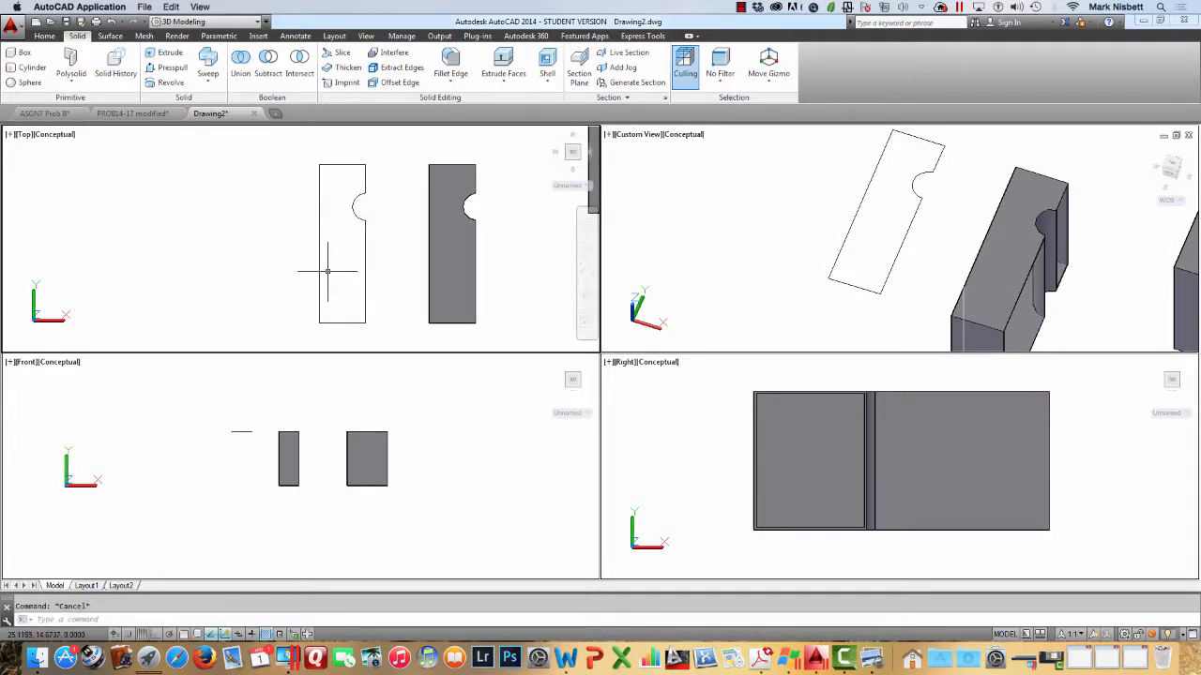
shift+right_click(321, 272)
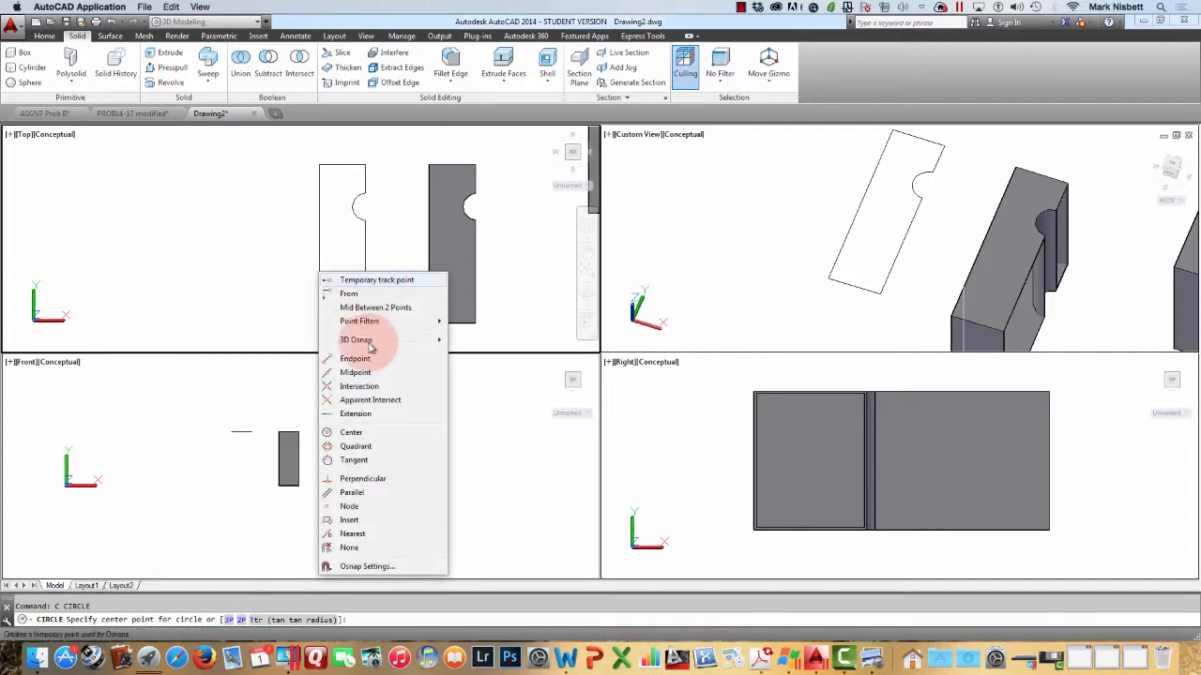
click(355, 533)
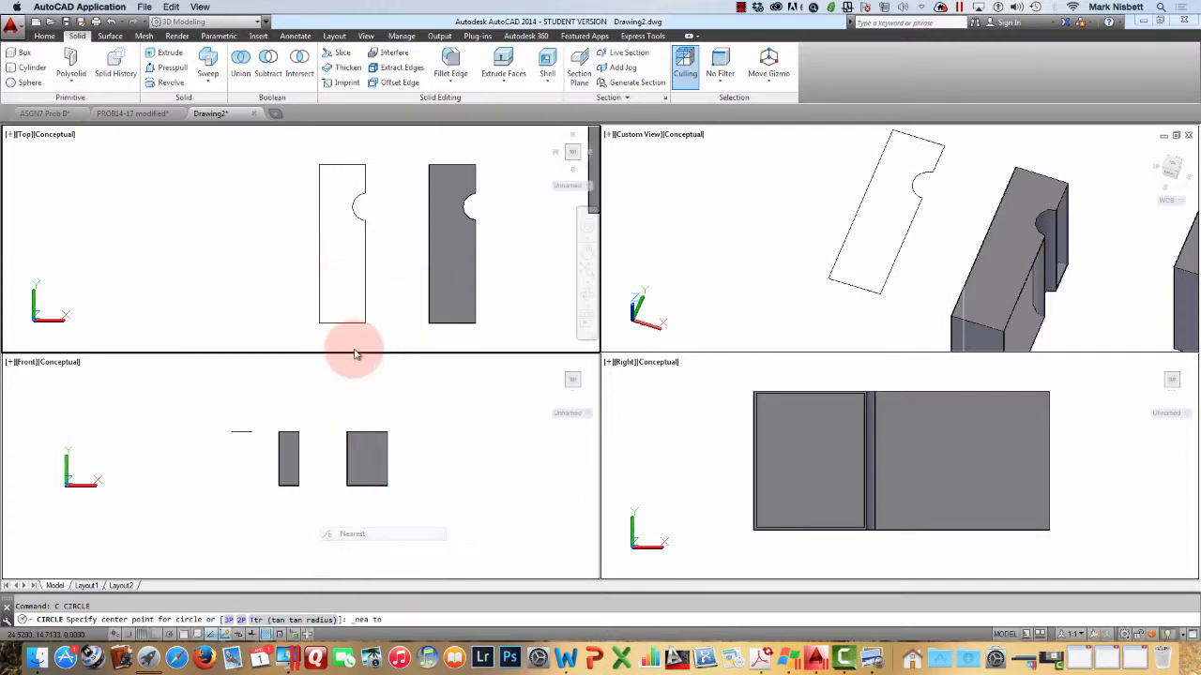
click(319, 274)
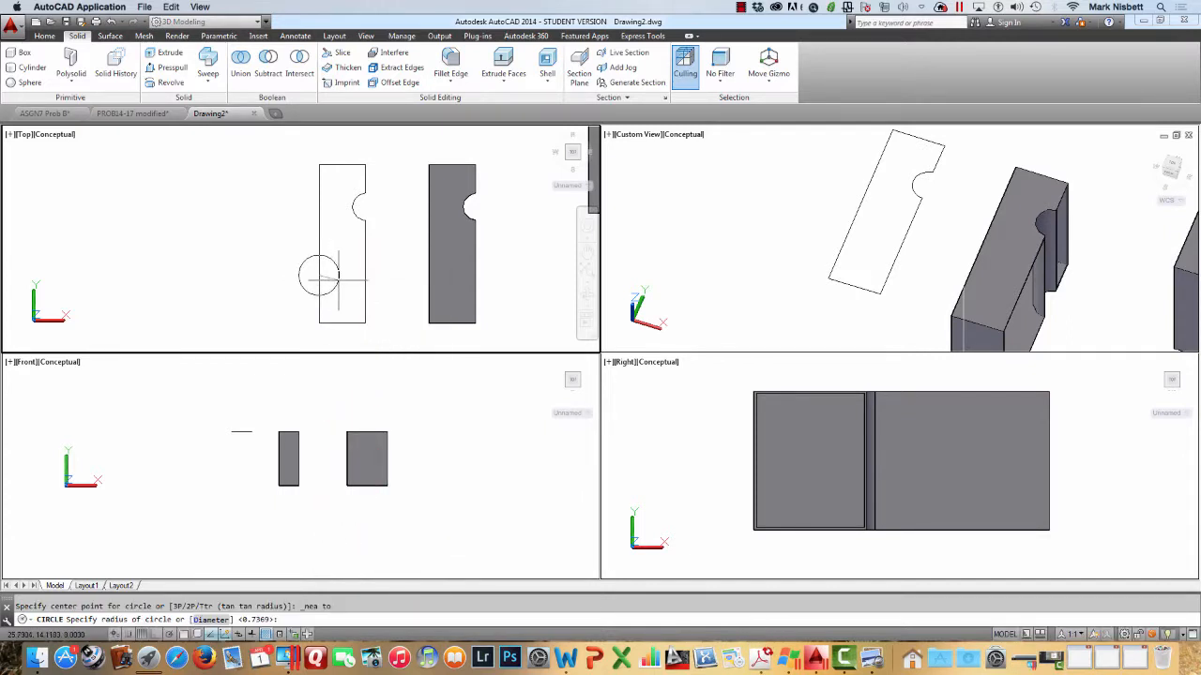
Trim the outer half of the circle and the edge segment inside it, leaving a second semicircular notch in the outline
text(TR)
key(Return)
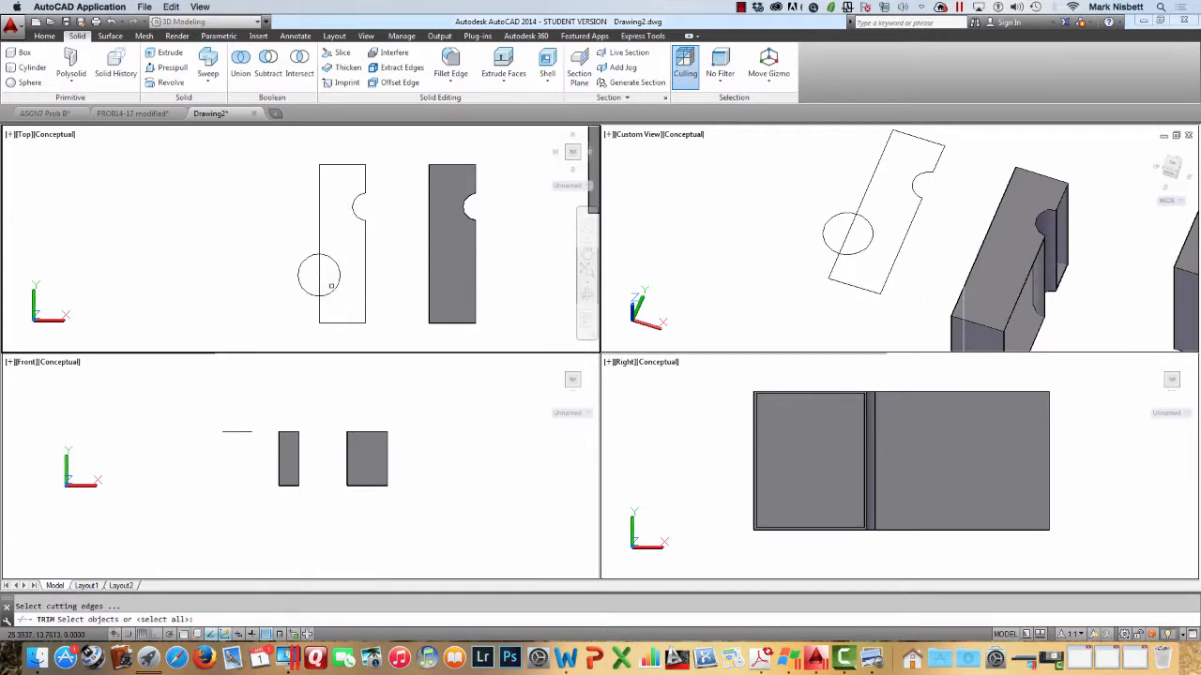
key(Return)
click(317, 278)
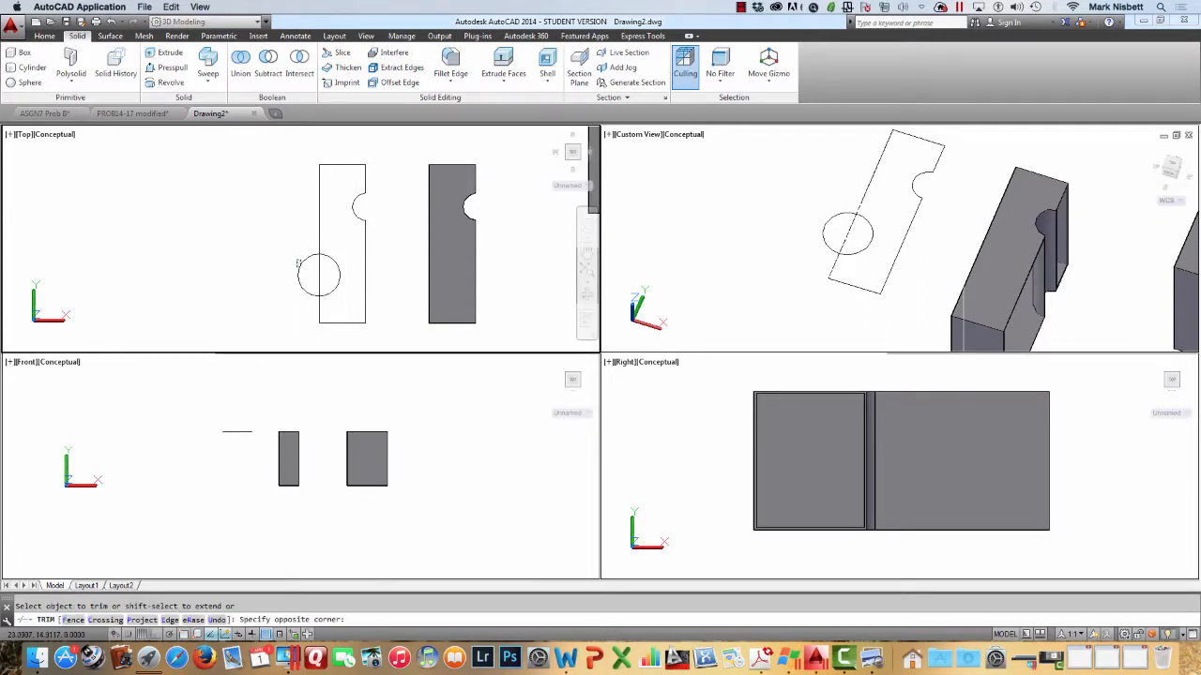
click(296, 271)
key(Escape)
text(tr)
key(Return)
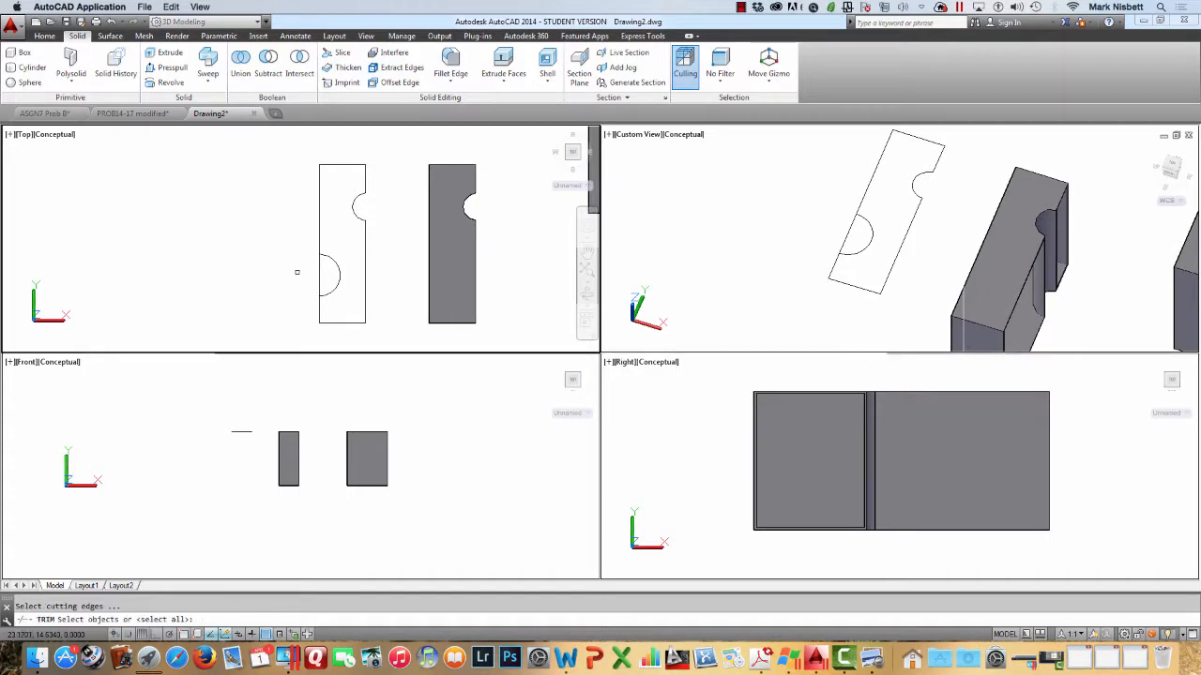
key(Return)
click(319, 275)
key(Escape)
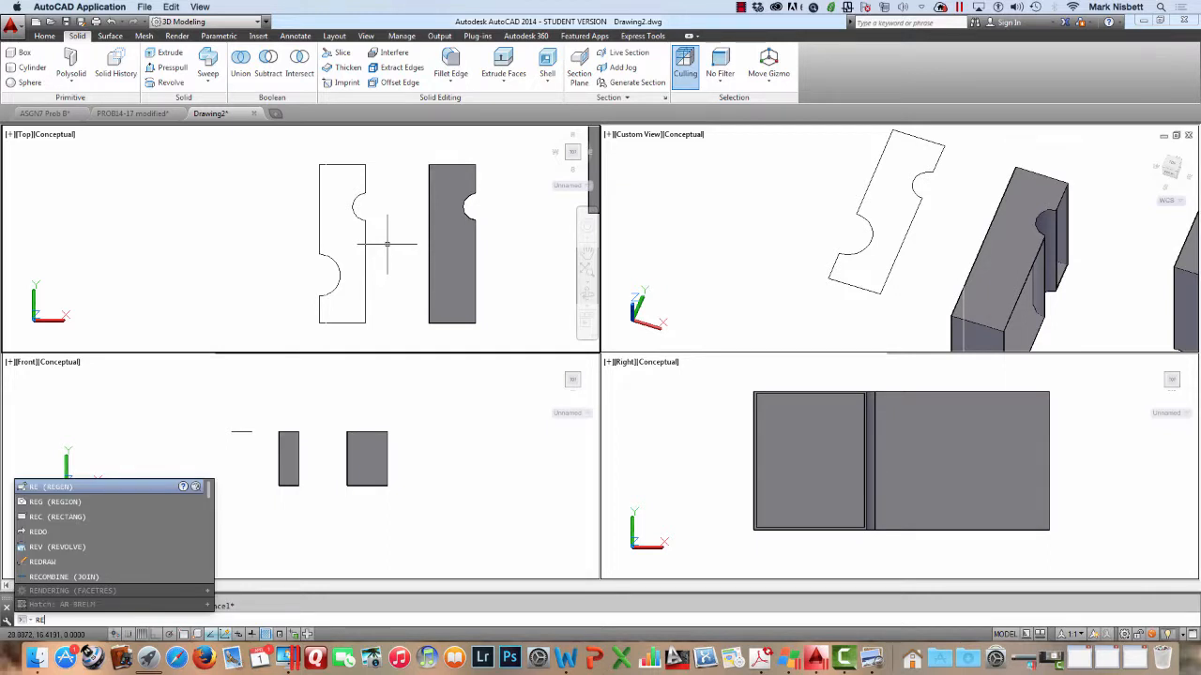
Convert the closed outline with its two notches into a region
text(REg)
key(Return)
click(392, 331)
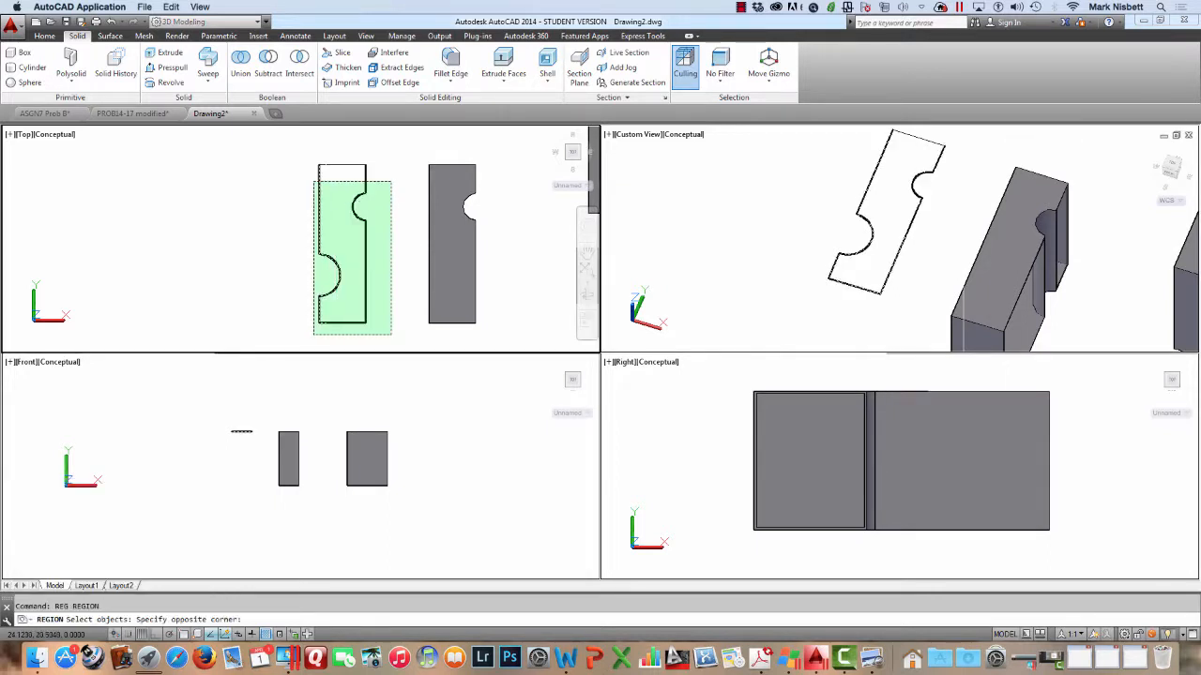
click(296, 155)
key(Return)
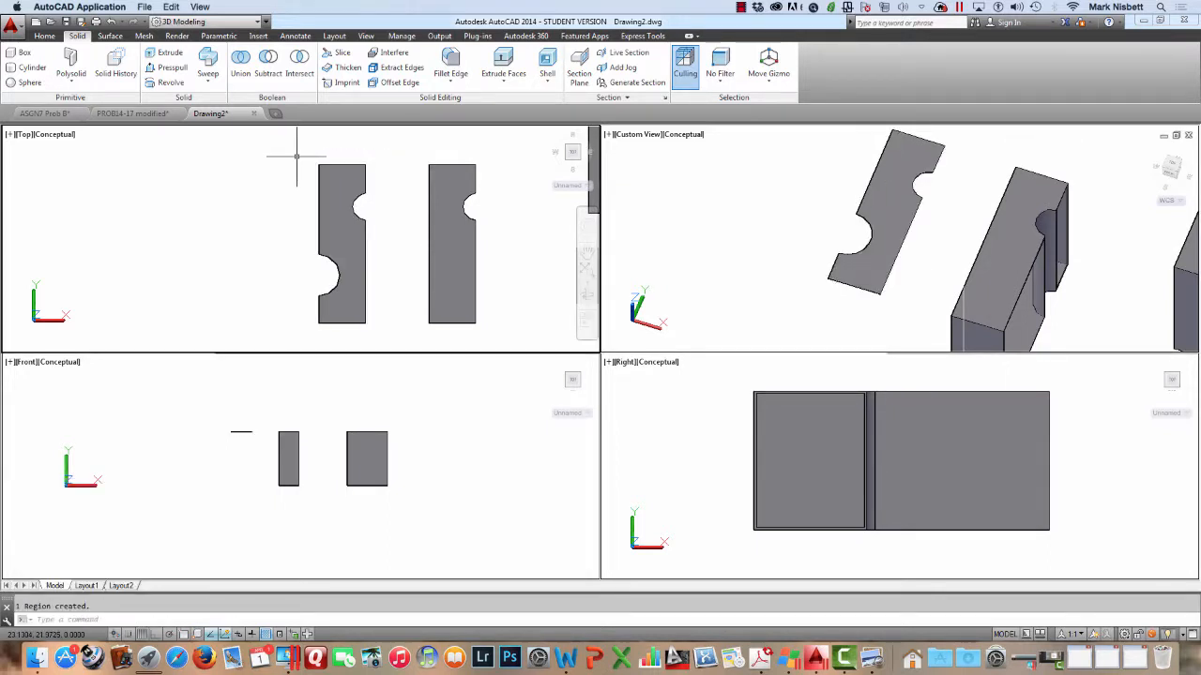
Extrude the double-notched region upward into a solid block
text(EXT)
key(Return)
click(366, 225)
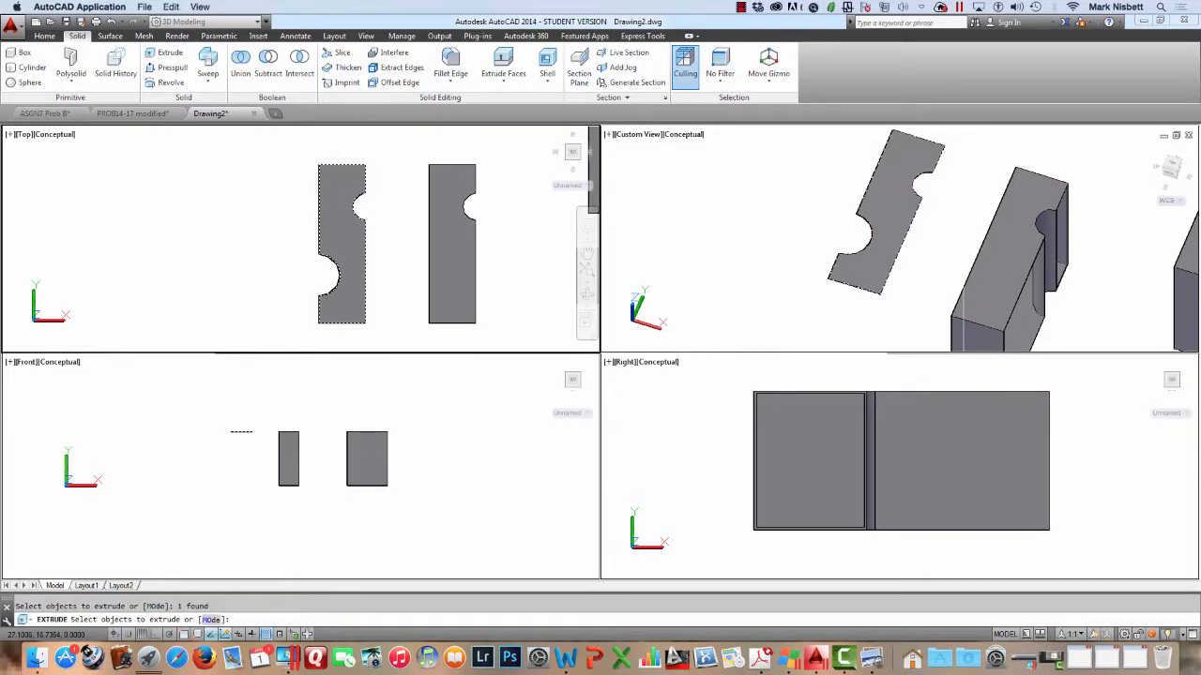
key(Return)
click(383, 205)
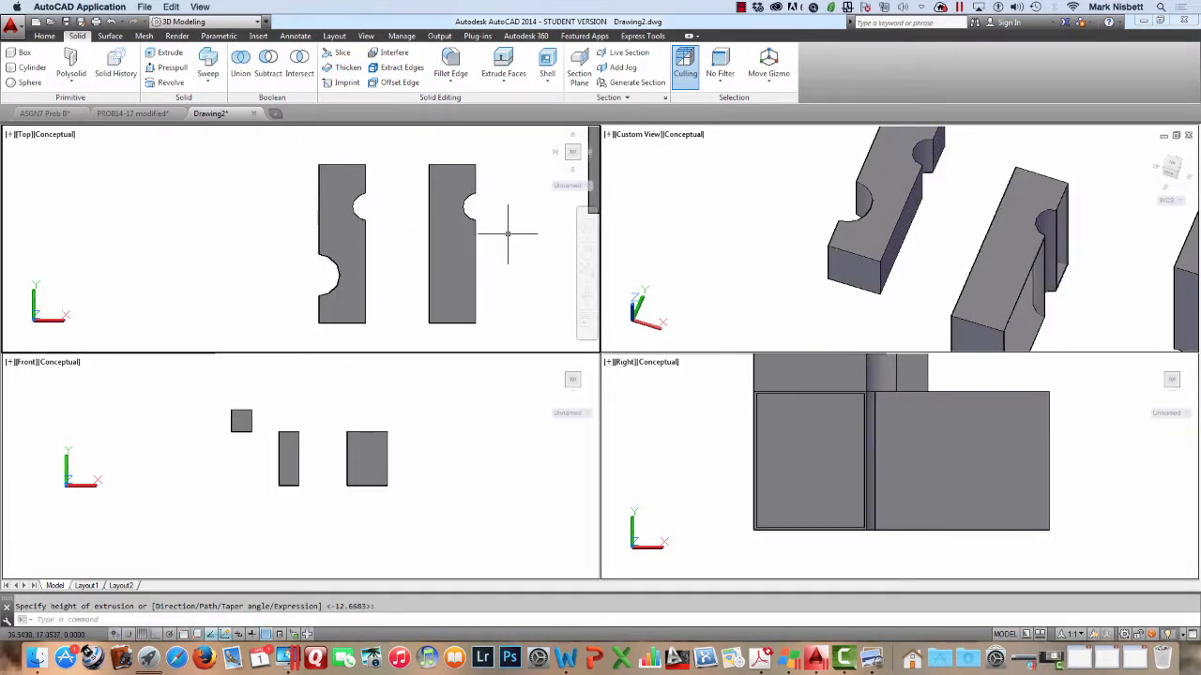
Move the extruded block onto the thinner portion, snapping its lower front corner endpoint to the matching top corner endpoint
click(898, 276)
middle_drag(854, 266, 748, 256)
click(747, 251)
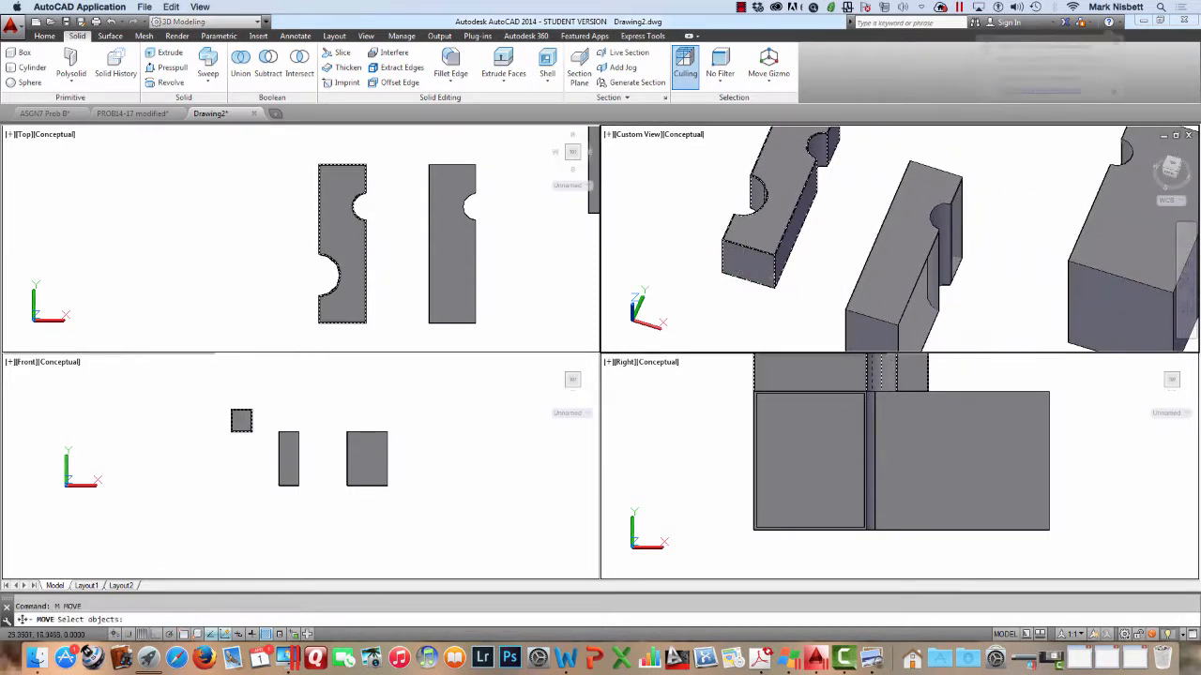
text(m)
key(Return)
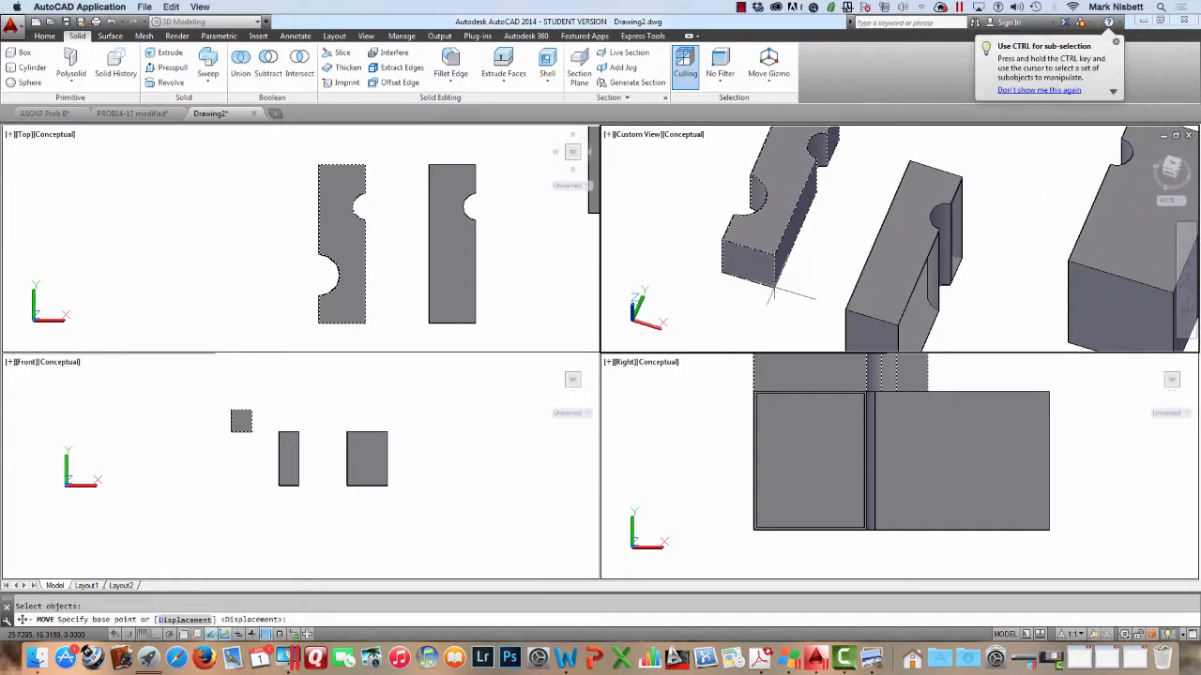
shift+right_click(755, 277)
click(810, 375)
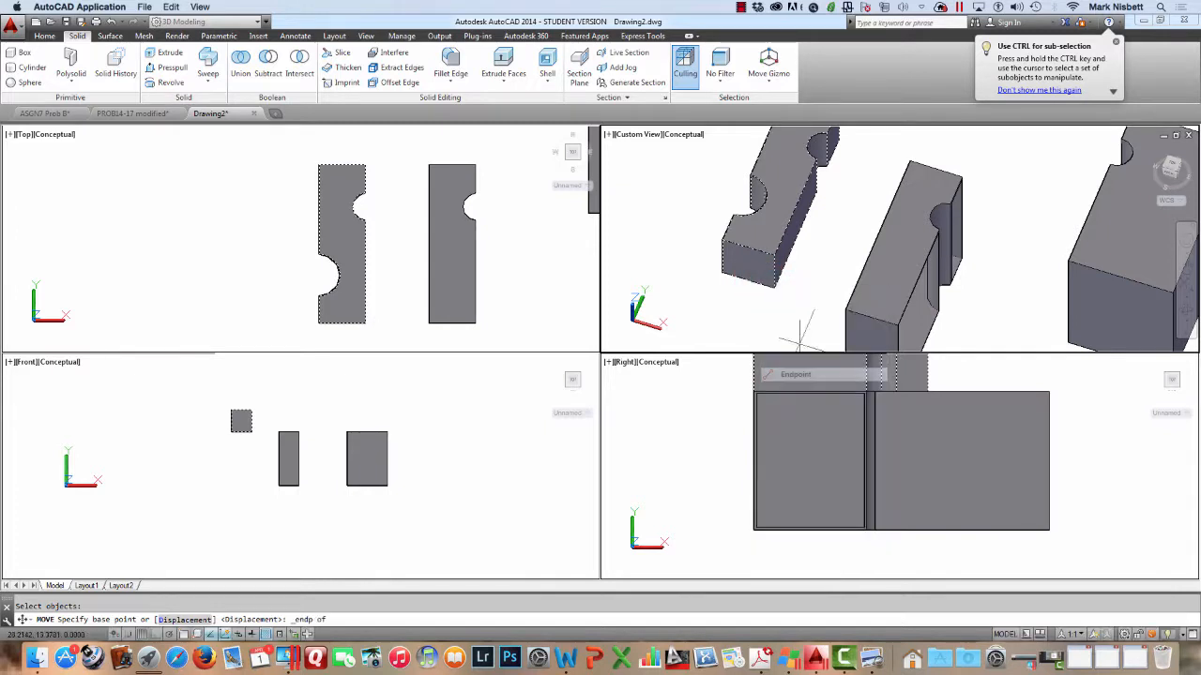
click(777, 282)
shift+right_click(816, 272)
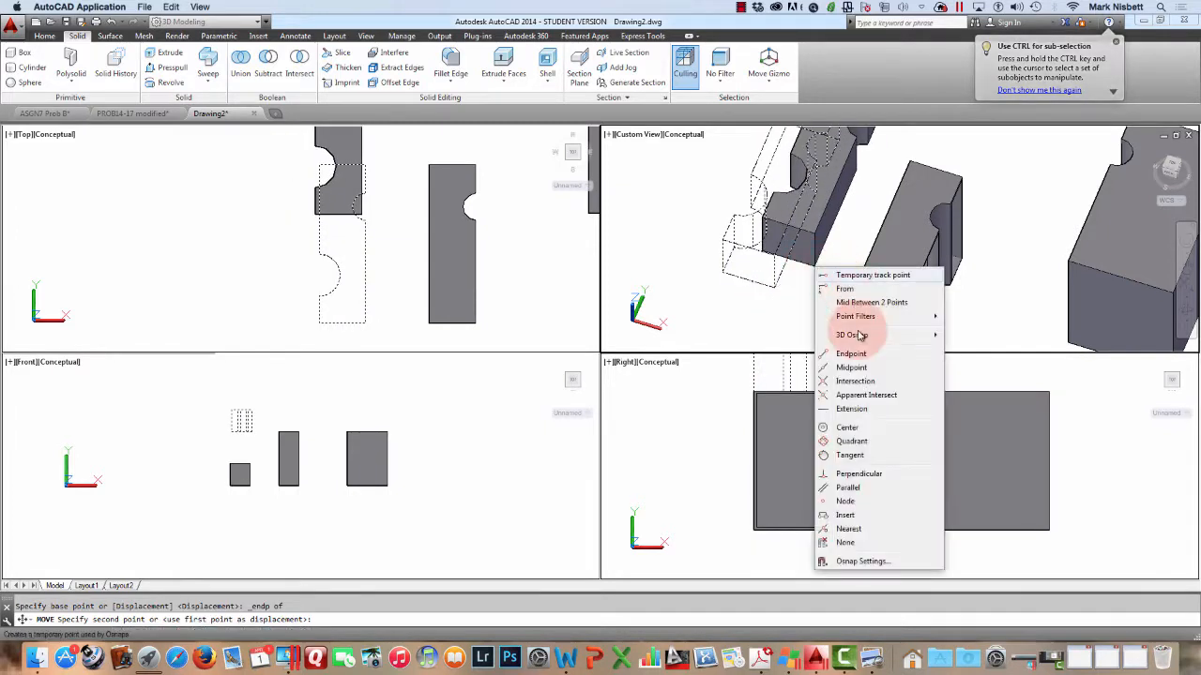
click(851, 353)
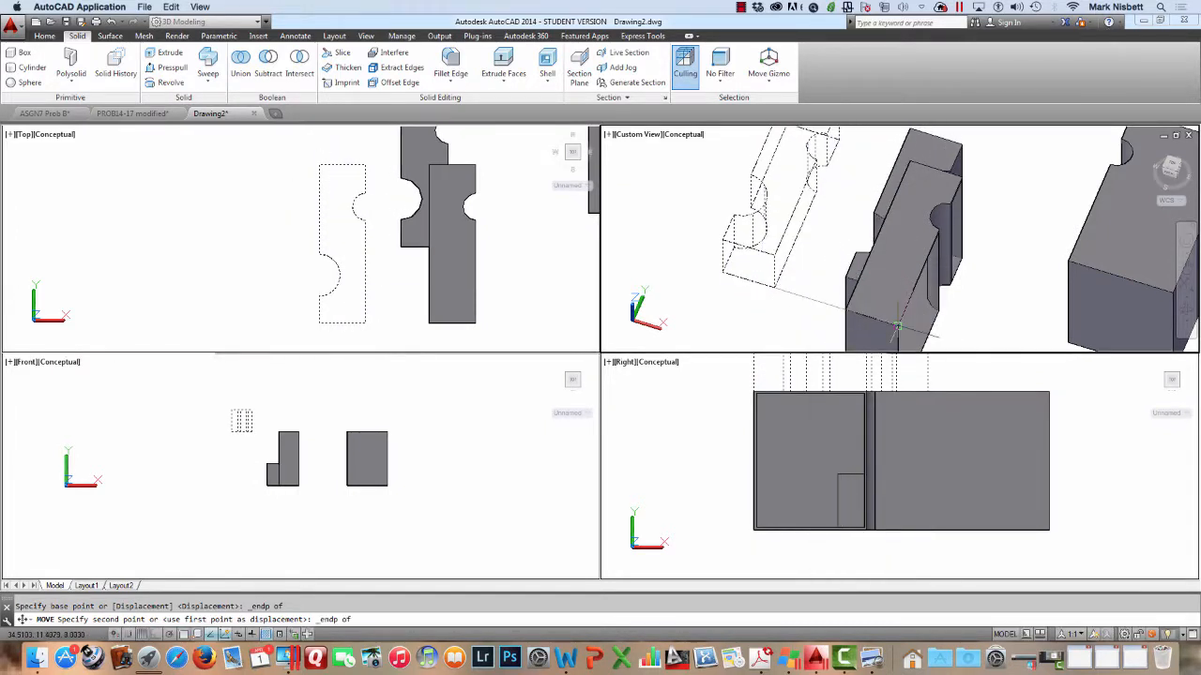
click(897, 327)
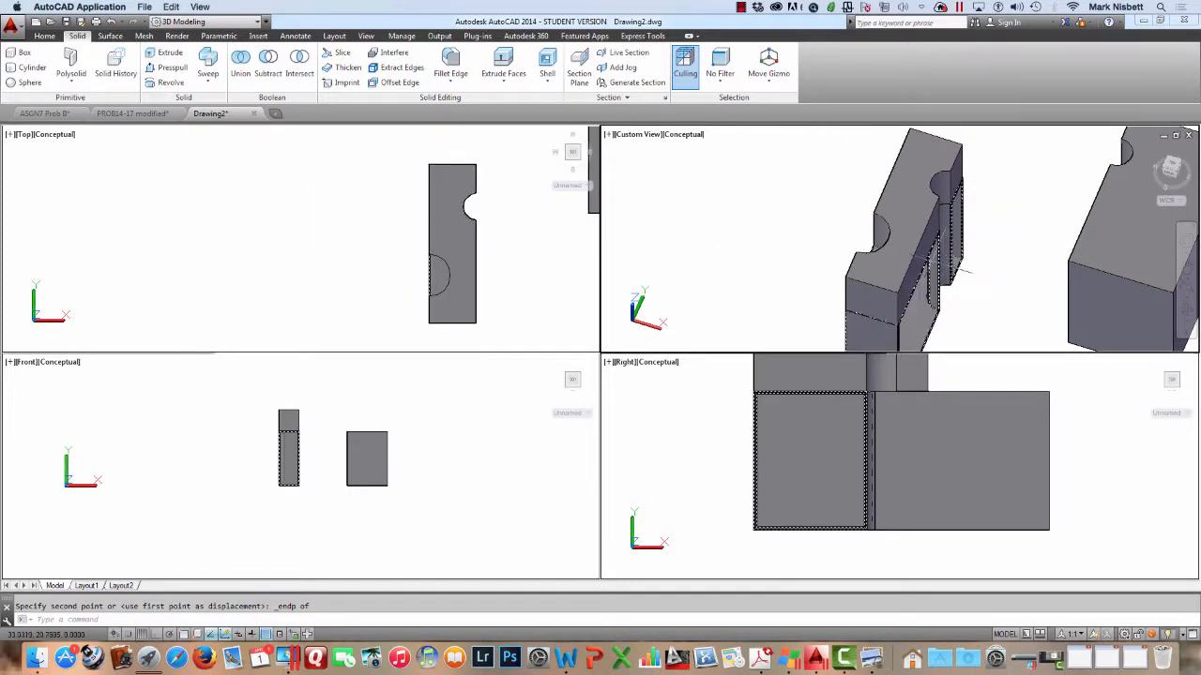
shift+middle_drag(962, 271, 999, 272)
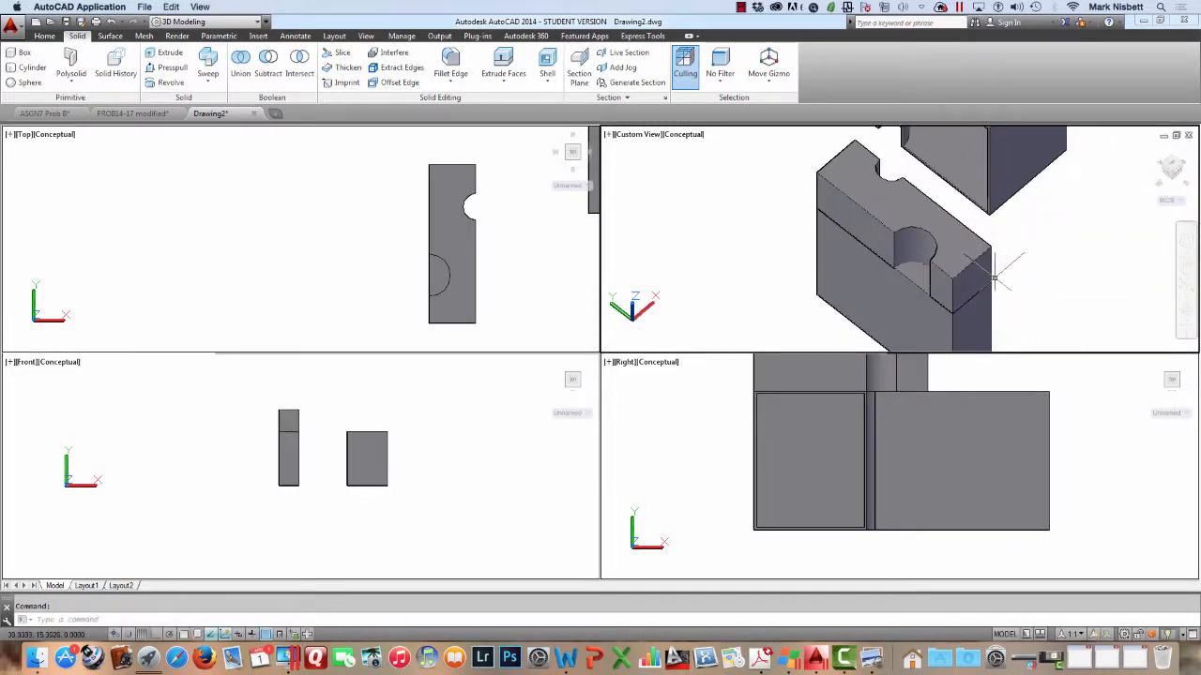
key(ctrl+z)
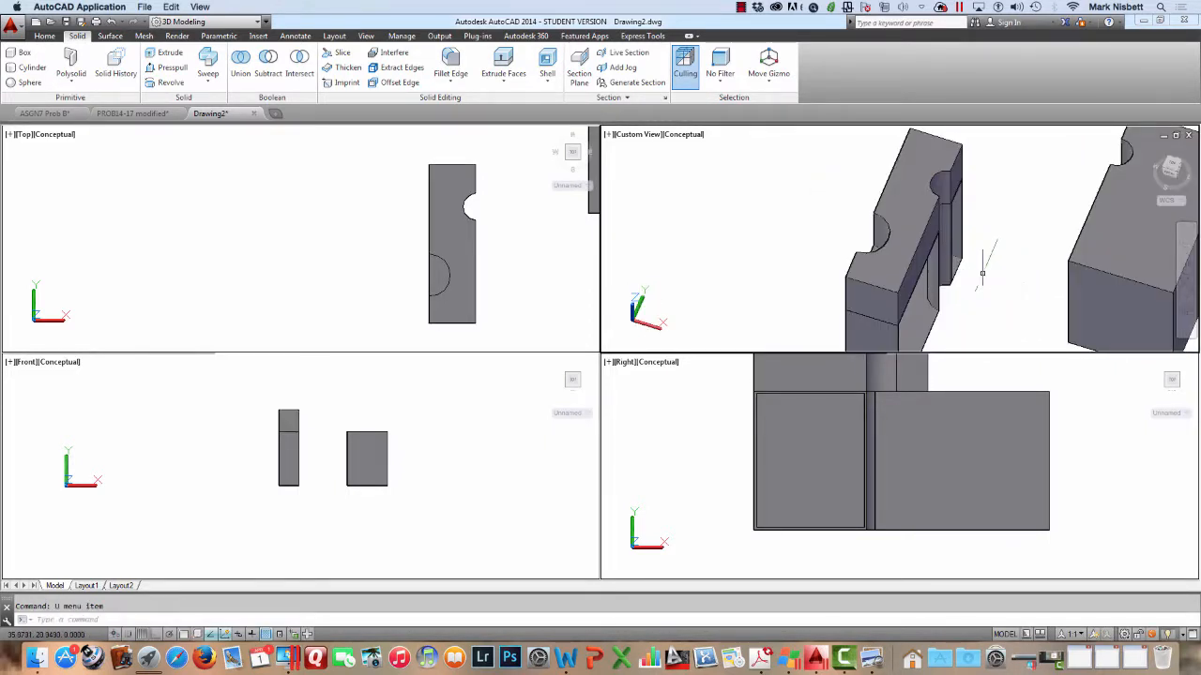
Union the double-notched block with the thinner portion beneath it into a single solid
key(Return)
click(922, 251)
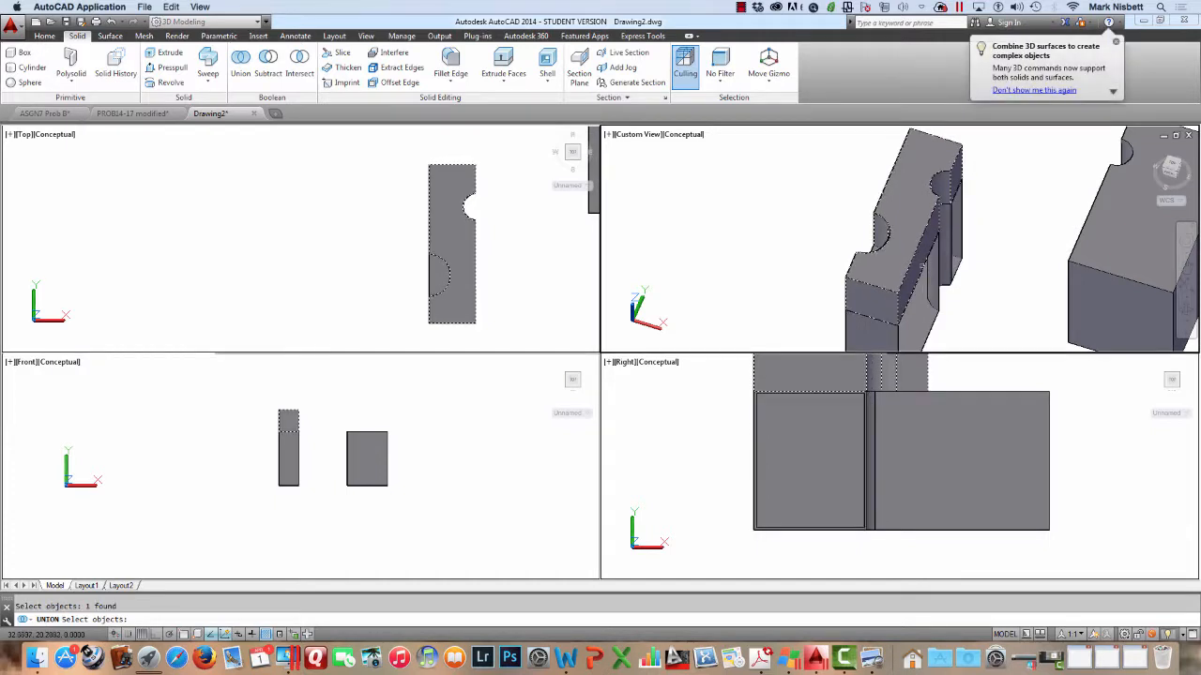
key(Return)
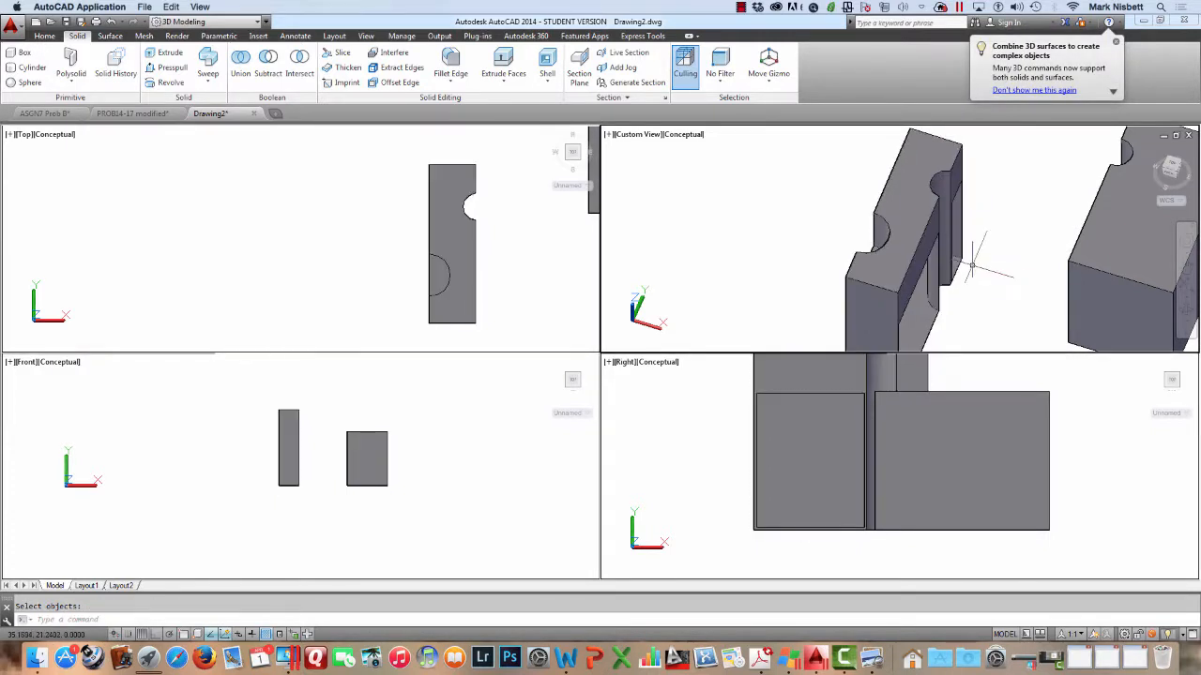
shift+middle_drag(900, 208, 951, 241)
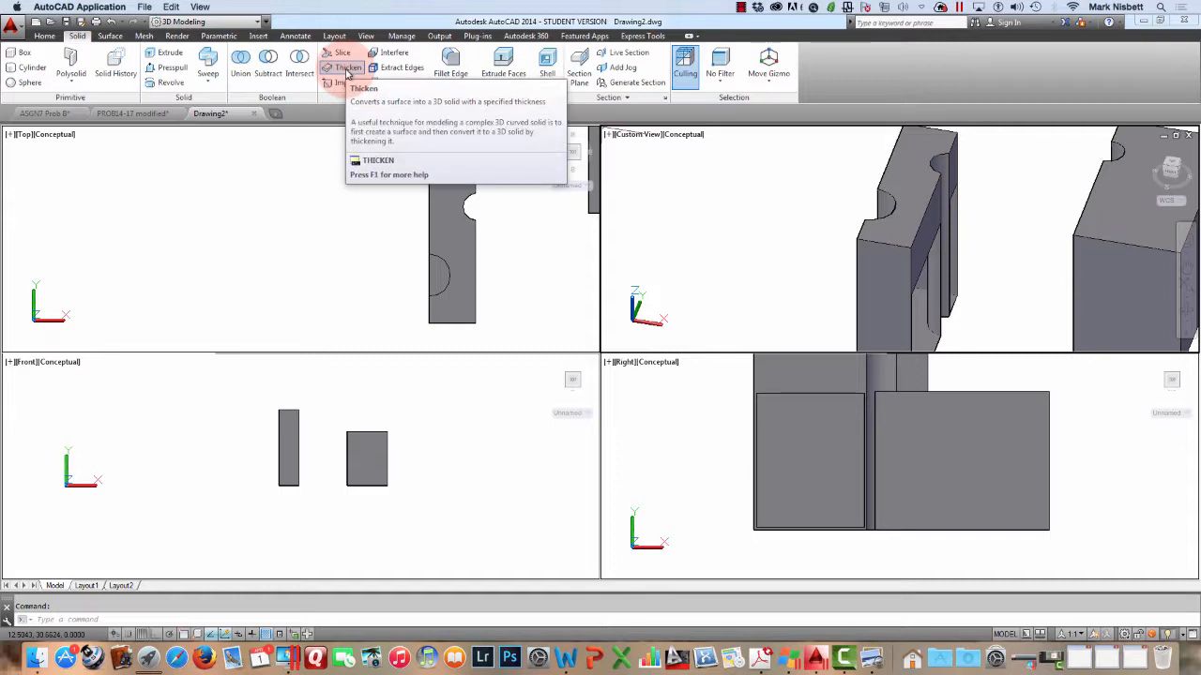
Draw a single slightly sloping line in the top view, in the empty space beside the notched solid
key(Escape)
click(410, 187)
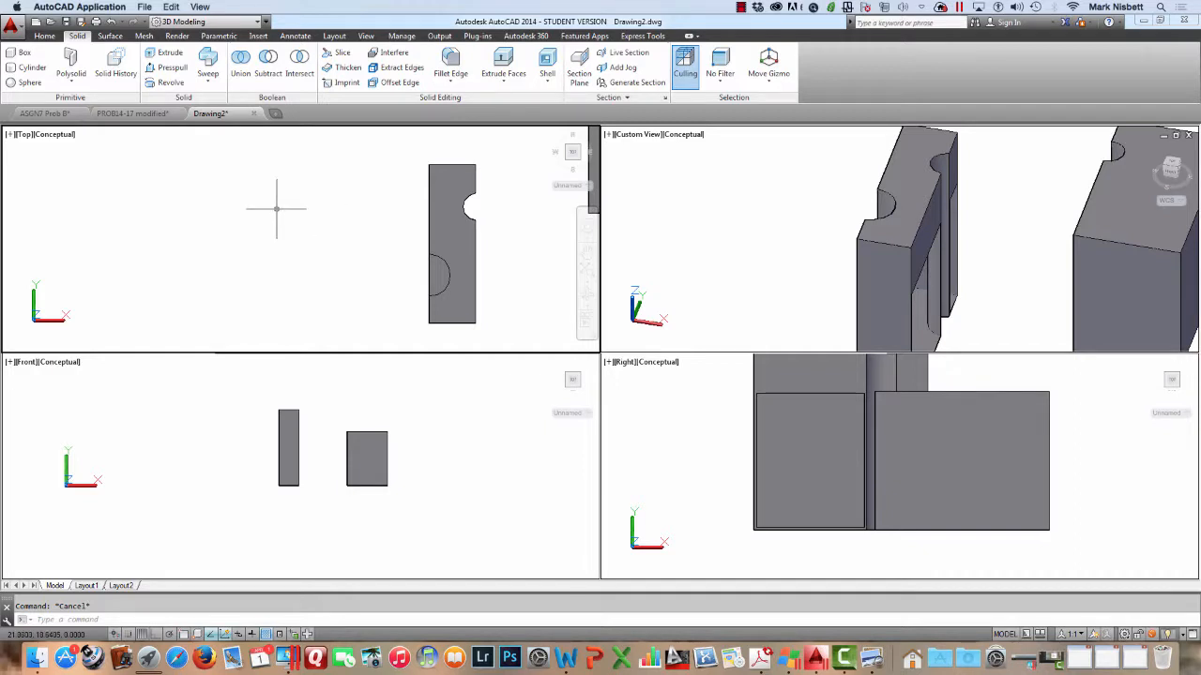
text(l)
key(Return)
click(173, 229)
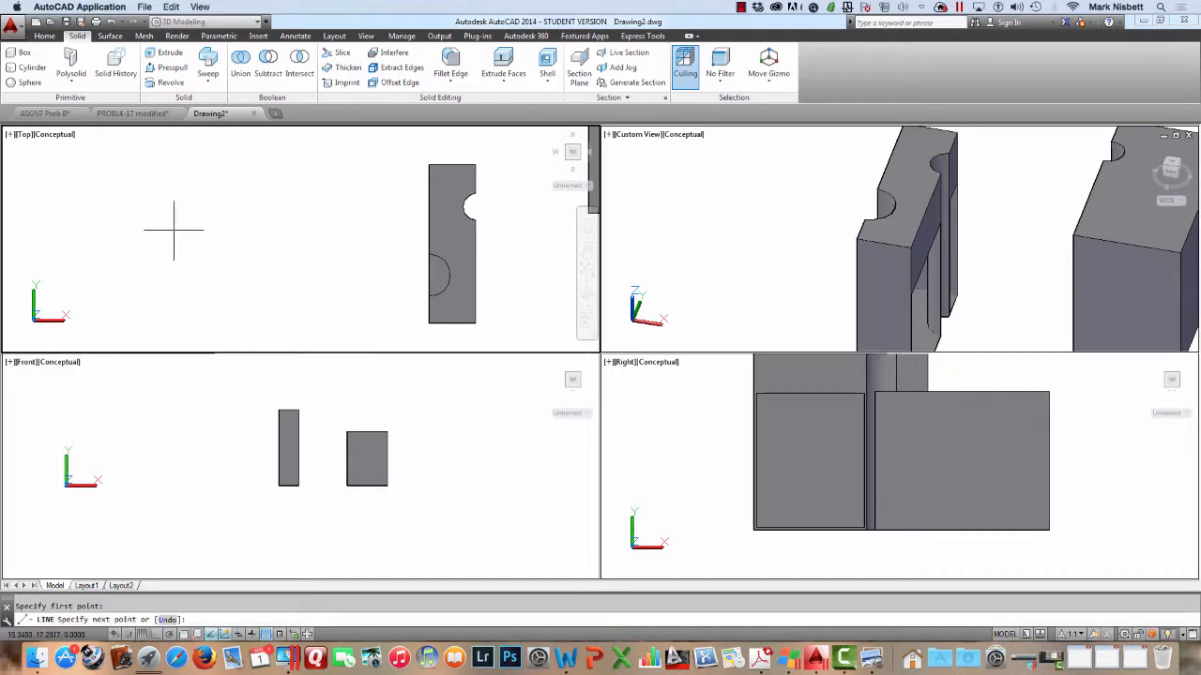
click(292, 245)
key(Return)
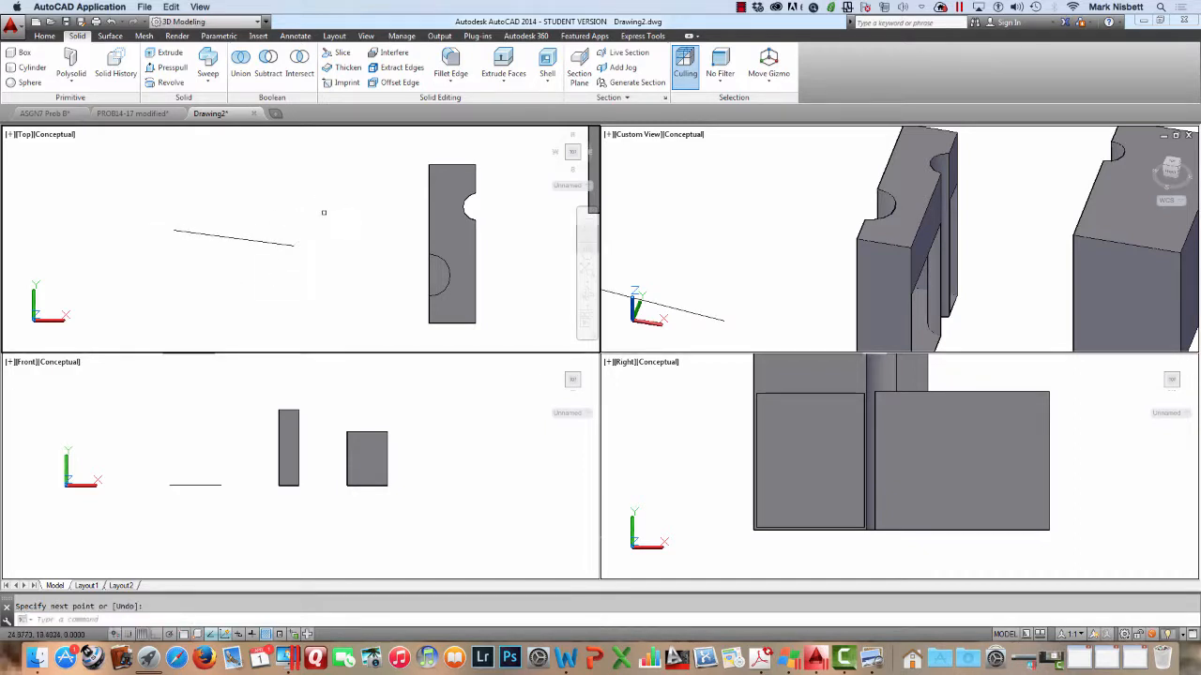
Extrude the sloping line upward into a flat surface about 5.44 units high
text(ext)
key(Return)
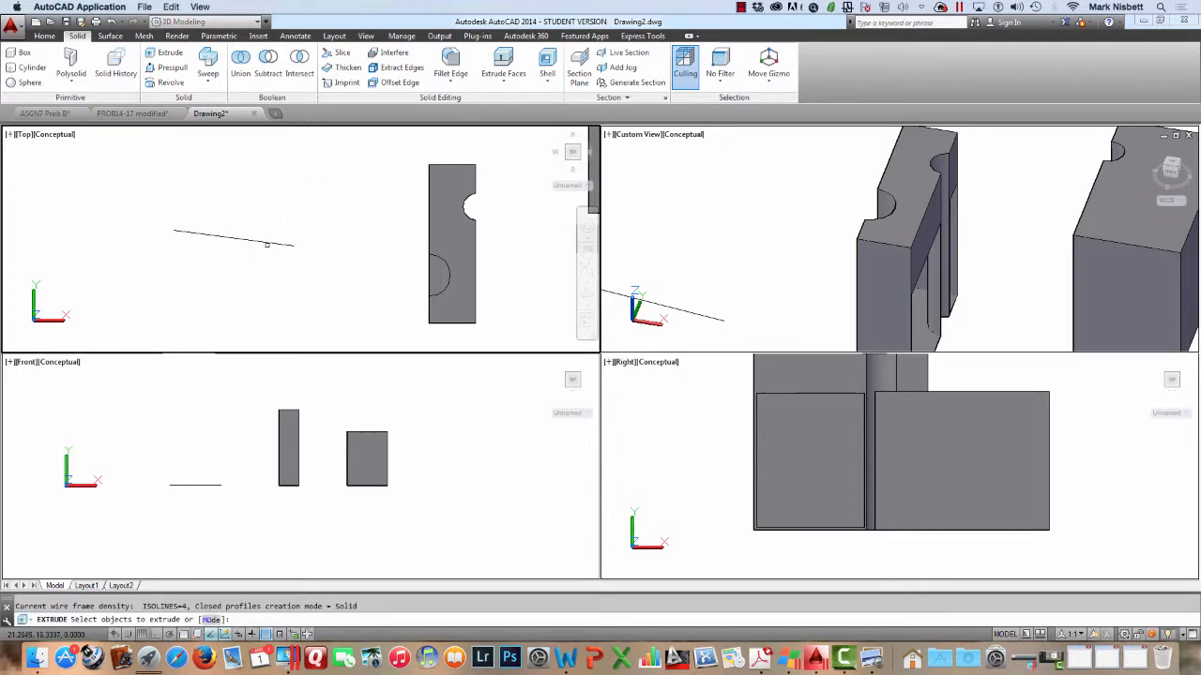
click(266, 244)
key(Return)
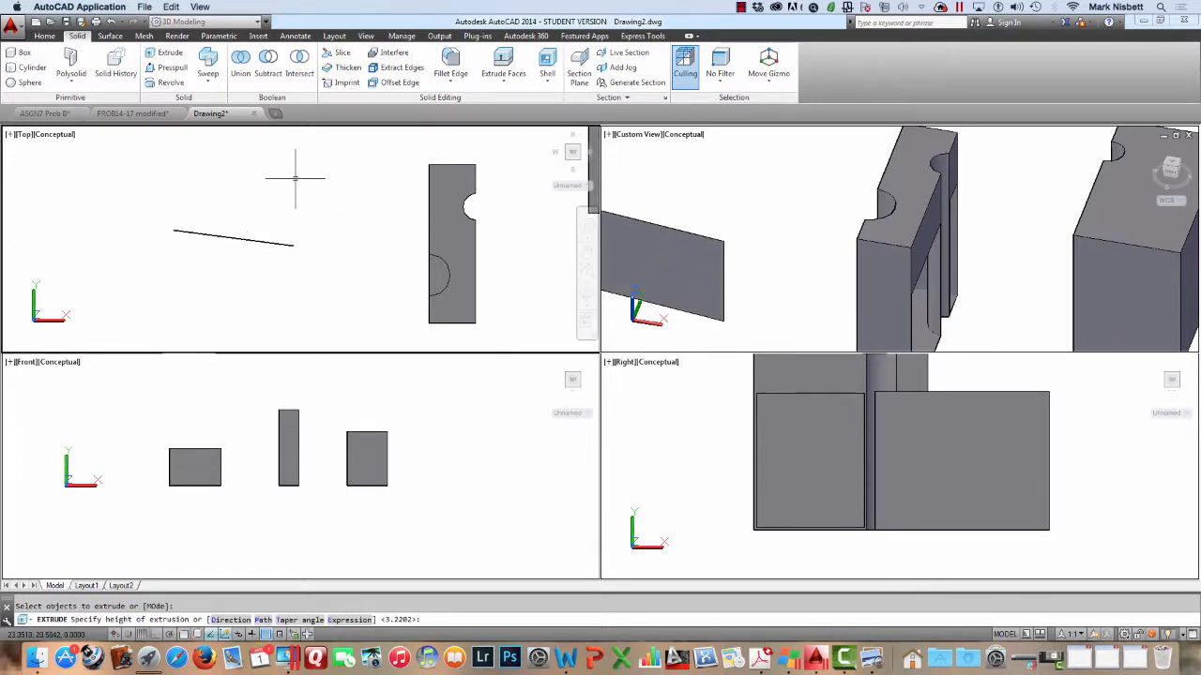
click(719, 250)
click(742, 214)
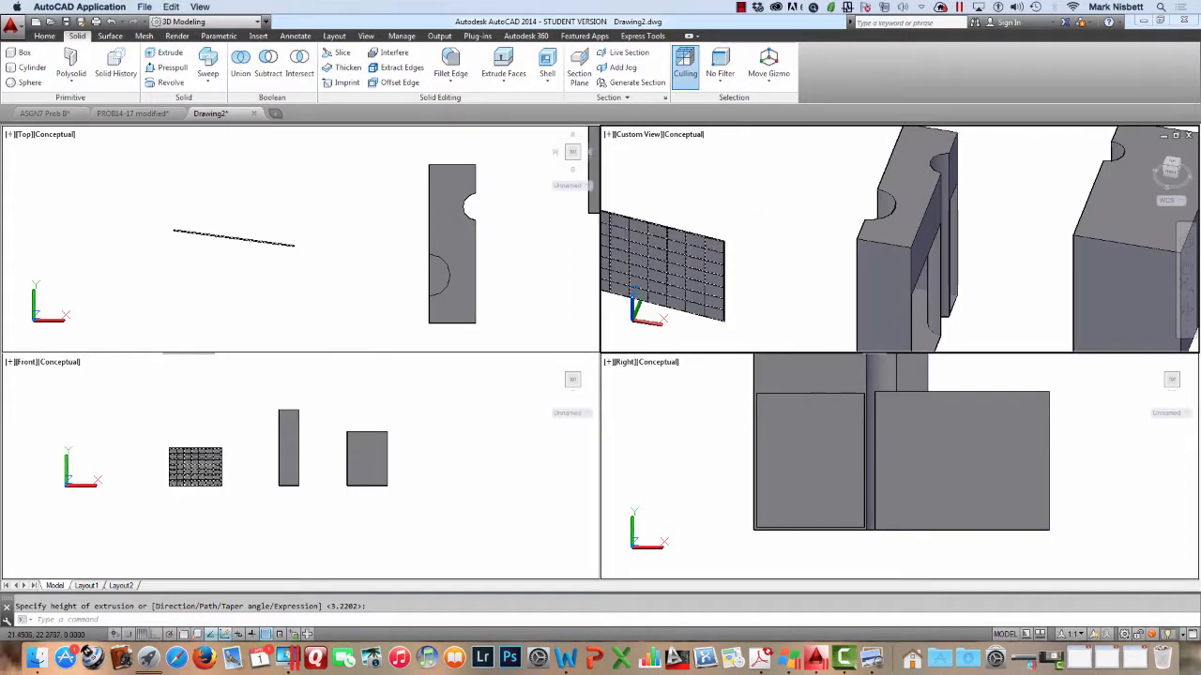
Examine the properties of the extruded surface to see its object type and geometry
click(719, 245)
key(Escape)
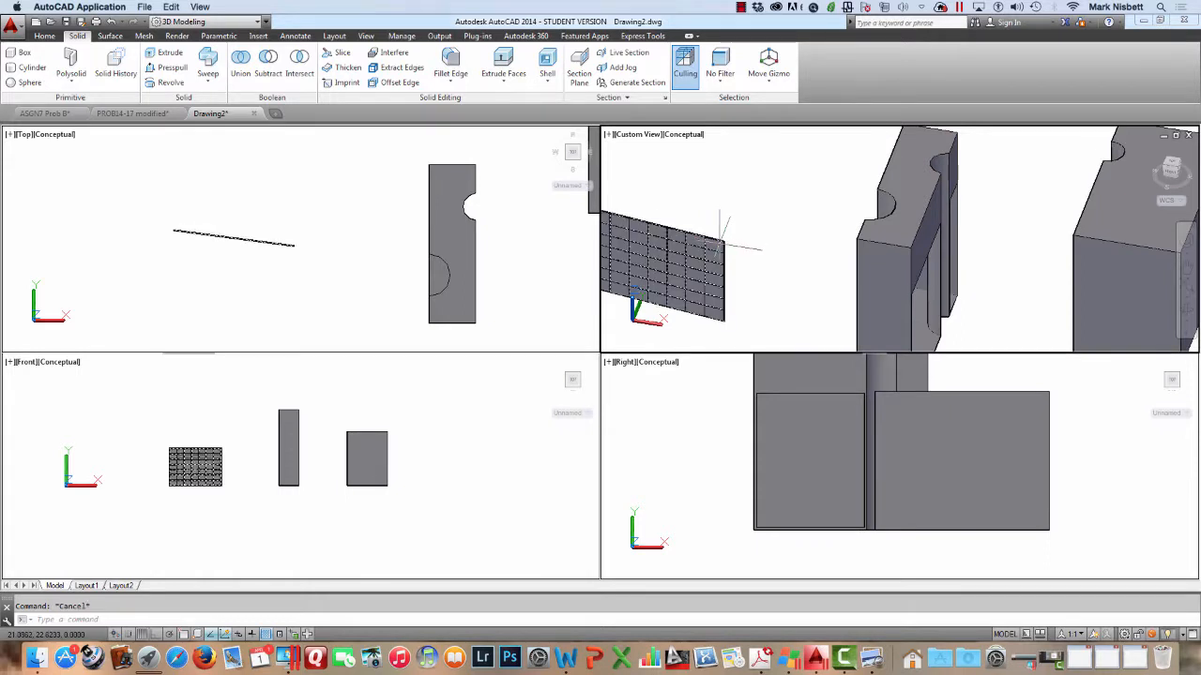
middle_drag(718, 243, 779, 239)
click(778, 237)
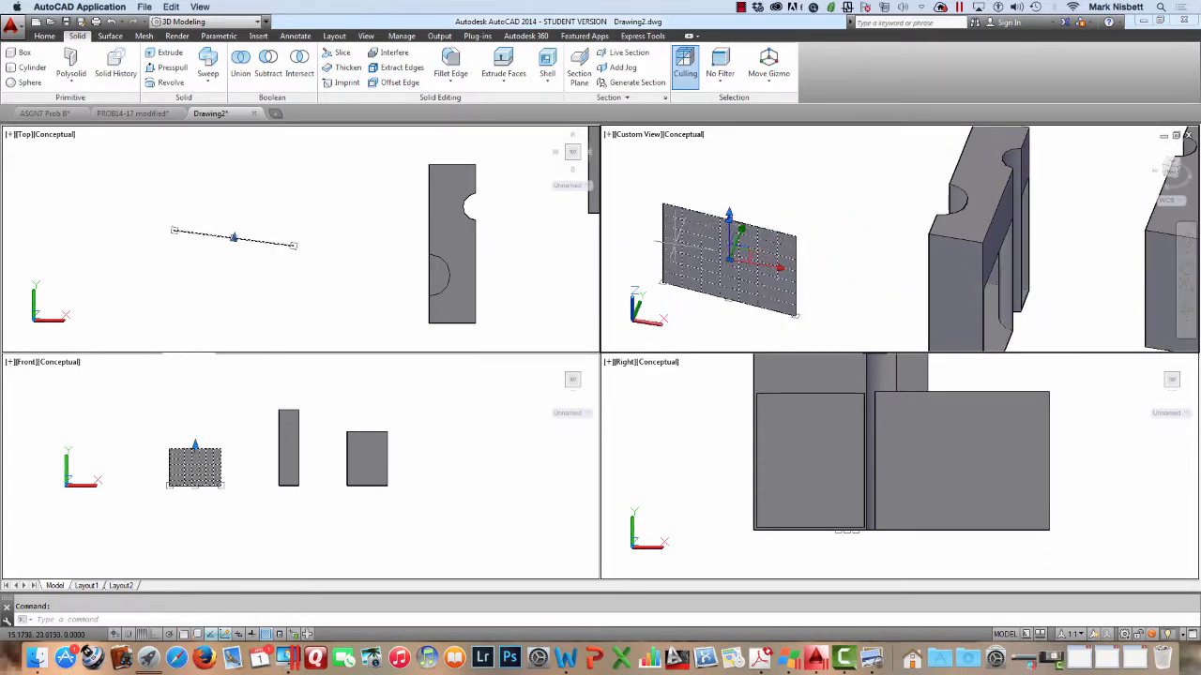
right_click(790, 245)
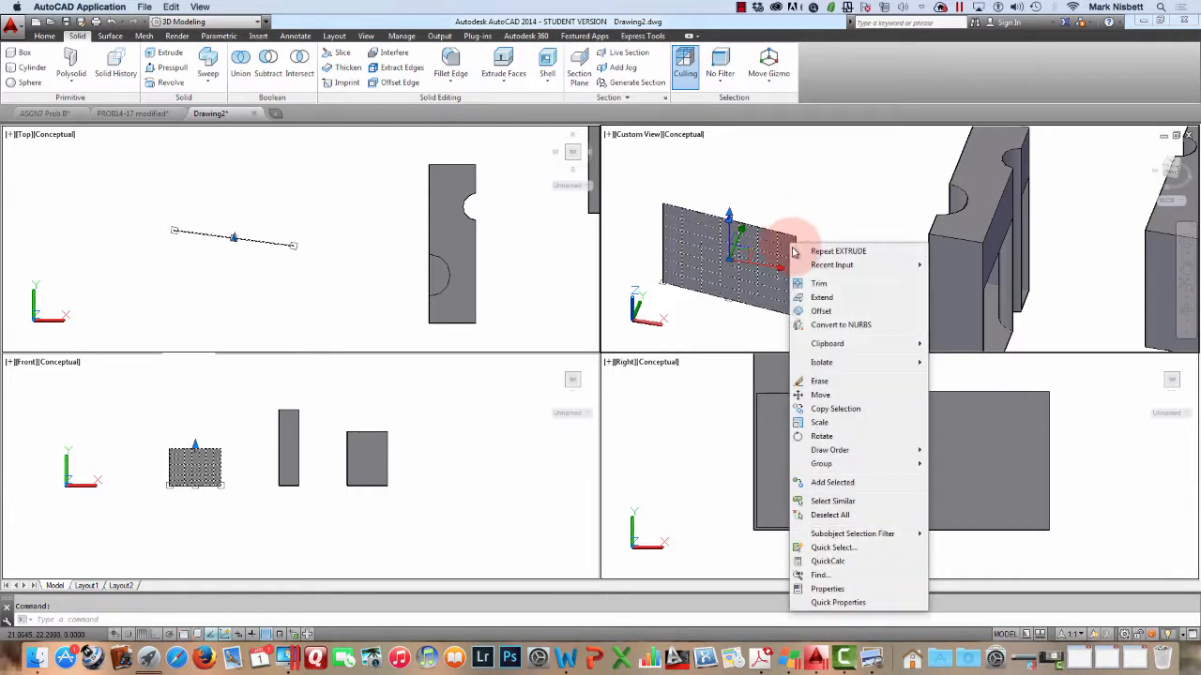
click(827, 588)
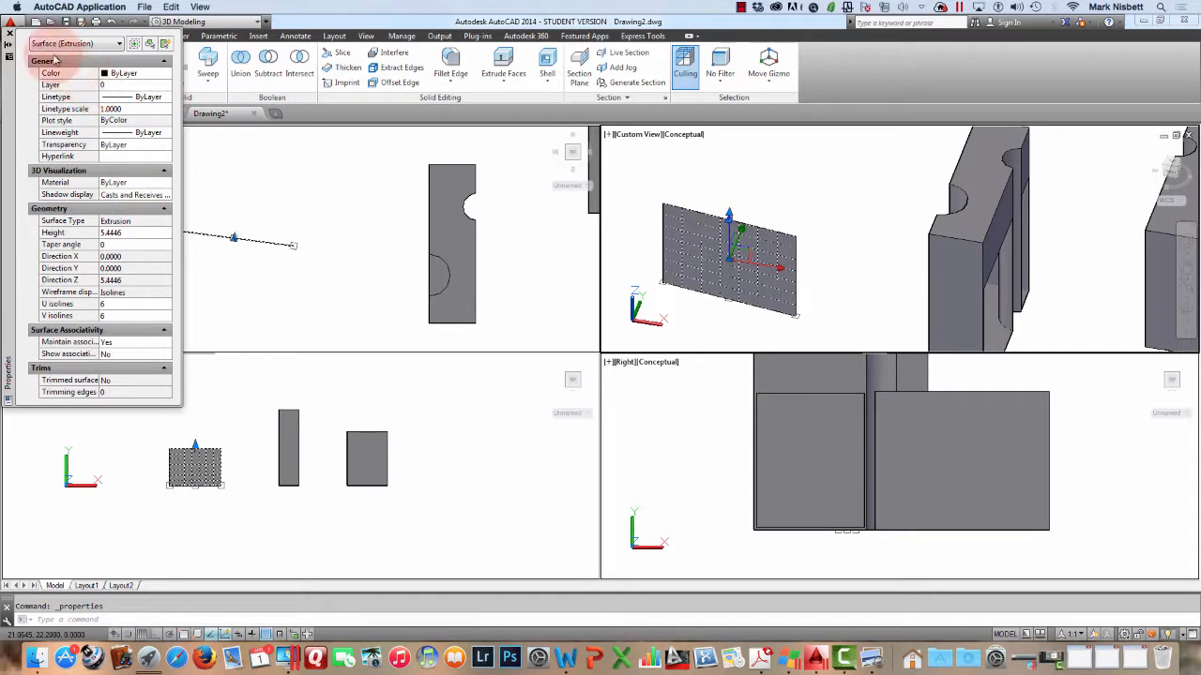
click(9, 34)
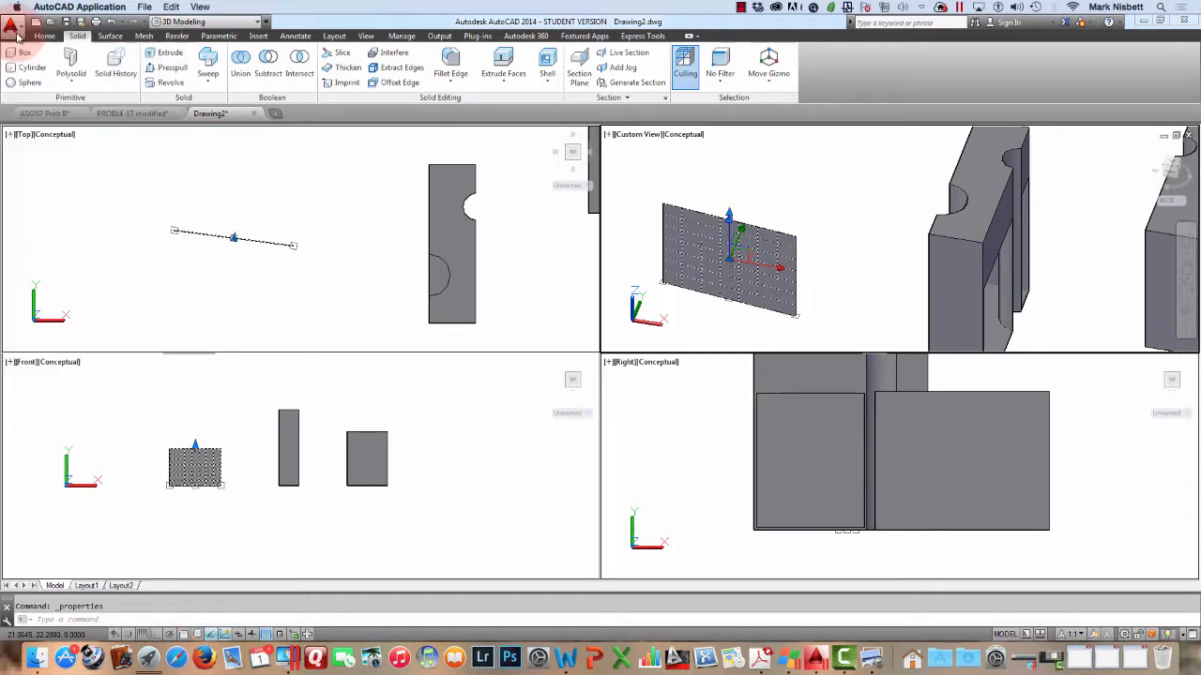
key(Escape)
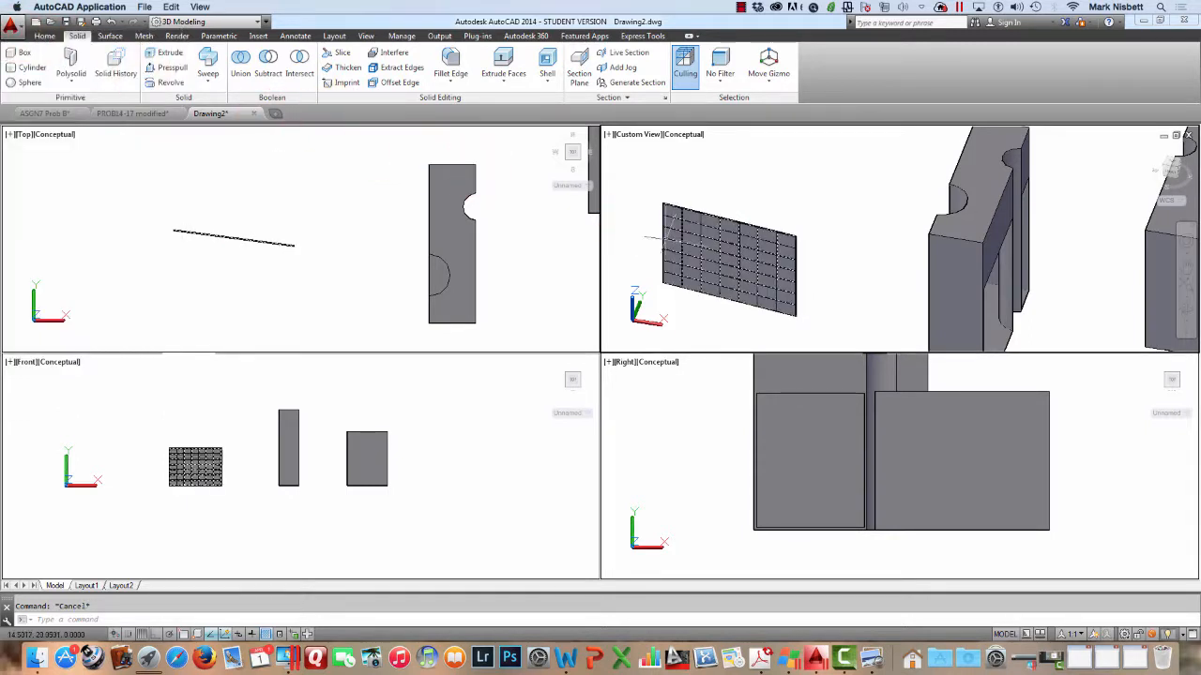
Thicken the extruded surface into a solid slab with a thickness of 2
click(345, 68)
click(730, 258)
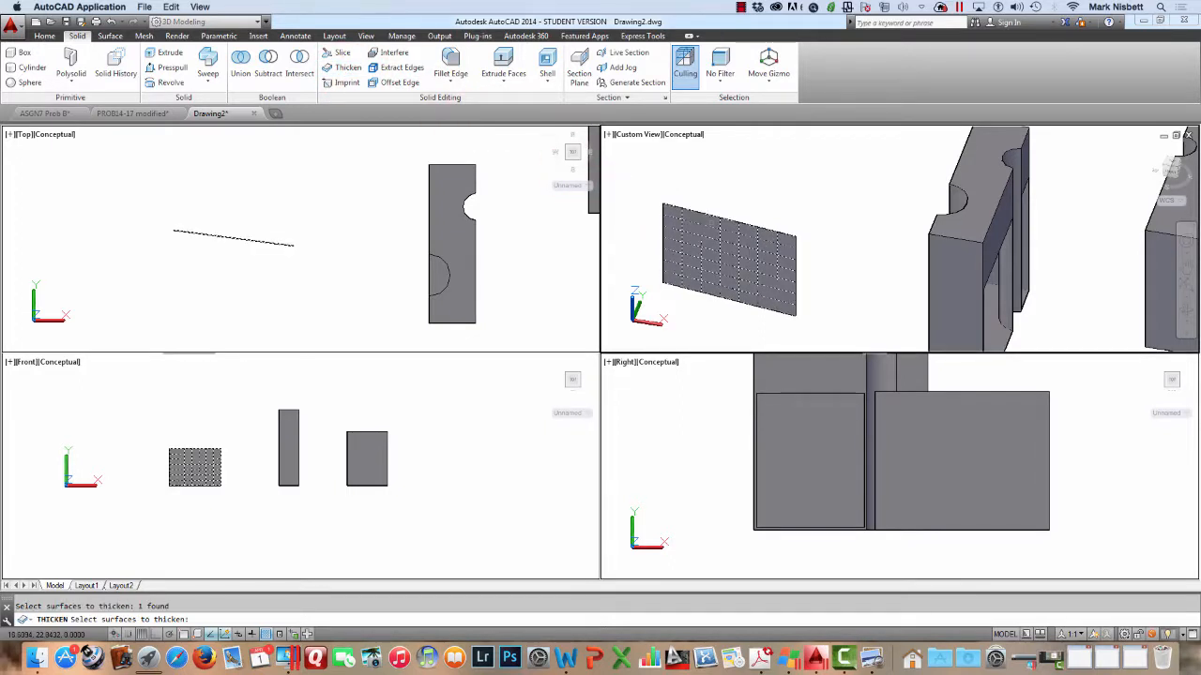
key(Return)
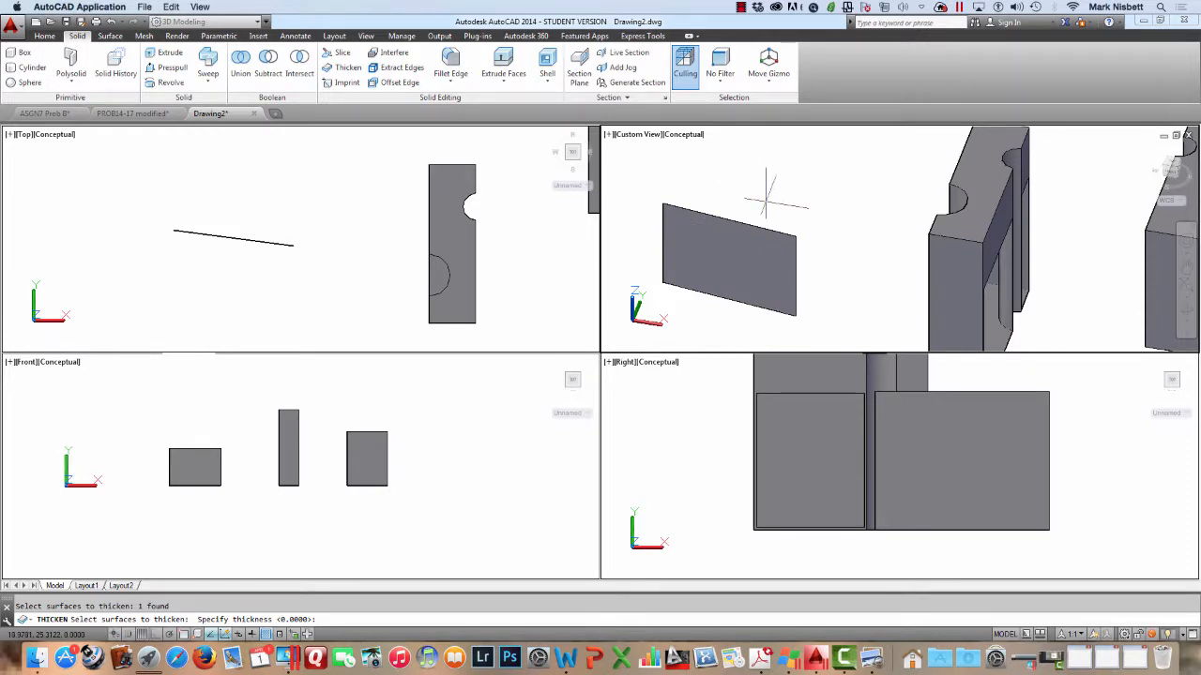
text(2)
key(Return)
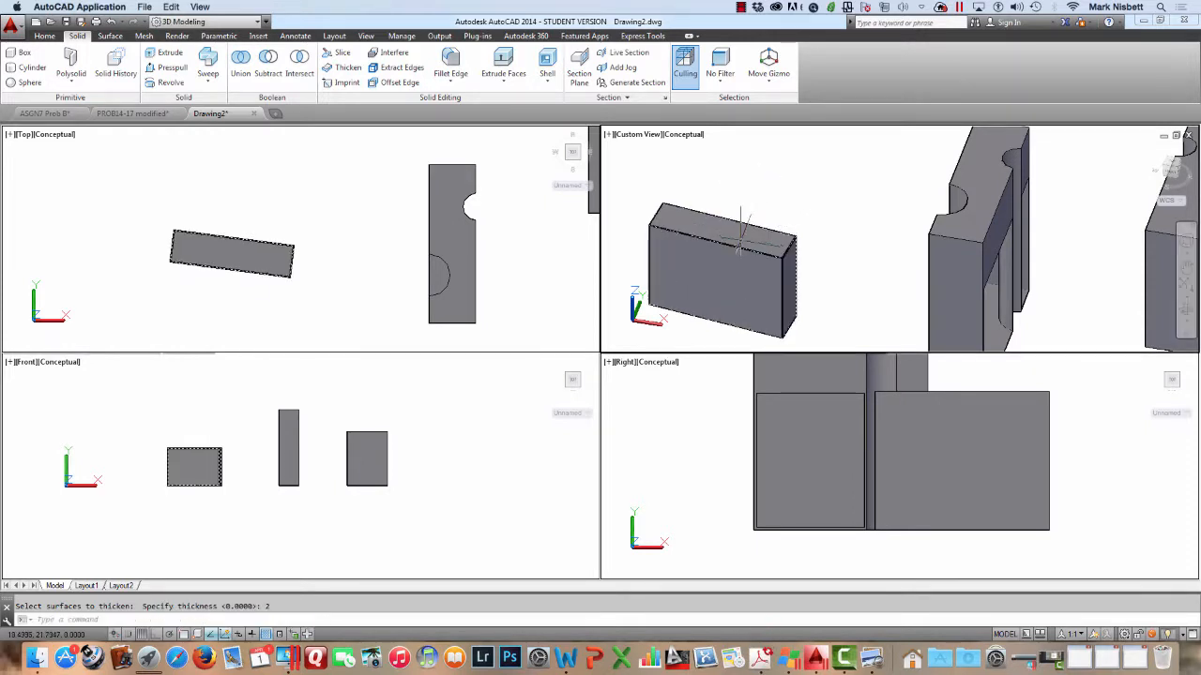
click(740, 246)
key(Escape)
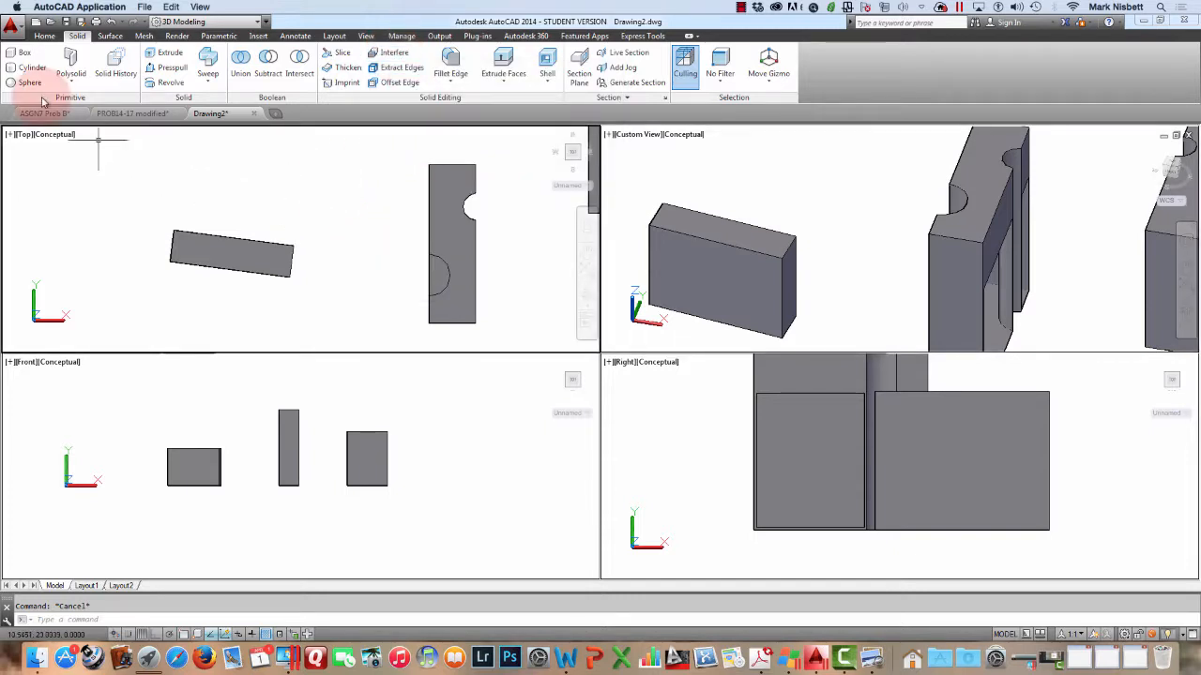
click(28, 68)
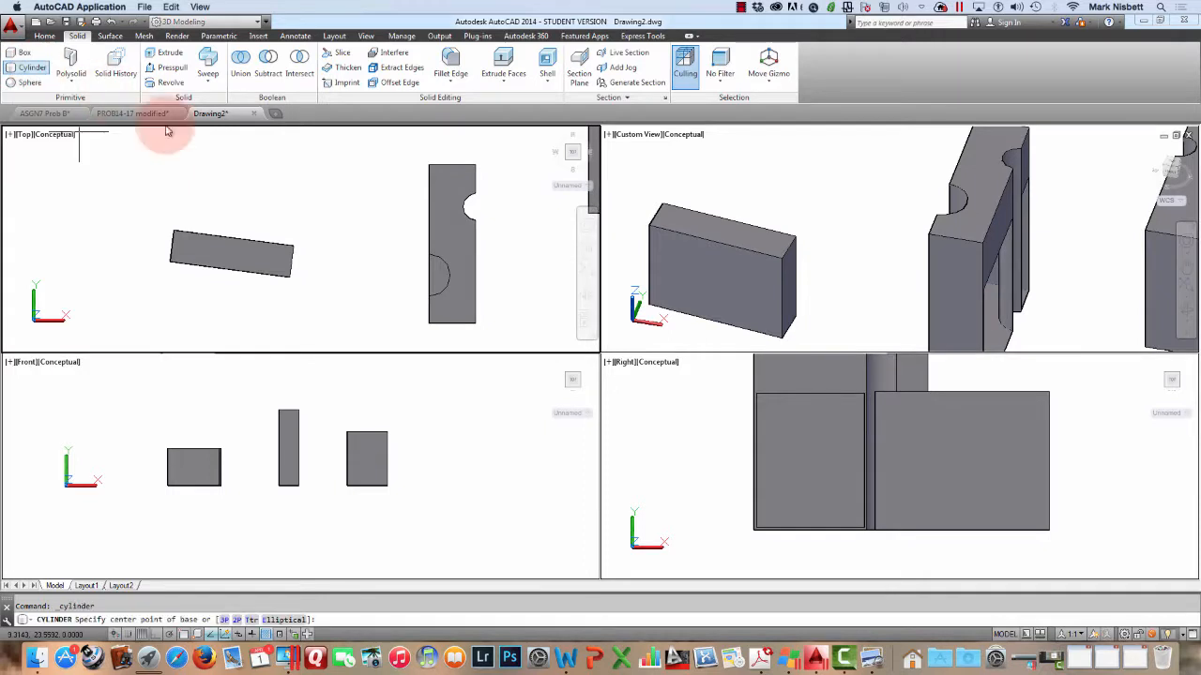
click(273, 182)
click(282, 192)
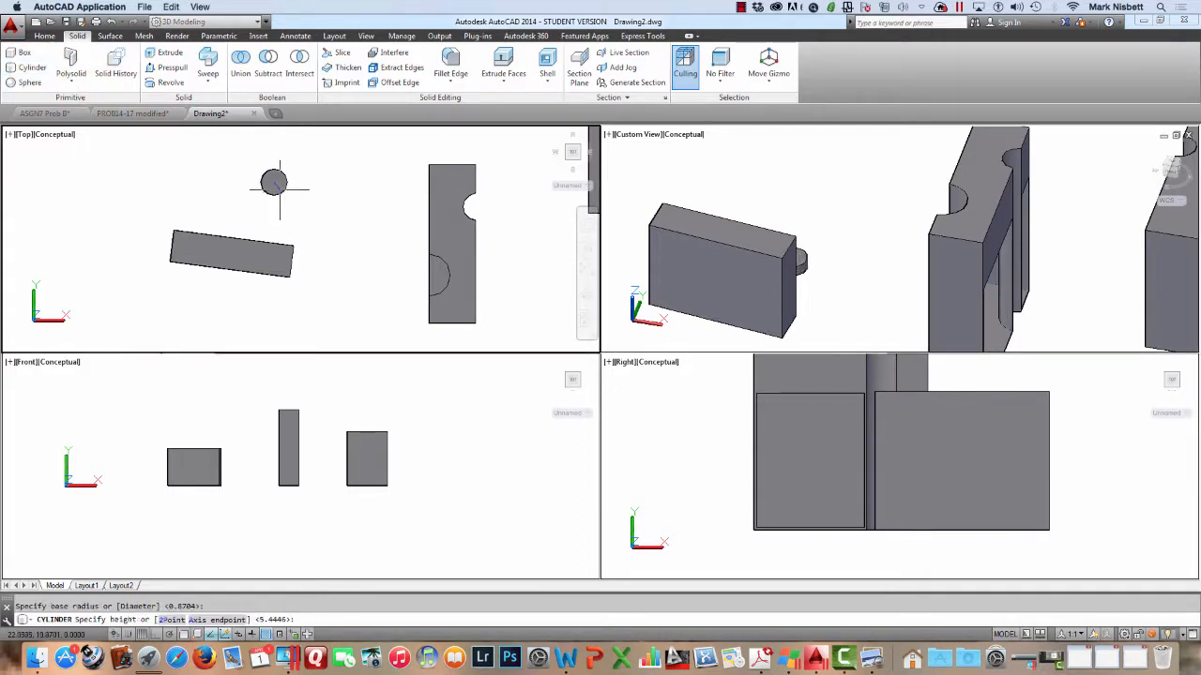
click(252, 114)
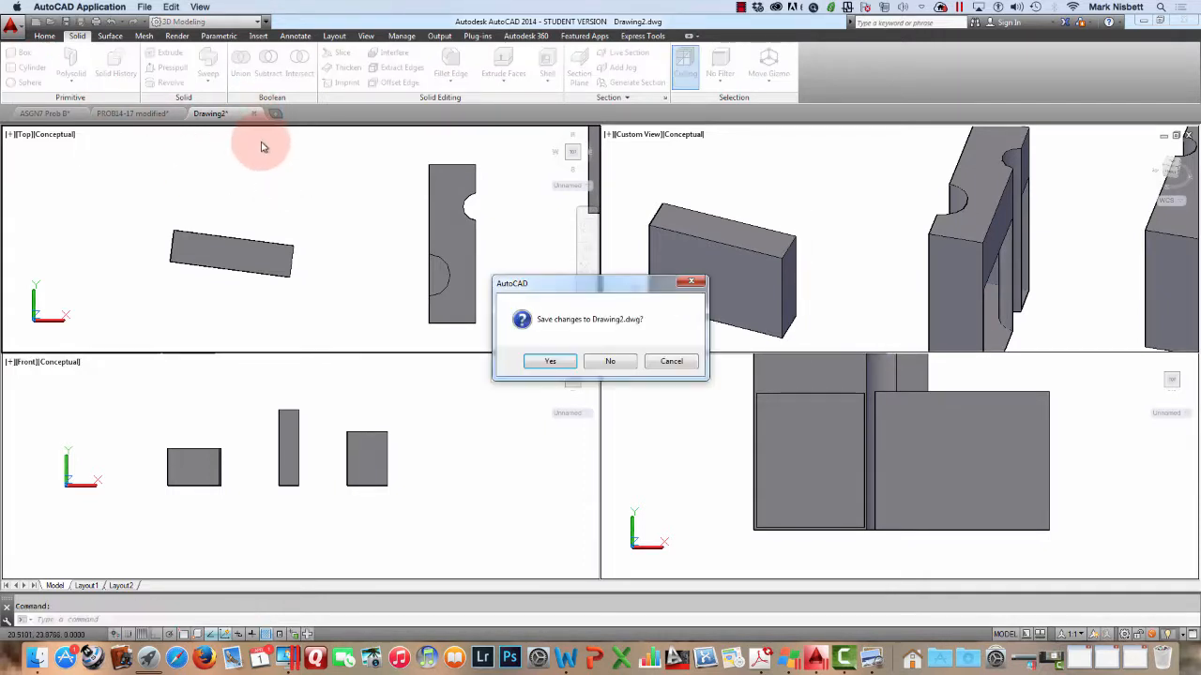
click(656, 365)
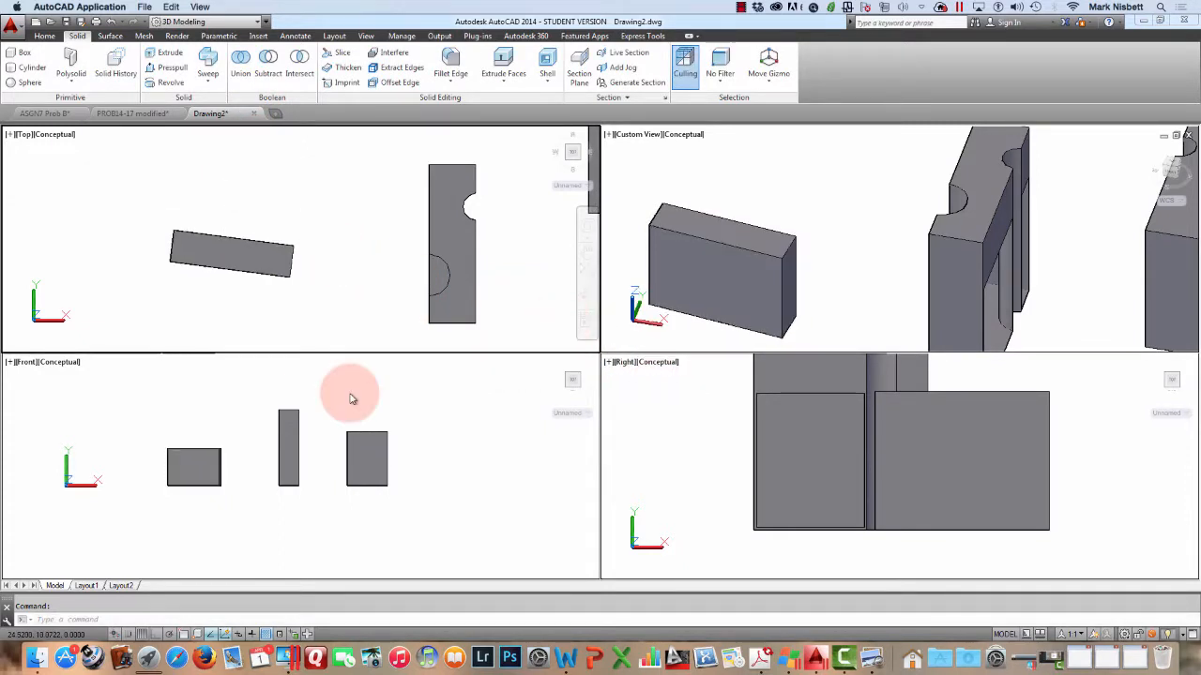
Draw a circle on the slab's front face from the front view, near the middle of its upper edge
click(226, 427)
text(c)
key(Return)
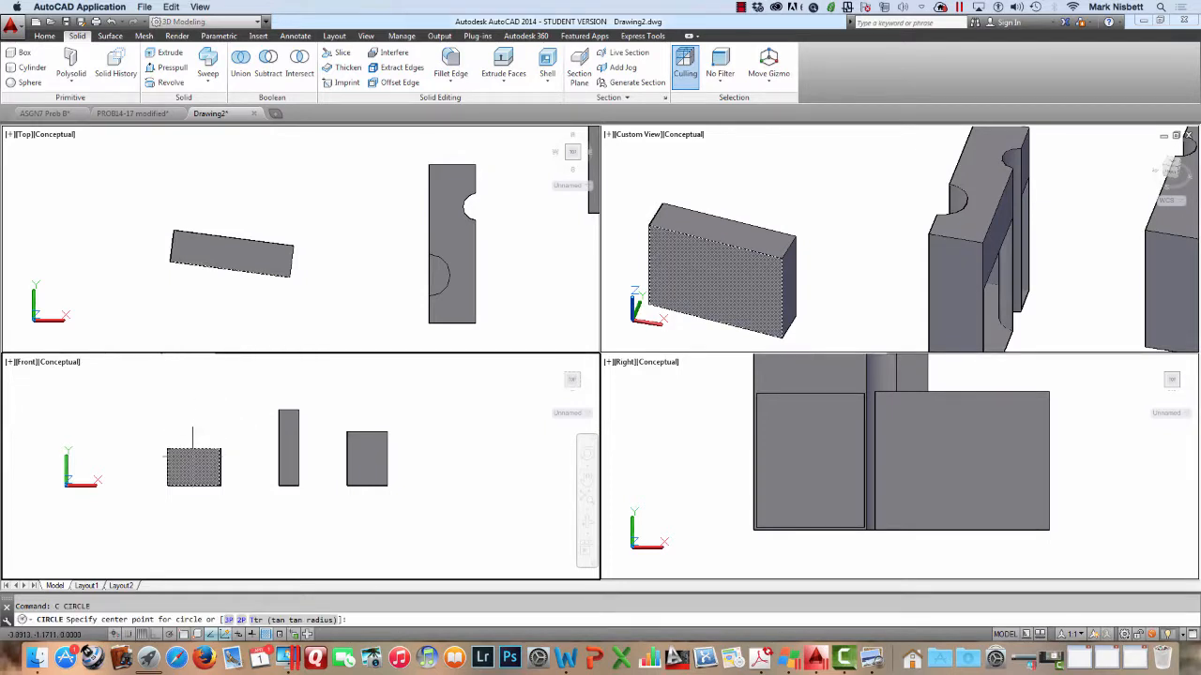
click(193, 450)
click(196, 418)
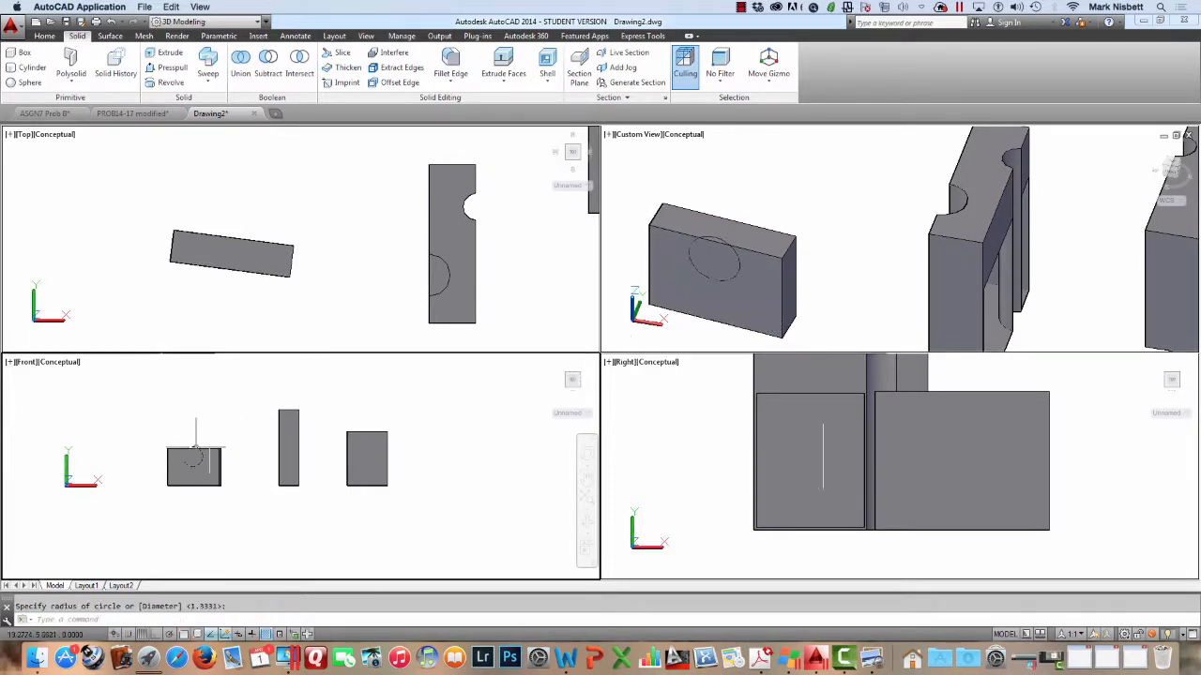
click(772, 189)
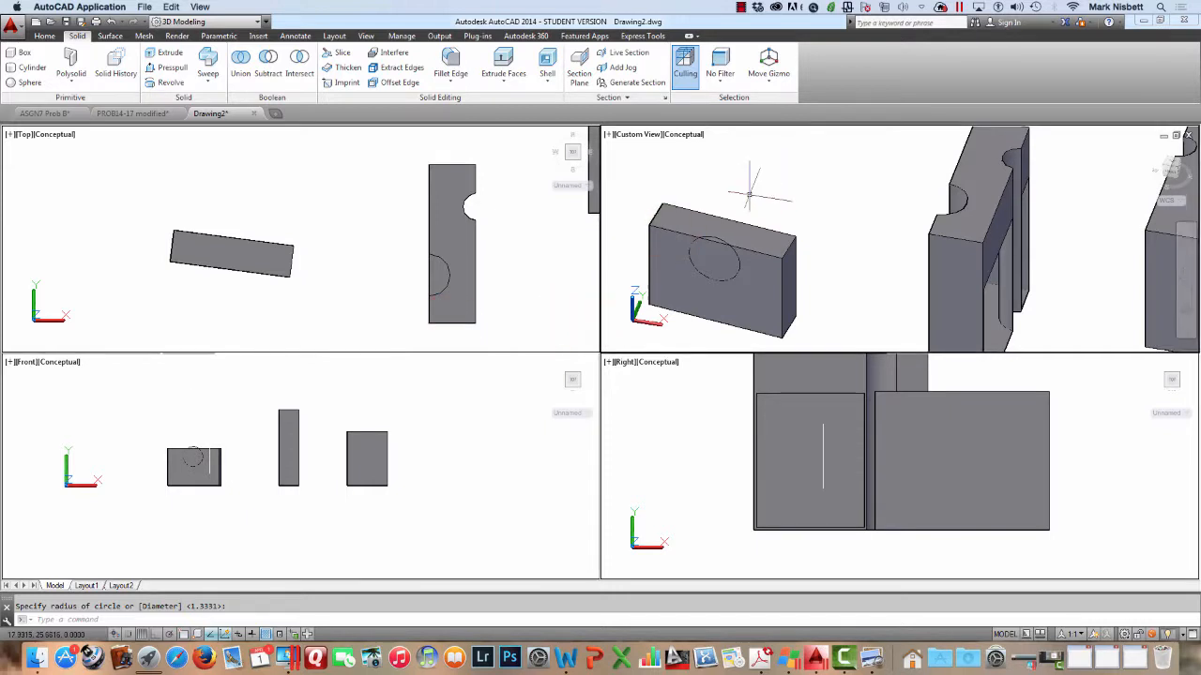
click(260, 424)
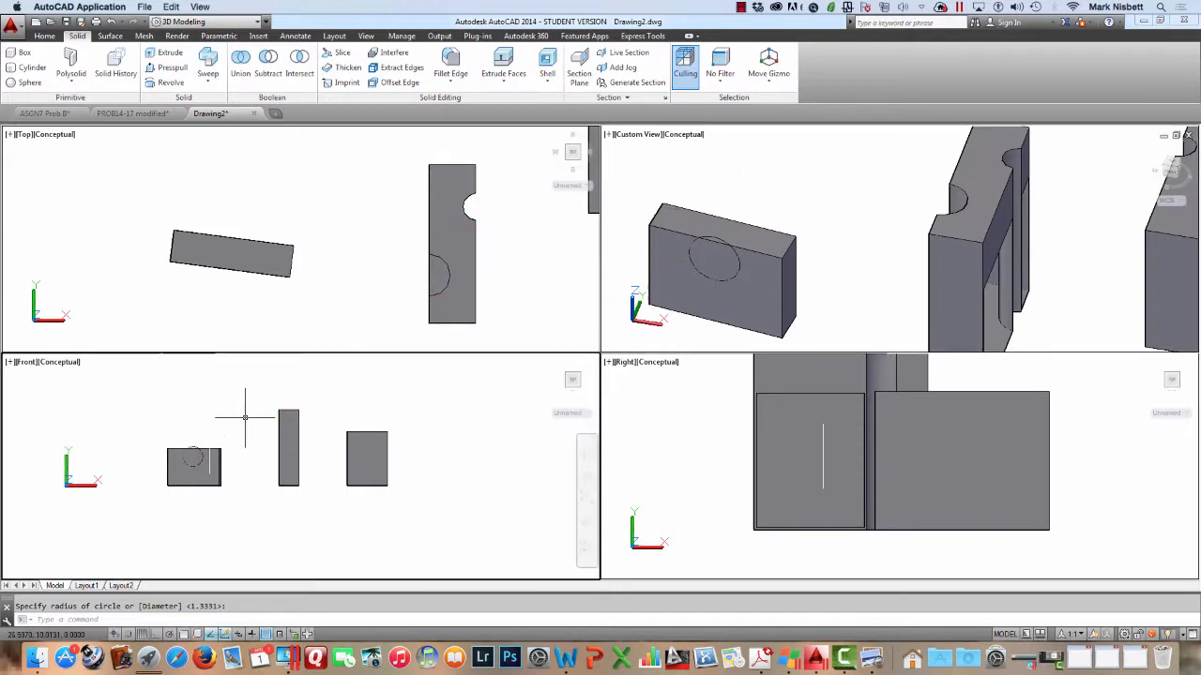
Erase the circle from the slab's front face
text(e)
key(Return)
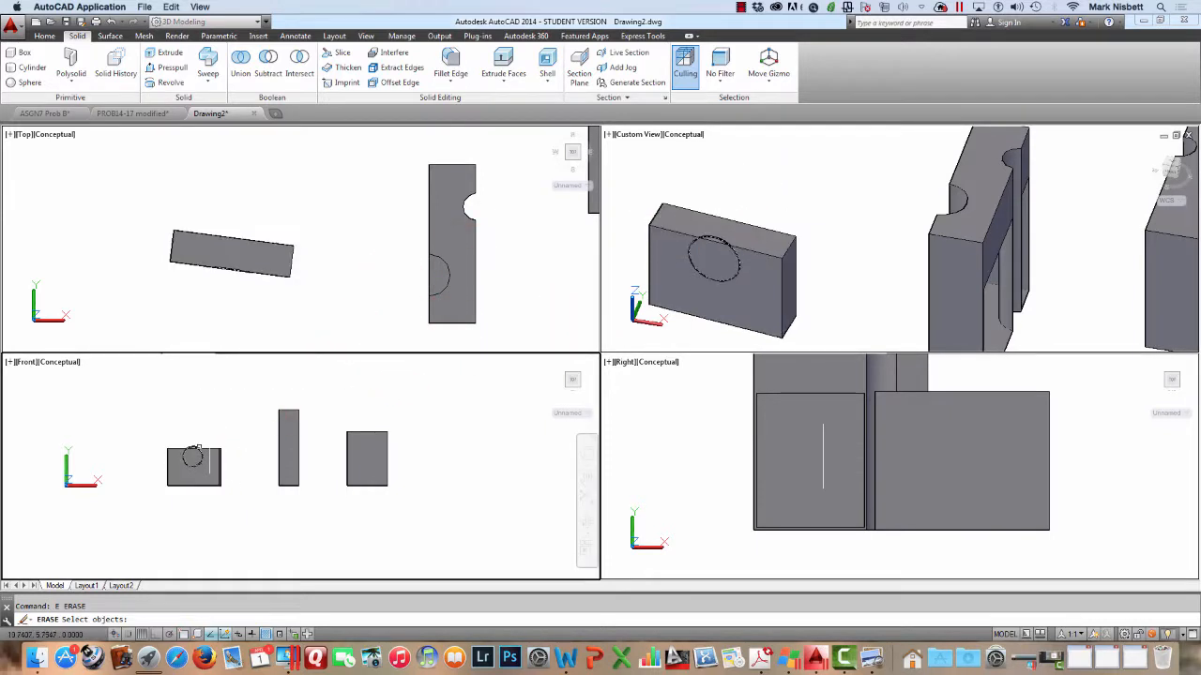
click(192, 457)
key(Return)
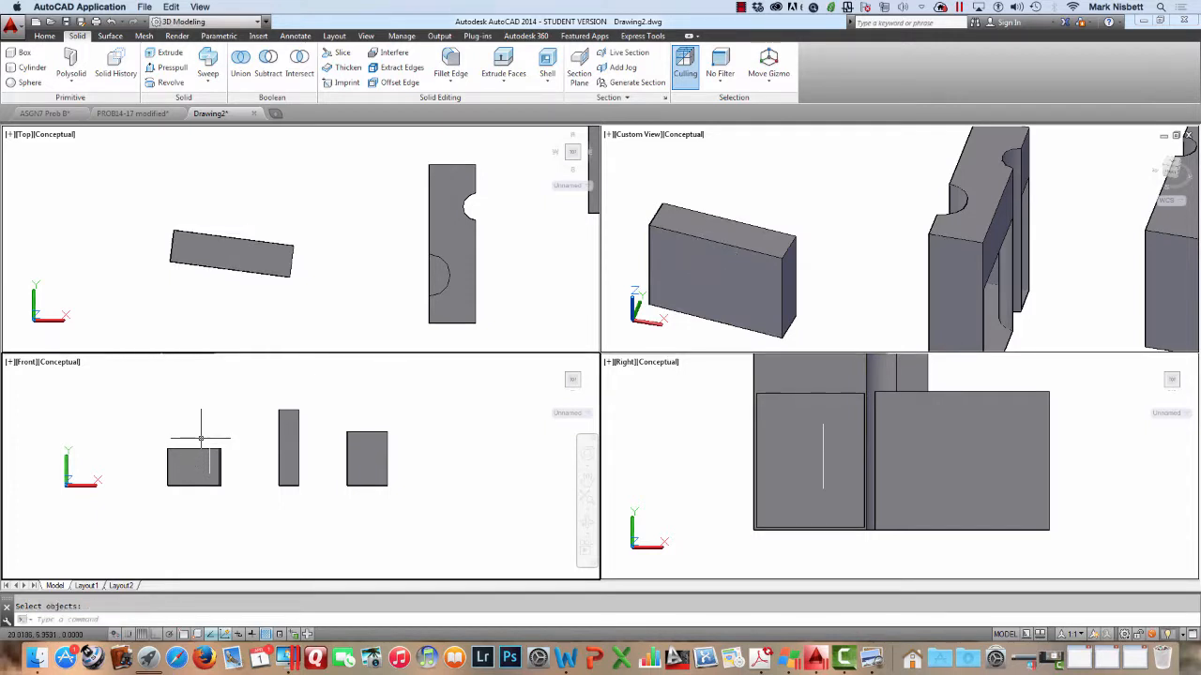
Create a horizontal cylinder from the front view, with its circular base overlapping the slab's upper edge
click(31, 69)
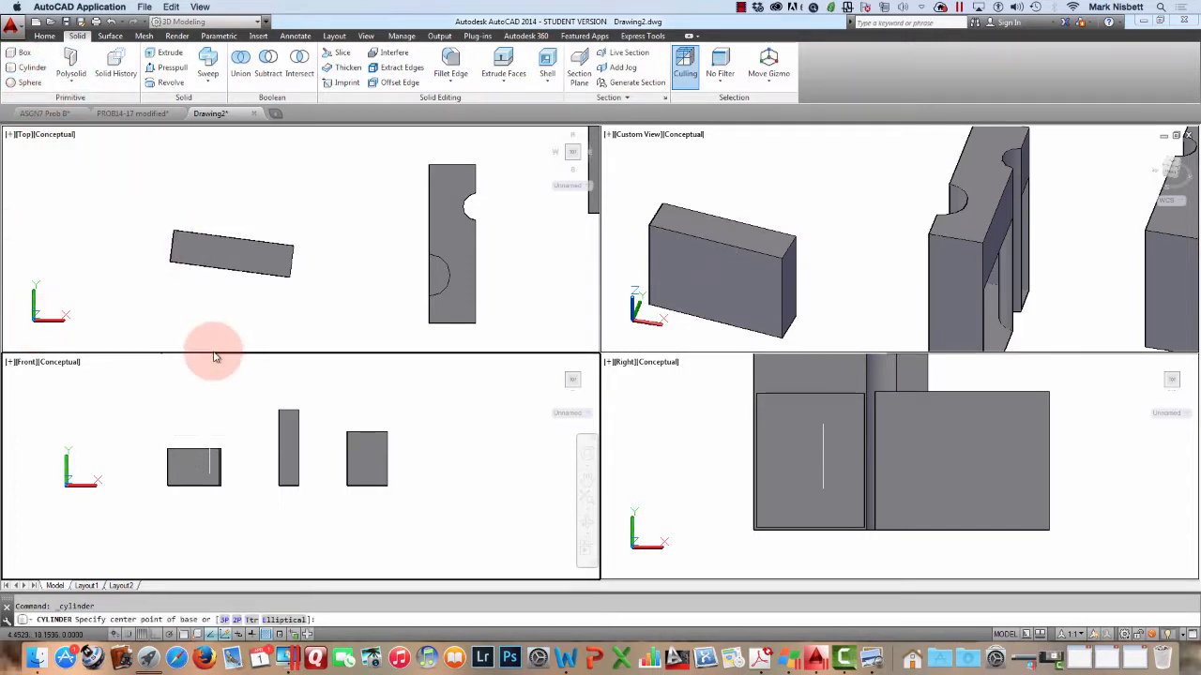
click(188, 452)
click(188, 444)
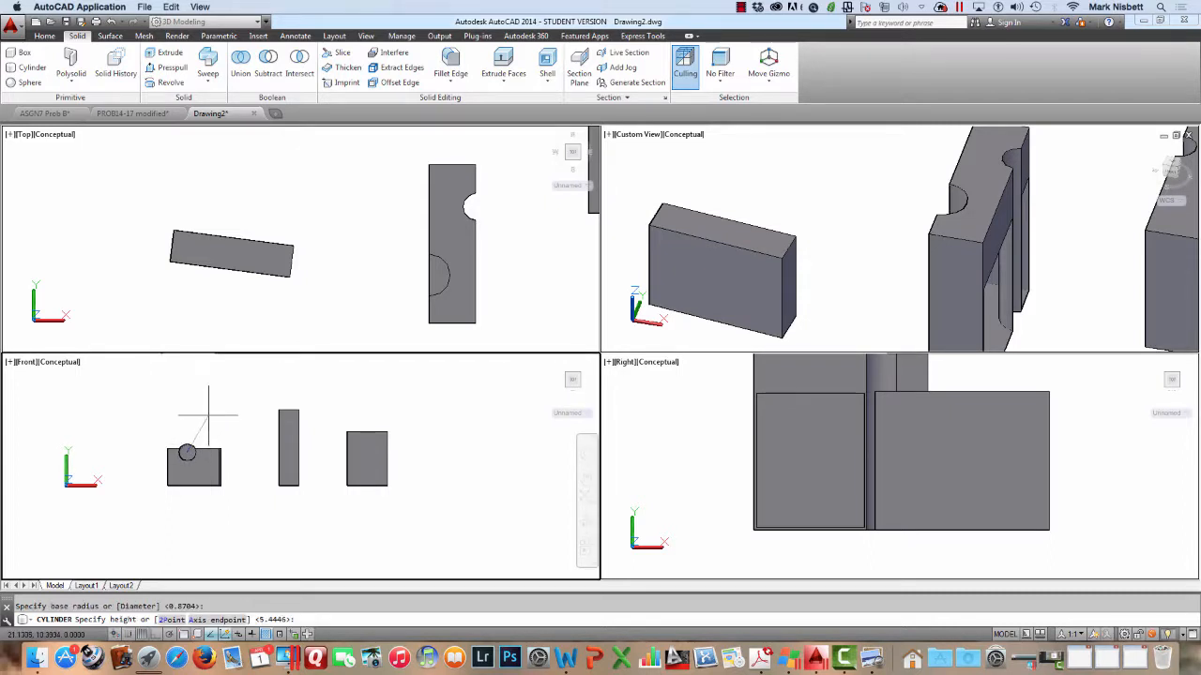
click(215, 412)
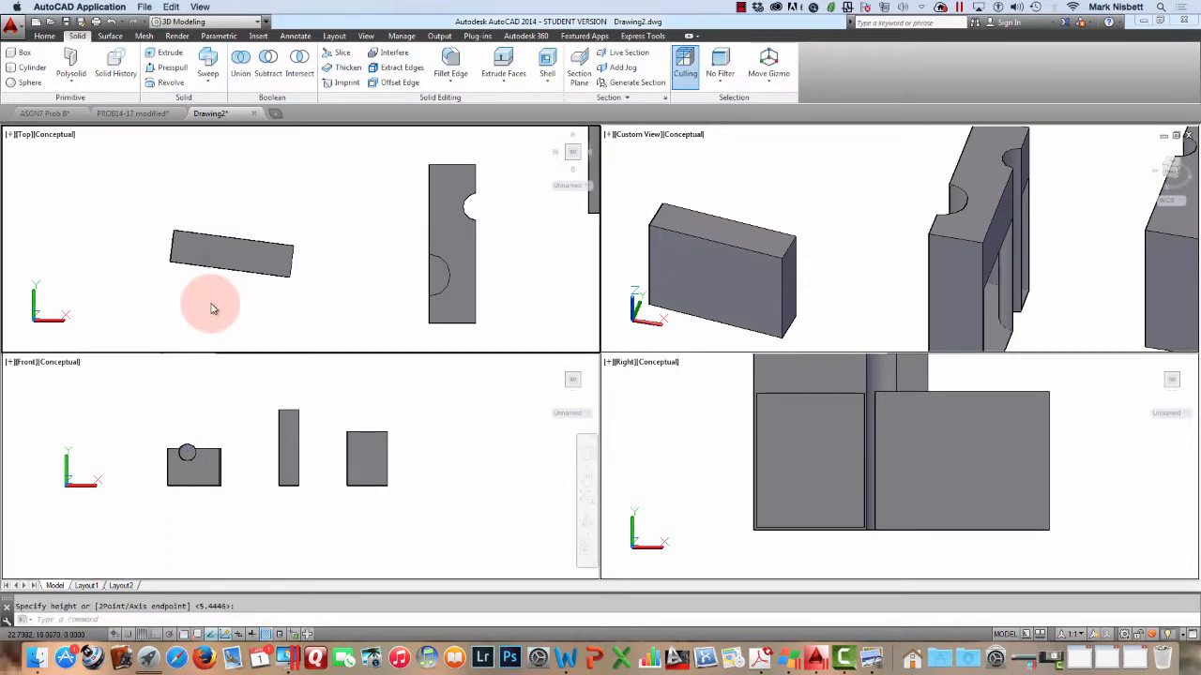
Move the cylinder in the top view toward the slab so that it crosses through the slab's upper edge
click(209, 254)
scroll(208, 275, down, 5)
scroll(210, 278, up, 3)
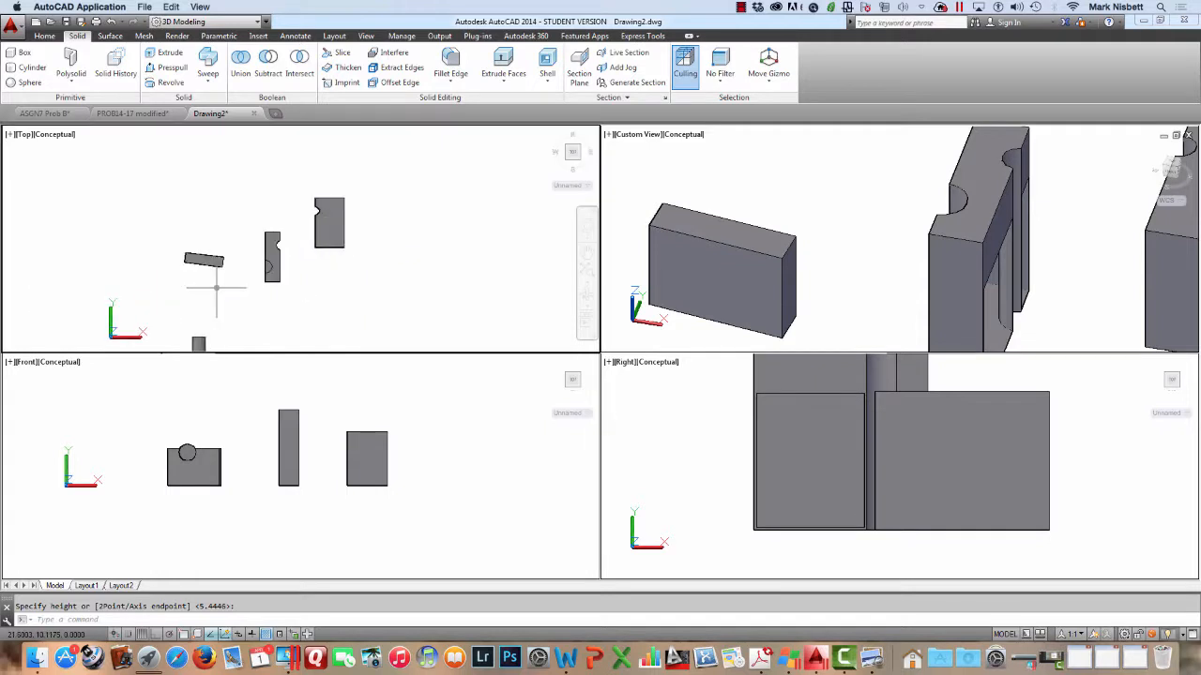
key(Return)
click(200, 342)
key(Return)
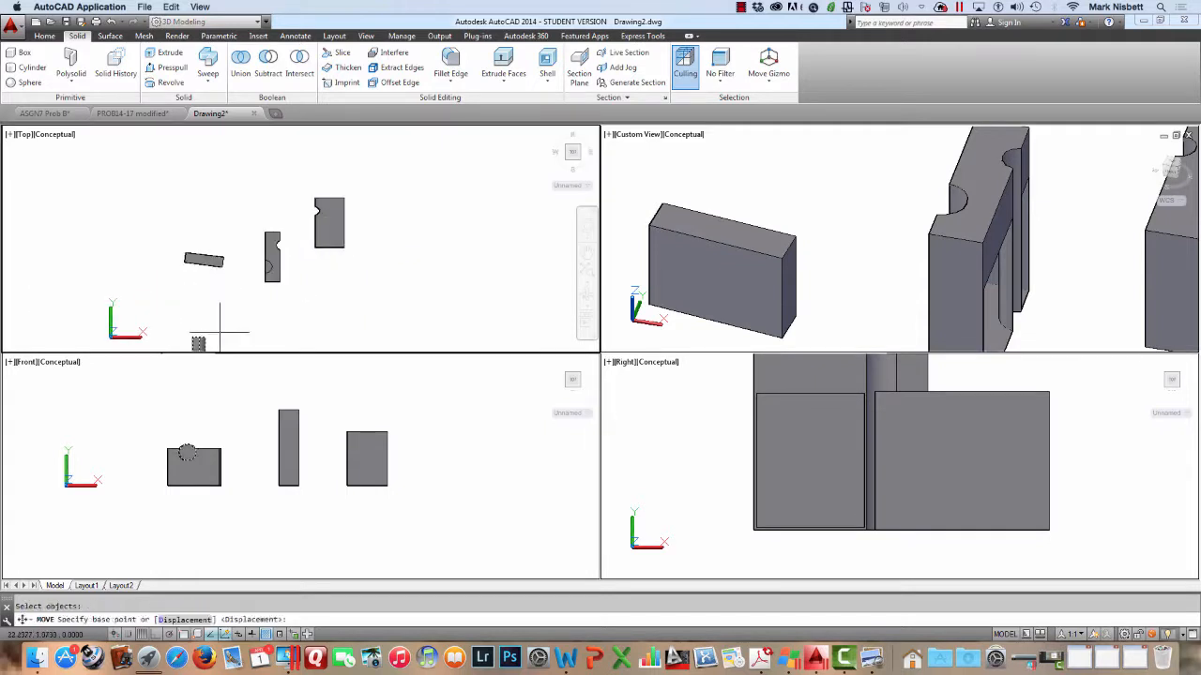
click(223, 334)
click(231, 259)
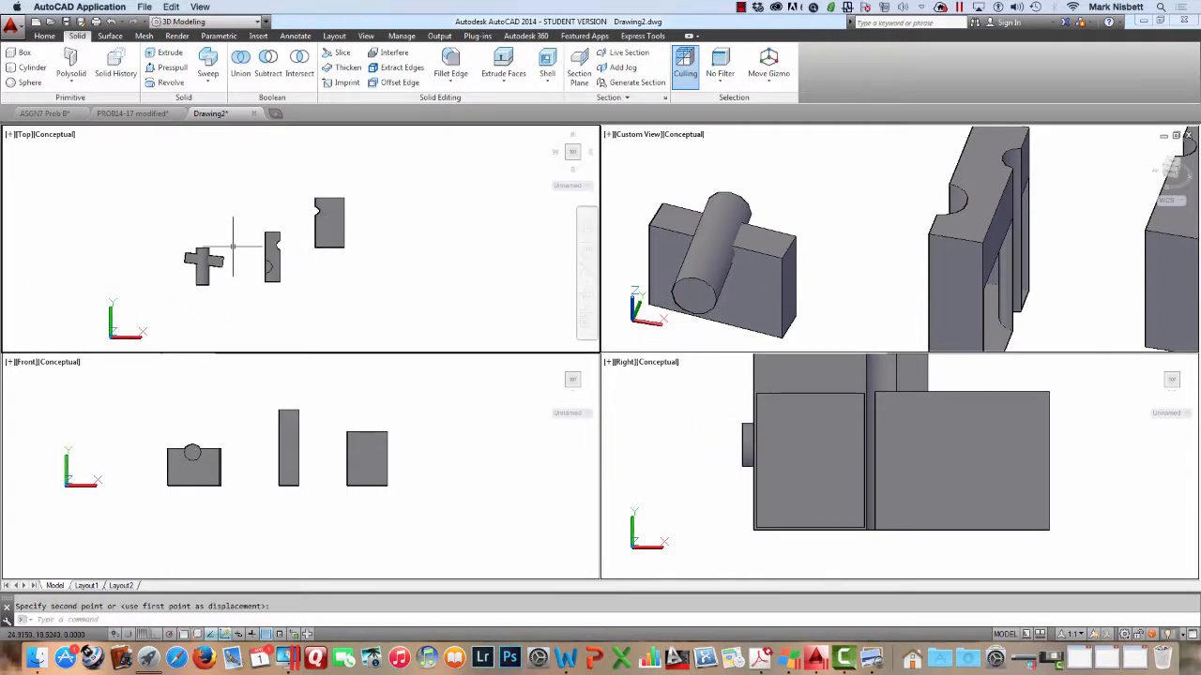
Run an interference check with the slab as the first set and the crossing cylinder as the second set
click(792, 200)
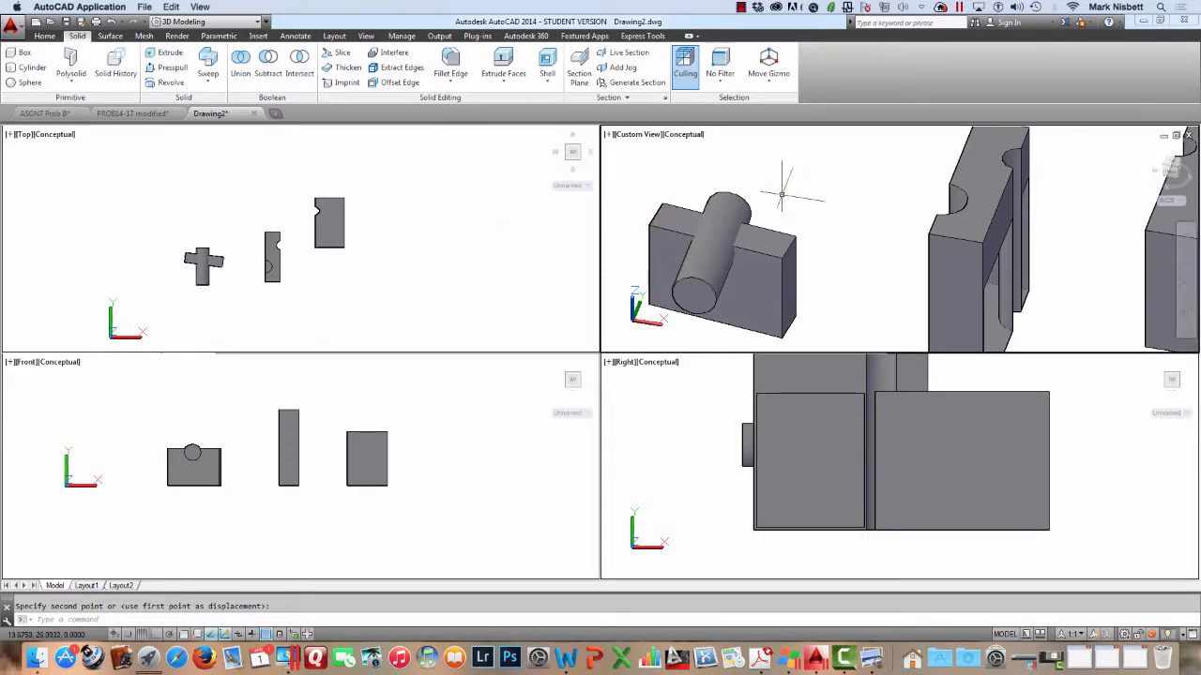
click(392, 53)
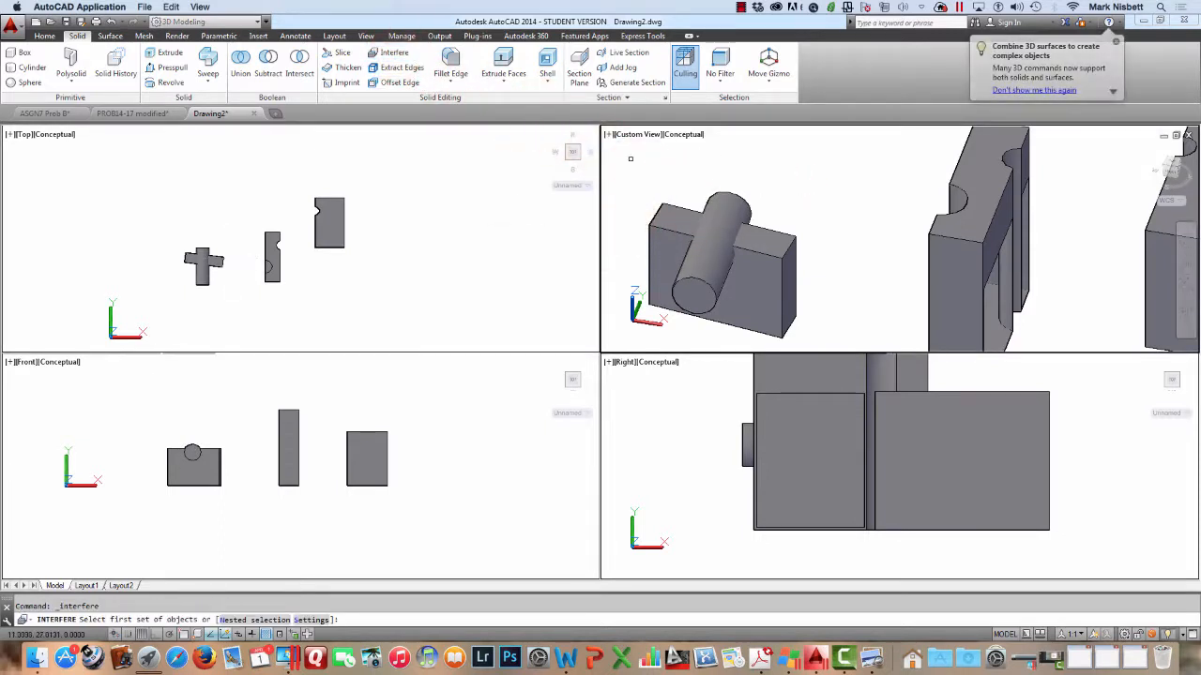
click(676, 204)
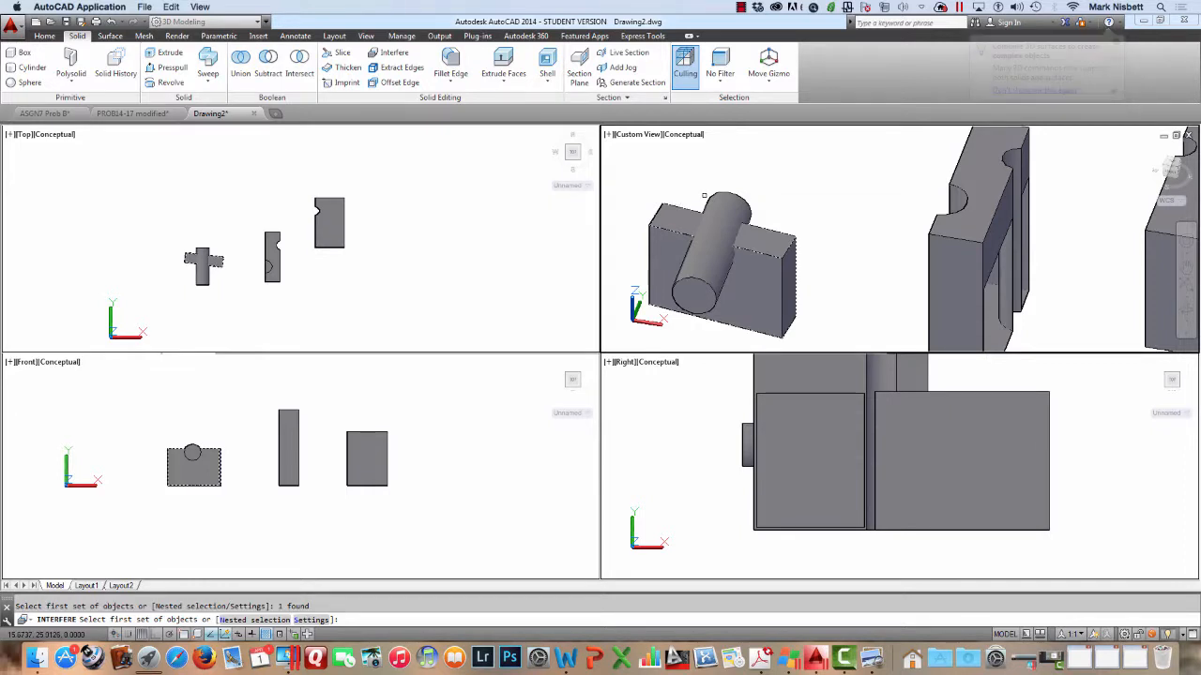
key(Return)
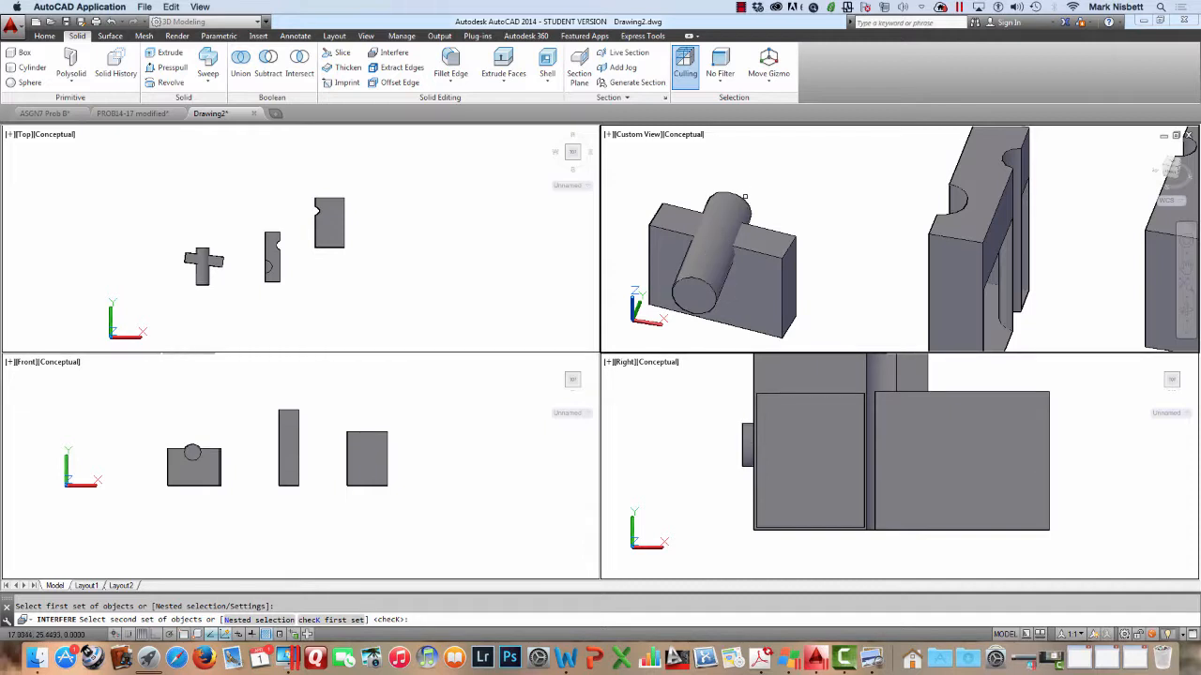
click(750, 193)
key(Return)
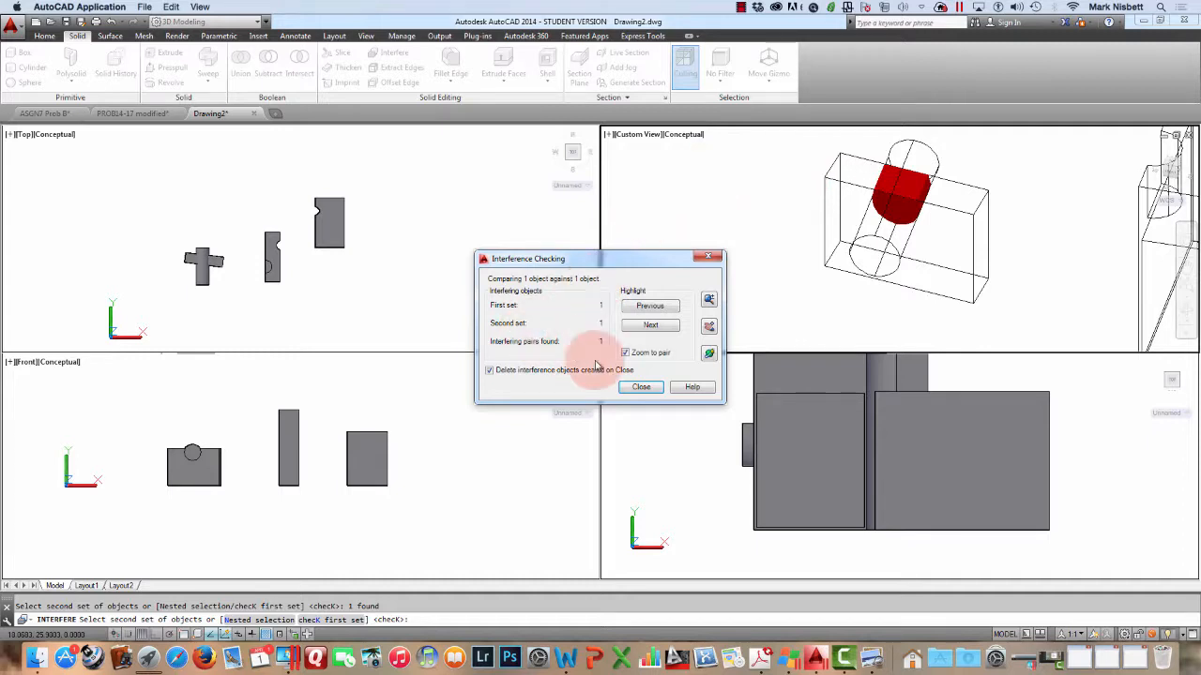
Highlight the interfering pair and close the interference check, deleting the interference object it created
click(663, 325)
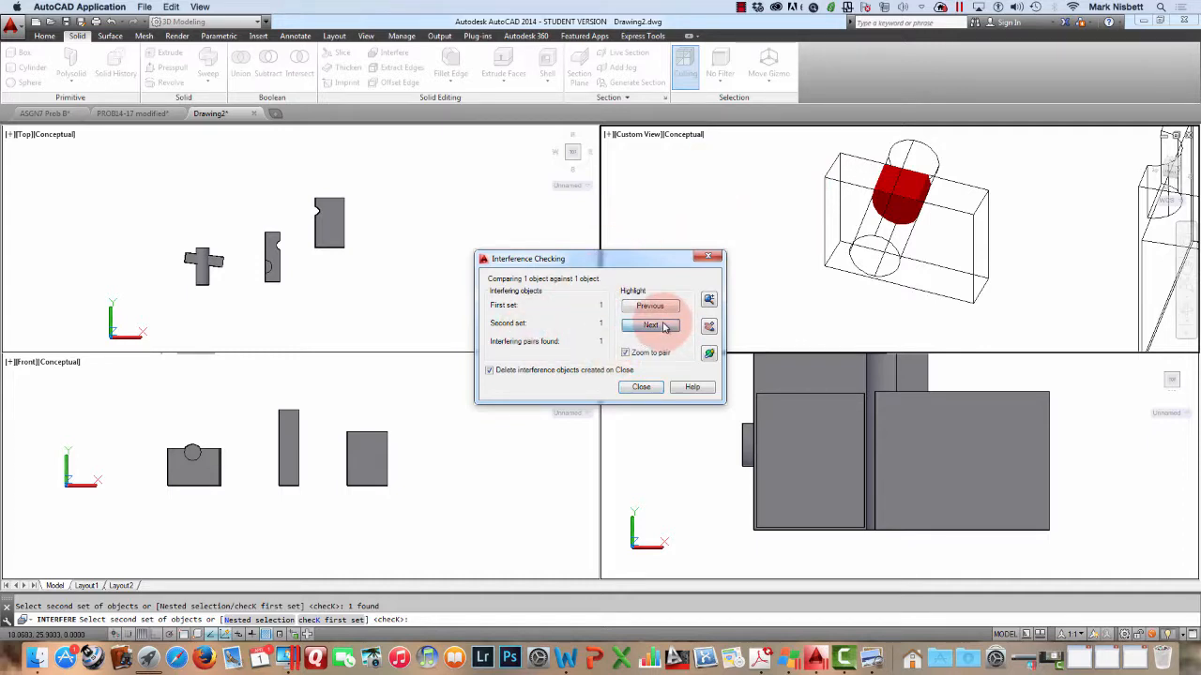
click(663, 327)
click(663, 325)
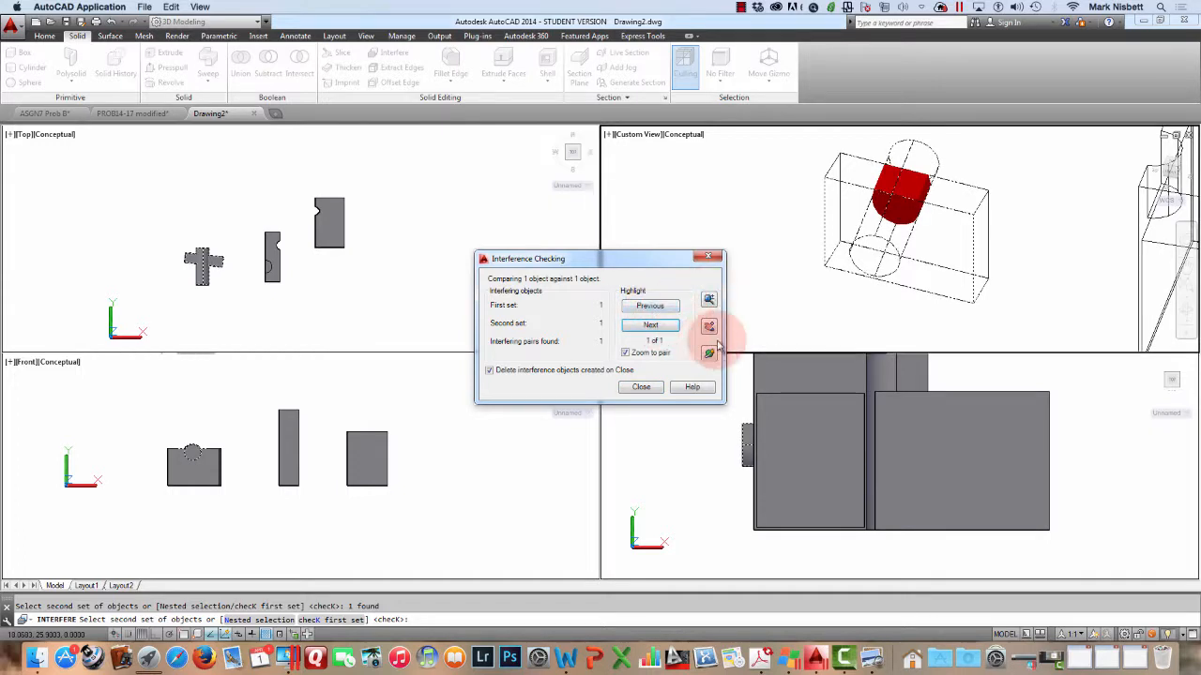
click(646, 386)
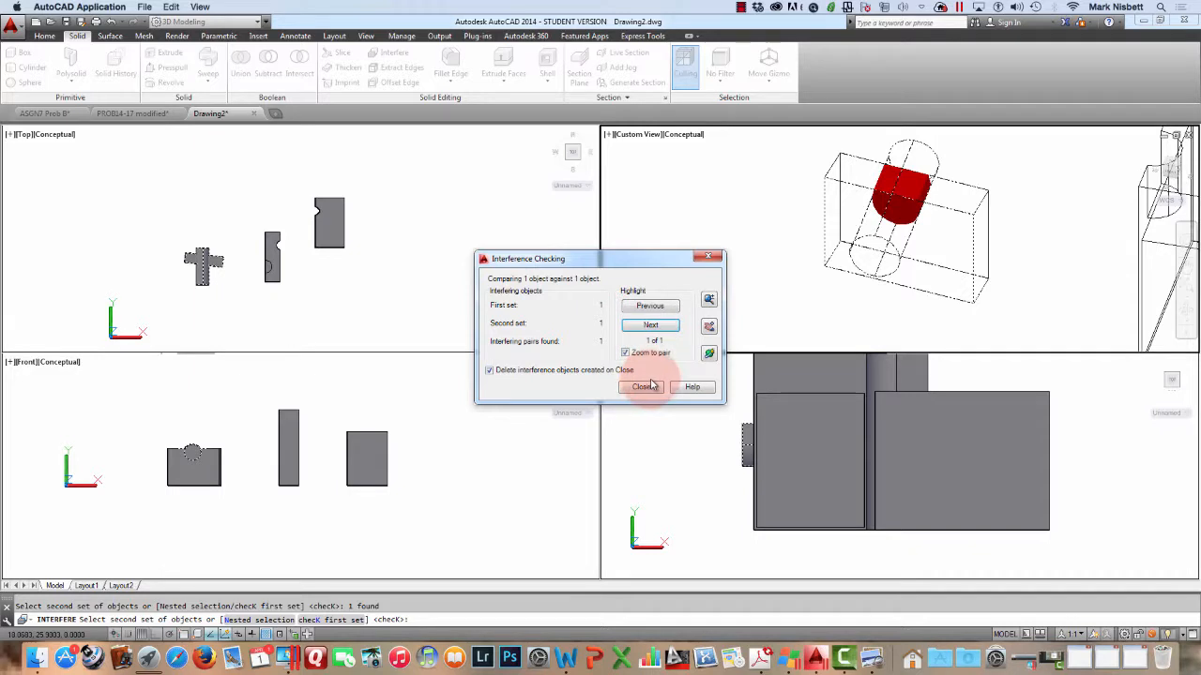
click(648, 386)
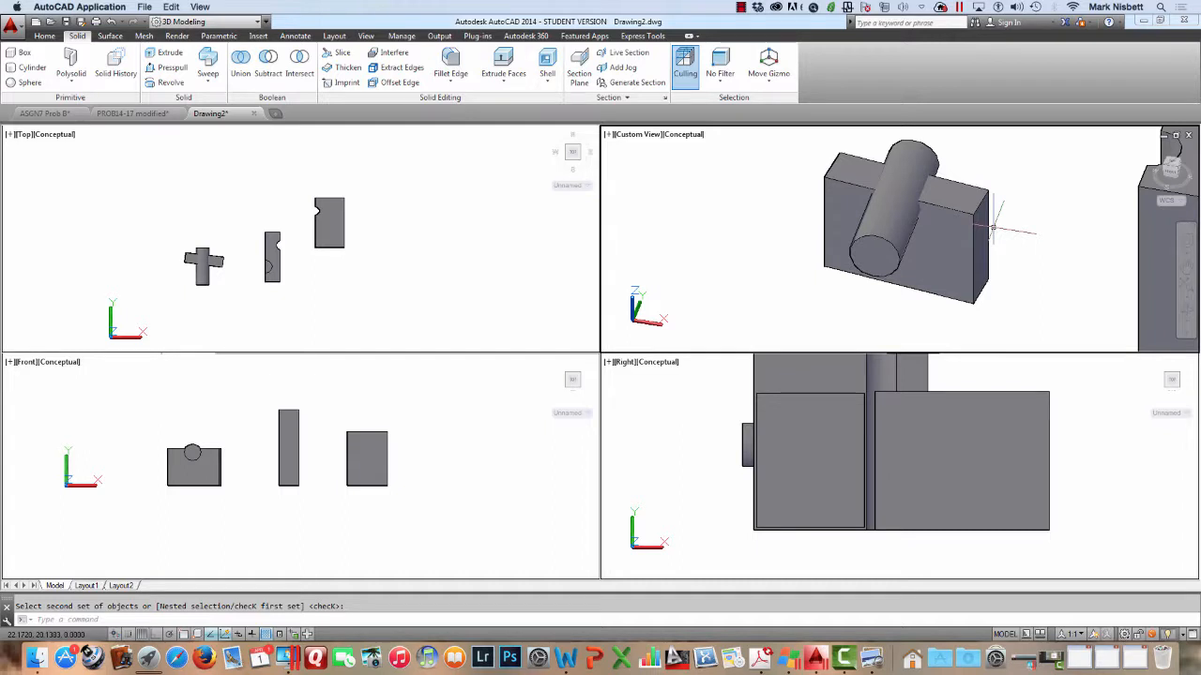
Erase the cylinder and the slab it crosses
click(485, 83)
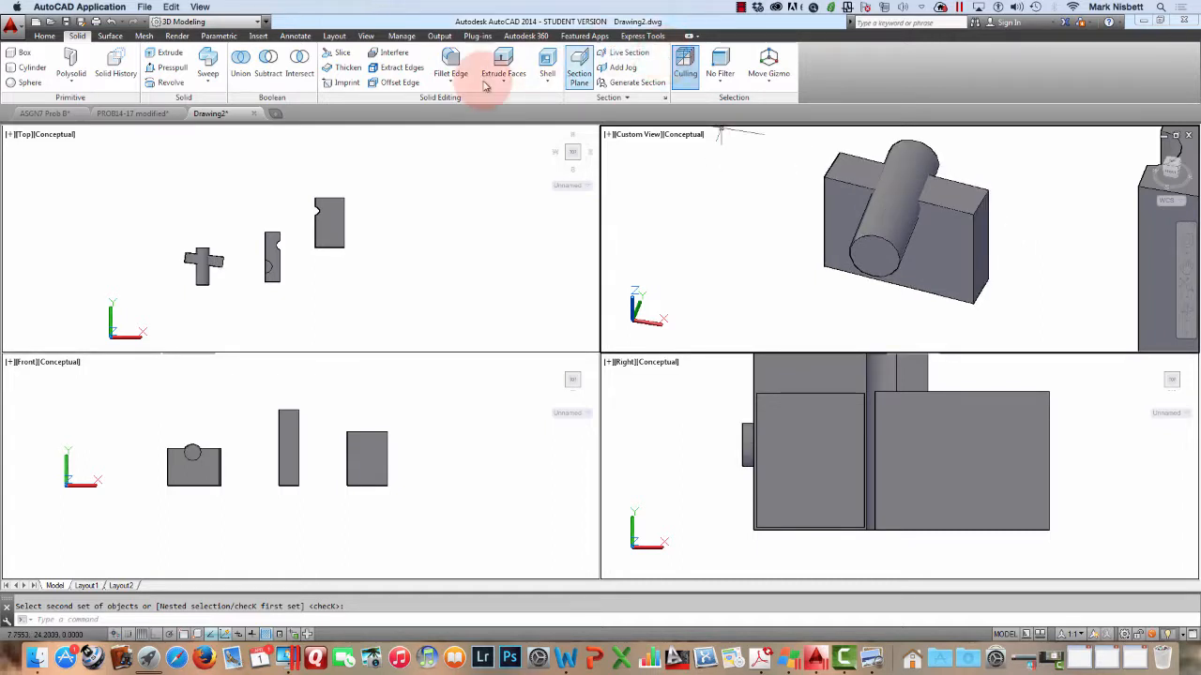
click(931, 162)
key(Delete)
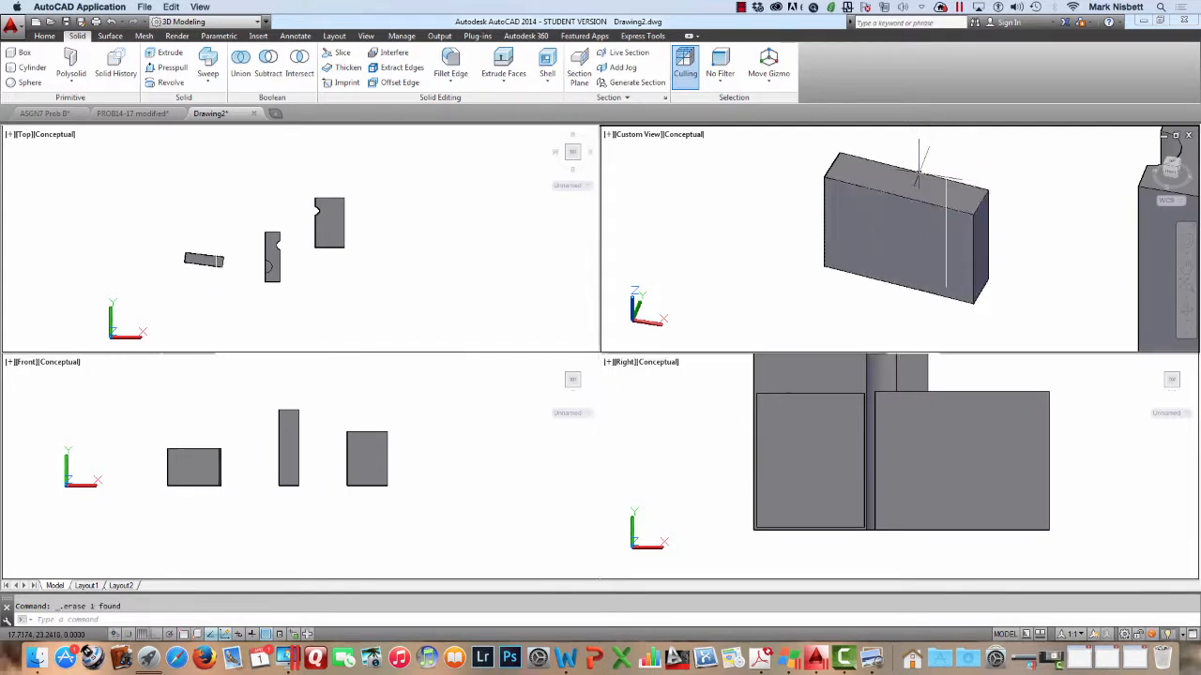
click(924, 174)
key(Delete)
click(551, 149)
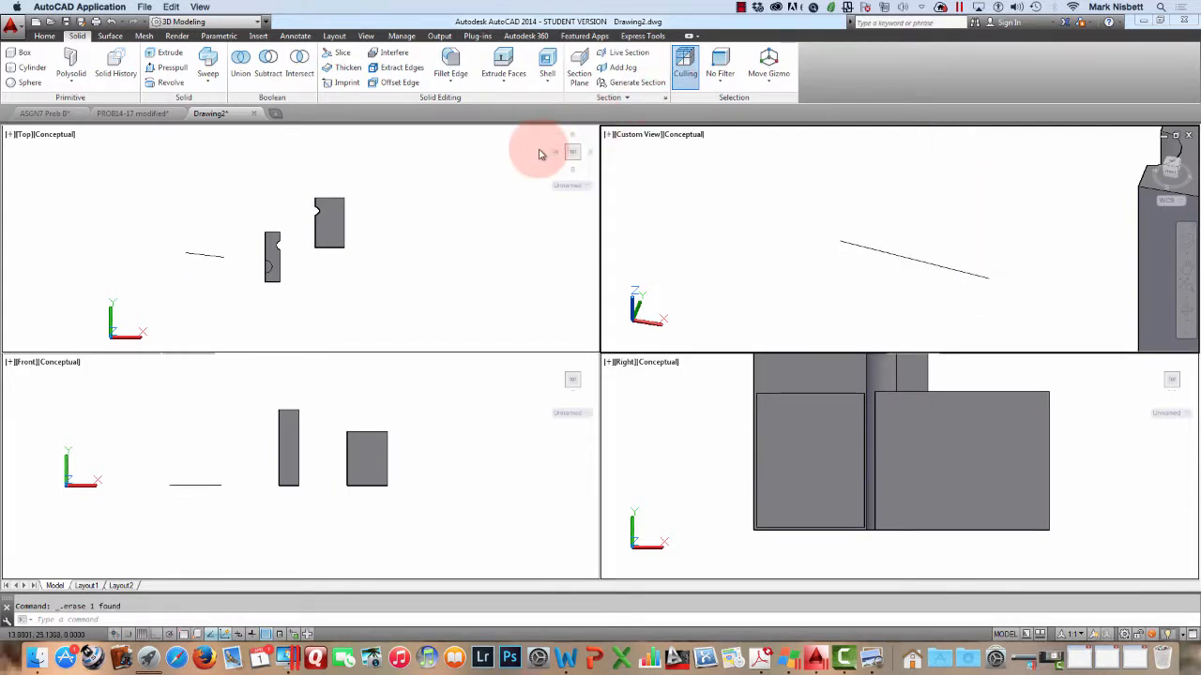
click(450, 86)
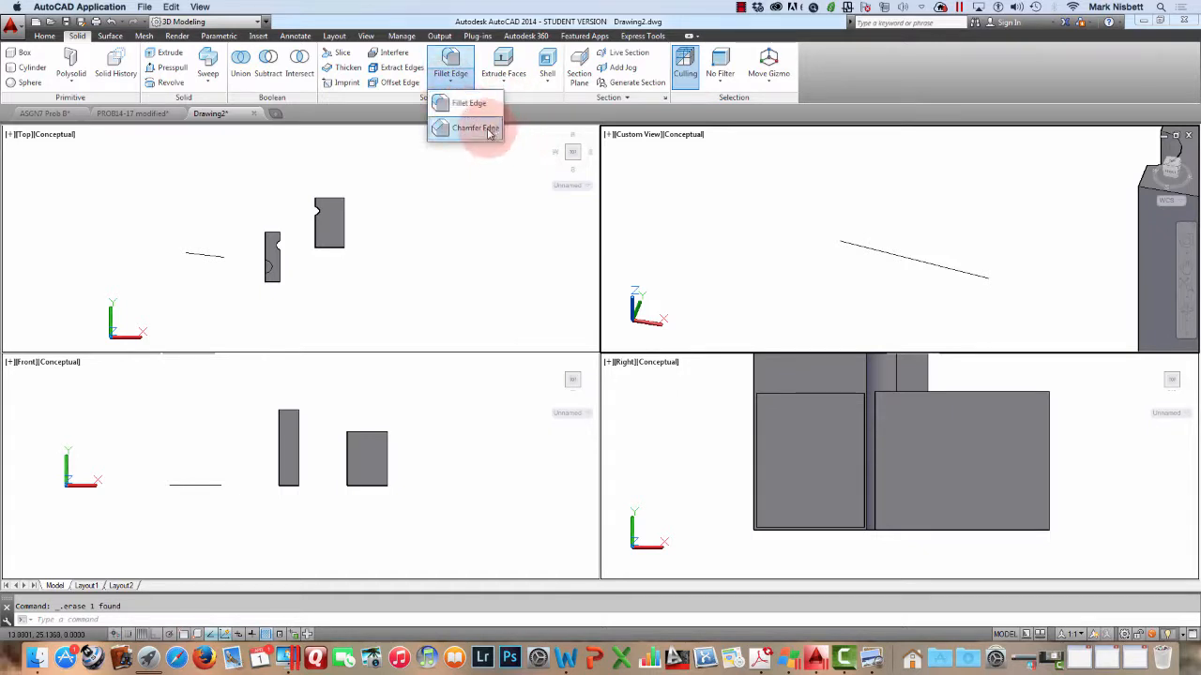
click(505, 81)
click(504, 83)
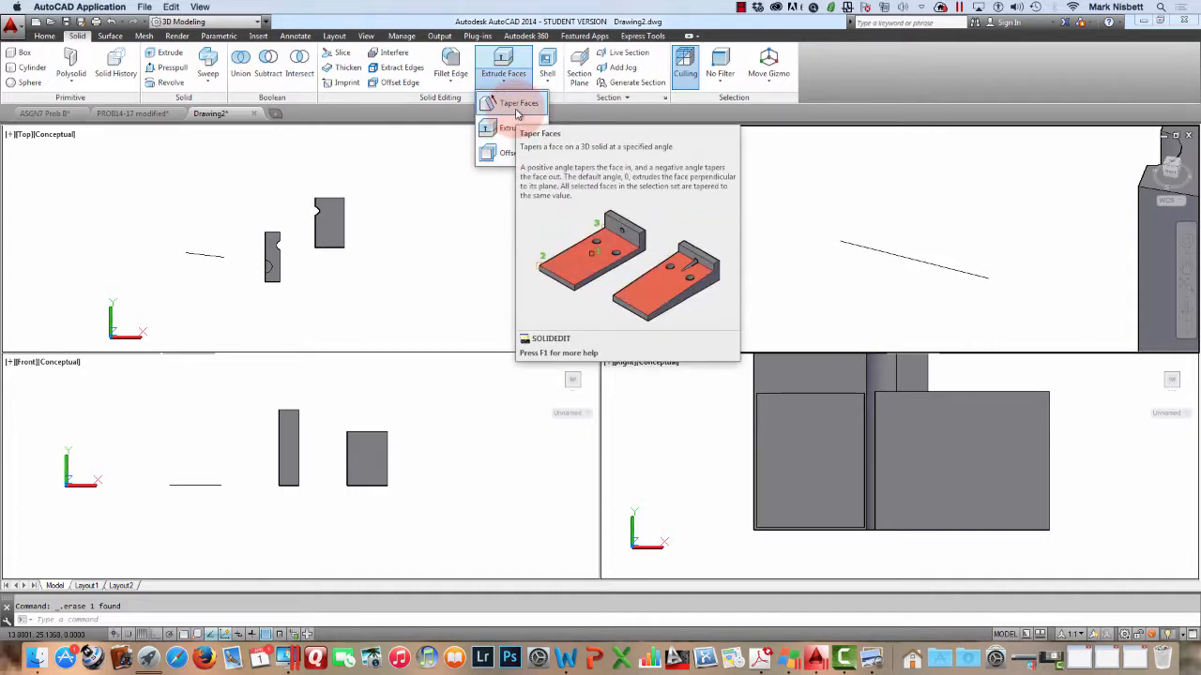
key(Escape)
click(362, 214)
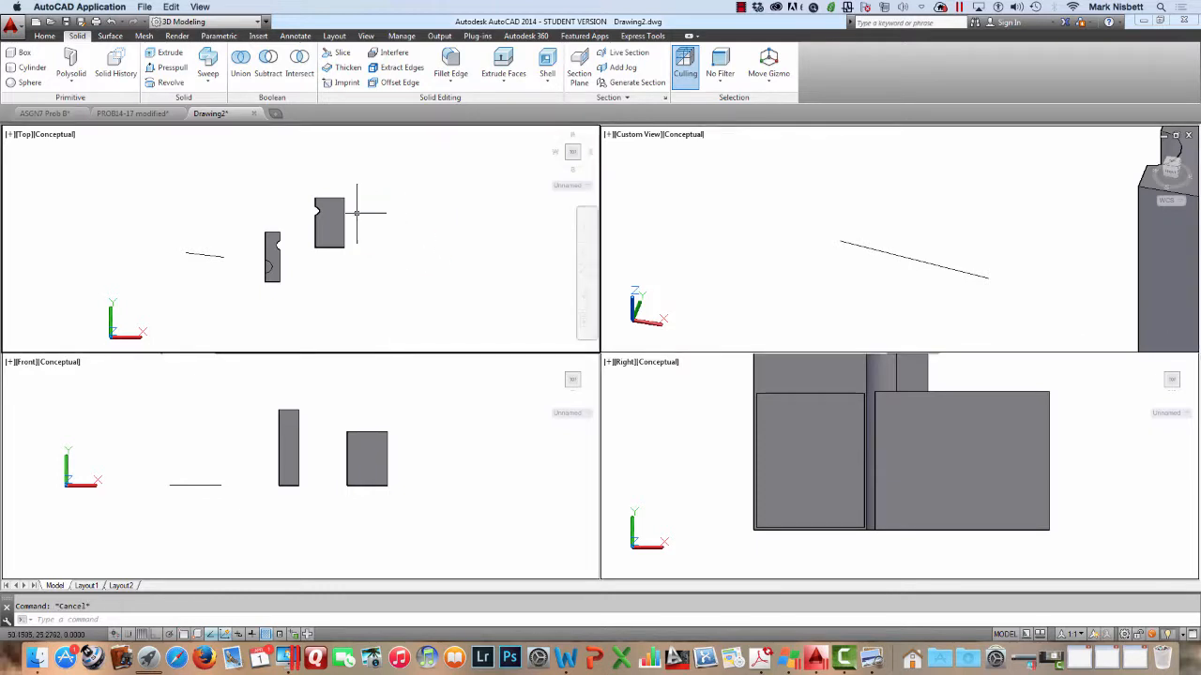
Taper the front face of the wide notched block by 15 degrees, with the taper axis running from the upper to the lower end of its vertical corner edge
click(840, 289)
middle_drag(1019, 254, 842, 241)
scroll(841, 240, down, 2)
middle_drag(928, 231, 761, 235)
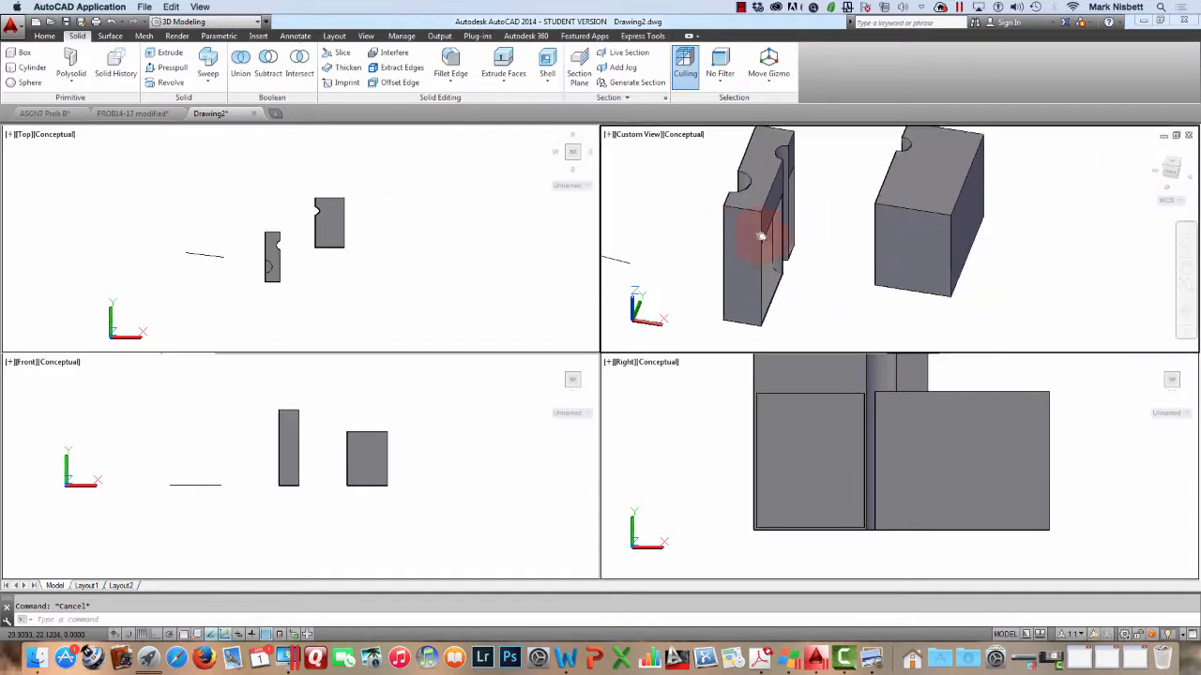
middle_drag(891, 230, 877, 231)
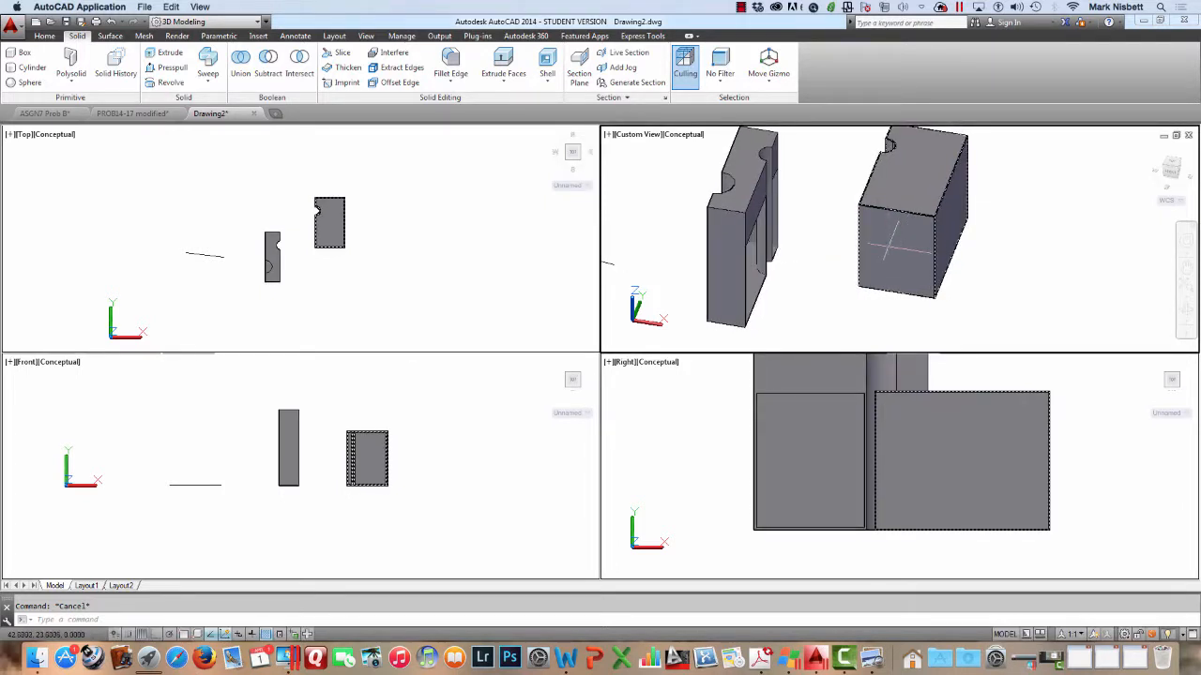
click(506, 82)
click(518, 103)
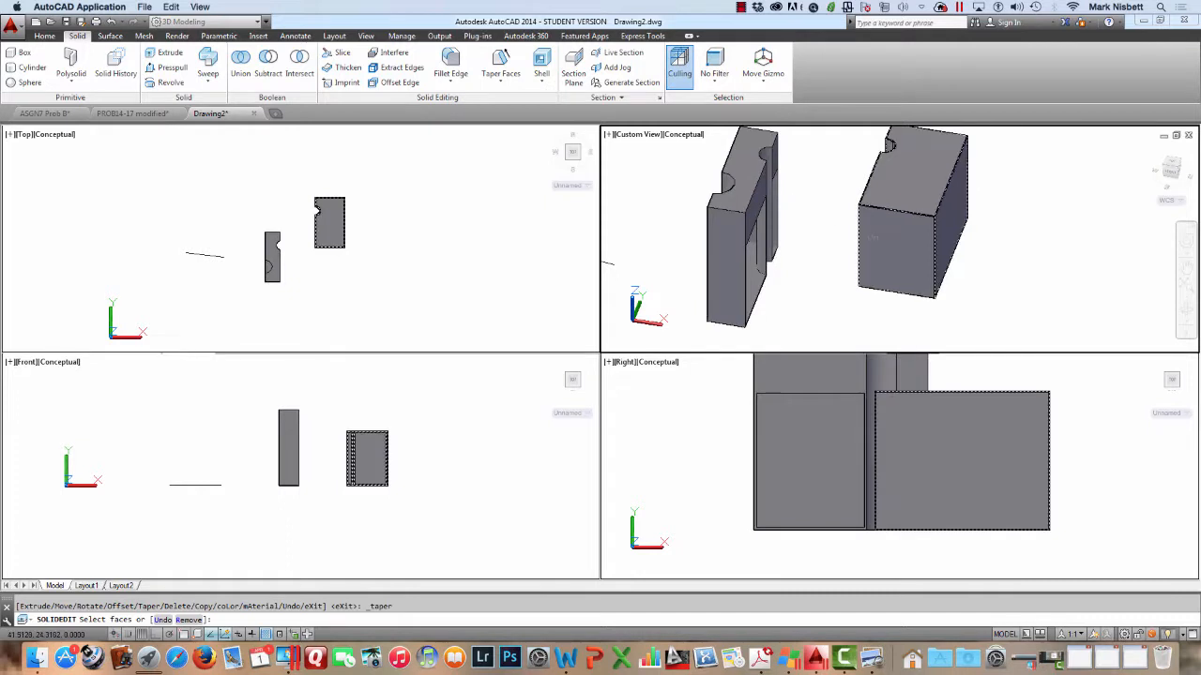
click(891, 243)
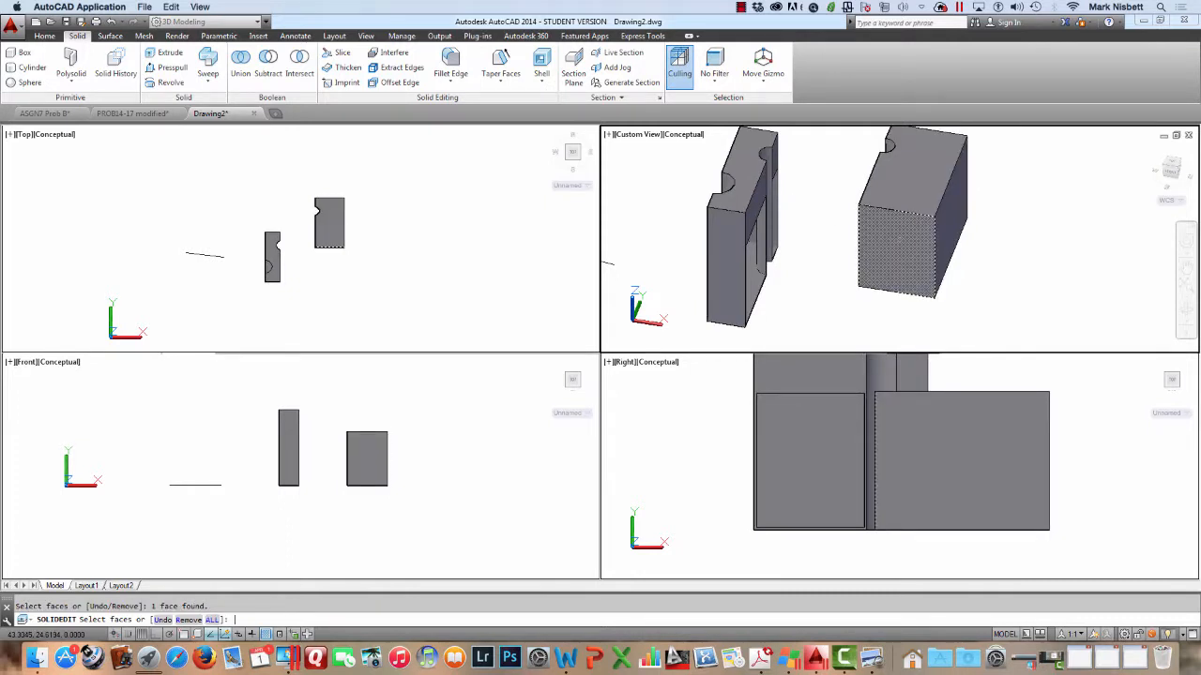
key(Return)
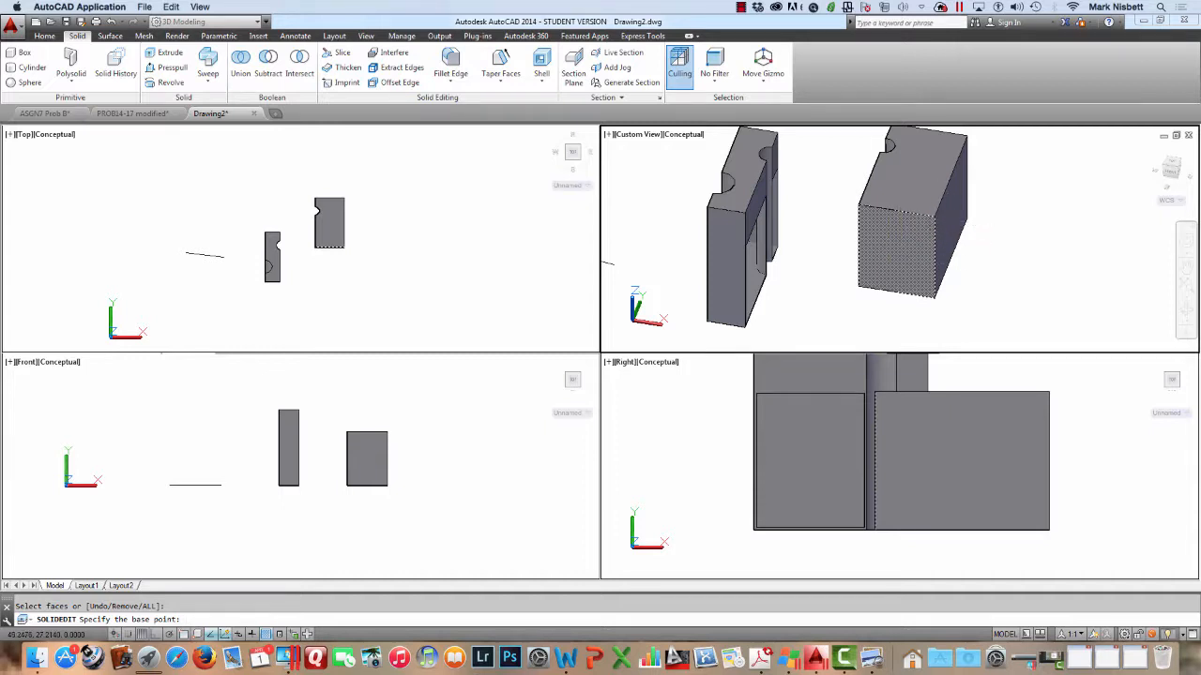
click(184, 635)
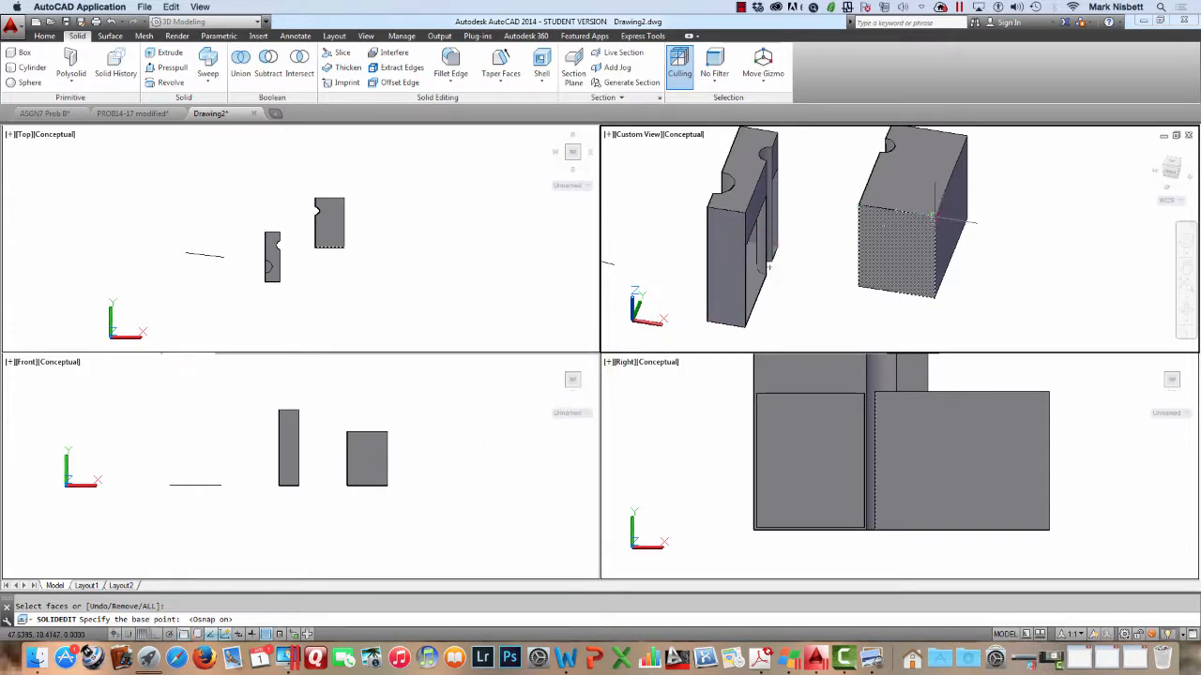
click(931, 218)
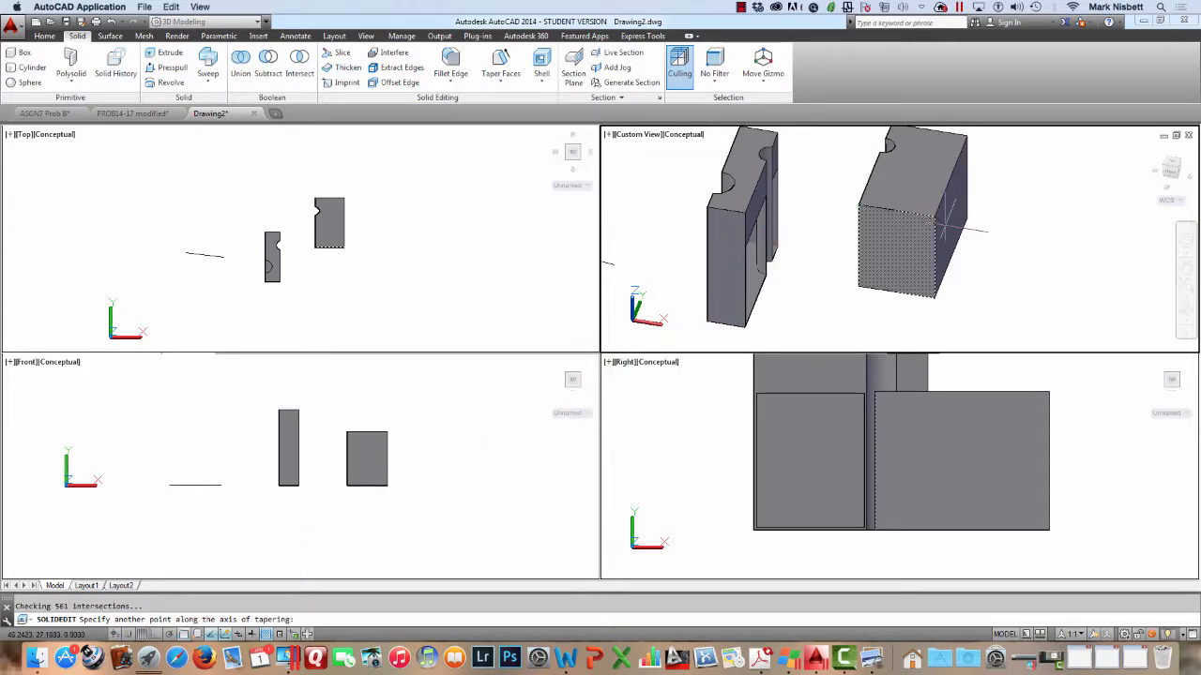
click(936, 297)
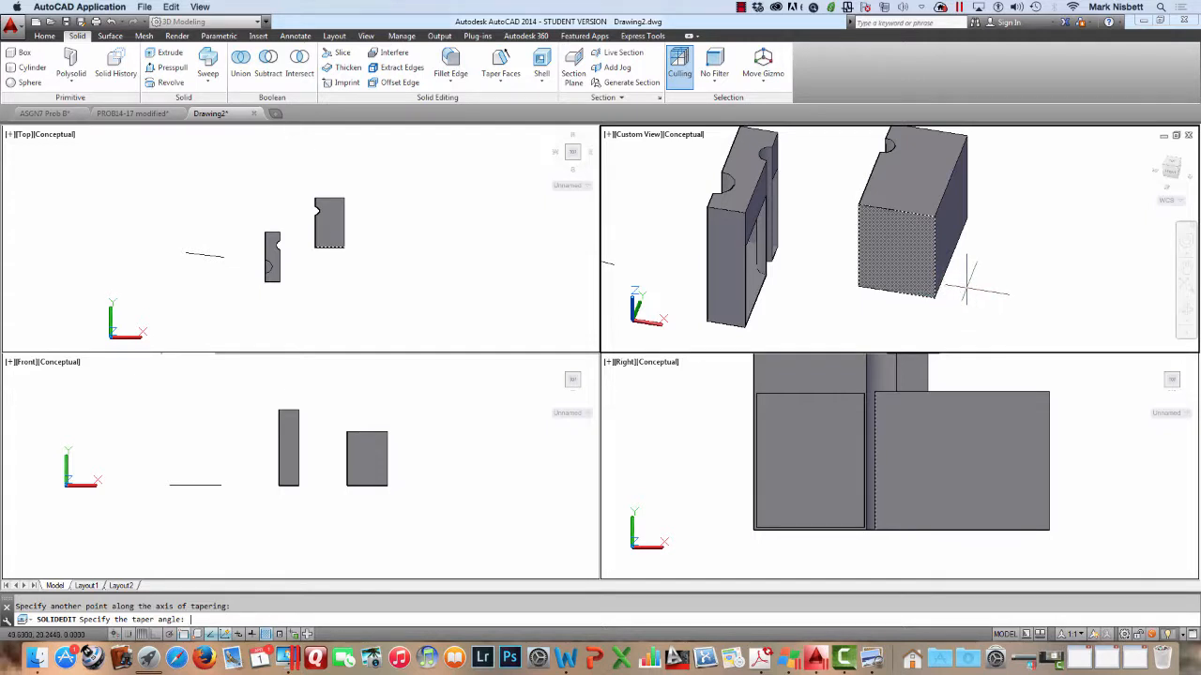
text(15)
key(Return)
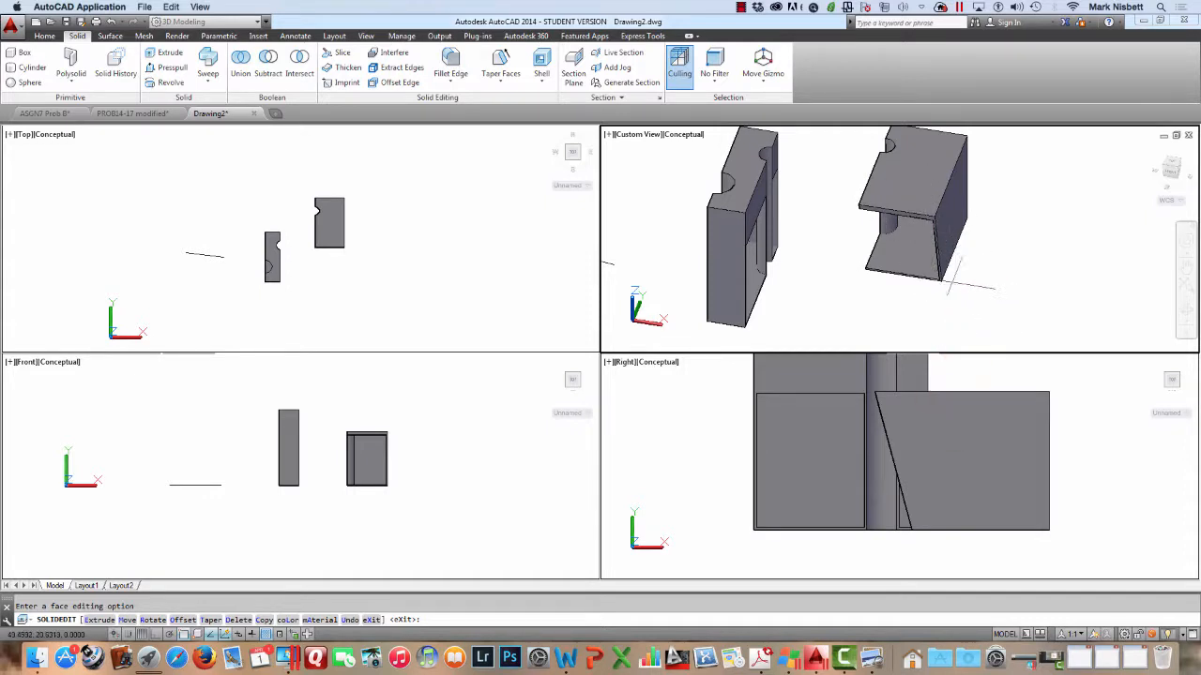
shift+middle_drag(966, 270, 994, 275)
click(510, 228)
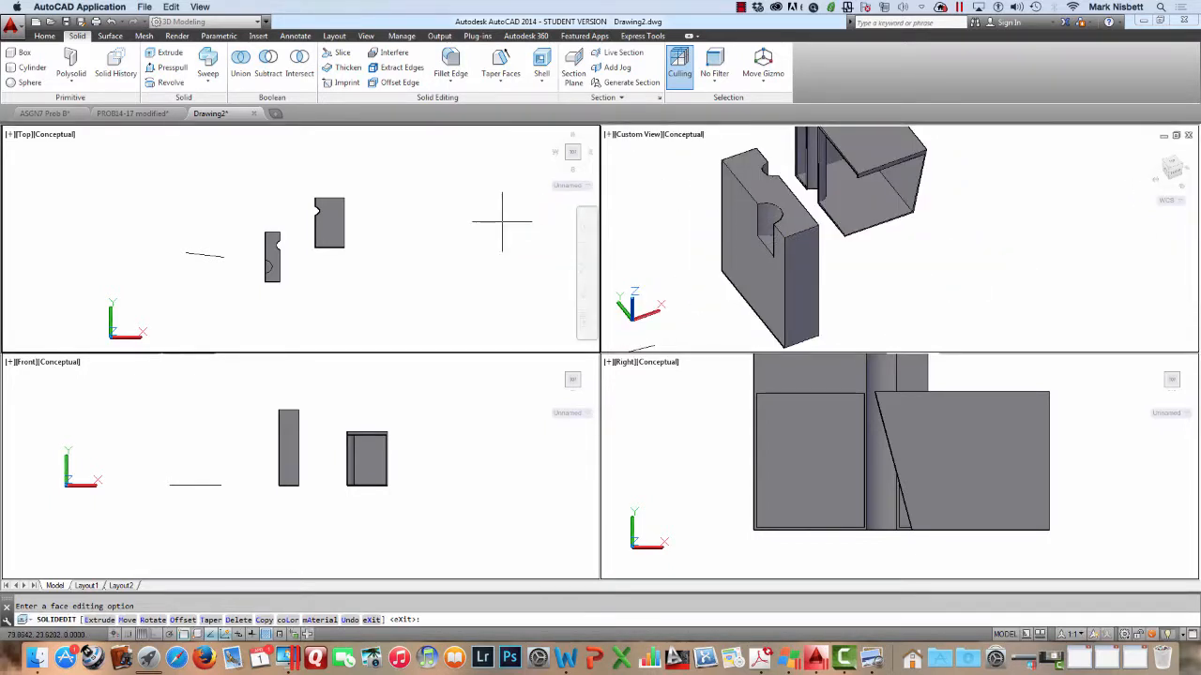
key(Escape)
Erase all remaining objects, including the tapered block, the slotted block and the leftover line
text(e)
key(Return)
click(408, 155)
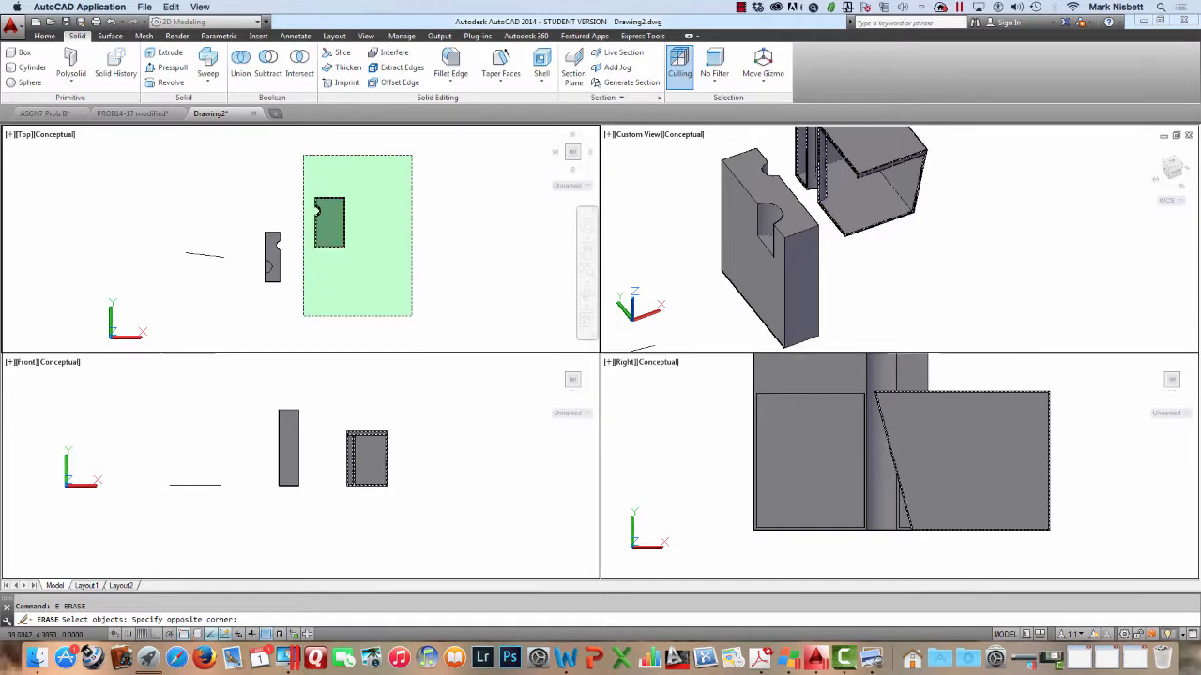
click(178, 305)
key(Return)
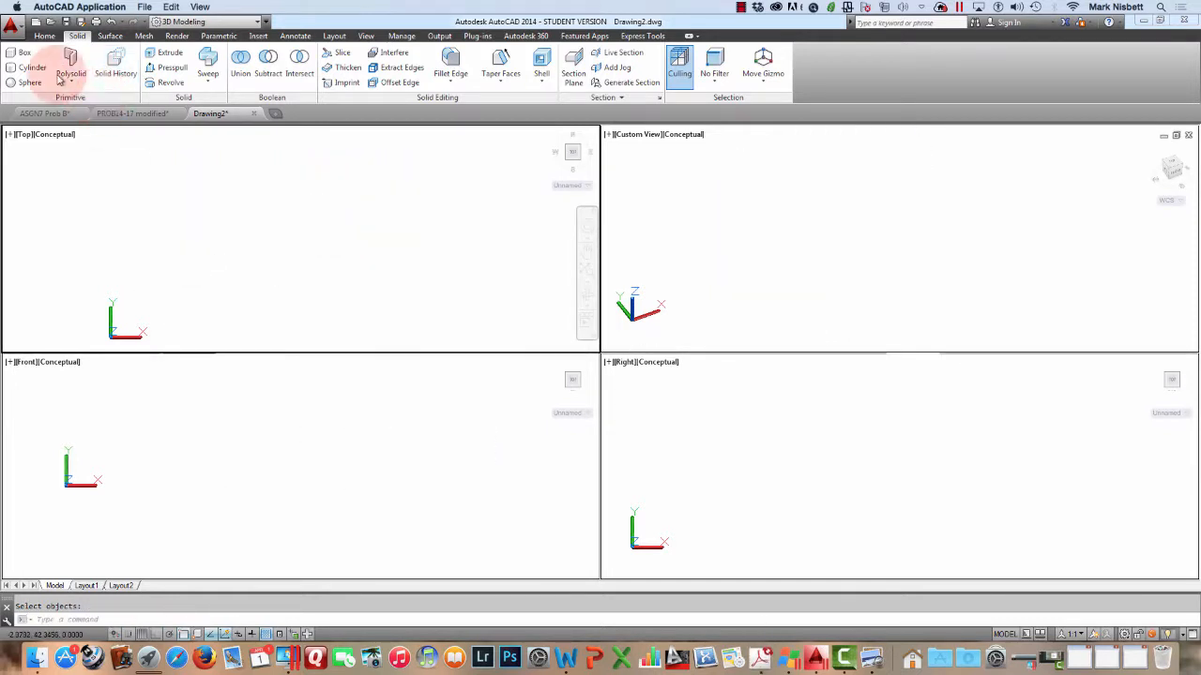
Create a low, wide rectangular box, placing its base in the top view and setting its height freehand
click(20, 53)
click(206, 182)
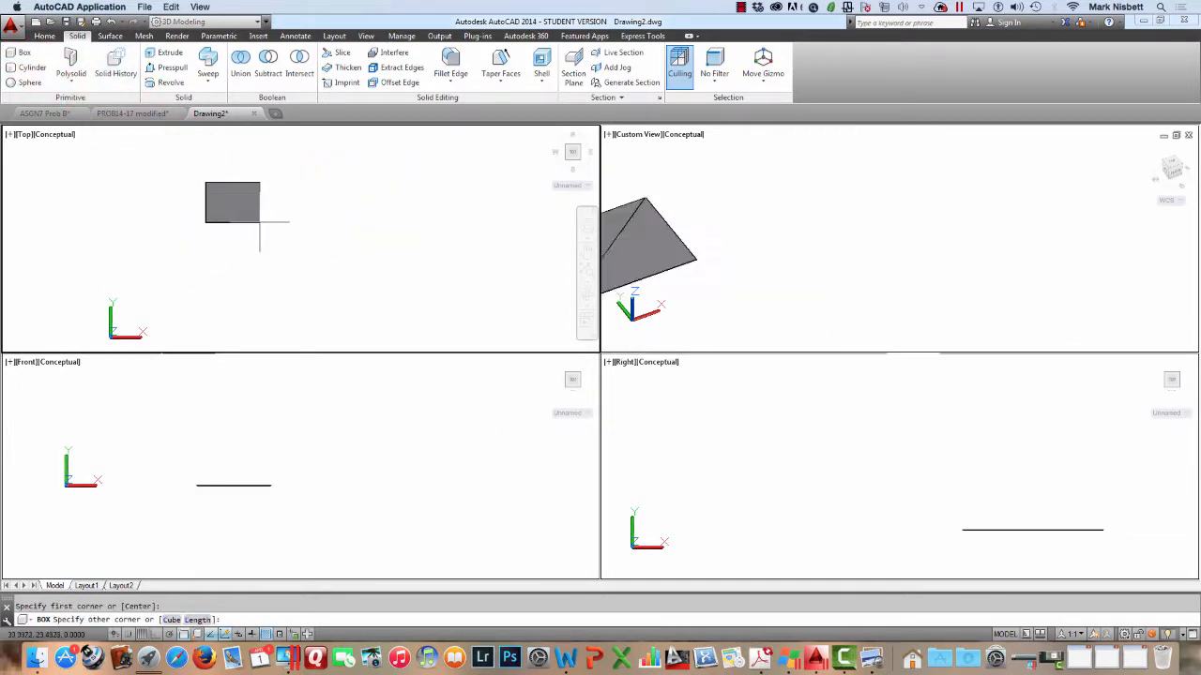
click(313, 263)
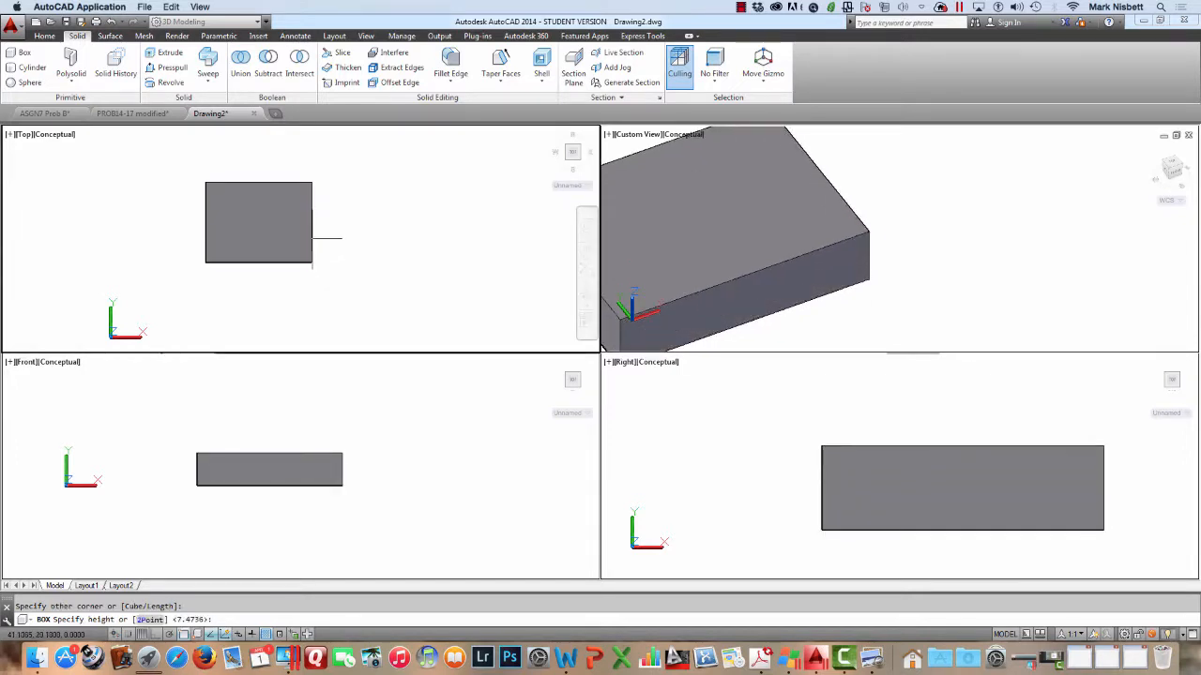
click(871, 272)
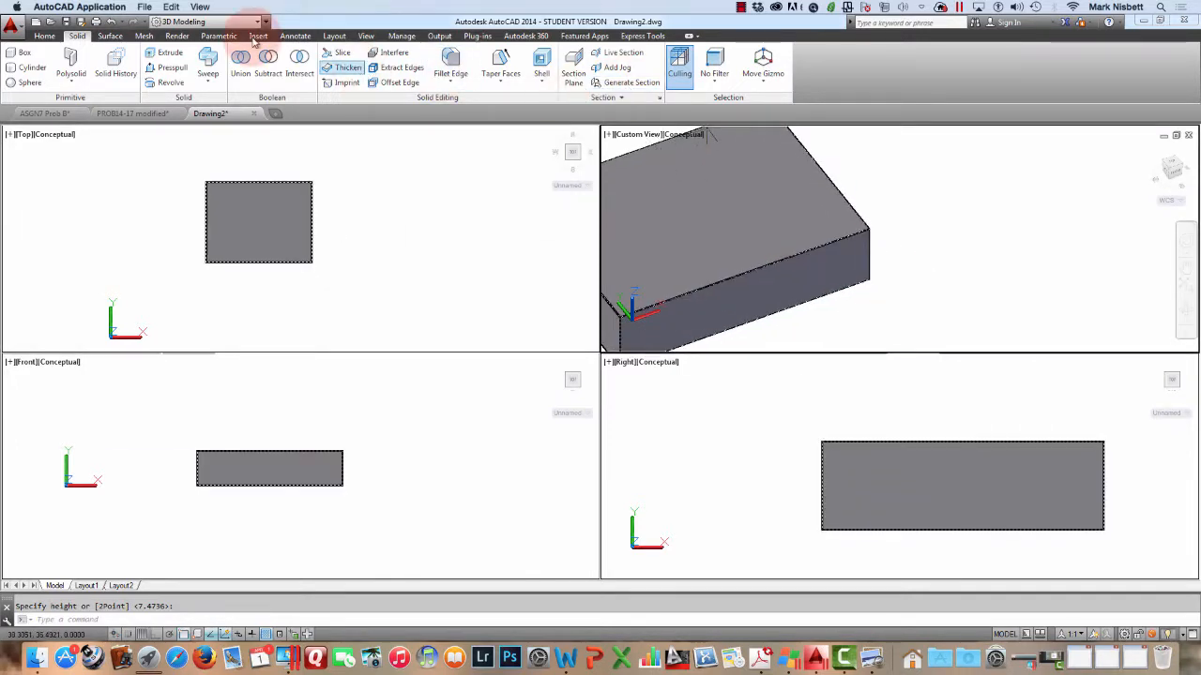
Change the four-viewport layout to a single viewport showing the box in the custom 3D view, with the solid editing tools available
click(49, 36)
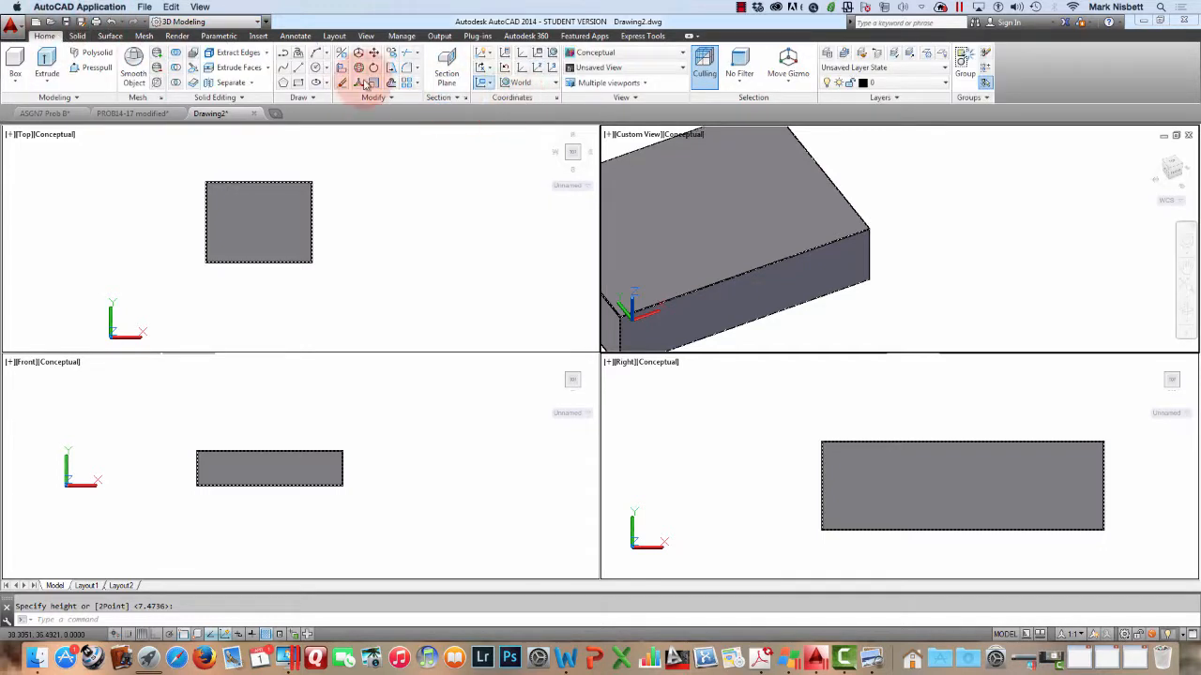
click(608, 83)
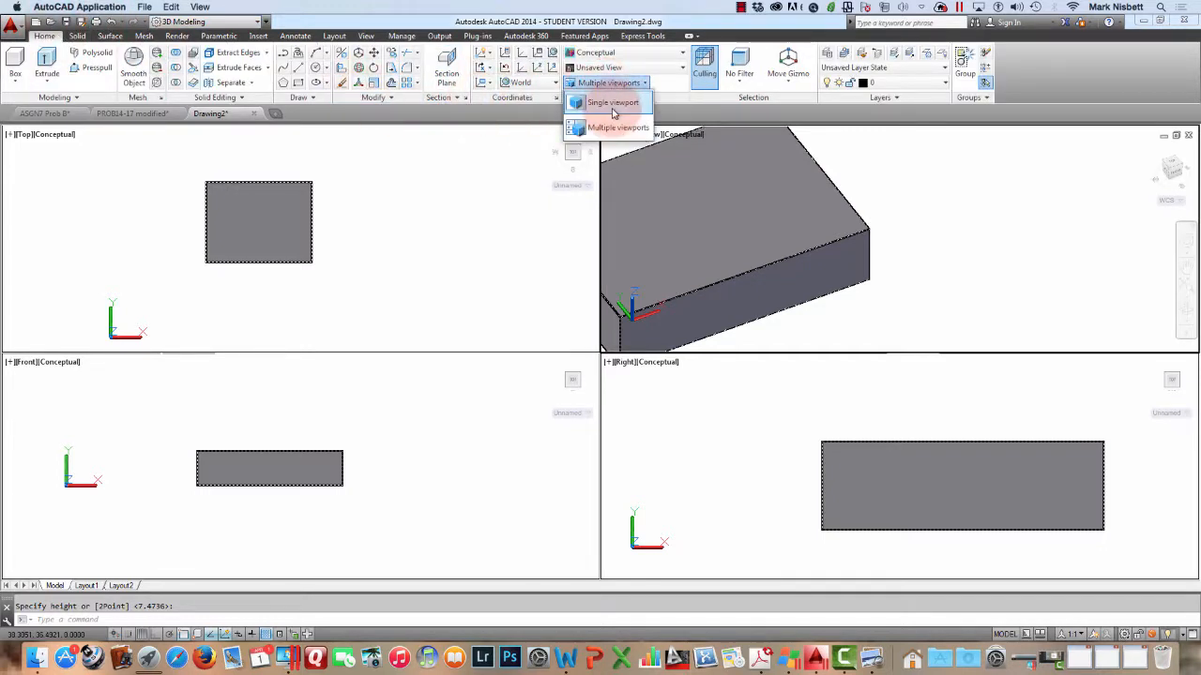
click(614, 111)
scroll(622, 247, down, 8)
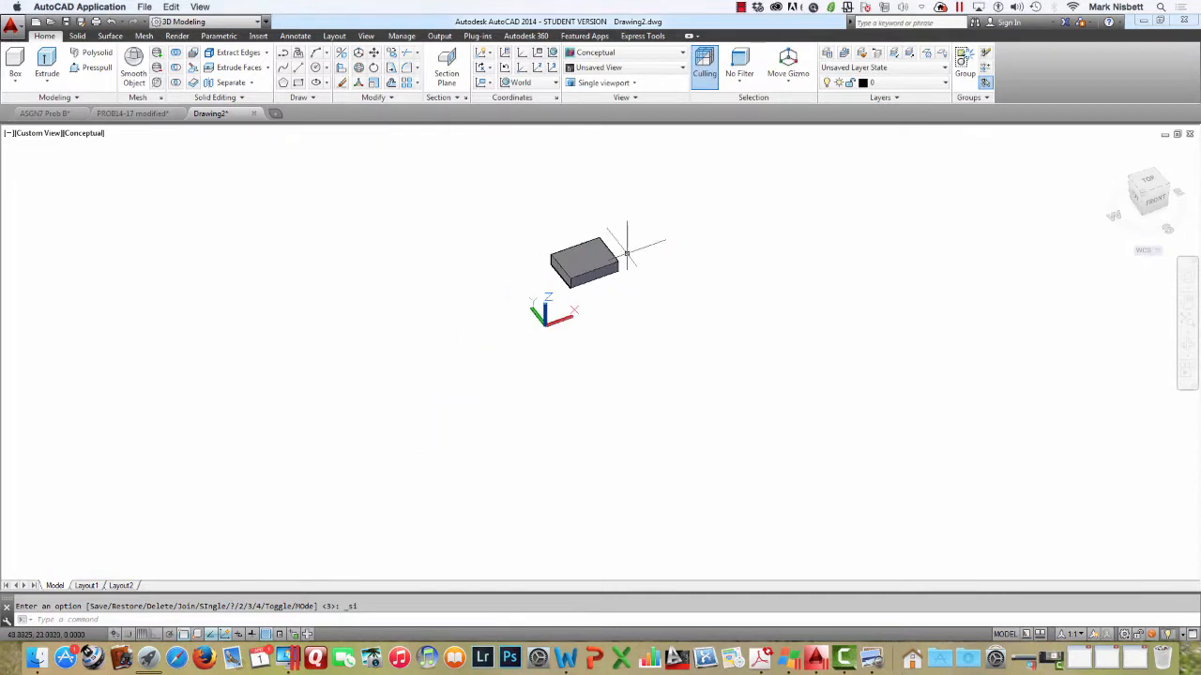
scroll(627, 253, up, 4)
scroll(622, 246, up, 2)
middle_drag(691, 251, 860, 252)
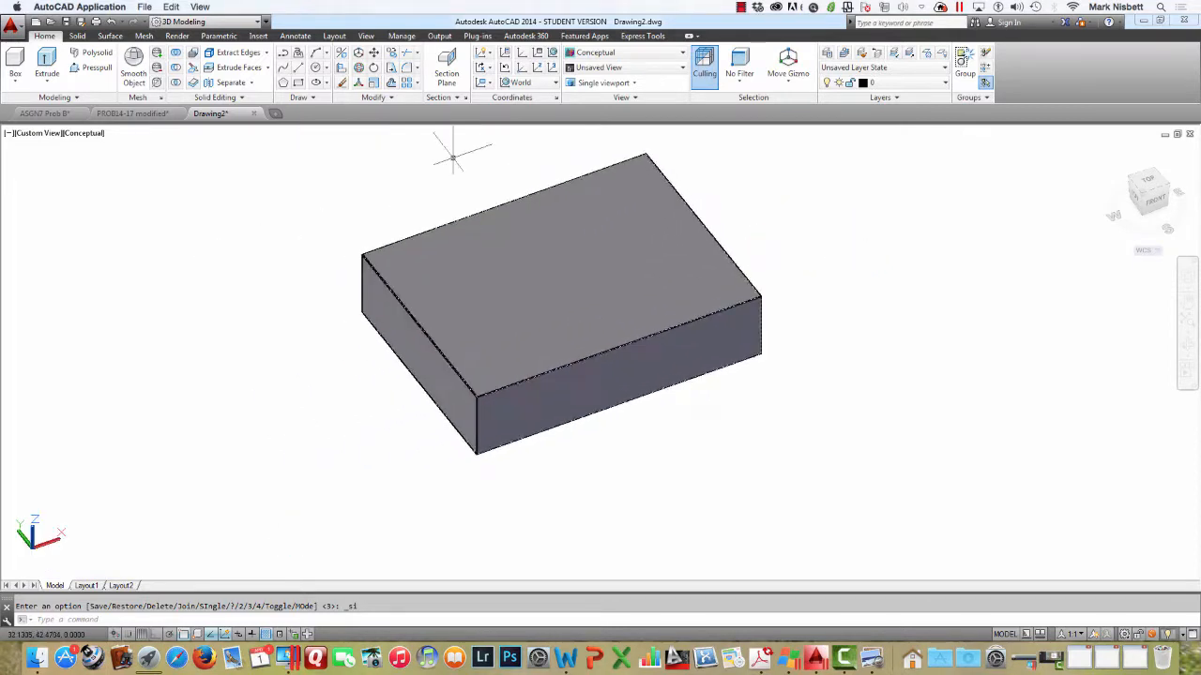
click(77, 36)
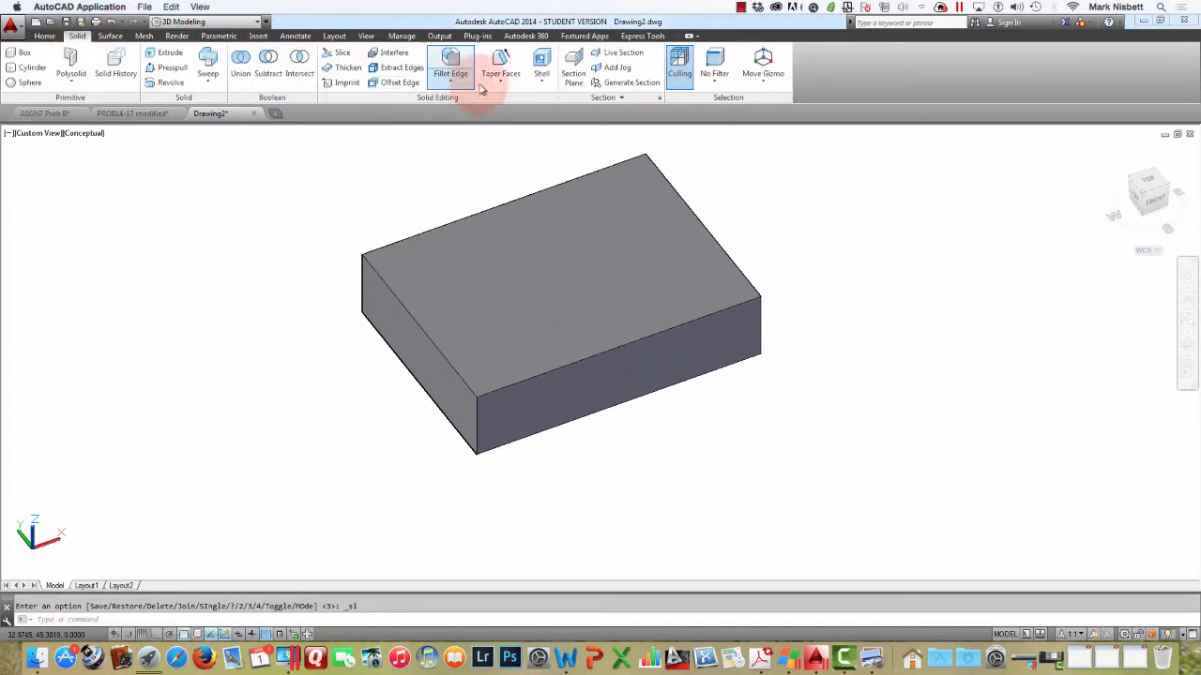
Taper the short end face of the wide box, with the taper axis running along its bottom edge from the front to the rear corner
click(502, 62)
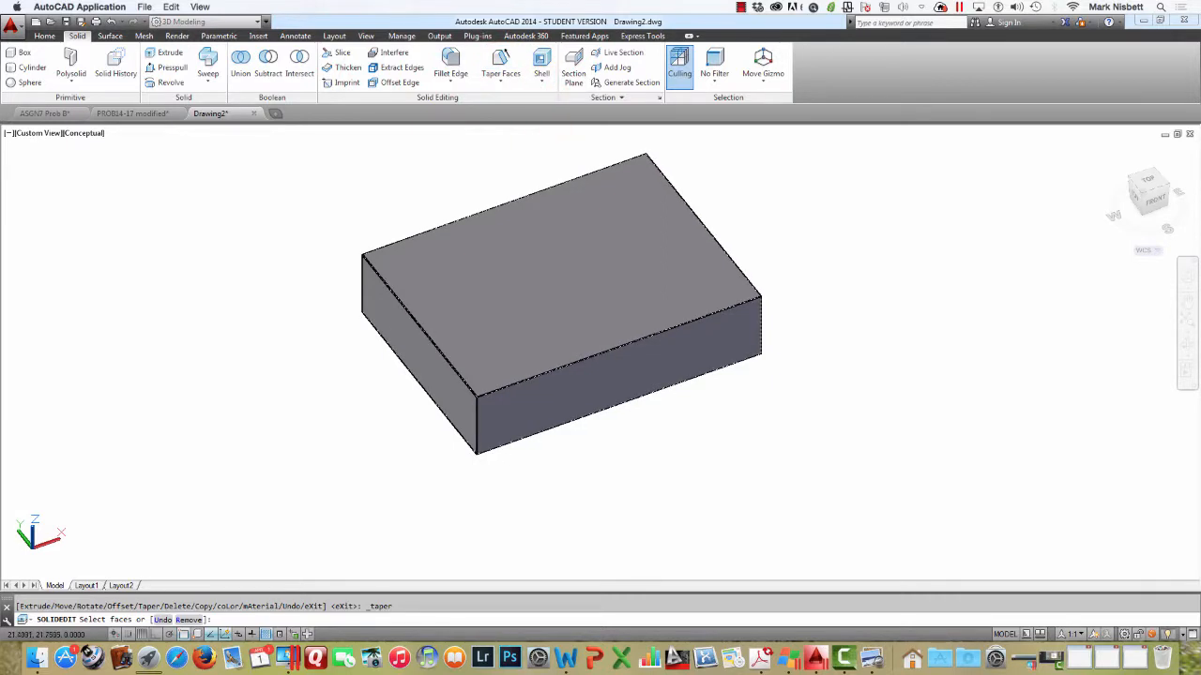
click(425, 358)
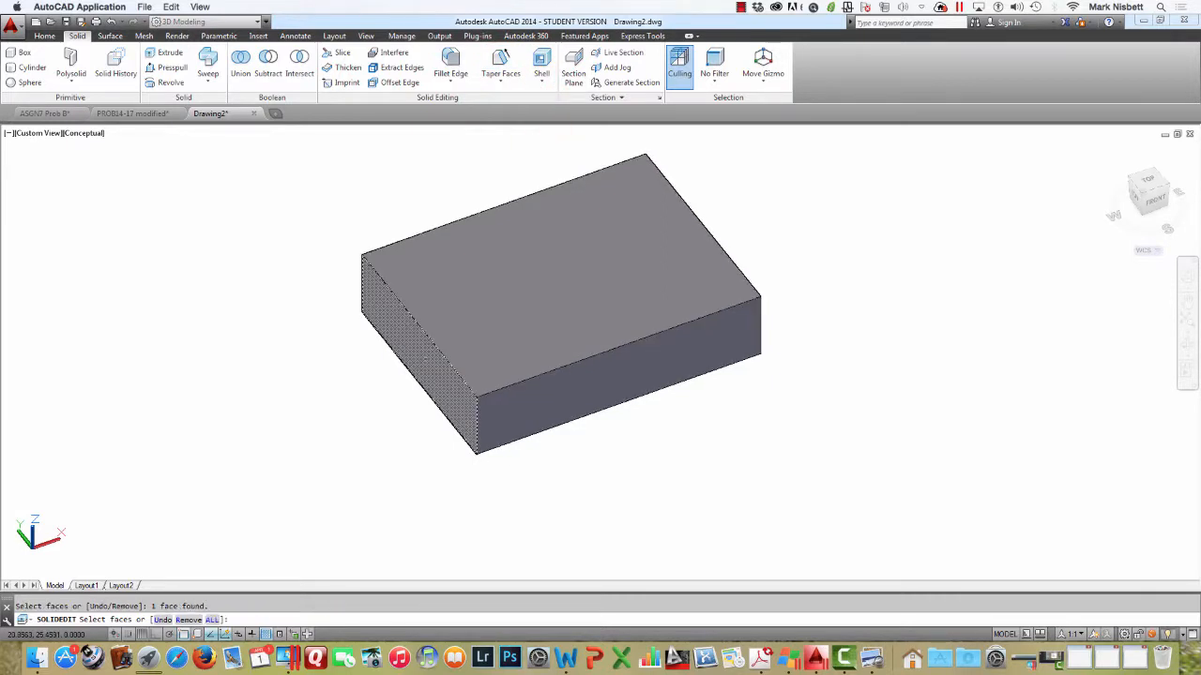
key(Return)
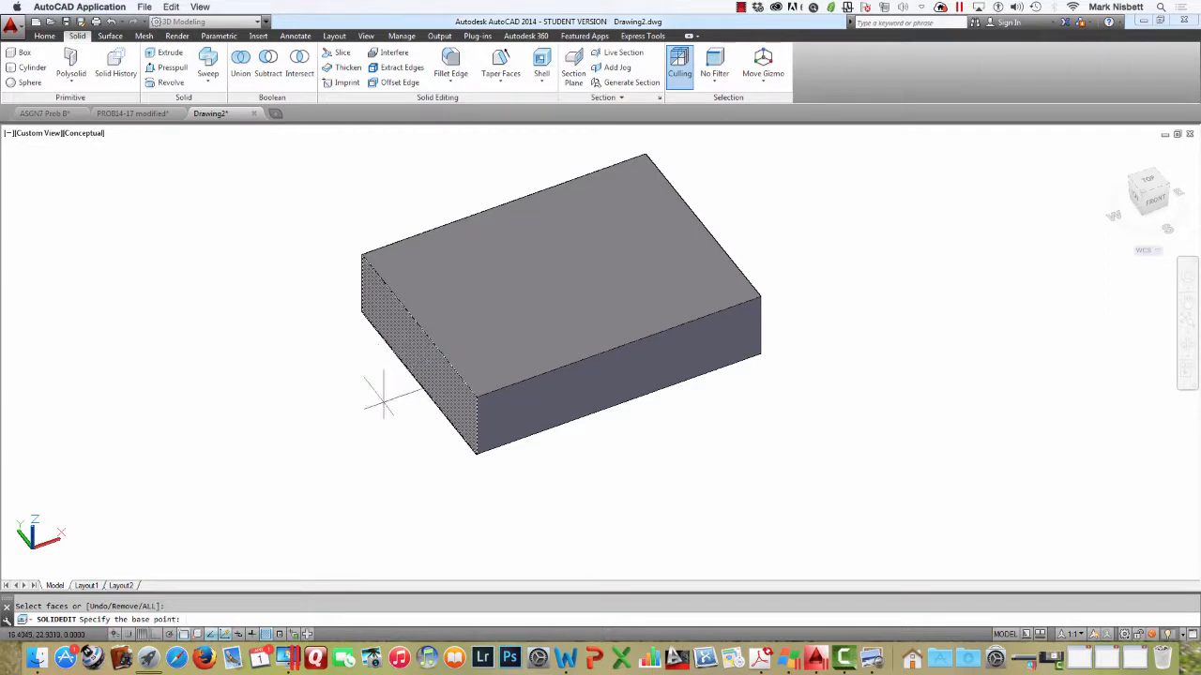
click(476, 456)
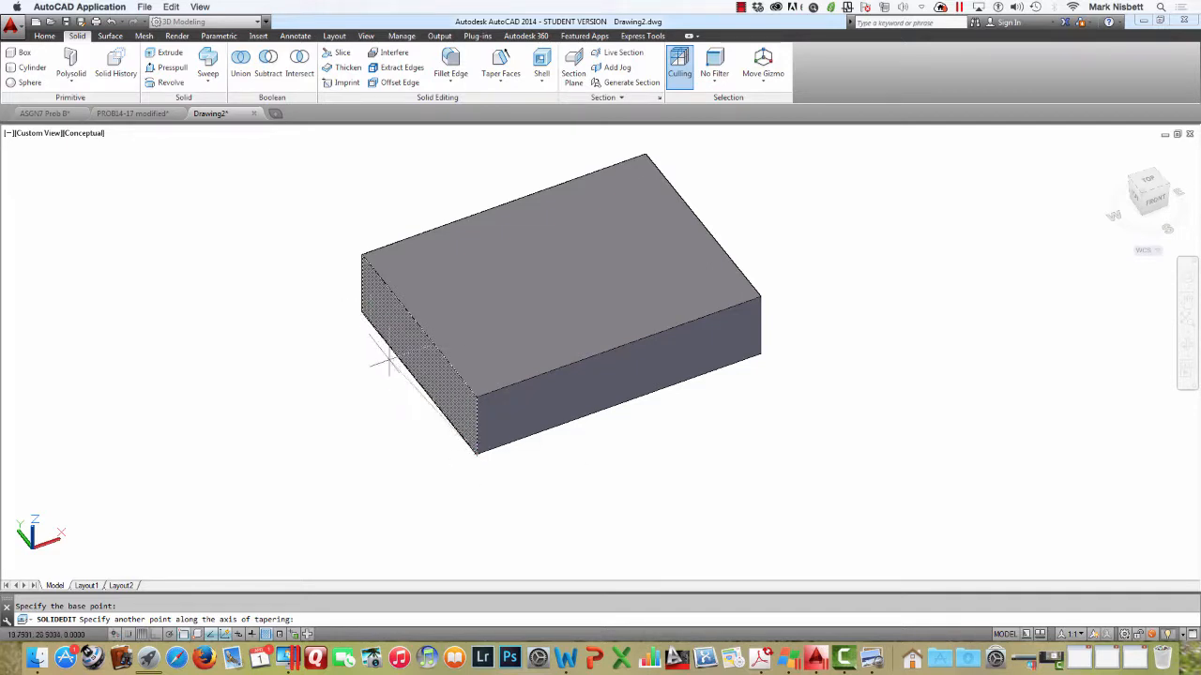
click(360, 310)
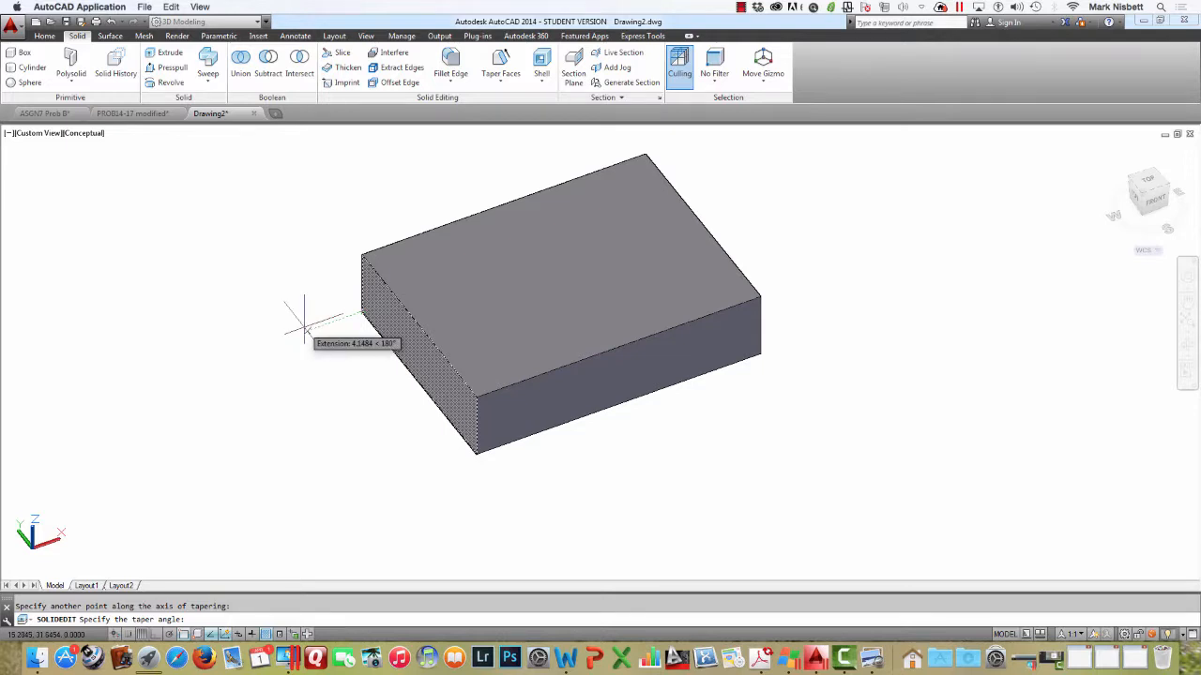
key(Return)
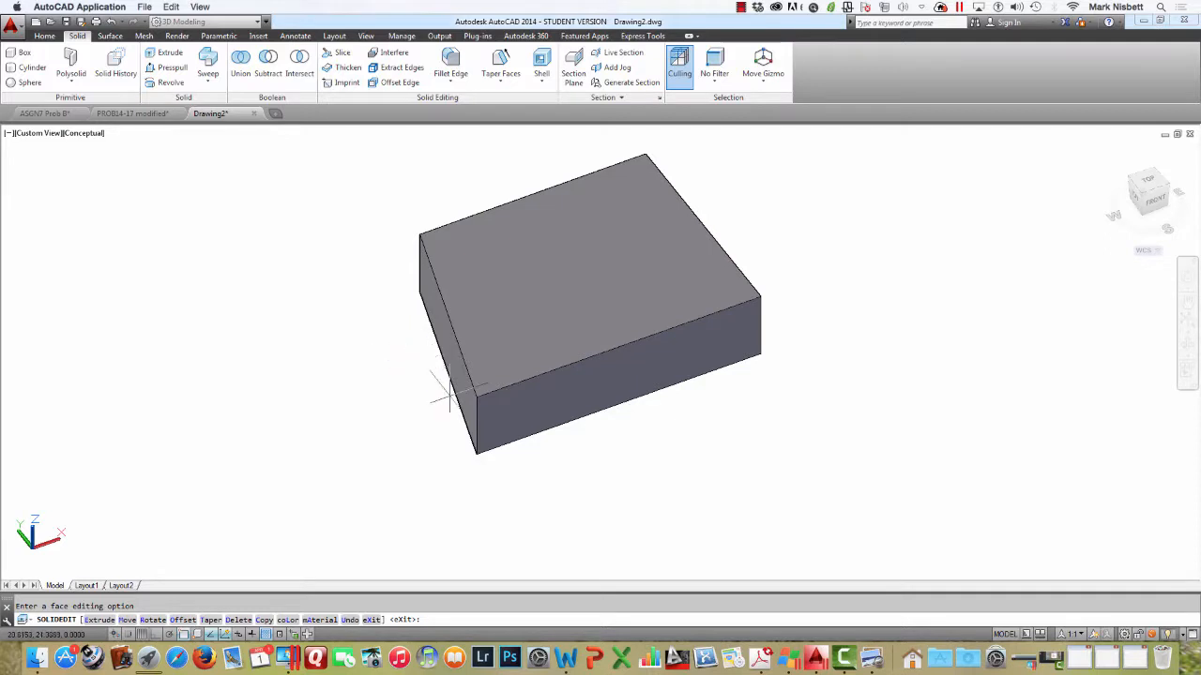
mouse_move(393, 339)
shift+middle_down()
mouse_move(558, 363)
mouse_move(378, 324)
mouse_move(372, 264)
mouse_move(389, 343)
mouse_move(493, 370)
mouse_move(534, 421)
mouse_move(697, 423)
mouse_move(498, 319)
mouse_move(402, 341)
shift+middle_up()
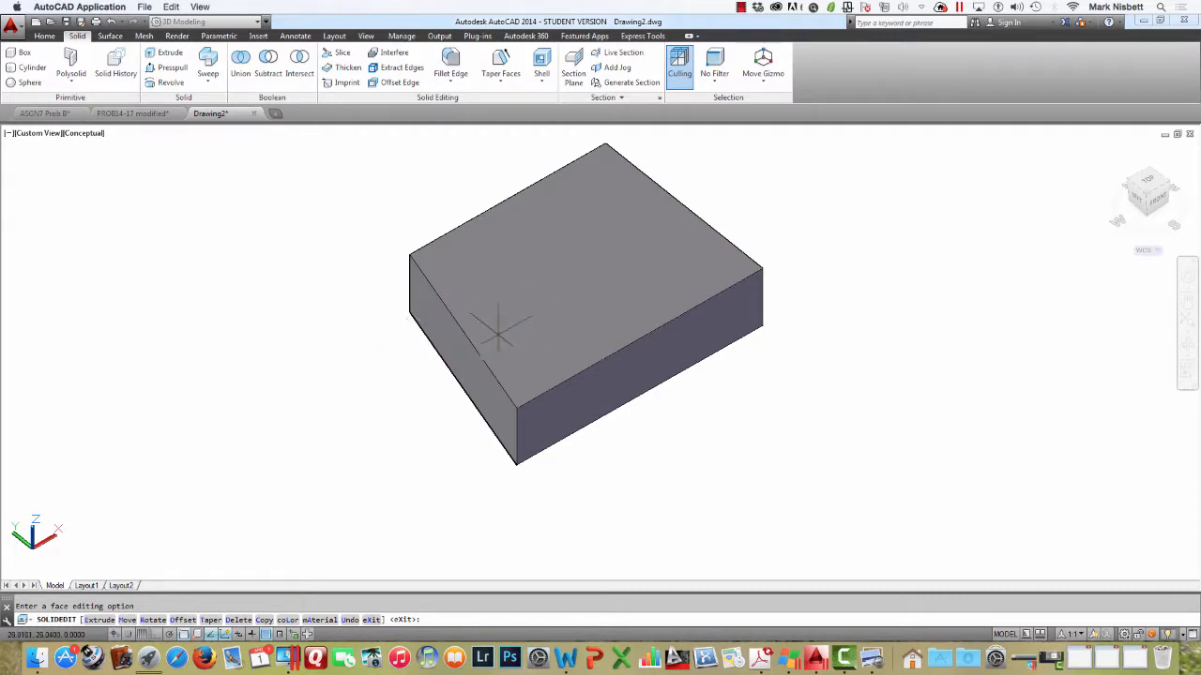
key(Escape)
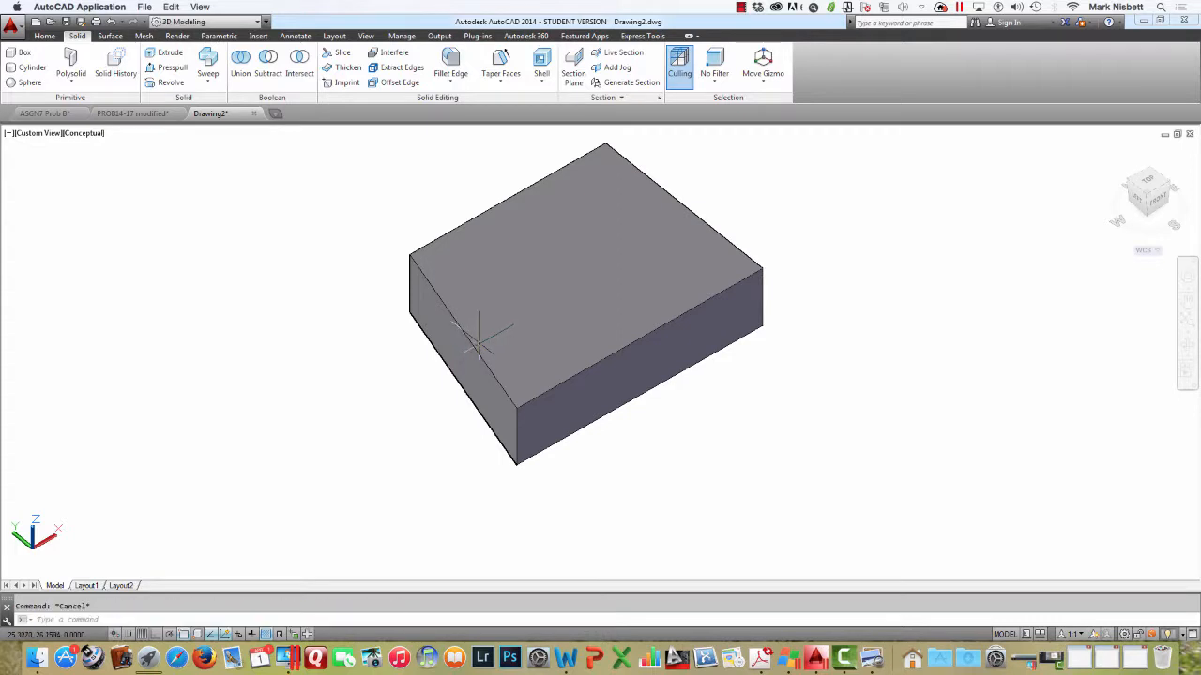
click(557, 384)
key(Escape)
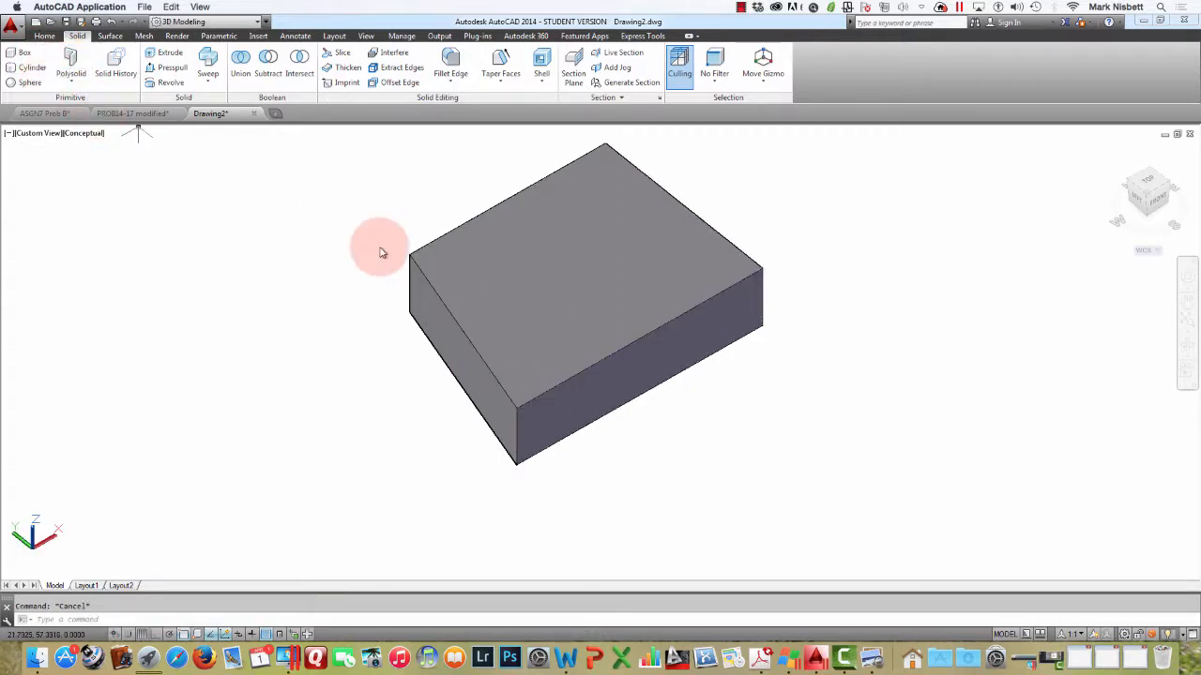
ctrl+click(584, 366)
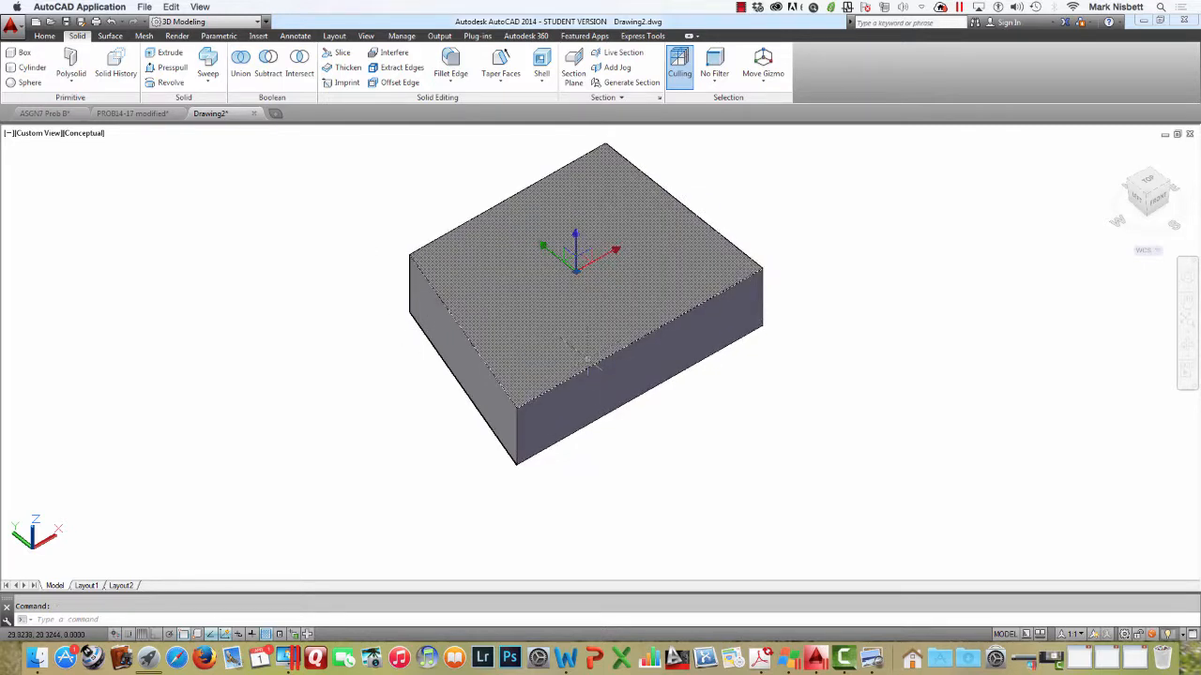
key(Escape)
ctrl+click(604, 375)
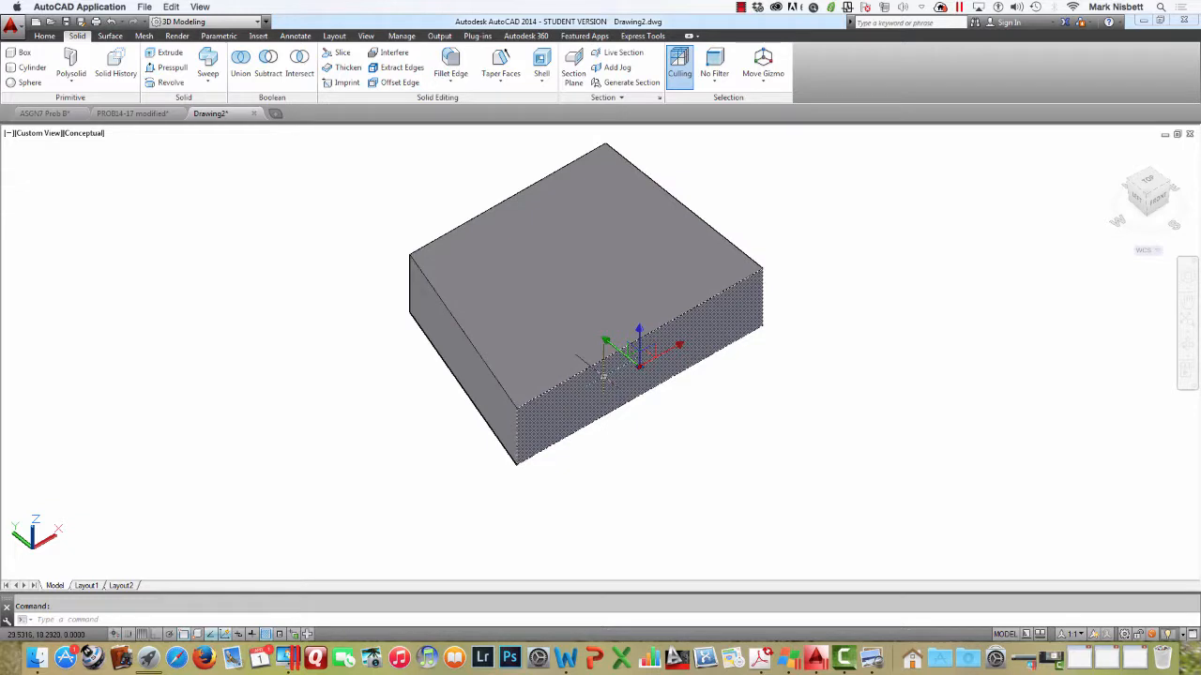
ctrl+click(523, 325)
ctrl+click(460, 356)
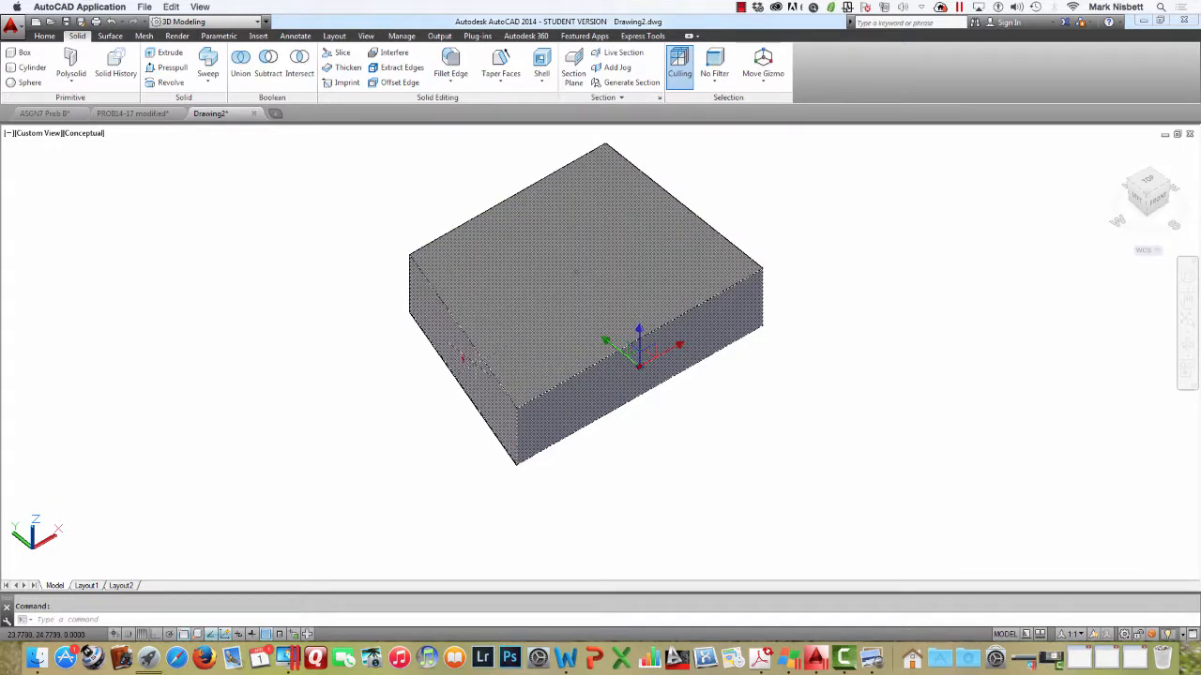
key(Escape)
shift+middle_drag(449, 347, 660, 338)
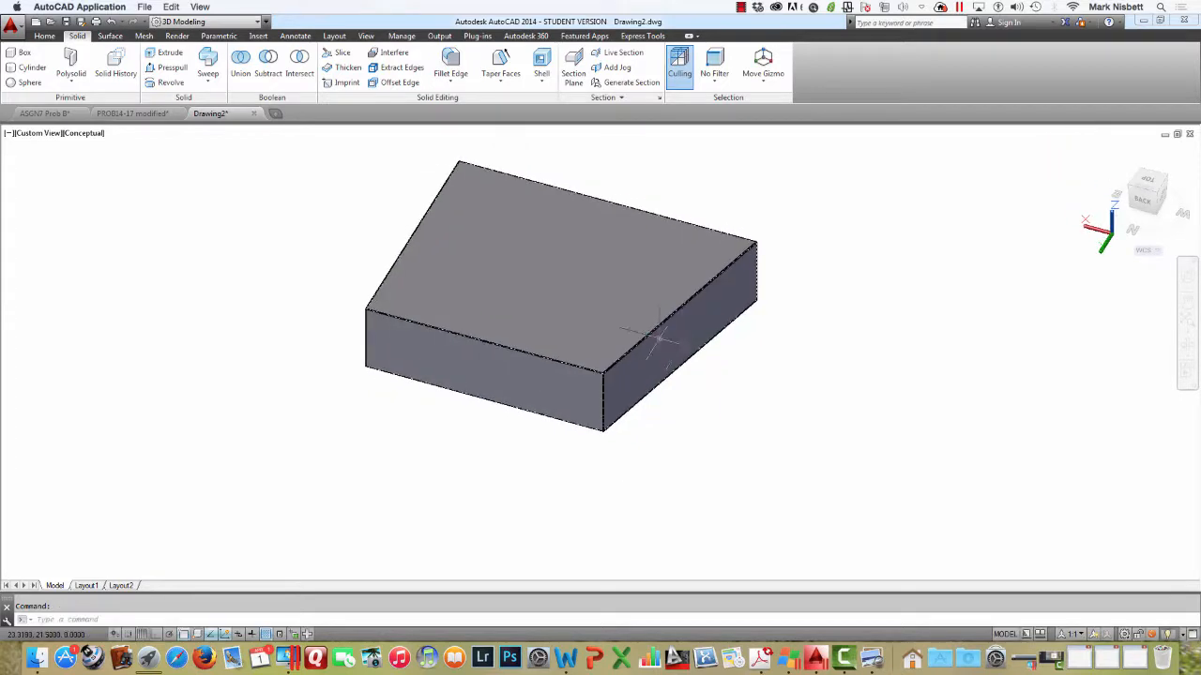
click(589, 330)
key(Escape)
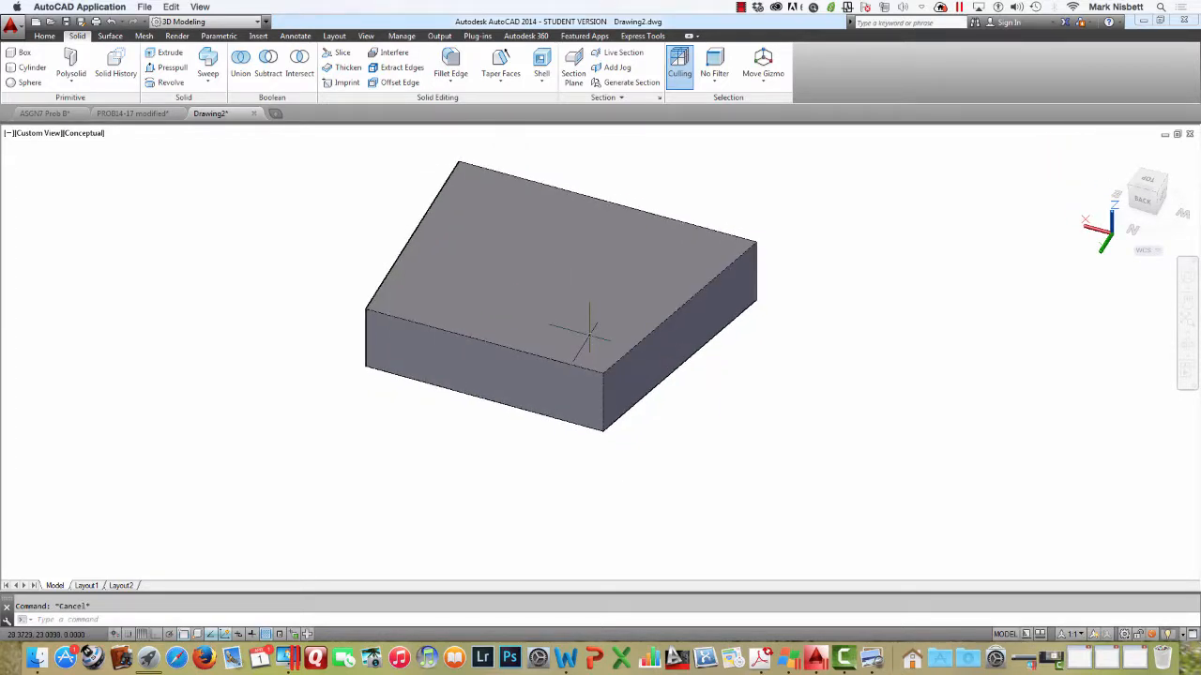
Create a smaller rectangular box beside the tapered block, placing its base corners and height freehand
click(24, 52)
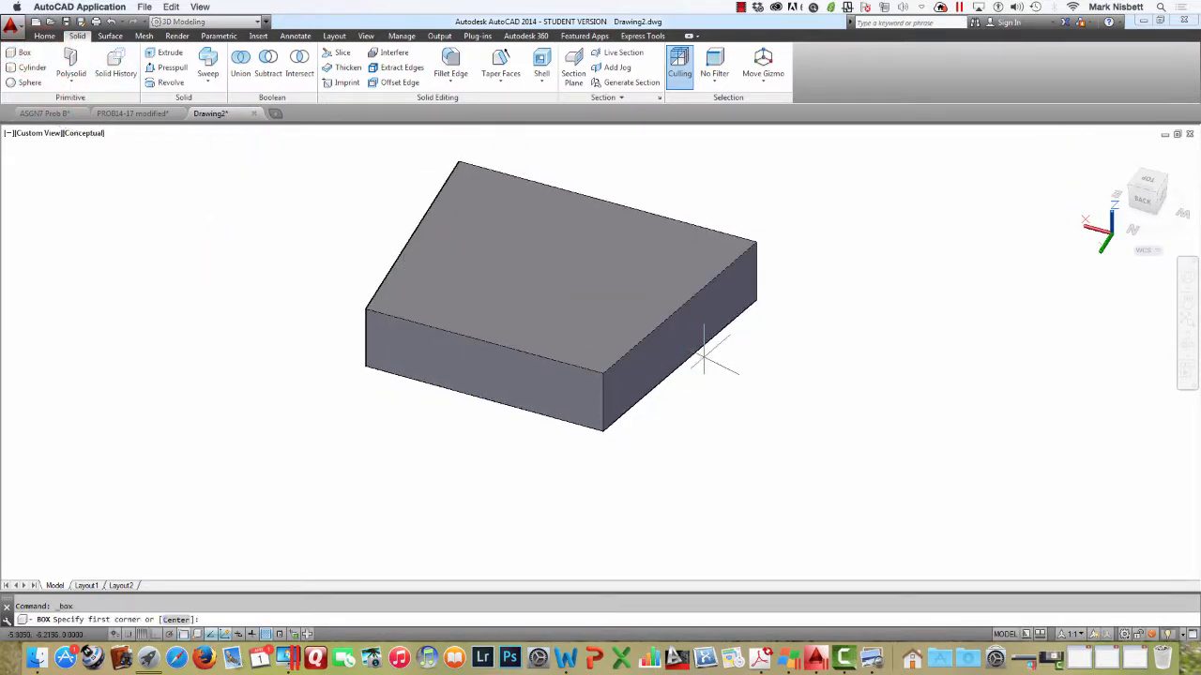
click(804, 379)
click(927, 477)
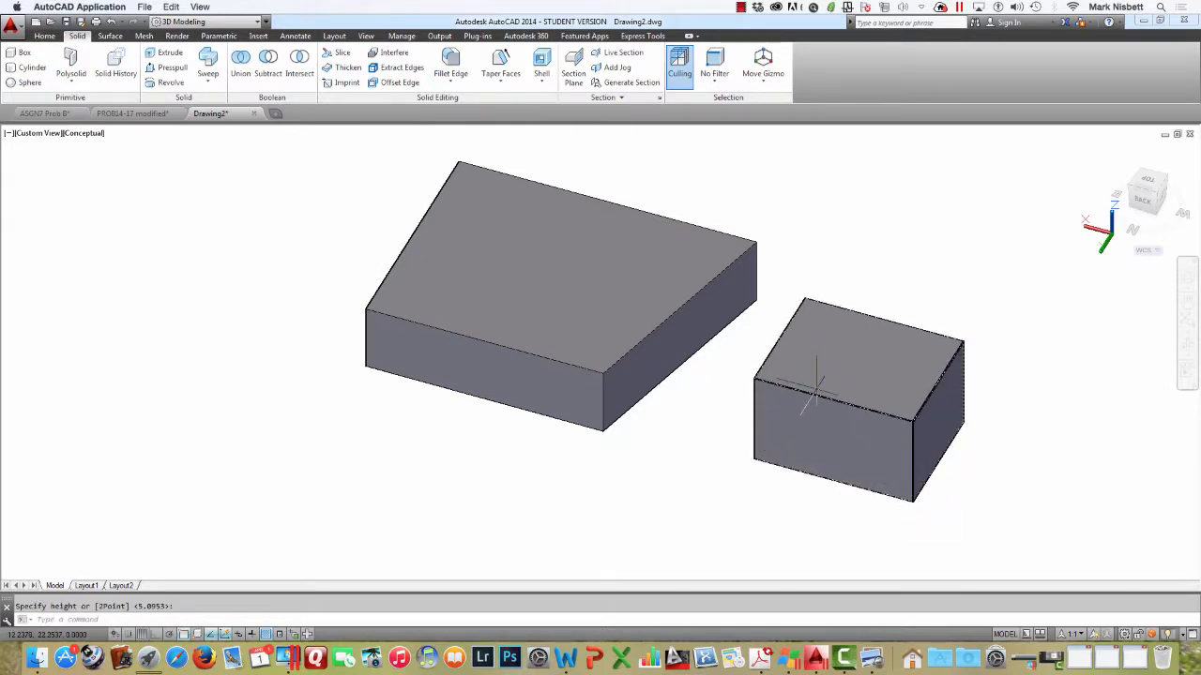
click(847, 387)
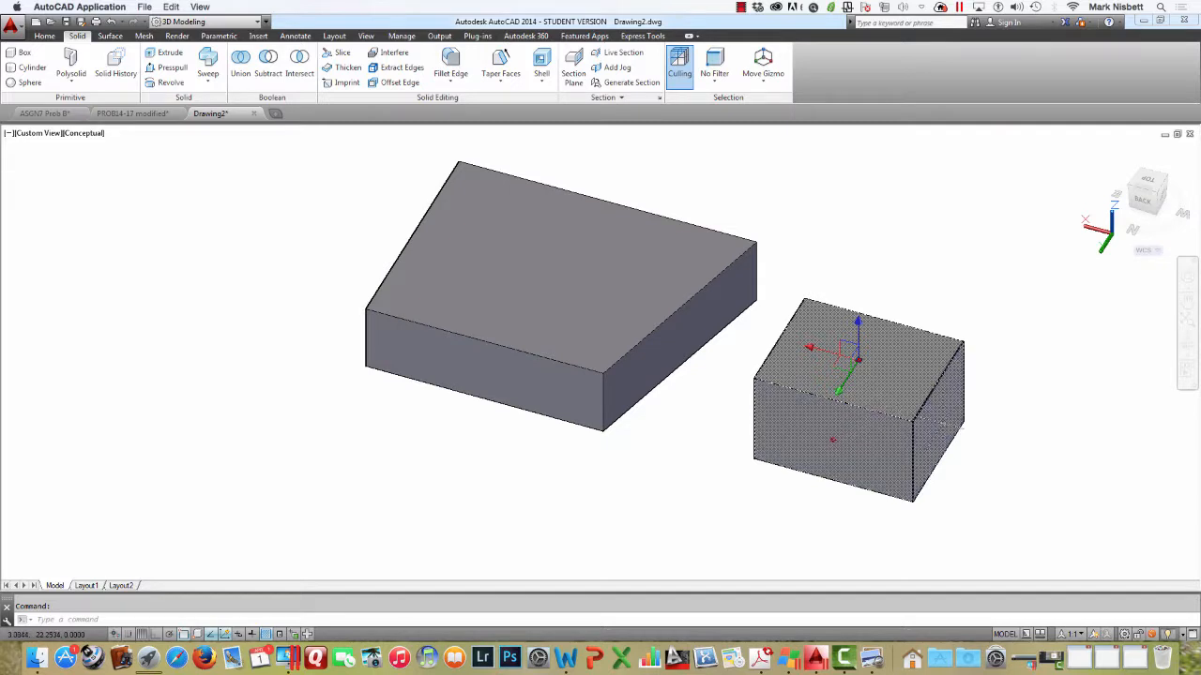
key(Escape)
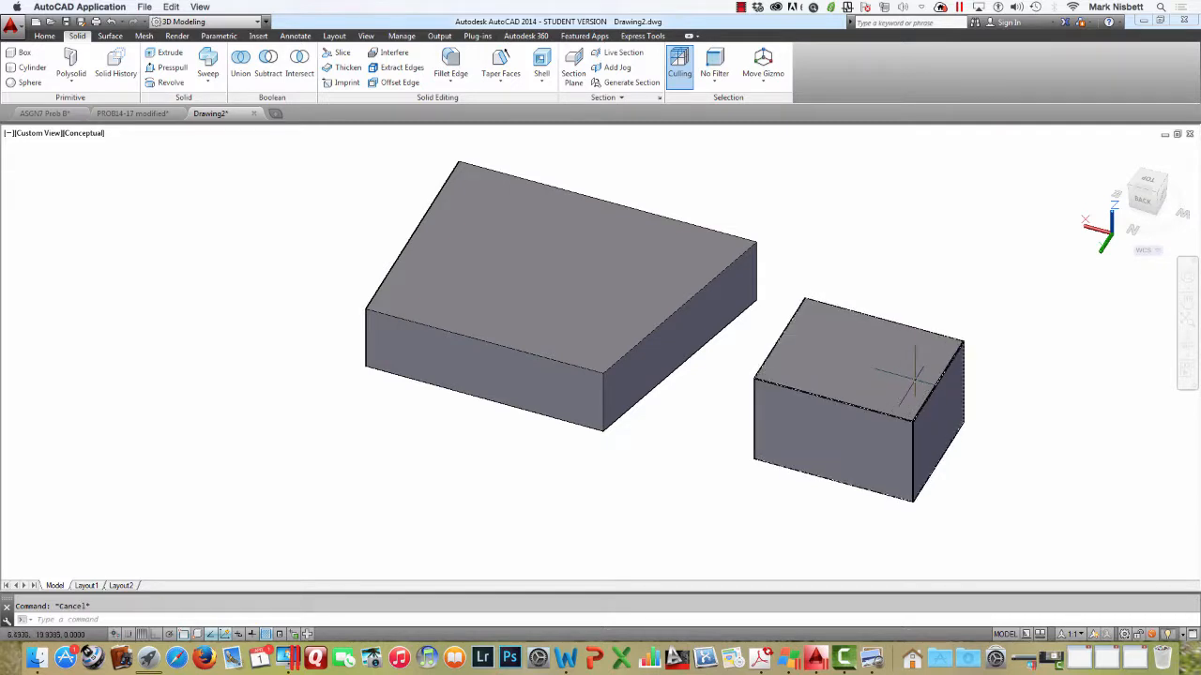
Stretch the smaller box's short upper edge farthest from the tapered block outward, extending the adjacent faces so that end slants
ctrl+click(916, 371)
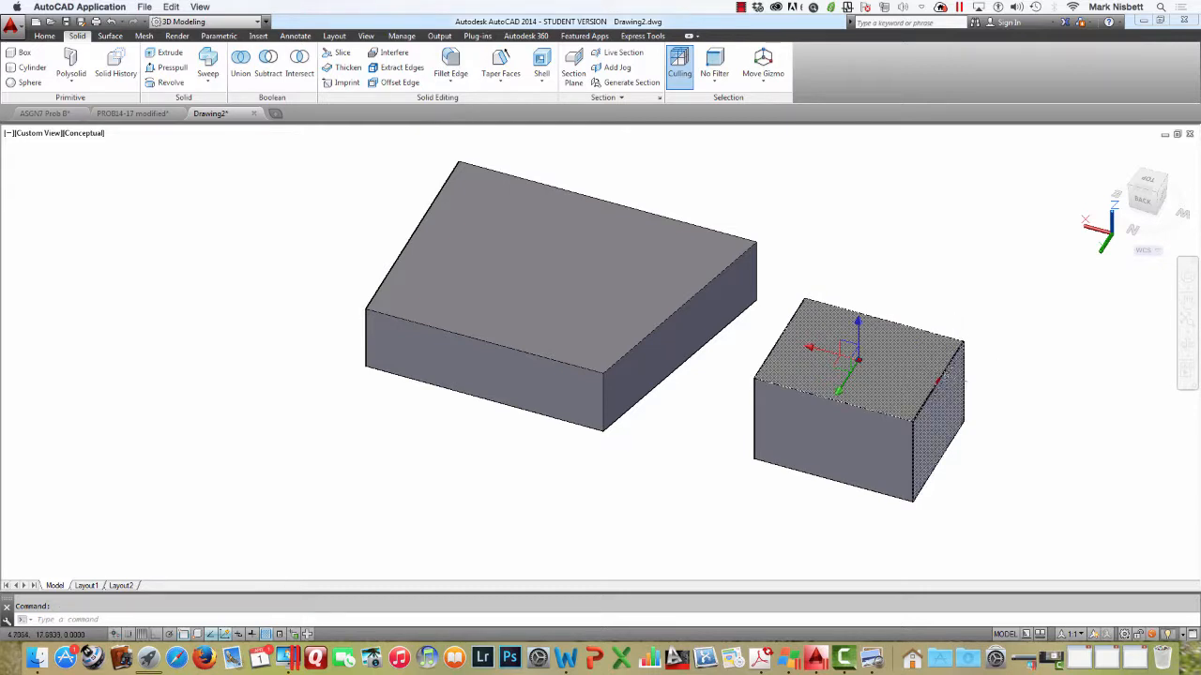
ctrl+click(937, 383)
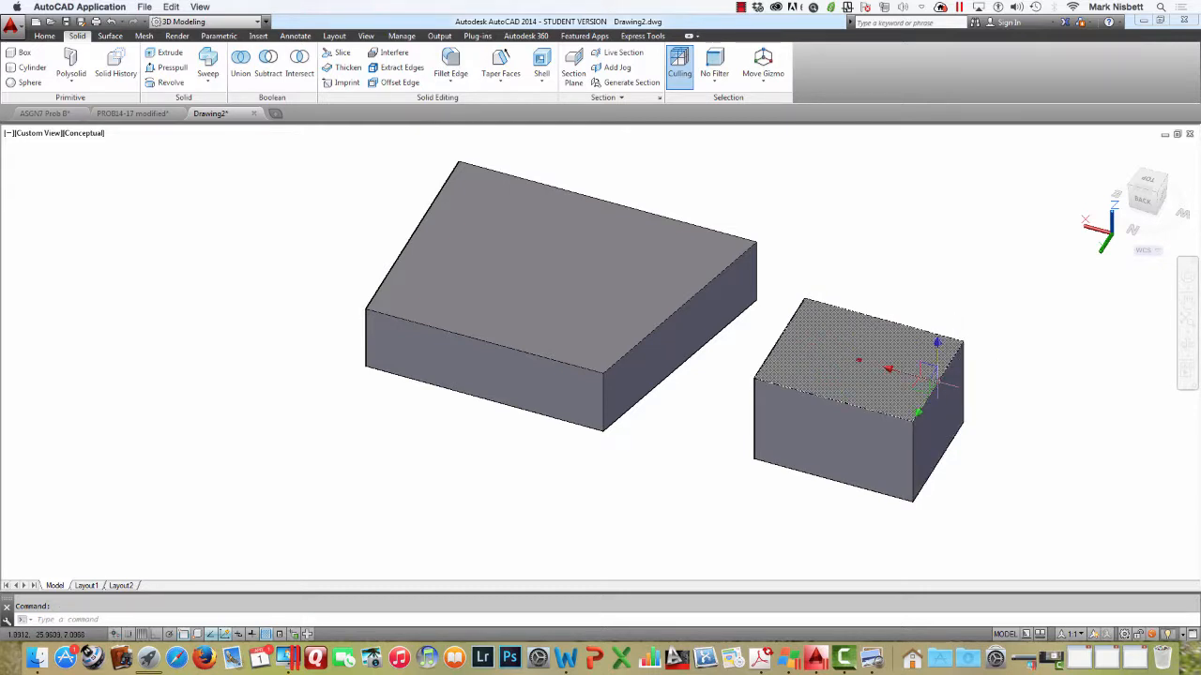
click(929, 377)
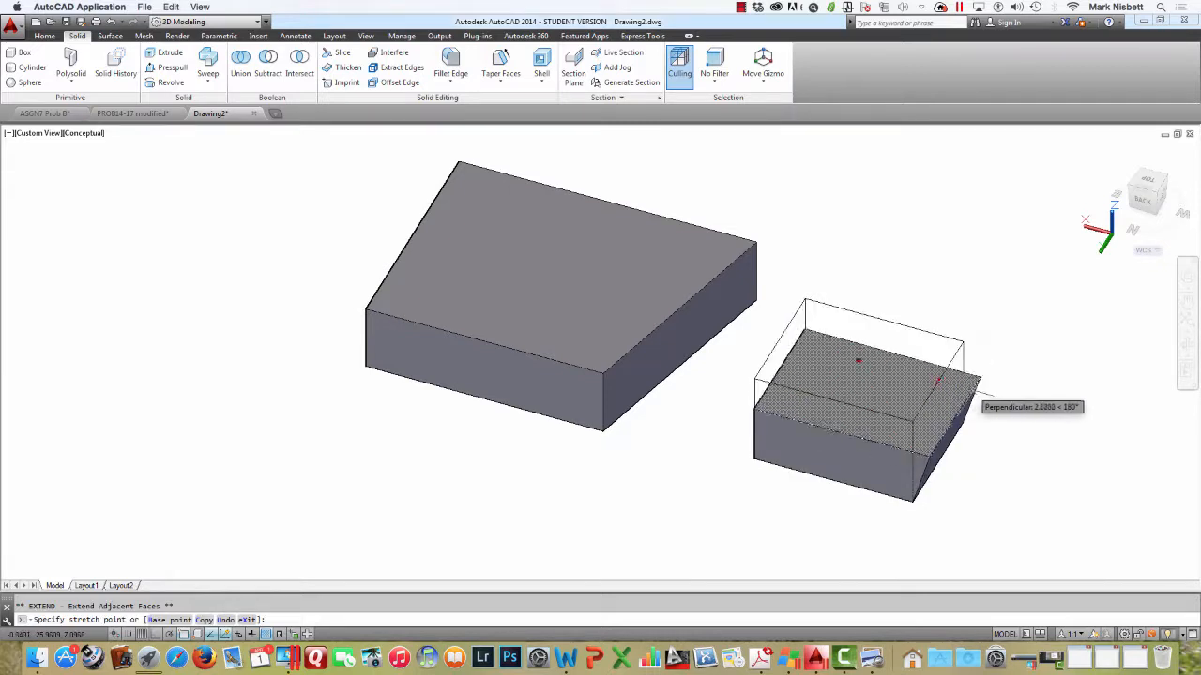
click(993, 392)
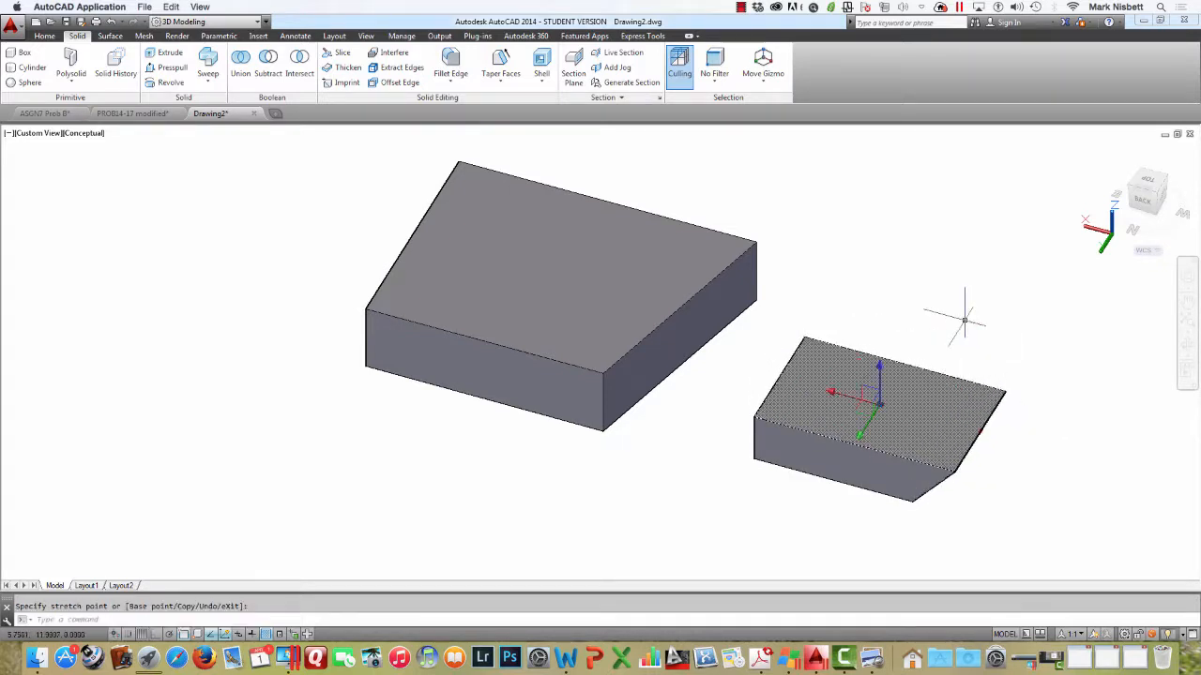
key(Escape)
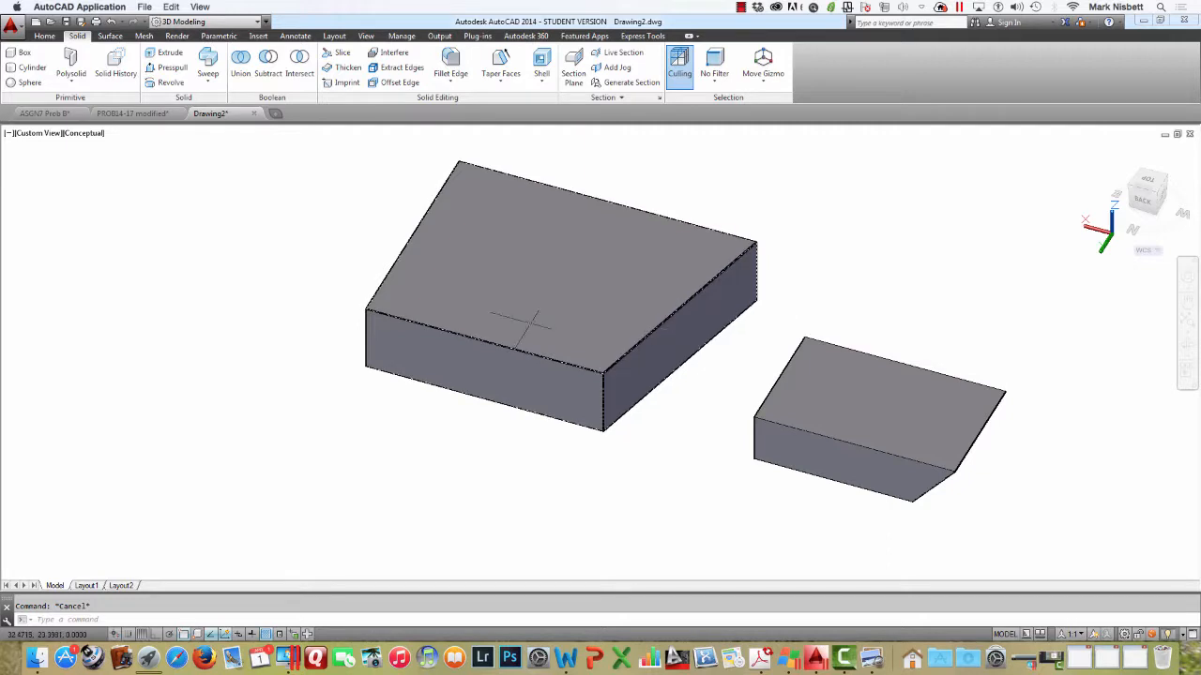
Stretch the long upper back edge of the tapered block inward by about 9 units, extending the adjacent faces into a slope
ctrl+click(480, 330)
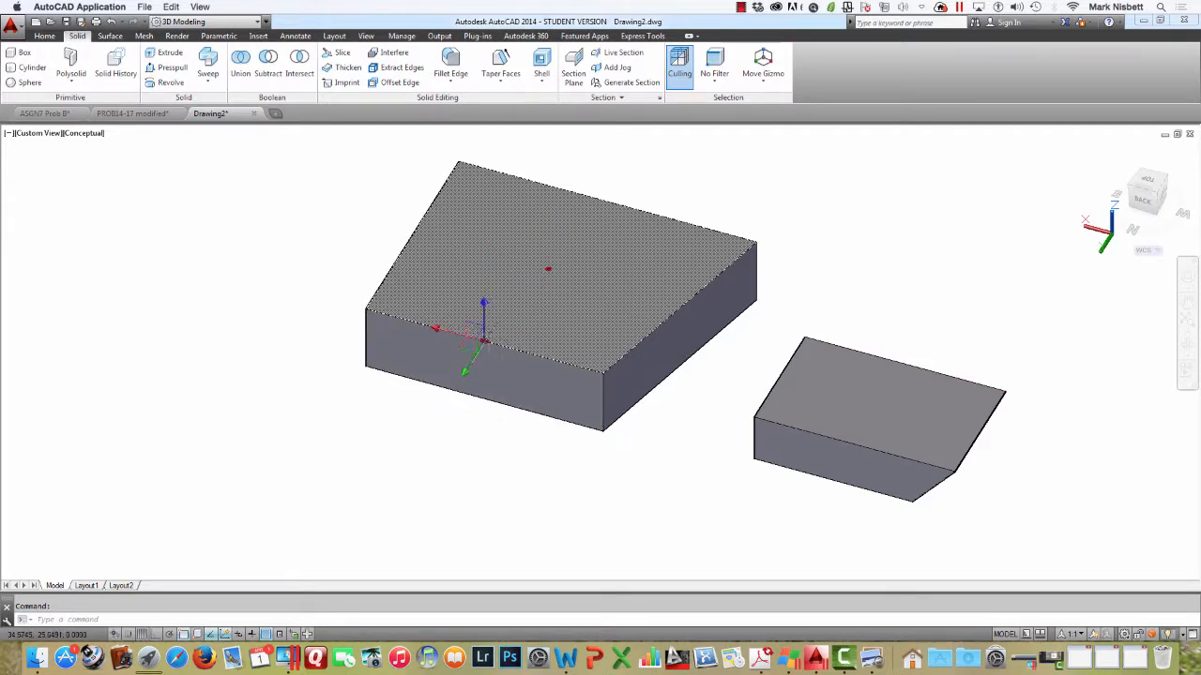
click(482, 324)
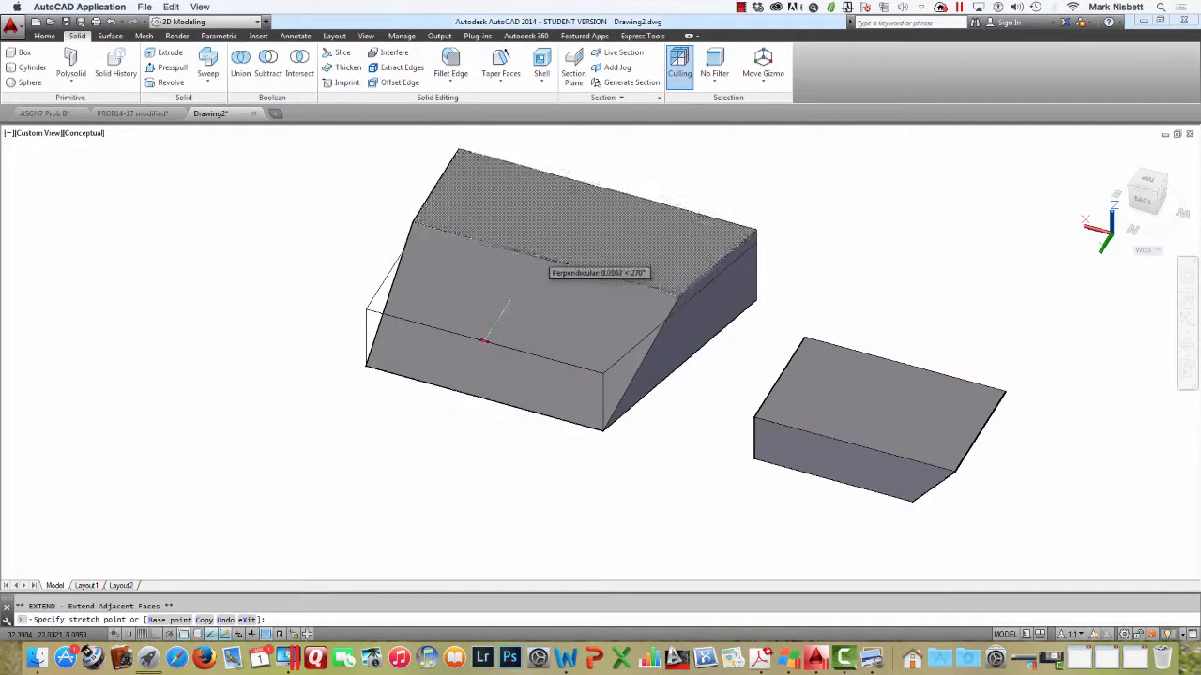
click(528, 259)
key(Escape)
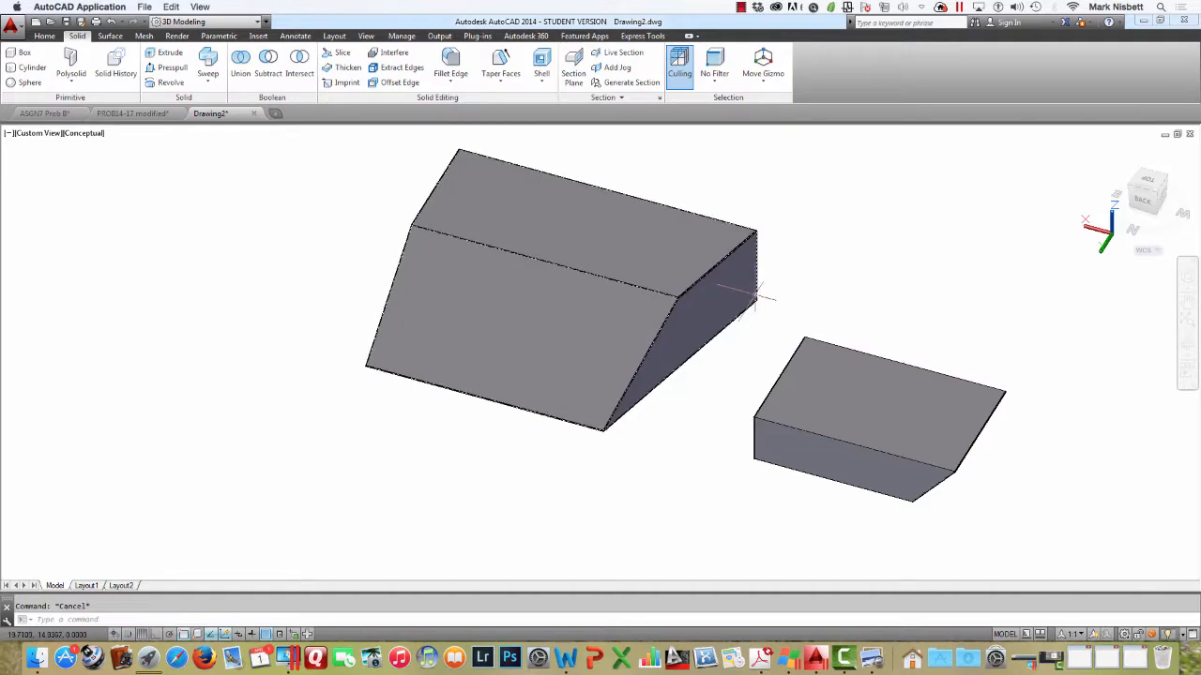
shift+middle_drag(670, 273, 630, 223)
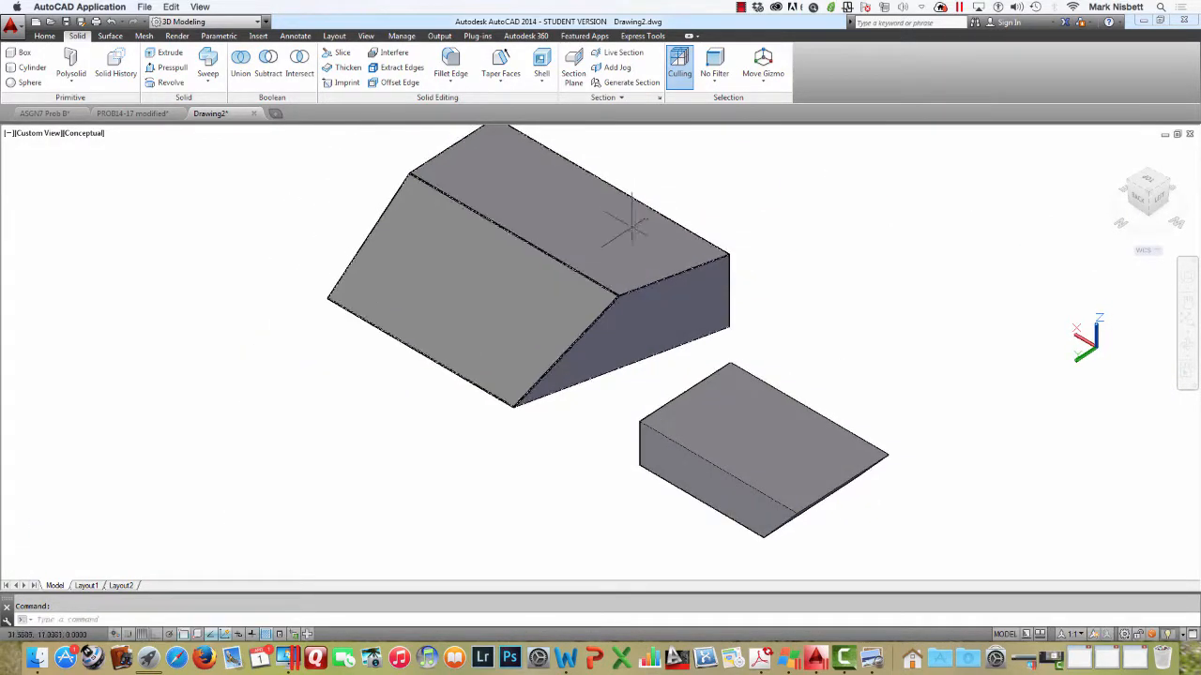
click(497, 83)
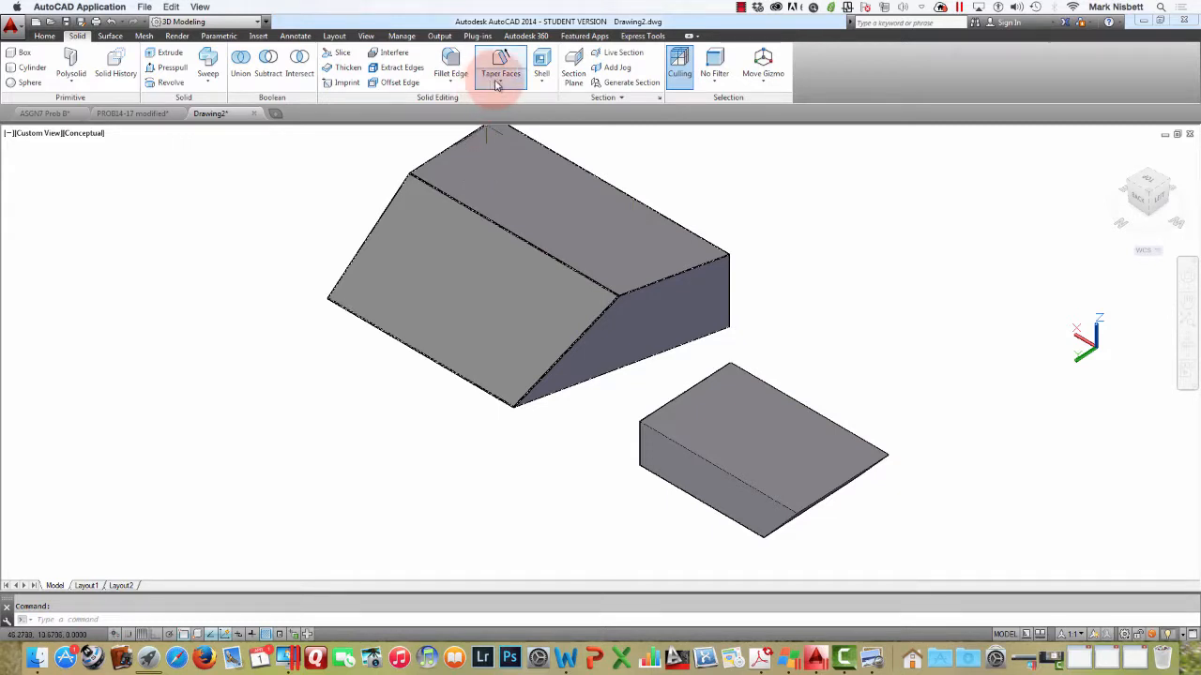
click(500, 85)
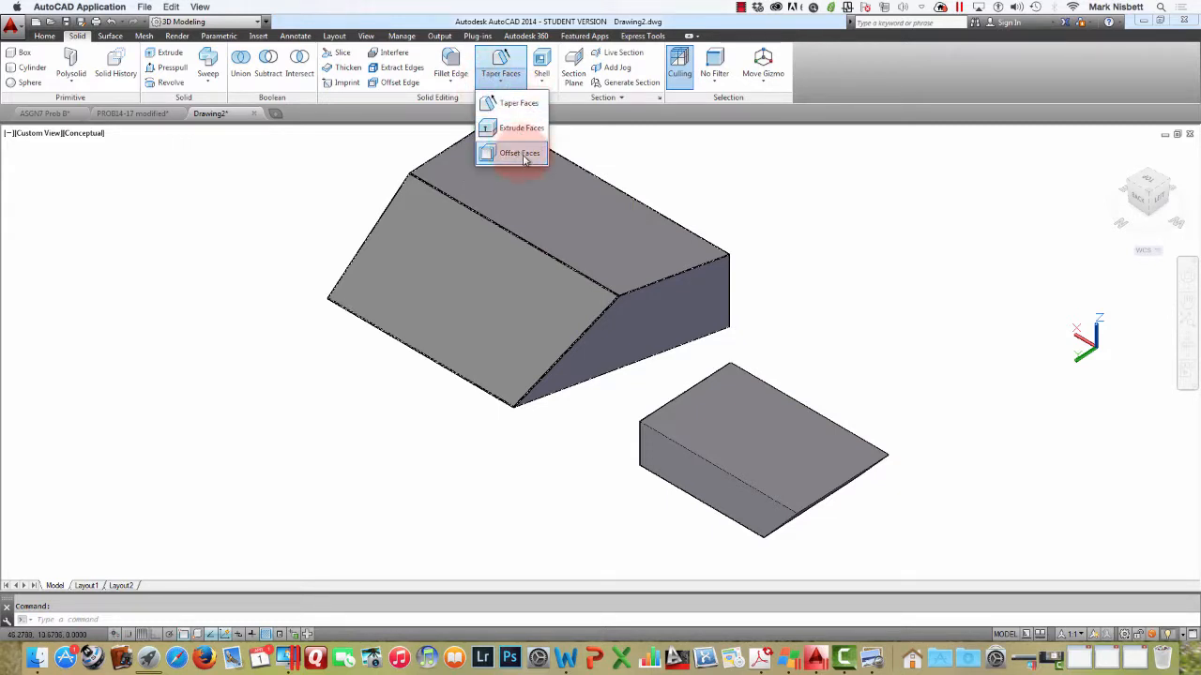
click(543, 83)
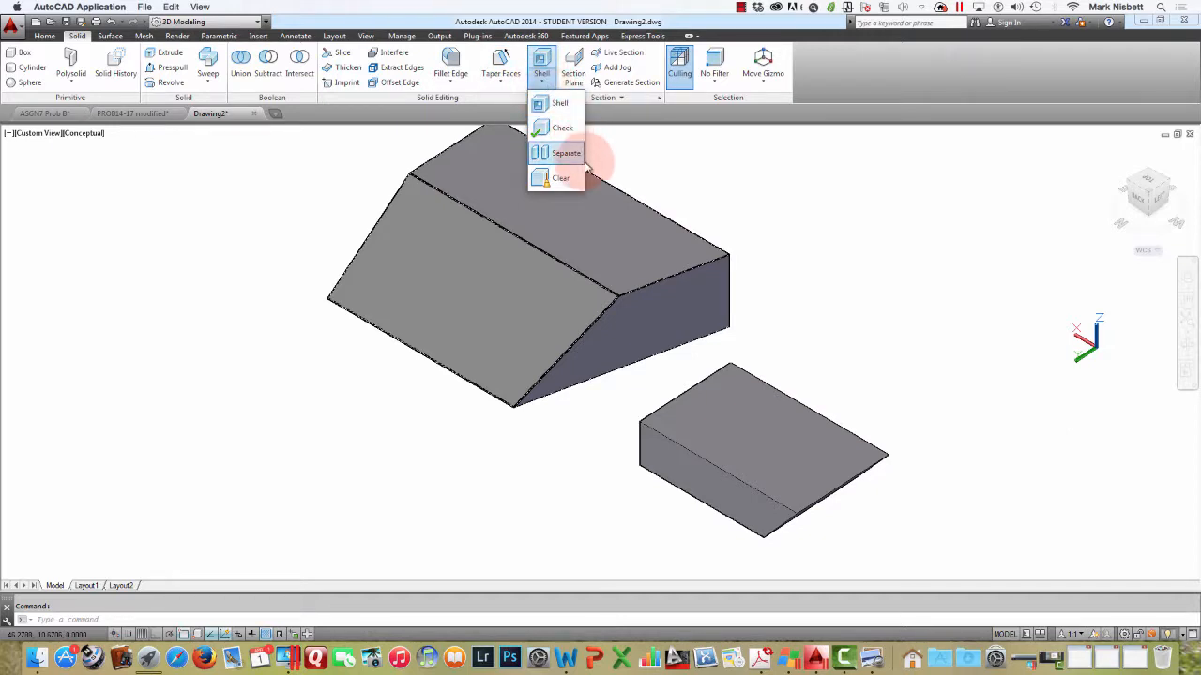
click(675, 171)
key(Escape)
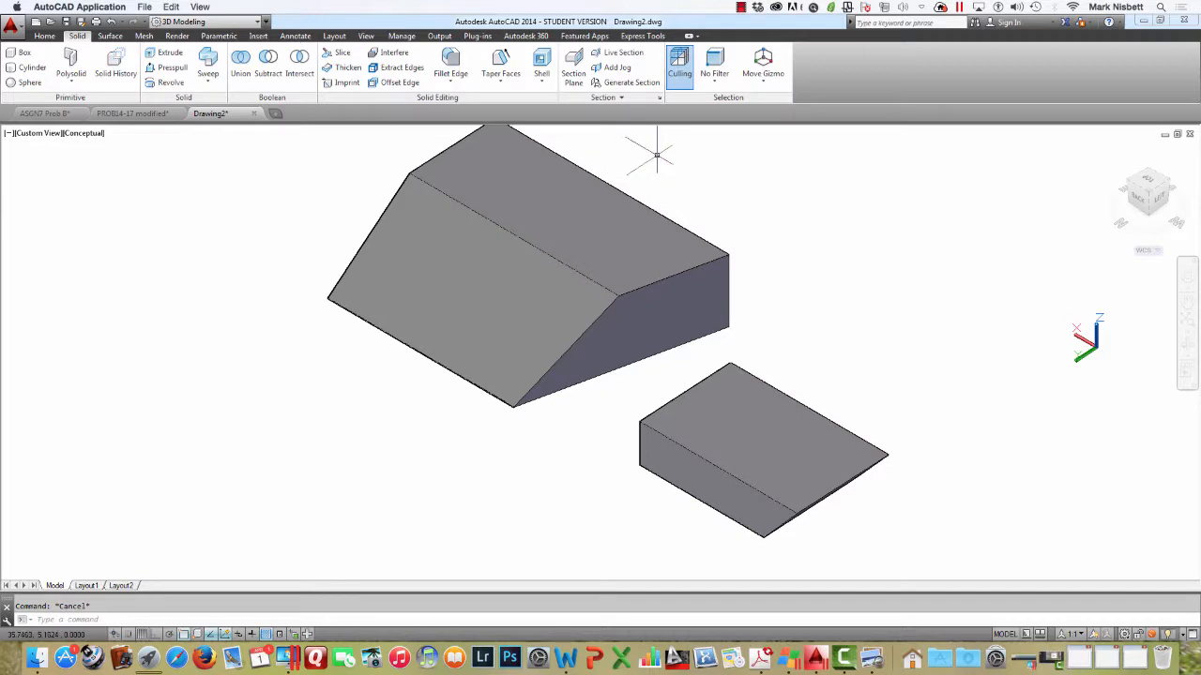